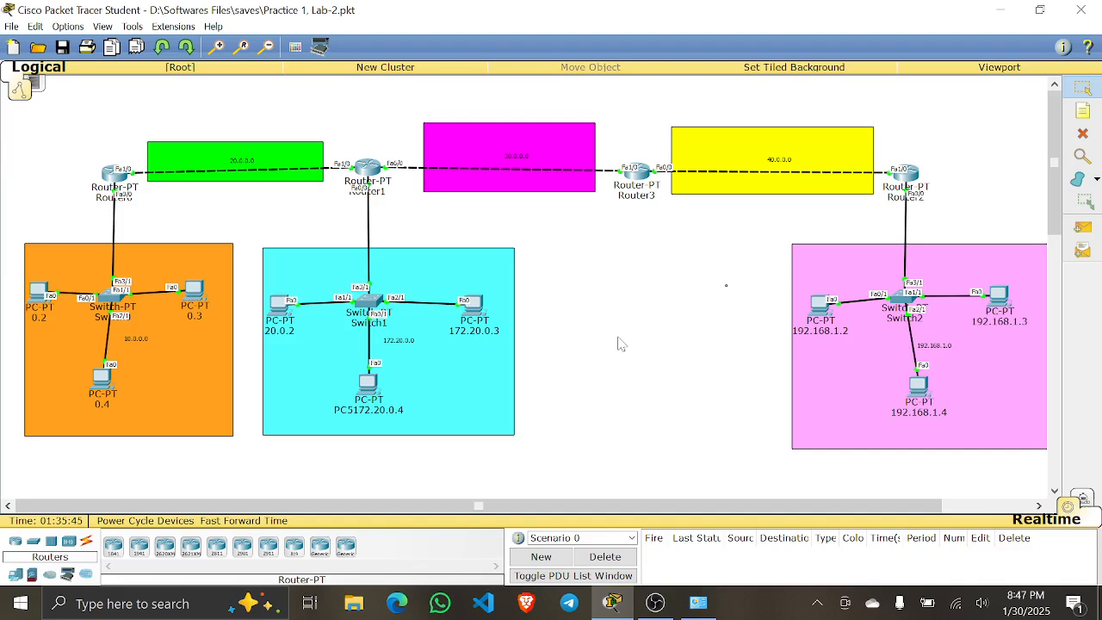
- Check the installed Packet Tracer version in the Programs and Features list and minimize that window
left_click(698, 603)
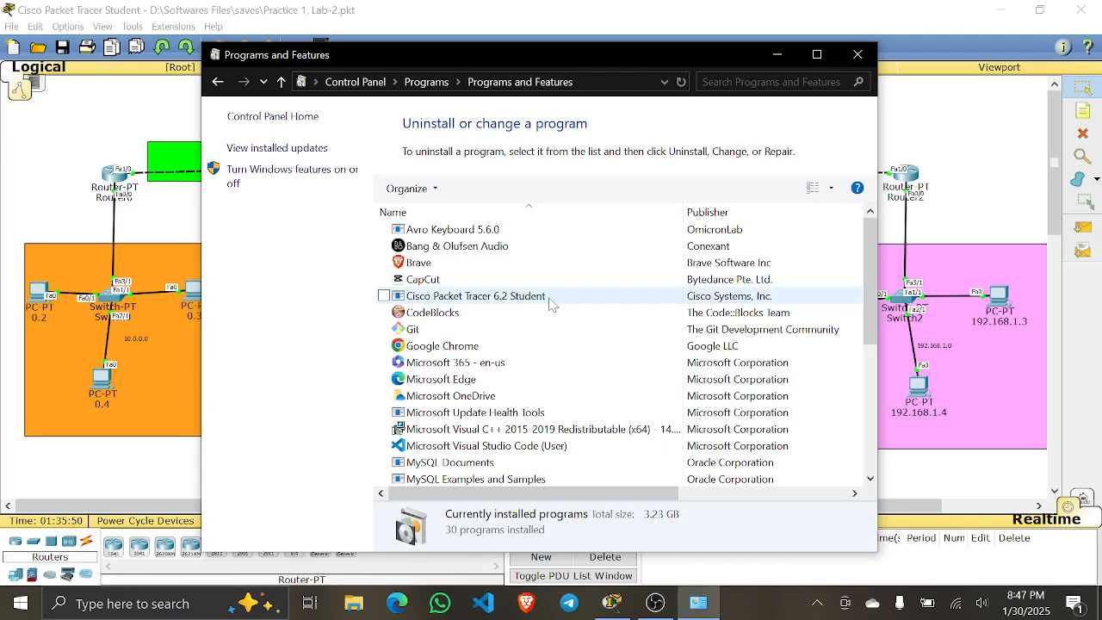
left_click(777, 54)
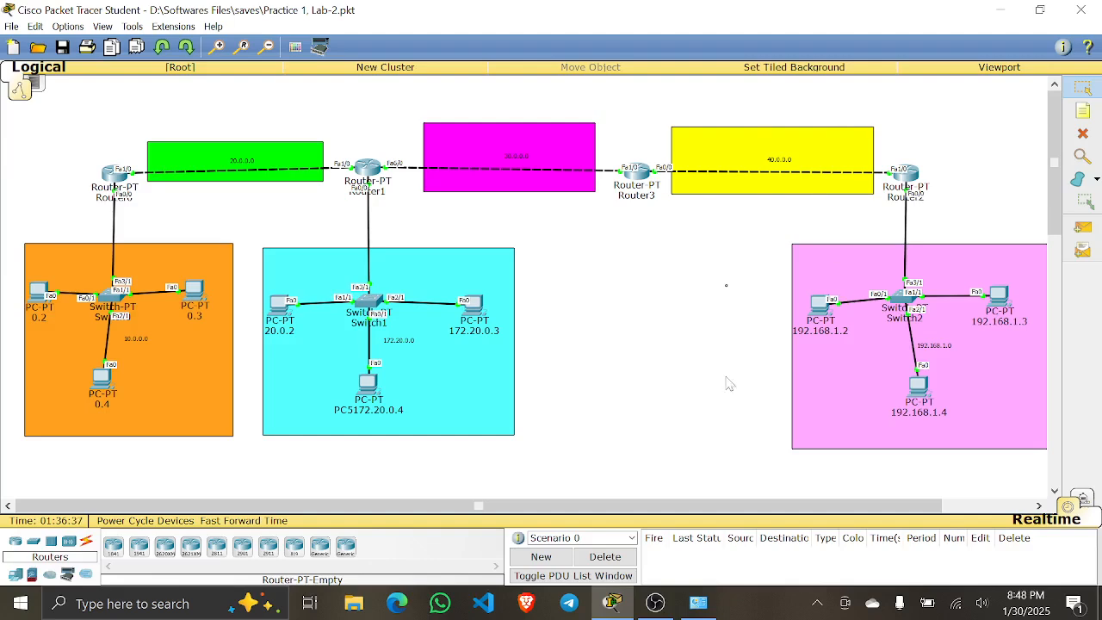
- Test connectivity with simple PDUs from PC 172.20.0.3 to PC 172.20.0.4 and from PC 0.3 in the 10.0.0.0 network to PC 192.168.1.2
left_click(1082, 227)
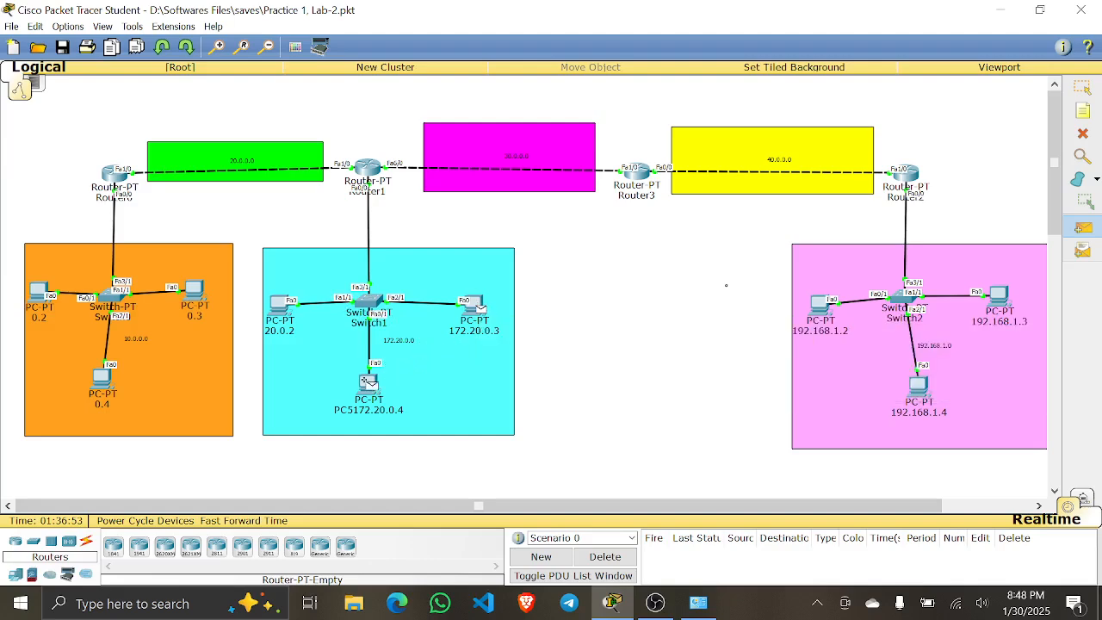
left_click(367, 385)
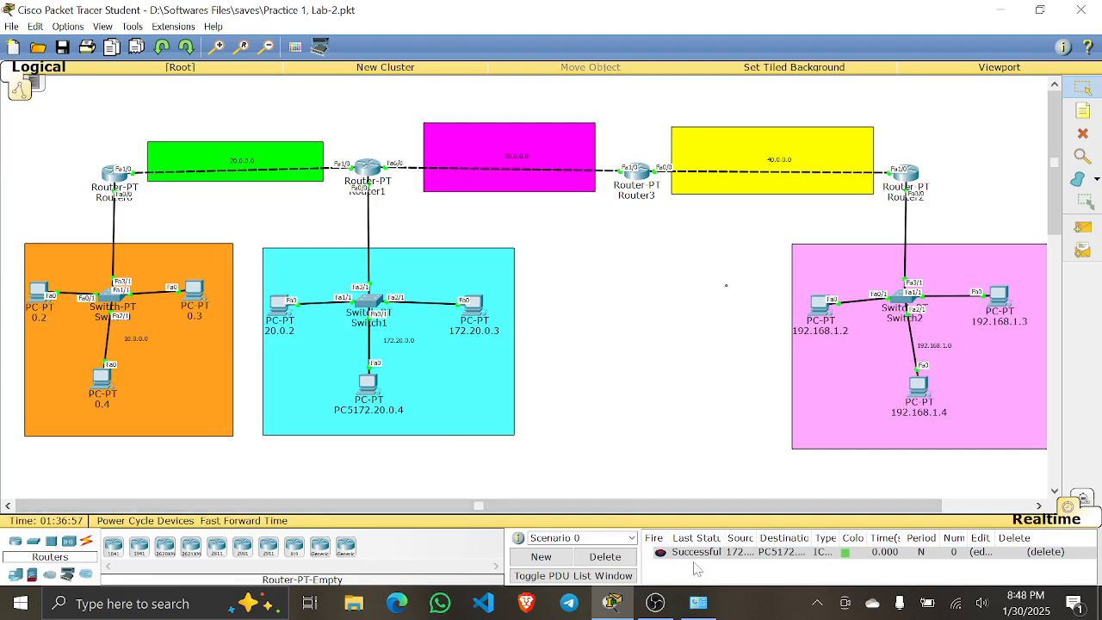
left_click(1085, 228)
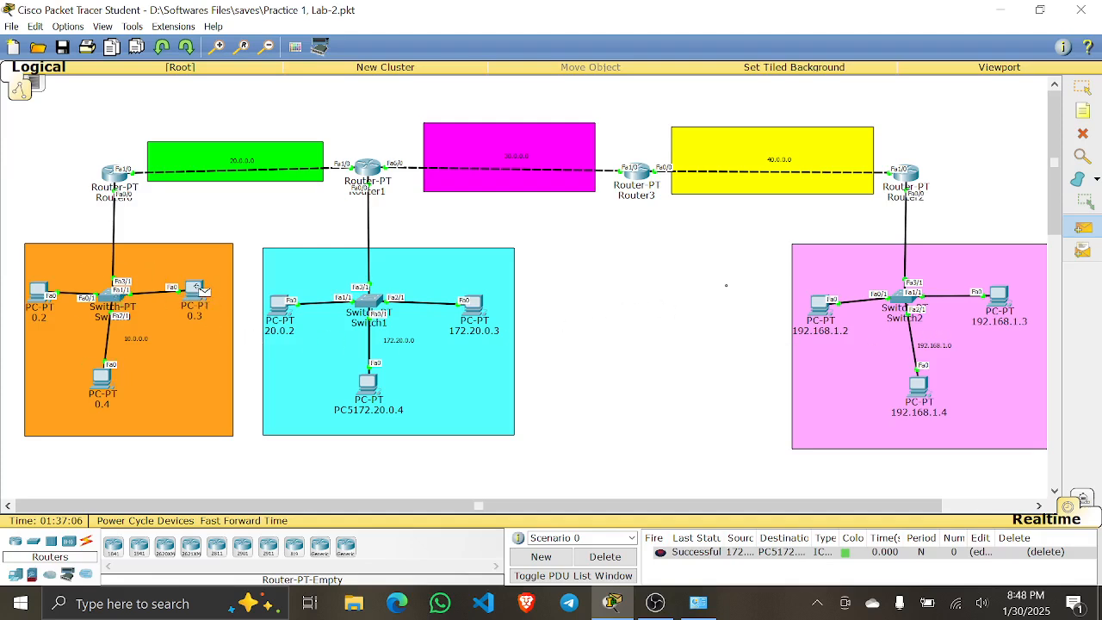
left_click(198, 291)
left_click(823, 309)
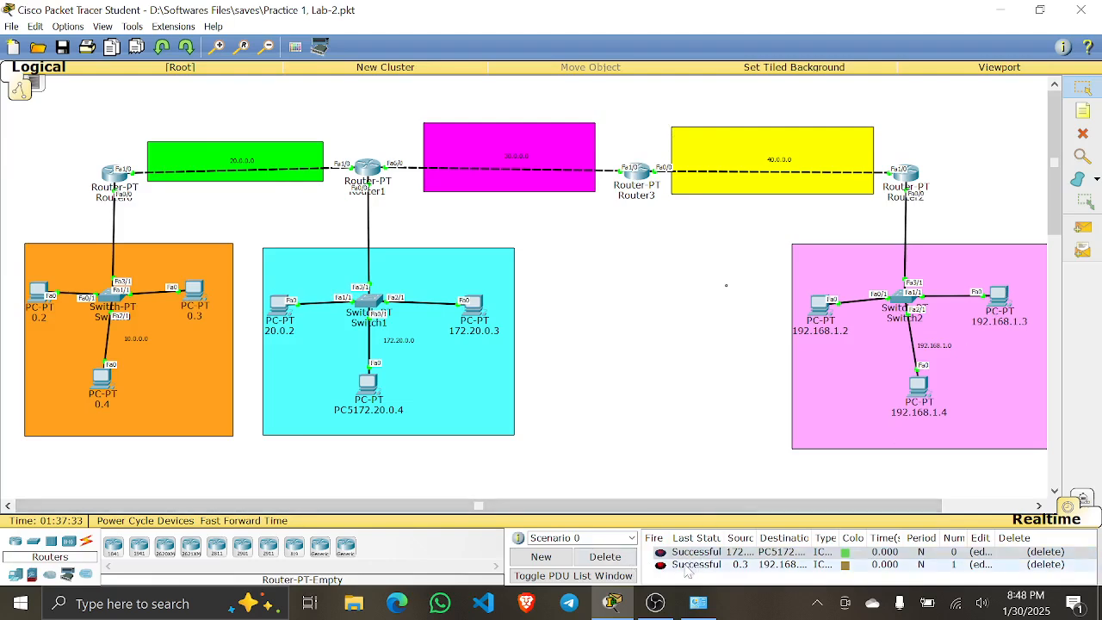
- Send a simple PDU from PC 192.168.1.3 to PC 192.168.1.2 to test their connectivity
left_click(1082, 227)
left_click(1002, 301)
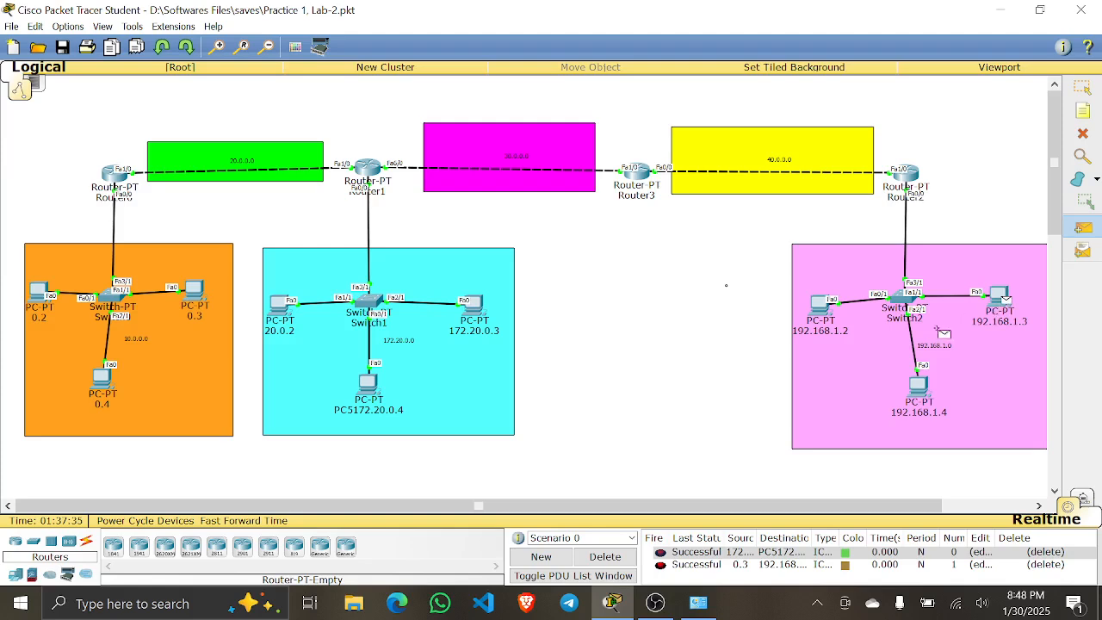
left_click(822, 306)
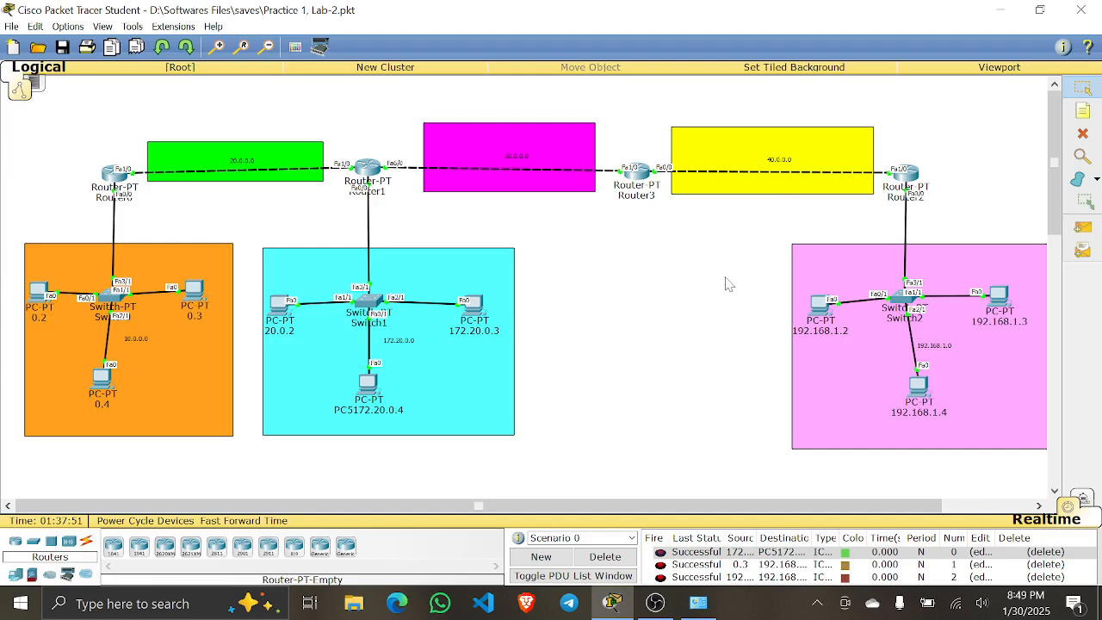
left_click(839, 129)
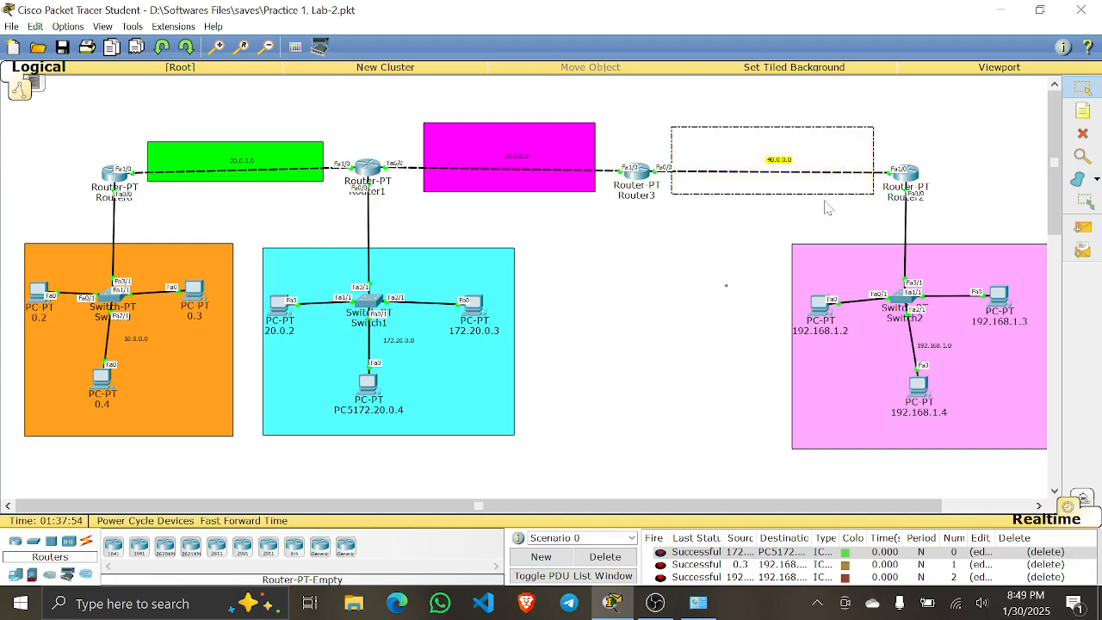
left_click_drag(656, 258, 780, 308)
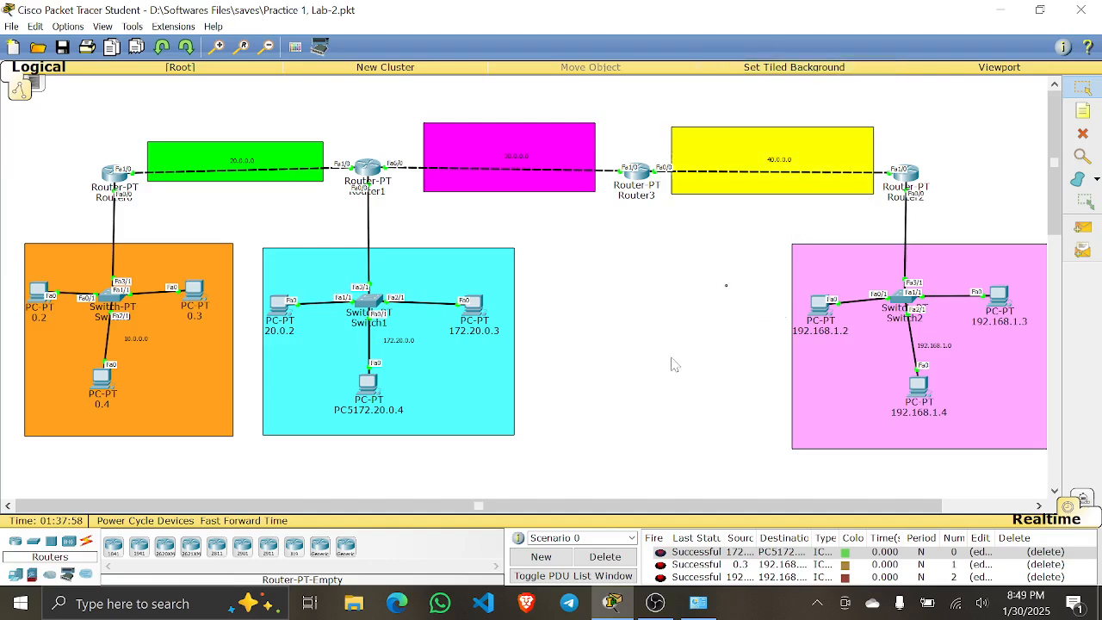
- Create a new blank topology file, saving the changes to the current one
left_click(11, 26)
left_click(33, 44)
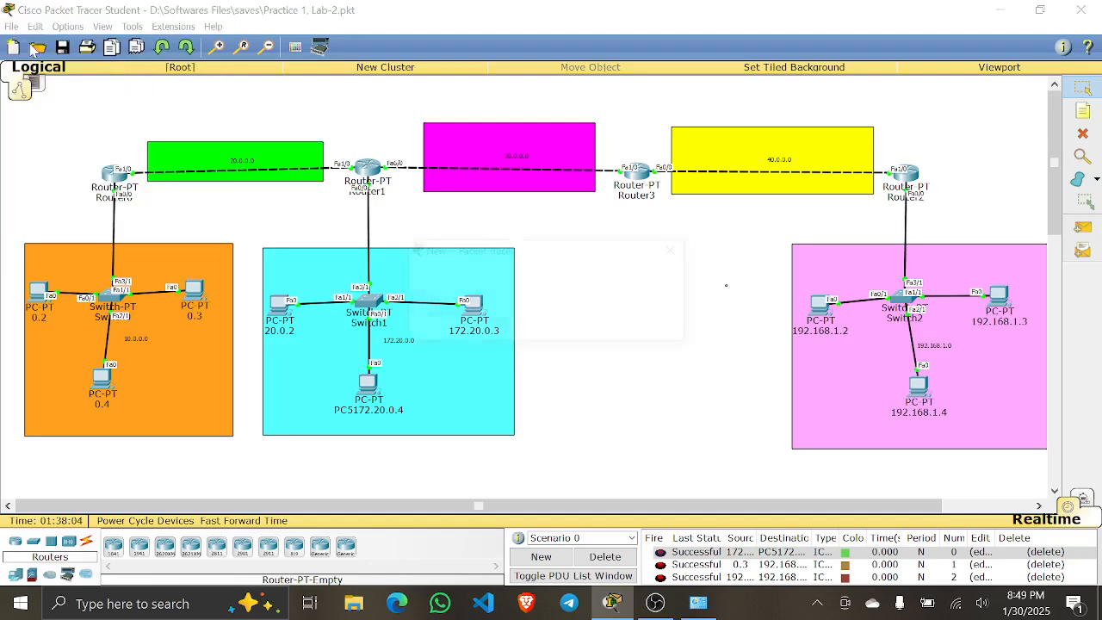
left_click(488, 320)
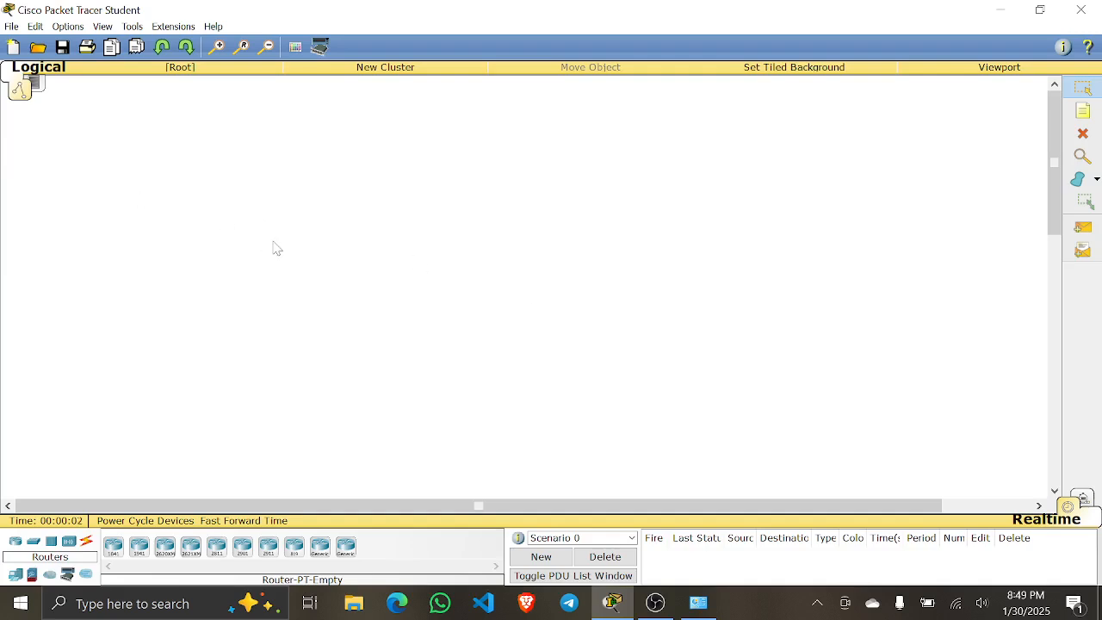
- Save the blank topology in the saves folder as "Practice 2, Lab-2"
key("ctrl+s")
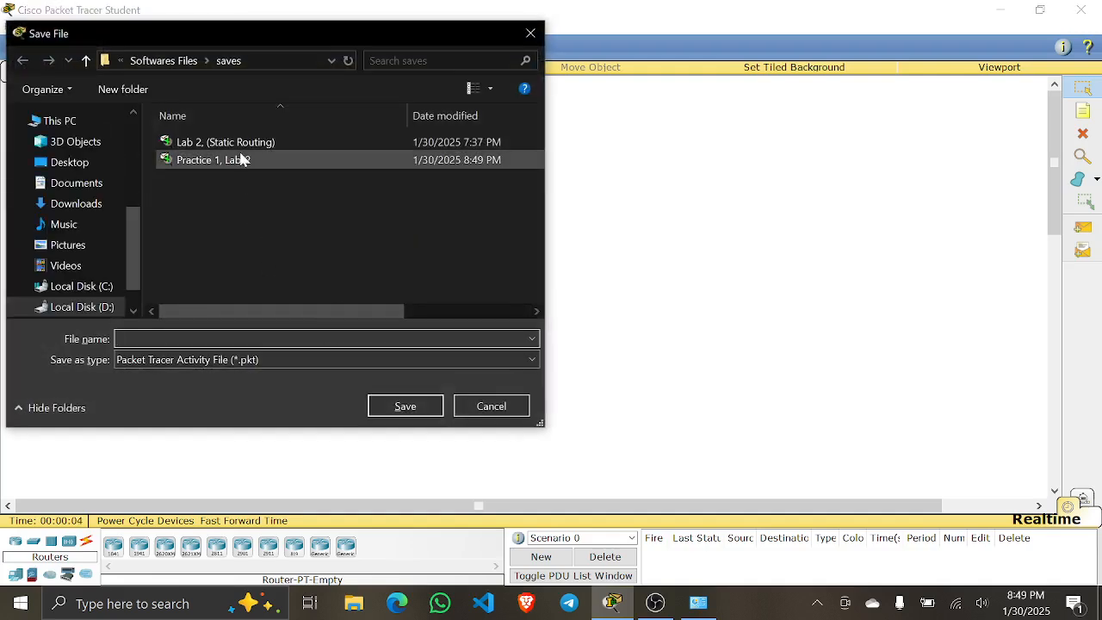
left_click(250, 163)
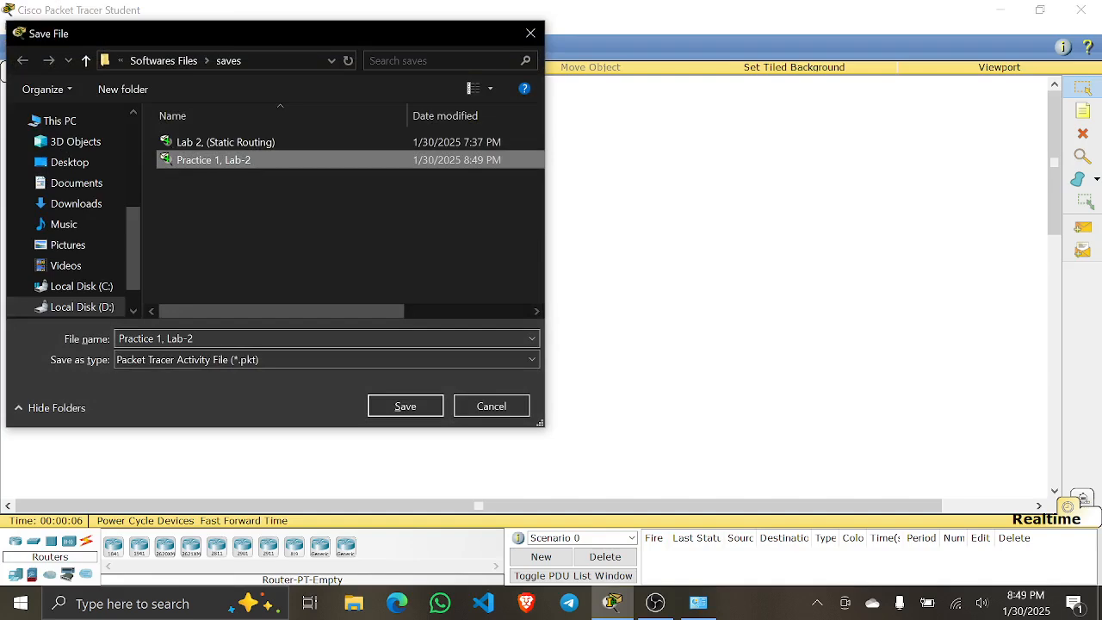
left_click(274, 338)
key("Left")
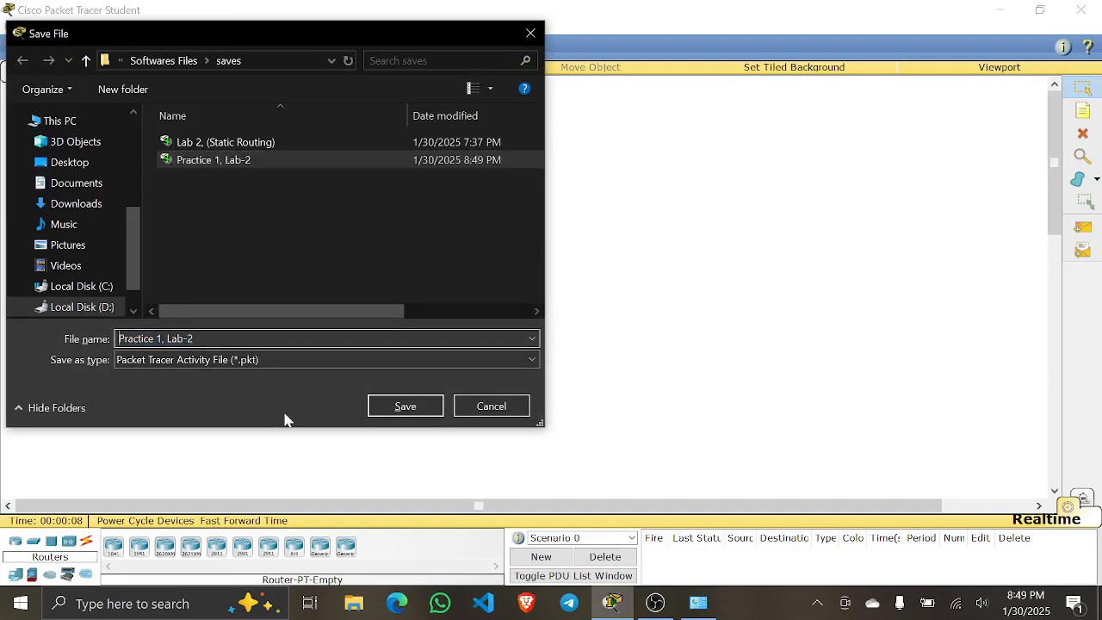
key("ctrl+Right")
key("Delete")
type("2")
left_click(406, 407)
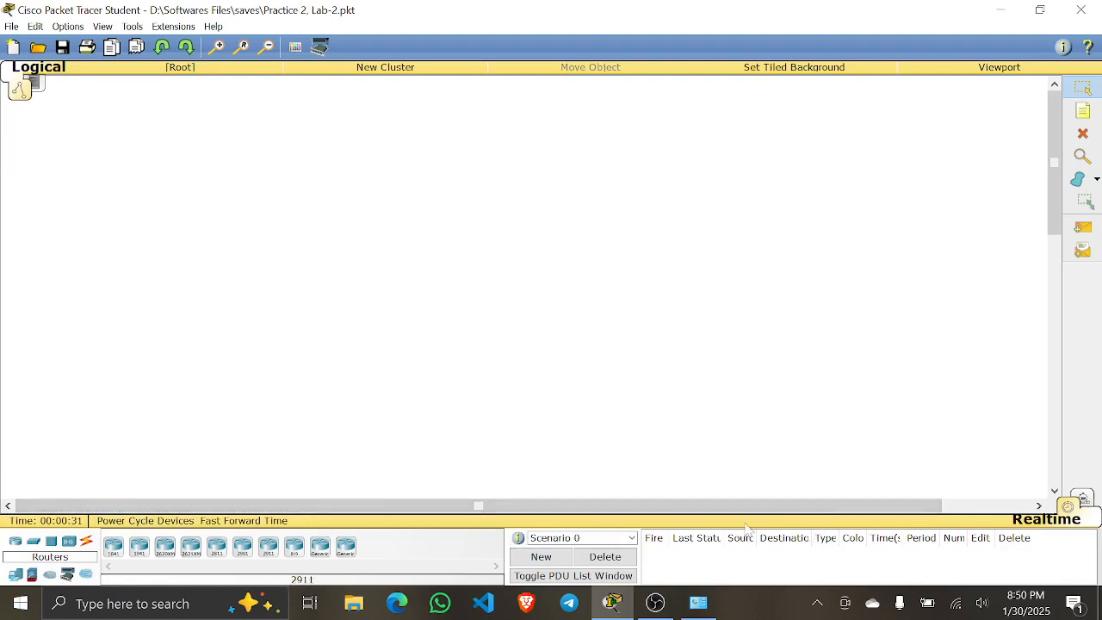
left_click(222, 48)
left_click(222, 48)
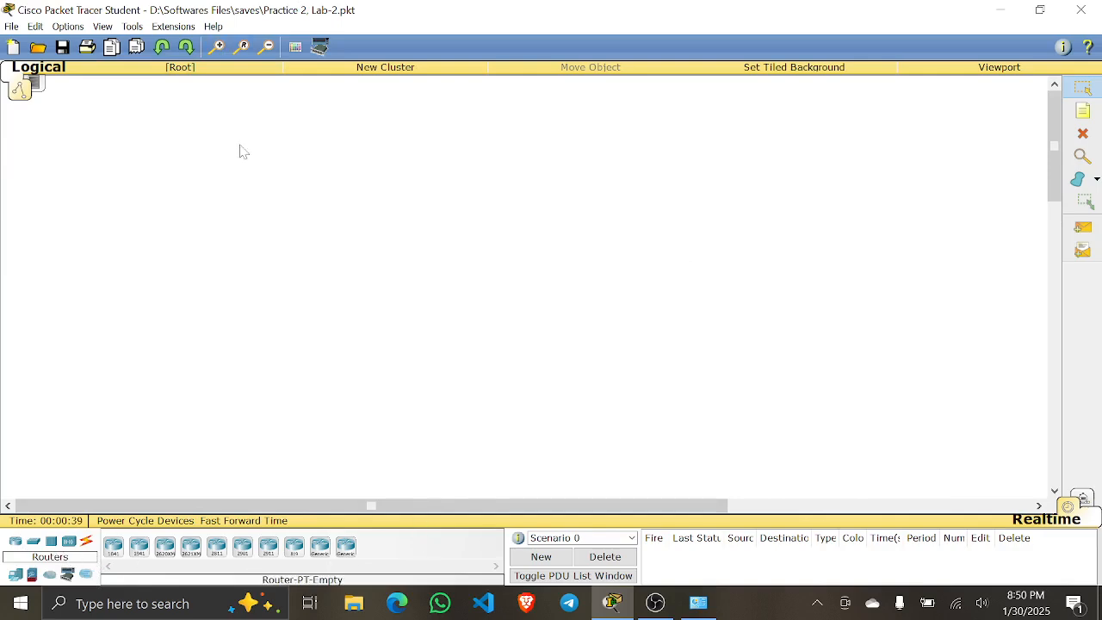
left_click(272, 49)
left_click(272, 49)
left_click(272, 49)
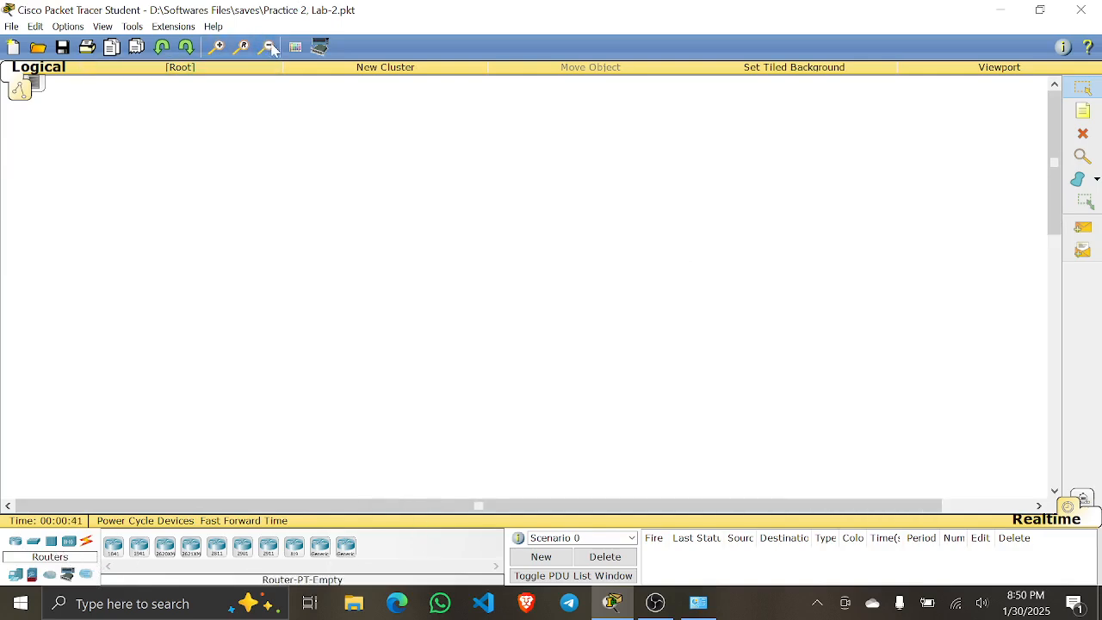
left_click(271, 49)
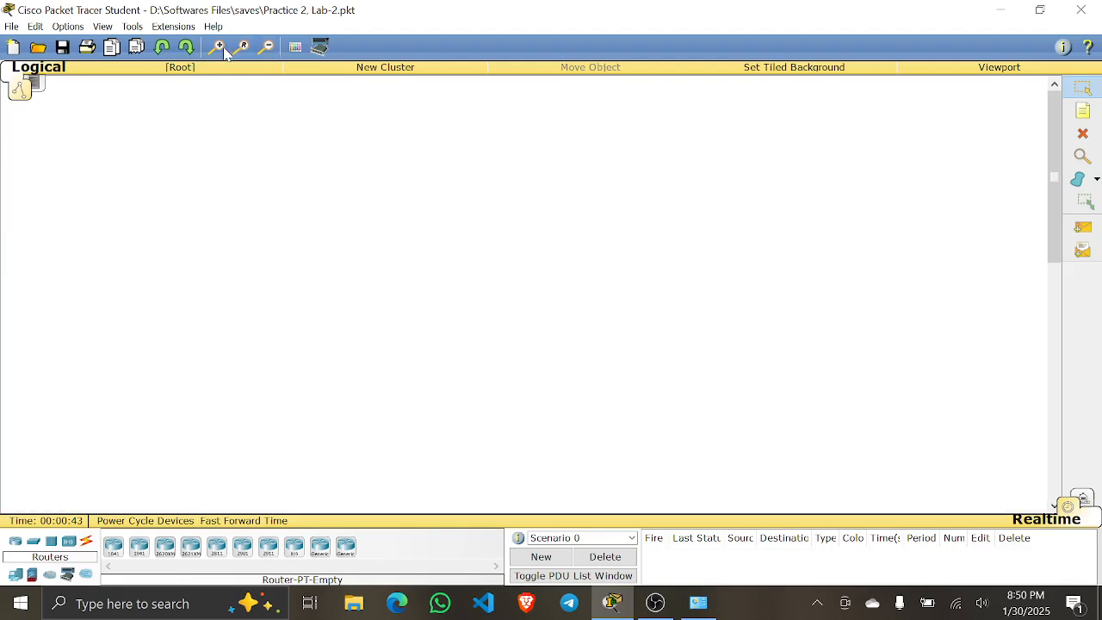
left_click(229, 48)
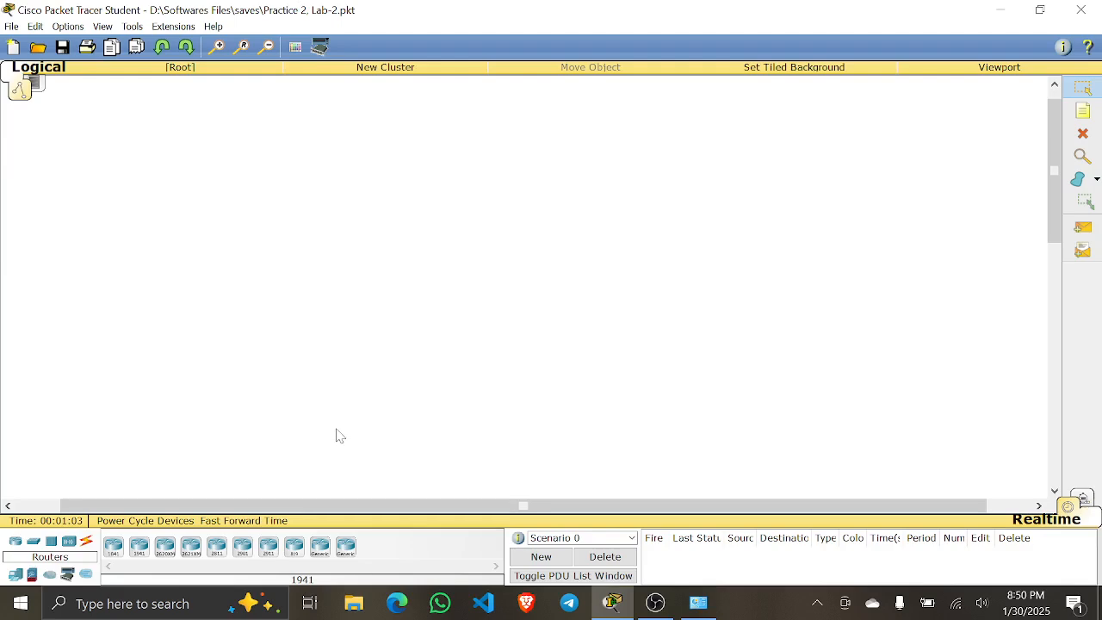
- Place three PC-PT end devices in the workspace and a Switch-PT between them
left_click(15, 577)
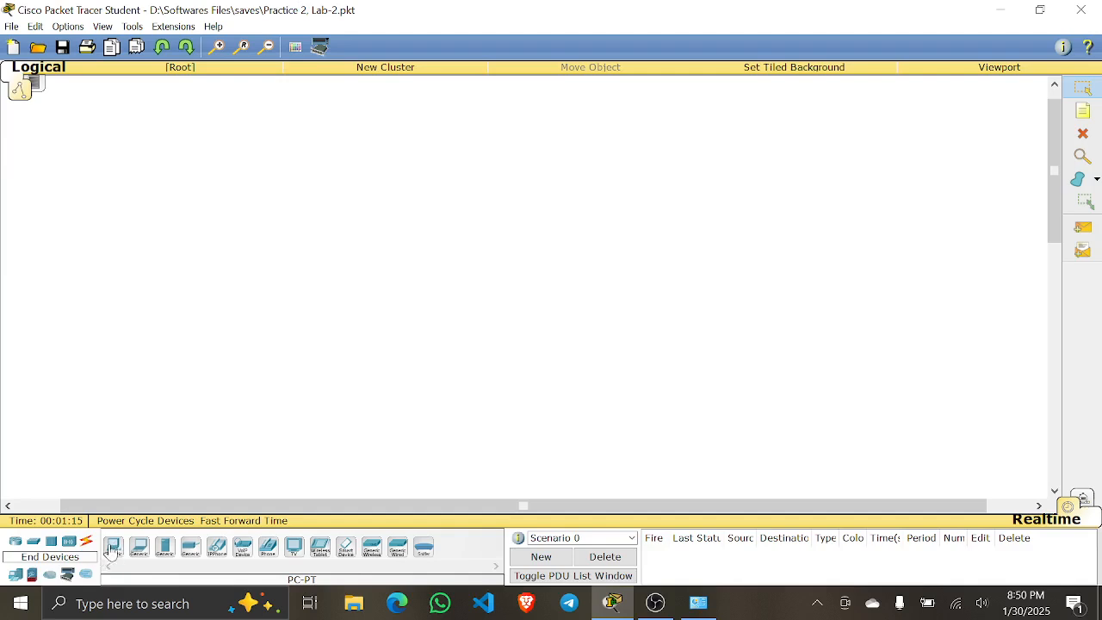
left_click_drag(112, 551, 256, 282)
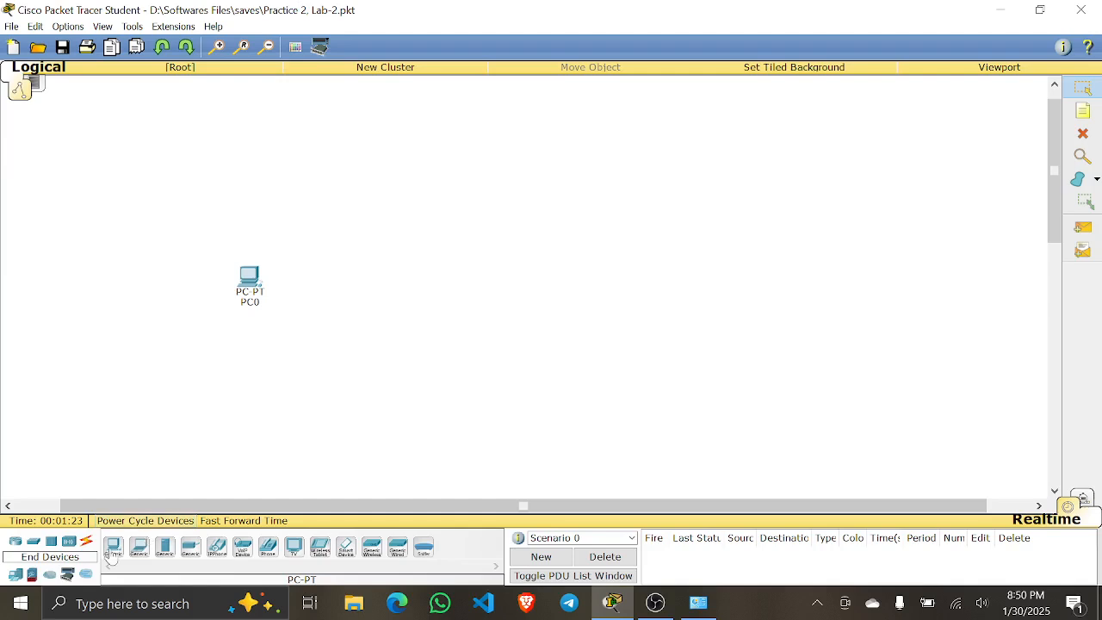
left_click_drag(112, 548, 147, 338)
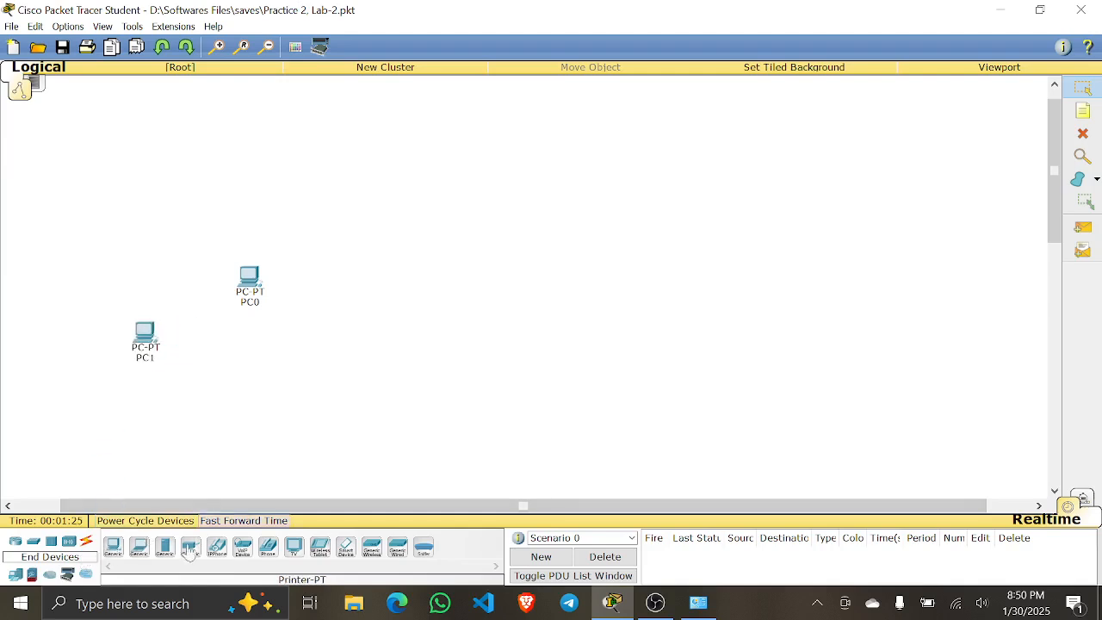
left_click_drag(112, 549, 327, 382)
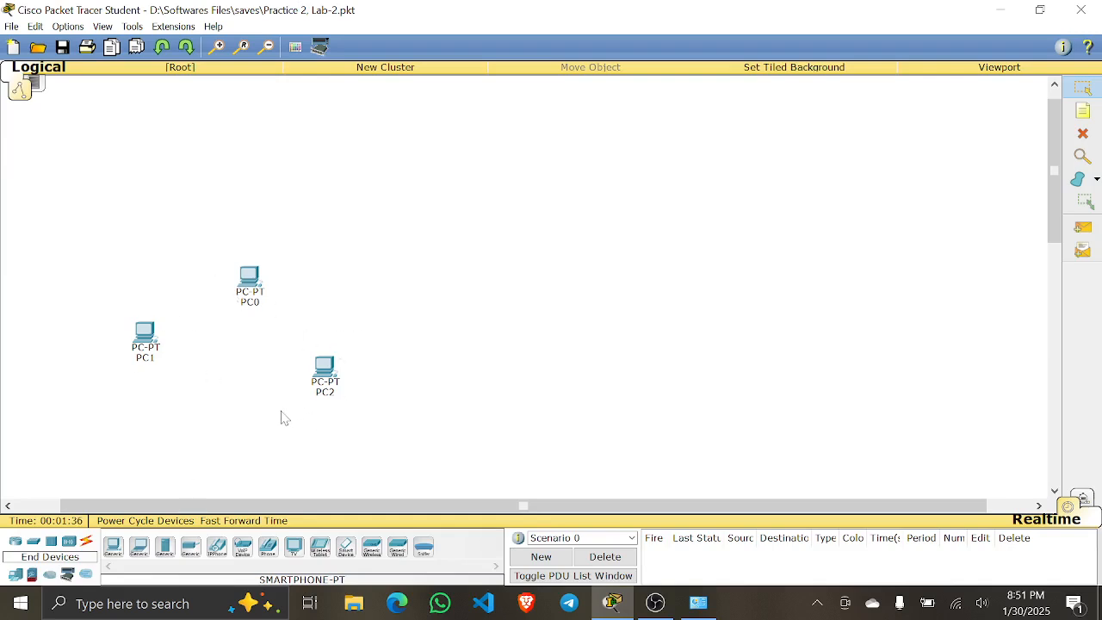
left_click(32, 542)
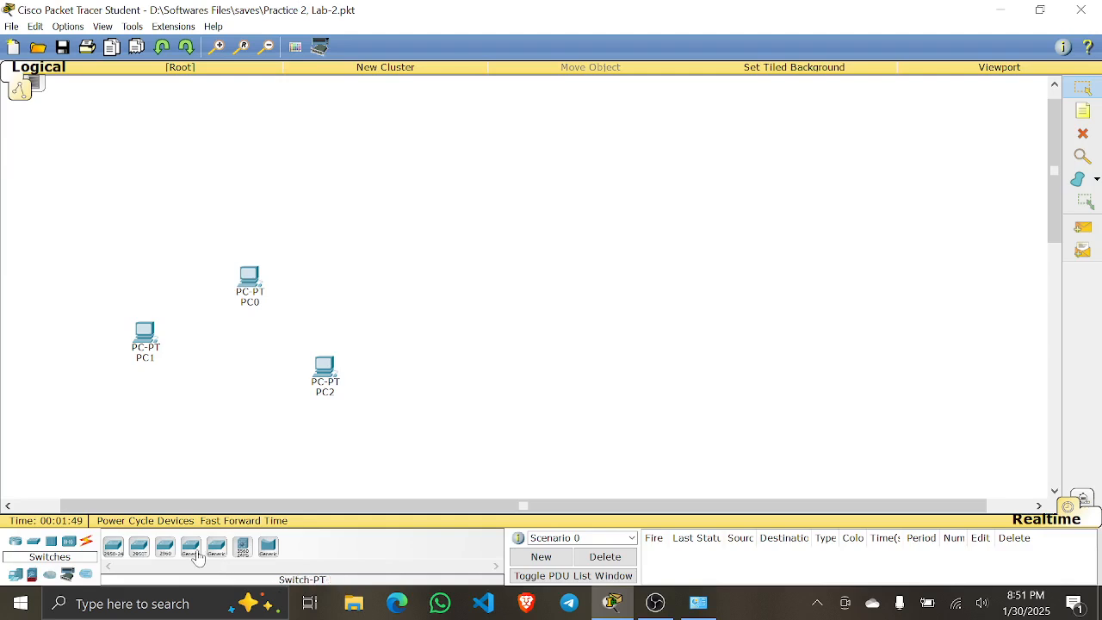
left_click_drag(191, 551, 225, 360)
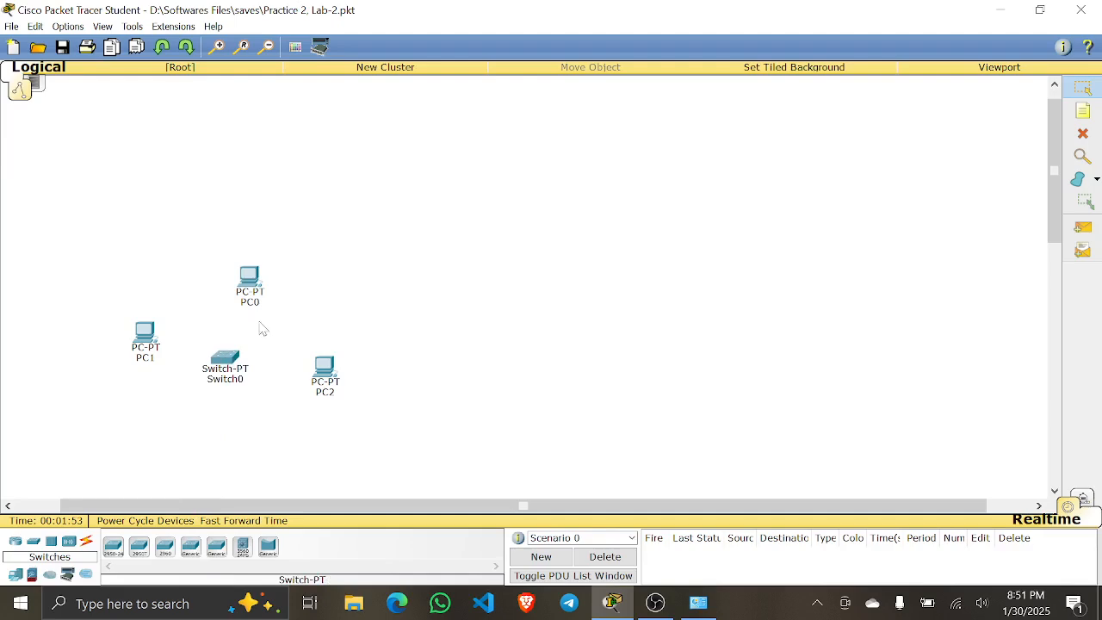
- Rearrange the devices so PC0 is above Switch0, PC1 to its left and PC2 to its lower right
left_click_drag(259, 296, 248, 244)
left_click_drag(324, 374, 341, 325)
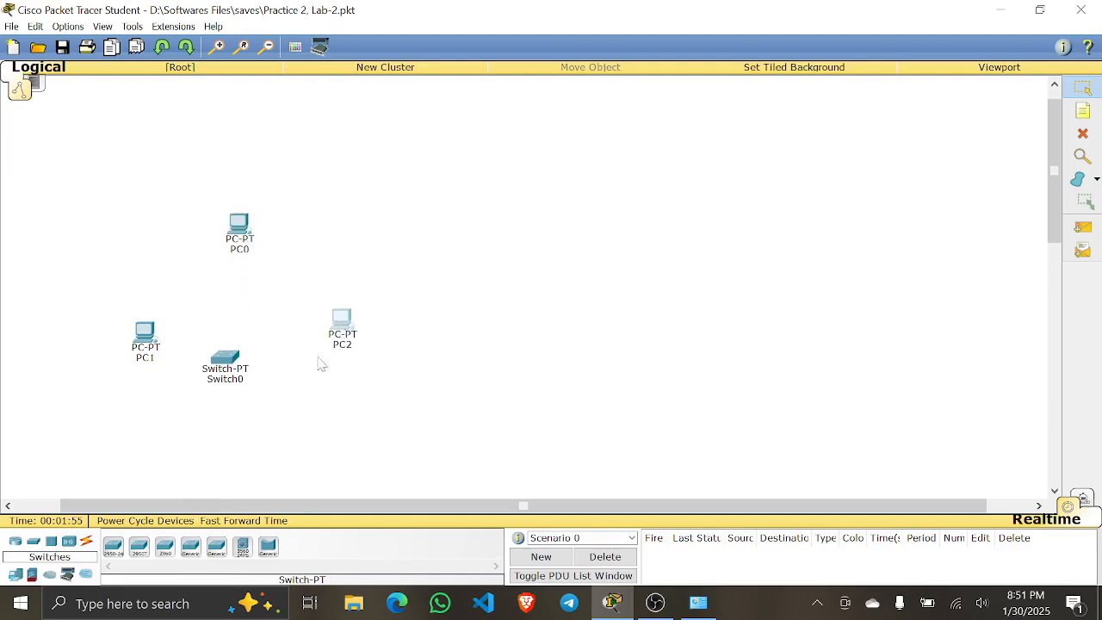
left_click_drag(147, 346, 123, 340)
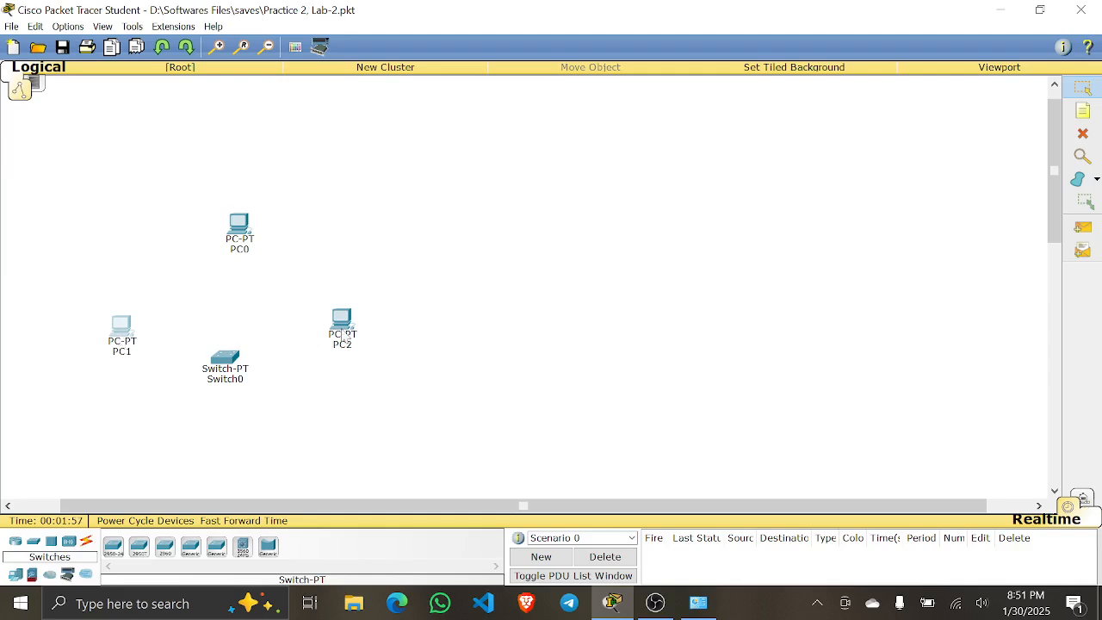
left_click_drag(341, 337, 347, 365)
left_click_drag(226, 366, 237, 313)
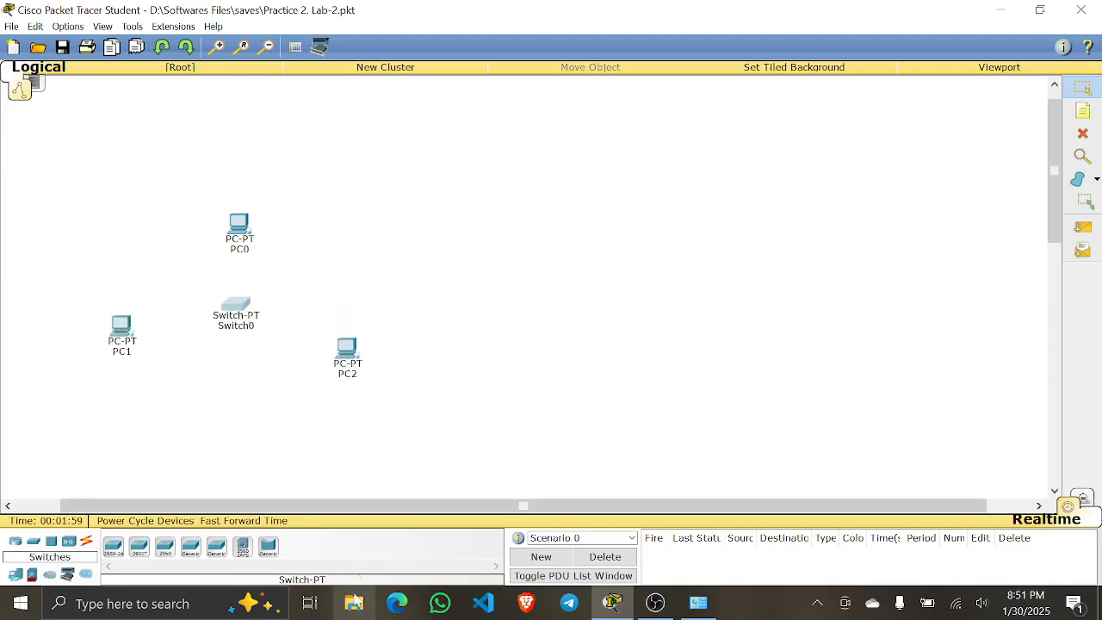
left_click(418, 401)
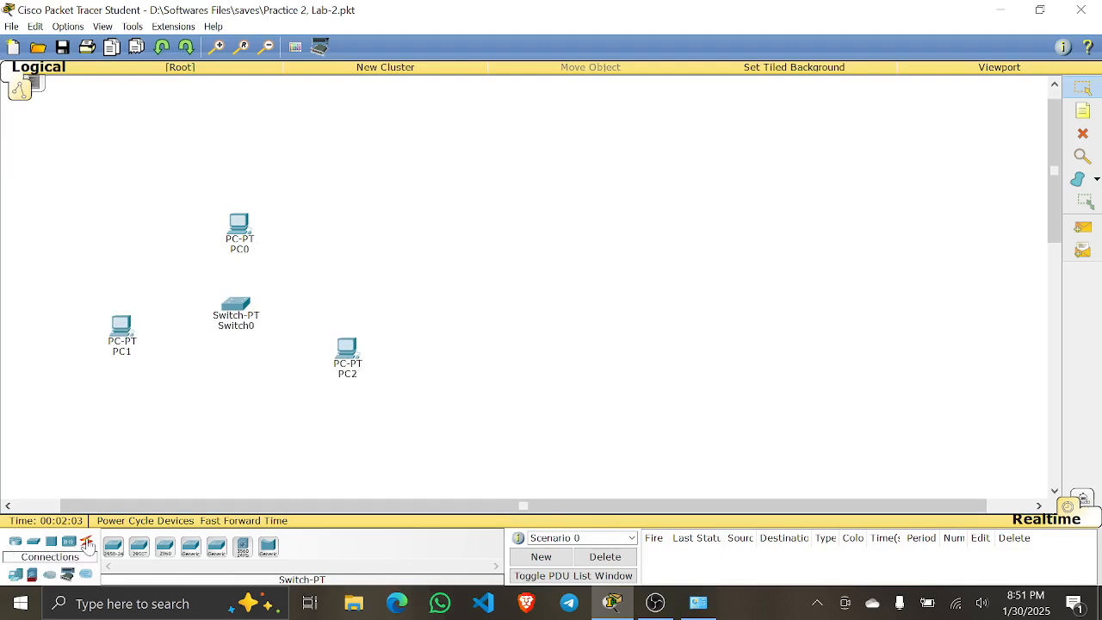
- Connect Switch0 to PC0 and to PC2 using the automatically chosen connection type
left_click(87, 546)
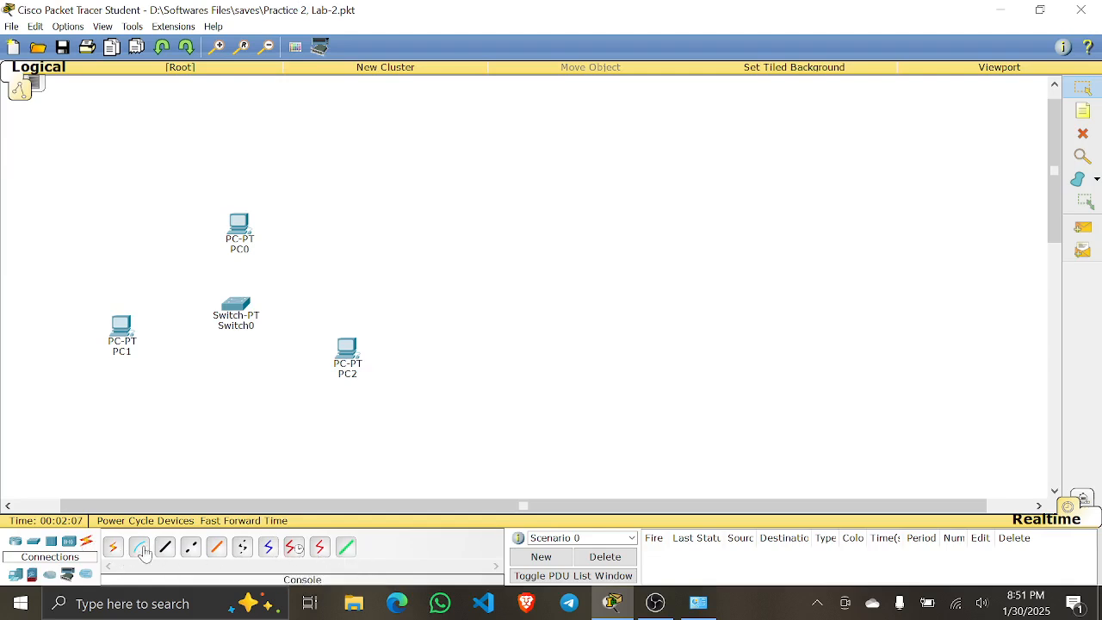
left_click(113, 548)
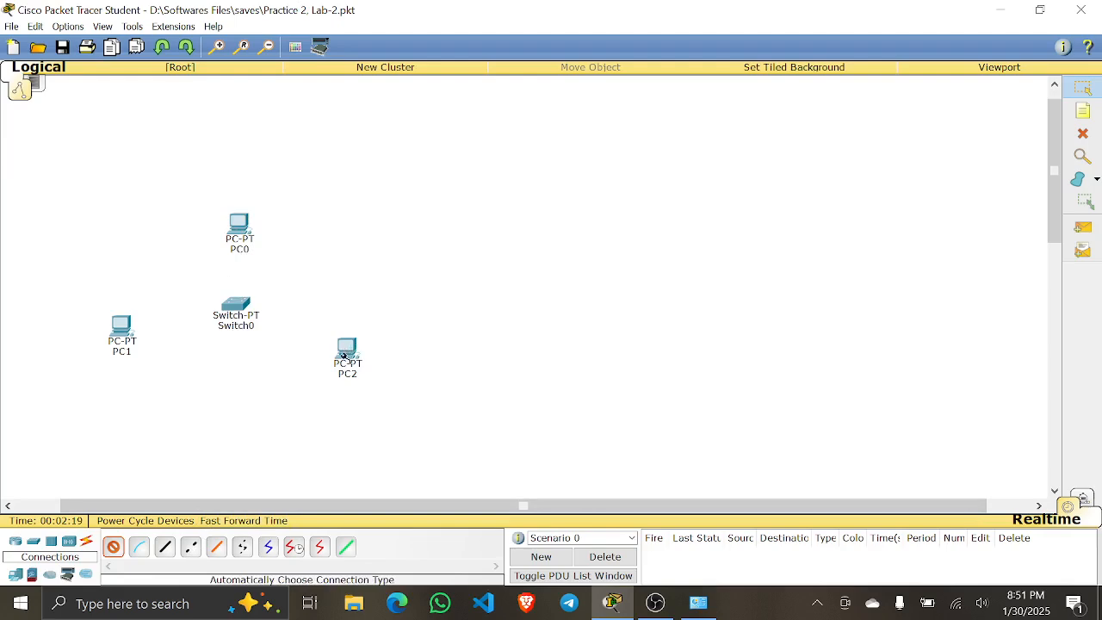
left_click(114, 546)
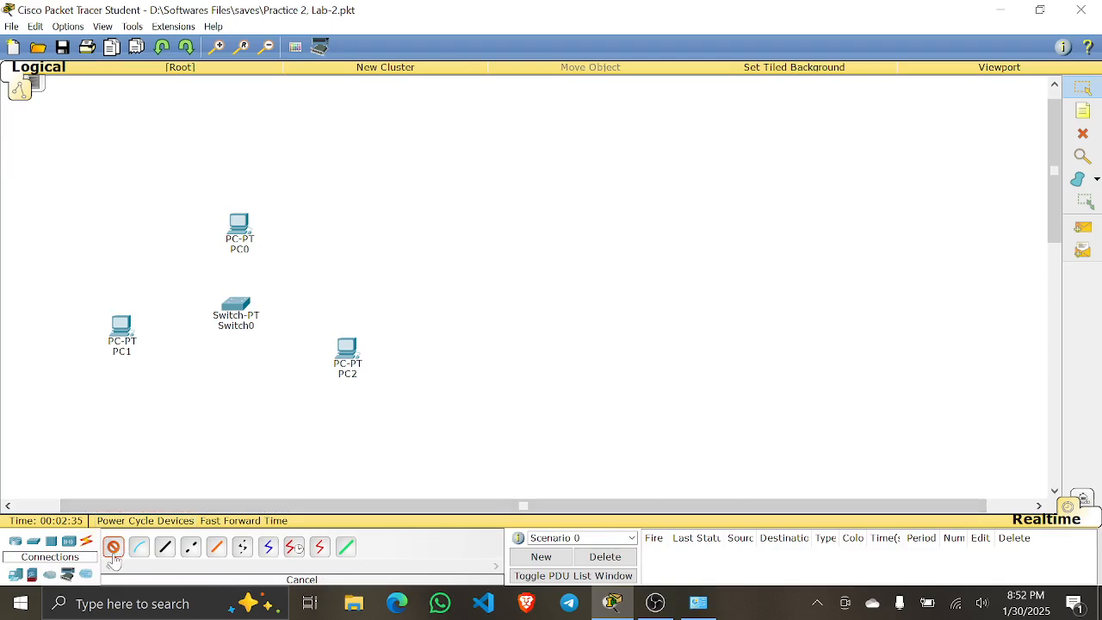
left_click(238, 305)
left_click(239, 224)
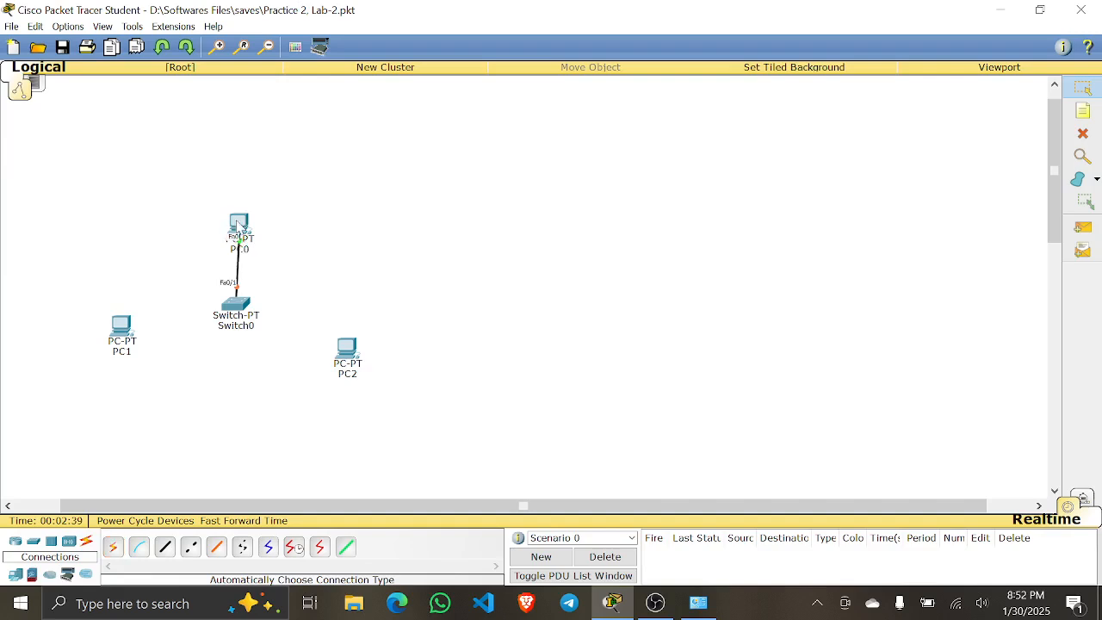
left_click(113, 547)
left_click(242, 308)
left_click(344, 348)
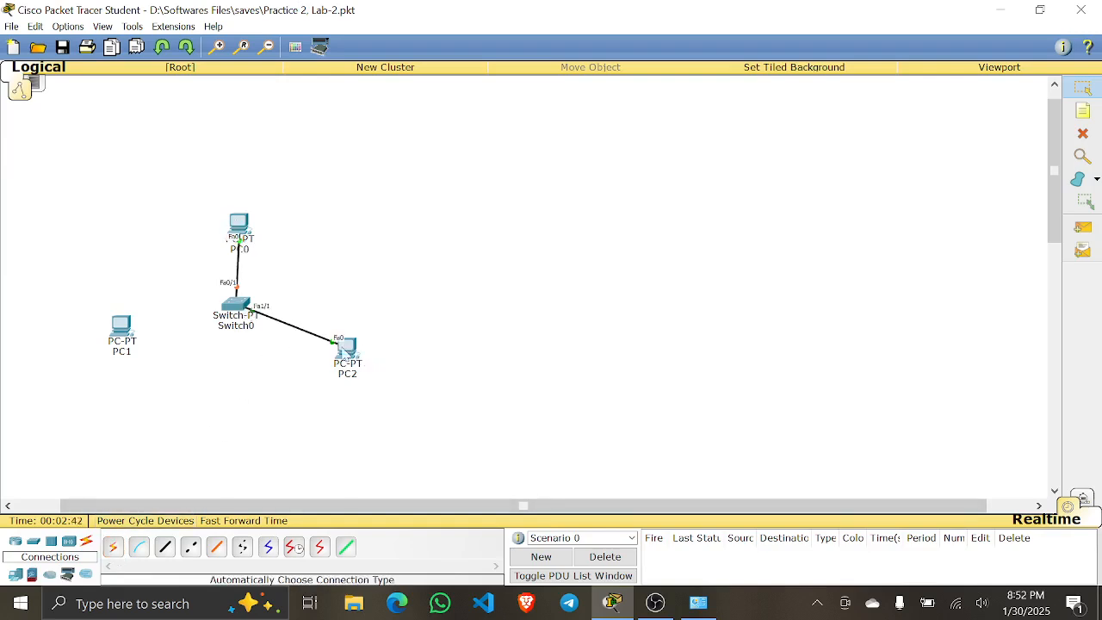
- Connect Switch0 to PC1 using the automatically chosen connection type
left_click(112, 546)
left_click(239, 305)
left_click(122, 324)
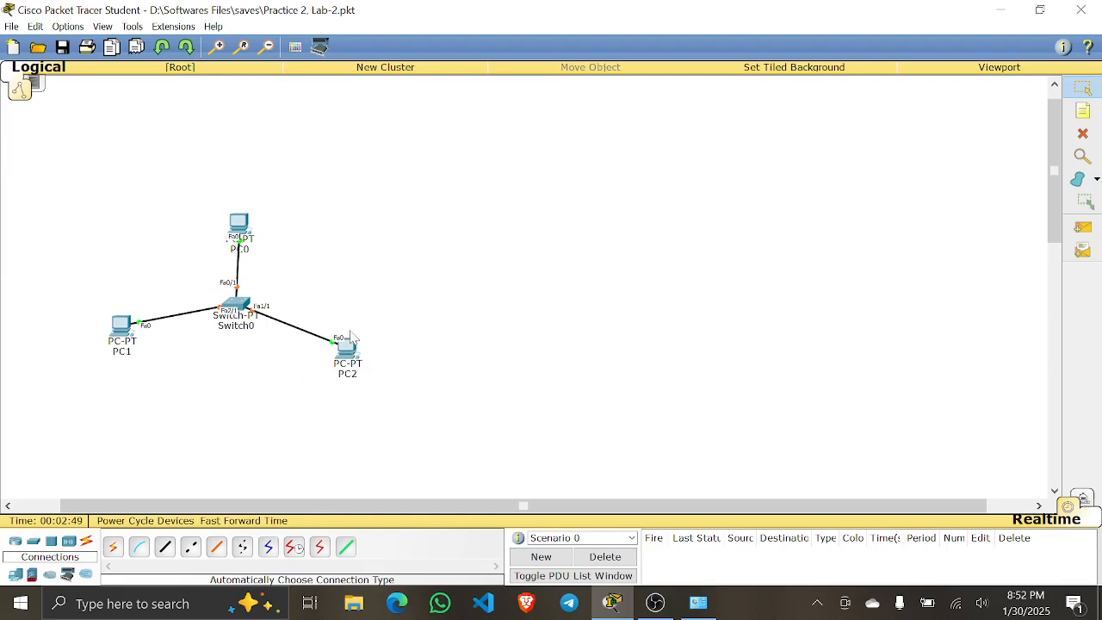
- Turn the Always Show Port Labels interface preference off and back on to compare the port labels in the topology
left_click(216, 47)
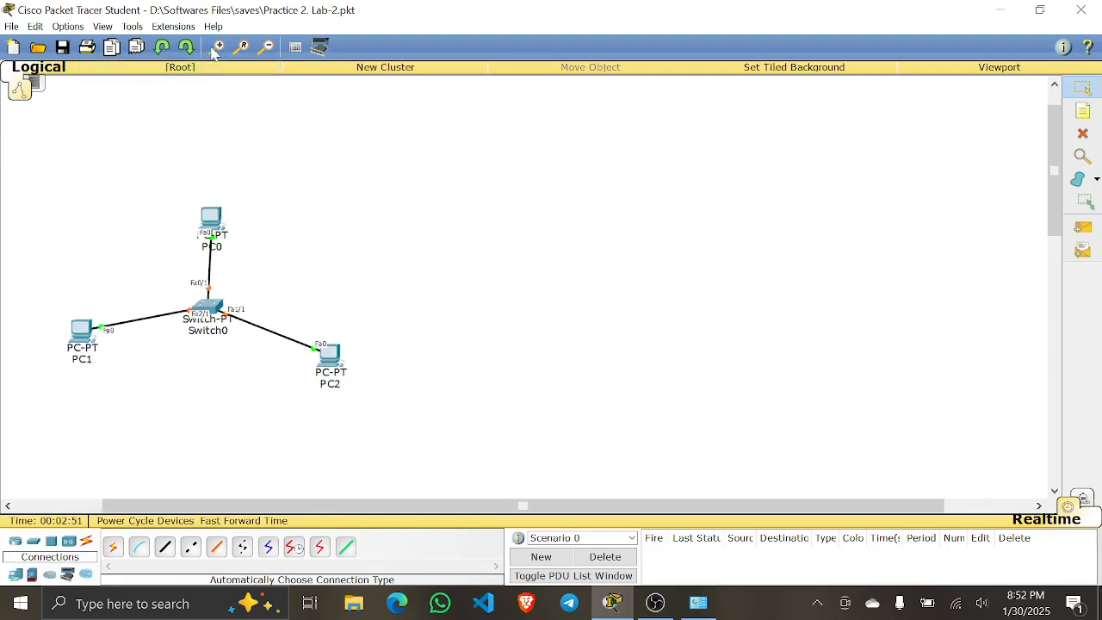
left_click(216, 47)
left_click_drag(421, 507, 266, 509)
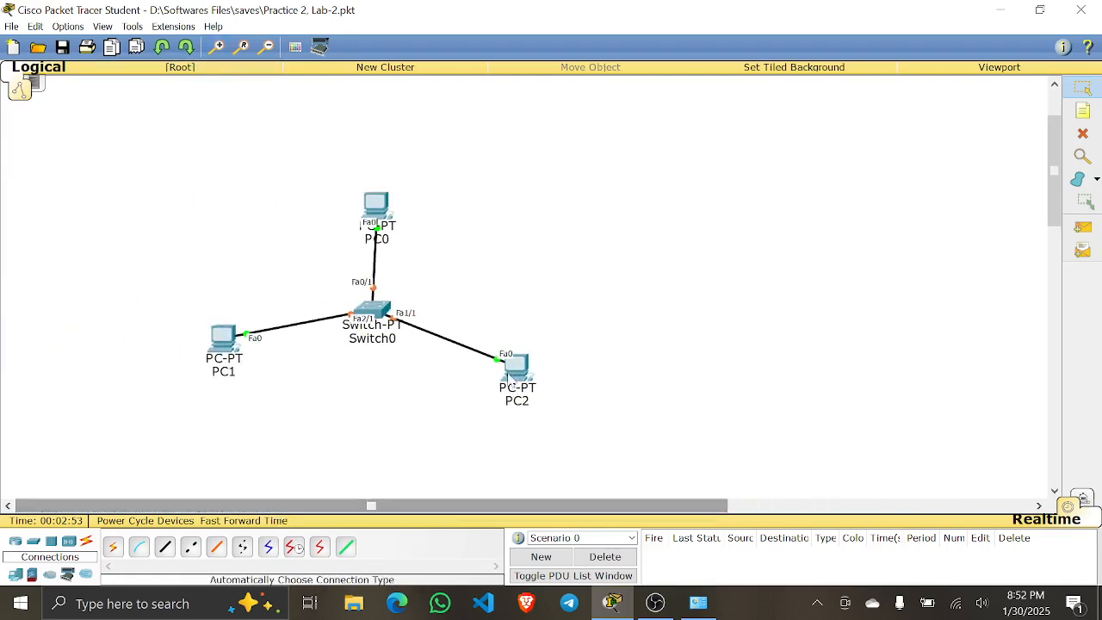
left_click(68, 26)
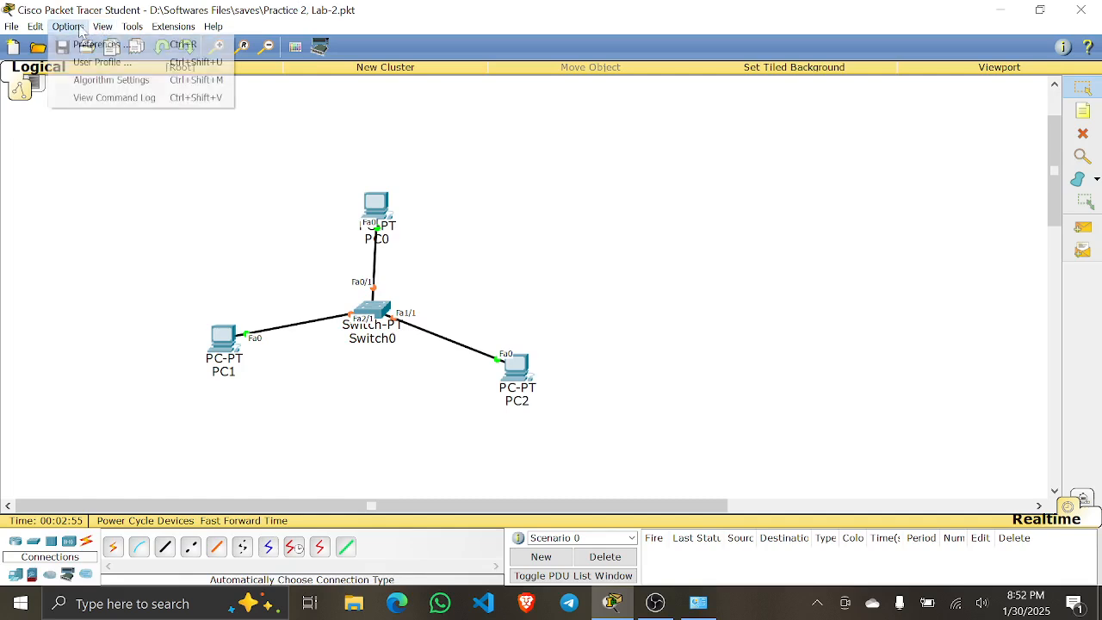
left_click(93, 43)
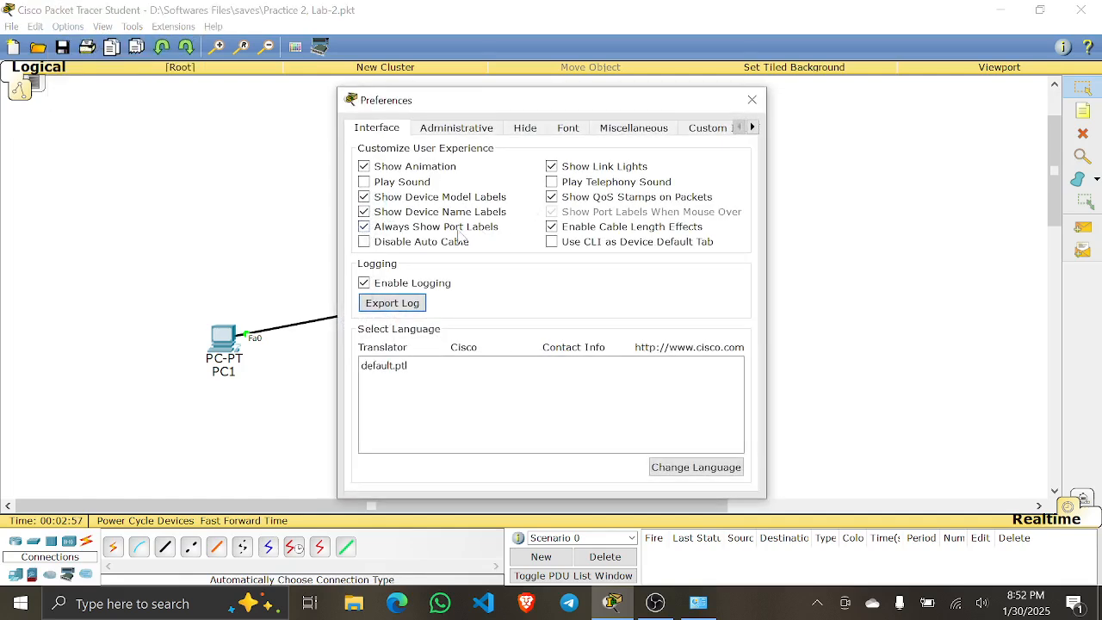
left_click(365, 229)
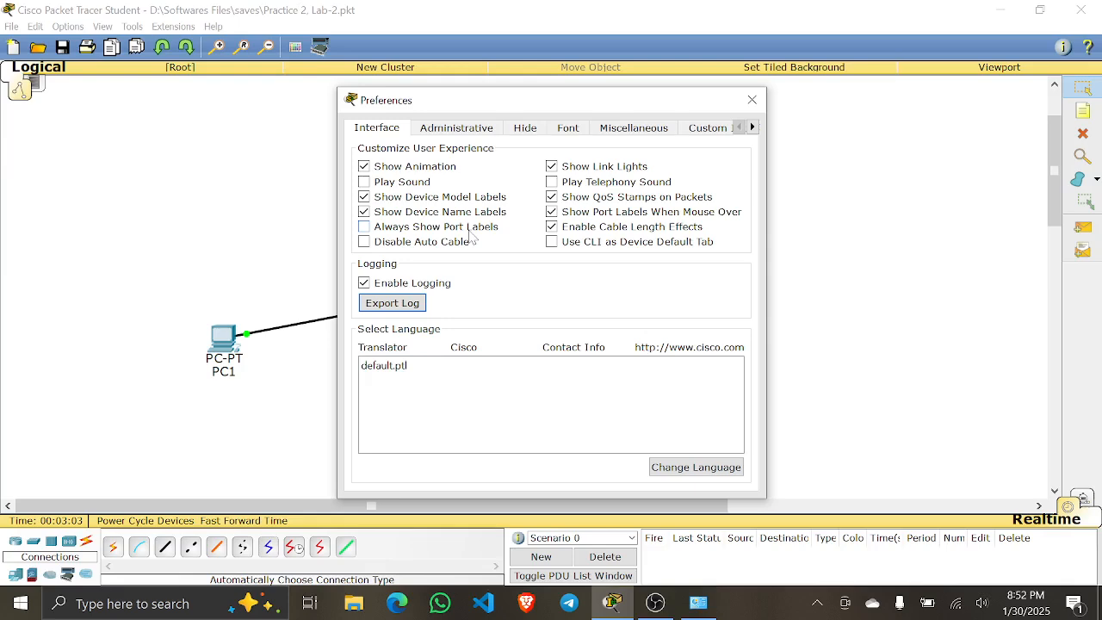
left_click_drag(527, 101, 871, 67)
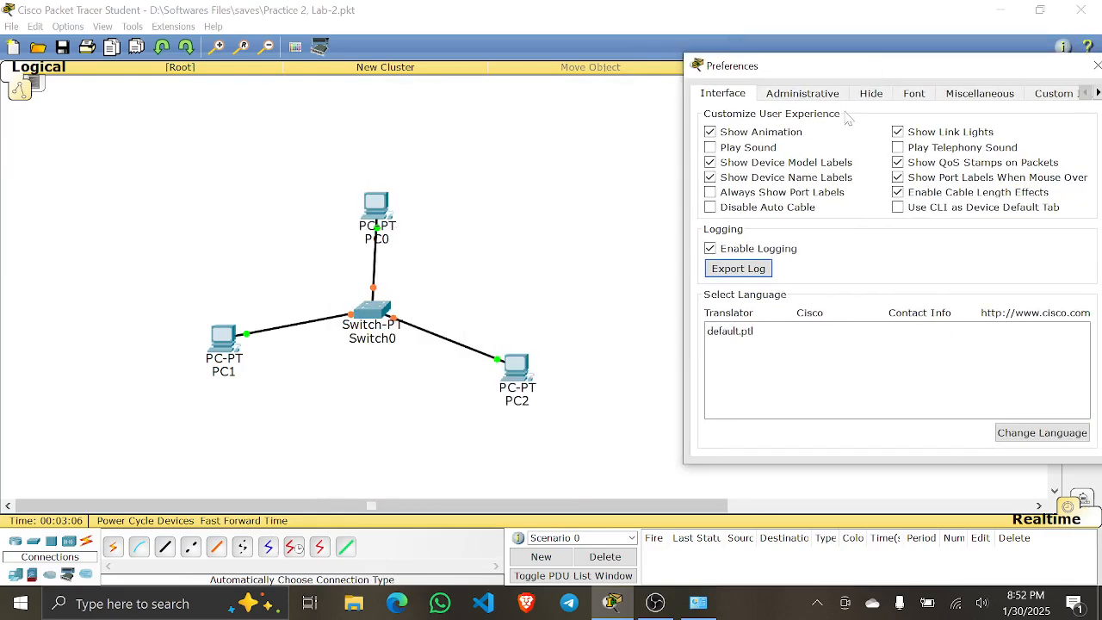
left_click(709, 193)
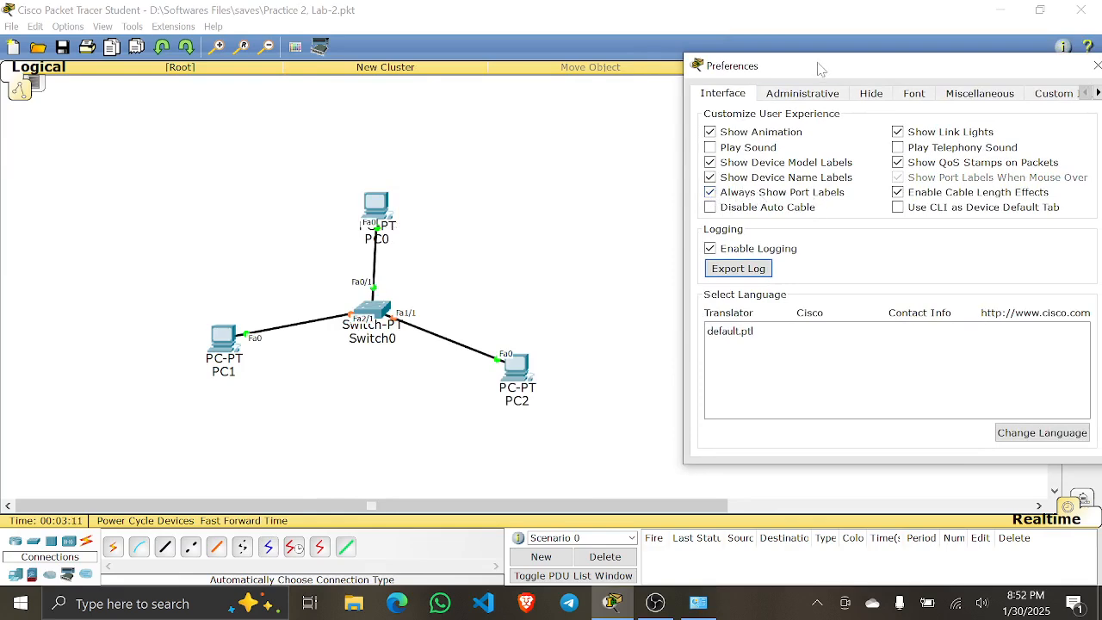
left_click_drag(817, 68, 541, 73)
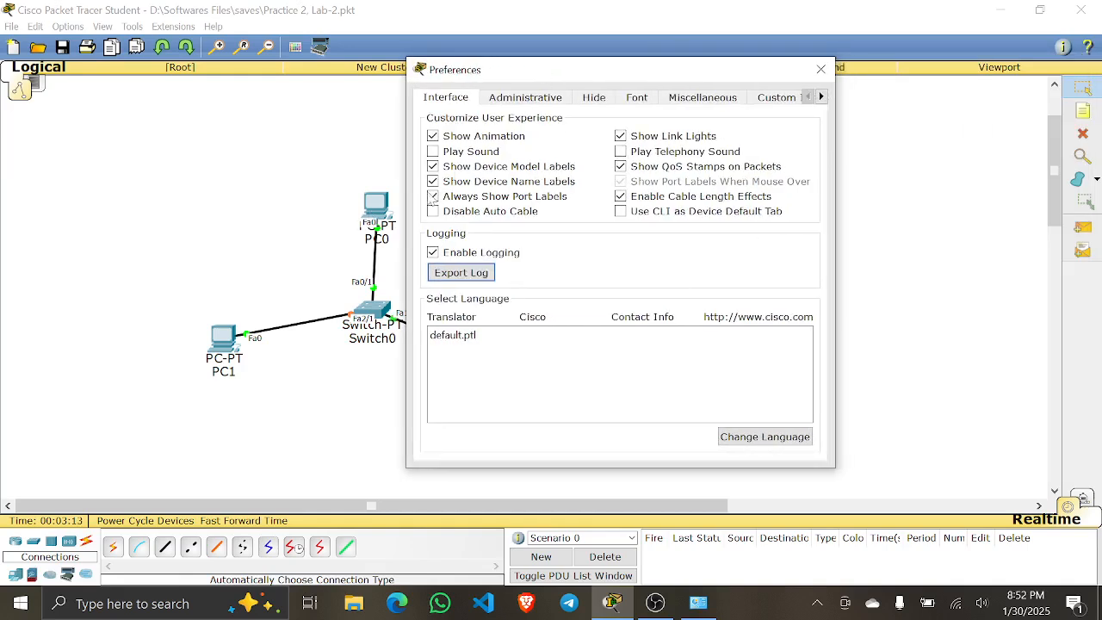
- Switch the Show Device Model Labels preference off and on repeatedly, leaving the model labels hidden
left_click(433, 166)
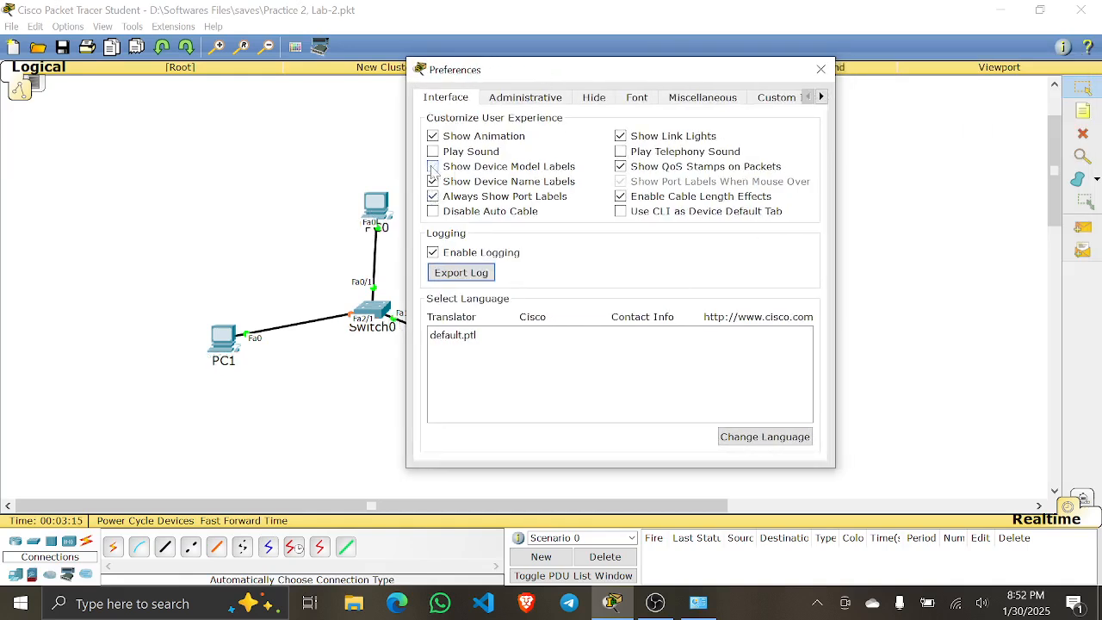
left_click(432, 166)
left_click(432, 166)
left_click(432, 166)
left_click(432, 166)
left_click(433, 167)
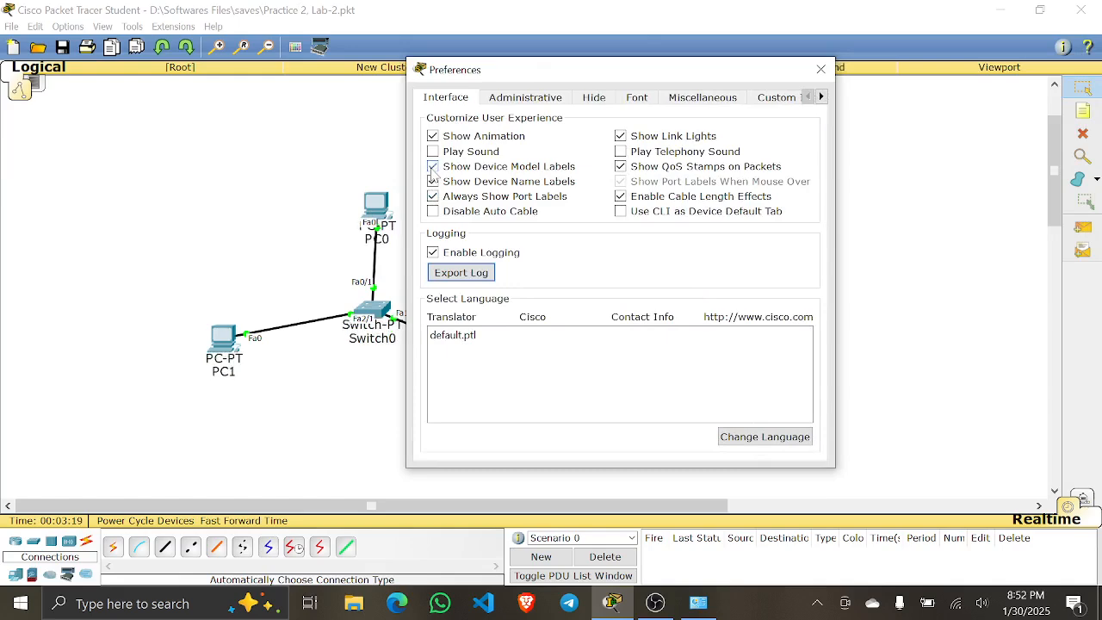
left_click(432, 166)
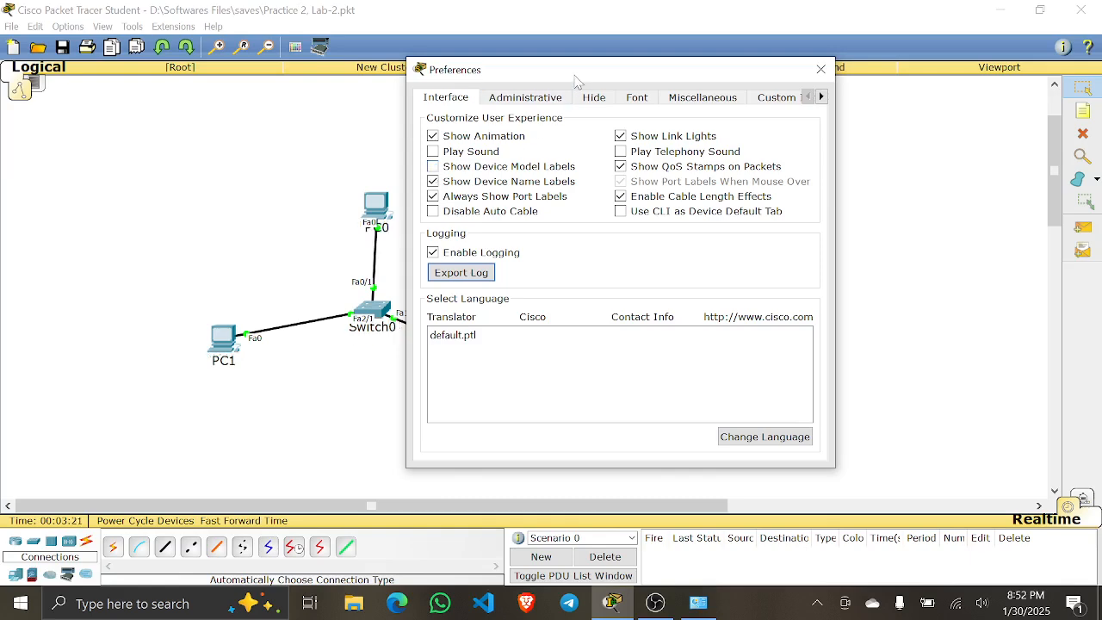
left_click_drag(572, 79, 664, 71)
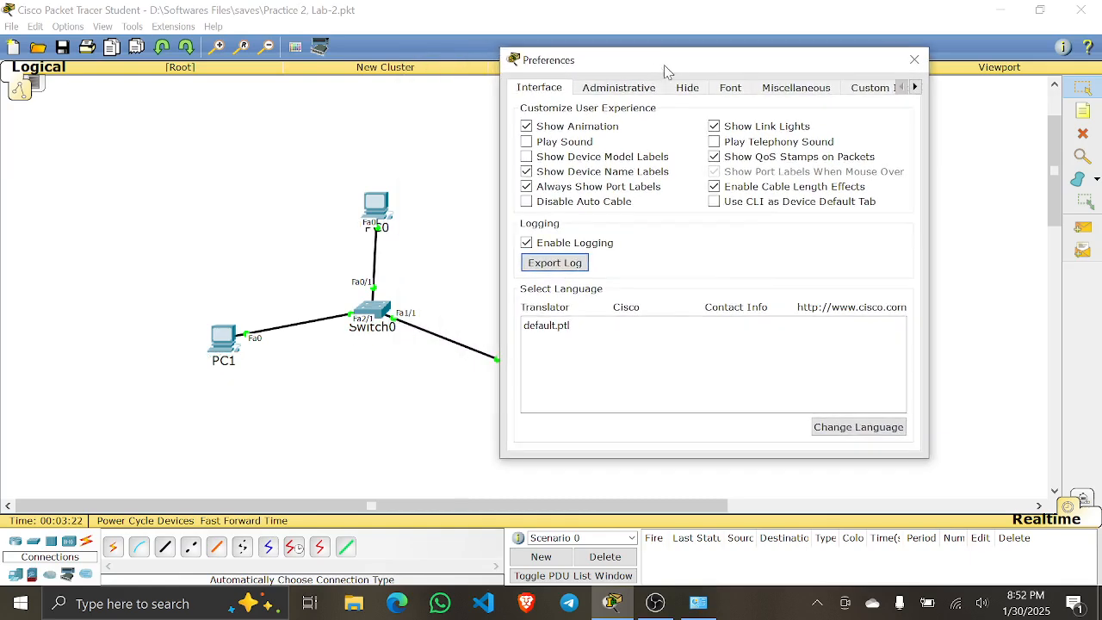
- Toggle Show Device Name Labels off and back on, re-enable Show Device Model Labels, and close the preferences
left_click(525, 171)
left_click(525, 171)
left_click(525, 172)
left_click(527, 172)
left_click(526, 157)
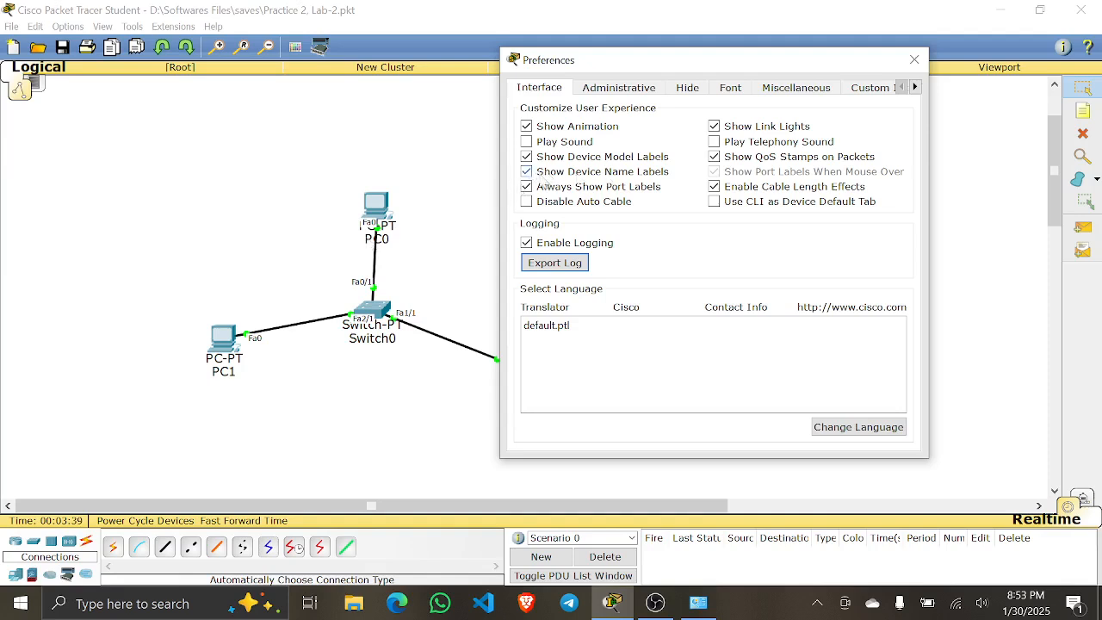
left_click(527, 157)
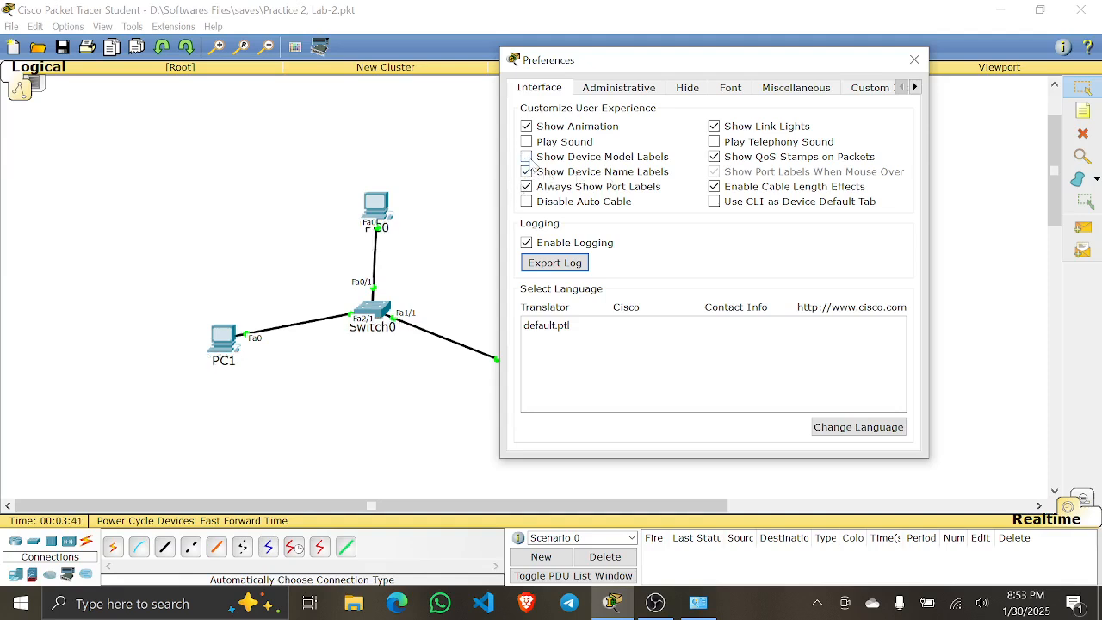
left_click(527, 157)
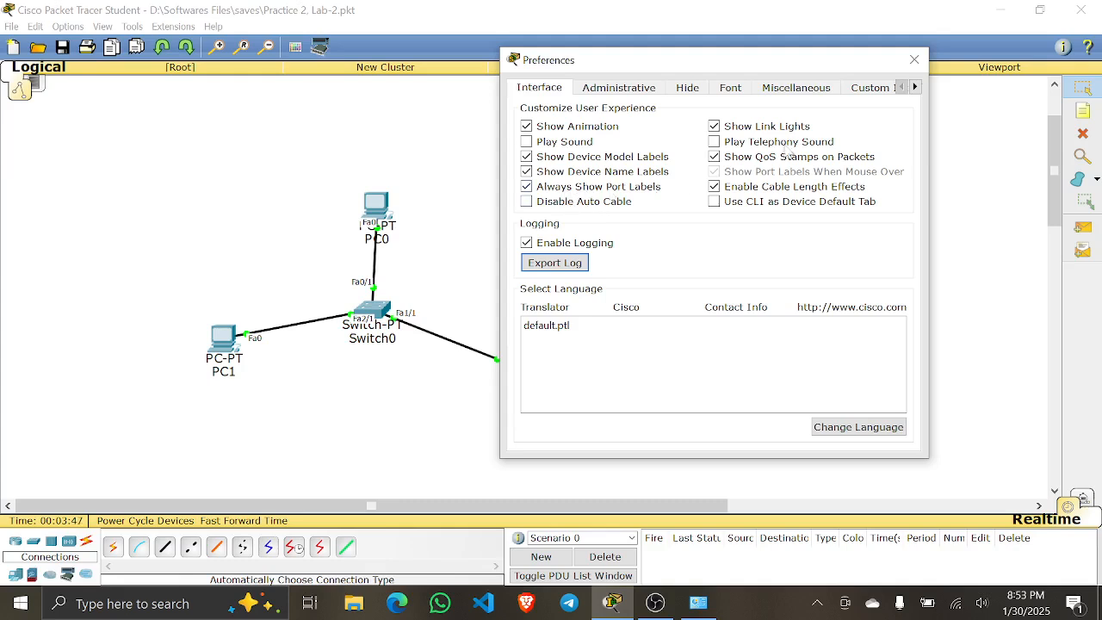
left_click(906, 64)
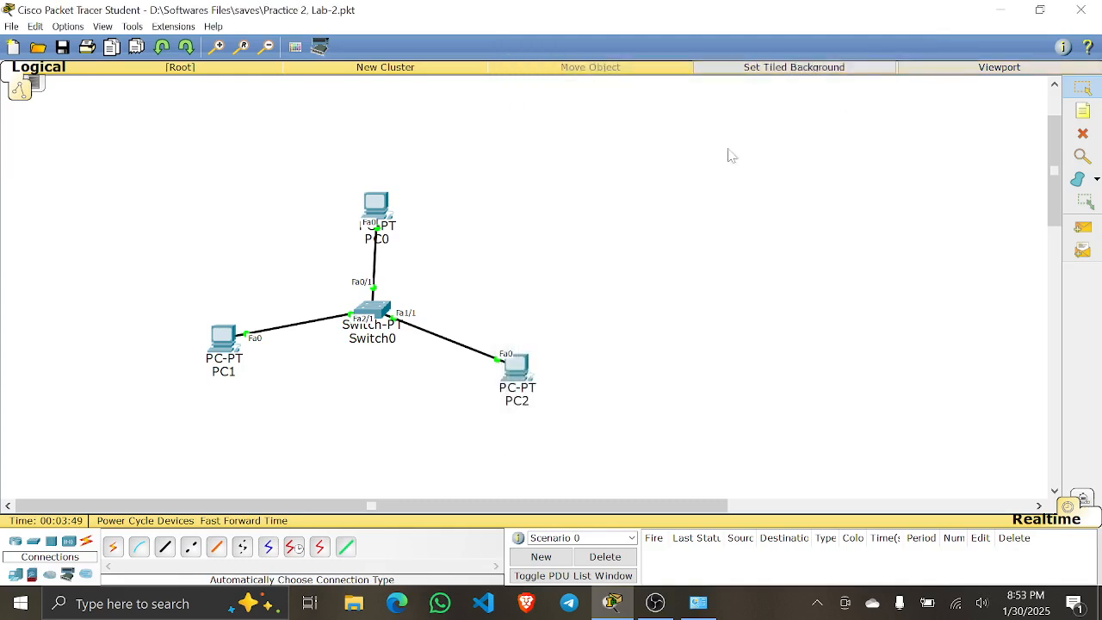
- Draw an outlined rectangle filled with light cyan (RGB 170, 255, 255) around the three PCs and Switch0
left_click(1093, 181)
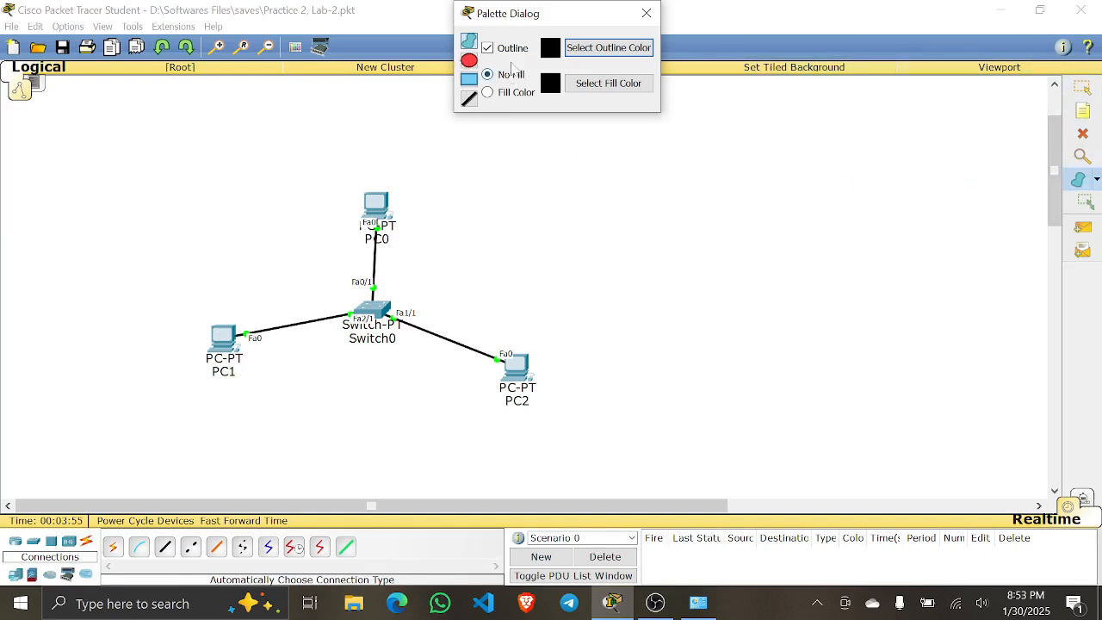
left_click(488, 92)
left_click(613, 86)
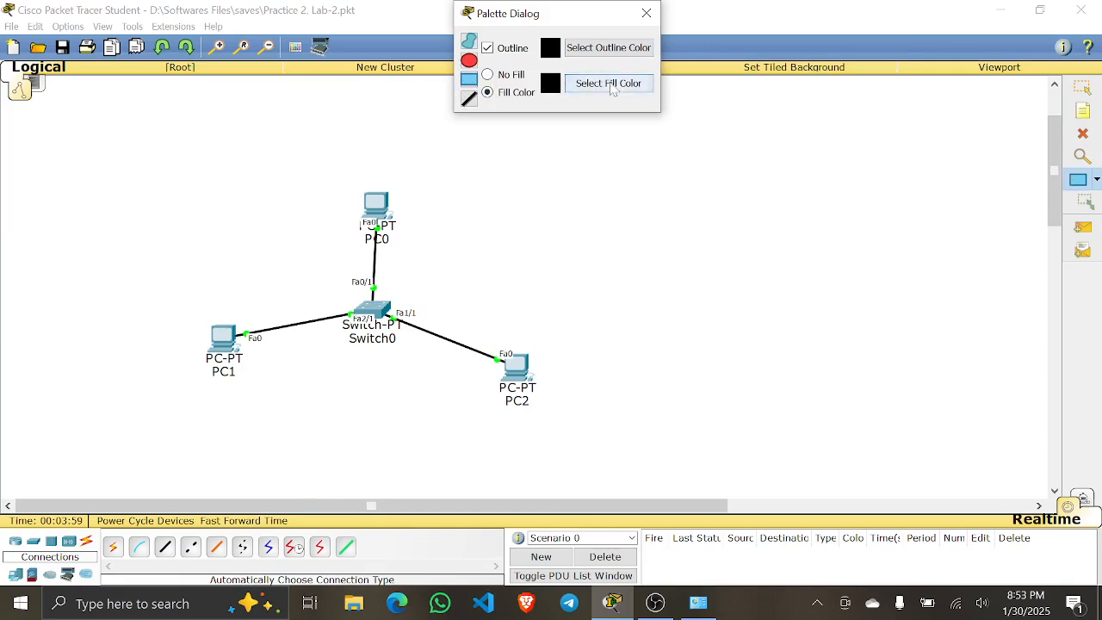
left_click(512, 231)
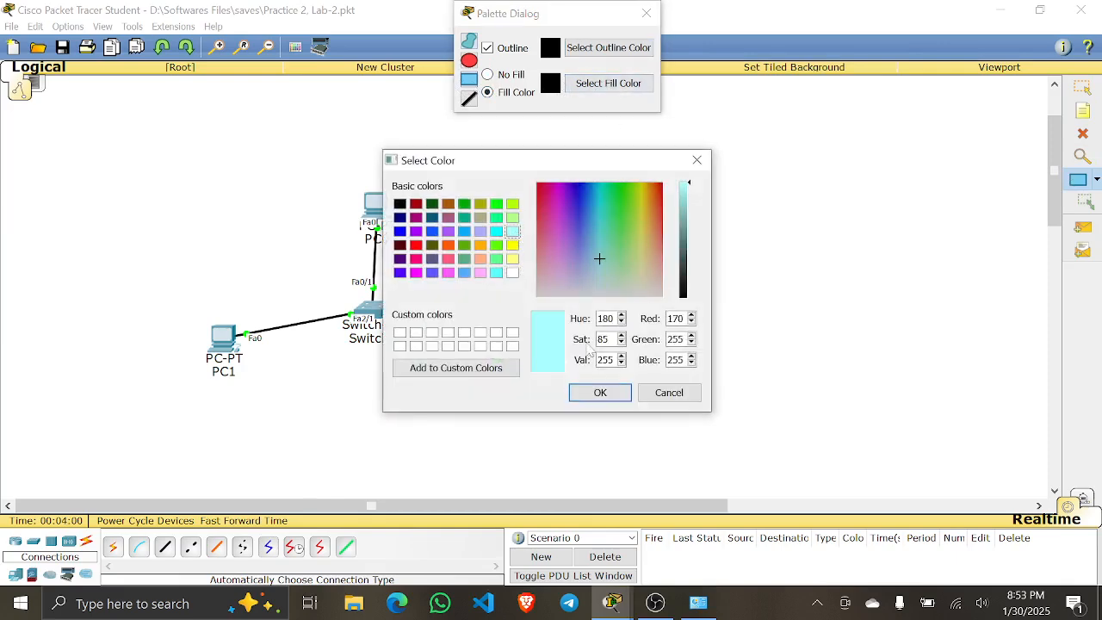
left_click(600, 392)
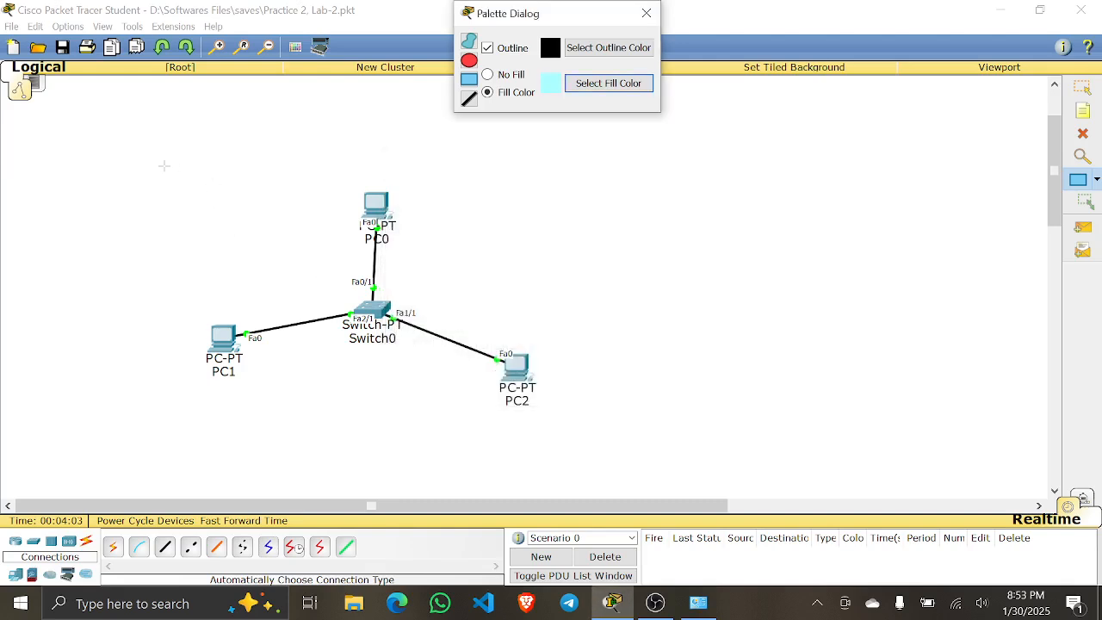
mouse_move(156, 140)
left_mouse_down()
mouse_move(607, 461)
mouse_move(600, 448)
left_mouse_up()
left_click(647, 13)
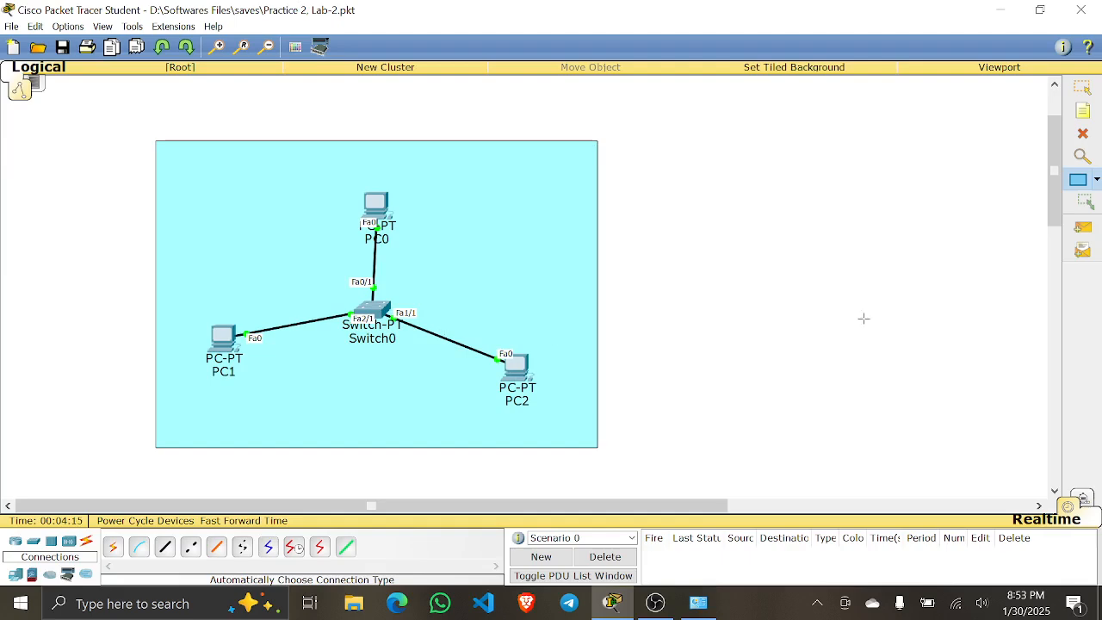
- Try to send a simple PDU from PC2 to PC1 and another from PC2 to PC0
left_click(1083, 226)
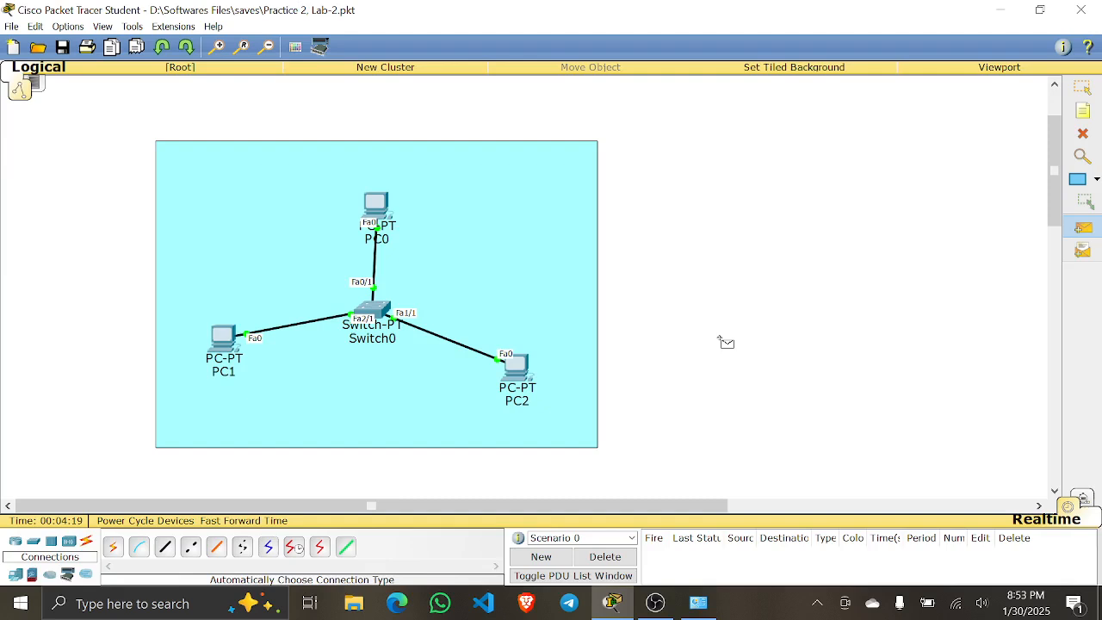
left_click(526, 370)
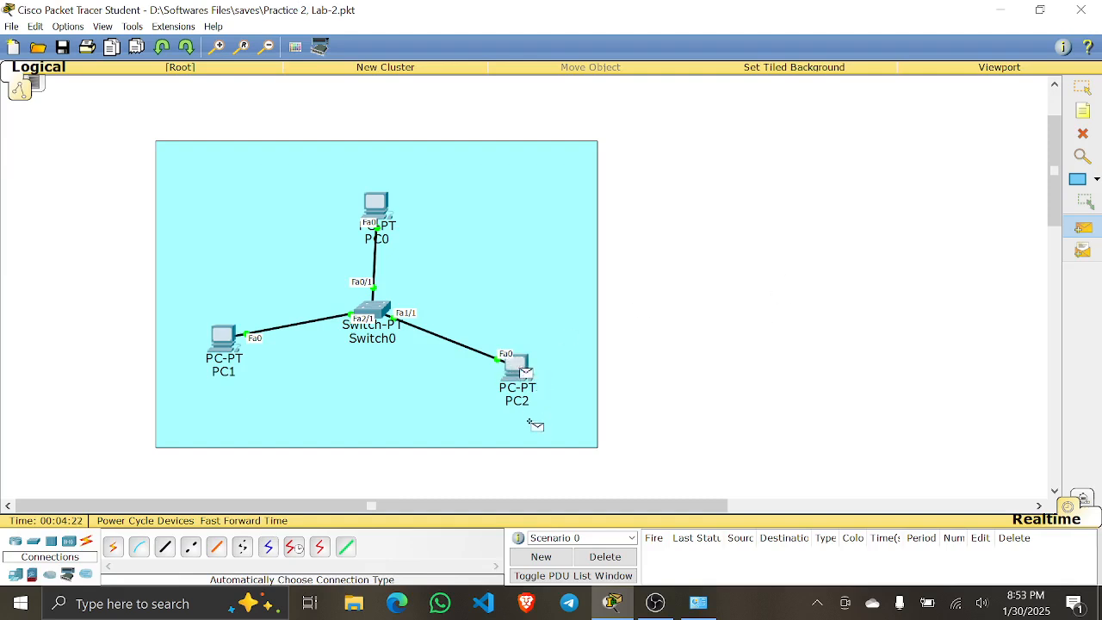
left_click(226, 340)
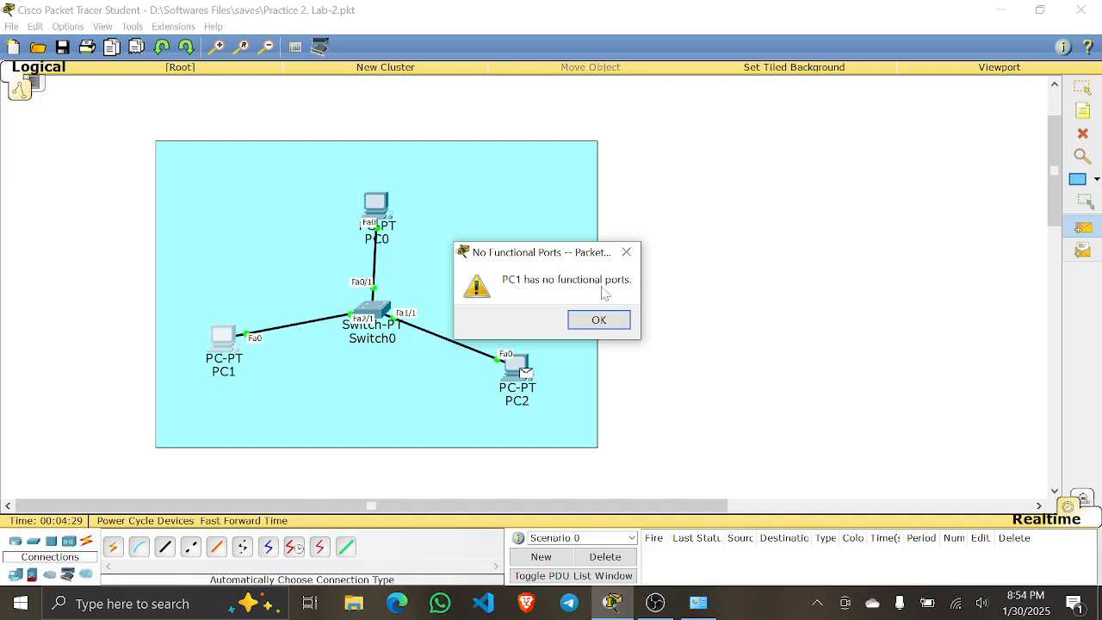
left_click(607, 321)
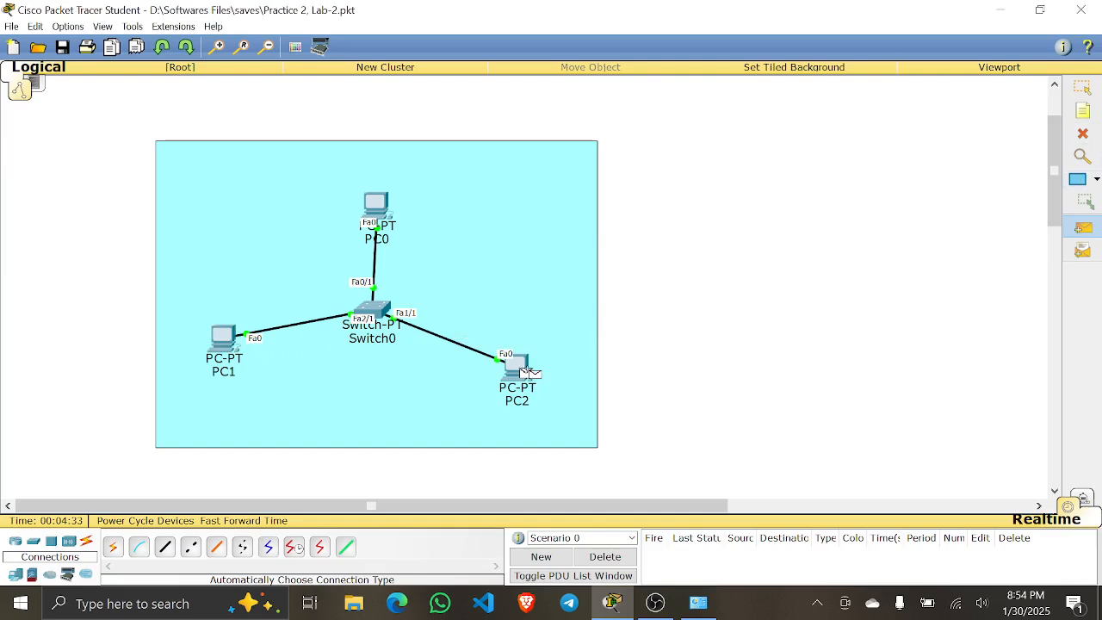
left_click(503, 358)
left_click(377, 207)
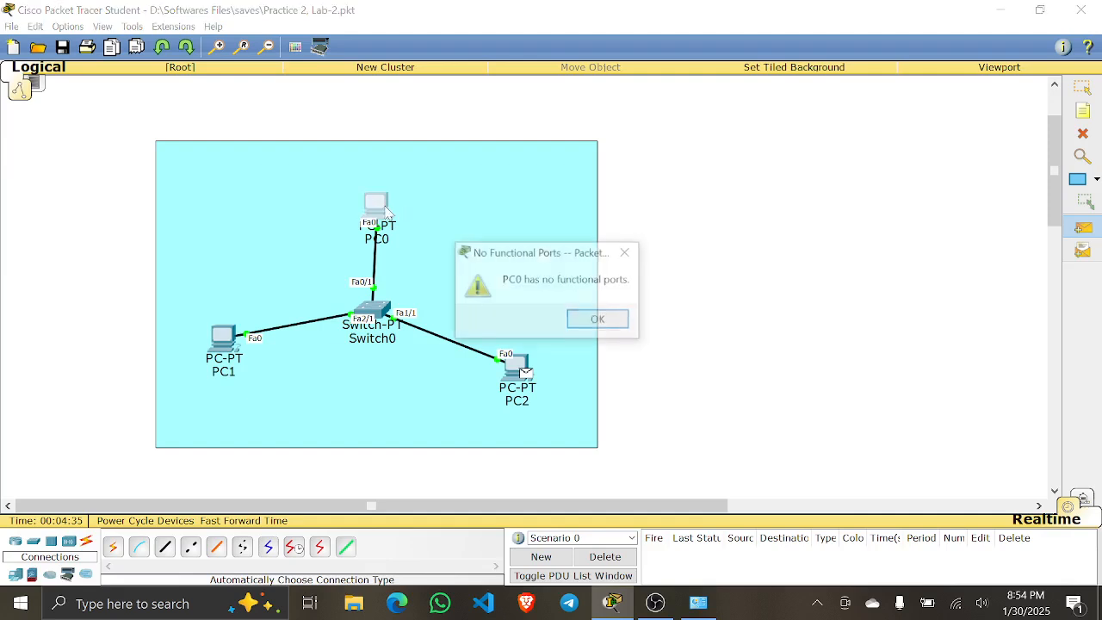
left_click(626, 252)
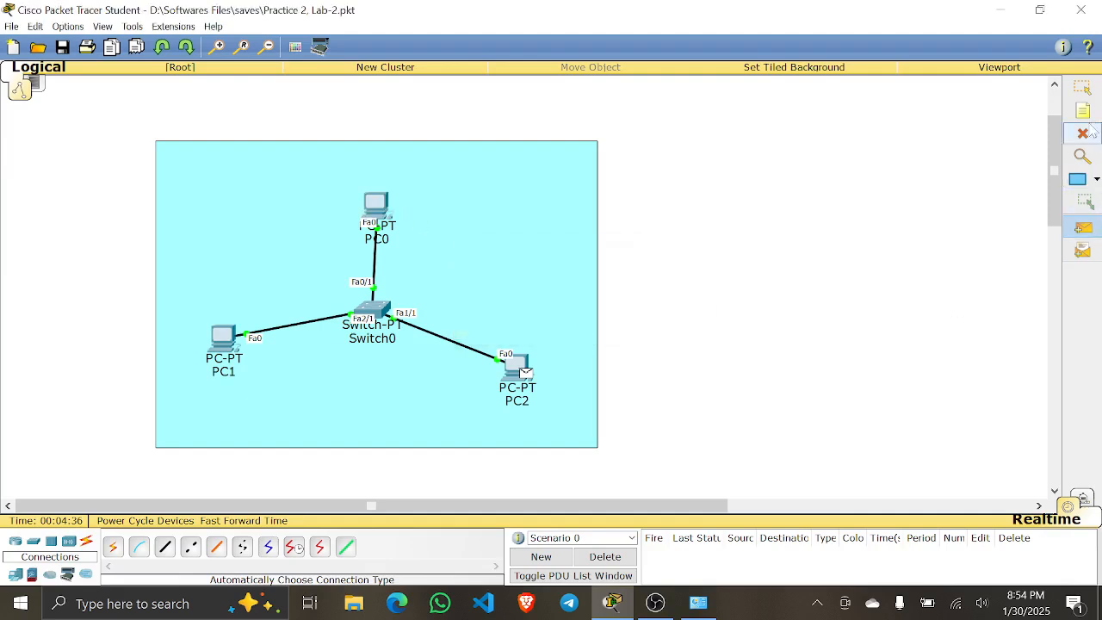
left_click(1084, 89)
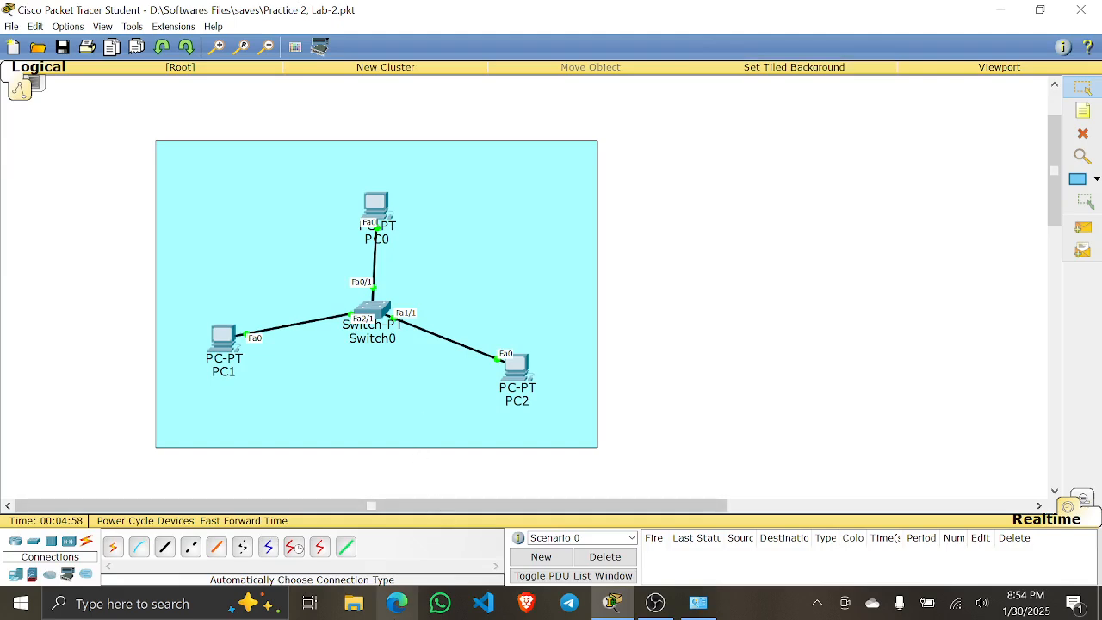
- Open chatgpt.com in Microsoft Edge and return to the Packet Tracer topology
left_click(397, 602)
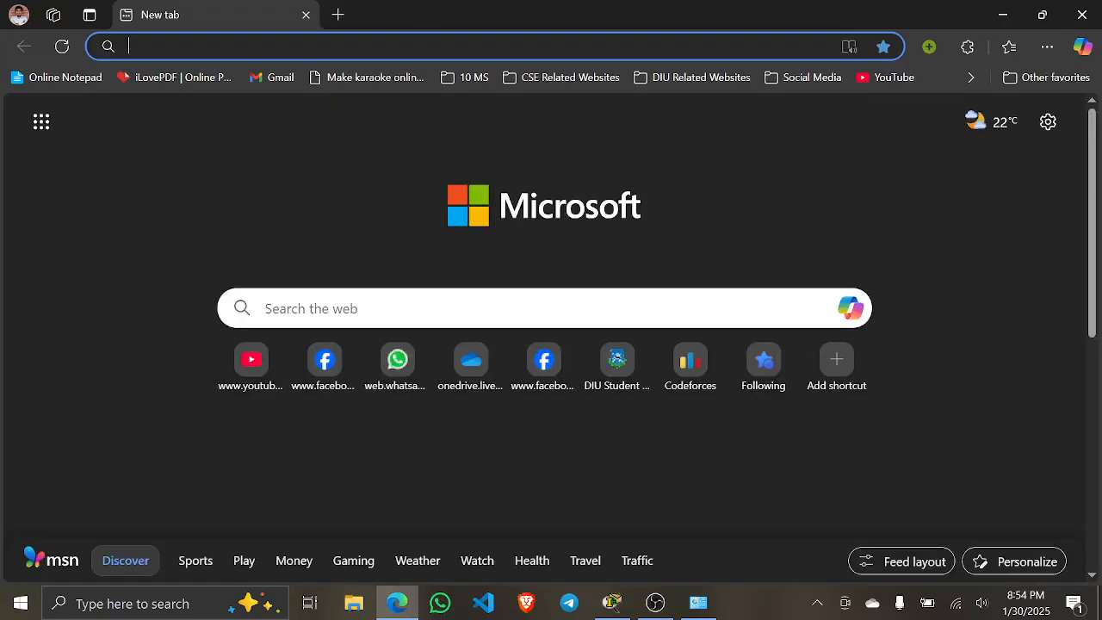
type("cha")
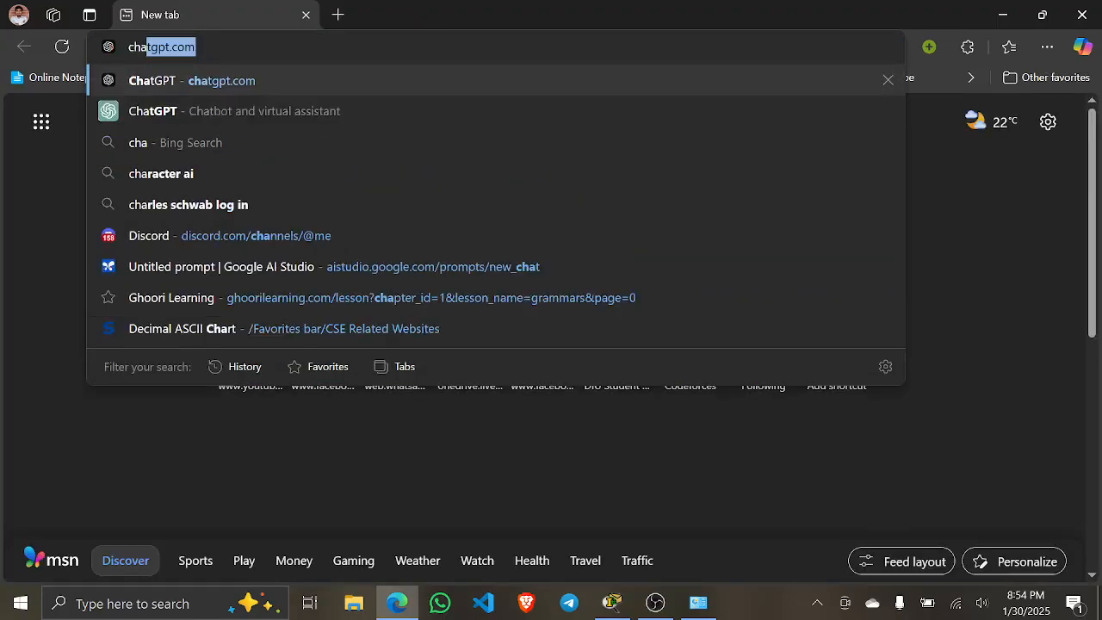
key("Return")
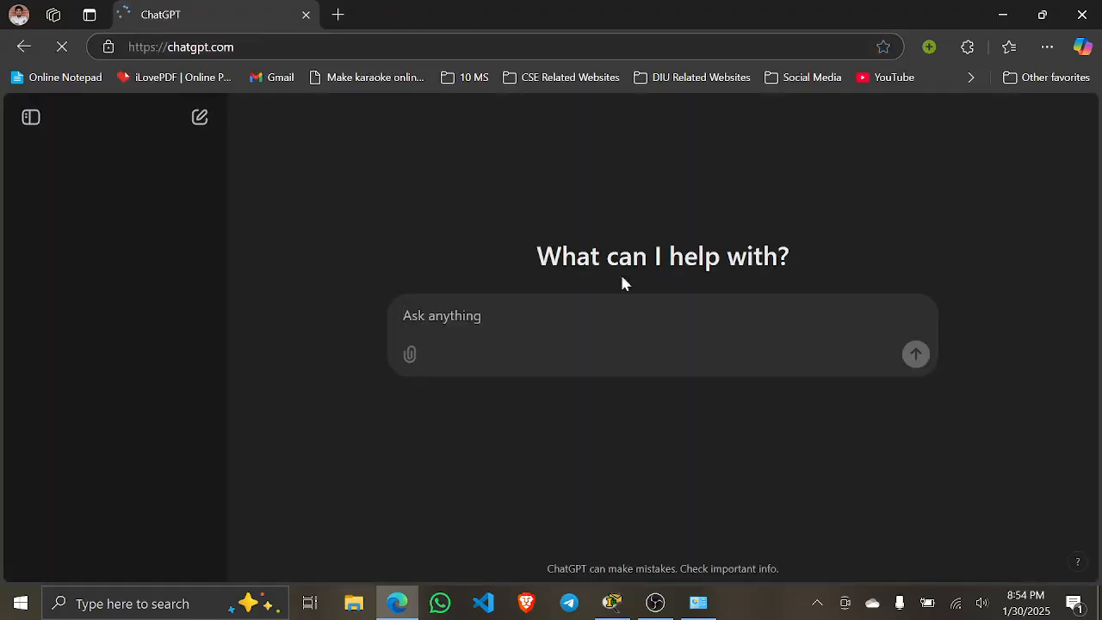
left_click(1004, 13)
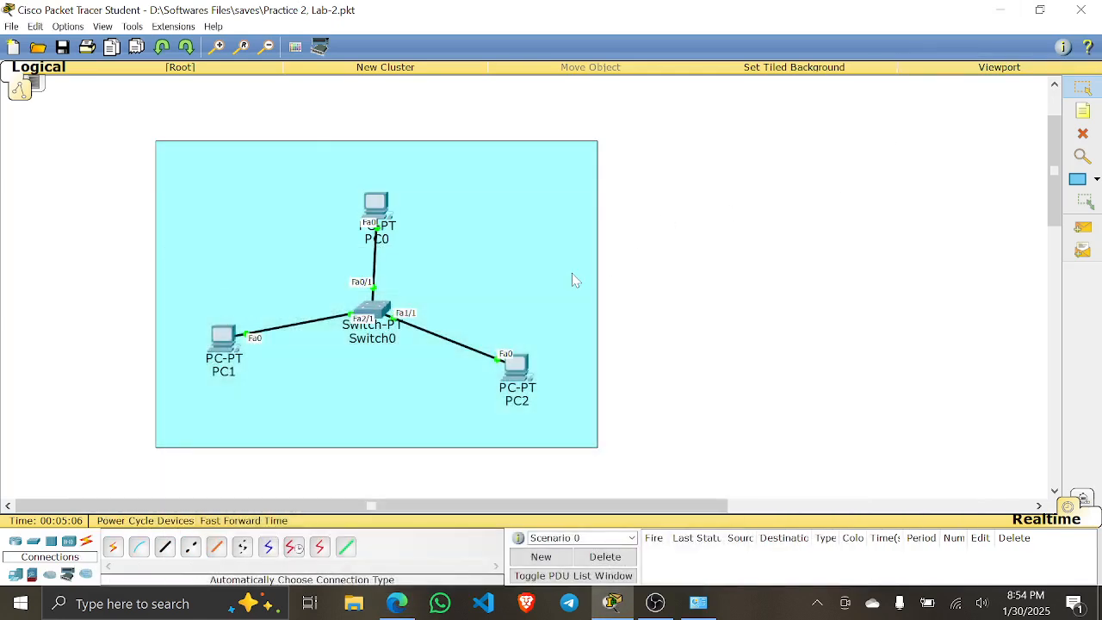
- Shift the cyan background rectangle slightly downward behind the devices and leave nothing selected
mouse_move(528, 189)
left_mouse_down()
mouse_move(491, 220)
mouse_move(524, 189)
left_mouse_up()
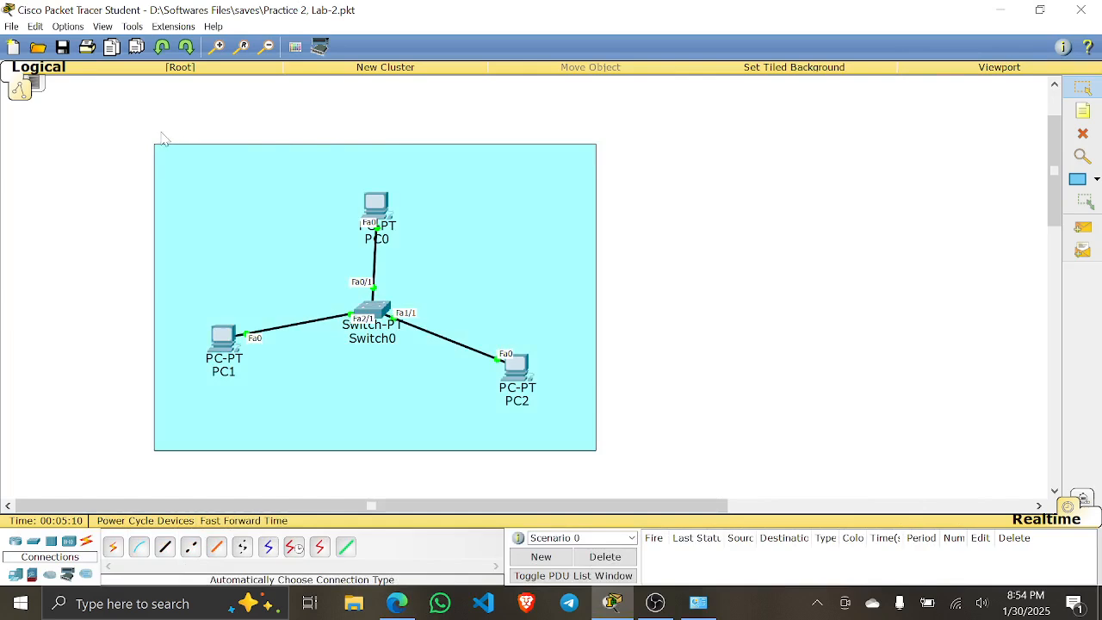
left_click_drag(119, 115, 624, 478)
left_click(652, 299)
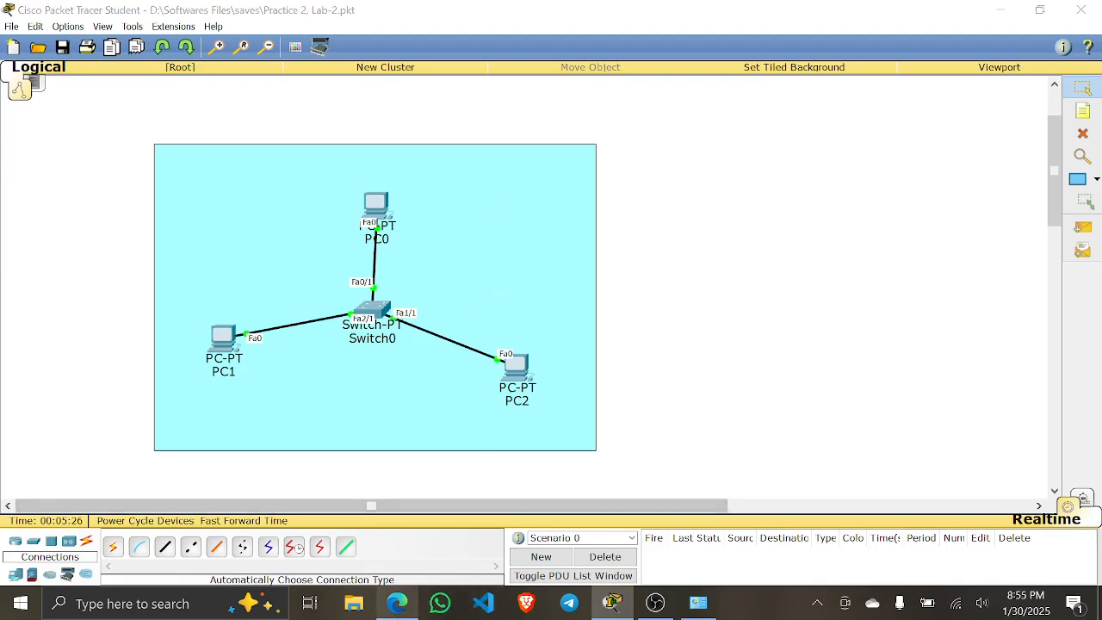
- Switch to ChatGPT in Microsoft Edge, ask "give me some Class A B and C ips", and read through the example addresses
left_click(405, 596)
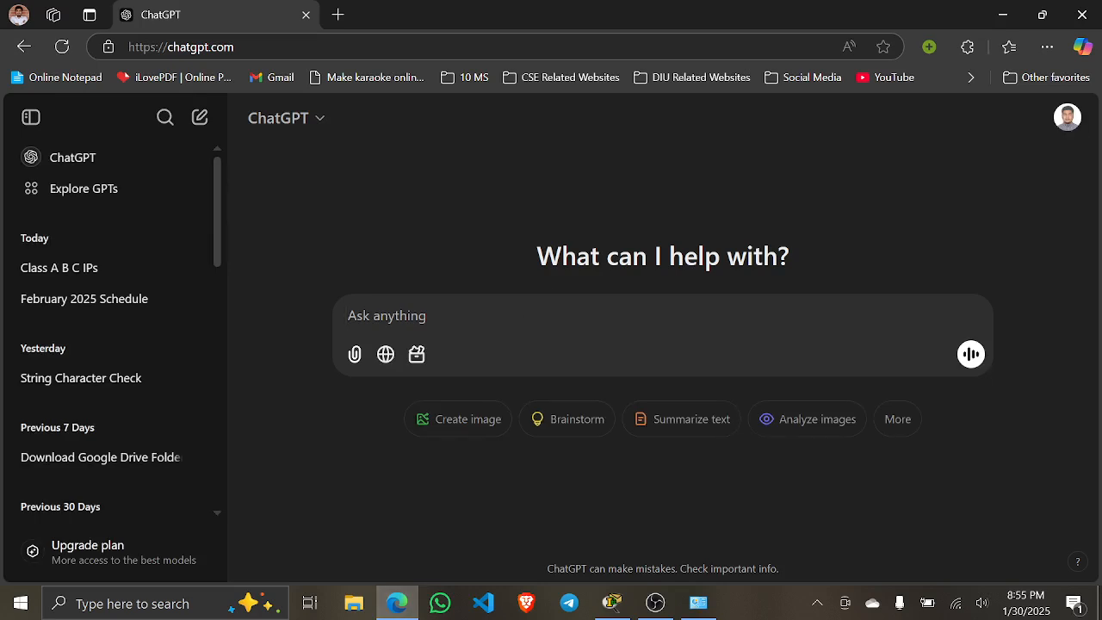
type("give")
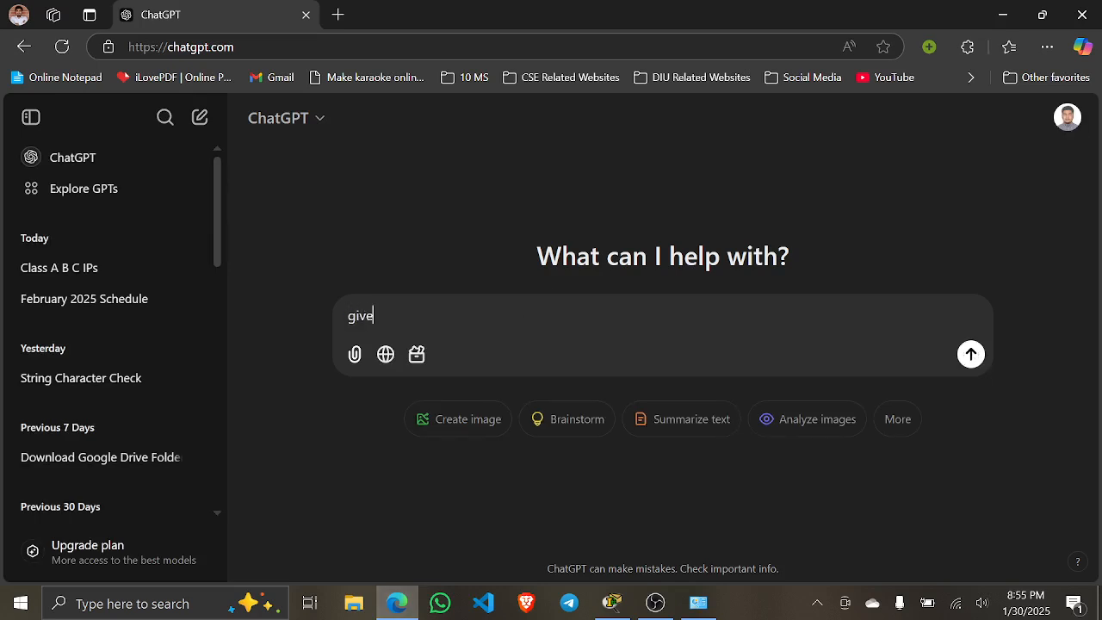
type(" me some ")
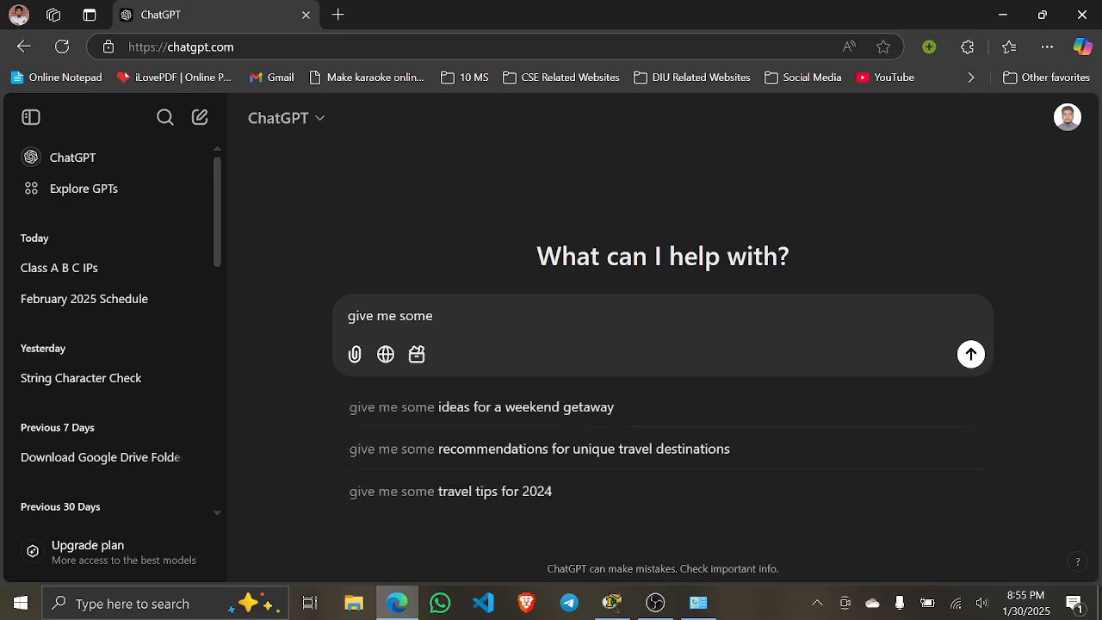
type("Class ")
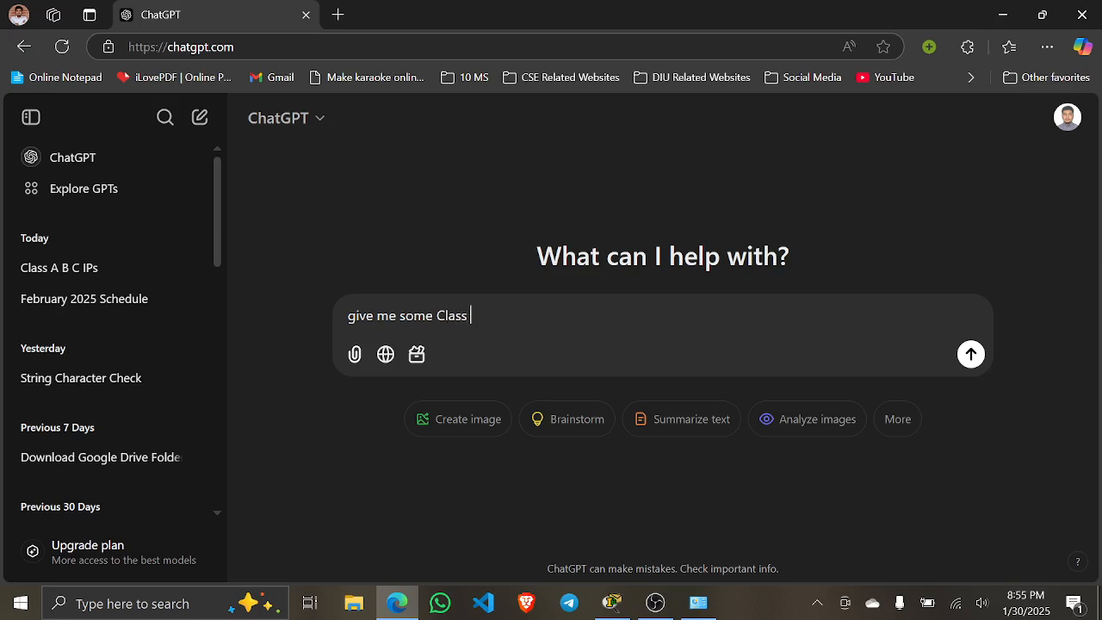
type("A B and C ips")
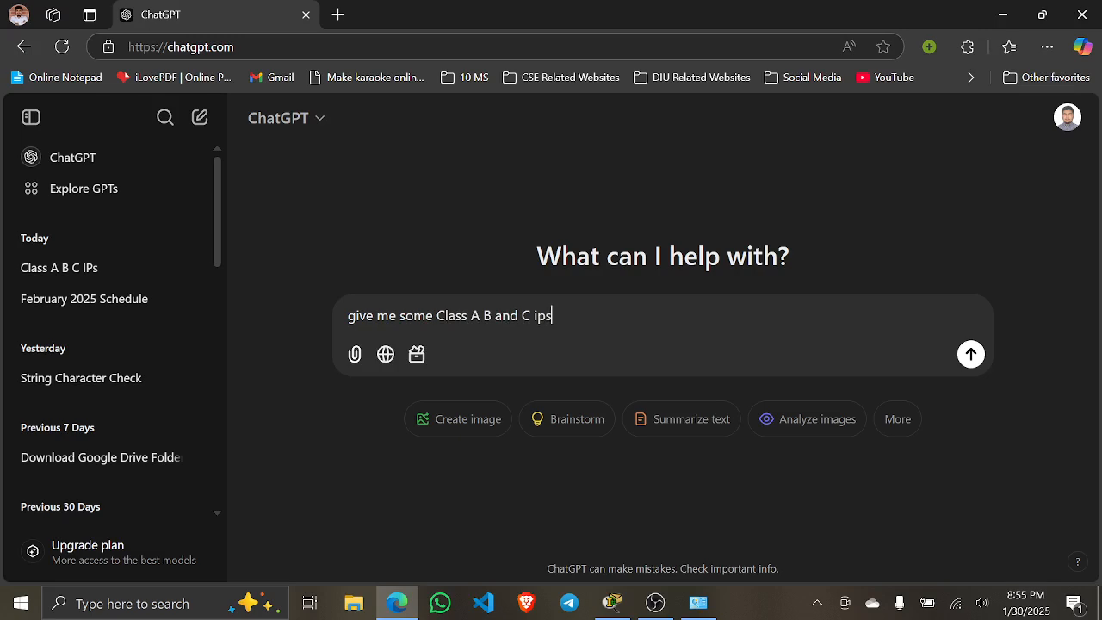
key("Return")
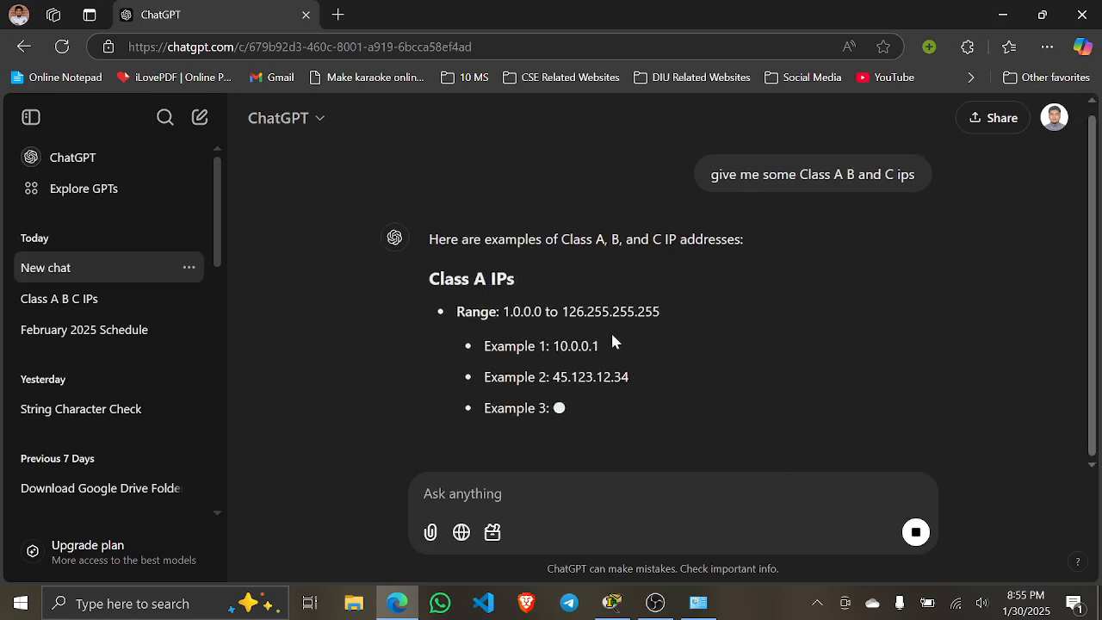
scroll(636, 361, "down", 3)
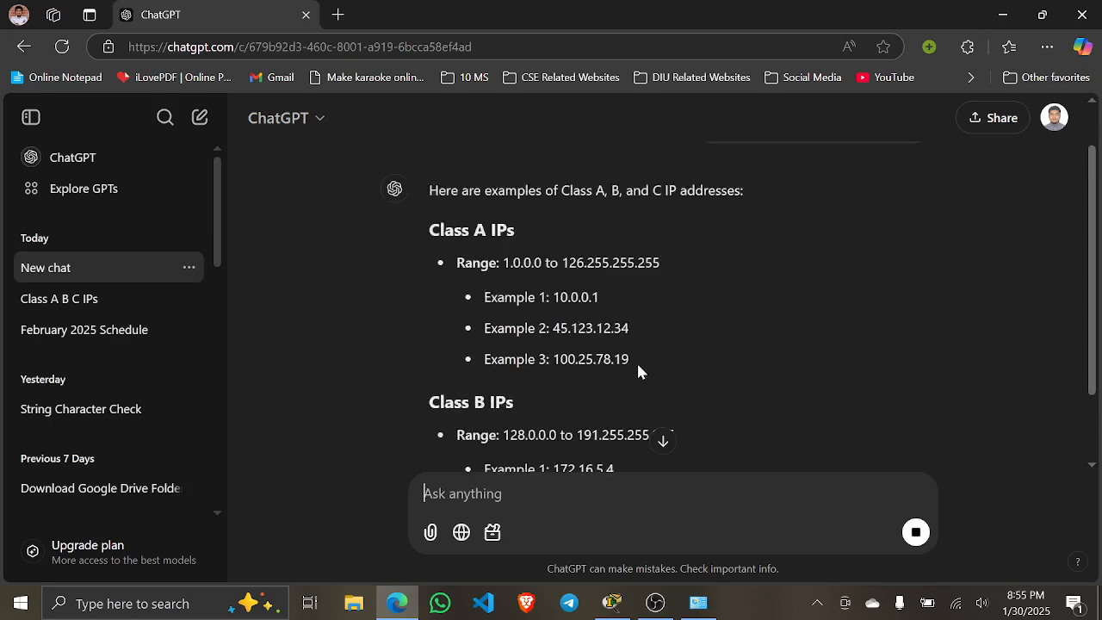
scroll(585, 310, "down", 1)
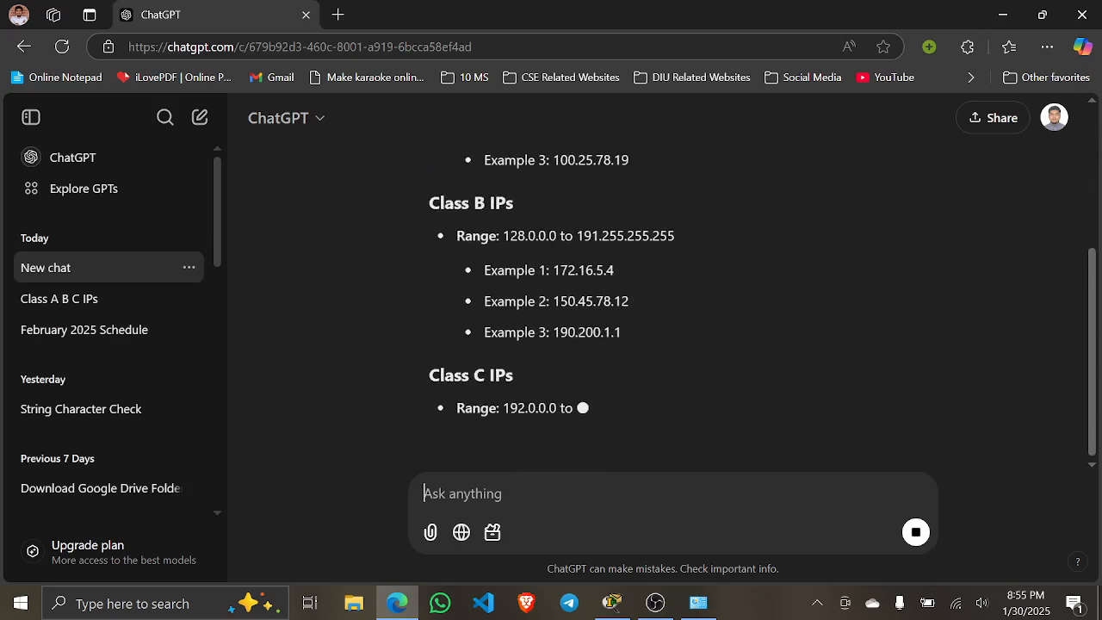
scroll(687, 317, "down", 1)
scroll(560, 393, "down", 1)
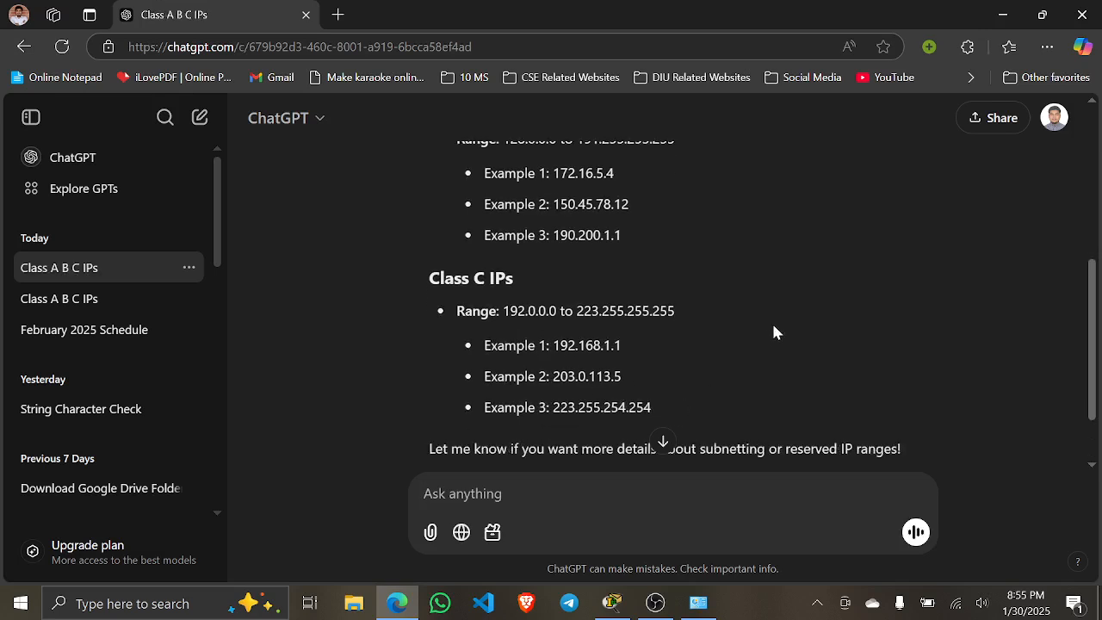
scroll(772, 332, "down", 1)
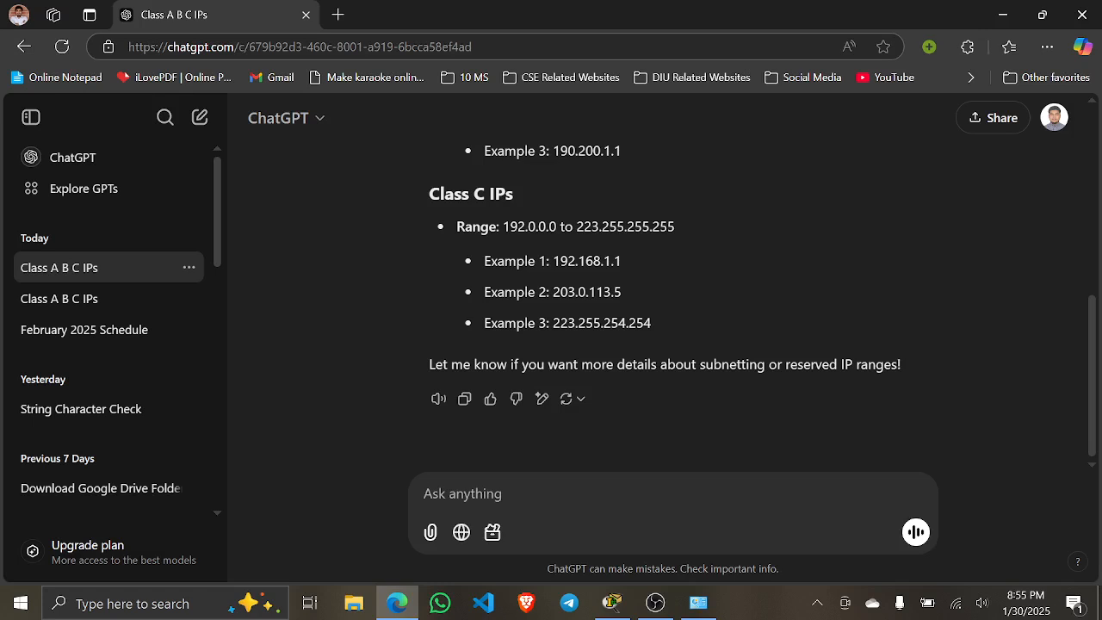
- Ask ChatGPT the follow-up question "what are the ranges for these IP?"
type("what are")
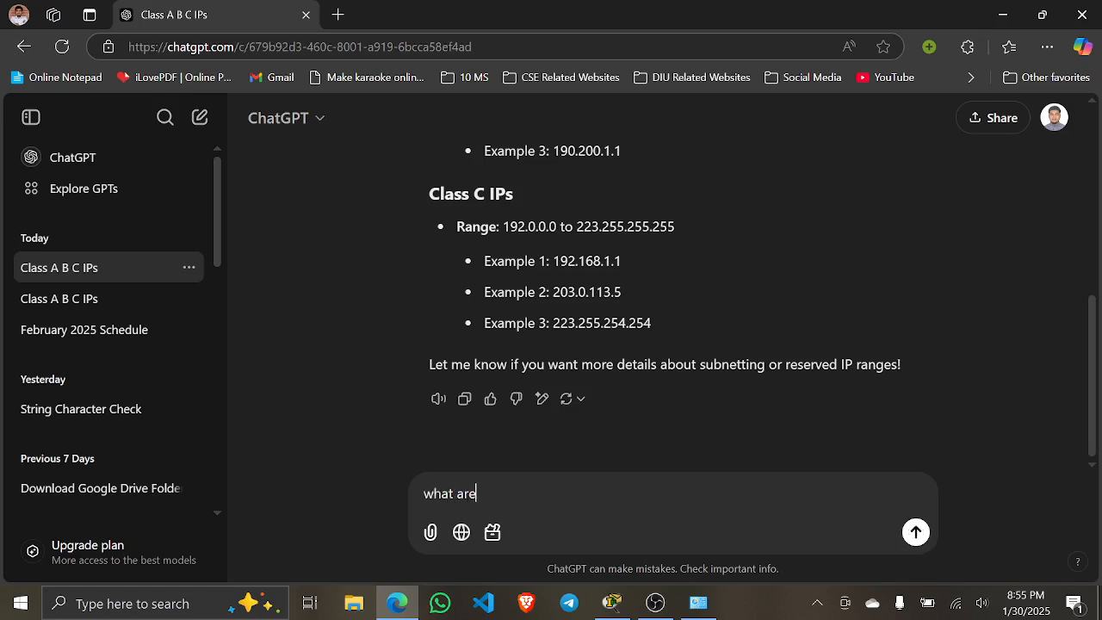
type(" the ranges for t")
key("BackSpace")
type("r the")
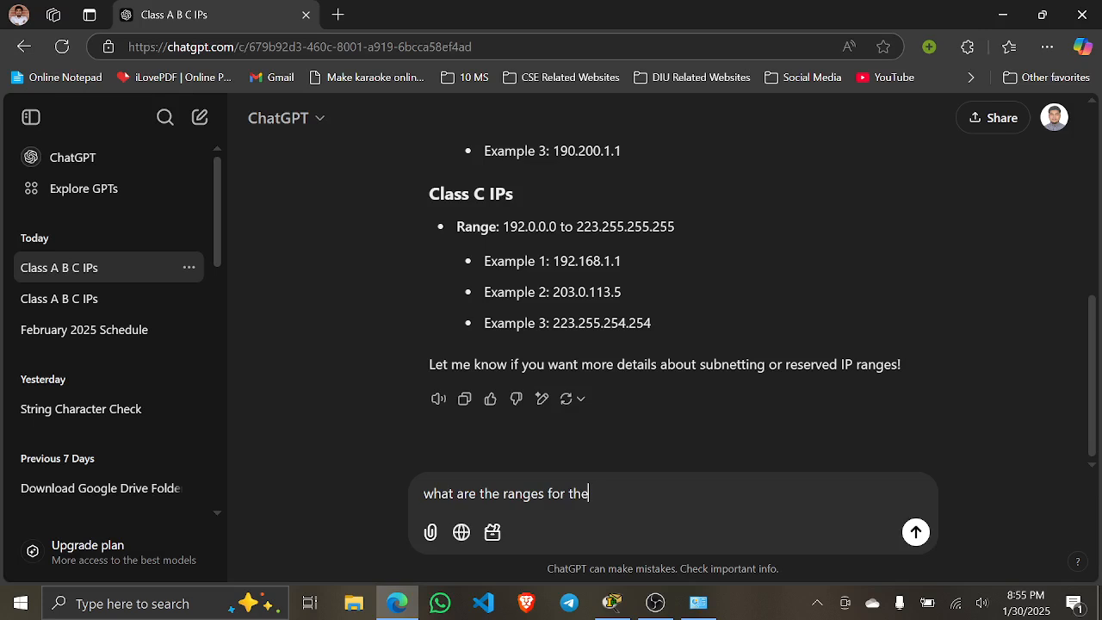
type("se IP?")
key("Return")
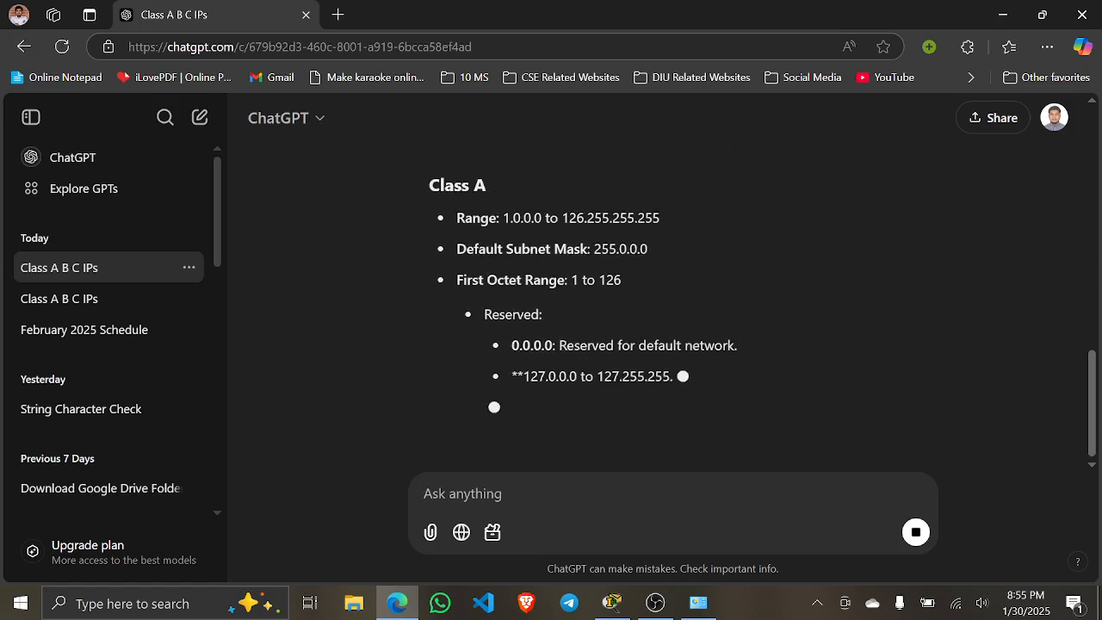
- Examine the Class A section of the answer, highlighting the start of its address range and its first octet range
left_click_drag(572, 265, 628, 168)
scroll(861, 258, "up", 3)
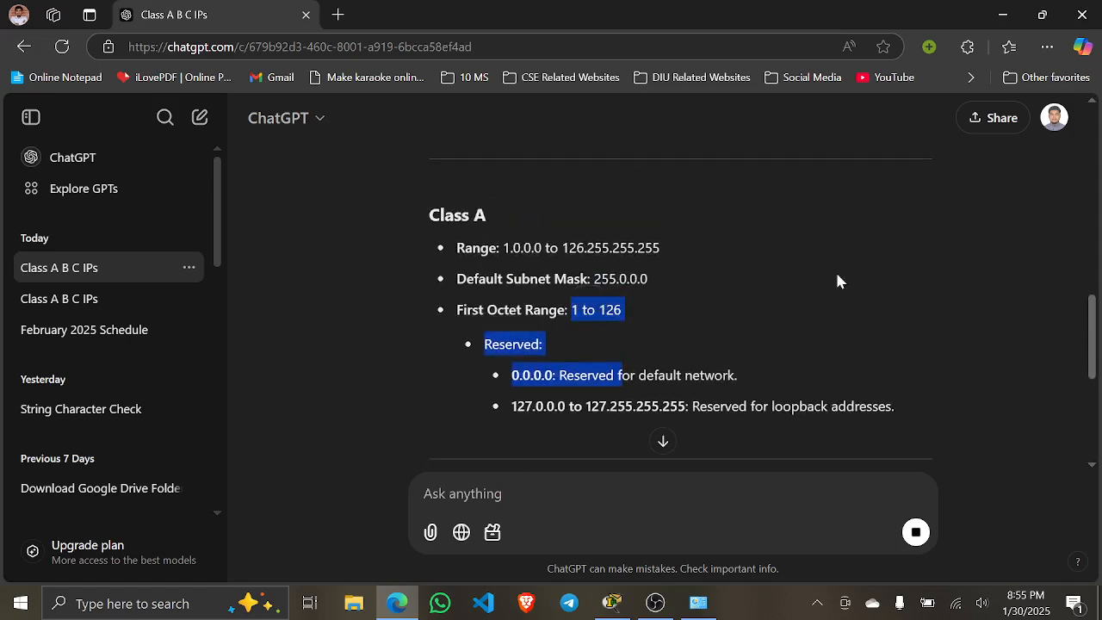
left_click(838, 280)
scroll(743, 361, "up", 1)
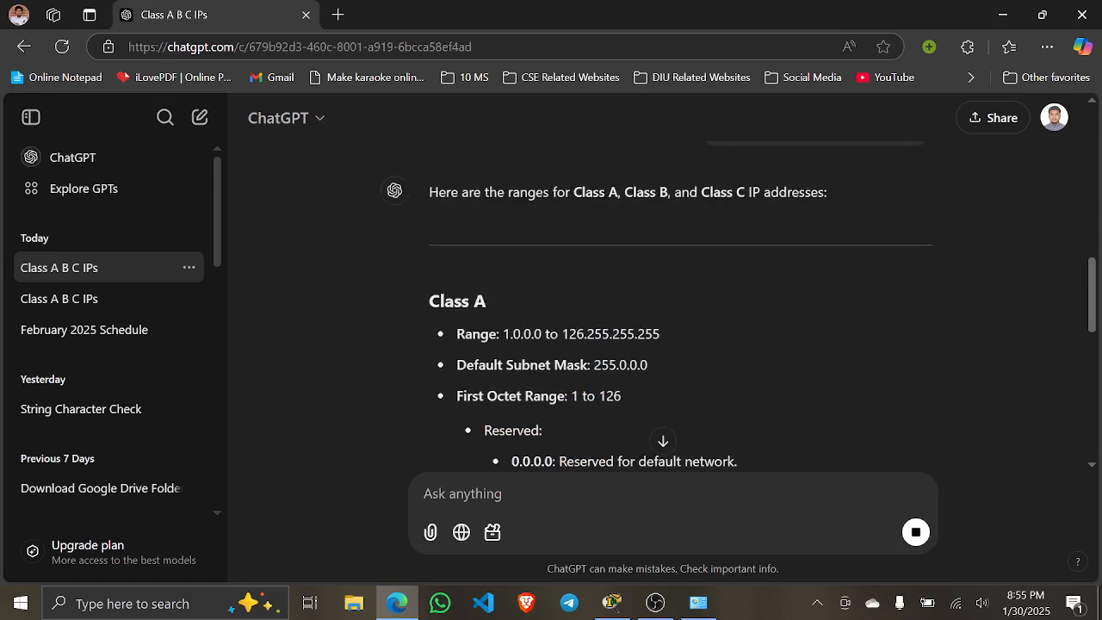
left_click_drag(497, 334, 510, 334)
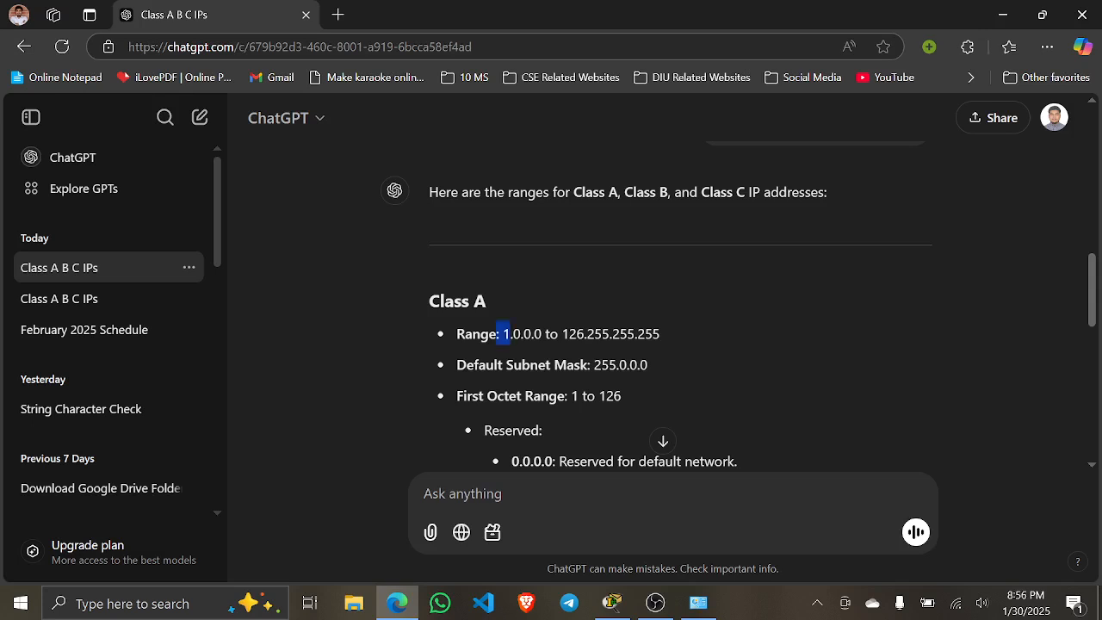
left_click(536, 359)
scroll(637, 388, "down", 1)
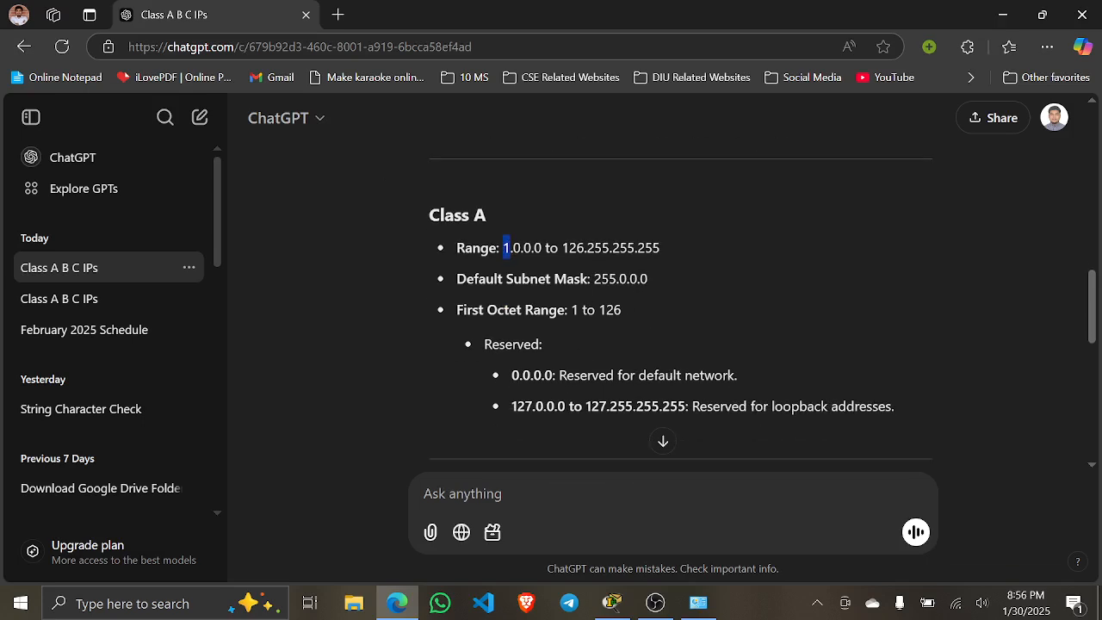
left_click_drag(457, 310, 572, 310)
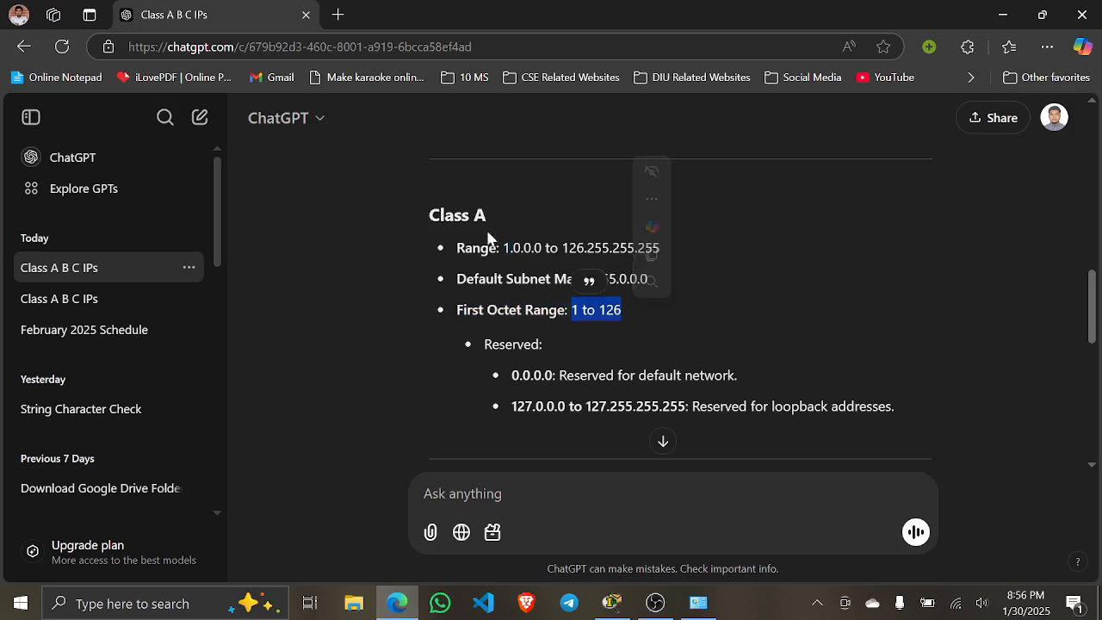
- Examine the Class B section, highlighting its first octet range, default subnet mask and the start of its address range
scroll(487, 239, "down", 4)
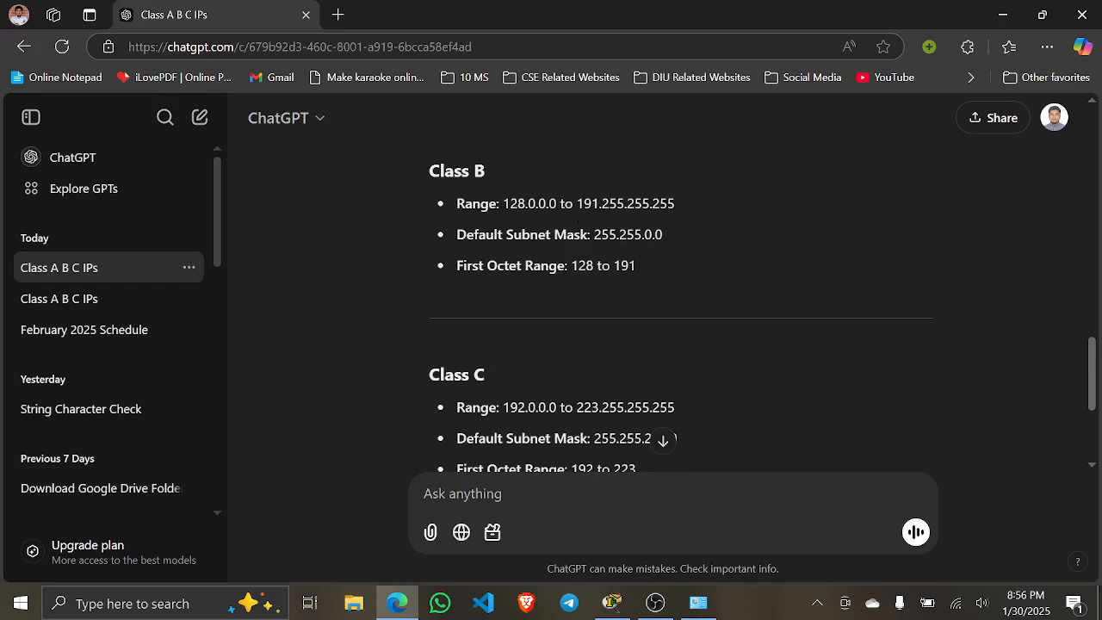
left_click_drag(578, 266, 633, 275)
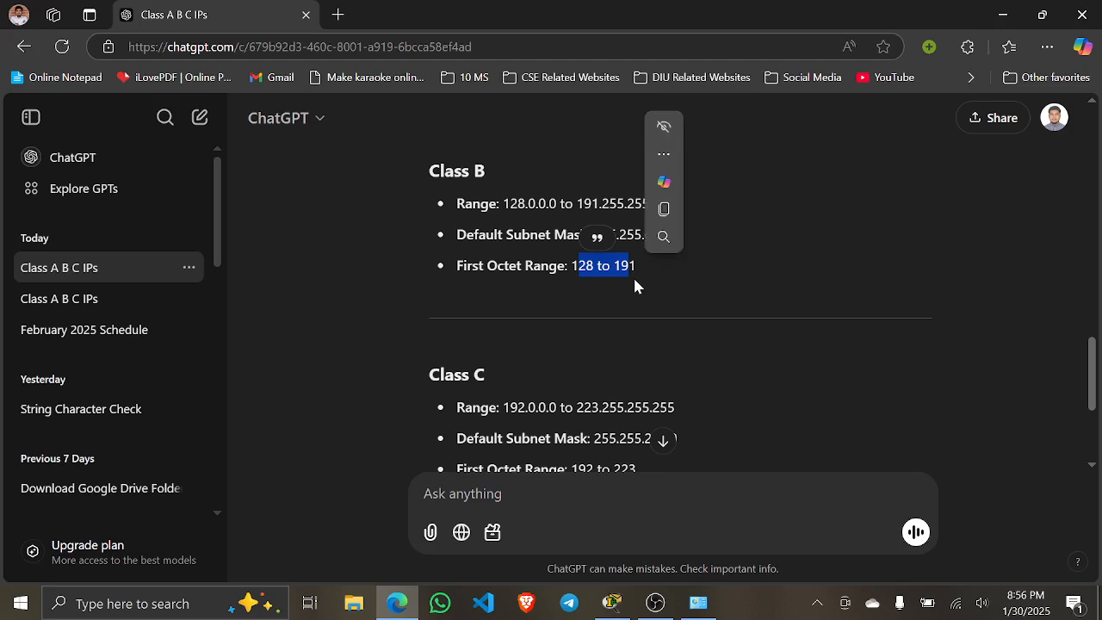
left_click(633, 276)
left_click_drag(620, 235, 591, 236)
left_click(527, 208)
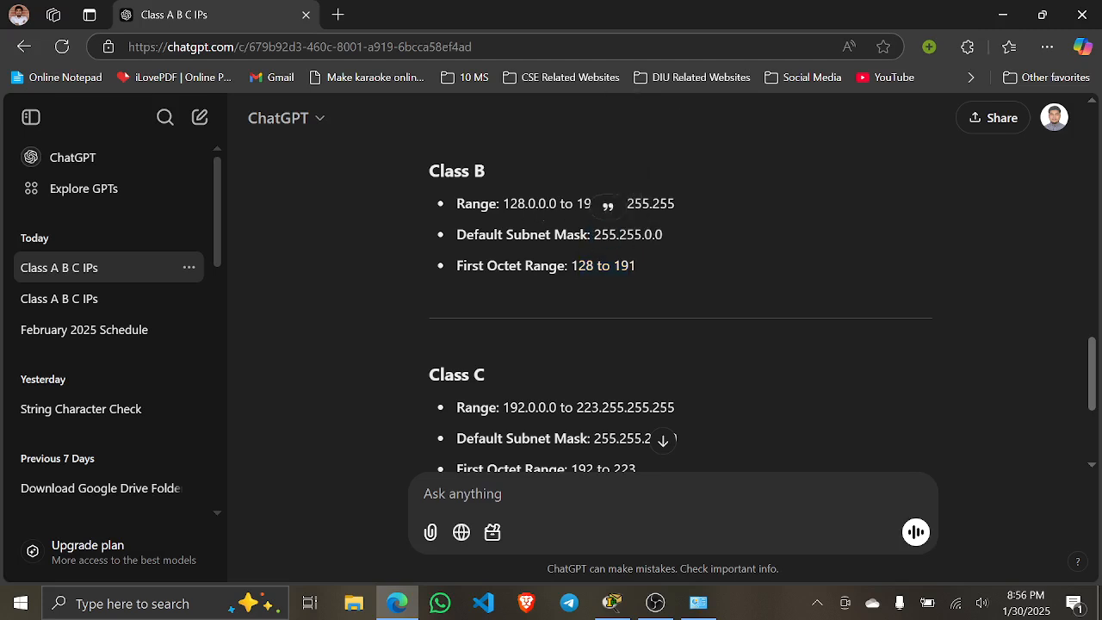
left_click_drag(525, 207, 510, 209)
left_click(662, 277)
- Examine the Class C section, highlighting the limits of its first octet range and its address range
scroll(694, 329, "down", 1)
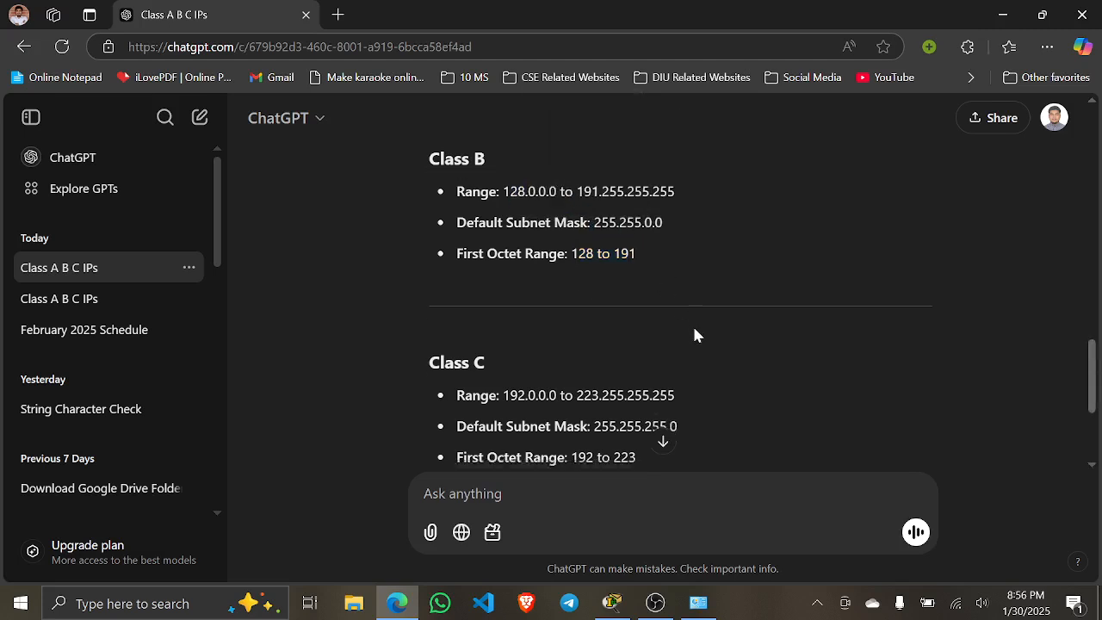
scroll(696, 334, "down", 3)
scroll(680, 302, "up", 1)
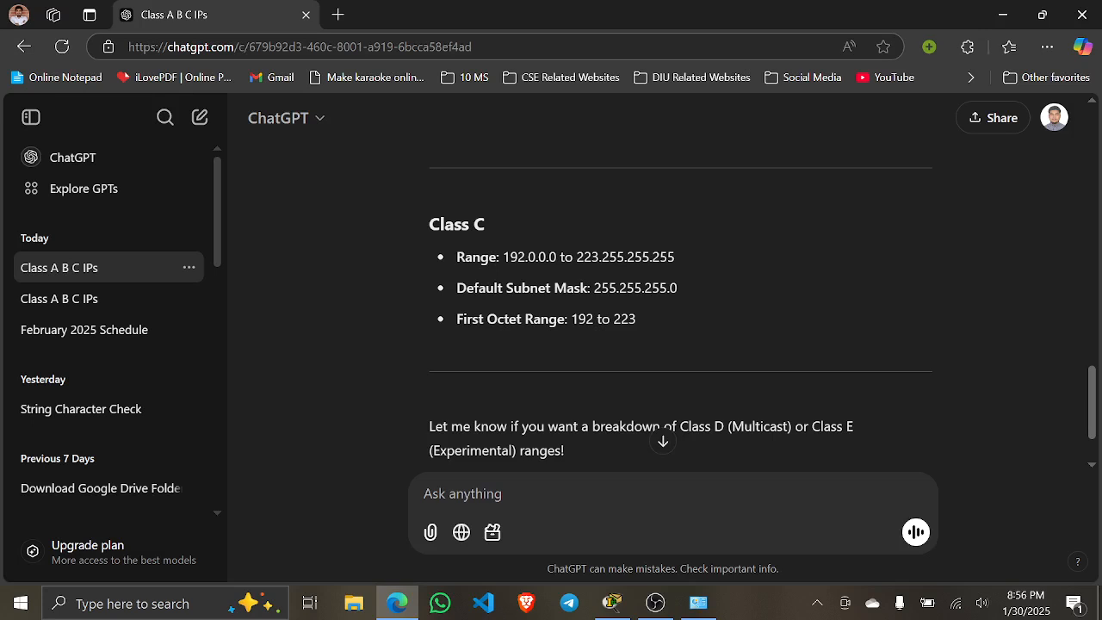
double_click(582, 319)
double_click(624, 318)
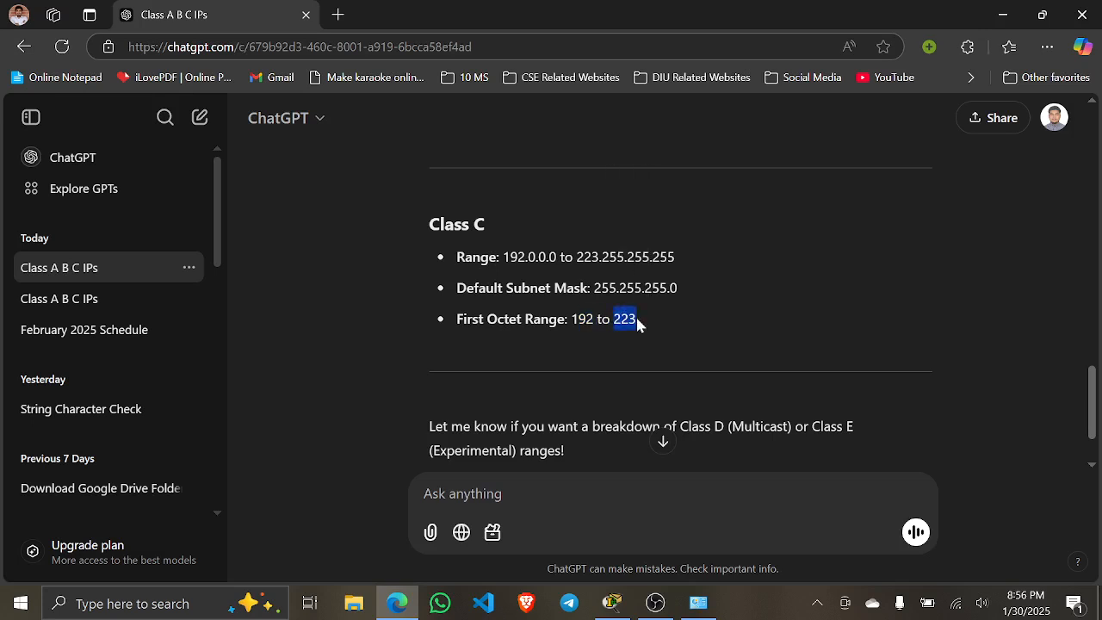
left_click(521, 257)
left_click_drag(517, 257, 499, 287)
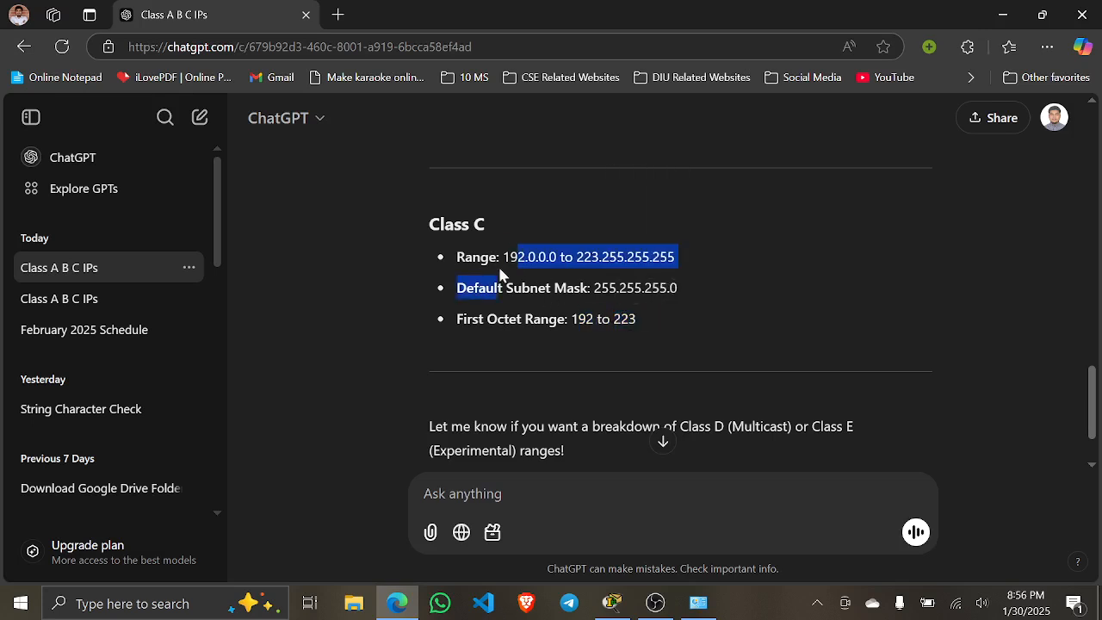
left_click(508, 273)
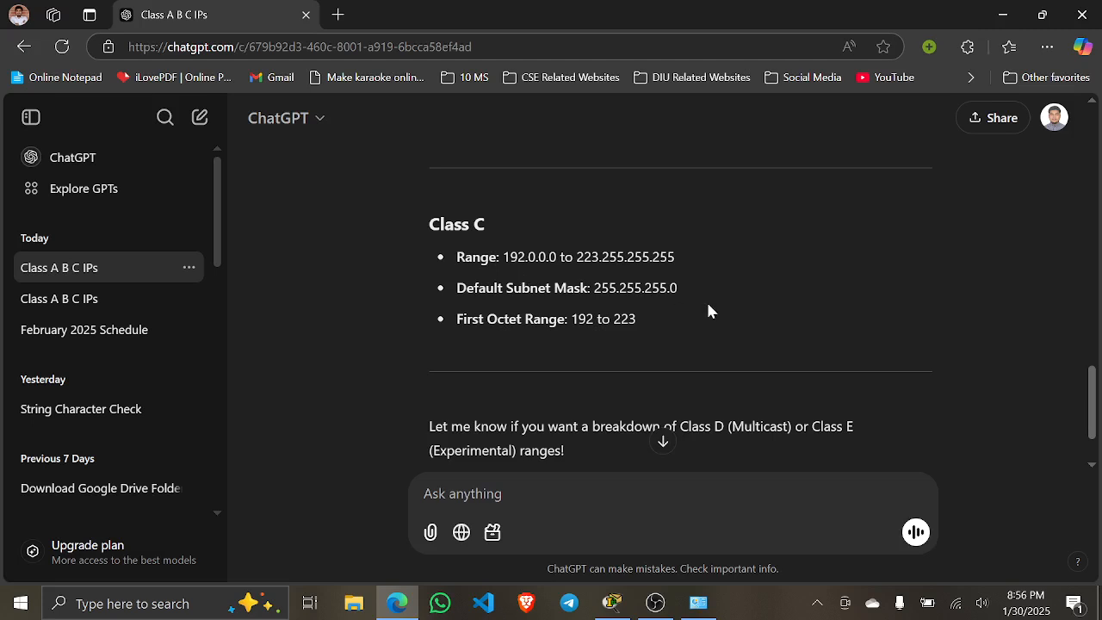
- Return to the Class A range and examine its upper limit, highlighting the first octet and the remaining three octets separately
scroll(708, 291, "up", 5)
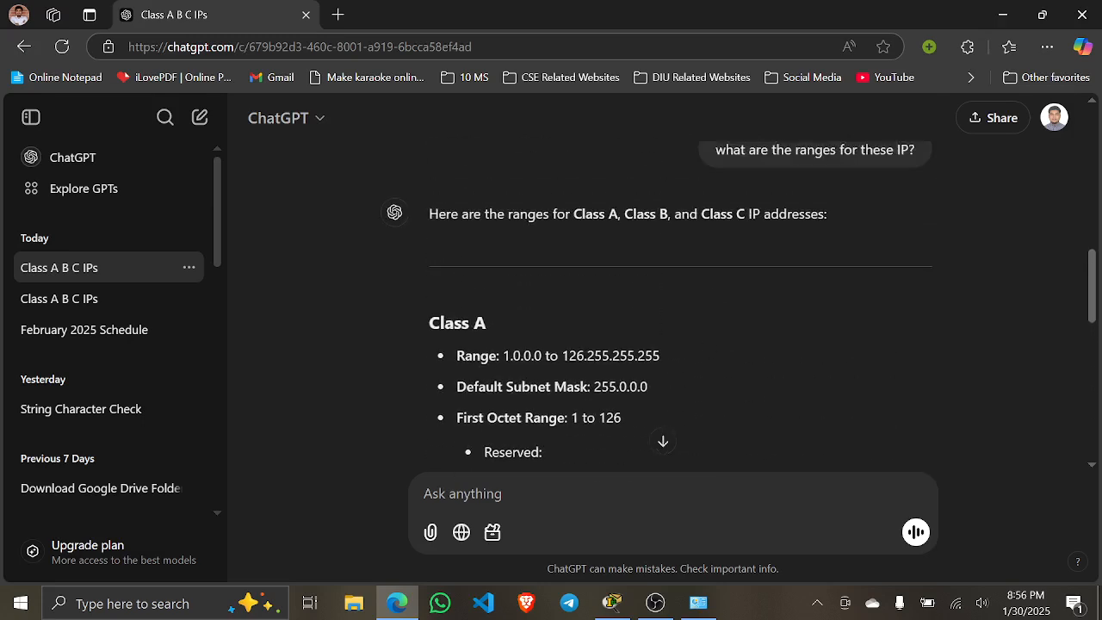
left_click_drag(562, 356, 653, 355)
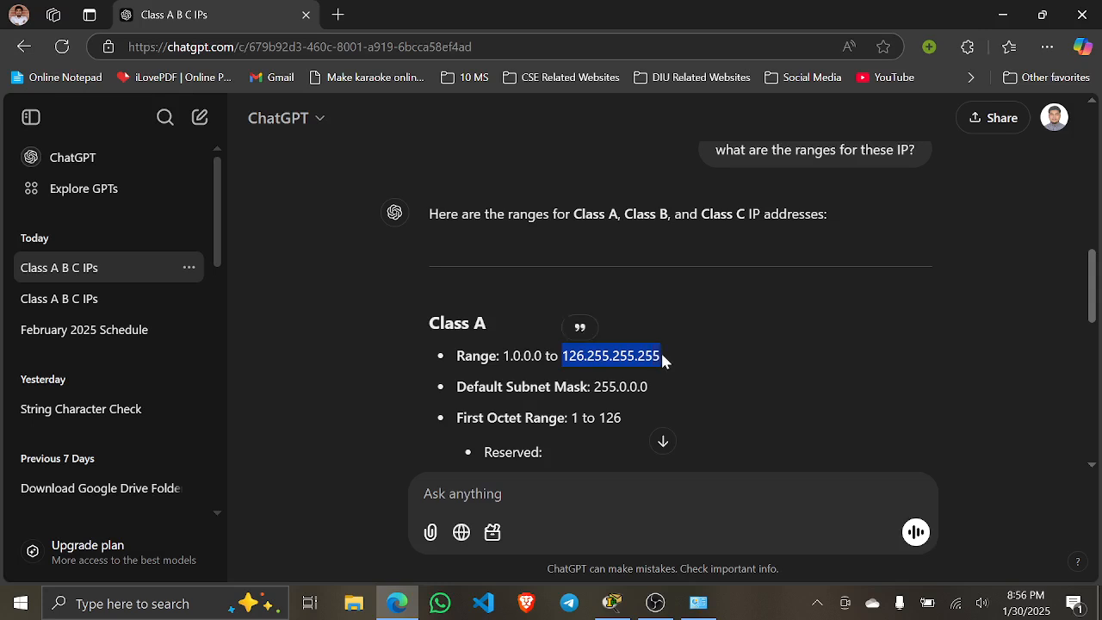
triple_click(583, 358)
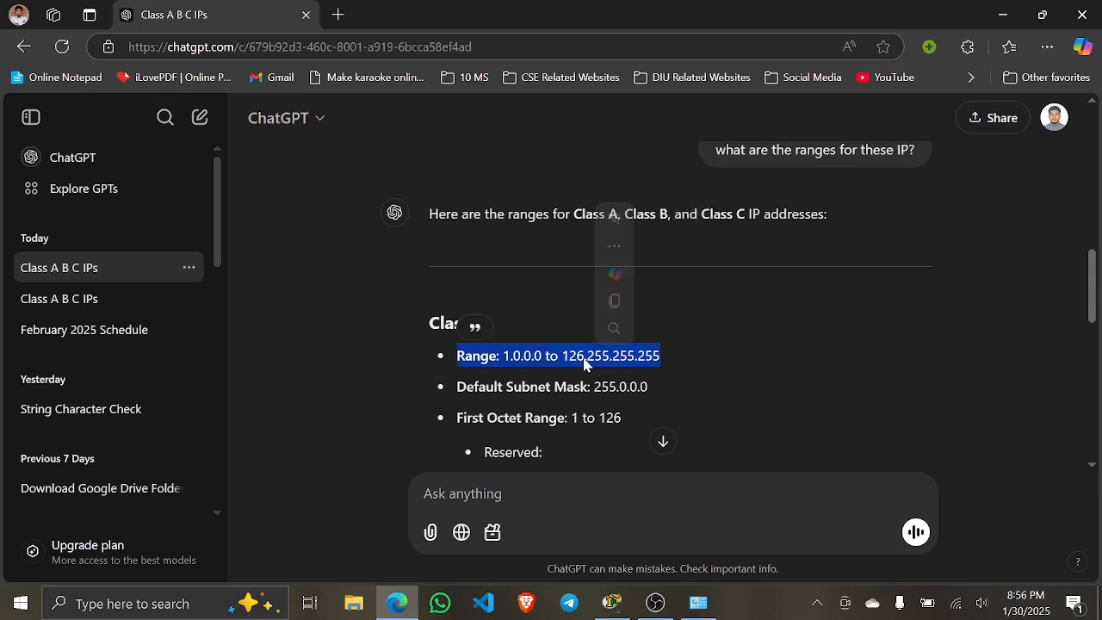
left_click(584, 358)
left_click_drag(583, 356, 562, 356)
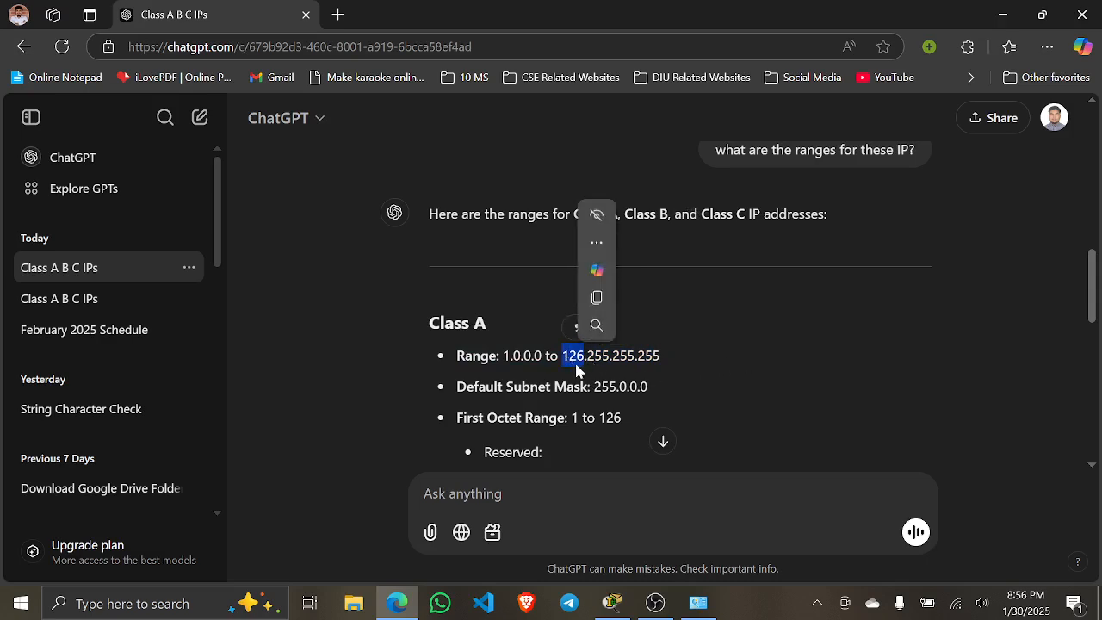
left_click_drag(584, 357, 714, 358)
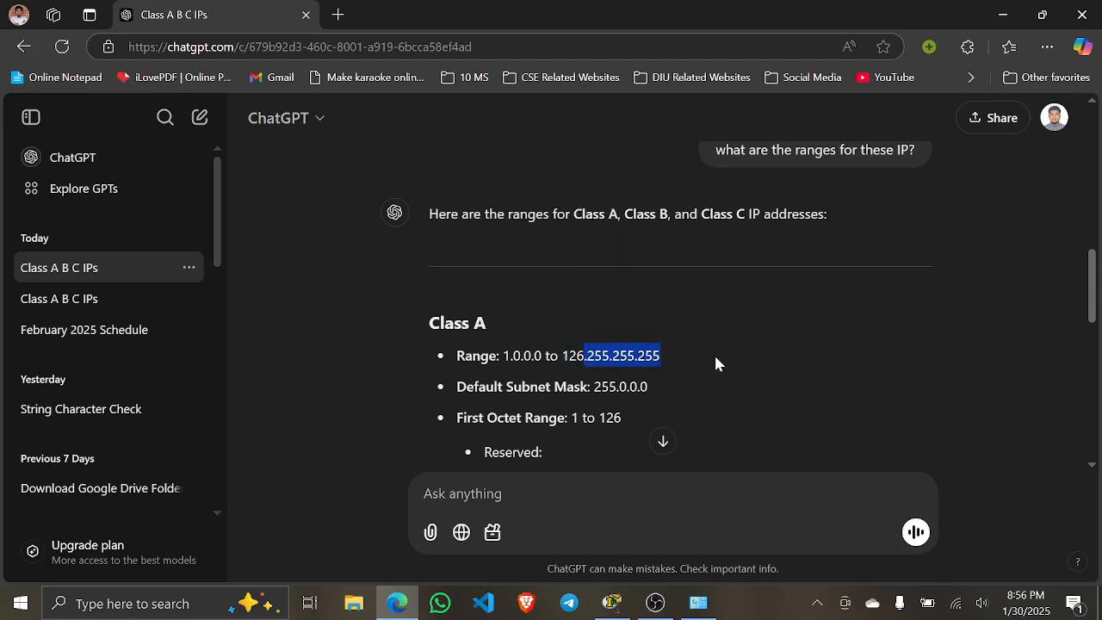
left_click_drag(585, 357, 661, 355)
left_click(667, 354)
double_click(667, 355)
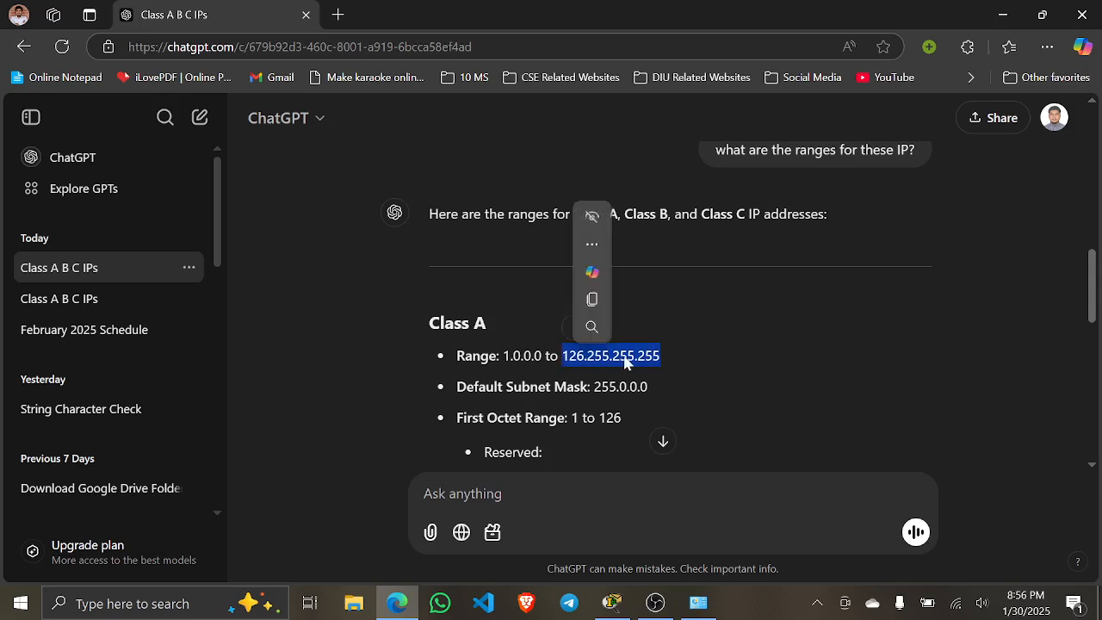
left_click(663, 360)
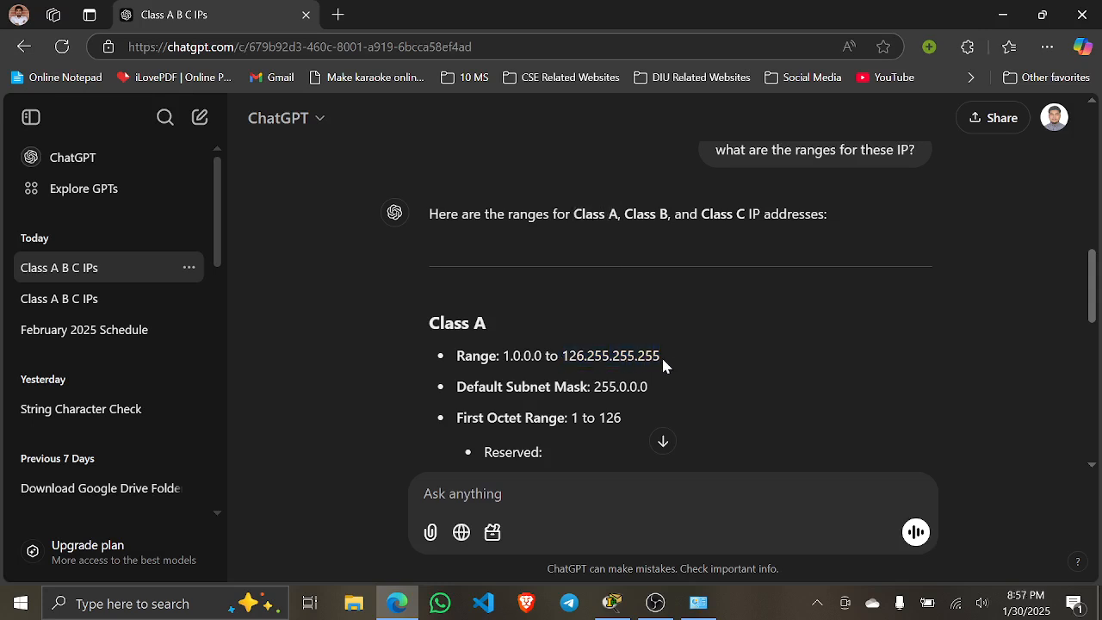
left_click_drag(584, 356, 561, 356)
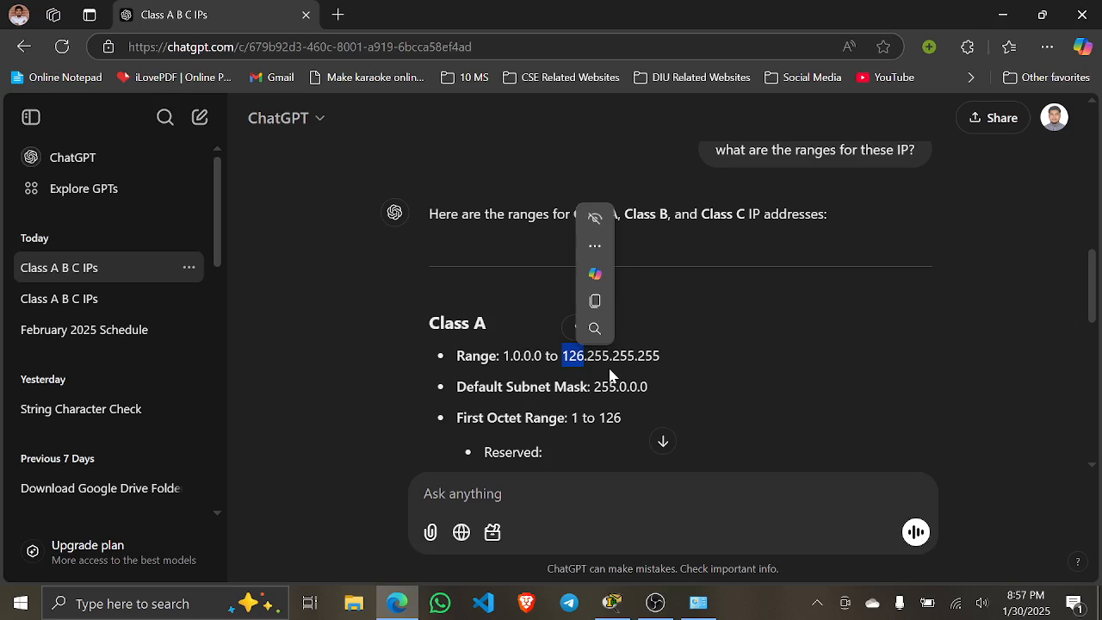
left_click(603, 374)
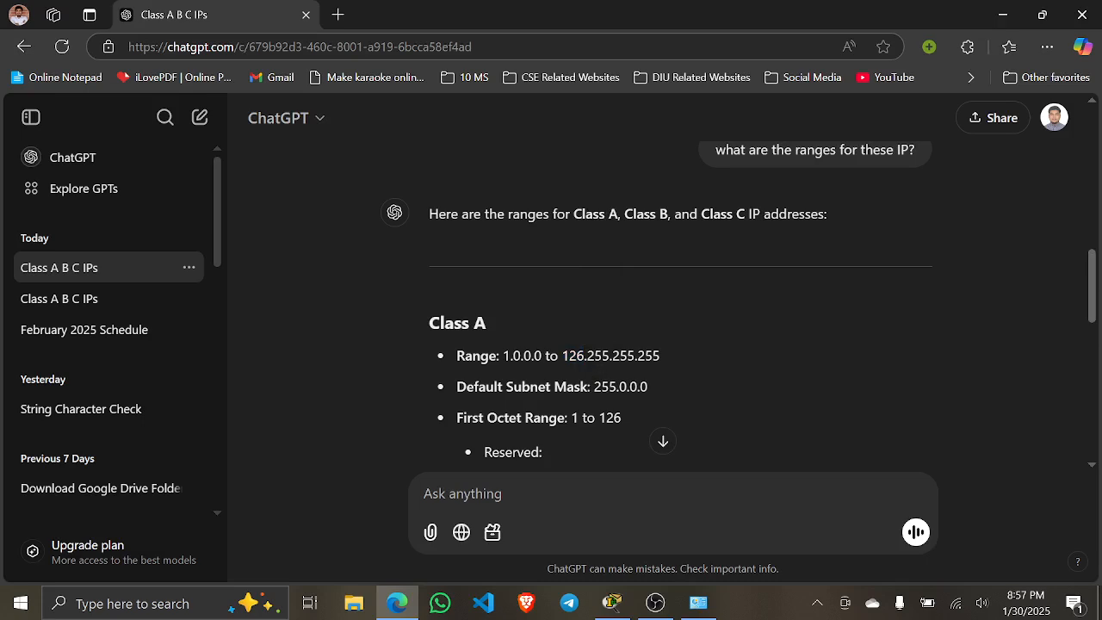
- Search the web for "bin to dec converter" in a new tab, open the RapidTables binary to decimal converter and close the search results
left_click_drag(587, 356, 609, 356)
left_click(336, 16)
type("b")
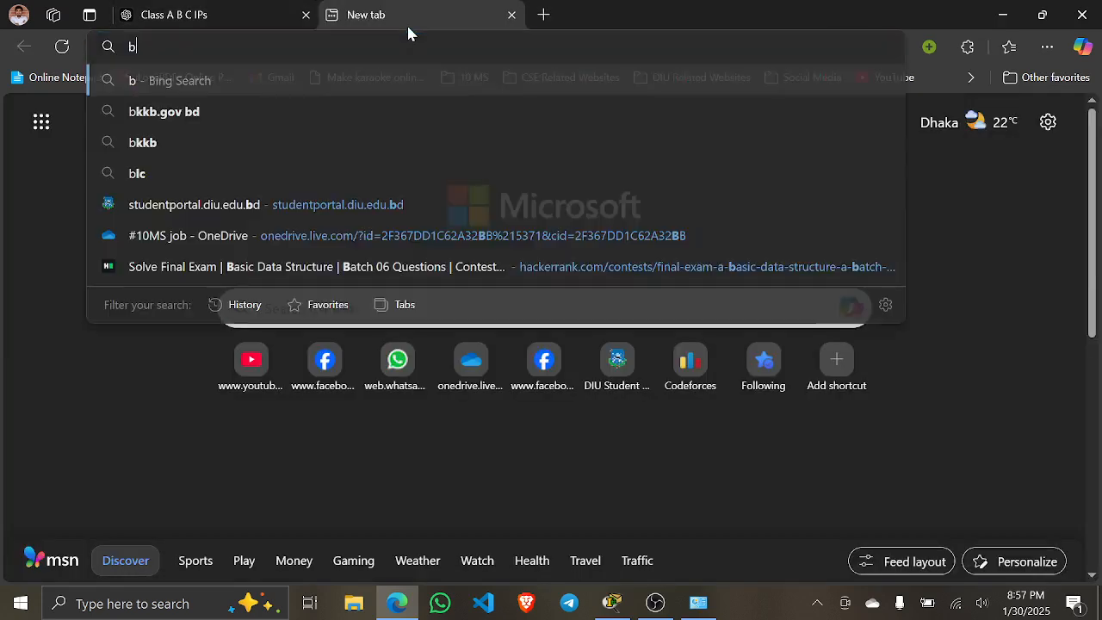
type("in to dec con")
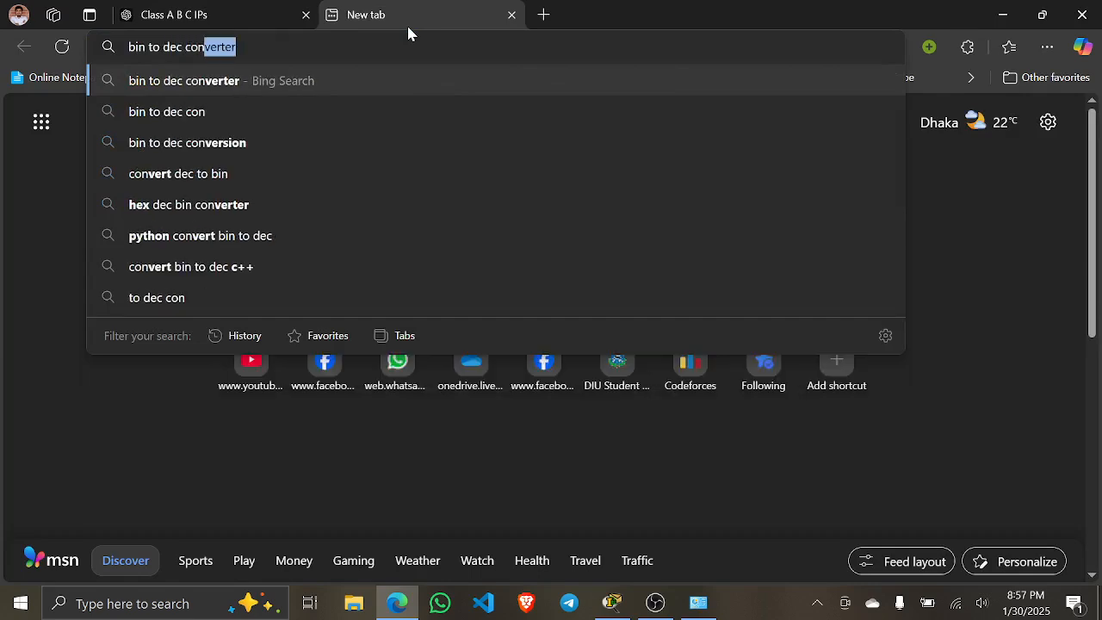
key("Return")
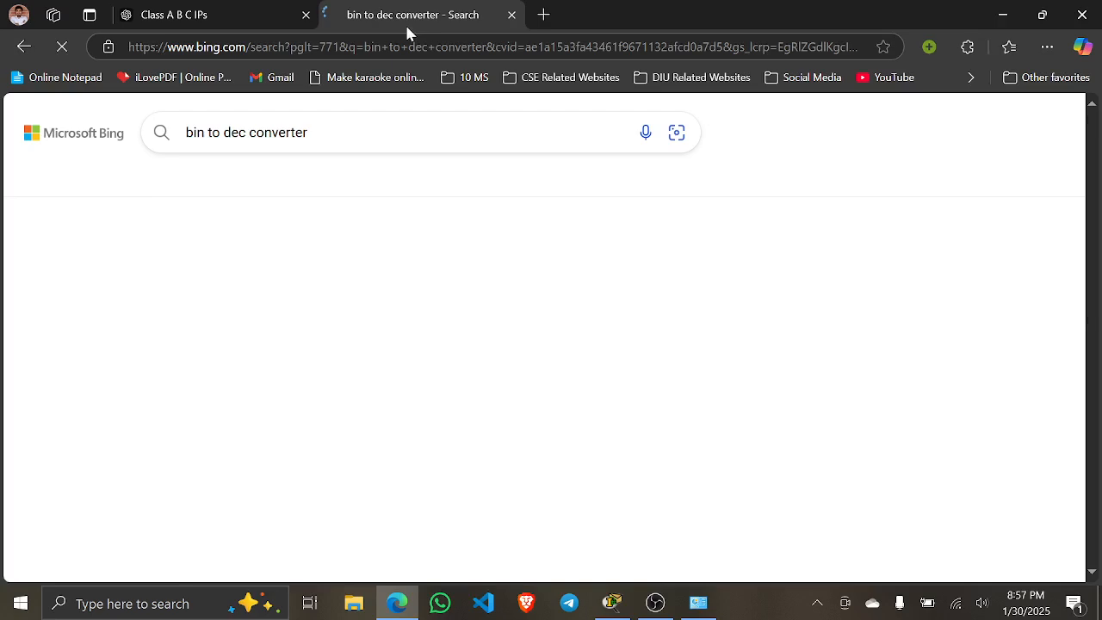
left_click(226, 303)
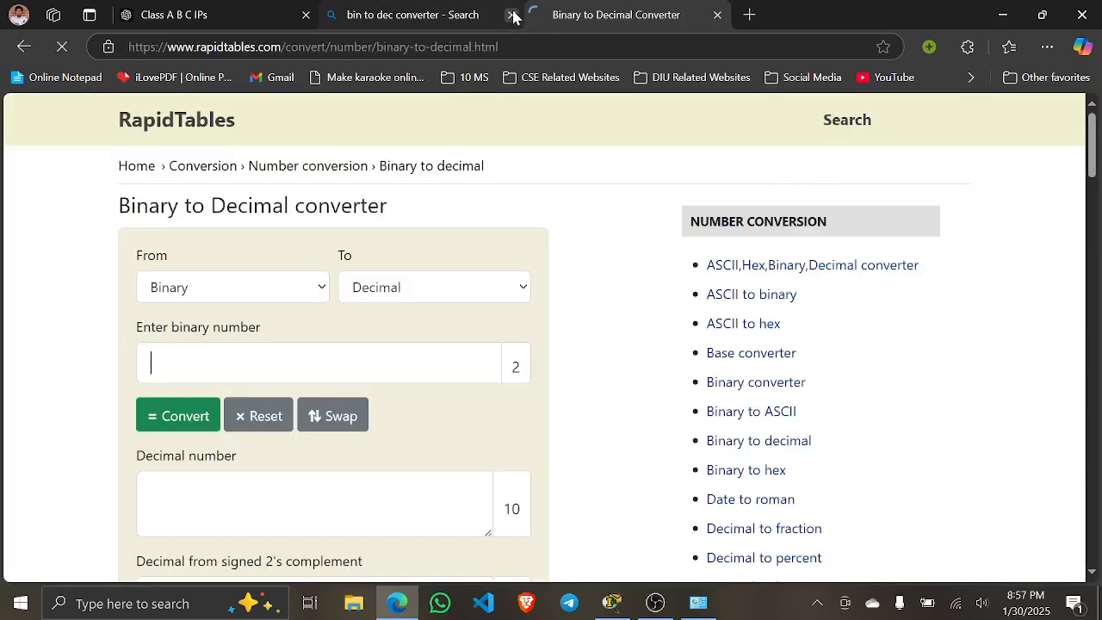
left_click(511, 15)
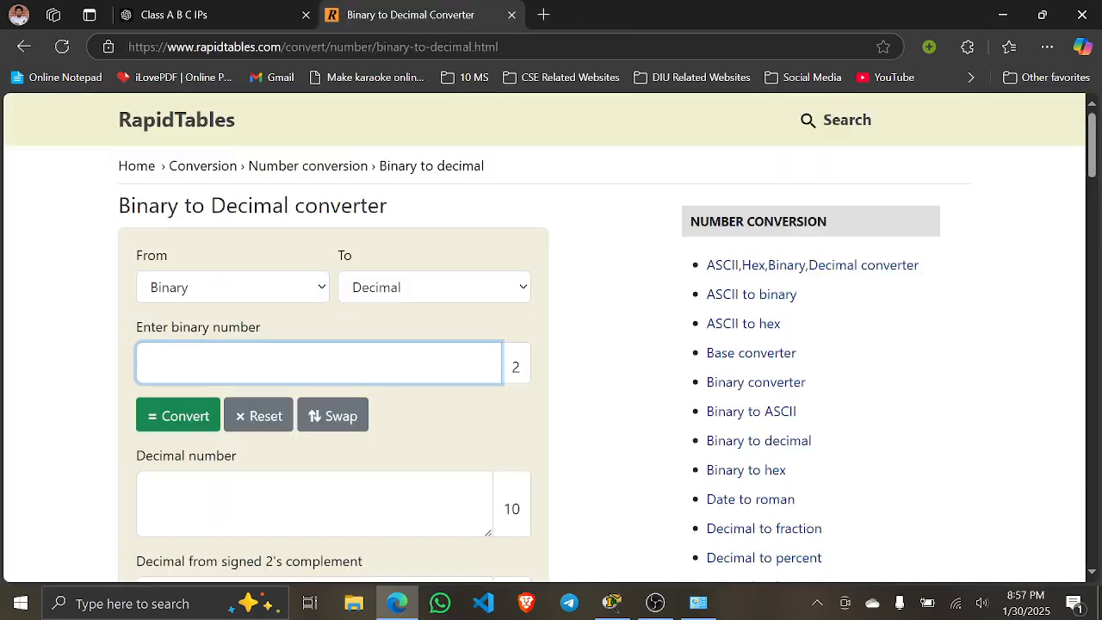
- Convert the binary number 11111111 to decimal and highlight the converted value
type("11111111")
left_click(178, 416)
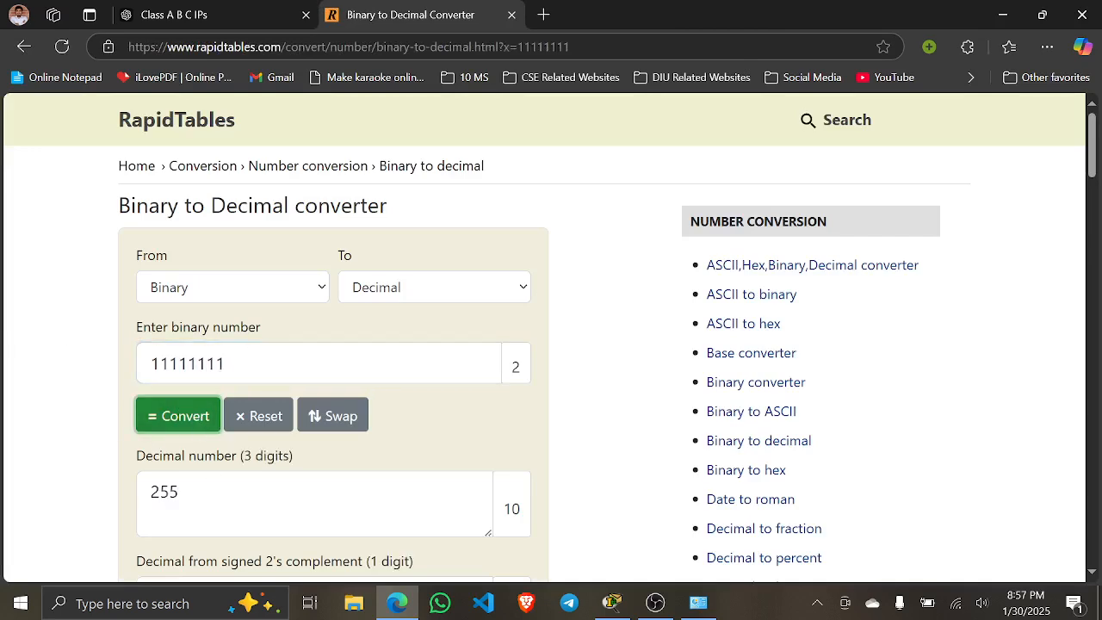
left_click(231, 363)
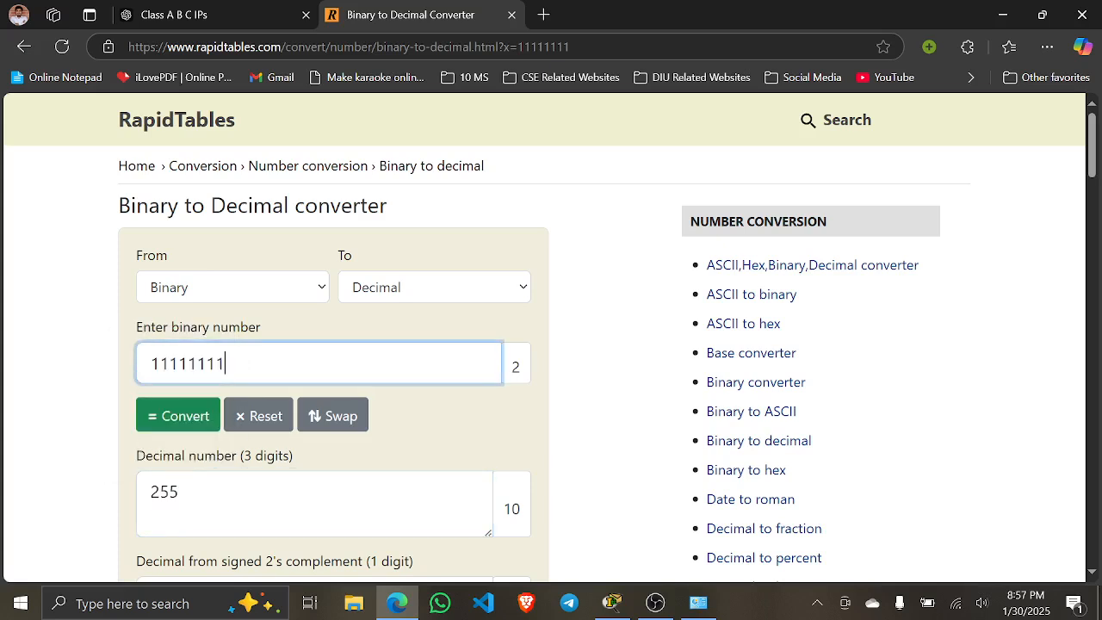
left_click_drag(231, 363, 133, 372)
left_click(185, 418)
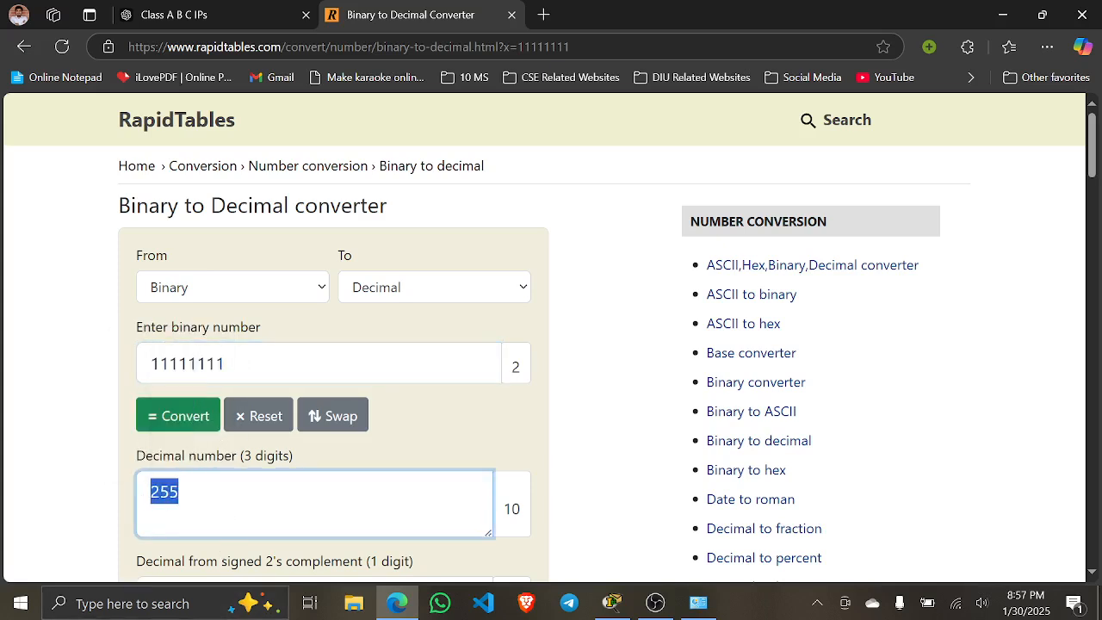
- Return to the ChatGPT answer and examine the Class A range's upper limit, highlighting the whole address, its first octet and its last three octets
left_click(240, 7)
left_click(671, 353)
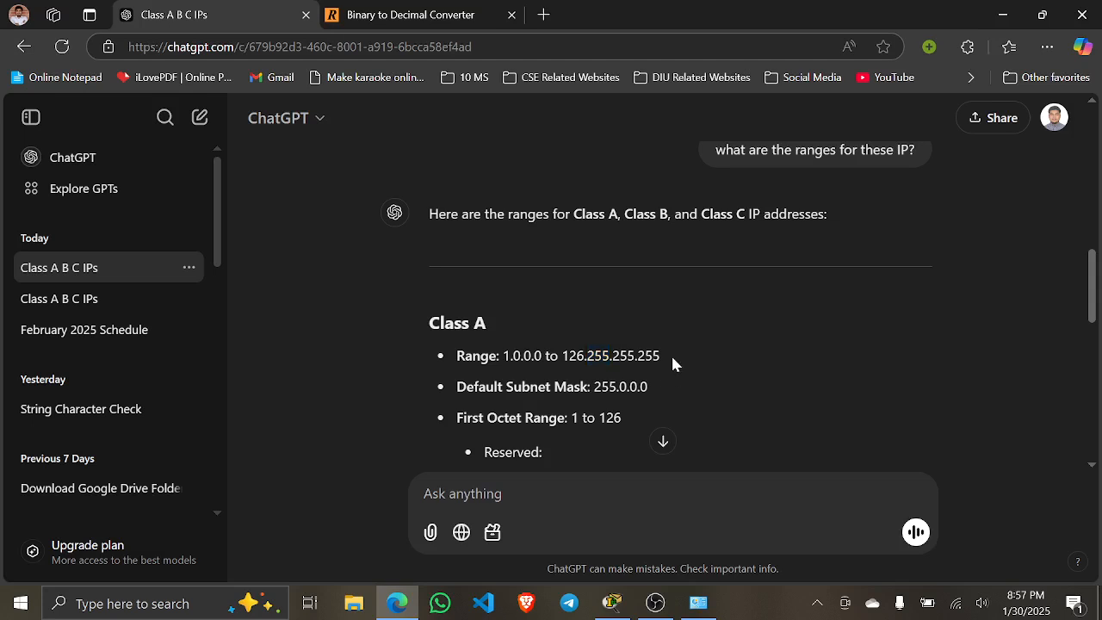
left_click_drag(587, 356, 665, 351)
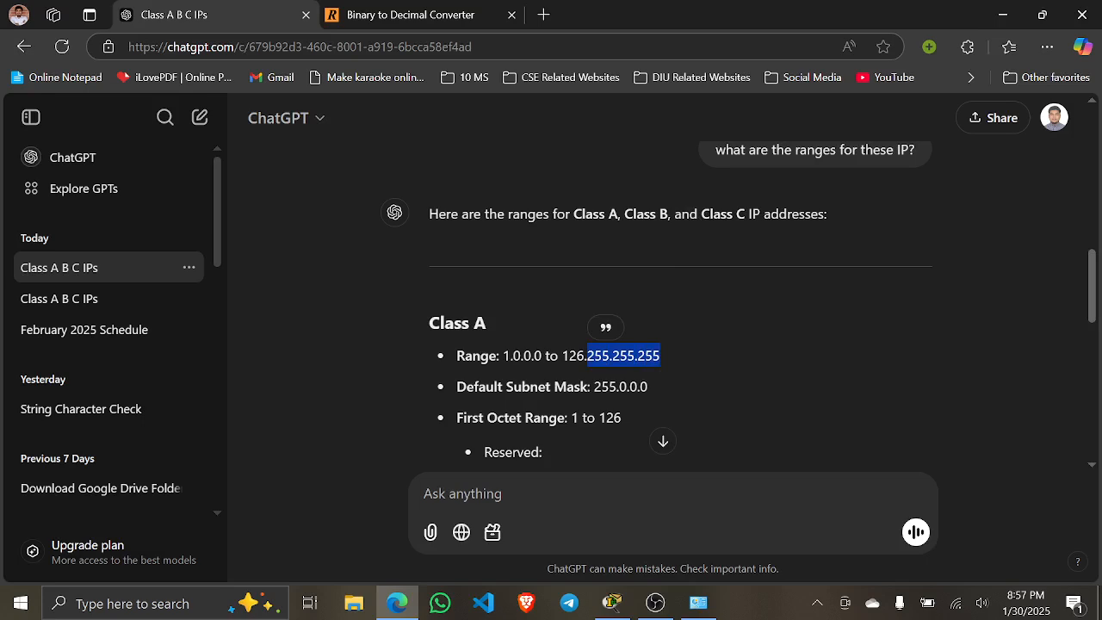
left_click(587, 355)
left_click_drag(587, 355, 562, 355)
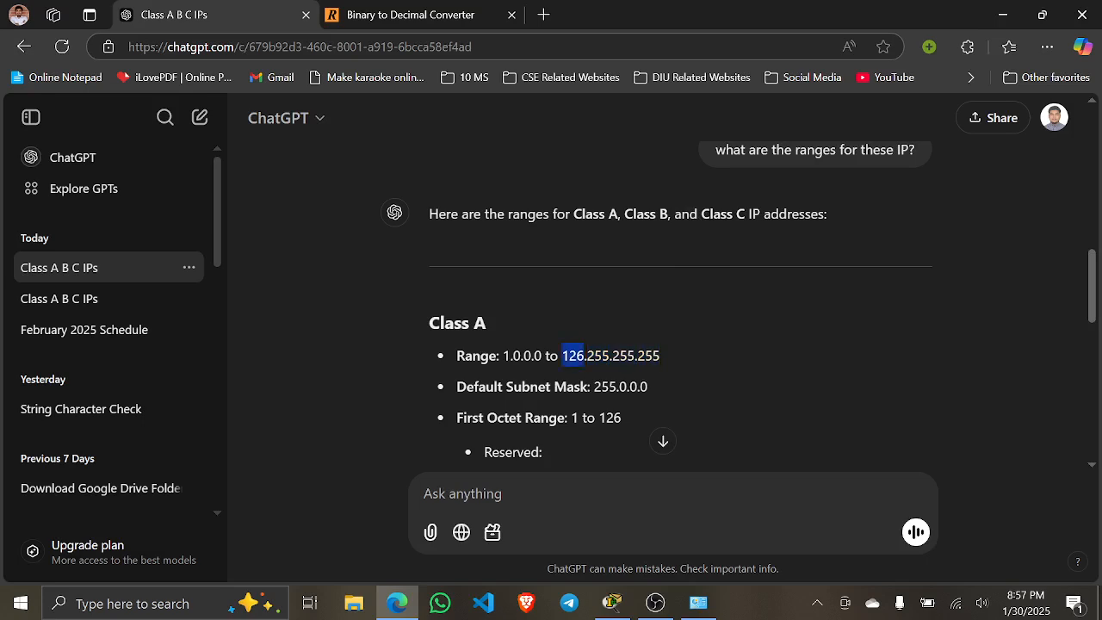
left_click(588, 360)
left_click_drag(563, 356, 660, 358)
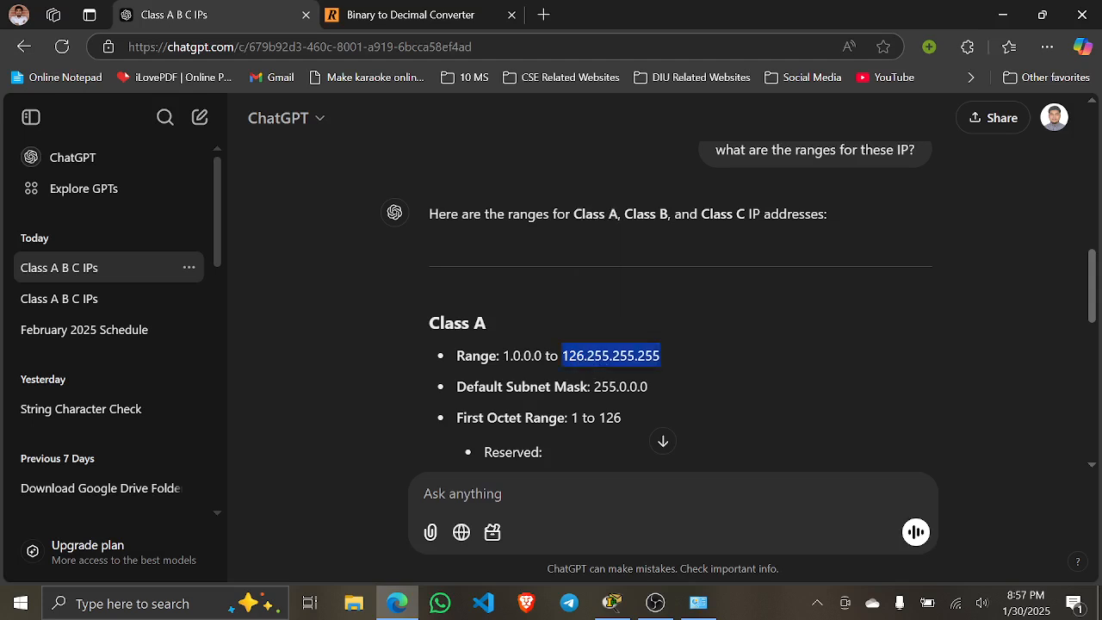
left_click(657, 358)
left_click_drag(594, 355, 653, 355)
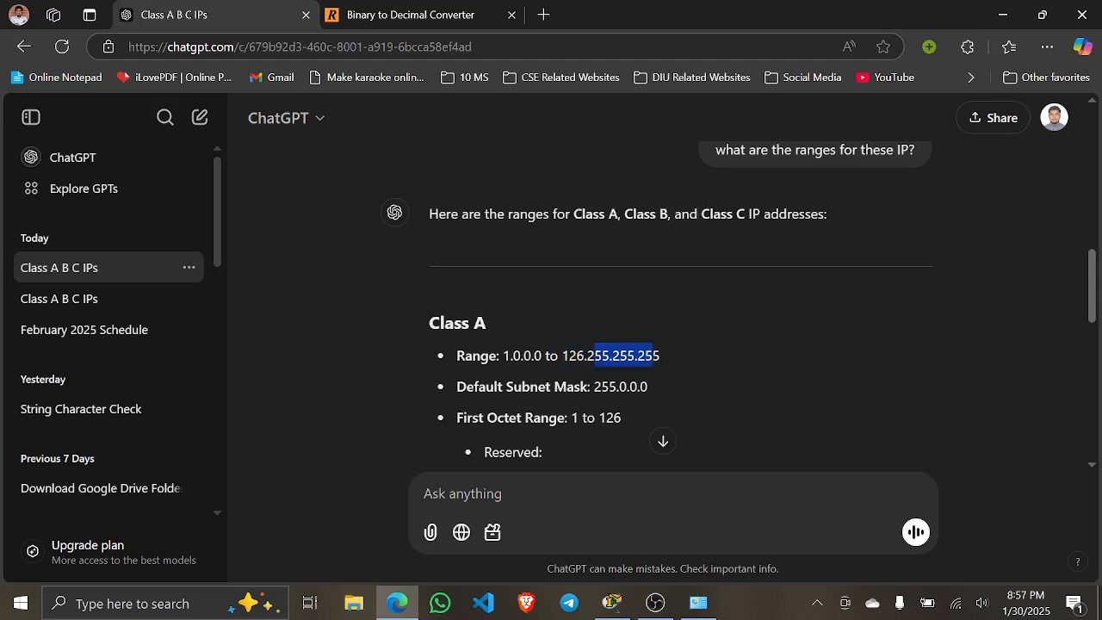
left_click_drag(562, 356, 669, 357)
left_click(669, 358)
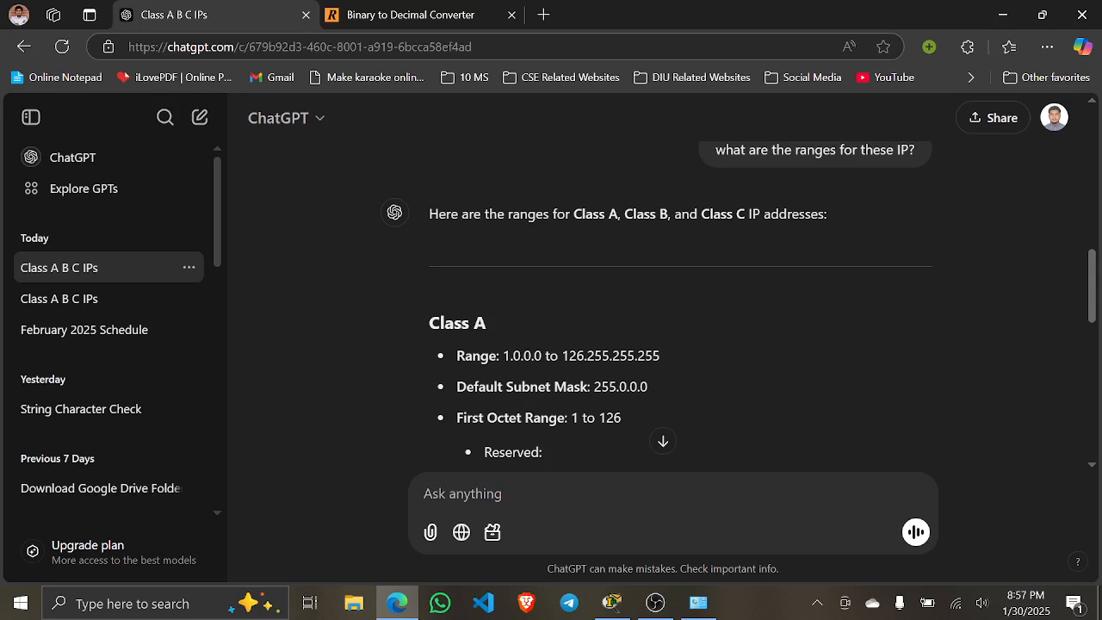
left_click_drag(587, 356, 662, 360)
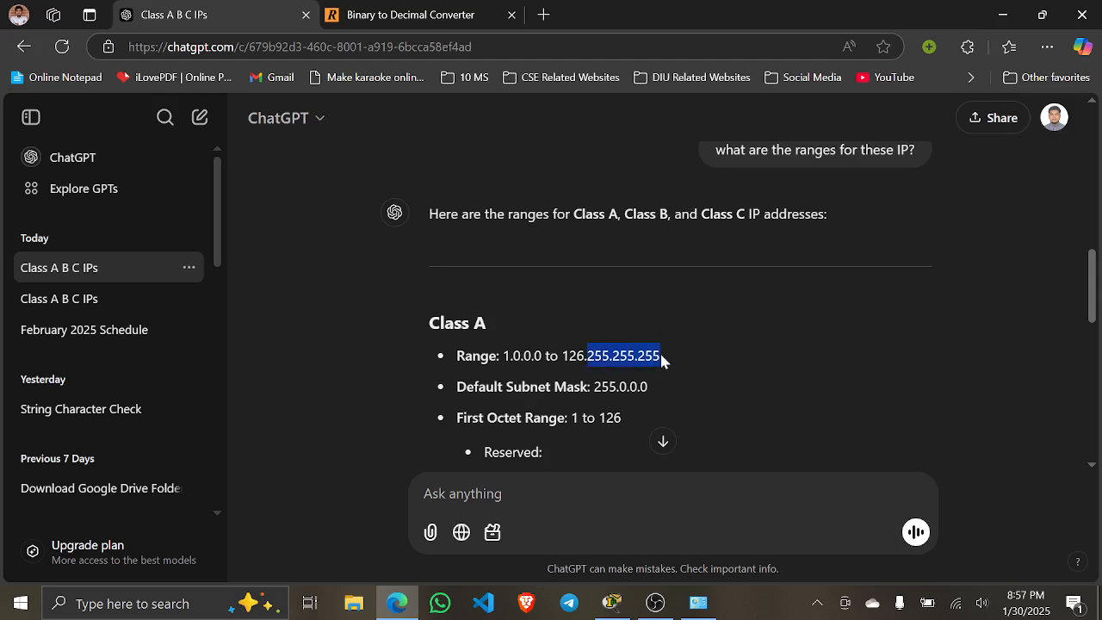
left_click(668, 605)
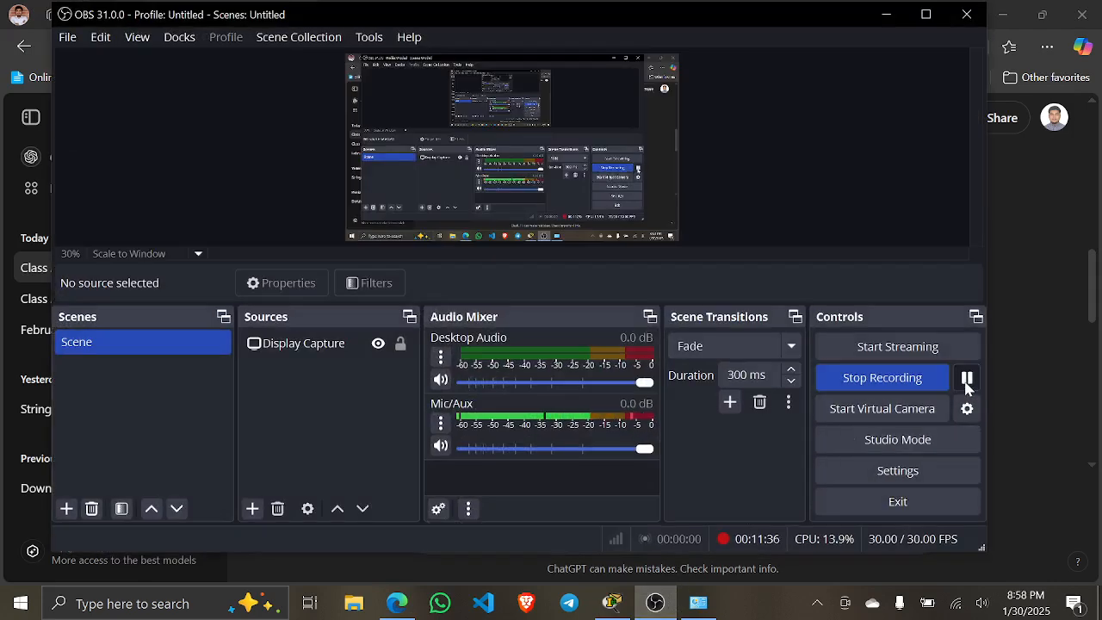
left_click(883, 14)
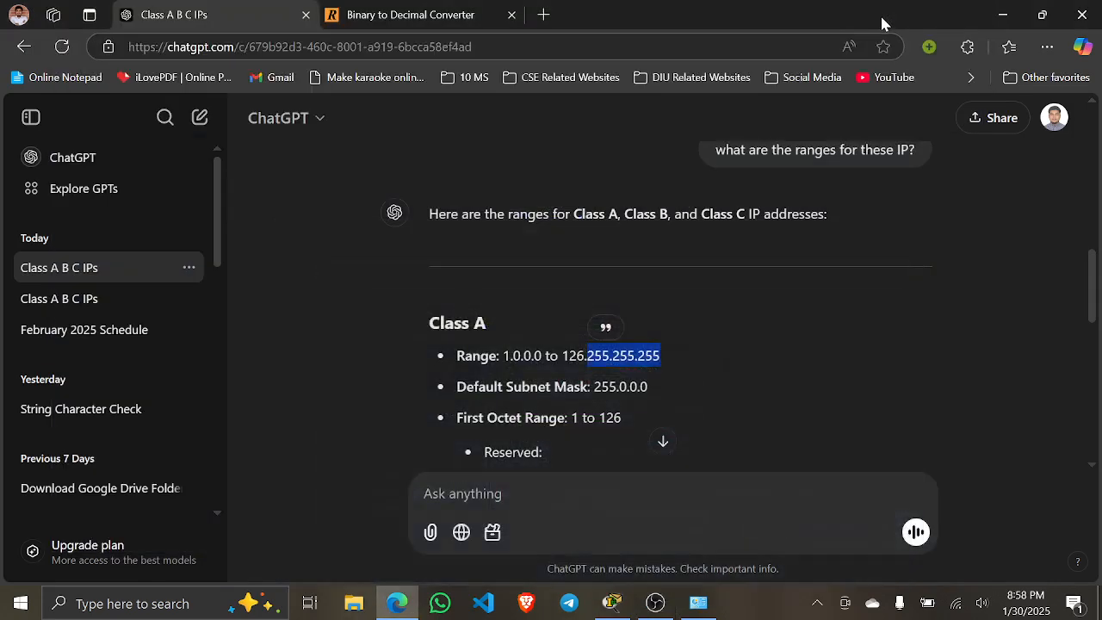
- Examine the first octet of the Class A upper limit and where the second octet begins, highlighting each
left_click(591, 371)
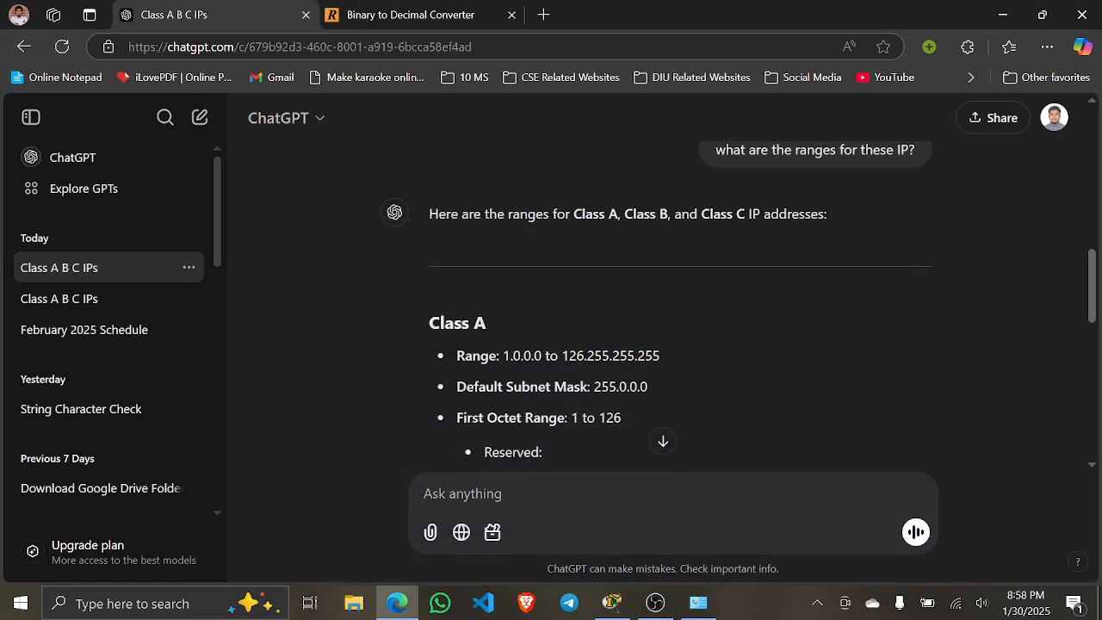
left_click_drag(585, 355, 561, 356)
left_click(577, 370)
mouse_move(577, 356)
left_mouse_down()
mouse_move(561, 355)
mouse_move(587, 355)
left_mouse_up()
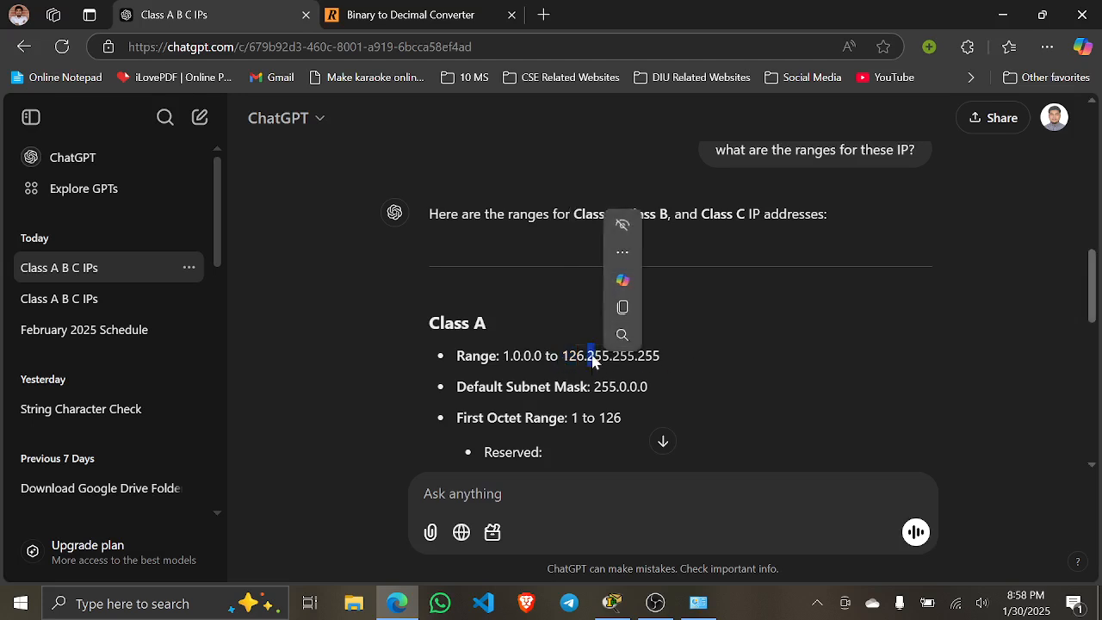
- Examine the Class B section, highlighting its heading and the upper limit of its address range
scroll(669, 366, "down", 3)
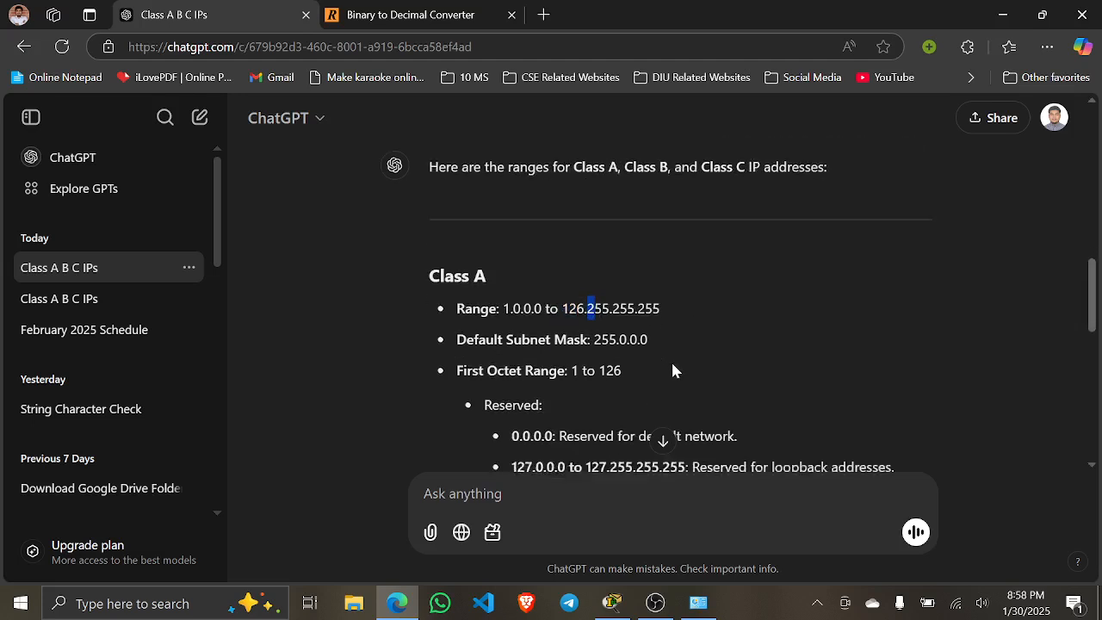
left_click_drag(475, 278, 445, 278)
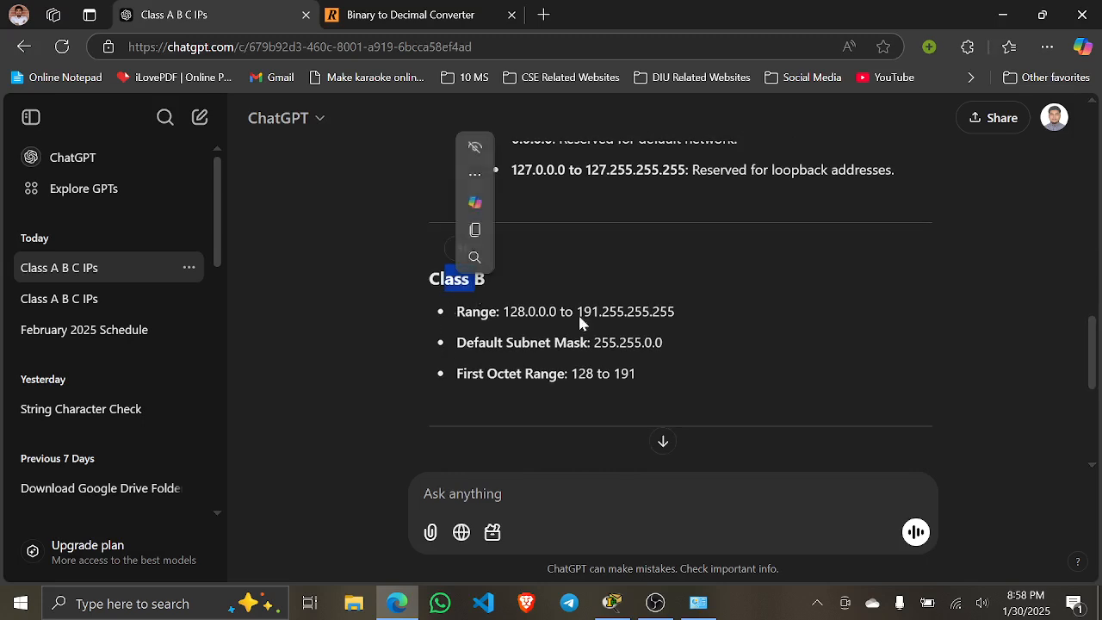
left_click_drag(618, 313, 625, 313)
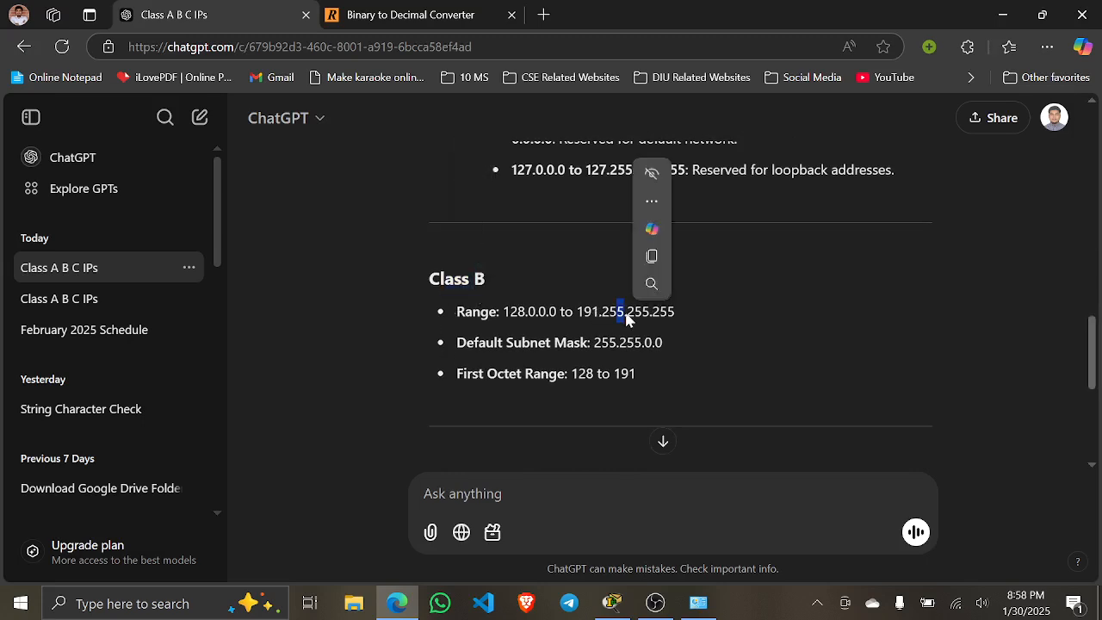
double_click(625, 312)
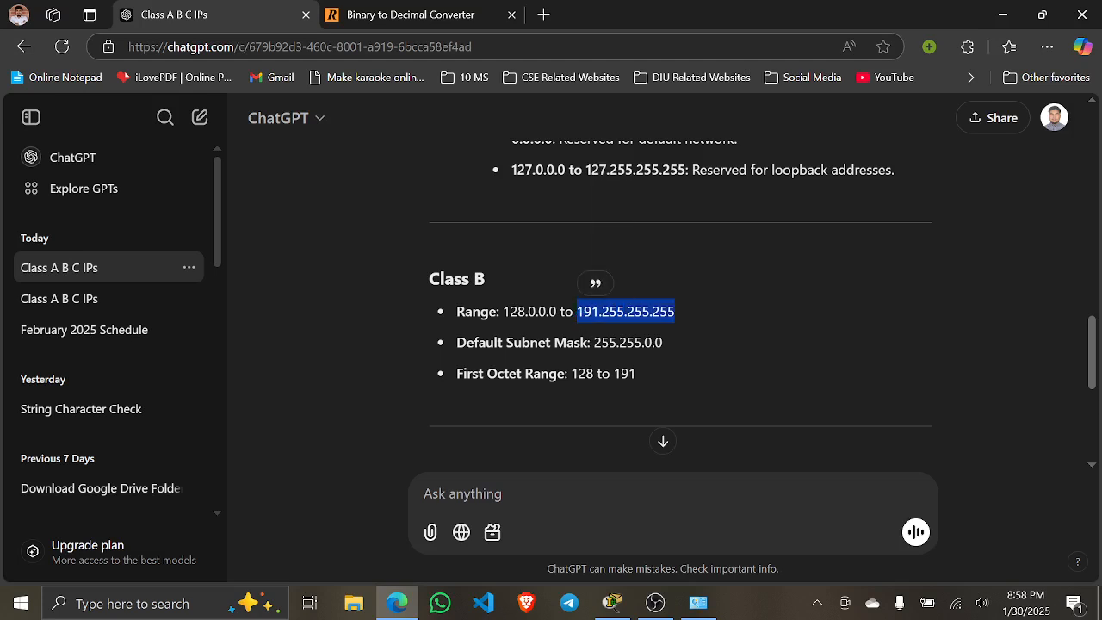
left_click(579, 314)
left_click_drag(579, 313, 694, 308)
left_click(667, 319)
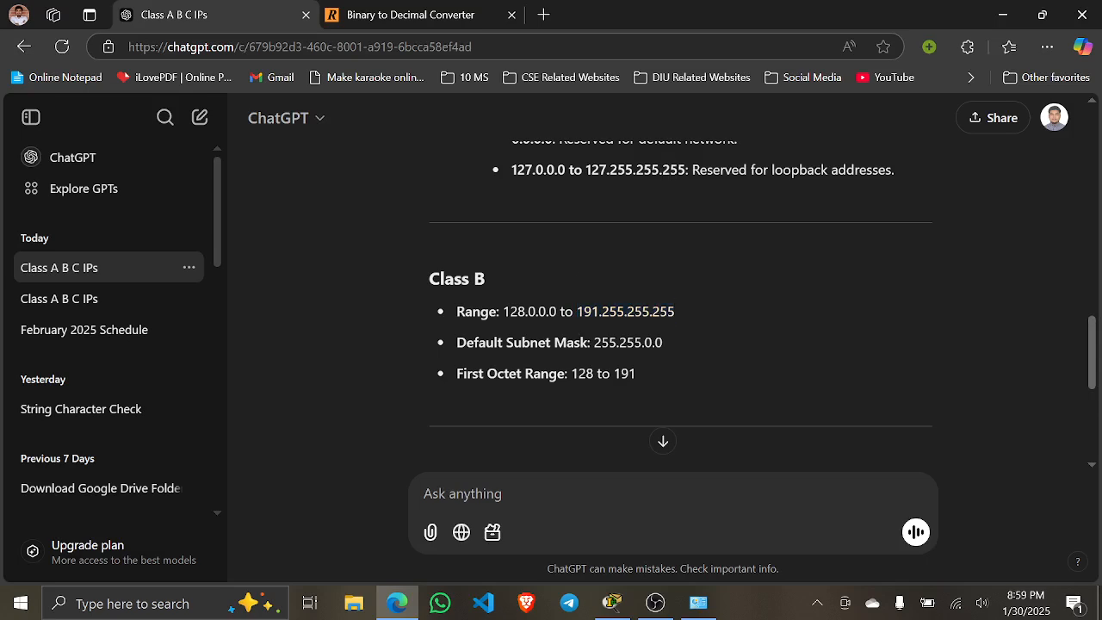
- Examine the Class C section, highlighting the upper limit of its address range and that address's last octet
scroll(666, 319, "down", 3)
left_click_drag(577, 256, 649, 256)
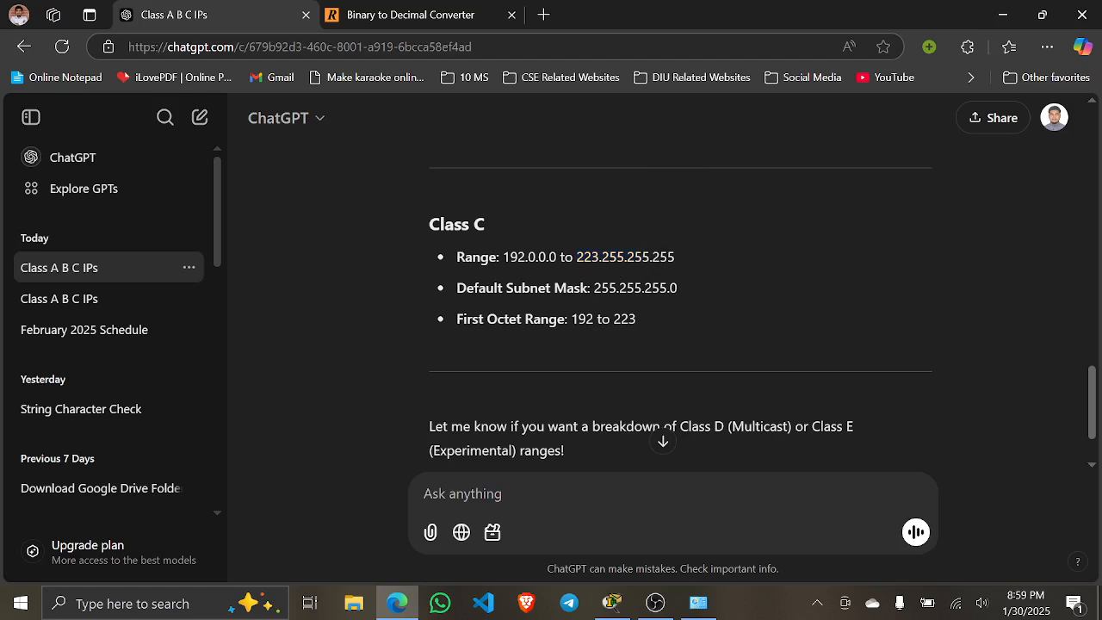
double_click(660, 257)
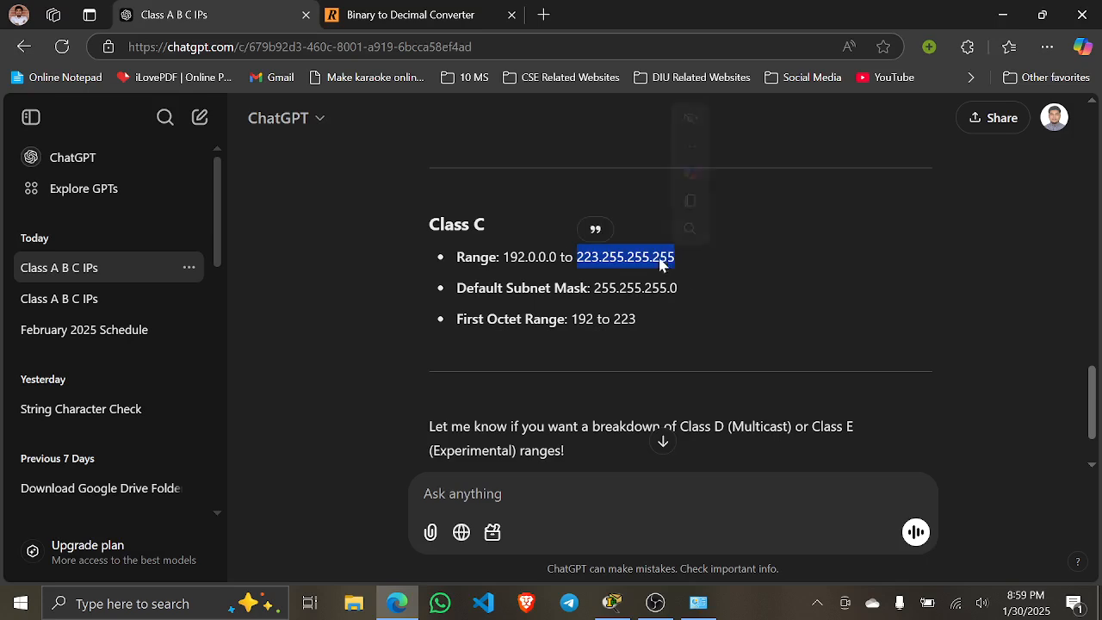
left_click(814, 274)
scroll(663, 286, "down", 1)
scroll(658, 258, "up", 1)
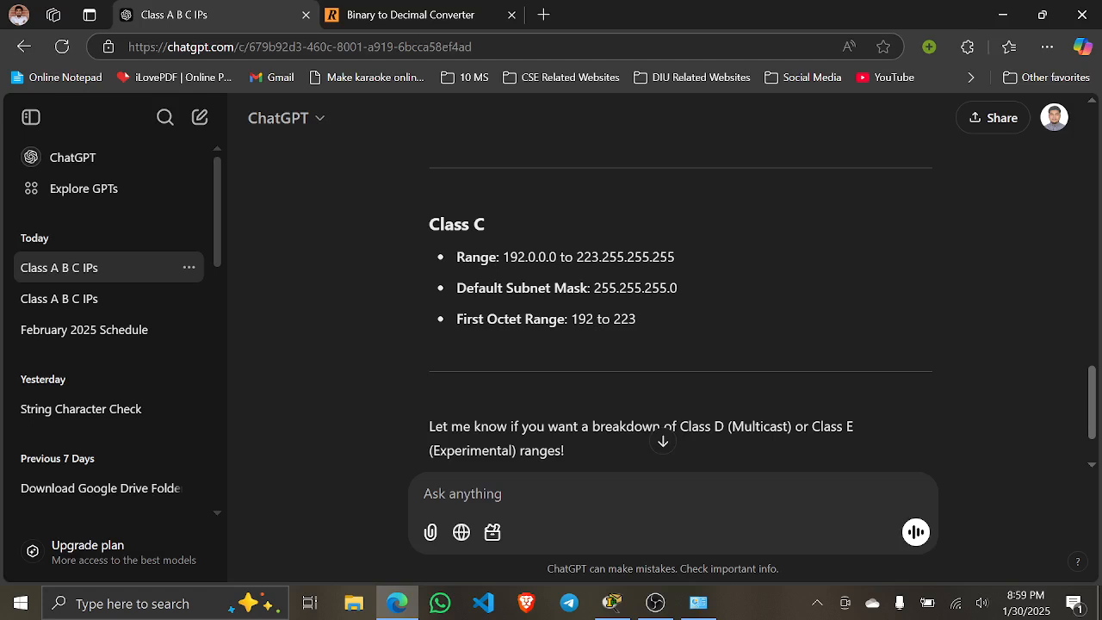
left_click_drag(653, 258, 676, 257)
scroll(664, 424, "down", 1)
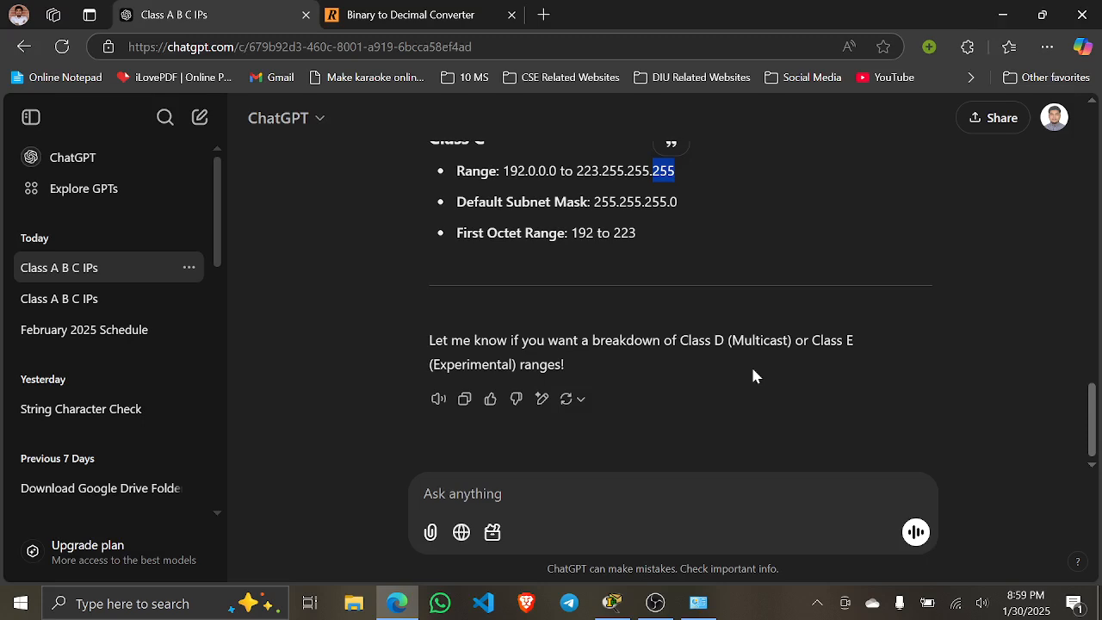
- Go back to the Class A section and examine its range and default subnet mask, highlighting the upper limit, the mask and the first octet
scroll(749, 358, "up", 4)
scroll(749, 358, "down", 2)
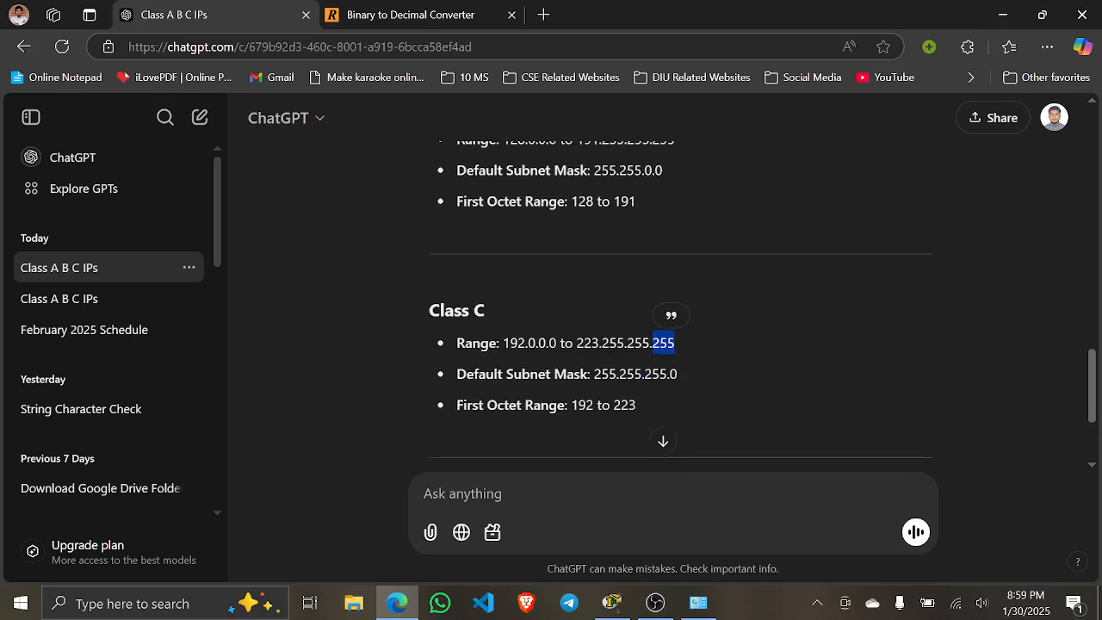
left_click(725, 408)
scroll(690, 357, "up", 6)
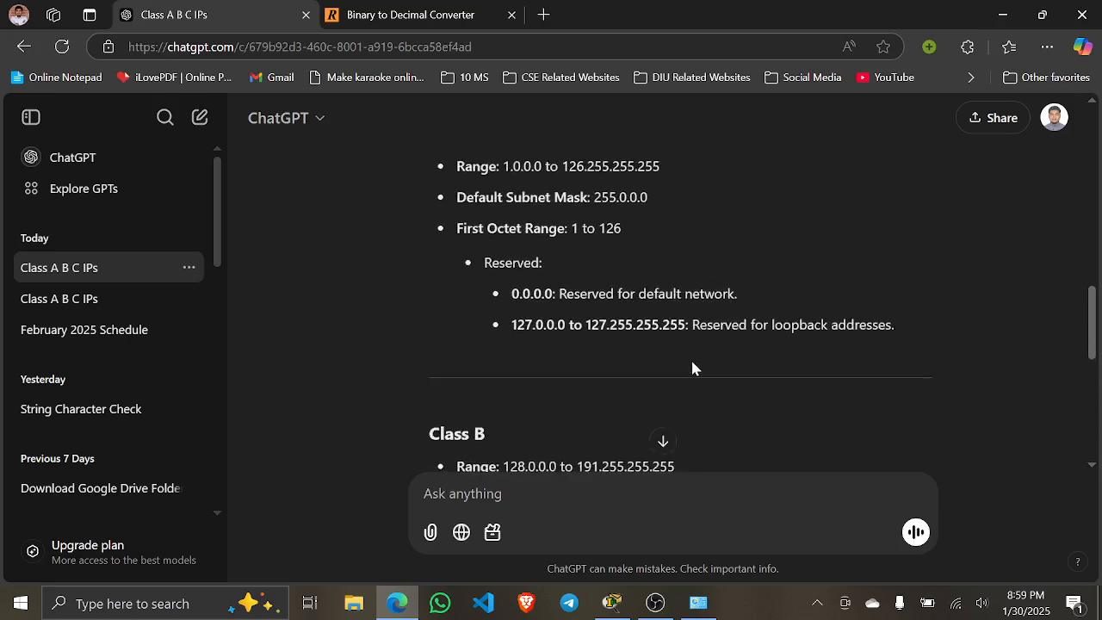
scroll(696, 361, "down", 1)
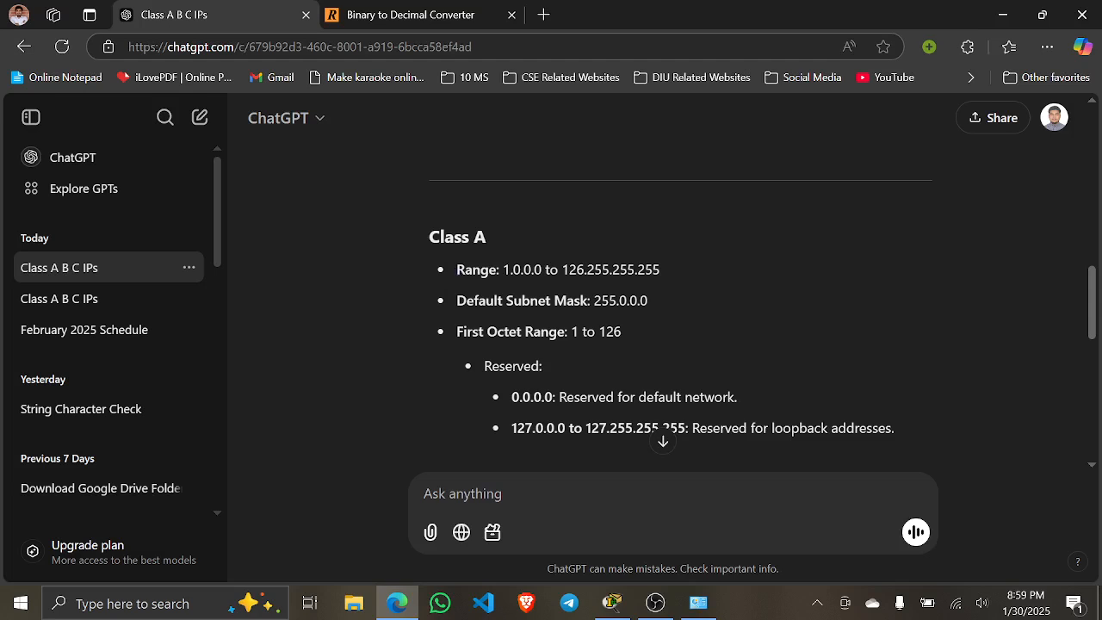
left_click_drag(457, 271, 661, 262)
left_click(587, 274)
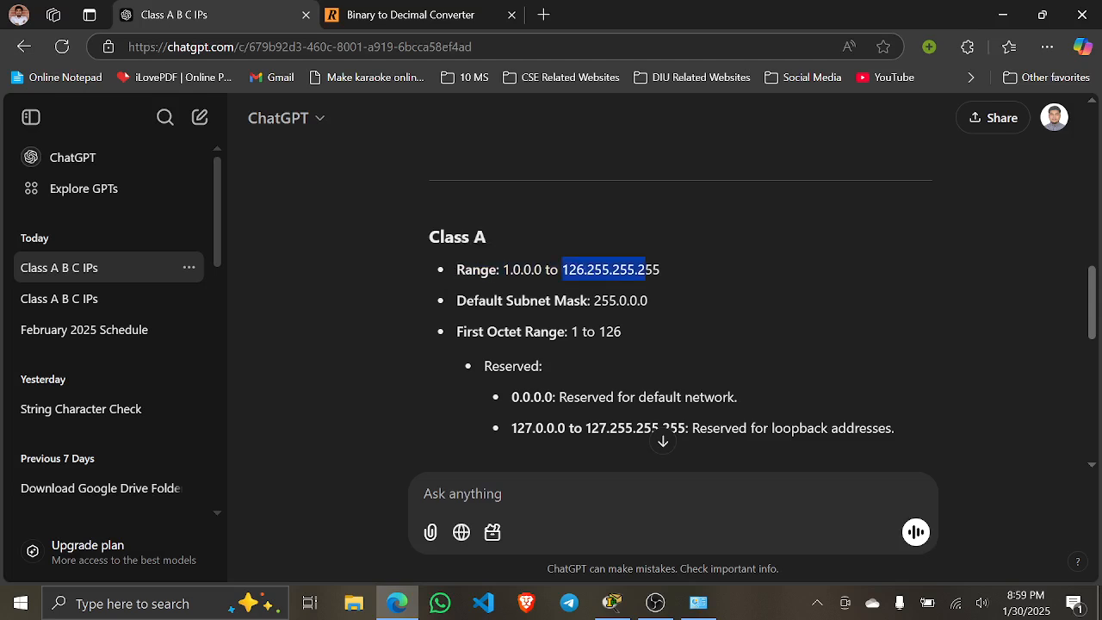
left_click(661, 303)
left_click_drag(593, 300, 694, 300)
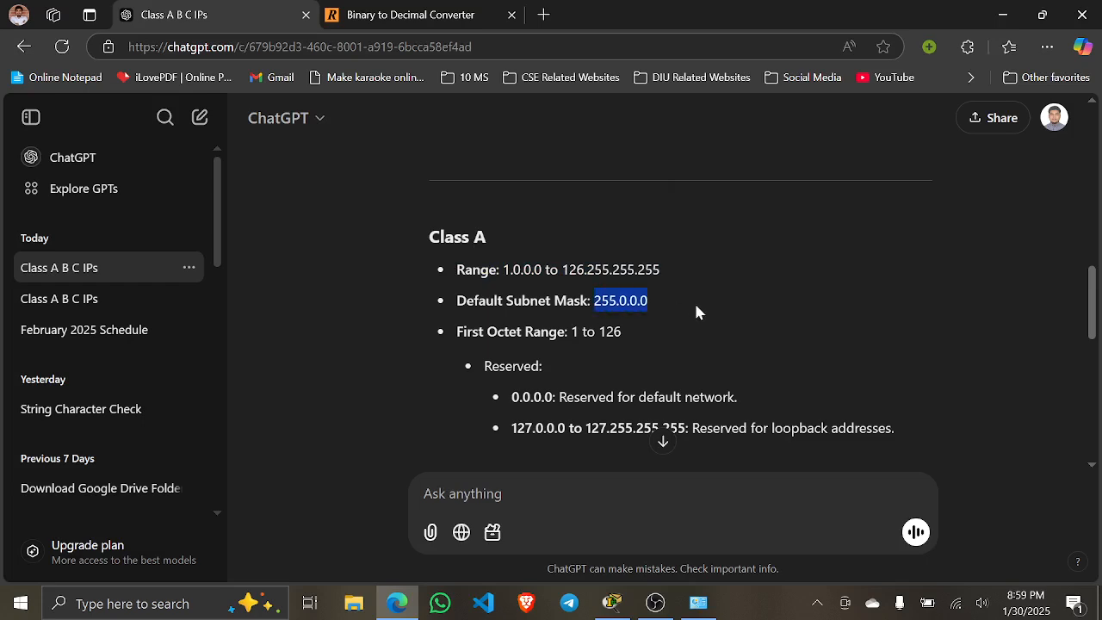
left_click(650, 296)
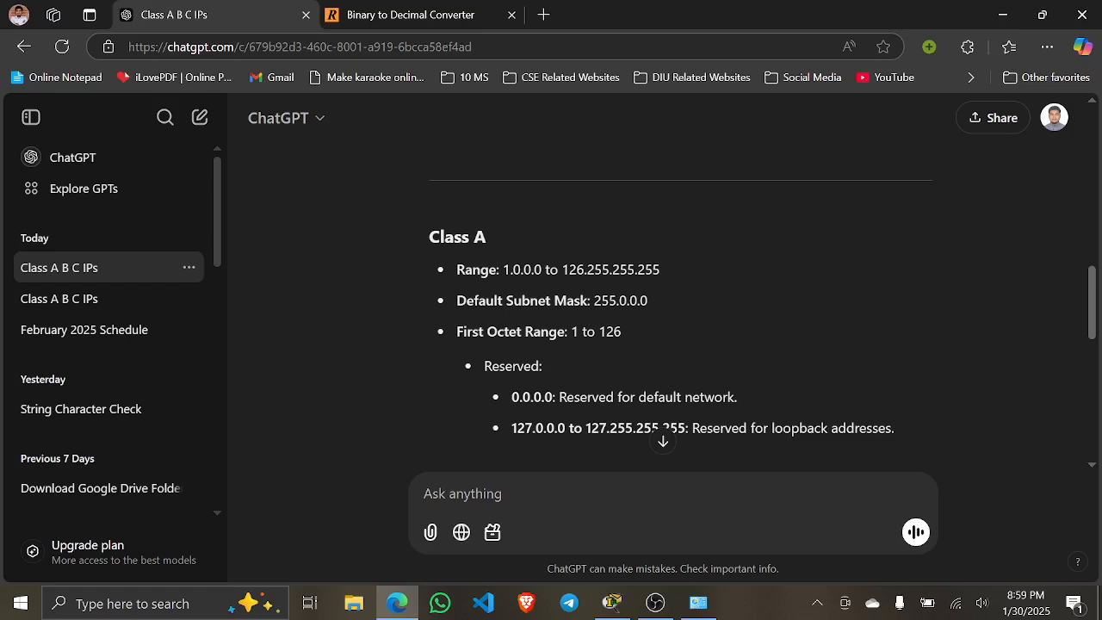
left_click_drag(585, 269, 562, 269)
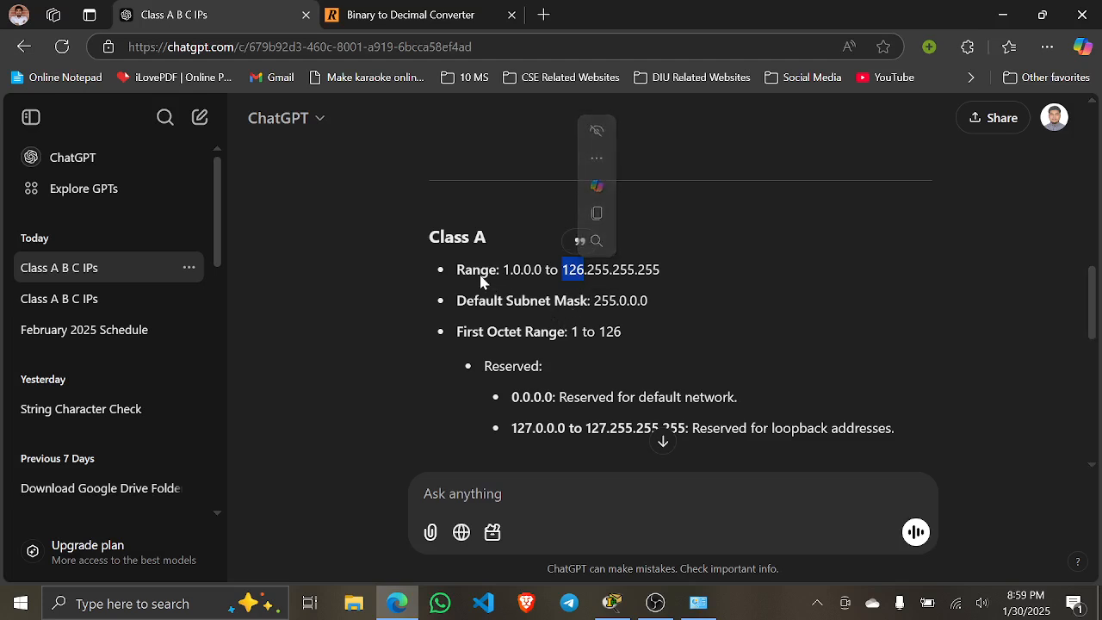
- Examine the Class A default subnet mask 255.0.0.0, highlighting its last three octets
left_click_drag(594, 300, 667, 301)
left_click(610, 305)
left_click(639, 308)
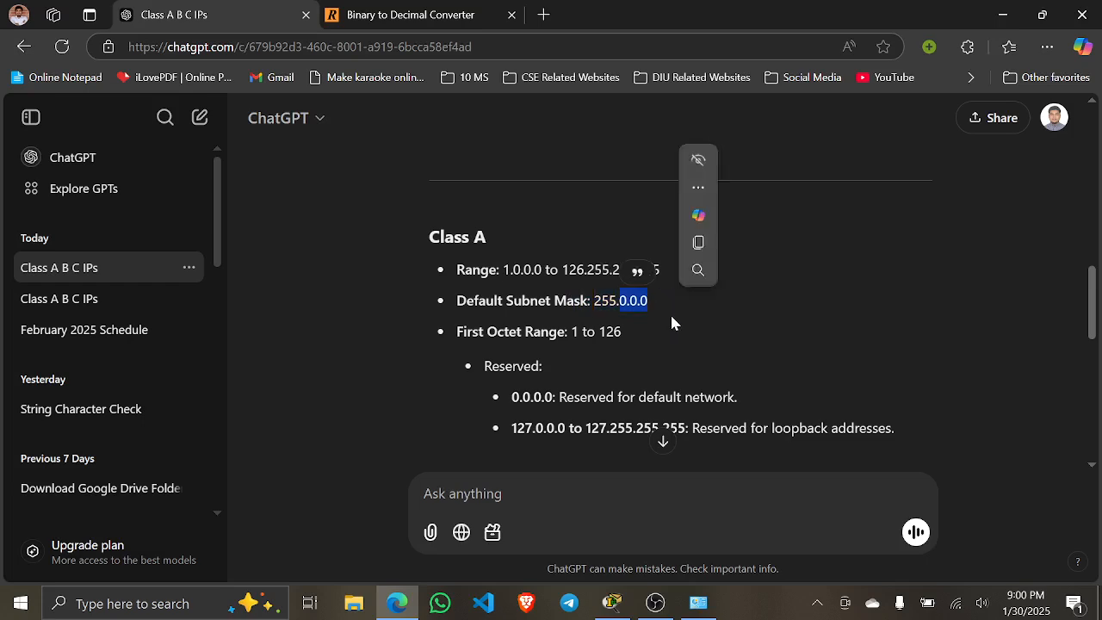
- Examine the Class B range and default subnet mask, highlighting the first two octets of the upper limit and the mask's second and last two octets
scroll(671, 318, "down", 4)
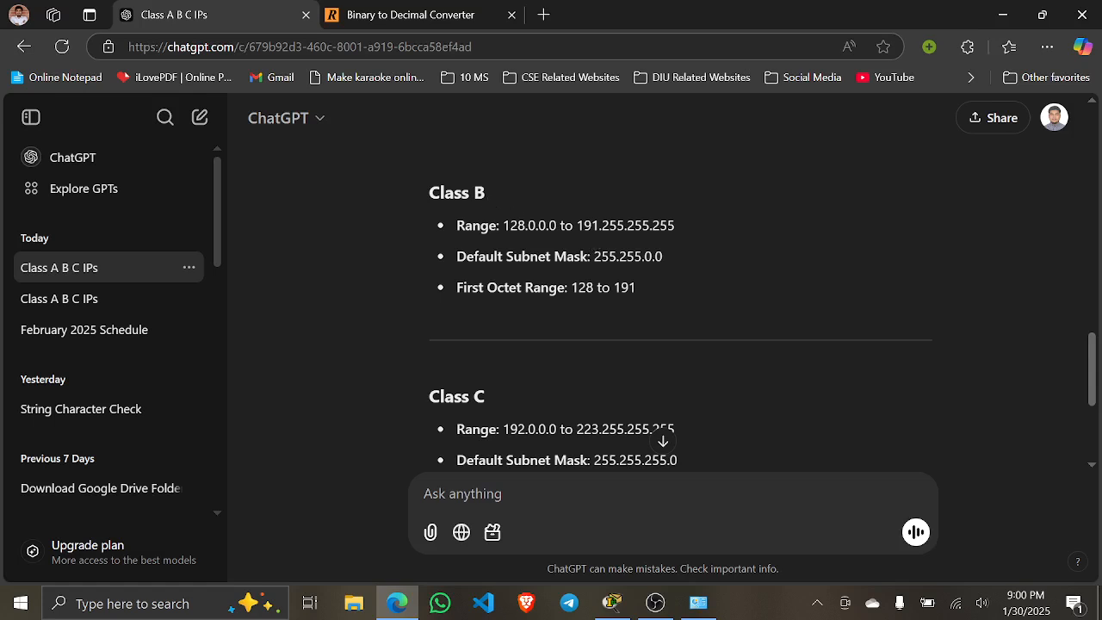
left_click_drag(577, 226, 624, 226)
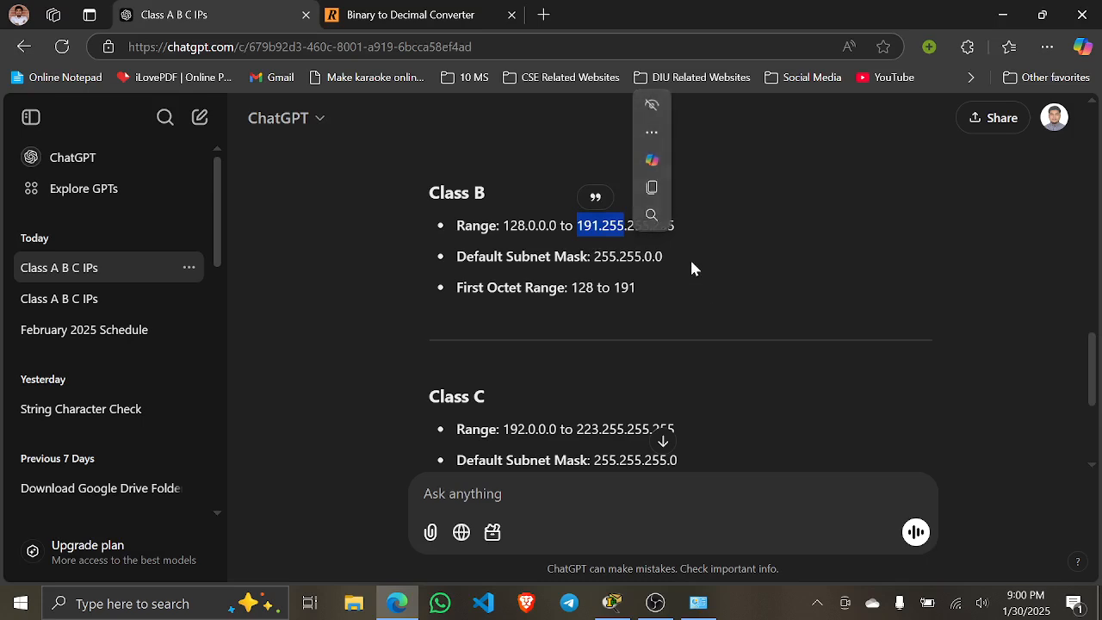
left_click(625, 274)
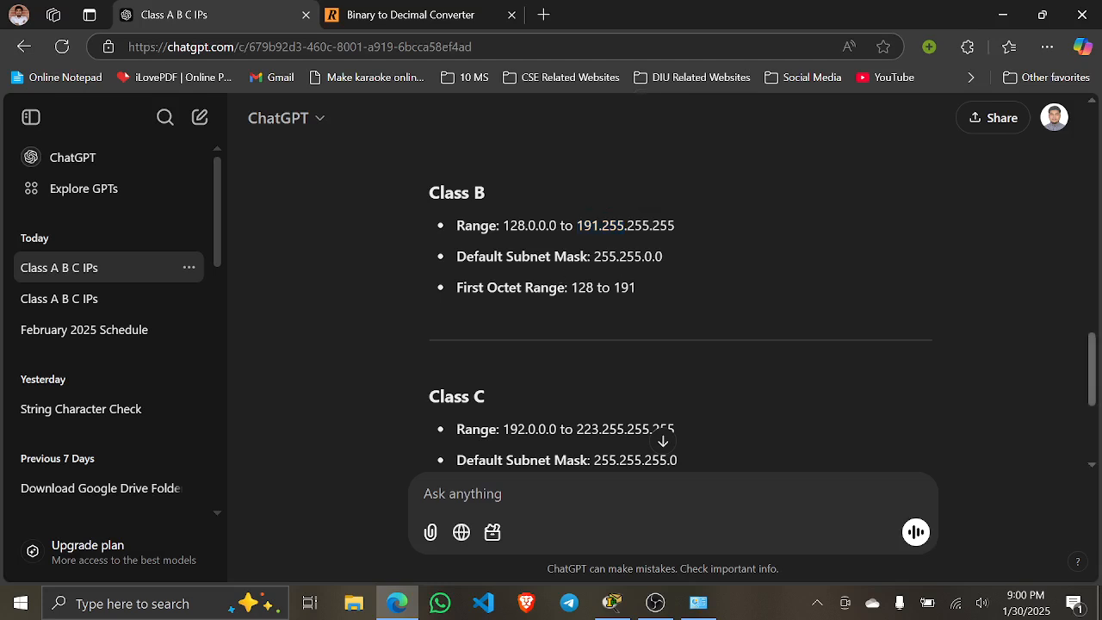
left_click_drag(594, 257, 618, 258)
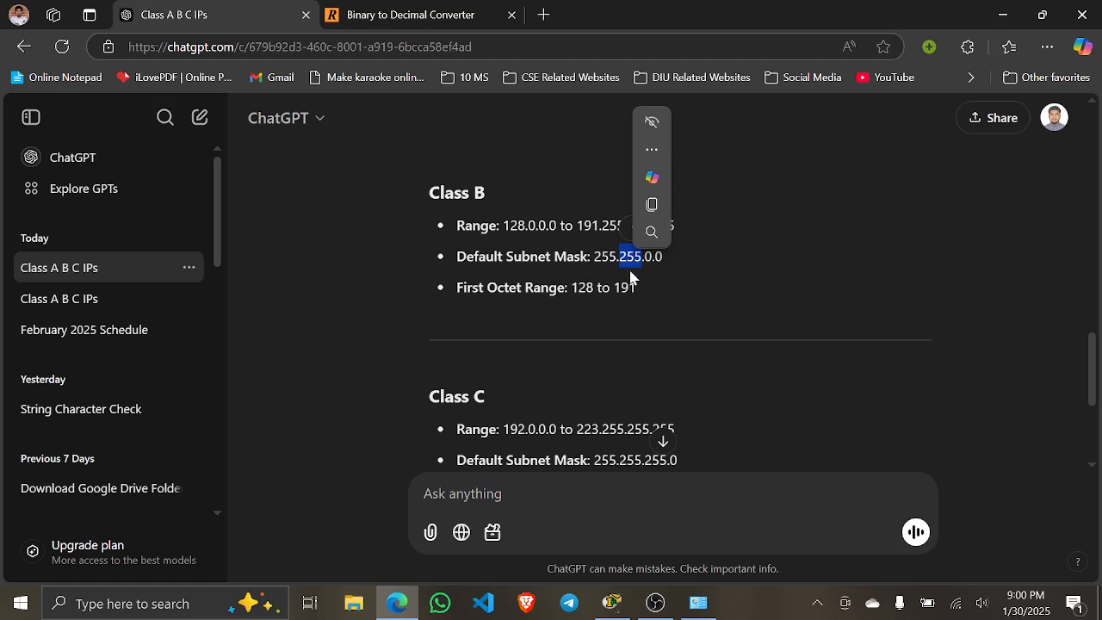
left_click(662, 260)
left_click_drag(645, 257, 668, 260)
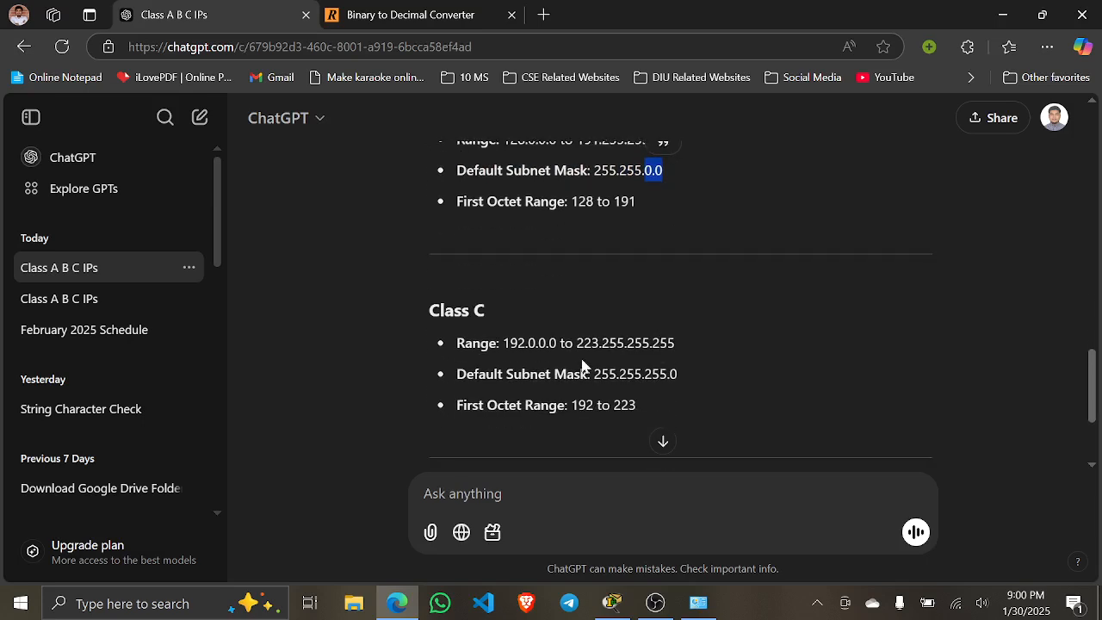
- Examine the Class C range and default subnet mask, highlighting the mask, the last octets and the words "Subnet Mask"
left_click_drag(650, 342, 554, 373)
double_click(605, 376)
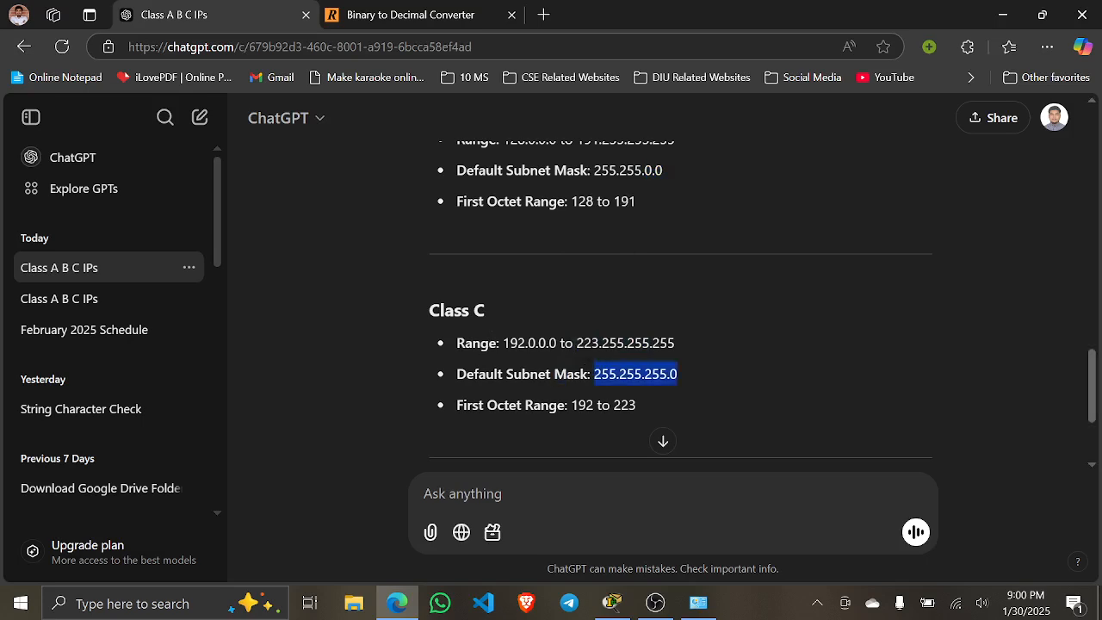
left_click(609, 375)
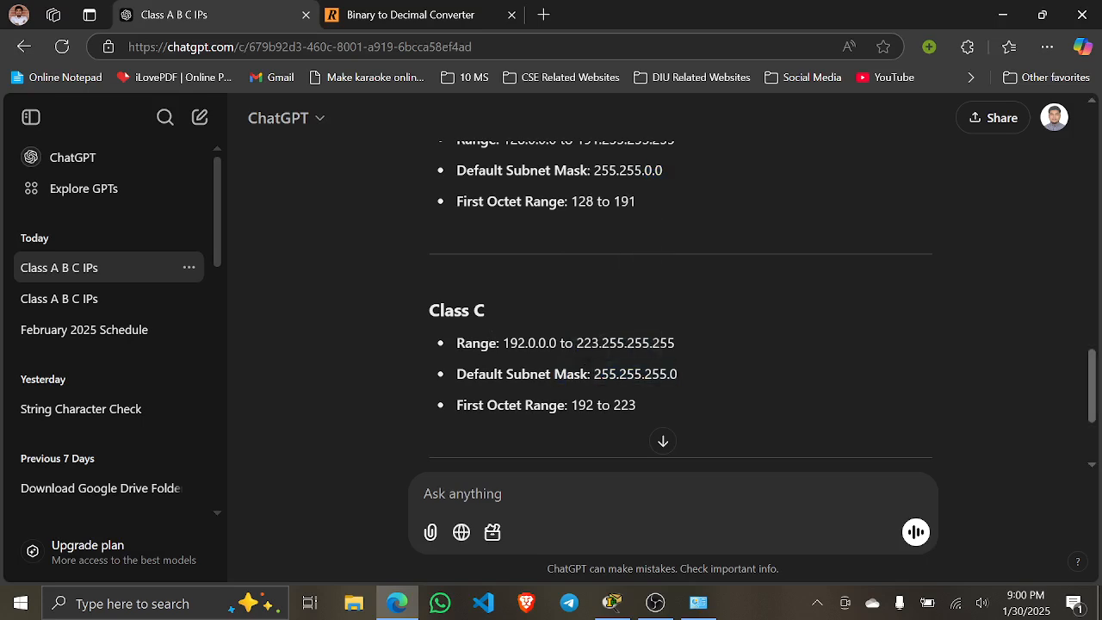
left_click_drag(651, 343, 698, 339)
left_click(684, 397)
left_click_drag(670, 374, 688, 376)
left_click(689, 411)
left_click_drag(506, 374, 588, 379)
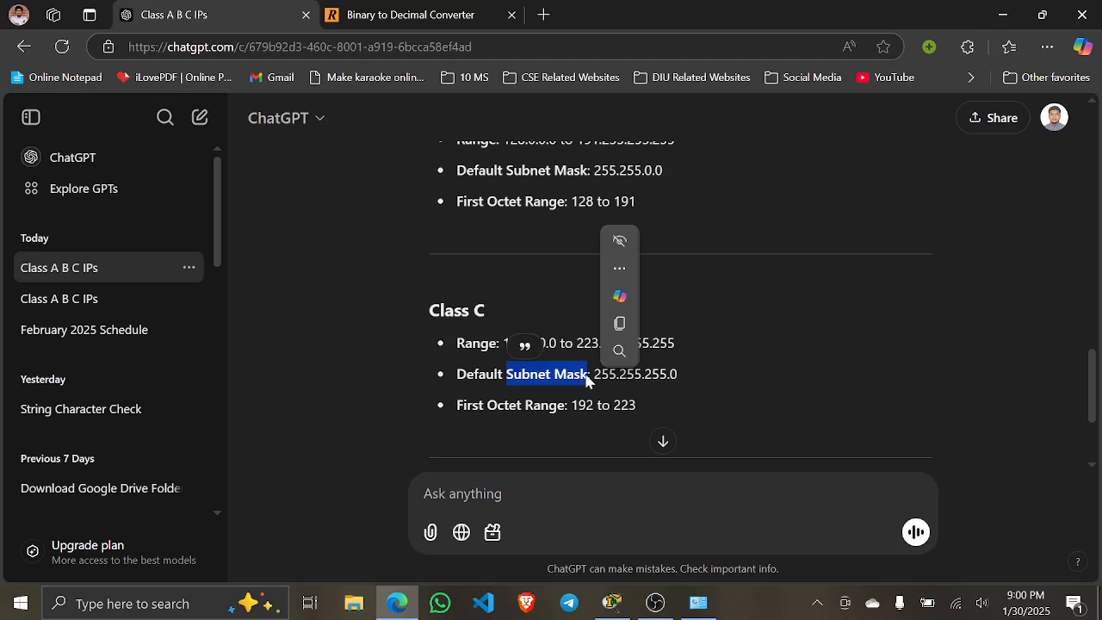
left_click(823, 382)
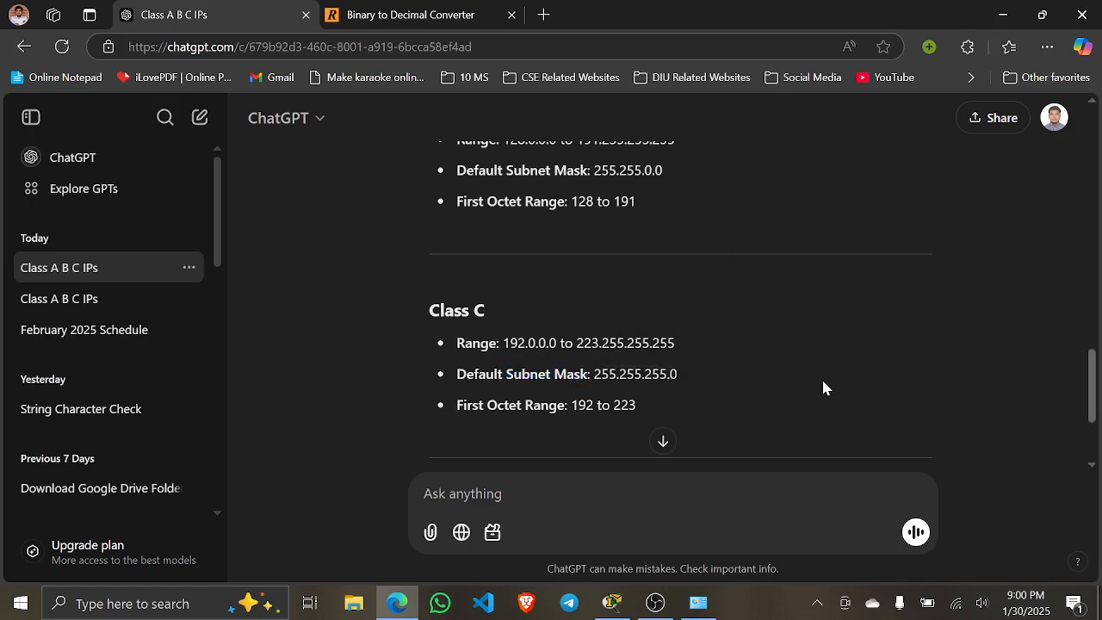
- Glance at the Packet Tracer network, return to the ChatGPT answer and highlight the Class B Example 3 address, 190.200.1.1
left_click(612, 603)
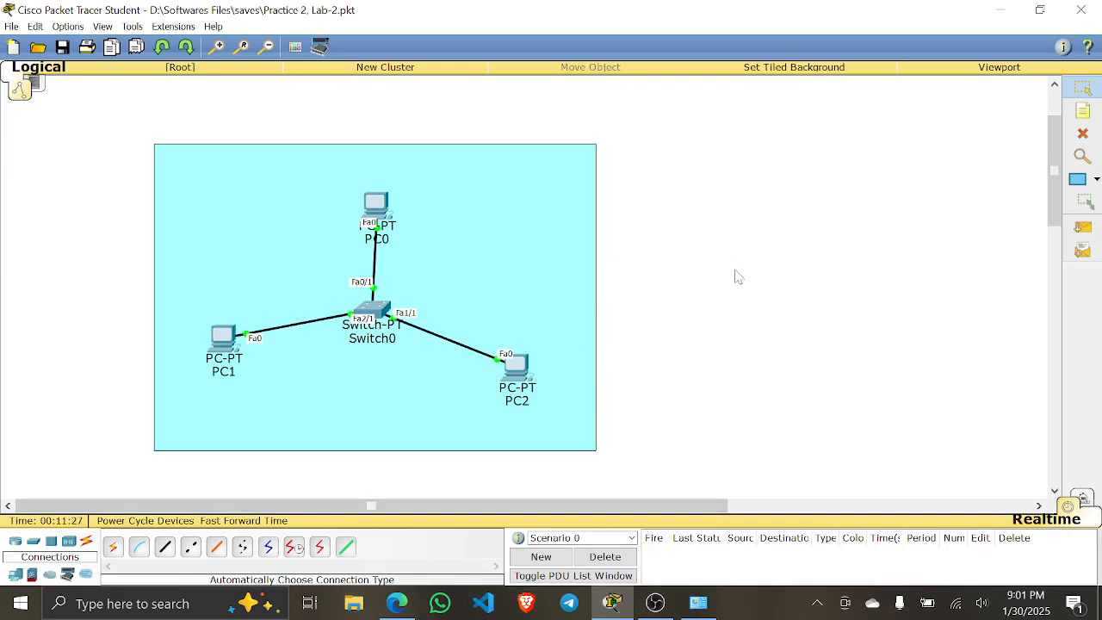
left_click(408, 613)
scroll(600, 393, "up", 3)
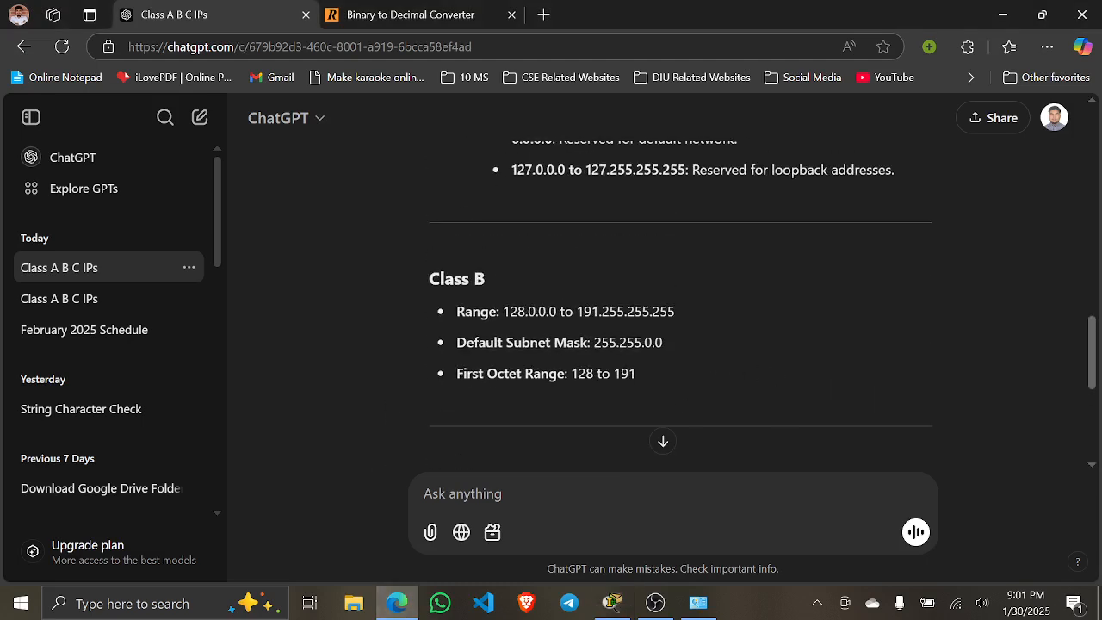
scroll(575, 357, "up", 10)
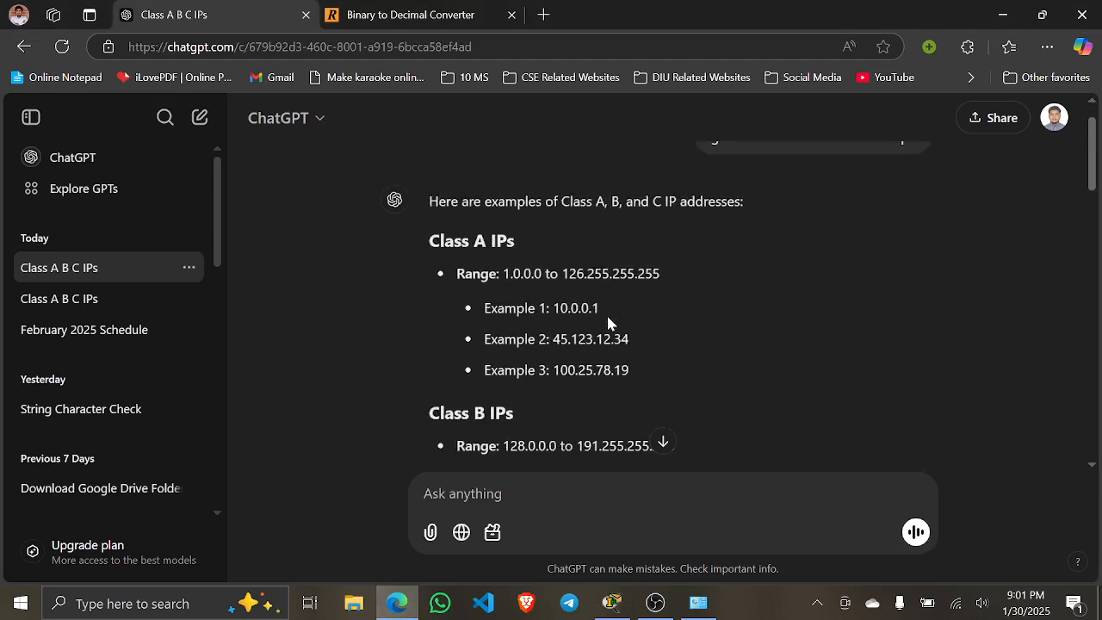
scroll(542, 318, "down", 2)
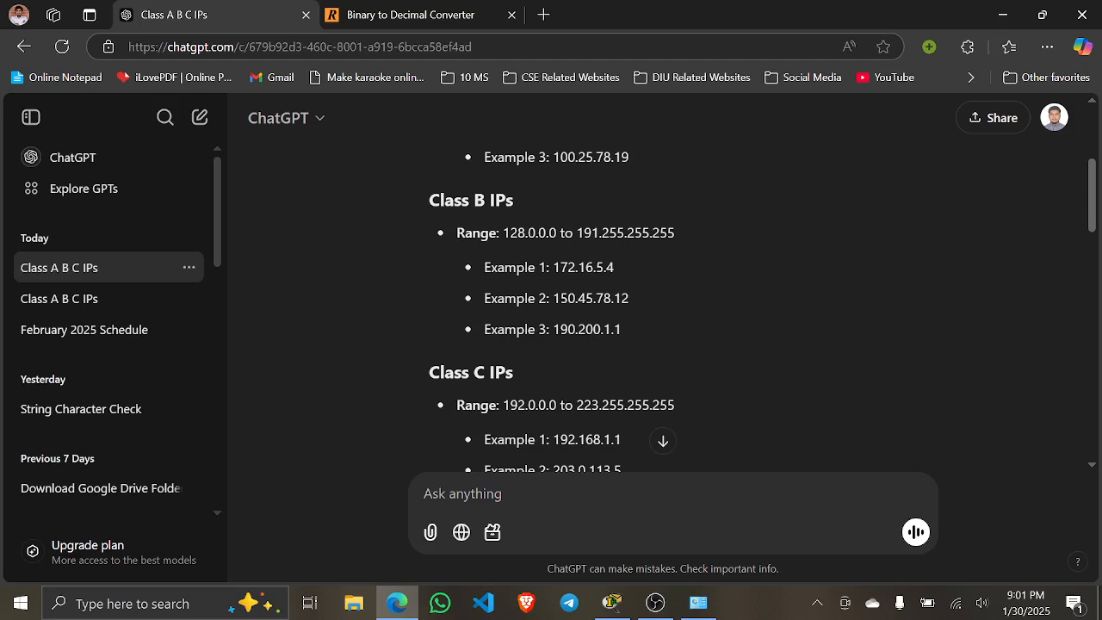
left_click_drag(552, 329, 644, 323)
left_click(556, 333)
left_click_drag(555, 331, 625, 336)
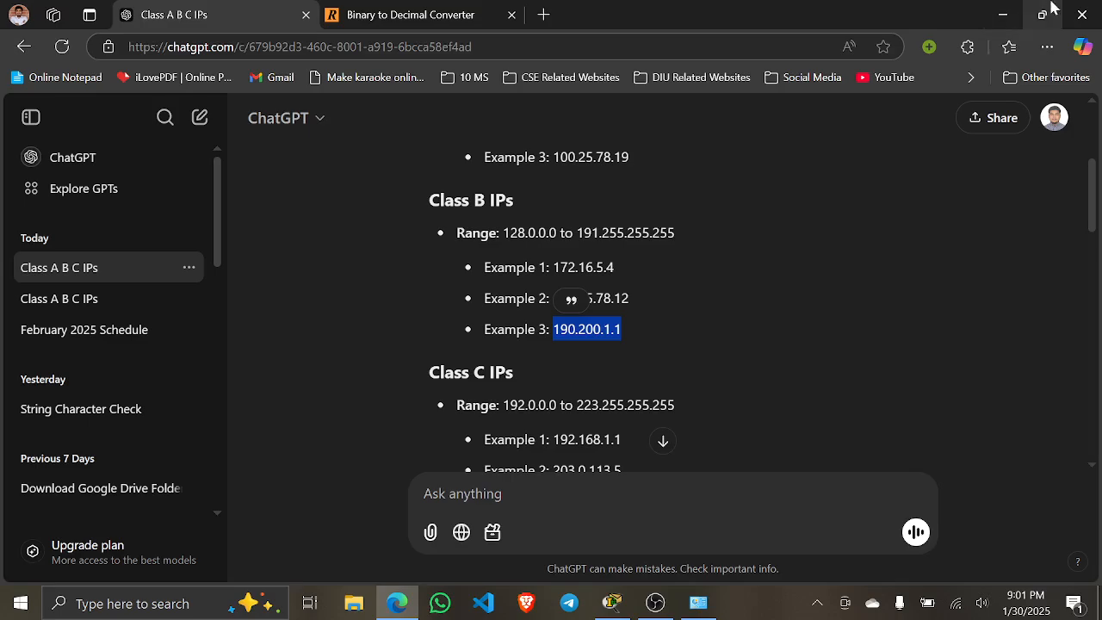
- In Packet Tracer, place a note reading "IP:" inside the cyan rectangle, beside the PC0 to Switch0 link
left_click(1001, 15)
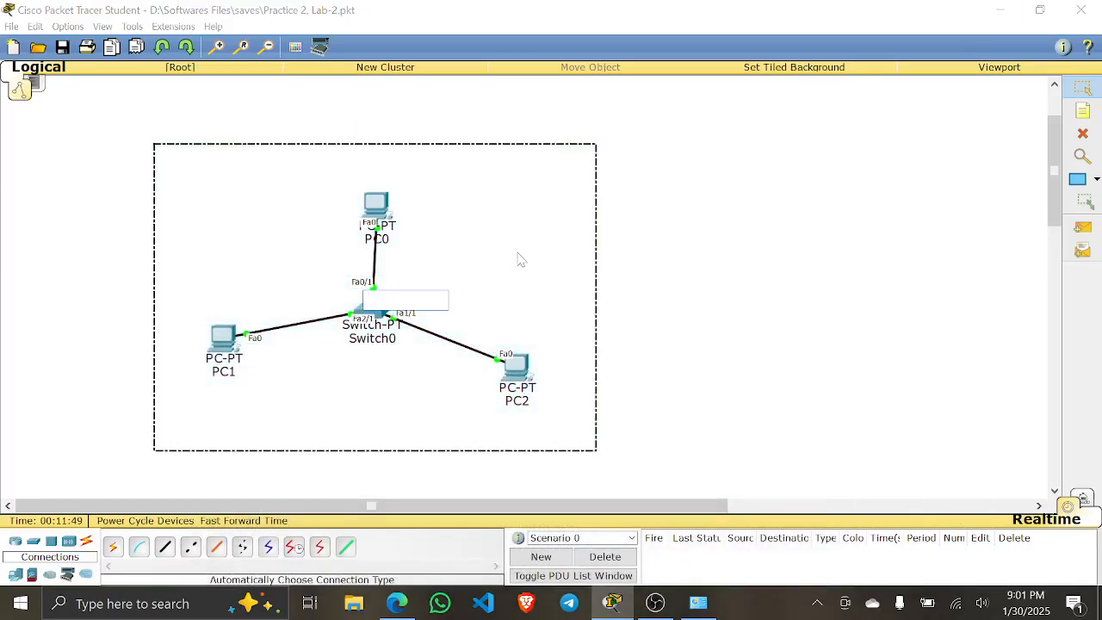
left_click(1083, 110)
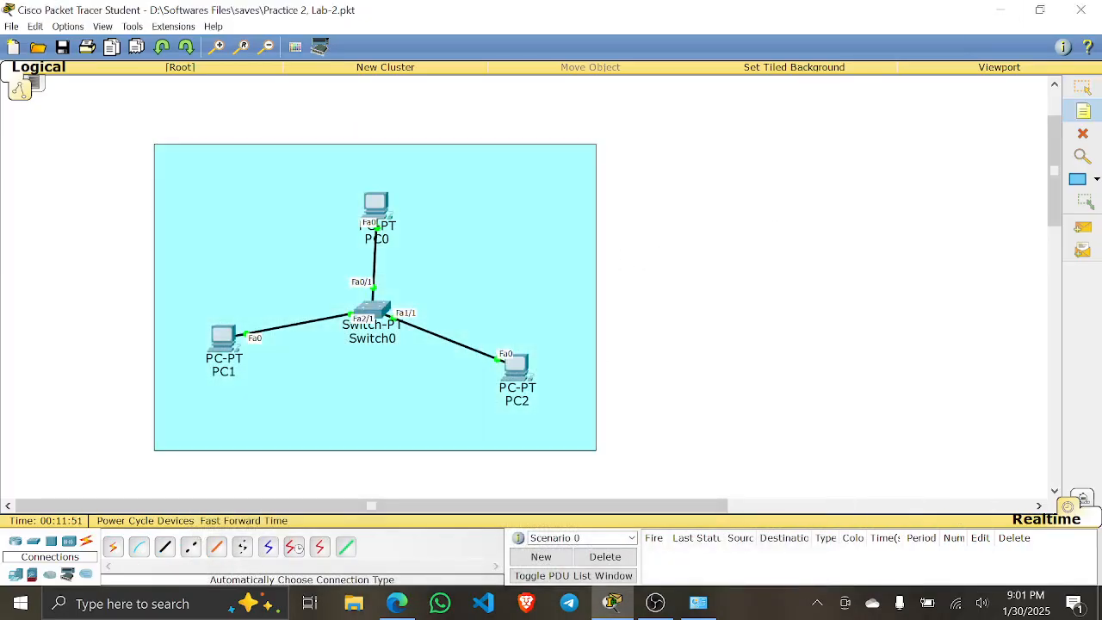
left_click(572, 298)
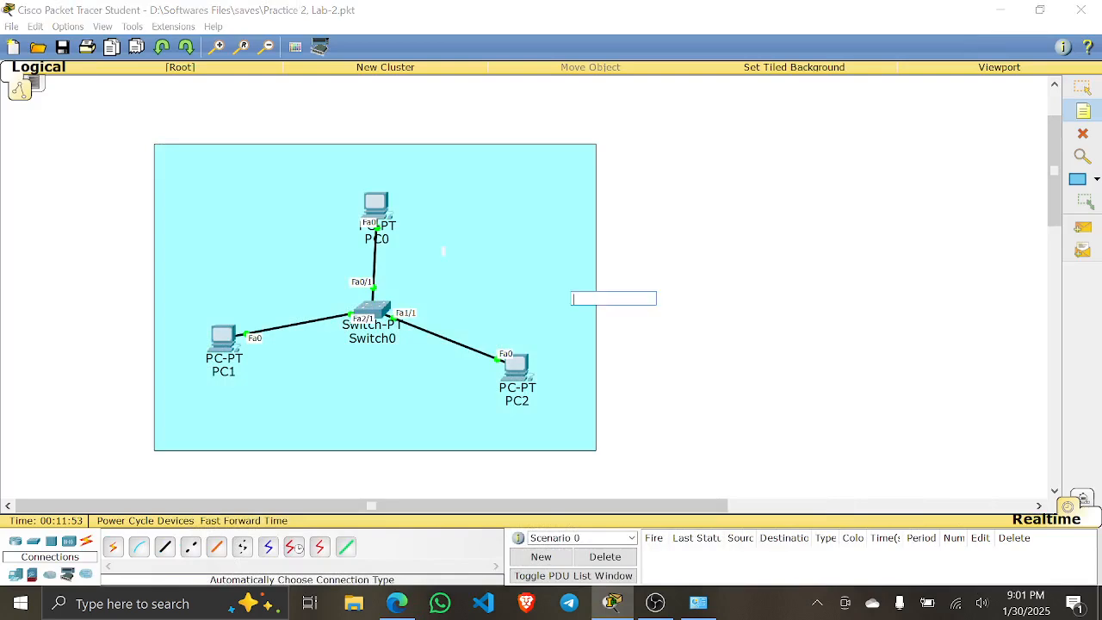
left_click(442, 250)
type("IP:")
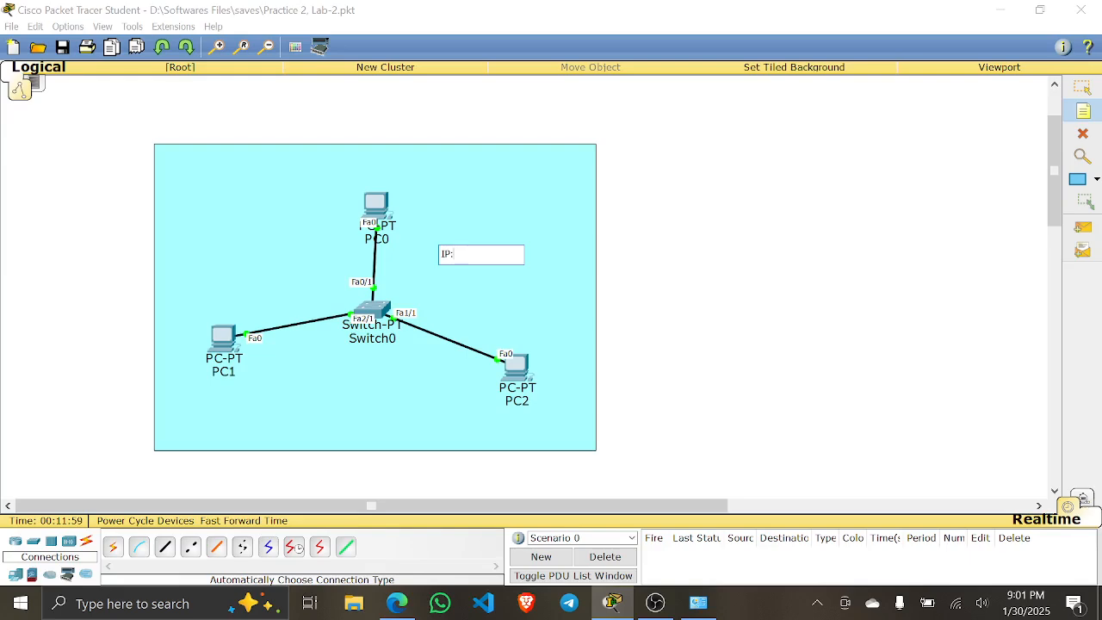
- Recheck the Class B example address in ChatGPT and complete the Packet Tracer note as "IP: 190.200.0.0"
left_click(397, 603)
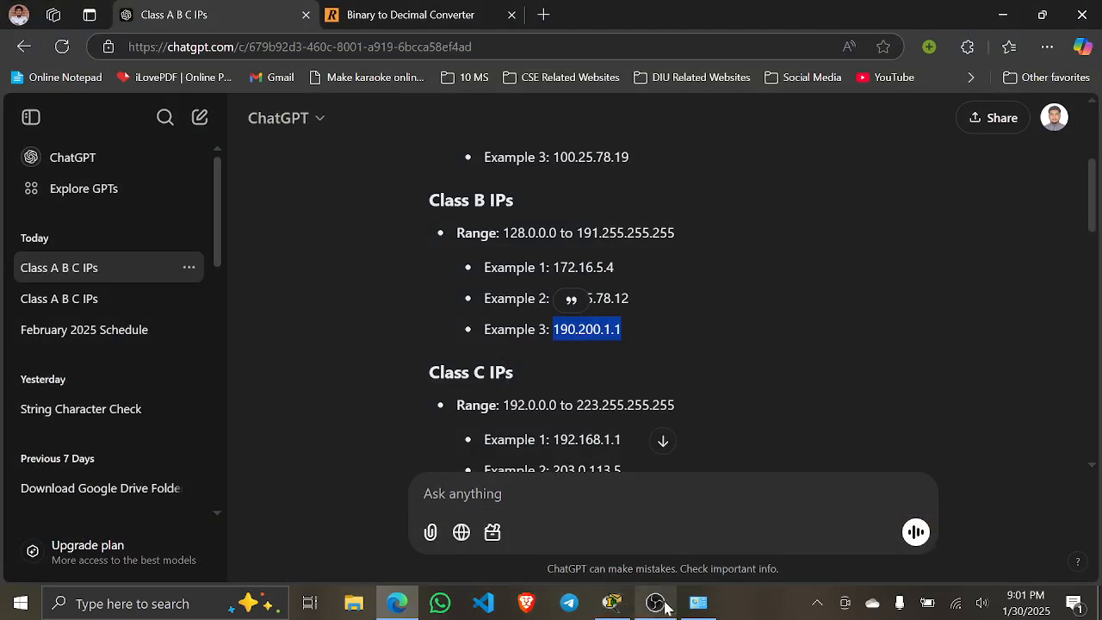
left_click(612, 602)
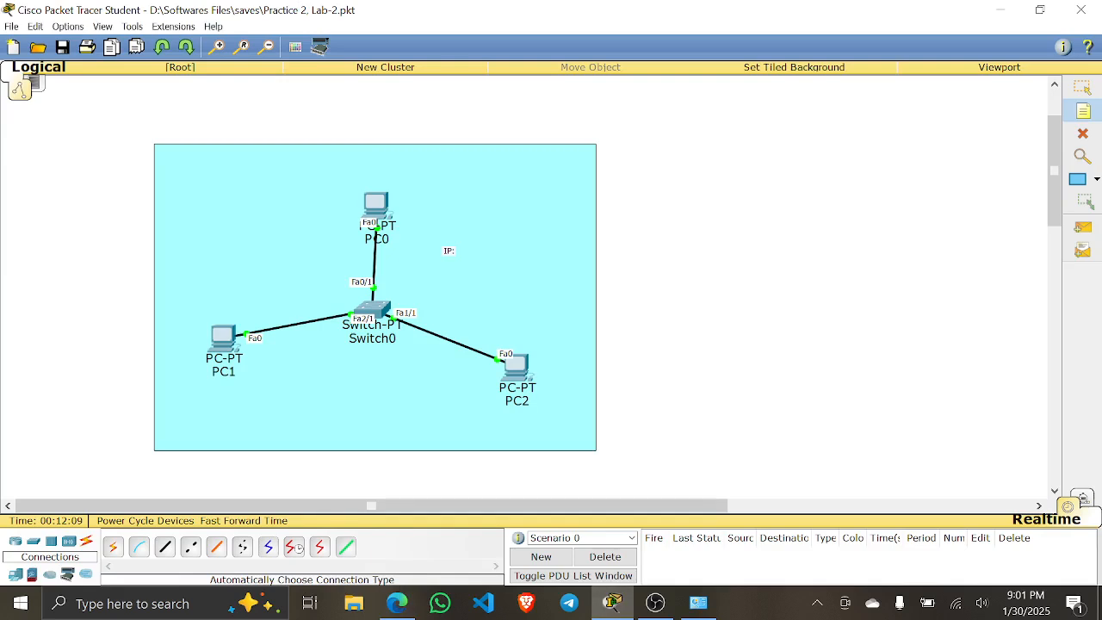
left_click(454, 254)
left_click(952, 260)
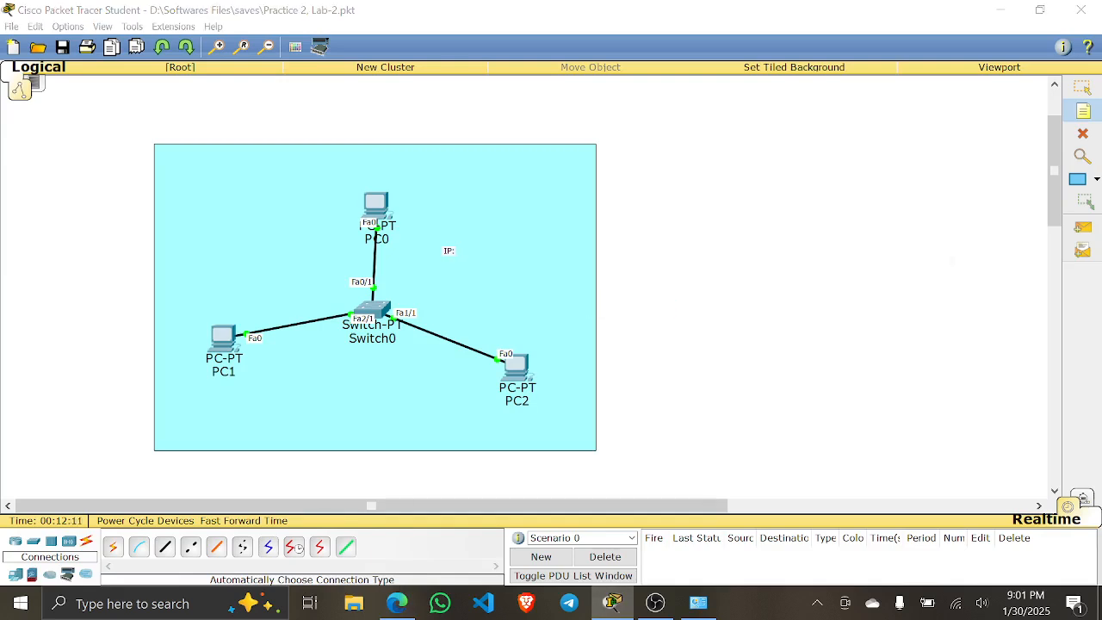
left_click(448, 249)
key("Escape")
left_click(461, 256)
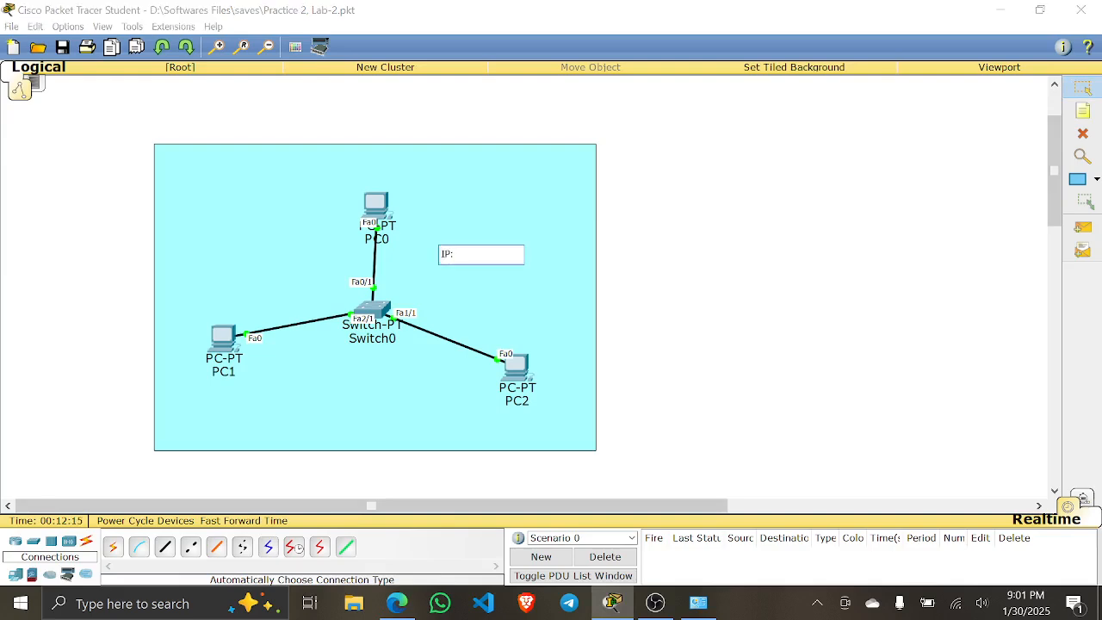
type("190.200.0.0")
left_click(714, 265)
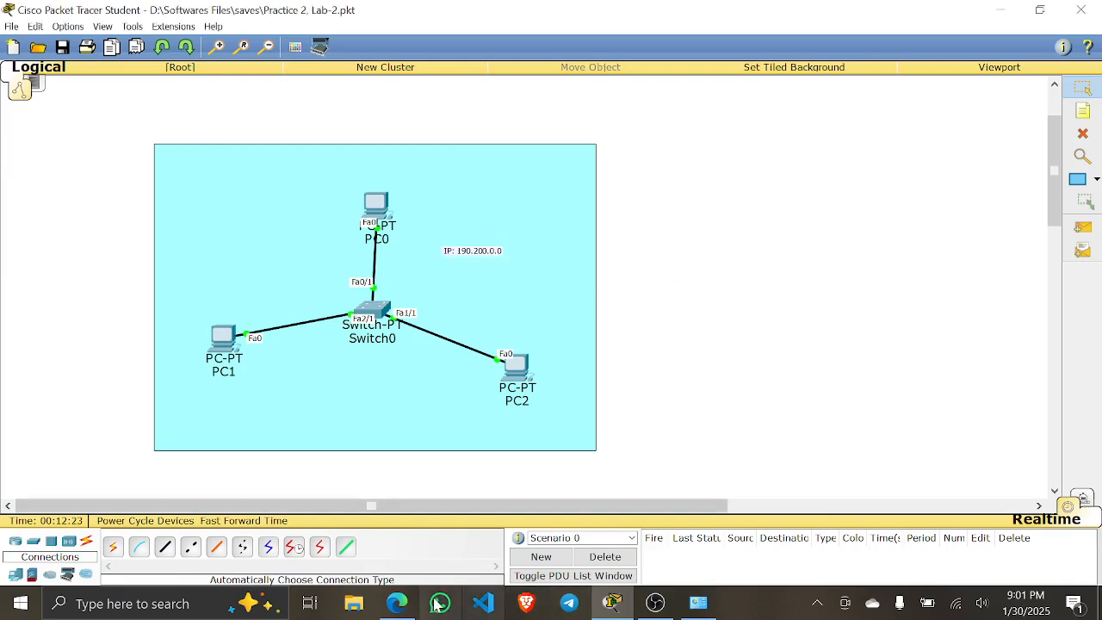
- Review the Class B Example 3 address in ChatGPT again, highlighting its leading octets
left_click(397, 602)
left_click(555, 331)
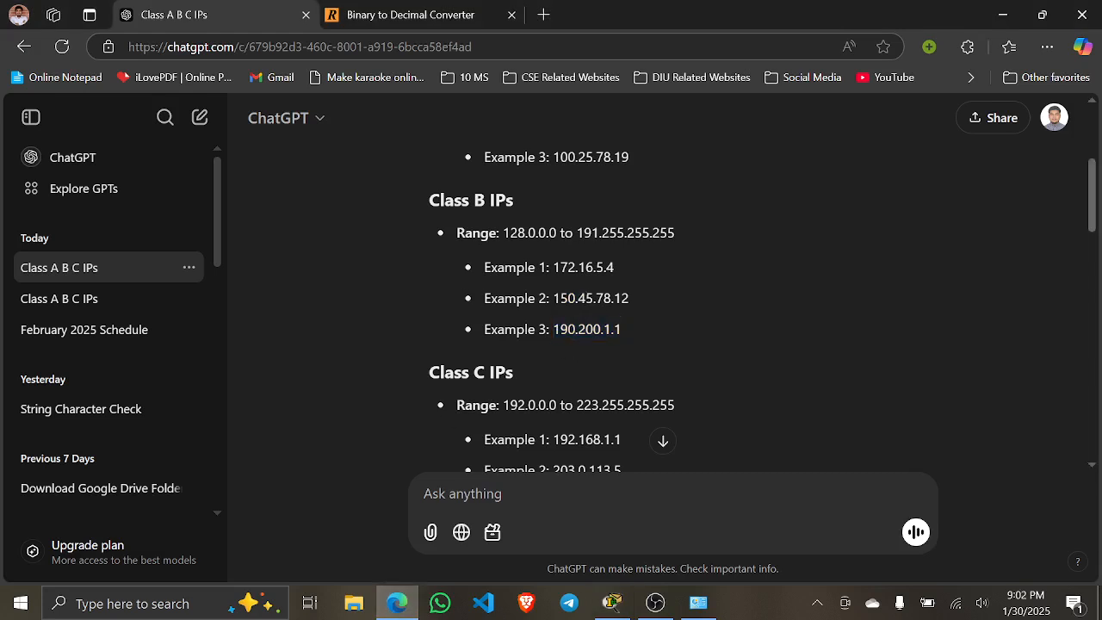
left_click_drag(554, 330, 605, 331)
left_click(603, 354)
- Back in Packet Tracer, change the note's text to "Network IP: 190.200.0.0"
left_click(1003, 13)
double_click(458, 252)
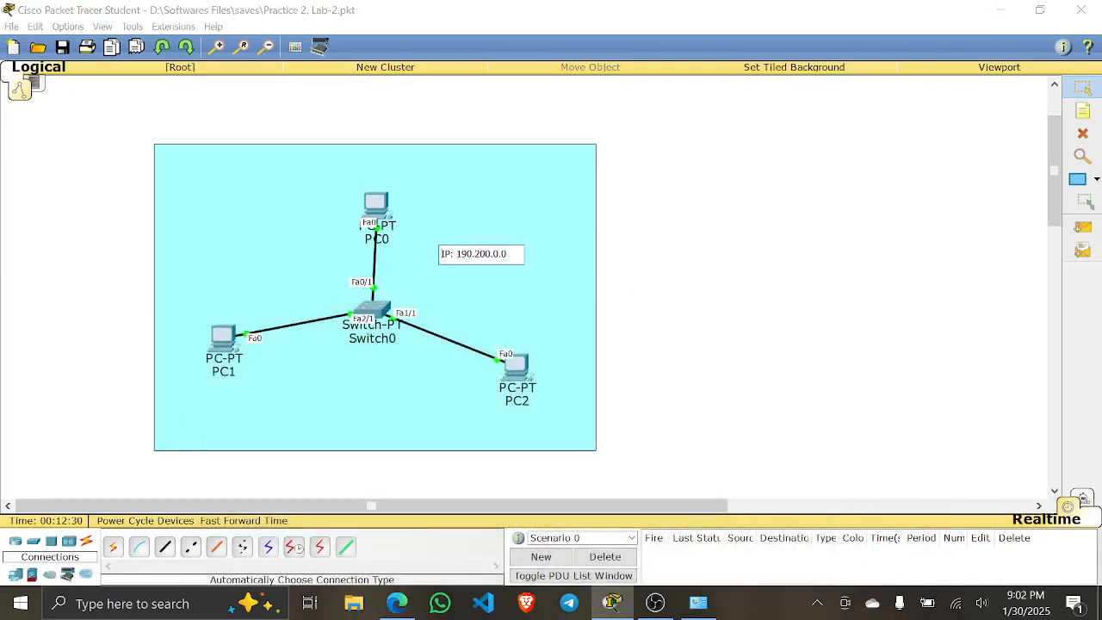
type("Network IP:")
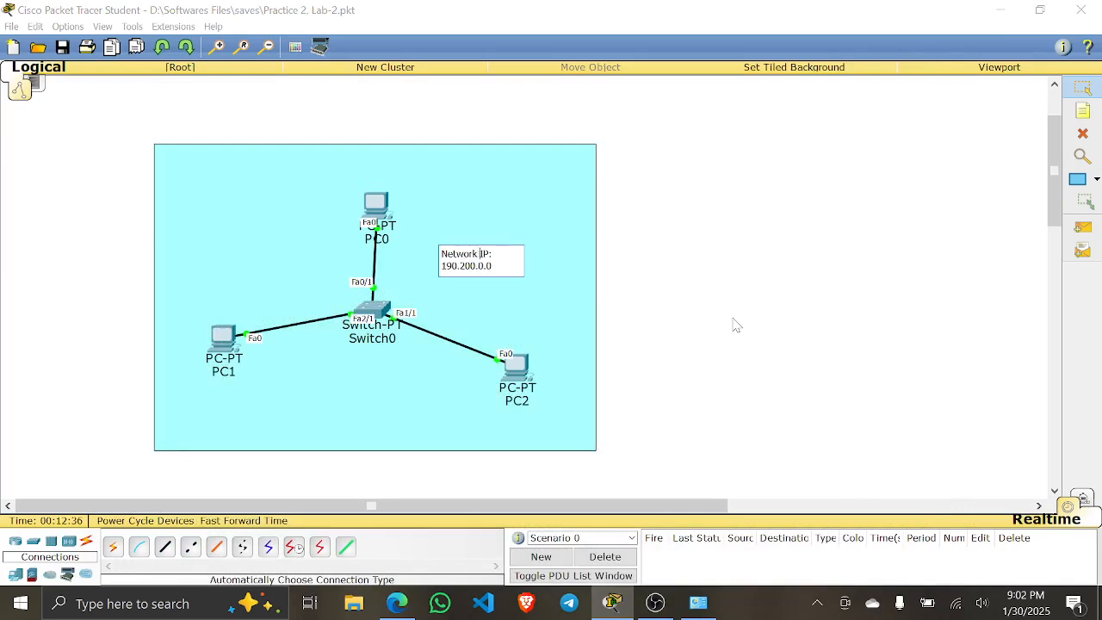
left_click(622, 231)
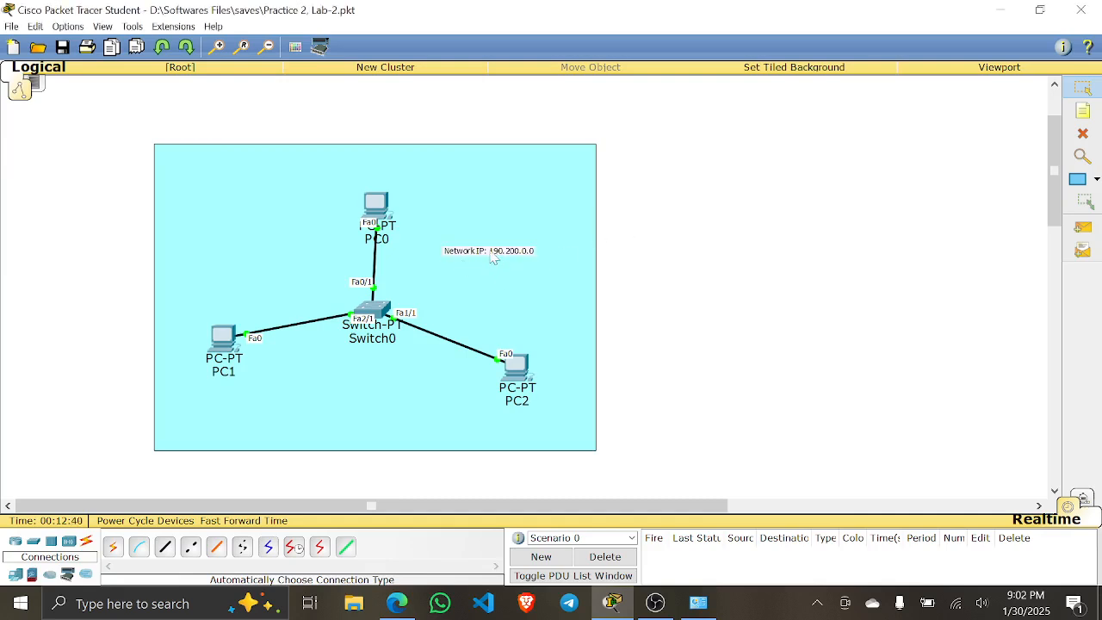
- Shift the Network IP note slightly upward within the cyan rectangle and deselect it
mouse_move(495, 256)
left_mouse_down()
mouse_move(505, 256)
mouse_move(480, 265)
mouse_move(489, 255)
left_mouse_up()
left_click(635, 267)
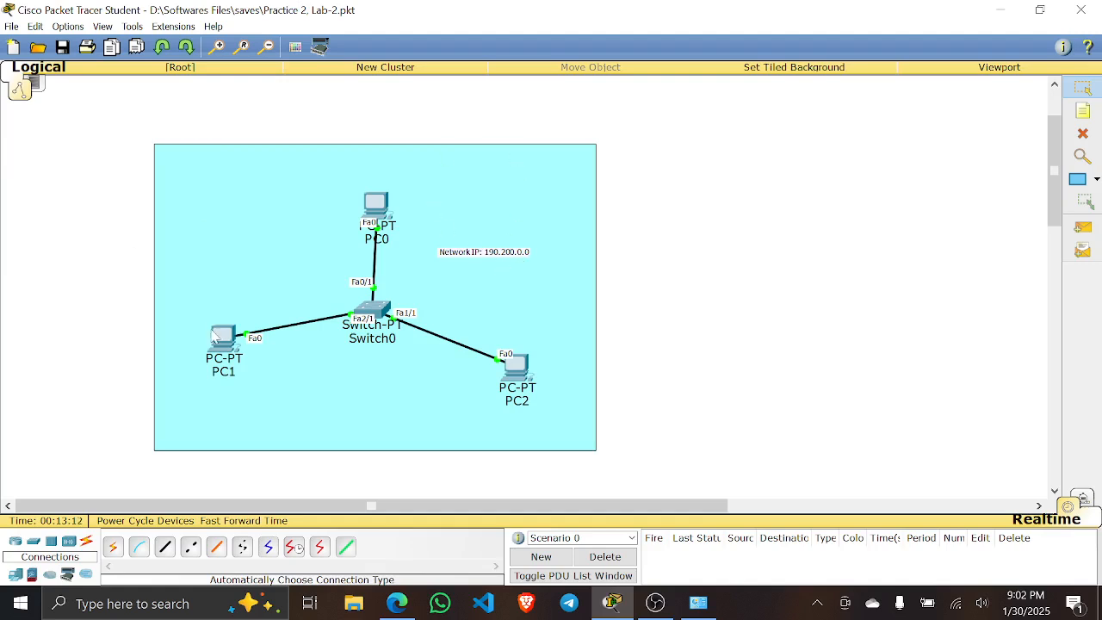
left_click_drag(468, 250, 470, 245)
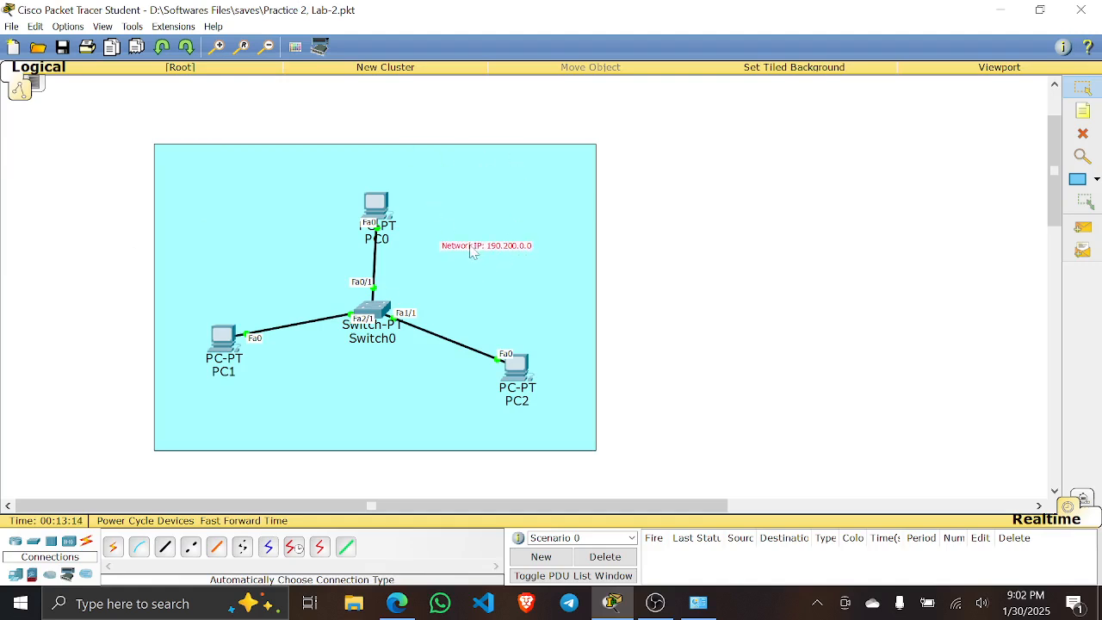
left_click(528, 265)
left_click(647, 270)
- Open the Windows Calculator and place its window beside the network diagram
left_click(194, 607)
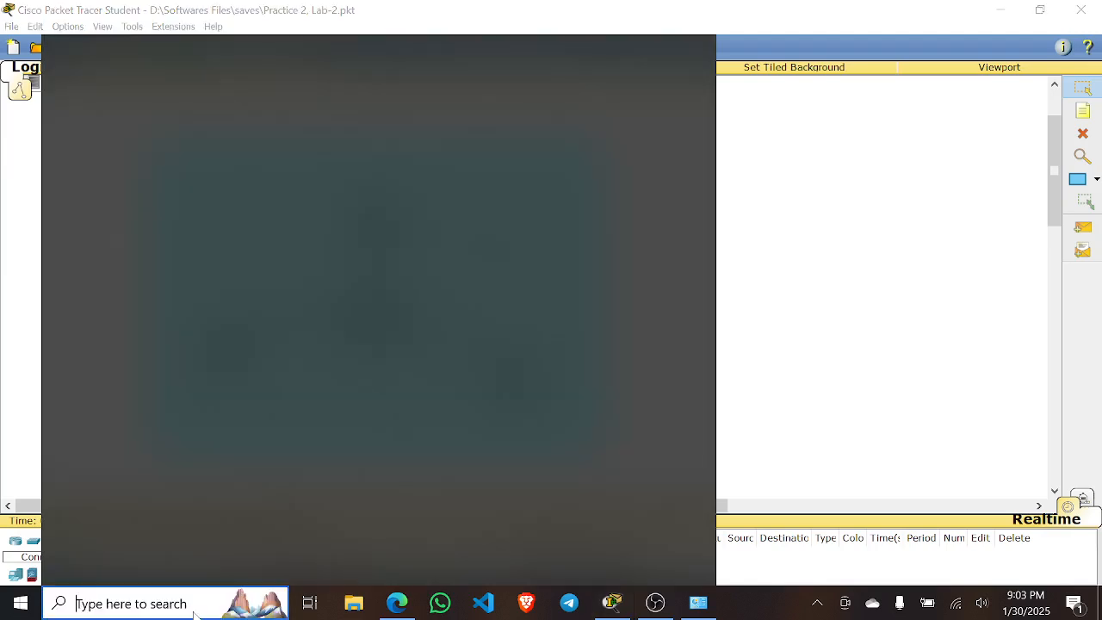
type("ca")
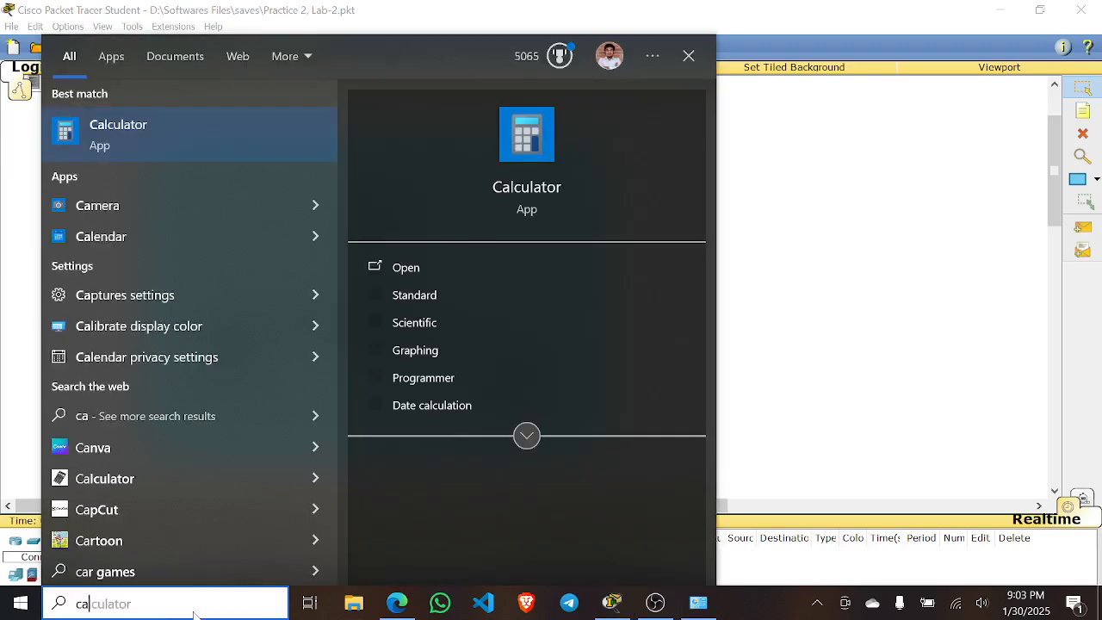
left_click(576, 178)
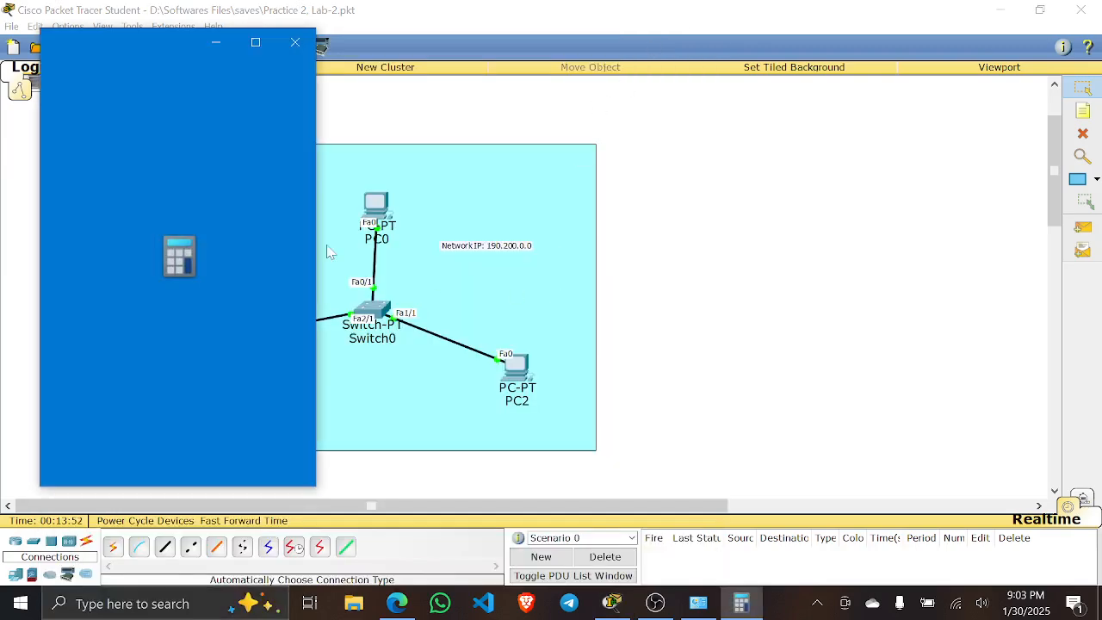
left_click_drag(165, 39, 766, 92)
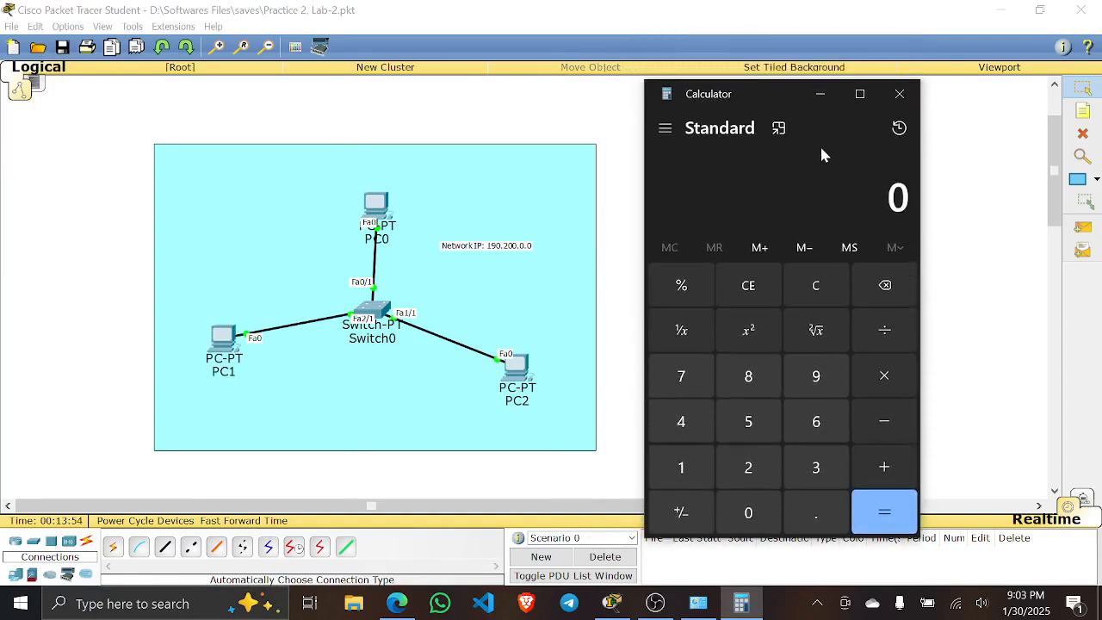
- Compute 2 ^ 16 in the calculator's Scientific mode, highlight the result, and close the calculator
left_click(749, 474)
left_click(665, 128)
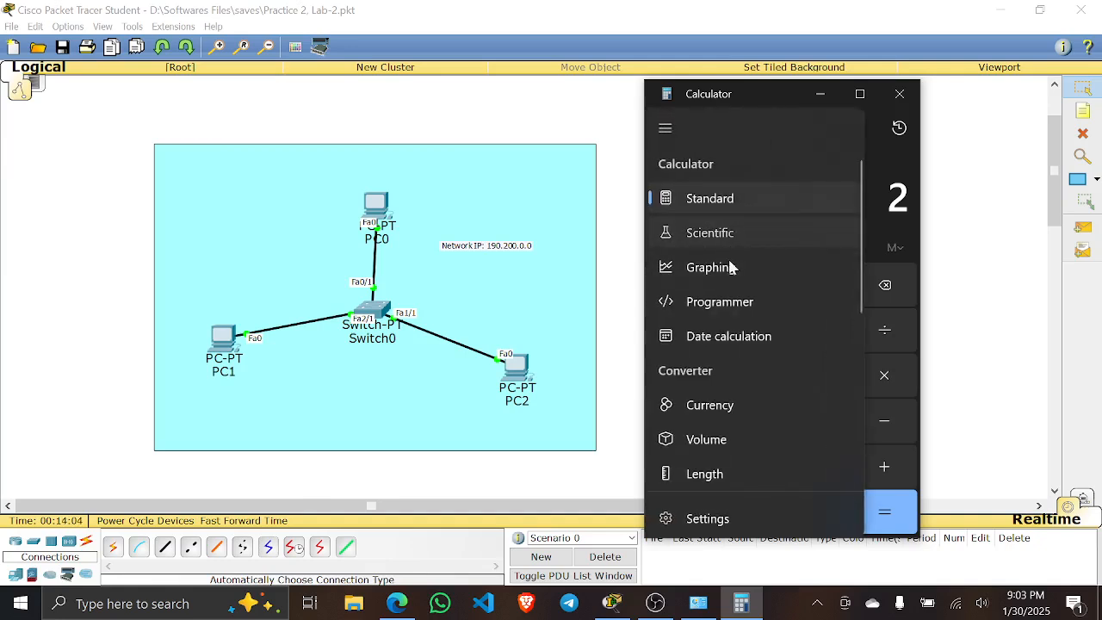
left_click(719, 234)
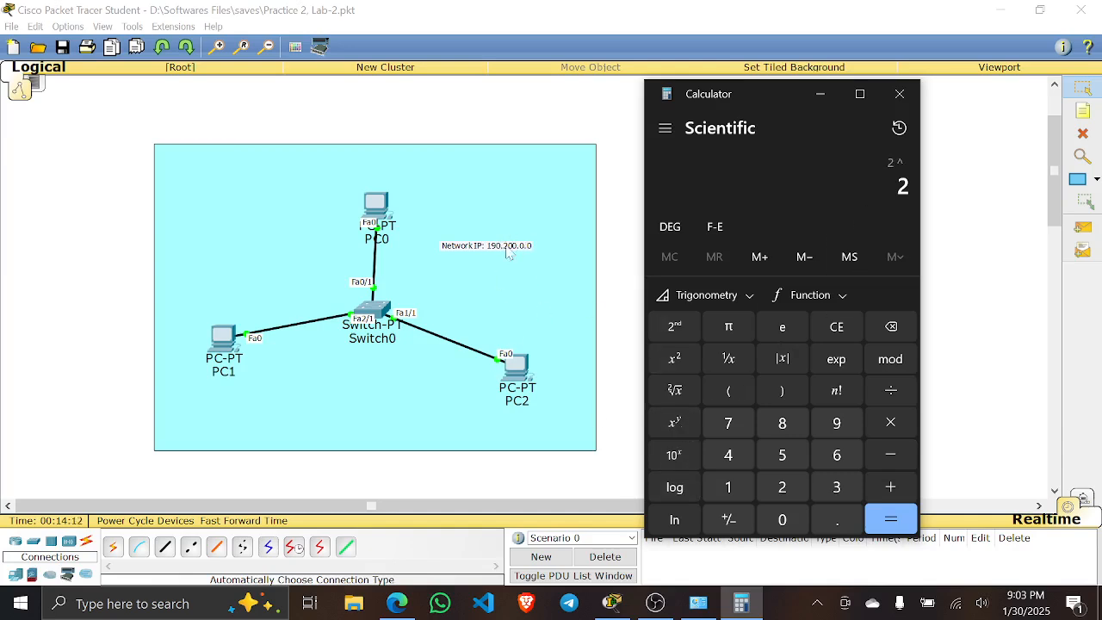
left_click(730, 486)
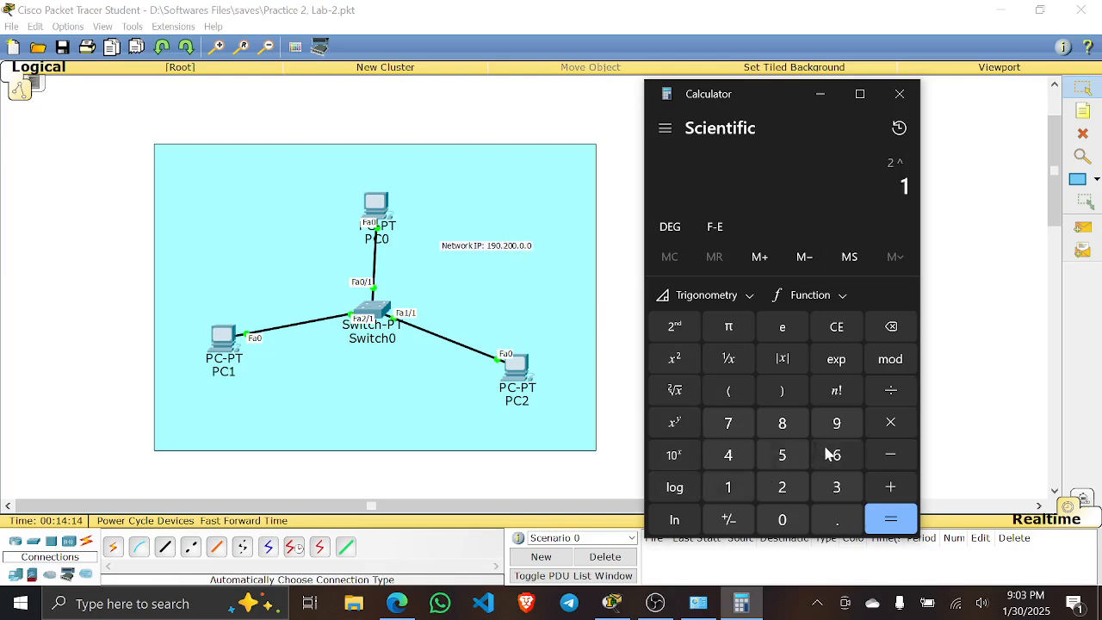
left_click(828, 455)
left_click(899, 522)
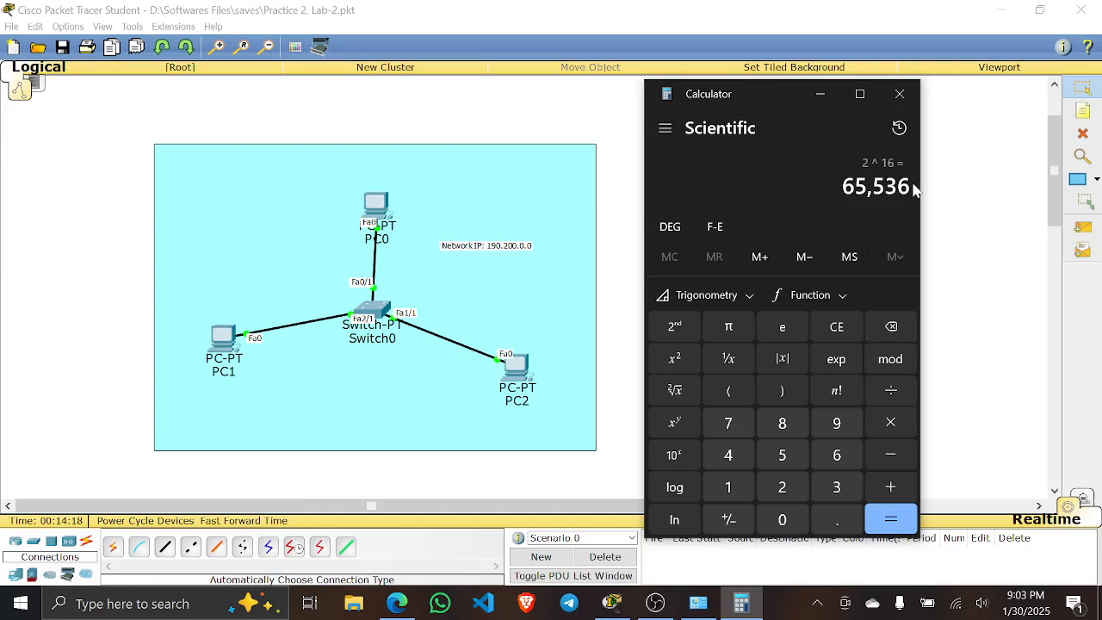
left_click_drag(914, 186, 840, 186)
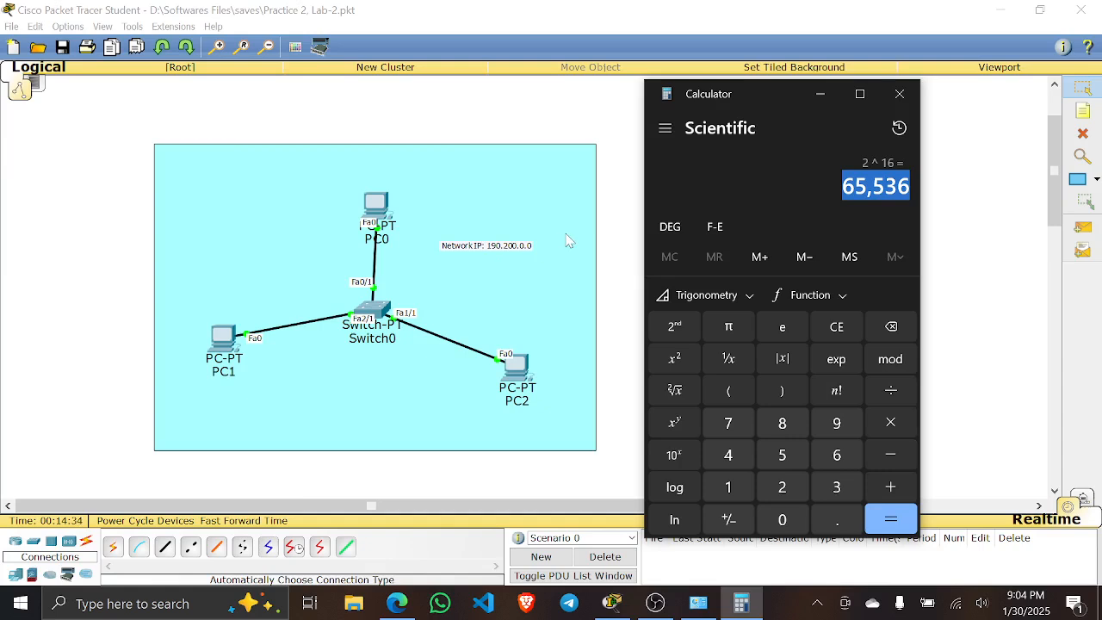
left_click(899, 93)
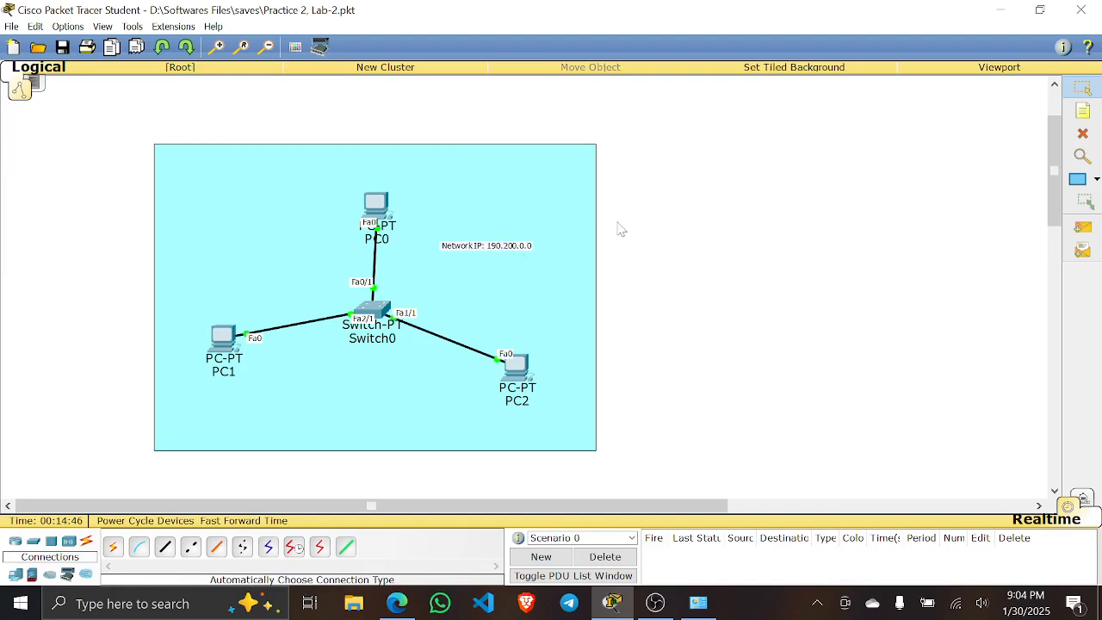
- Add a note reading "First Host: 190.200.0.1" in the empty area beside the cyan rectangle
double_click(522, 252)
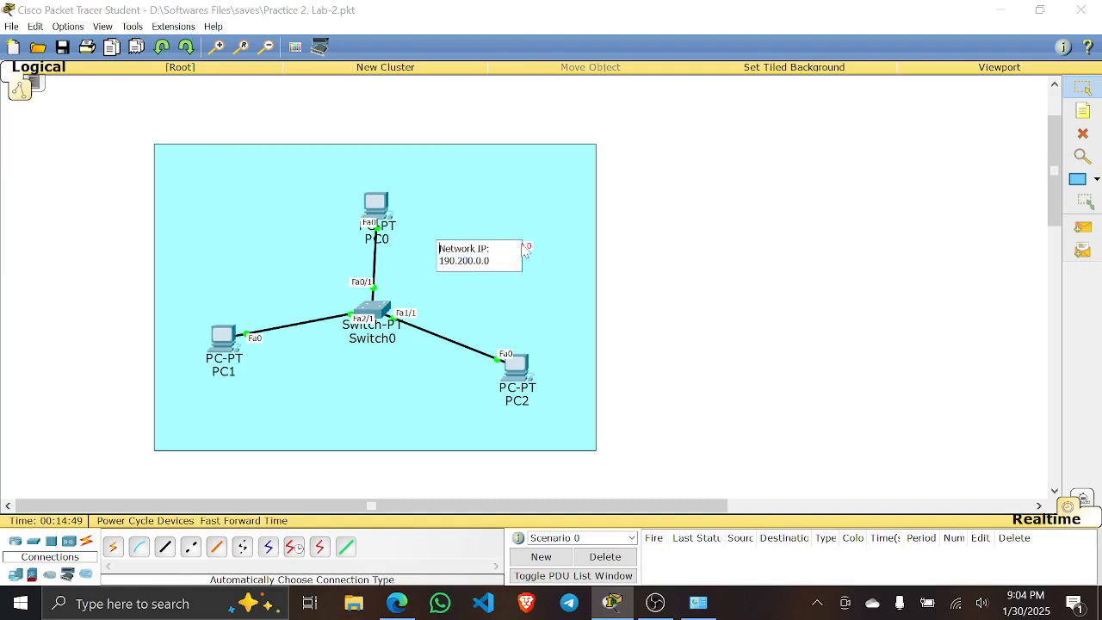
left_click(691, 285)
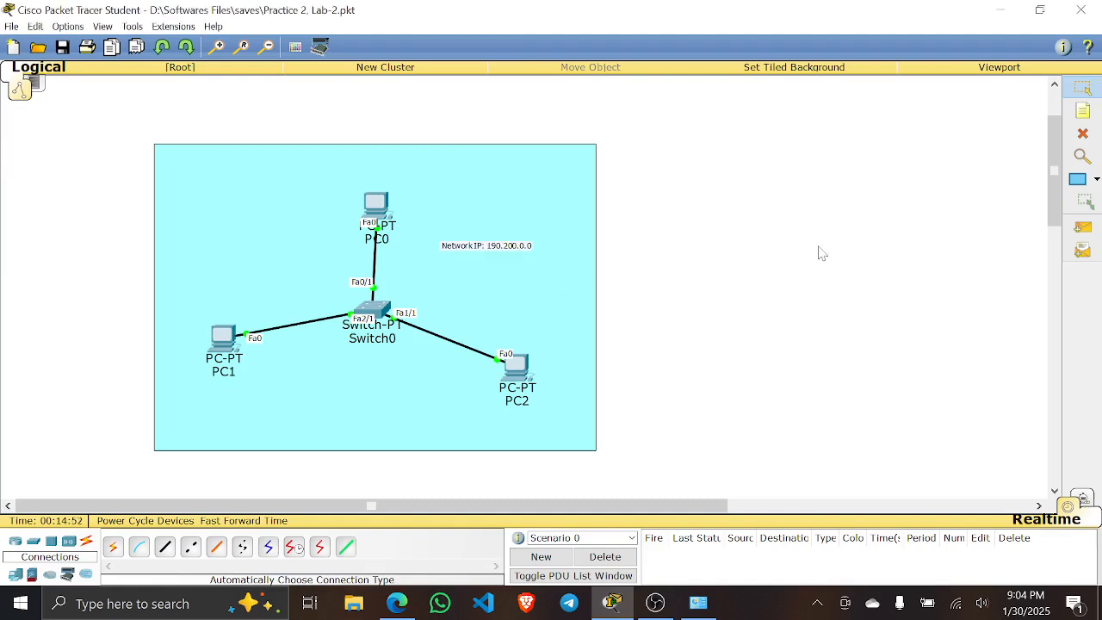
left_click(852, 265)
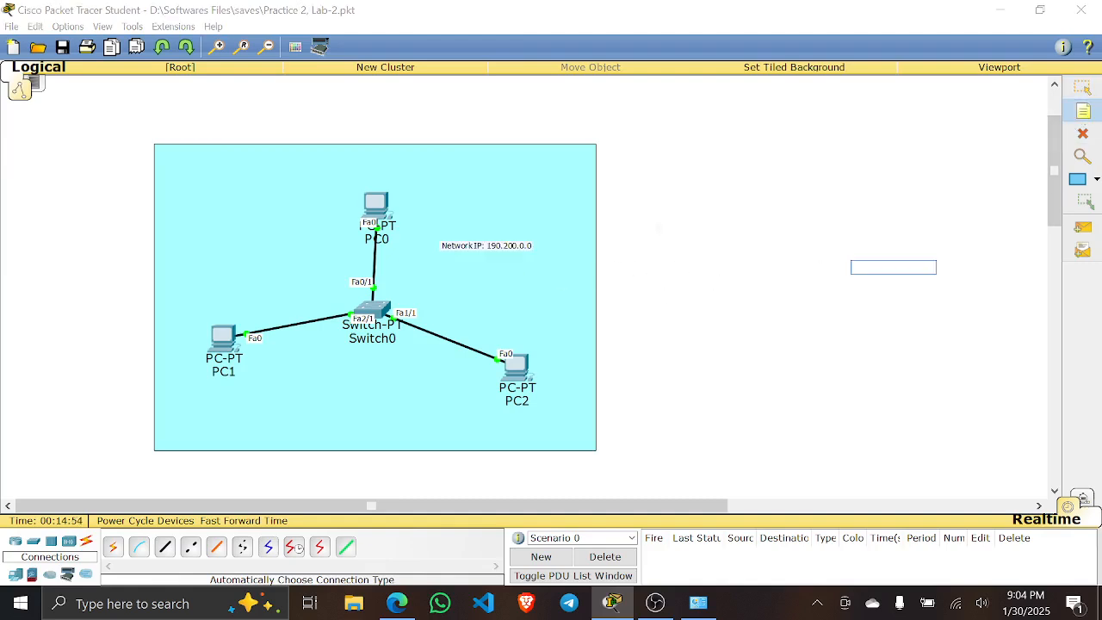
left_click(658, 226)
type("19")
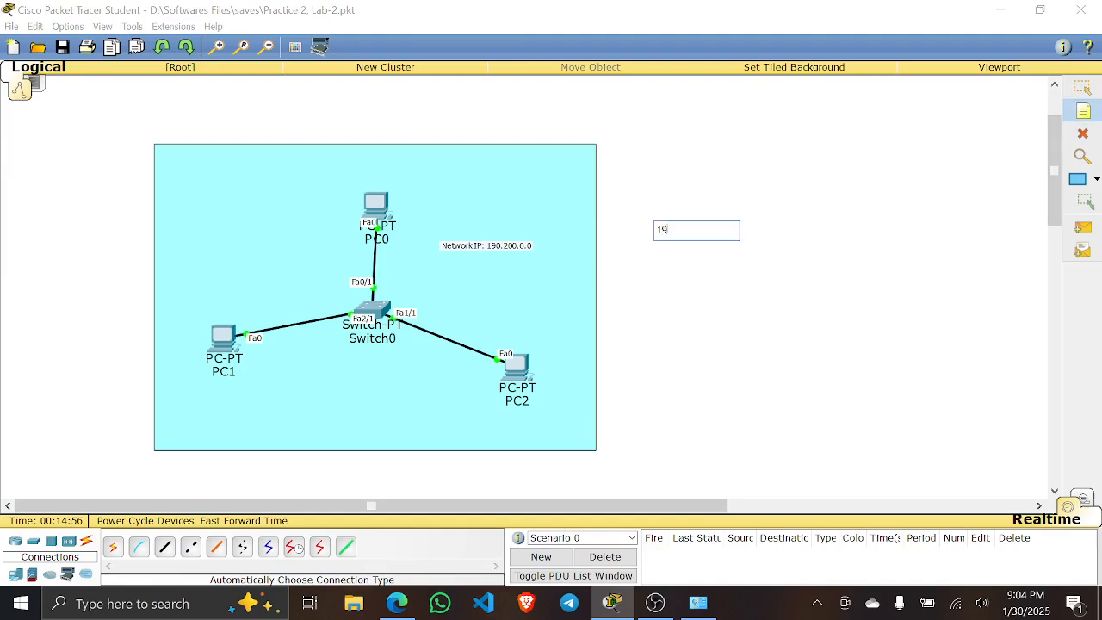
type("0.200.0.1")
key("Home")
type("First Host")
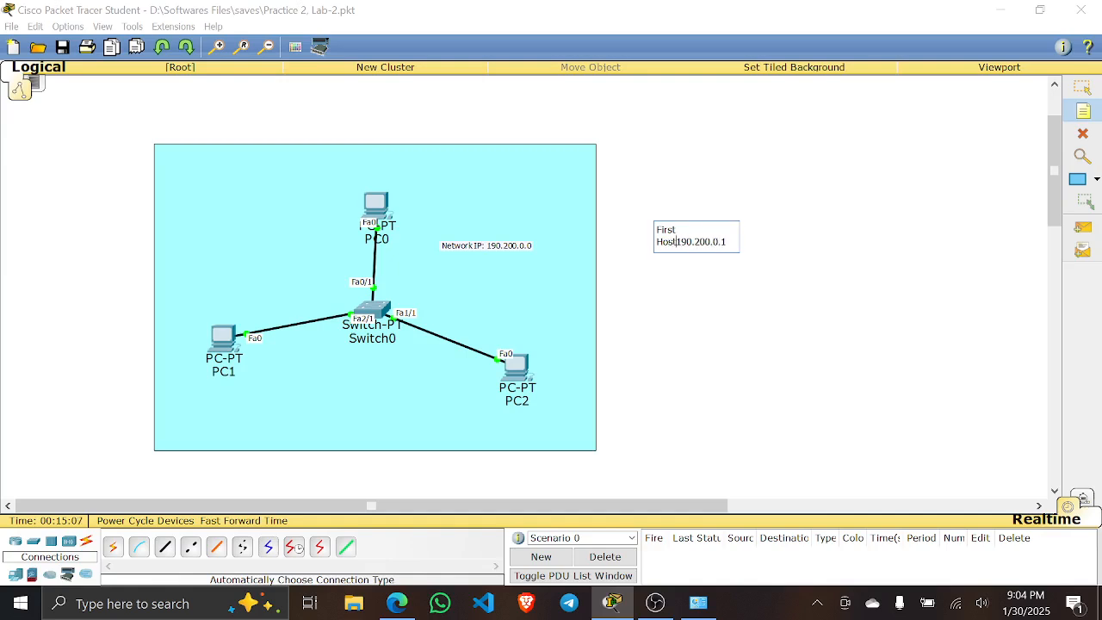
type(":")
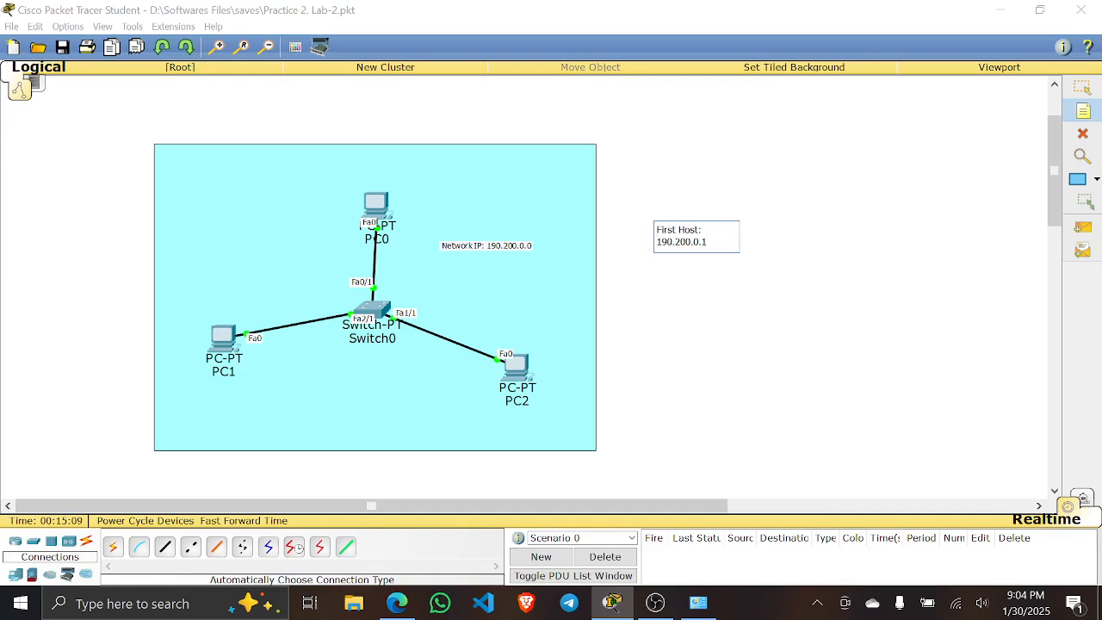
left_click(1082, 87)
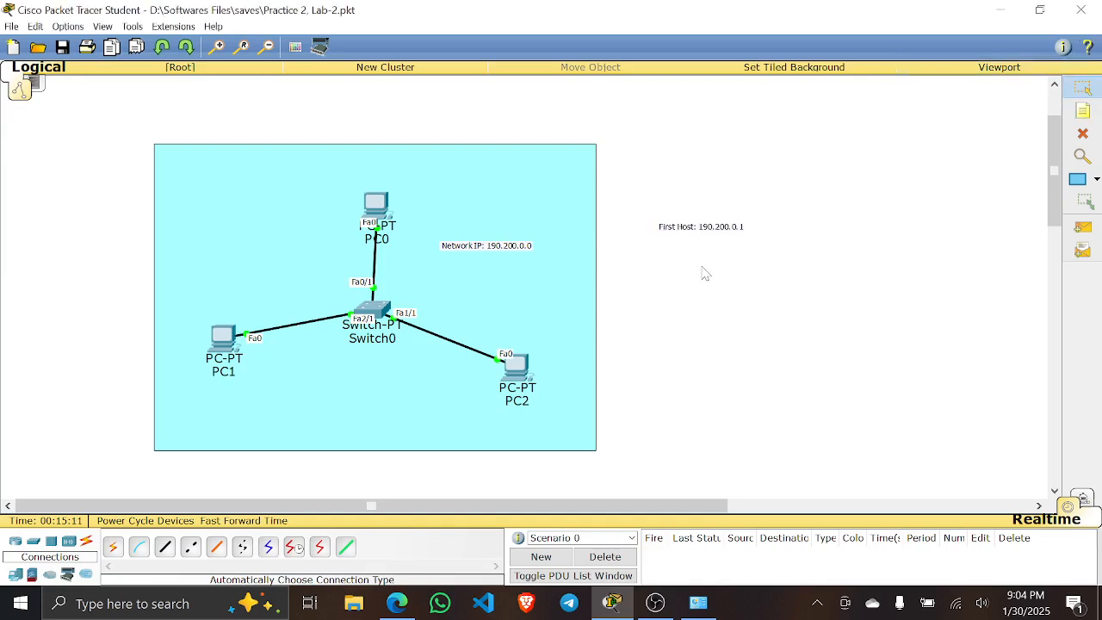
- Review the First Host note, highlighting its IP address
left_click(724, 239)
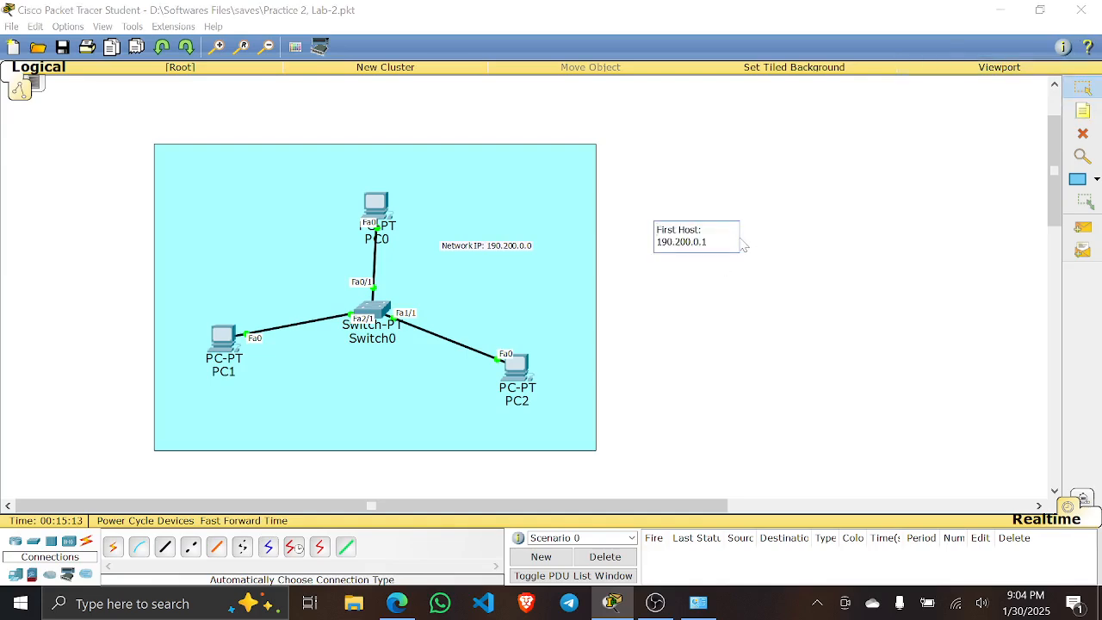
left_click(731, 334)
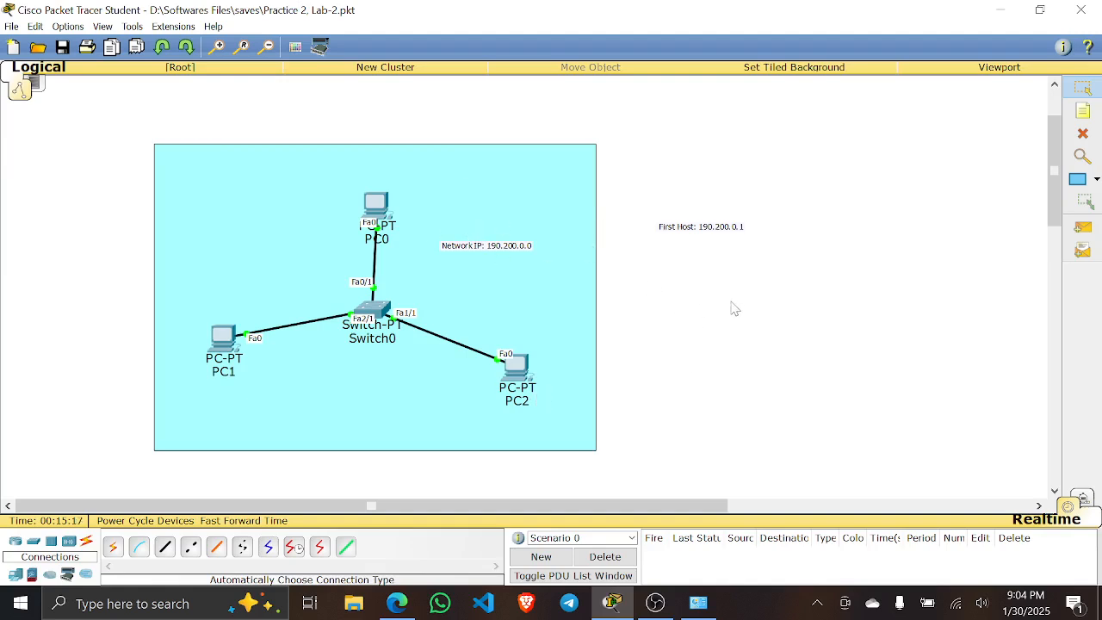
left_click(705, 229)
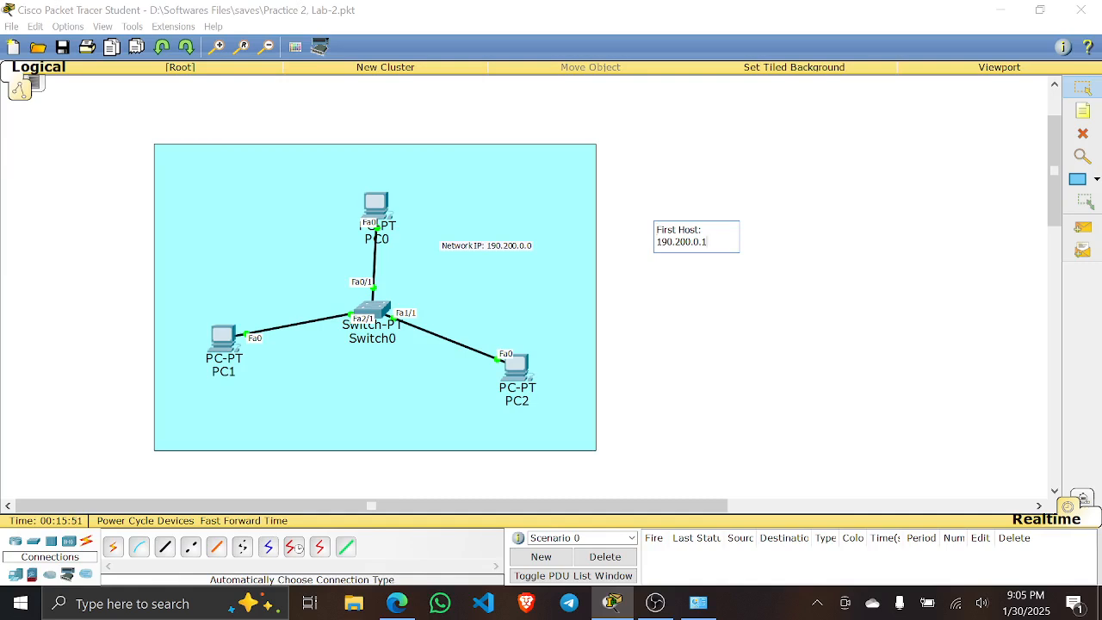
key("shift+Left")
key("shift+Left")
key("shift+Left")
key("shift+Left")
key("shift+Left")
key("shift+Left")
key("shift+Left")
key("shift+Left")
key("shift+Left")
key("shift+Left")
key("shift+Left")
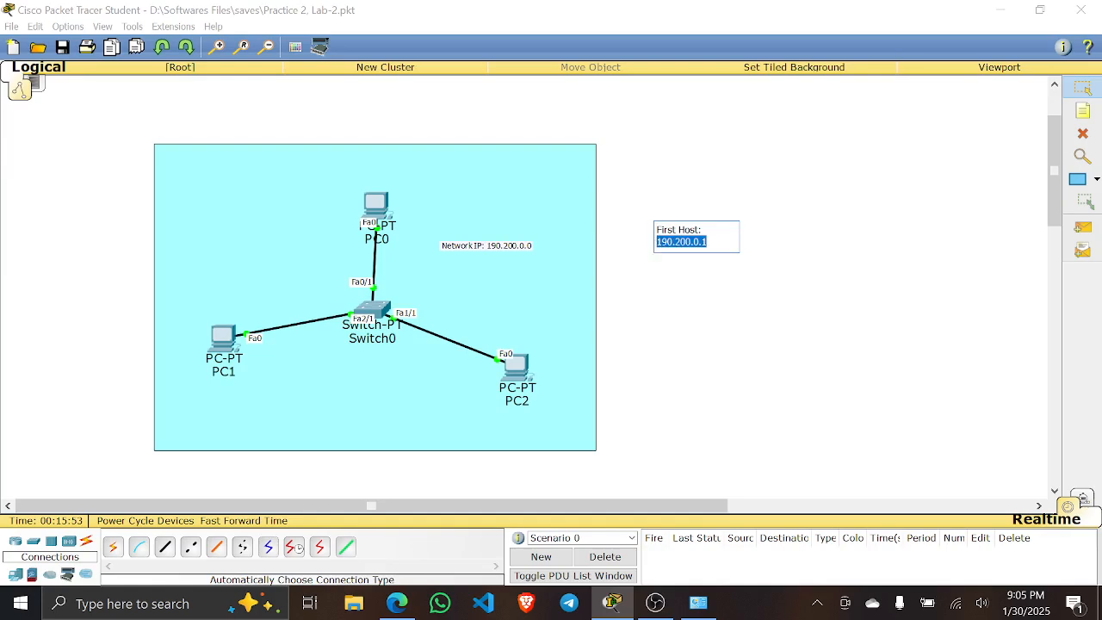
left_click(764, 235)
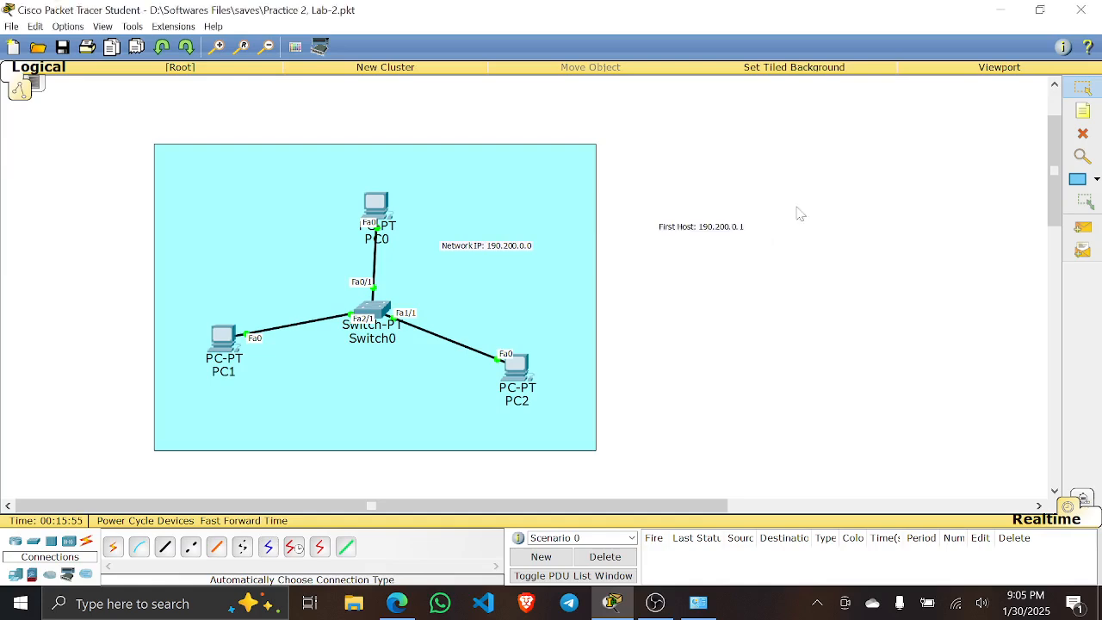
- Open PC0's physical view, look at the PT-HOST-NM-1CE module, and widen the window to read its description
left_click(387, 210)
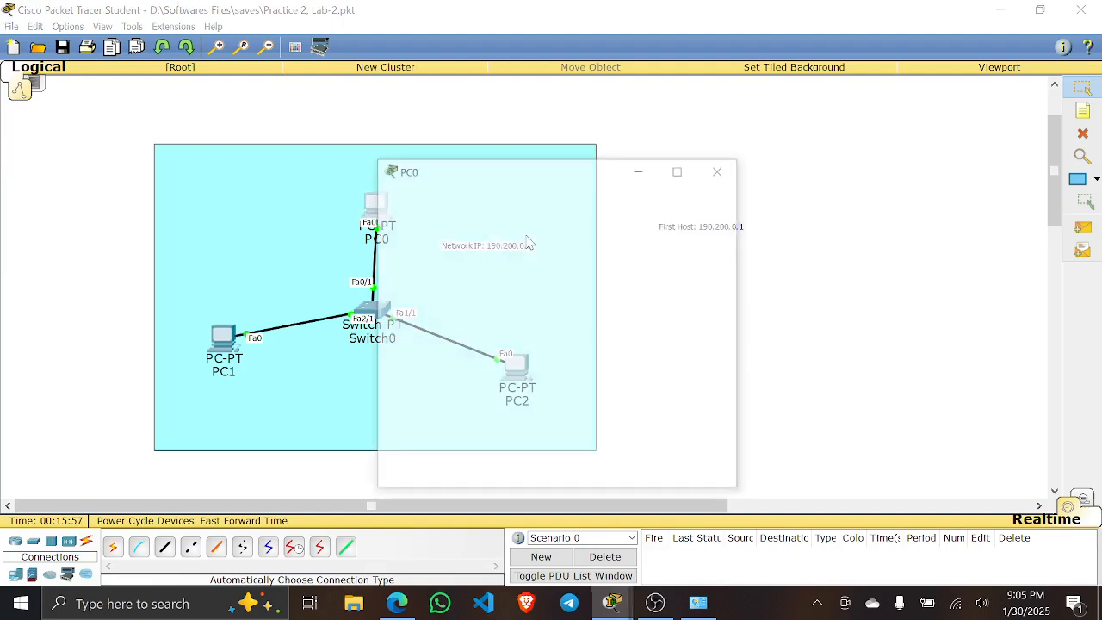
left_click(719, 169)
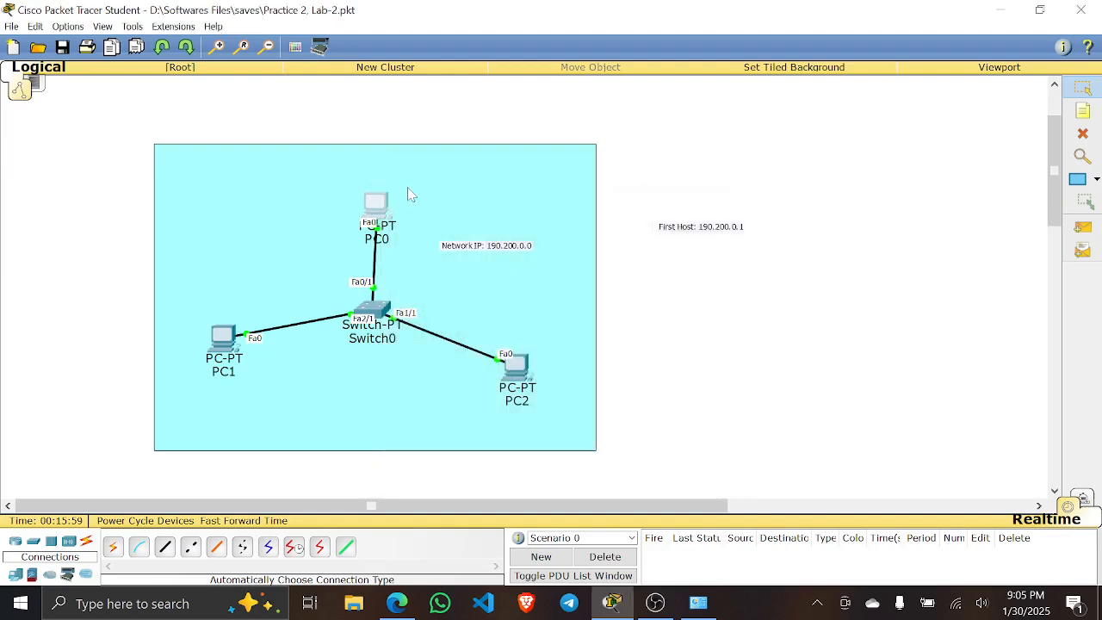
left_click(376, 208)
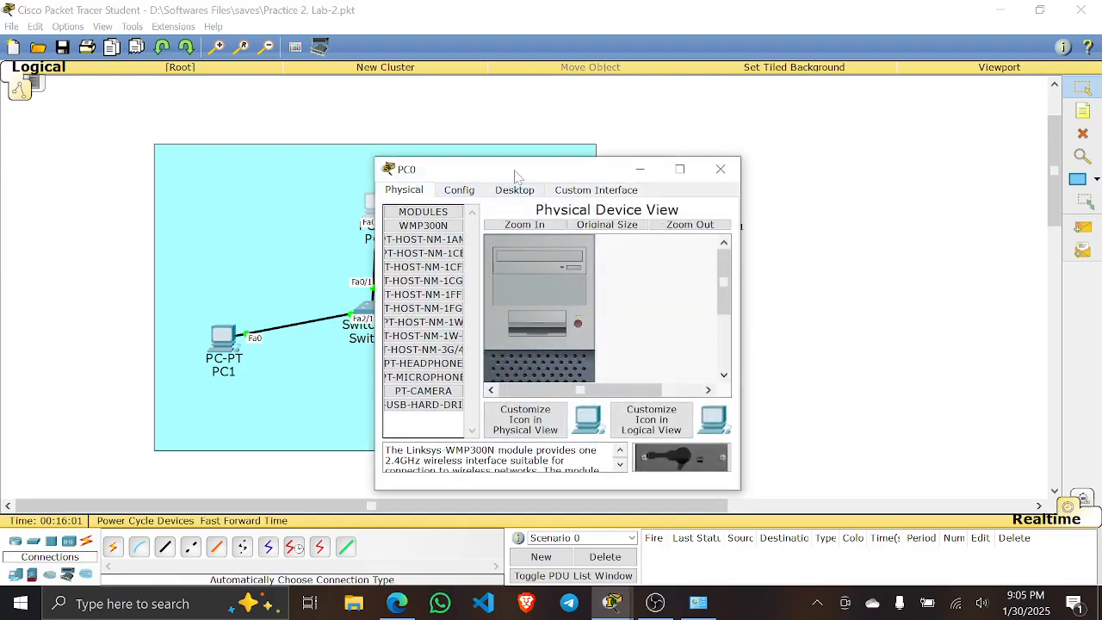
left_click_drag(521, 179, 641, 135)
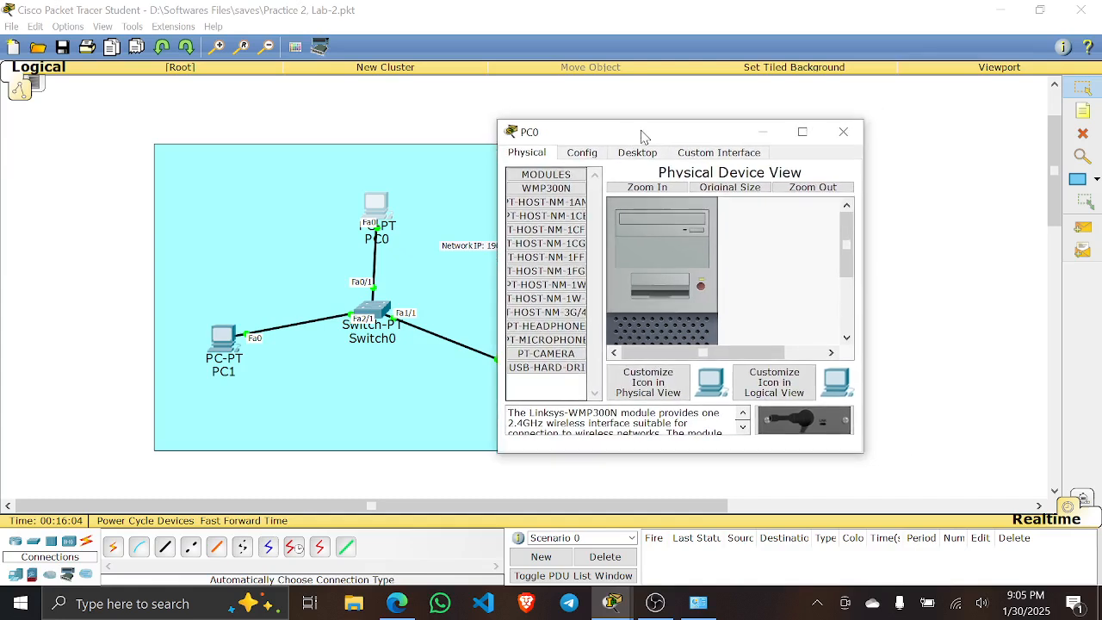
left_click(568, 201)
left_click(565, 216)
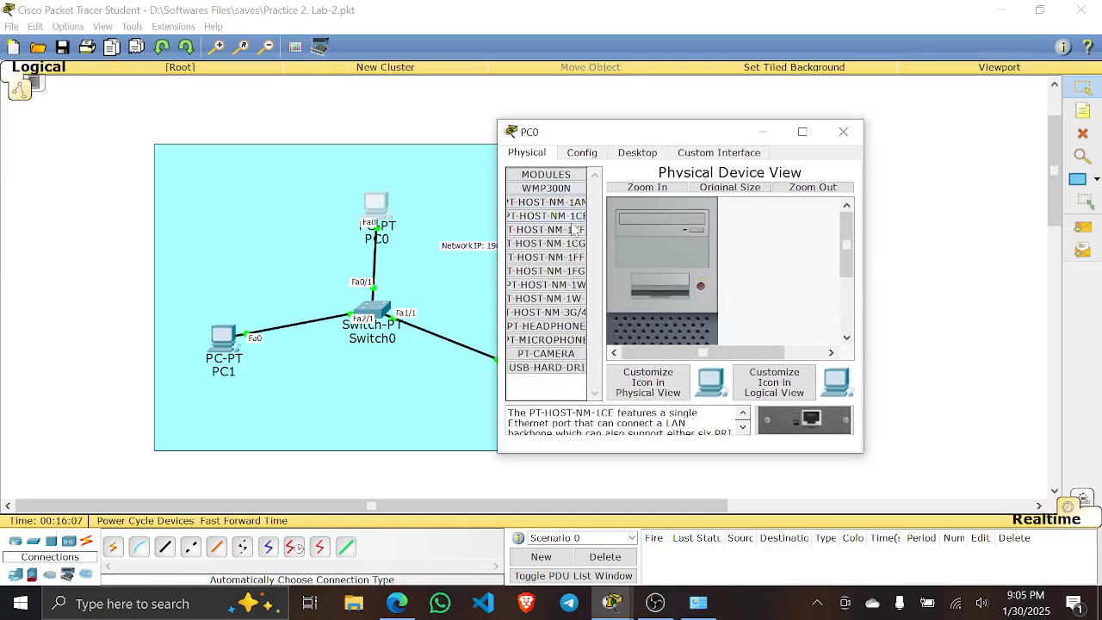
left_click_drag(498, 233, 349, 235)
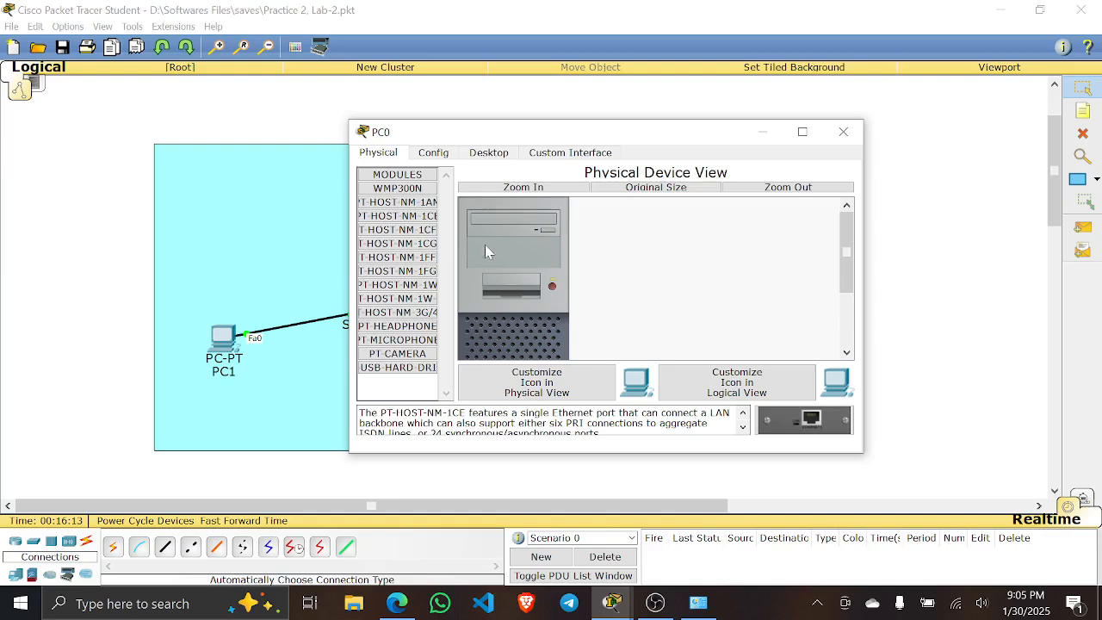
left_click_drag(463, 130, 552, 132)
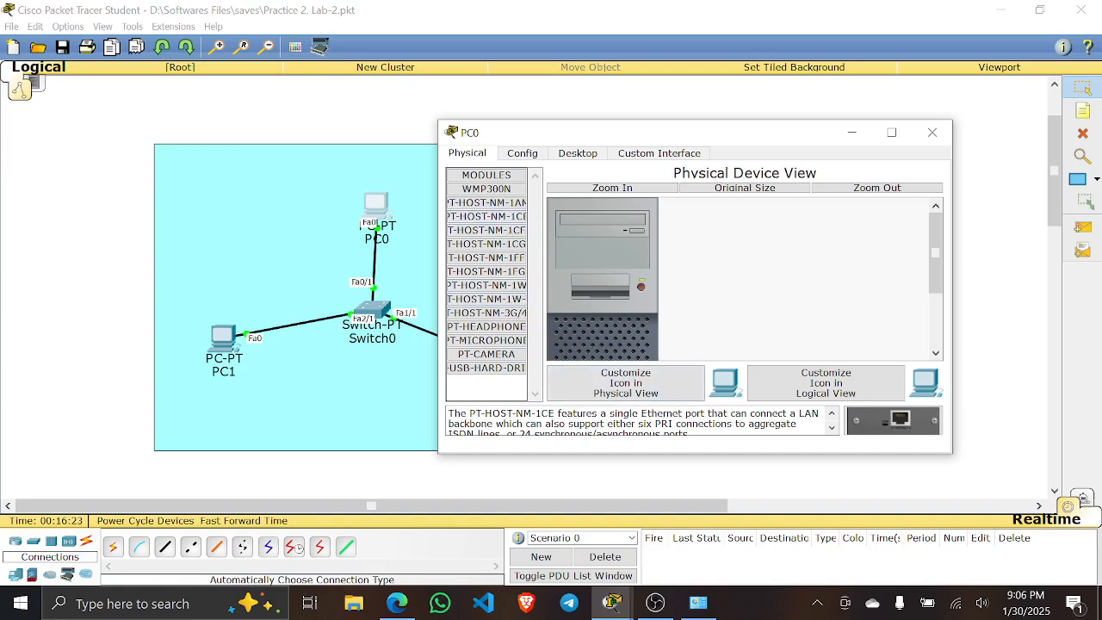
- Examine PC0's PT-HOST-NM-1FGE and PT-HOST-NM-1AM module descriptions, highlighting the latter's name, and close the device window
left_click_drag(553, 413, 449, 413)
left_click(495, 271)
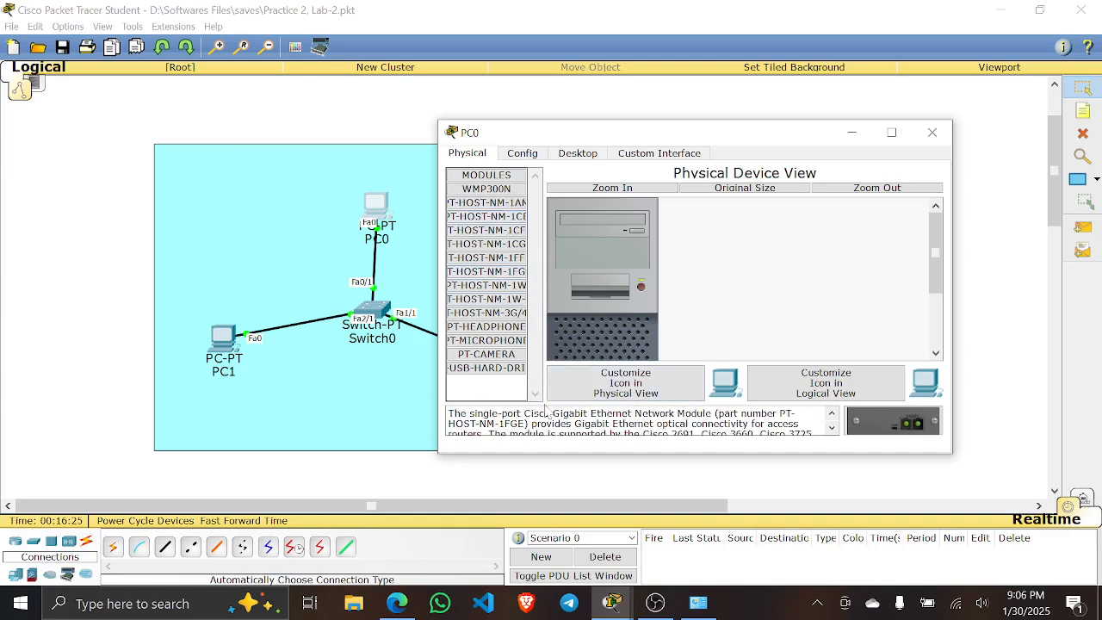
left_click(508, 203)
left_click_drag(556, 413, 448, 414)
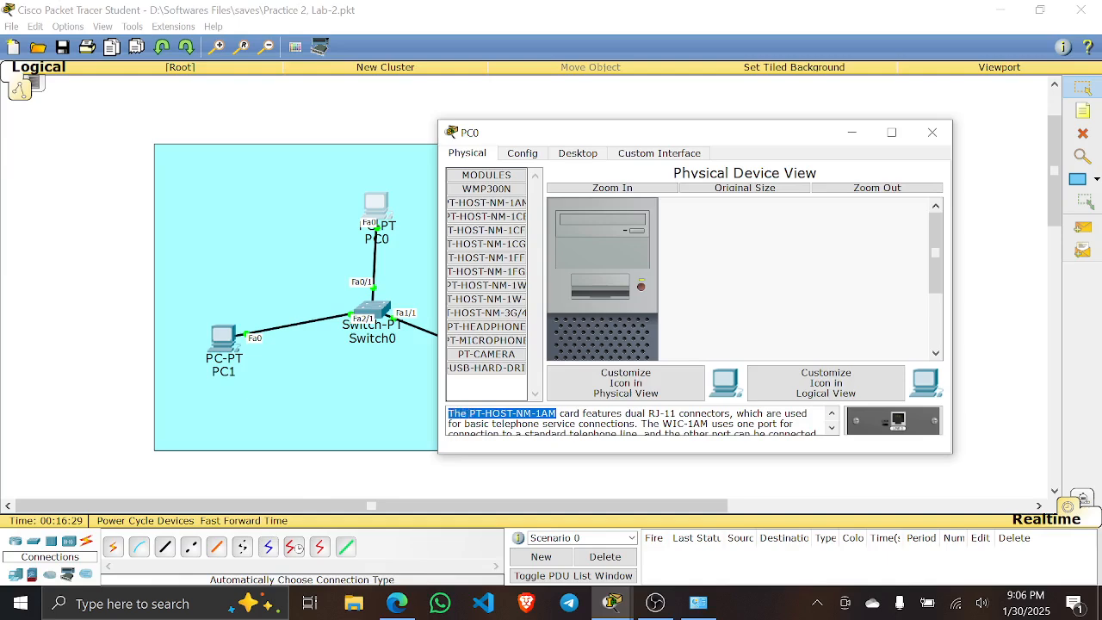
left_click(931, 132)
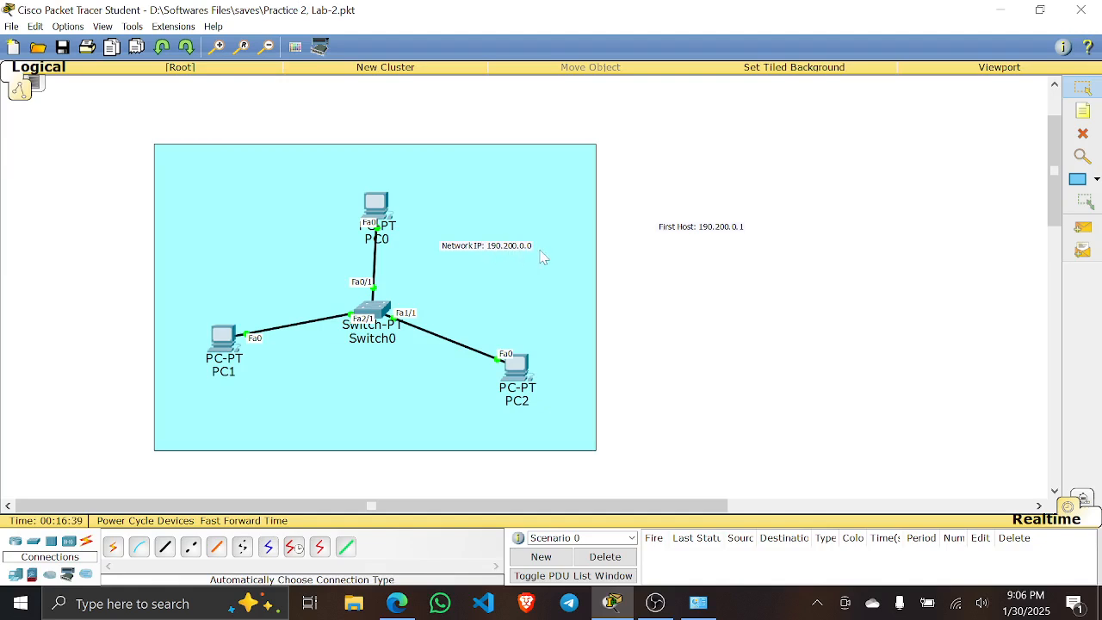
- Open PC0's global configuration settings and move its window clear of the device icons
left_click(555, 303)
left_click(300, 119)
left_click(375, 209)
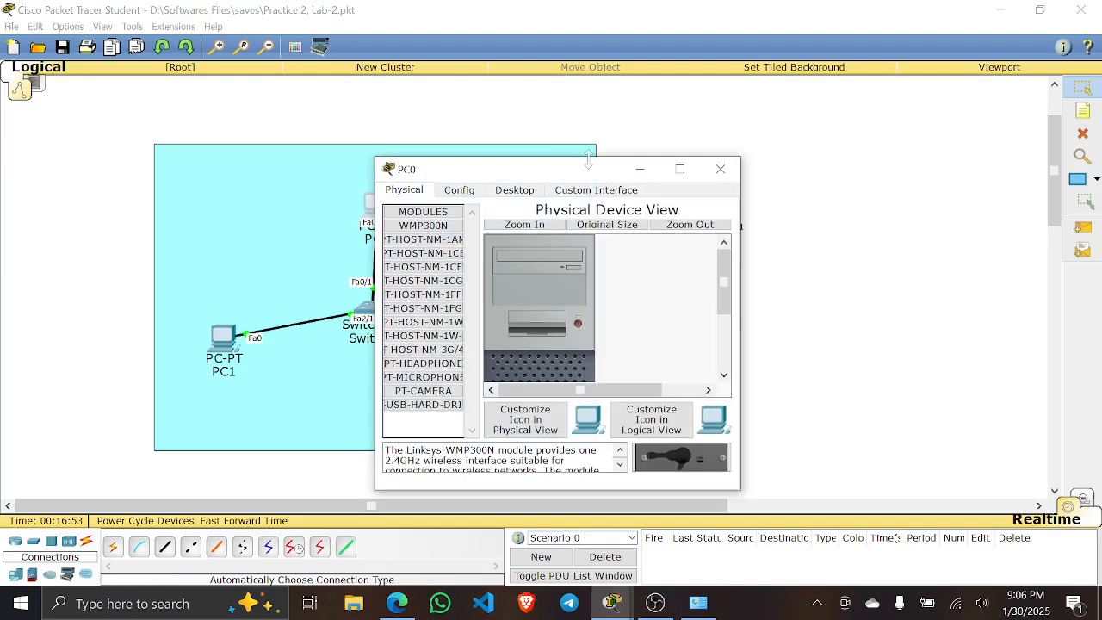
left_click(704, 174)
left_click(381, 205)
left_click(458, 189)
left_click_drag(482, 172, 686, 162)
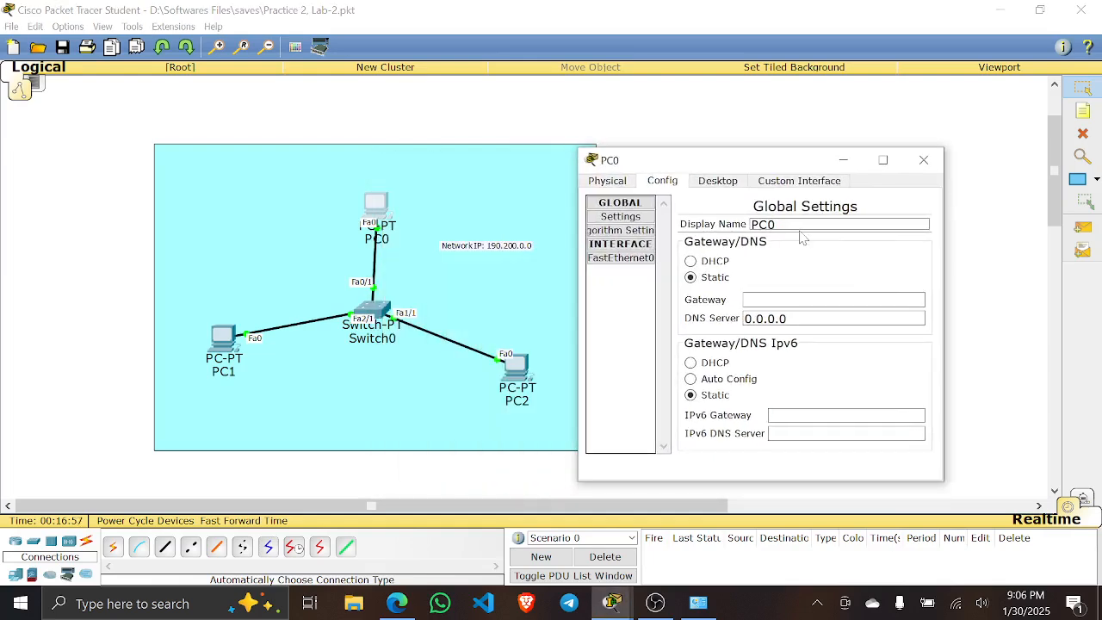
- Set PC0's display name to 190.200.0.2 and copy that name
double_click(762, 224)
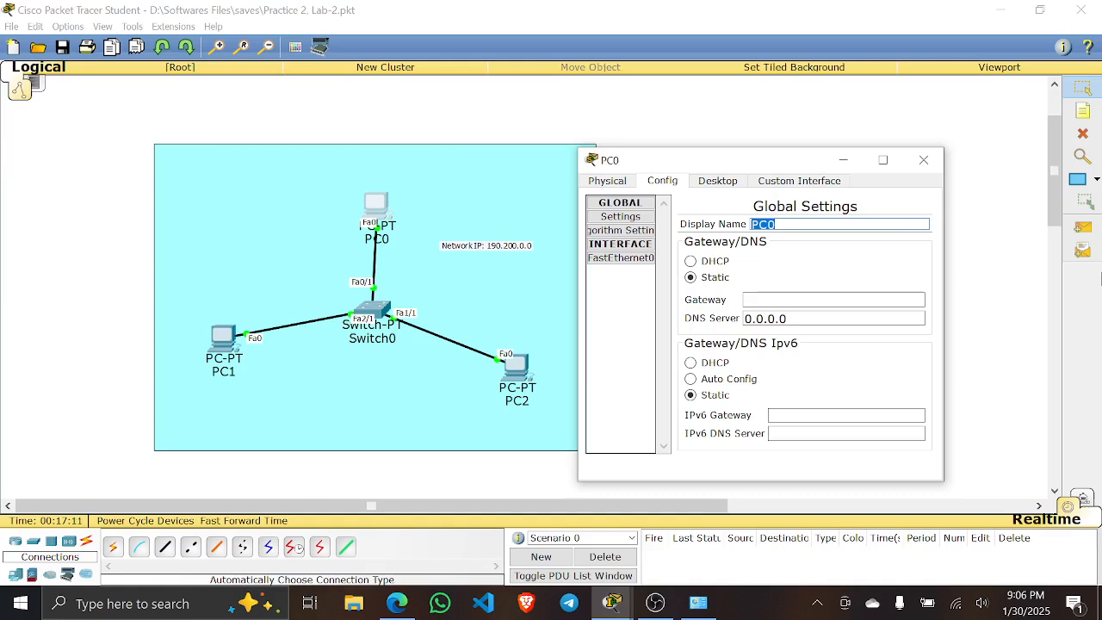
type("190.200.0")
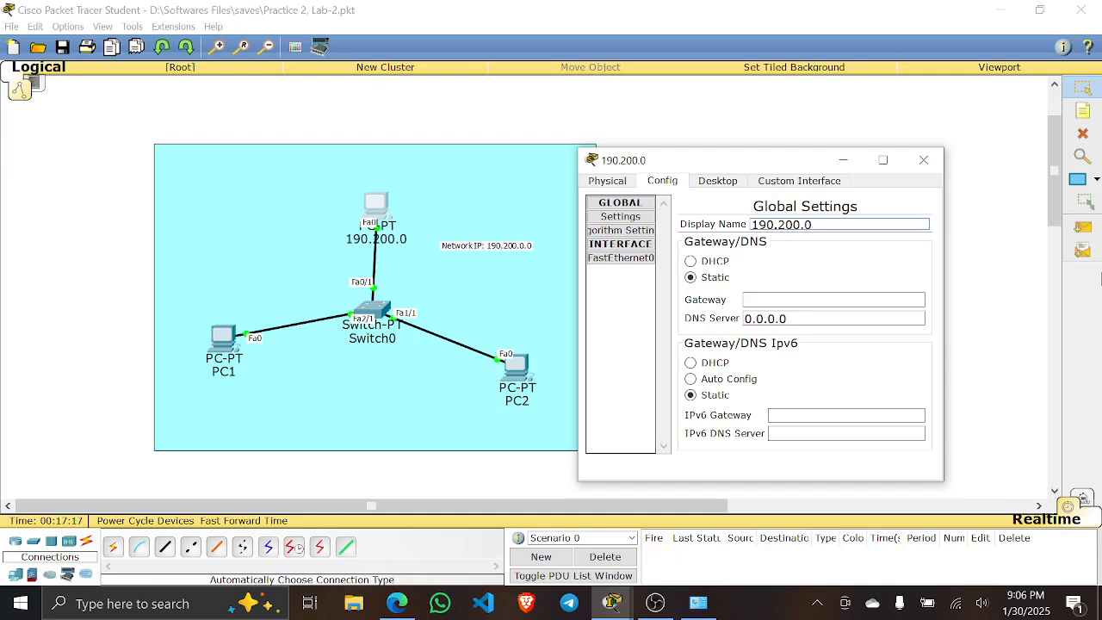
type(".2")
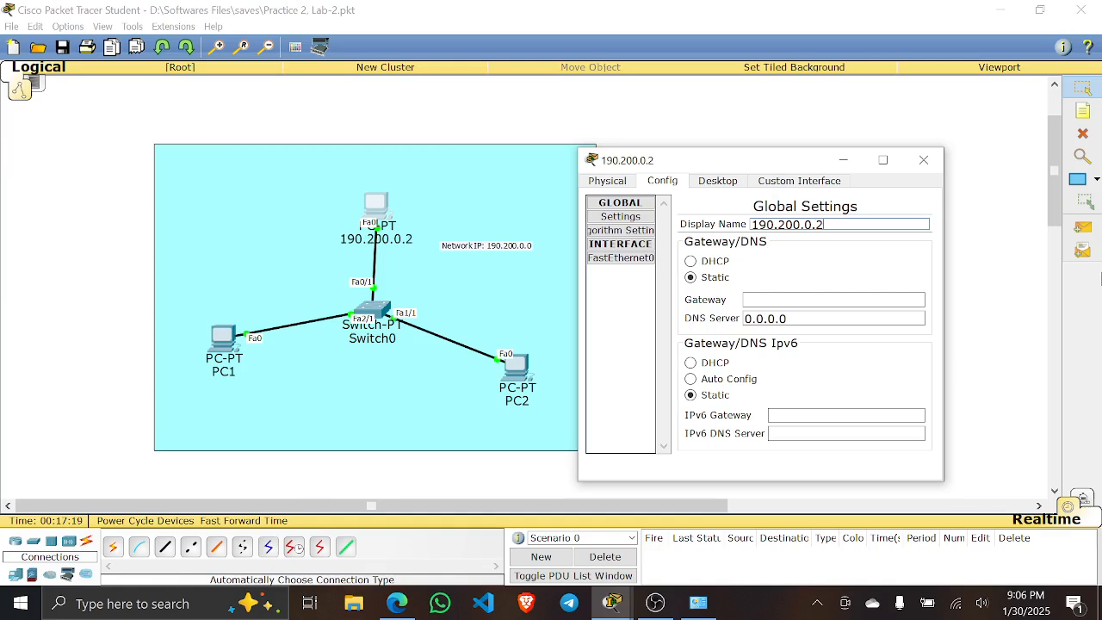
key("ctrl+a")
key("ctrl+c")
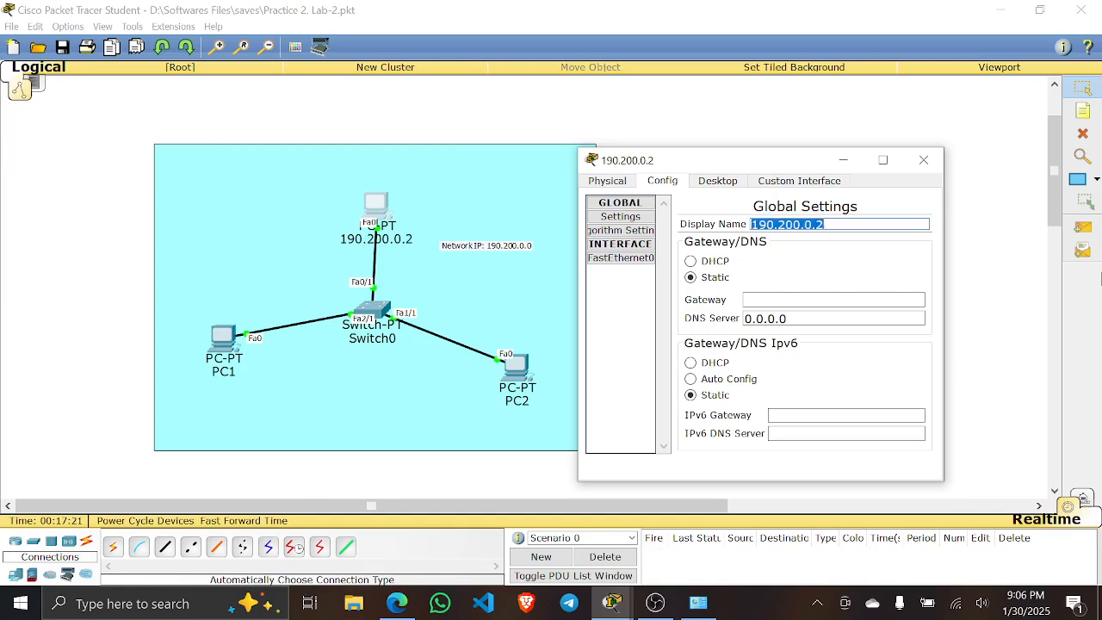
scroll(990, 429, "up", 1)
left_click(793, 298)
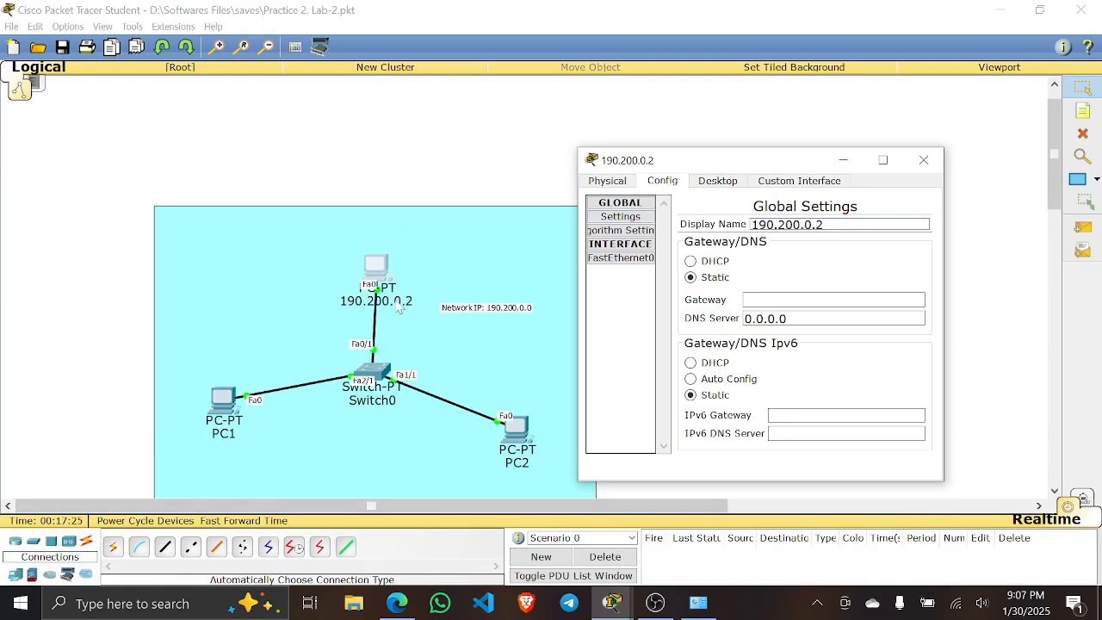
- Assign PC 190.200.0.2 the static IP address 190.200.0.2 with the default subnet mask 255.255.0.0
left_click(720, 182)
left_click(617, 225)
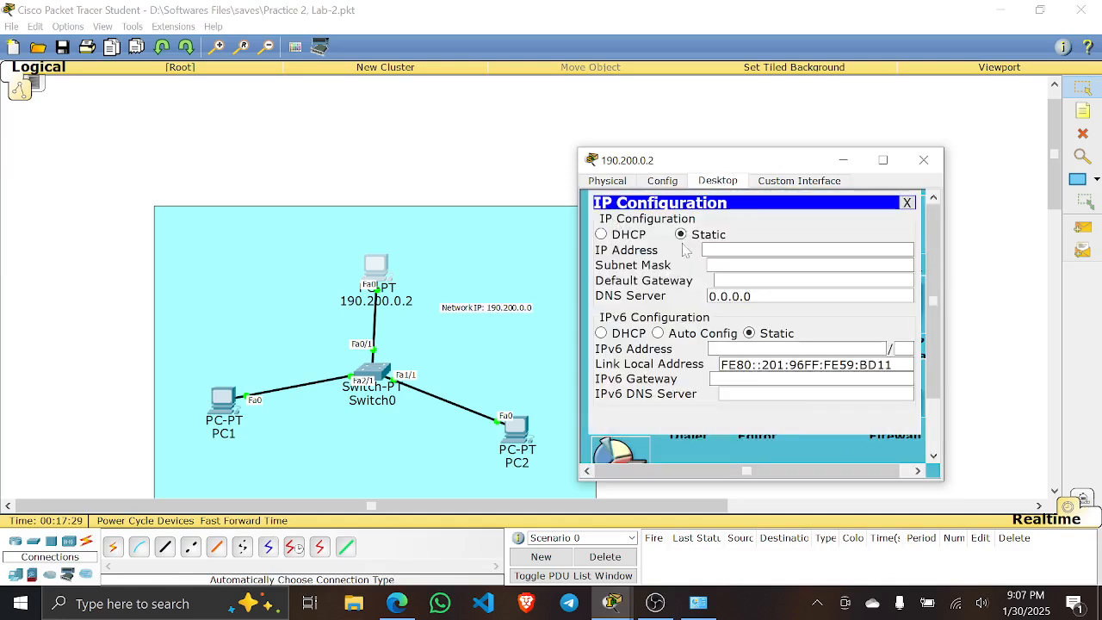
left_click(715, 250)
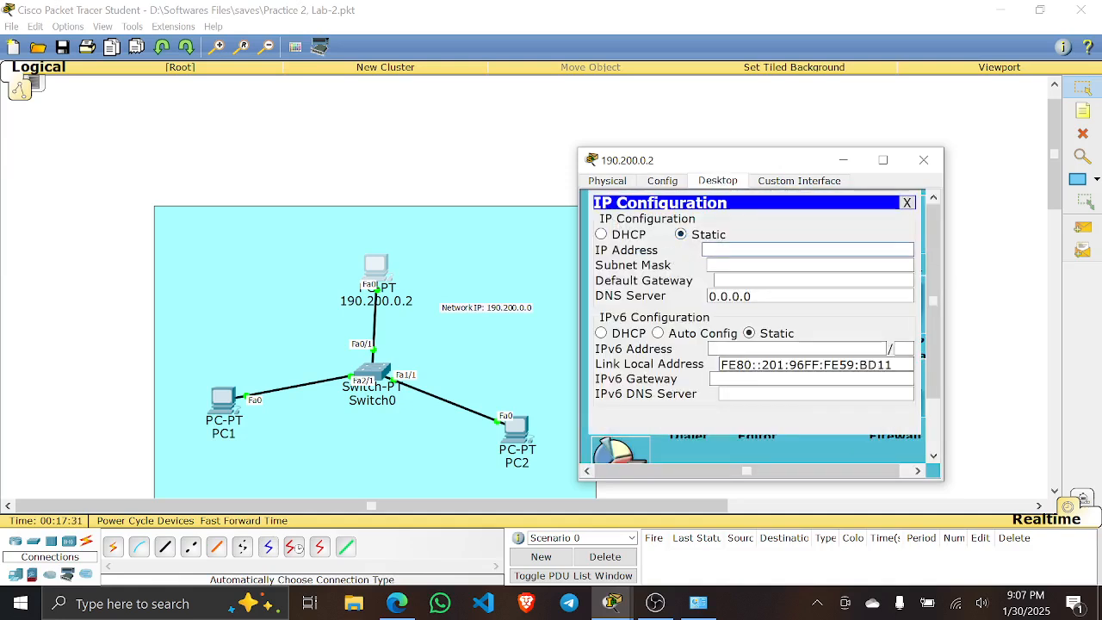
key("ctrl+v")
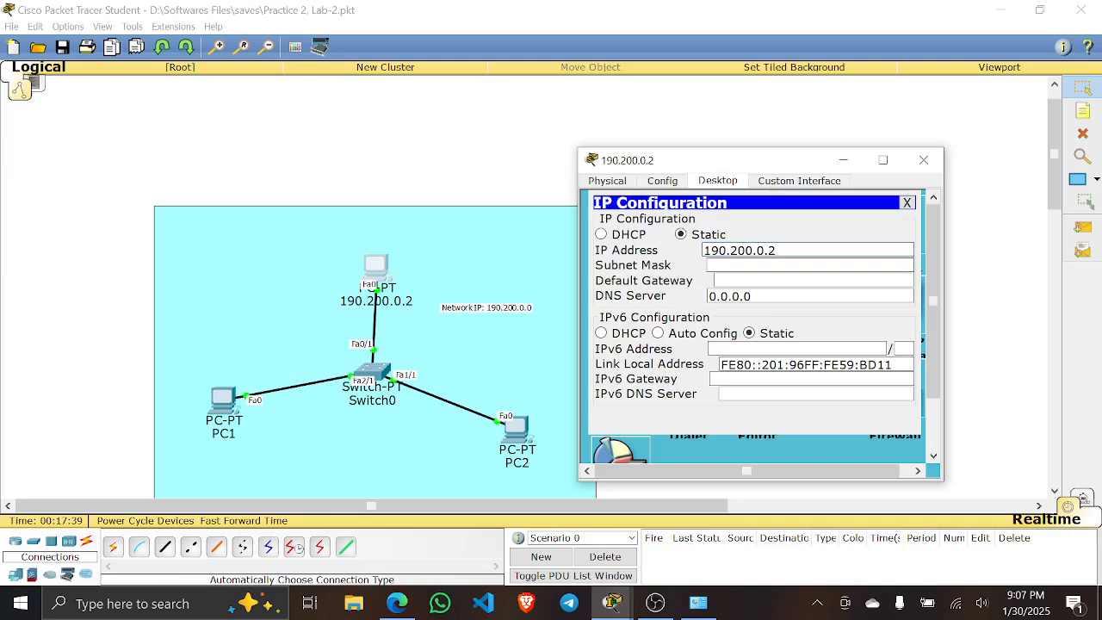
key("Tab")
- Highlight the first and second octets of the subnet mask to examine them, and close the PC's window
left_click(714, 282)
left_click_drag(723, 266, 708, 266)
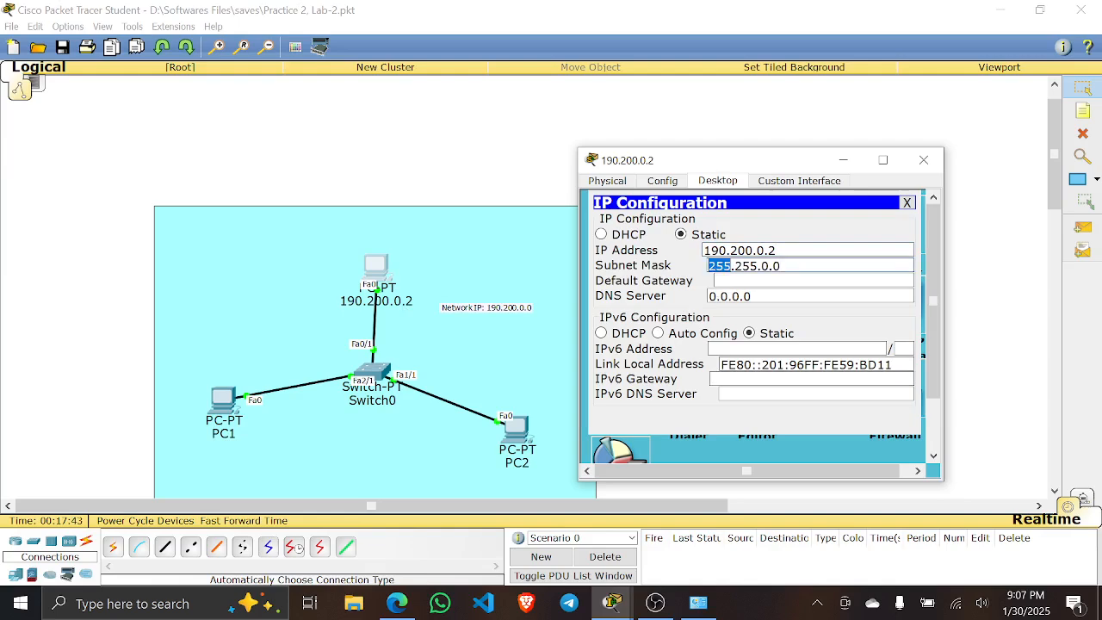
double_click(745, 266)
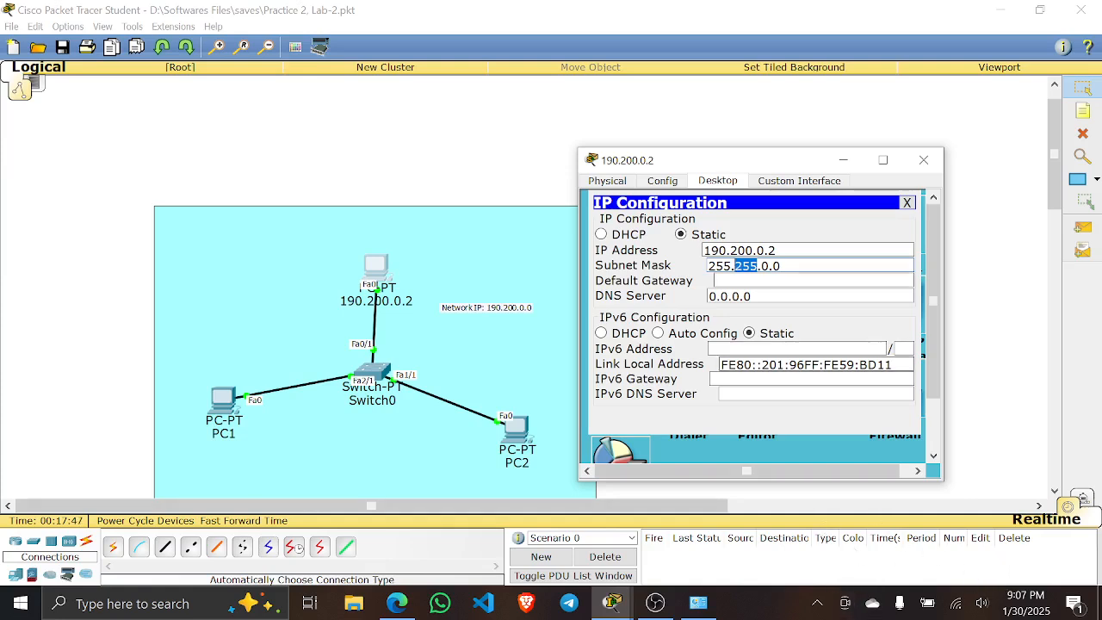
left_click(783, 266)
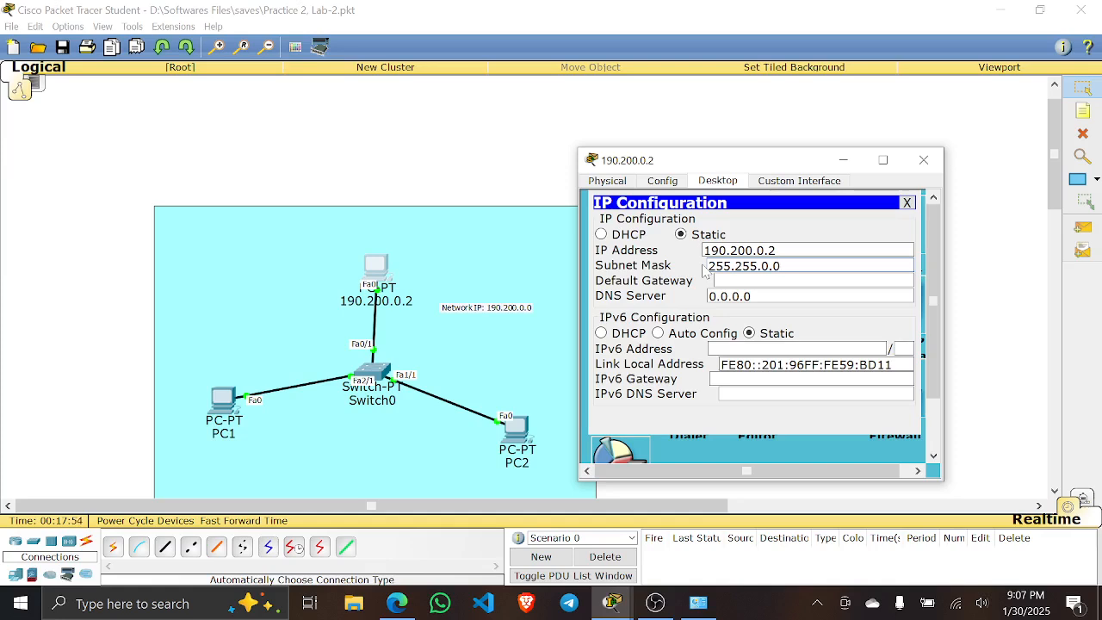
left_click(923, 161)
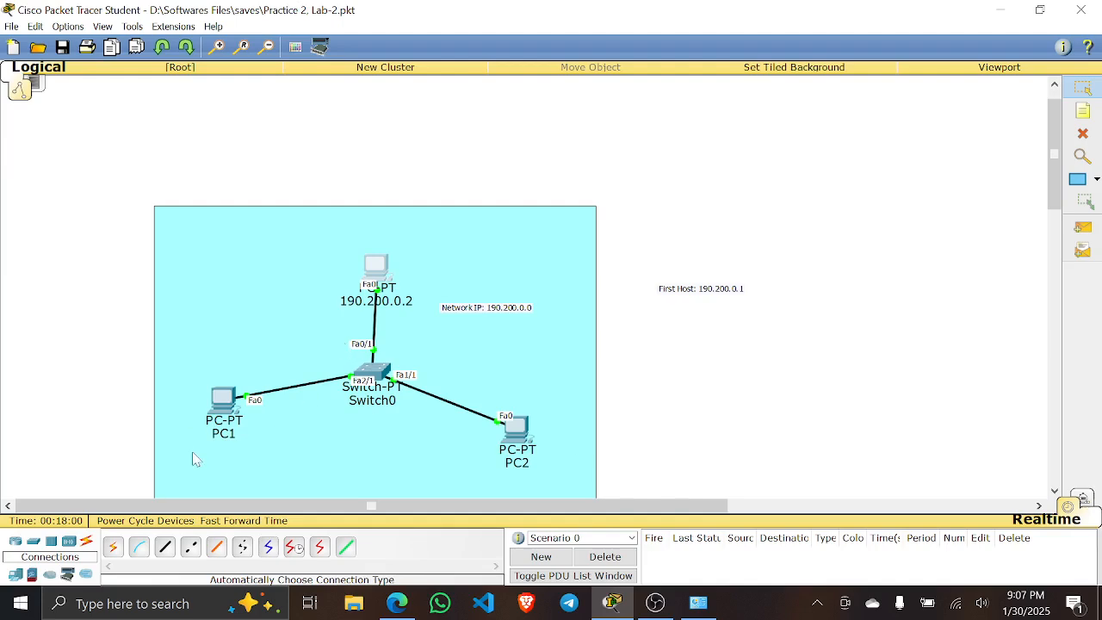
- Set PC1's display name to 190.200.0.3
left_click(222, 403)
left_click(460, 193)
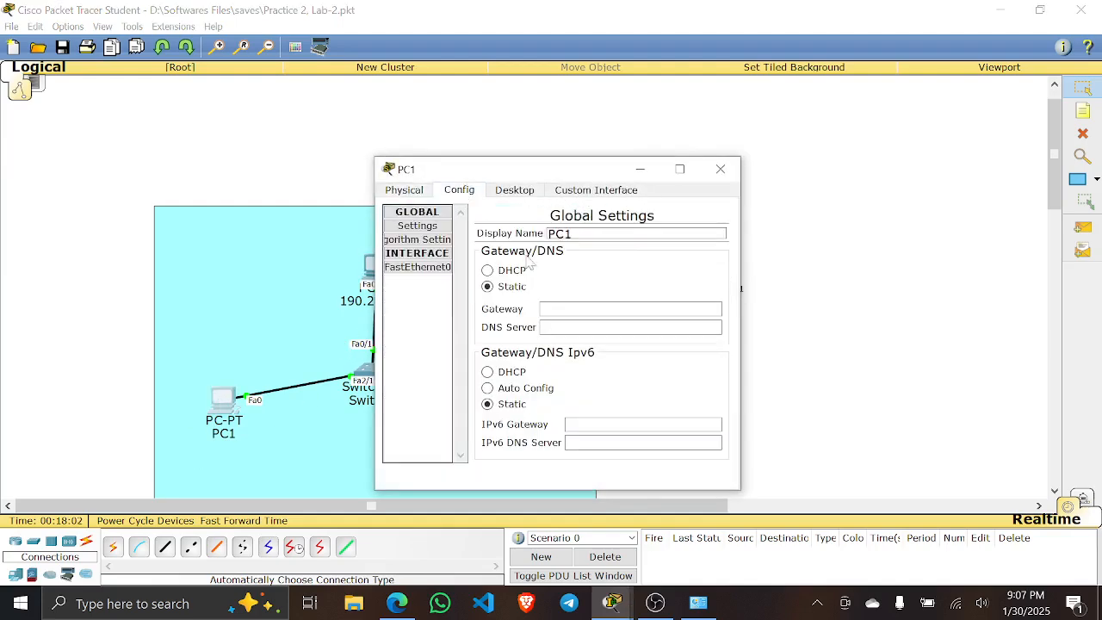
double_click(602, 237)
key("ctrl+v")
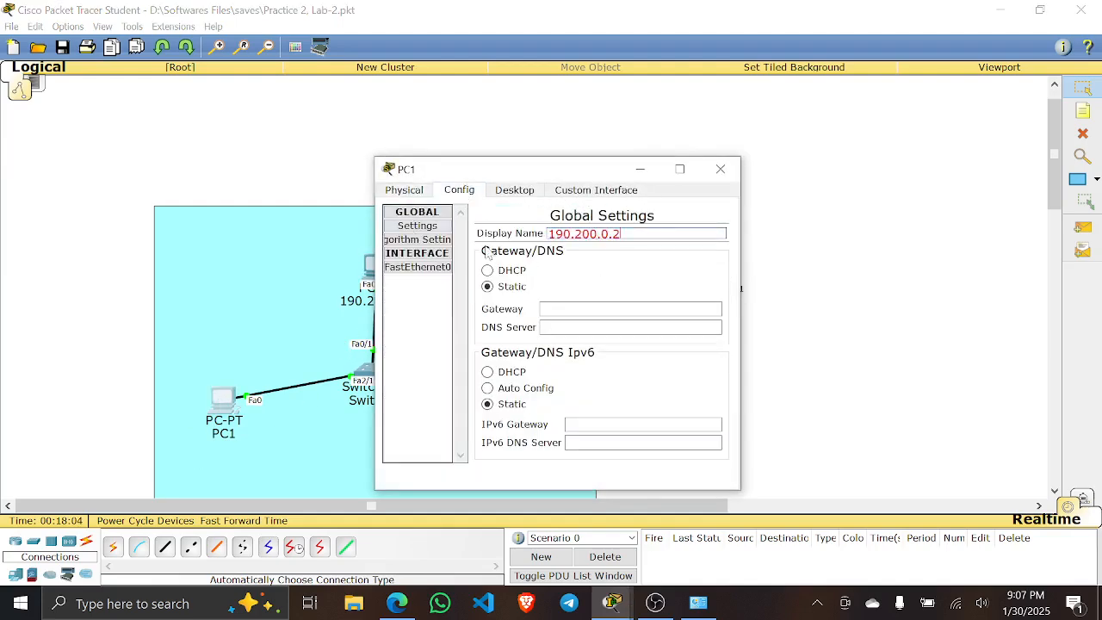
key("BackSpace")
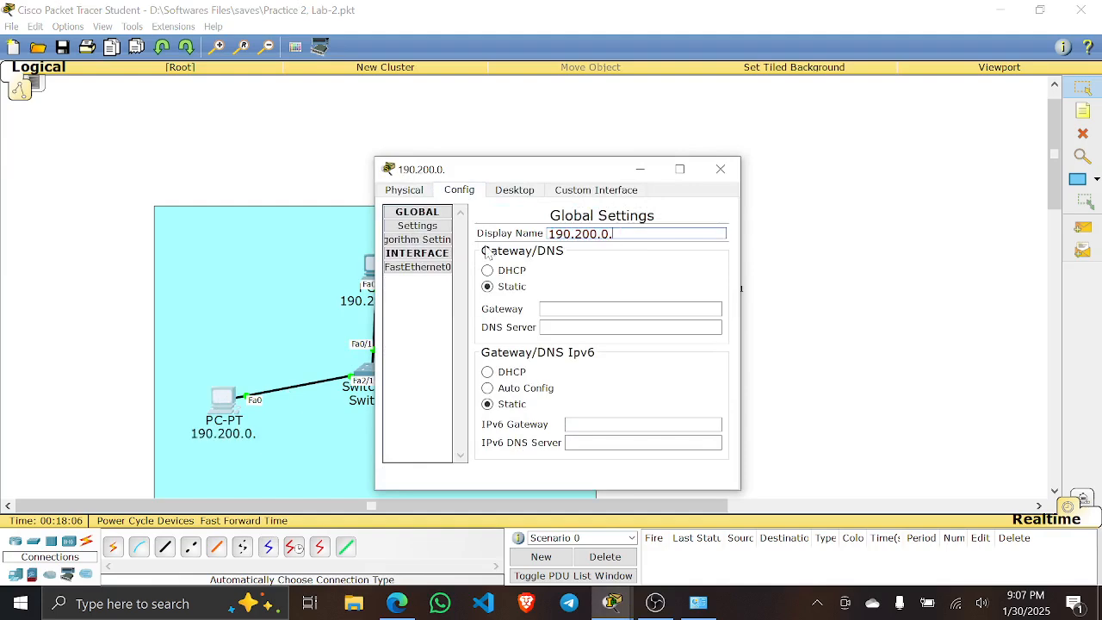
type("3")
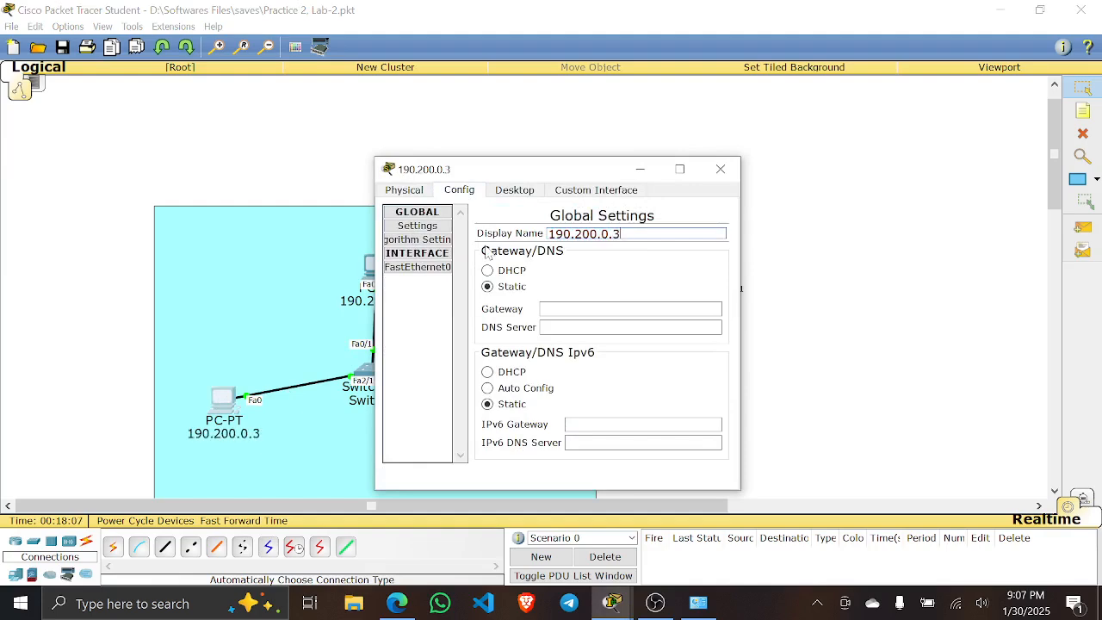
- Assign PC 190.200.0.3 the static IP address 190.200.0.3 with the default subnet mask, and close its window
left_click(506, 190)
left_click(413, 225)
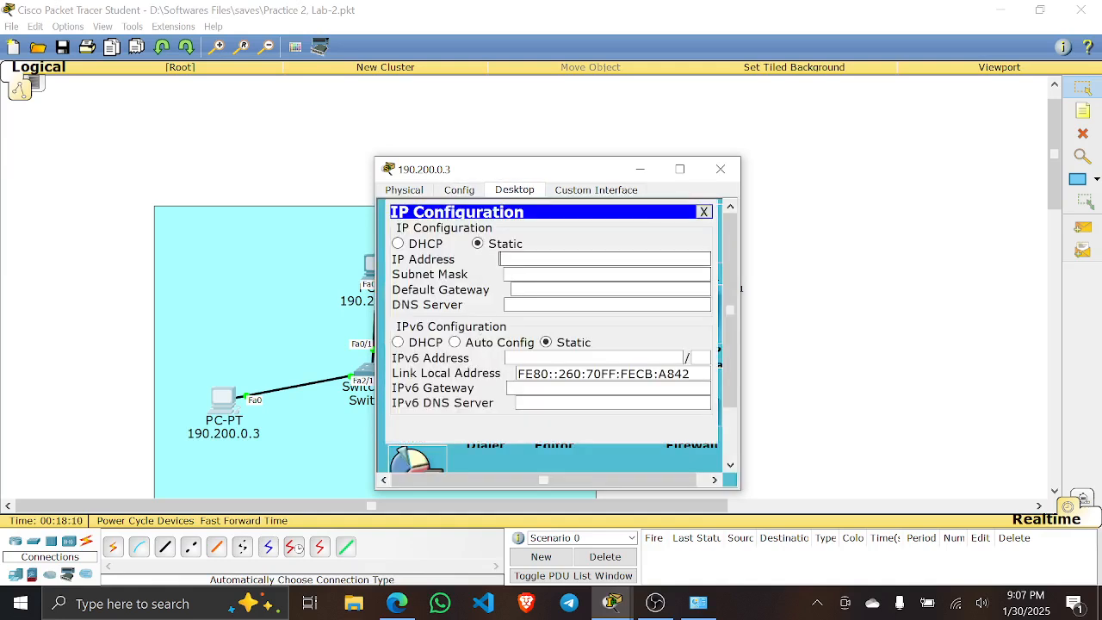
key("ctrl+v")
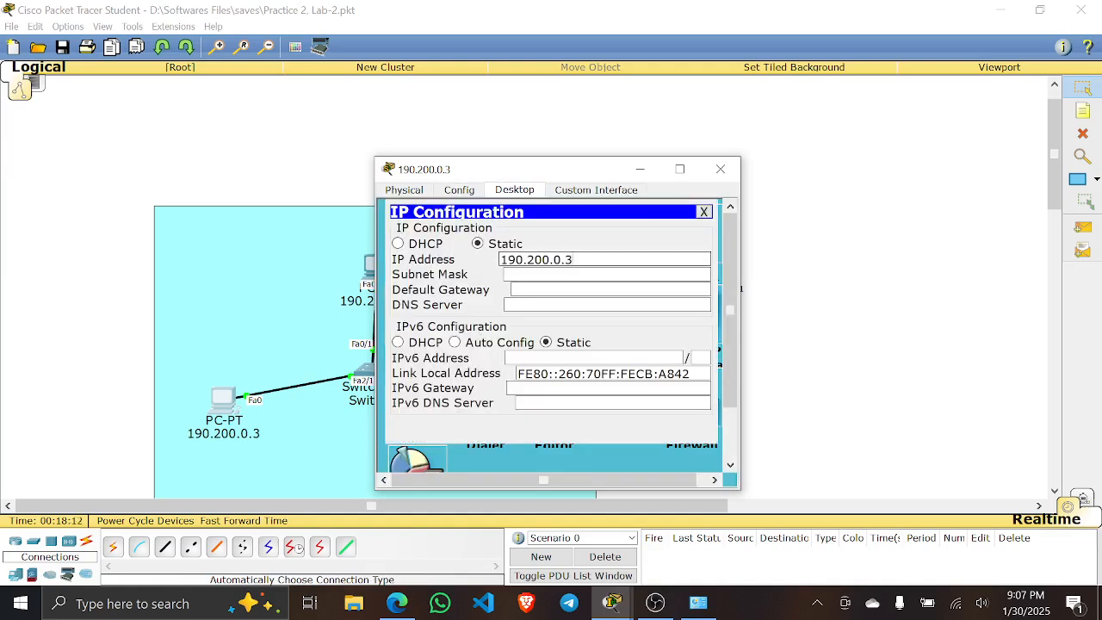
key("Tab")
left_click(720, 169)
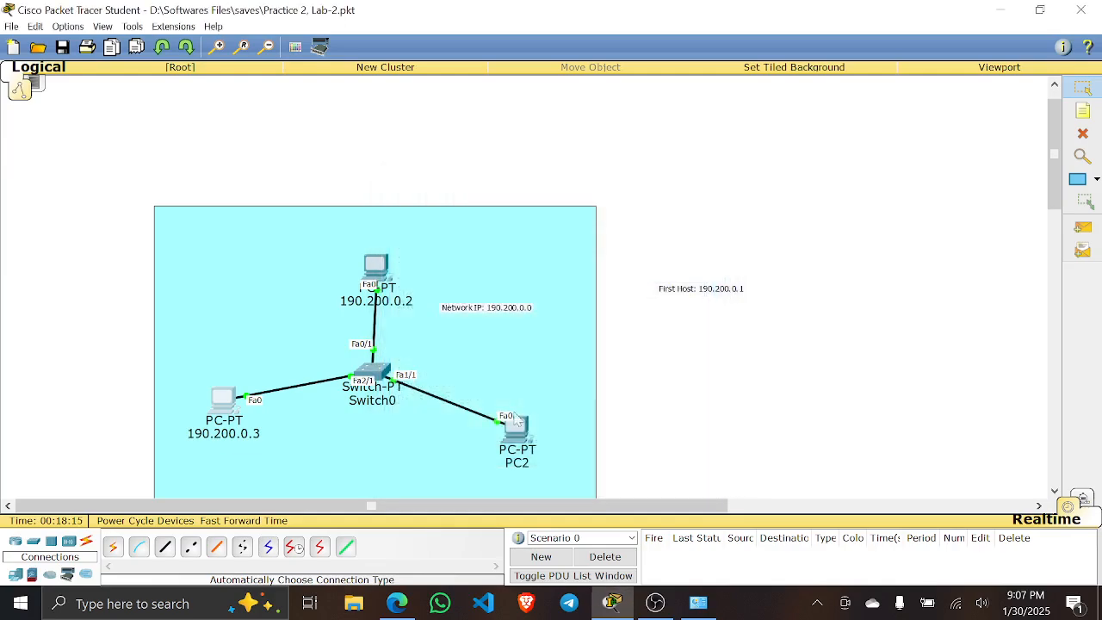
- Set PC2's display name to 190.200.0.4
left_click(510, 422)
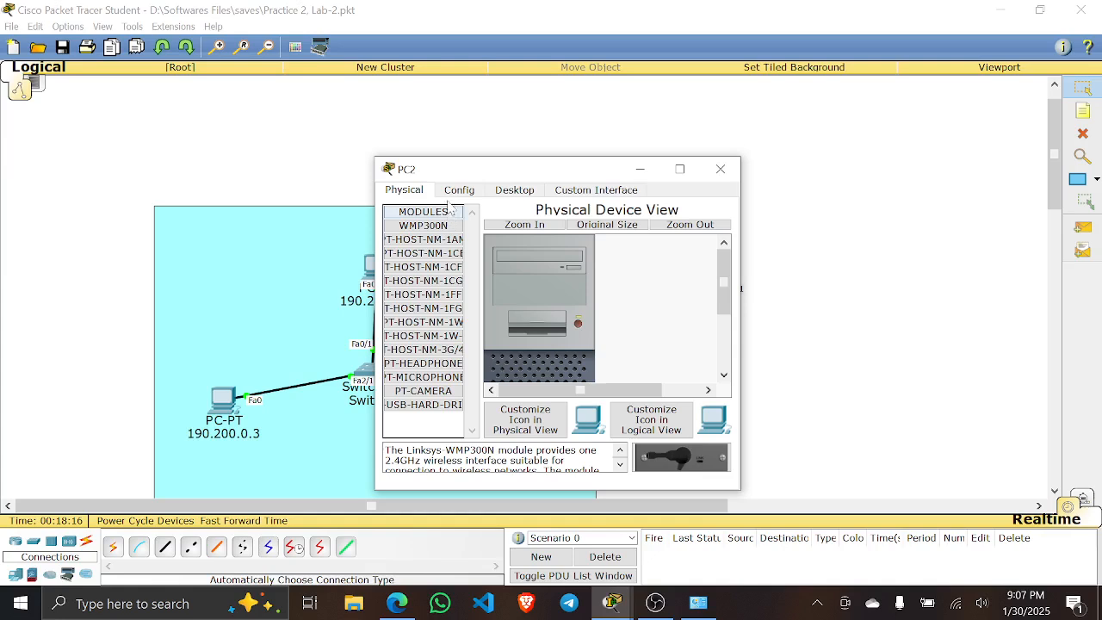
left_click(458, 190)
double_click(558, 233)
key("ctrl+v")
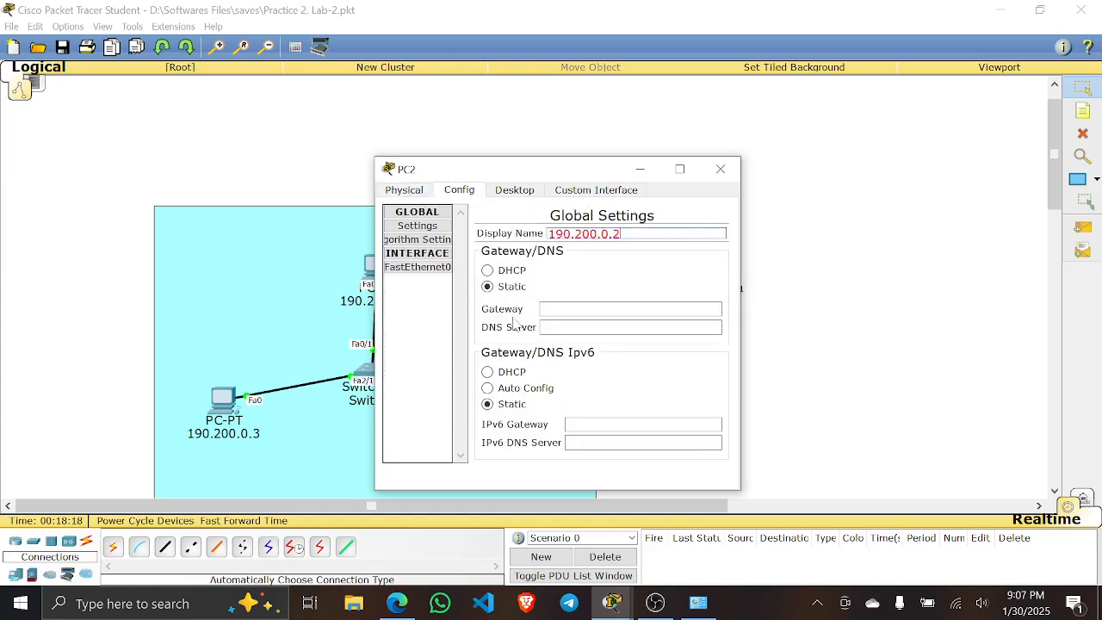
key("BackSpace")
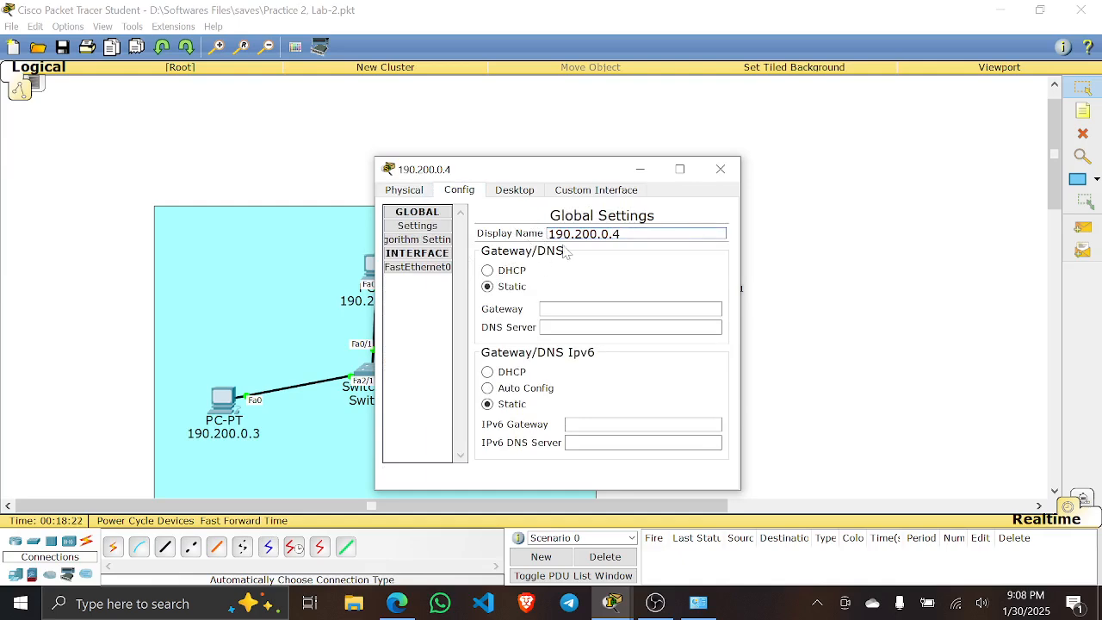
left_click(646, 233)
- Assign PC 190.200.0.4 the static IP address 190.200.0.4 with the default subnet mask, and close its window
left_click(521, 191)
left_click(422, 241)
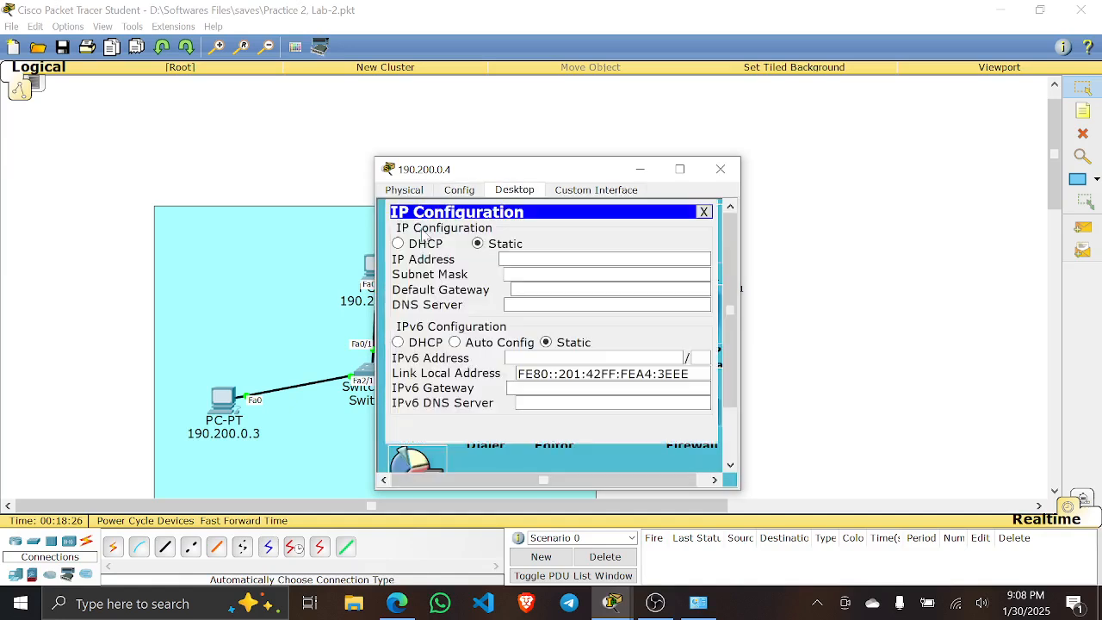
left_click(508, 259)
type("190.200.0.2")
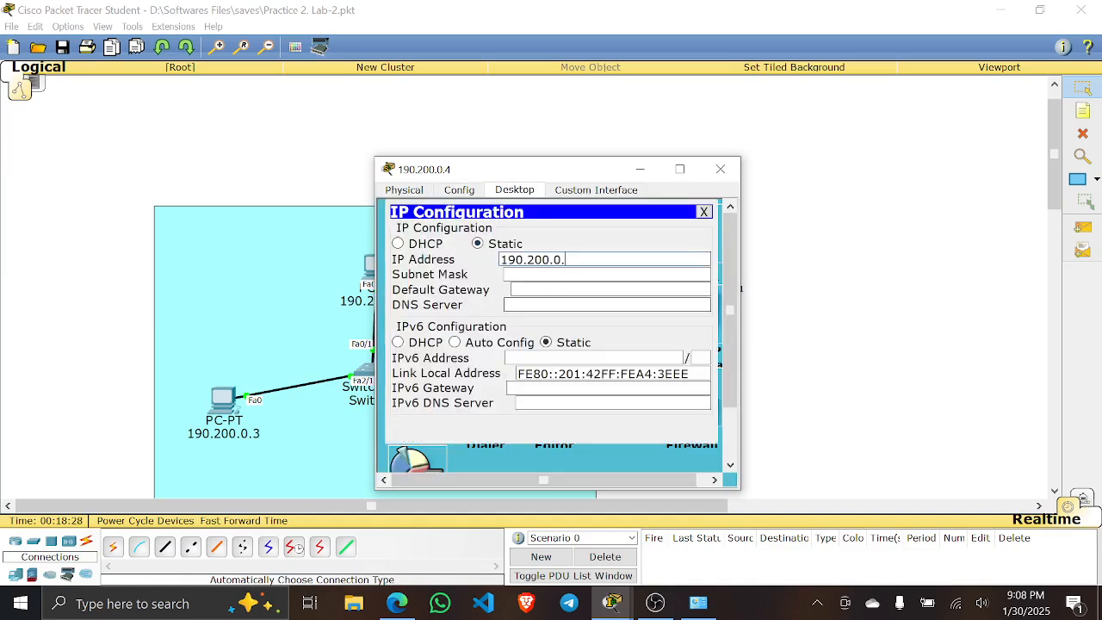
left_click_drag(470, 172, 682, 137)
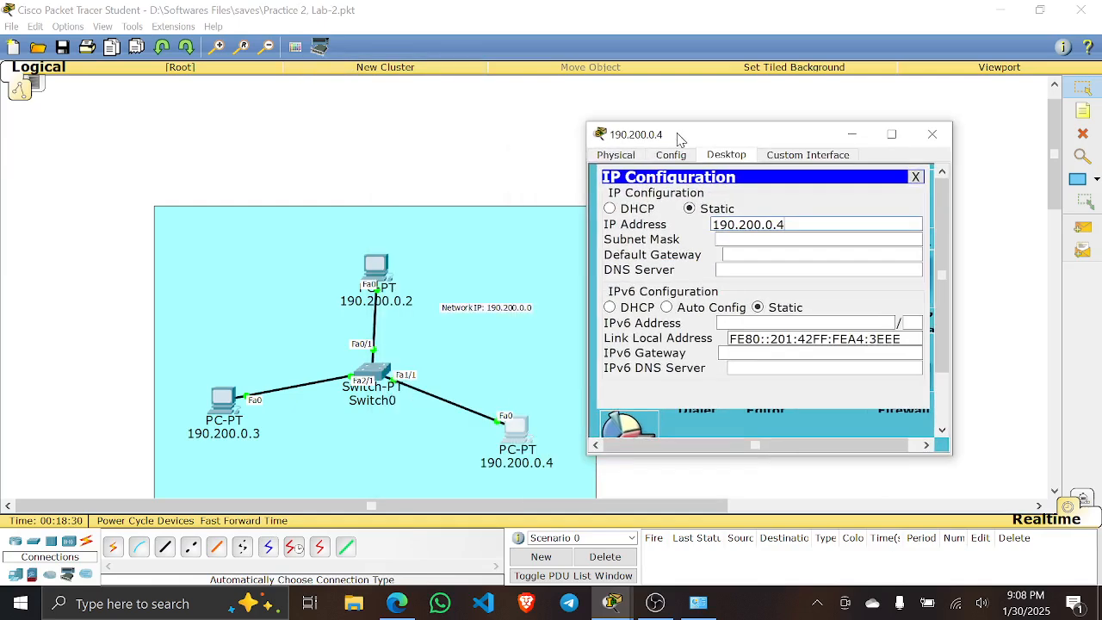
key("Tab")
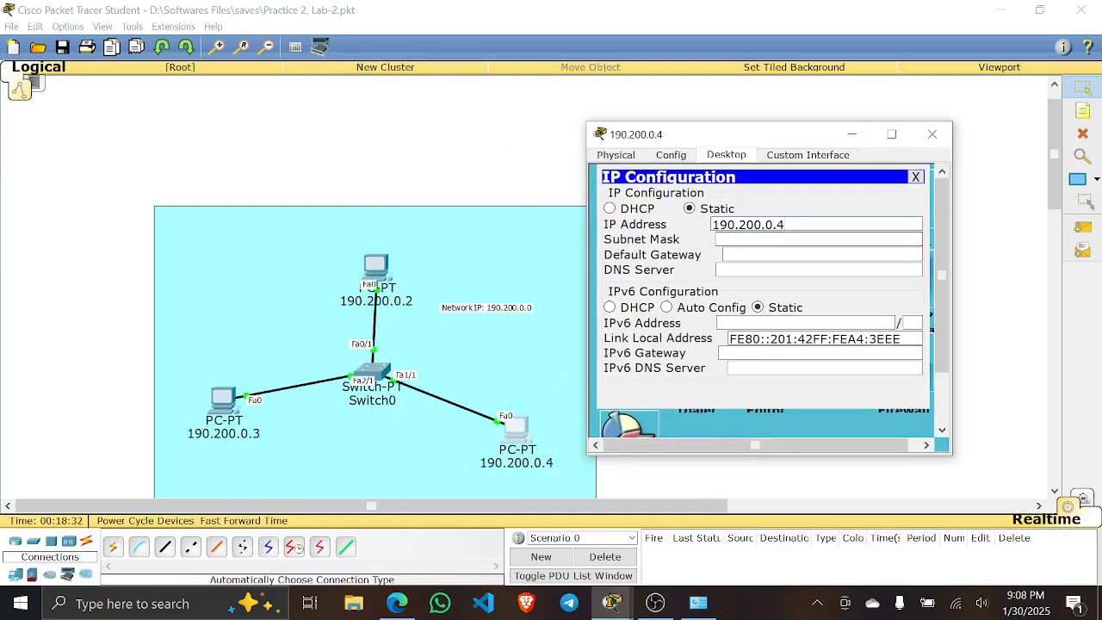
left_click(932, 133)
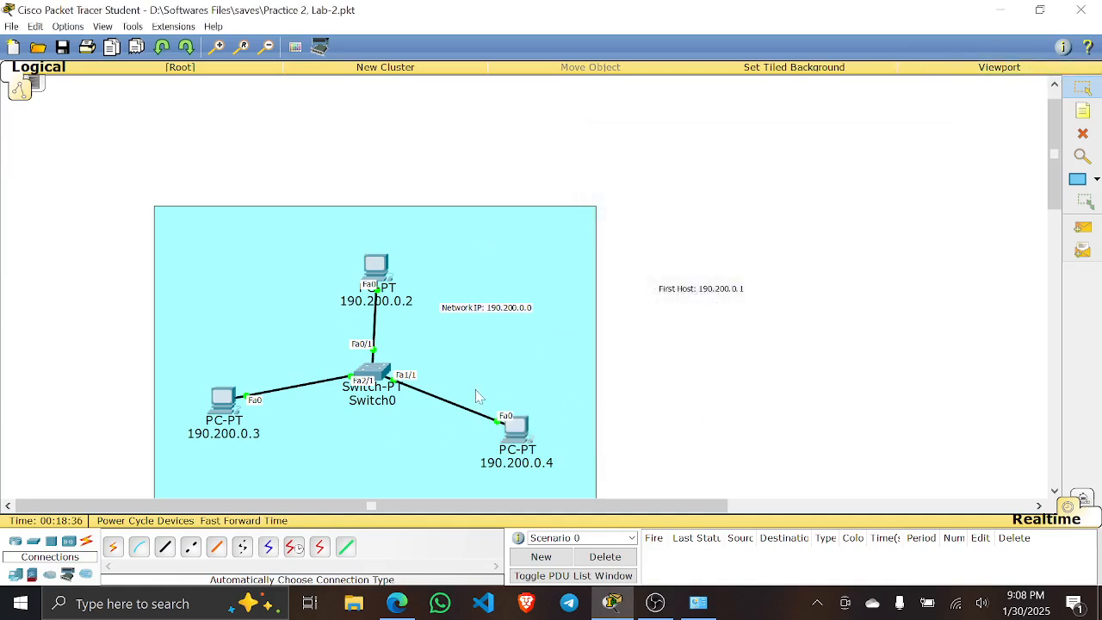
scroll(473, 389, "down", 3)
scroll(473, 389, "up", 3)
scroll(702, 332, "down", 3)
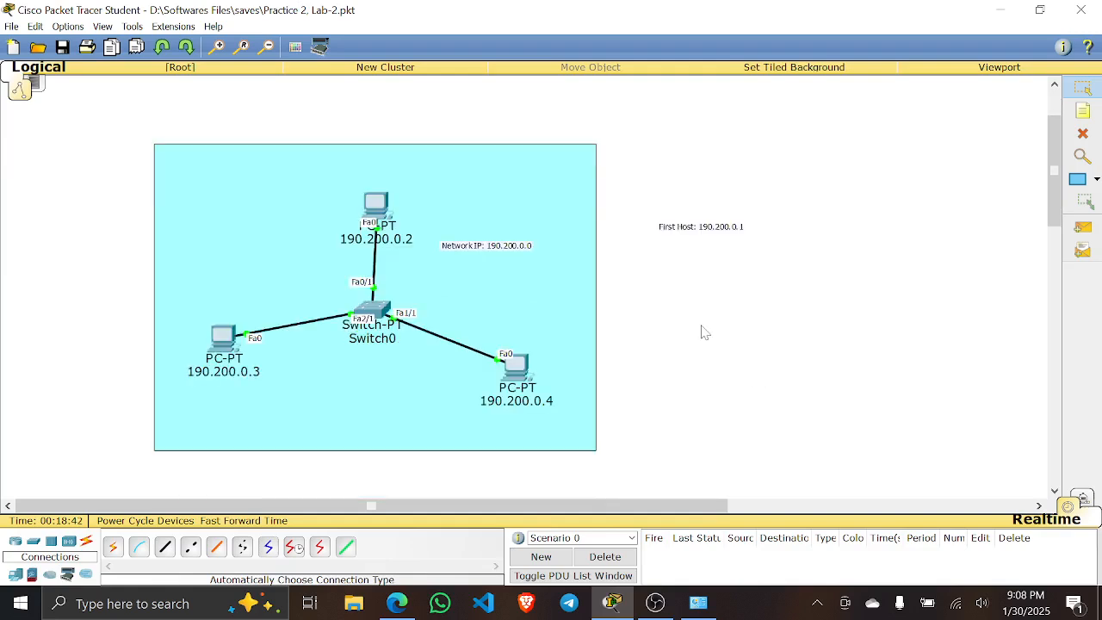
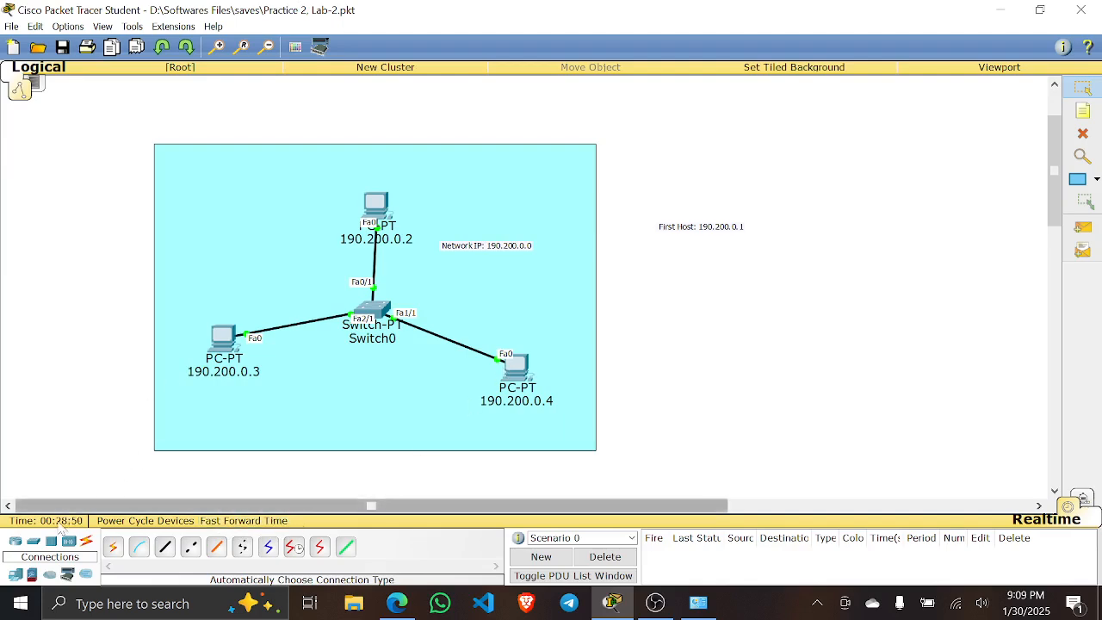
left_click(459, 407)
left_click(780, 359)
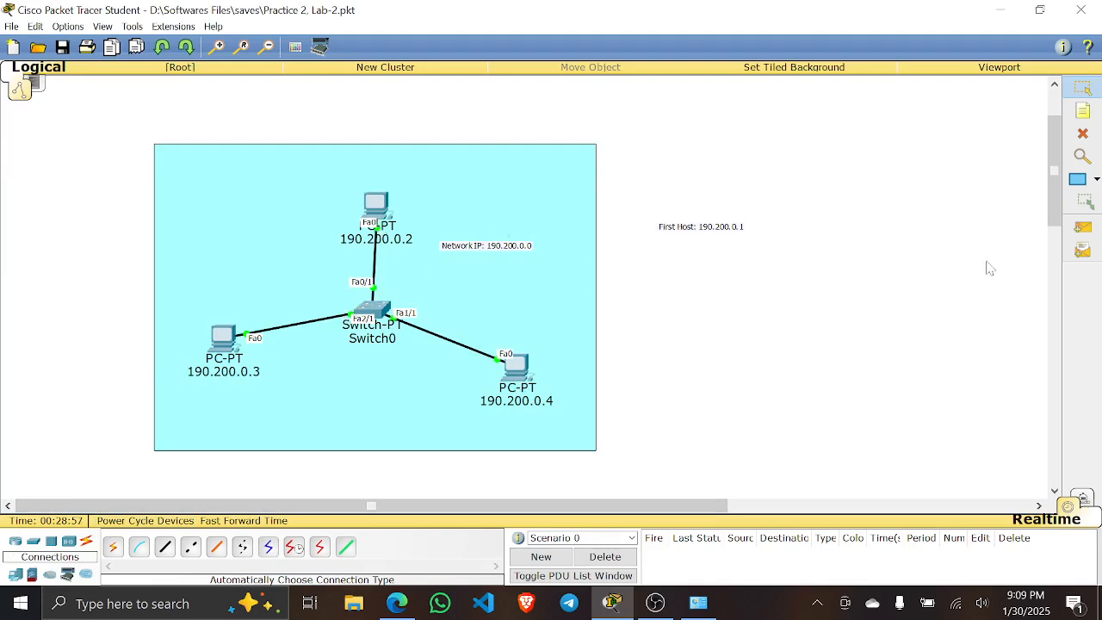
- Test connectivity by sending a simple PDU from PC 190.200.0.2 to PC 190.200.0.3
left_click(1083, 229)
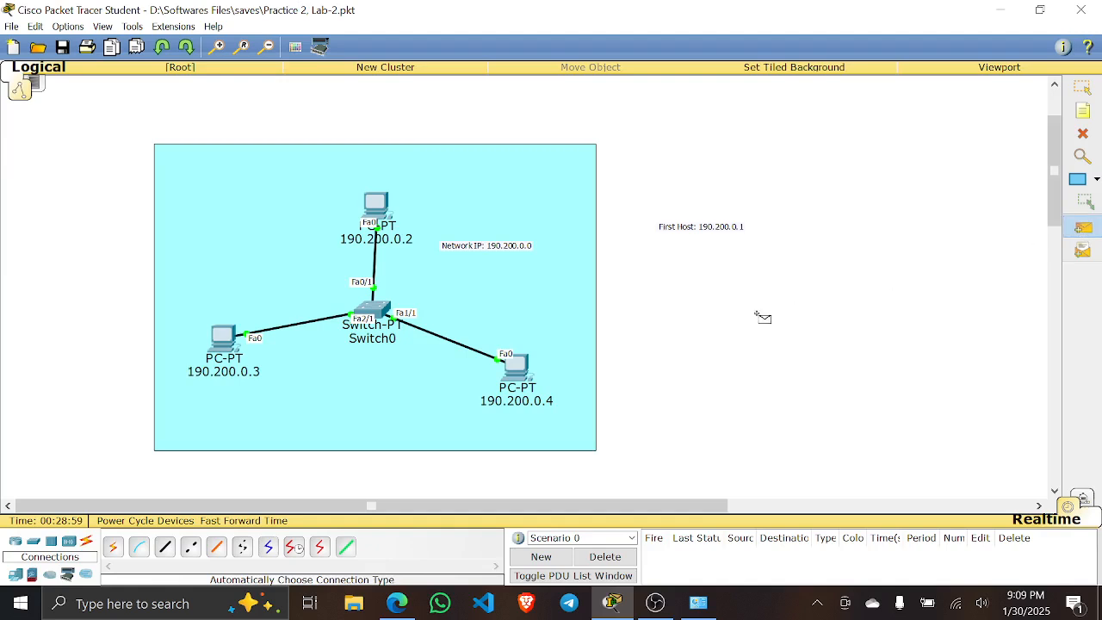
left_click(379, 209)
left_click(222, 340)
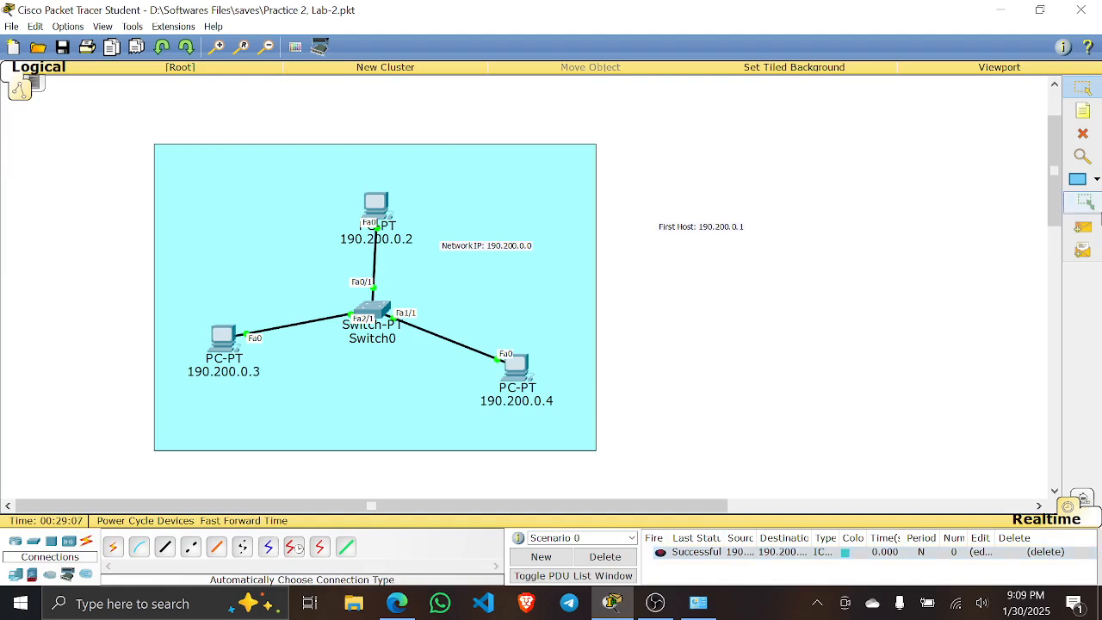
- Send a simple PDU from PC 190.200.0.2 to PC 190.200.0.4, and delete the Scenario 0 PDU entries
left_click(1087, 228)
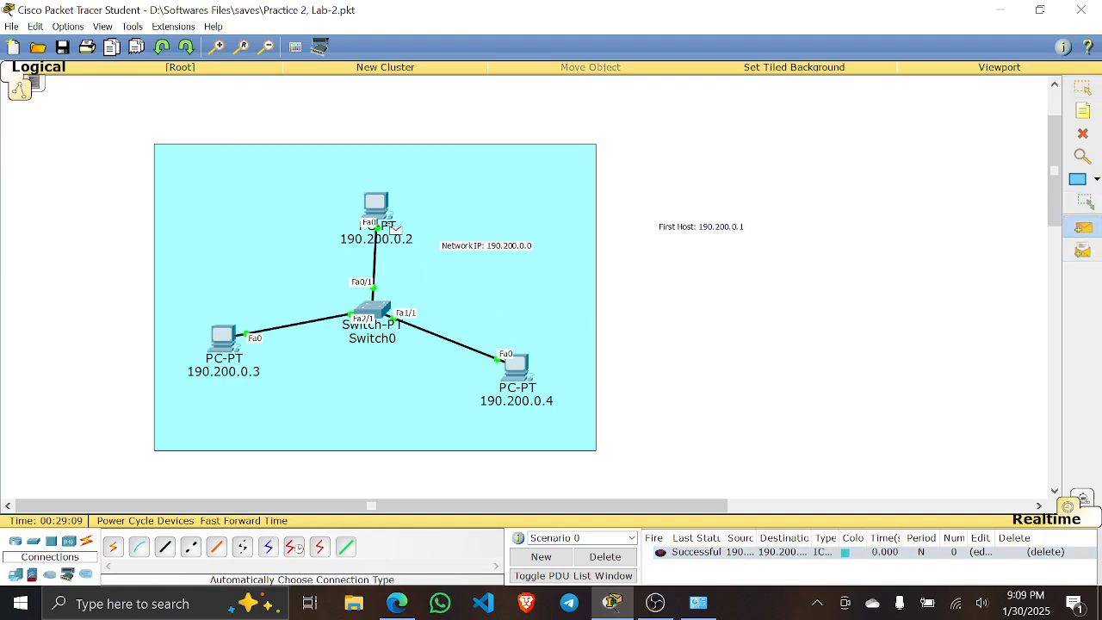
left_click(377, 199)
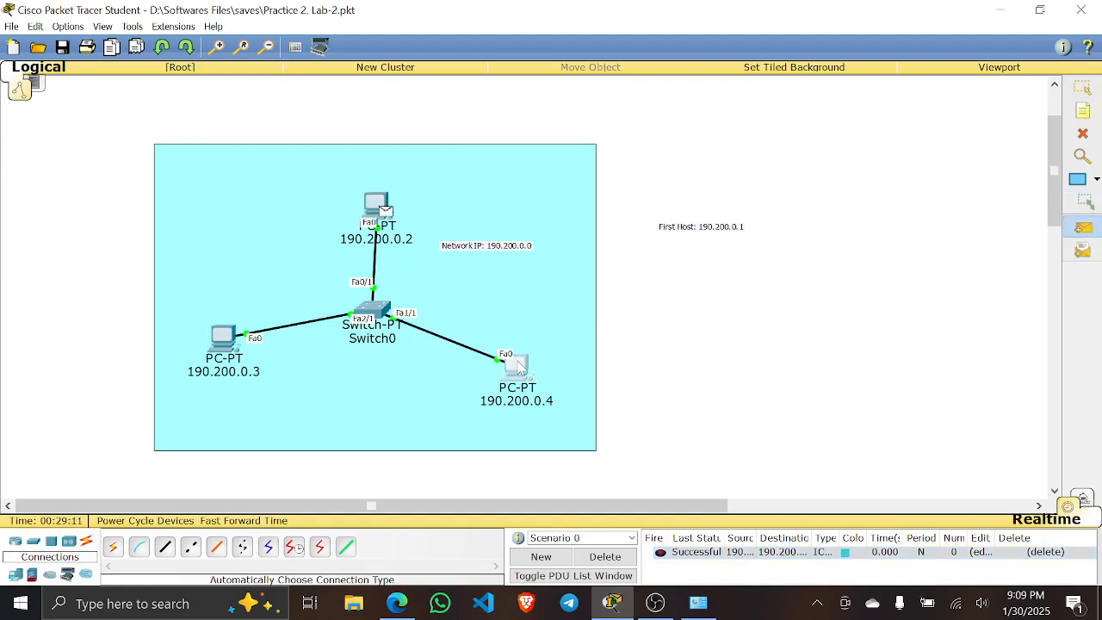
left_click(515, 365)
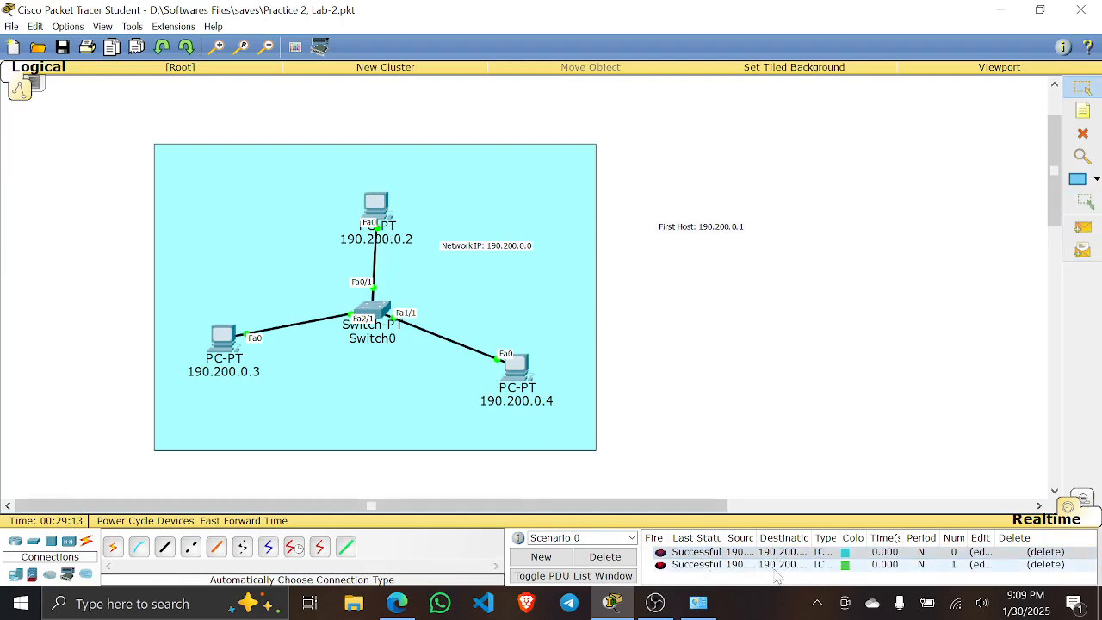
left_click(606, 558)
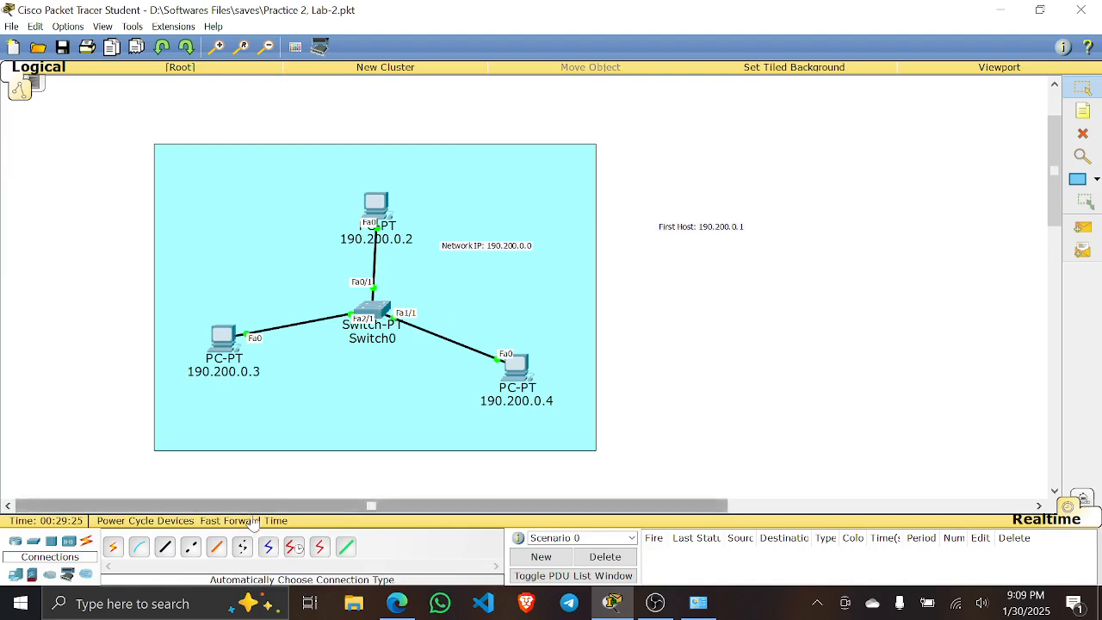
- Add a fourth generic PC below the switch, inside the coloured network area
left_click(15, 577)
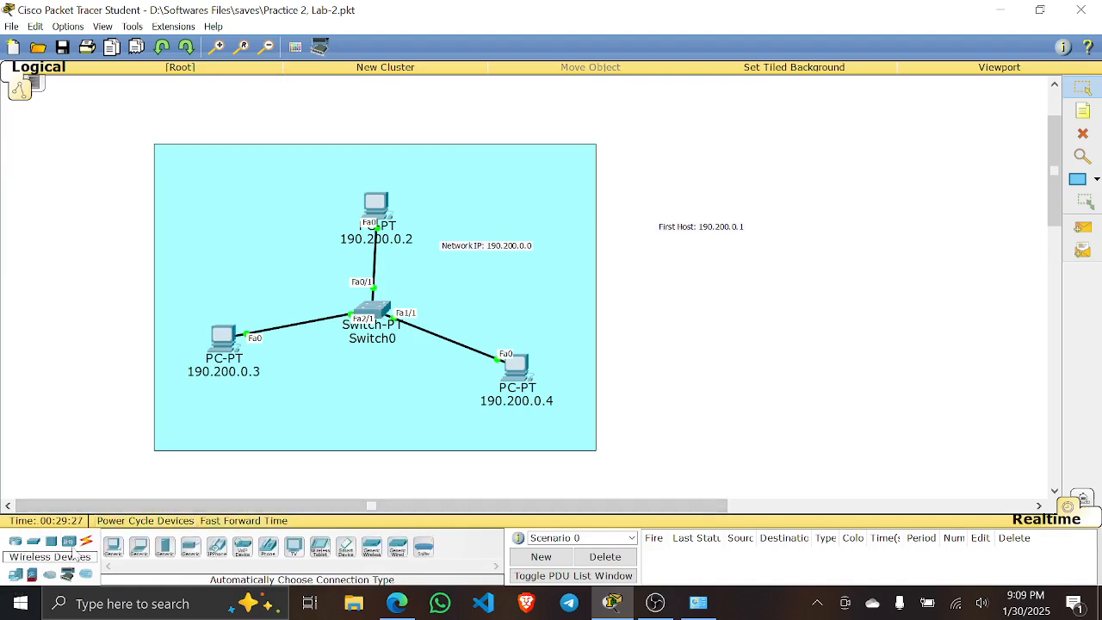
left_click(139, 545)
left_click(323, 443)
mouse_move(310, 437)
left_mouse_down()
mouse_move(312, 427)
mouse_move(312, 454)
mouse_move(318, 414)
mouse_move(310, 422)
left_mouse_up()
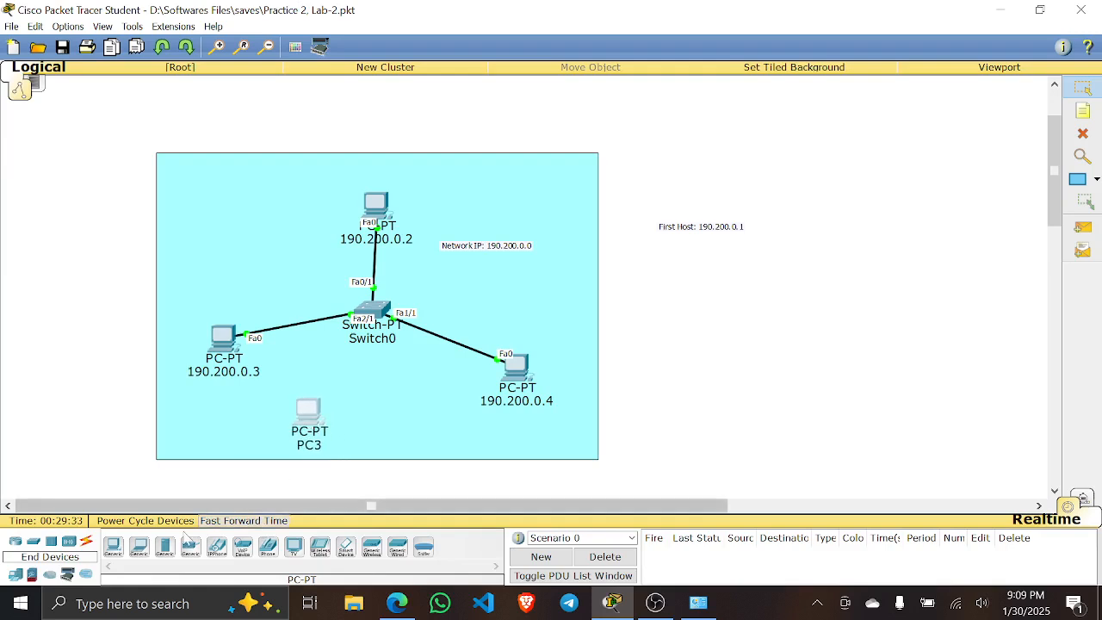
- Connect Switch0 to PC3 with an automatically chosen cable
left_click(86, 542)
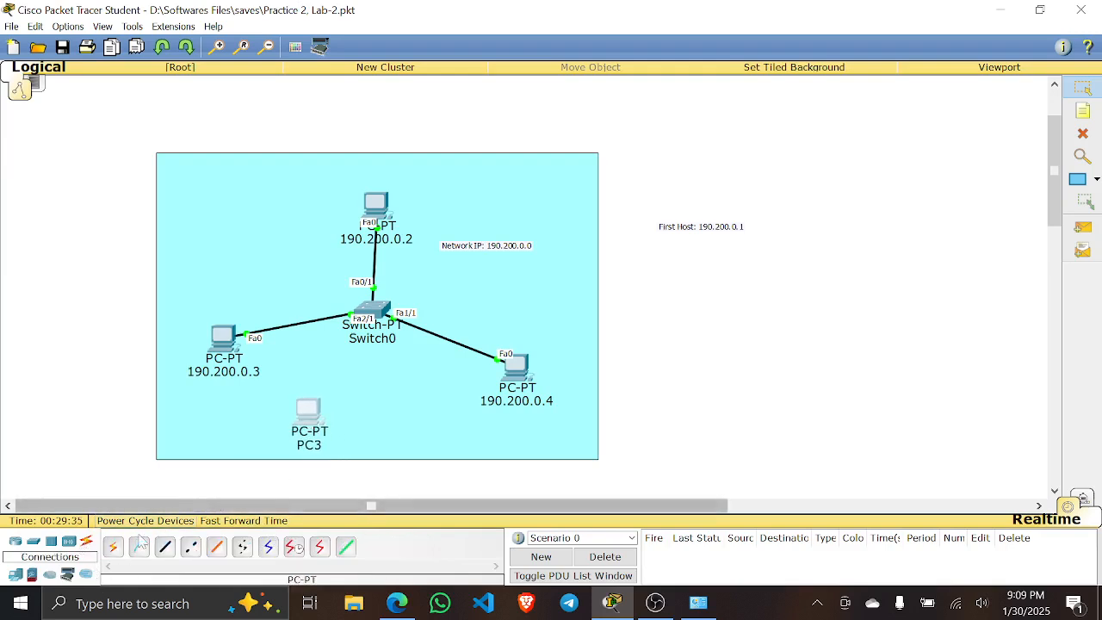
left_click(113, 547)
left_click(370, 330)
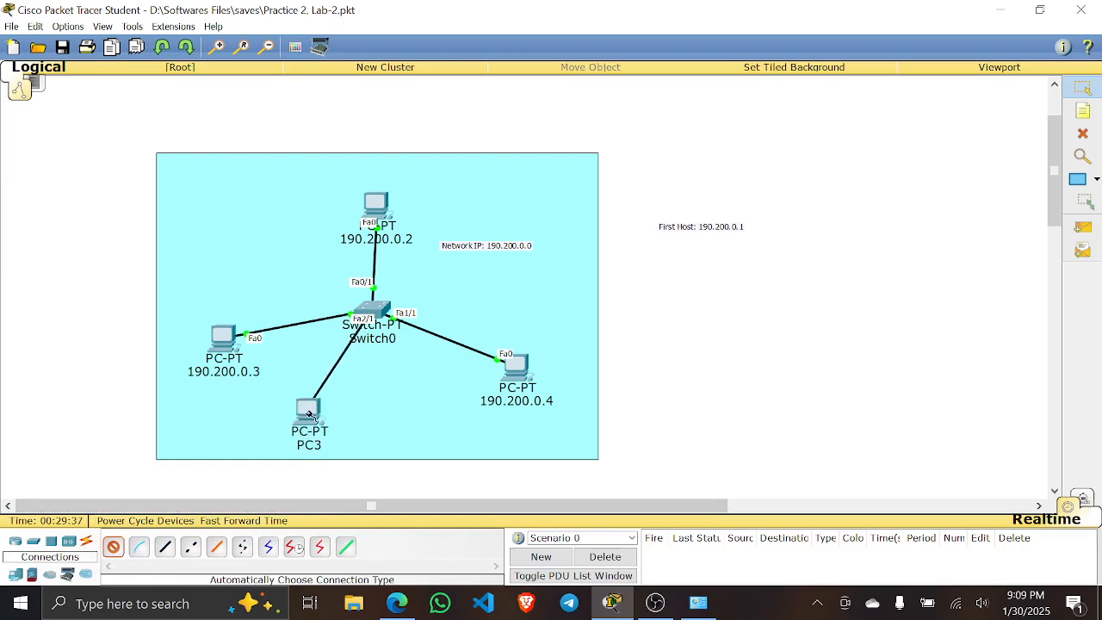
left_click(310, 413)
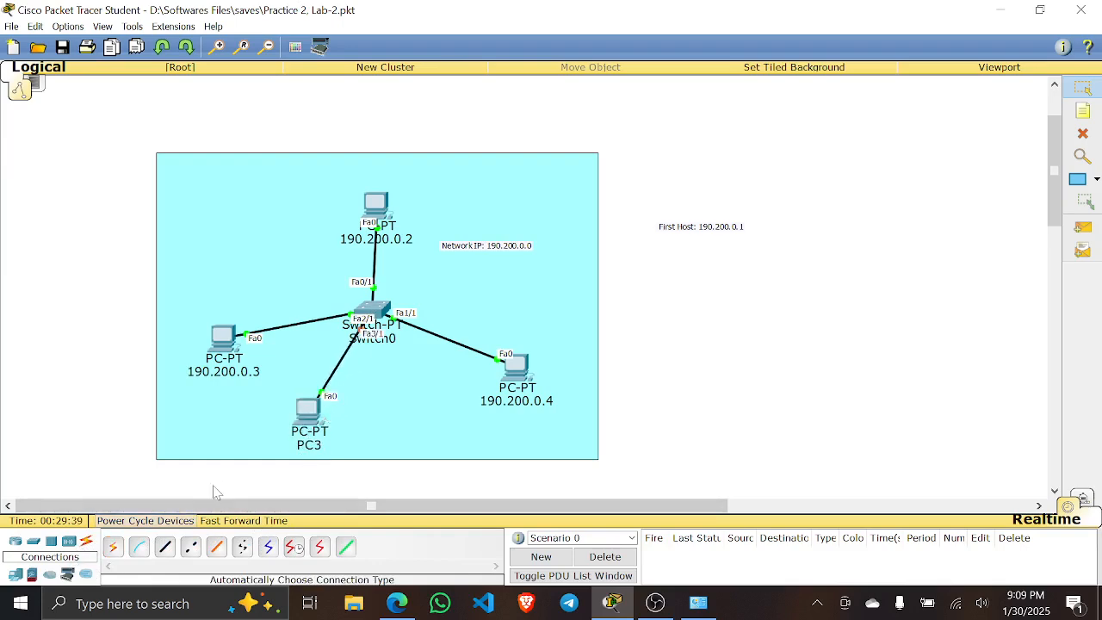
- Add a fifth generic PC below the switch, between PC3 and PC 190.200.0.4
left_click(32, 573)
left_click(113, 546)
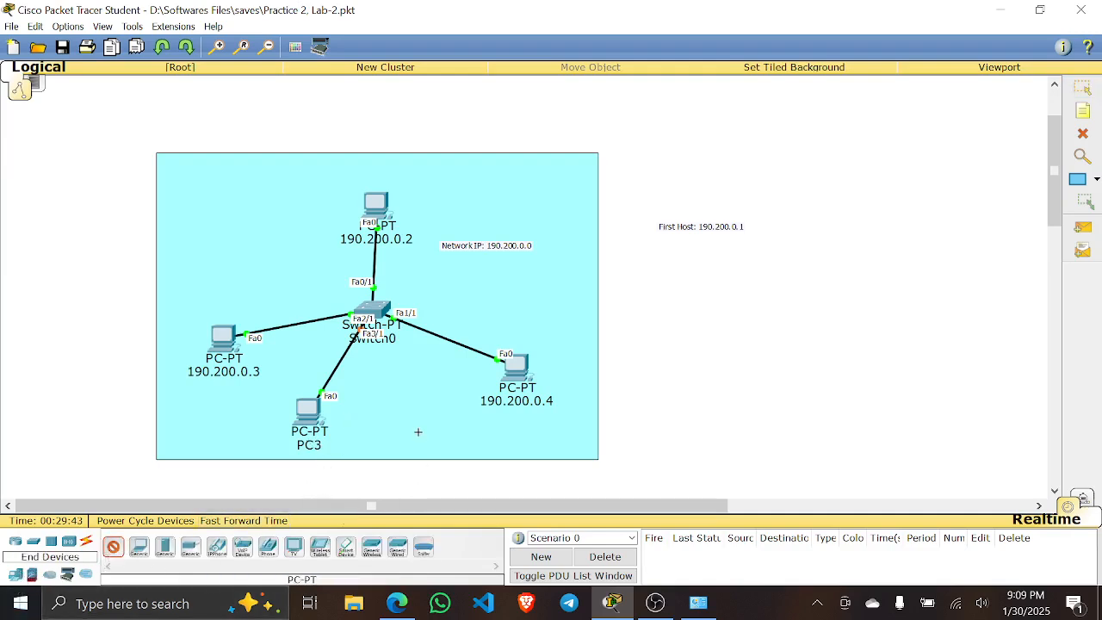
left_click(416, 433)
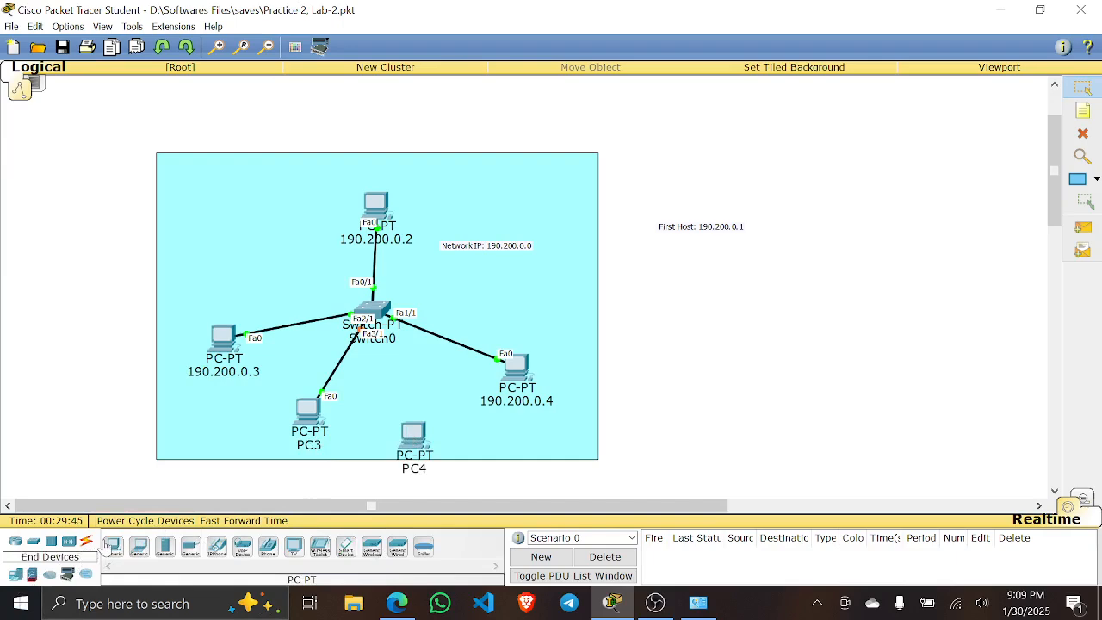
- Try to connect PC4 to Switch0 with an automatically chosen cable
left_click(86, 541)
left_click(110, 548)
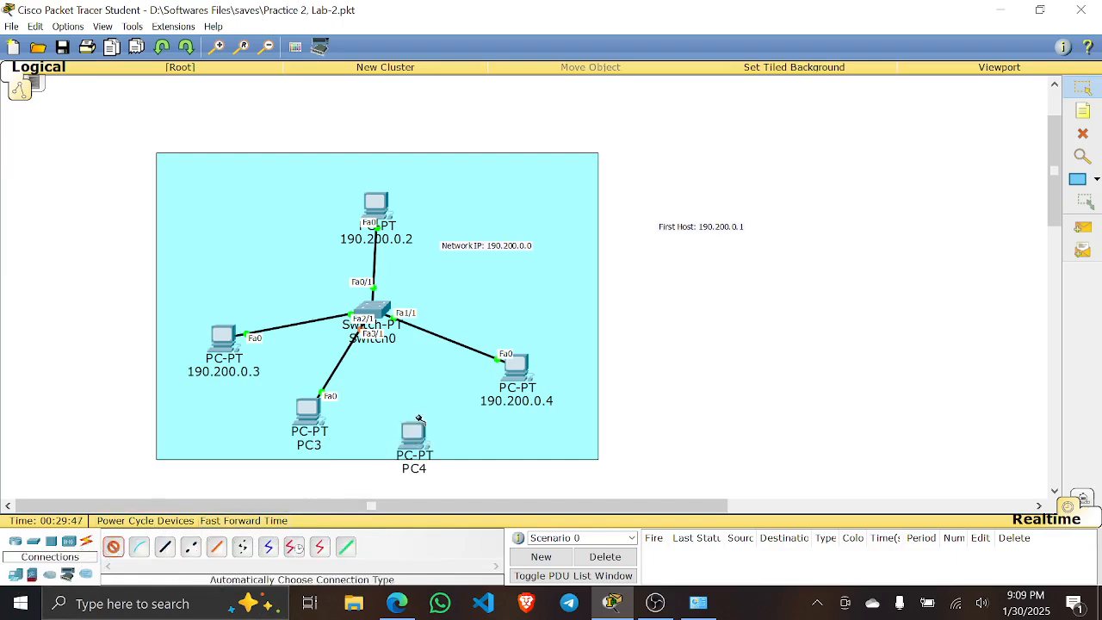
left_click(420, 430)
left_click(376, 311)
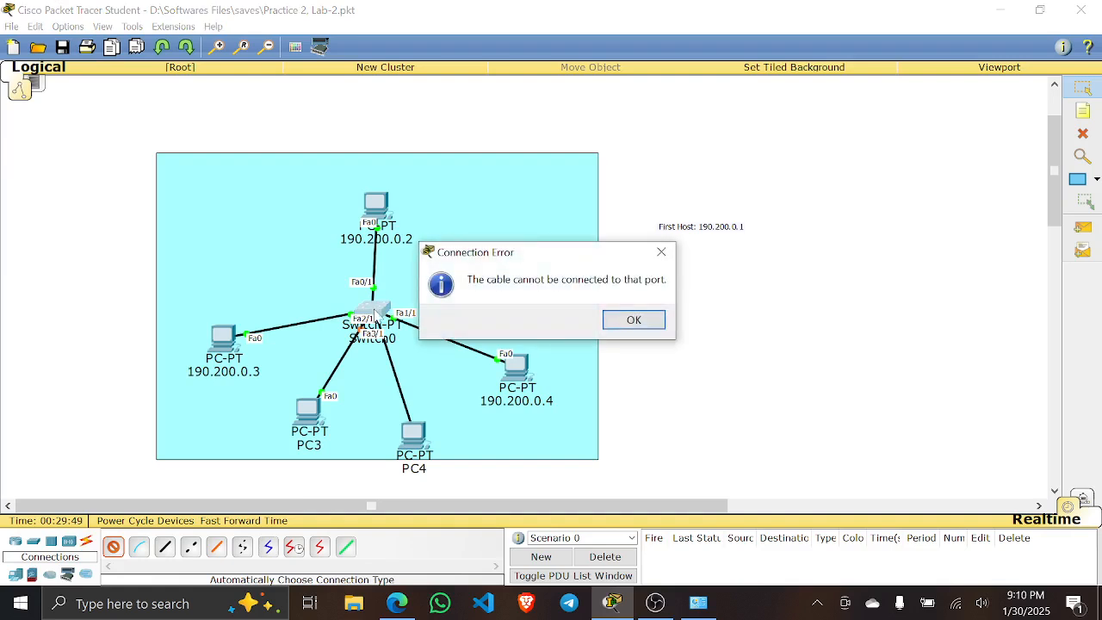
left_click(634, 319)
left_click(412, 434)
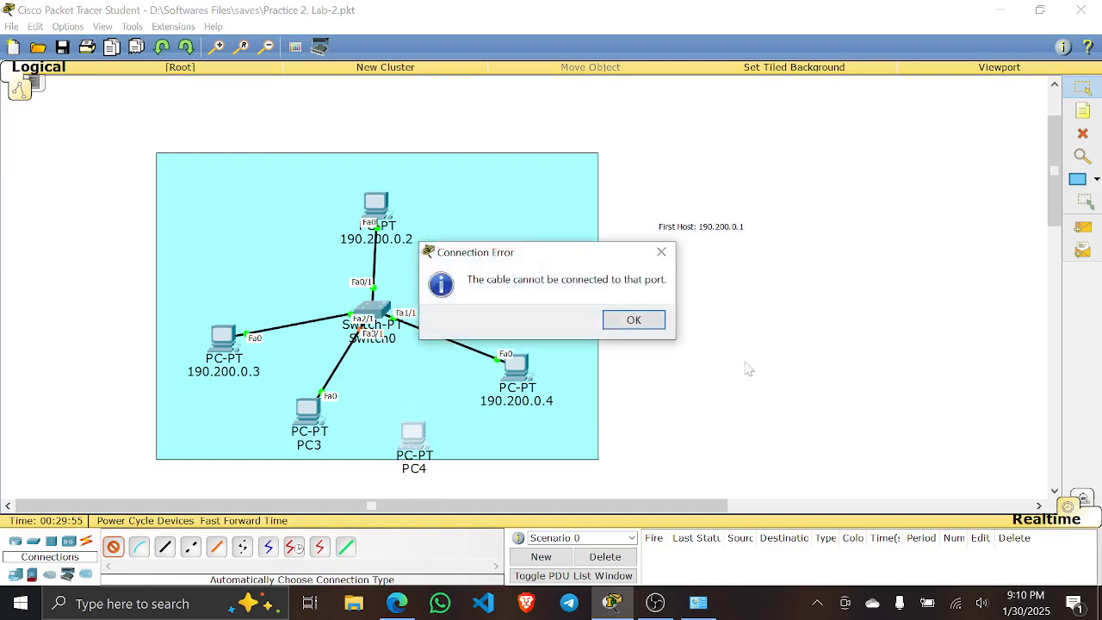
left_click(669, 254)
left_click(1083, 134)
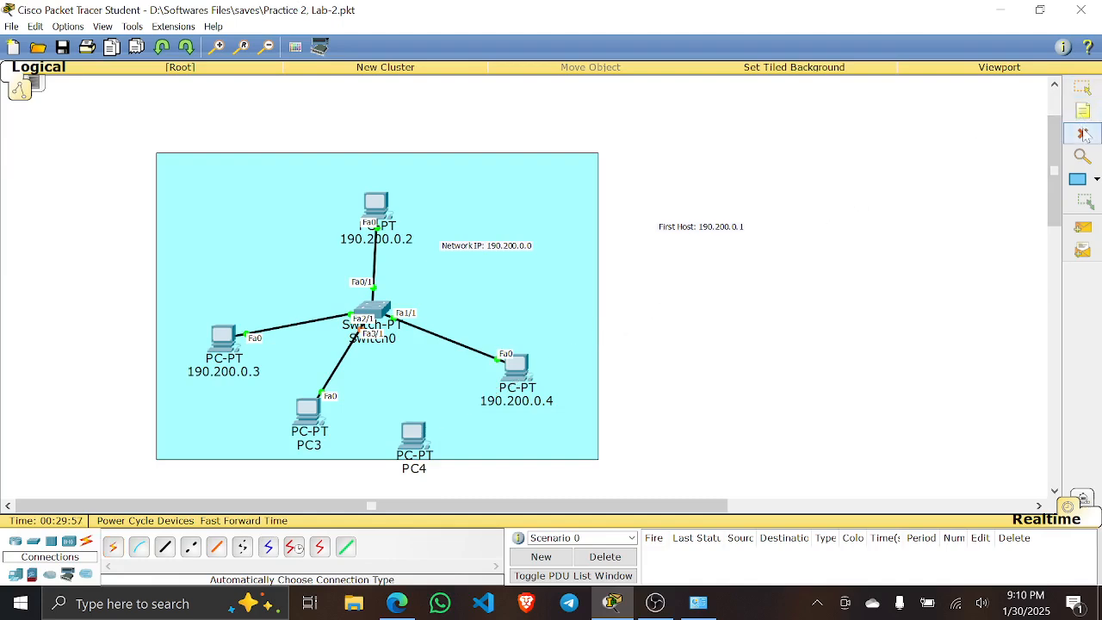
left_click(1082, 86)
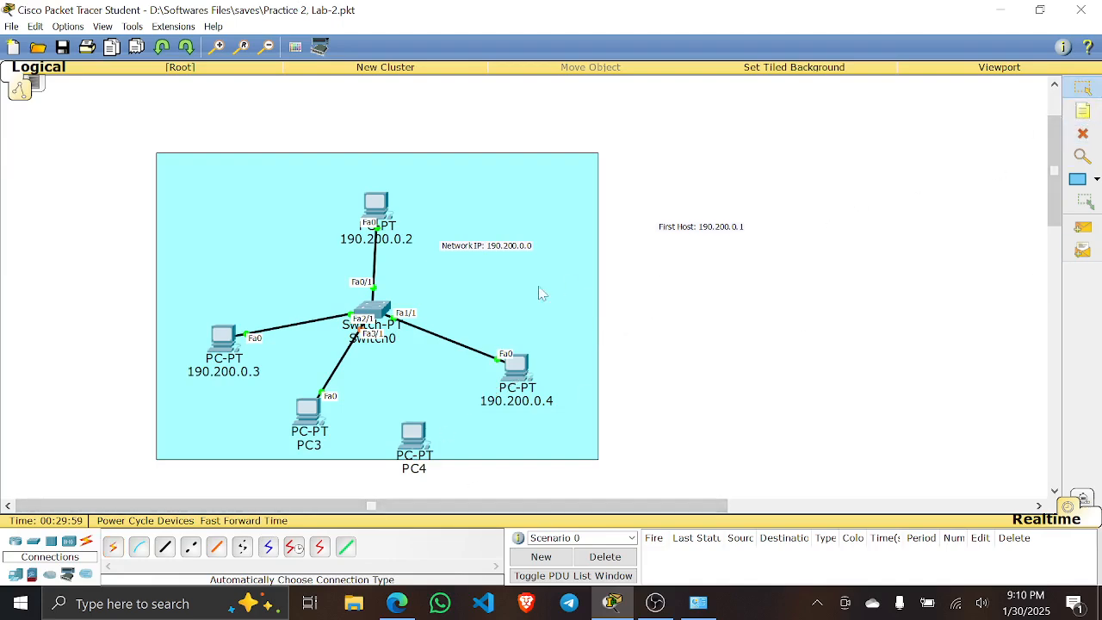
- Open Switch0's physical device view and examine its available modules, installed ports and empty slots
left_click(378, 313)
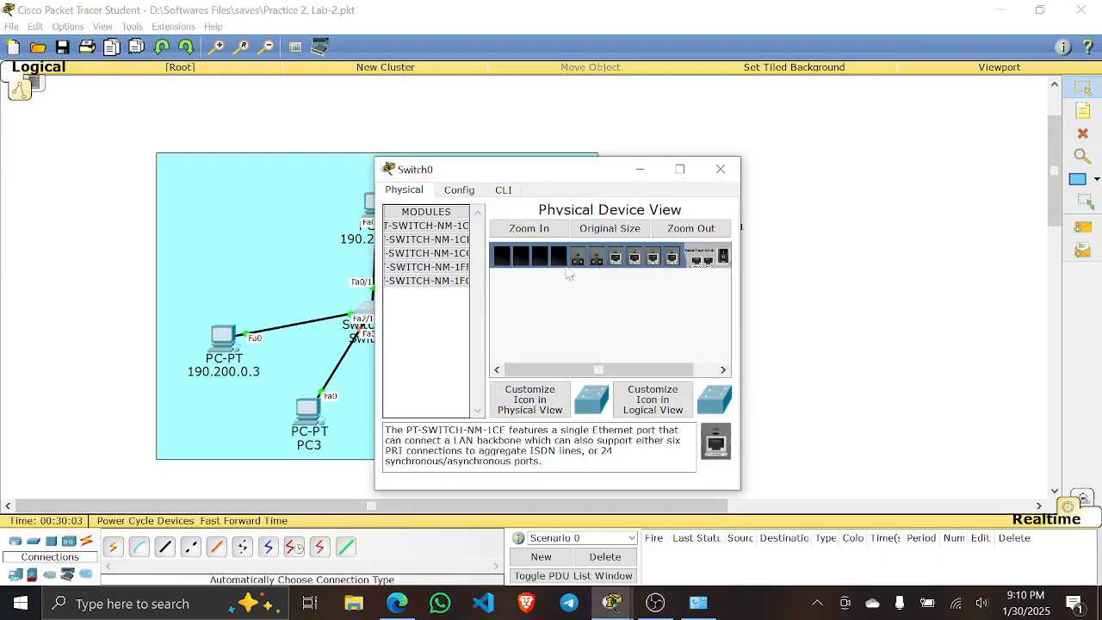
left_click(462, 240)
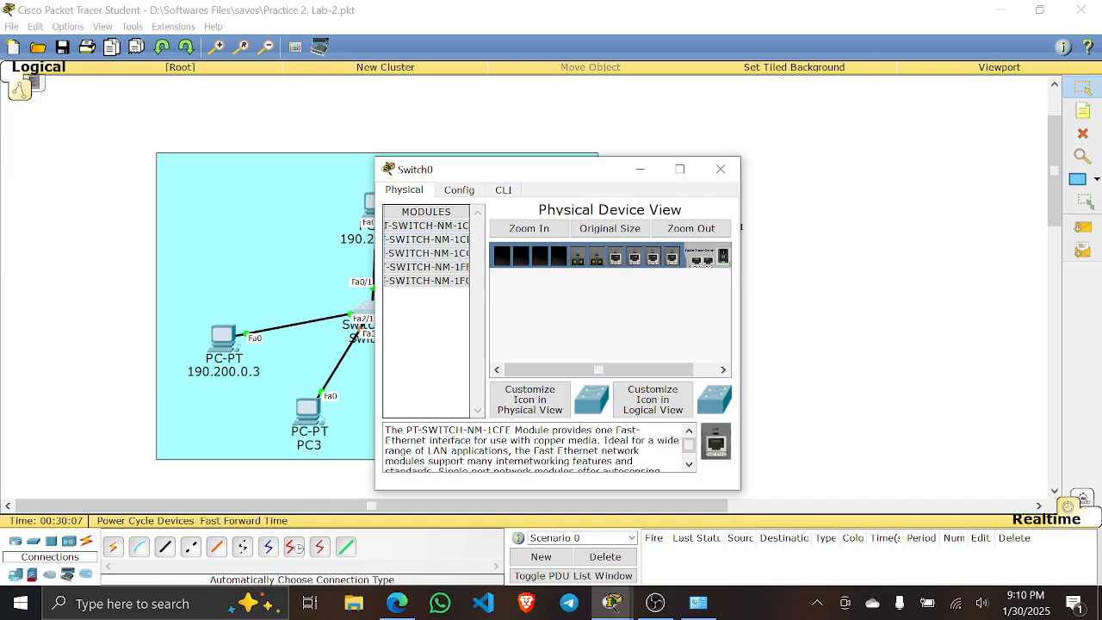
double_click(499, 430)
left_click(454, 240)
left_click(455, 226)
left_click(455, 242)
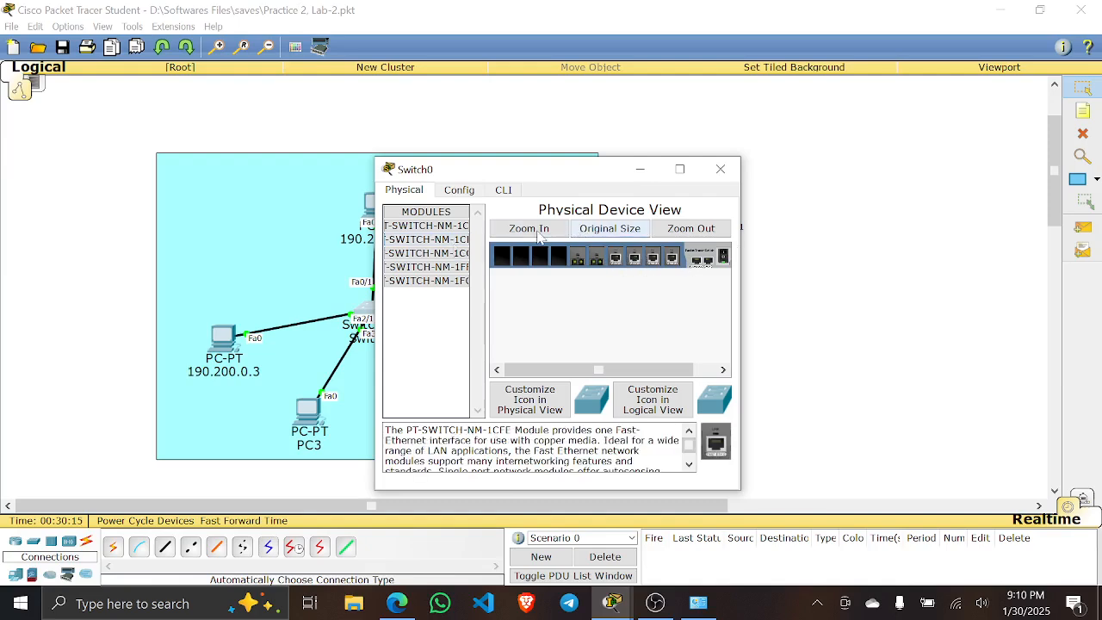
mouse_move(570, 176)
left_mouse_down()
mouse_move(583, 214)
mouse_move(576, 167)
mouse_move(588, 185)
left_mouse_up()
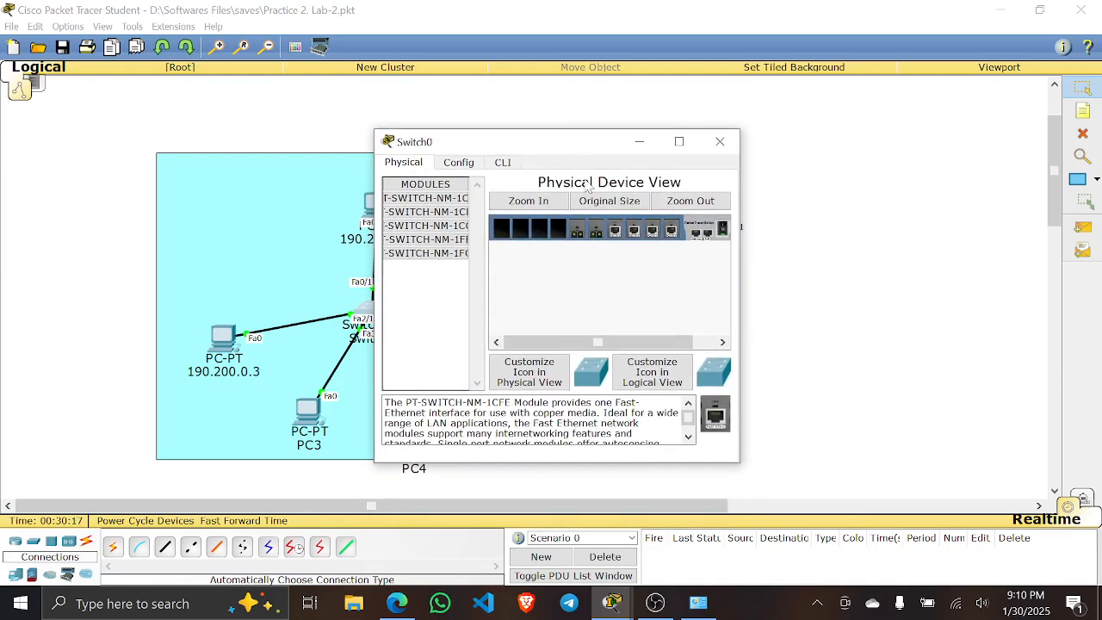
left_click(542, 203)
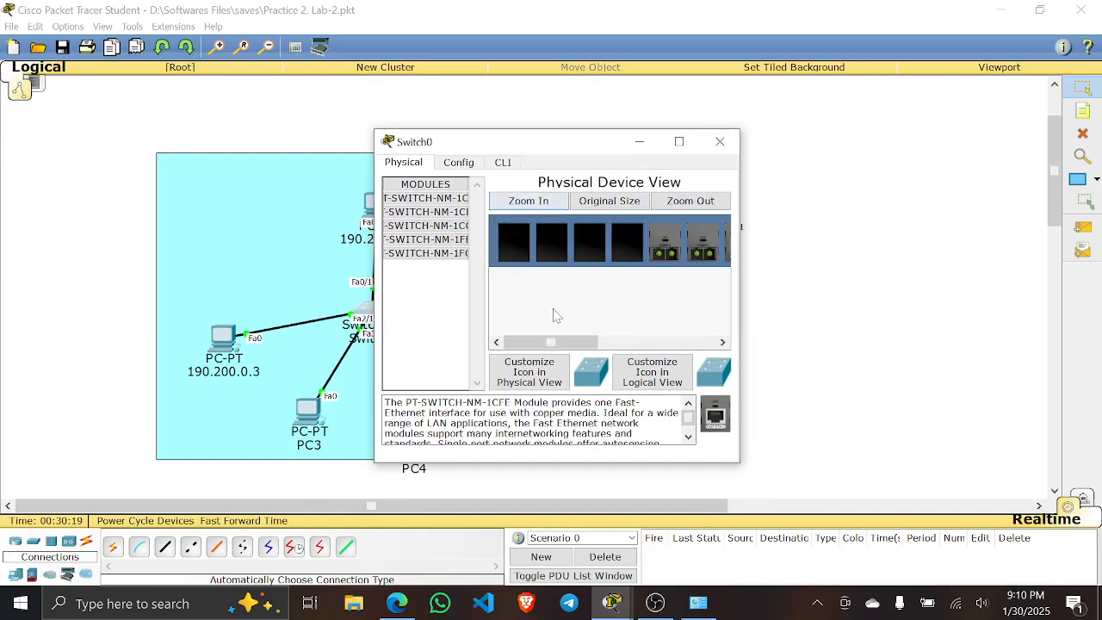
left_click_drag(553, 345, 639, 344)
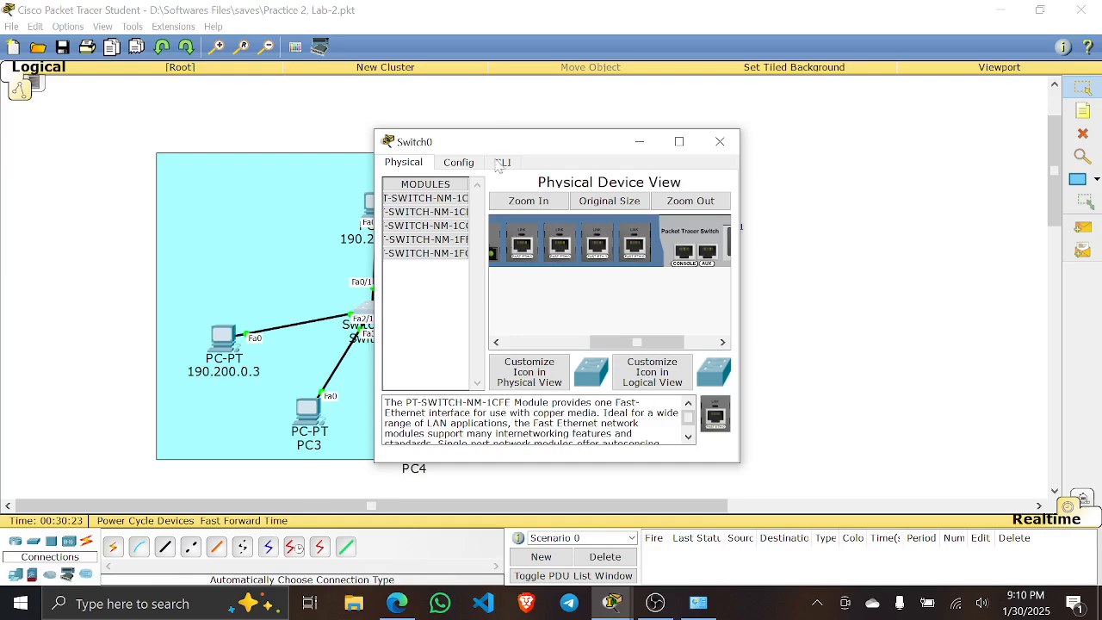
left_click_drag(506, 148, 758, 140)
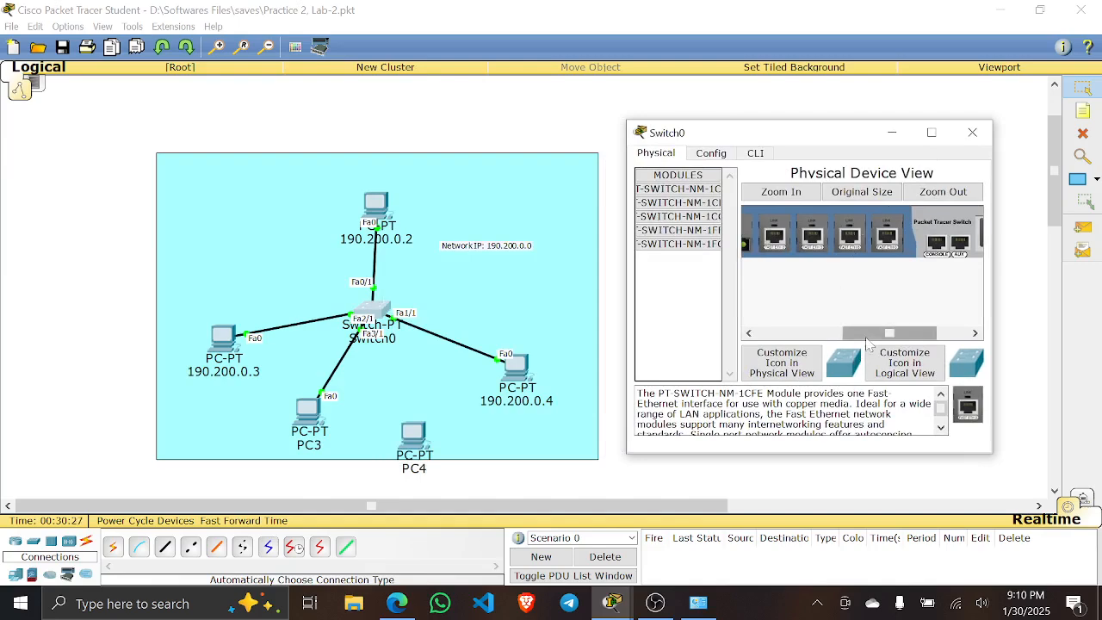
left_click_drag(868, 334, 813, 333)
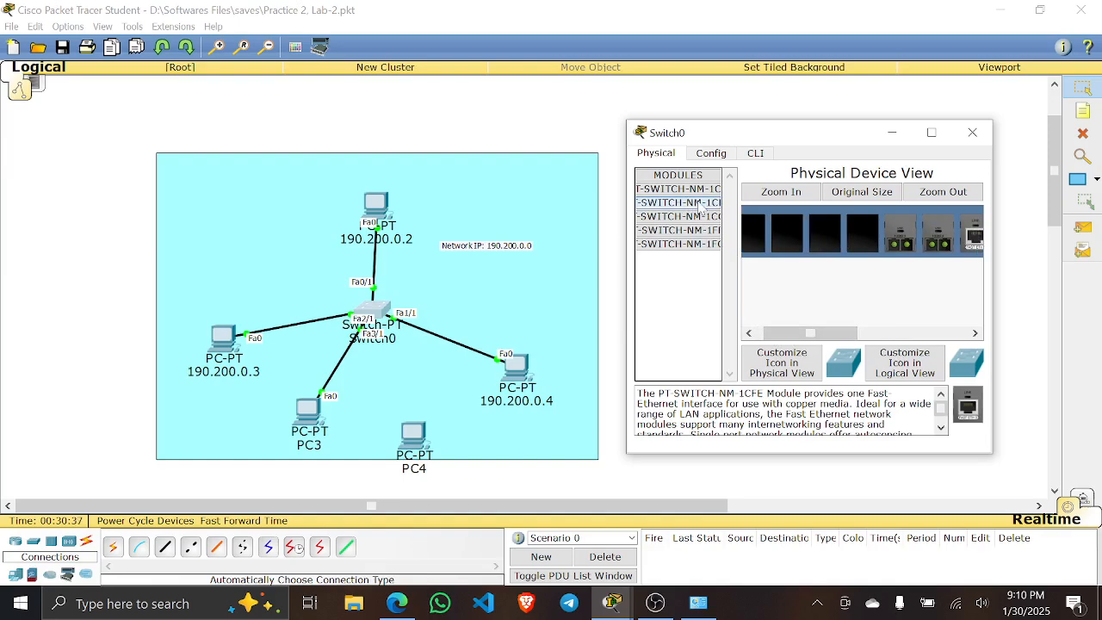
- Power off Switch0 and fill its four empty slots with PT-SWITCH-NM-1CFE modules
left_click_drag(701, 206, 857, 235)
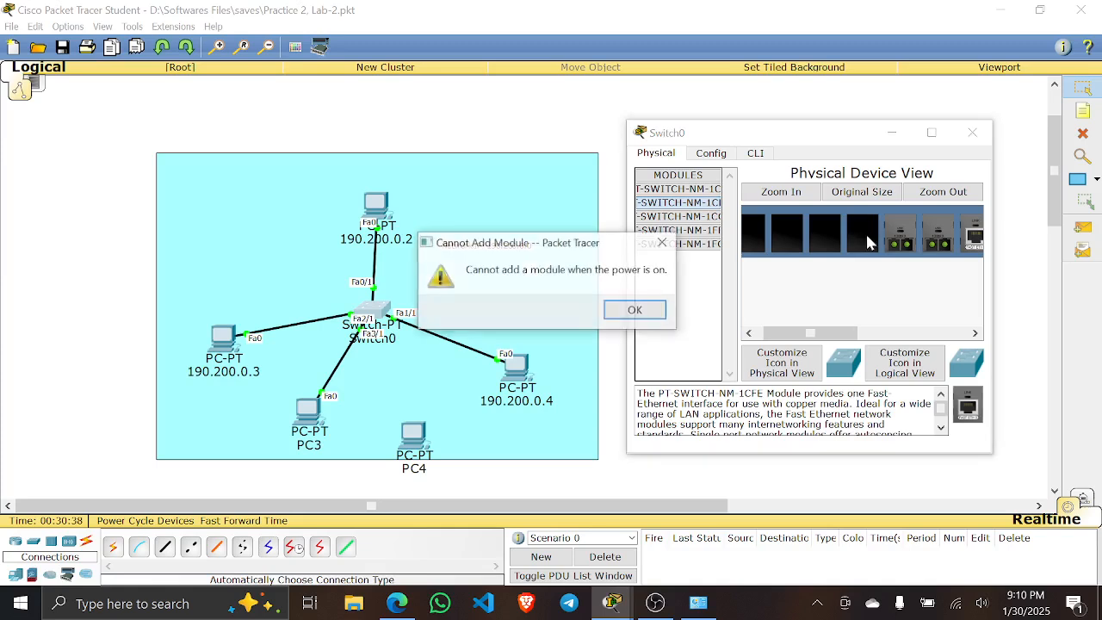
left_click(638, 311)
left_click_drag(830, 334, 804, 333)
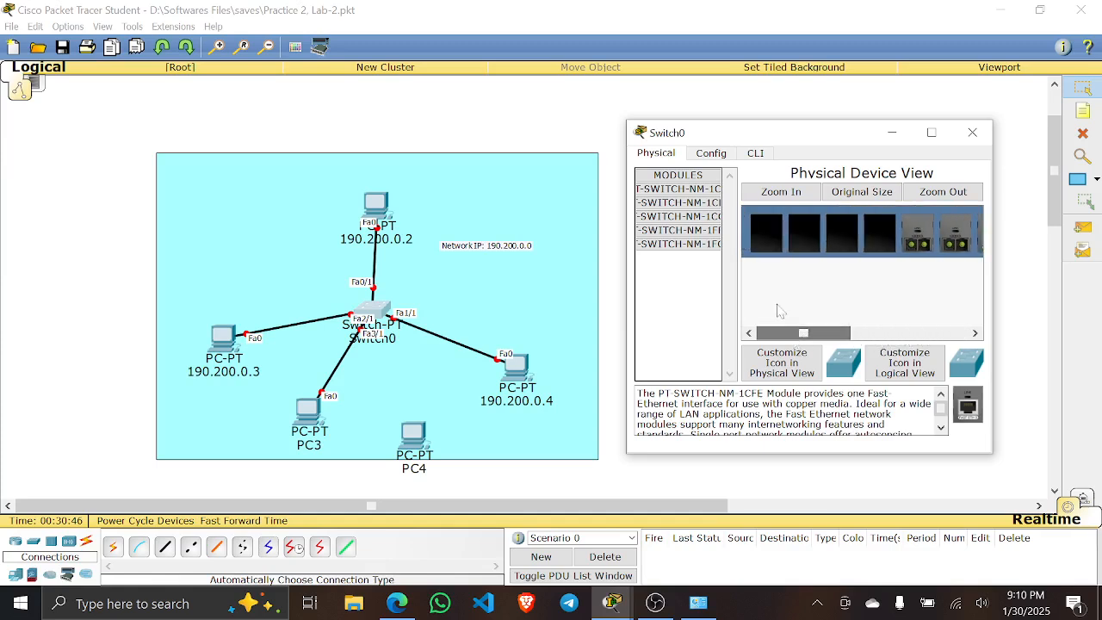
left_click_drag(699, 204, 880, 232)
left_click_drag(689, 204, 832, 231)
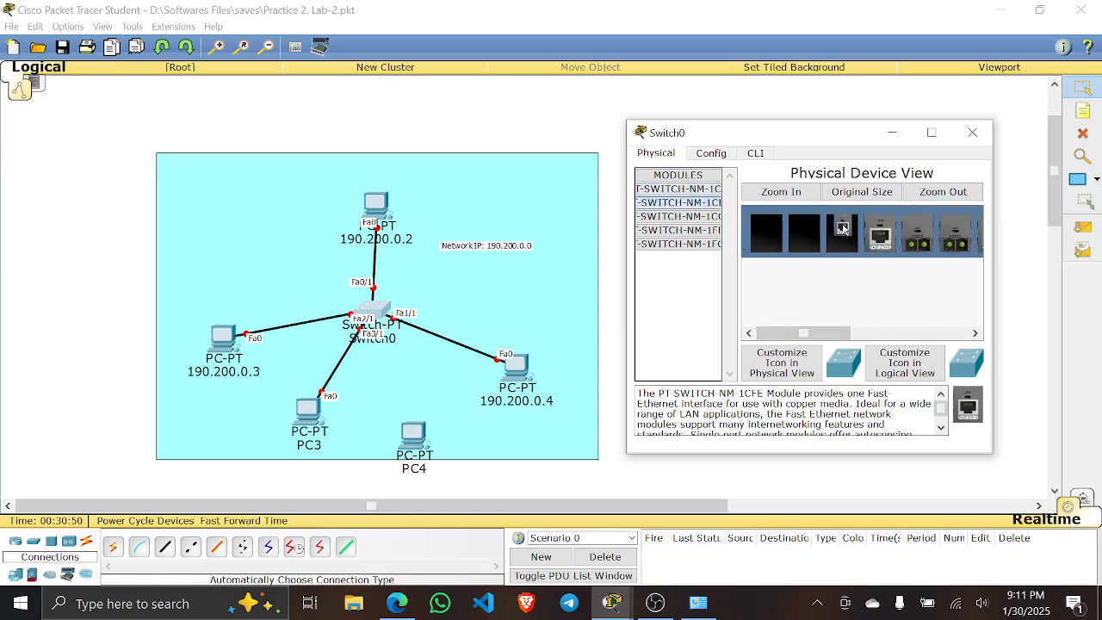
left_click_drag(654, 202, 800, 231)
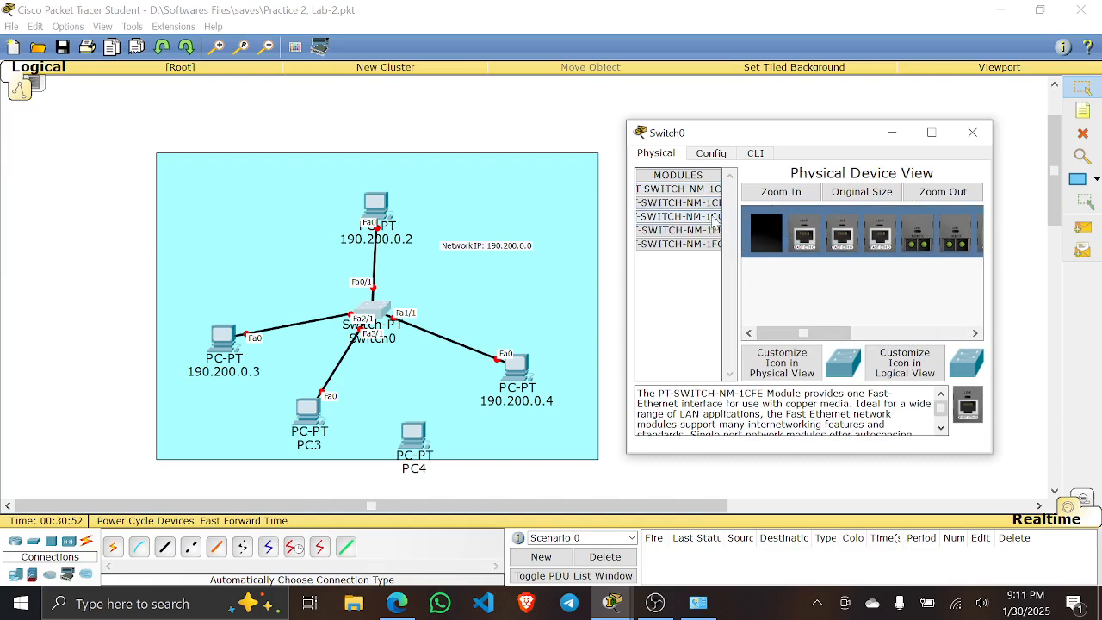
left_click_drag(680, 204, 766, 234)
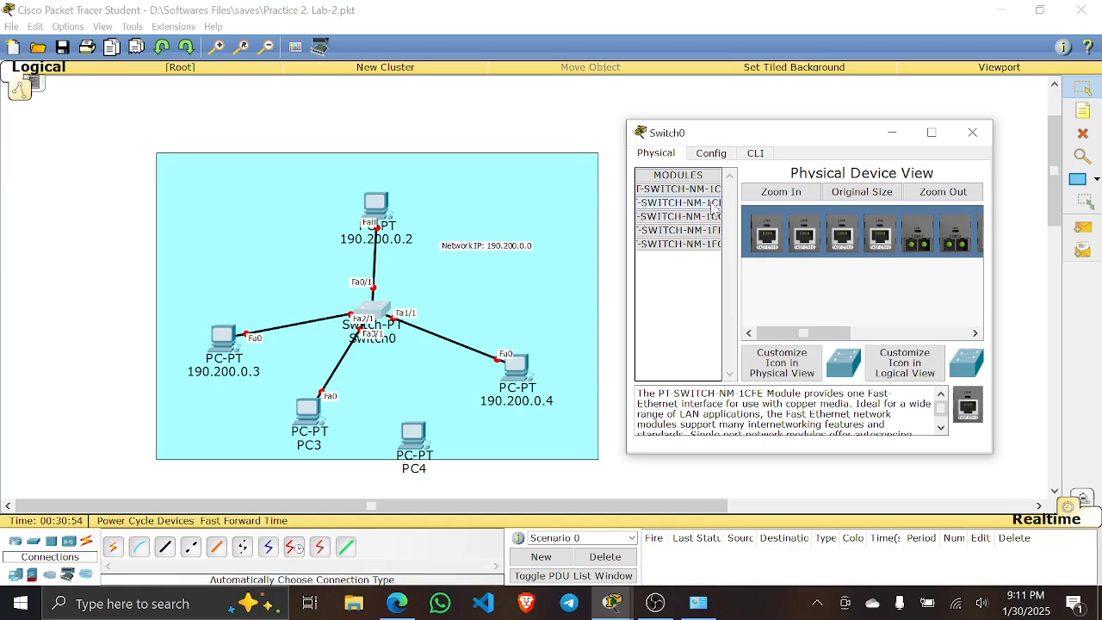
- Remove Switch0's two fiber port modules and install PT-SWITCH-NM-1CFE modules in their slots
left_click_drag(802, 332, 884, 337)
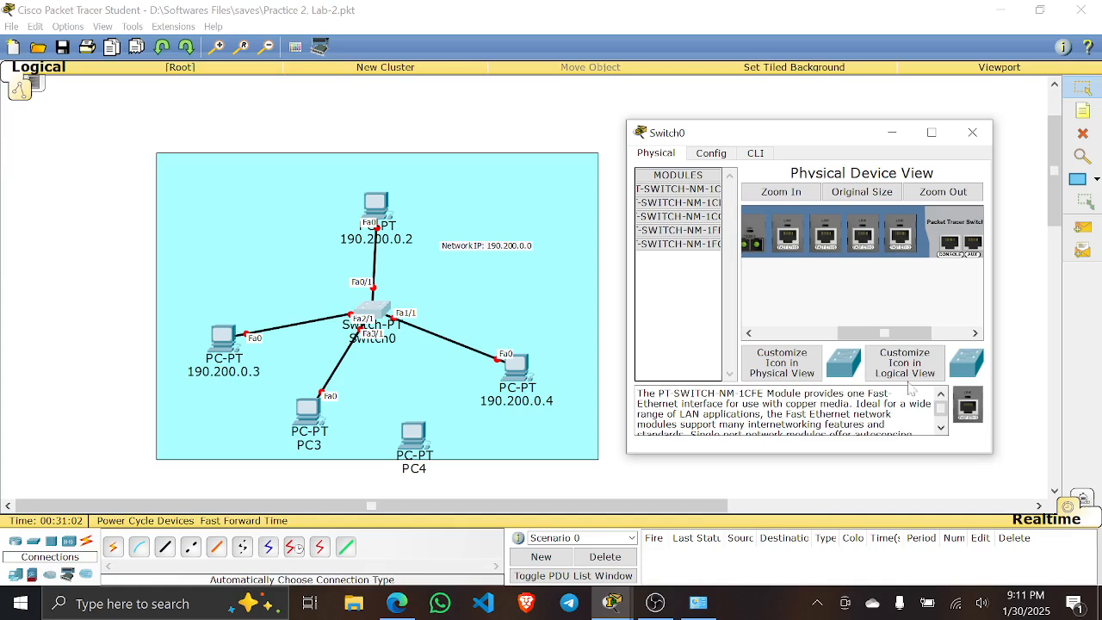
left_click_drag(884, 333, 829, 334)
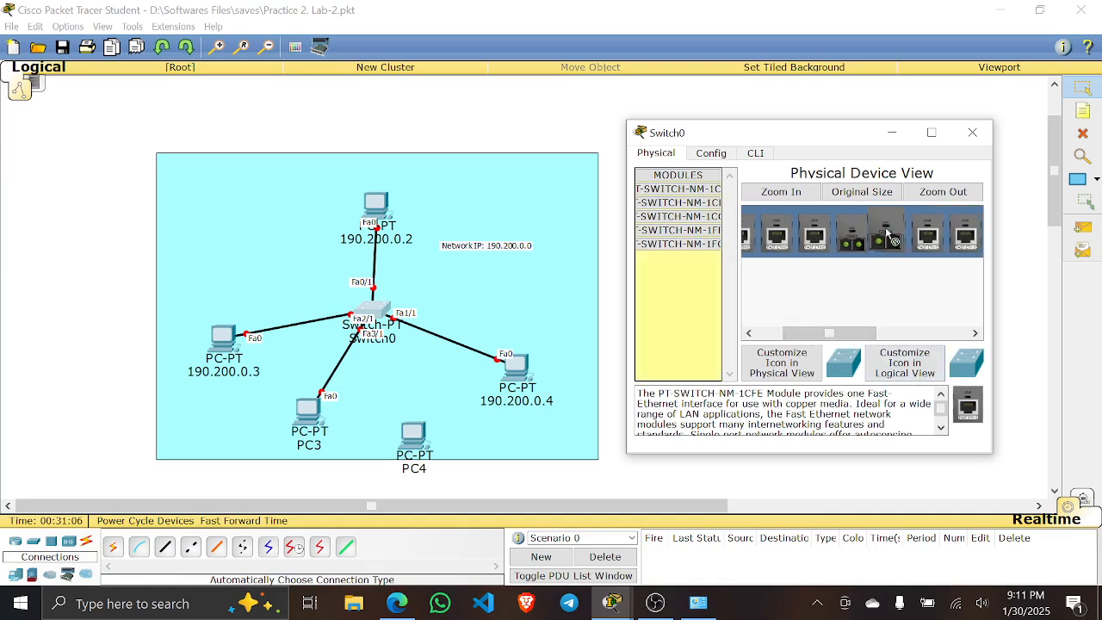
left_click_drag(895, 237, 973, 412)
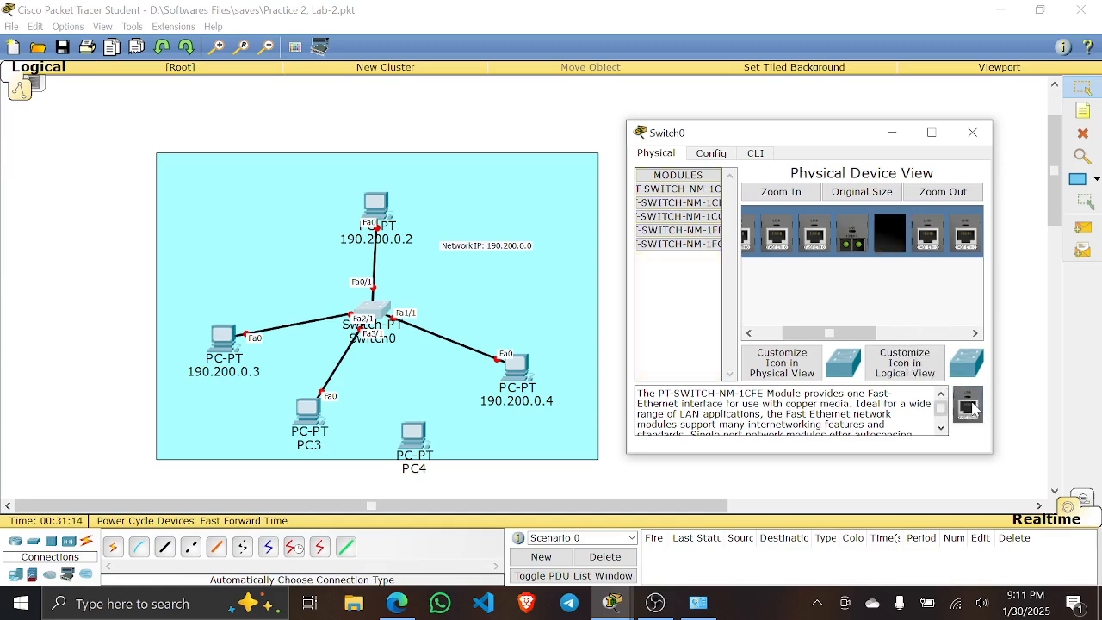
left_click_drag(859, 239, 962, 387)
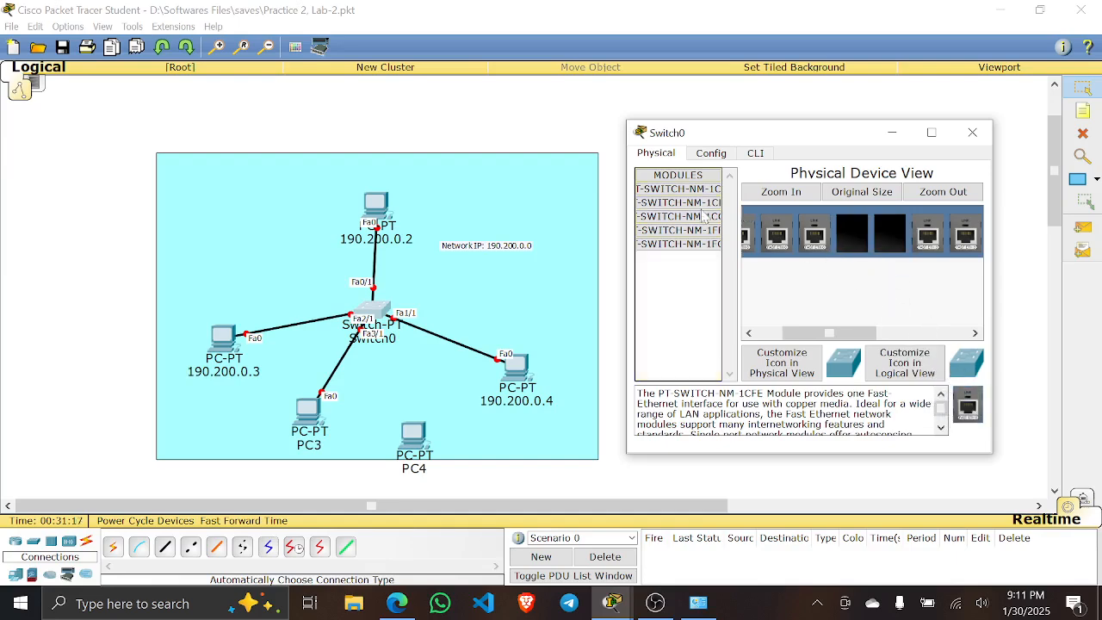
left_click_drag(703, 216, 890, 230)
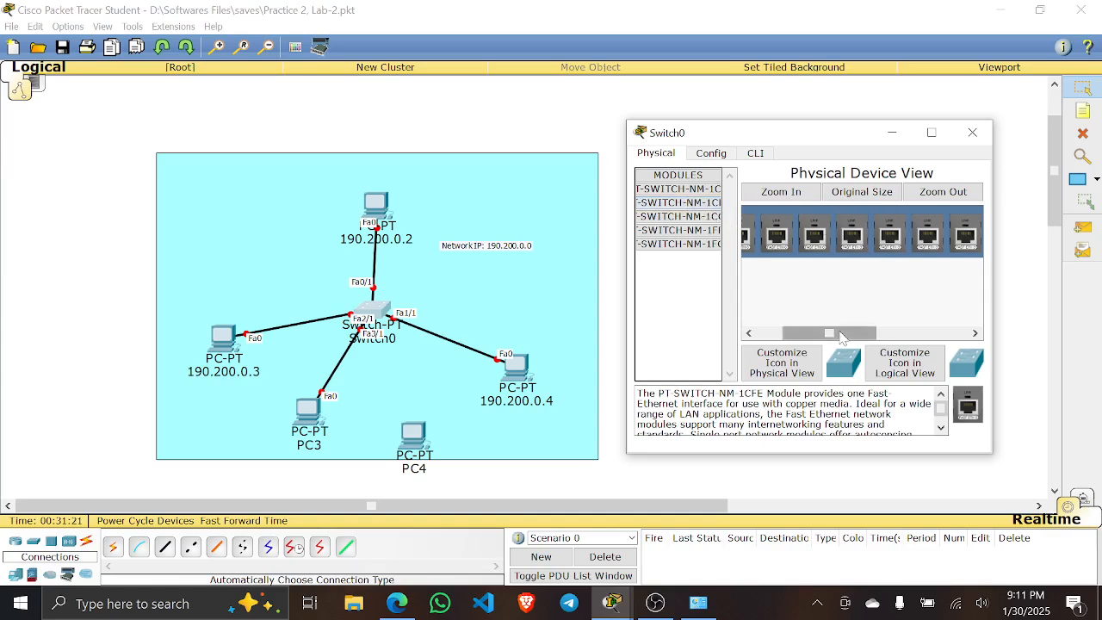
- Power Switch0 back on, close its window, and fast-forward the simulation time twice
left_click_drag(842, 337, 932, 348)
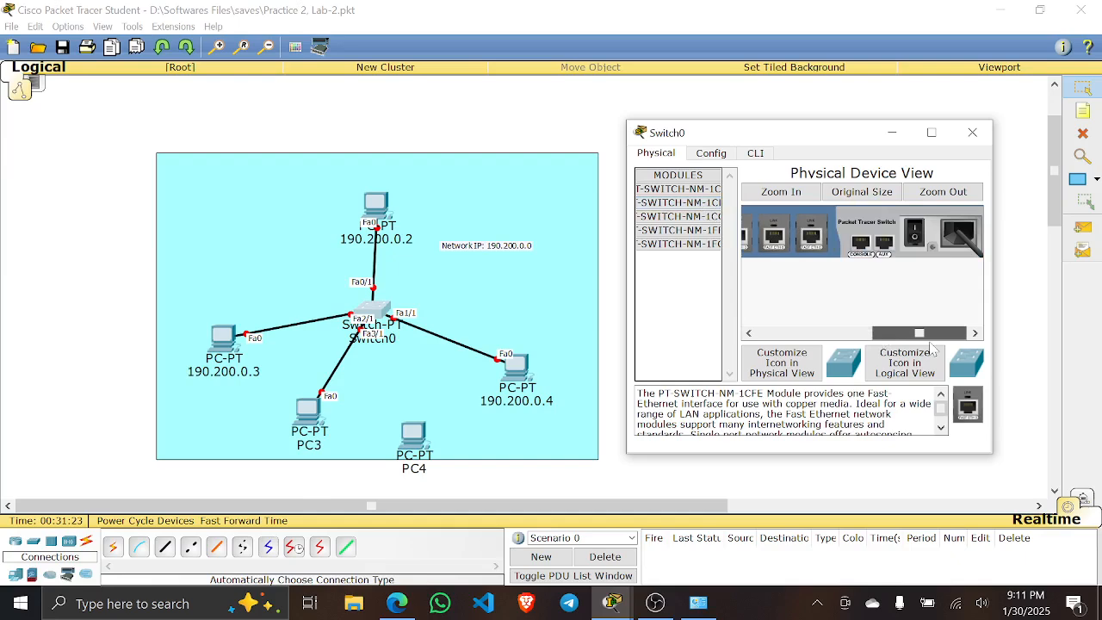
left_click_drag(930, 342, 962, 343)
left_click(913, 233)
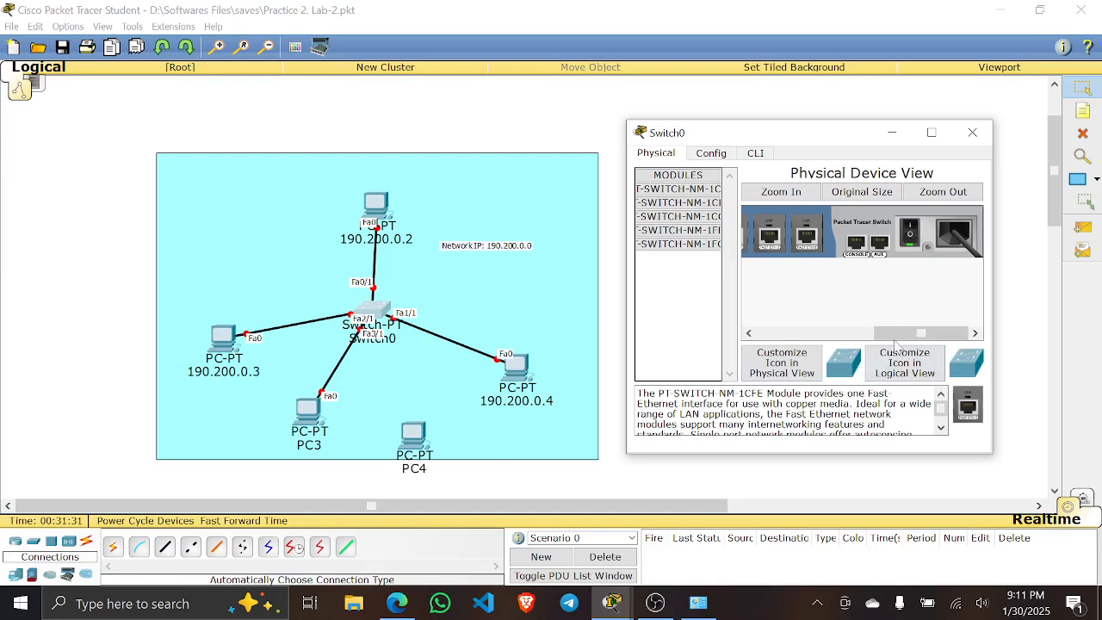
left_click_drag(898, 332, 725, 322)
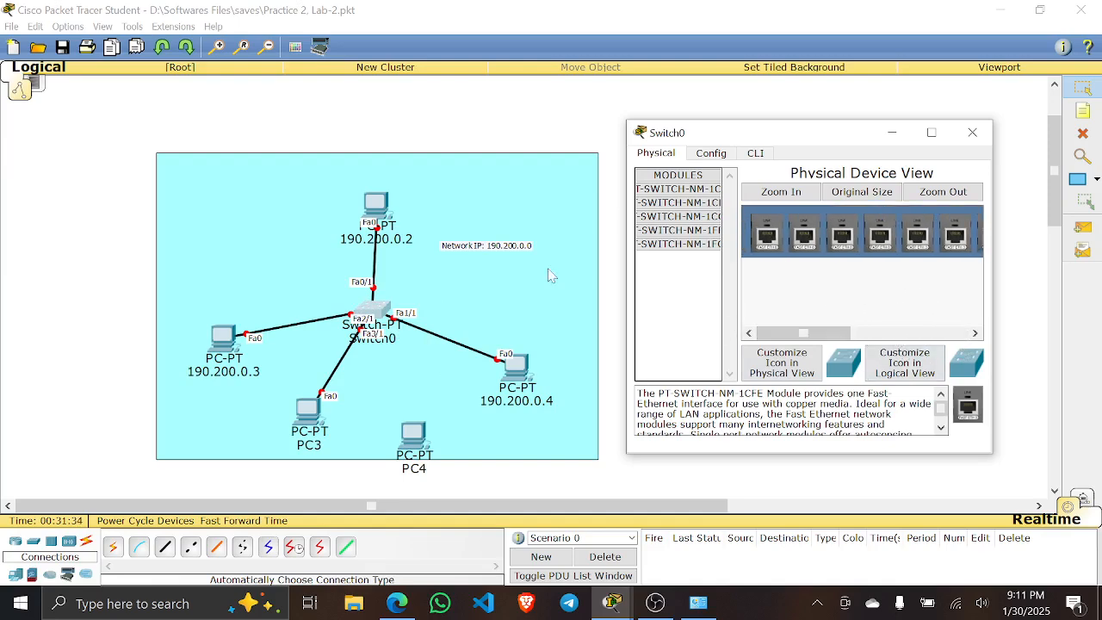
left_click(975, 133)
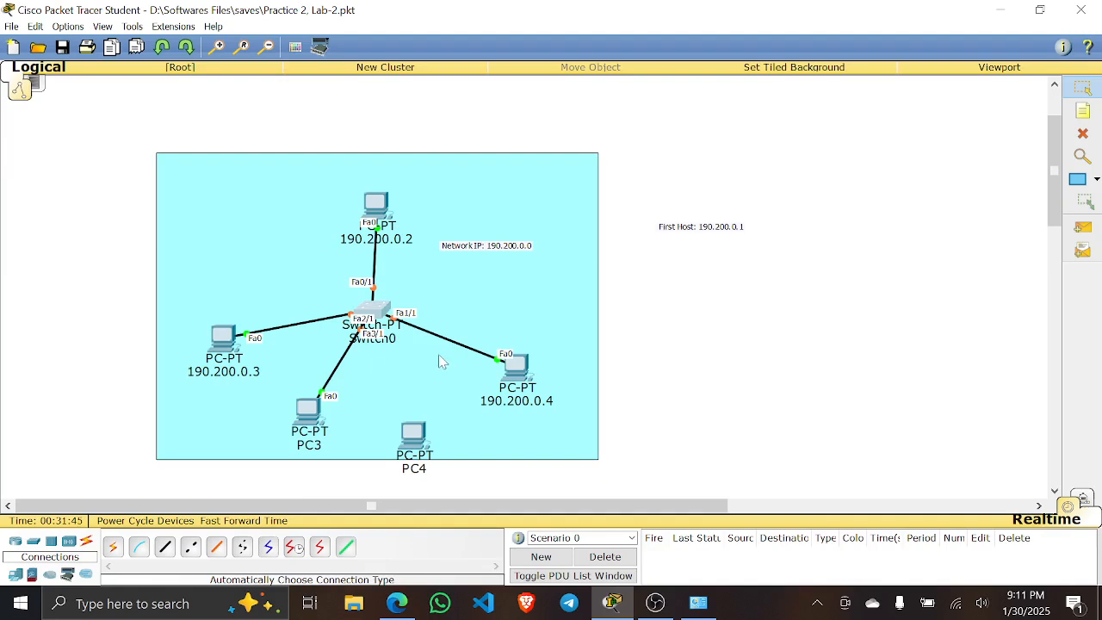
left_click(255, 525)
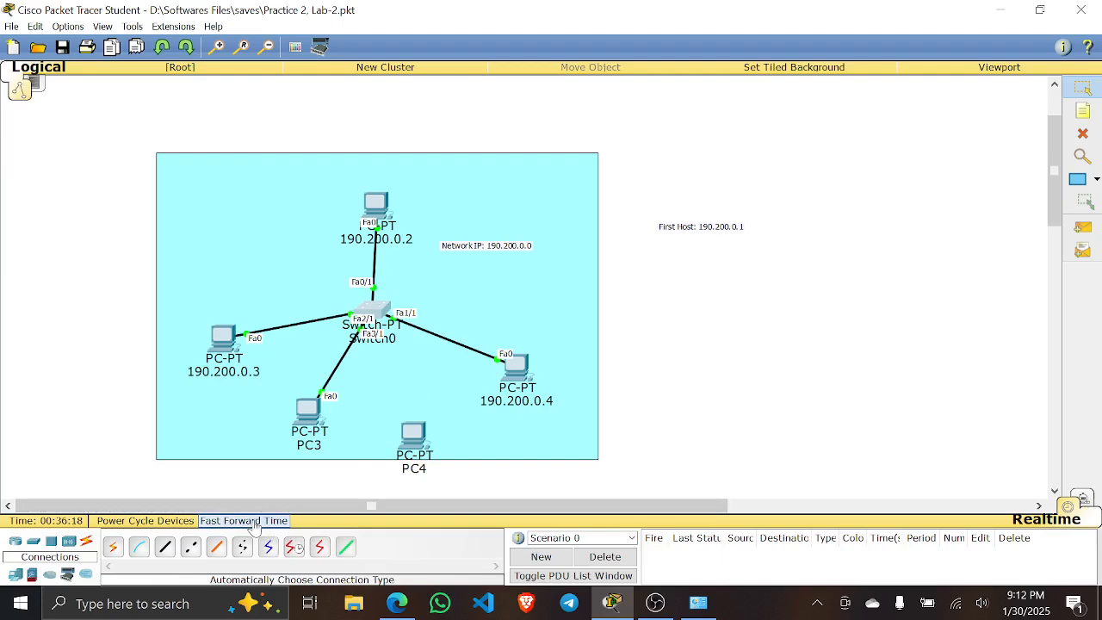
left_click(255, 525)
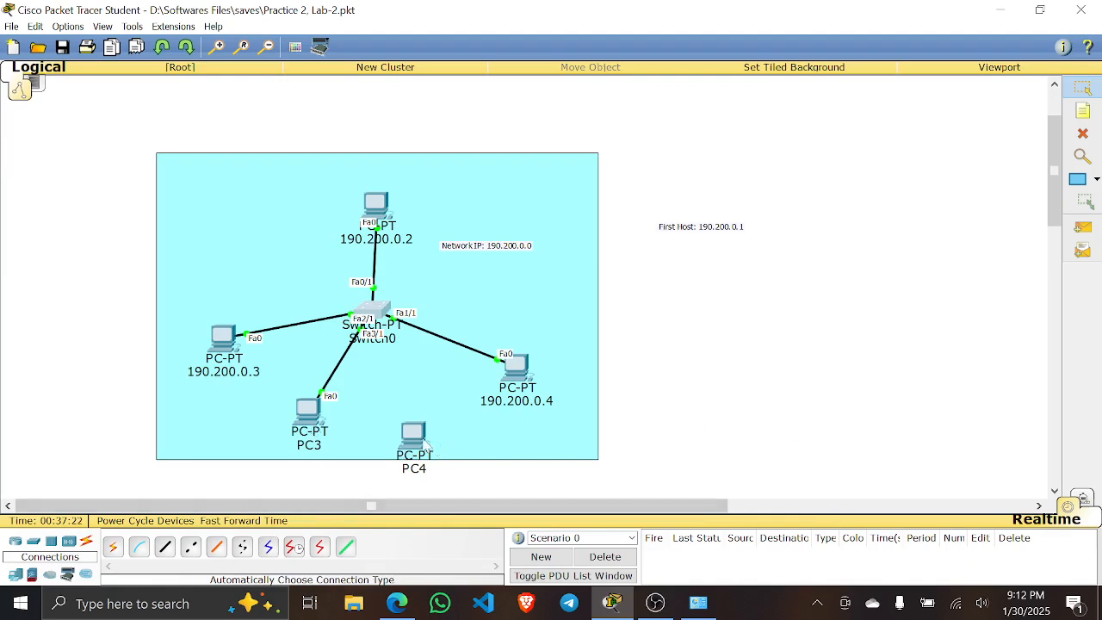
- Connect PC4 to Switch0 with an automatically chosen connection type
left_click(113, 547)
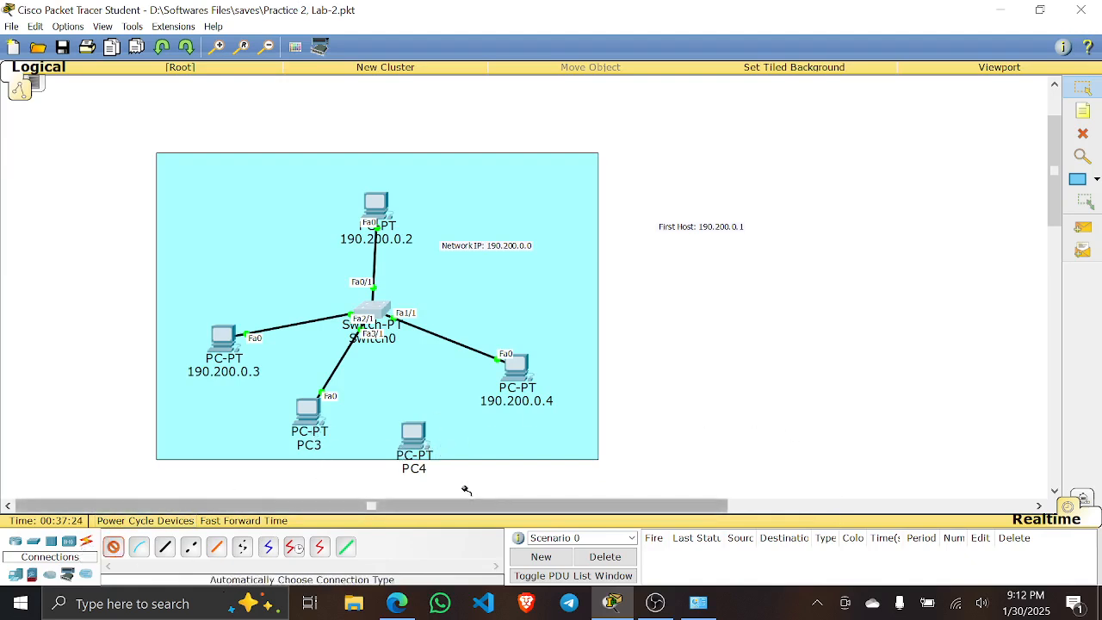
left_click(414, 433)
left_click(379, 311)
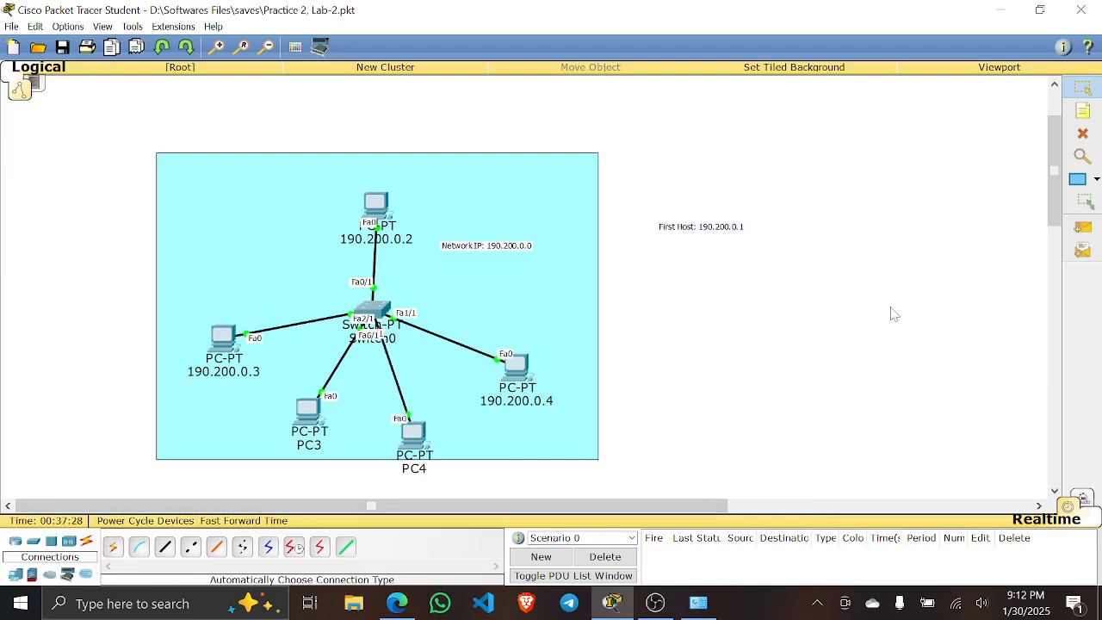
- Try to send a simple PDU from PC 190.200.0.4 to PC4 and to PC3
left_click(1083, 228)
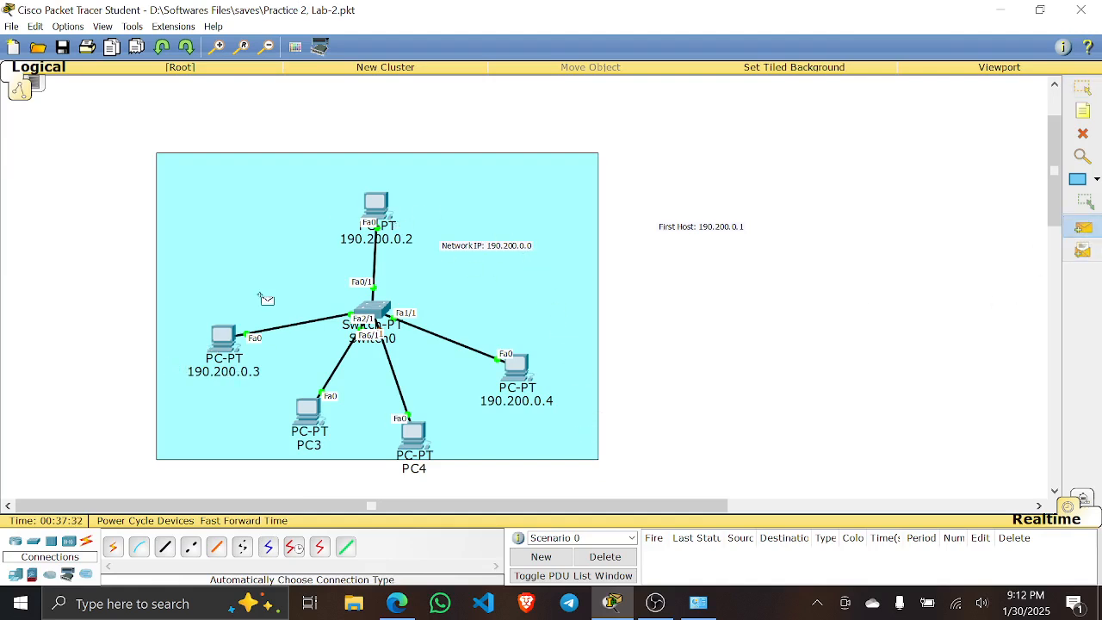
left_click(519, 368)
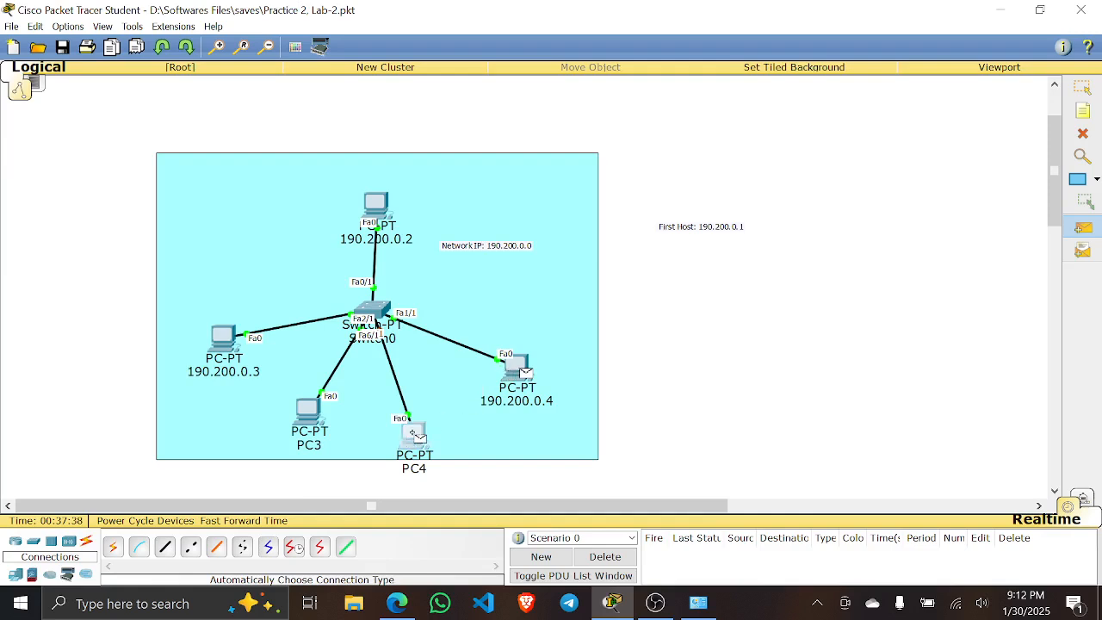
left_click(415, 434)
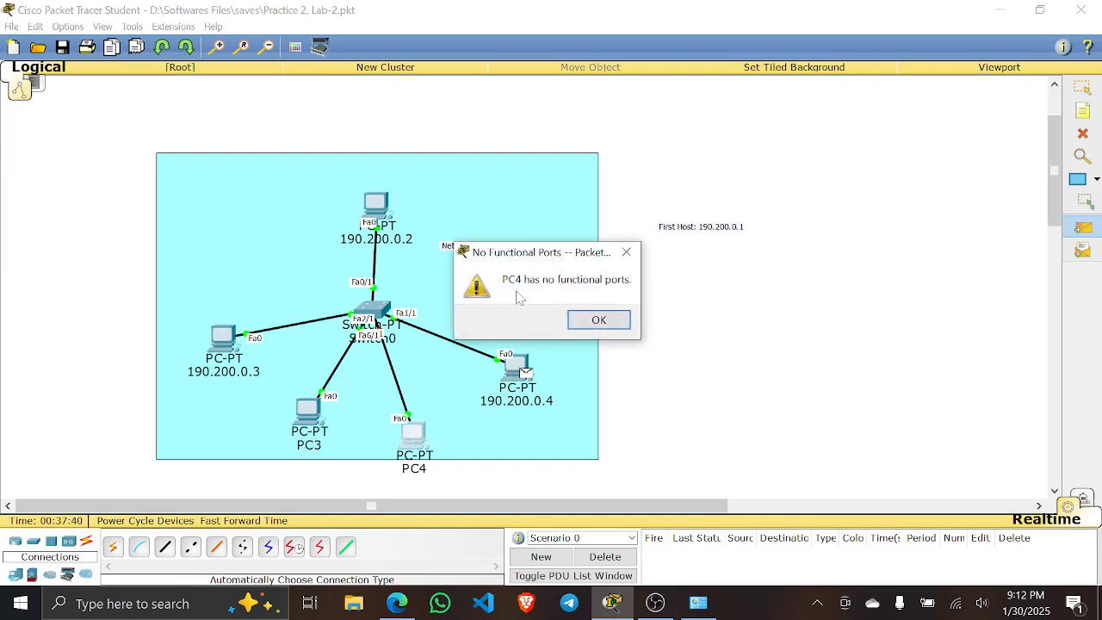
left_click(620, 327)
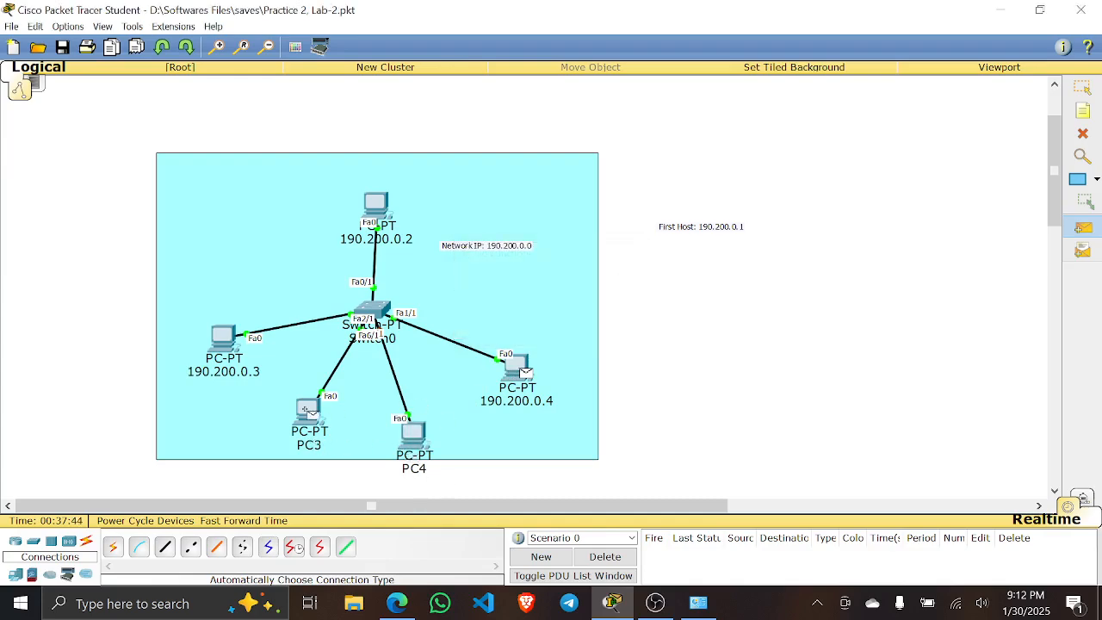
left_click(310, 411)
left_click(607, 319)
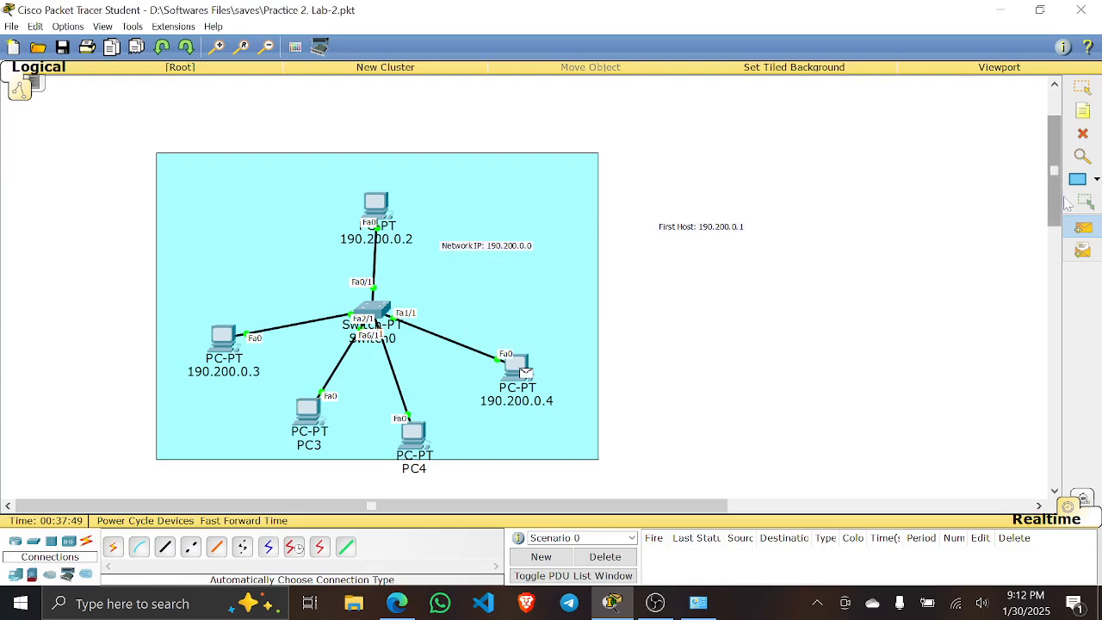
key("Escape")
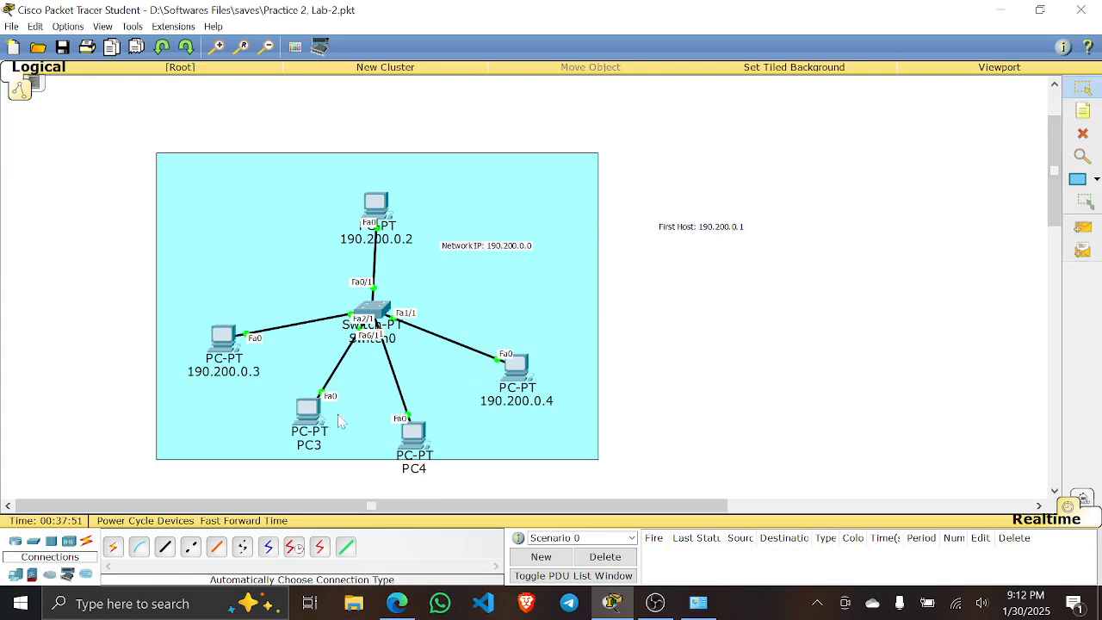
- Set PC3's display name to 190.200.0.5 and copy that address
left_click(312, 414)
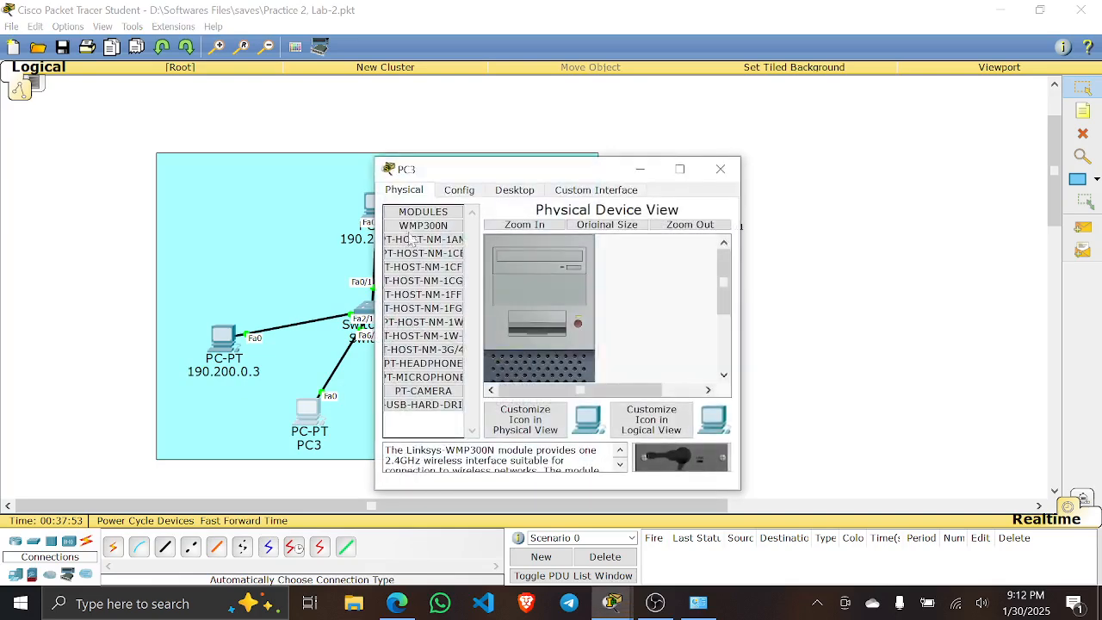
left_click(459, 189)
left_click_drag(520, 171, 659, 193)
double_click(738, 252)
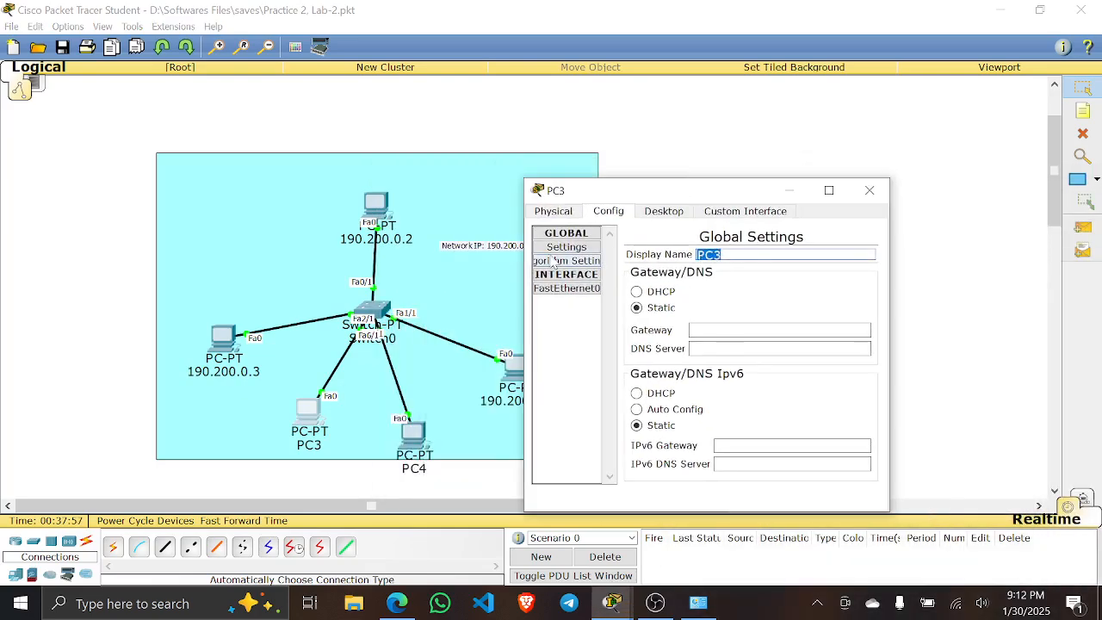
type("190.200.0.2")
key("BackSpace")
type("5")
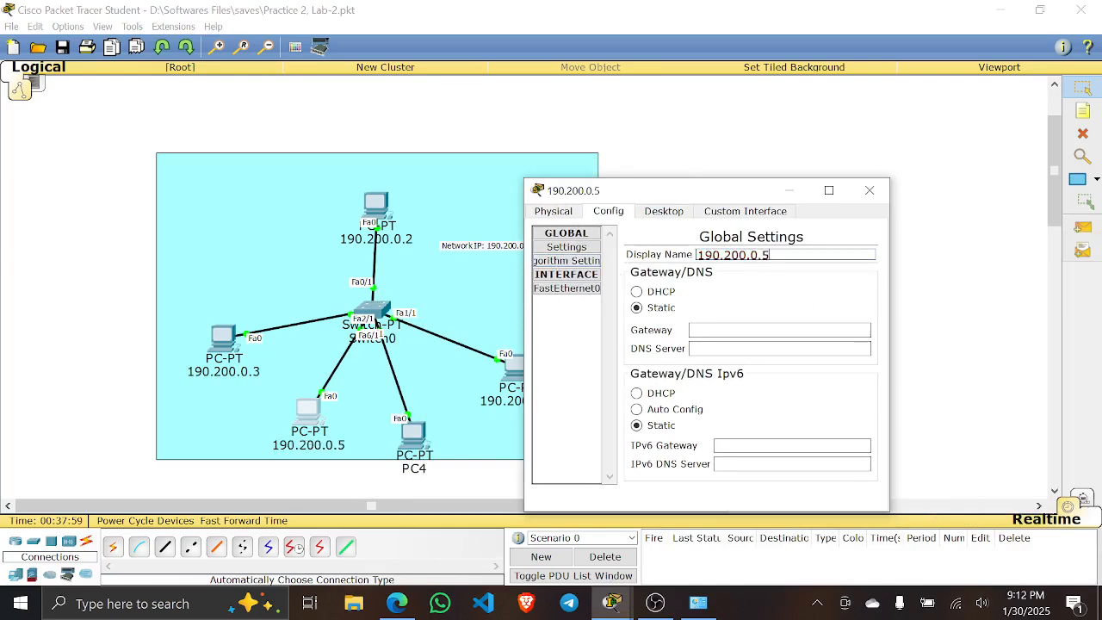
key("ctrl+a")
key("ctrl+c")
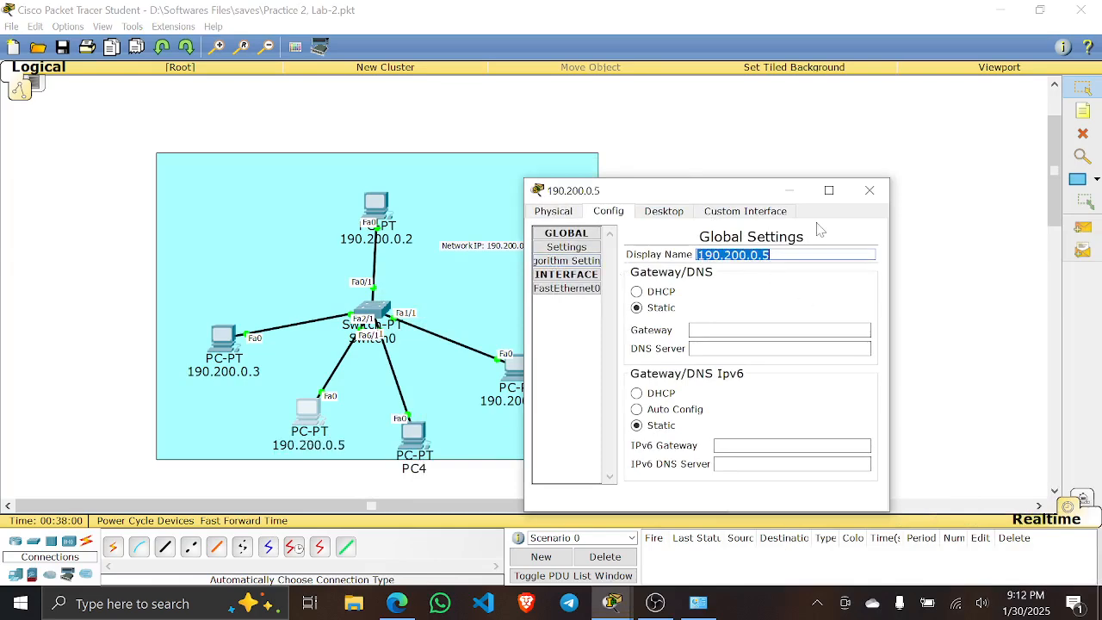
- Give PC 190.200.0.5 the static IP address 190.200.0.5 with subnet mask 255.255.0.0, and close its window
left_click(665, 212)
left_click(570, 254)
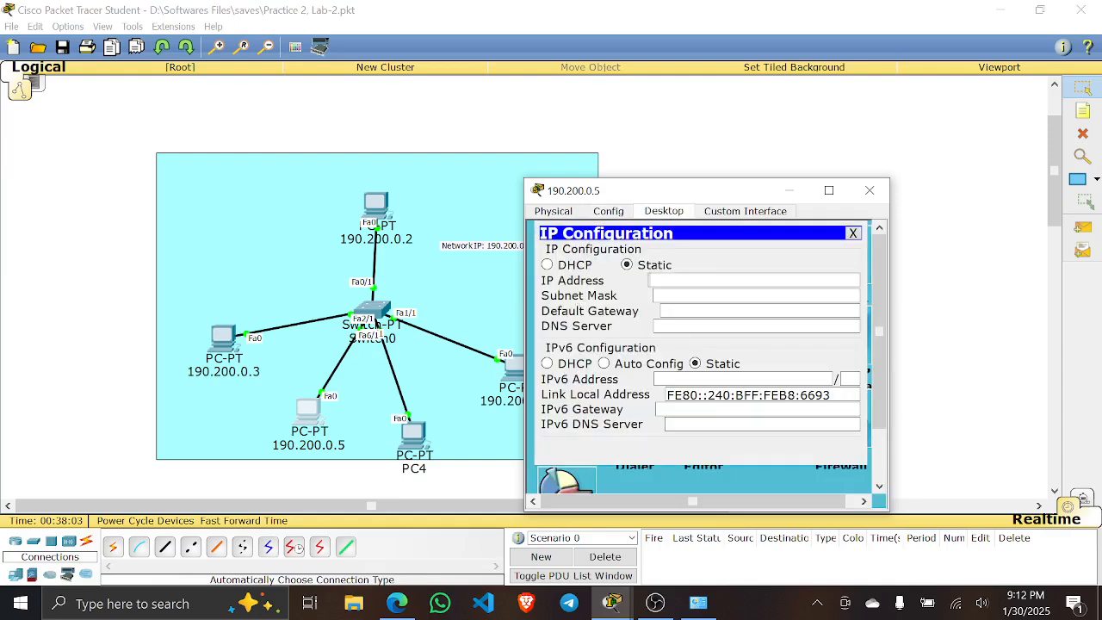
key("ctrl+v")
left_click(707, 296)
left_click(869, 191)
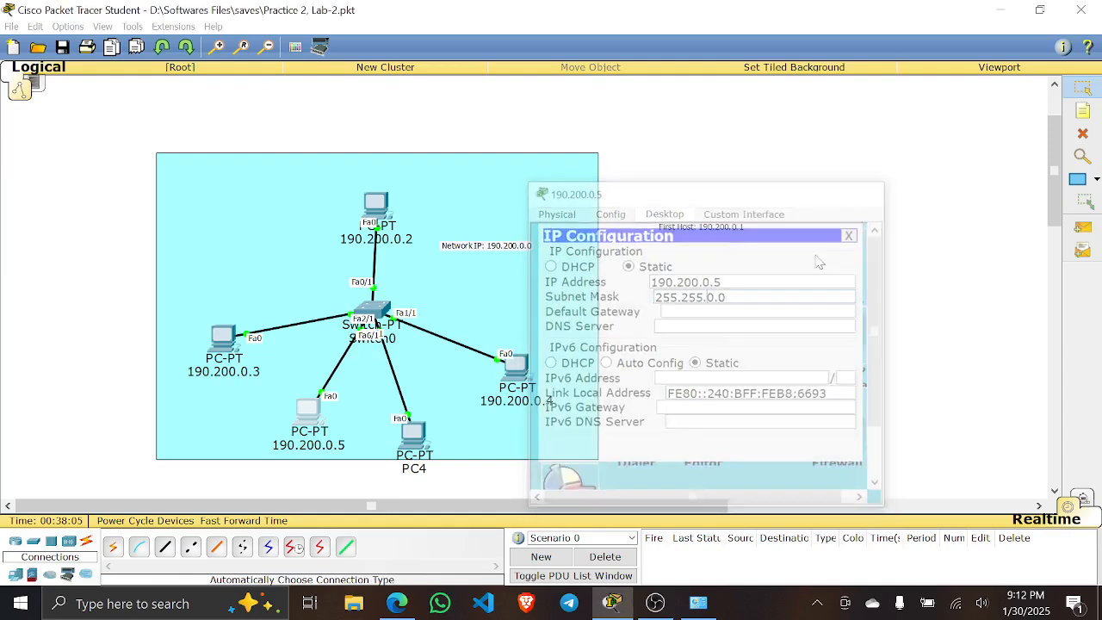
- Set PC4's display name to 190.200.0.6
left_click(410, 433)
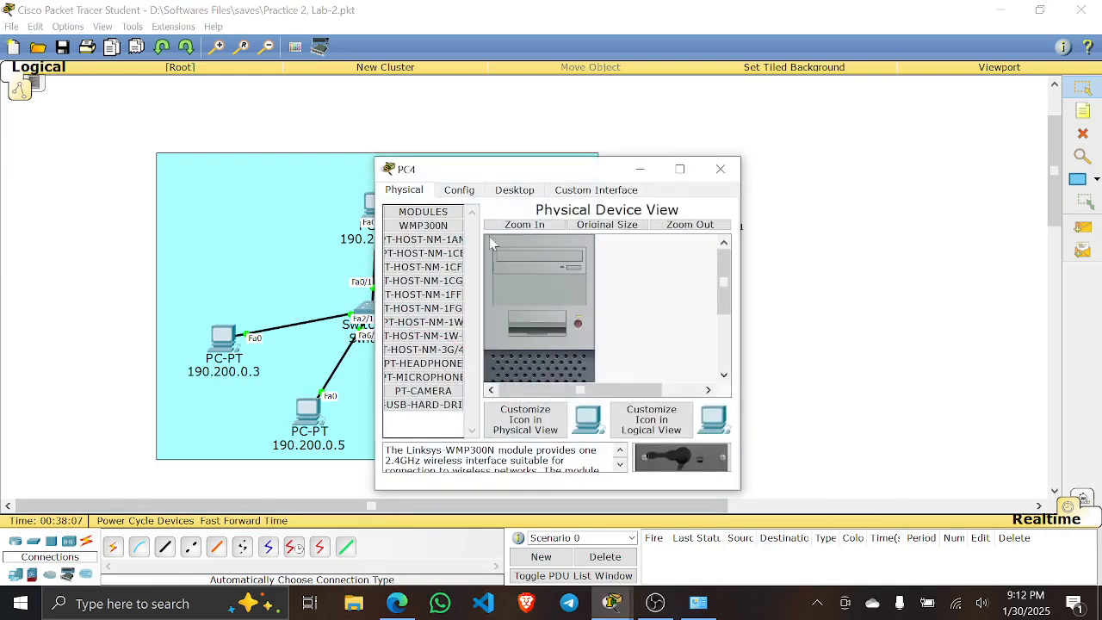
left_click(465, 191)
left_click_drag(573, 234, 501, 243)
key("ctrl+v")
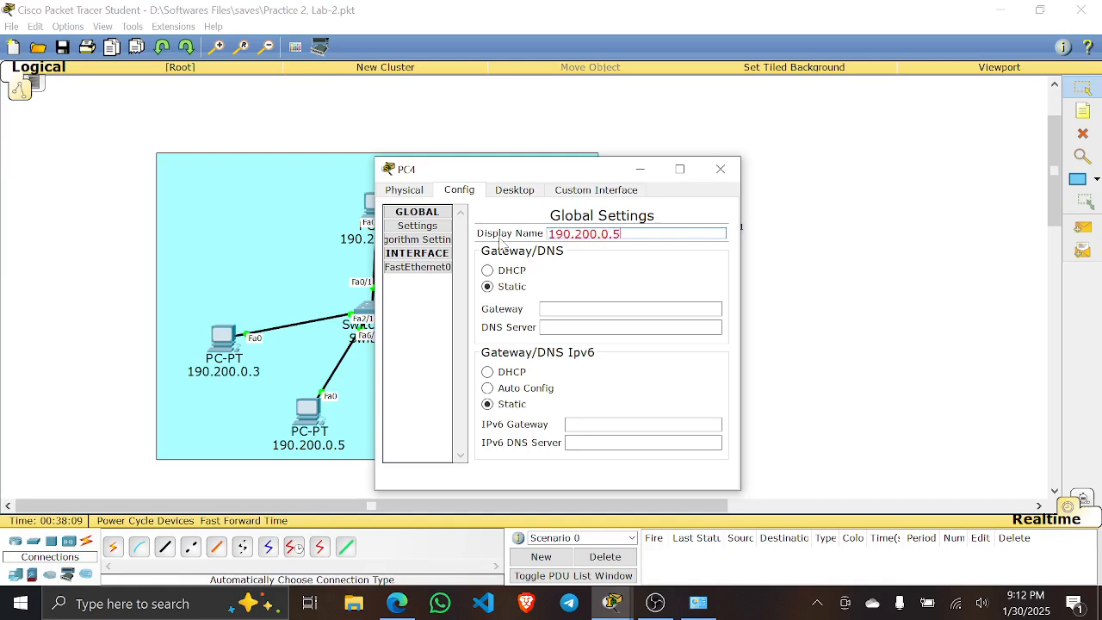
key("BackSpace")
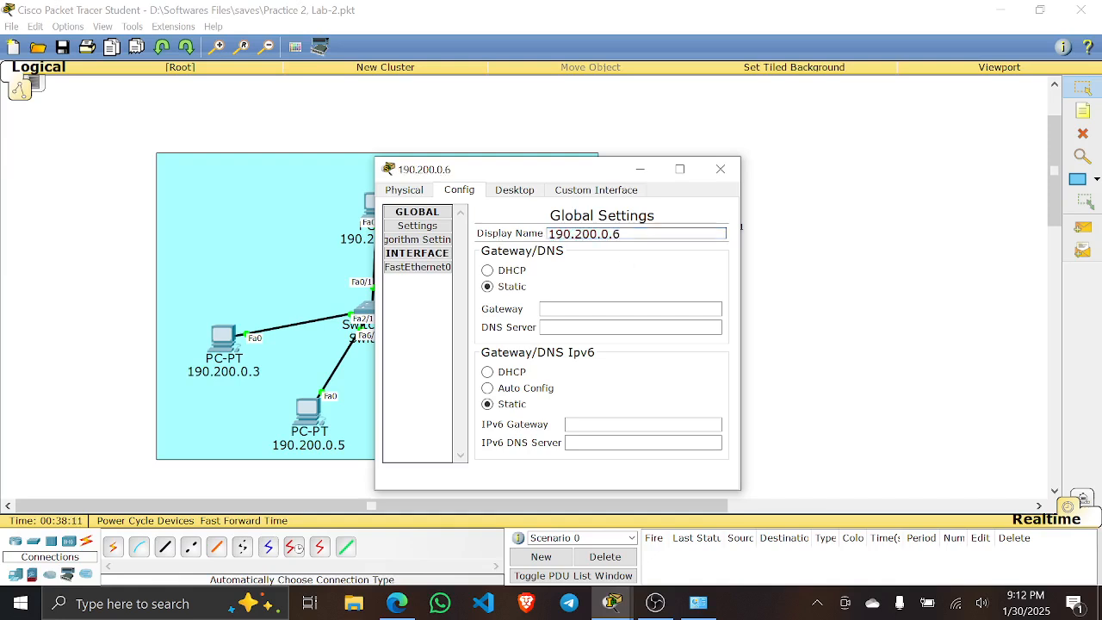
- Assign static IP address 190.200.0.6 and subnet mask 255.255.0.0 to PC 190.200.0.6, and move it fully inside the blue rectangle
left_click(510, 193)
left_click(446, 241)
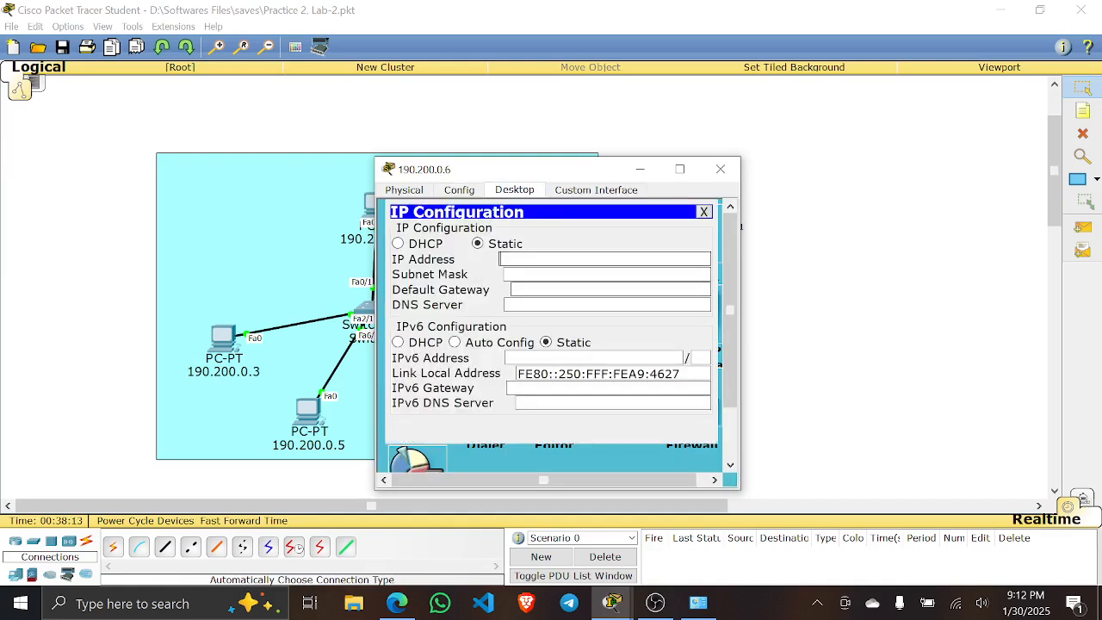
key("ctrl+v")
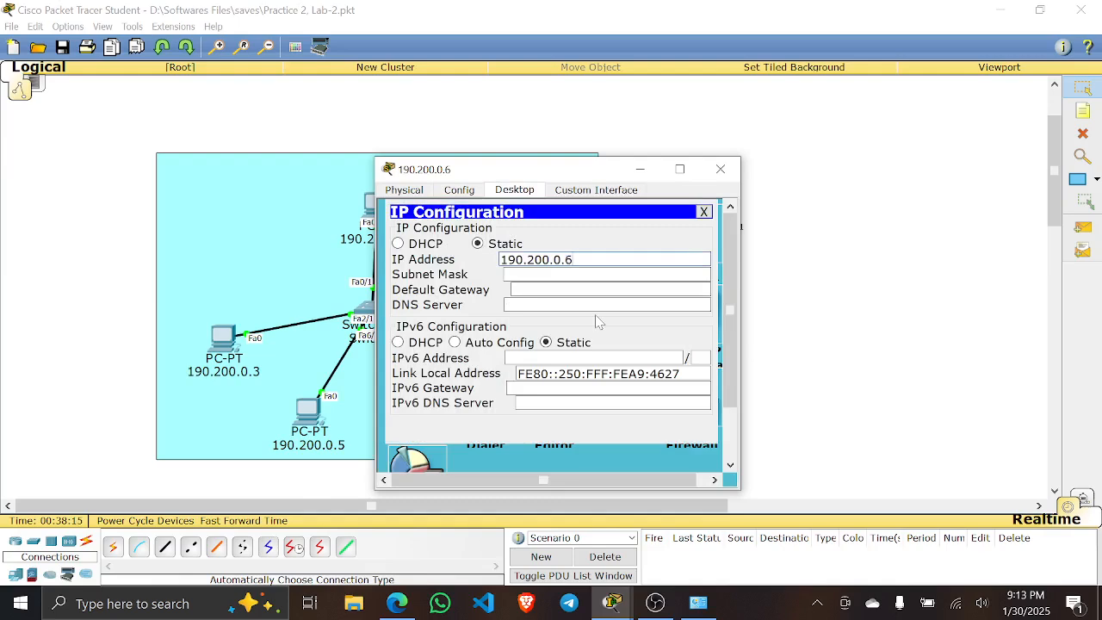
left_click(603, 273)
left_click(720, 169)
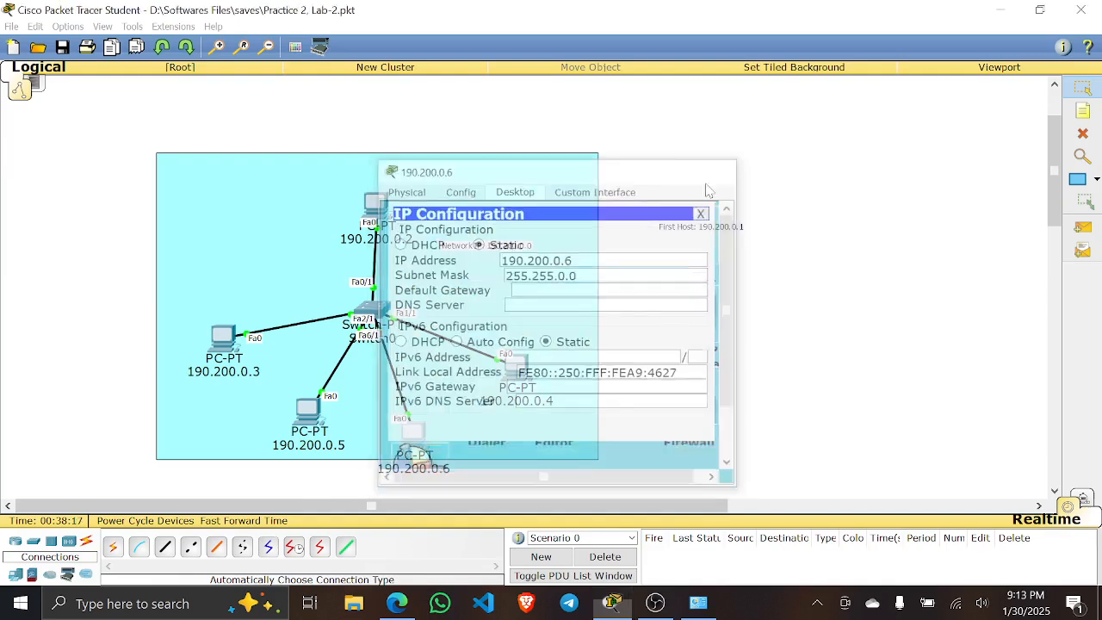
left_click_drag(416, 445, 420, 412)
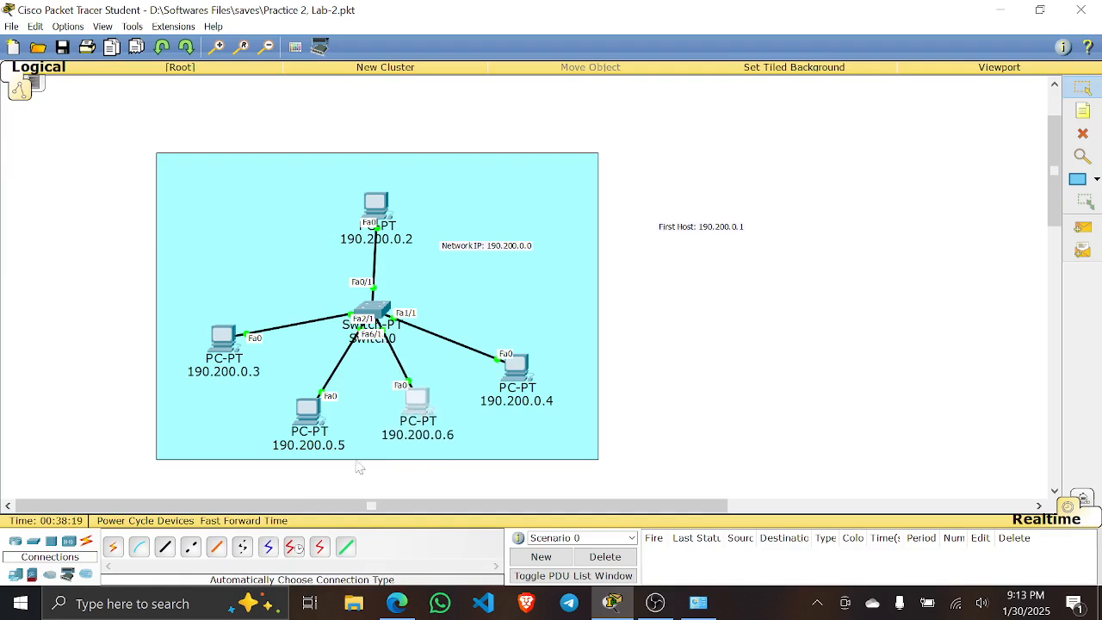
- Fast-forward the simulation time and send a simple PDU from PC 190.200.0.4 to PC 190.200.0.5
left_click(265, 521)
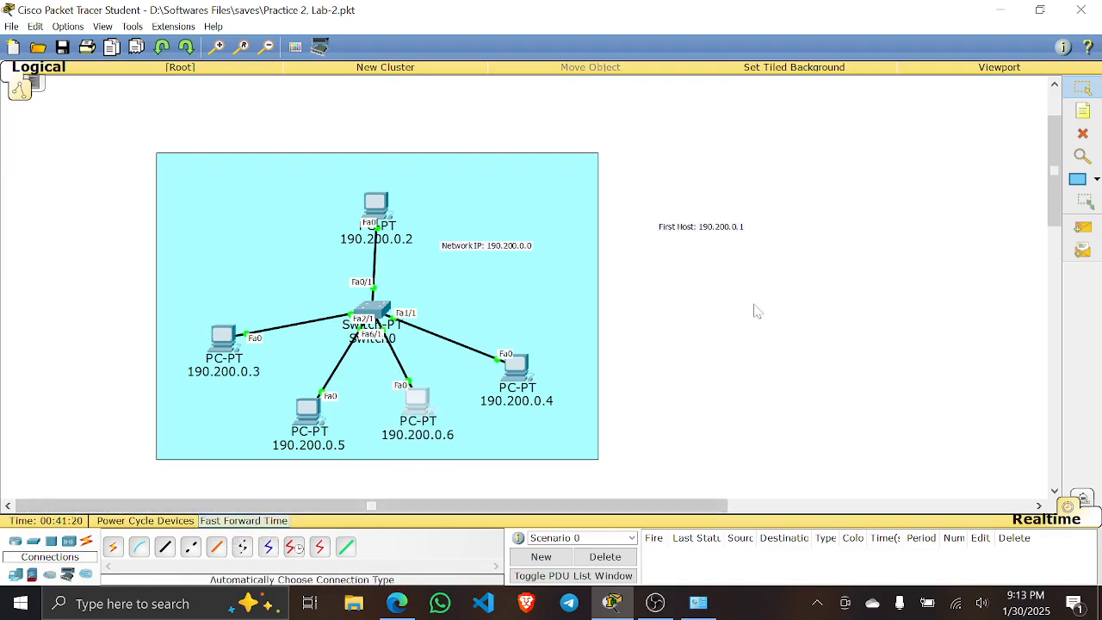
left_click(1083, 227)
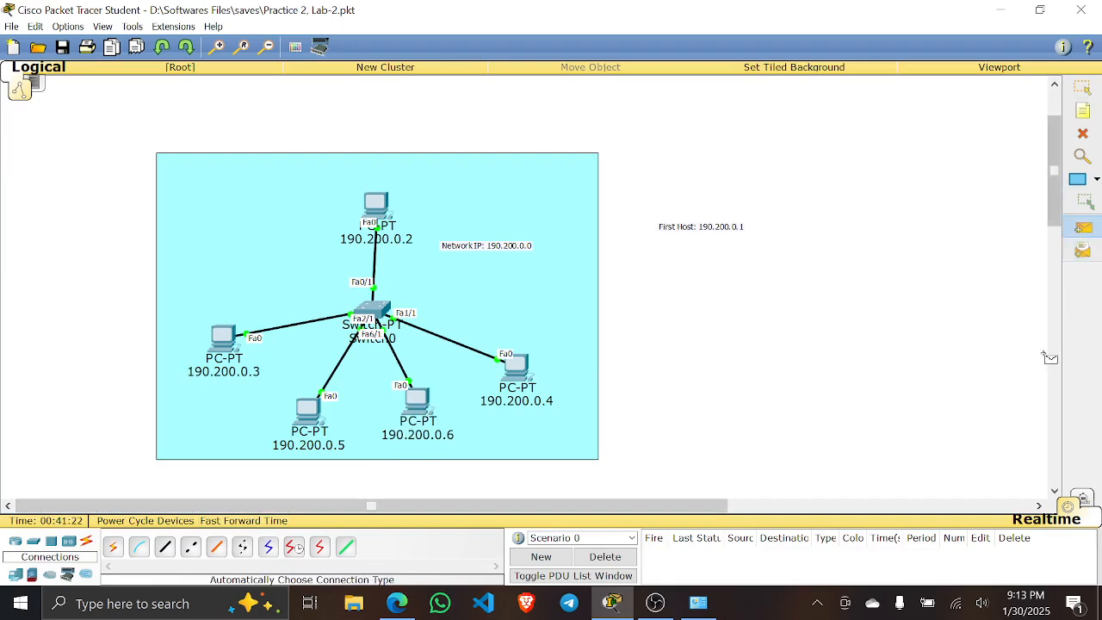
left_click(521, 369)
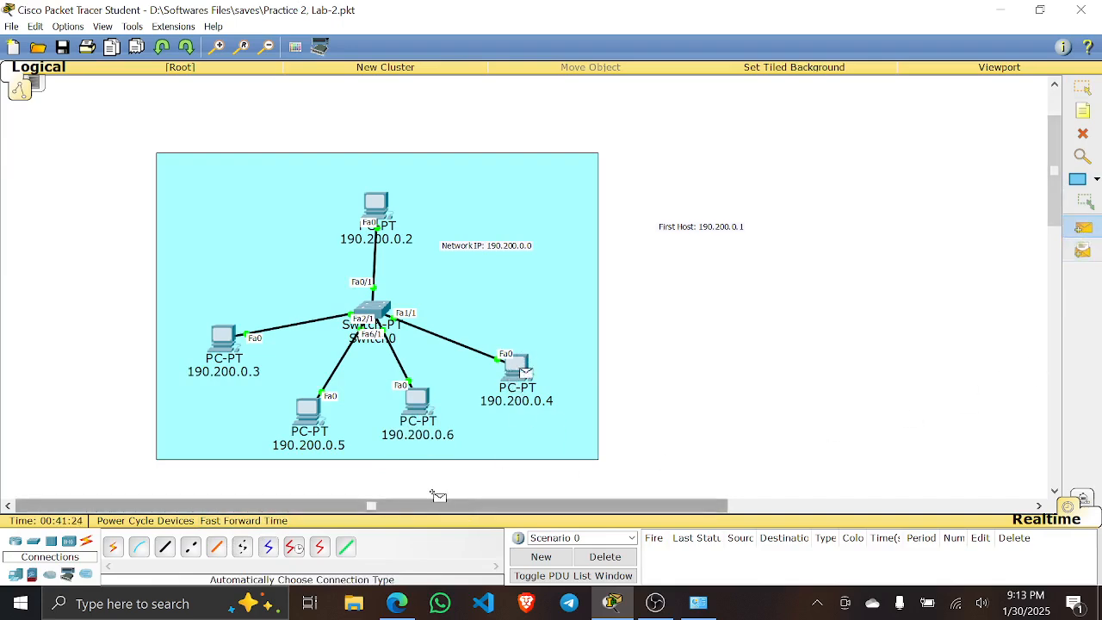
left_click(311, 414)
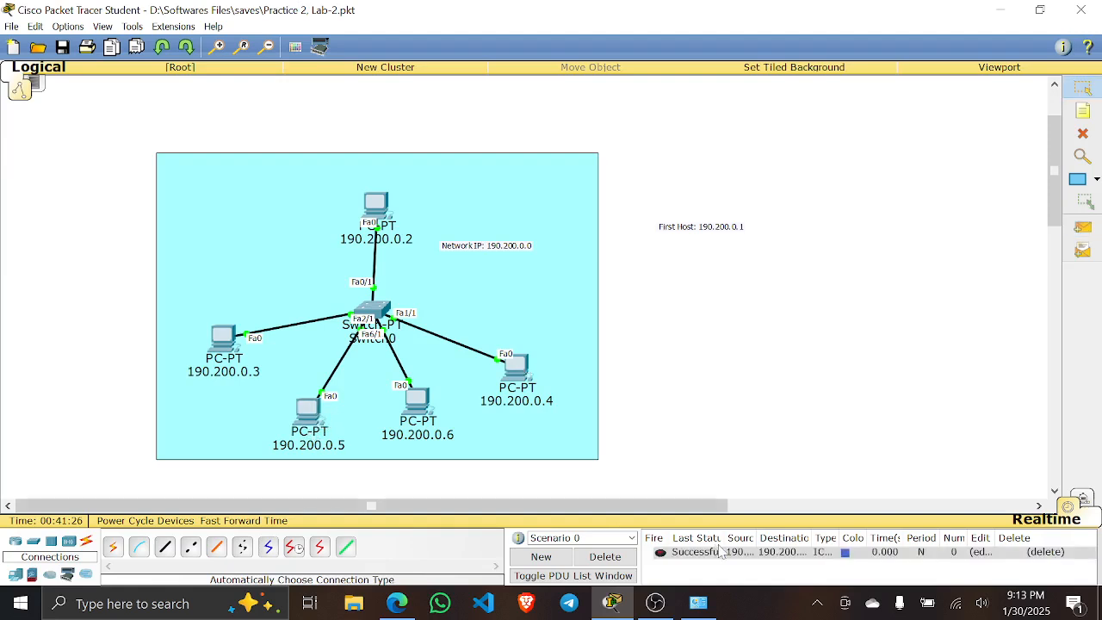
- Send simple PDUs from PC 190.200.0.4 to 190.200.0.2 and from 190.200.0.2 to 190.200.0.6
left_click(1083, 228)
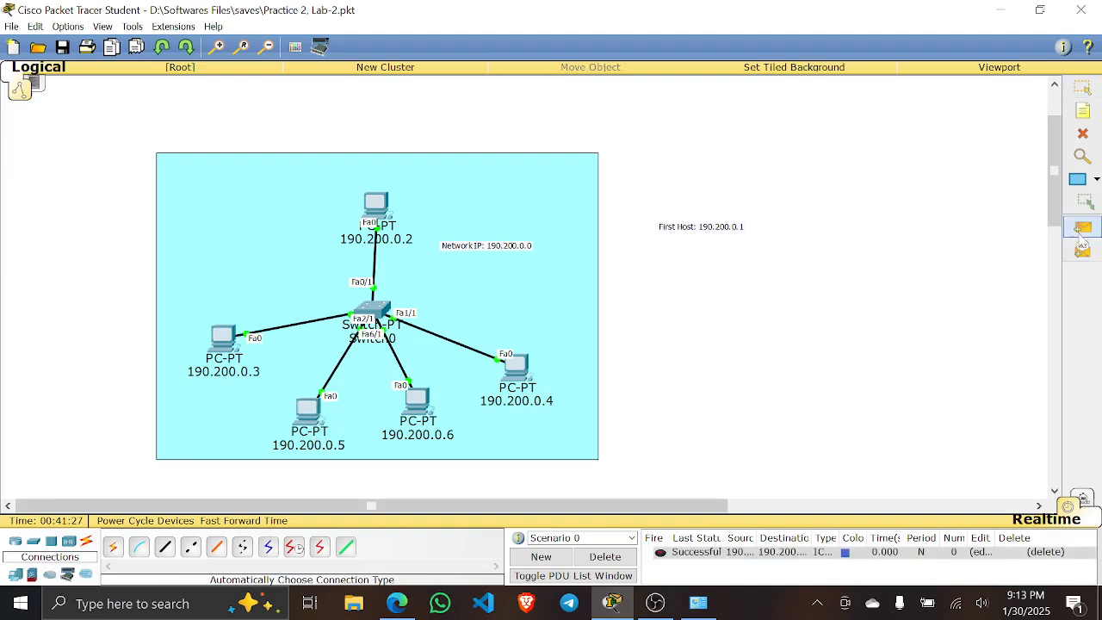
left_click(515, 368)
left_click(384, 215)
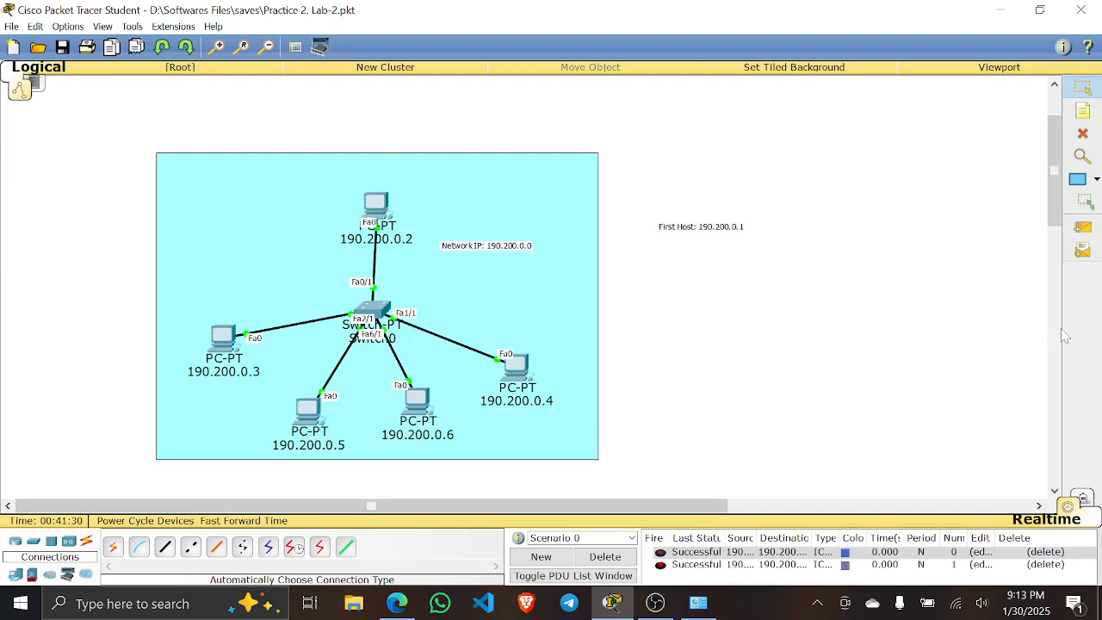
left_click(1083, 227)
left_click(384, 215)
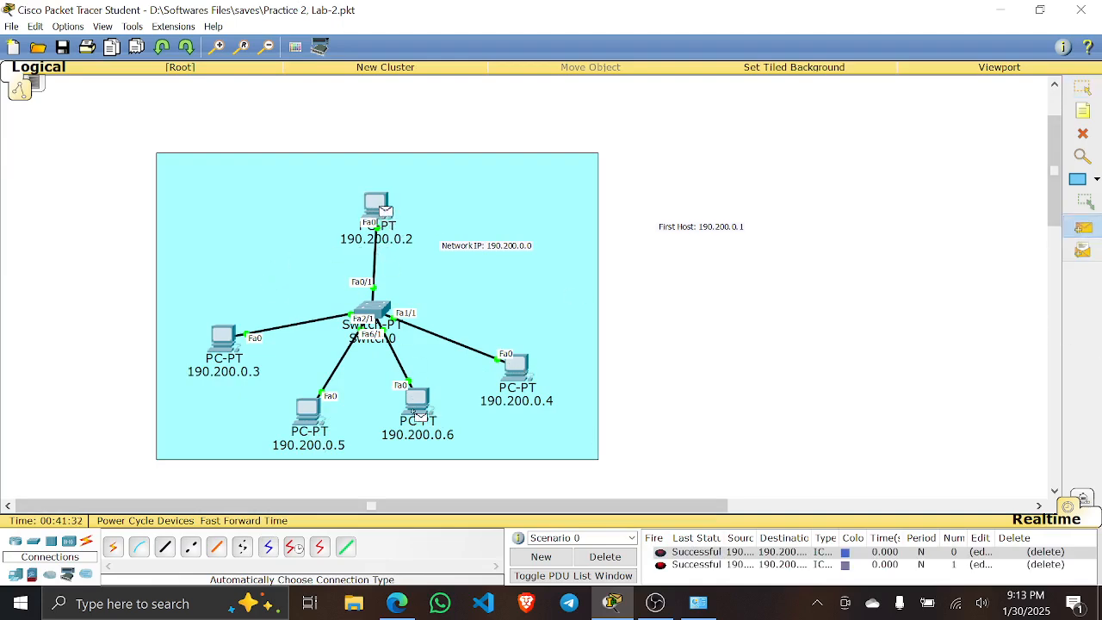
left_click(416, 412)
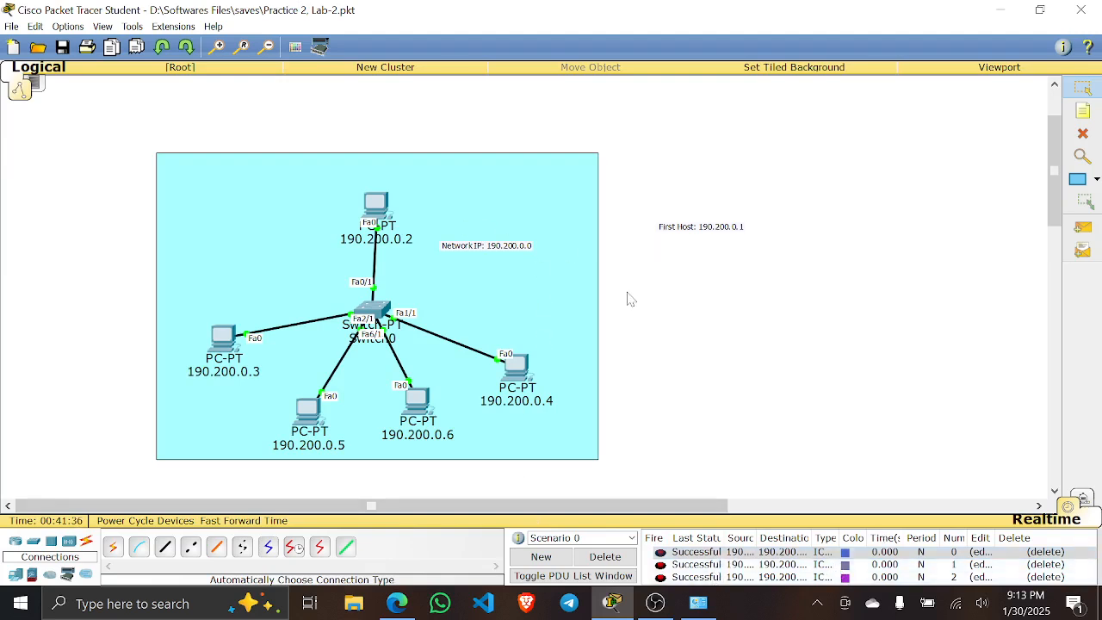
- Move PC 190.200.0.2 toward the upper-left corner of the blue rectangle and delete the First Host note
left_click_drag(366, 207, 284, 214)
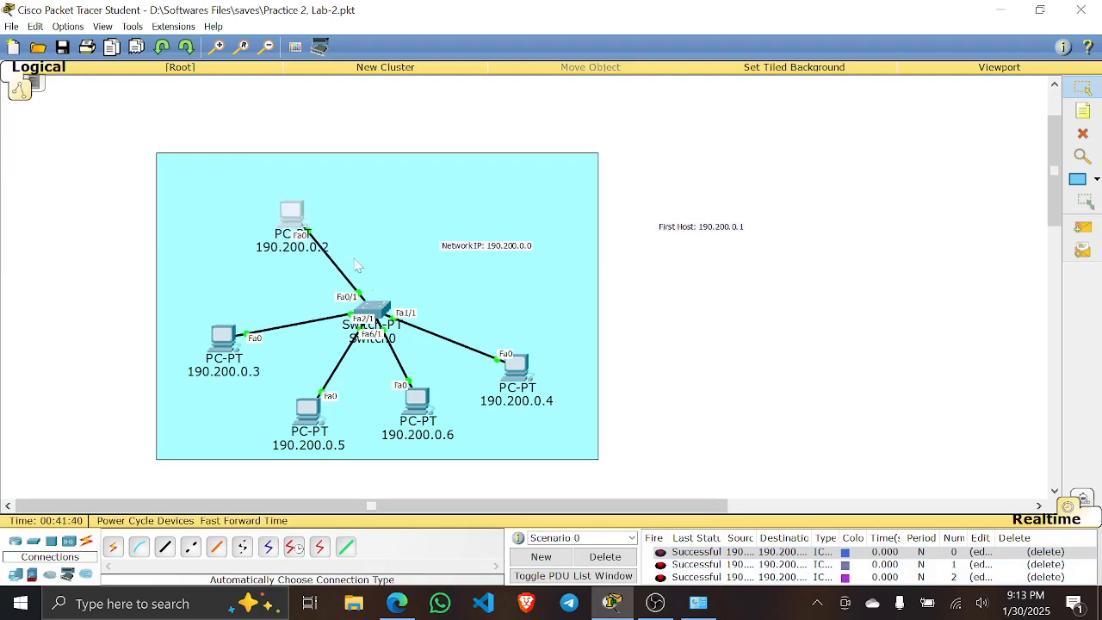
left_click(689, 247)
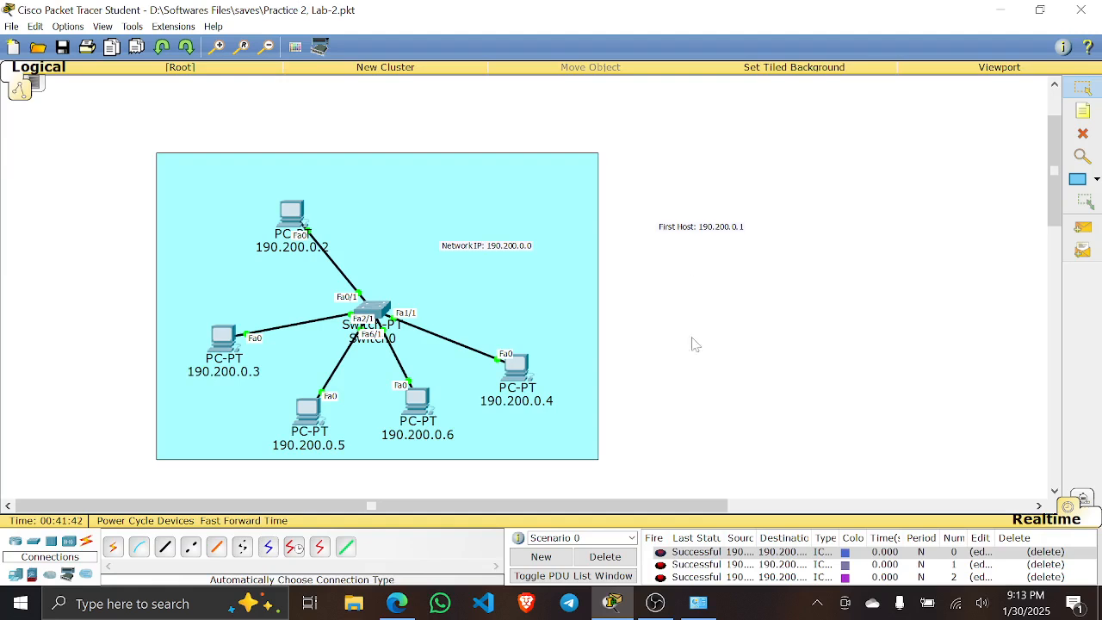
left_click(661, 211)
left_click(1083, 133)
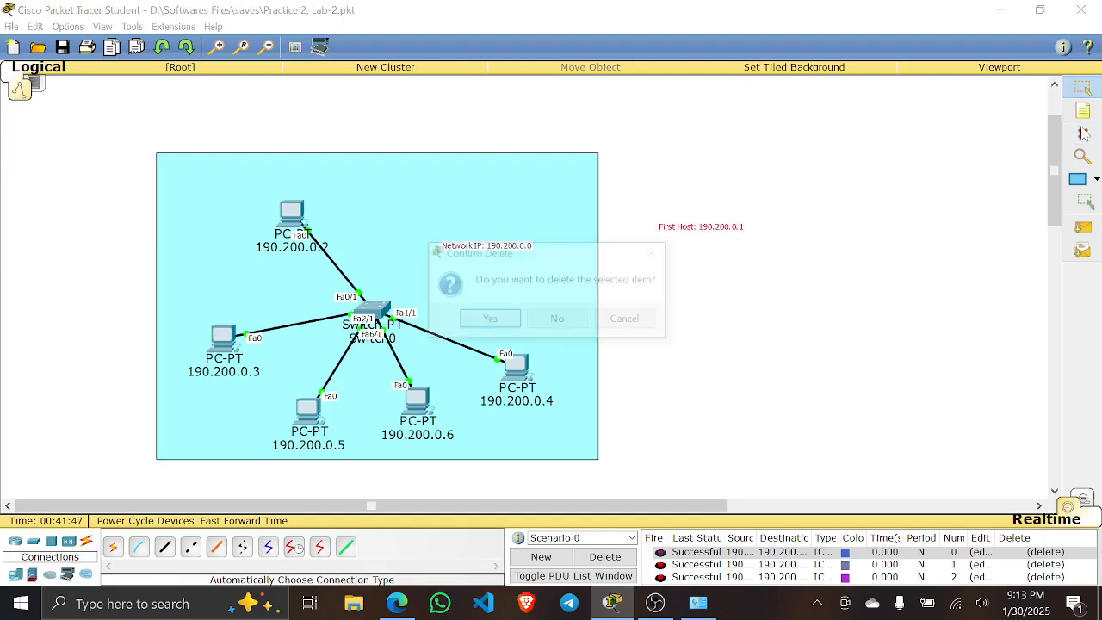
left_click(489, 320)
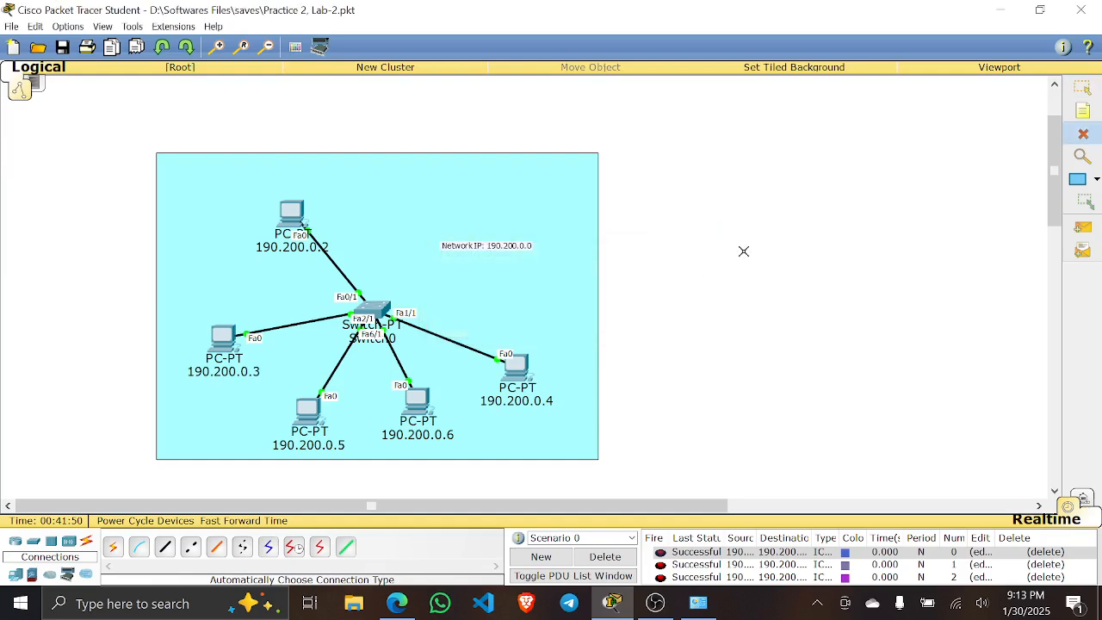
left_click(1085, 88)
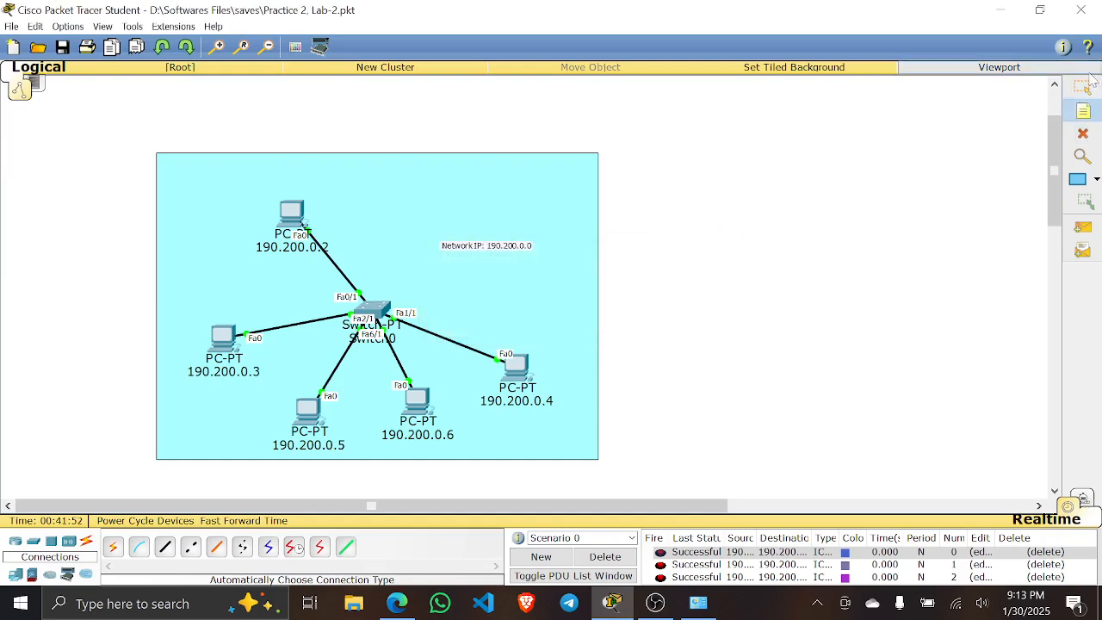
scroll(714, 255, "down", 5)
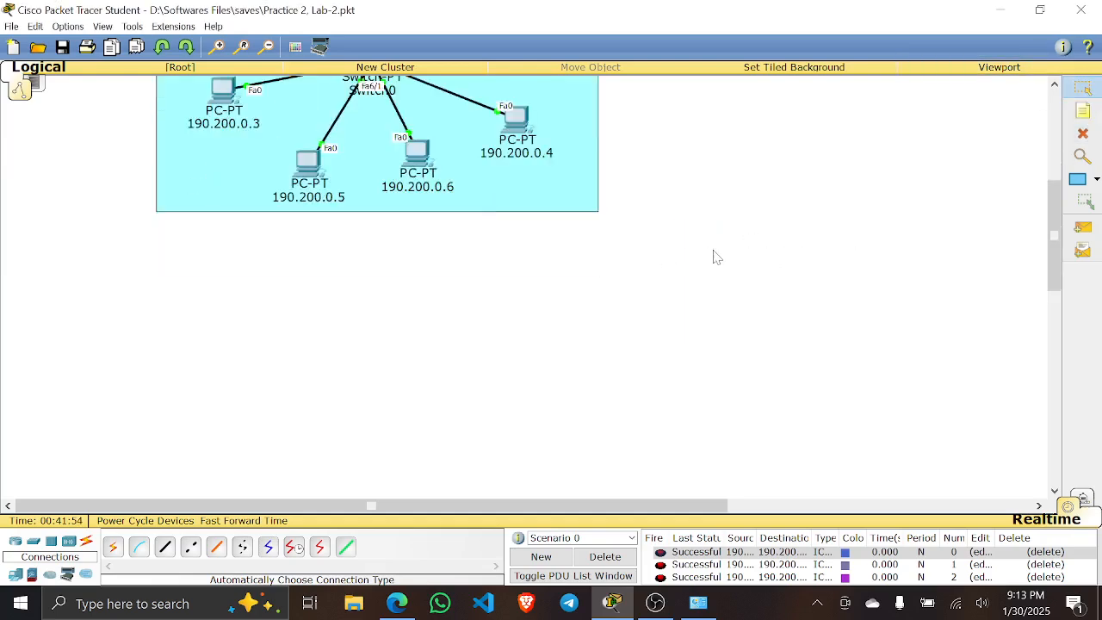
scroll(713, 255, "up", 6)
scroll(713, 254, "down", 5)
scroll(714, 255, "up", 5)
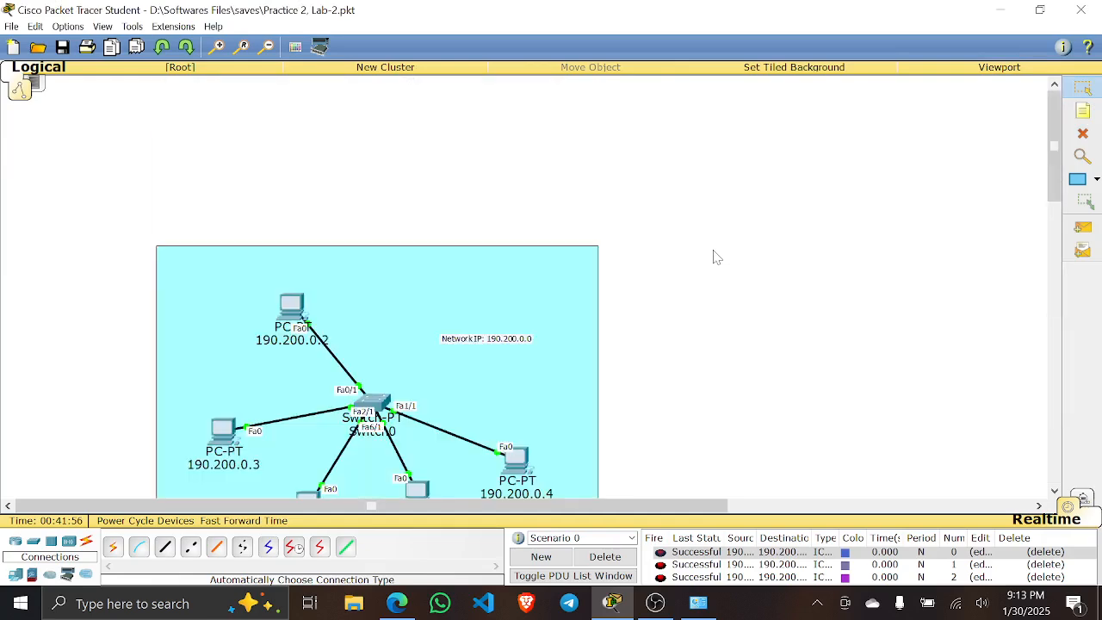
scroll(713, 255, "down", 5)
- Place a generic Switch-PT in the empty workspace to the right of the blue rectangle
left_click_drag(670, 505, 750, 510)
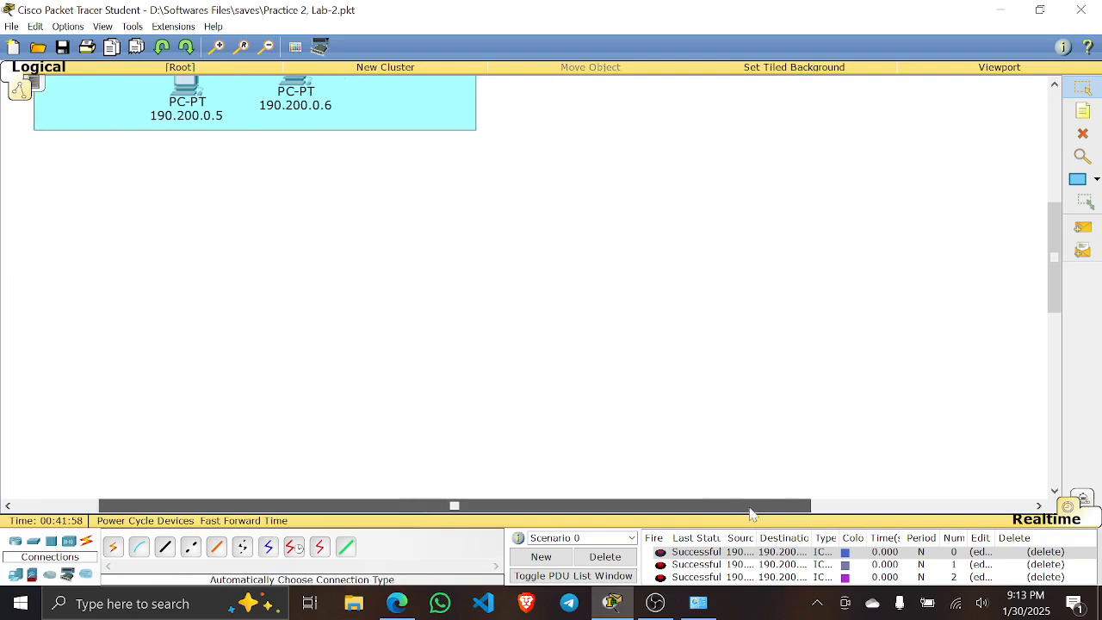
scroll(640, 369, "up", 5)
left_click(267, 49)
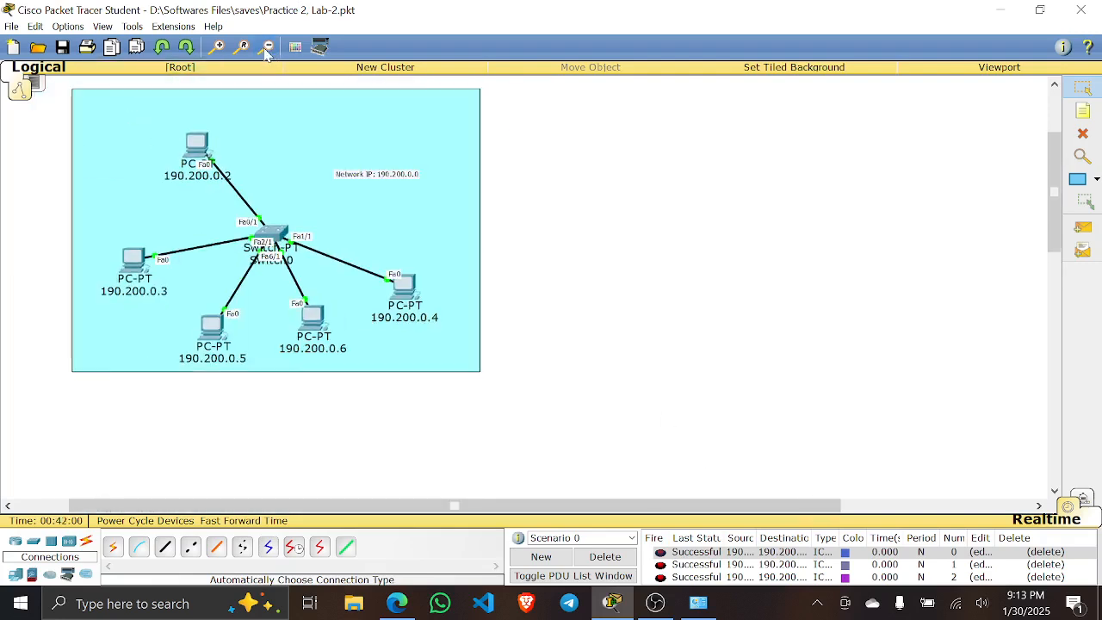
left_click(268, 49)
left_click(268, 49)
scroll(650, 276, "up", 1)
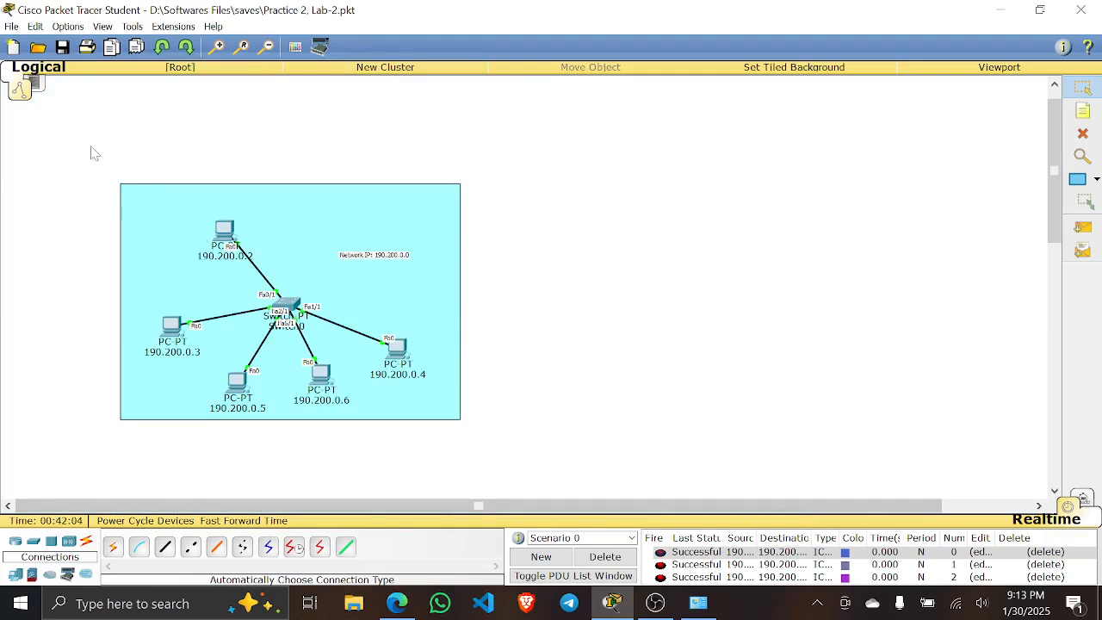
scroll(665, 380, "down", 3)
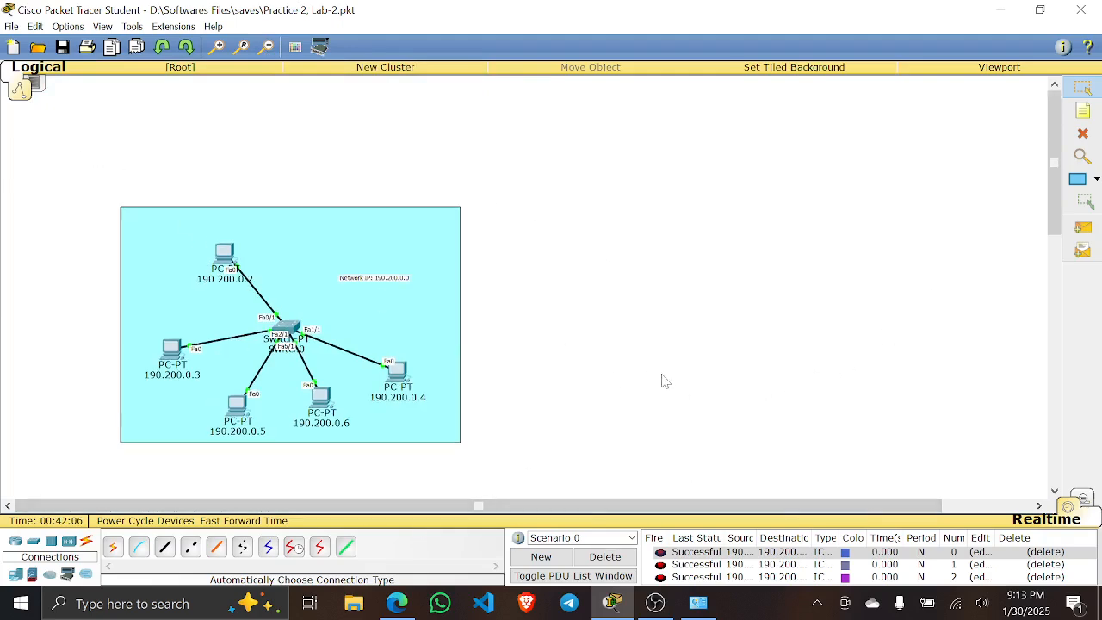
scroll(662, 381, "down", 3)
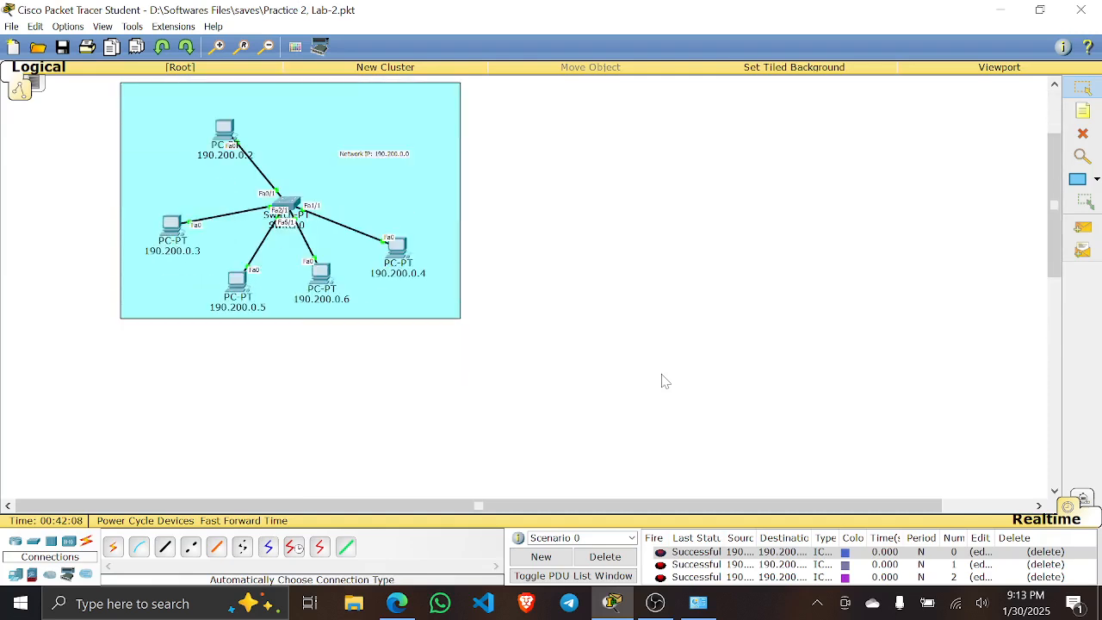
left_click(15, 544)
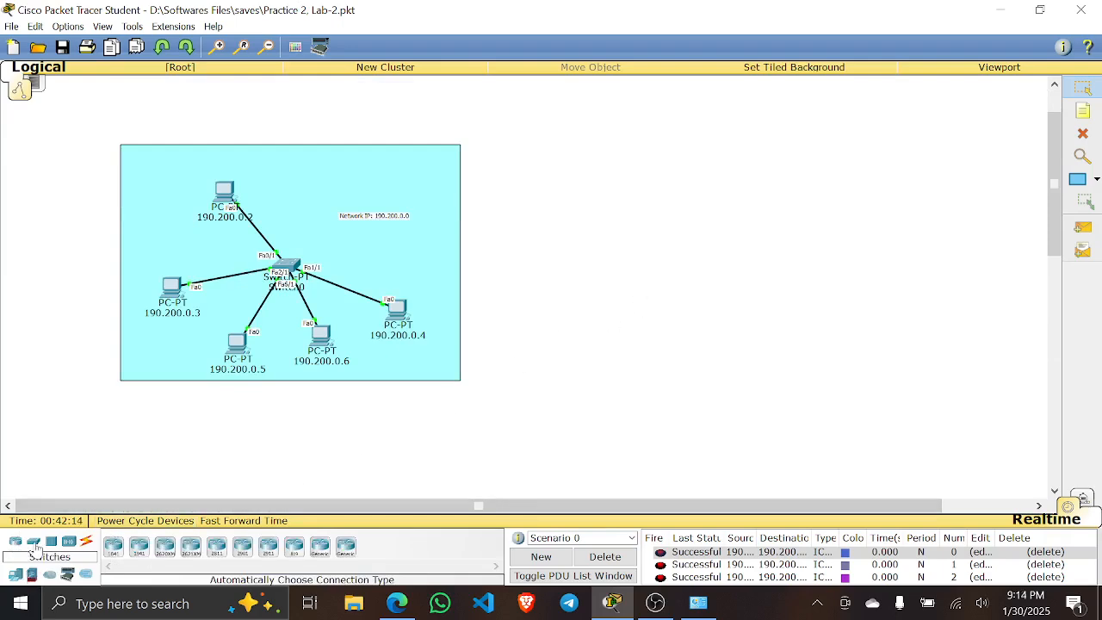
left_click(36, 545)
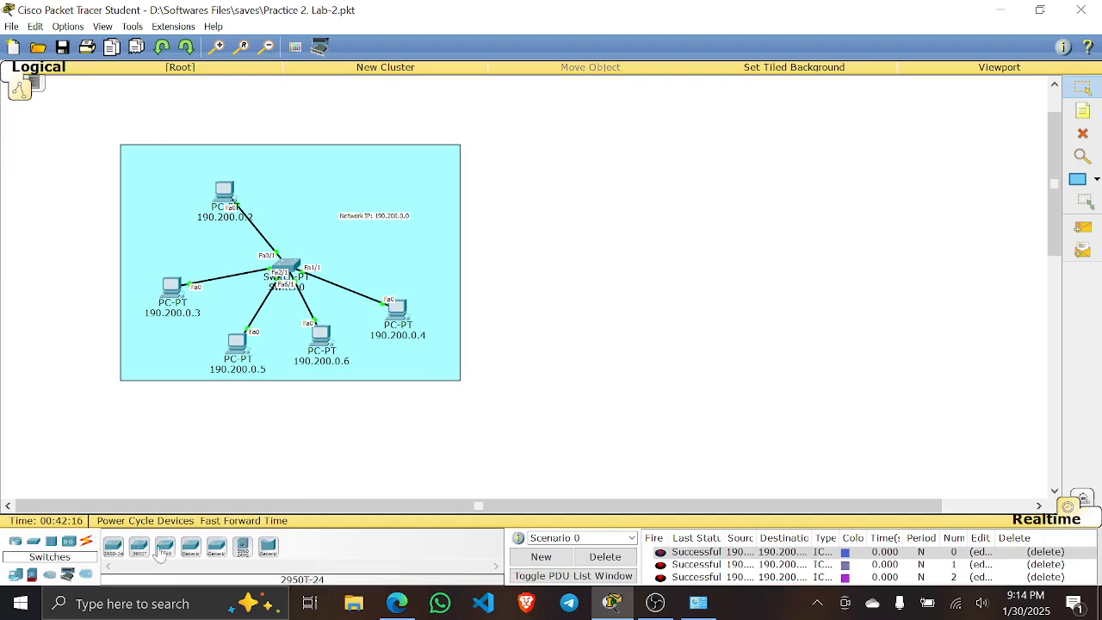
left_click(191, 548)
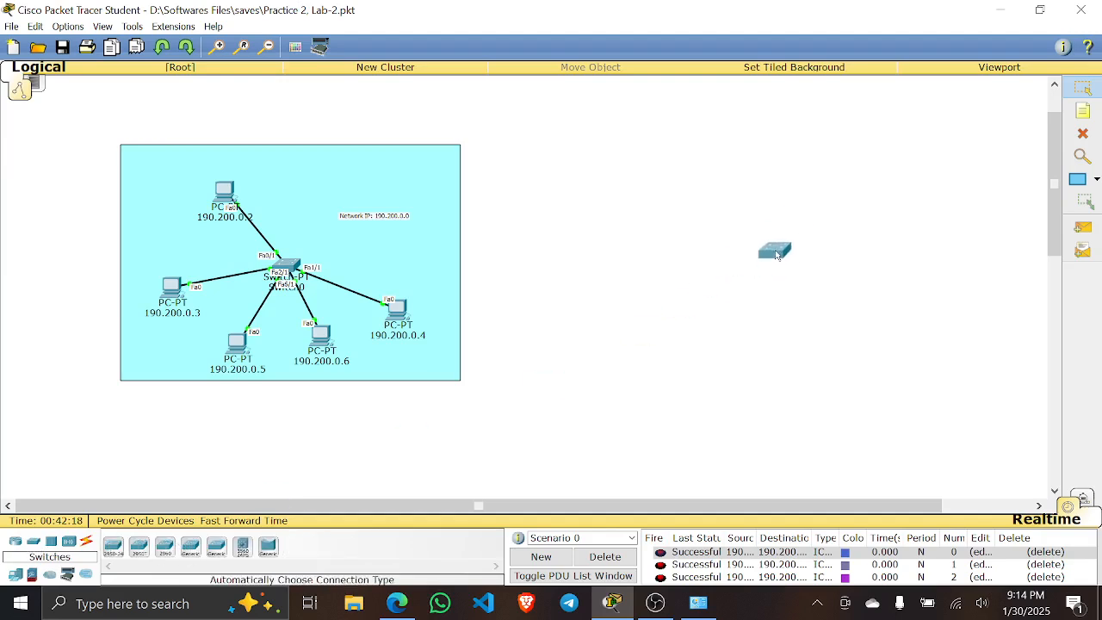
left_click(775, 252)
- Add two generic PCs below the new switch, one on each side of it
left_click(32, 571)
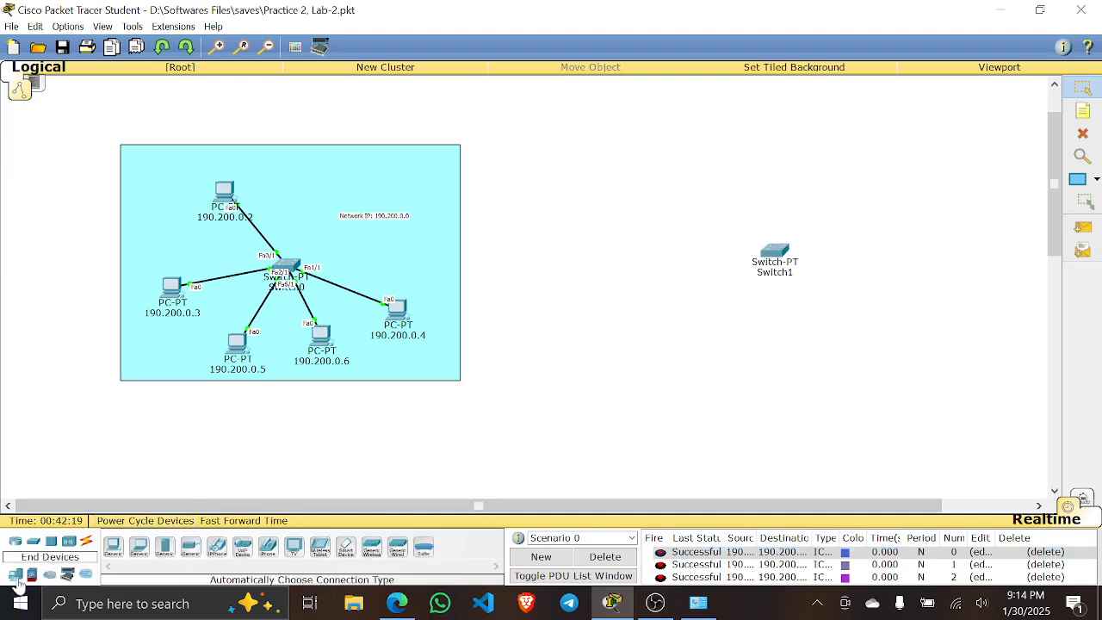
left_click(113, 545)
left_click(704, 312)
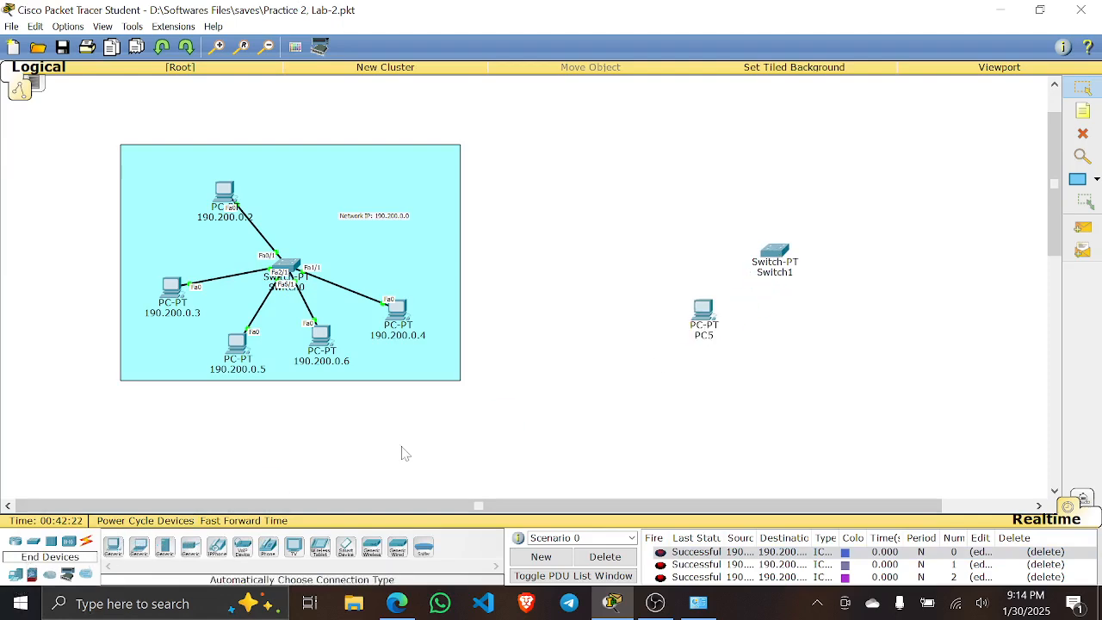
left_click(113, 545)
left_click(829, 329)
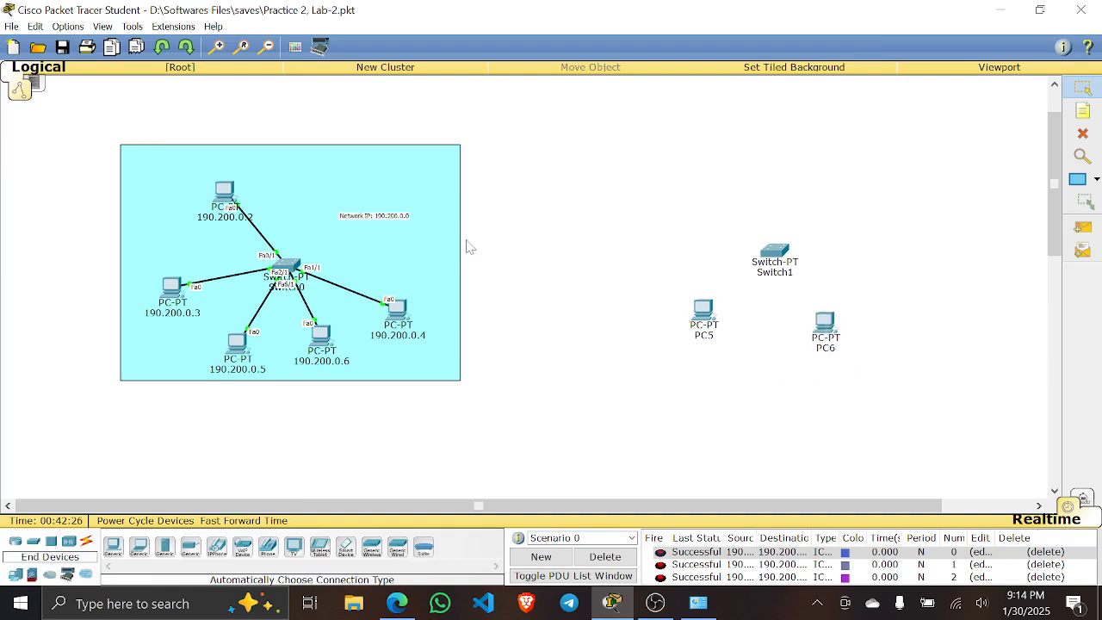
- Draw a yellow-filled, outlined rectangle around Switch1, PC5 and PC6
left_click(1096, 179)
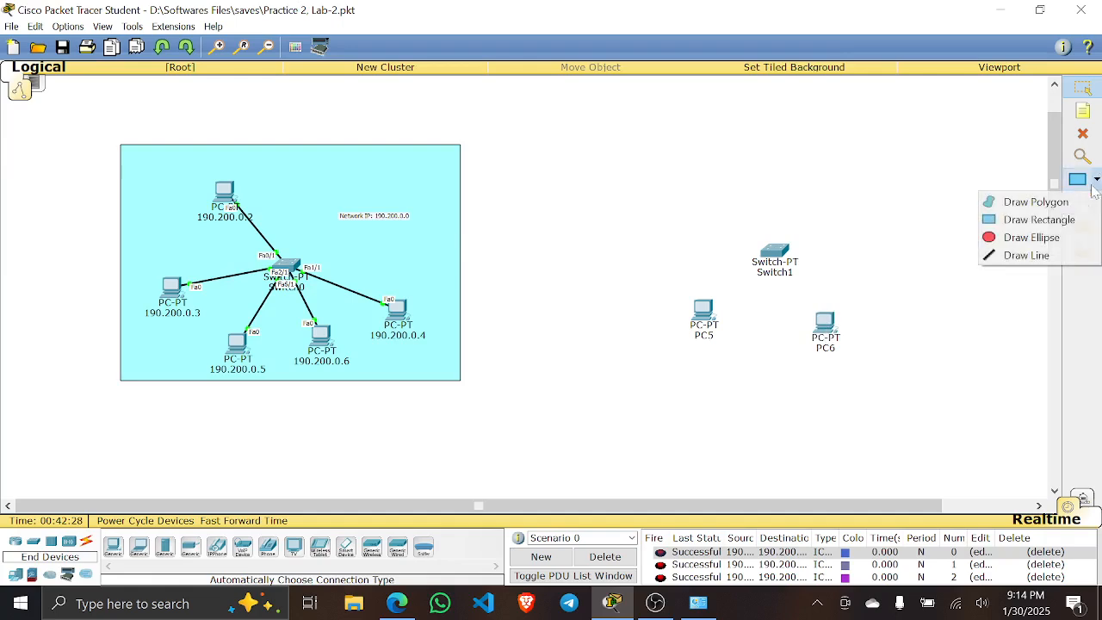
left_click(1033, 219)
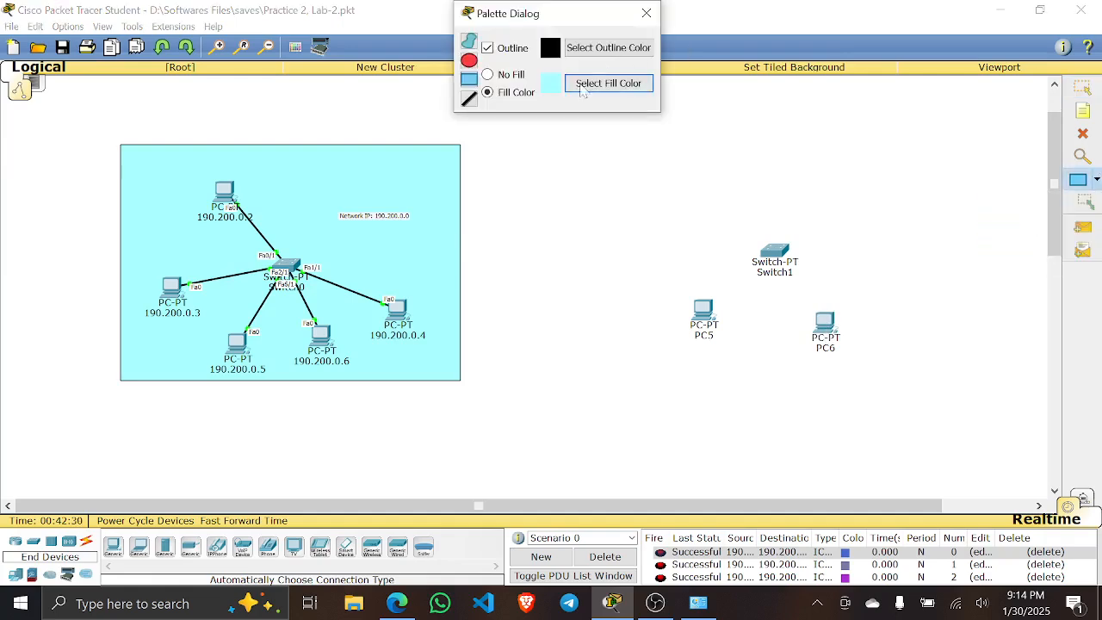
left_click(583, 86)
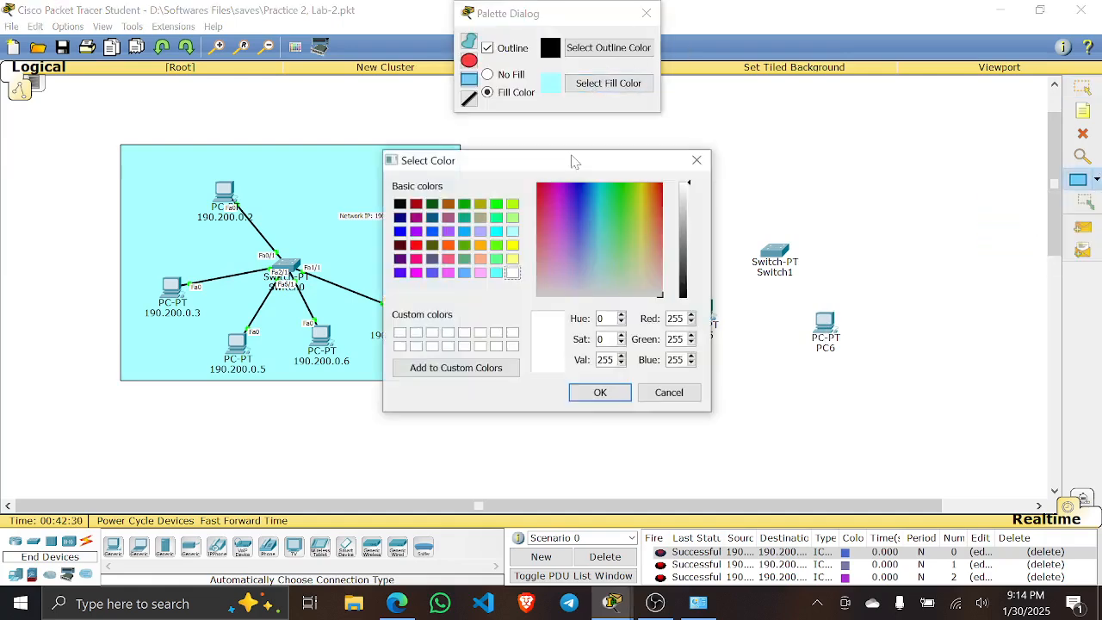
left_click(512, 245)
left_click(600, 392)
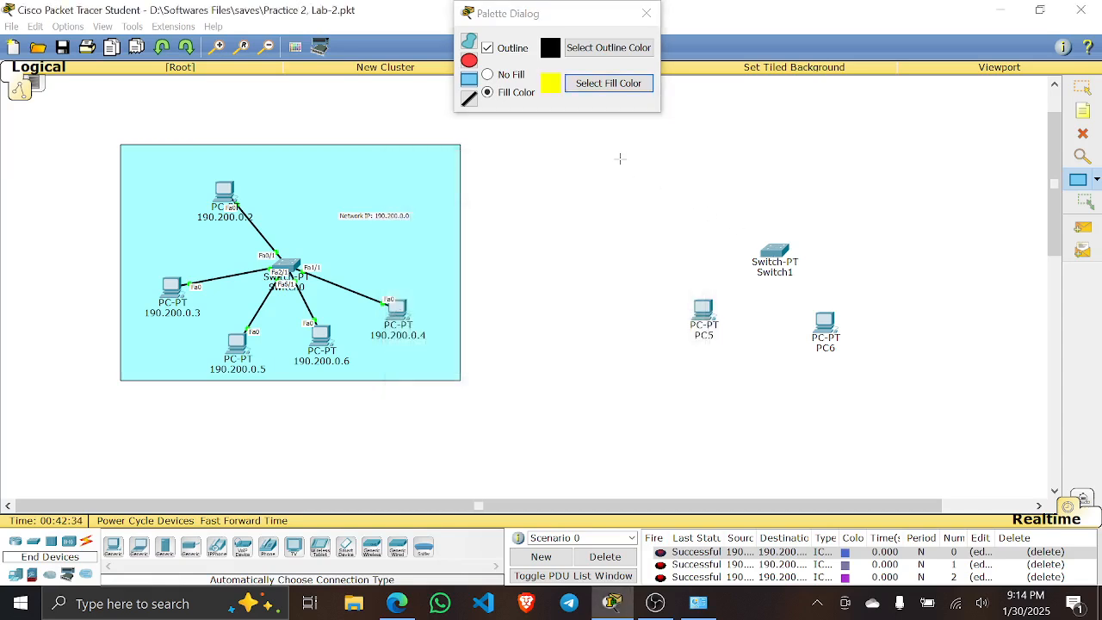
mouse_move(620, 158)
left_mouse_down()
mouse_move(936, 401)
mouse_move(947, 393)
left_mouse_up()
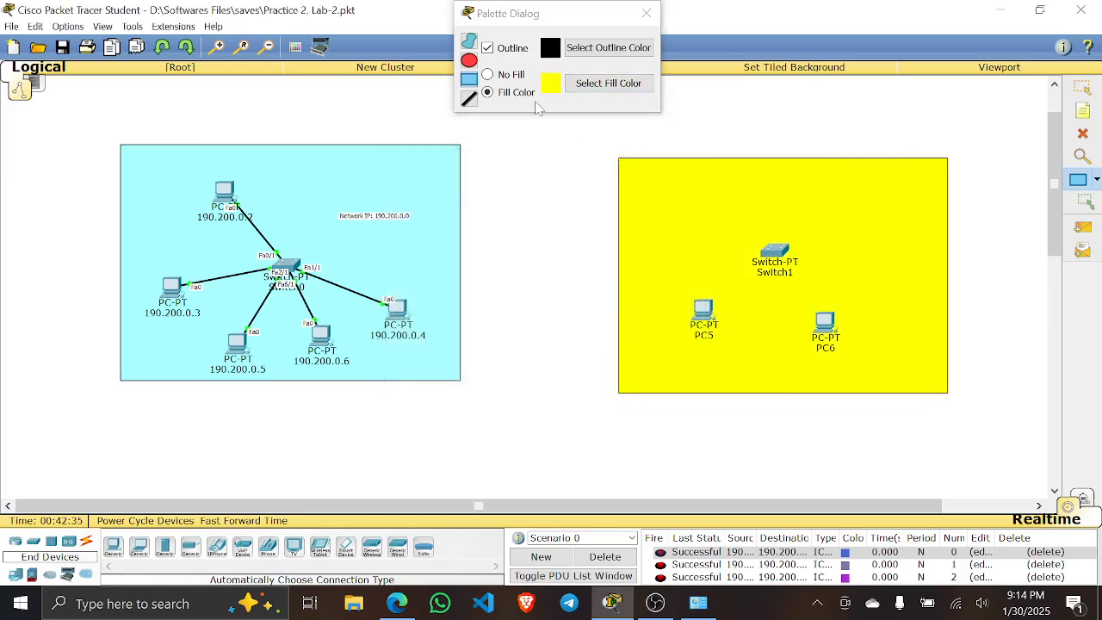
left_click(647, 13)
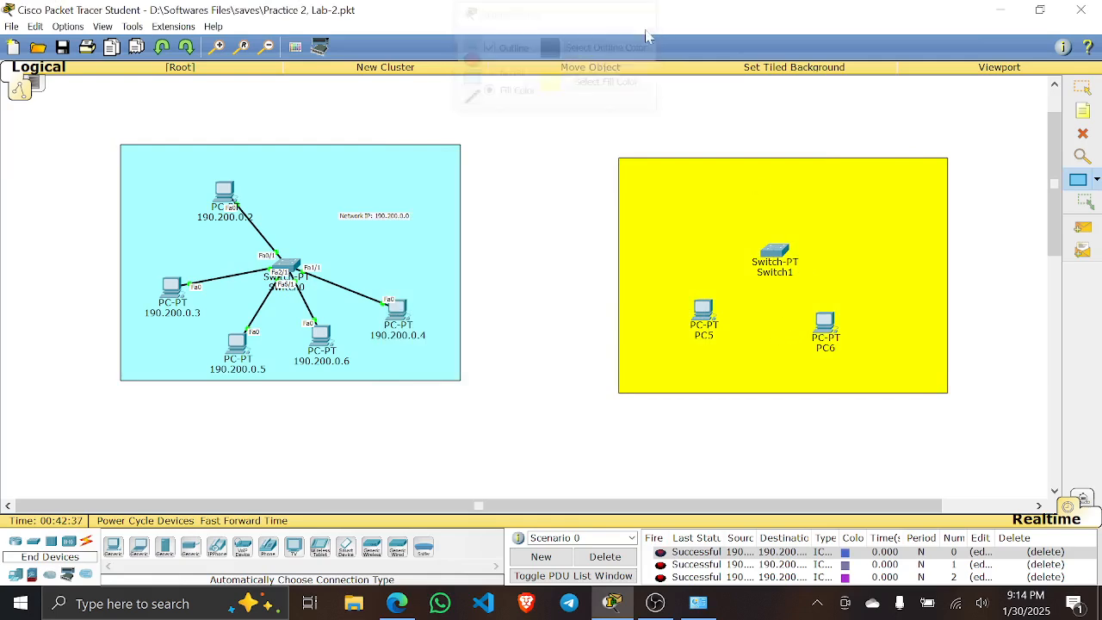
- Activate the note tool, then check the Class C range and the example address 192.168.1.1 in the ChatGPT conversation in the browser
left_click(1088, 117)
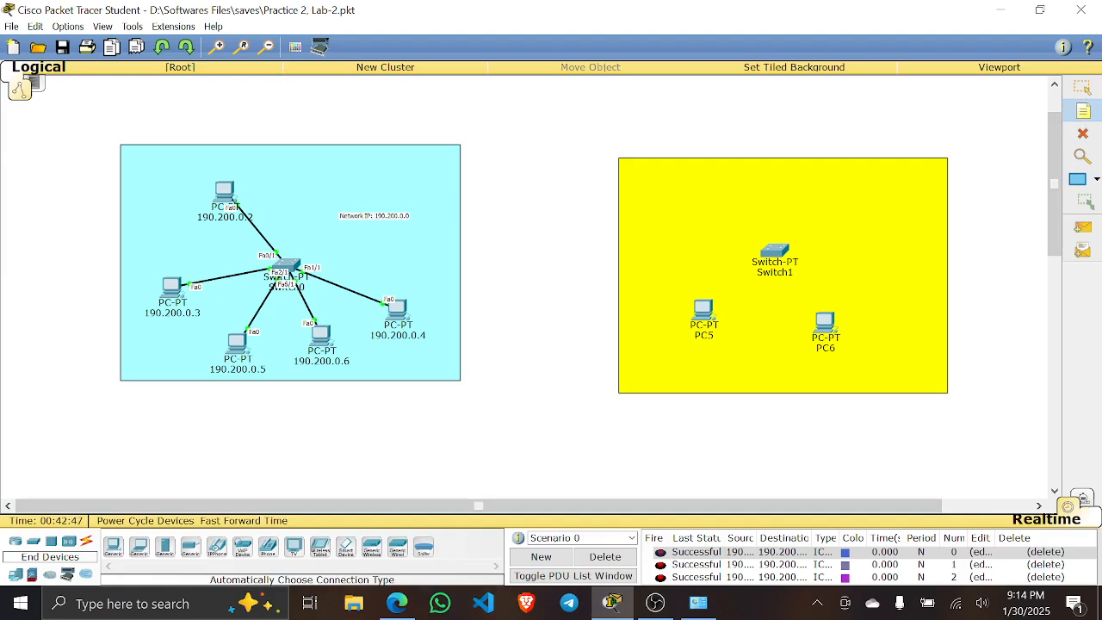
left_click(397, 603)
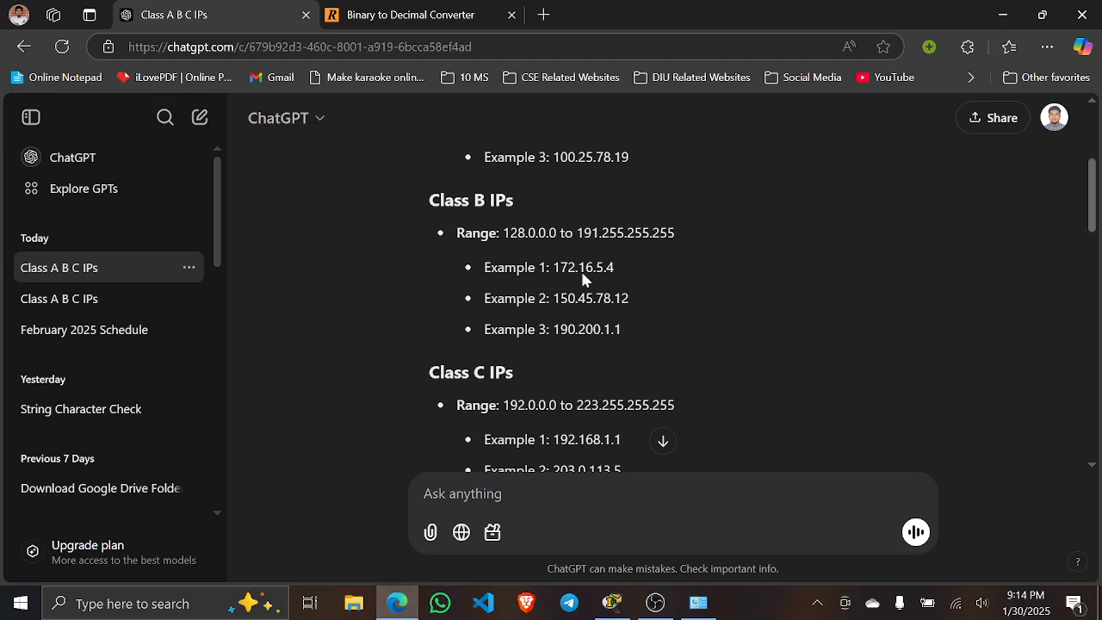
scroll(582, 277, "down", 3)
scroll(582, 278, "up", 1)
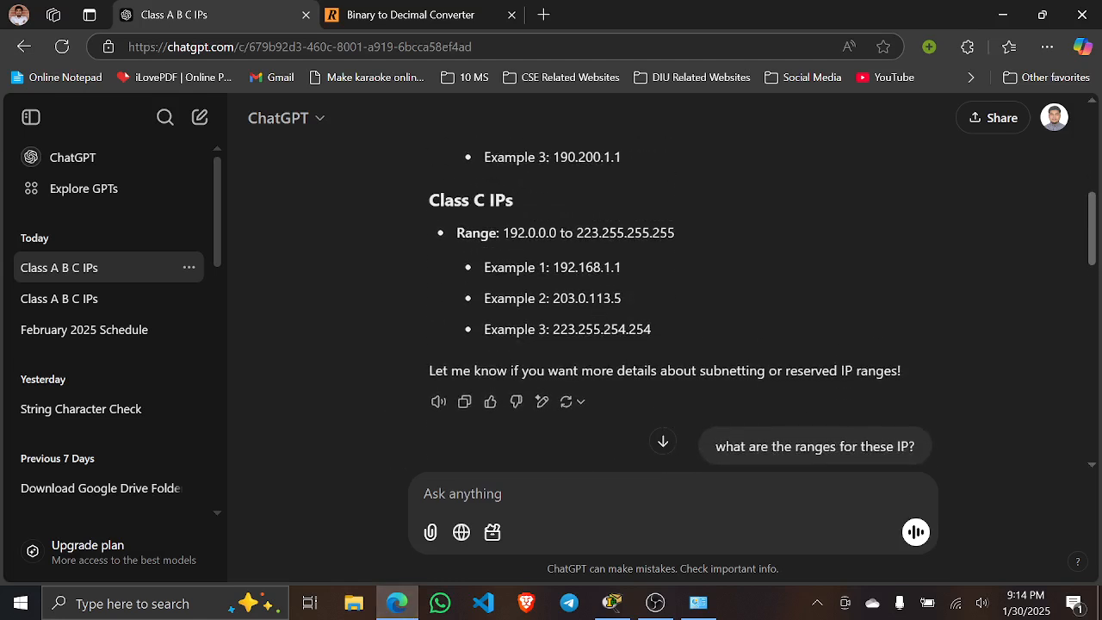
left_click_drag(552, 266, 622, 267)
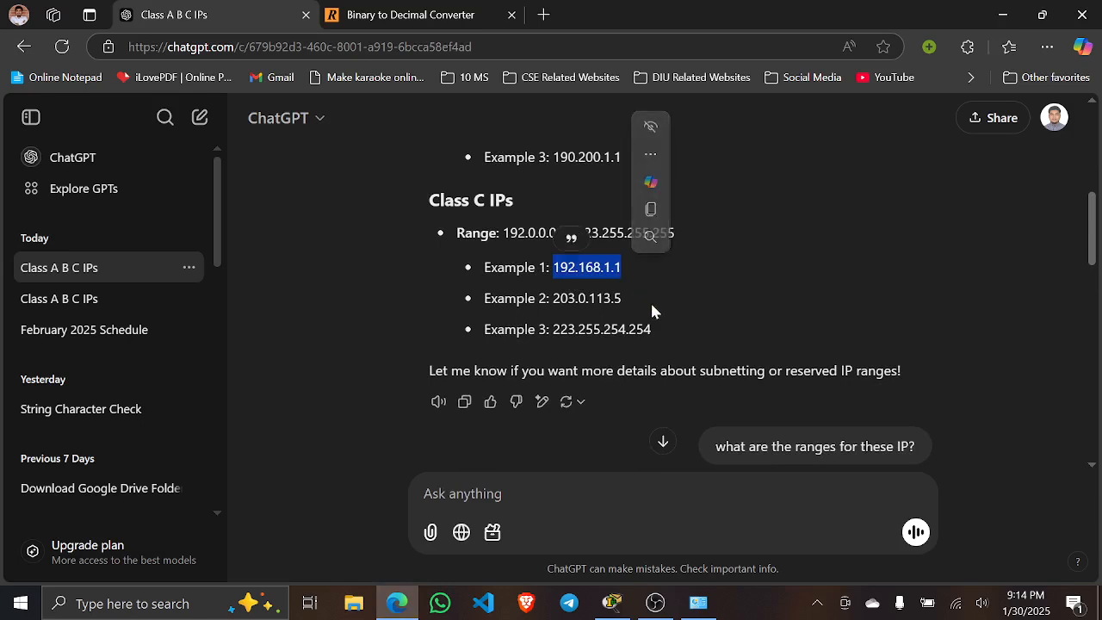
left_click(654, 286)
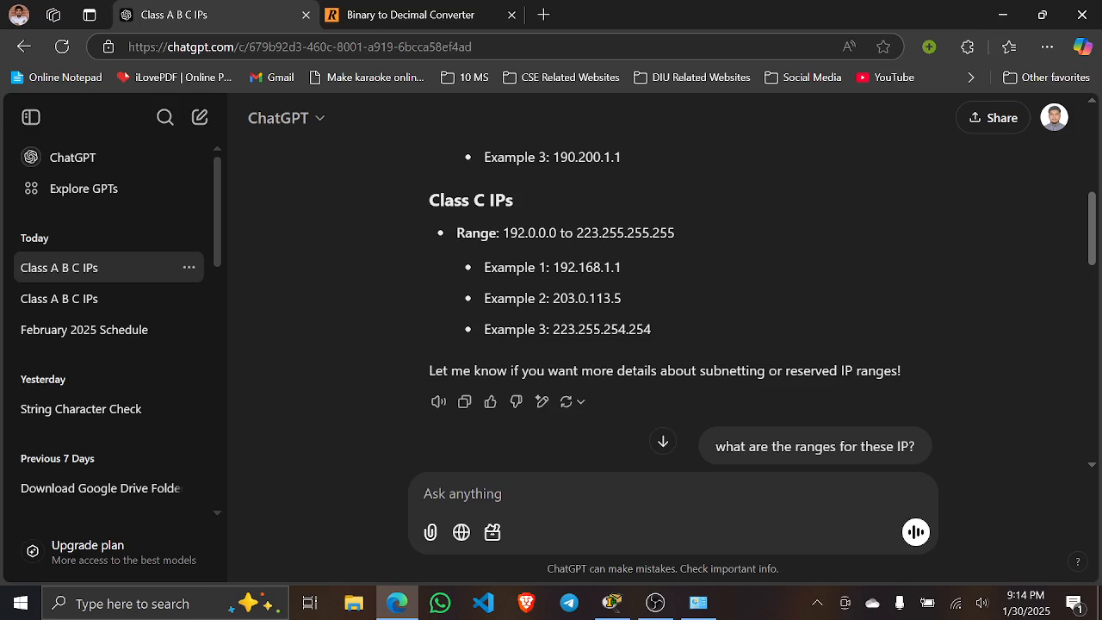
left_click_drag(623, 267, 553, 267)
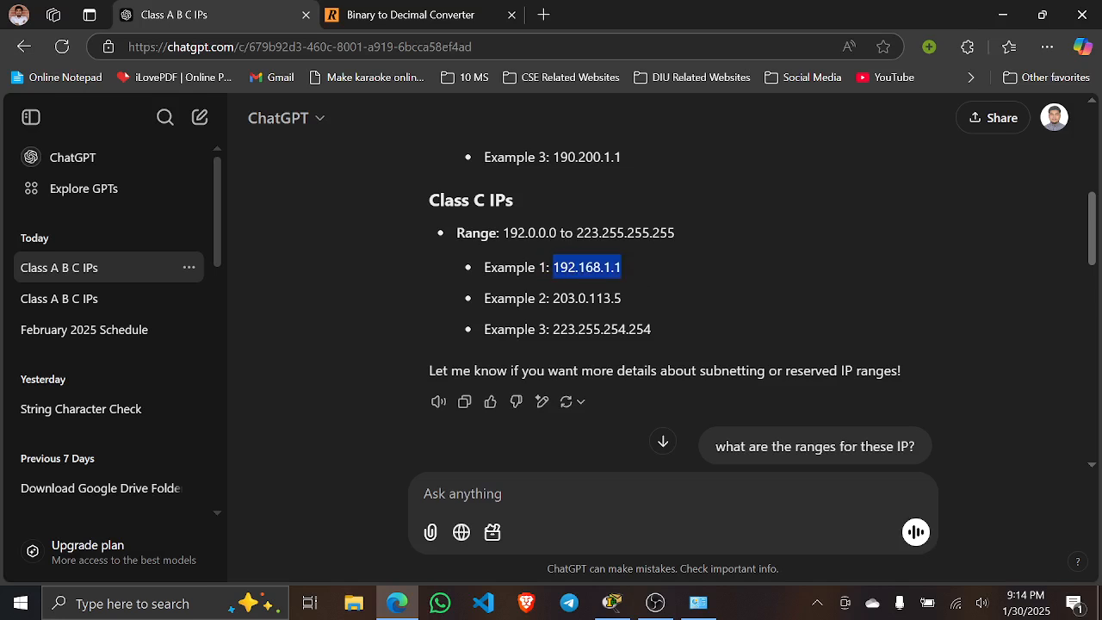
left_click(661, 290)
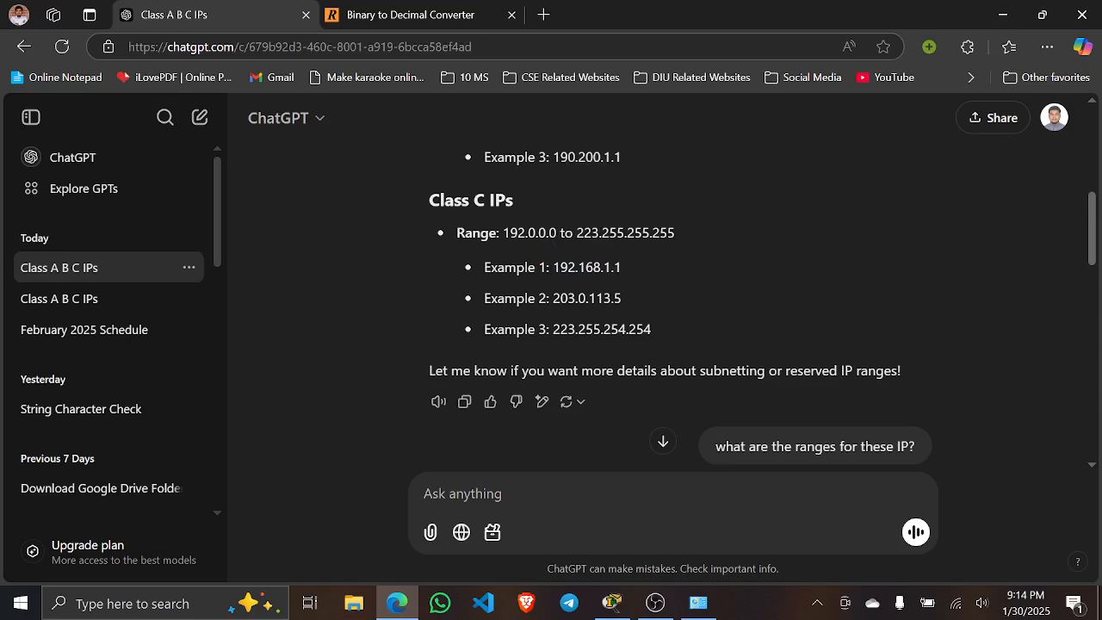
left_click_drag(611, 267, 552, 267)
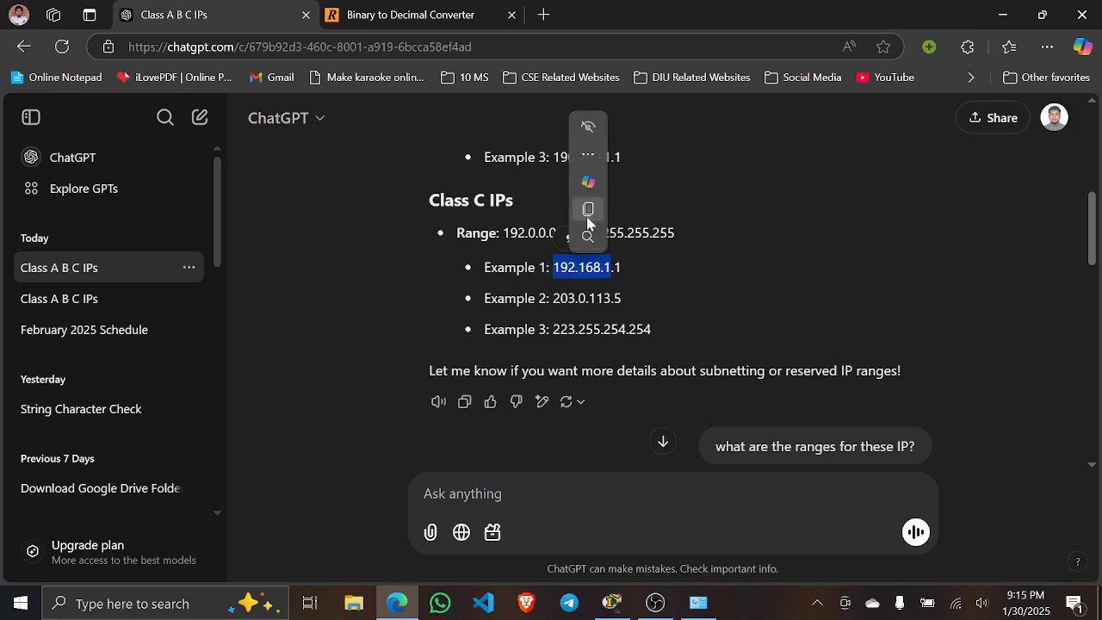
left_click_drag(614, 267, 628, 269)
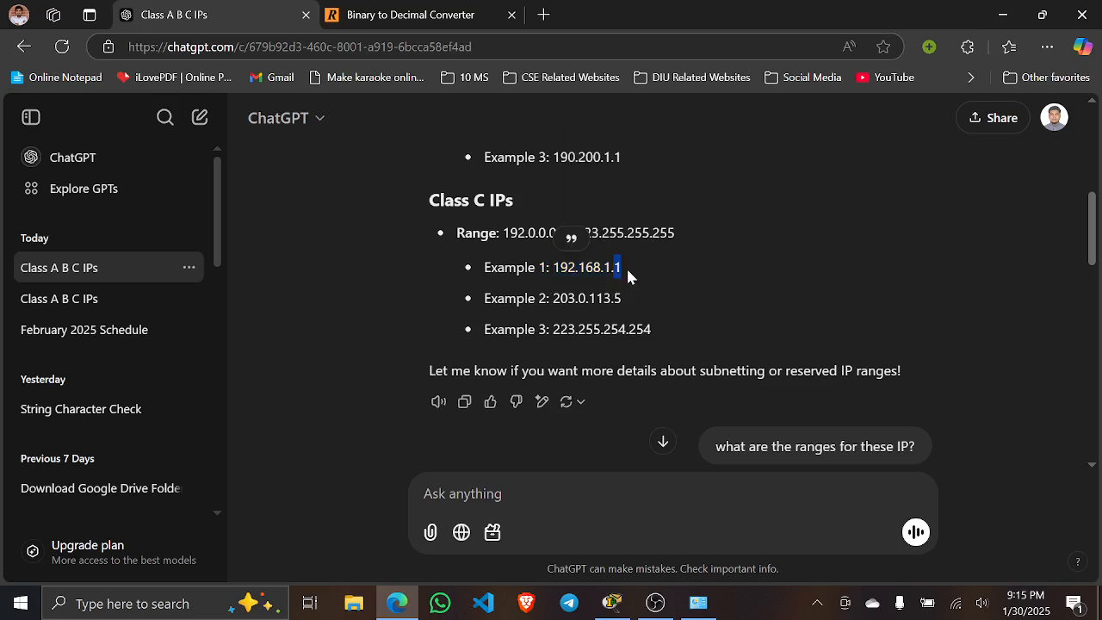
left_click(1000, 15)
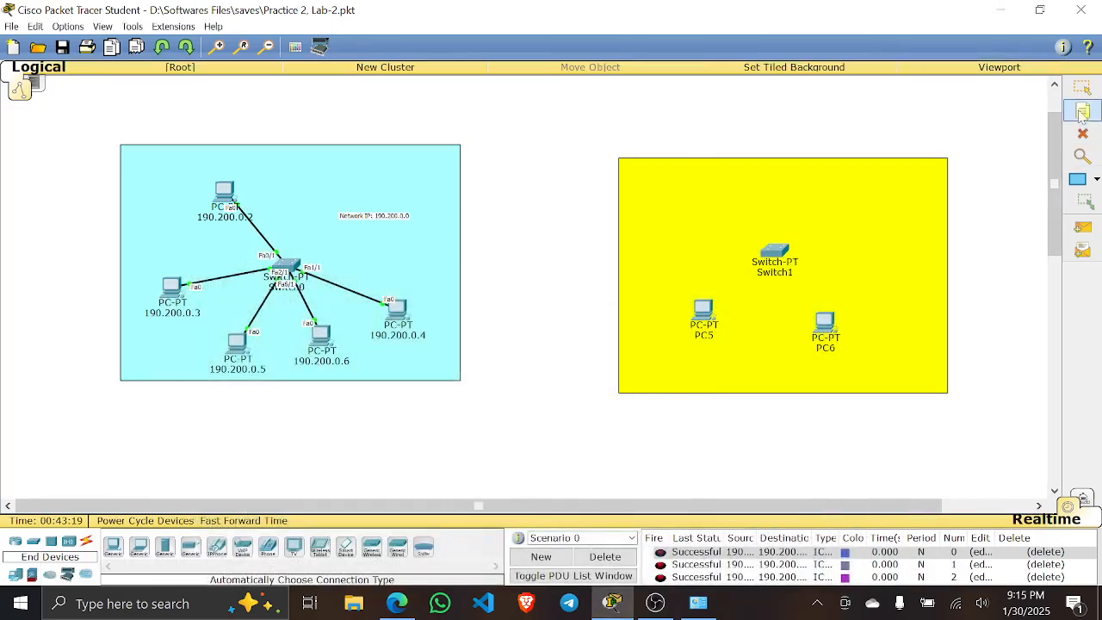
- Place a note reading "Network IP: 192.168.1.0" in the upper-right area of the yellow rectangle
left_click(826, 194)
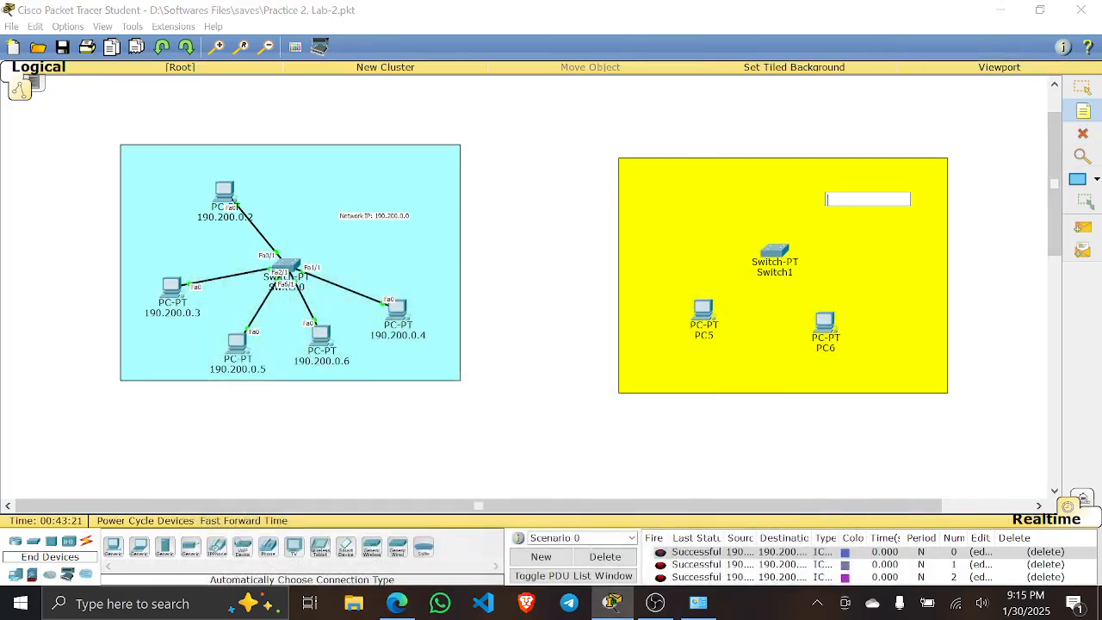
type("Network IP")
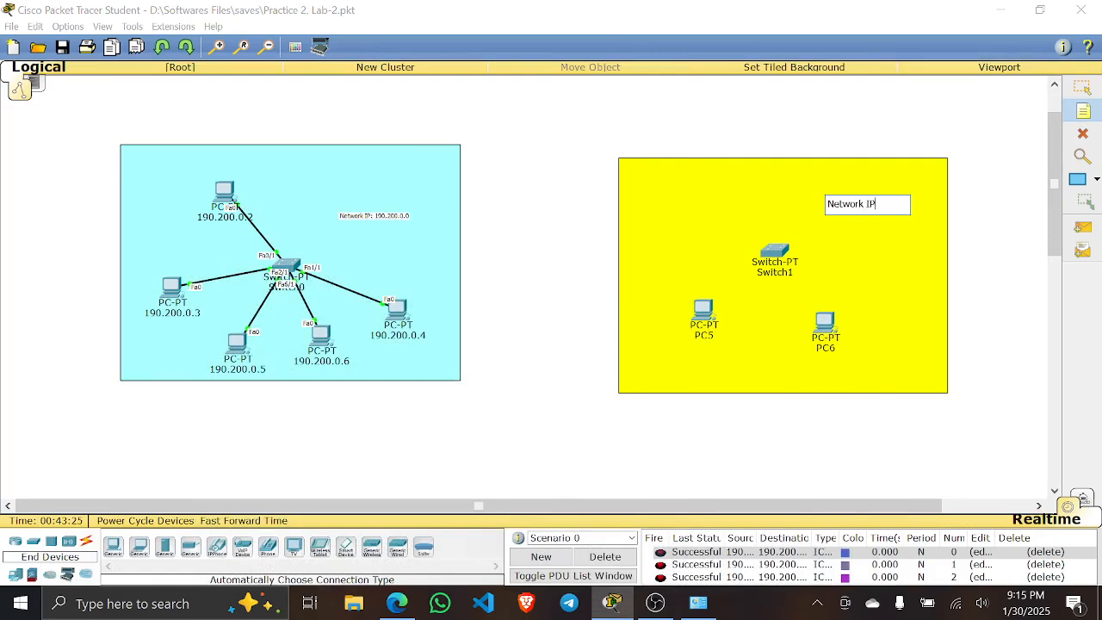
type(":")
key("Return")
type("192.168.1")
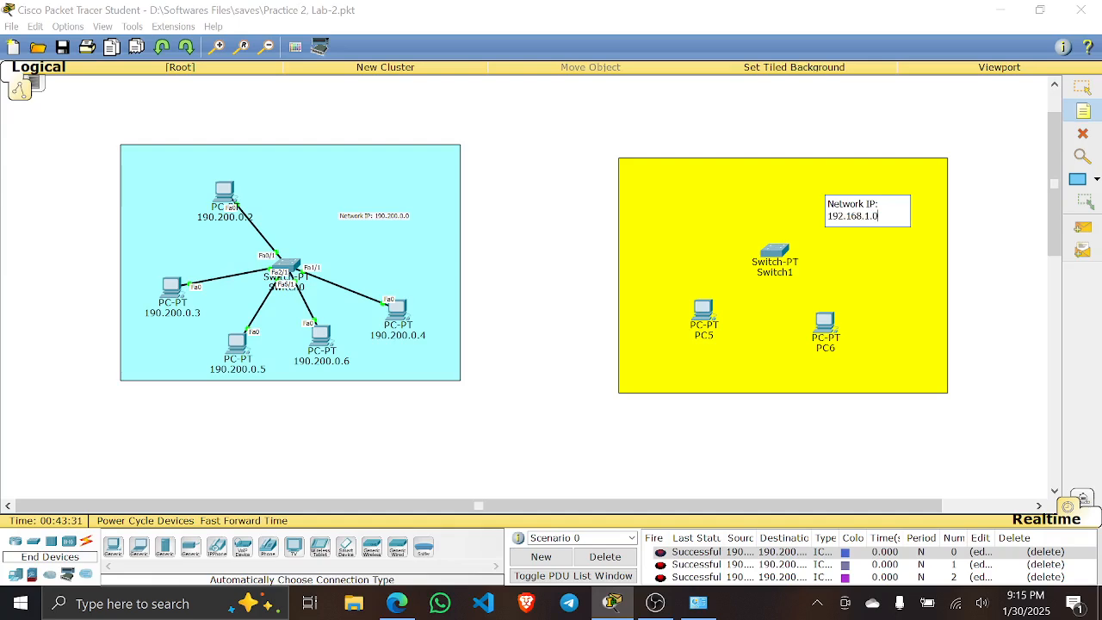
type(".0")
key("Return")
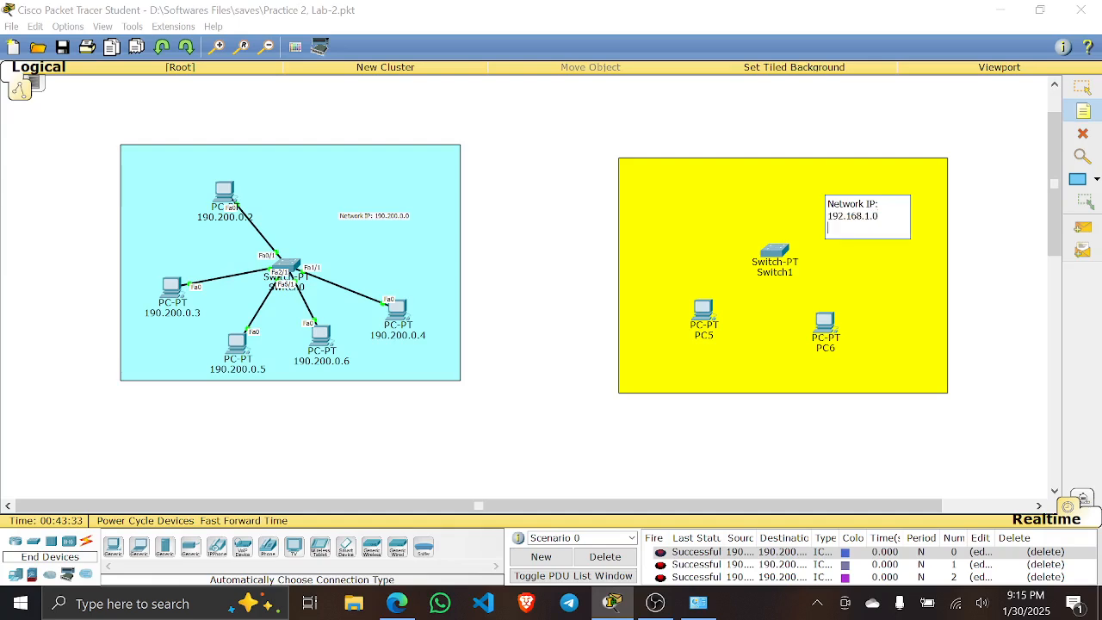
key("BackSpace")
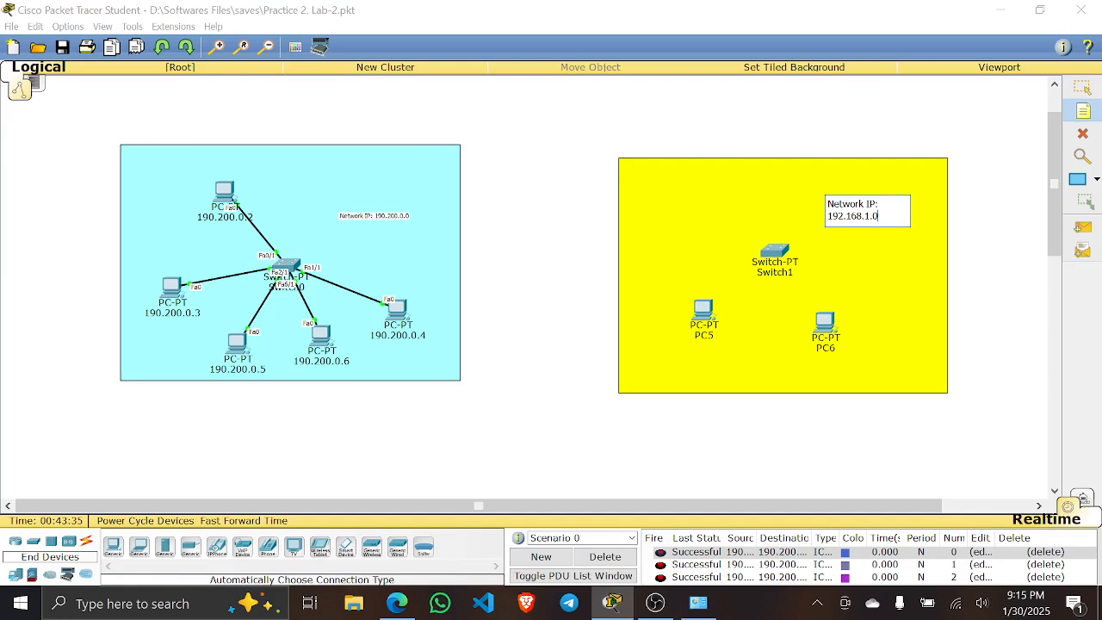
left_click(1006, 214)
- Close the 192.168.1.0 network note and switch from the note tool back to the selection tool
left_click(868, 202)
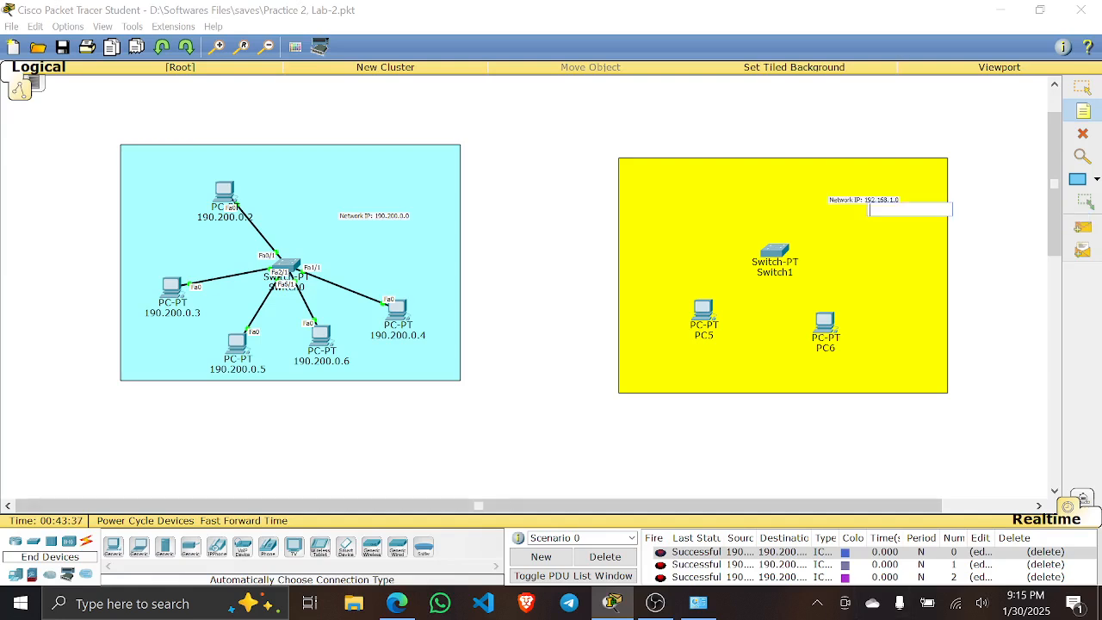
left_click(1082, 88)
left_click(867, 204)
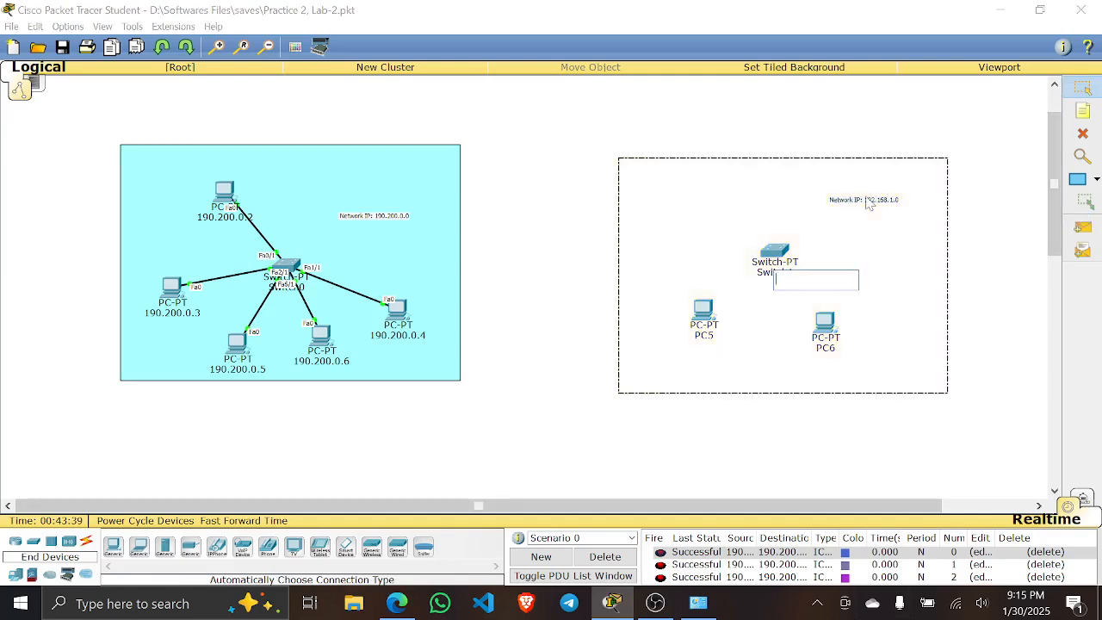
left_click(867, 200)
key("ctrl+a")
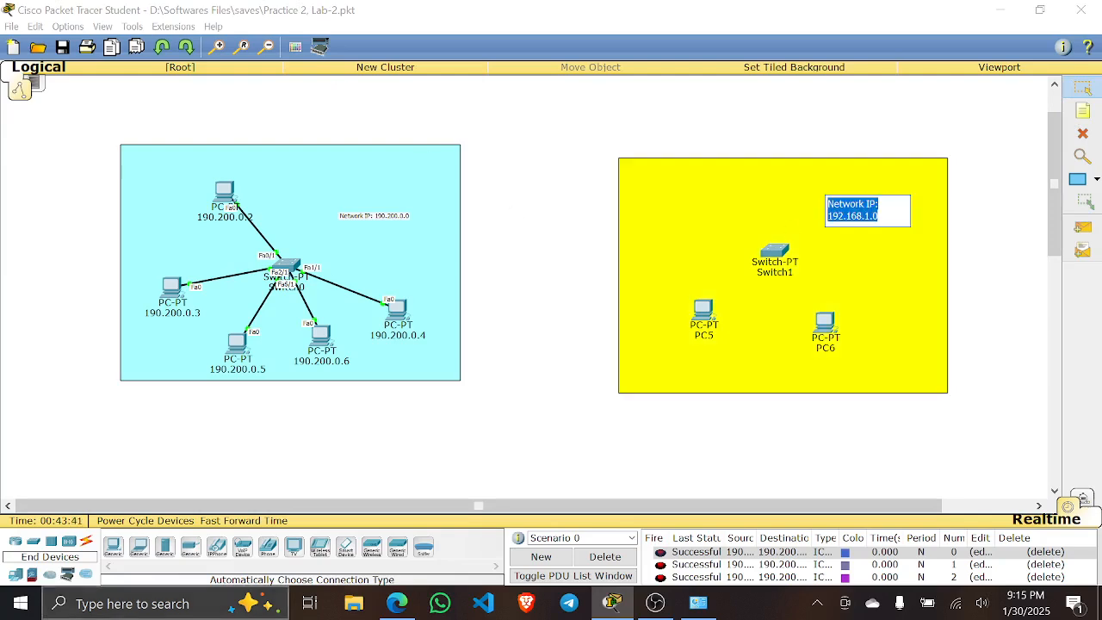
left_click(1001, 237)
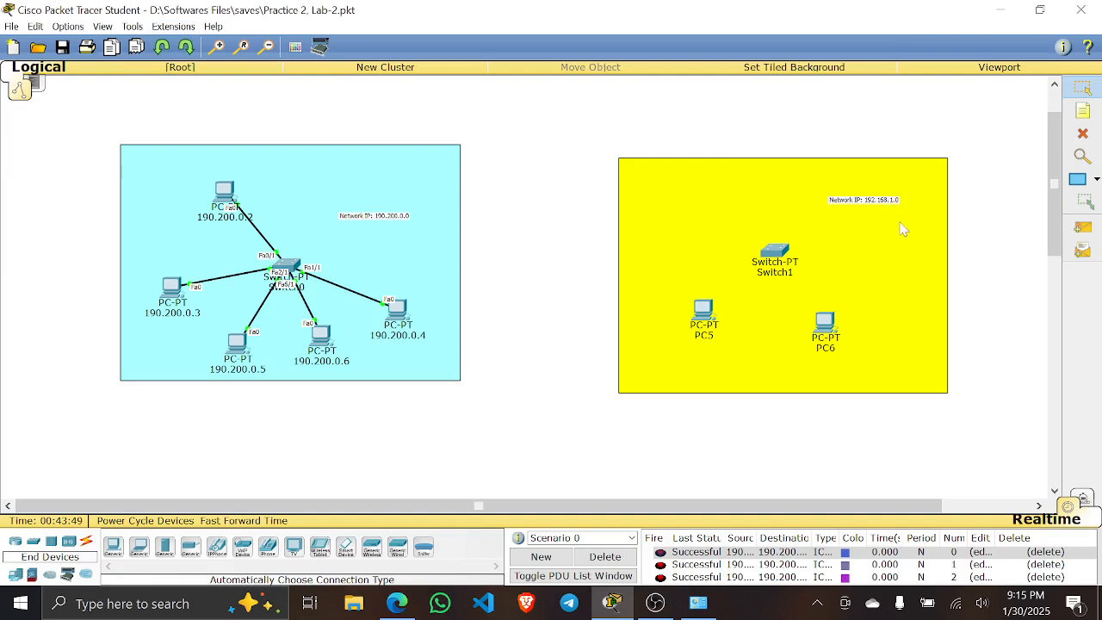
- Connect PC5 to Switch1 in the yellow network with an automatically chosen connection type
left_click(216, 47)
left_click(216, 47)
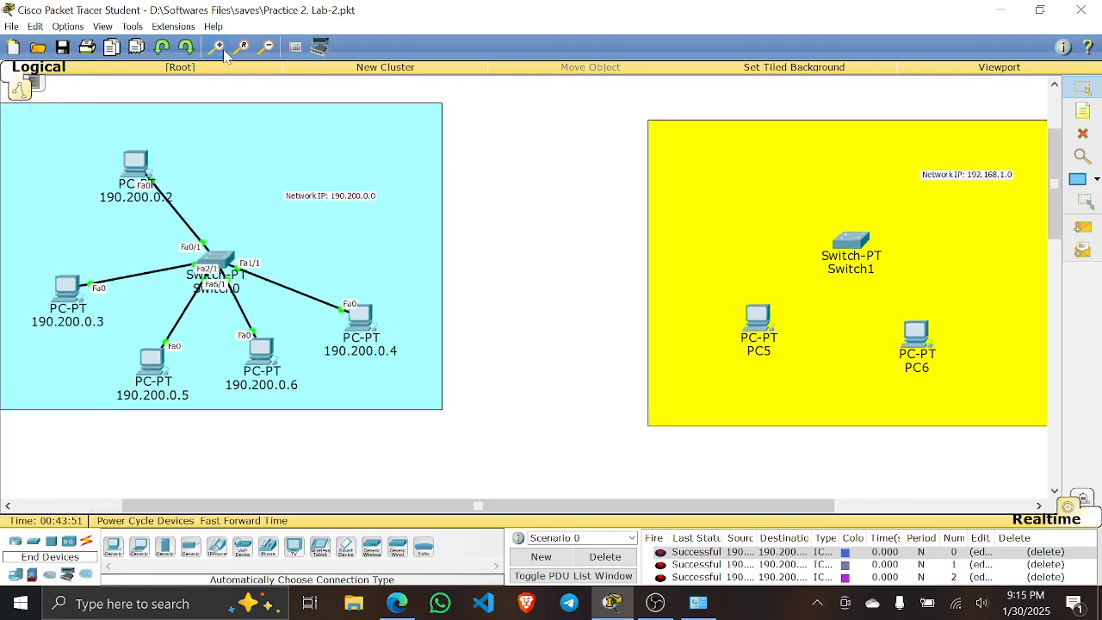
left_click(216, 47)
left_click_drag(458, 507, 663, 507)
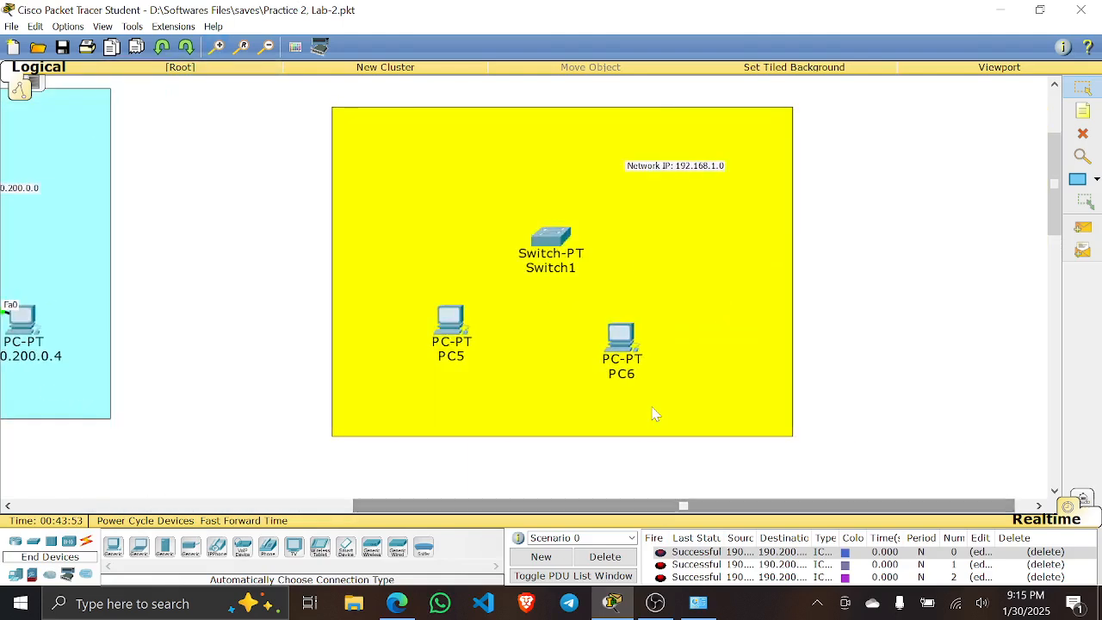
scroll(653, 409, "up", 1)
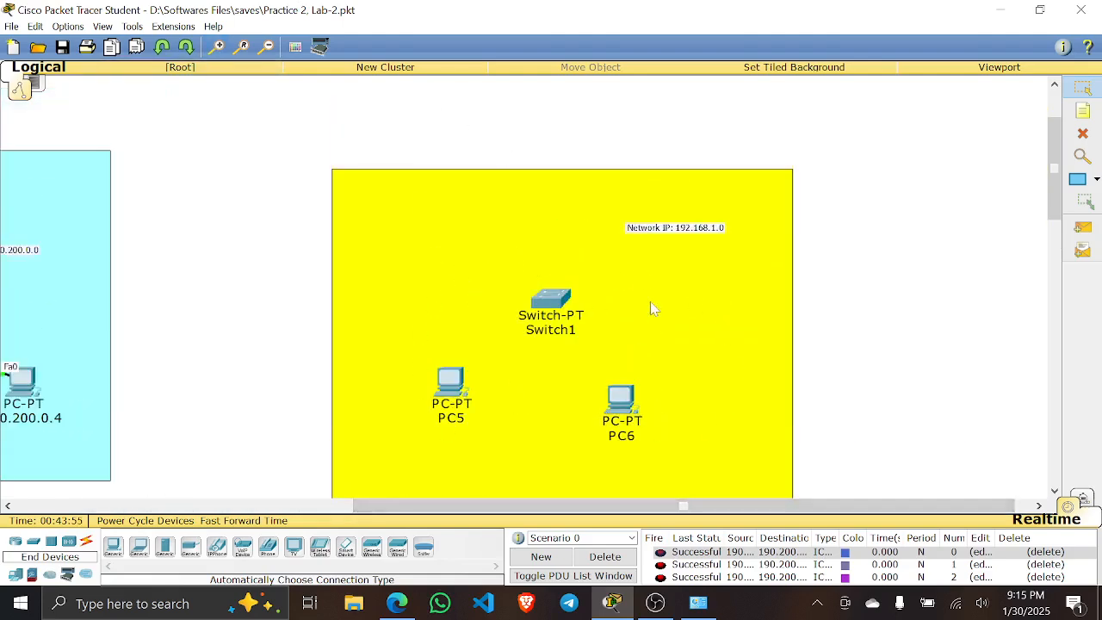
scroll(652, 388, "down", 1)
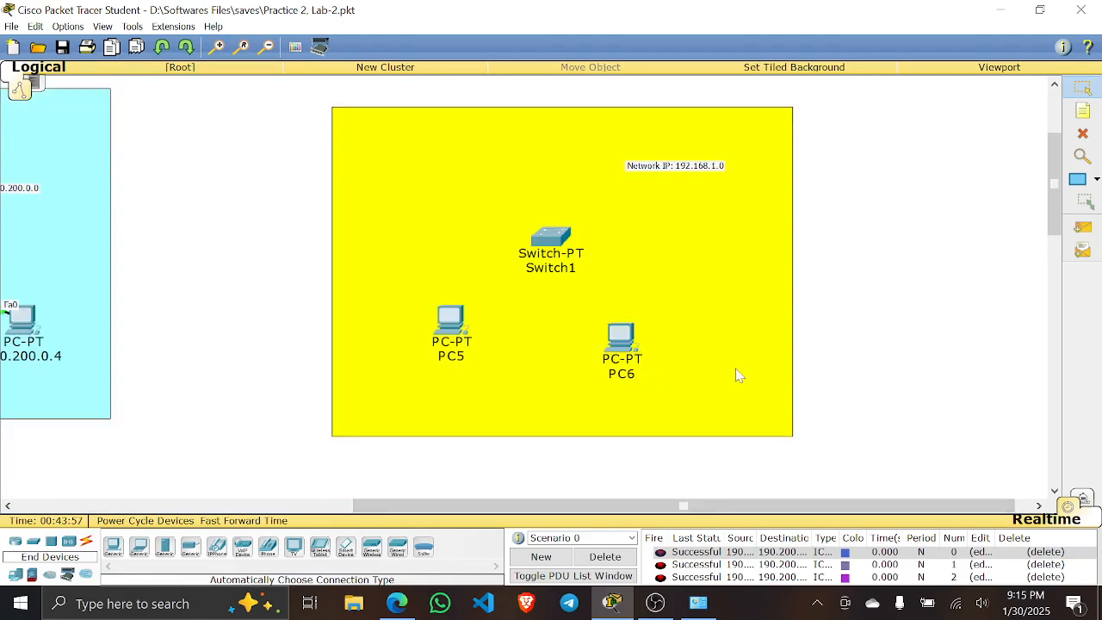
left_click(86, 541)
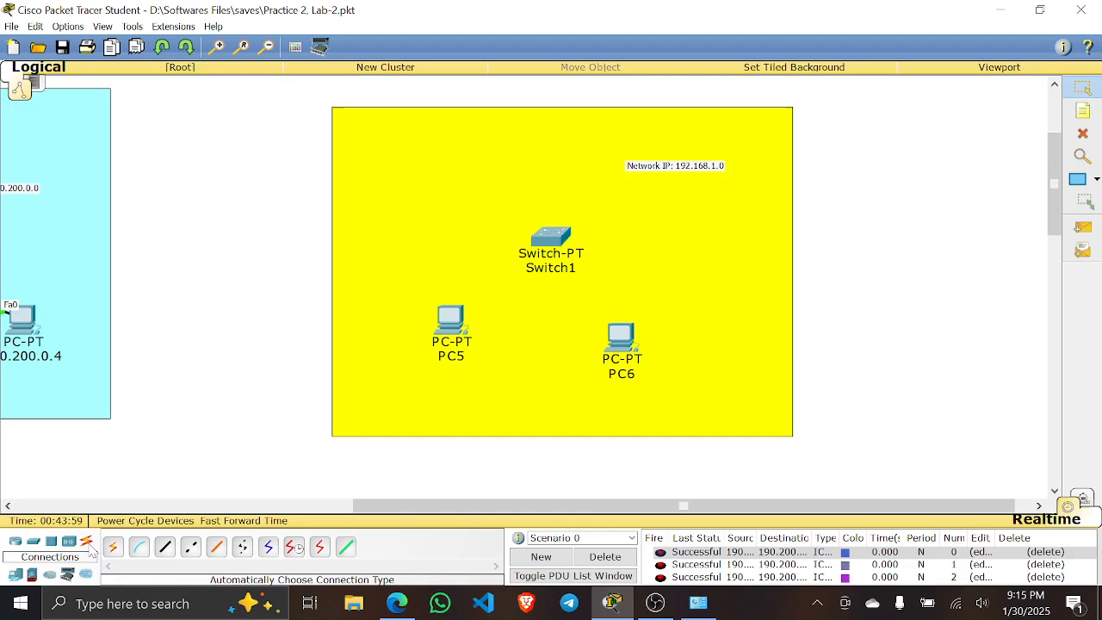
left_click(111, 547)
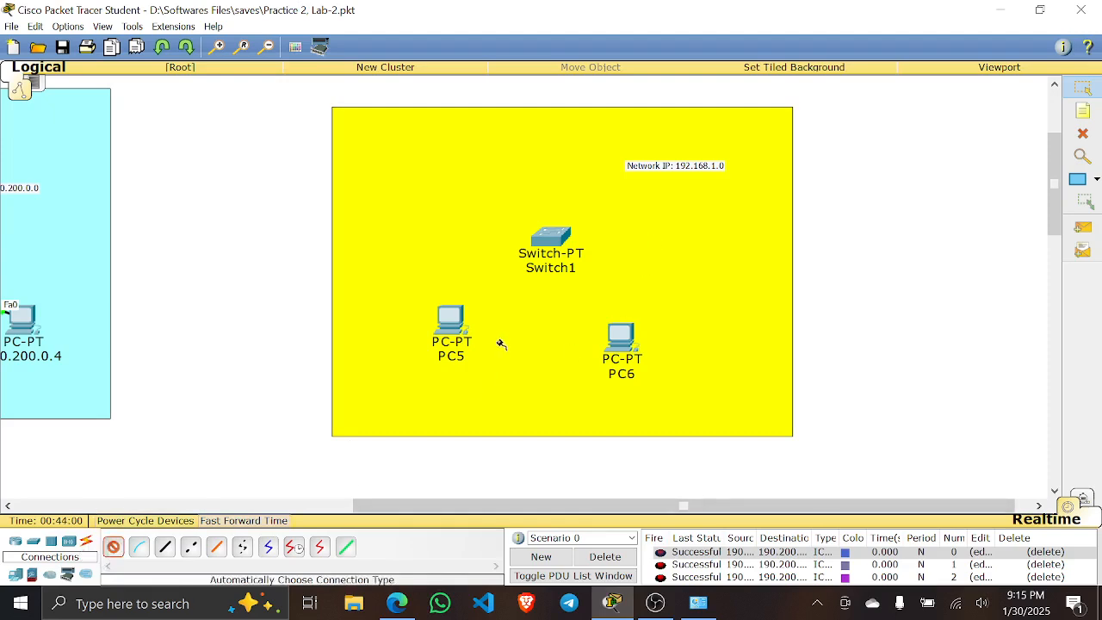
left_click(450, 323)
left_click(553, 246)
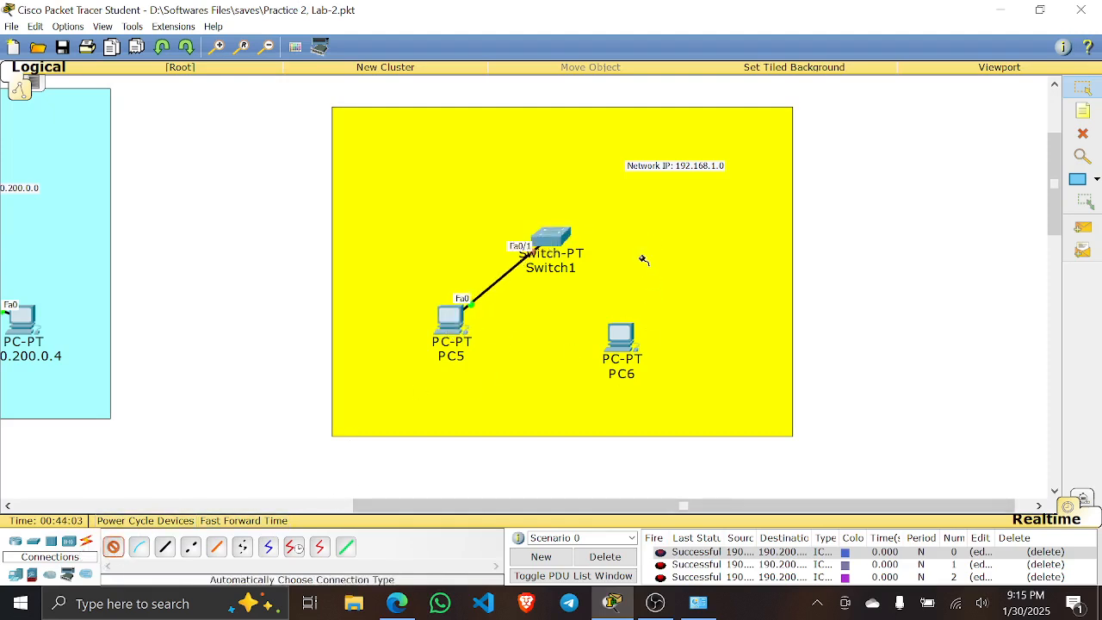
- Connect Switch1 to PC6 and move PC5 and PC6 slightly farther apart below the switch
left_click(566, 260)
left_click(622, 337)
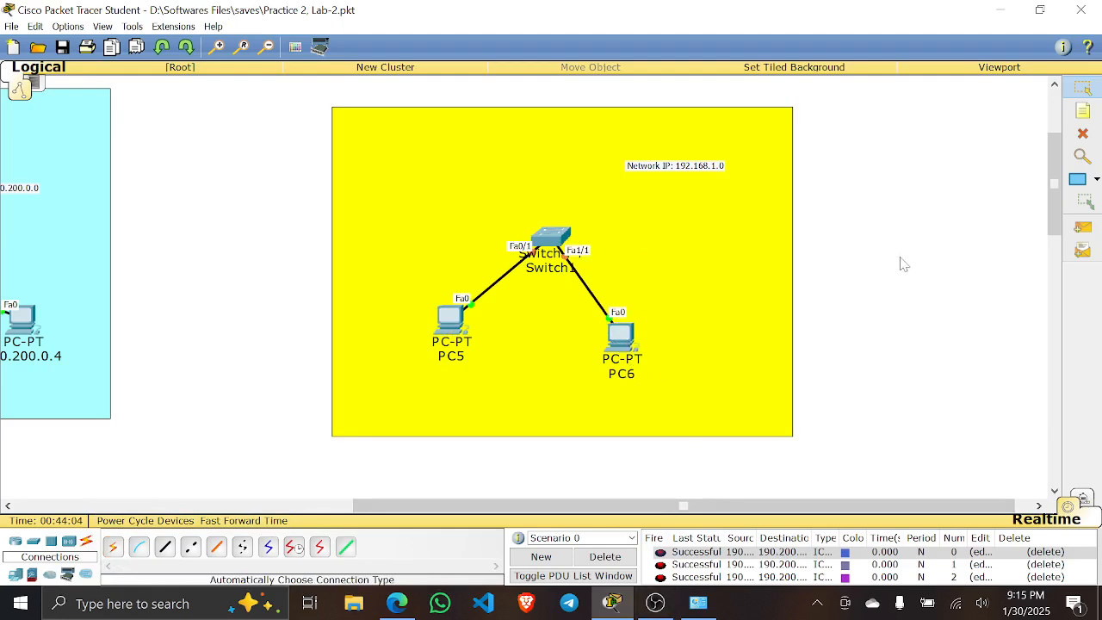
left_click_drag(459, 324, 453, 335)
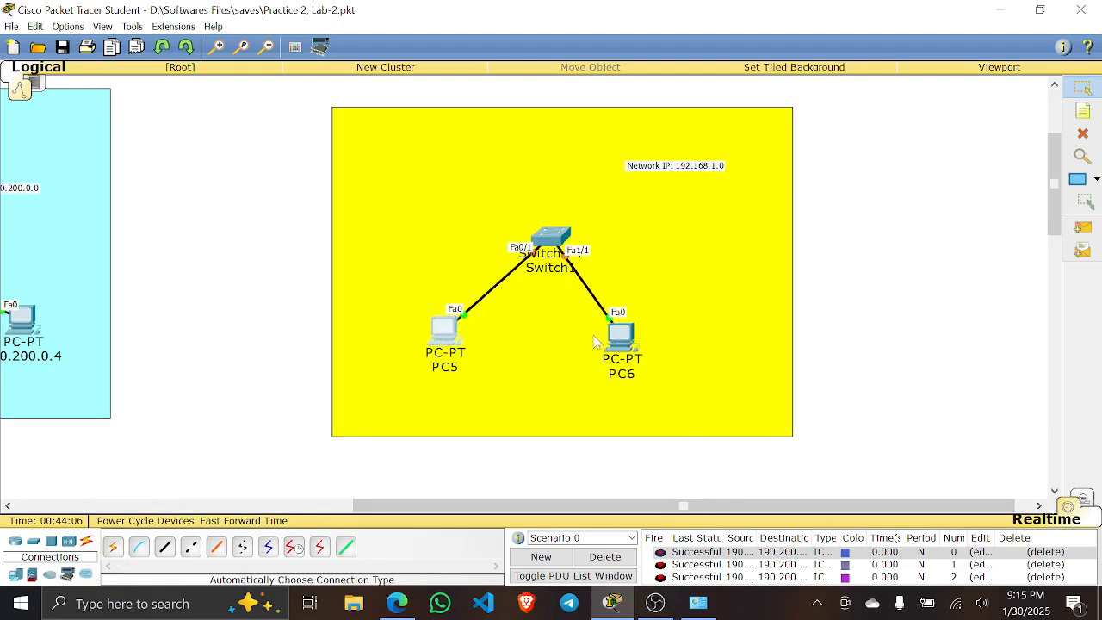
left_click_drag(594, 342, 634, 329)
- Change PC5's display name to 192.168.1.2 and copy that name for reuse
left_click(445, 330)
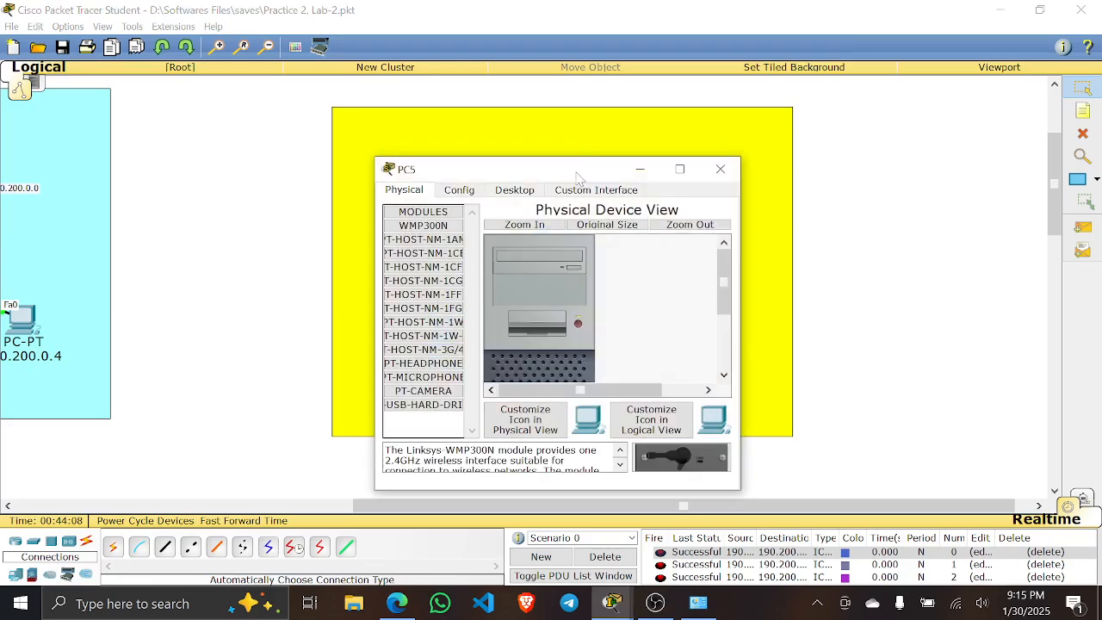
left_click_drag(579, 178, 944, 220)
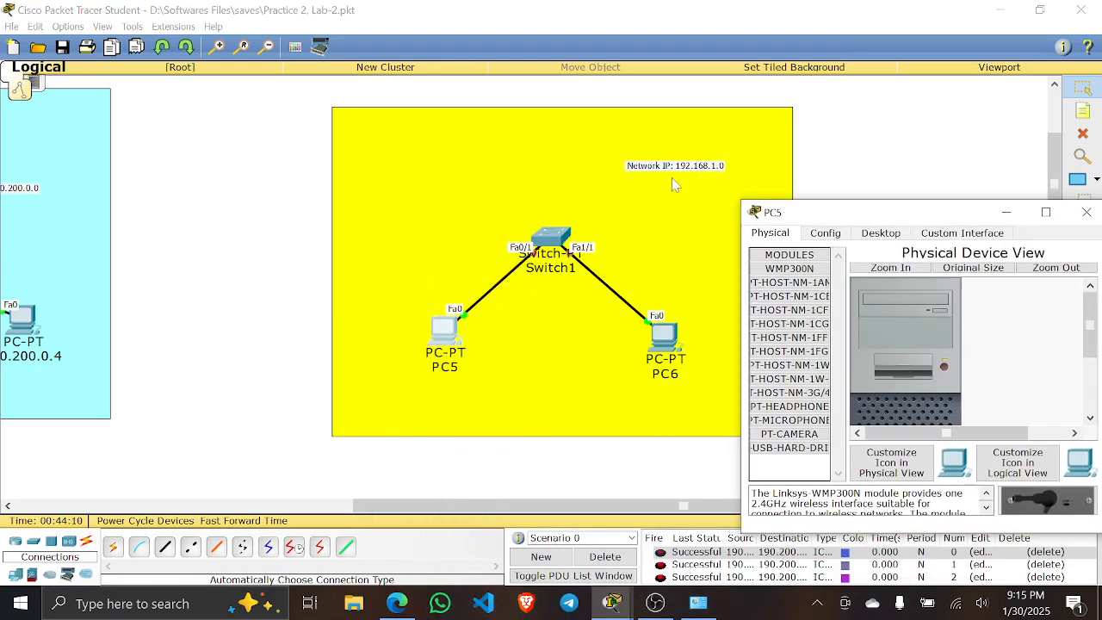
left_click(826, 234)
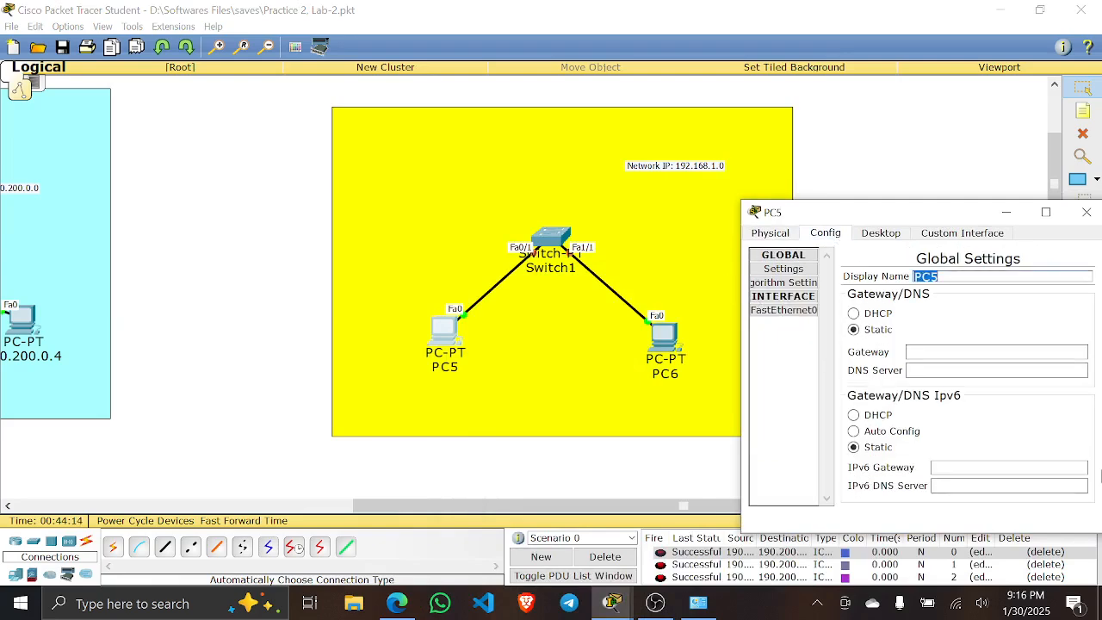
type("192.")
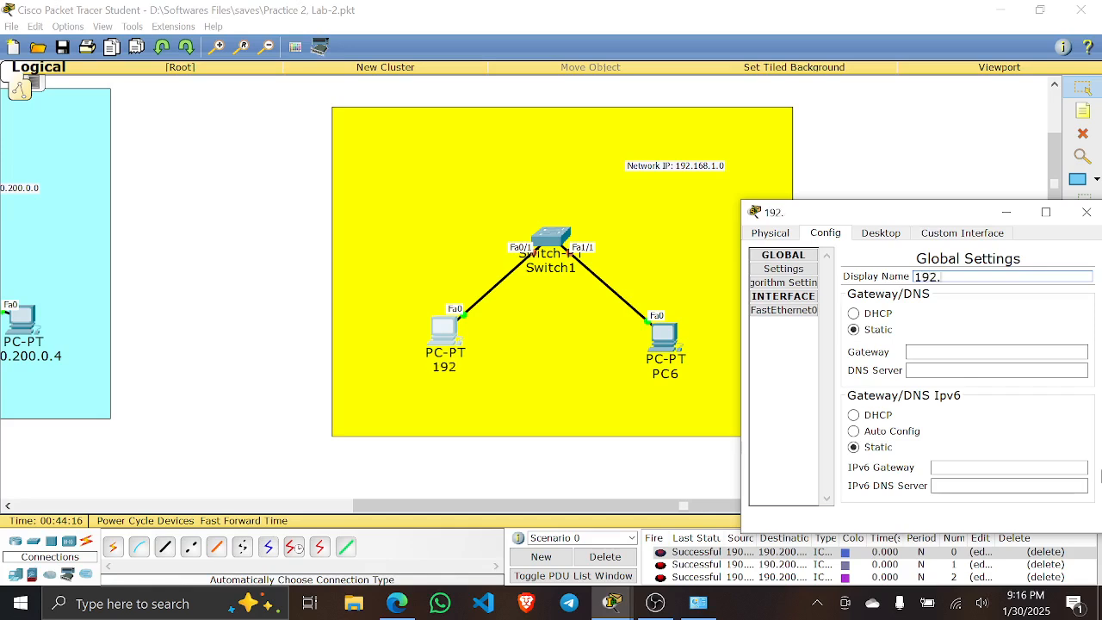
type("168")
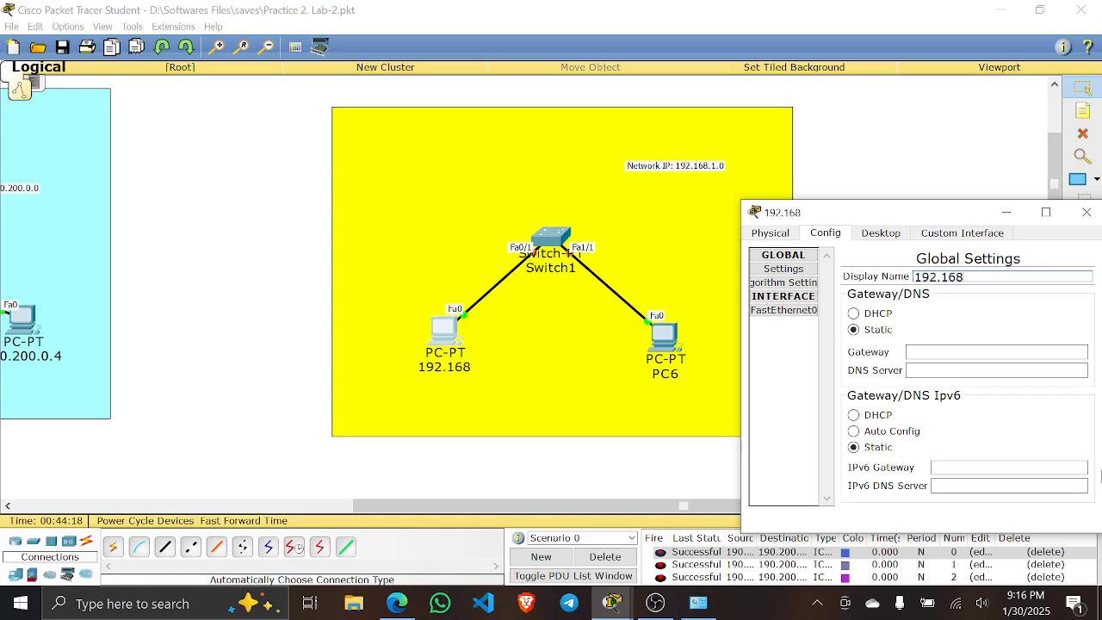
type(".1.")
type("2")
key("ctrl+a")
key("ctrl+c")
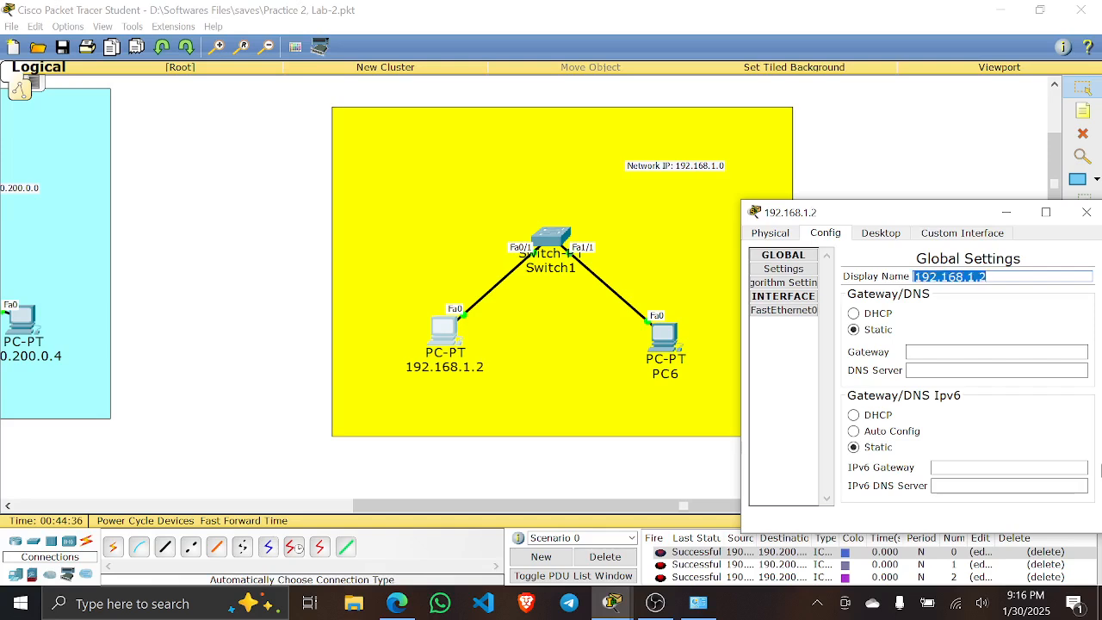
- Assign the renamed PC the static IP address 192.168.1.2 with subnet mask 255.255.255.0, and close its device window
left_click(881, 232)
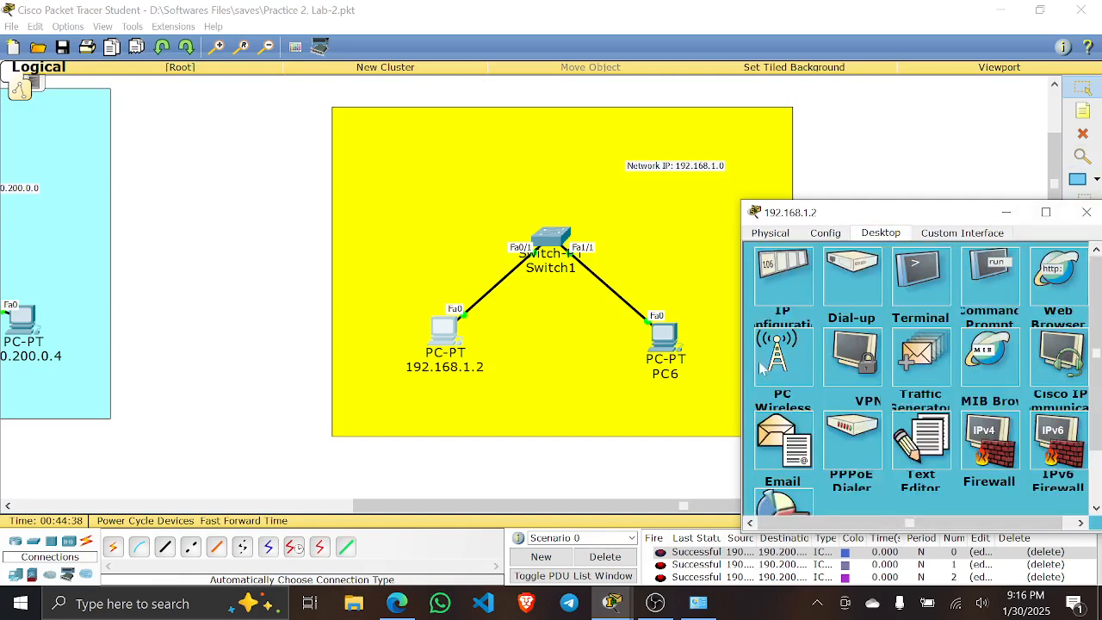
left_click(799, 279)
left_click(900, 302)
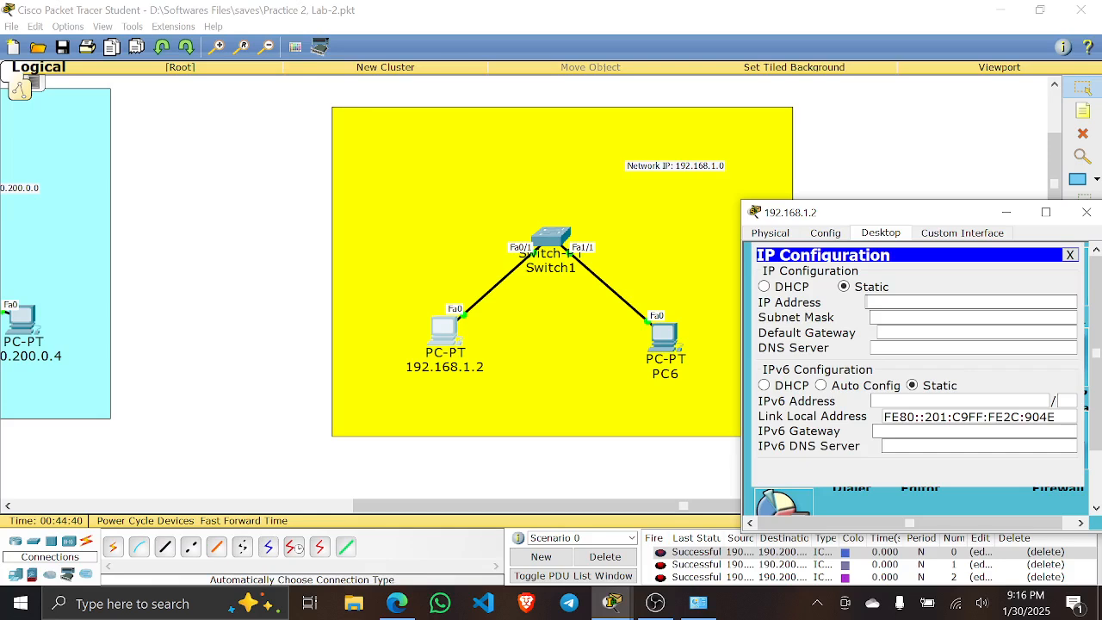
key("ctrl+v")
left_click(909, 318)
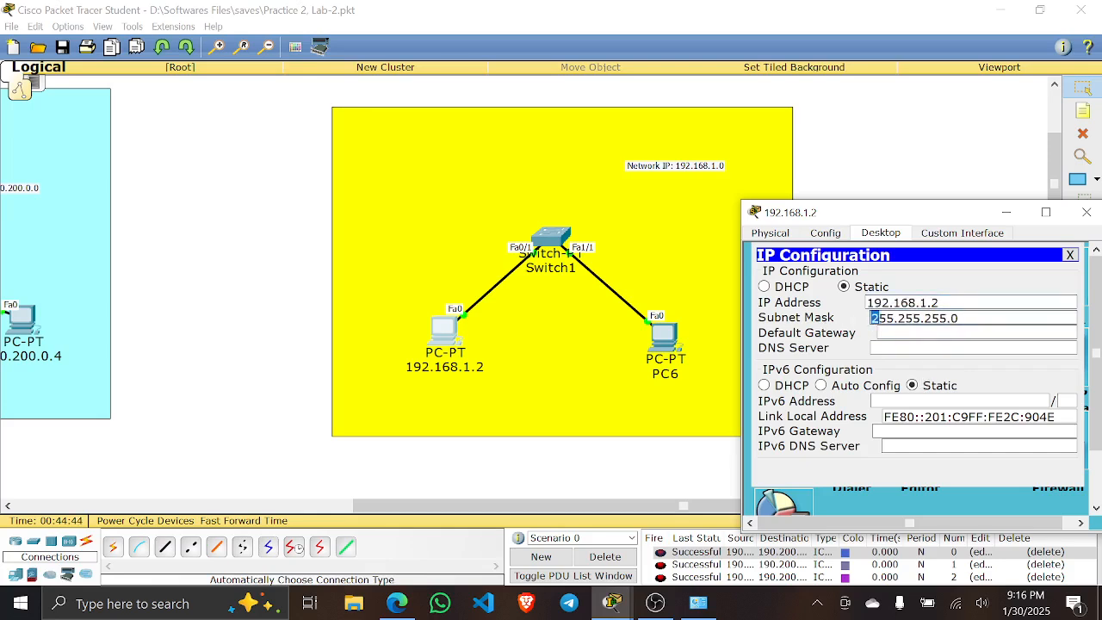
left_click_drag(871, 317, 947, 317)
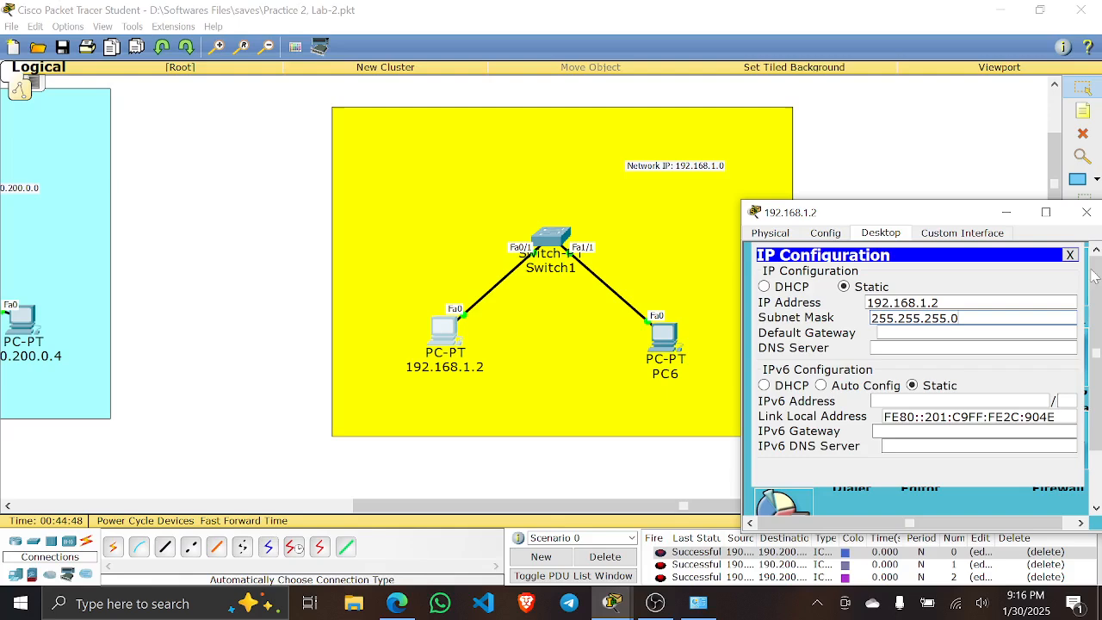
left_click(1086, 211)
- Change PC6's display name to 192.168.1.3 by reusing the copied address
left_click(662, 349)
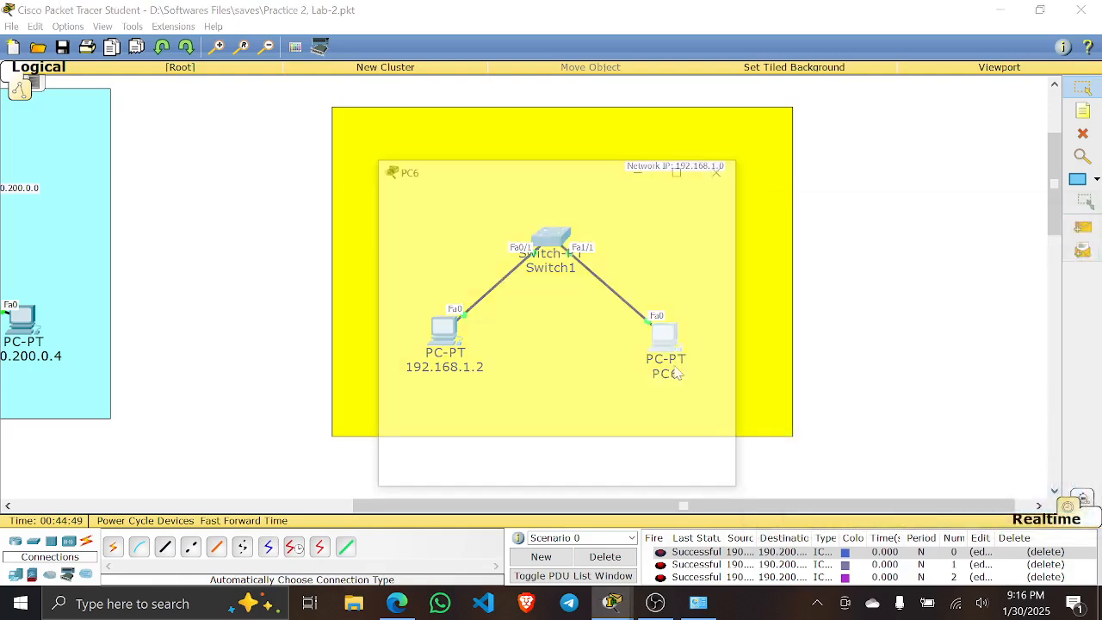
left_click(459, 191)
left_click_drag(581, 234, 508, 249)
key("ctrl+v")
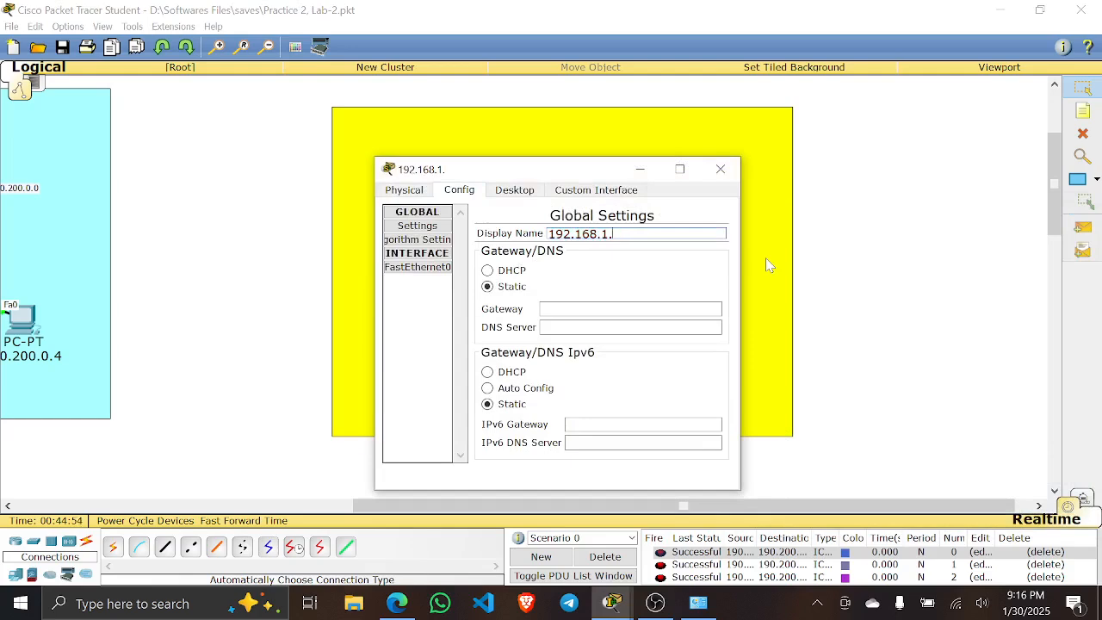
key("BackSpace")
type("3")
- Assign this PC the static IP address 192.168.1.3 with subnet mask 255.255.255.0, and close its device window
left_click(519, 191)
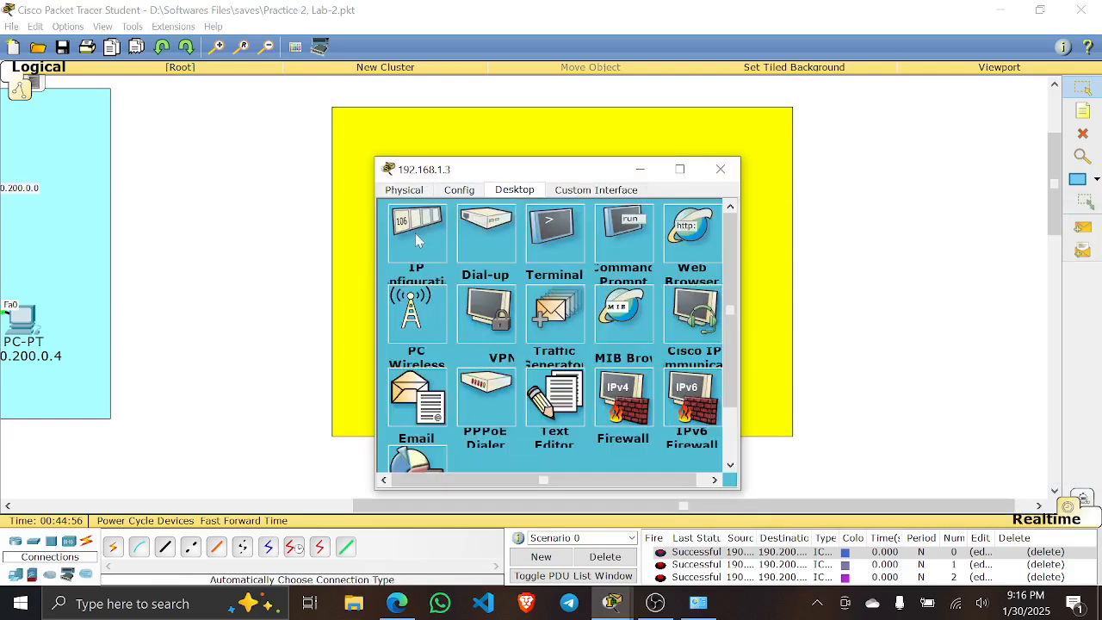
left_click(423, 253)
left_click(602, 259)
key("ctrl+v")
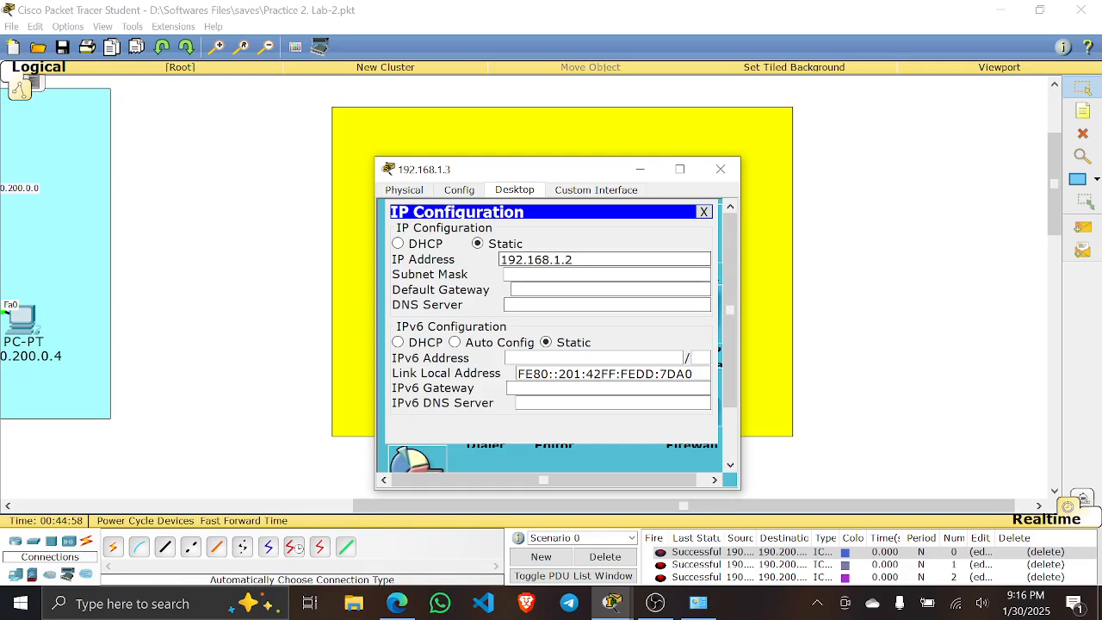
left_click(573, 275)
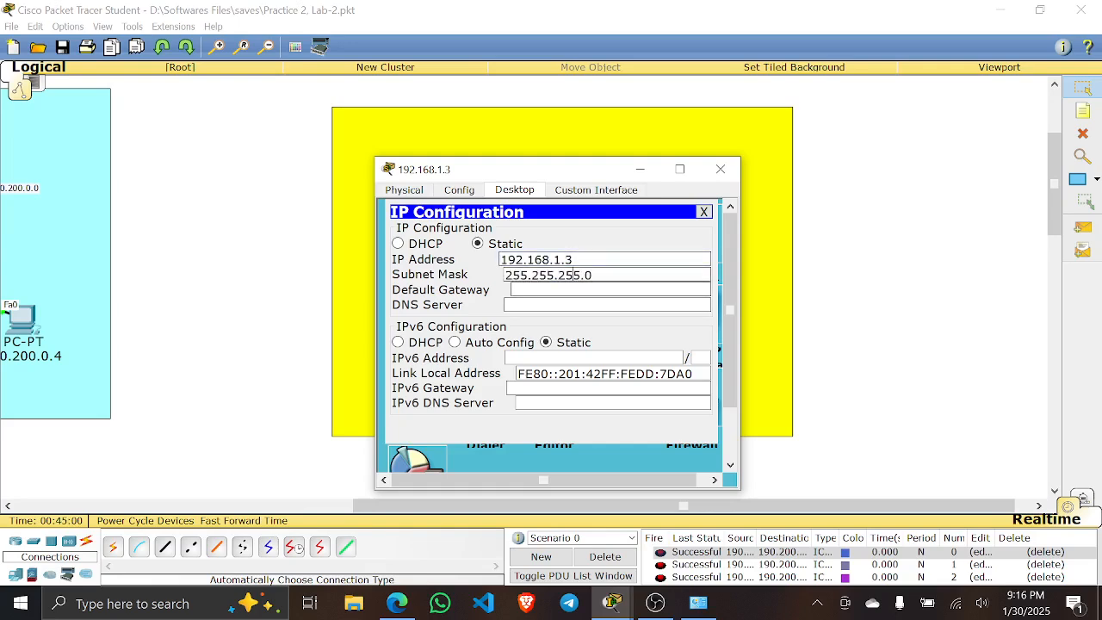
left_click(712, 170)
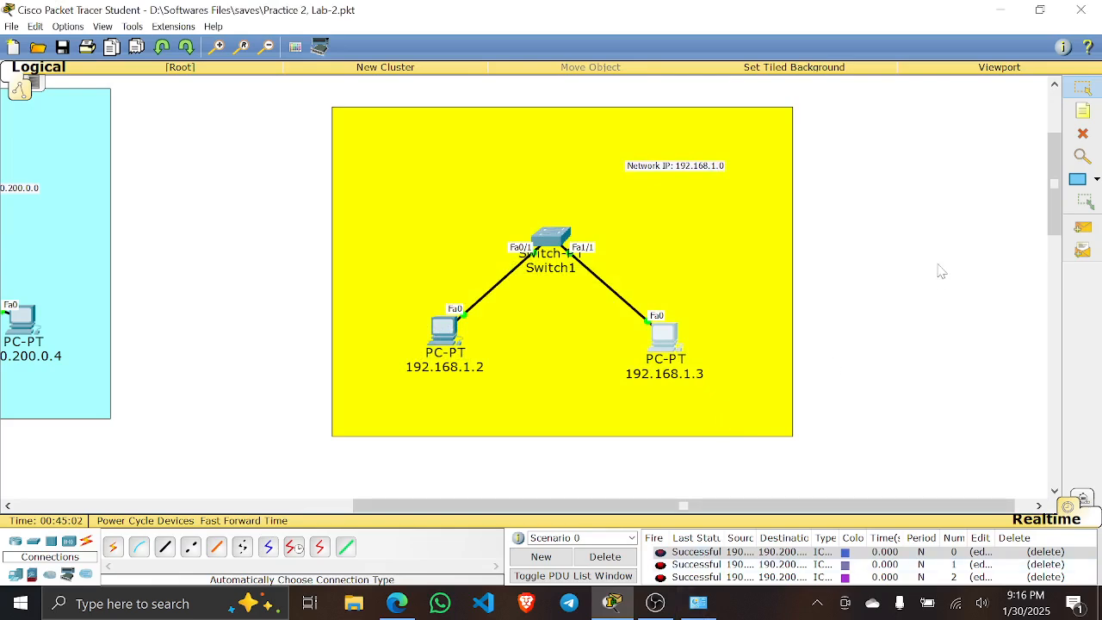
- Fast-forward the simulation time for the newly configured network
left_click(261, 522)
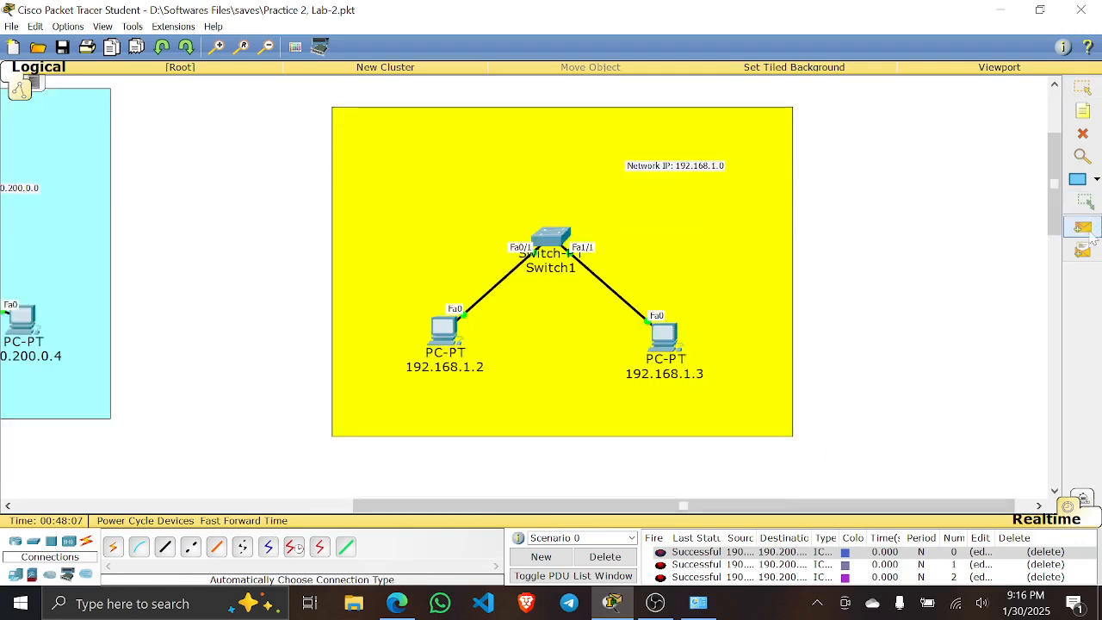
- Test connectivity in the yellow network with a simple PDU from PC 192.168.1.3 to PC 192.168.1.2
left_click(1083, 228)
left_click(664, 335)
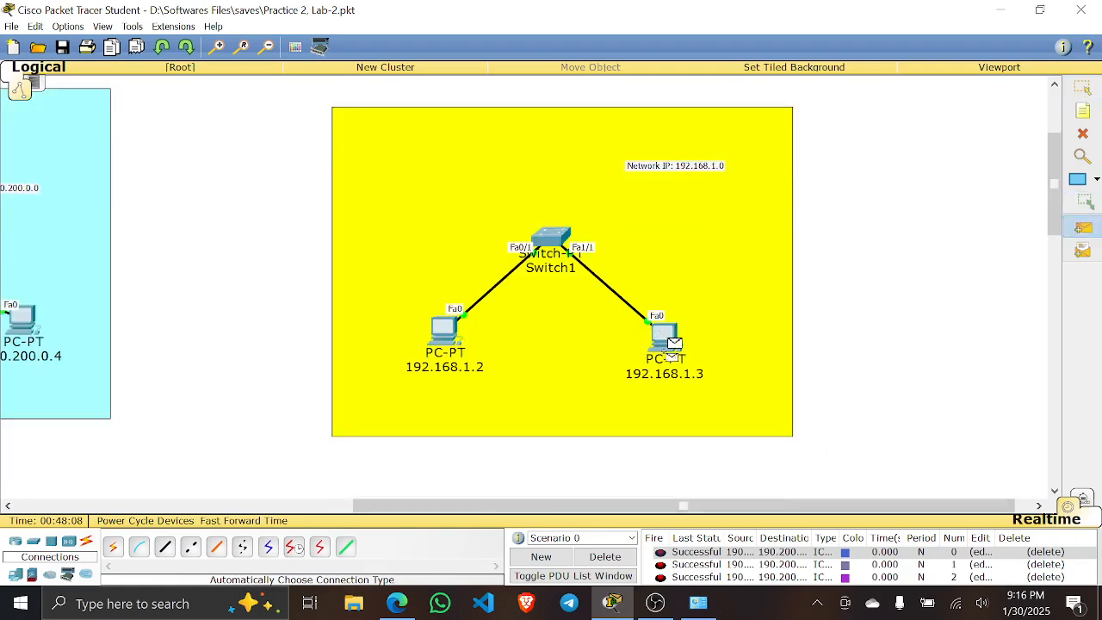
left_click(444, 338)
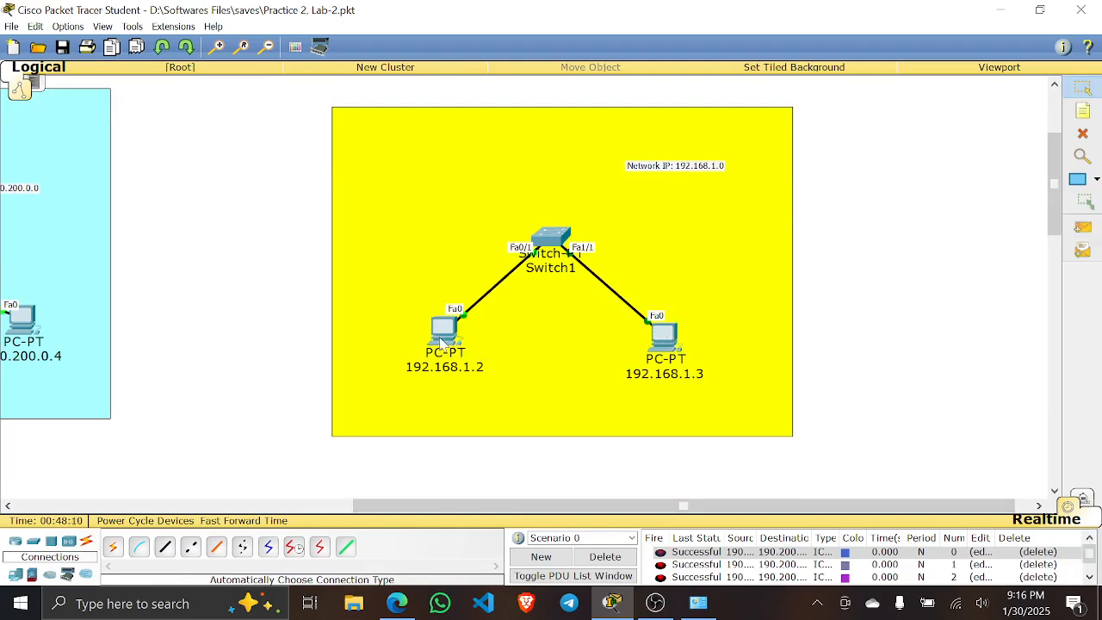
- Delete the current PDU scenario and send a fresh simple PDU from PC 192.168.1.3 to PC 192.168.1.2
left_click(605, 557)
left_click(1083, 227)
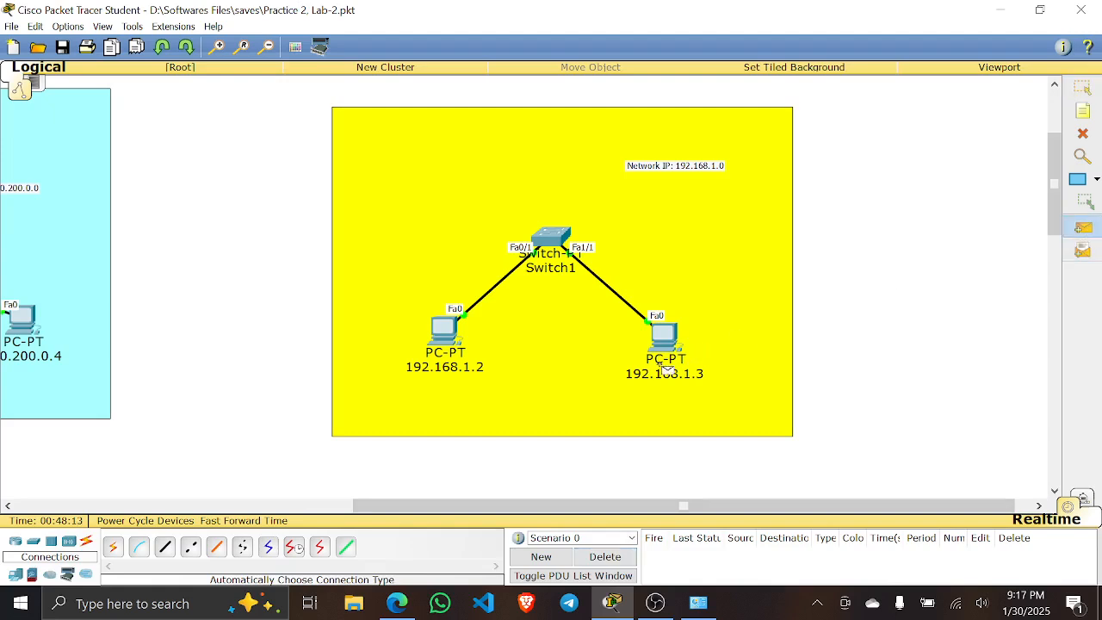
left_click(666, 340)
left_click(442, 332)
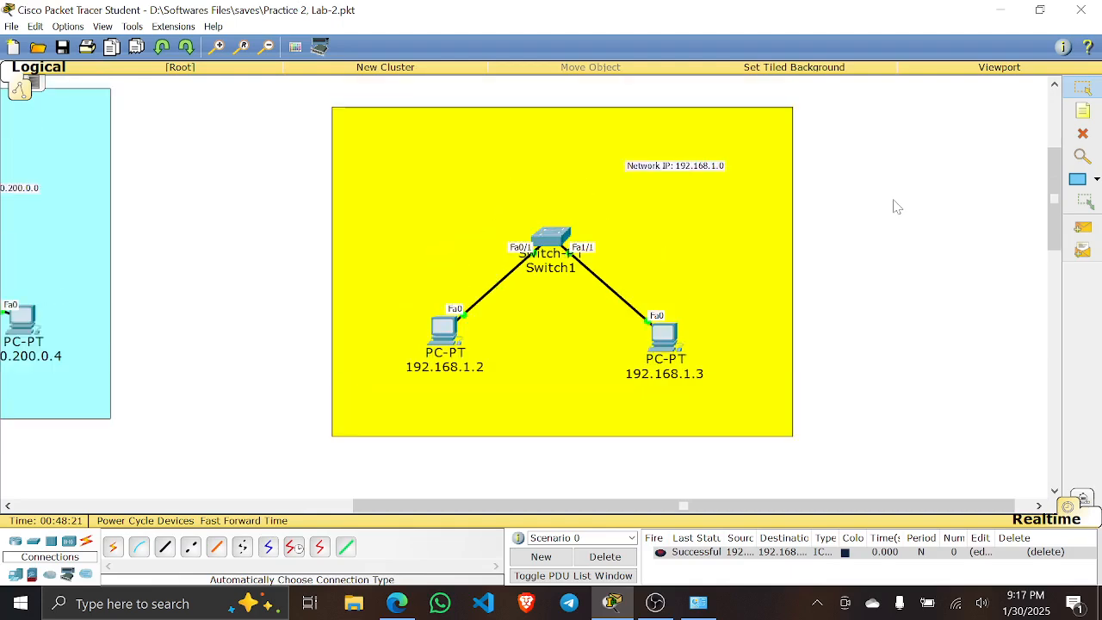
- Examine the 190.200.0.0 and 192.168.1.0 networks side by side
scroll(896, 207, "up", 3)
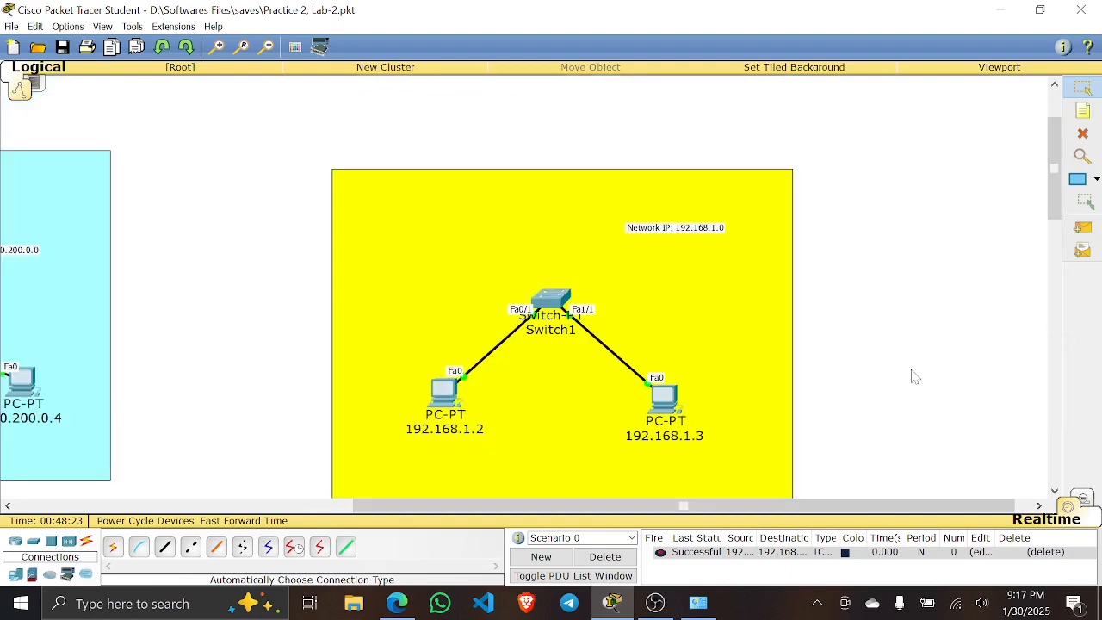
scroll(890, 515, "left", 8)
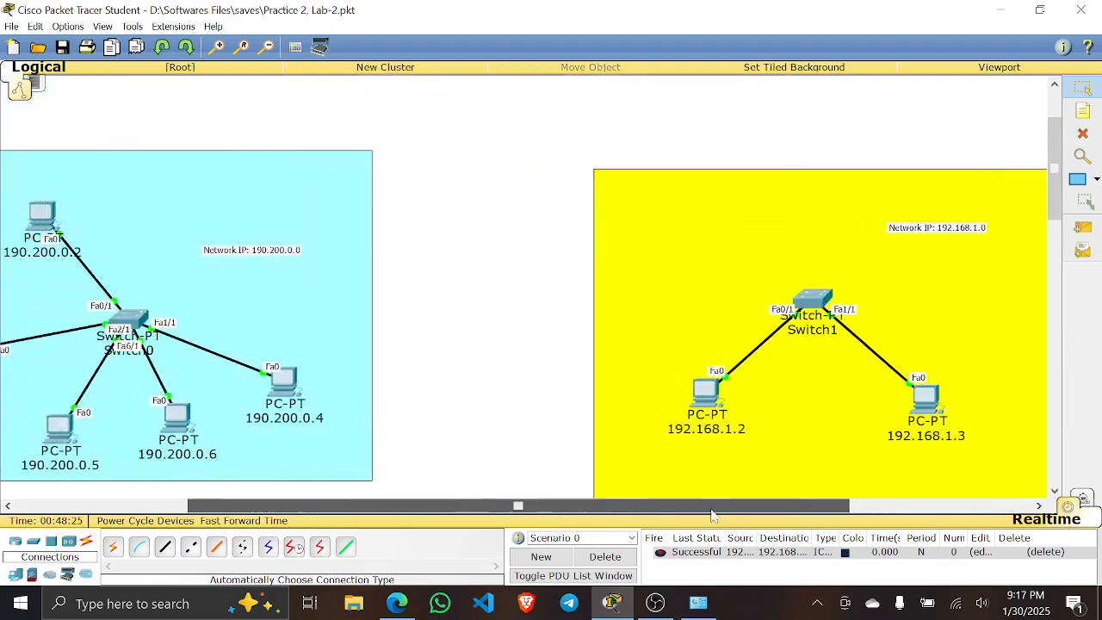
scroll(866, 485, "right", 8)
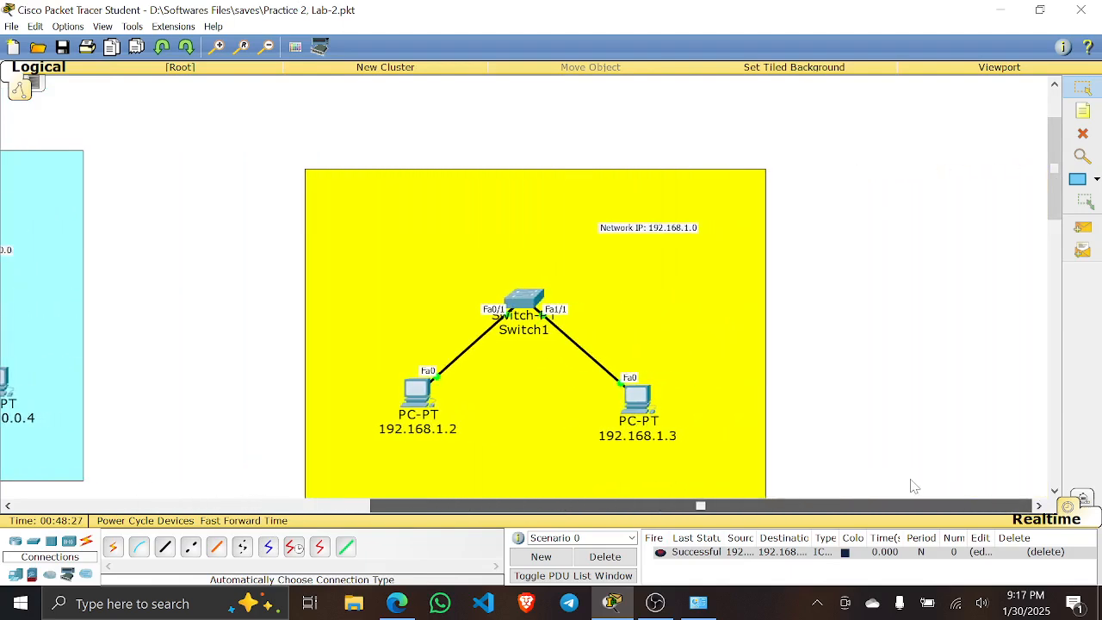
left_click_drag(903, 506, 660, 499)
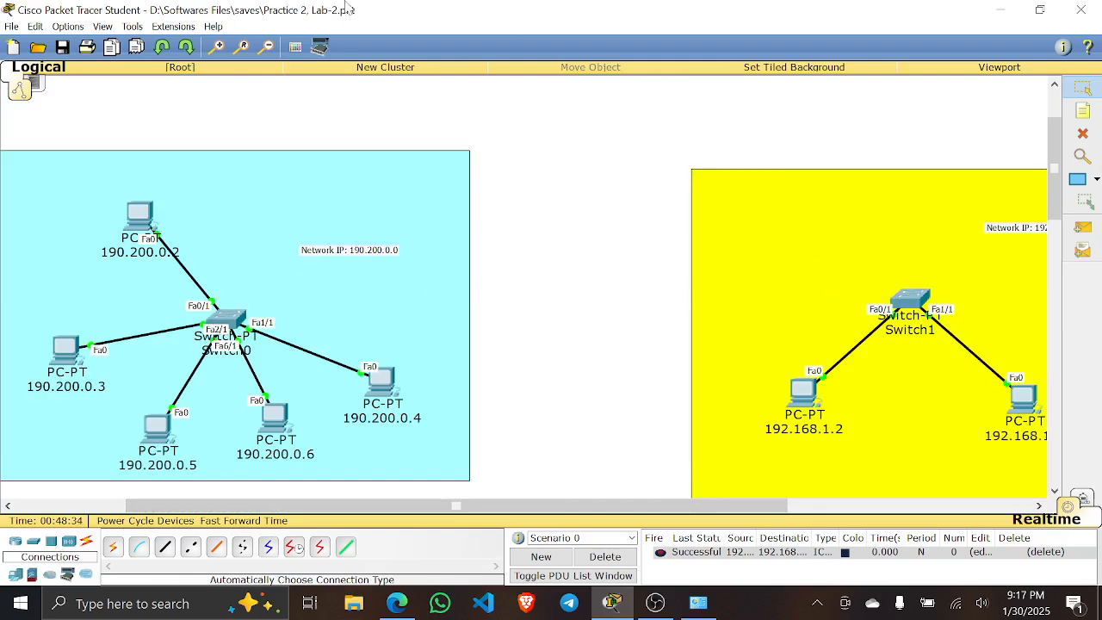
left_click(265, 48)
left_click(265, 48)
scroll(711, 279, "up", 2)
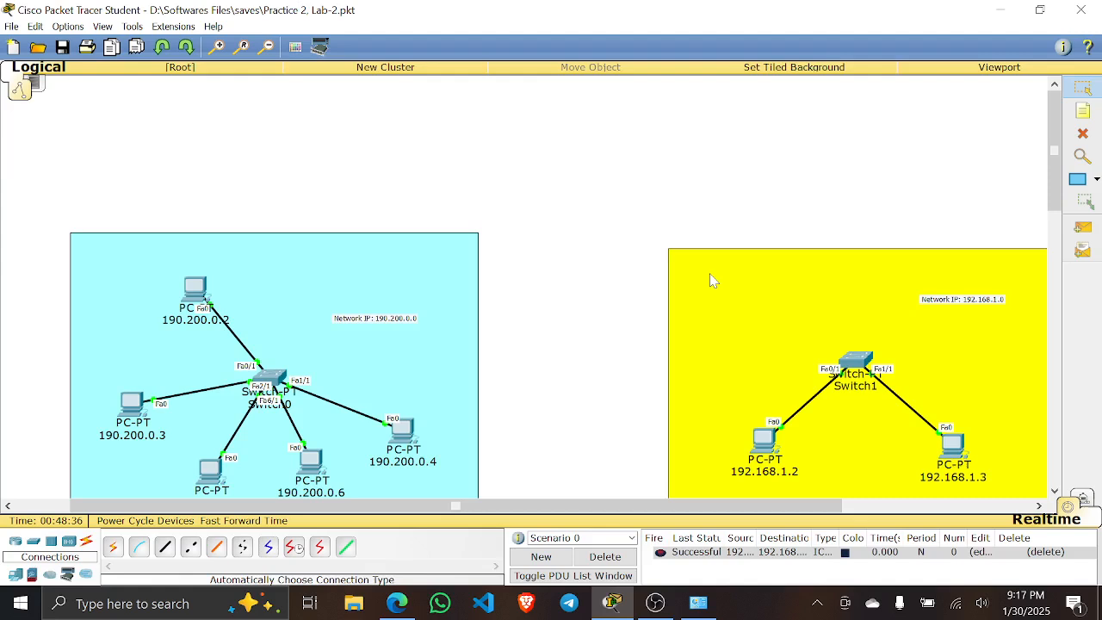
scroll(709, 275, "down", 1)
scroll(709, 276, "up", 1)
- Append "(Class B)" to the Network IP 190.200.0.0 note in the cyan area
left_click(1083, 227)
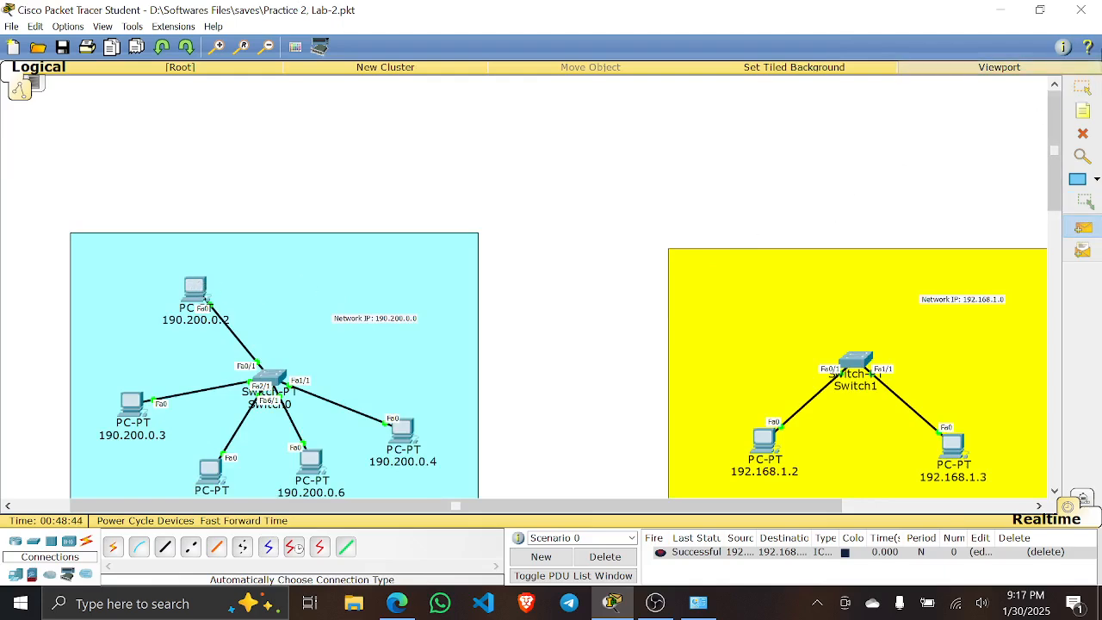
left_click(1083, 110)
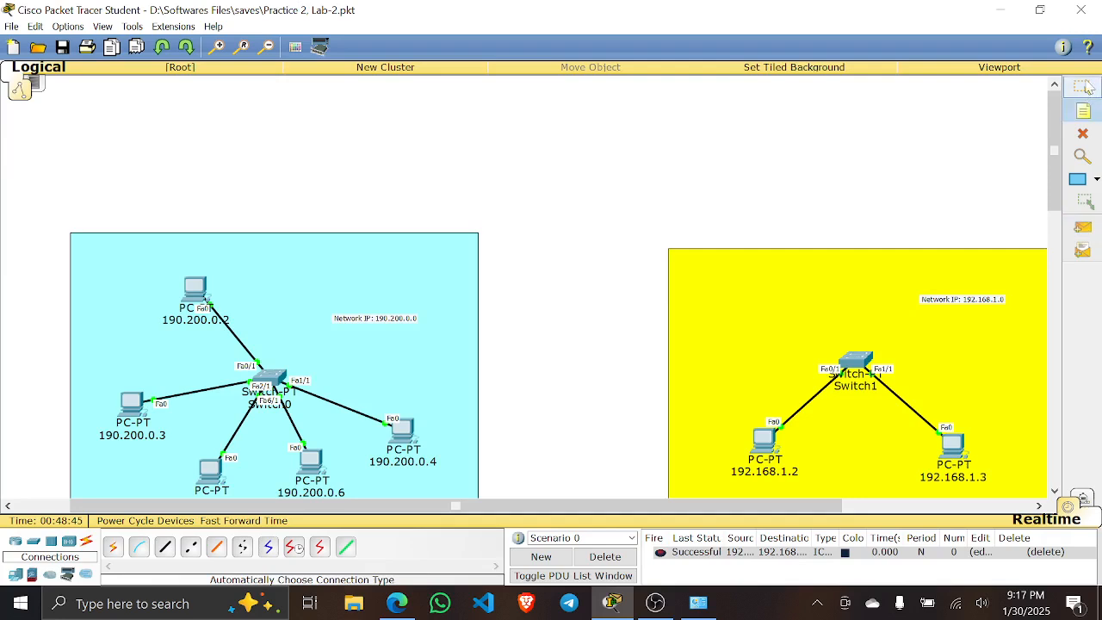
left_click(379, 325)
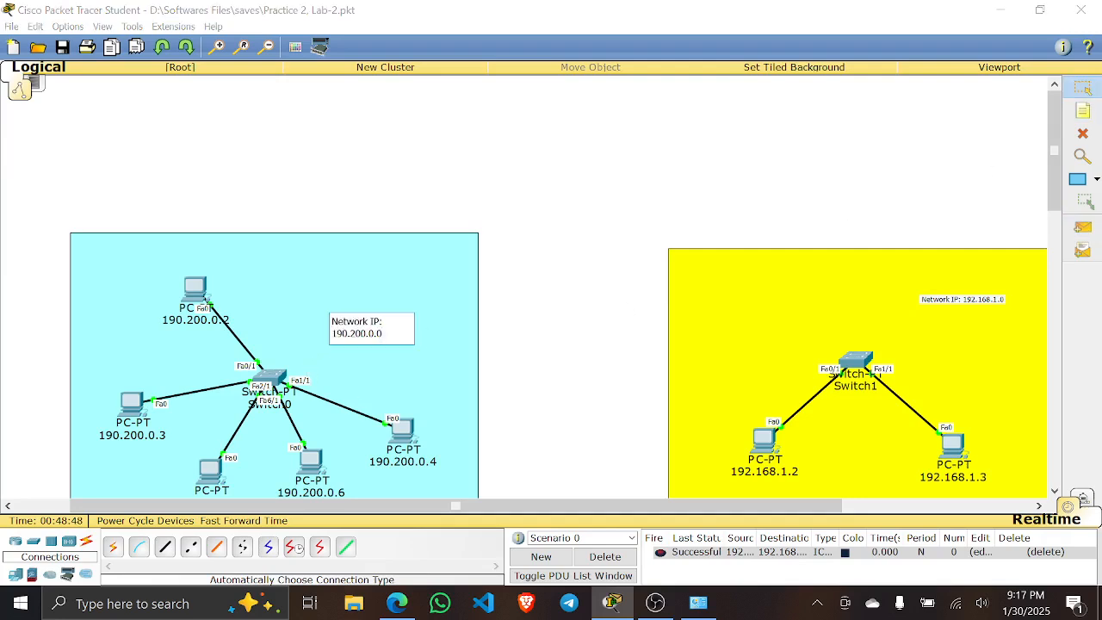
type("(Class)")
key("Return")
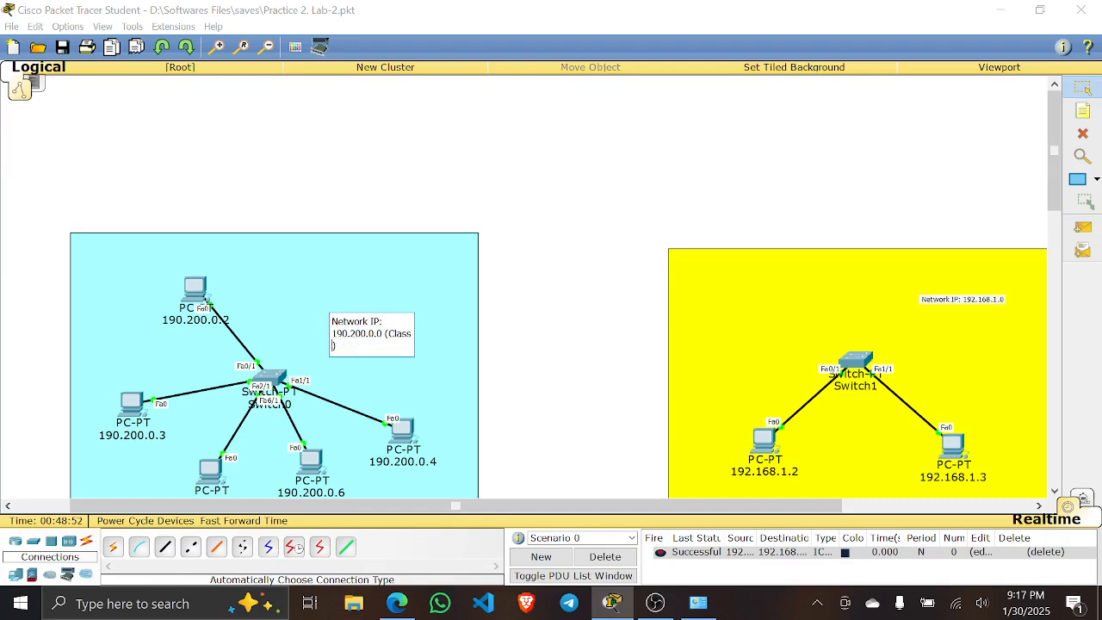
type("B")
- Append "(Class C)" to the Network IP 192.168.1.0 note in the yellow area
left_click(968, 299)
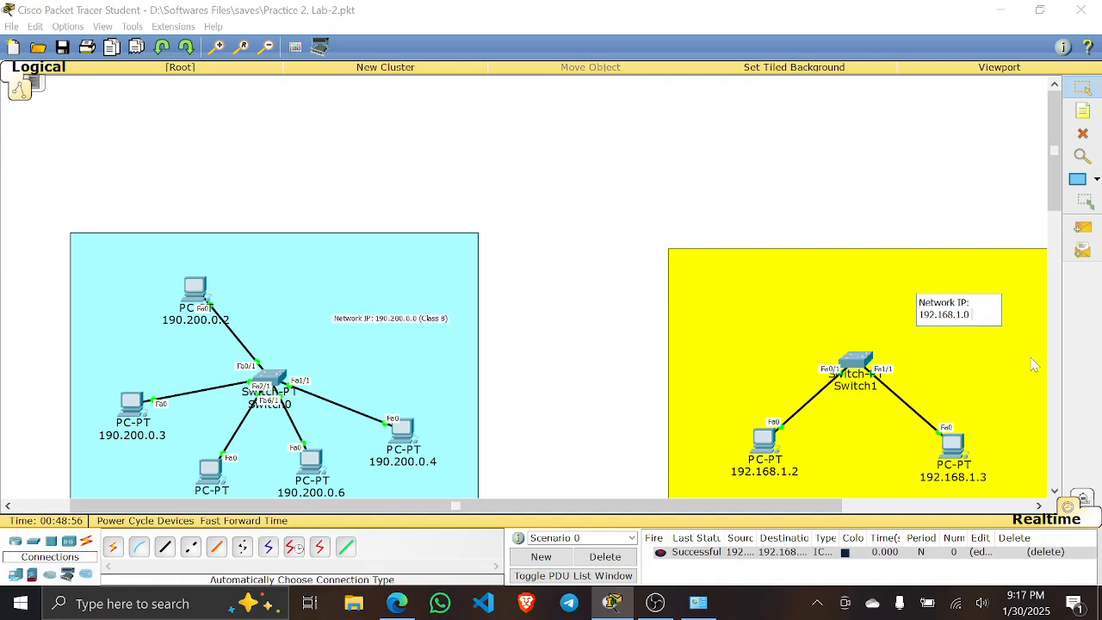
type("ss")
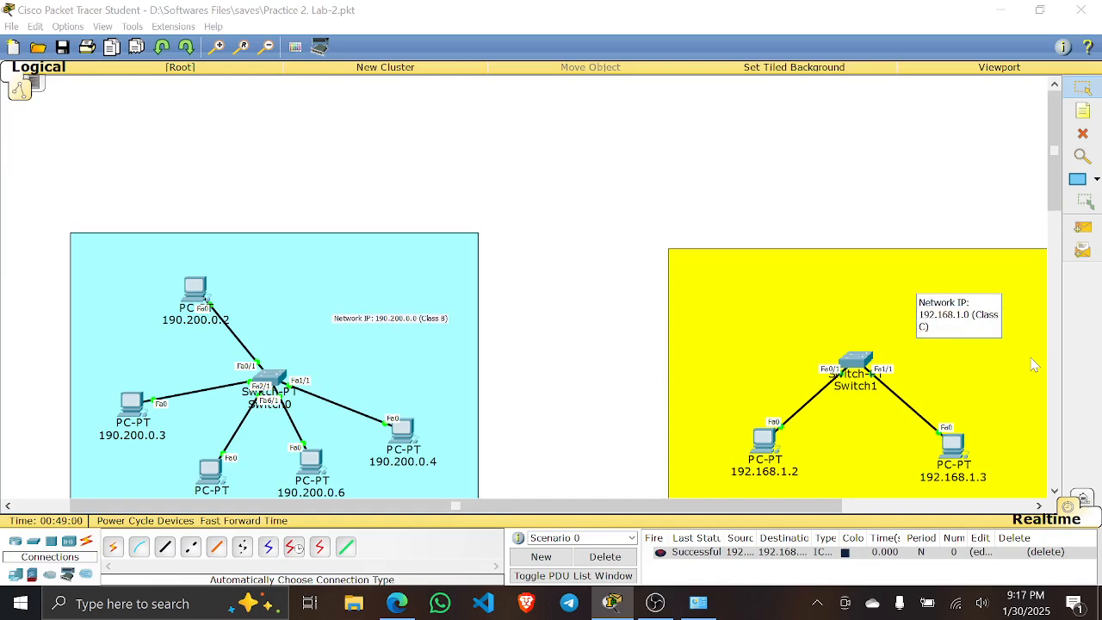
type(" C")
key("Return")
key("BackSpace")
left_click(950, 239)
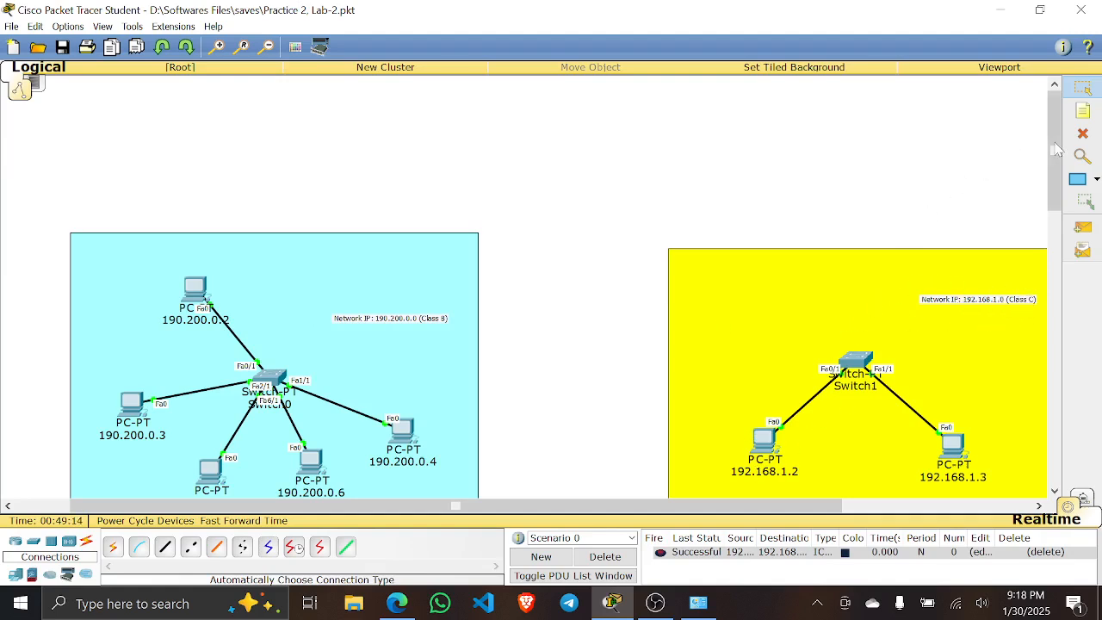
- Test connectivity between the networks with a simple PDU from PC 190.200.0.2 to PC 192.168.1.2
scroll(491, 322, "down", 3)
left_click(1083, 227)
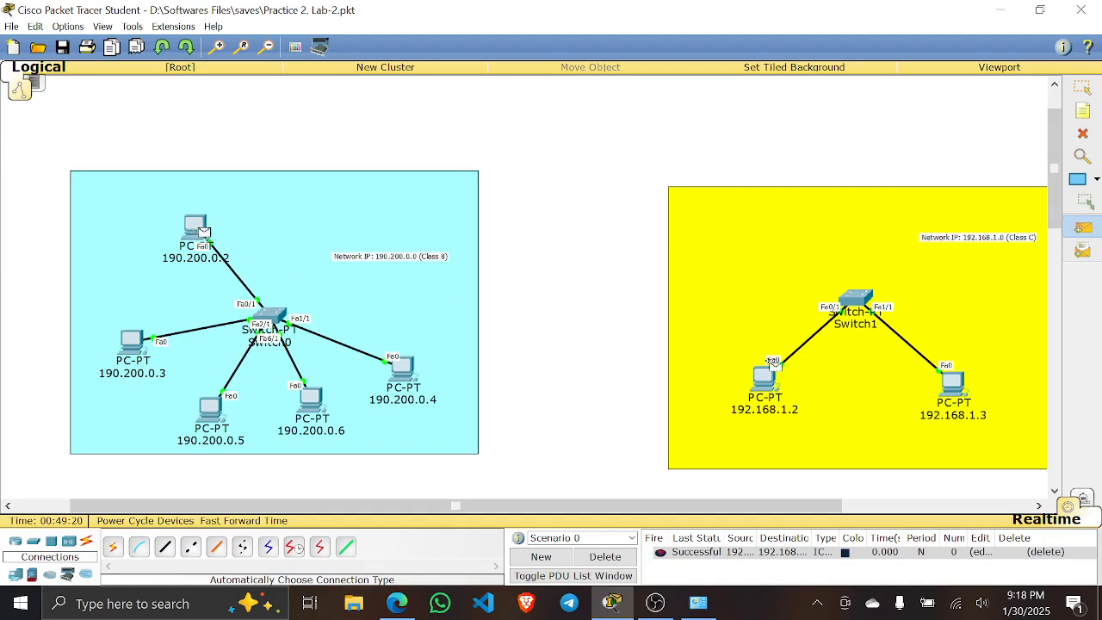
left_click(203, 231)
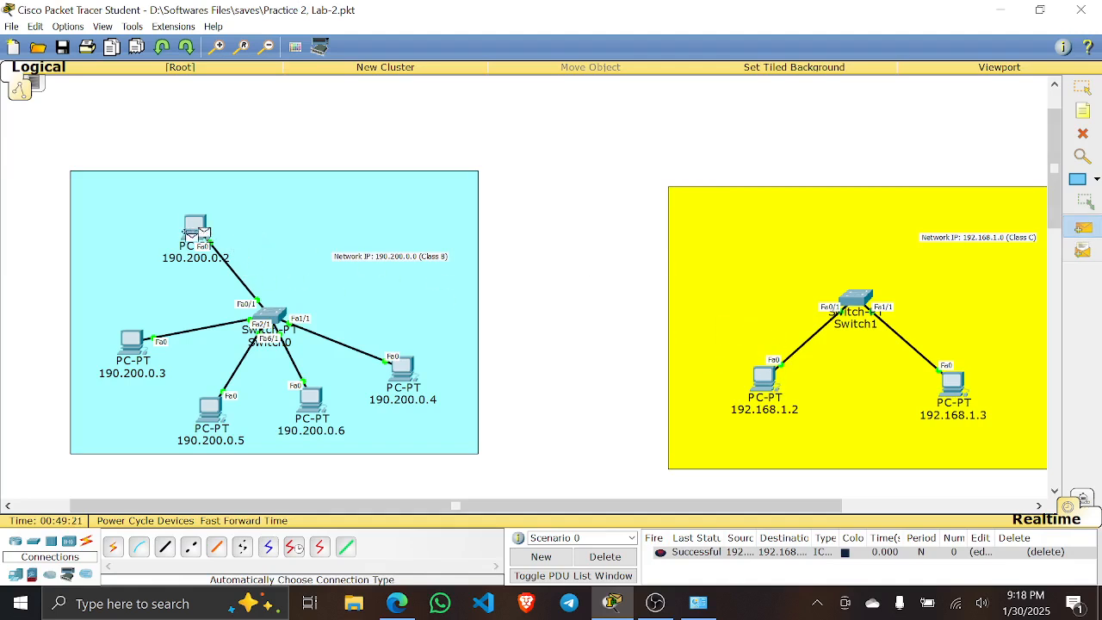
left_click(765, 379)
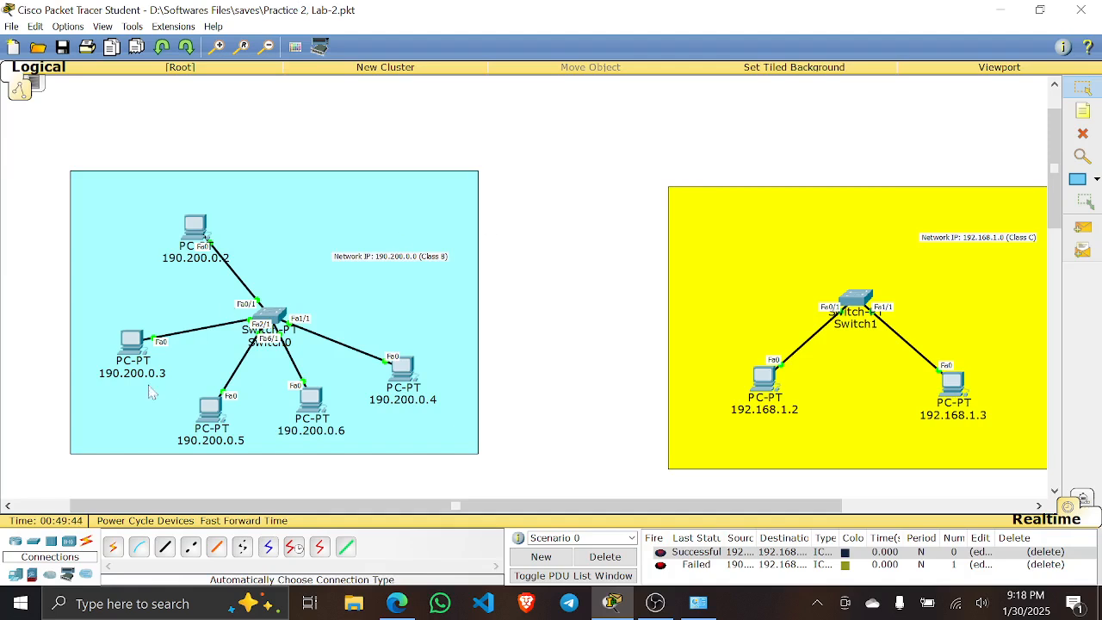
- Place one Router-PT above the cyan network and another Router-PT above the yellow network
left_click(15, 545)
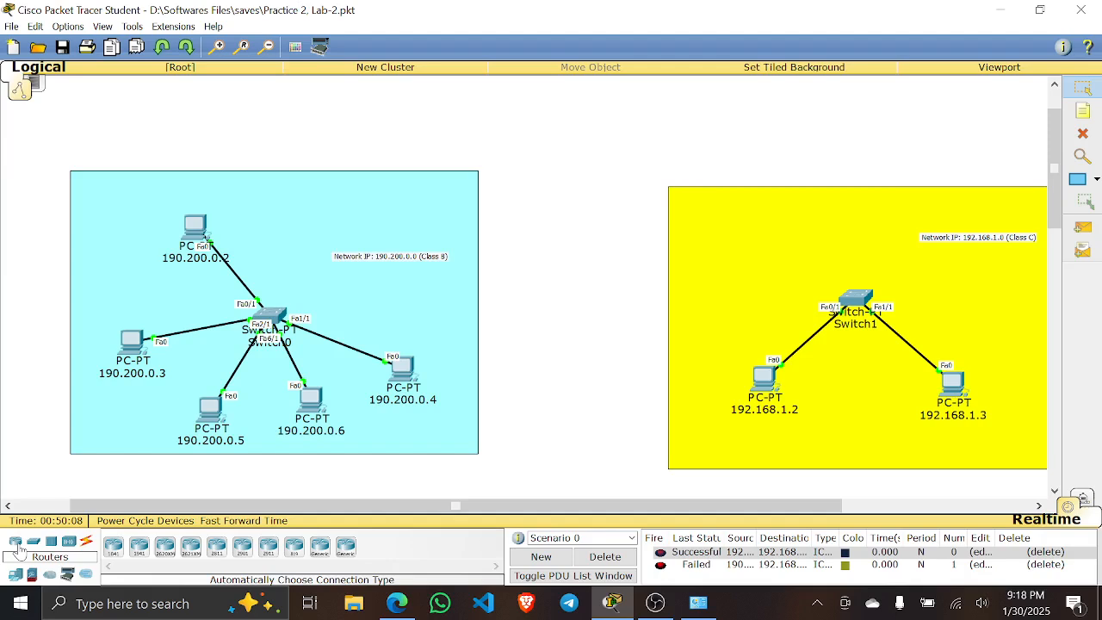
left_click(318, 555)
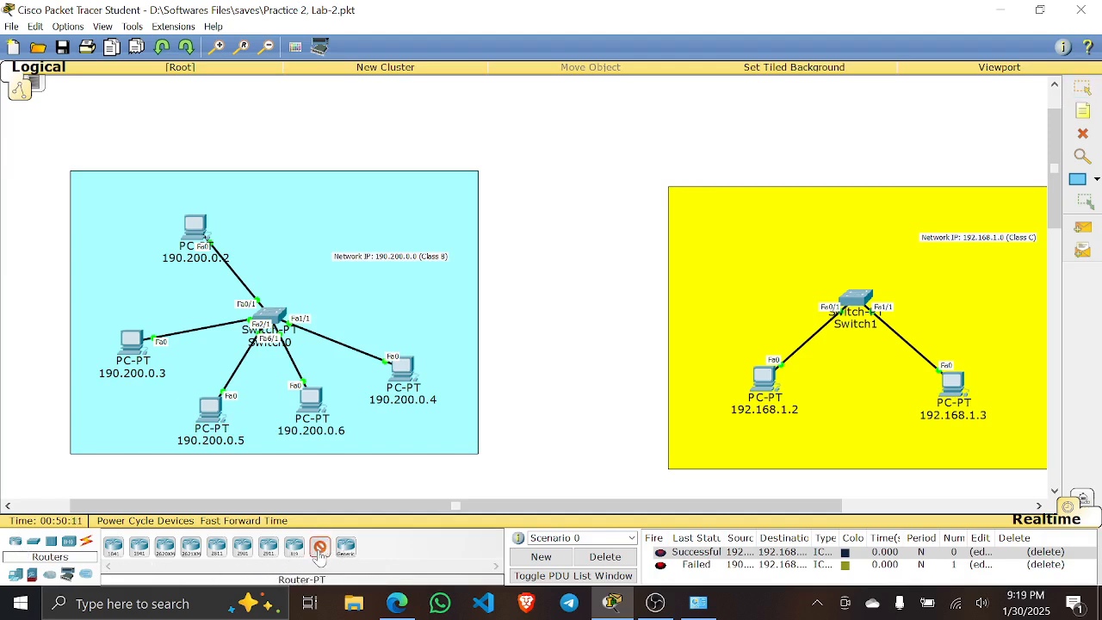
left_click(282, 122)
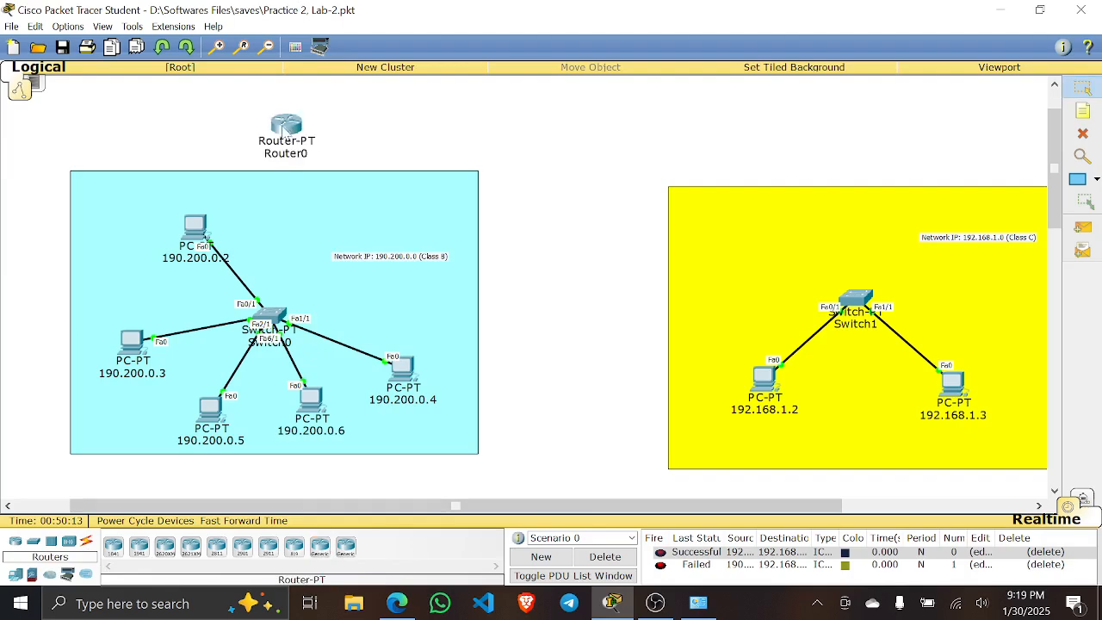
scroll(635, 376, "up", 1)
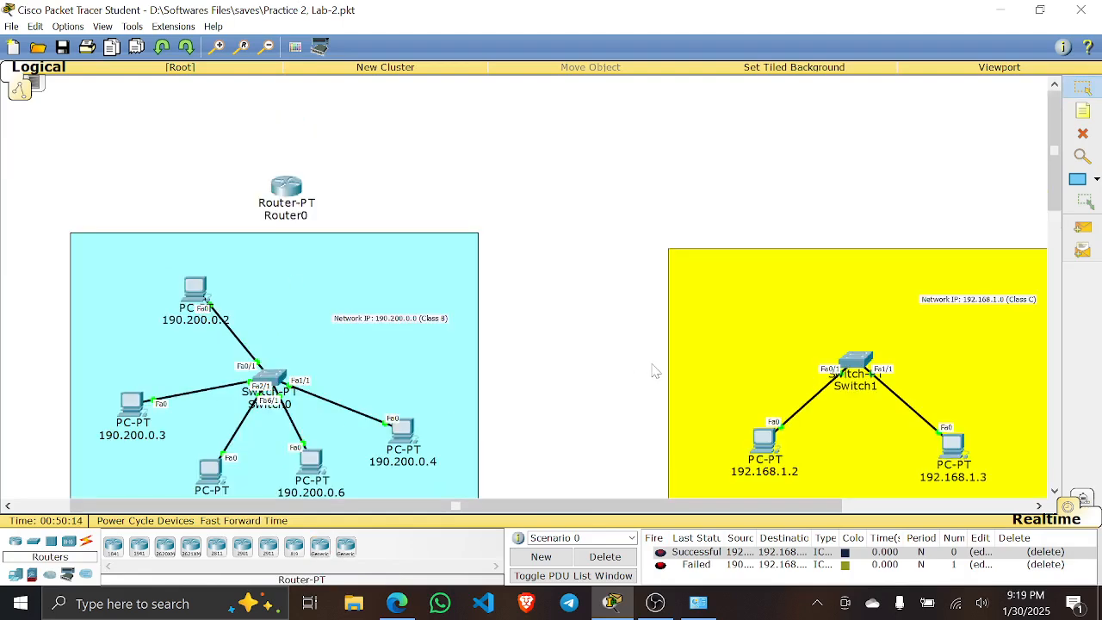
left_click(319, 546)
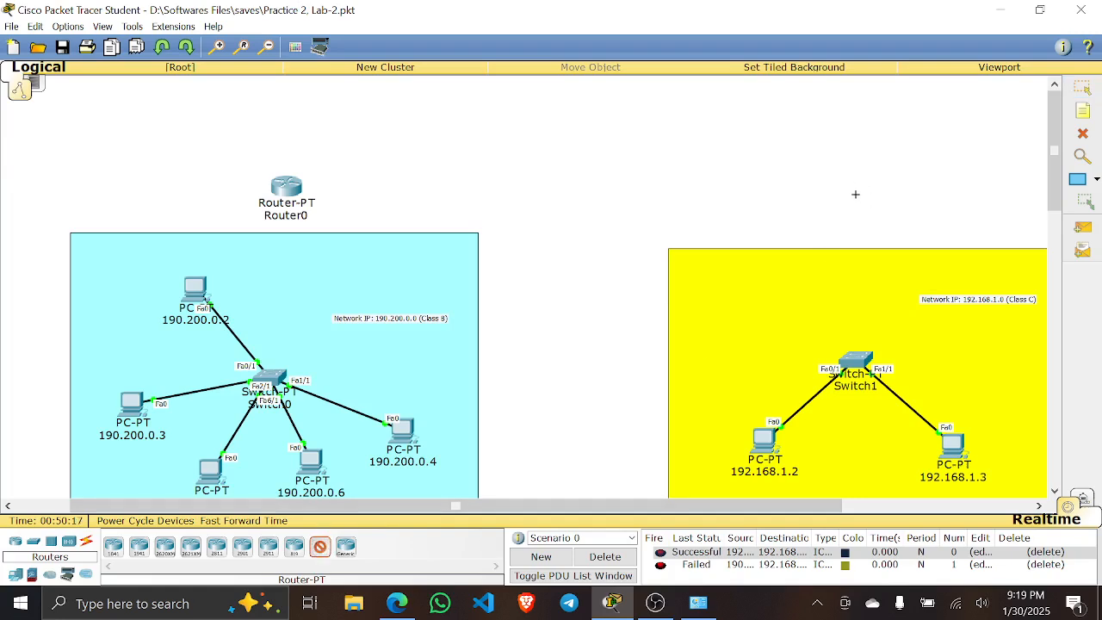
left_click(855, 194)
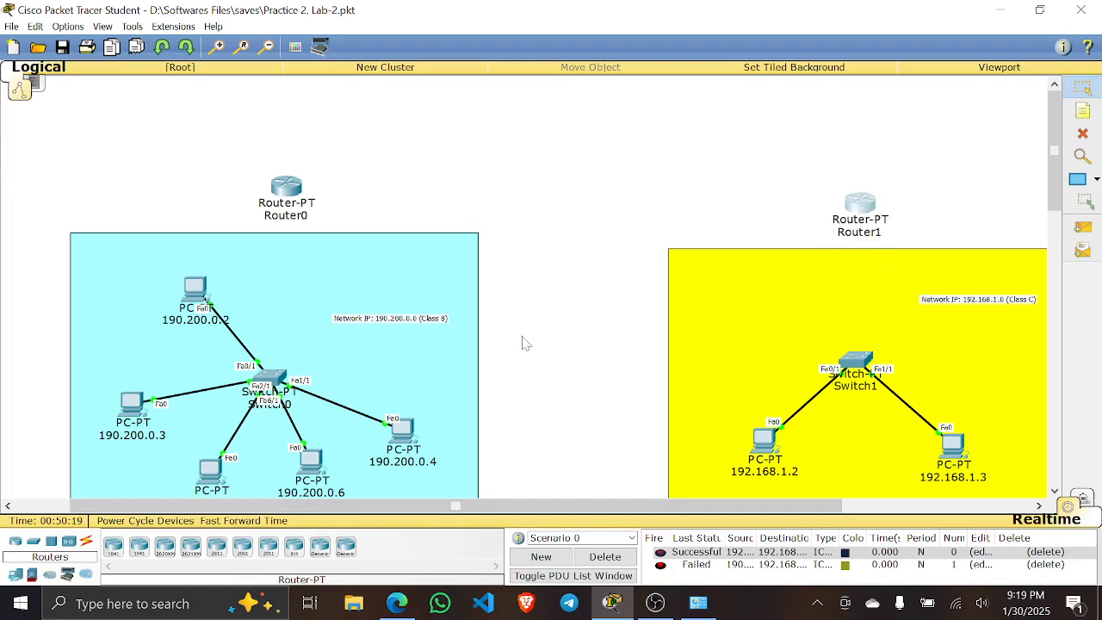
- Connect Router0 to Switch0 and Router1 to Switch1 with the automatically chosen connection type
scroll(512, 373, "down", 1)
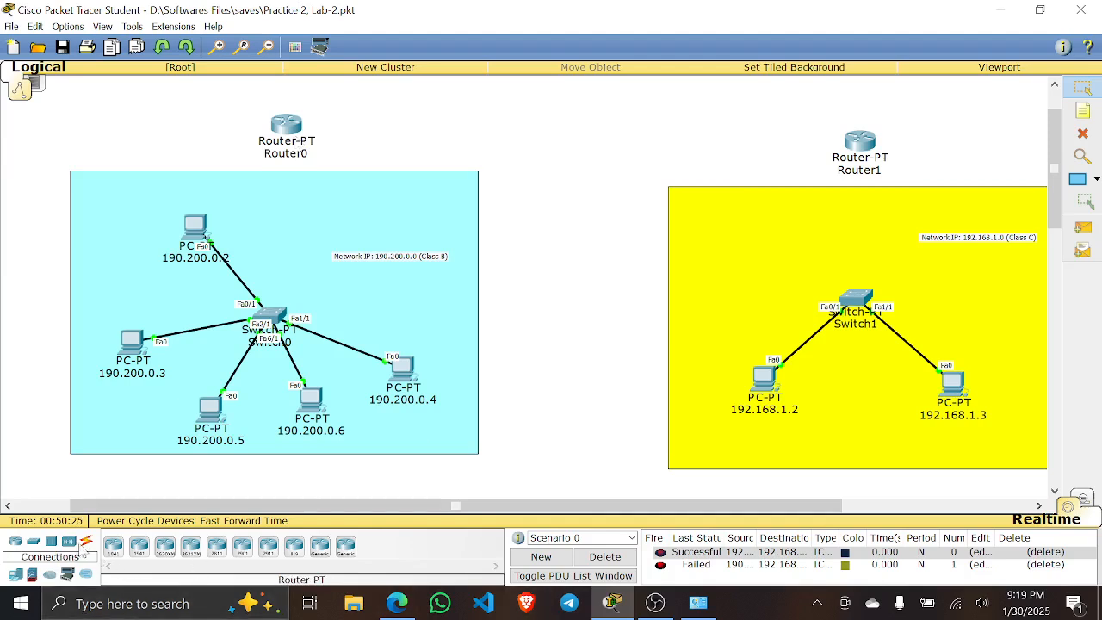
left_click(88, 542)
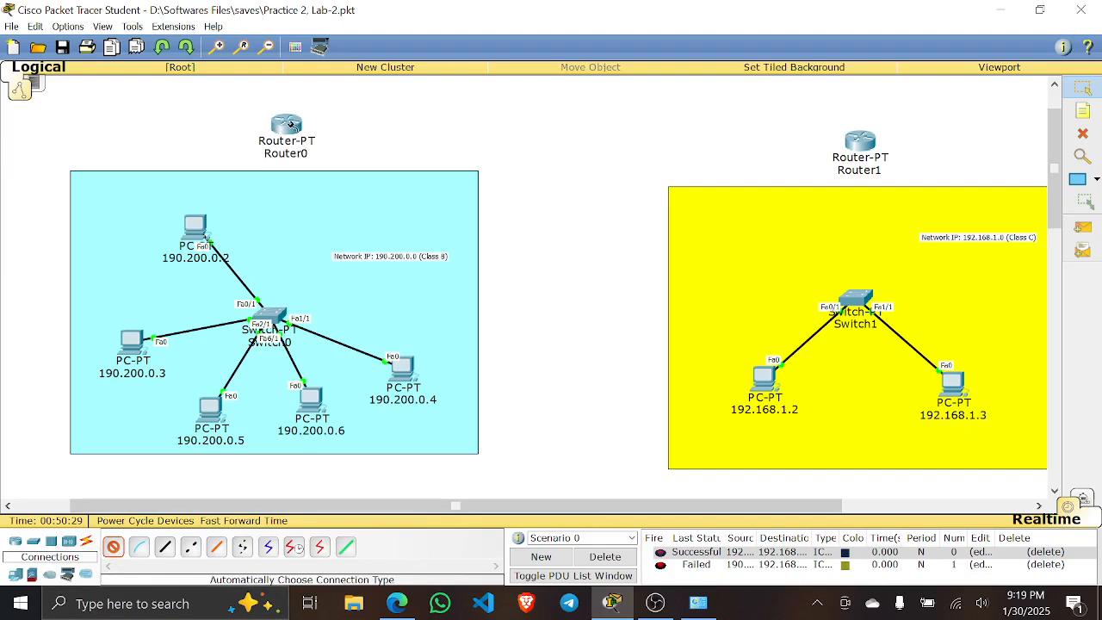
left_click(286, 126)
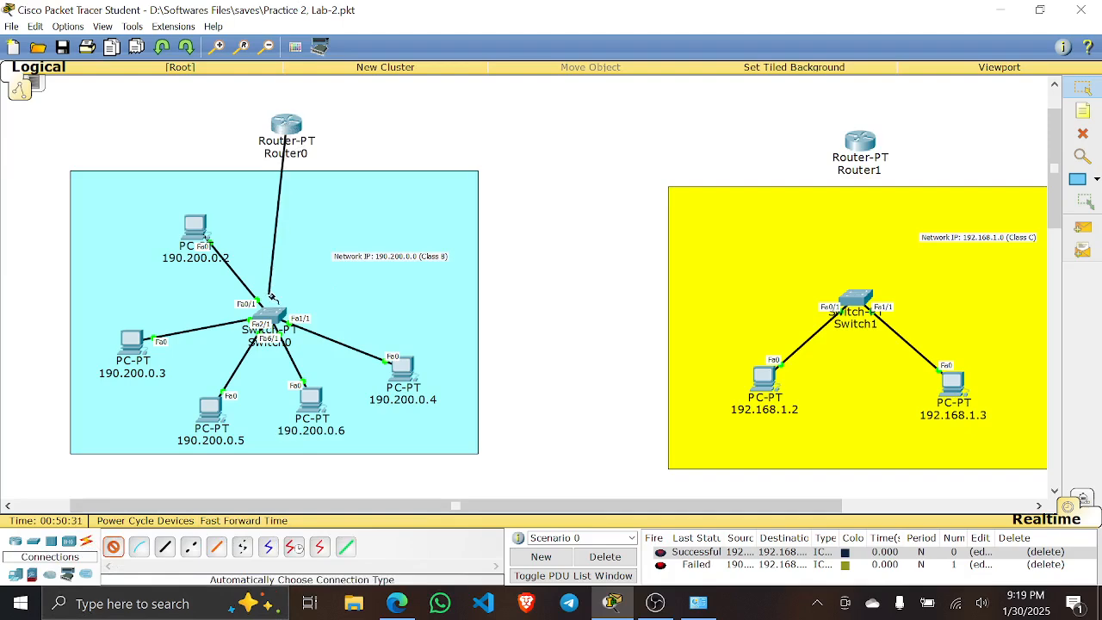
left_click(273, 323)
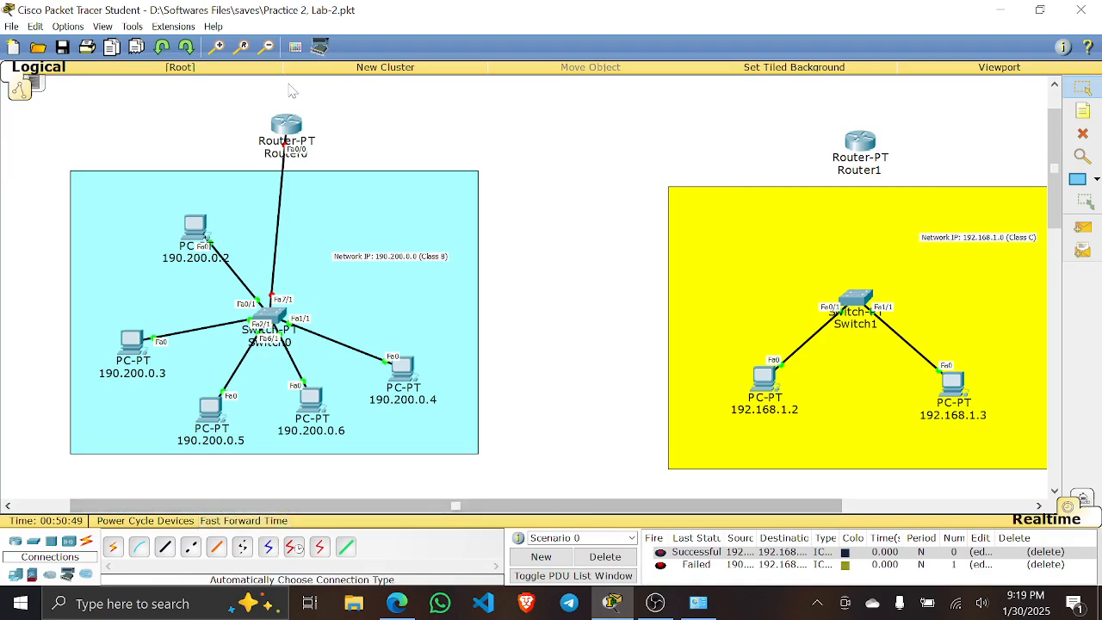
left_click(118, 553)
left_click(863, 143)
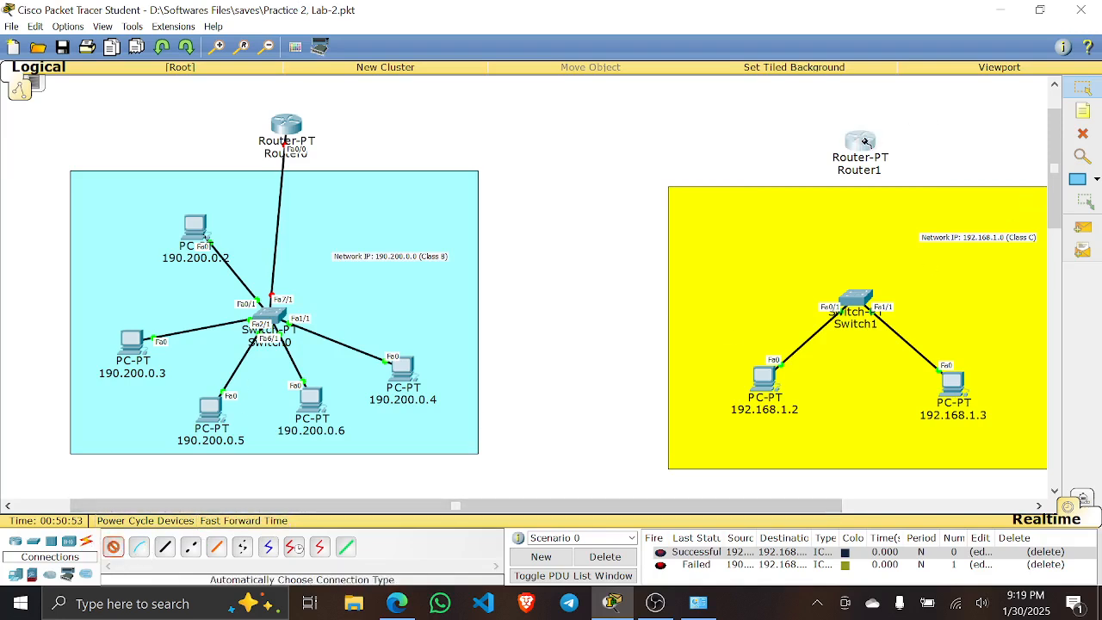
left_click(859, 305)
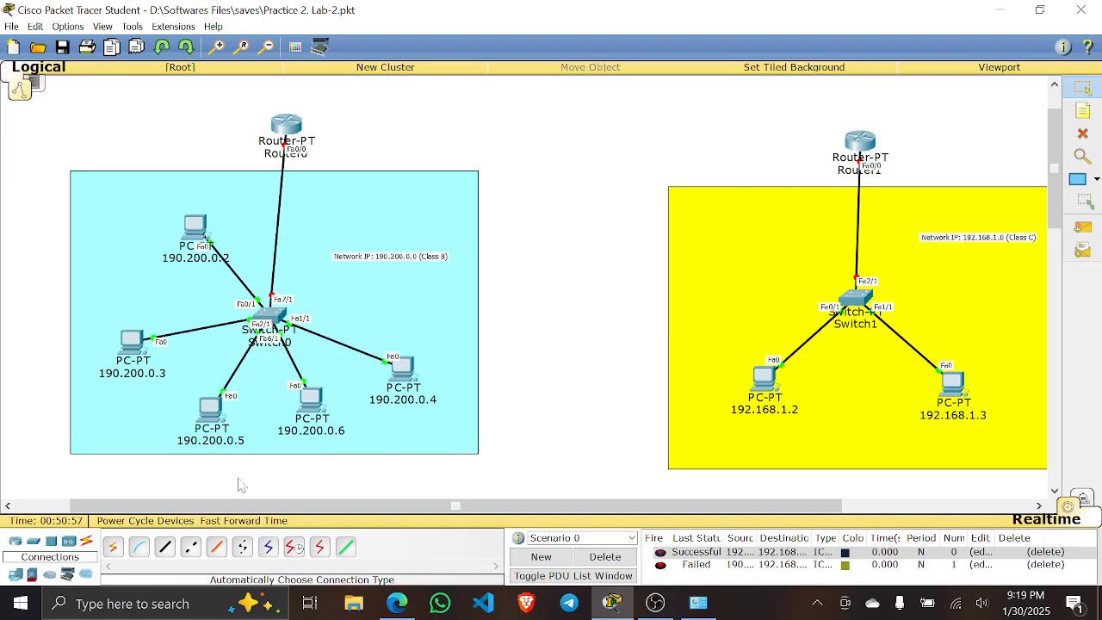
- Link Router0 to Router1 with the automatically chosen connection type
left_click(164, 547)
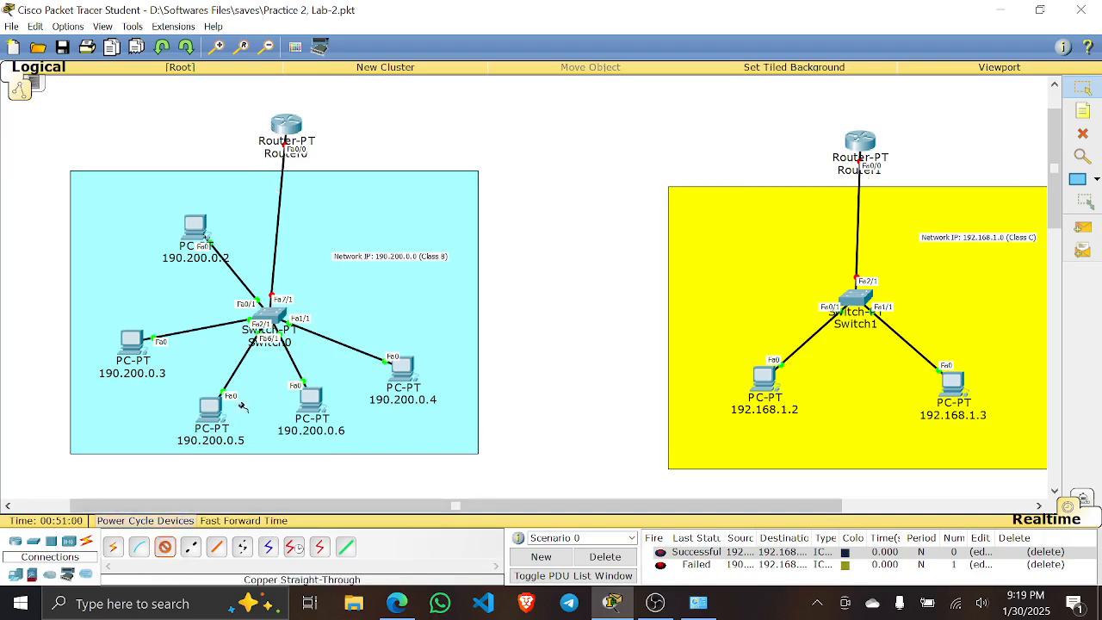
left_click(113, 547)
left_click(288, 128)
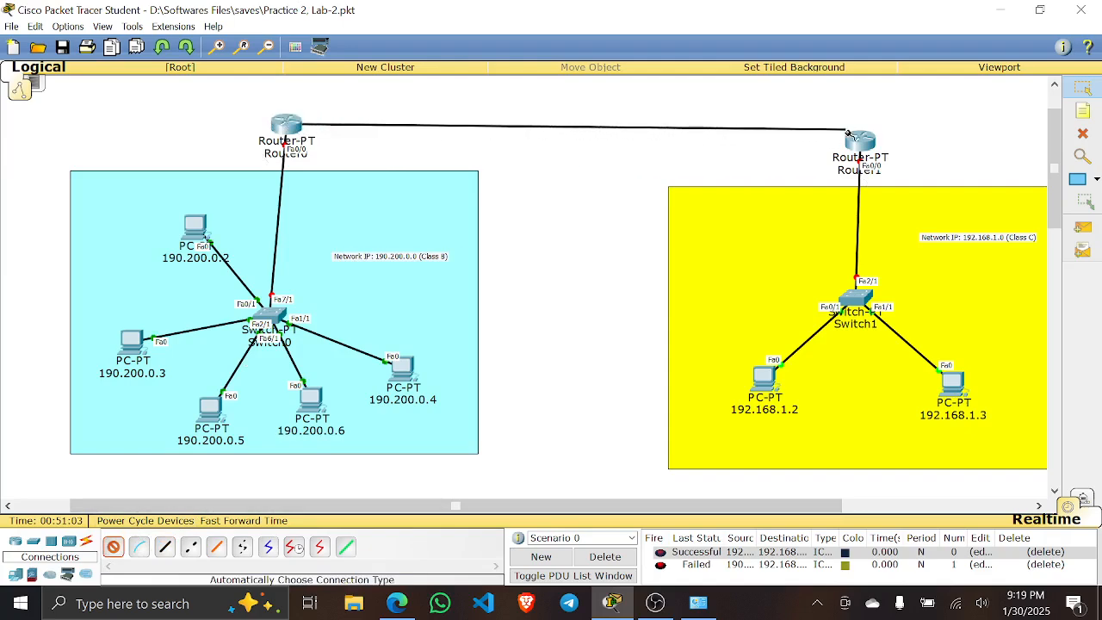
left_click(856, 143)
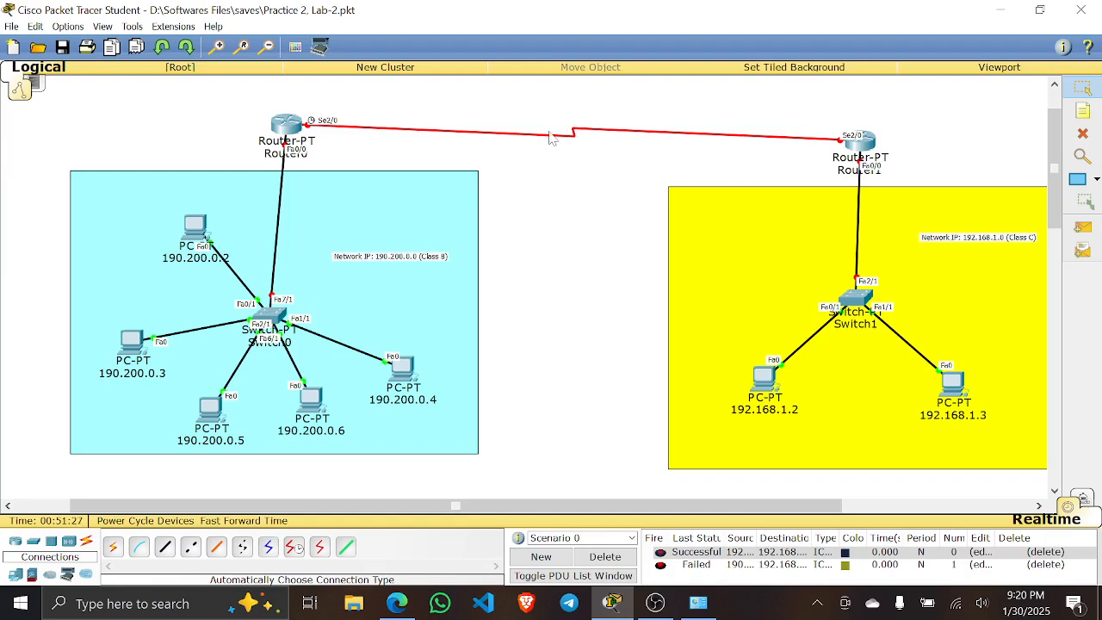
- Delete the serial link between Router0 and Router1
left_click(1083, 134)
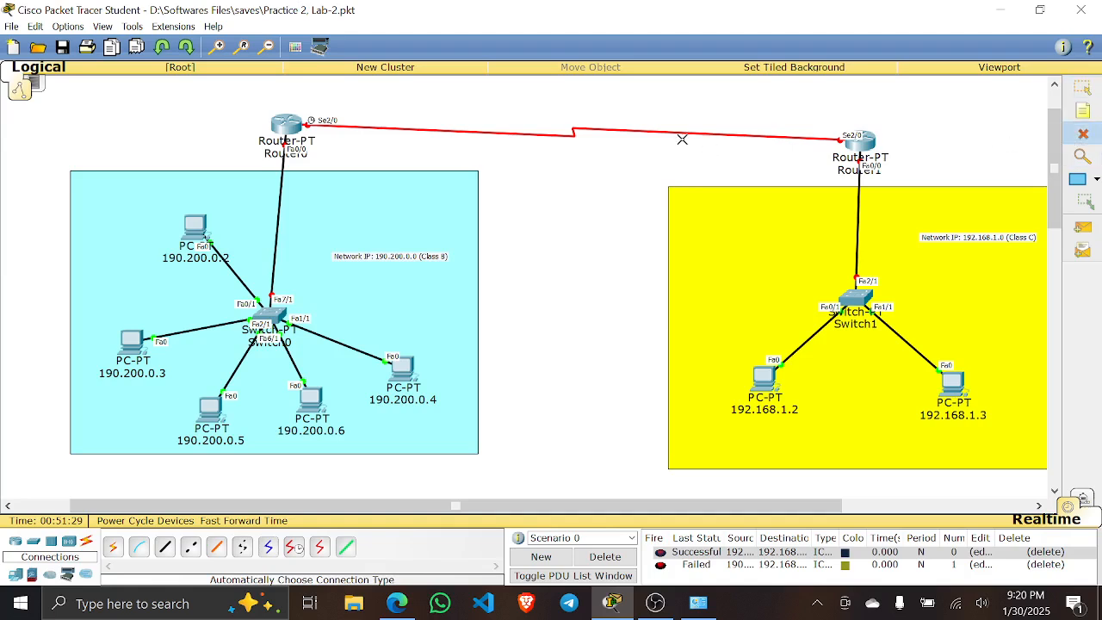
left_click(573, 135)
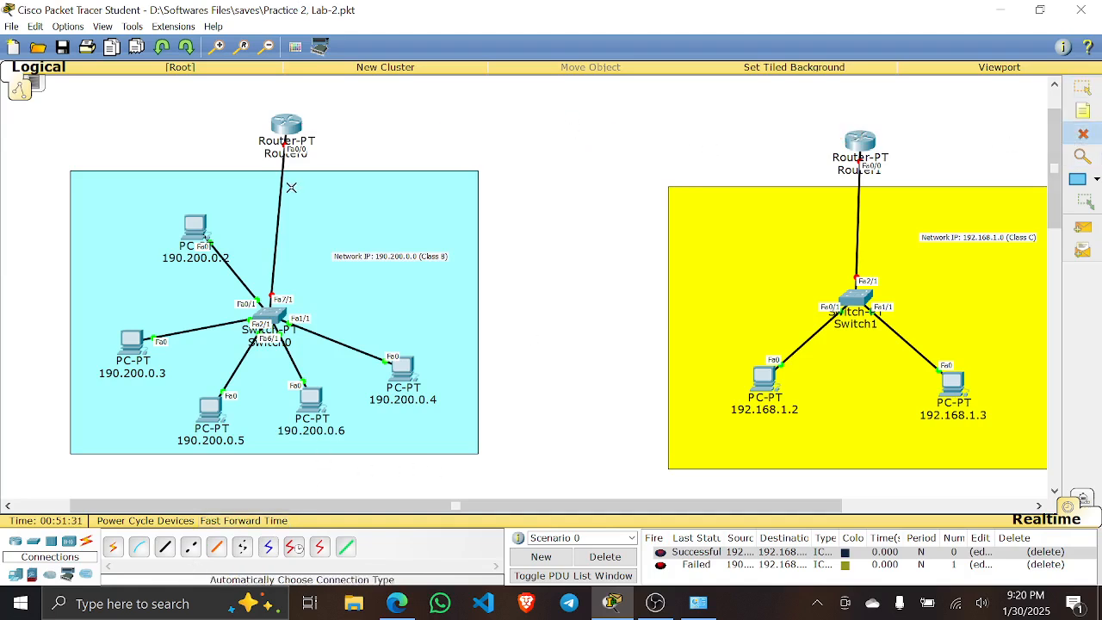
left_click(1082, 87)
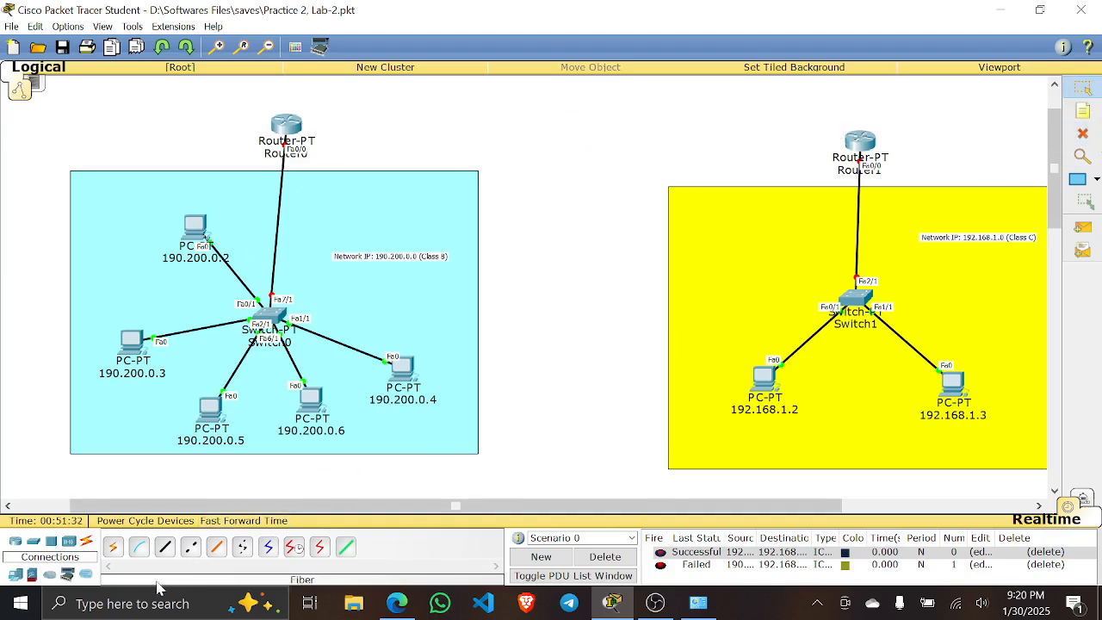
- Connect FastEthernet1/0 of Router0 to FastEthernet1/0 of Router1 with a Copper Cross-Over cable
left_click(191, 549)
left_click(289, 127)
left_click(376, 105)
left_click(291, 125)
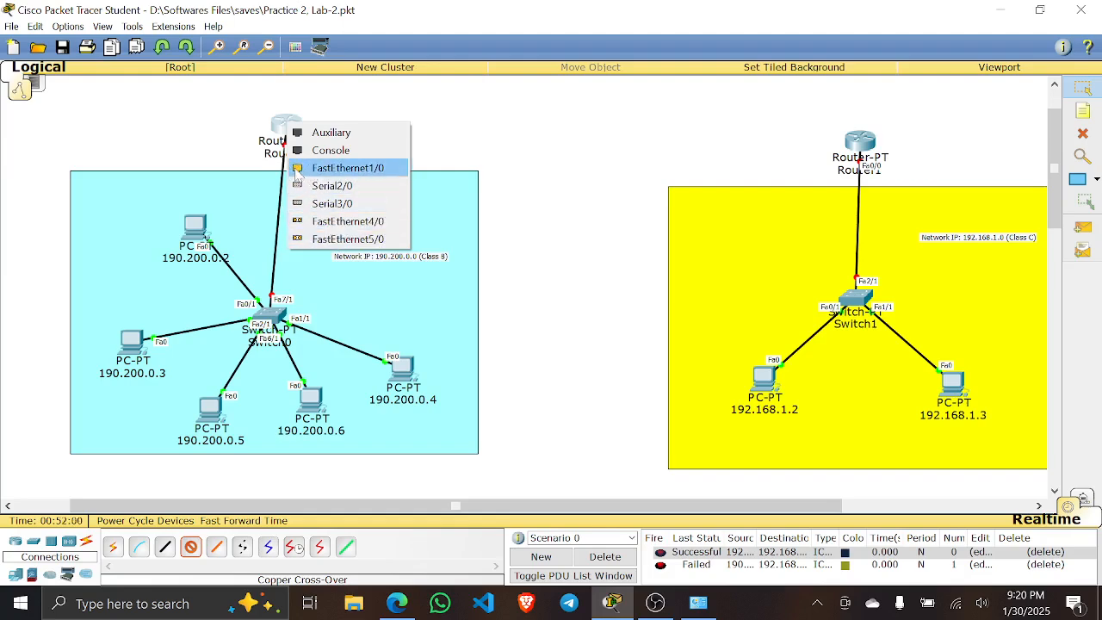
left_click(362, 169)
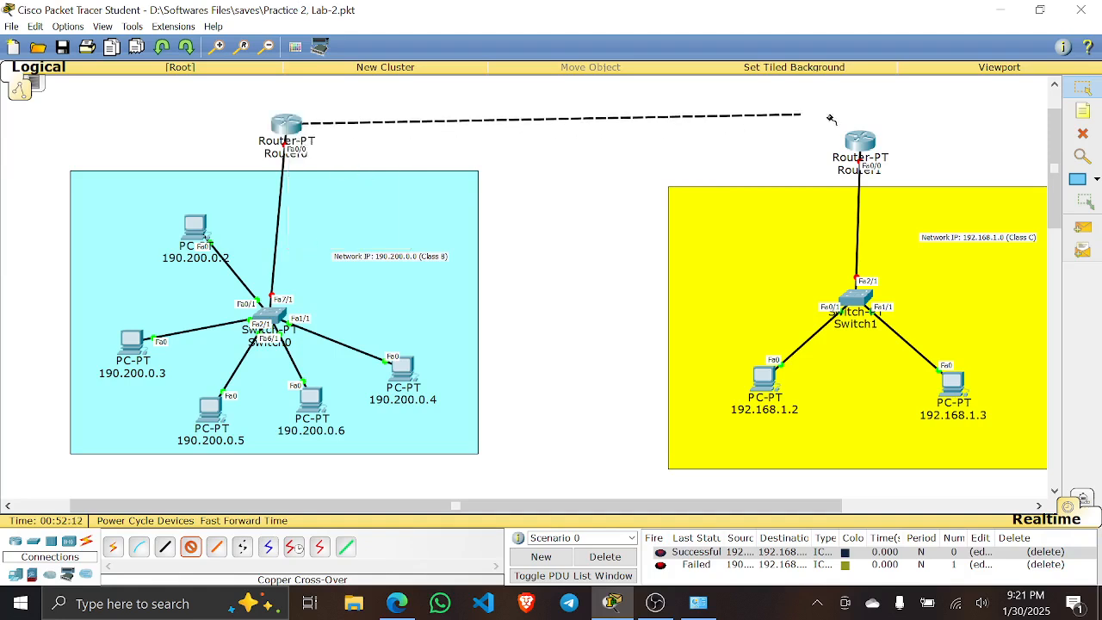
left_click(862, 145)
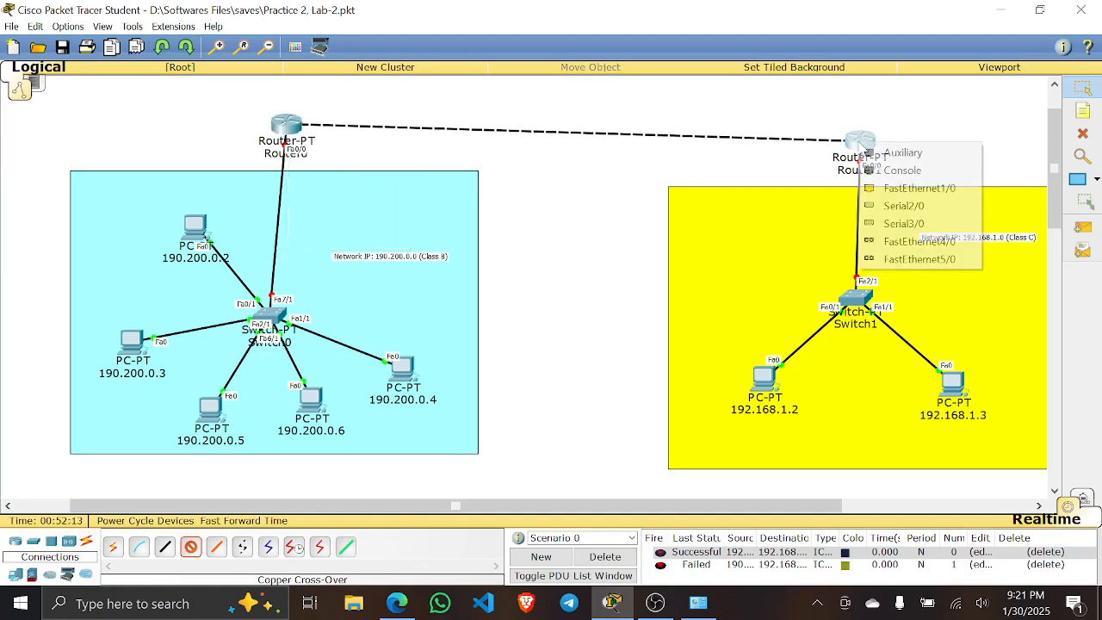
left_click(920, 187)
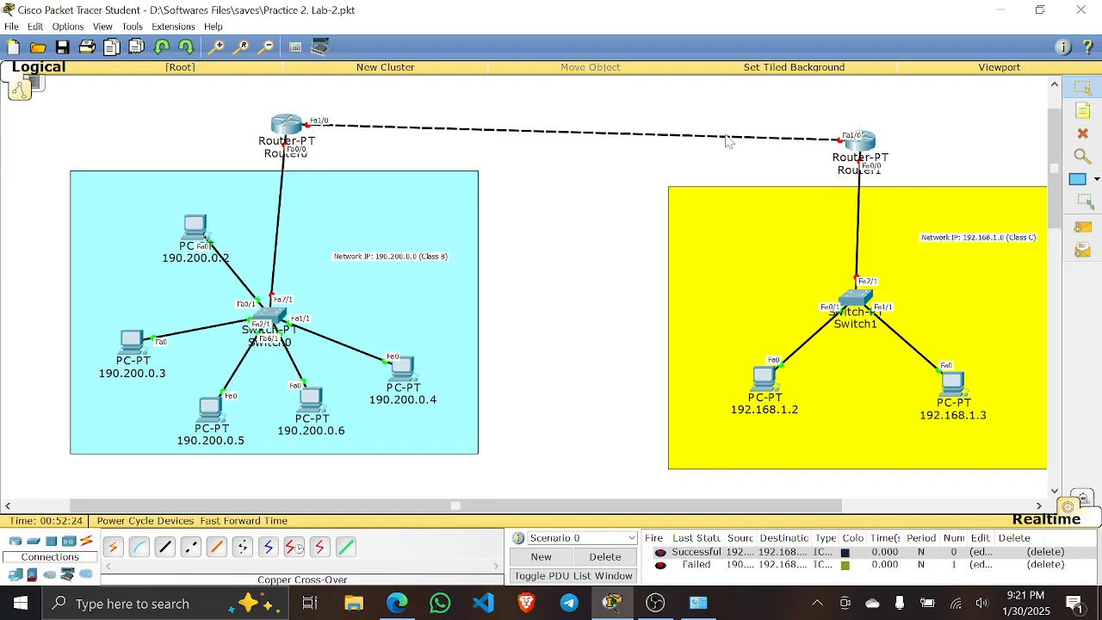
- Draw a rectangle filled with pink (RGB 255, 170, 255) across the link between Router0 and Router1
scroll(900, 193, "up", 1)
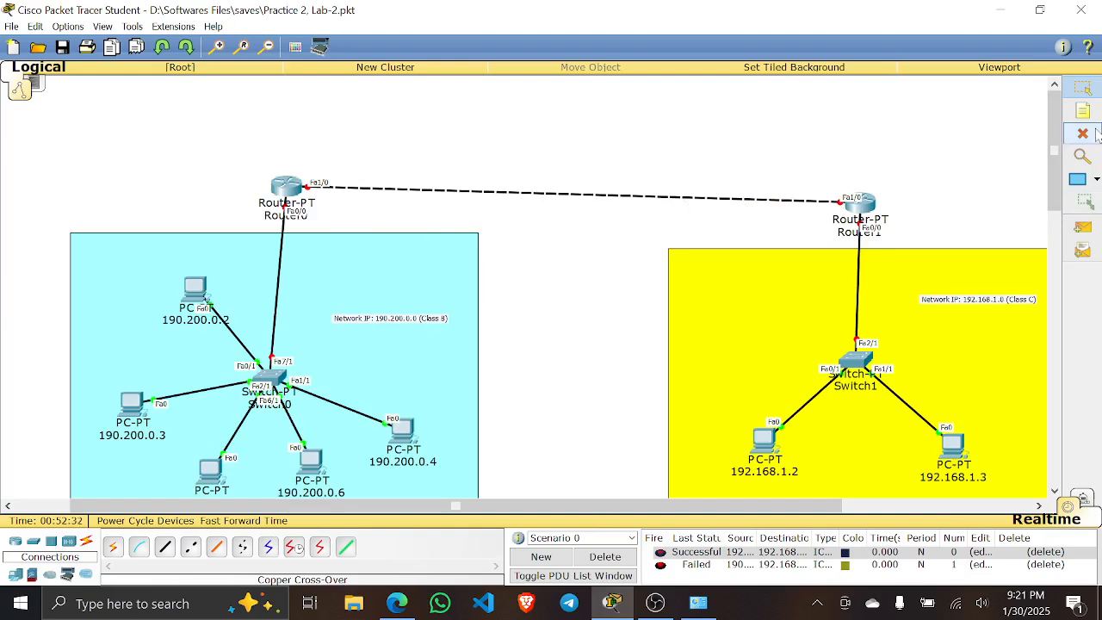
left_click(1097, 179)
left_click(1039, 236)
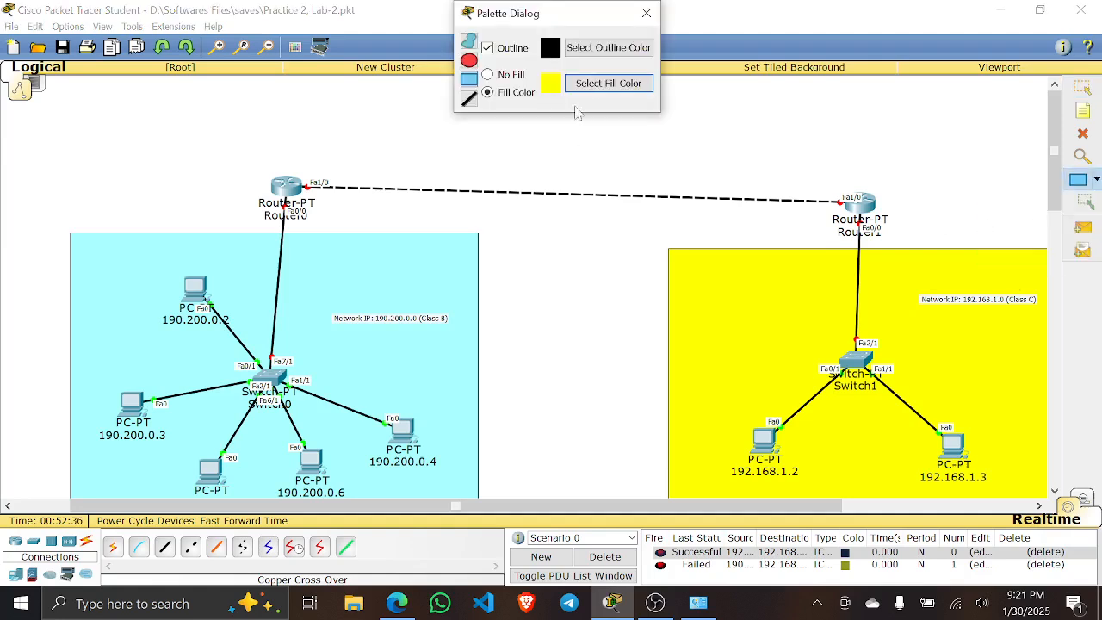
left_click(470, 99)
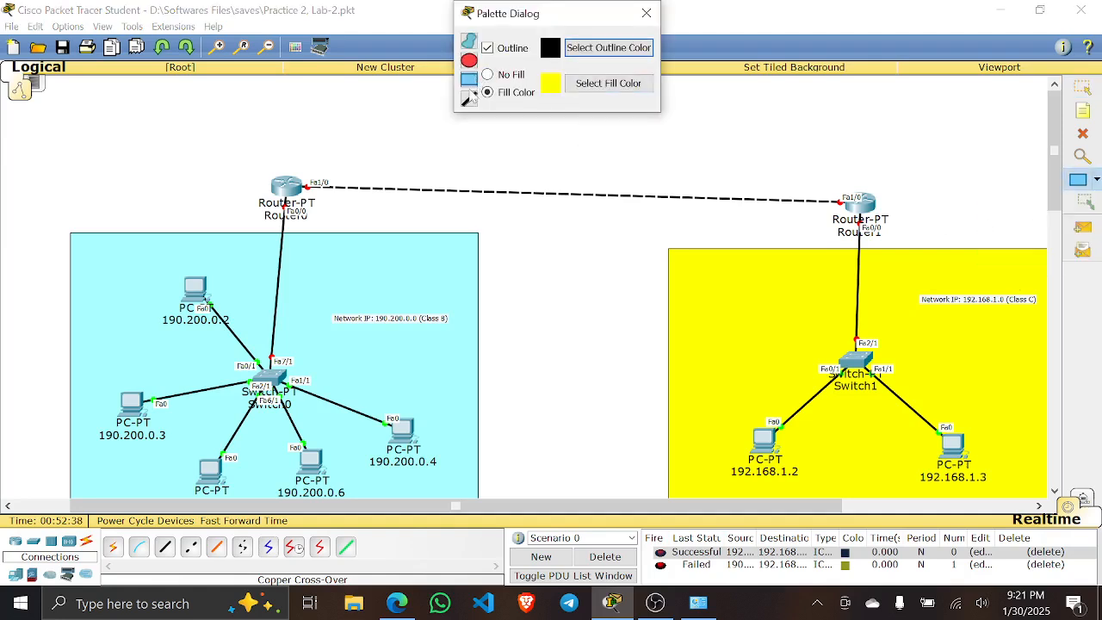
left_click(575, 86)
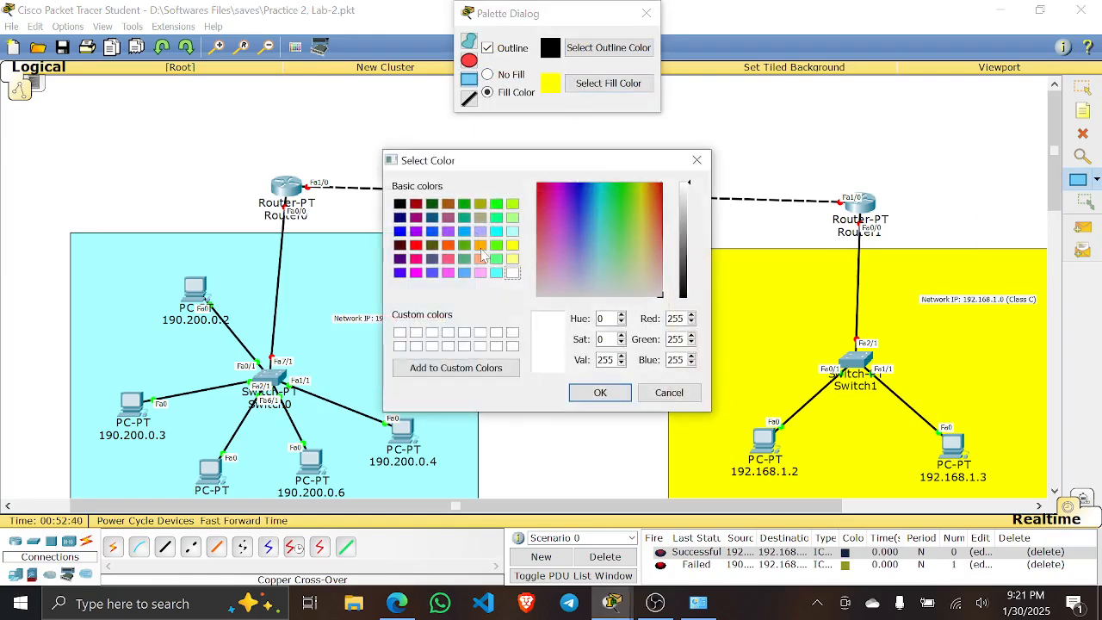
left_click(480, 272)
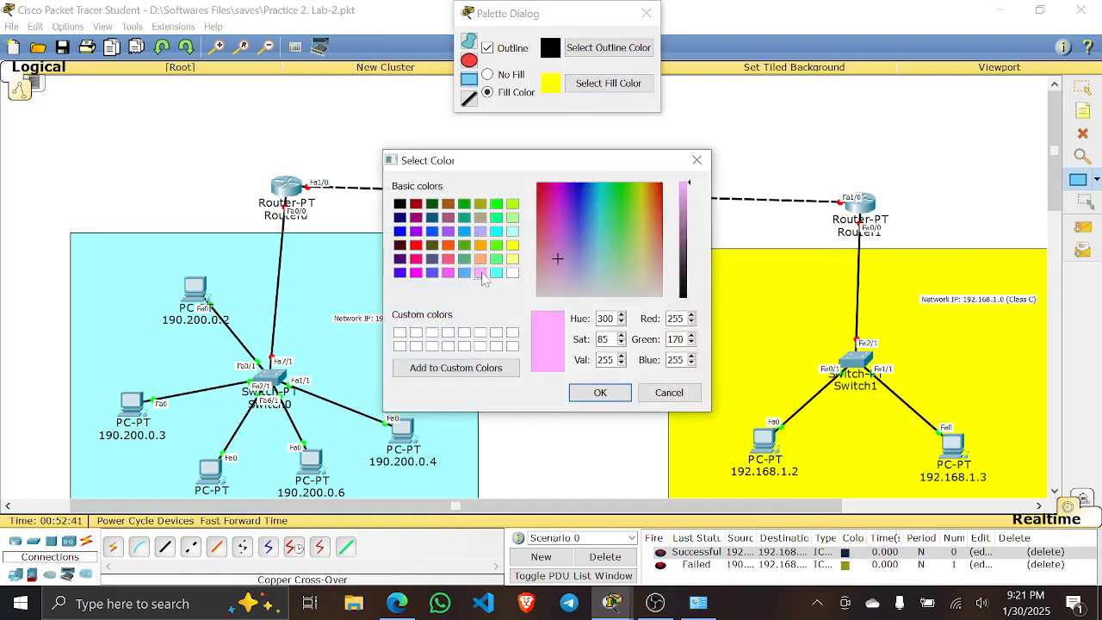
left_click(601, 392)
left_click_drag(396, 147, 794, 227)
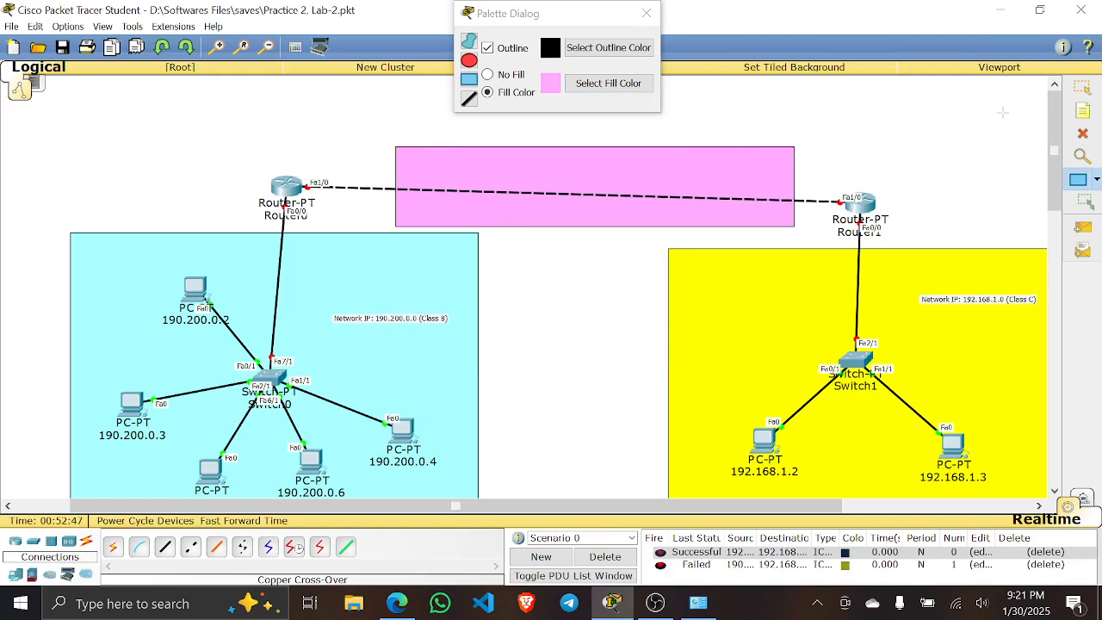
left_click(647, 13)
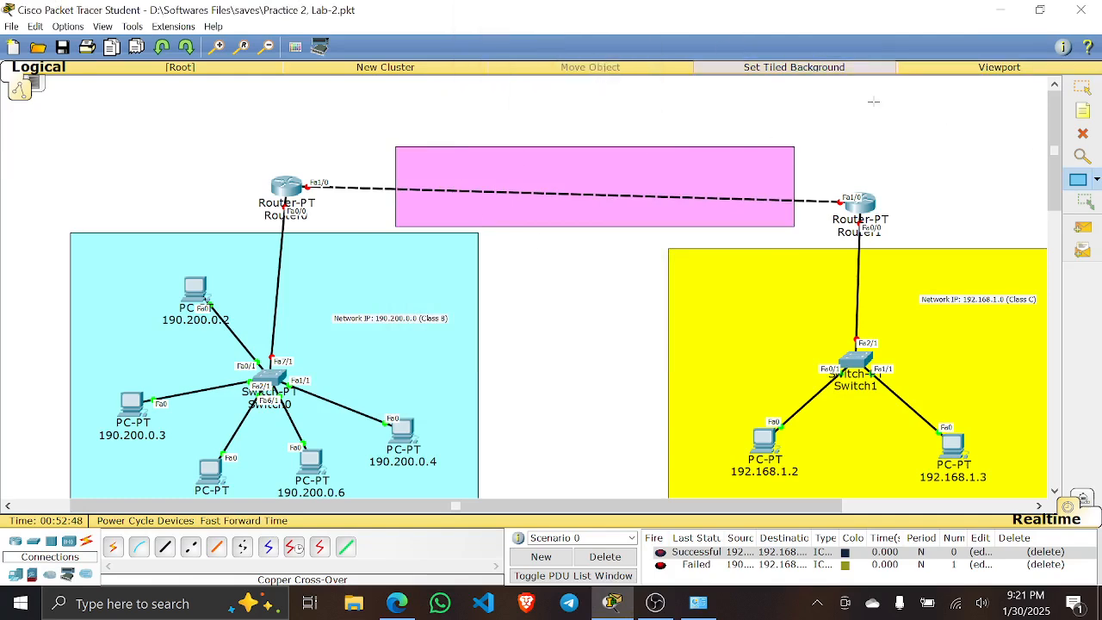
- Add the note "Network IP: 10.0.0.0 (Class A)" above the router link inside the pink rectangle
left_click(1087, 112)
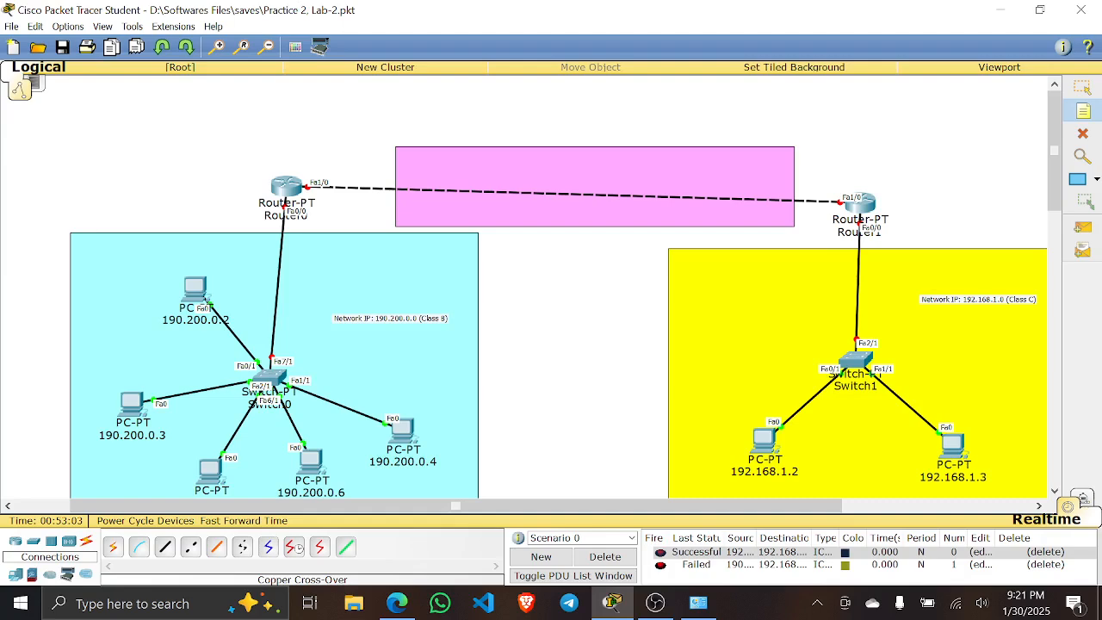
left_click(677, 178)
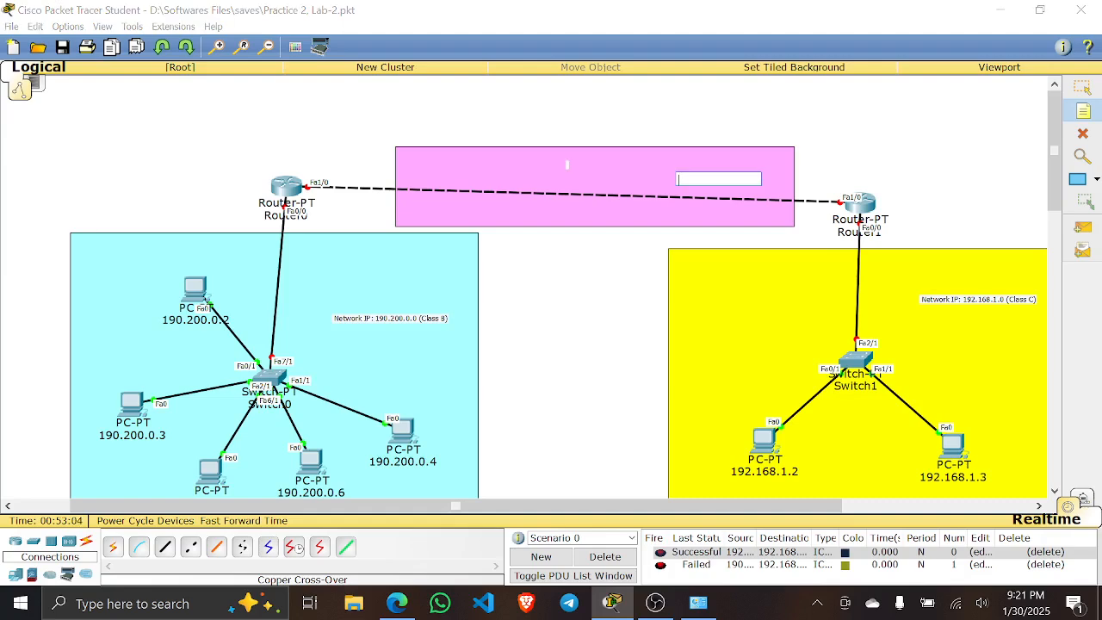
left_click(567, 165)
type("Network IP: 10.0.")
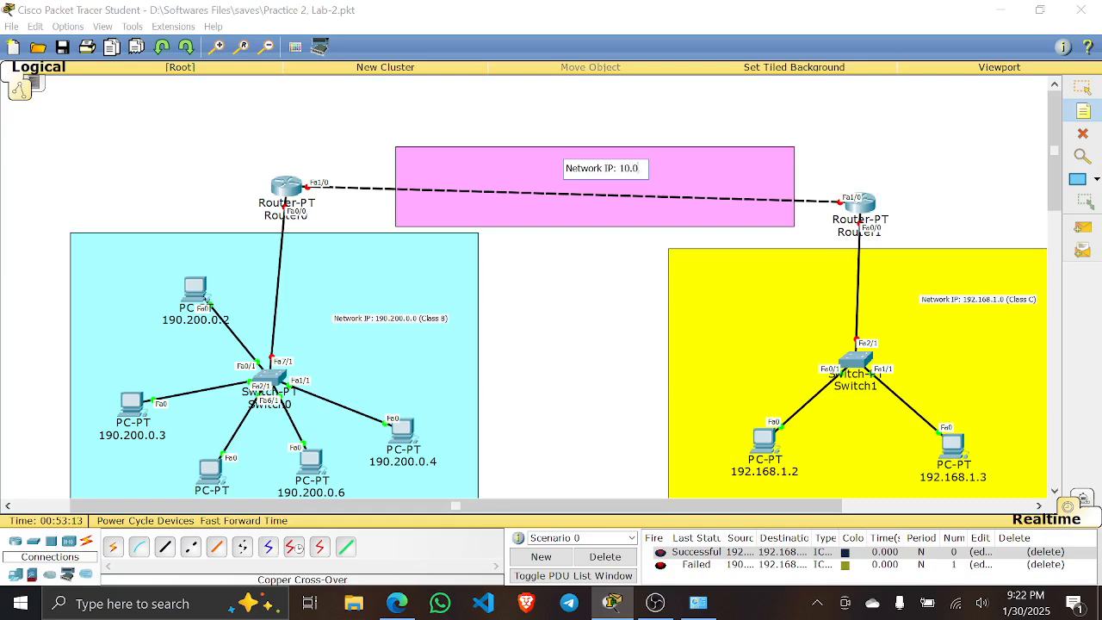
type("0.0 (Class A")
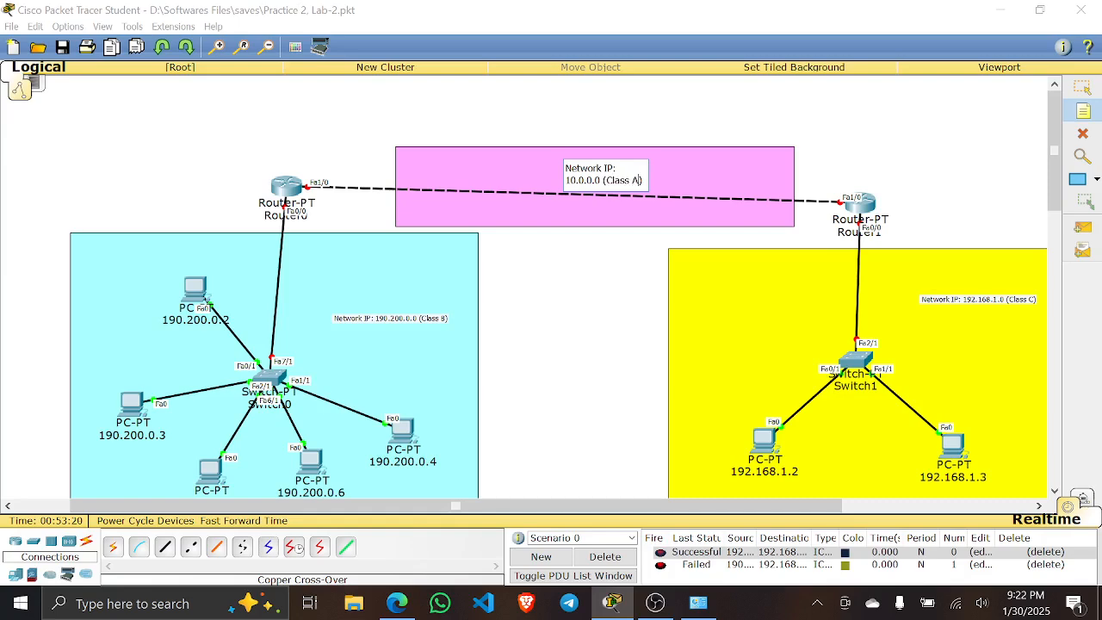
left_click(1025, 196)
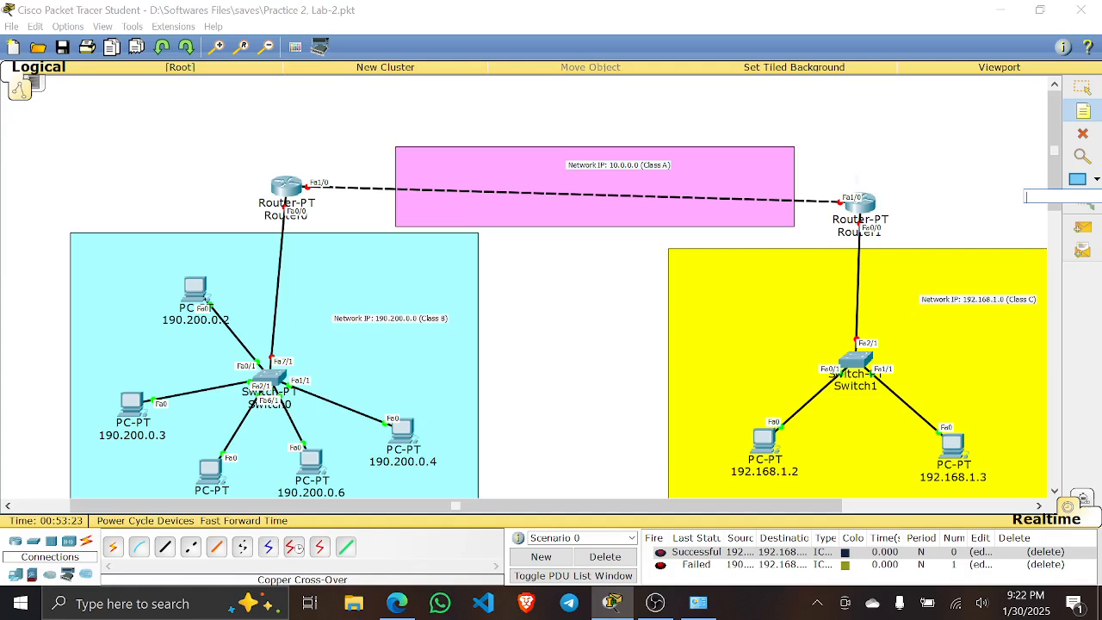
left_click(738, 188)
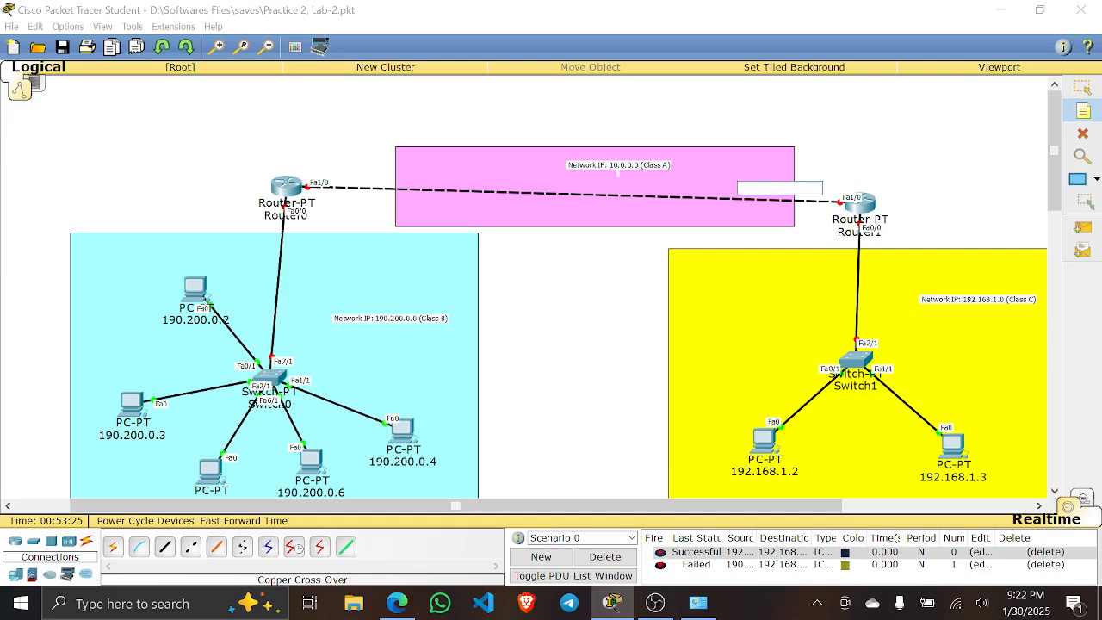
key("Escape")
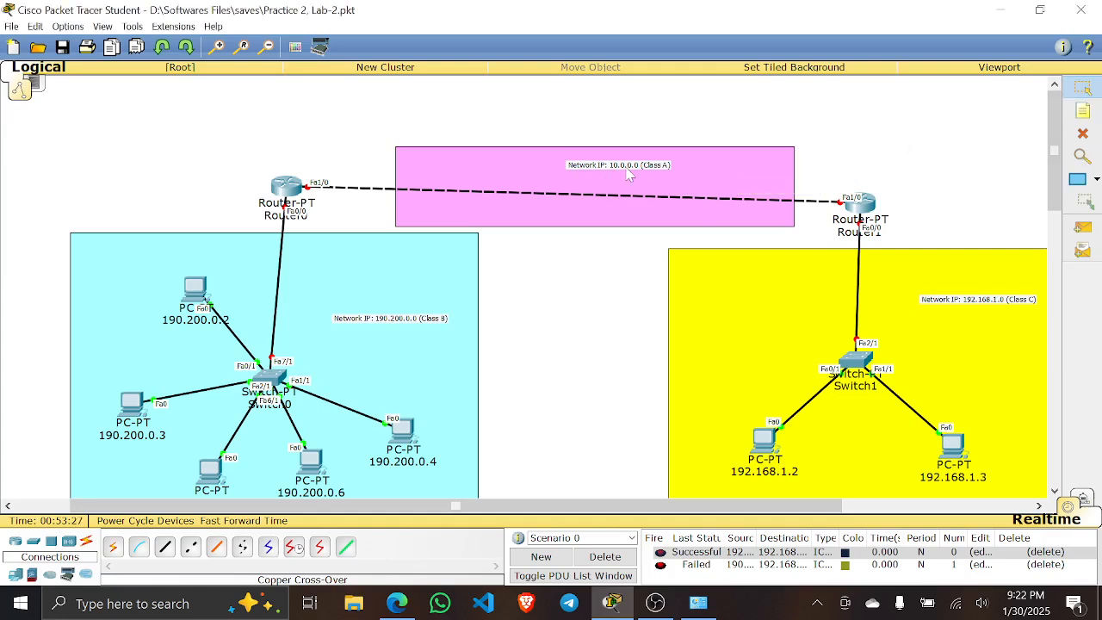
- Examine the enlarged topology, including the three network areas and the links between routers, switches and PCs
left_click(218, 43)
left_click(218, 43)
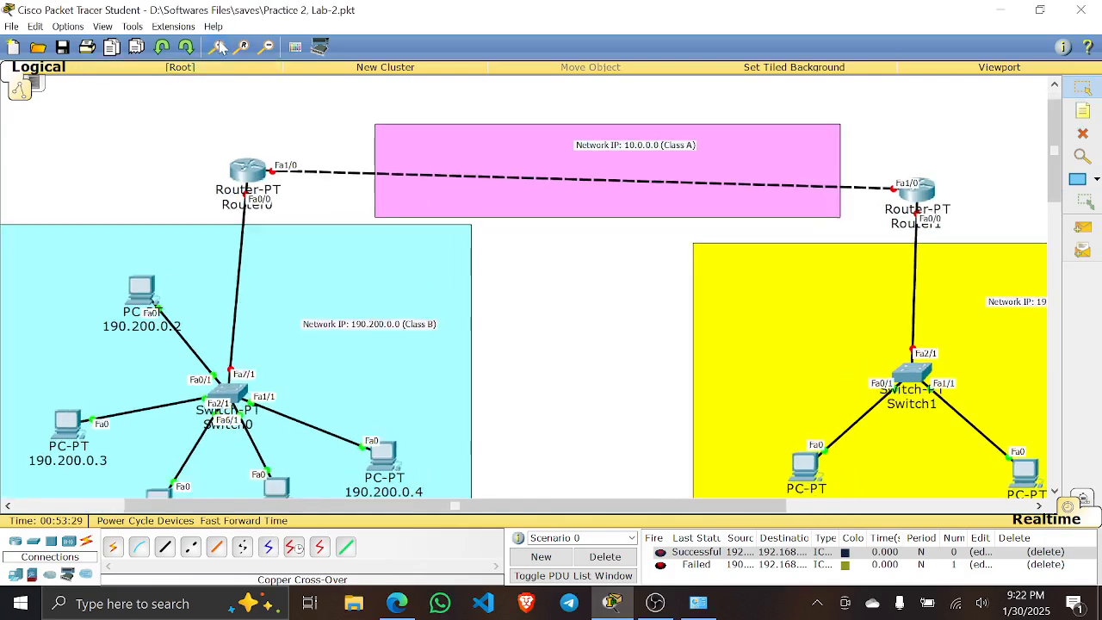
scroll(678, 166, "up", 1)
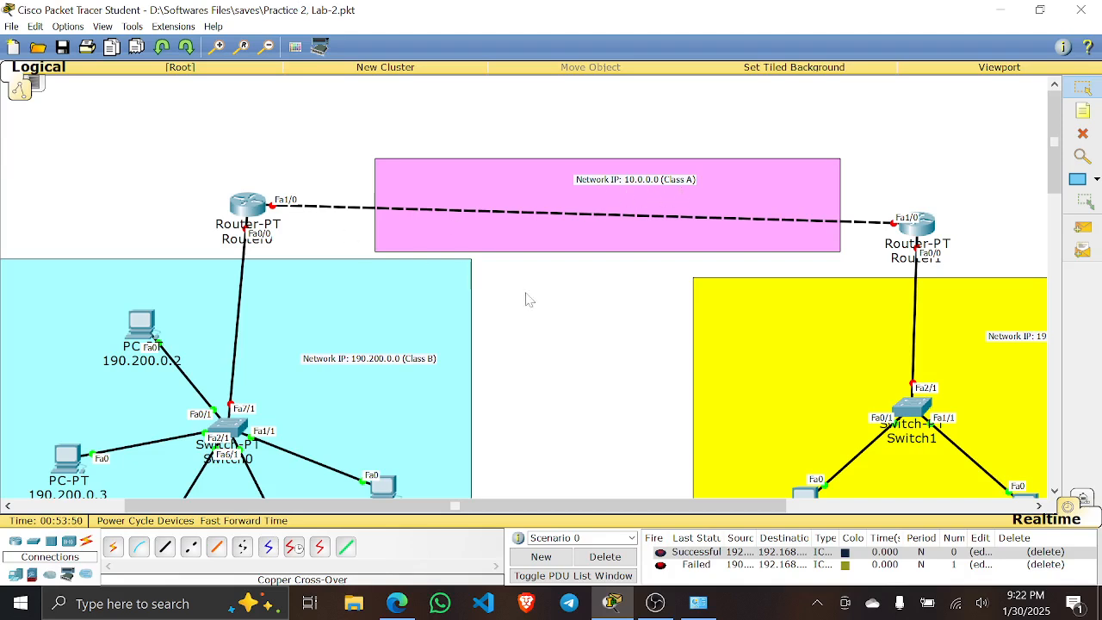
scroll(559, 322, "down", 5)
scroll(559, 326, "up", 5)
scroll(796, 243, "down", 3)
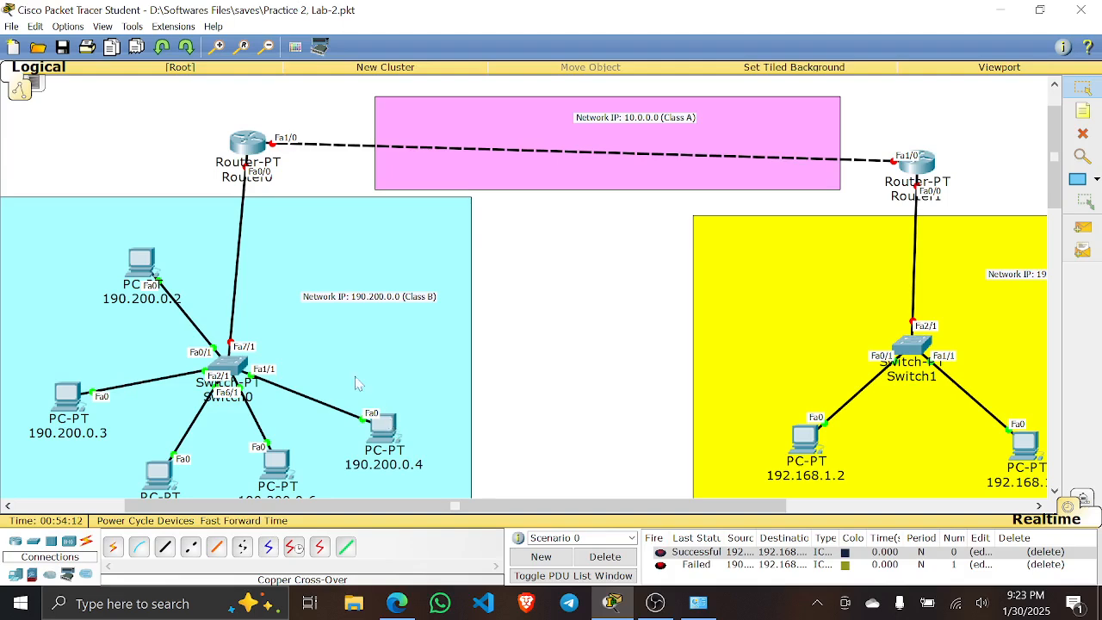
scroll(680, 417, "down", 2)
scroll(669, 439, "up", 2)
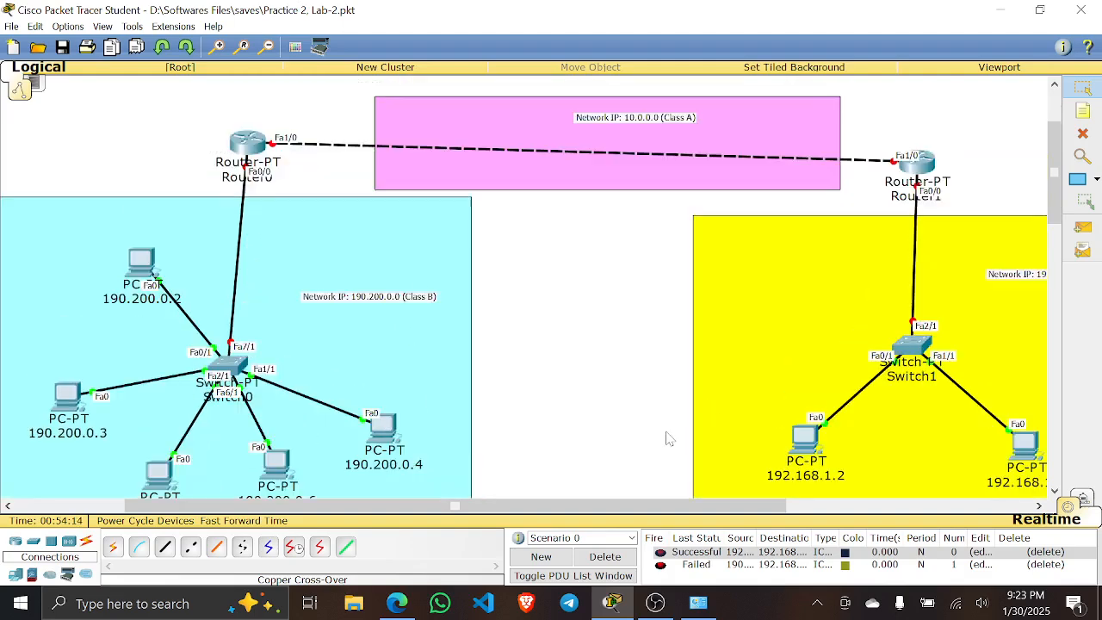
- Review Router0's global configuration settings and its list of interfaces
left_click(245, 146)
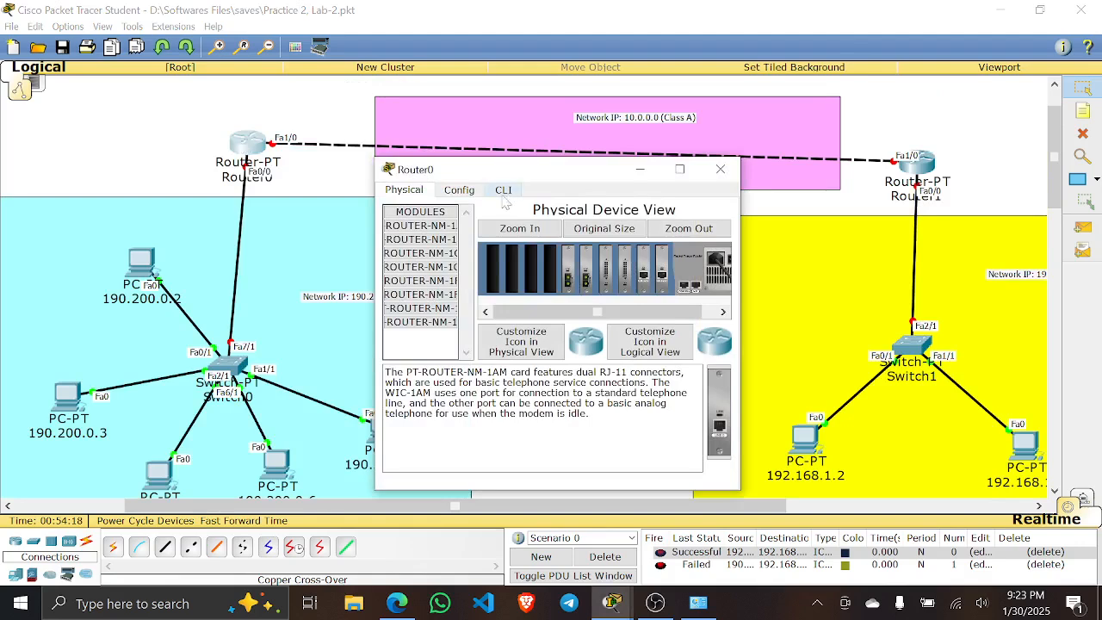
left_click(459, 191)
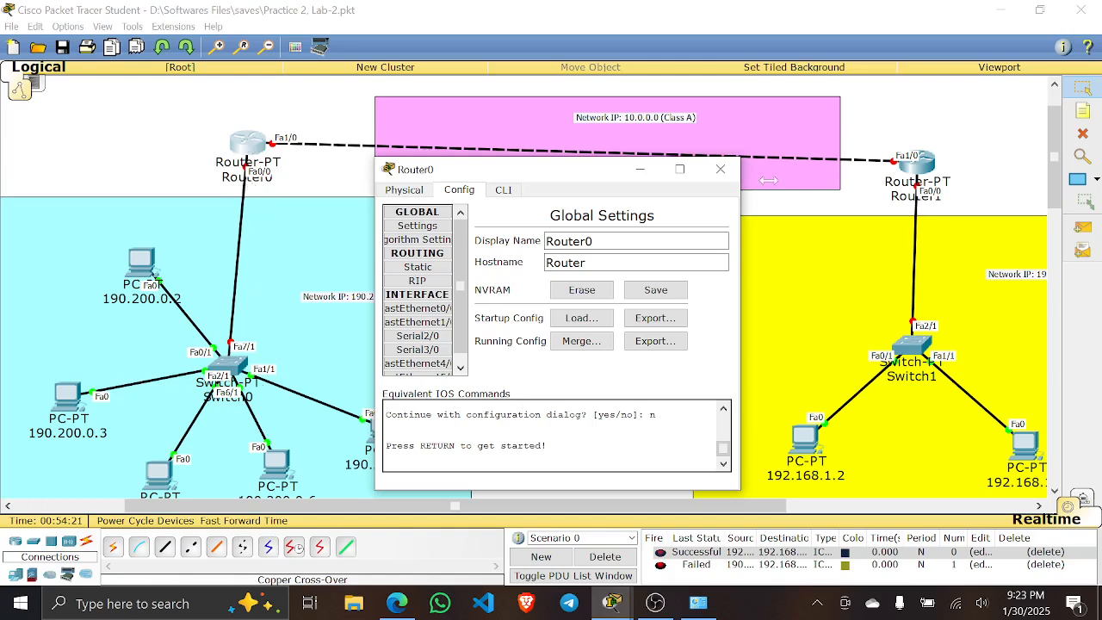
left_click(720, 169)
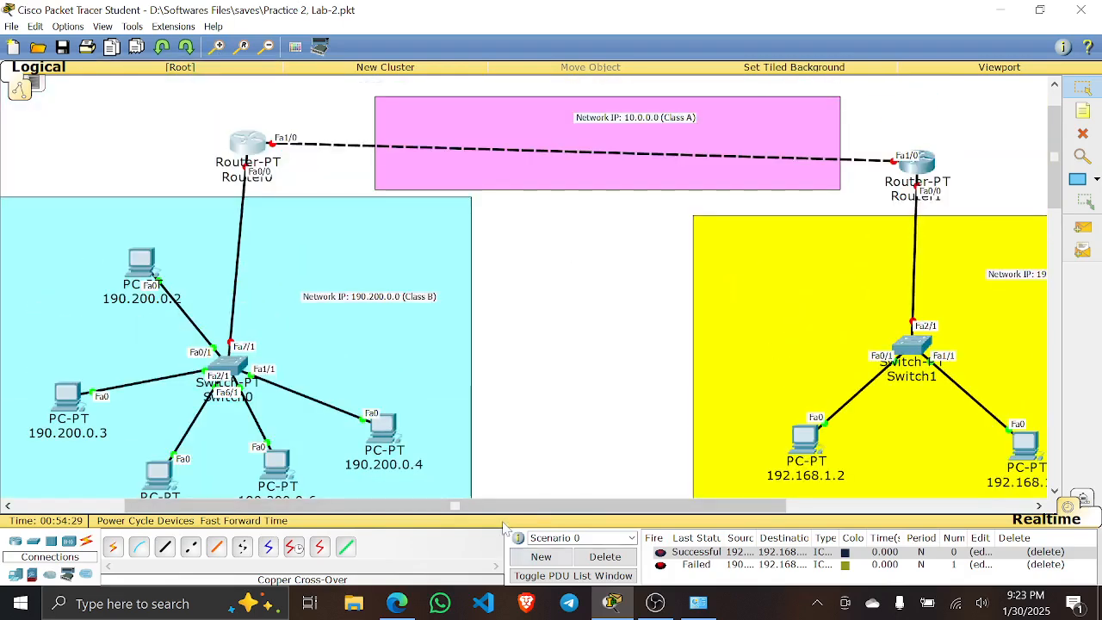
left_click_drag(479, 509, 432, 507)
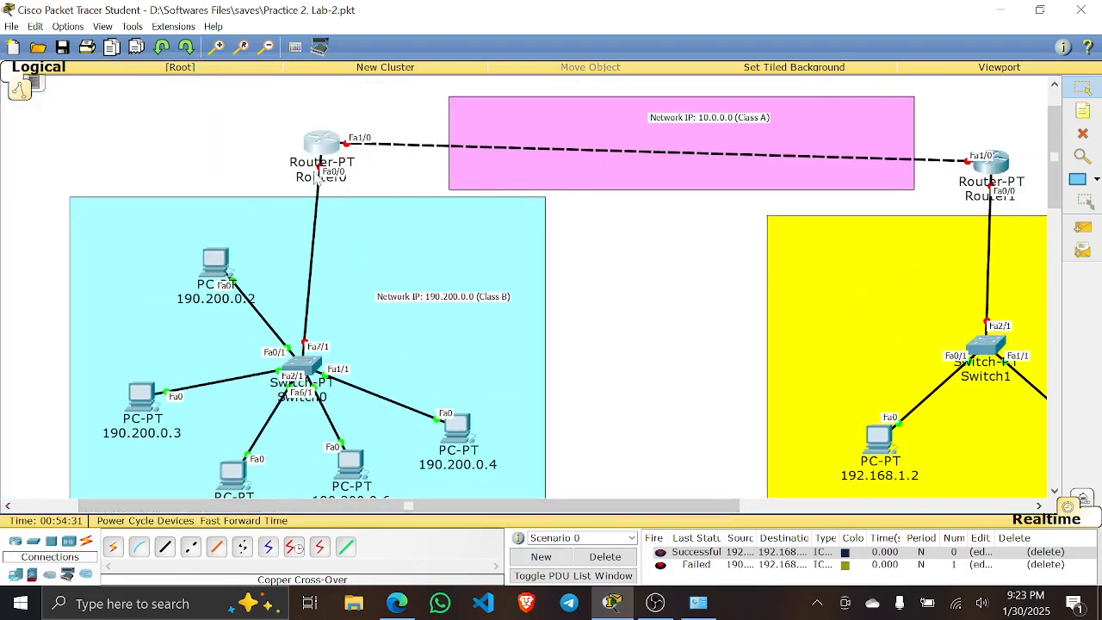
- Check the port settings of Switch0's FastEthernet7/1 interface, which connects to Router0
left_click(303, 367)
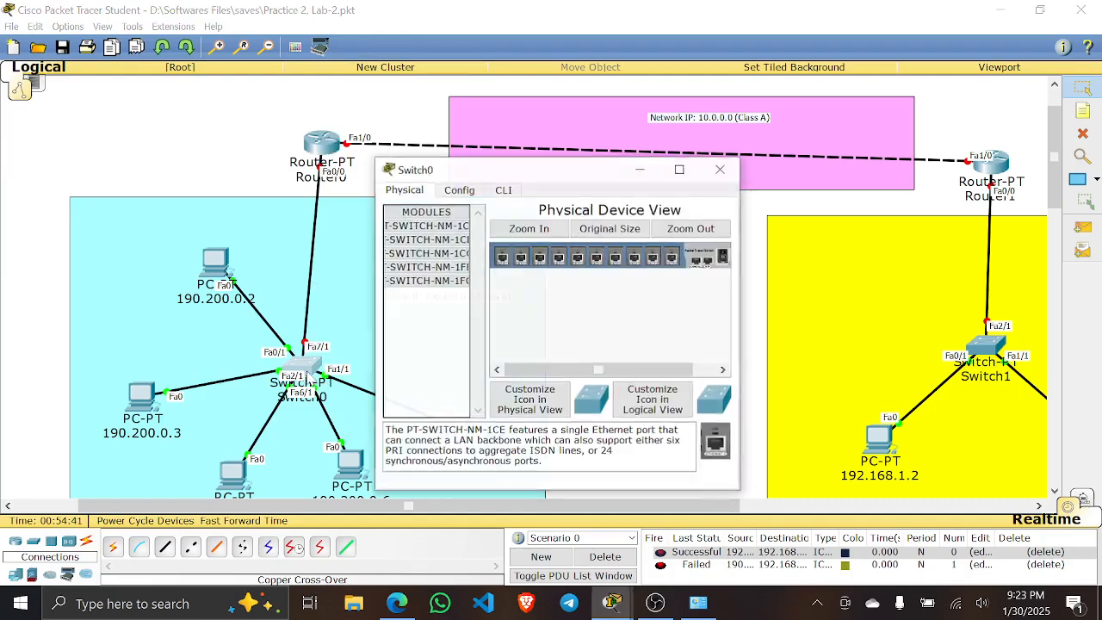
left_click(459, 191)
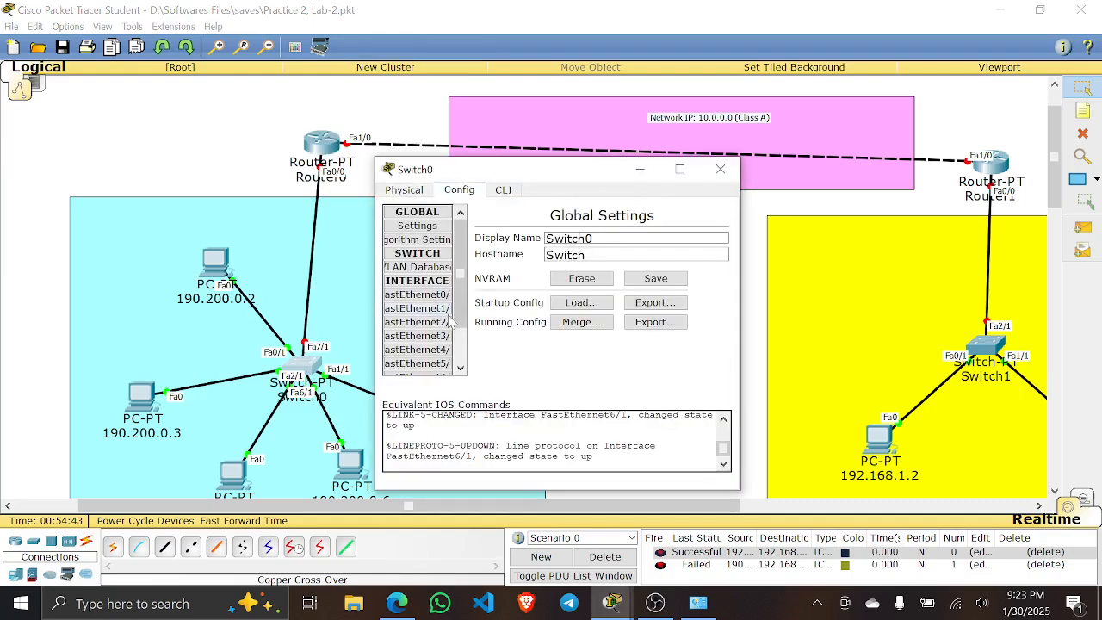
scroll(436, 332, "down", 1)
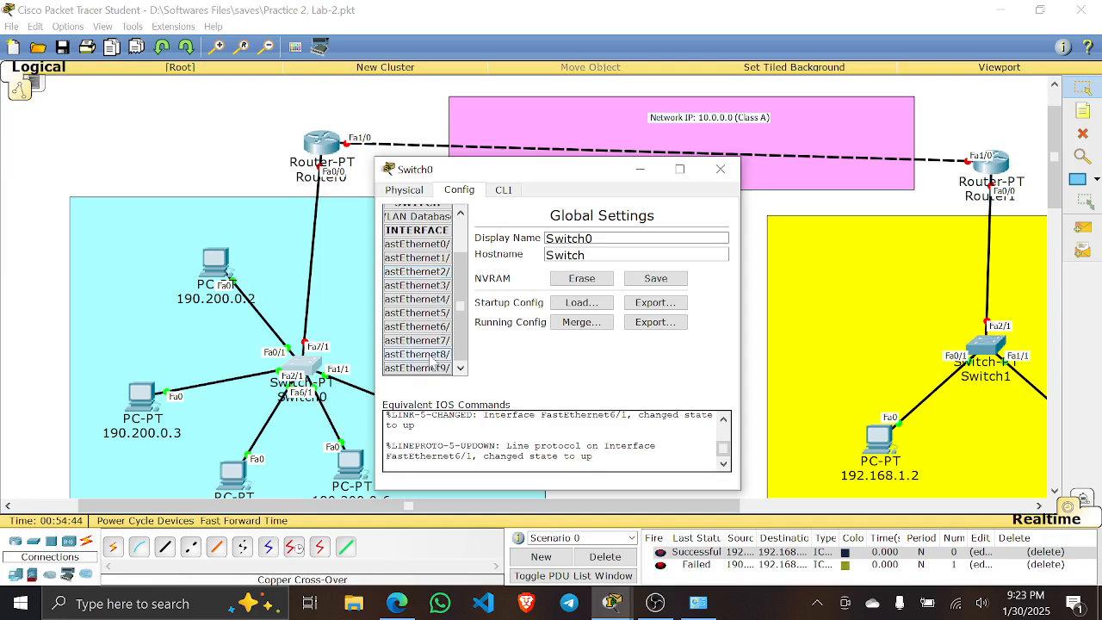
left_click(440, 342)
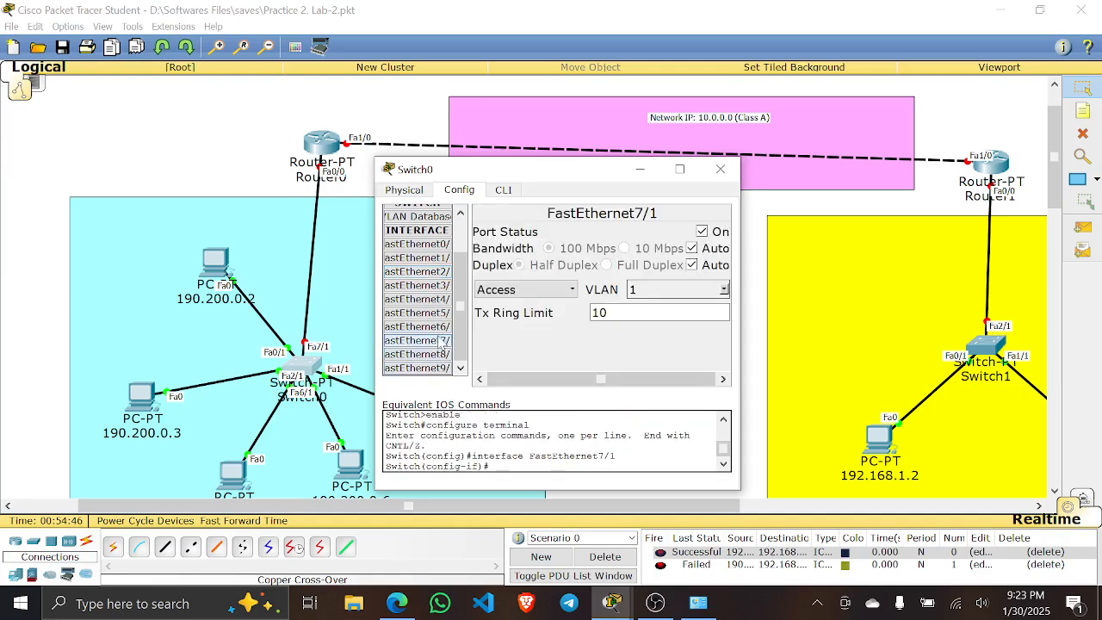
left_click(722, 169)
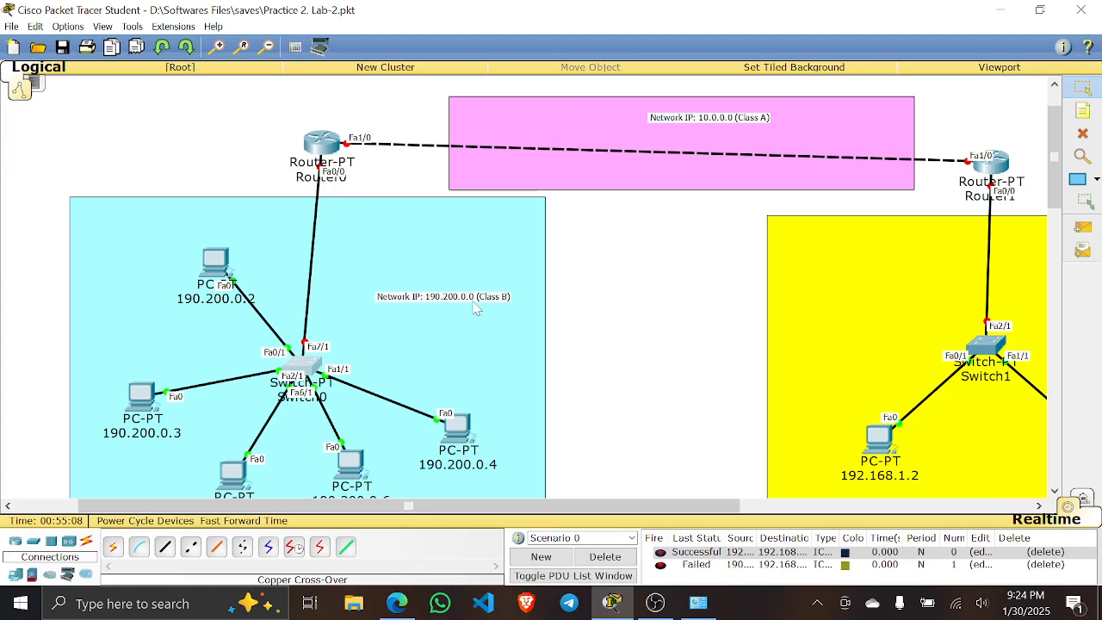
- Delete the current scenario to clear its PDU test entries
left_click(605, 557)
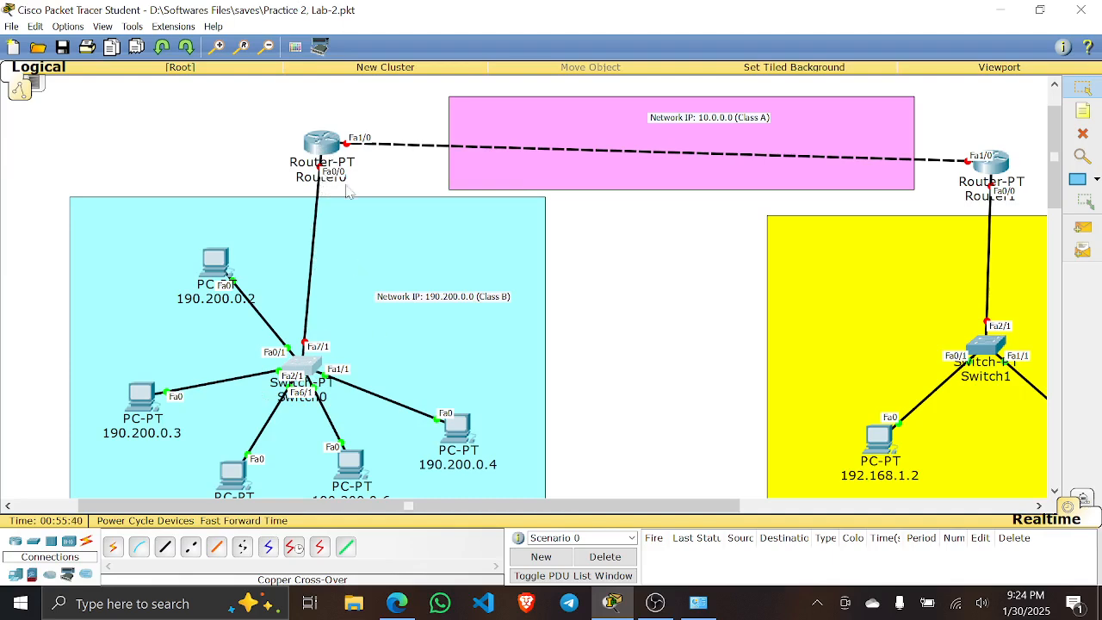
- Give Router0's FastEthernet0/0 interface the IP address 190.200.0.1 with subnet mask 255.255.0.0 and turn its port on
left_click(323, 145)
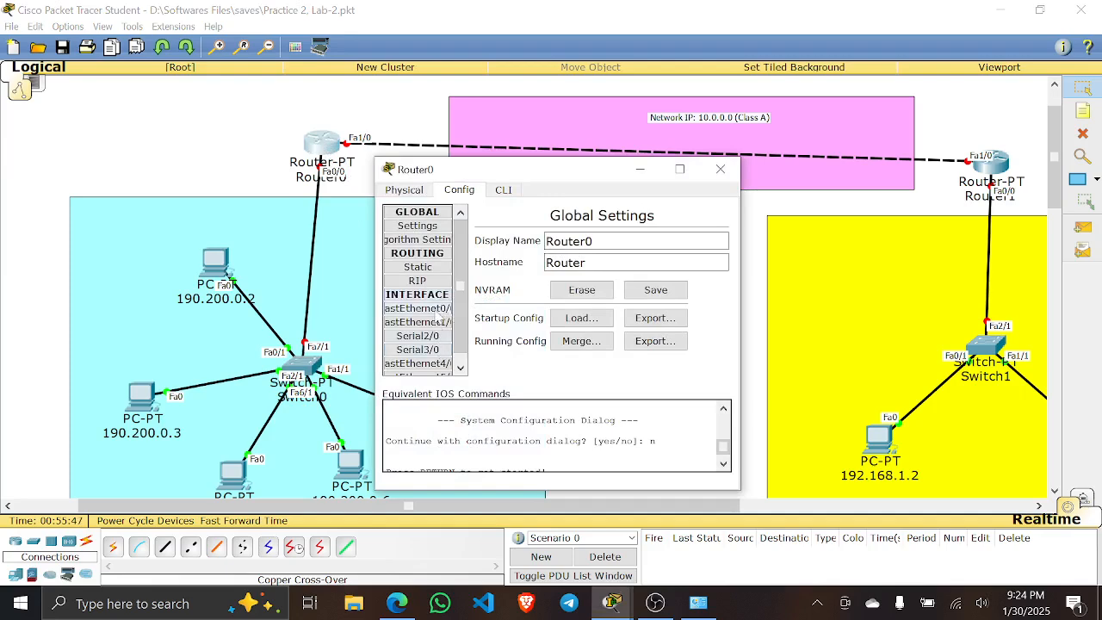
left_click(435, 310)
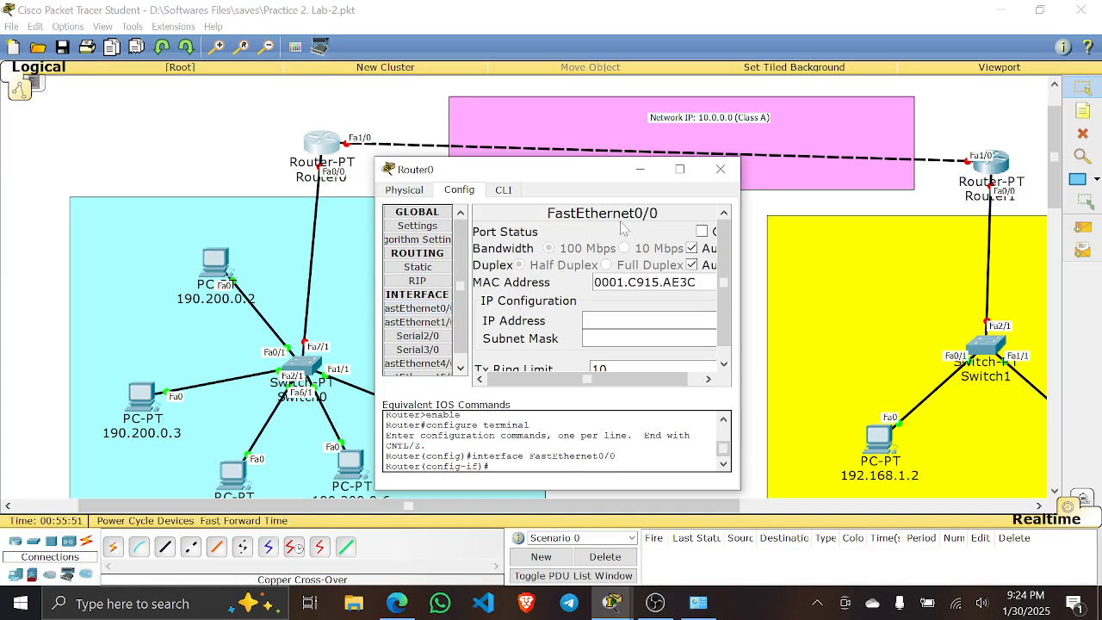
left_click(626, 321)
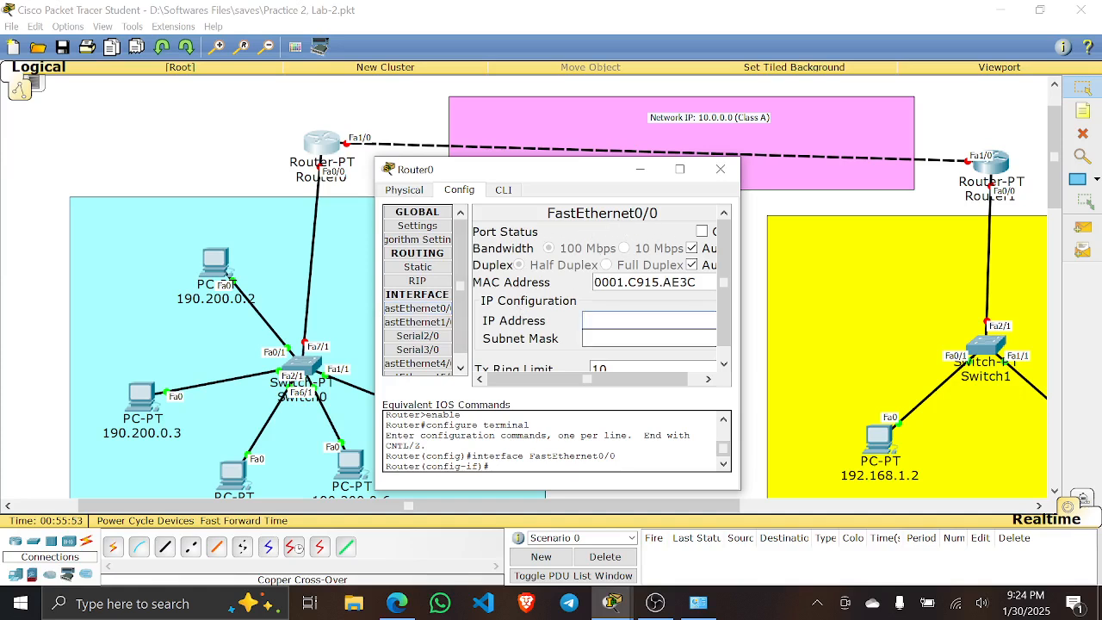
left_click_drag(518, 176, 663, 161)
type("190.200.0.1")
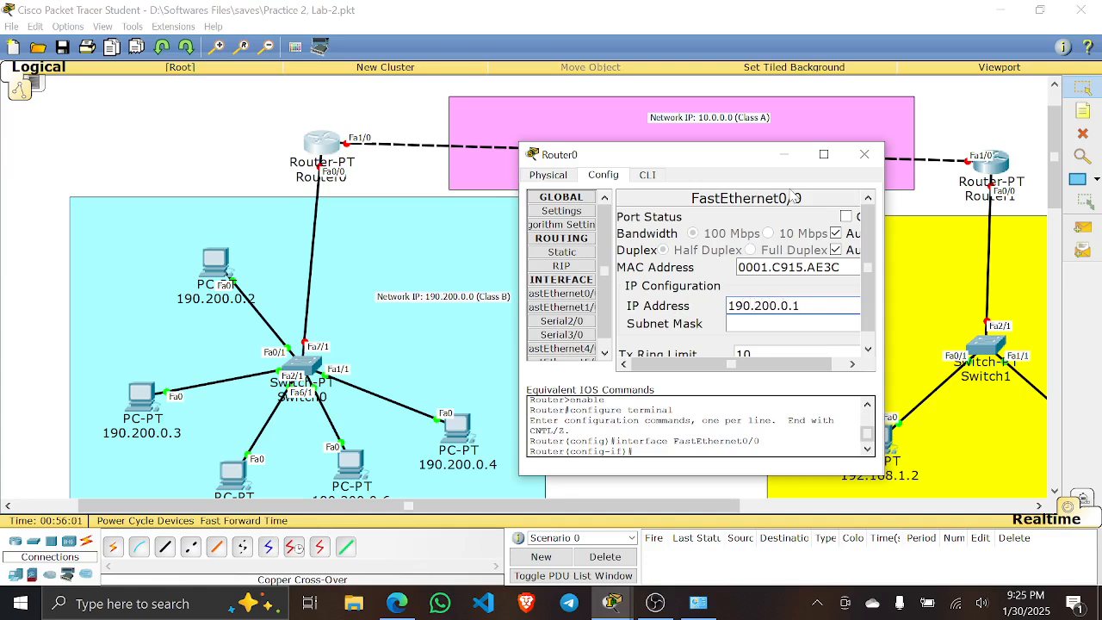
left_click(779, 324)
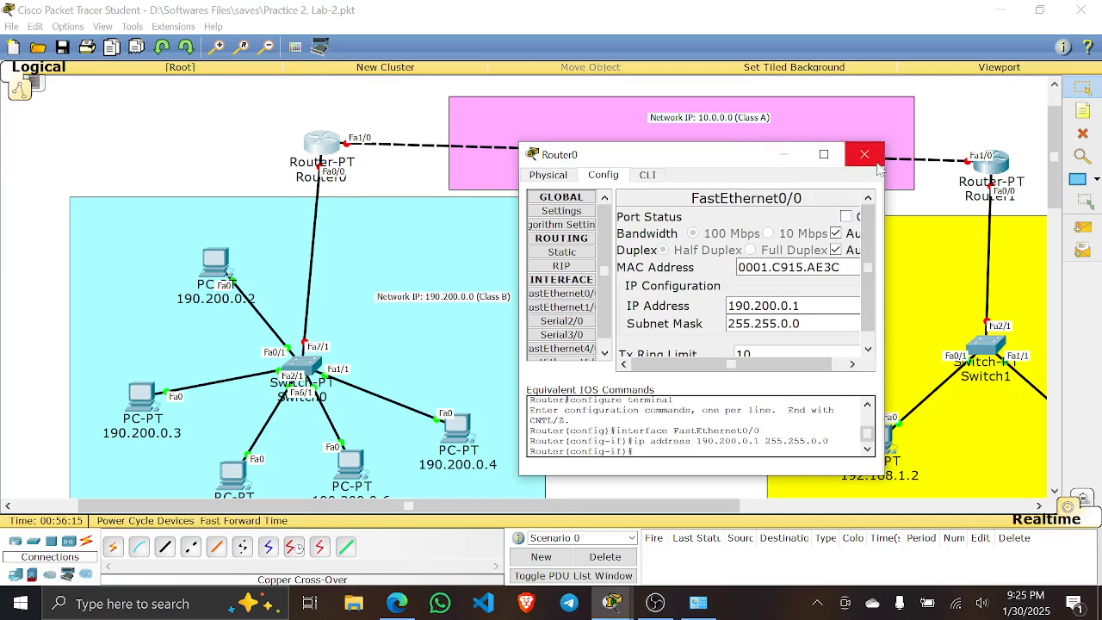
left_click_drag(884, 168, 975, 191)
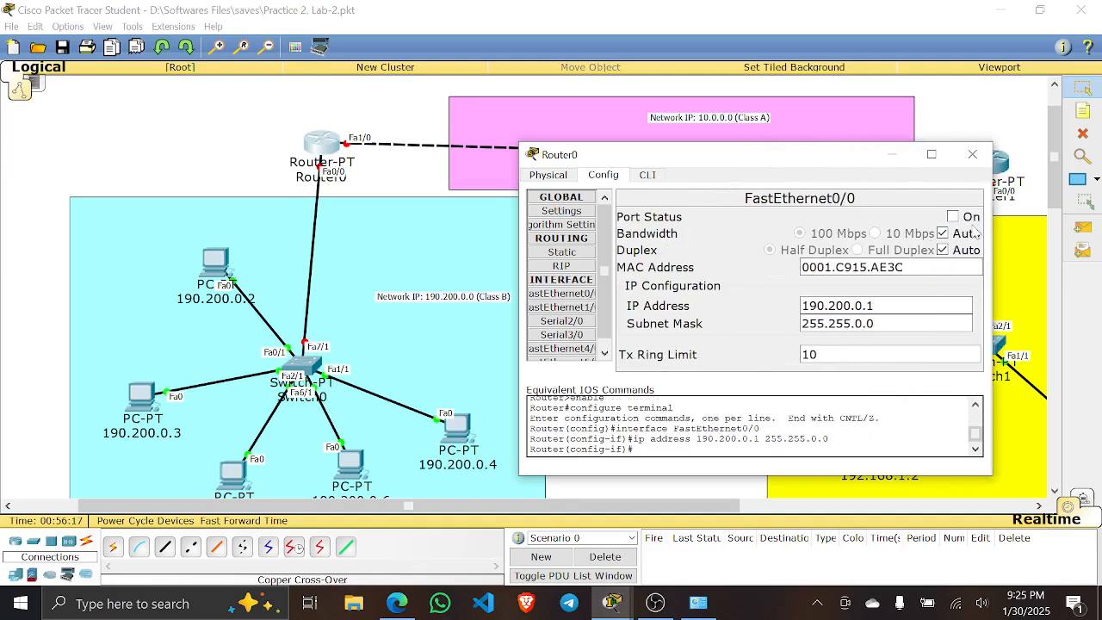
left_click(952, 217)
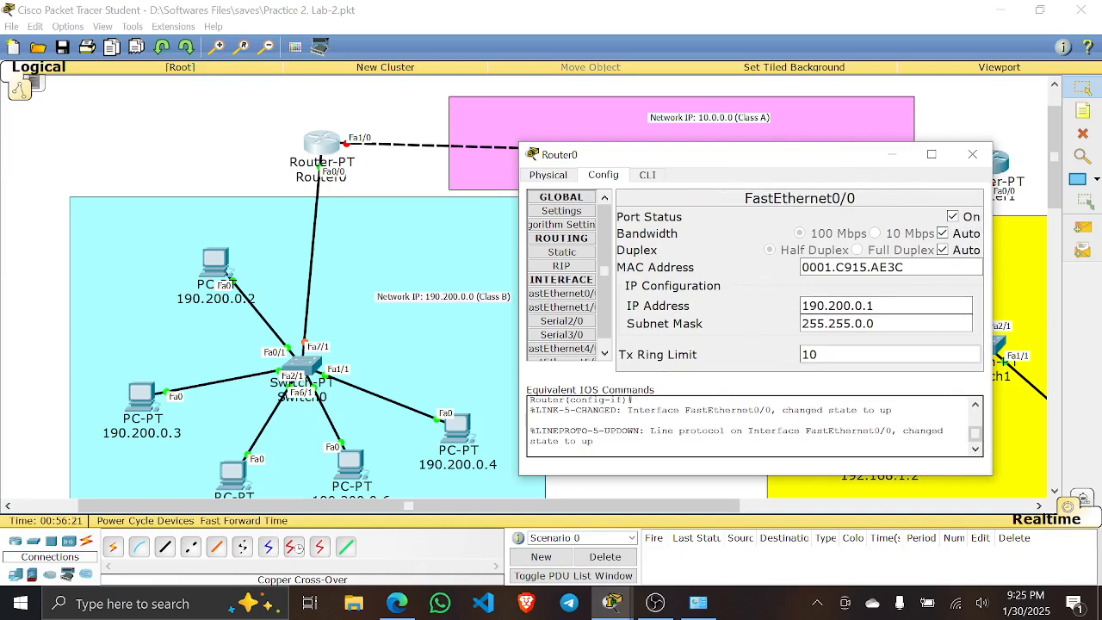
left_click(972, 154)
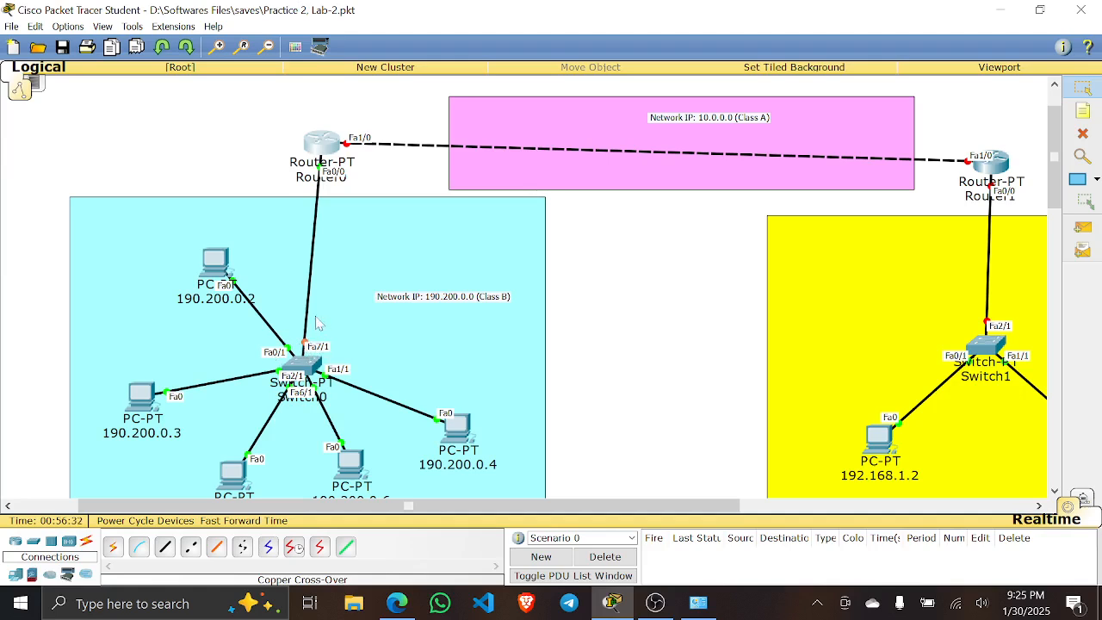
- Check the settings of Router0's FastEthernet1/0 interface, which links to Router1
left_click(323, 153)
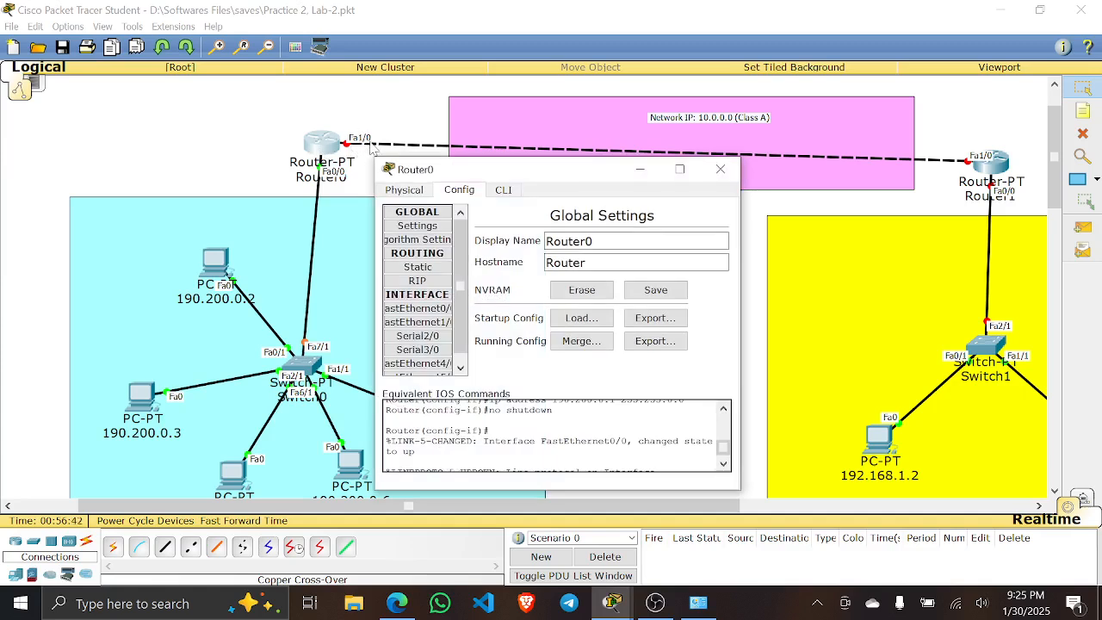
left_click(443, 326)
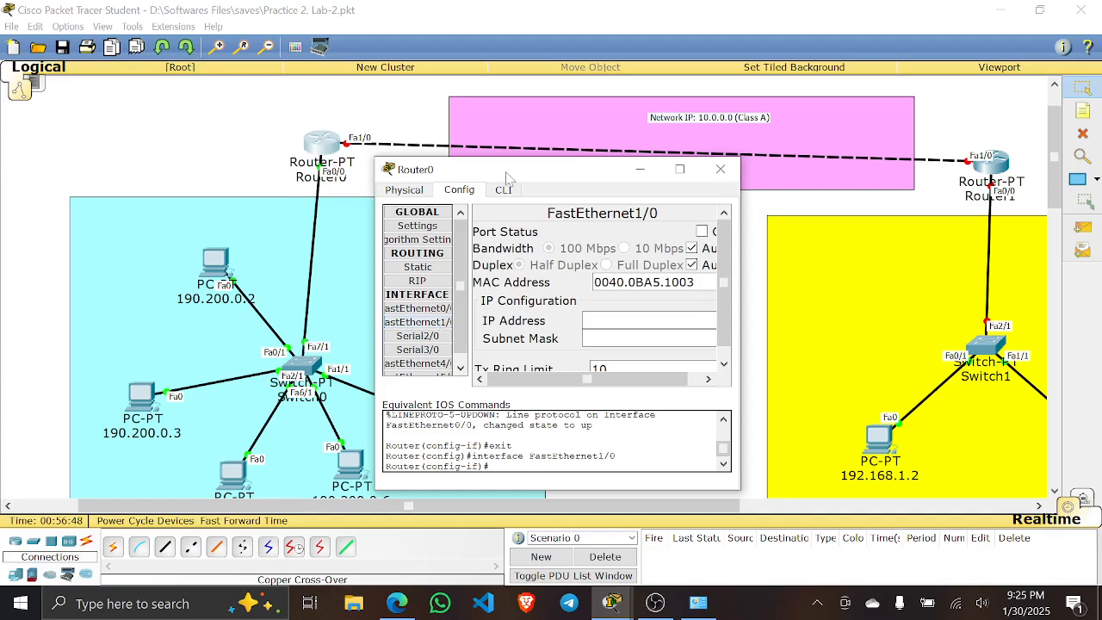
left_click_drag(508, 172, 467, 233)
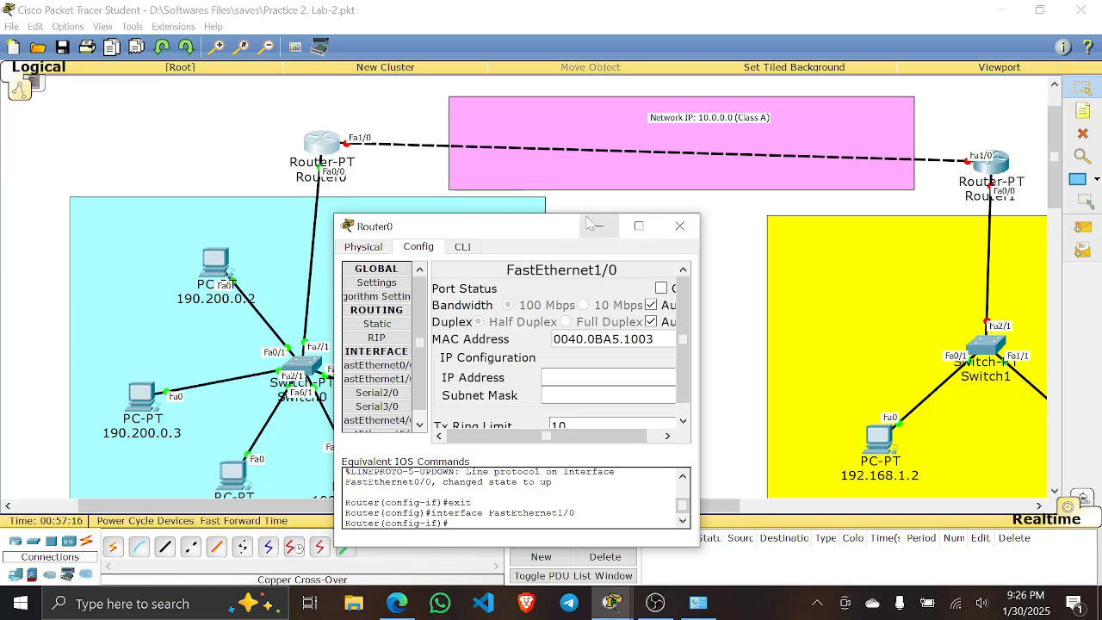
left_click(687, 234)
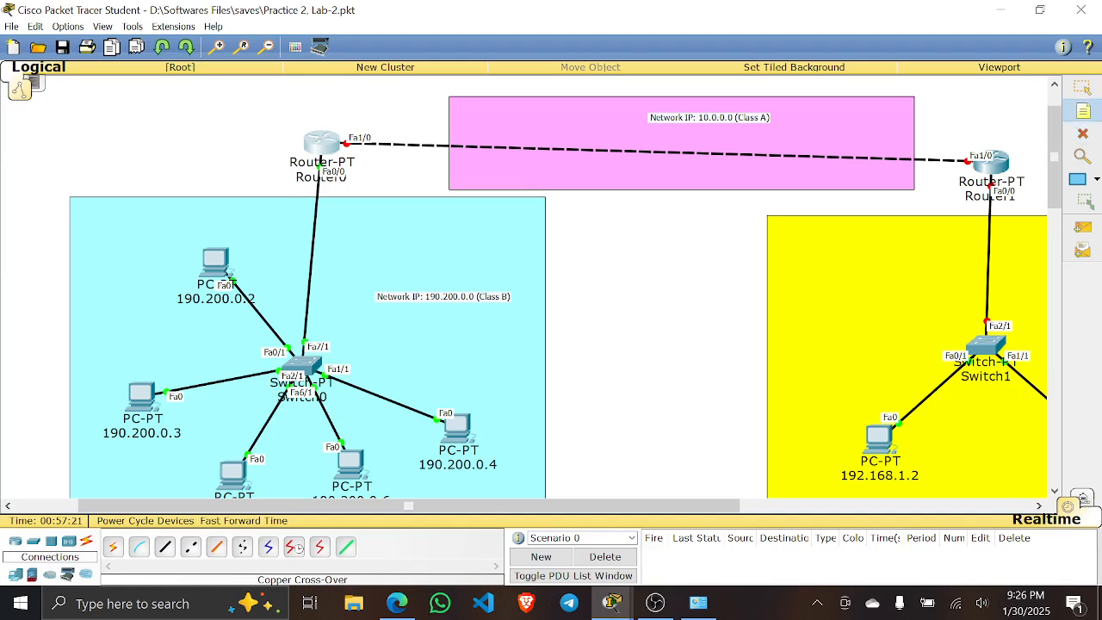
- Add the text note 10.0.0.1 at Router0's Fa1/0 port and the note 10.0.0.2 at Router1's Fa1/0 port
left_click(483, 139)
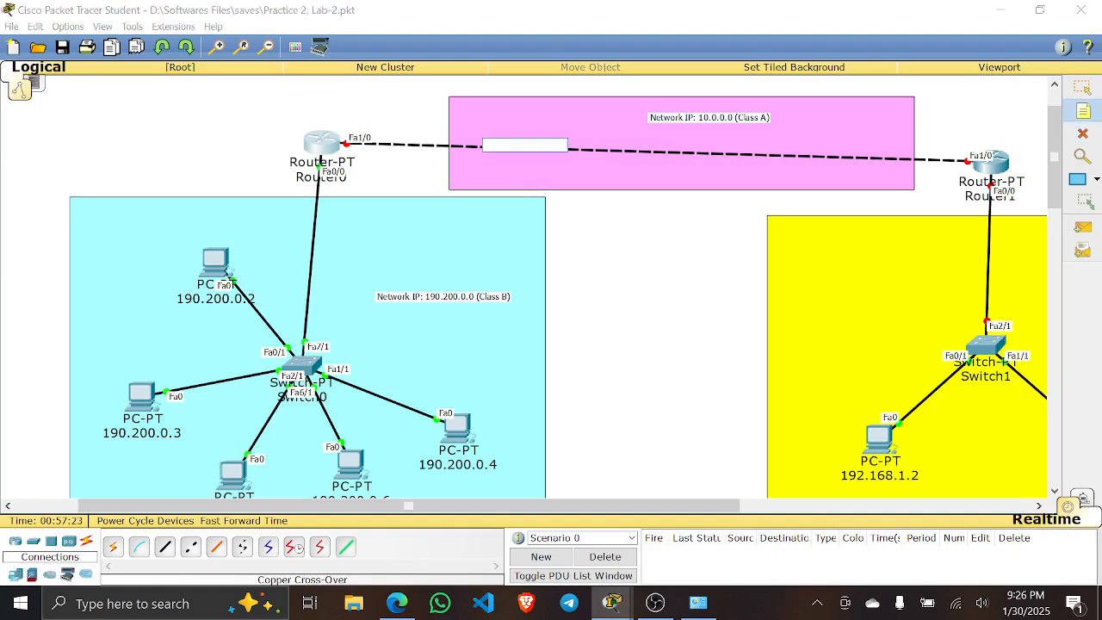
left_click(345, 125)
type("10.0.0.1")
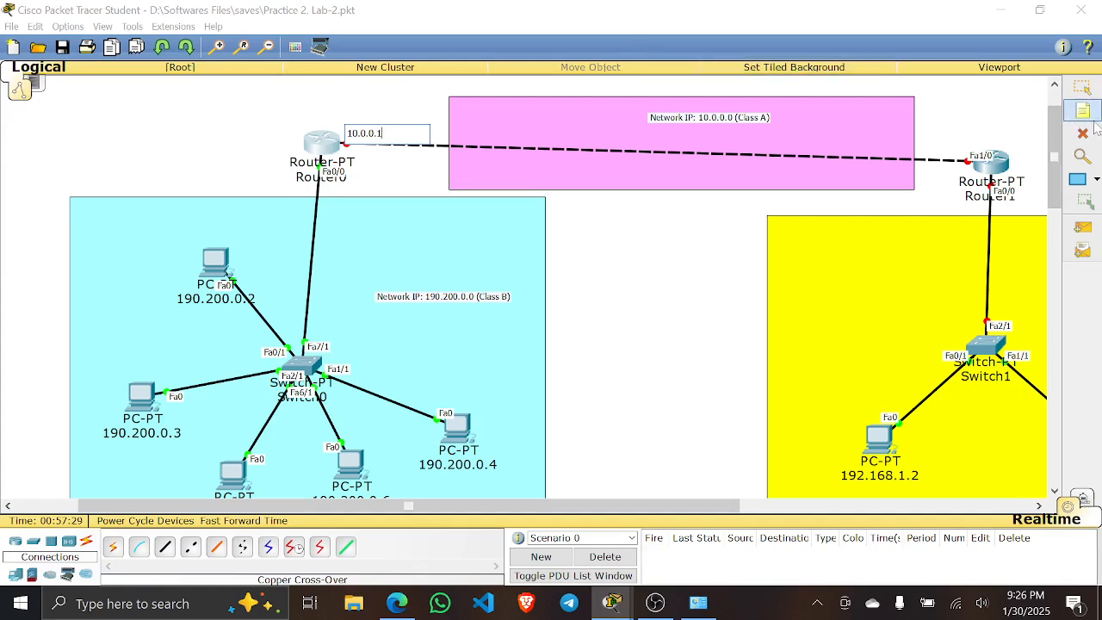
key("Return")
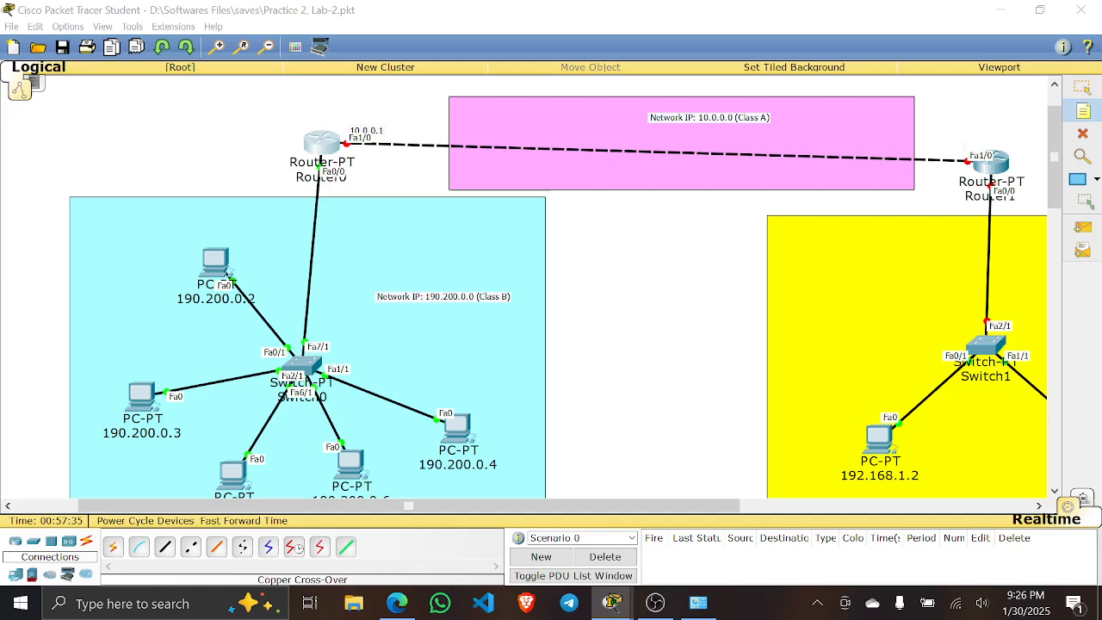
left_click(962, 144)
type("10.0.0.2")
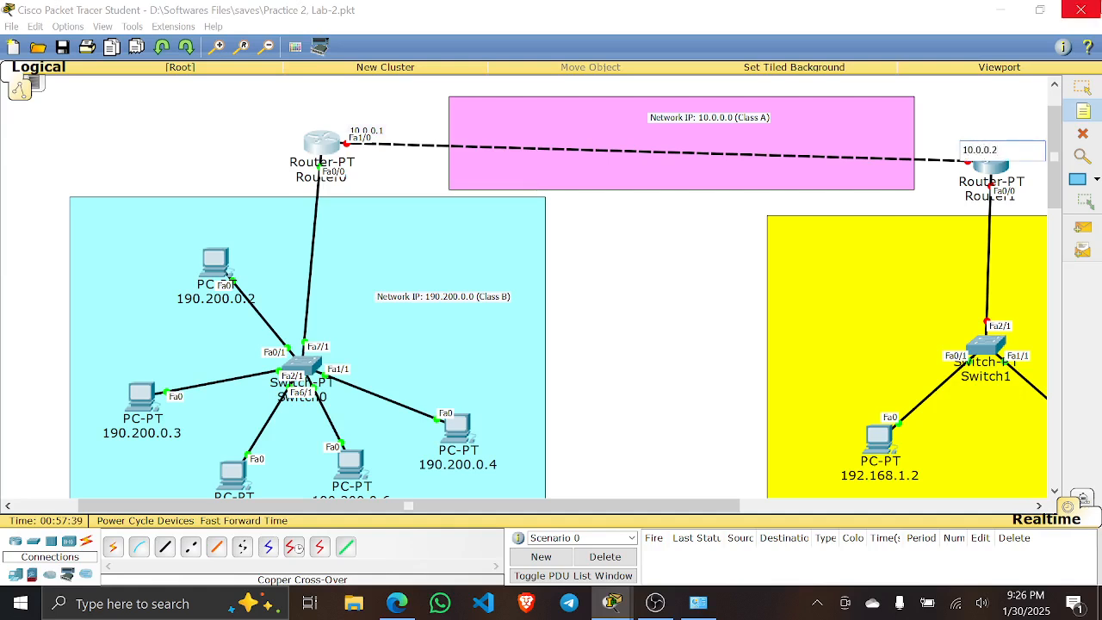
key("Return")
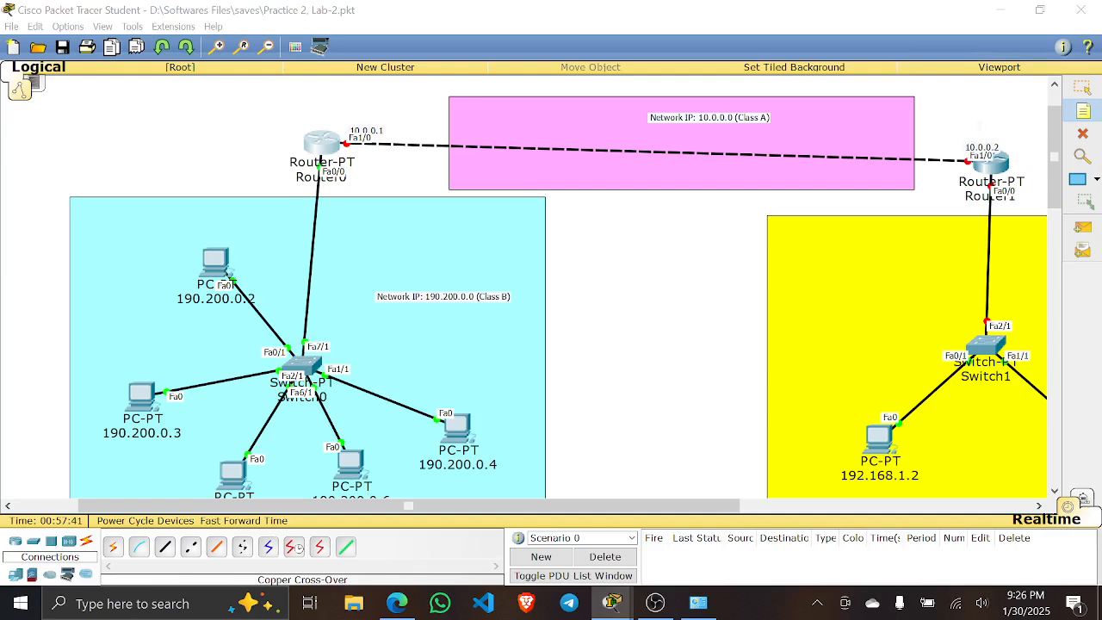
- Shift the 10.0.0.2 and 10.0.0.1 notes slightly so they sit clear above the Fa1/0 port labels
key("Escape")
left_click_drag(996, 153, 992, 143)
double_click(384, 130)
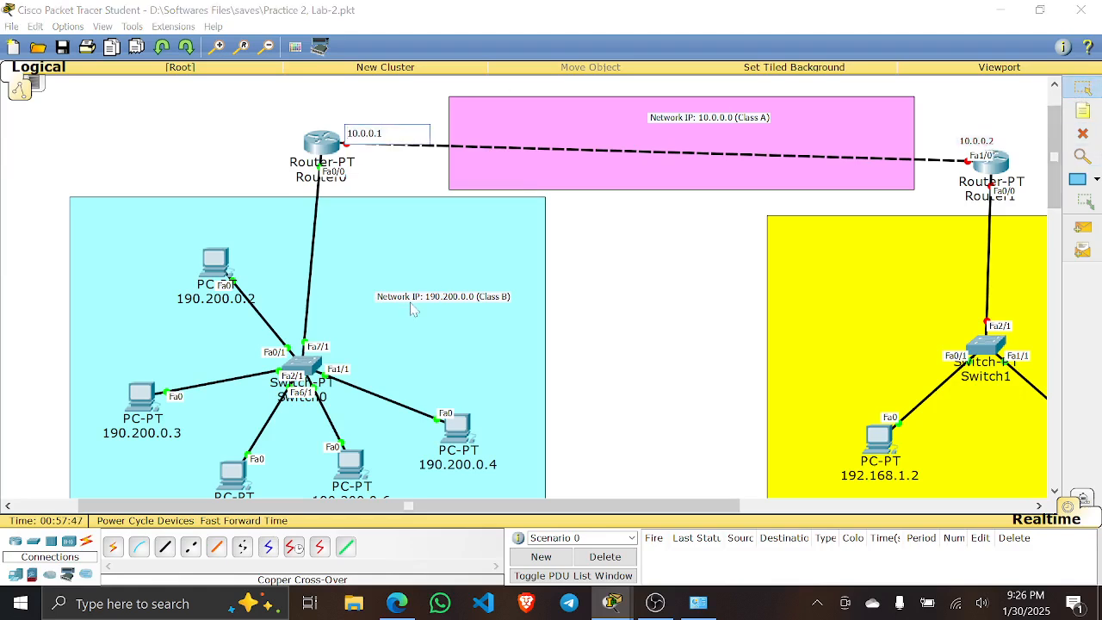
left_click(392, 168)
left_click_drag(376, 130, 373, 127)
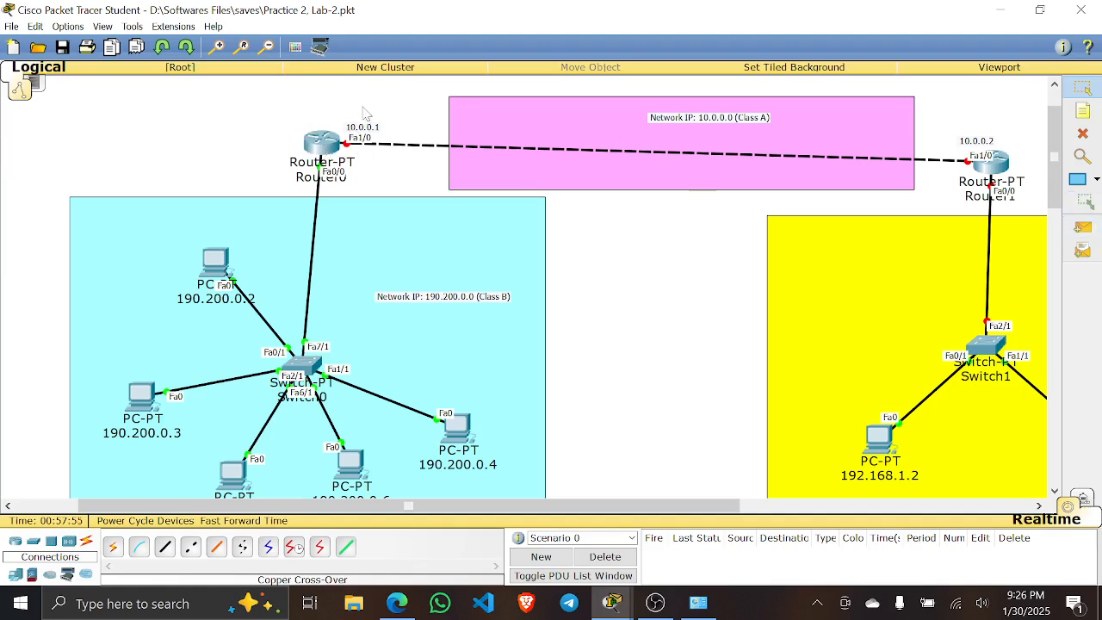
- Give Router0's FastEthernet1/0 interface the IP address 10.0.0.1 with subnet mask 255.0.0.0 and turn its port on
left_click(322, 143)
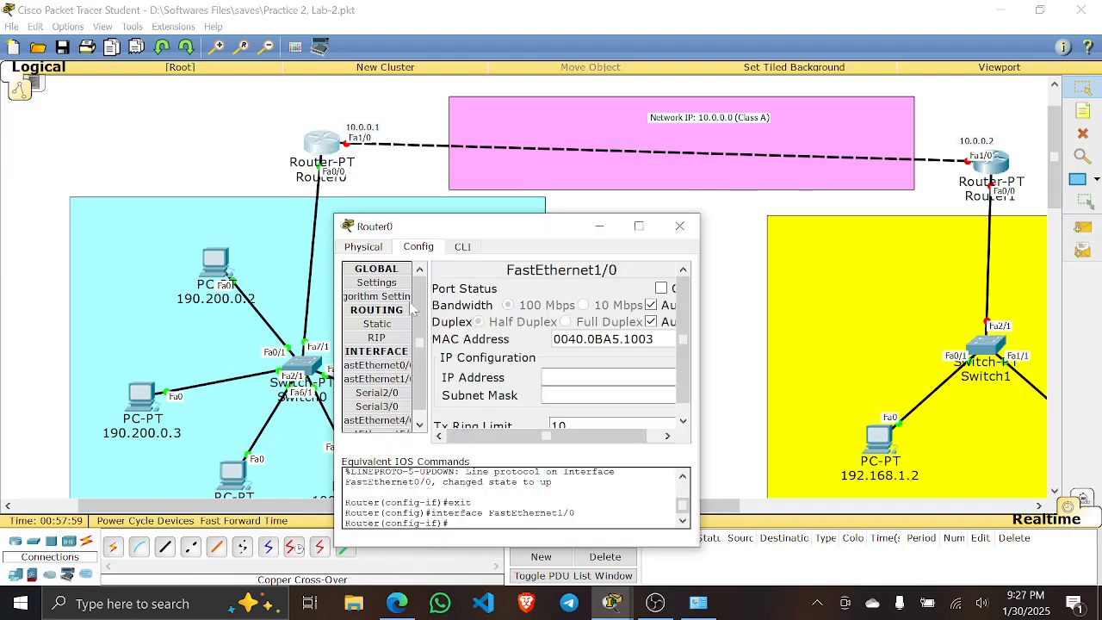
left_click(394, 384)
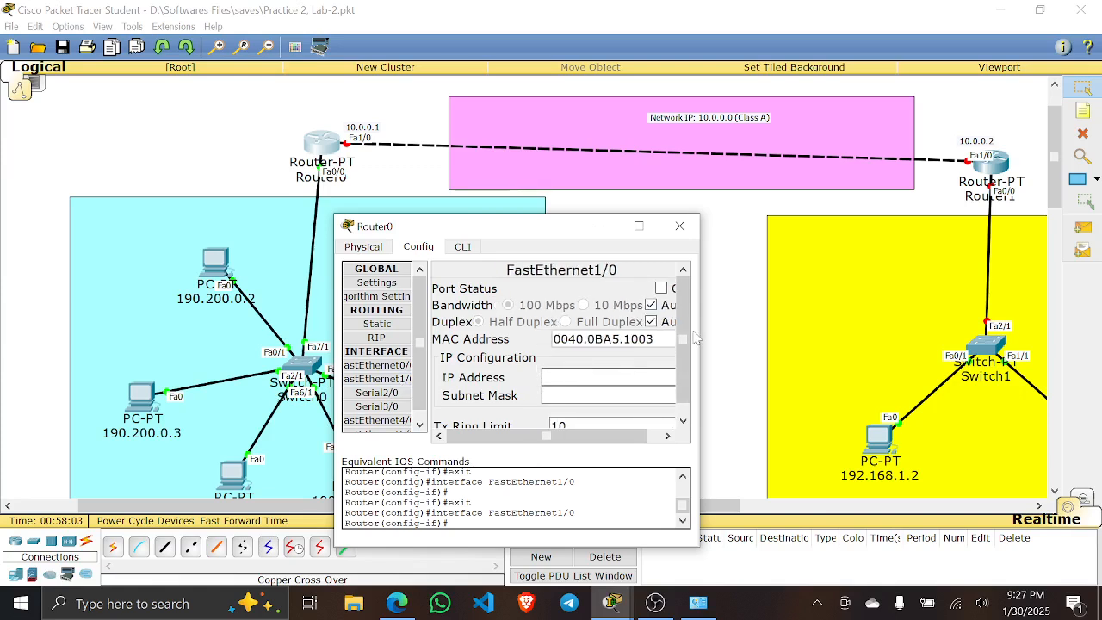
left_click_drag(699, 336, 885, 334)
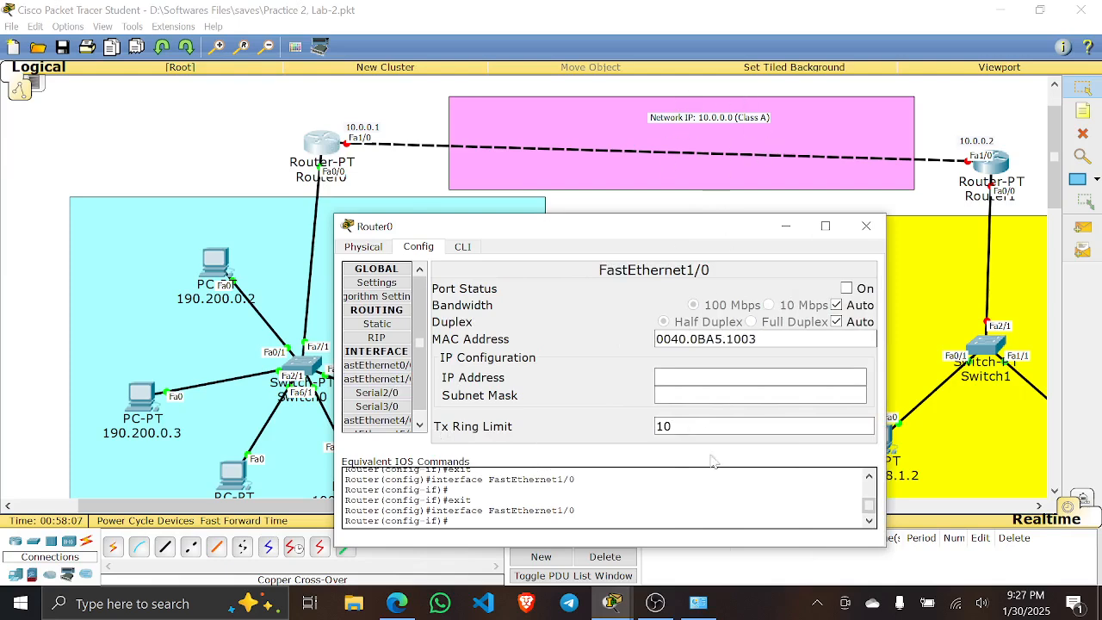
left_click(757, 377)
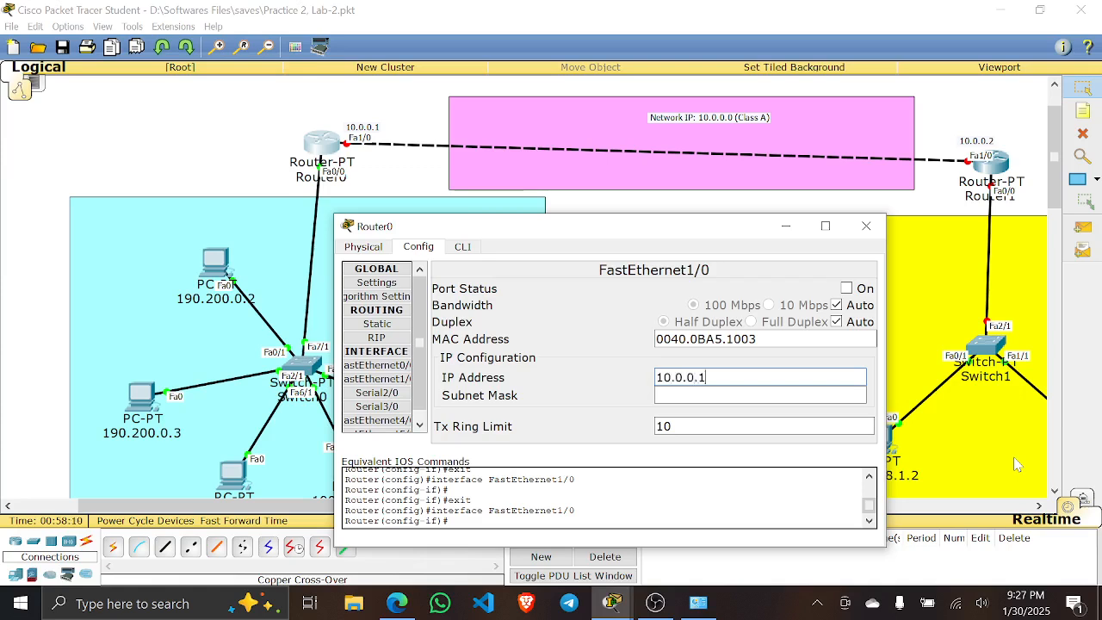
key("Tab")
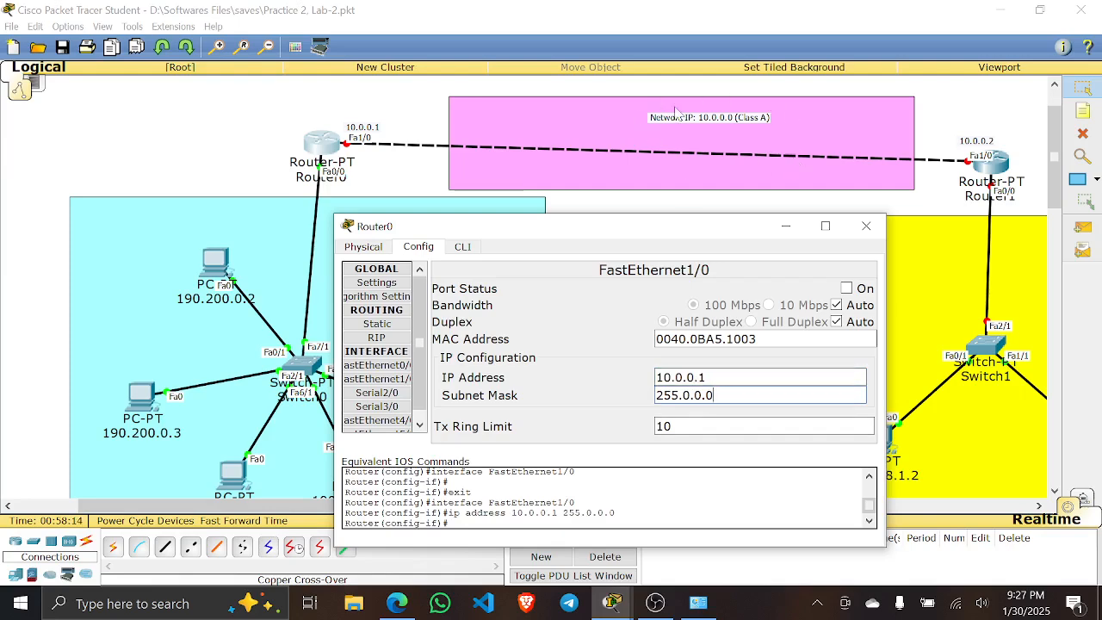
double_click(667, 396)
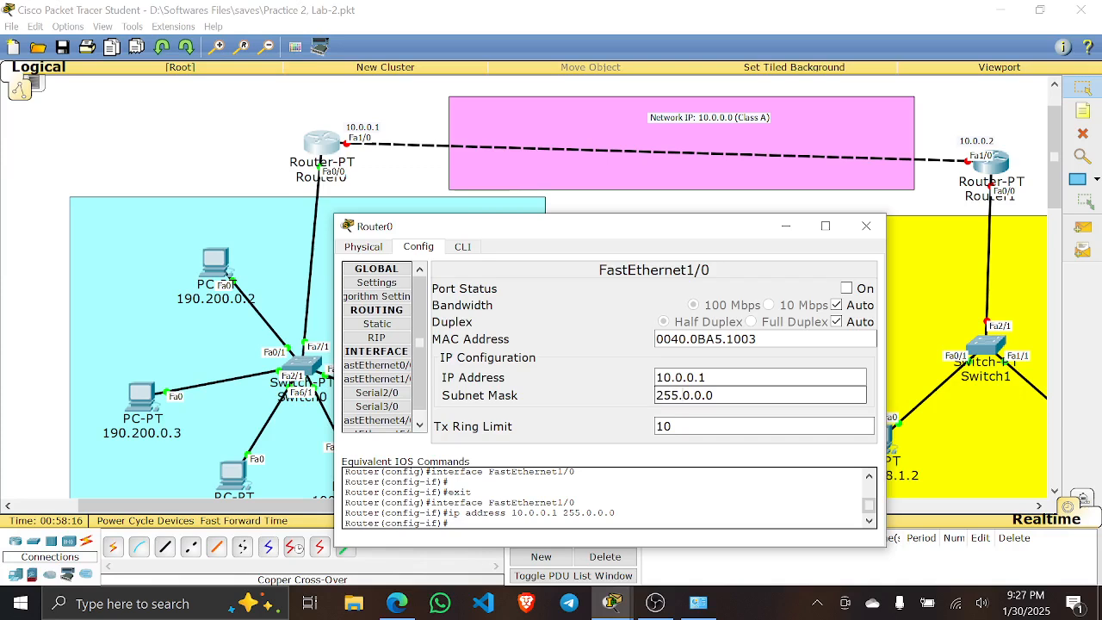
left_click(847, 288)
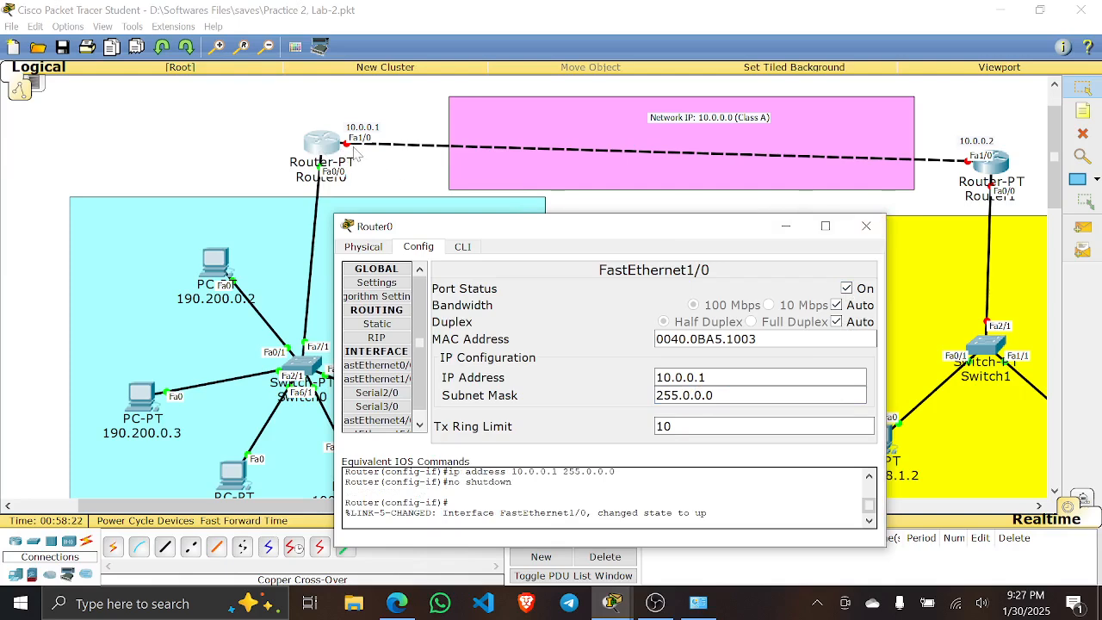
left_click(866, 227)
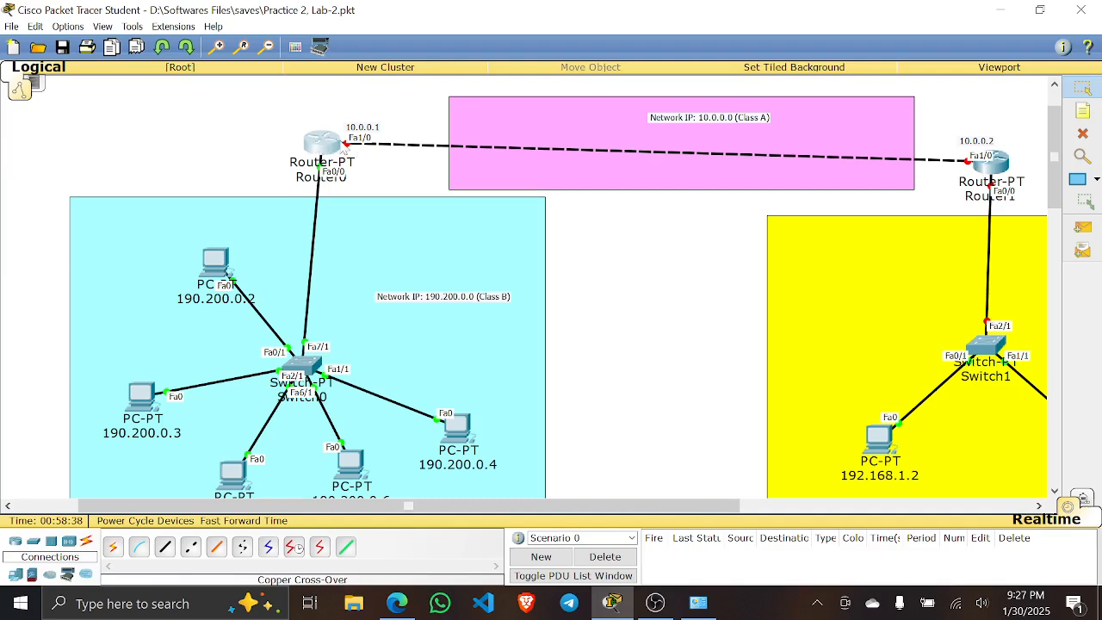
- Give Router1's FastEthernet0/0 interface the IP address 192.168.1.1 with subnet mask 255.255.255.0 and turn its port on
left_click(1007, 172)
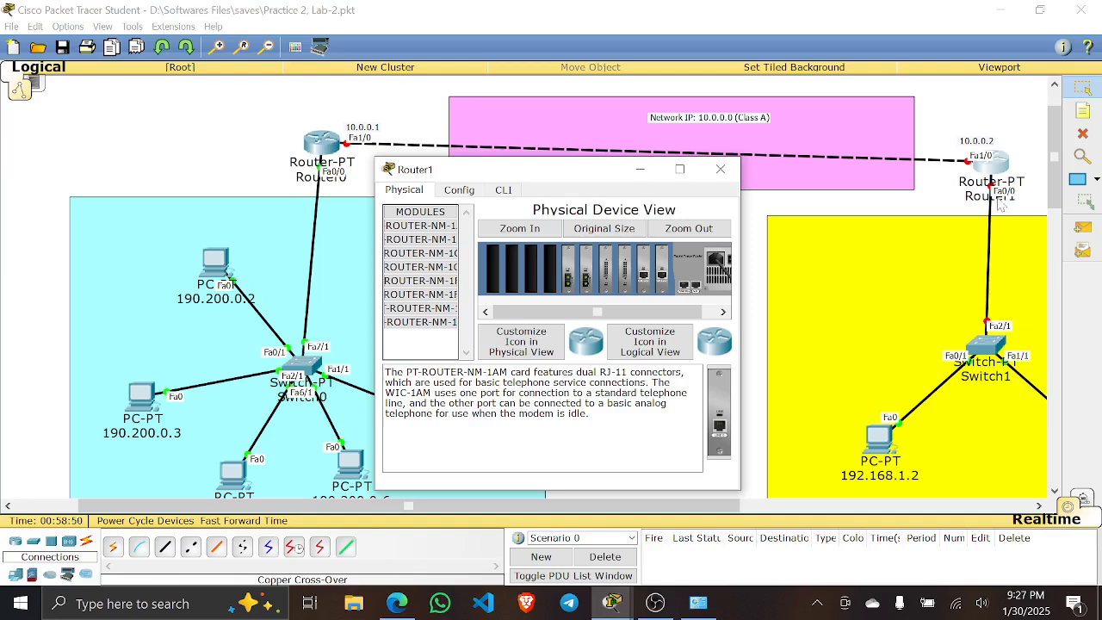
left_click(460, 192)
scroll(443, 358, "down", 1)
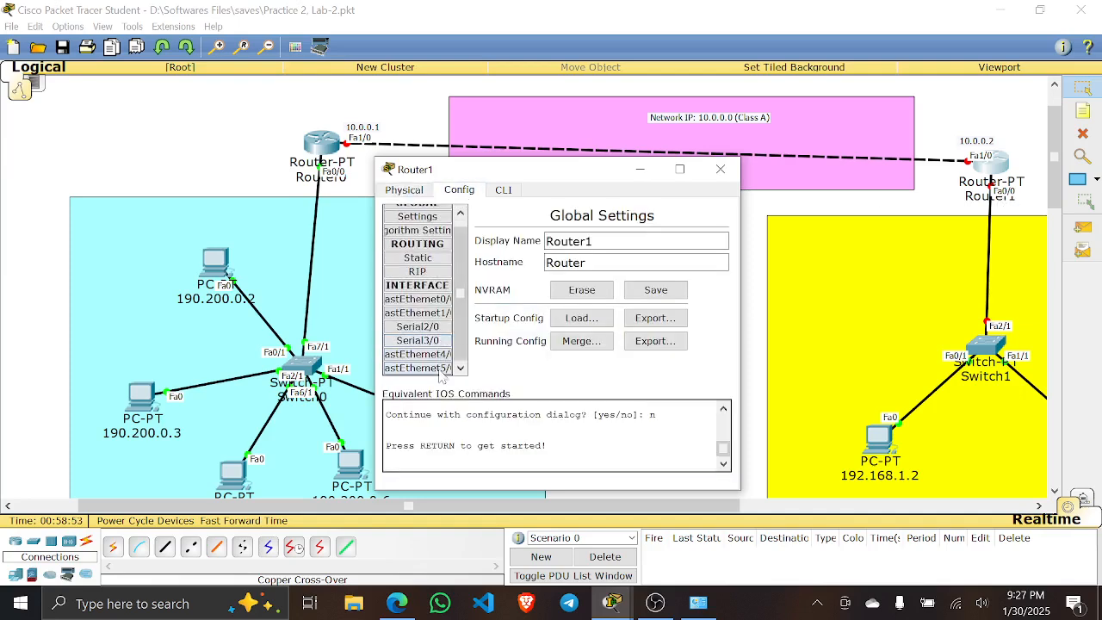
left_click(431, 299)
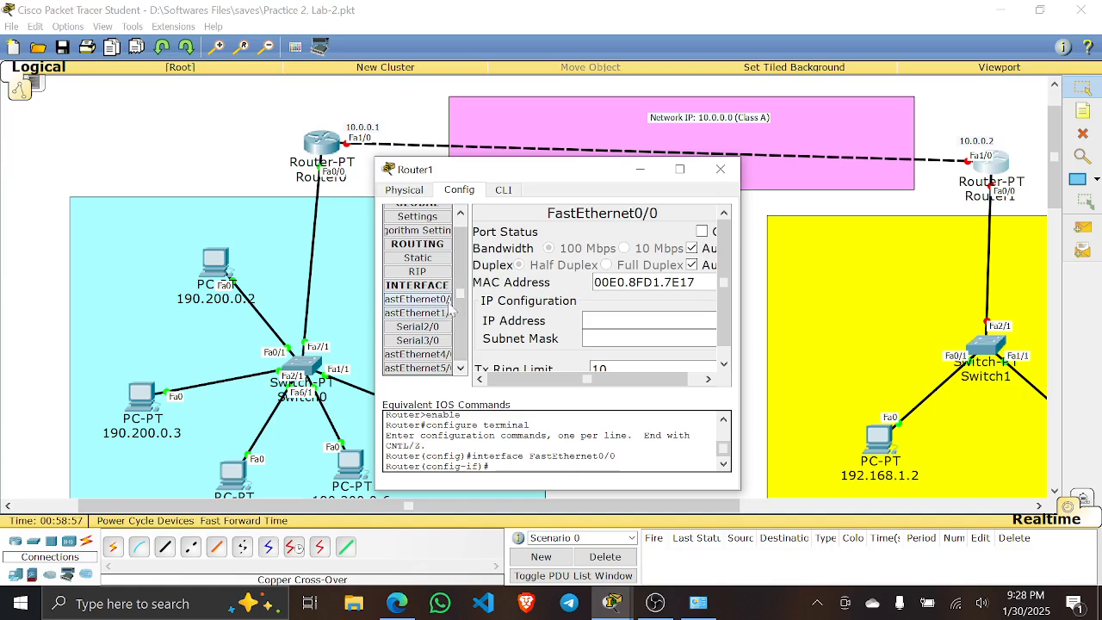
left_click(603, 320)
left_click_drag(724, 508, 893, 515)
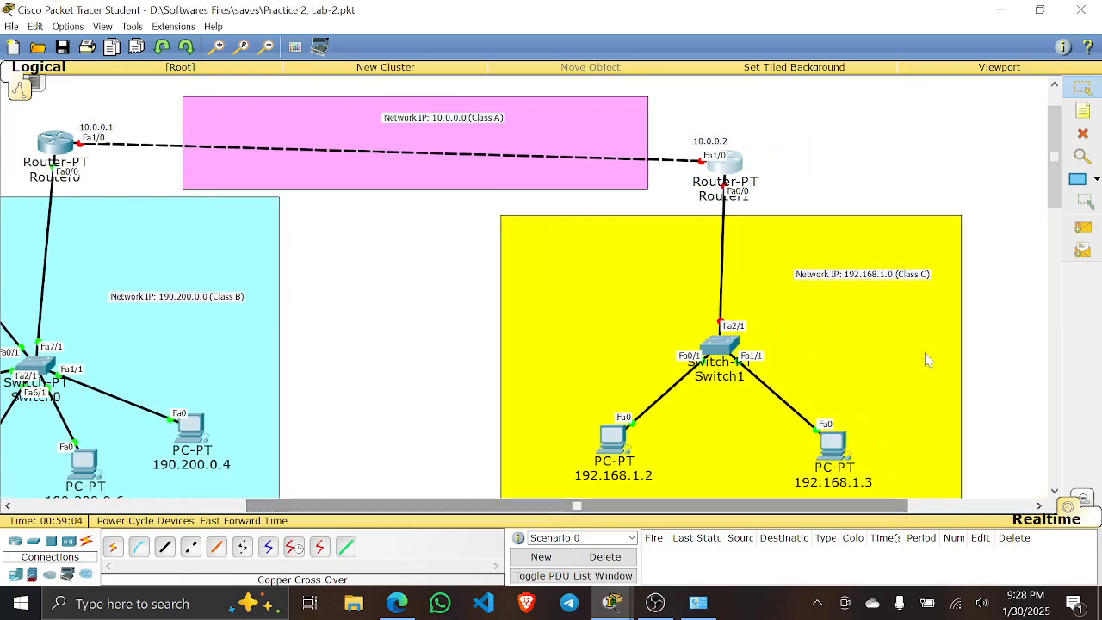
left_click(721, 172)
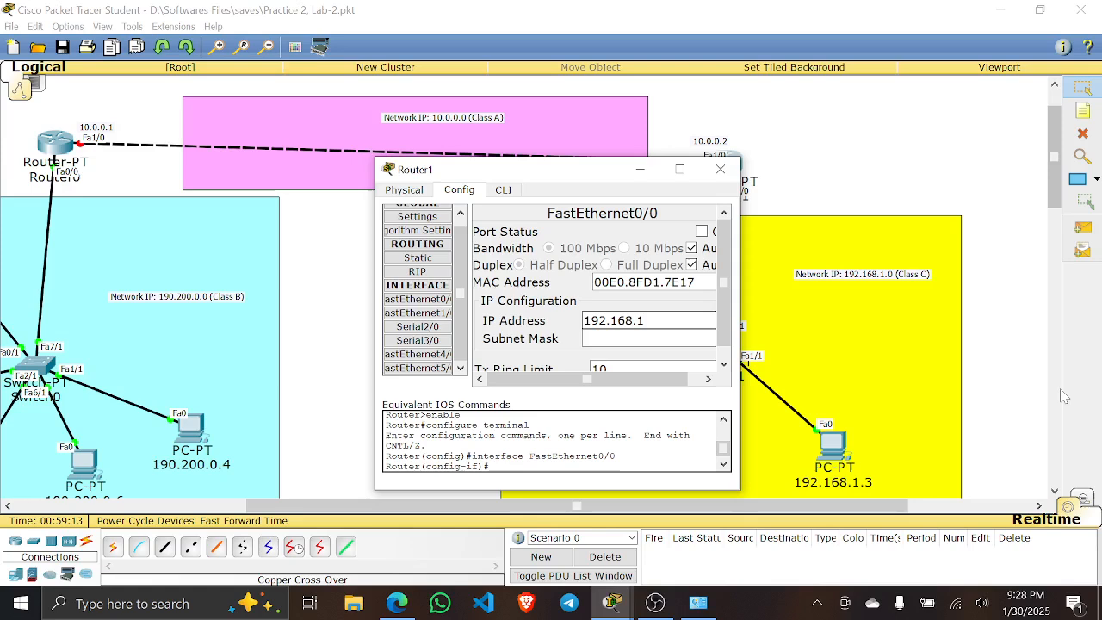
type(".1")
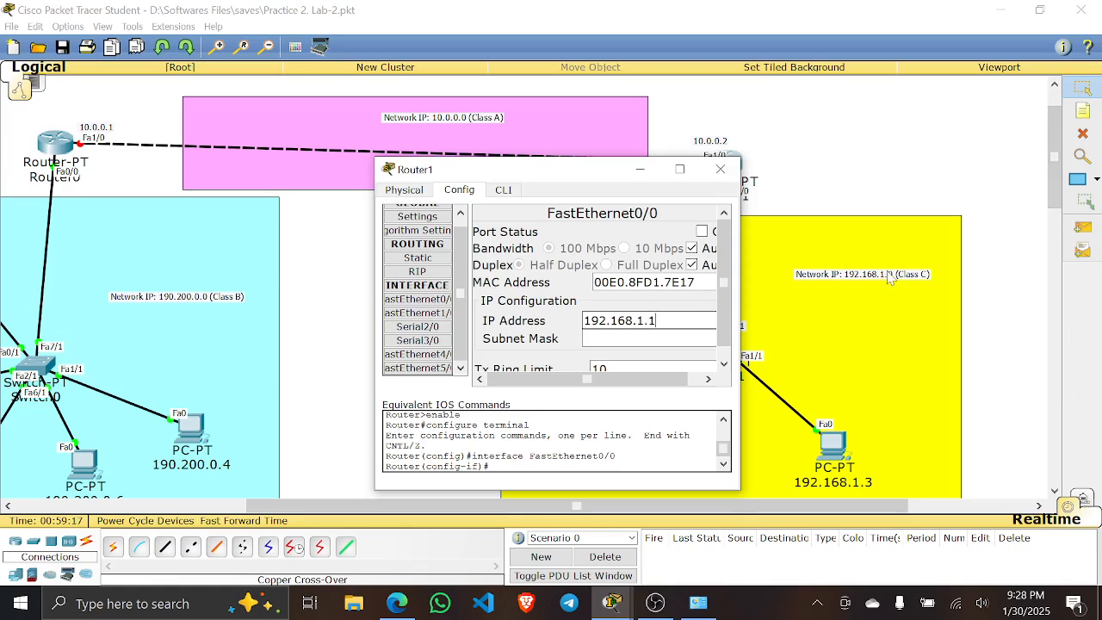
left_click(652, 341)
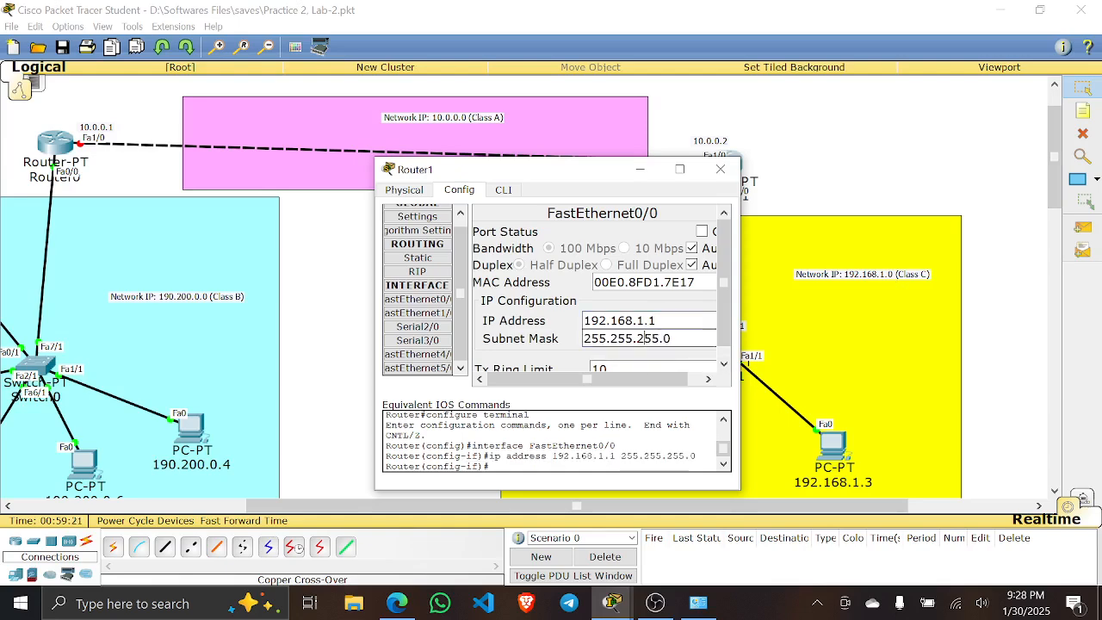
left_click(702, 232)
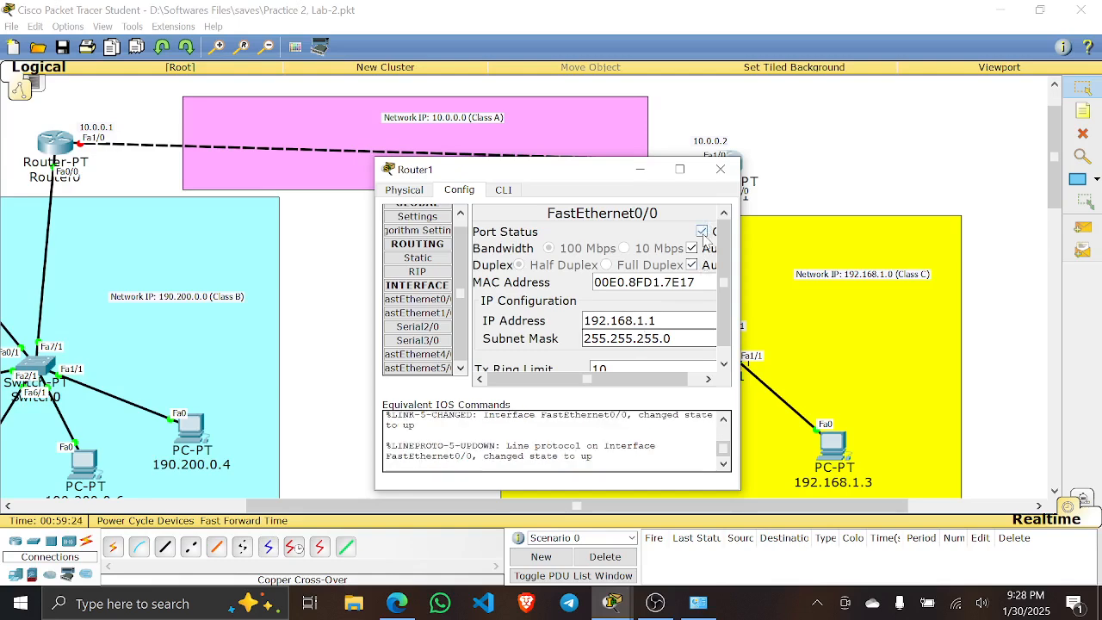
- Add the text note "Gateway IP: 190.200.0.1" beside Router0's Fa0/0 port
left_click(720, 169)
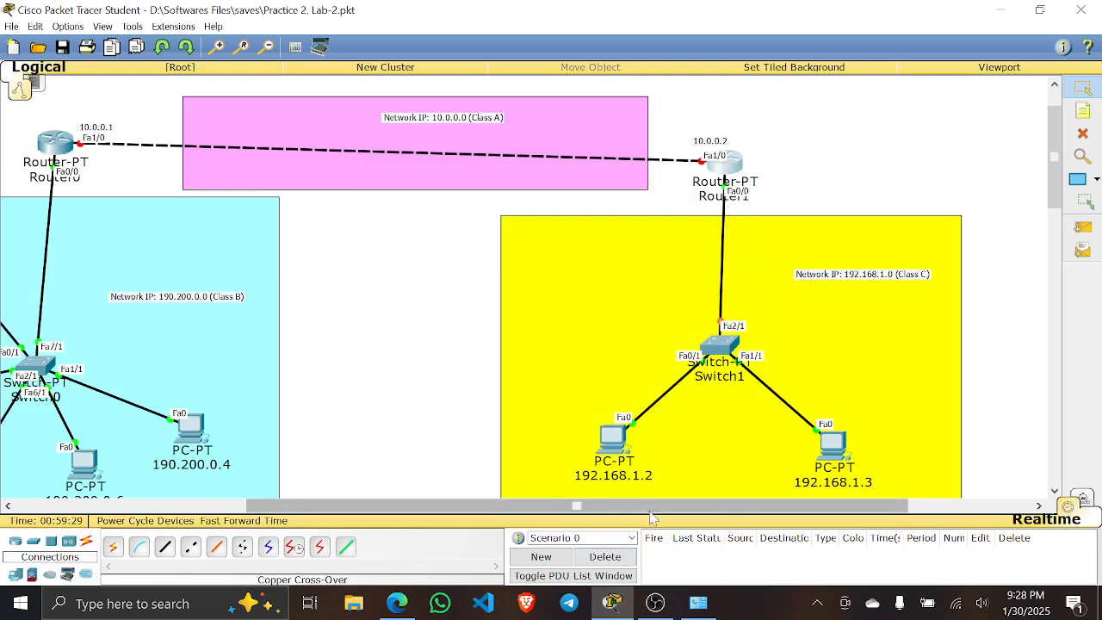
left_click_drag(652, 514, 562, 511)
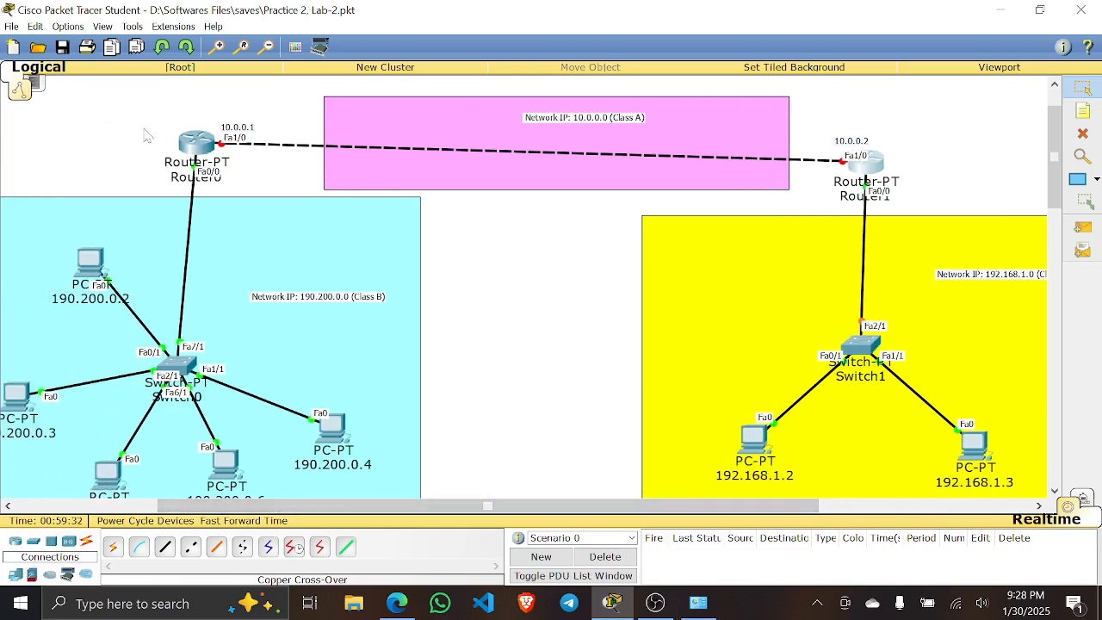
left_click(1083, 110)
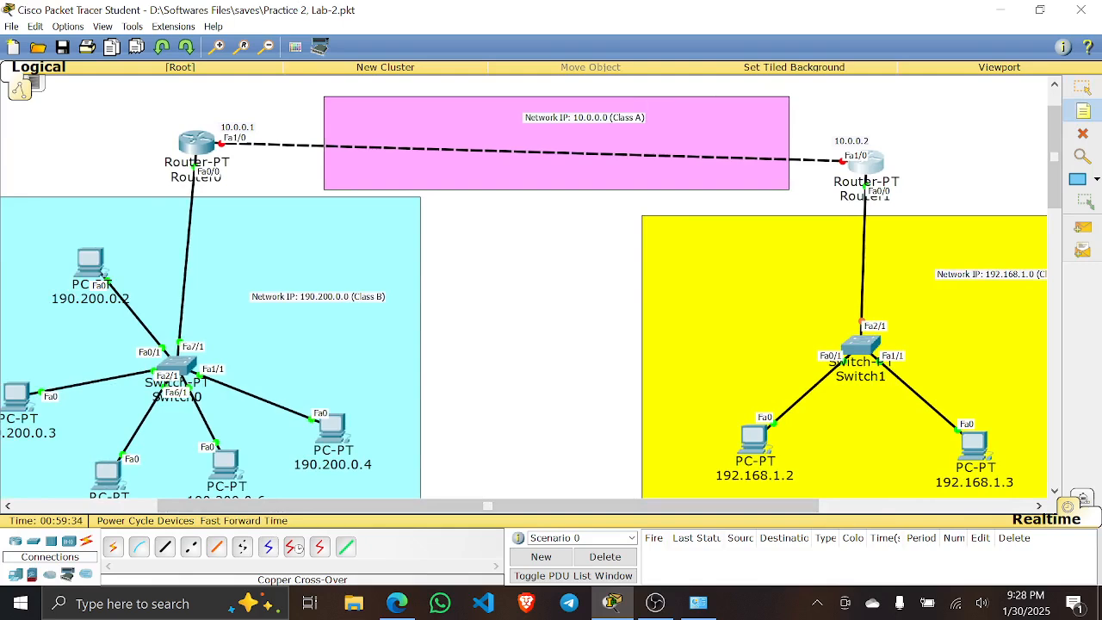
left_click(316, 209)
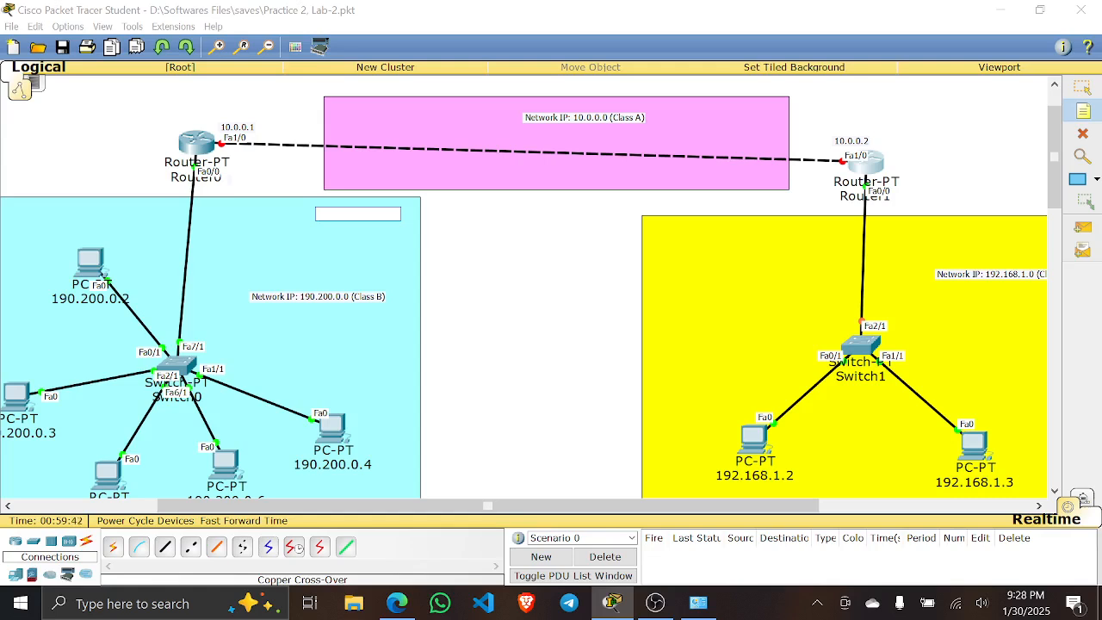
left_click(226, 176)
type("G")
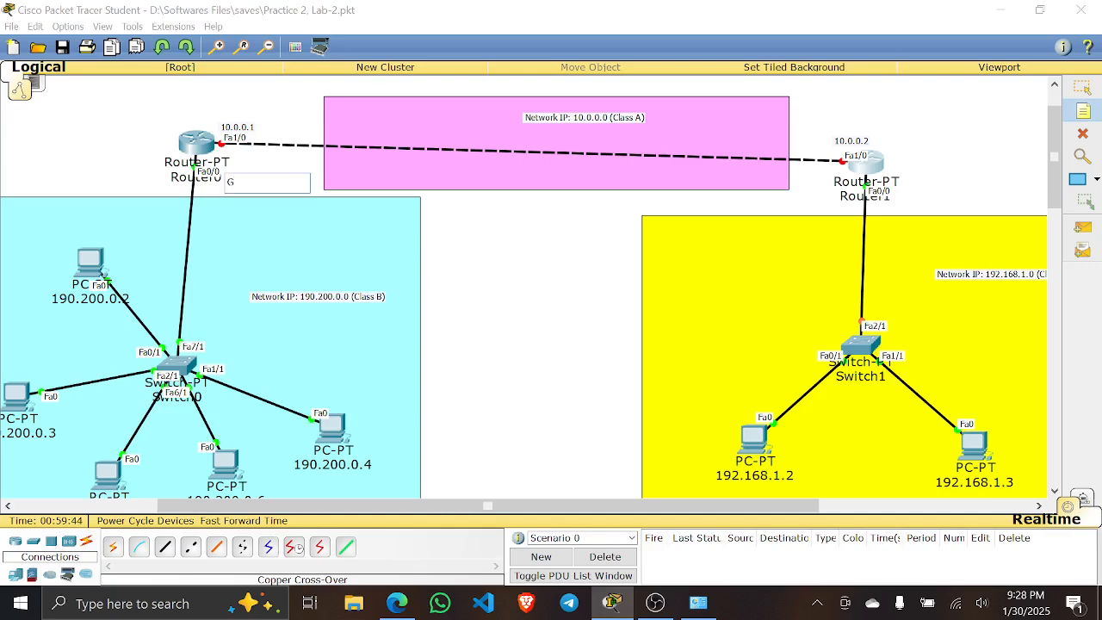
type("at")
type("ewa")
type("200.0.1")
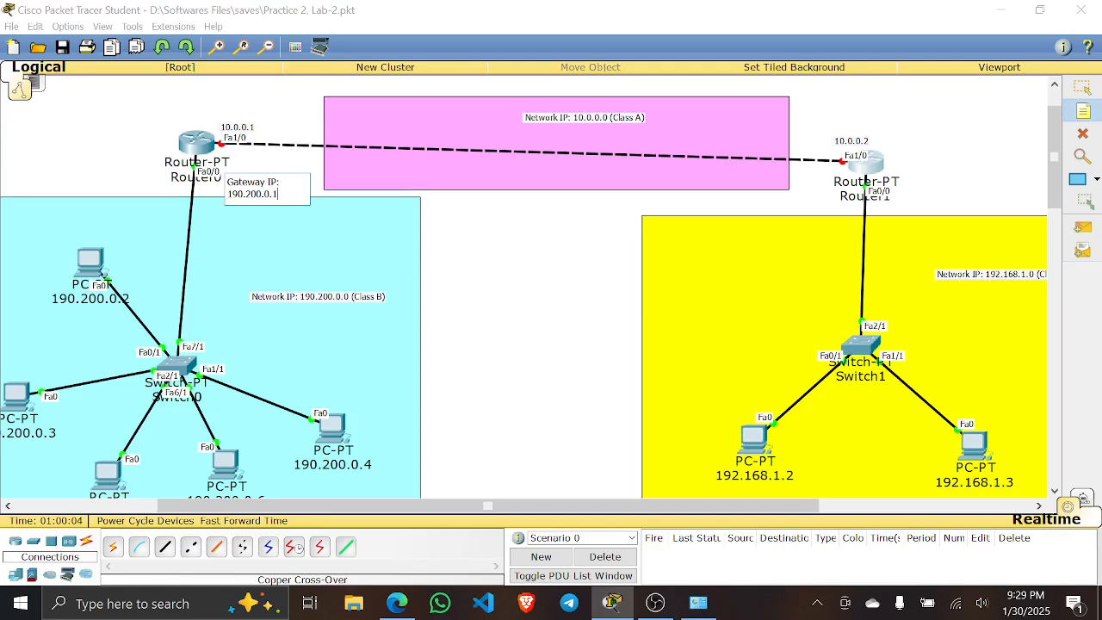
left_click(623, 362)
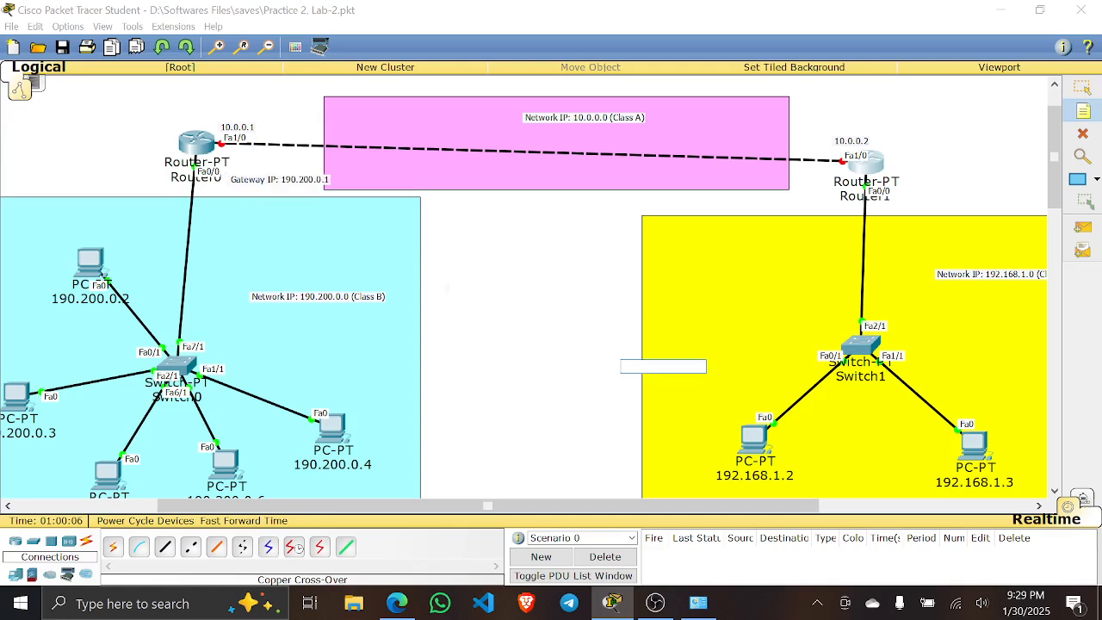
key("Escape")
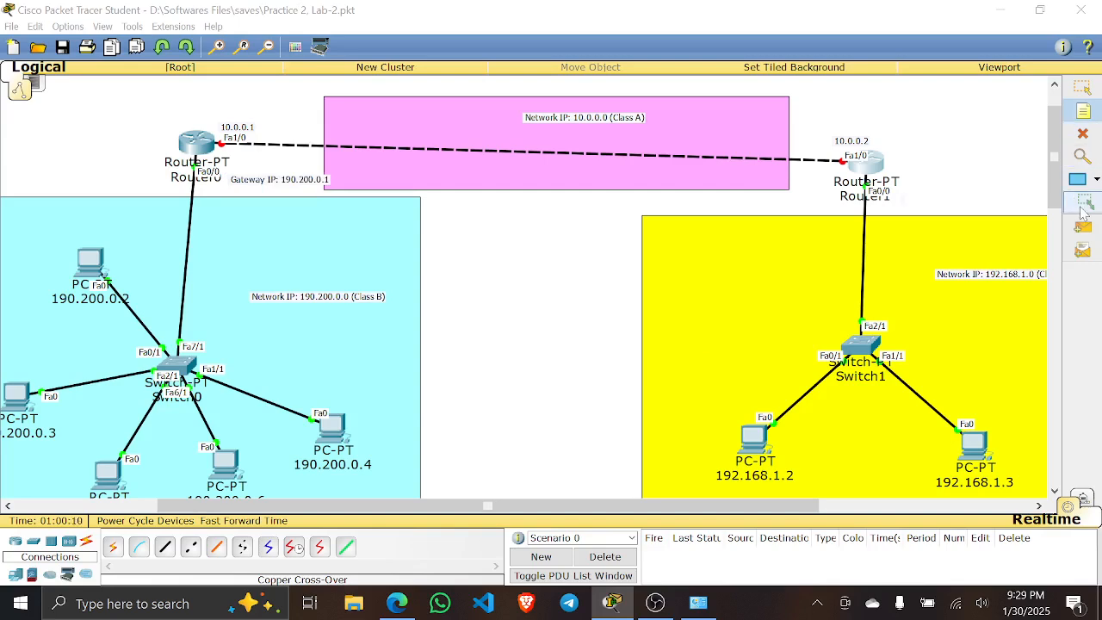
- Add the text note "Gateway IP: 192.168.1.1" beside Router1's Fa0/0 port
left_click(900, 199)
type("Gateway IP: 192.")
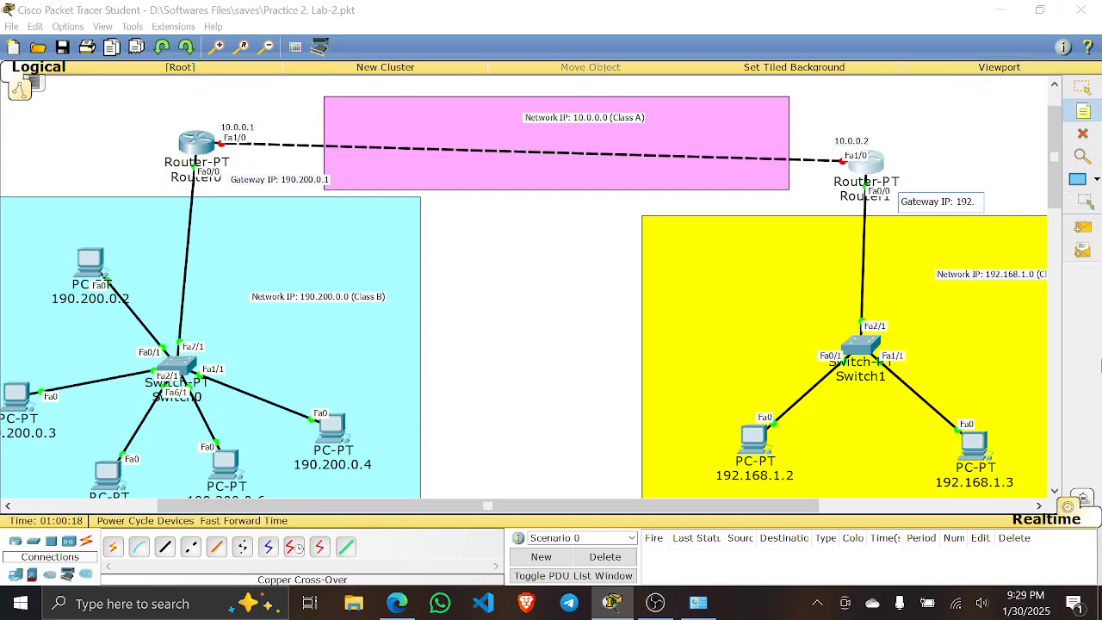
type("68.1.1")
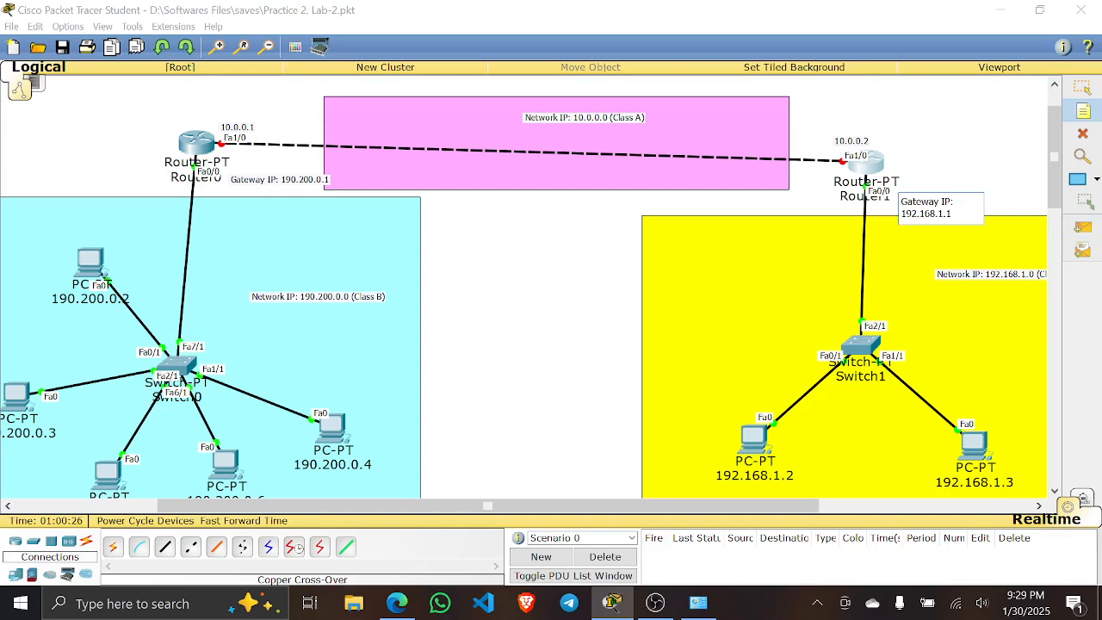
left_click(870, 320)
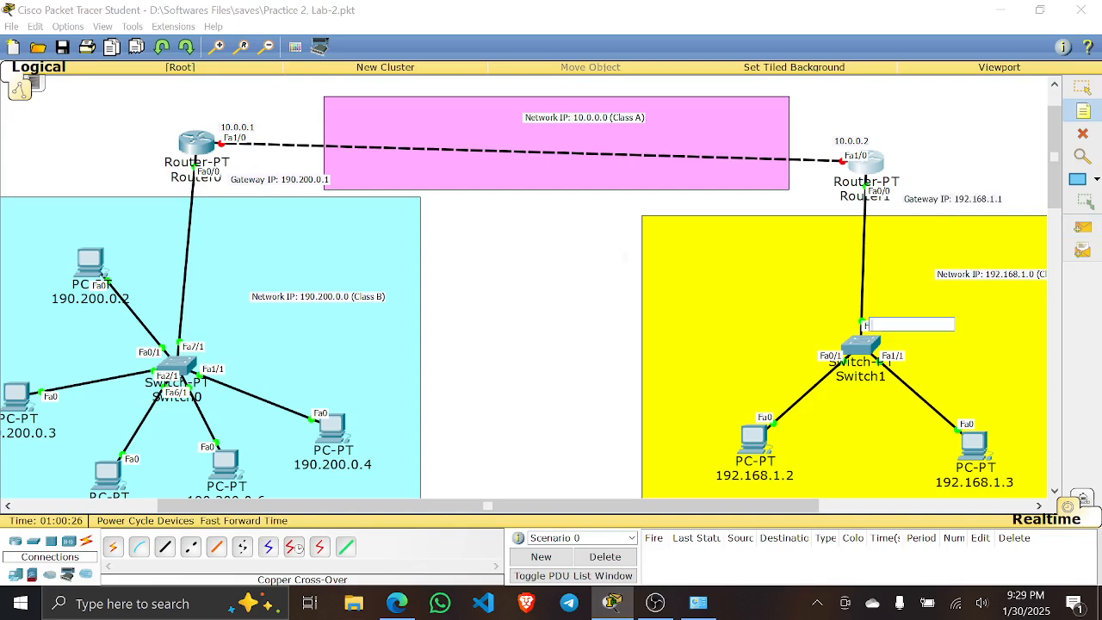
- Move both gateway notes closer to the routers' links, just below the Fa0/0 port labels
left_click(1082, 86)
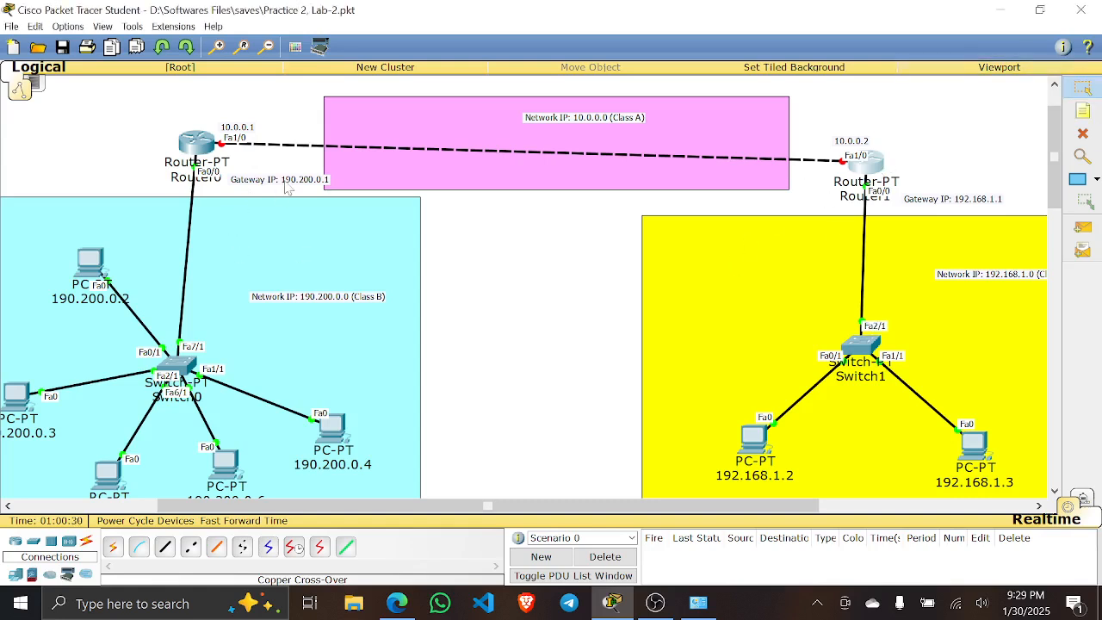
left_click_drag(288, 185, 257, 194)
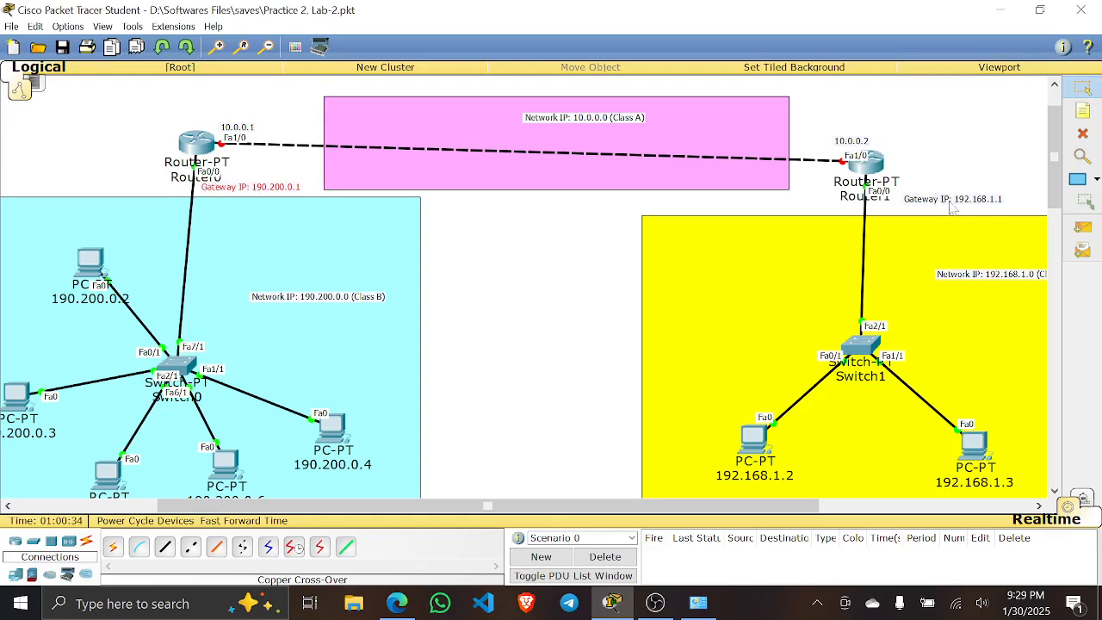
left_click_drag(947, 199, 914, 206)
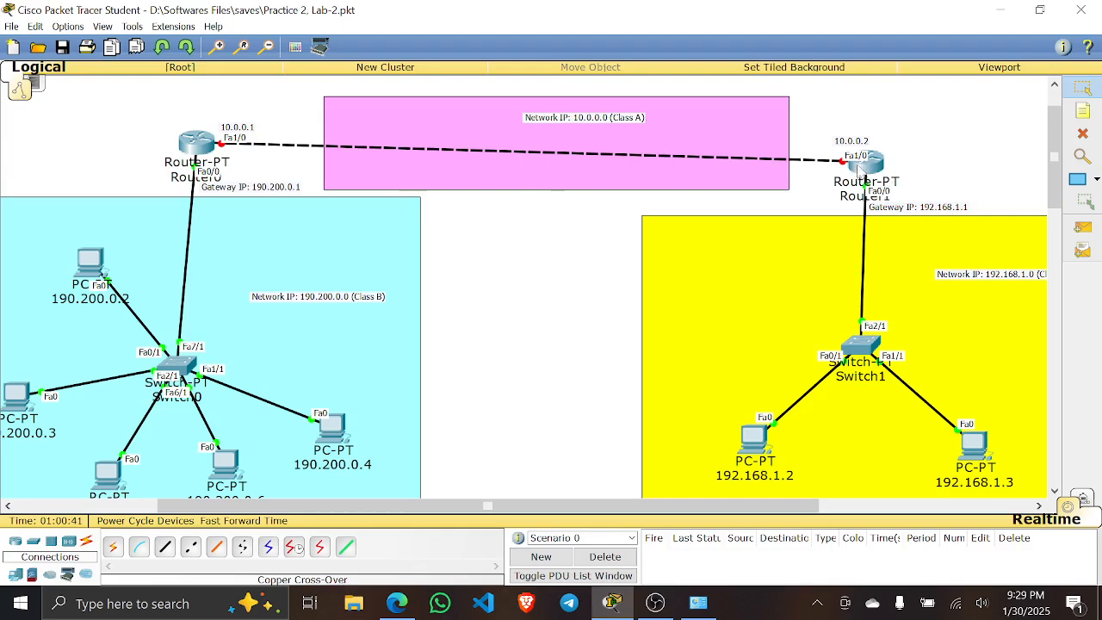
- Turn on Router1's FastEthernet1/0 port and give it the IP address 10.0.0.2 with subnet mask 255.0.0.0
left_click(861, 161)
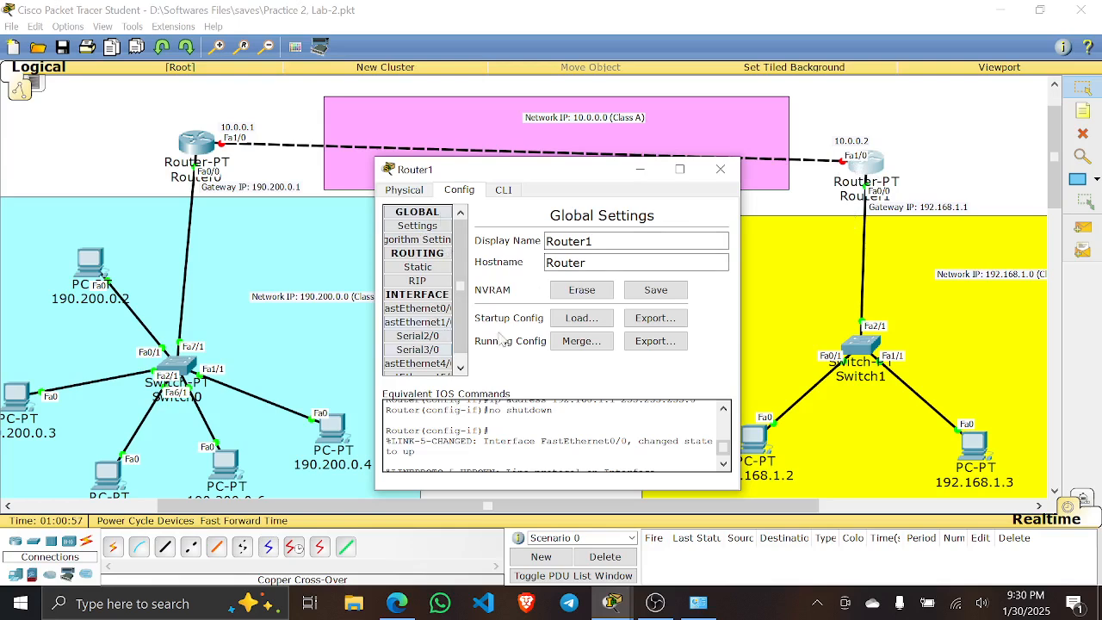
left_click(421, 324)
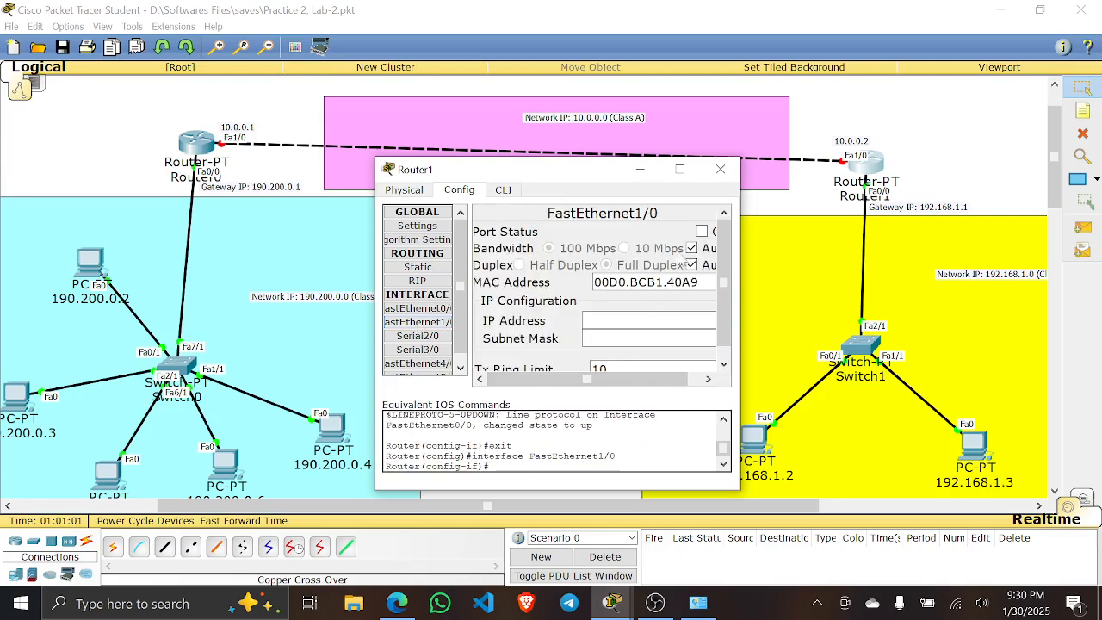
left_click_drag(751, 210, 877, 211)
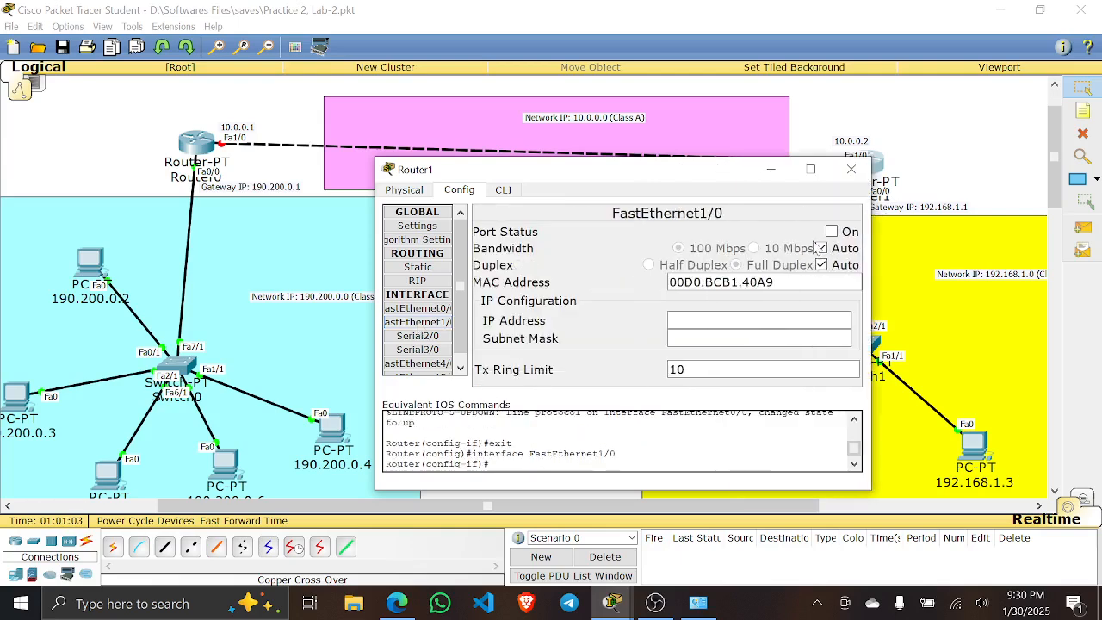
left_click(832, 230)
left_click_drag(746, 179, 753, 213)
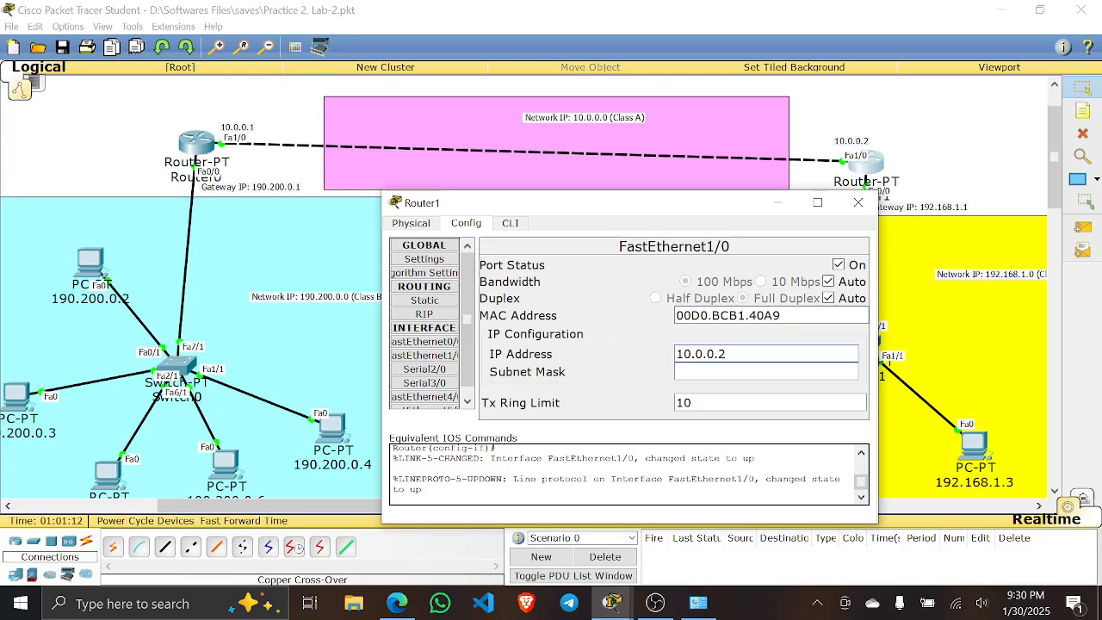
left_click(712, 371)
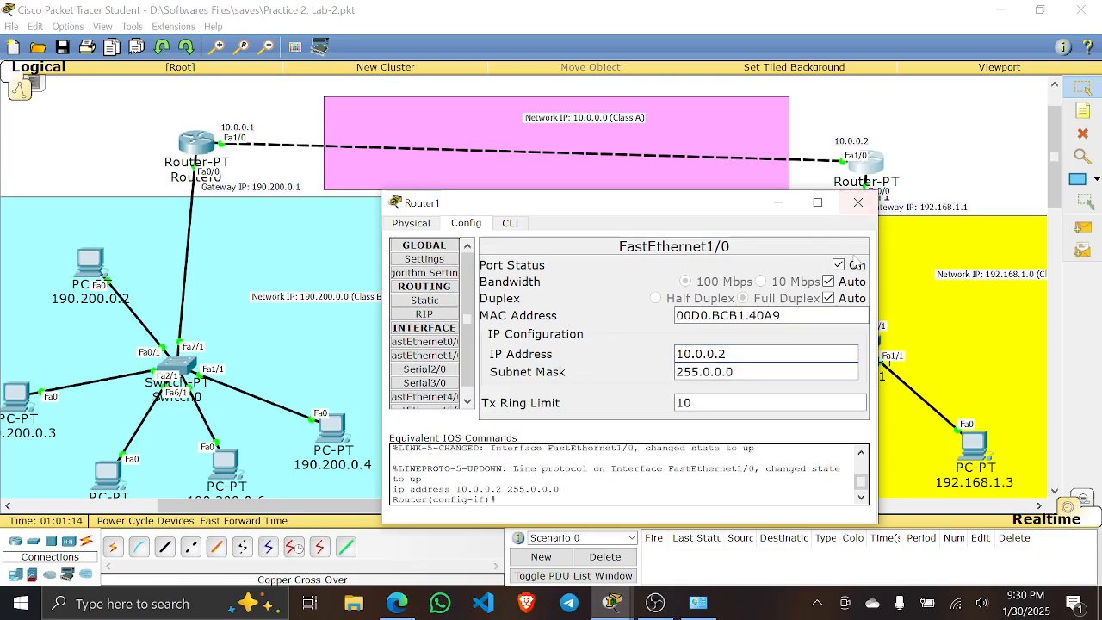
left_click(858, 203)
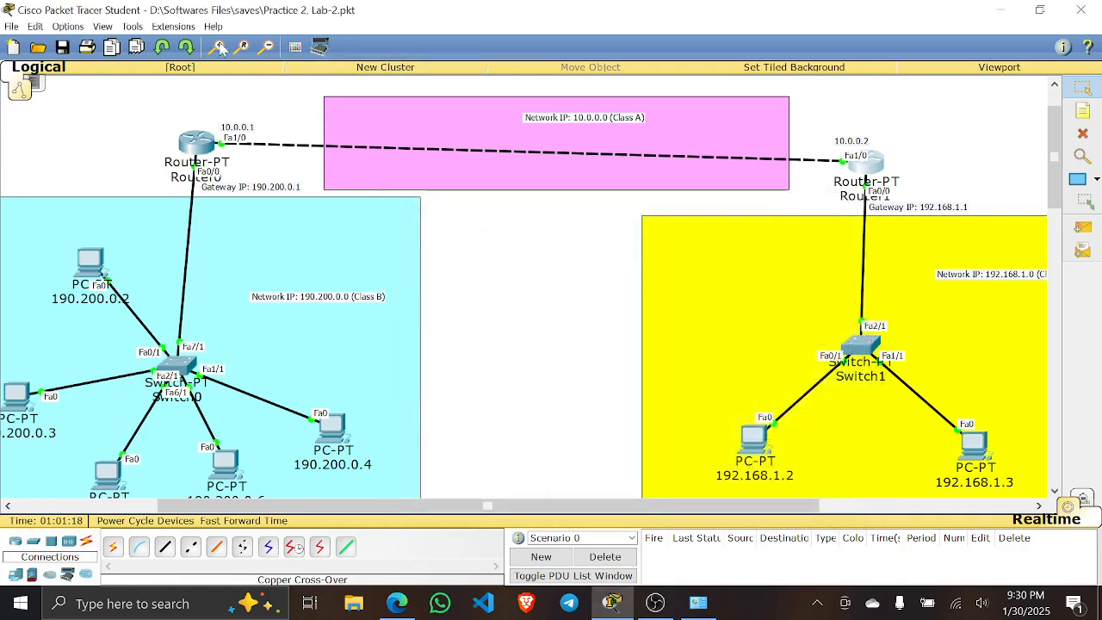
- Test the Class C network by sending a simple PDU from PC 192.168.1.2 to PC 192.168.1.3
left_click(270, 49)
left_click(269, 48)
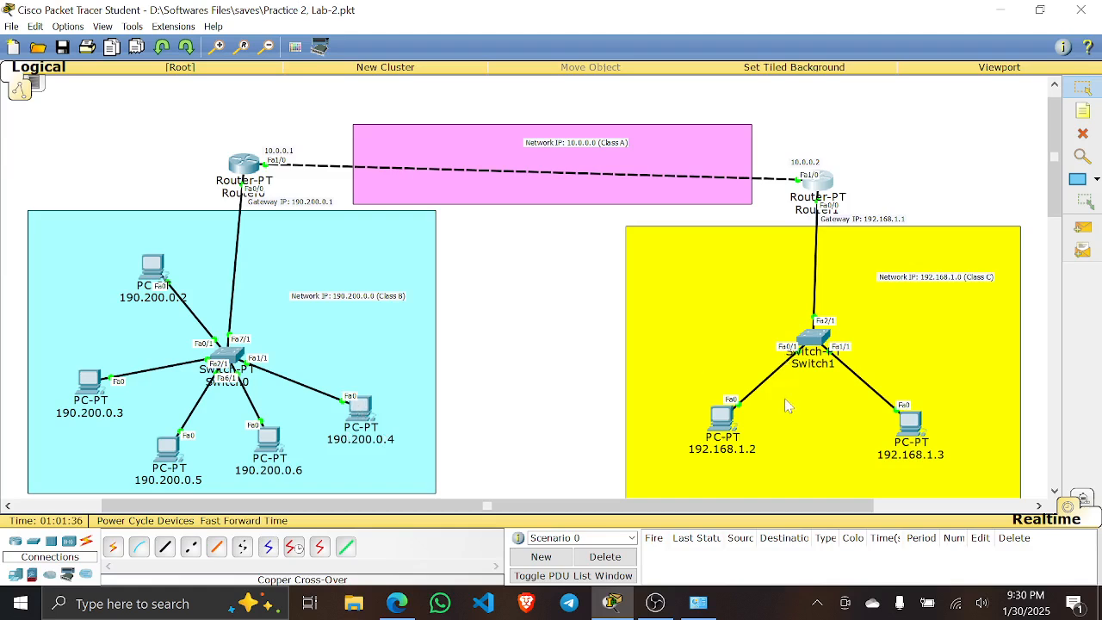
left_click(1082, 227)
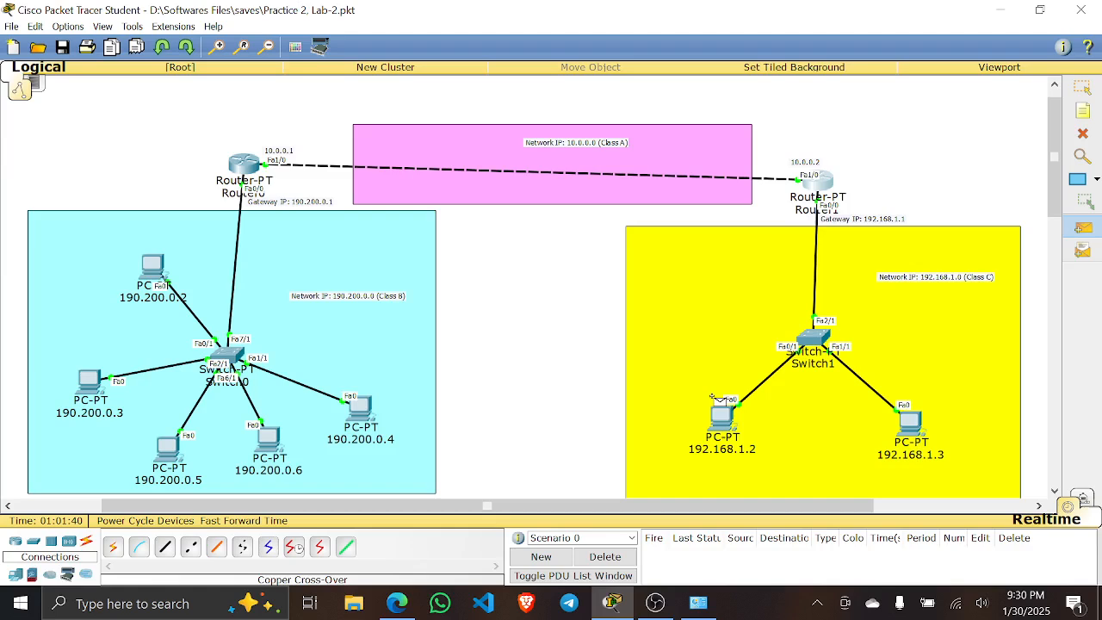
left_click(725, 421)
left_click(917, 422)
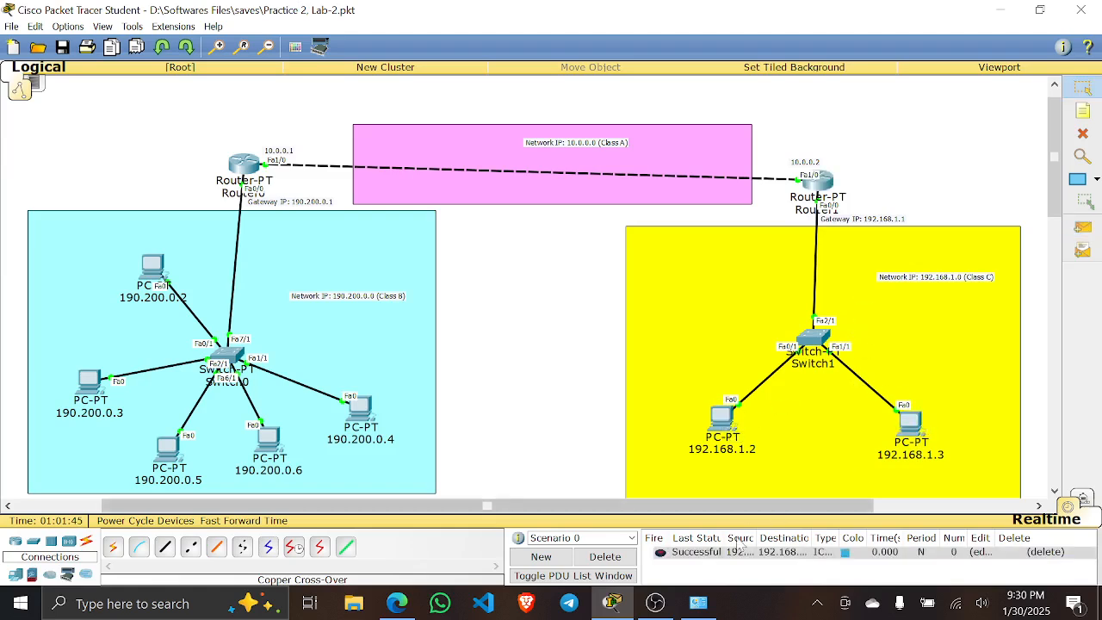
- Test the Class B network by sending a simple PDU from PC 190.200.0.2 to PC 190.200.0.6
left_click(1083, 229)
left_click(155, 267)
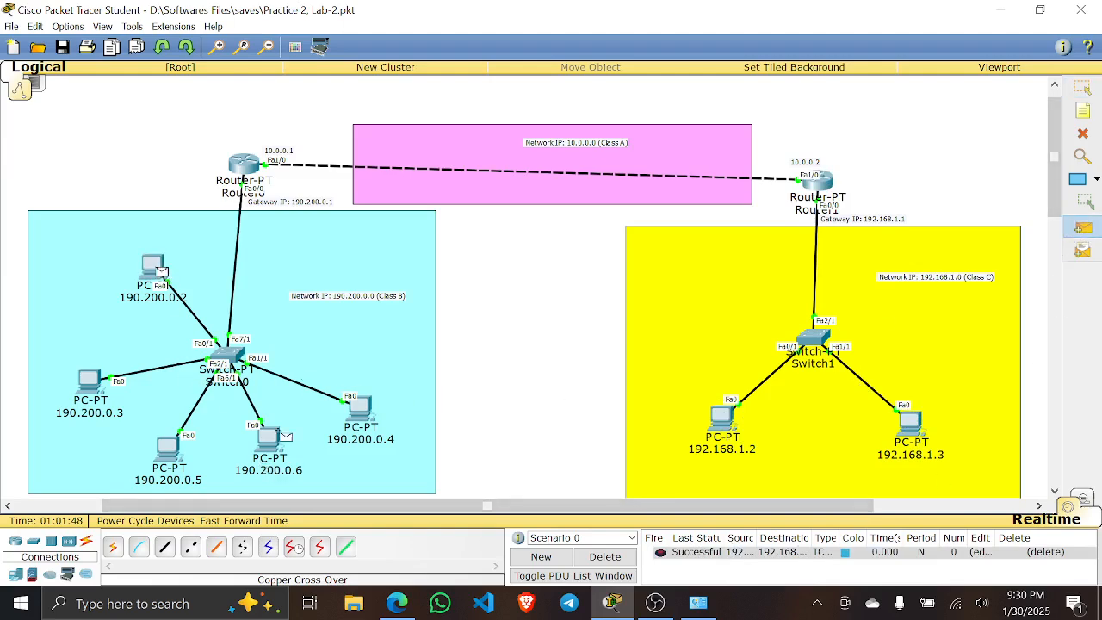
left_click(275, 437)
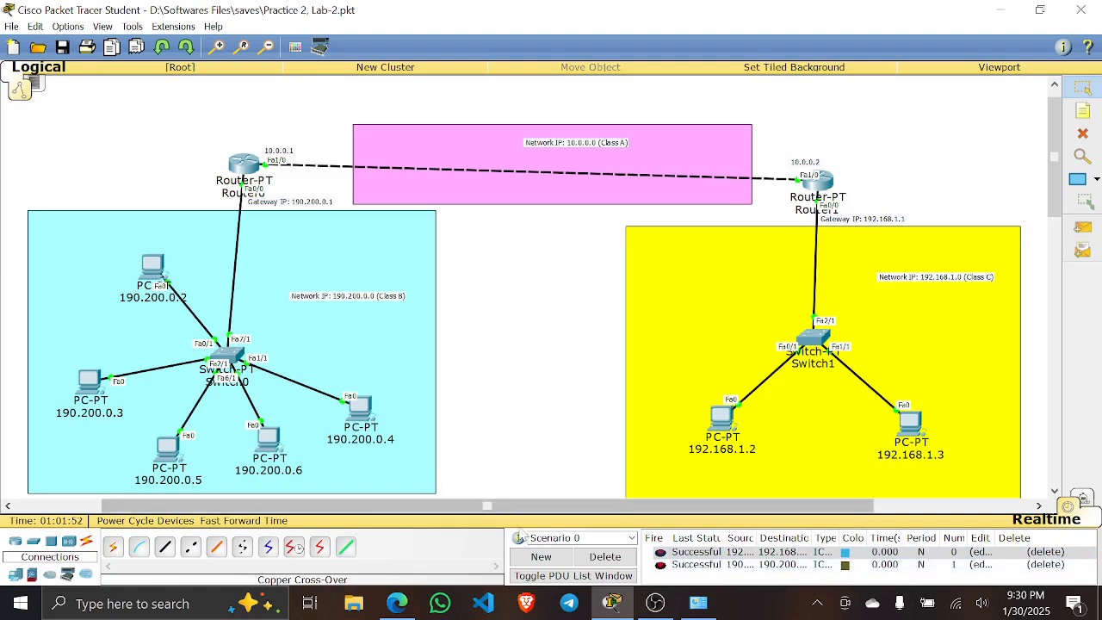
- Clear the scenario's test PDUs and send a simple PDU across the routers from PC 190.200.0.2 to PC 192.168.1.2
left_click(613, 558)
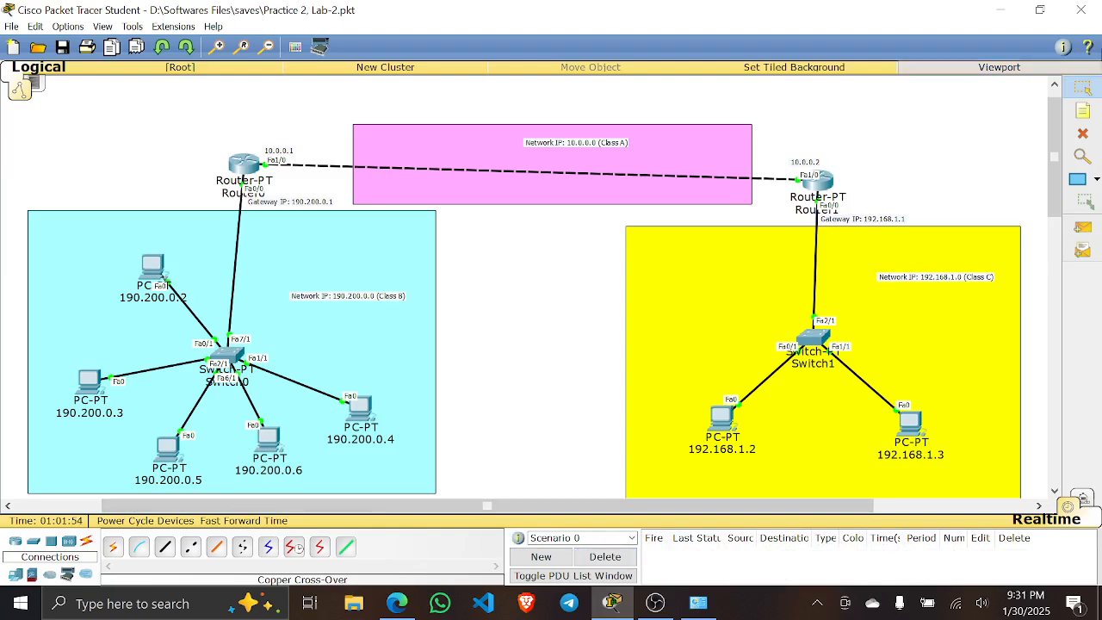
left_click(1082, 226)
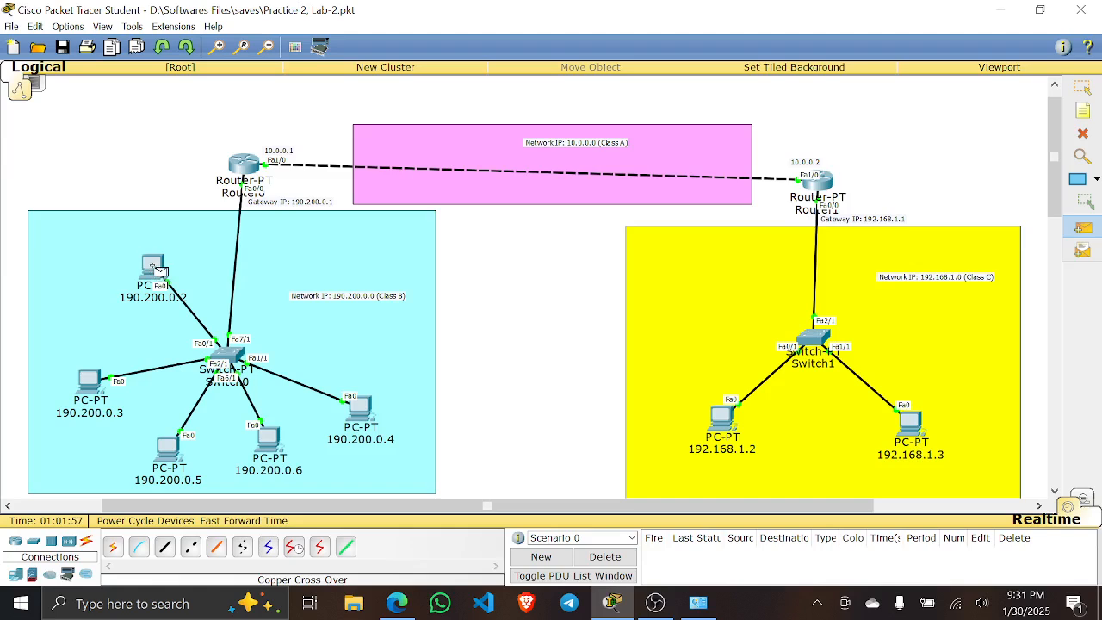
left_click(159, 272)
left_click(722, 421)
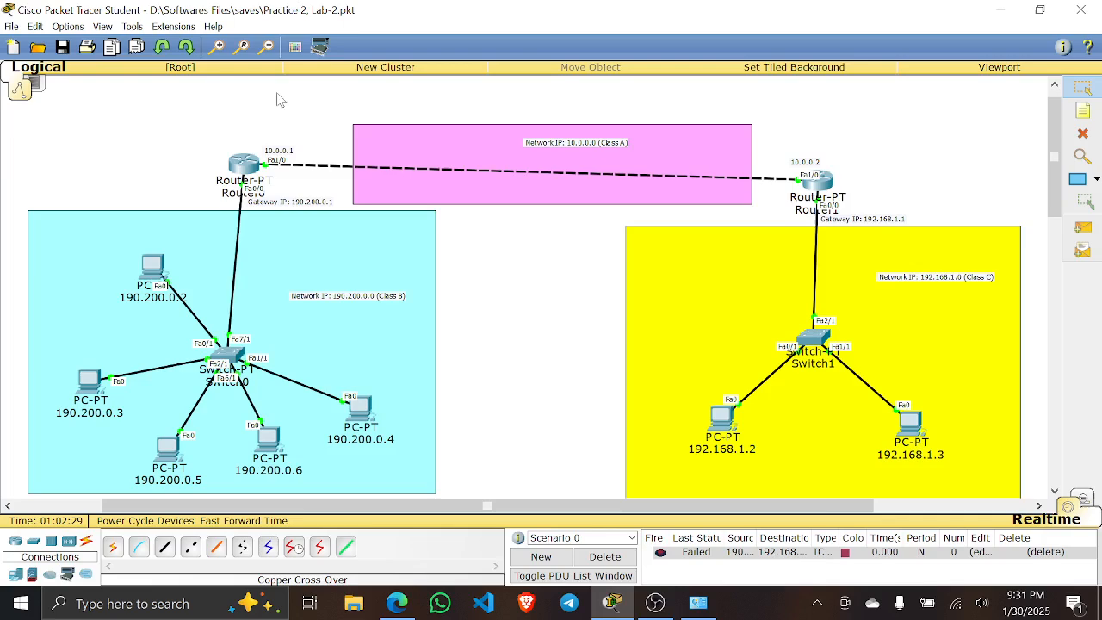
left_click(216, 46)
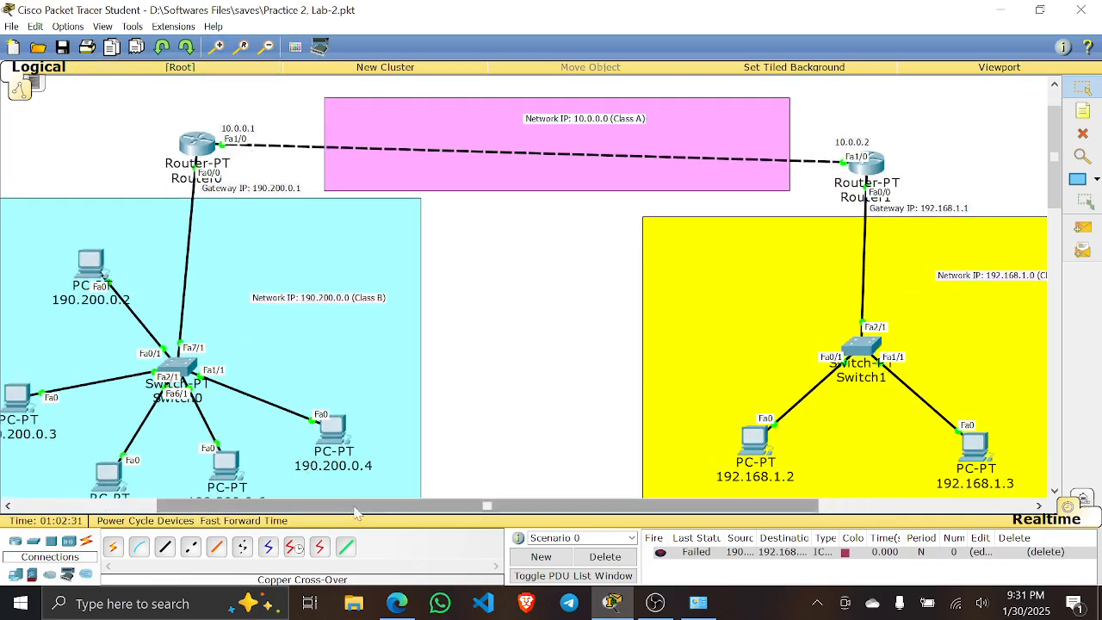
left_click_drag(357, 507, 305, 508)
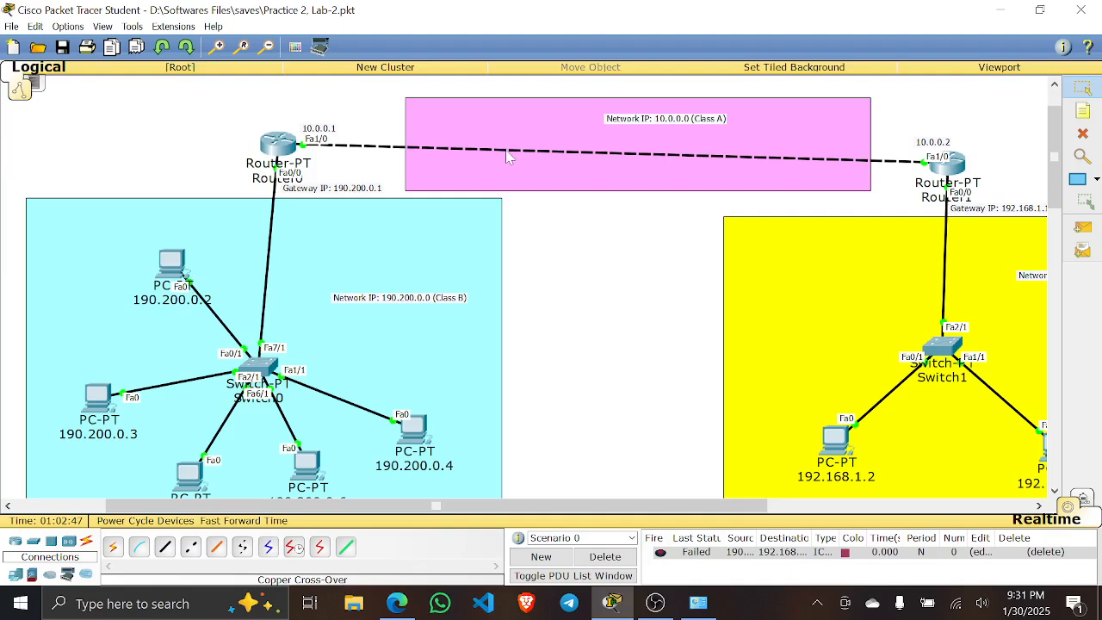
left_click(278, 145)
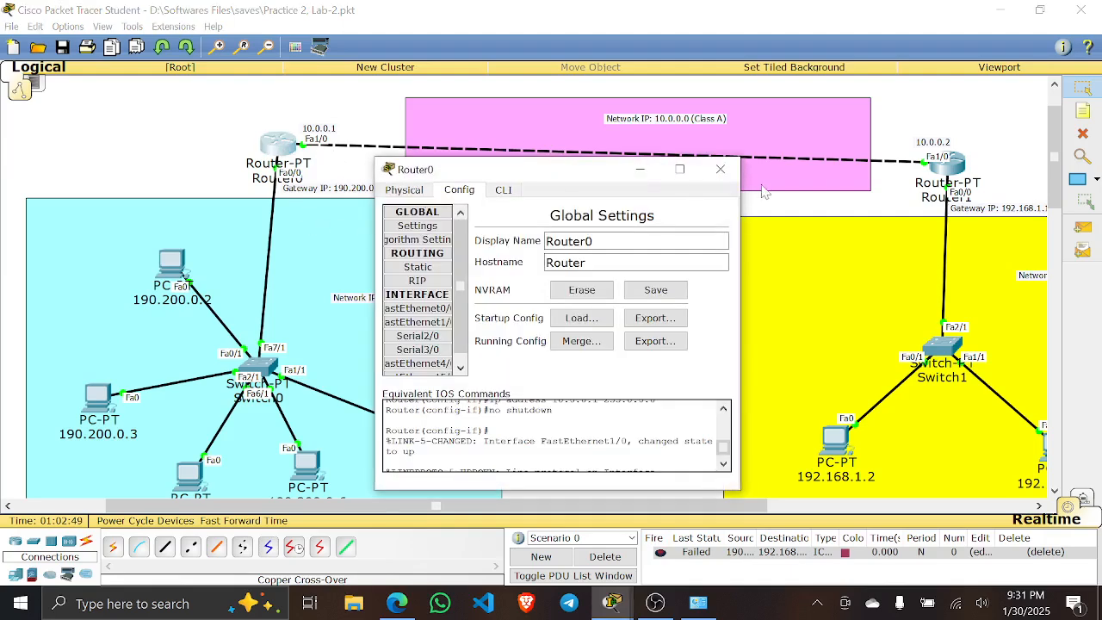
left_click(720, 169)
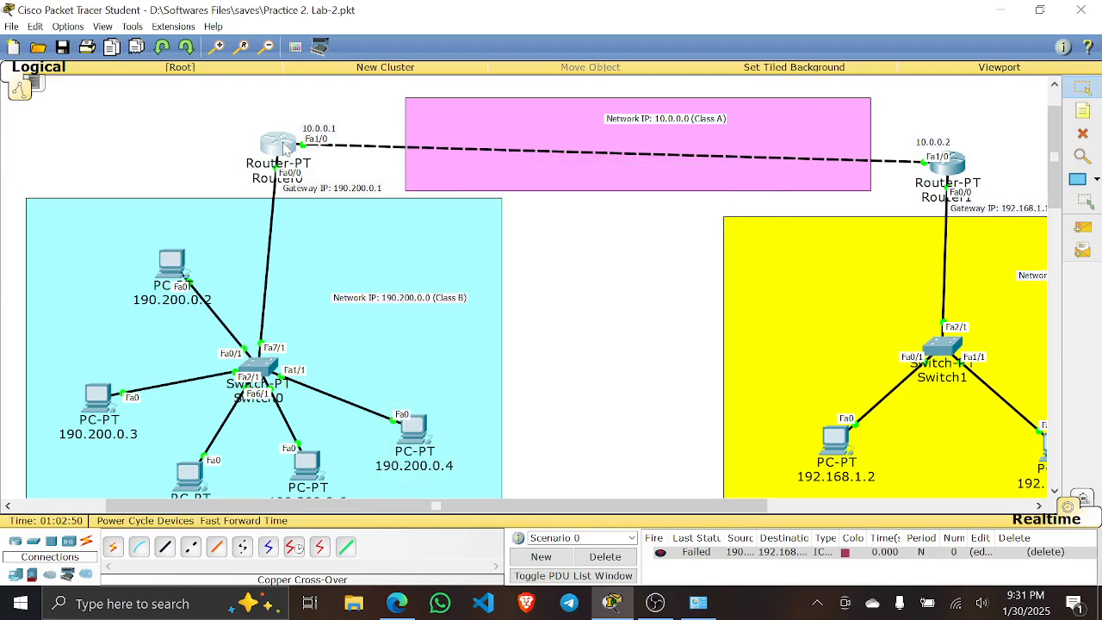
scroll(559, 216, "down", 5)
scroll(559, 216, "up", 6)
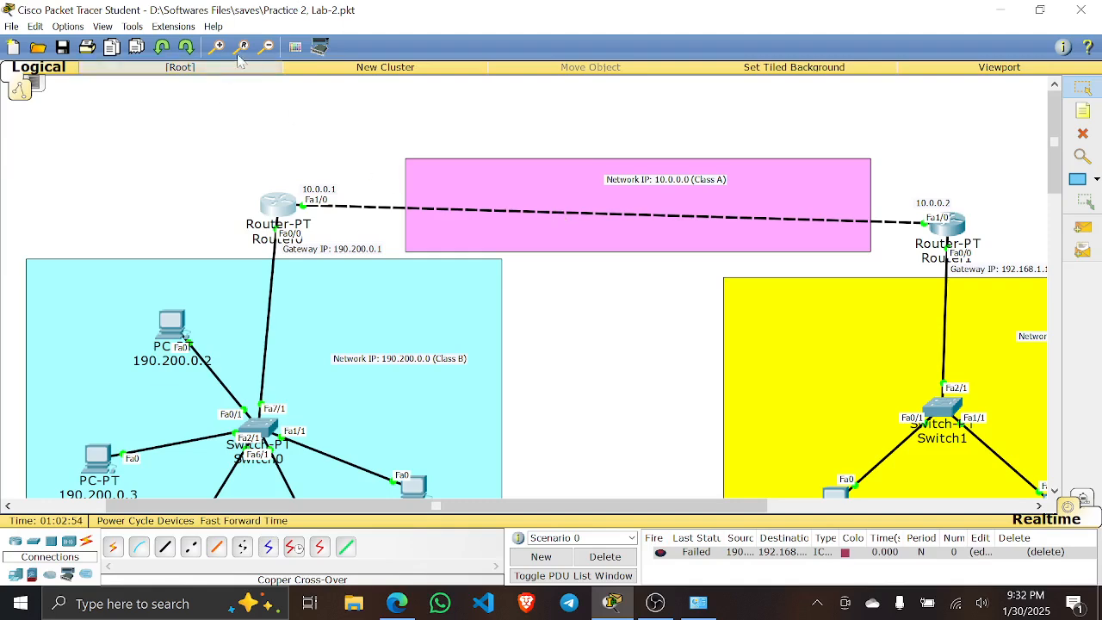
left_click(270, 48)
left_click(270, 48)
left_click(269, 47)
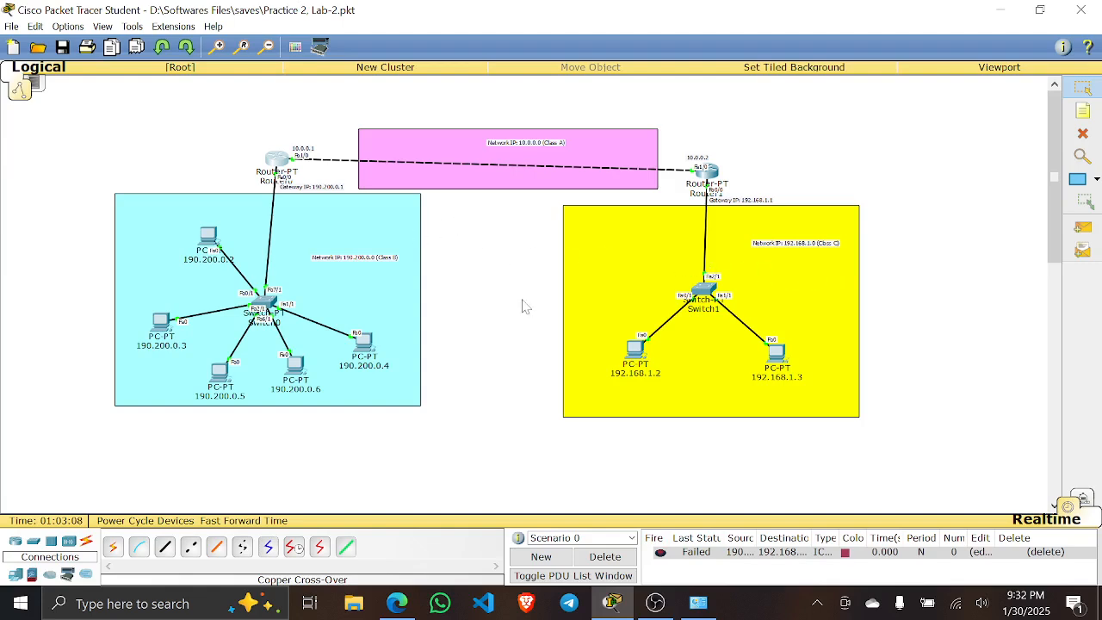
left_click(278, 160)
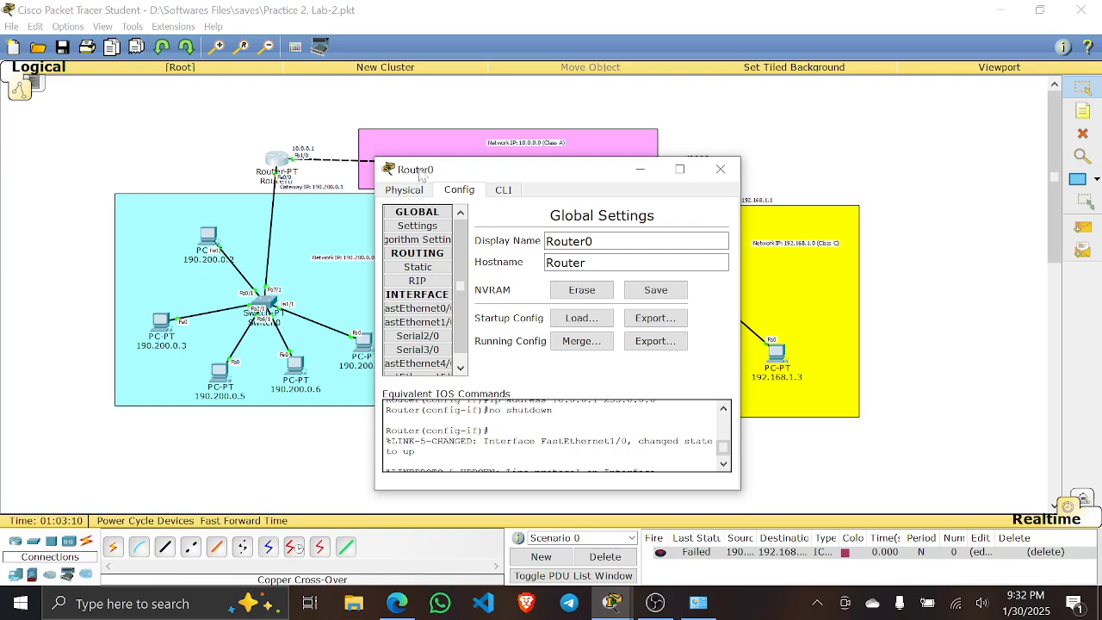
left_click_drag(484, 173, 575, 217)
left_click(807, 206)
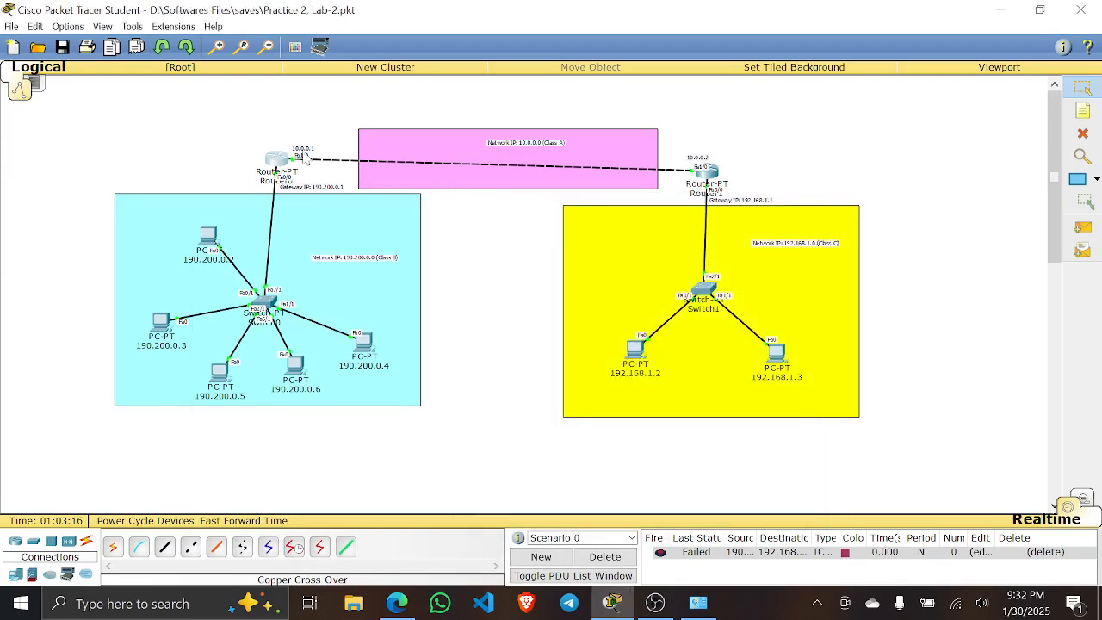
- Open Router0's static routing settings and enter 192.168.1.0 as the destination network of a new route
left_click(278, 161)
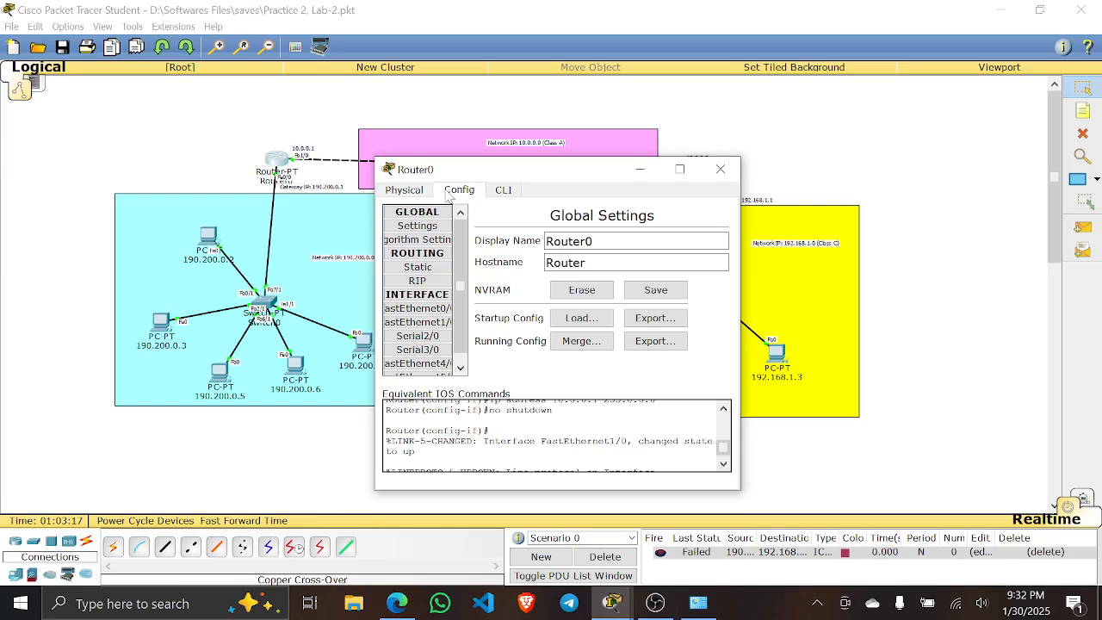
left_click(421, 268)
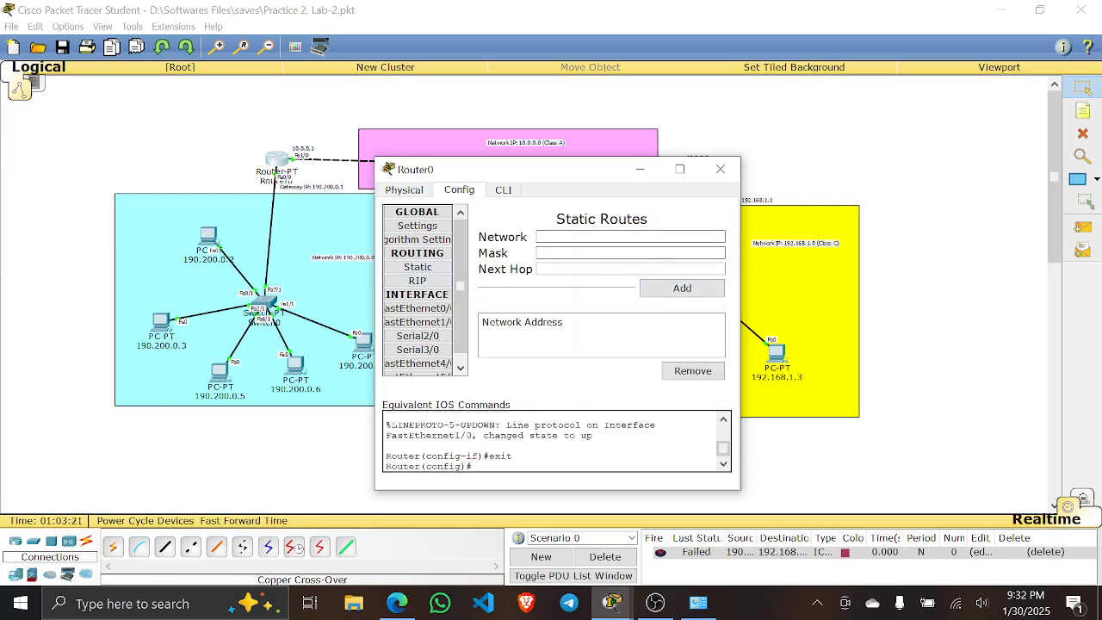
left_click_drag(582, 176, 437, 243)
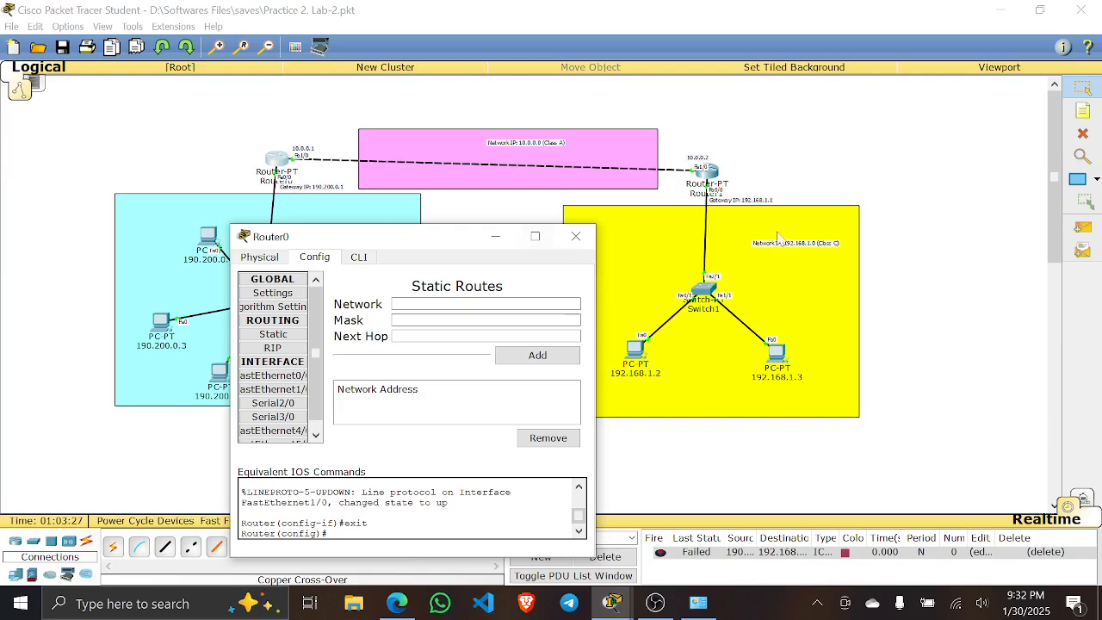
left_click(246, 48)
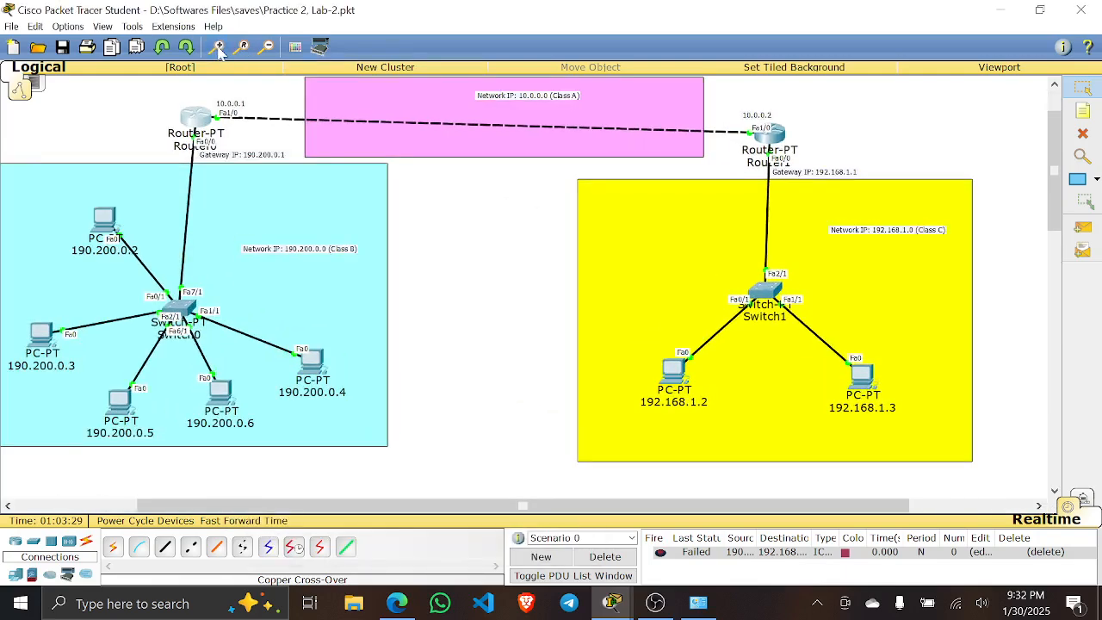
left_click_drag(774, 506, 828, 506)
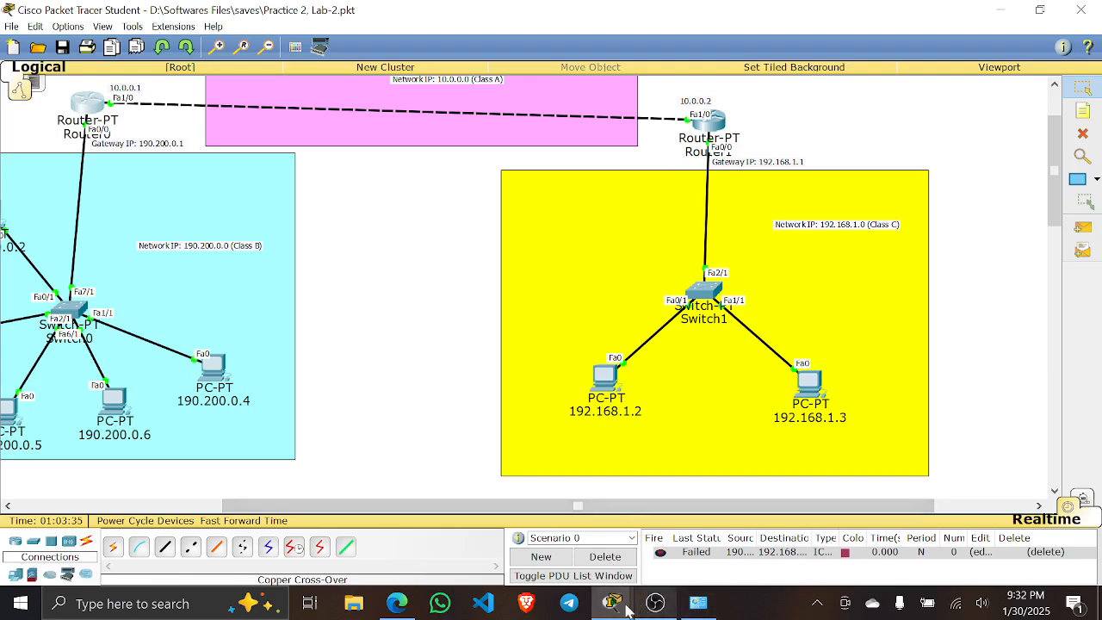
mouse_move(612, 602)
left_click(674, 535)
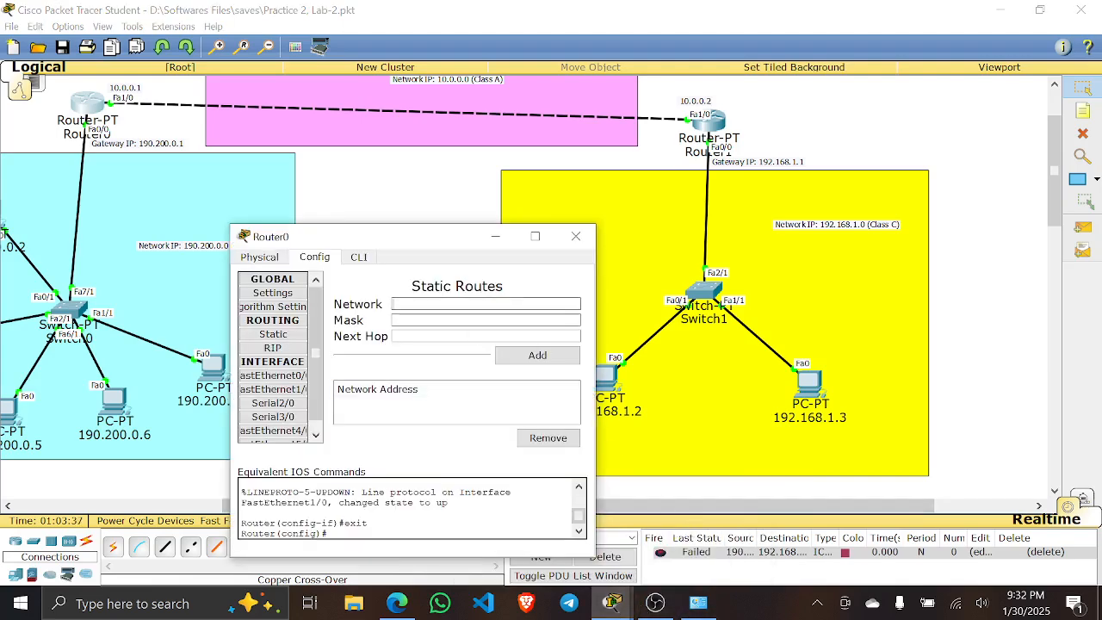
type("192.168")
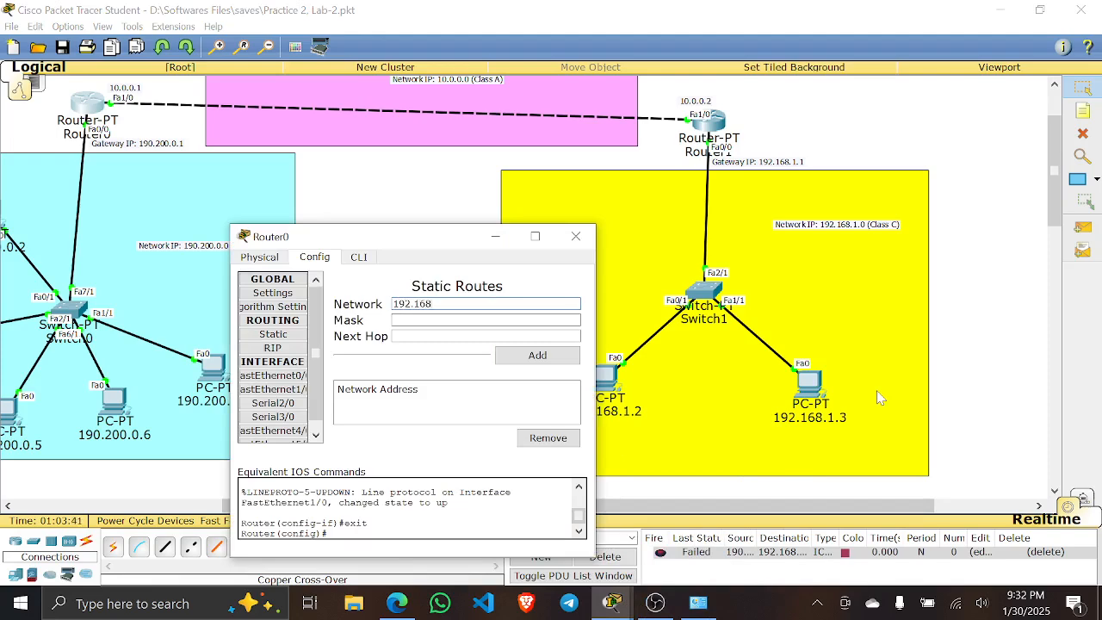
type(".1.0")
key("Tab")
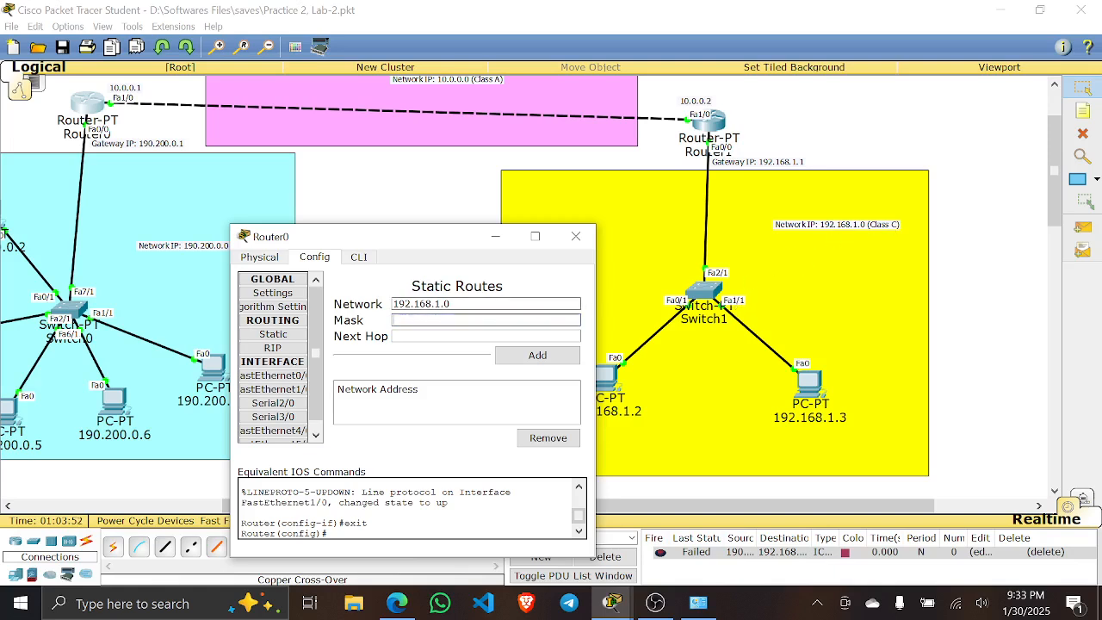
- Give Router0's new static route the mask 255.255.255.0 and next hop 10.0.0.2, add it and close the router's configuration
left_click_drag(394, 304, 441, 304)
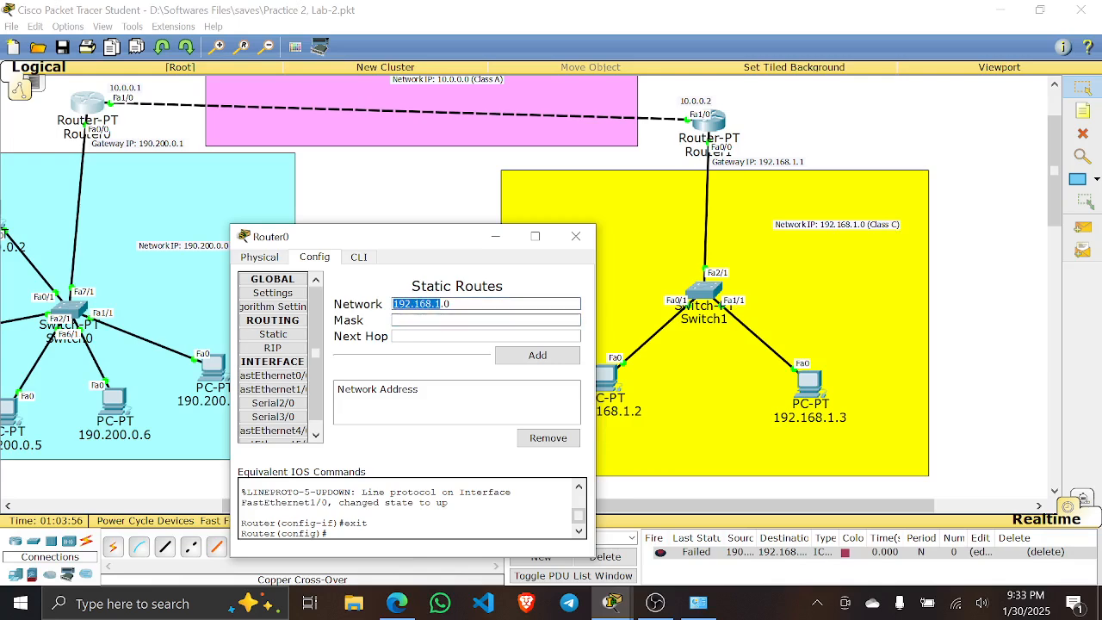
double_click(446, 304)
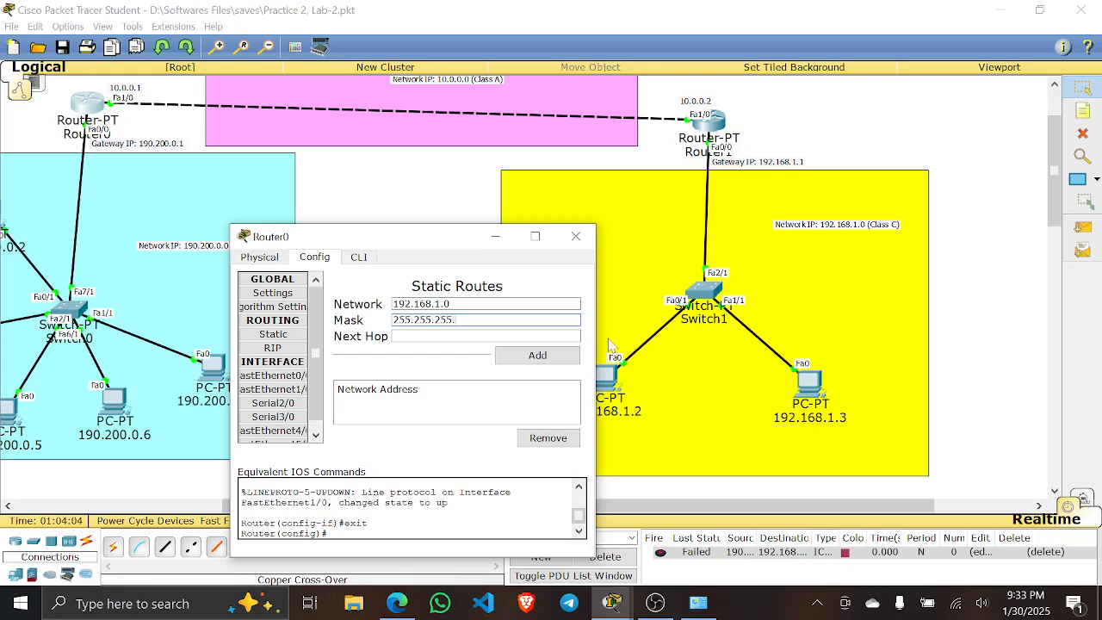
left_click(432, 339)
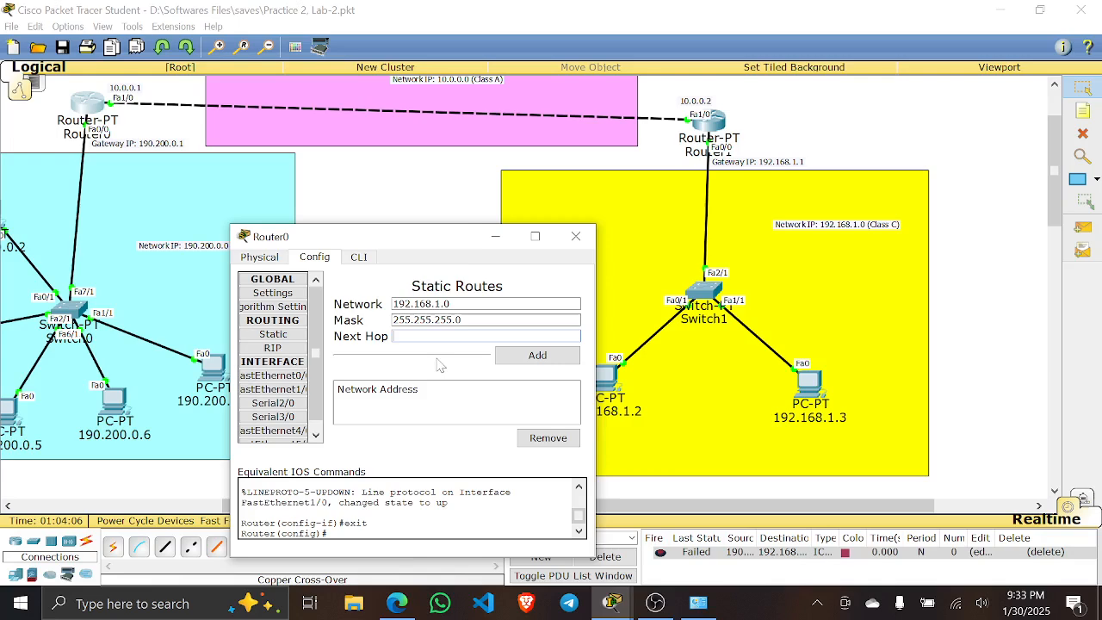
left_click_drag(417, 239, 443, 360)
scroll(443, 337, "up", 3)
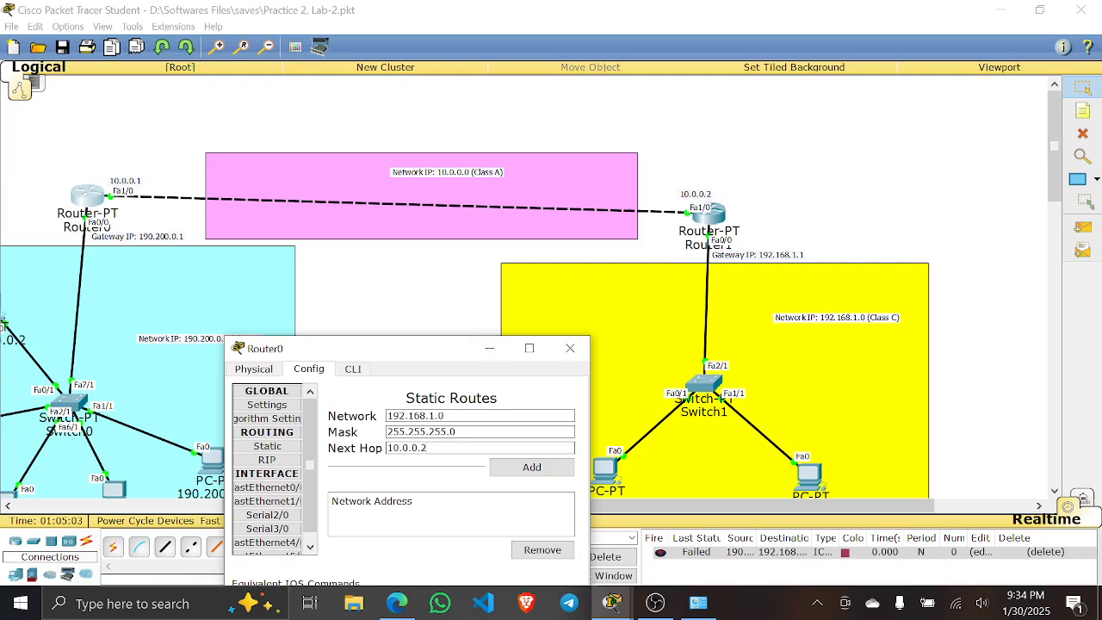
left_click(535, 471)
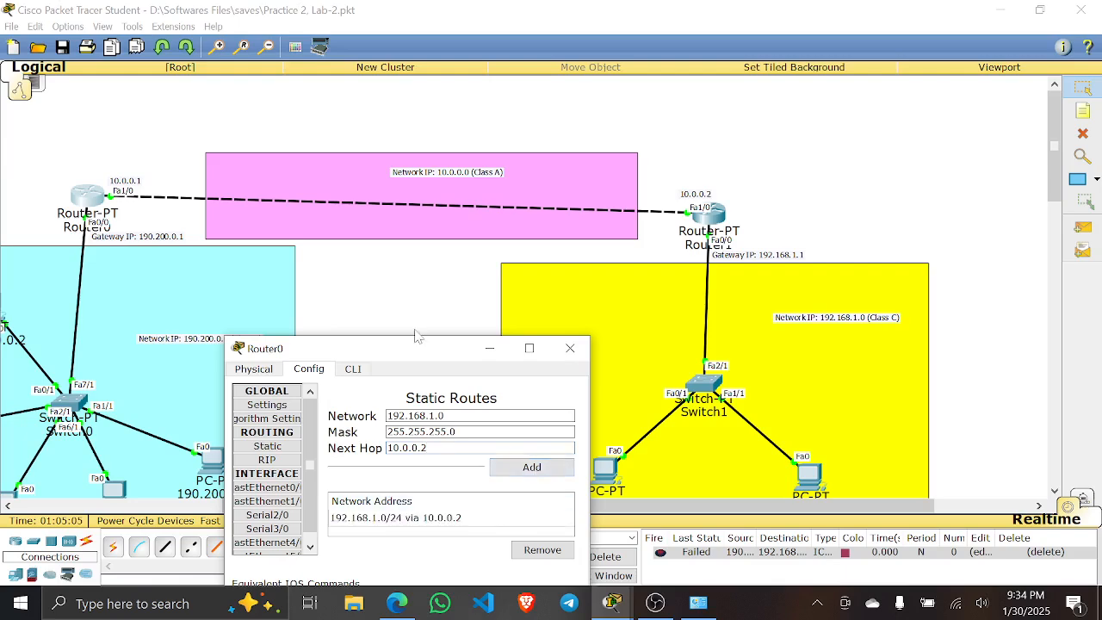
left_click_drag(418, 349, 470, 324)
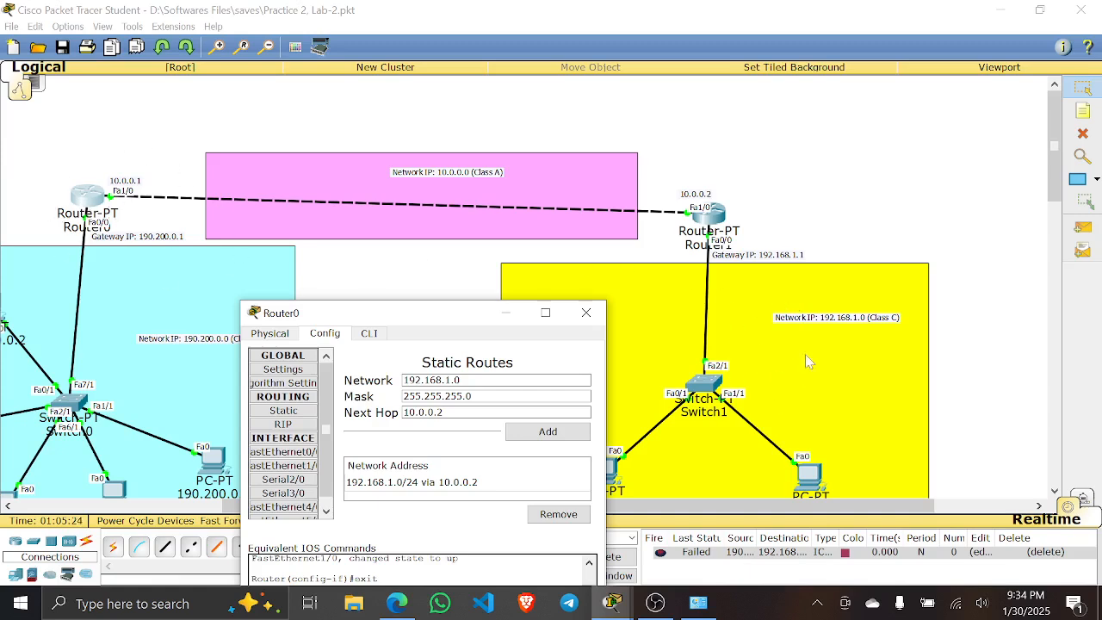
left_click(586, 312)
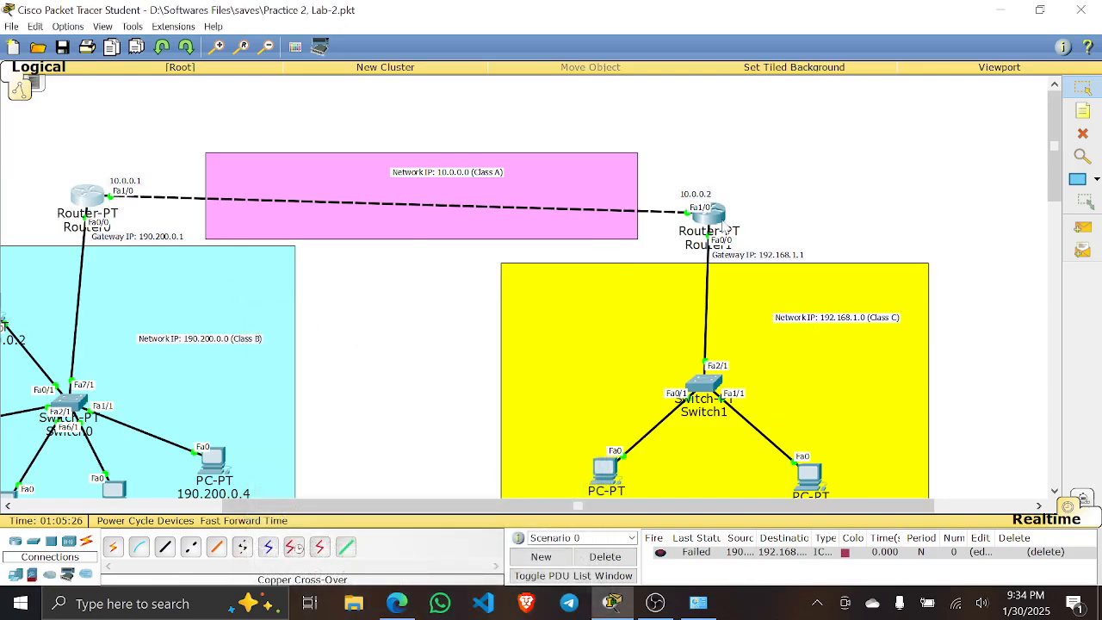
- Add a static route on Router1 to network 190.200.0.0 with mask 255.255.0.0 and next hop 10.0.0.1
left_click(717, 216)
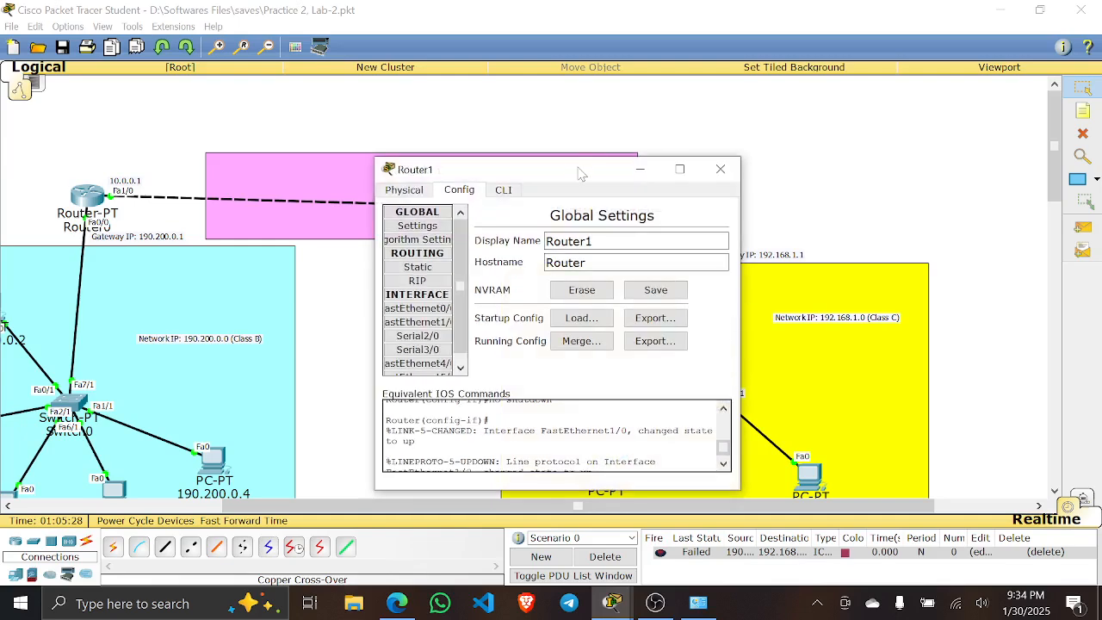
left_click_drag(581, 176, 1037, 71)
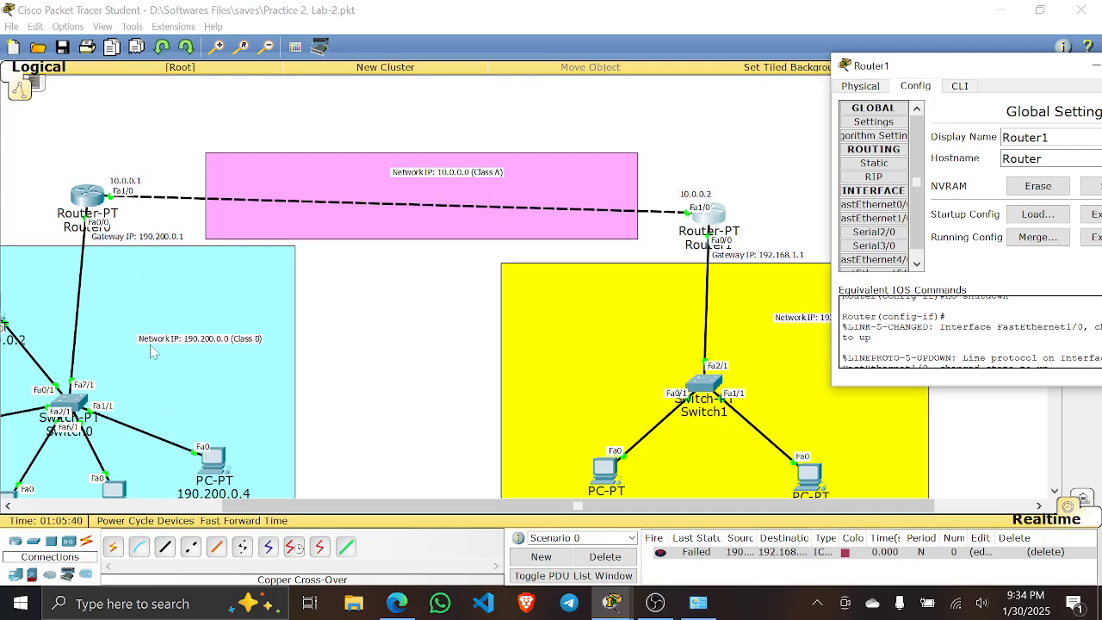
left_click_drag(921, 67, 857, 127)
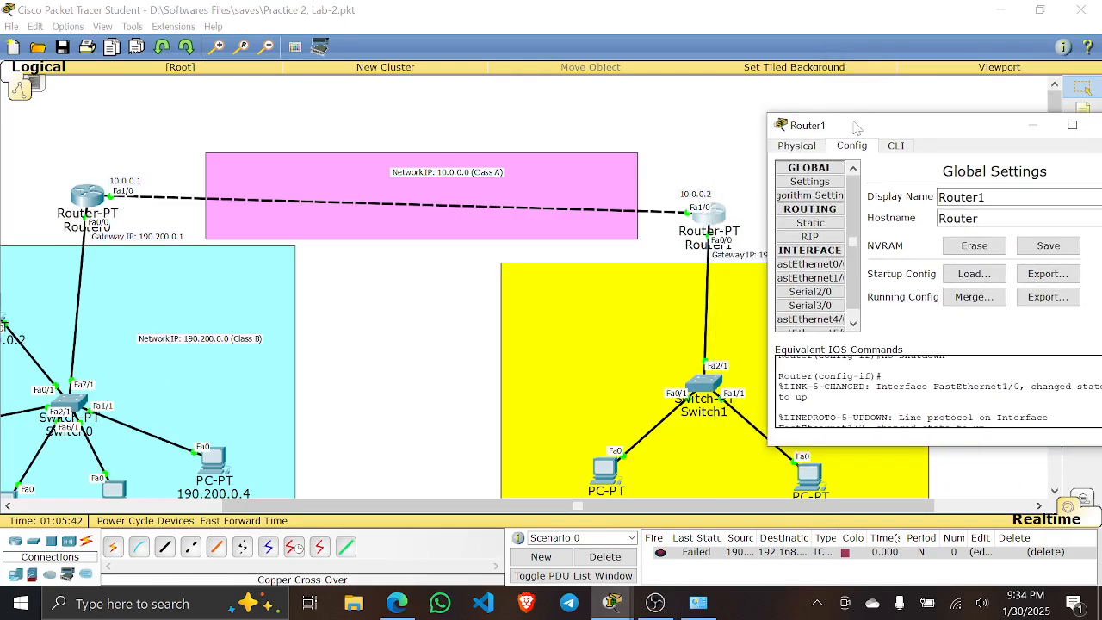
left_click(820, 225)
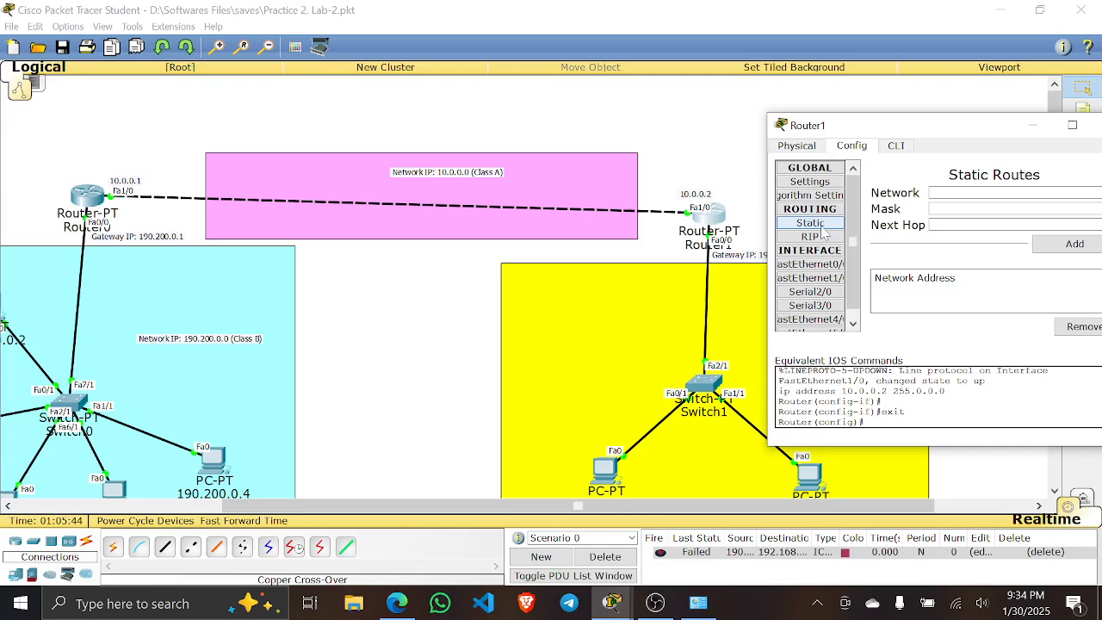
left_click_drag(944, 125, 929, 119)
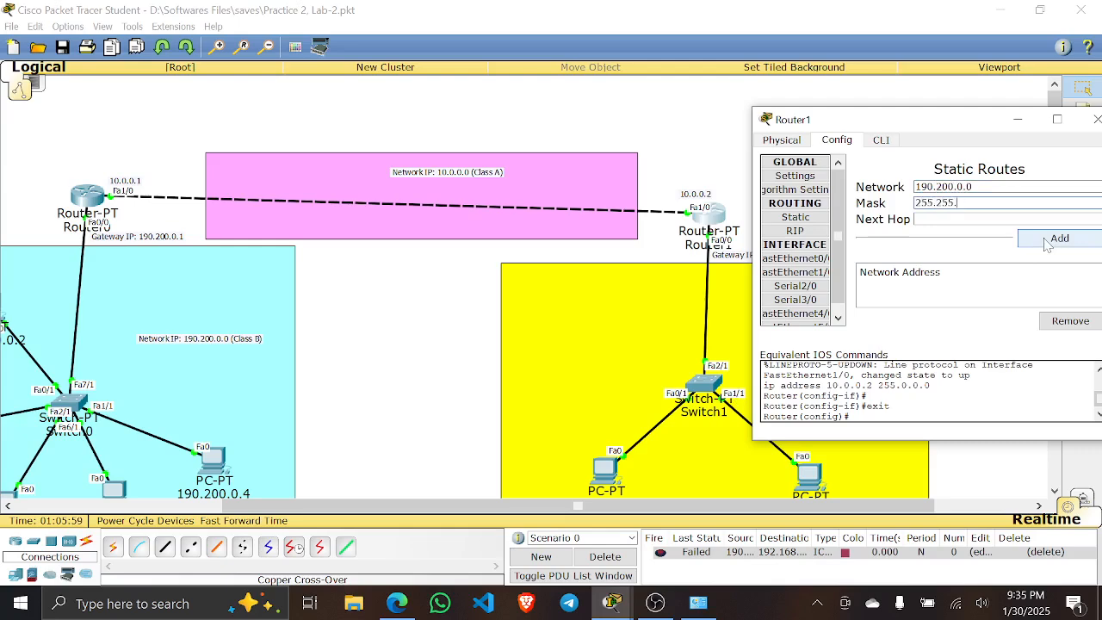
type("0.0.0")
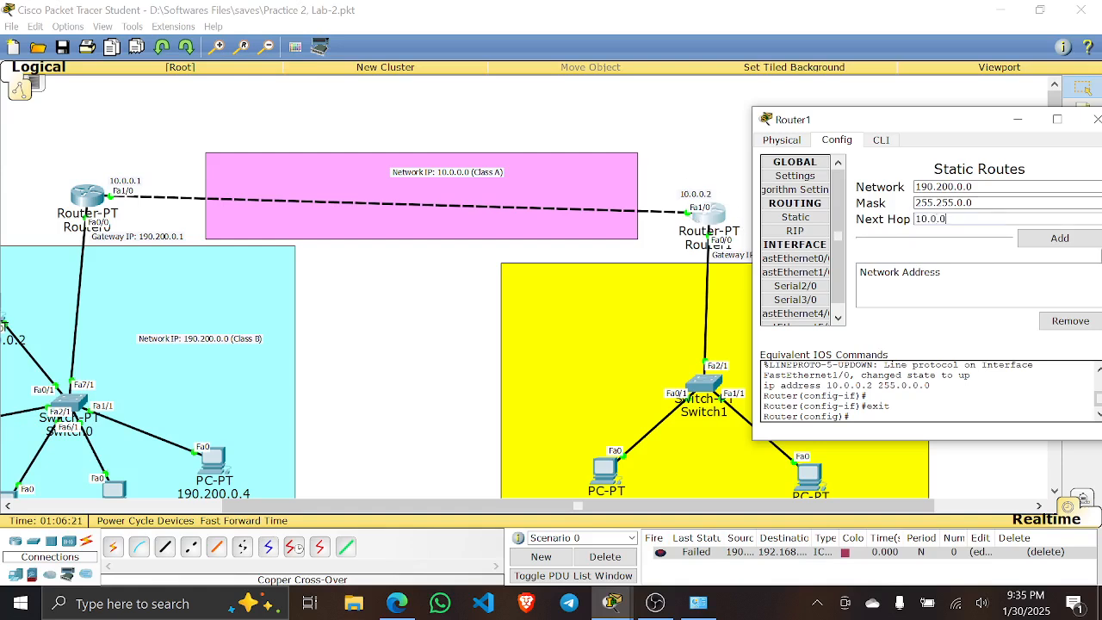
type(".21")
left_click(1059, 240)
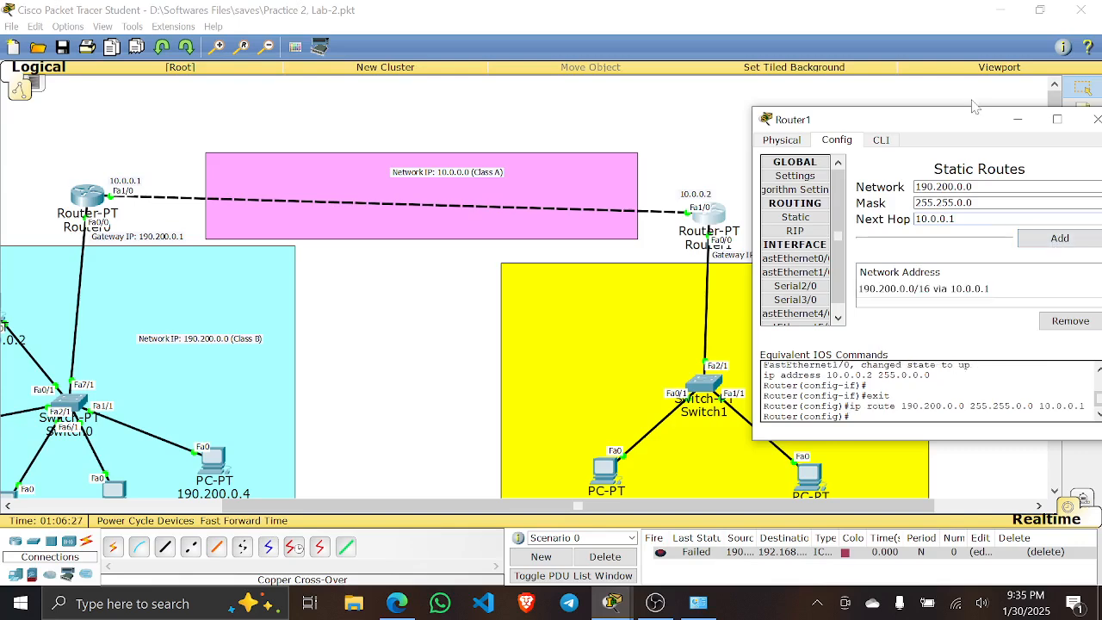
left_click_drag(973, 118, 972, 124)
left_click_drag(904, 129, 717, 131)
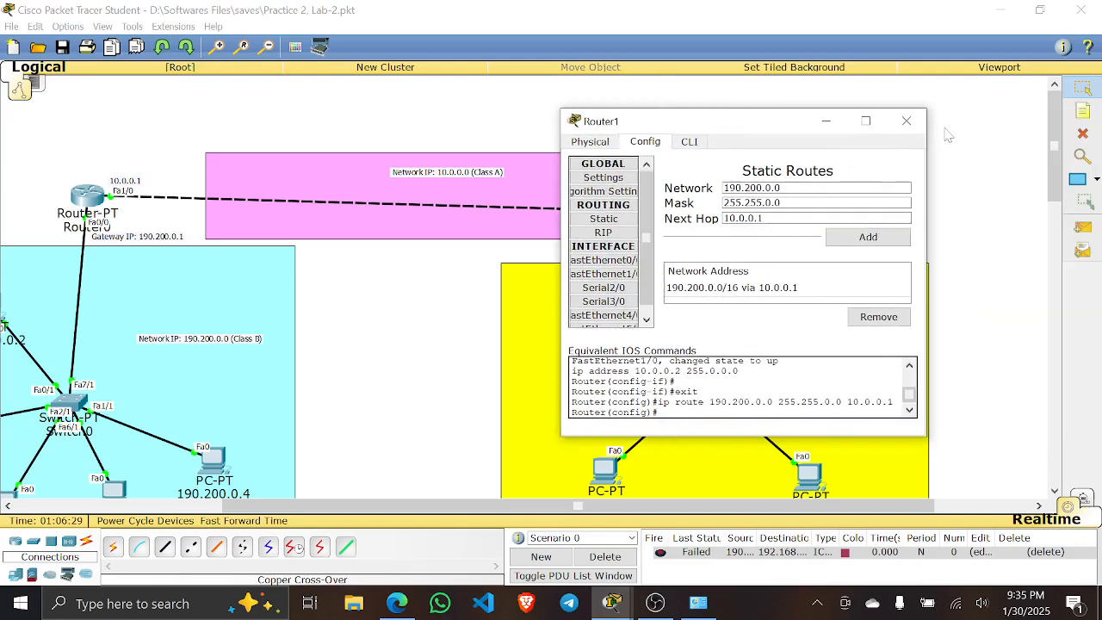
left_click(910, 118)
- Fast-forward the network time and retest routing by sending a simple PDU from PC 190.200.0.2 to PC 192.168.1.2
scroll(859, 220, "down", 3)
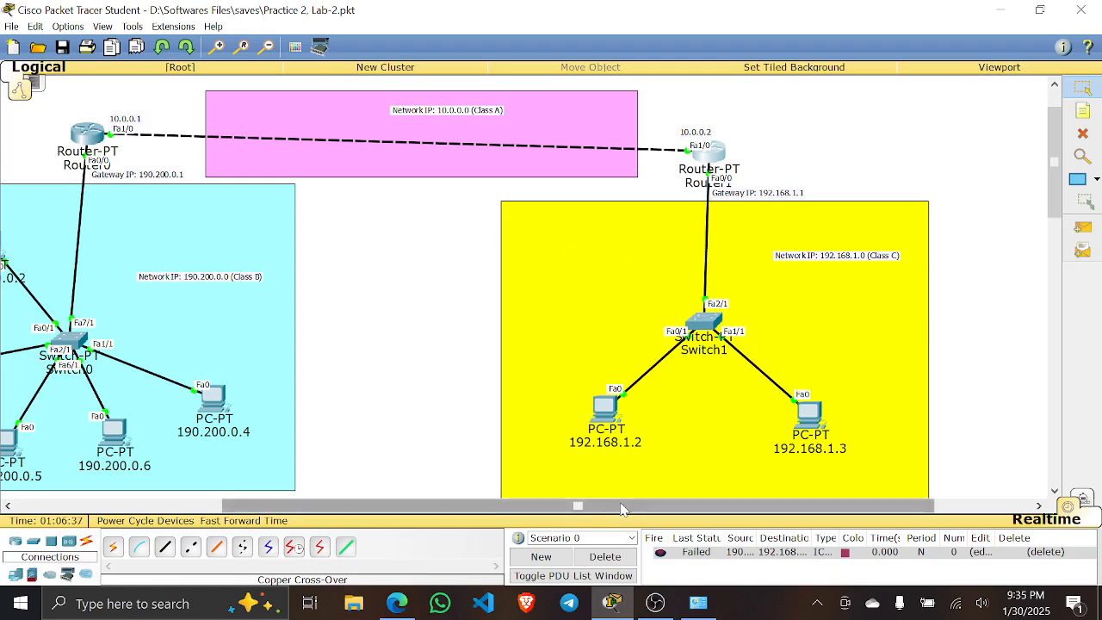
left_click_drag(626, 508, 555, 509)
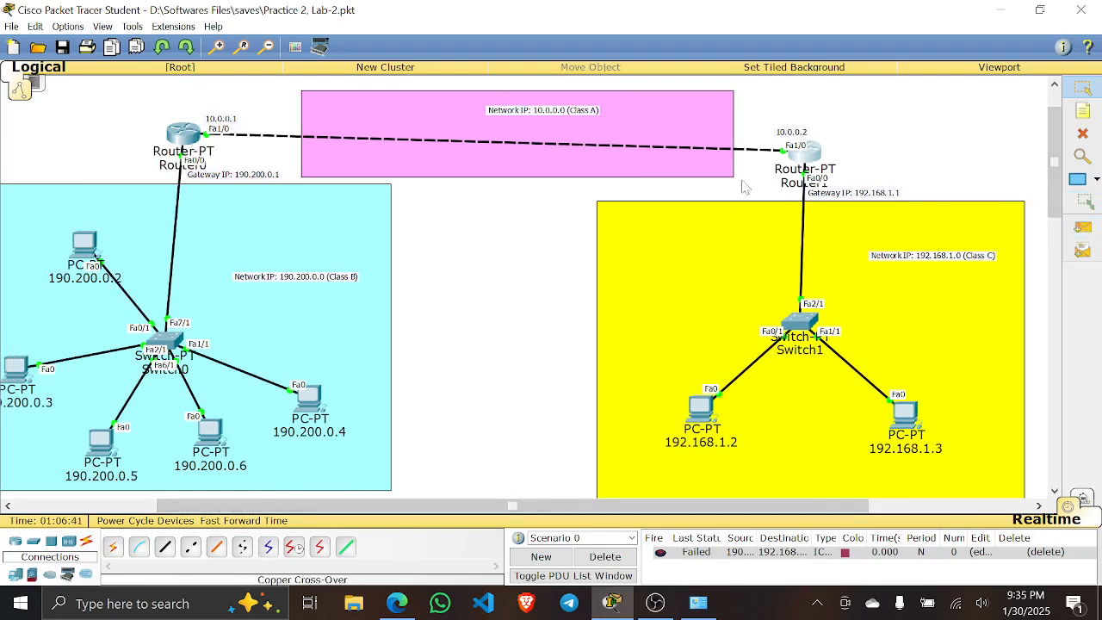
left_click(228, 521)
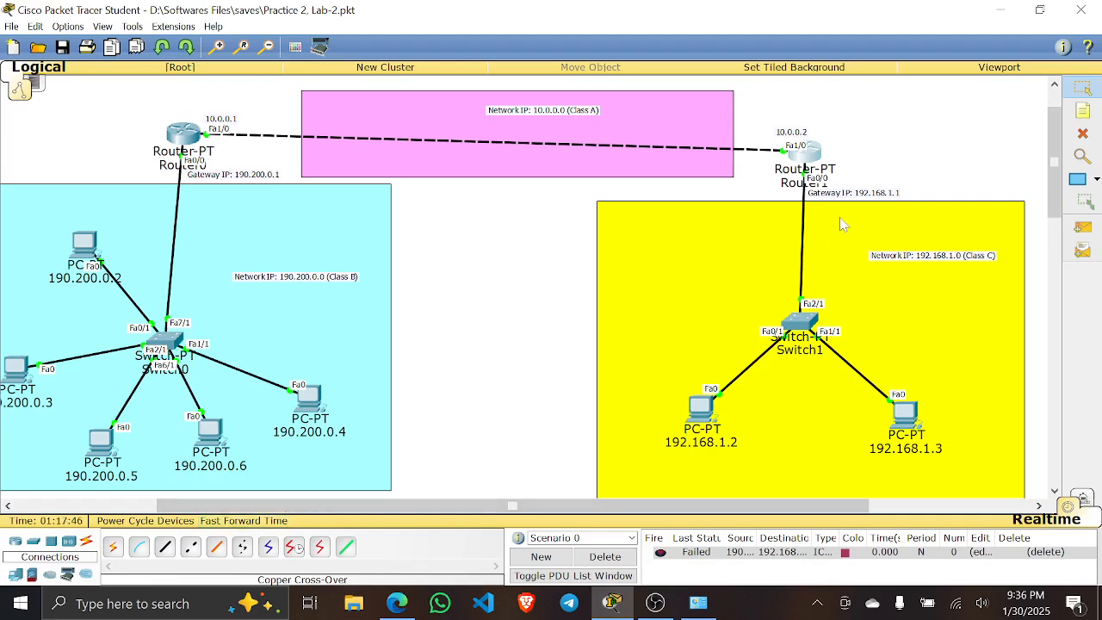
left_click(1083, 227)
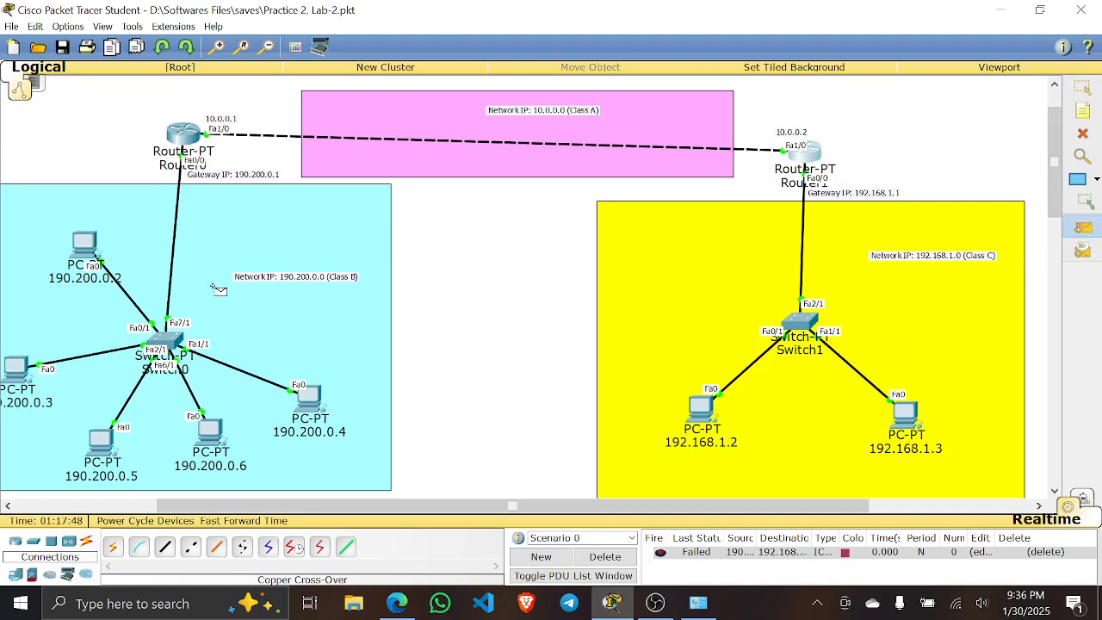
left_click(84, 245)
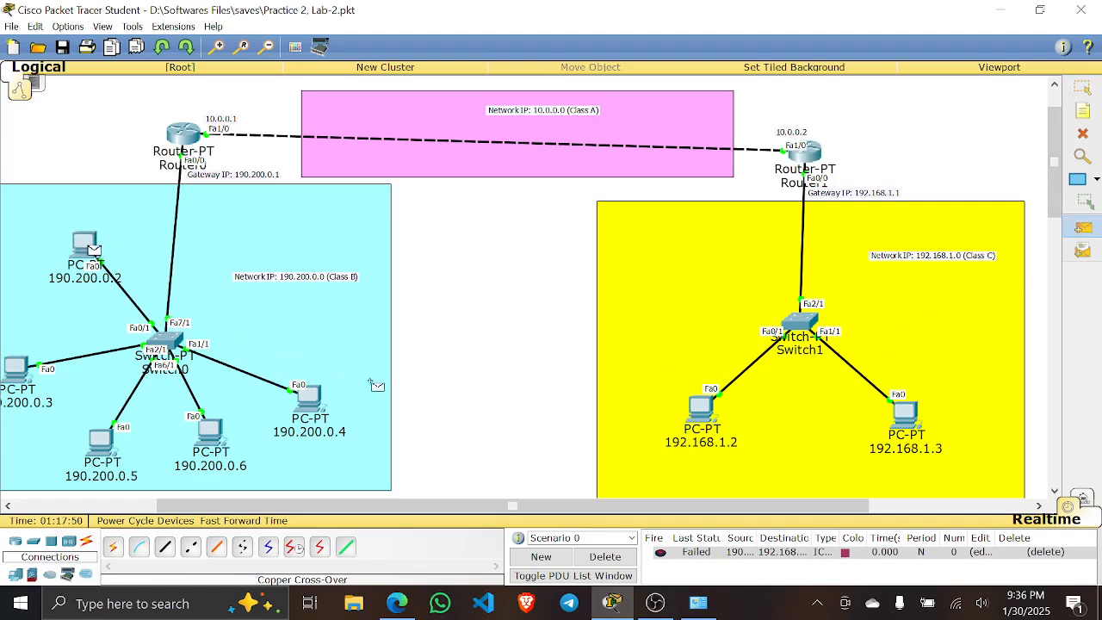
left_click(700, 411)
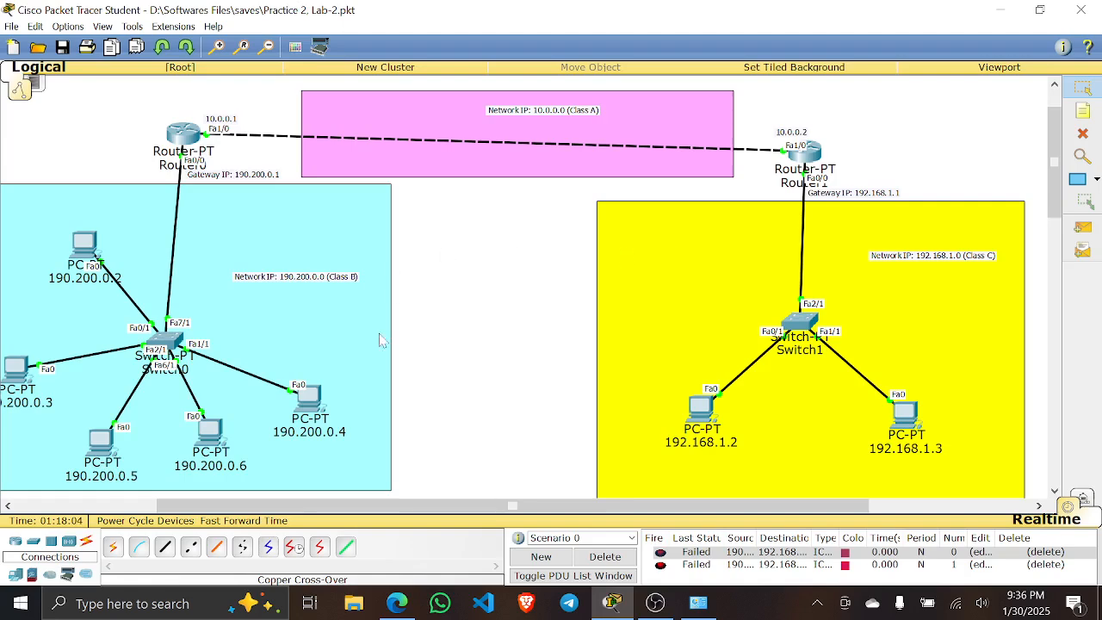
- Set PC 190.200.0.2's default gateway to 190.200.0.1, copy the gateway address and close the PC's settings
left_click_drag(400, 509, 307, 508)
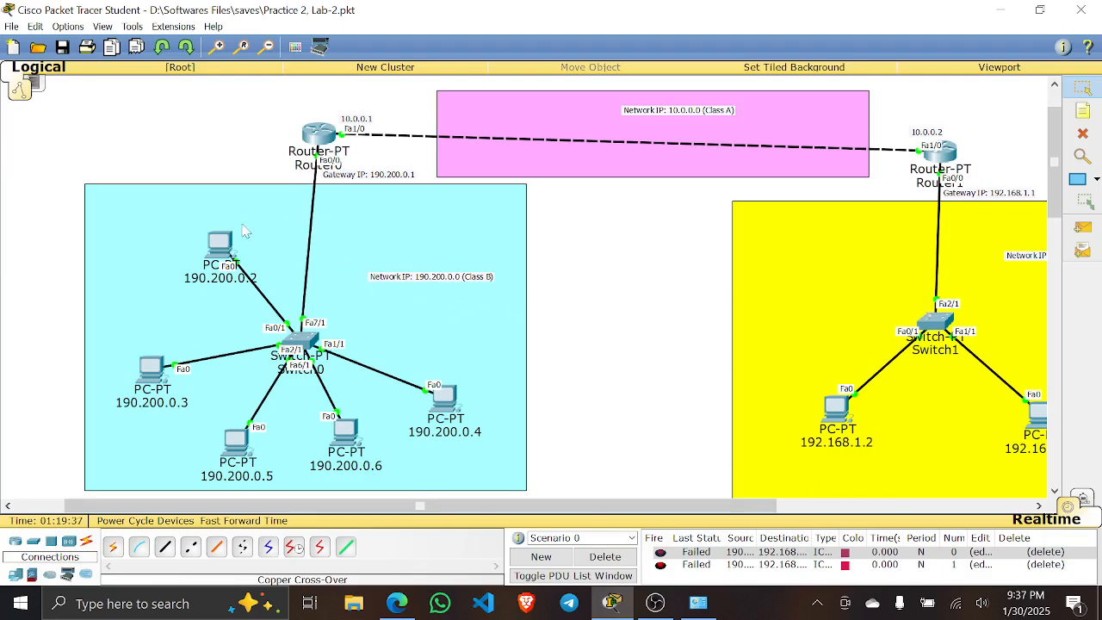
left_click(222, 246)
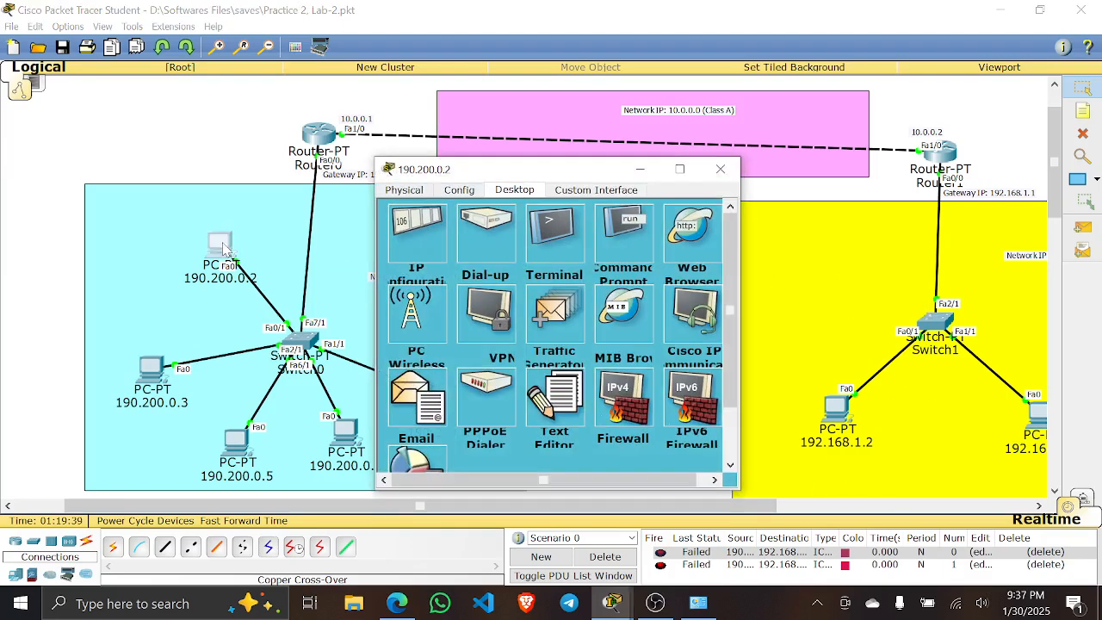
left_click(419, 222)
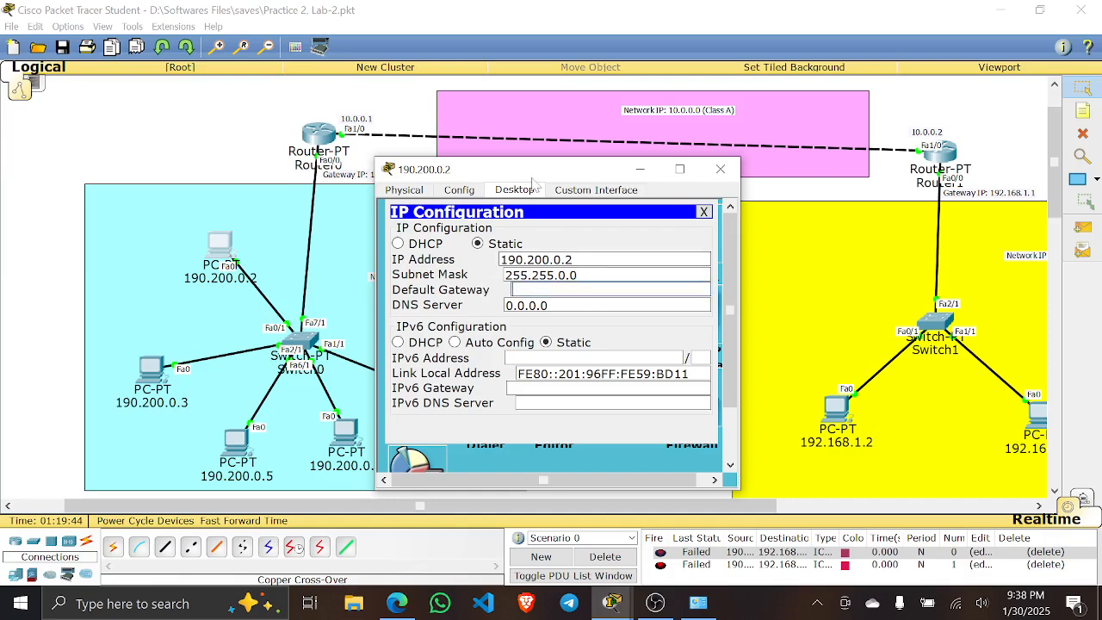
left_click_drag(535, 174, 702, 126)
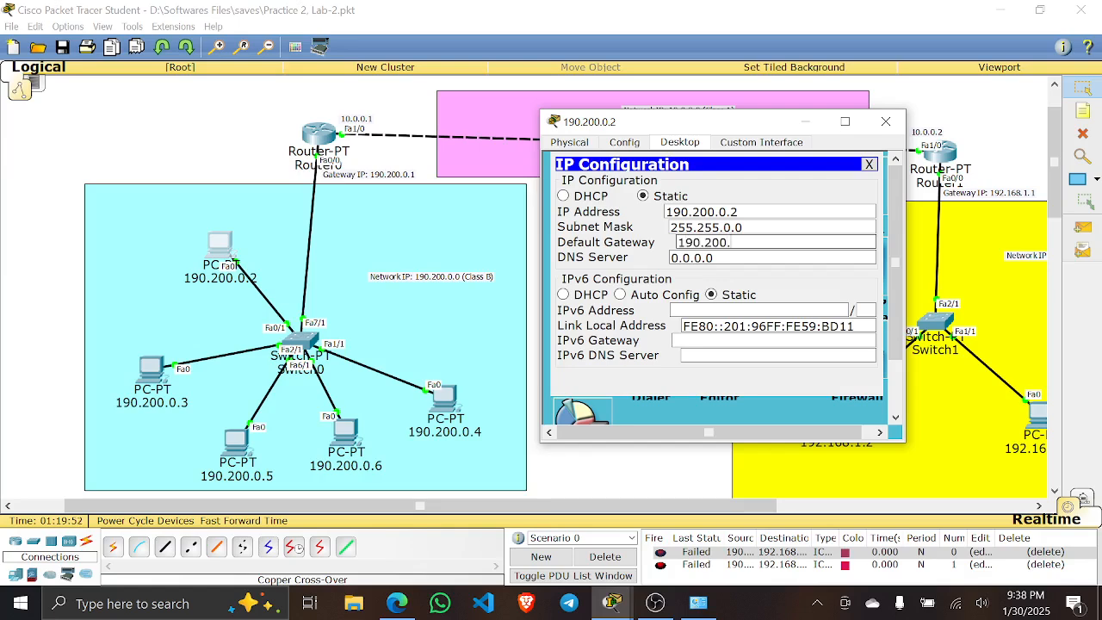
double_click(713, 243)
key("ctrl+c")
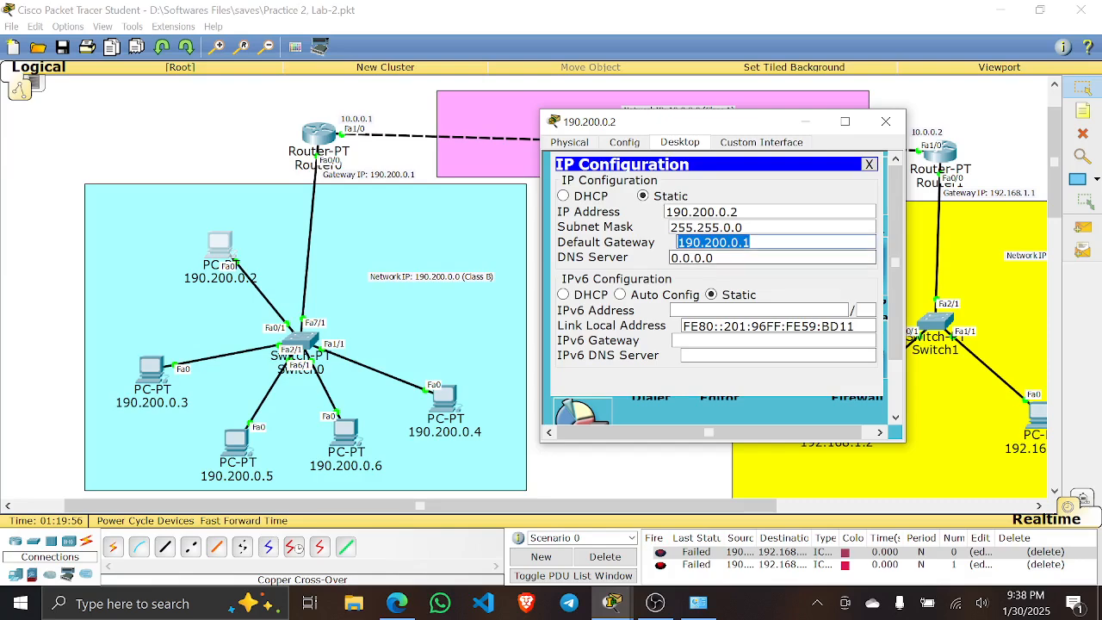
left_click(885, 121)
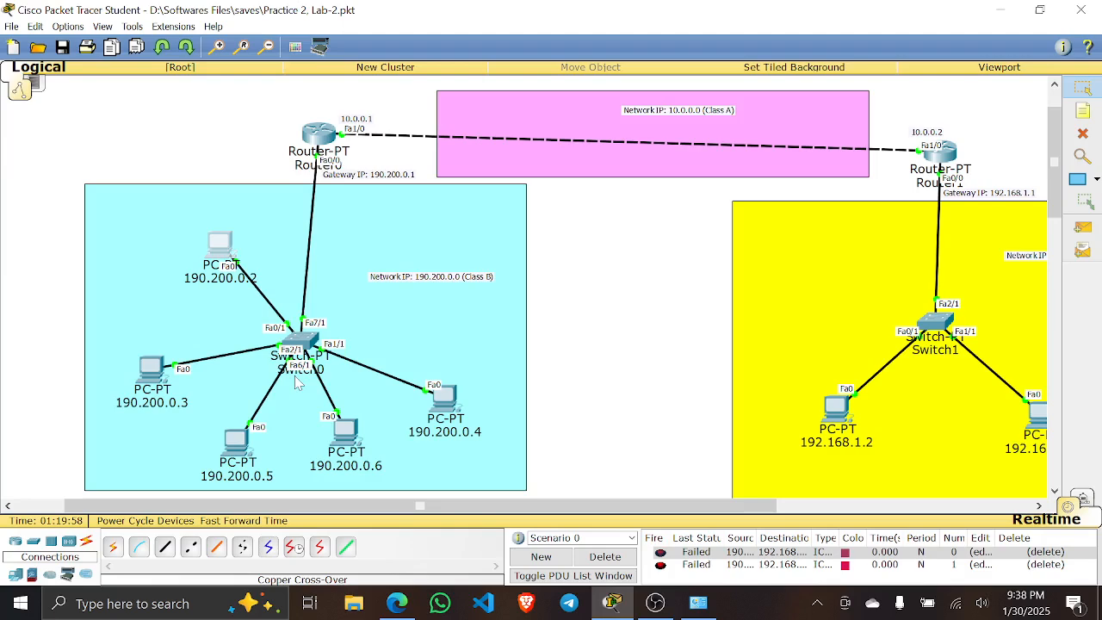
- Paste 190.200.0.1 as the default gateway in PC 190.200.0.3's IP configuration and close its settings
left_click(151, 362)
left_click(422, 226)
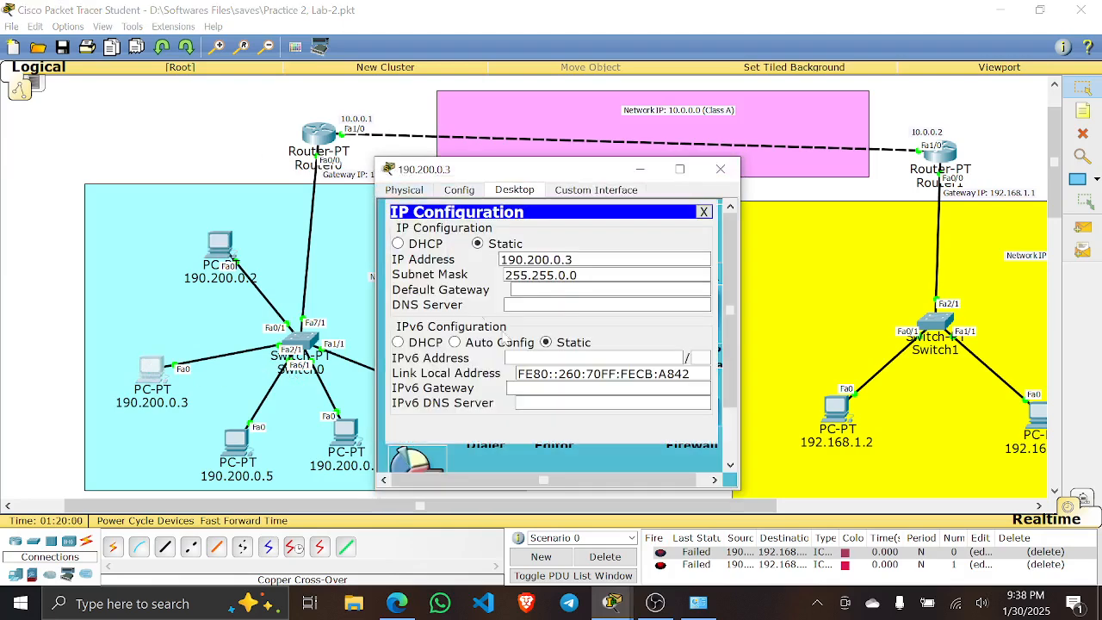
key("ctrl+v")
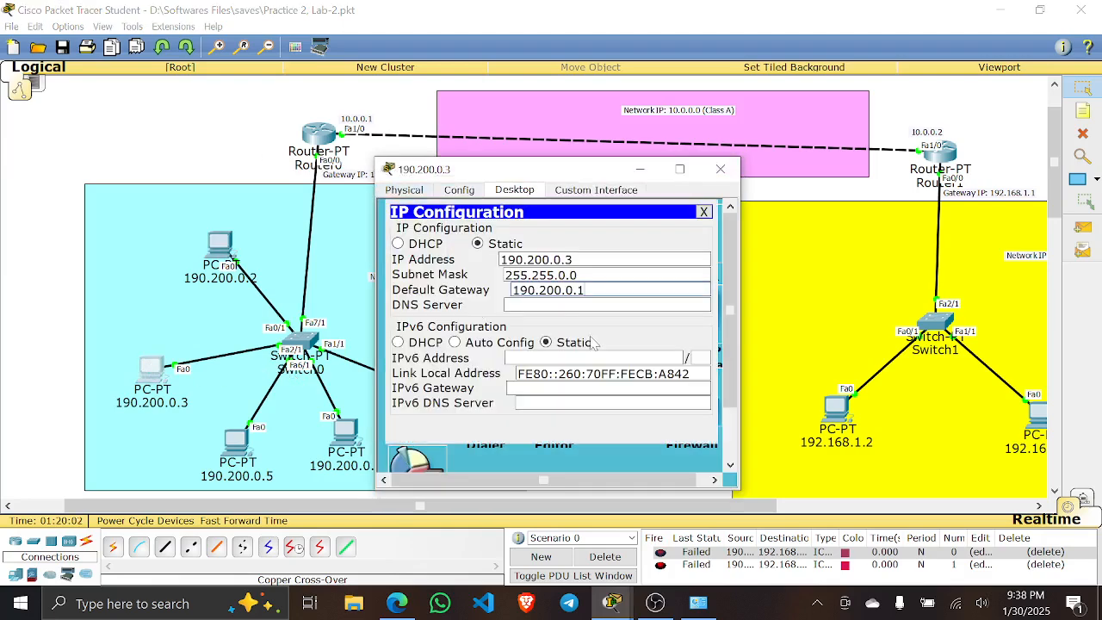
left_click(719, 169)
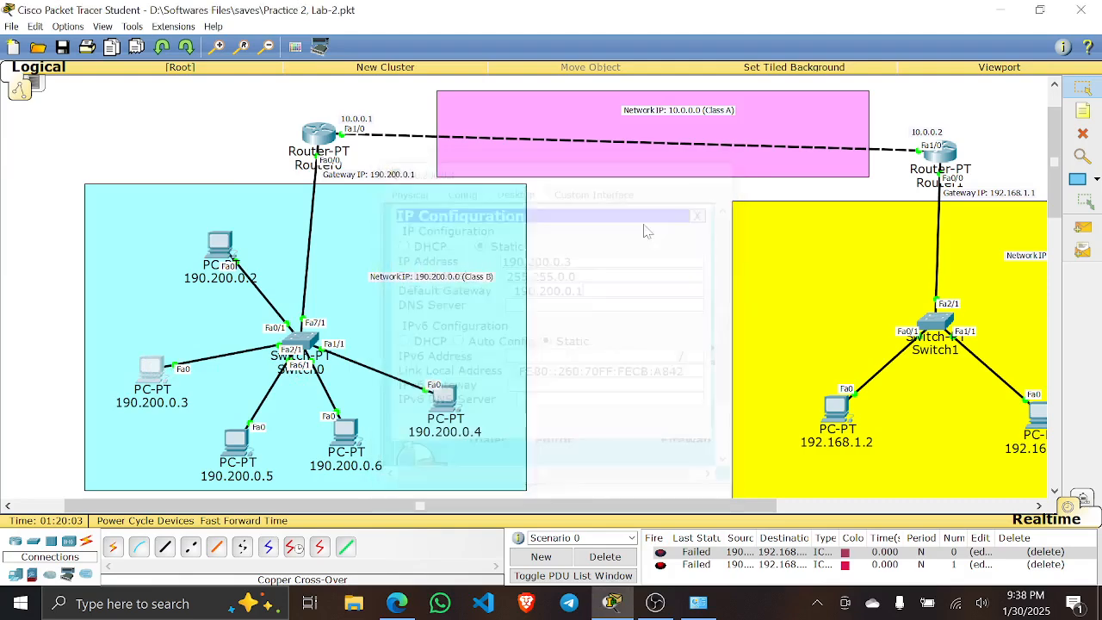
- Paste 190.200.0.1 as the default gateway in PC 190.200.0.5's IP configuration and close its settings
left_click(235, 441)
left_click(411, 250)
key("ctrl+v")
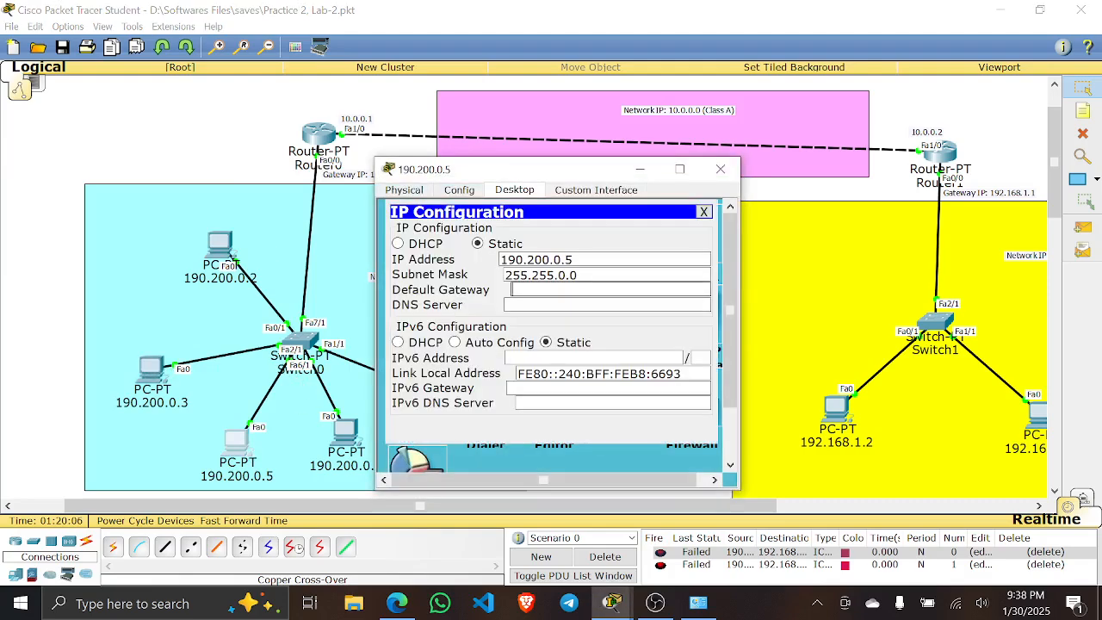
left_click(719, 169)
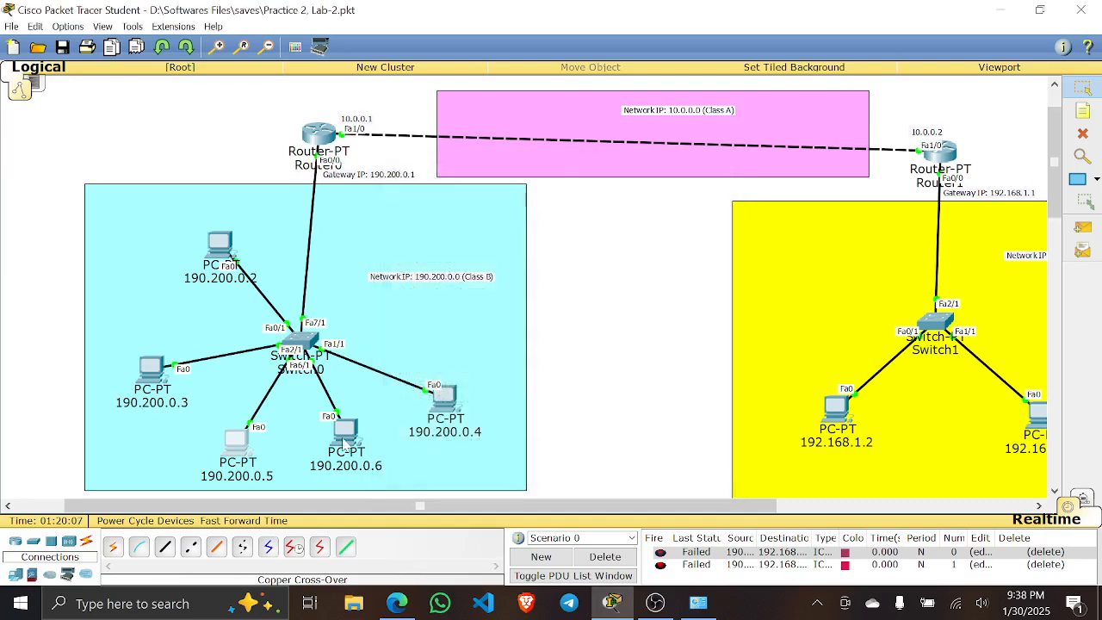
- Paste 190.200.0.1 as the default gateway in PC 190.200.0.6's IP configuration and close its settings
left_click(344, 435)
left_click(401, 282)
left_click(551, 290)
key("ctrl+v")
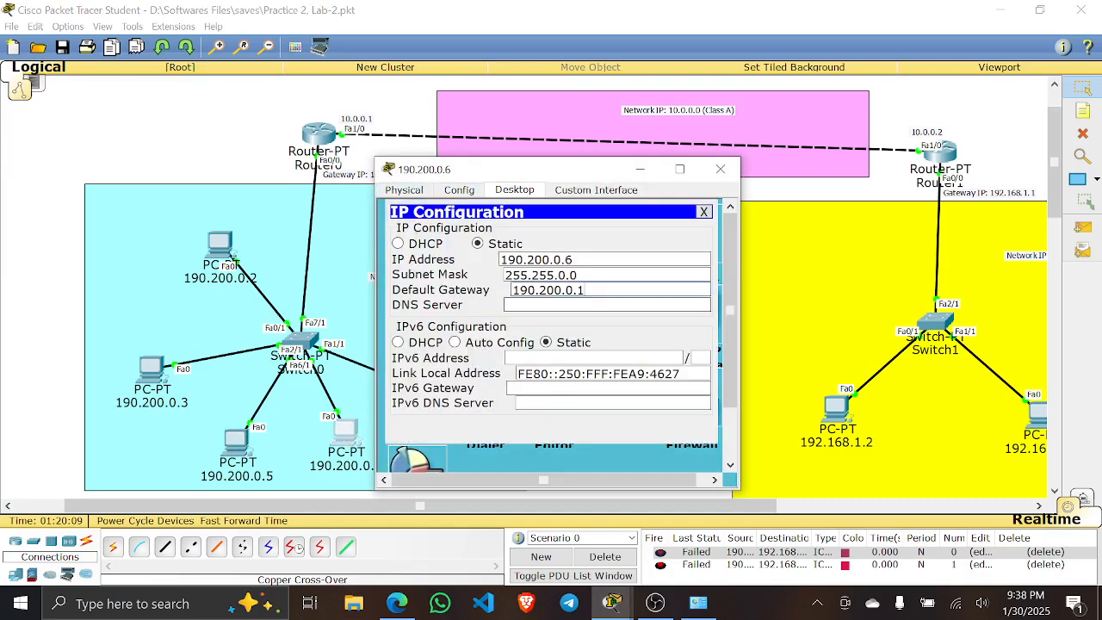
left_click(720, 169)
- Paste 190.200.0.1 as the default gateway in PC 190.200.0.4's IP configuration and close its settings
left_click(444, 396)
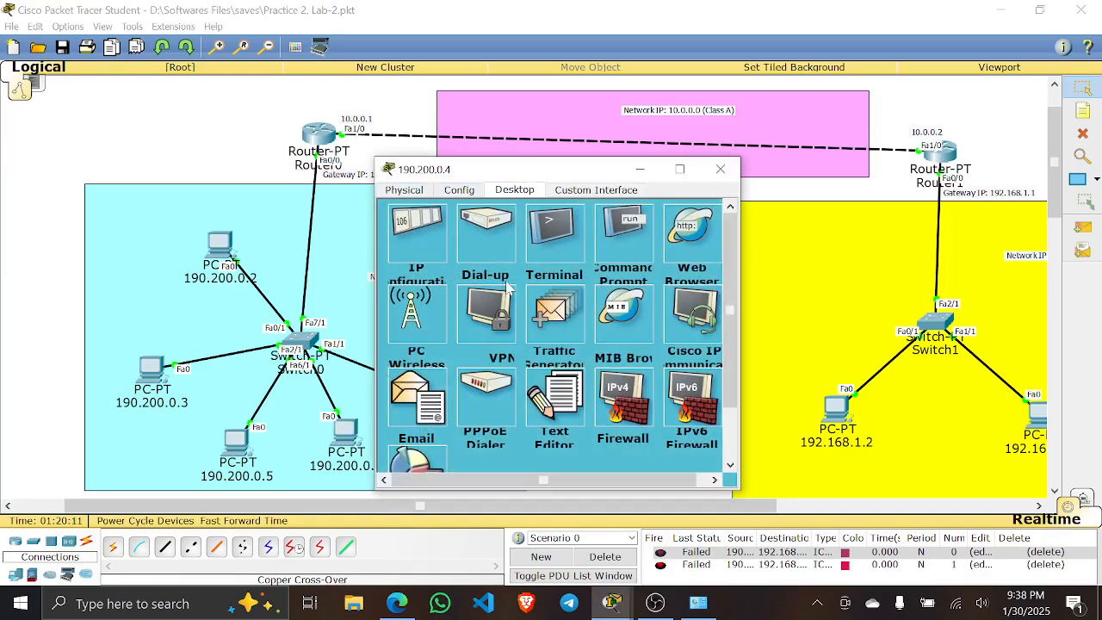
left_click(416, 231)
left_click(525, 290)
key("ctrl+v")
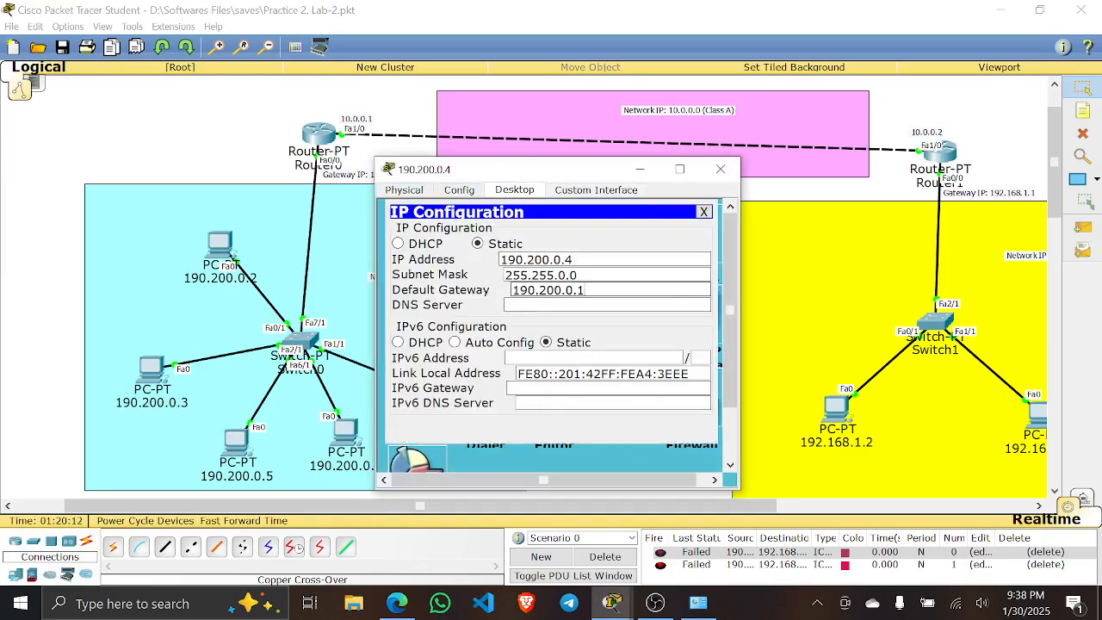
left_click(729, 169)
left_click(484, 353)
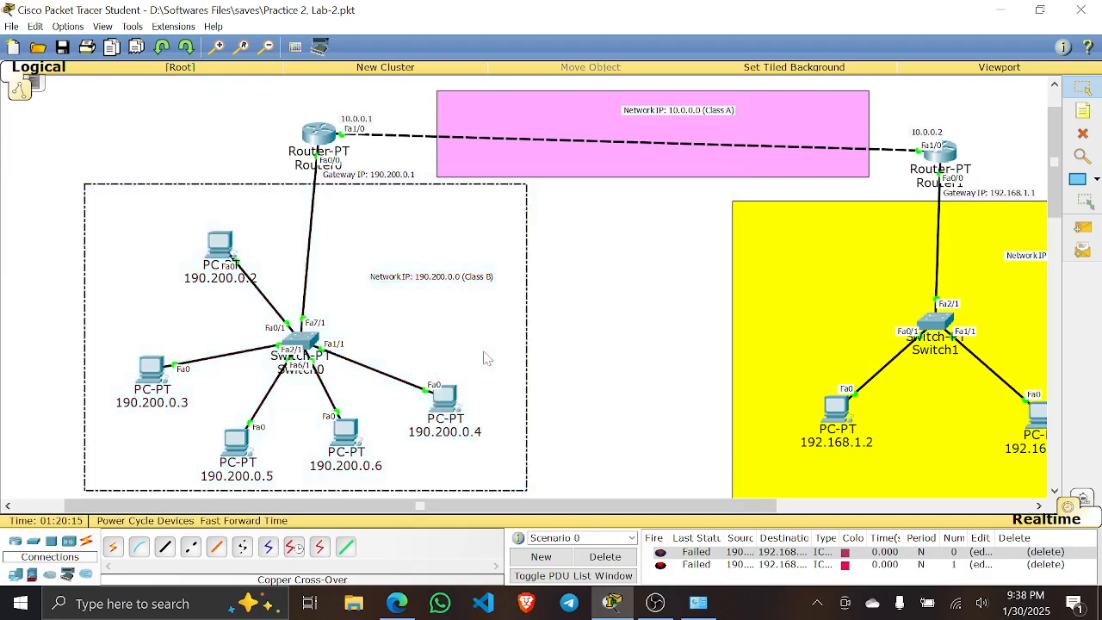
- Reopen PC 190.200.0.3's IP configuration to check its default gateway against Router0's gateway label
left_click(147, 384)
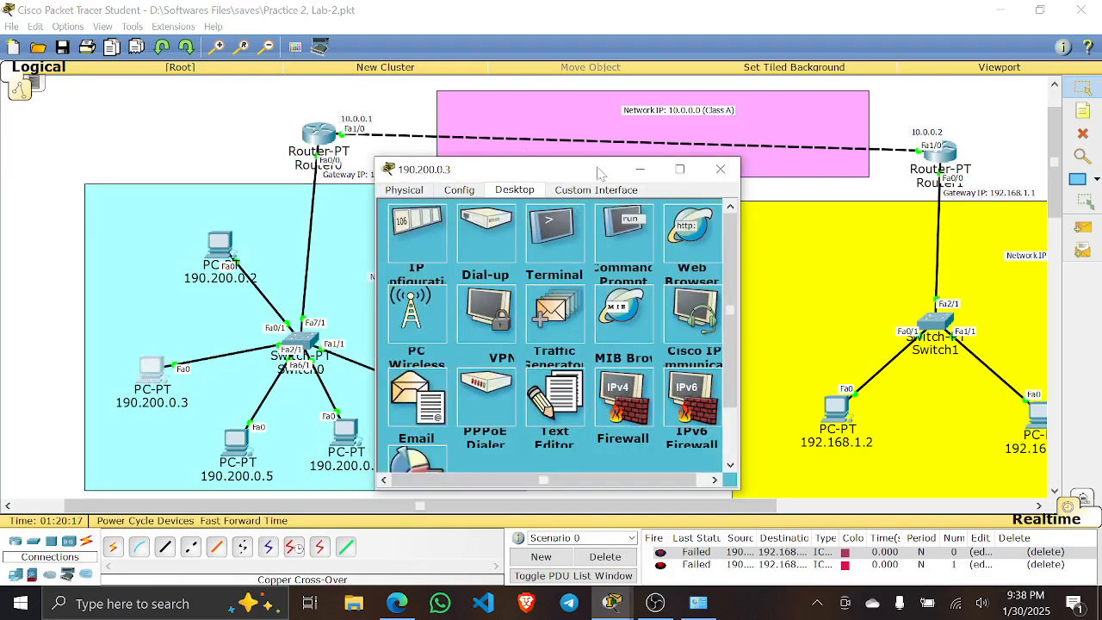
left_click(412, 230)
key("Tab")
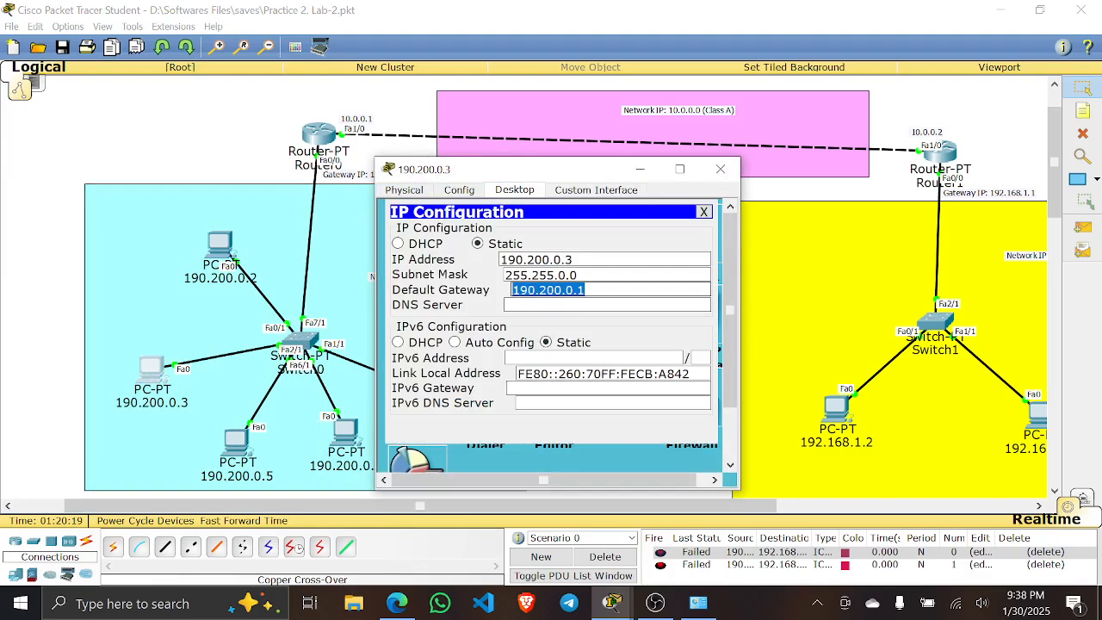
left_click_drag(562, 170, 565, 219)
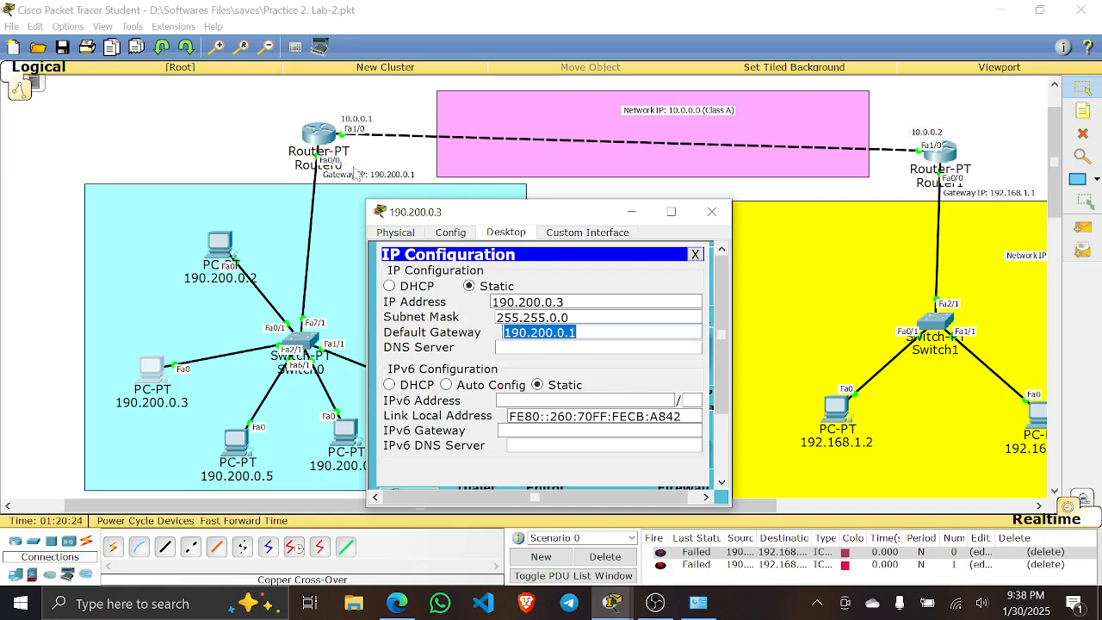
left_click(711, 211)
- Set PC 192.168.1.2's default gateway to 192.168.1.1, copy the gateway address and close the PC's settings
left_click_drag(628, 510, 764, 510)
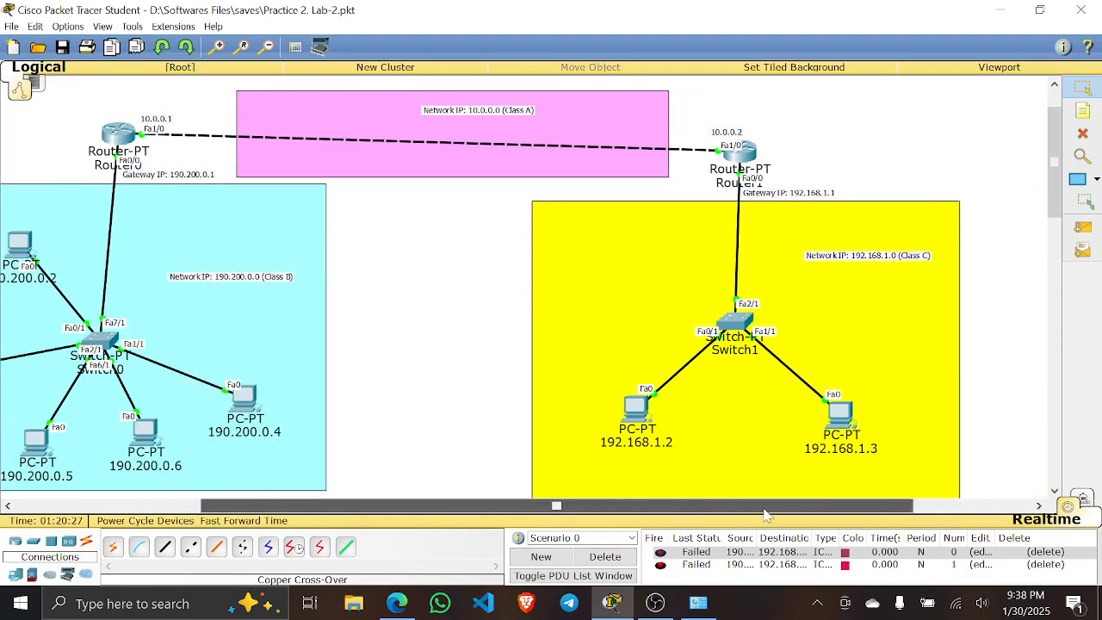
left_click(643, 414)
left_click(417, 243)
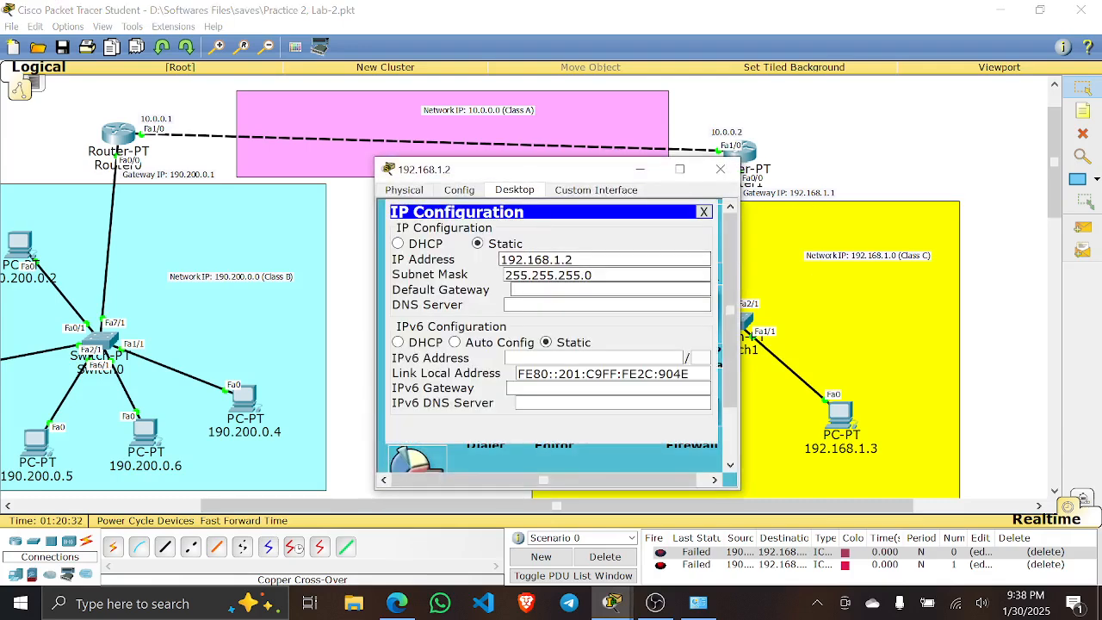
left_click_drag(565, 174, 553, 234)
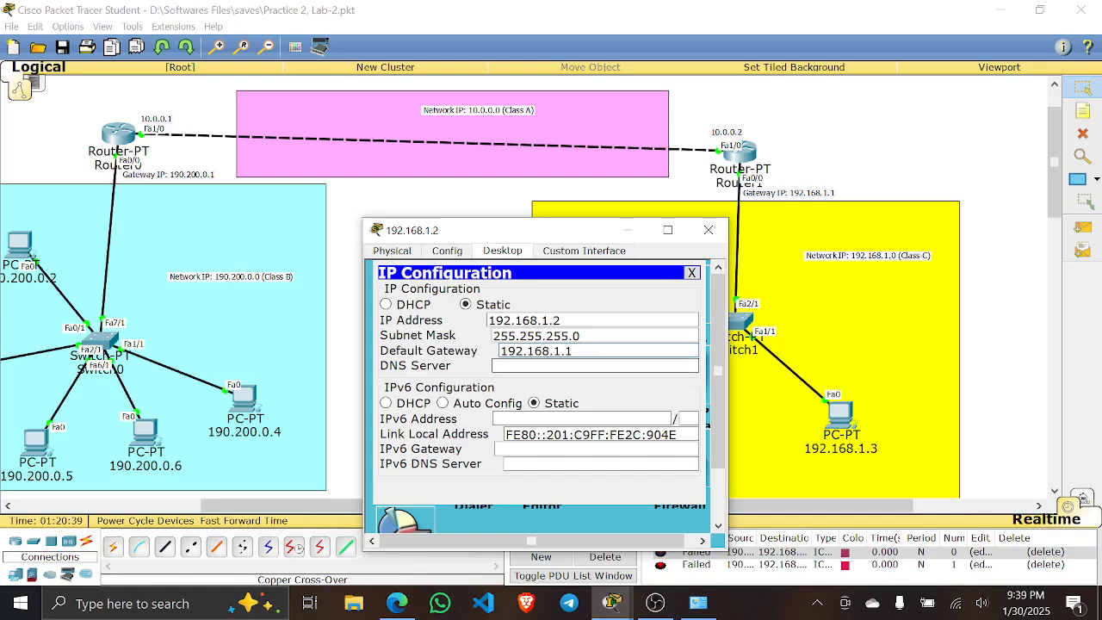
key("ctrl+a")
key("ctrl+c")
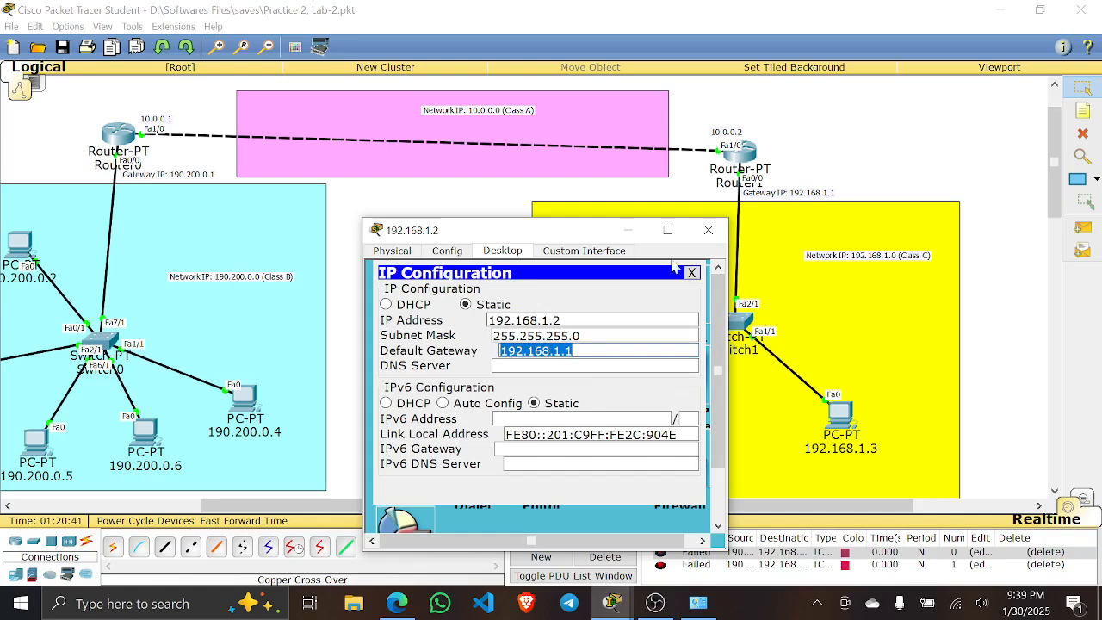
left_click(708, 230)
- Paste 192.168.1.1 as the default gateway in PC 192.168.1.3's IP configuration and close its settings
left_click(840, 417)
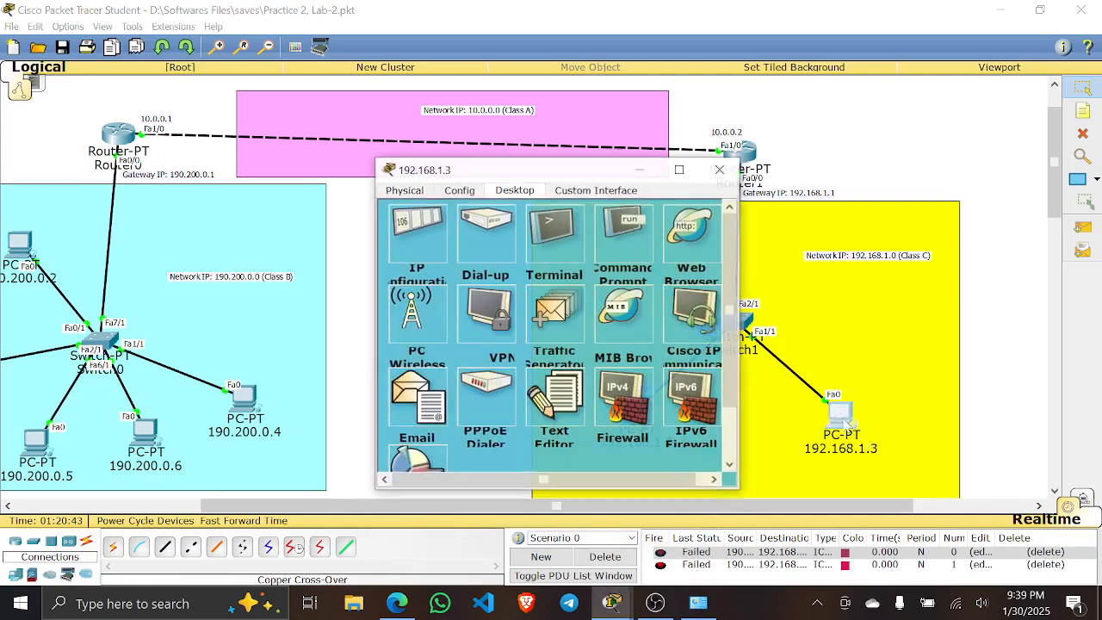
left_click(421, 247)
key("ctrl+v")
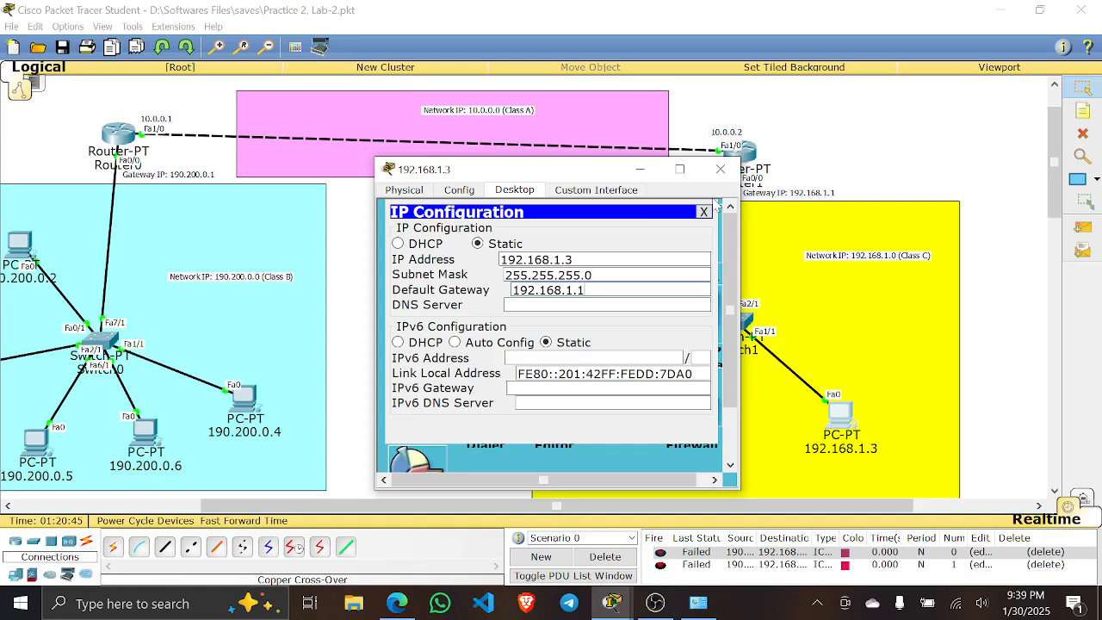
left_click(721, 170)
left_click(479, 319)
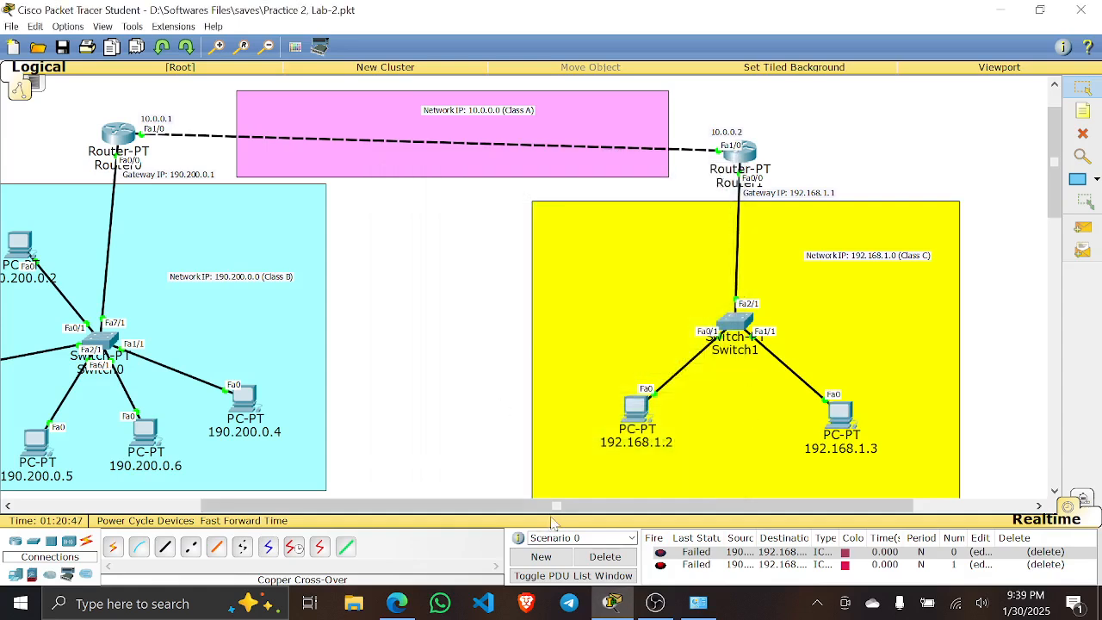
- Fast-forward the network time and delete Scenario 0 to clear the earlier PDU tests
scroll(727, 408, "left", 5)
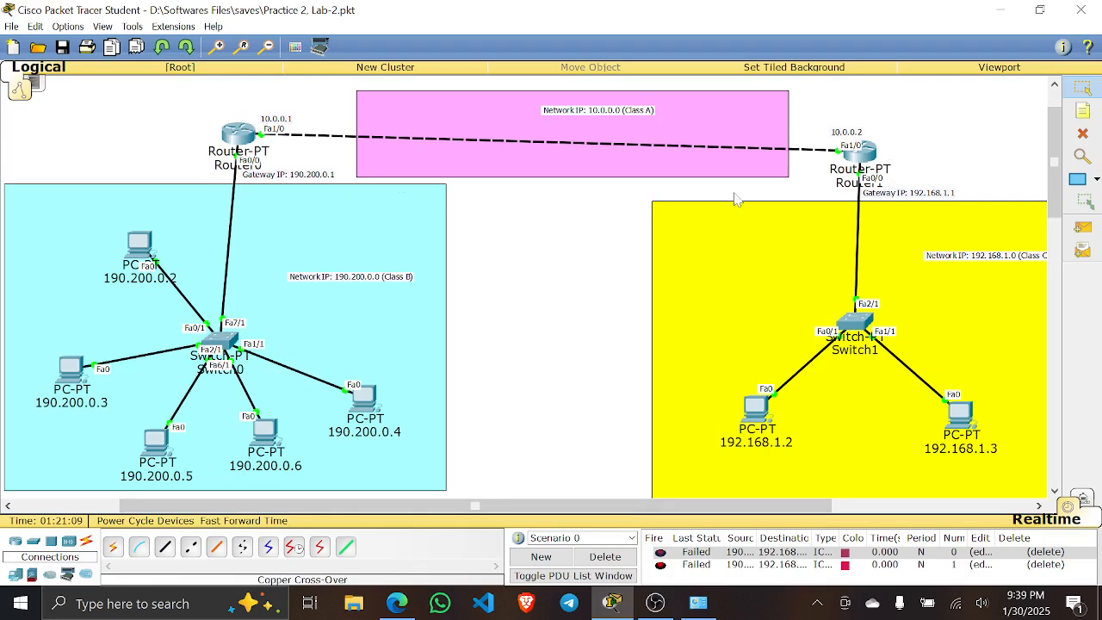
left_click(241, 521)
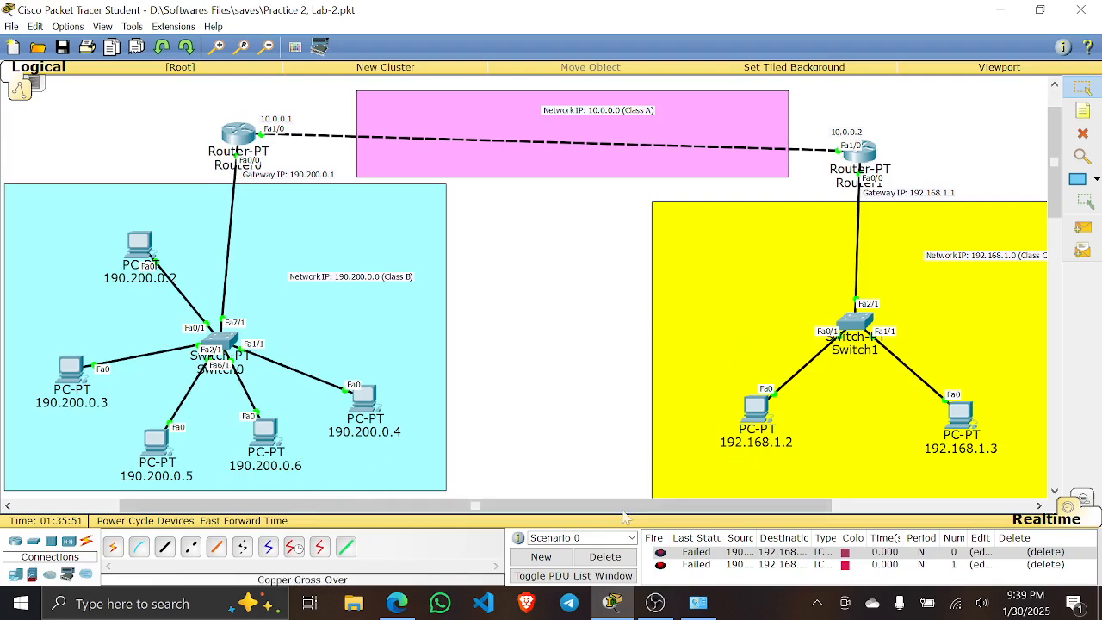
left_click(1084, 229)
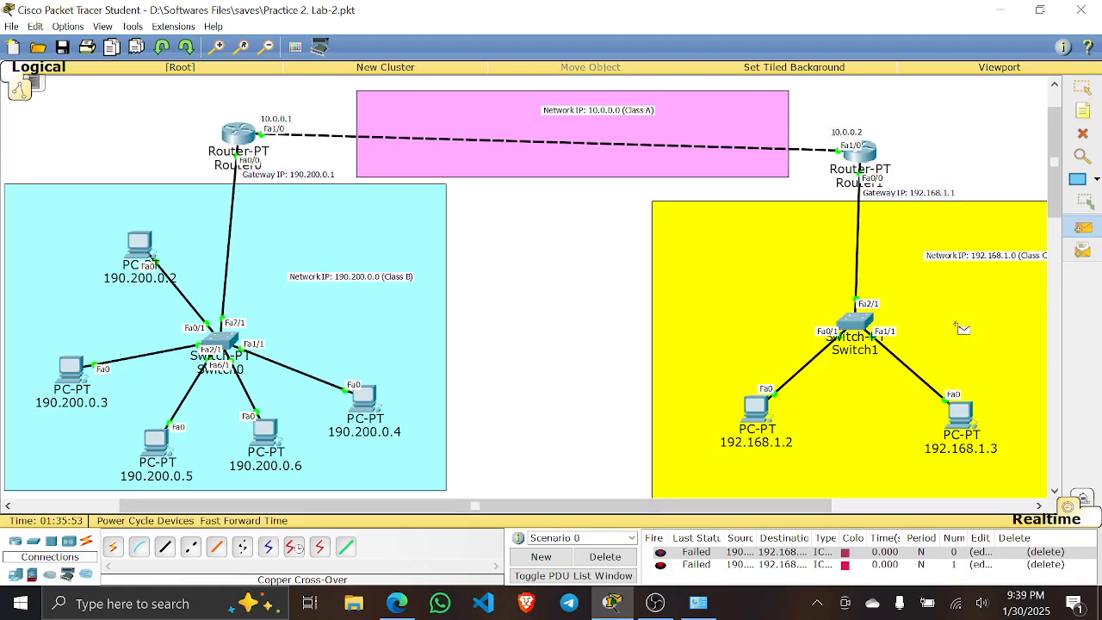
left_click(968, 420)
left_click(605, 556)
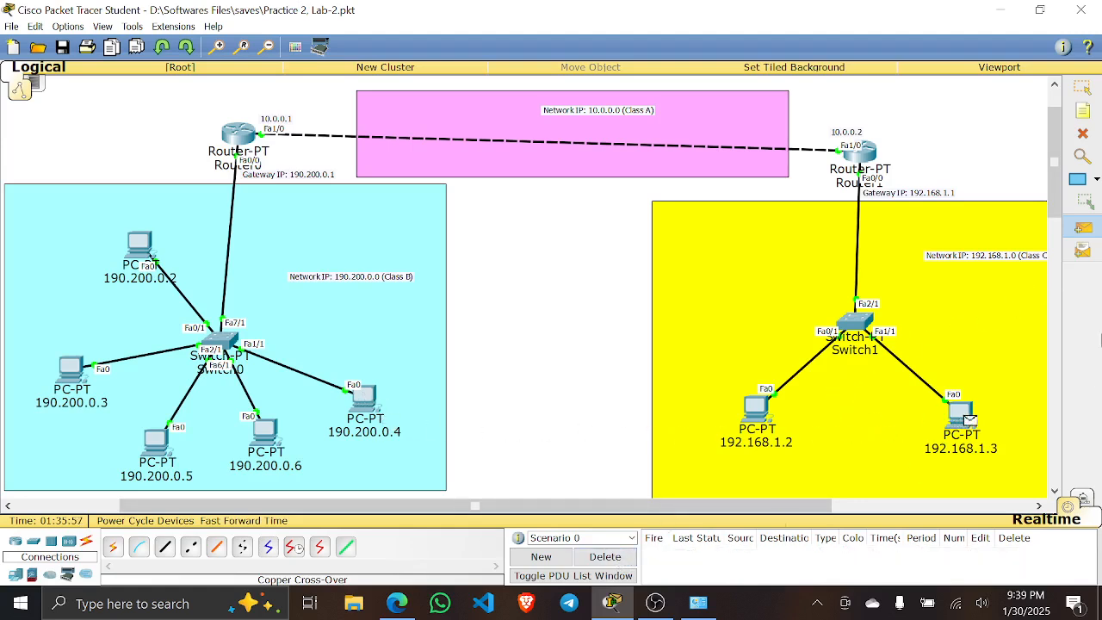
- Test routing by sending a simple PDU three times from PC 192.168.1.3 to PC 190.200.0.4
left_click(962, 413)
left_click(358, 395)
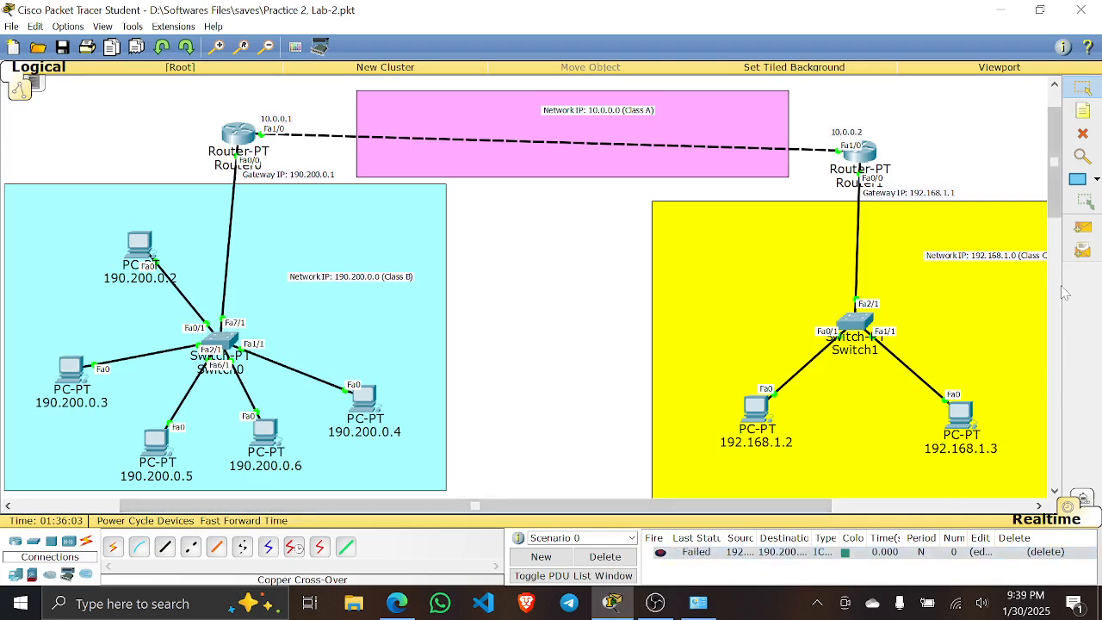
left_click(1082, 227)
left_click(962, 417)
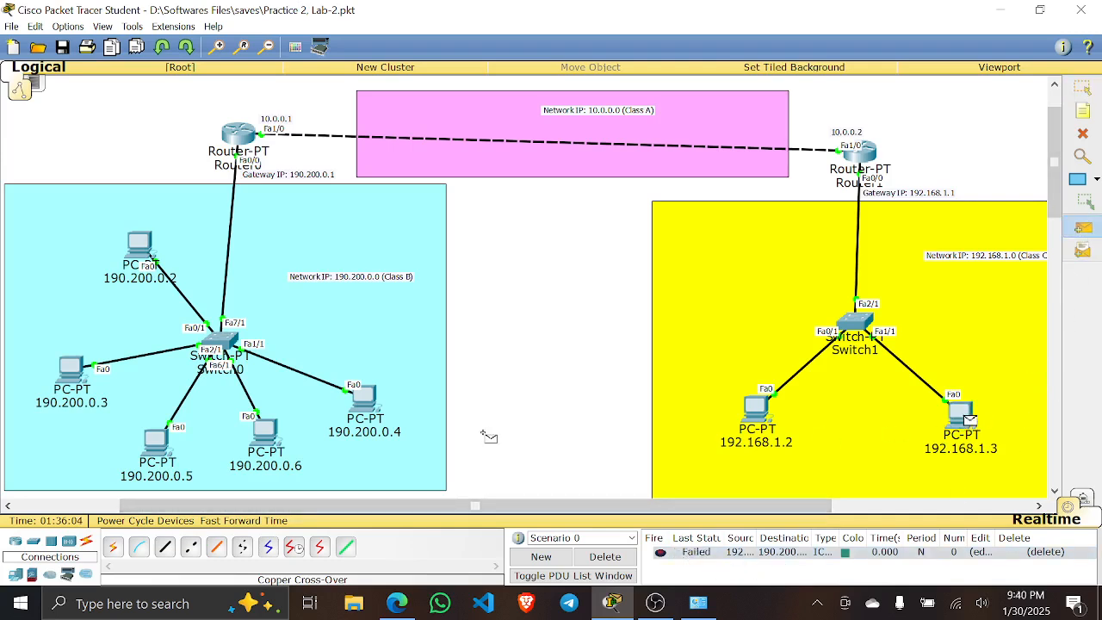
left_click(369, 403)
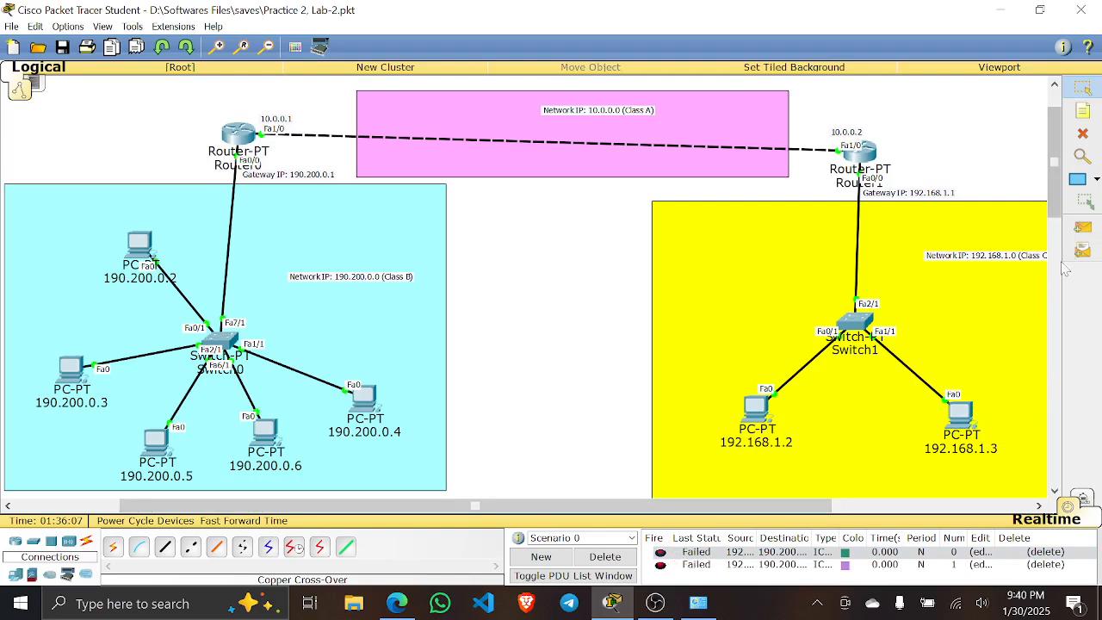
left_click(1082, 227)
left_click(959, 418)
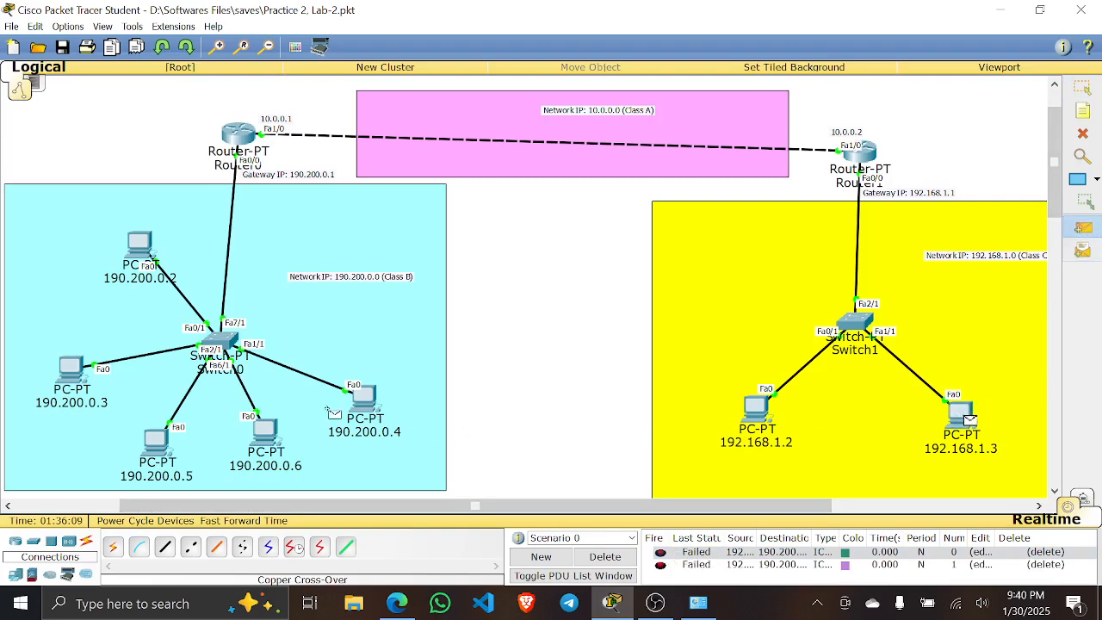
left_click(363, 401)
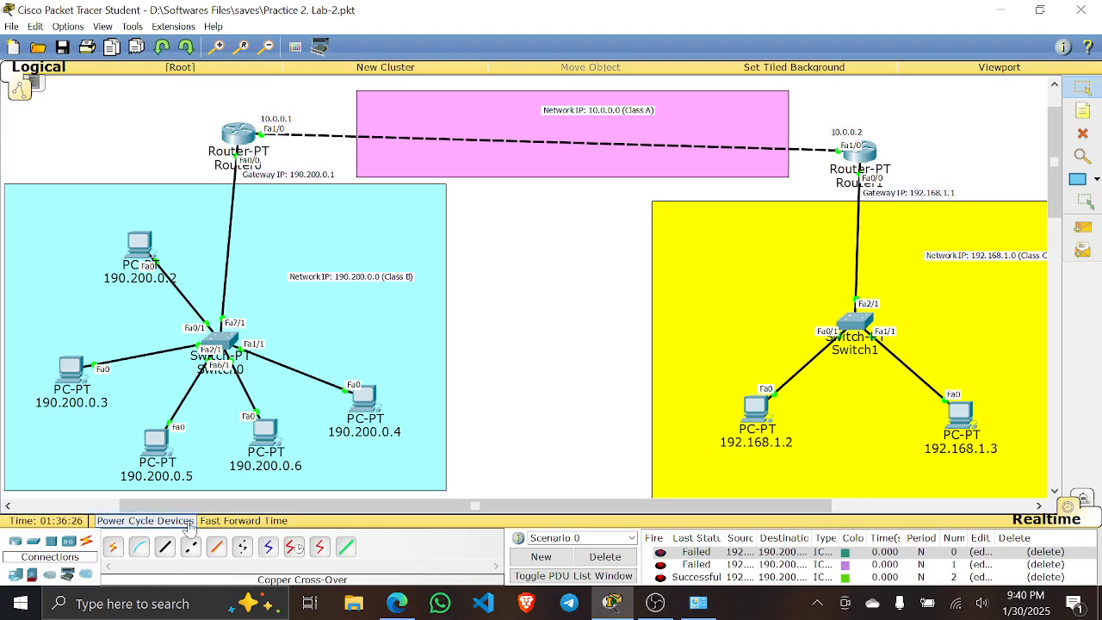
- Send a simple PDU from PC 192.168.1.3 to PC 190.200.0.2 and delete Scenario 0 to clear the PDU list
left_click(1087, 233)
left_click(964, 417)
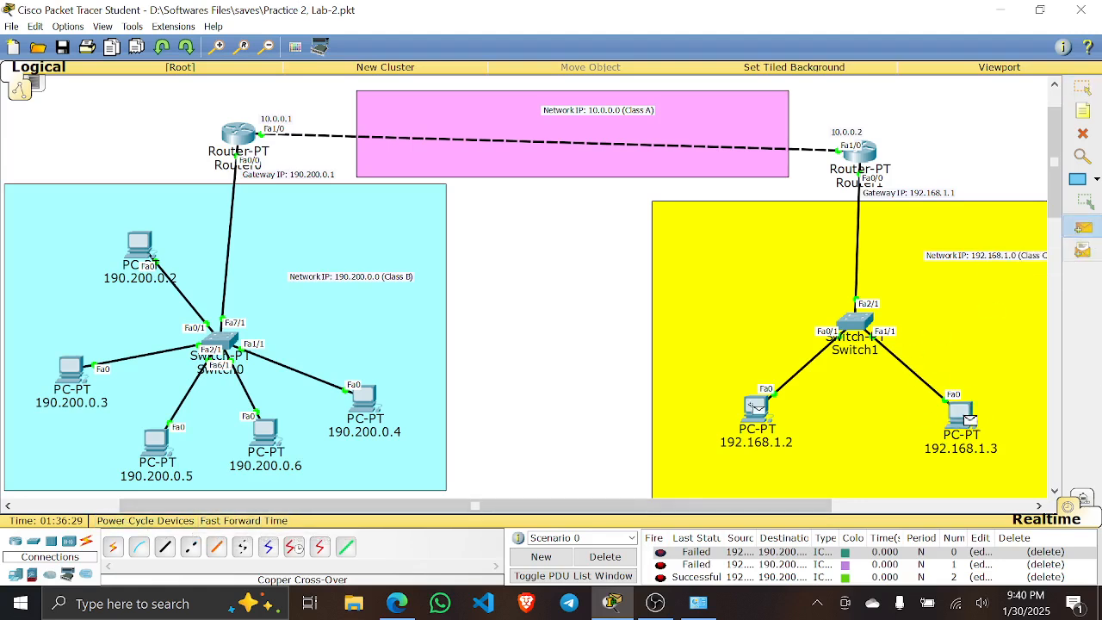
left_click(146, 243)
left_click(614, 559)
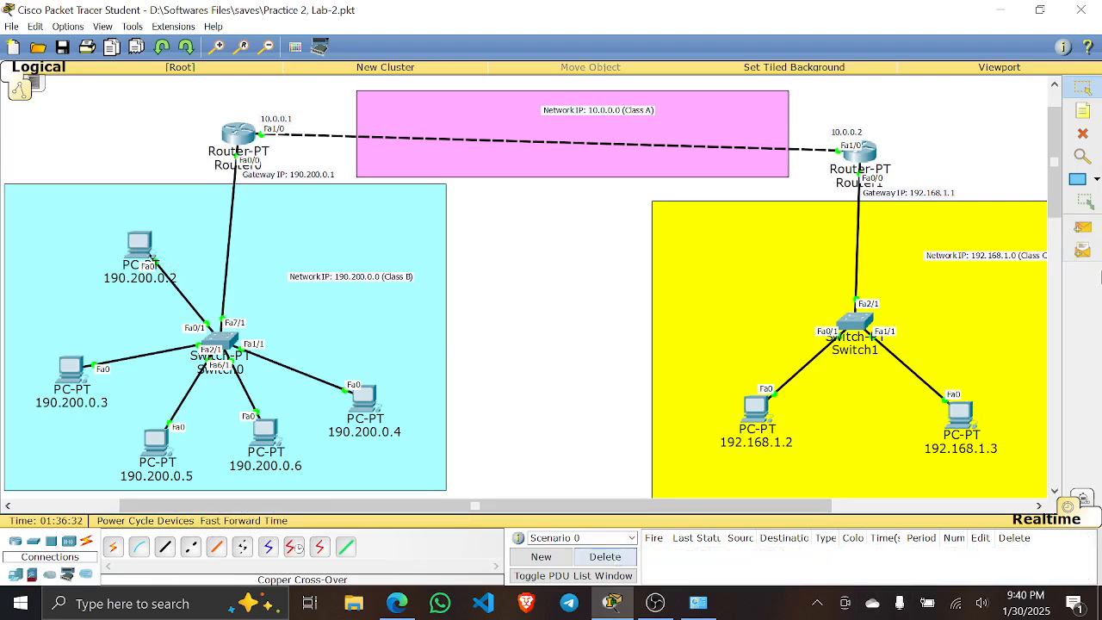
- Test routing in the cleared scenario with a simple PDU from PC 192.168.1.3 to PC 190.200.0.2
left_click(1083, 227)
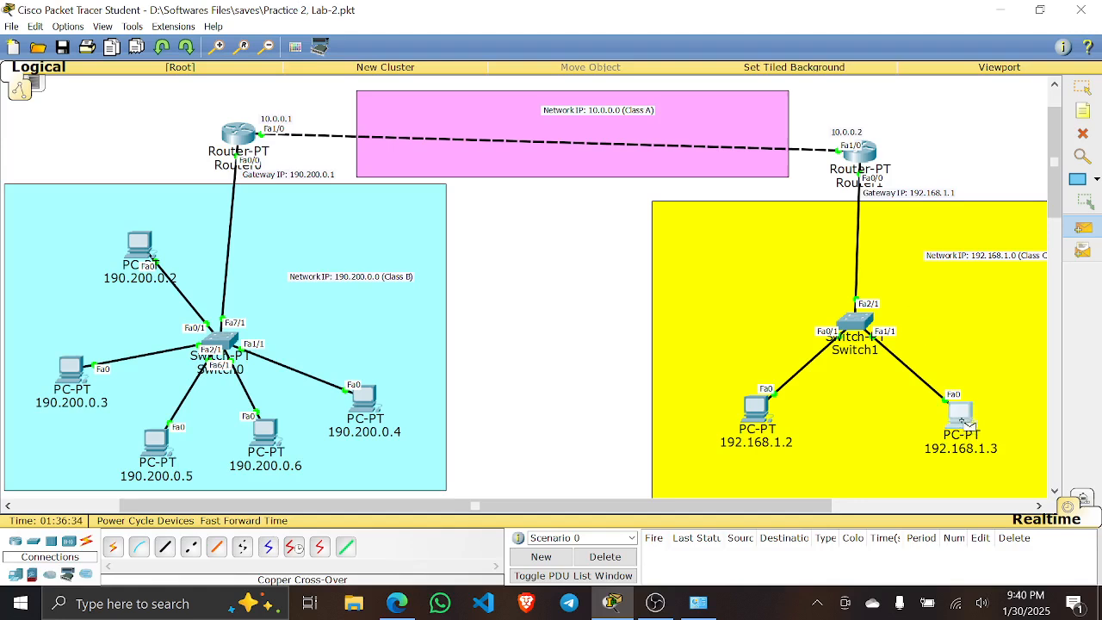
left_click(964, 419)
left_click(142, 249)
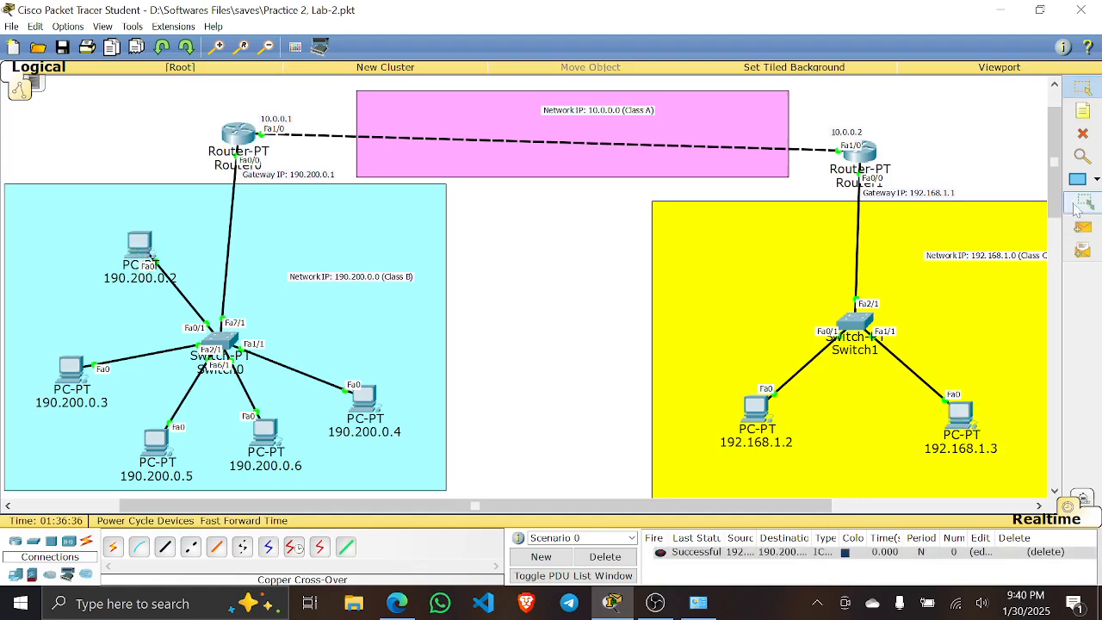
- Send two simple PDUs from PC 192.168.1.2 to the Class B network, the second one to PC 190.200.0.6
left_click(1083, 228)
left_click(755, 420)
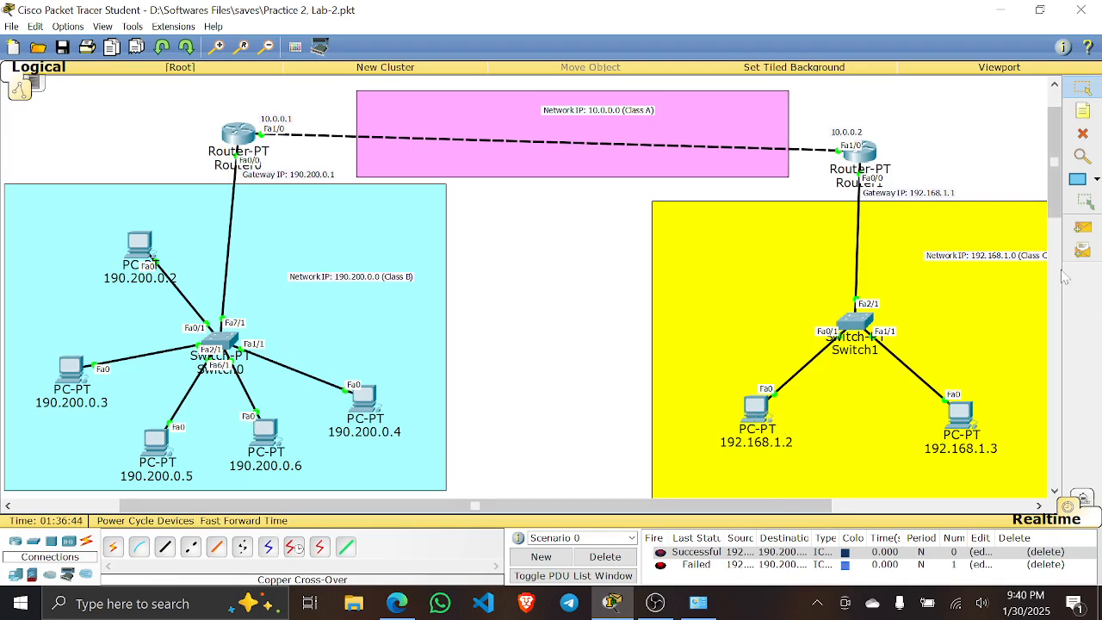
left_click(1082, 226)
left_click(760, 411)
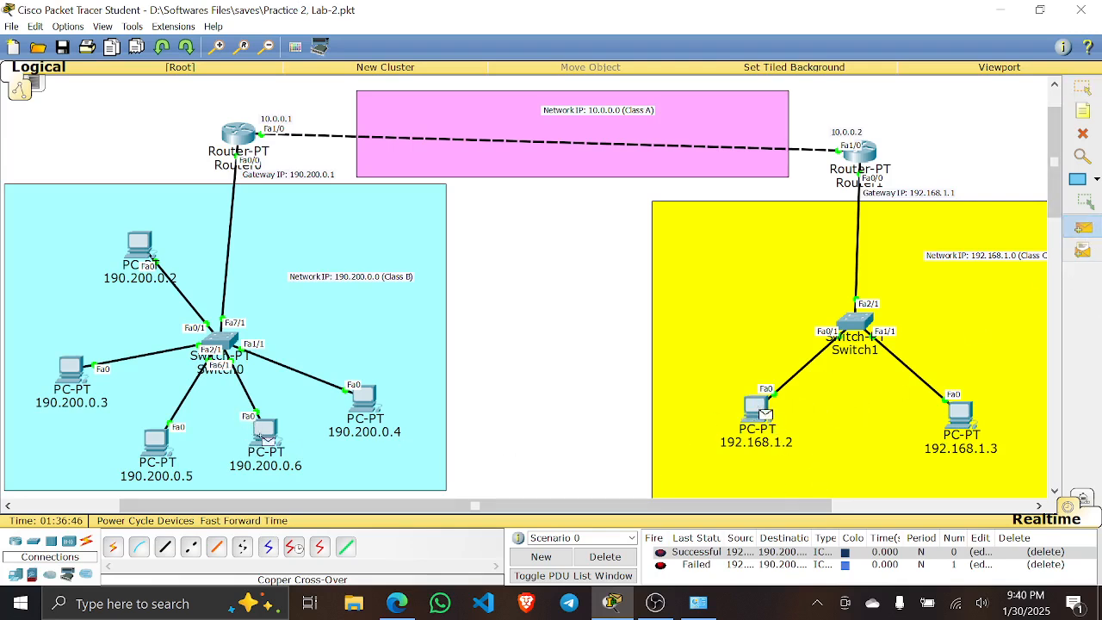
left_click(265, 437)
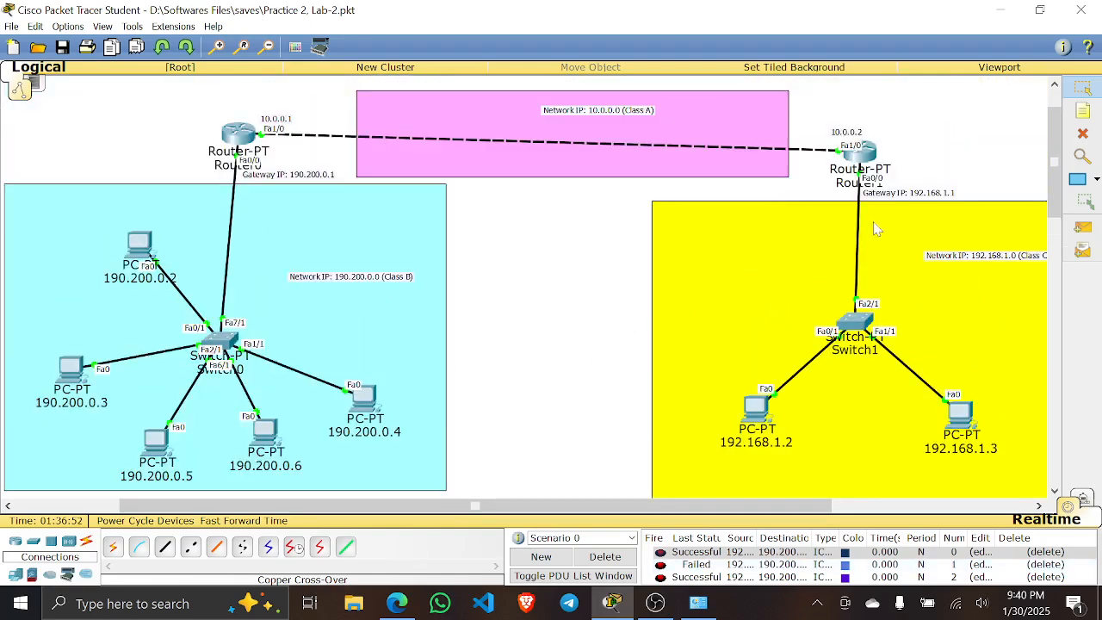
- Select the whole topology and shift it toward the left edge of the workspace to free space beside the Class C network
scroll(631, 226, "down", 5)
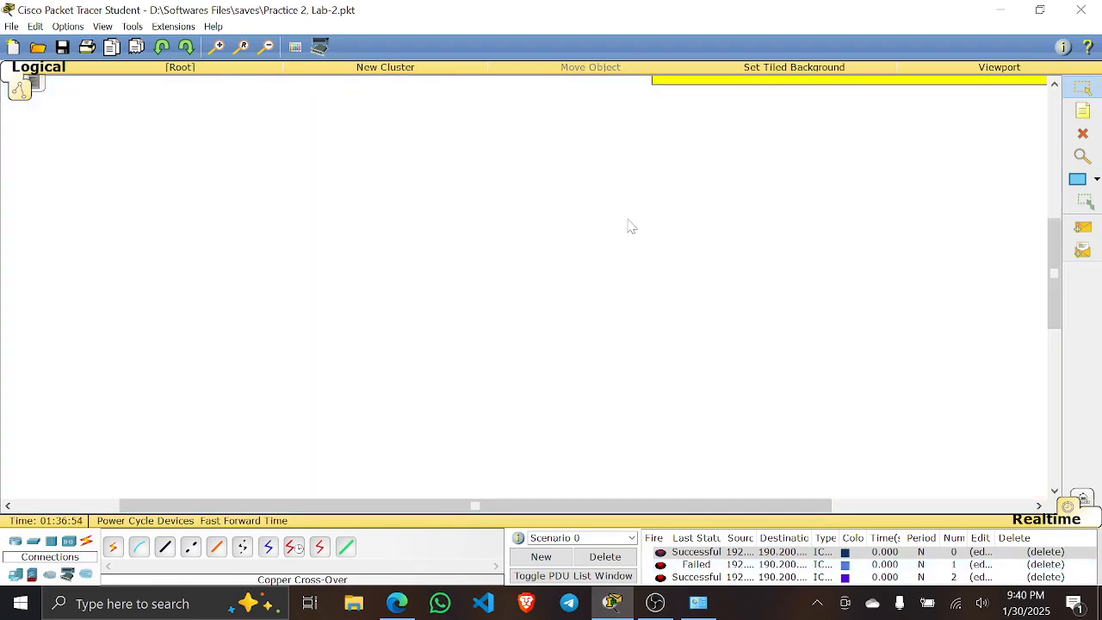
scroll(631, 227, "up", 5)
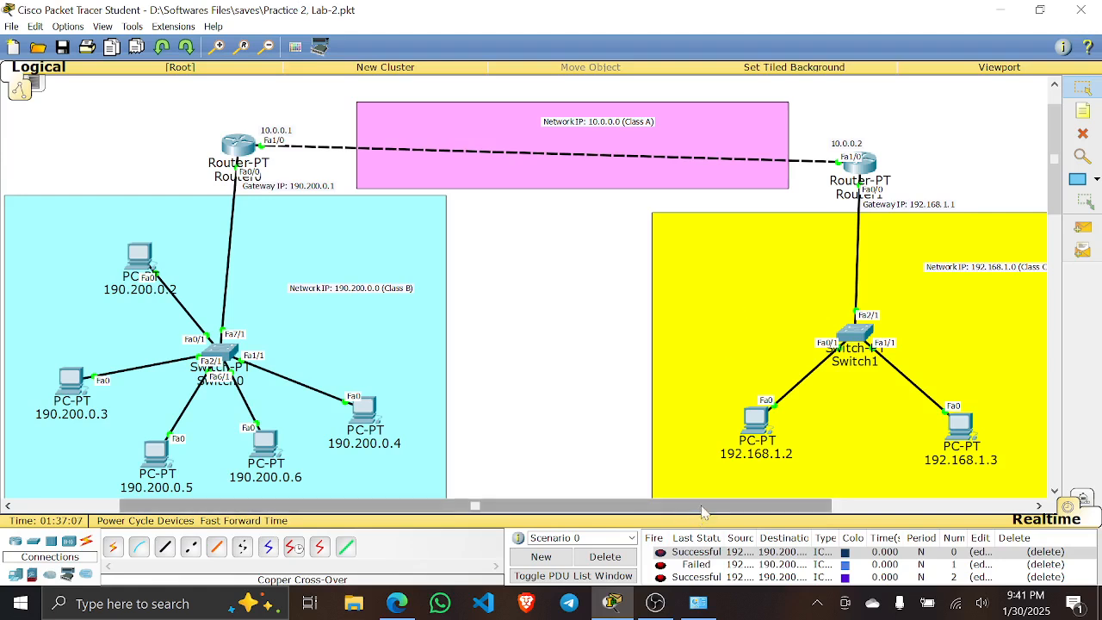
left_click_drag(702, 513, 740, 512)
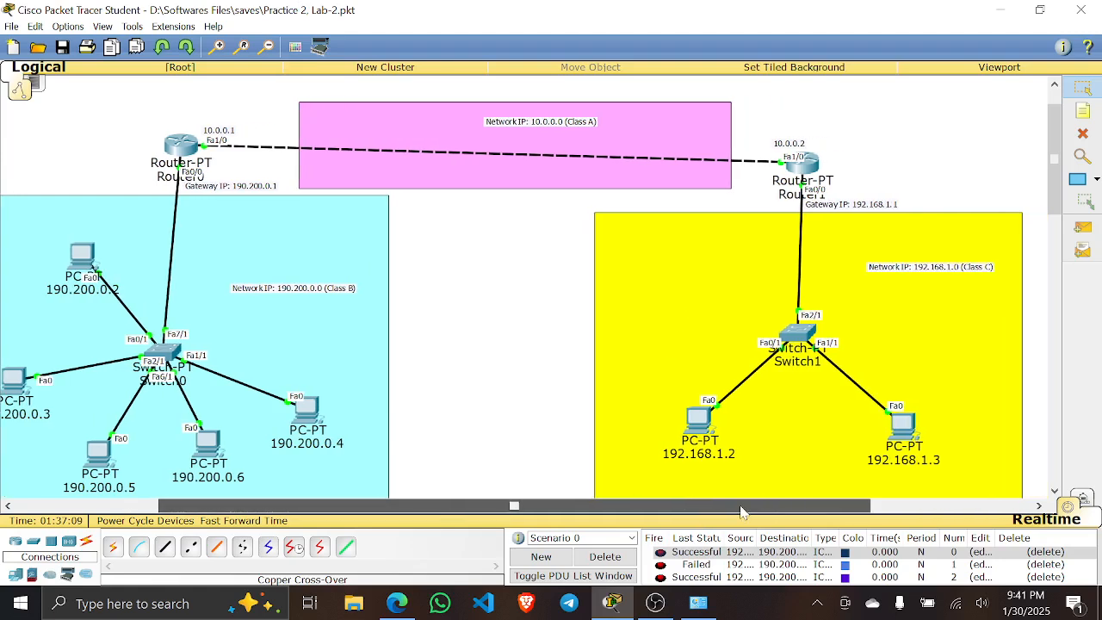
left_click(267, 48)
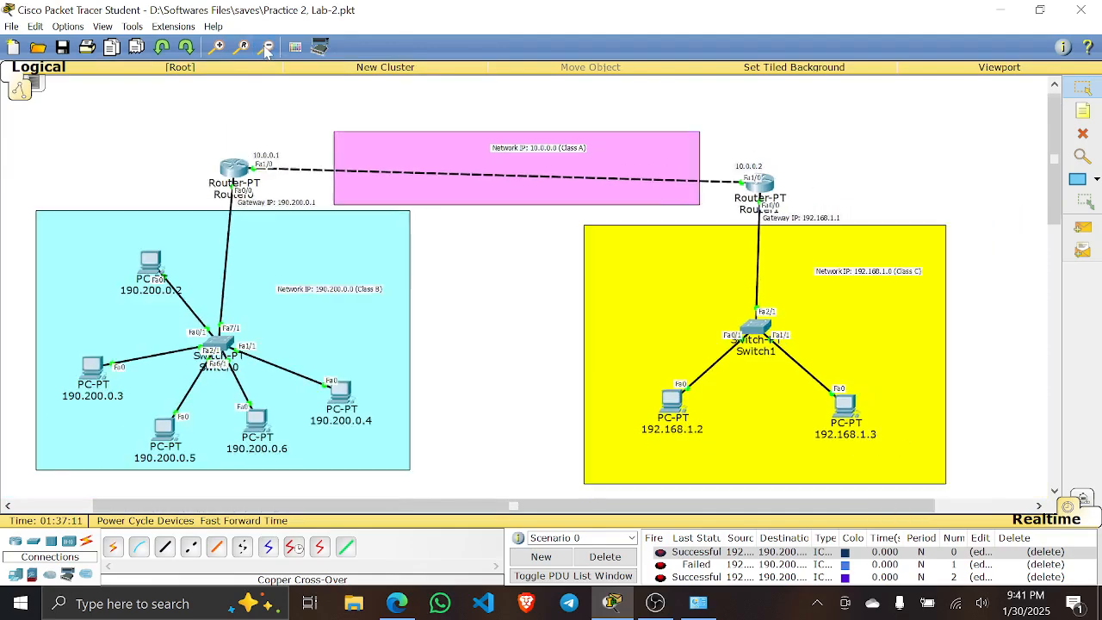
left_click(267, 49)
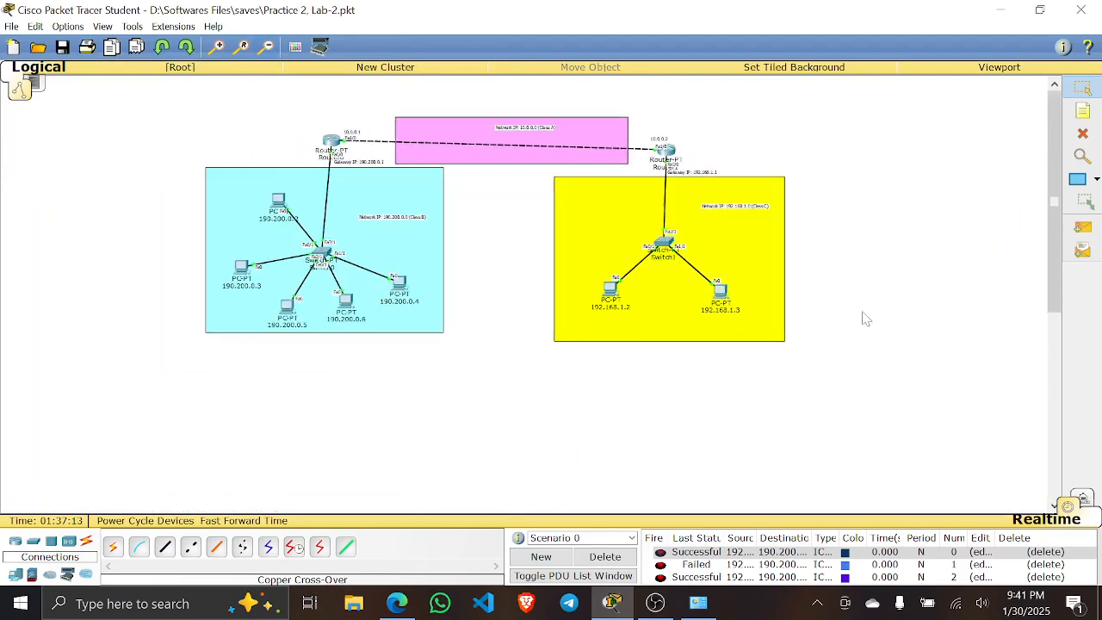
left_click_drag(126, 93, 904, 434)
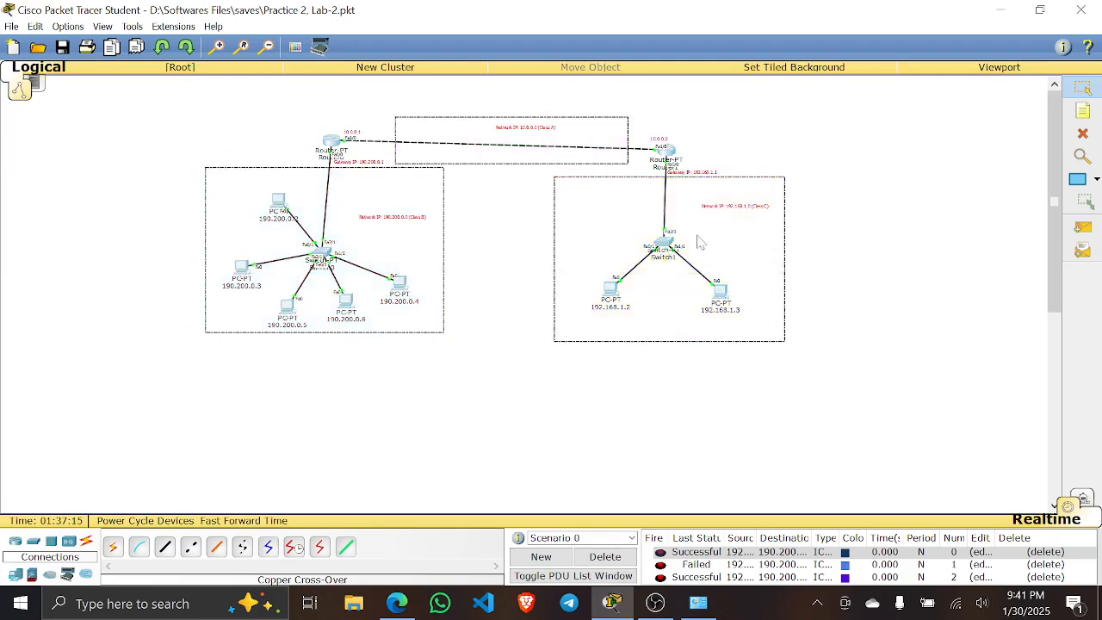
left_click_drag(720, 244, 611, 258)
left_click(839, 271)
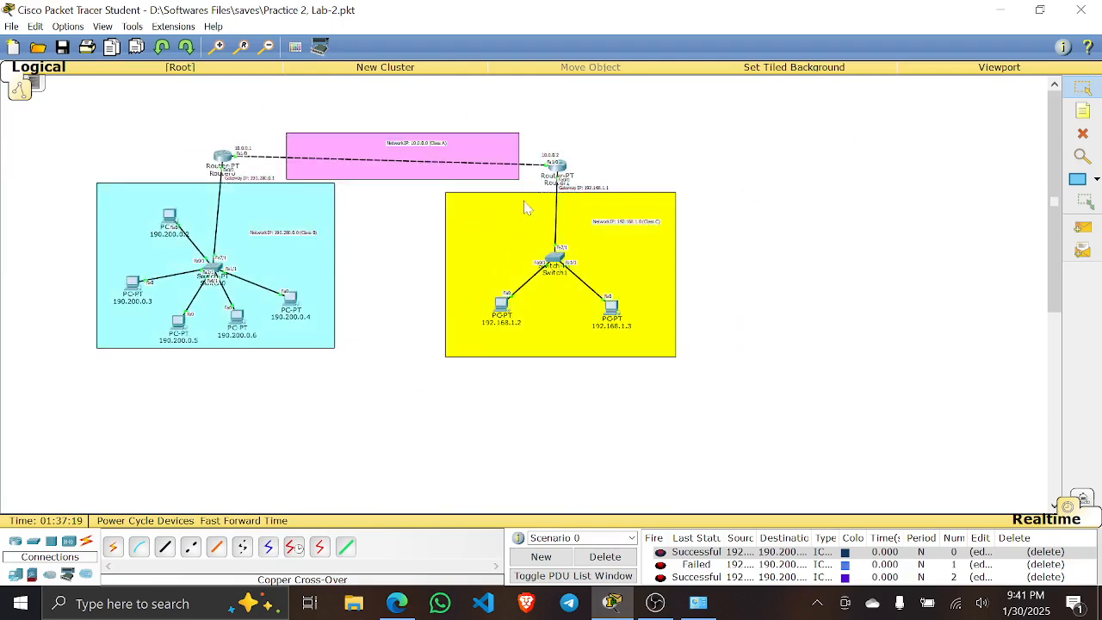
- Move Router1 and the whole yellow Class C network group closer to the Class B network
left_click_drag(422, 193, 771, 428)
left_click_drag(622, 270, 549, 267)
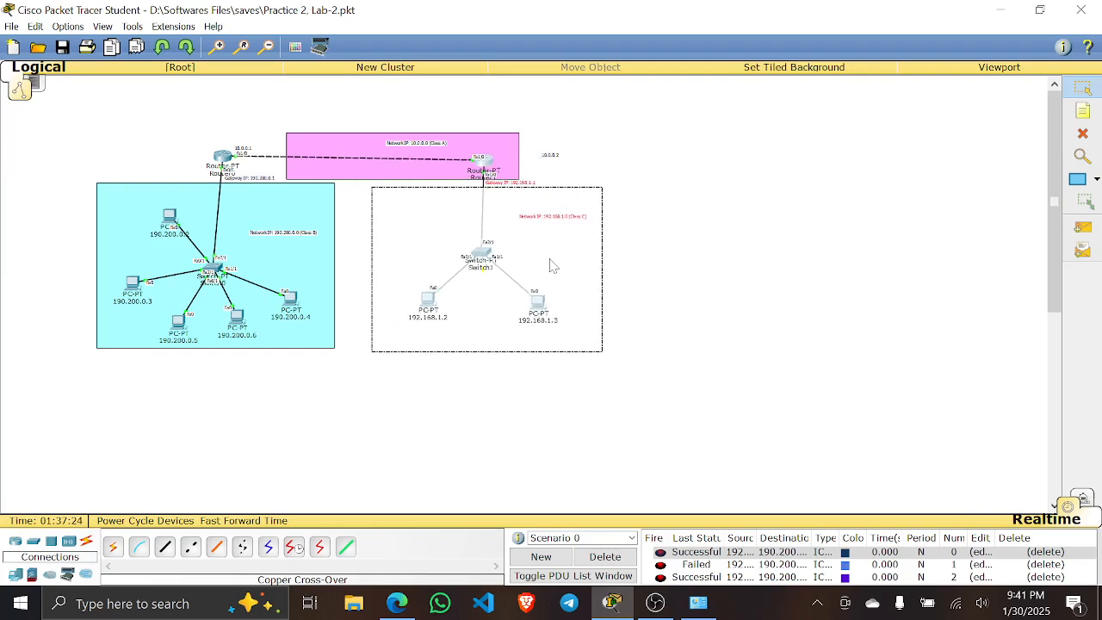
left_click(549, 268)
- Move the pink Class A rectangle above the link between the two routers
double_click(511, 168)
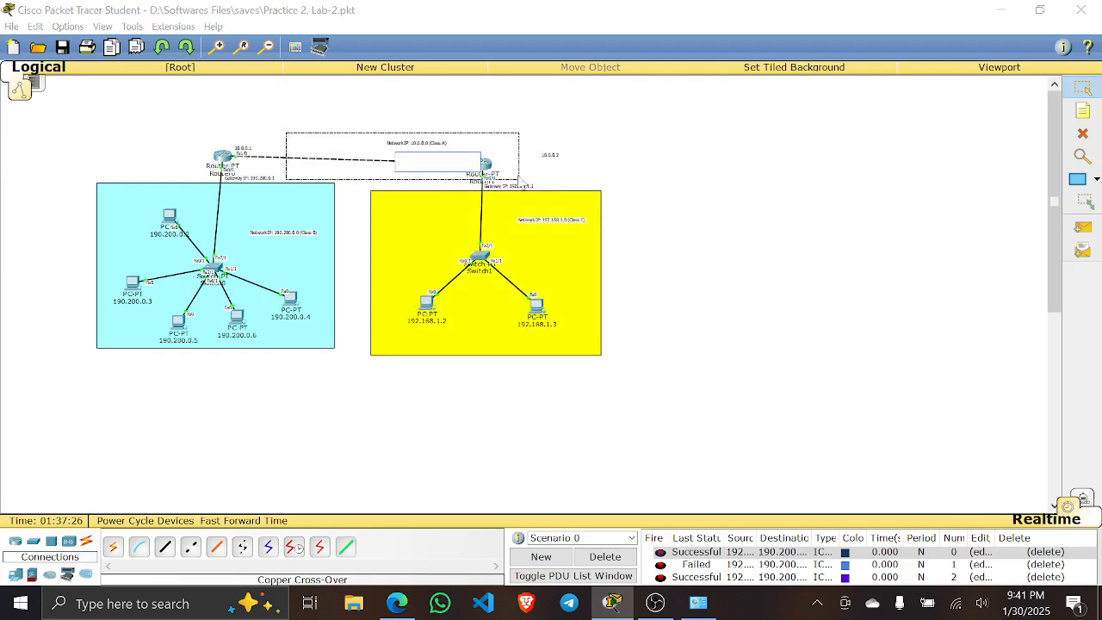
left_click_drag(519, 179, 550, 132)
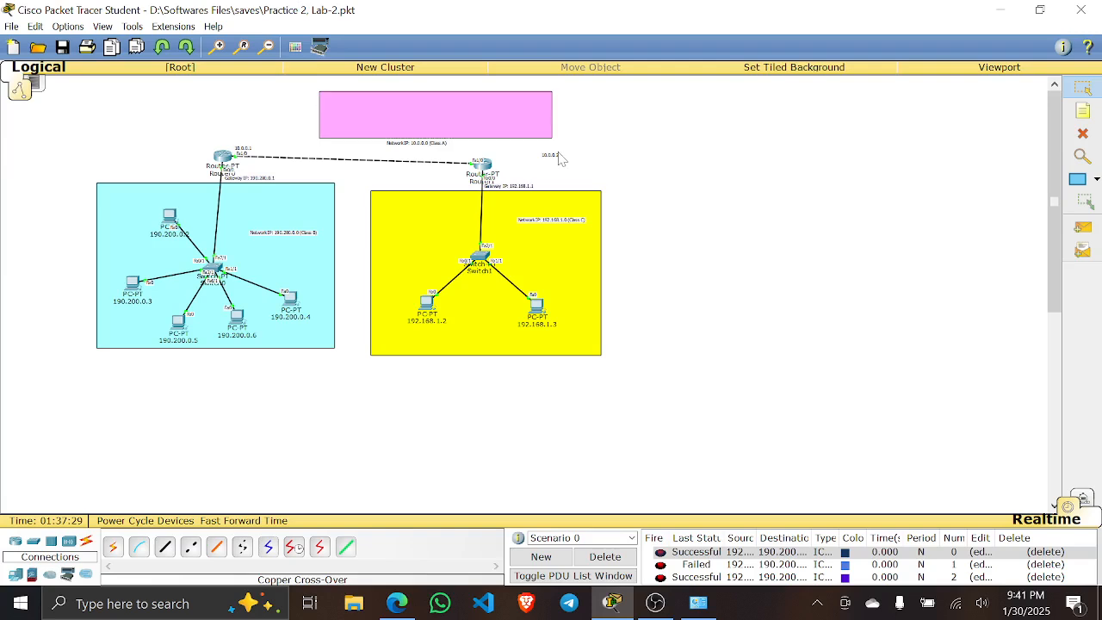
double_click(555, 155)
left_click(702, 227)
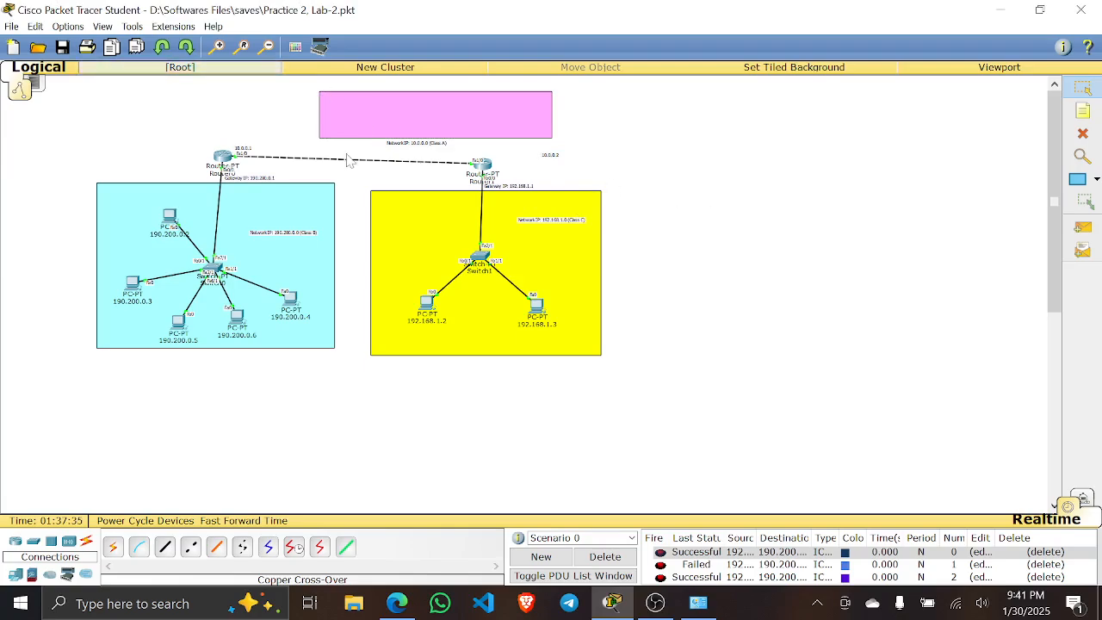
left_click(655, 603)
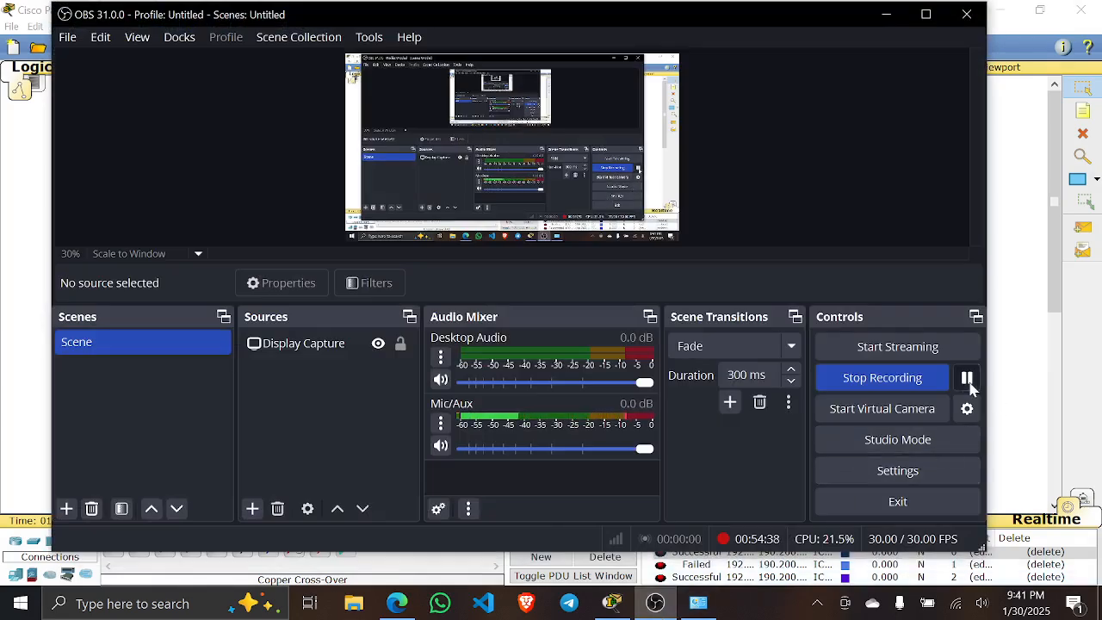
left_click(886, 18)
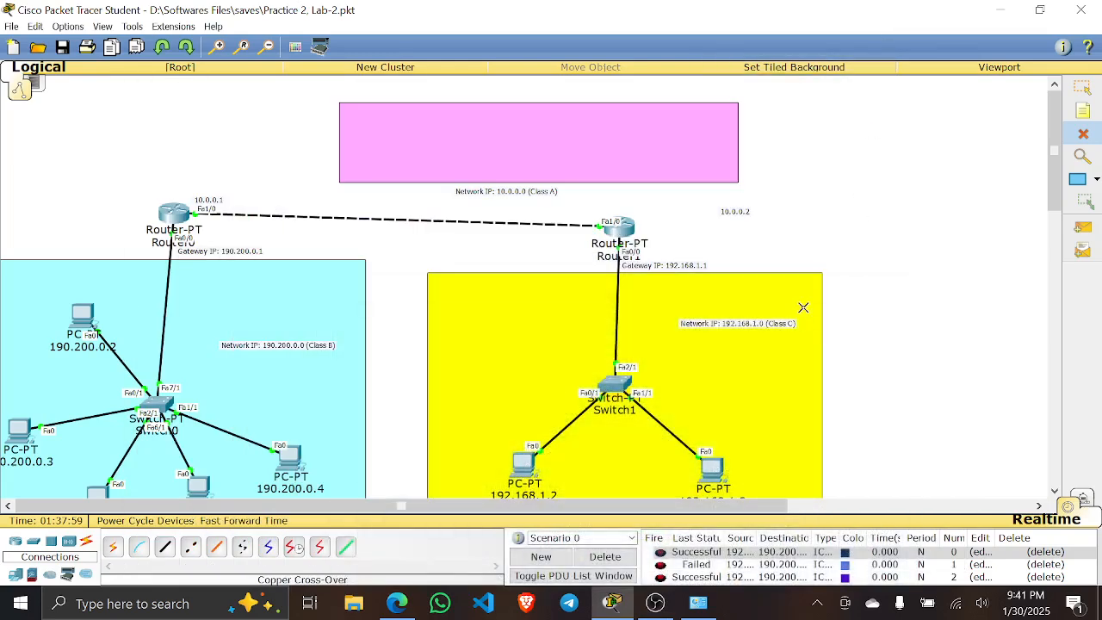
scroll(507, 226, "down", 2)
scroll(538, 240, "up", 2)
- Delete the oversized pink Class A rectangle above the routers
left_click(1082, 87)
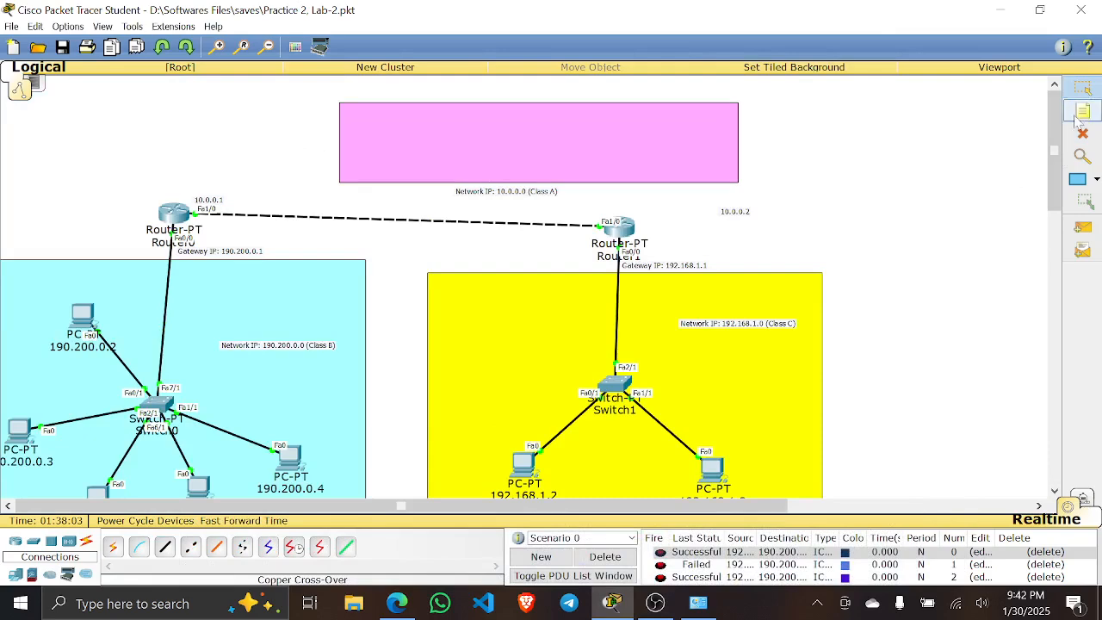
left_click(641, 134)
left_click(745, 156)
left_click(1083, 133)
left_click(713, 140)
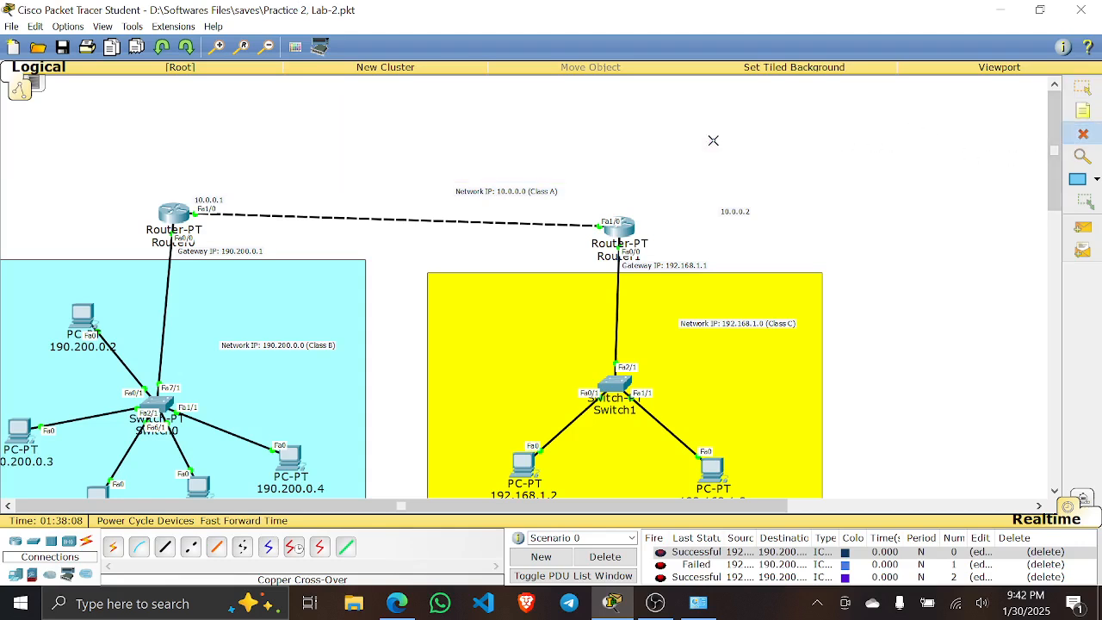
- Reposition the 10.0.0.2 label just above Router1 and center the Class A network label over the link between the routers
left_click(1083, 87)
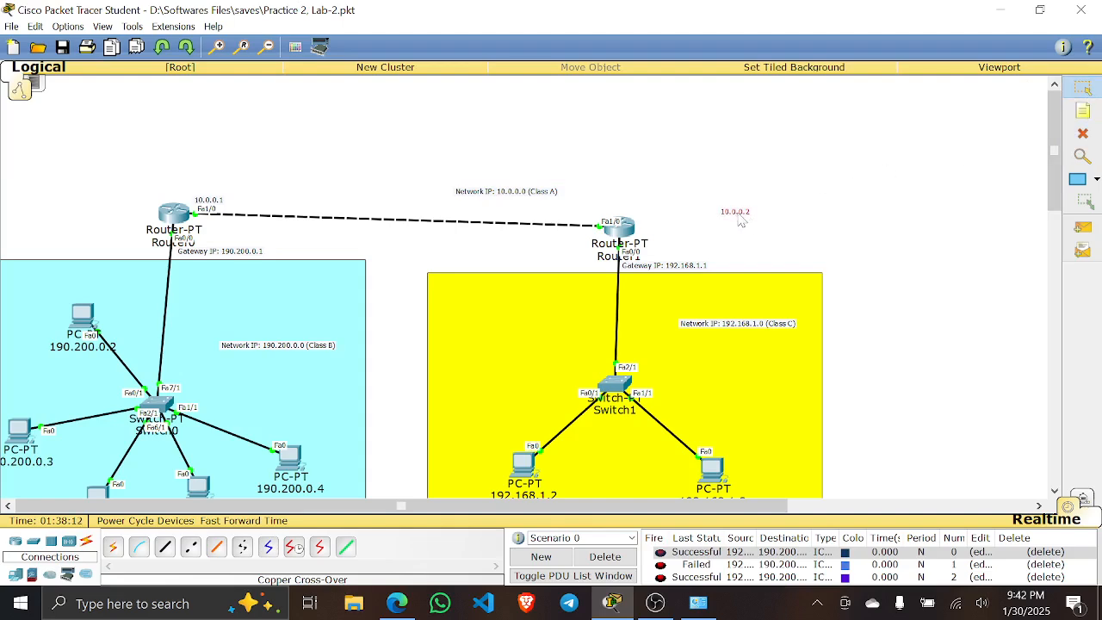
left_click_drag(740, 220, 615, 217)
left_click(539, 191)
left_click(650, 156)
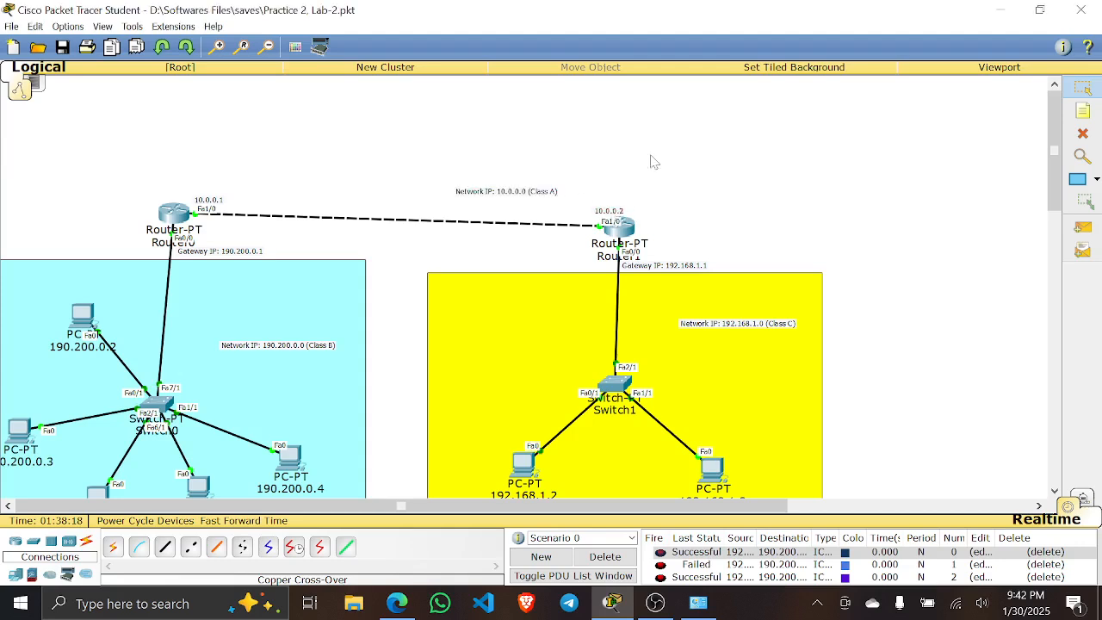
left_click_drag(526, 196, 427, 218)
- Draw a smaller pink-filled rectangle with a black outline around the Class A label and the middle of the router link
left_click(1078, 178)
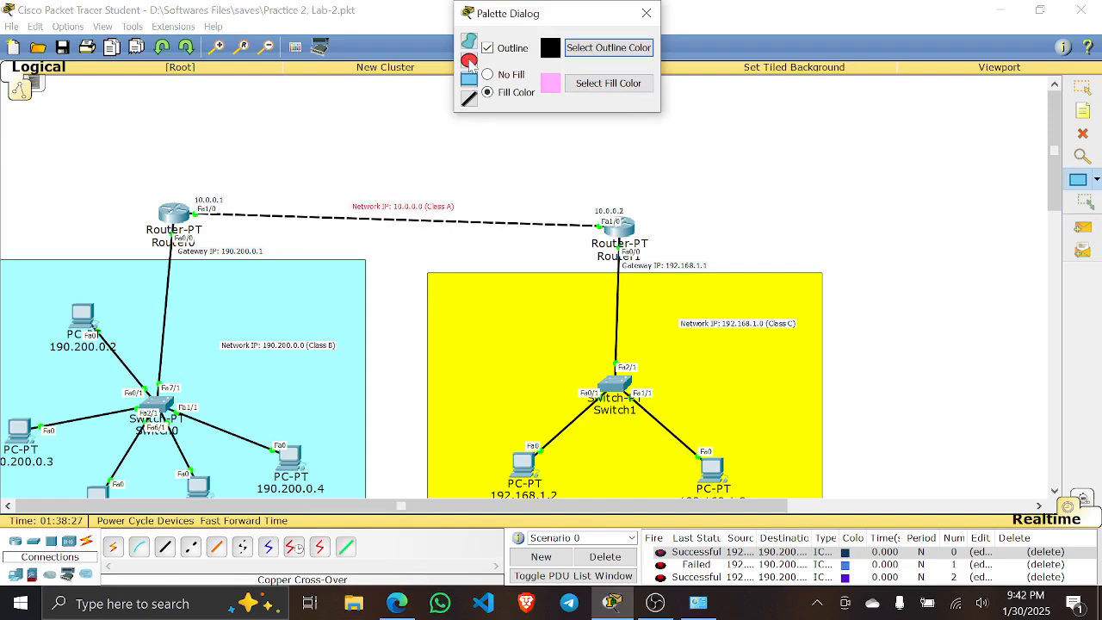
left_click(469, 60)
left_click(468, 79)
left_click_drag(316, 177, 514, 253)
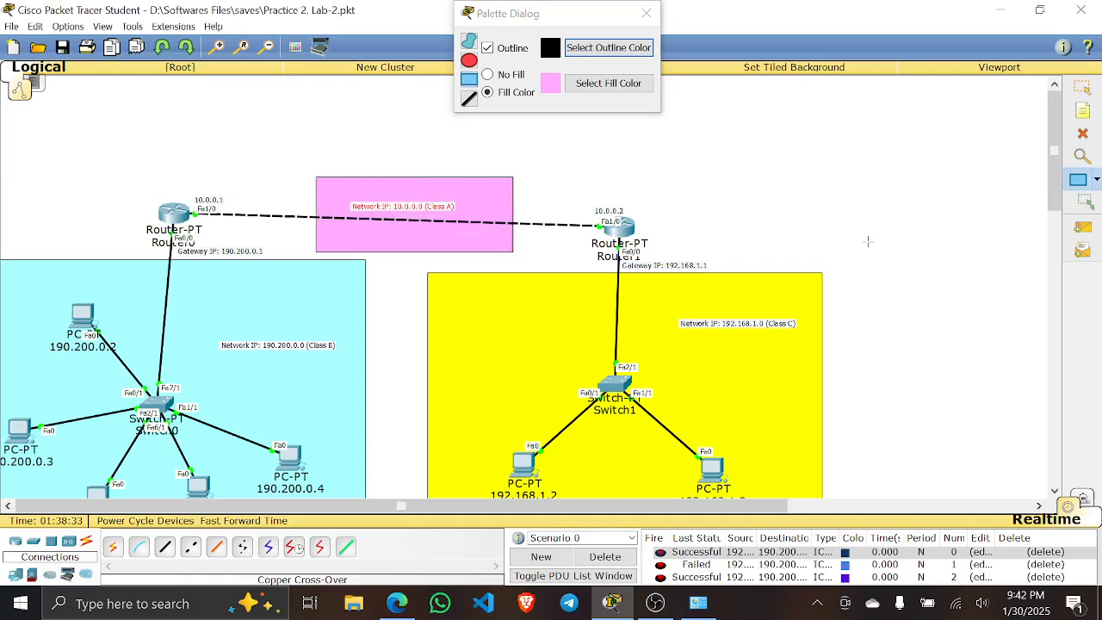
scroll(888, 202, "down", 1)
scroll(740, 149, "up", 1)
left_click(647, 13)
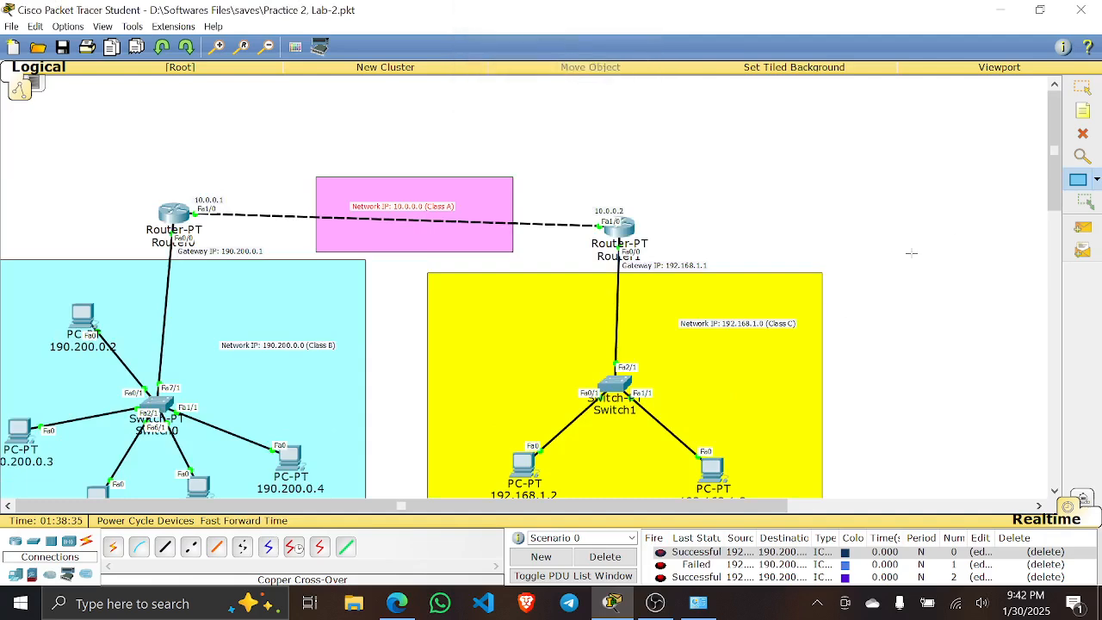
- Place a generic Switch-PT in the empty area to the right of the Class C network
left_click(266, 48)
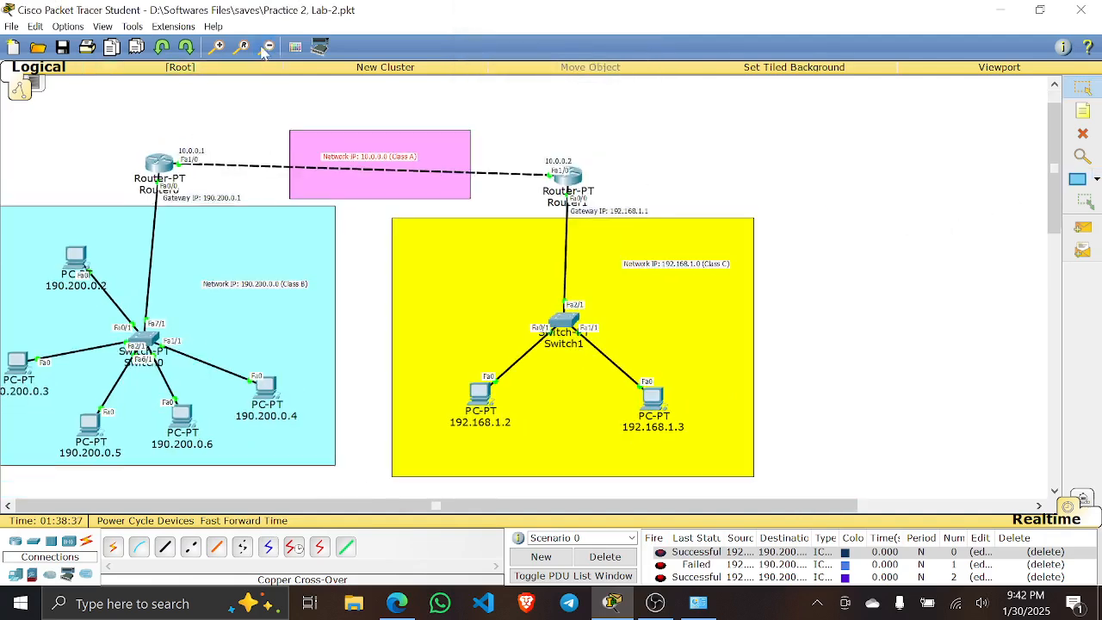
left_click(266, 49)
left_click(265, 50)
left_click(266, 49)
left_click(216, 49)
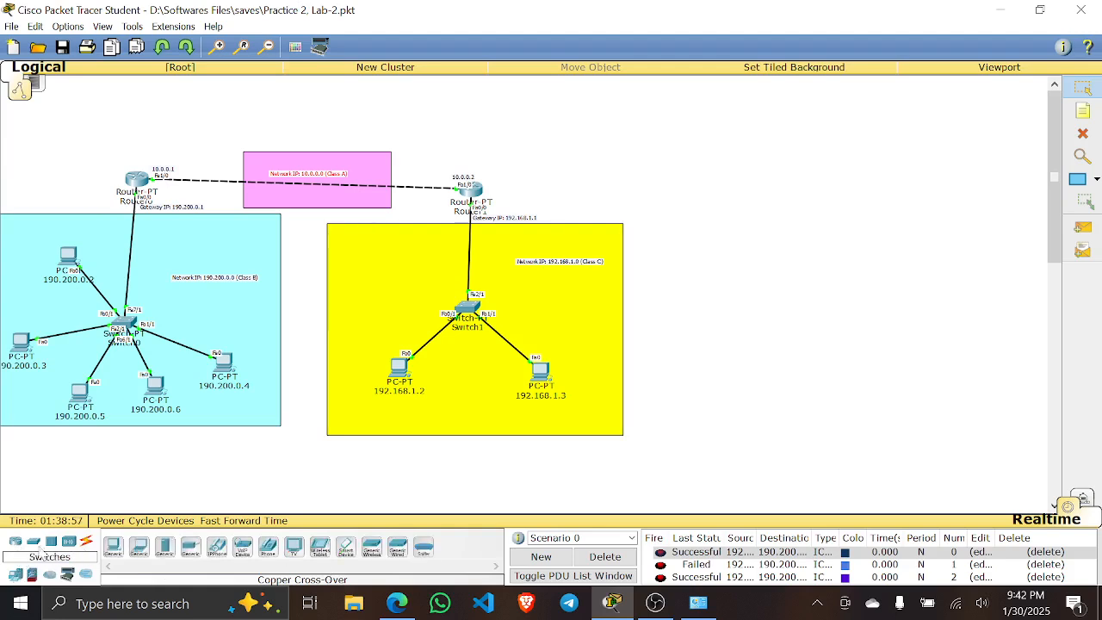
left_click(34, 544)
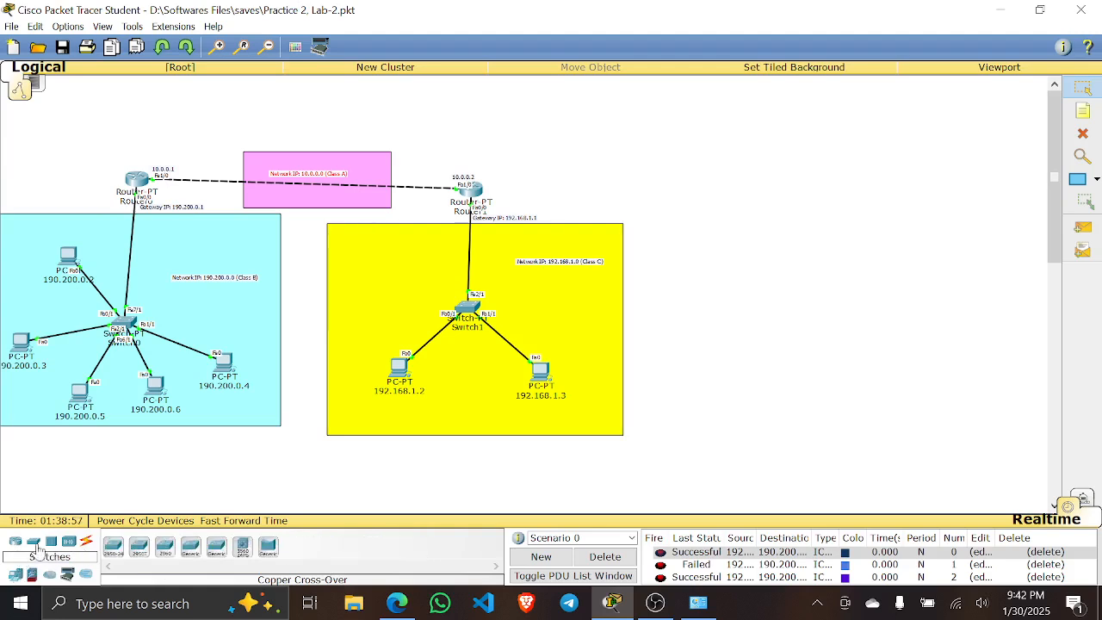
left_click(190, 546)
left_click(854, 267)
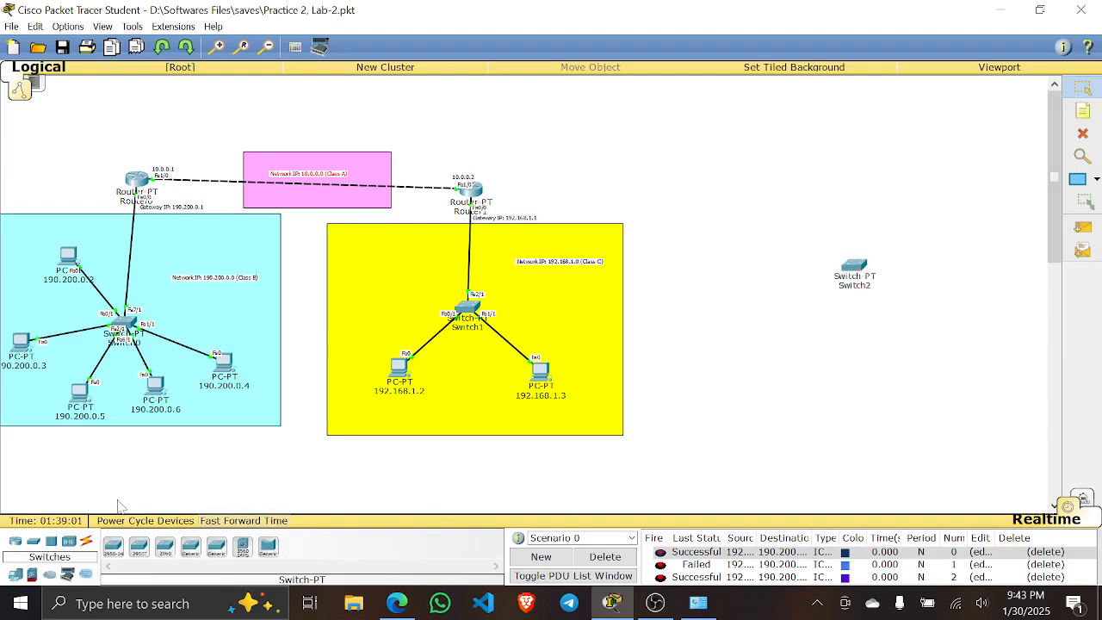
- Add two generic PCs below Switch2 and align them side by side
left_click(32, 574)
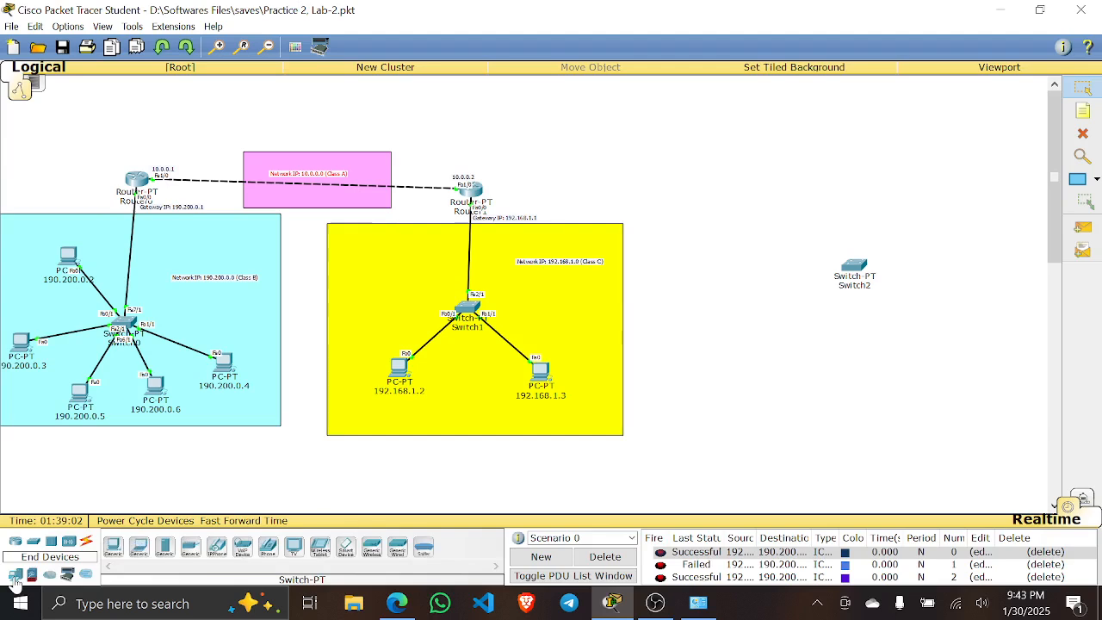
left_click(112, 548)
left_click(808, 343)
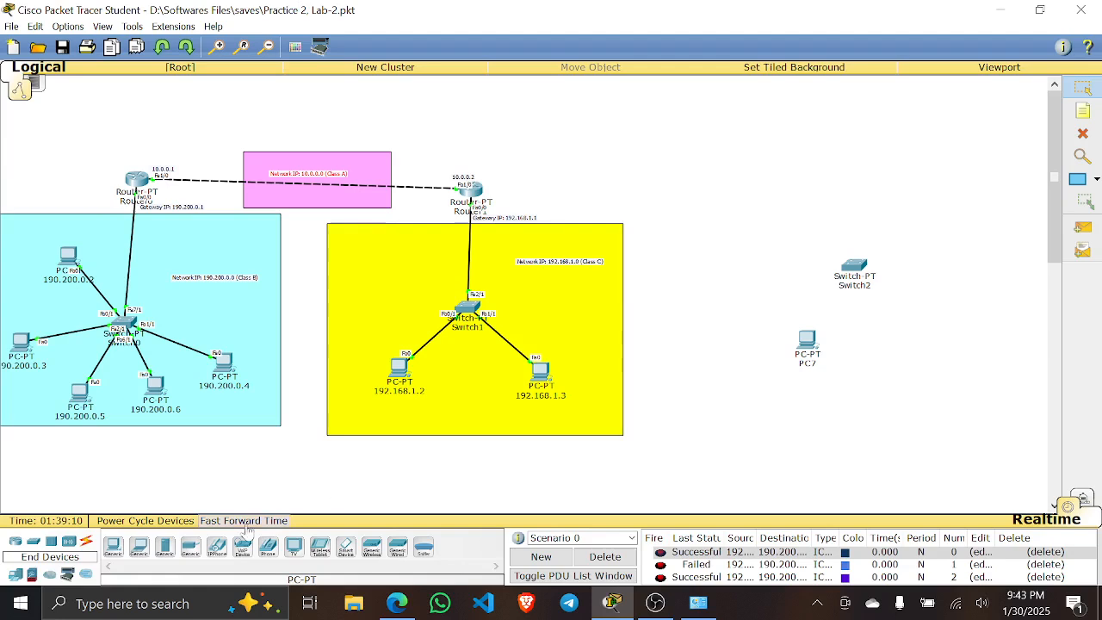
left_click(112, 547)
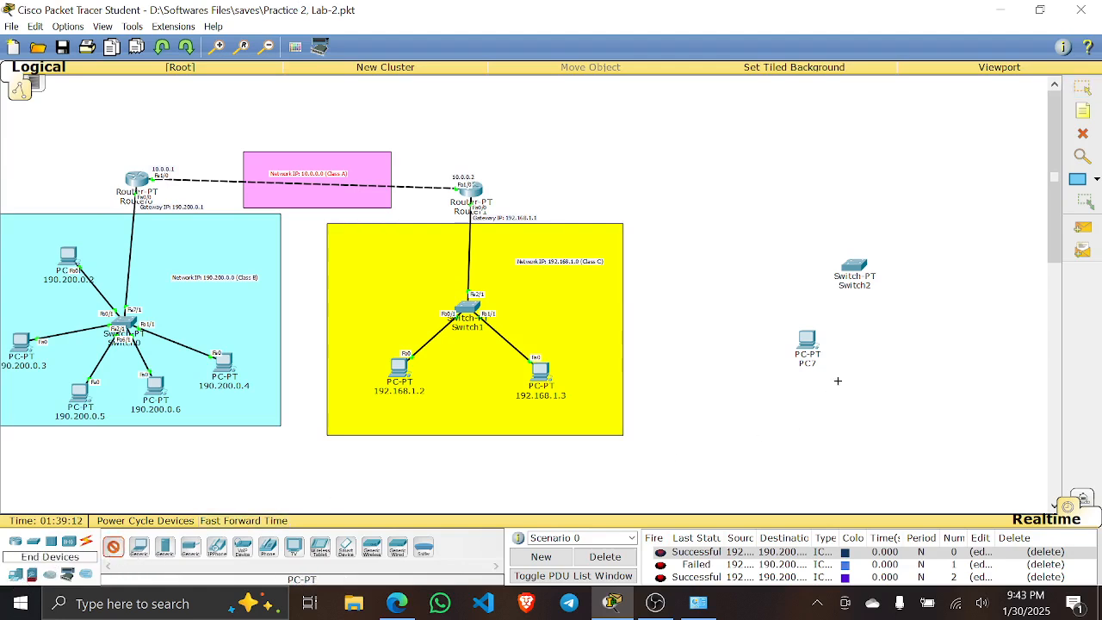
left_click(906, 353)
left_click_drag(809, 338, 802, 355)
left_click_drag(904, 353, 901, 347)
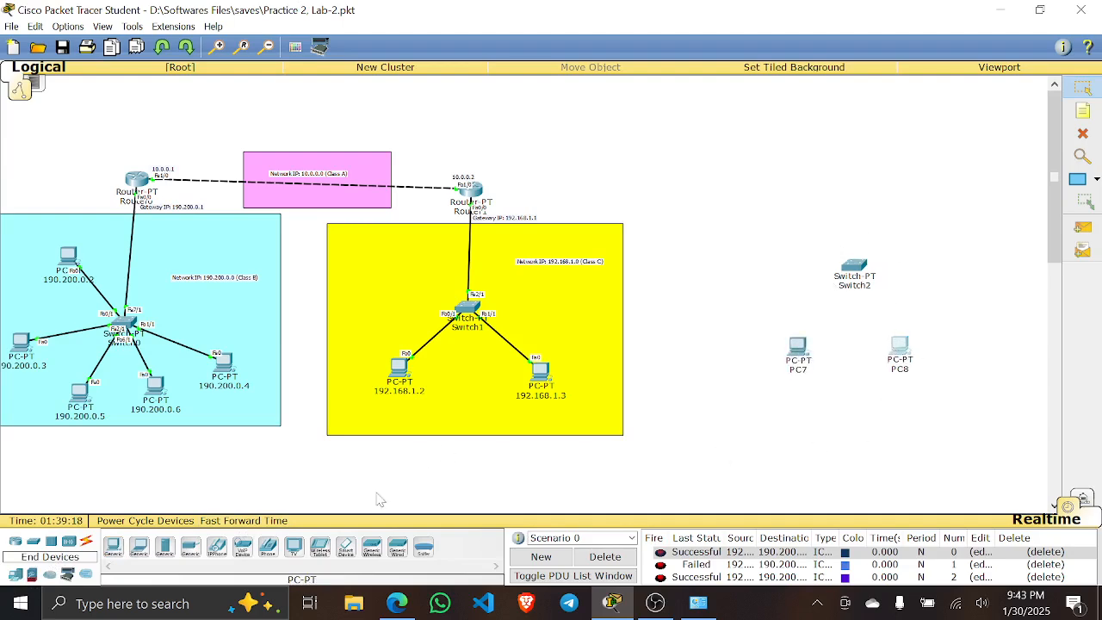
- Try a magenta-filled, black-outlined rectangle around Switch2 and its two PCs, and undo it
left_click(215, 47)
left_click_drag(349, 502, 501, 503)
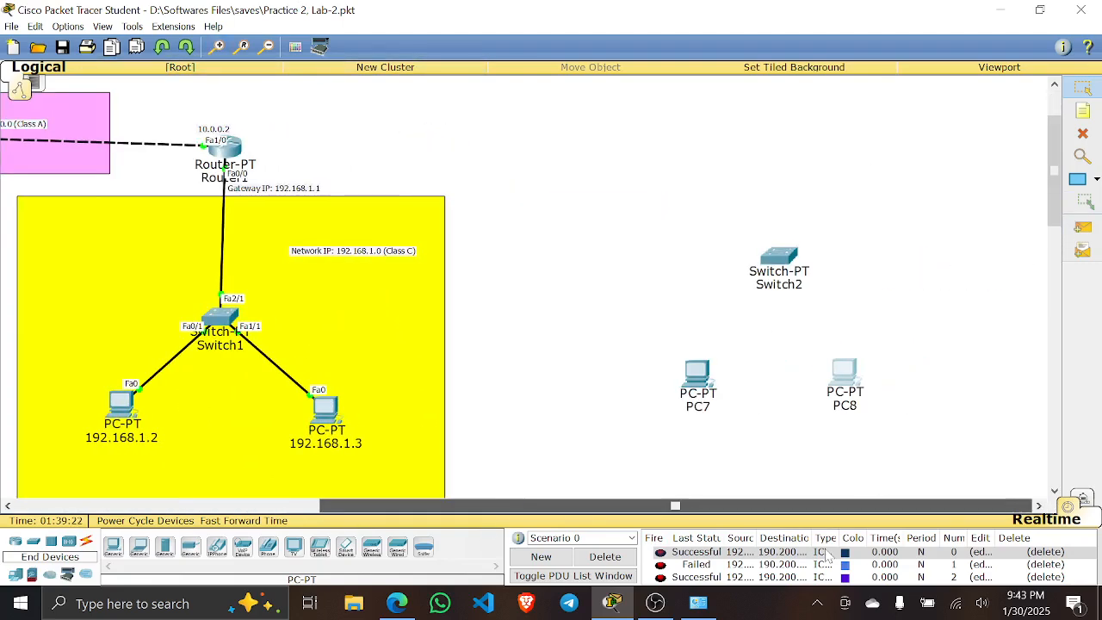
scroll(844, 306, "down", 2)
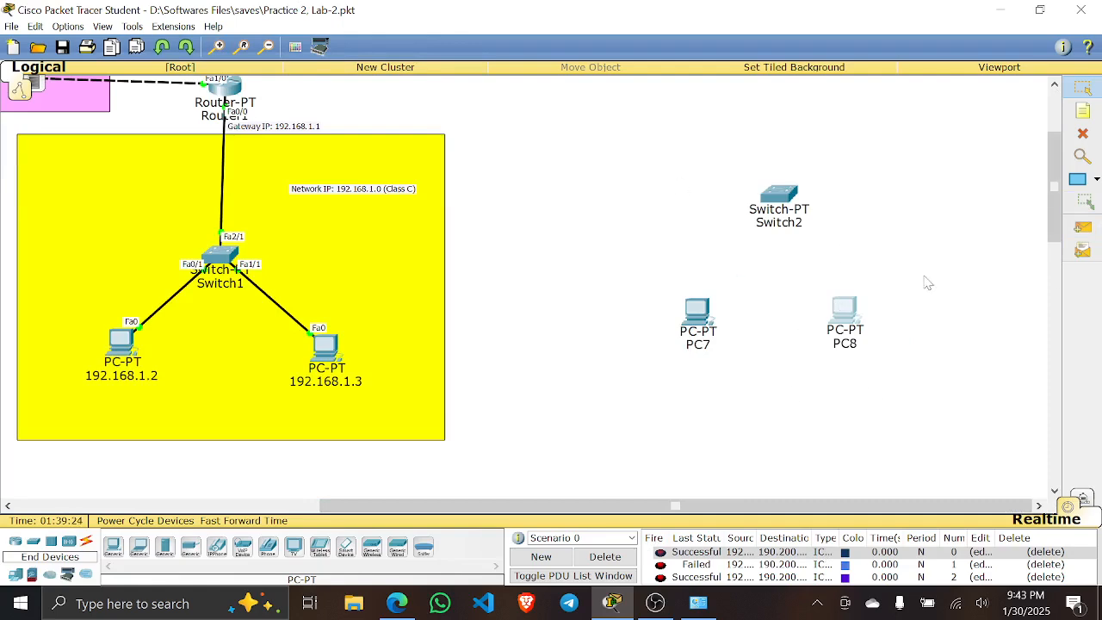
scroll(890, 249, "up", 2)
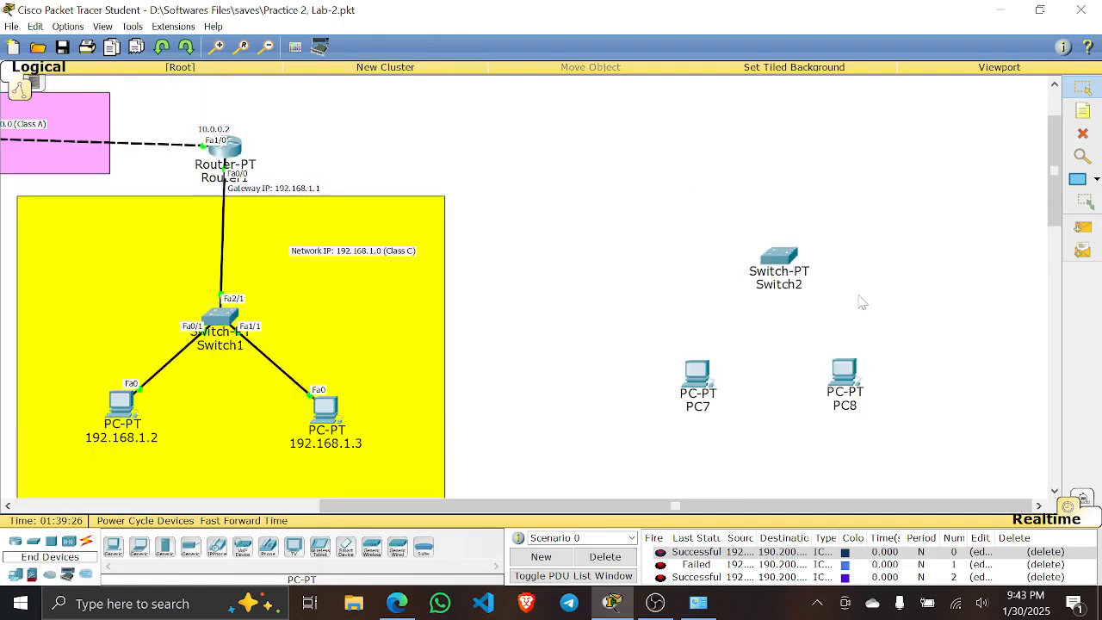
scroll(861, 301, "down", 2)
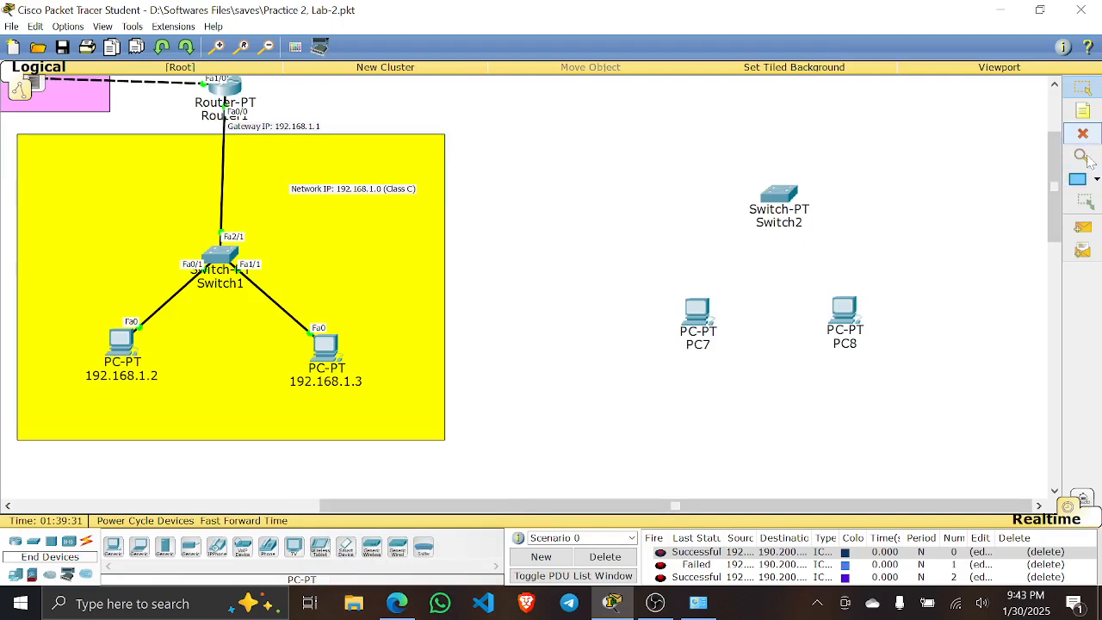
left_click(1097, 179)
left_click(1039, 219)
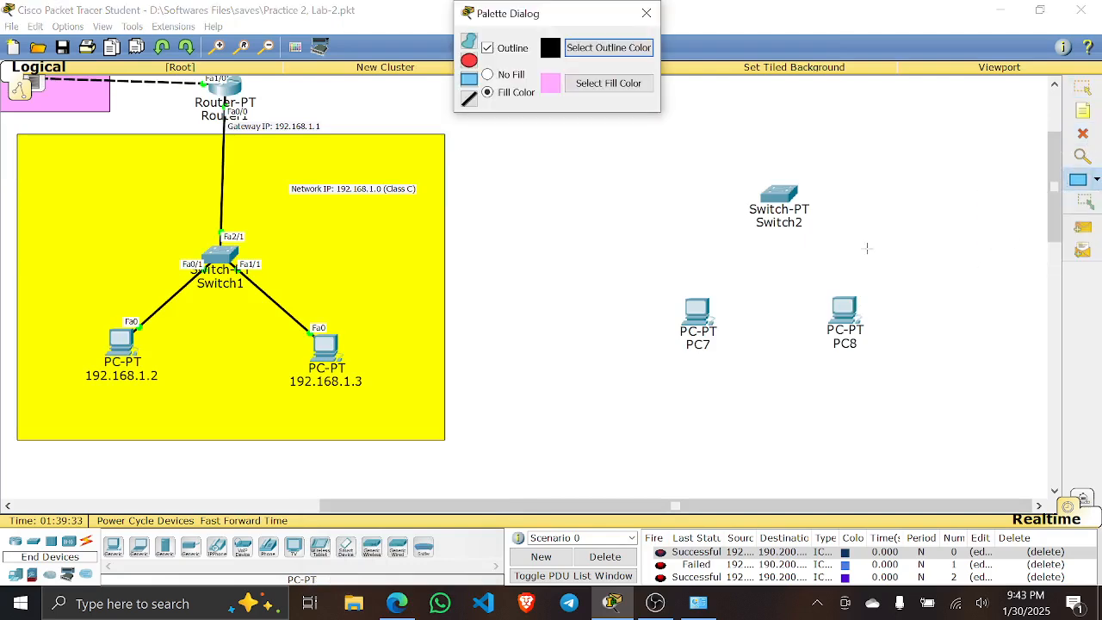
left_click(594, 83)
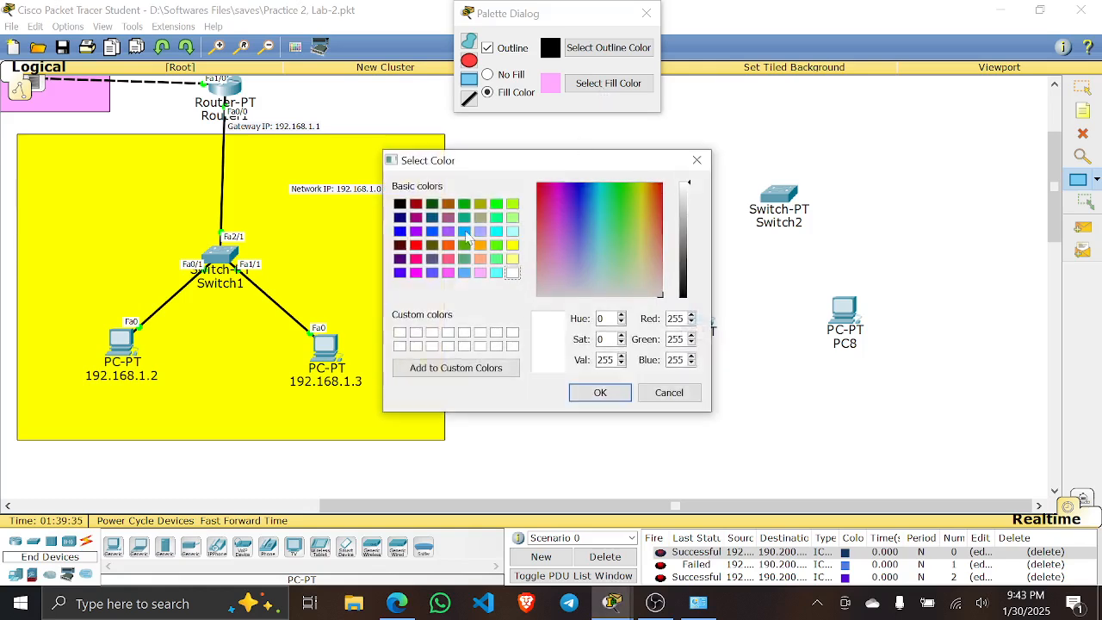
left_click(416, 267)
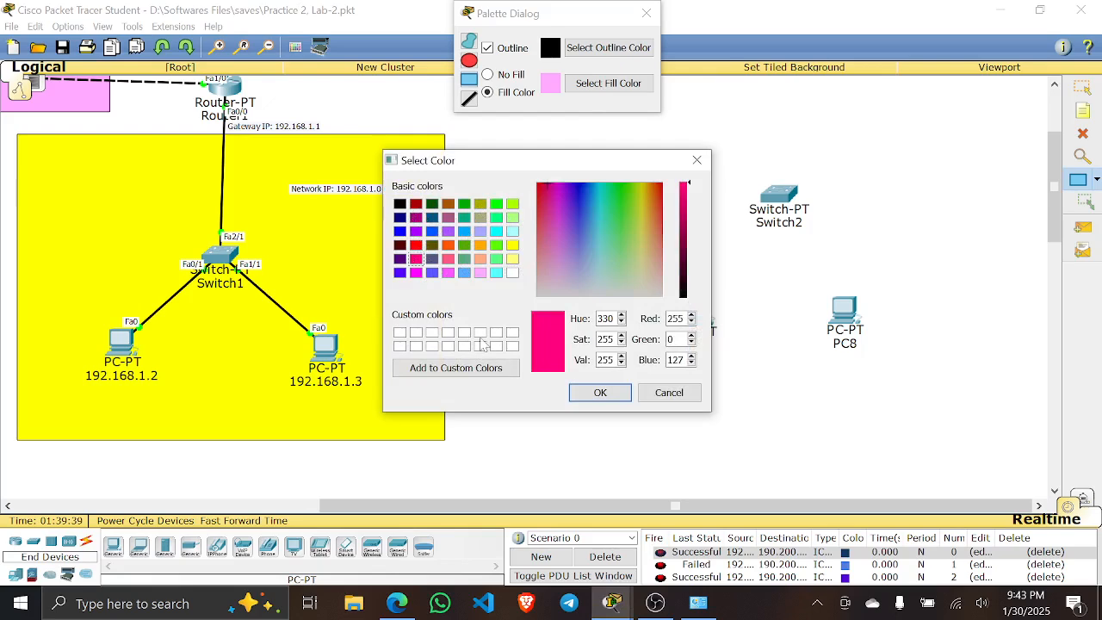
left_click(600, 393)
left_click_drag(581, 130, 1015, 432)
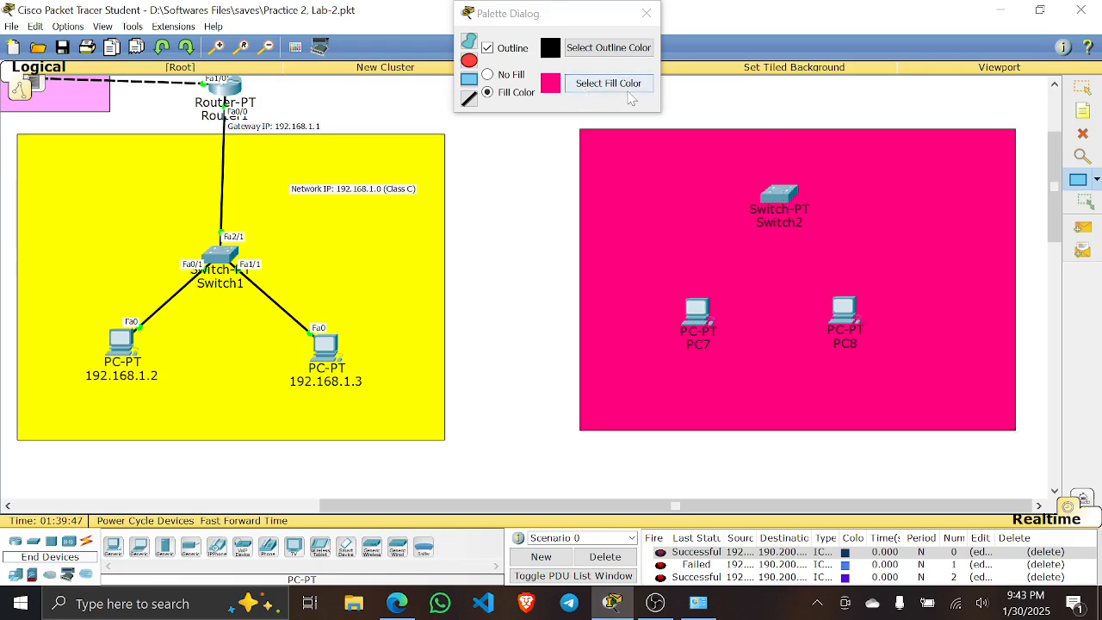
key("ctrl+z")
- Draw a light lavender-blue rectangle (RGB 170, 170, 255) with a black outline around Switch2, PC7 and PC8
left_click(581, 90)
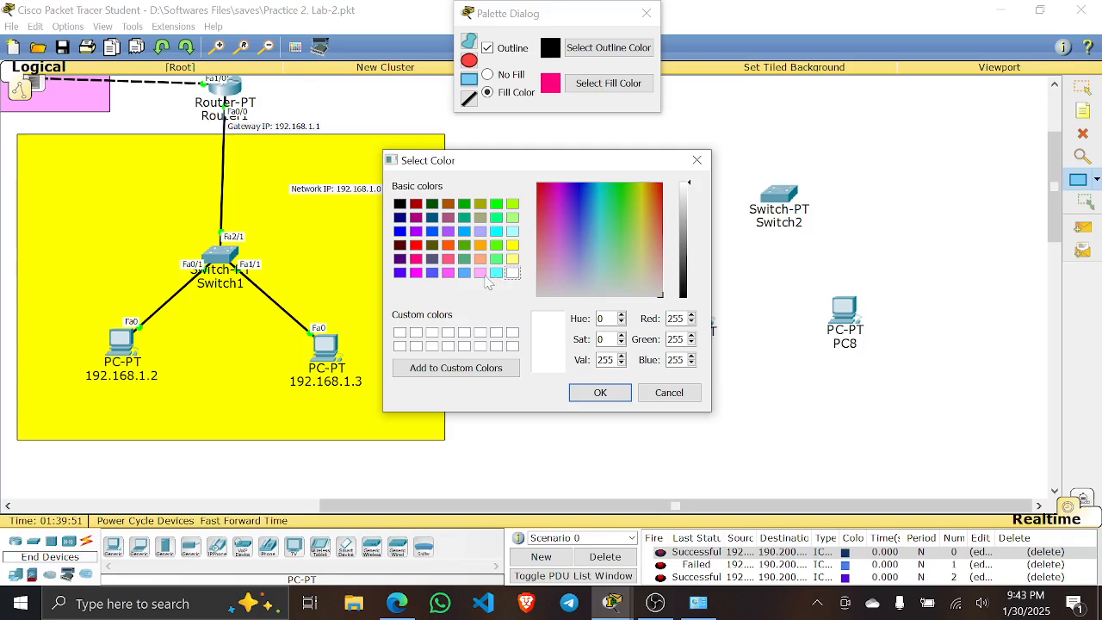
left_click(464, 274)
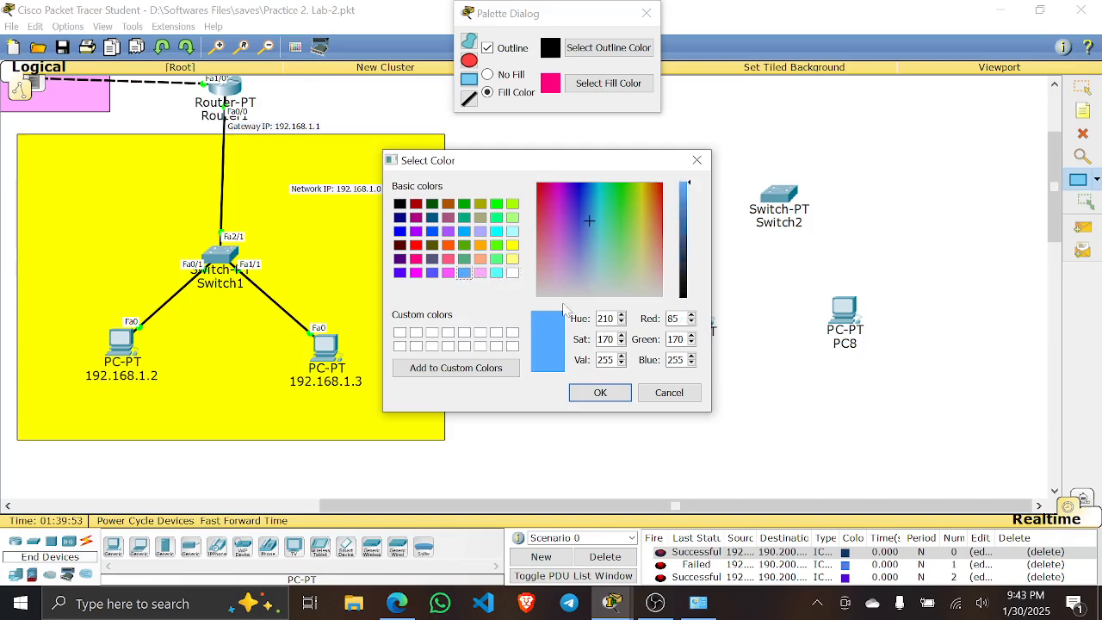
left_click(432, 272)
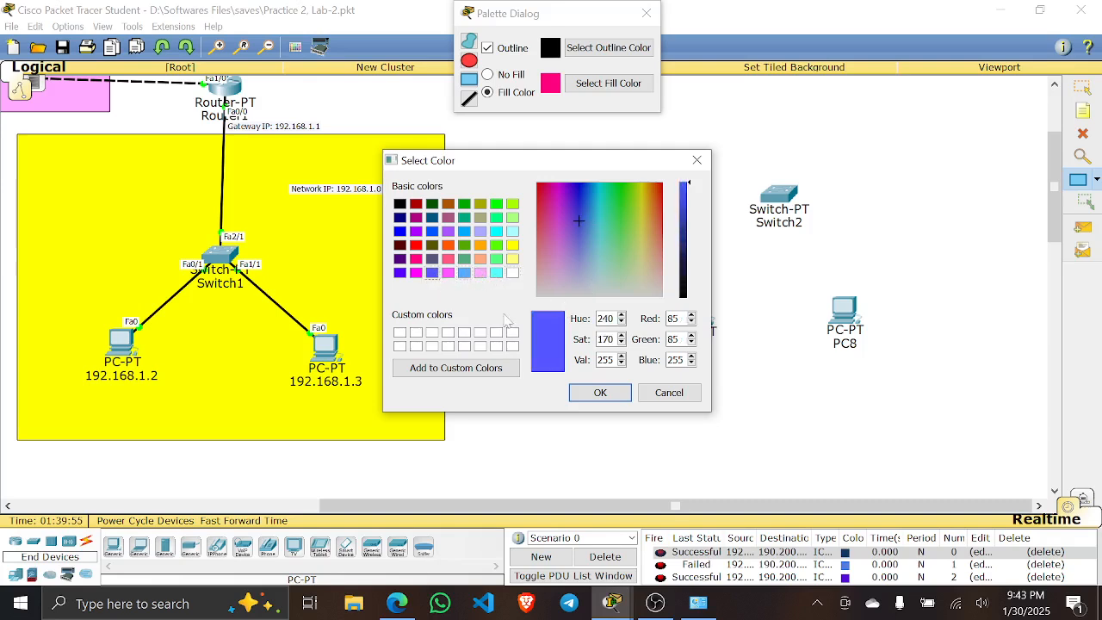
left_click(480, 231)
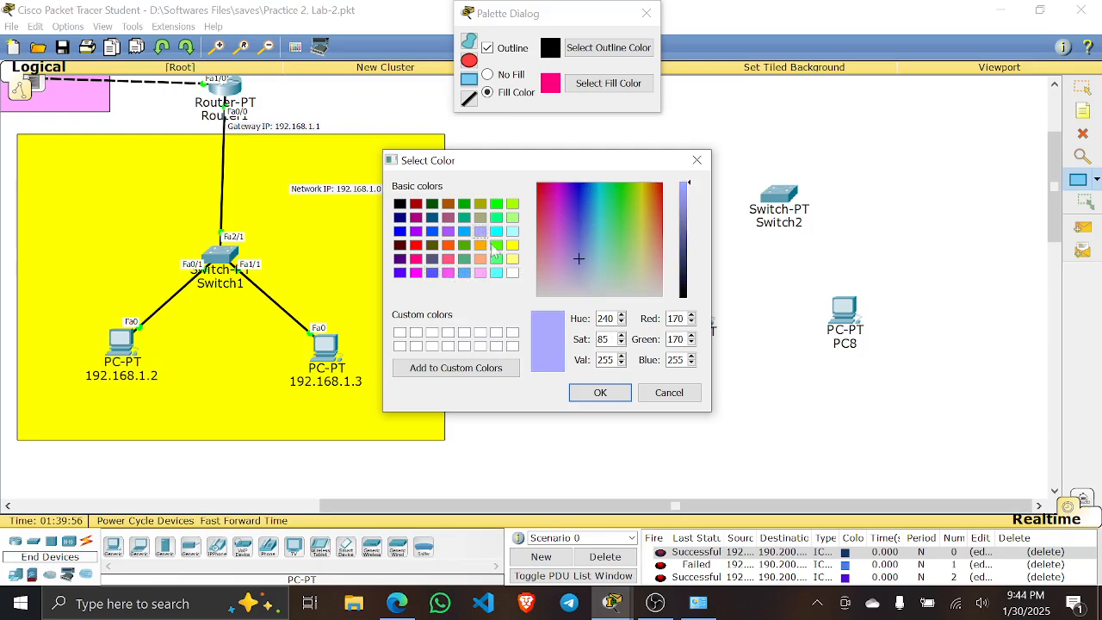
left_click(600, 392)
left_click_drag(620, 131, 1006, 433)
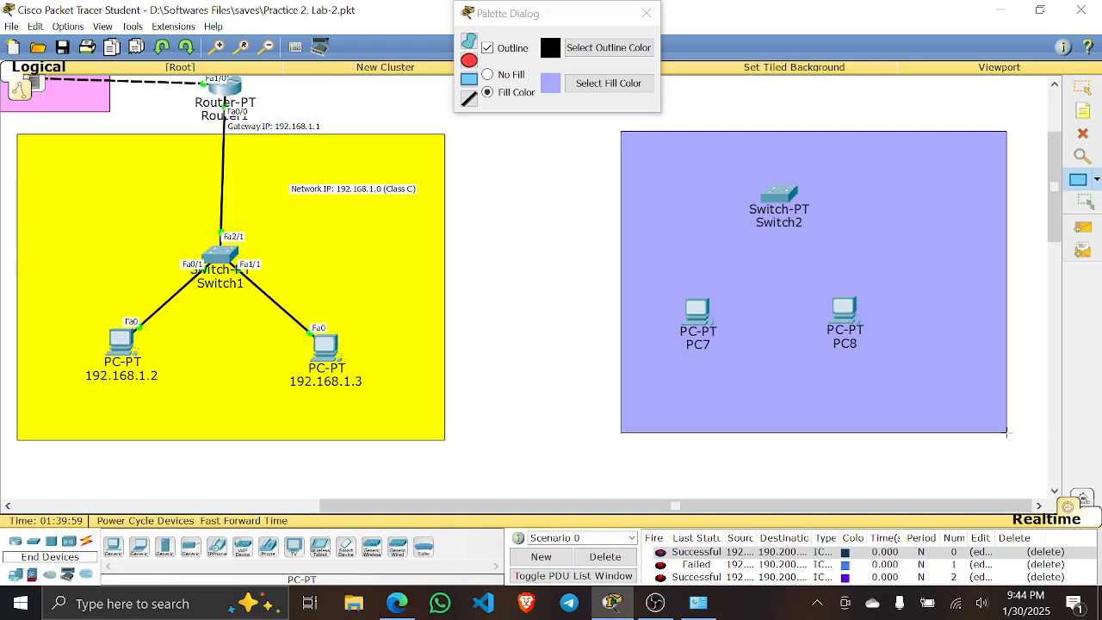
left_click(1082, 87)
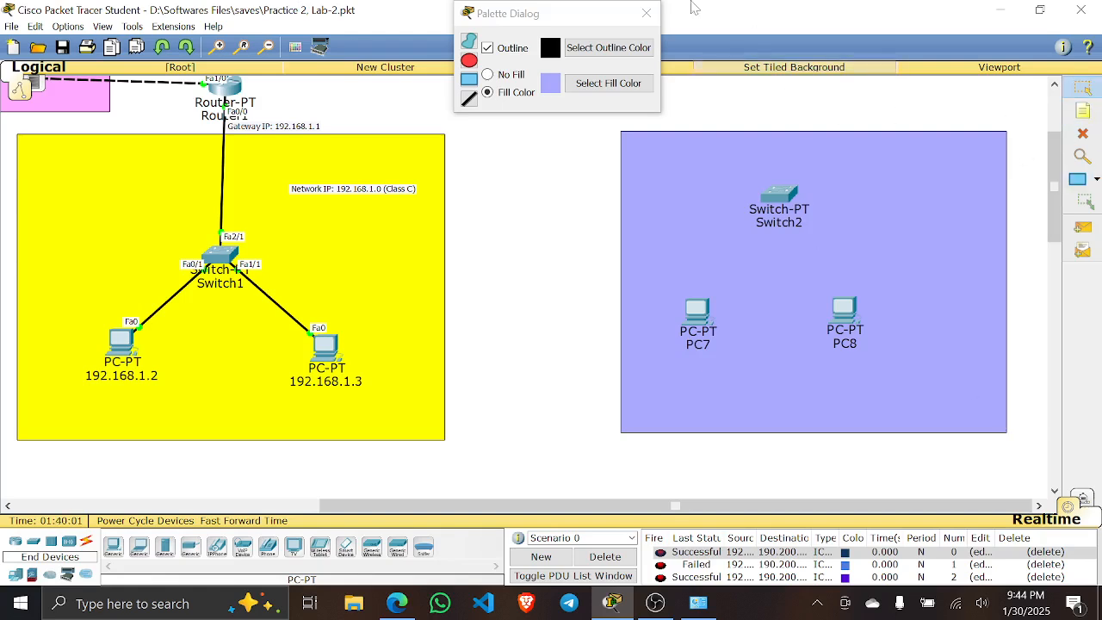
left_click(645, 13)
- Center Switch2 above its two PCs and add a note reading "Network IP:" in the upper part of the lavender area
left_click_drag(773, 198, 756, 211)
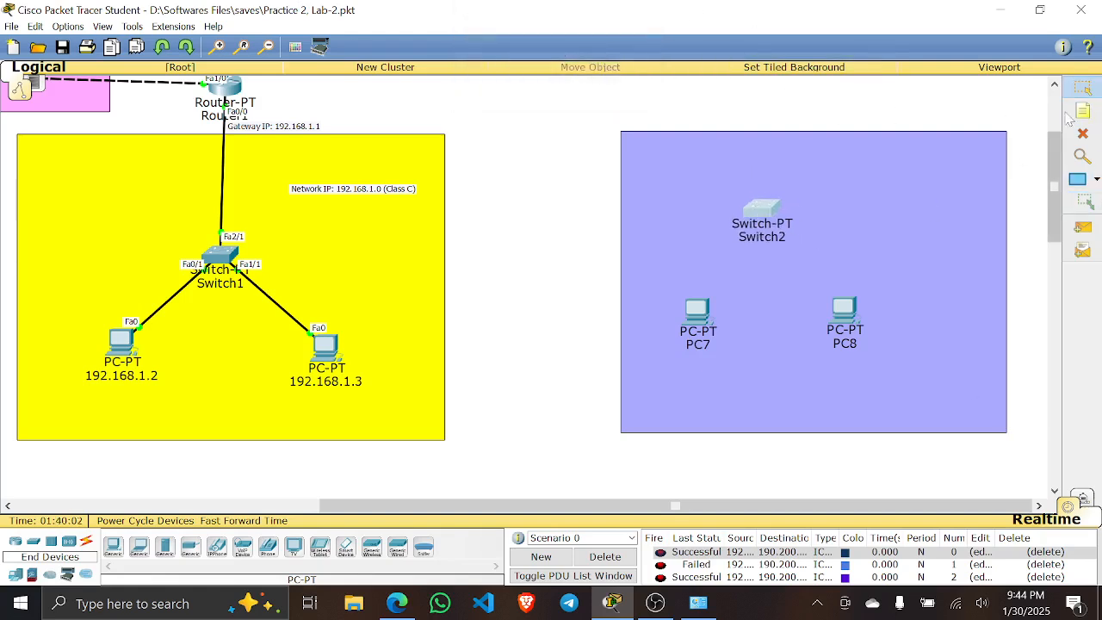
left_click(818, 164)
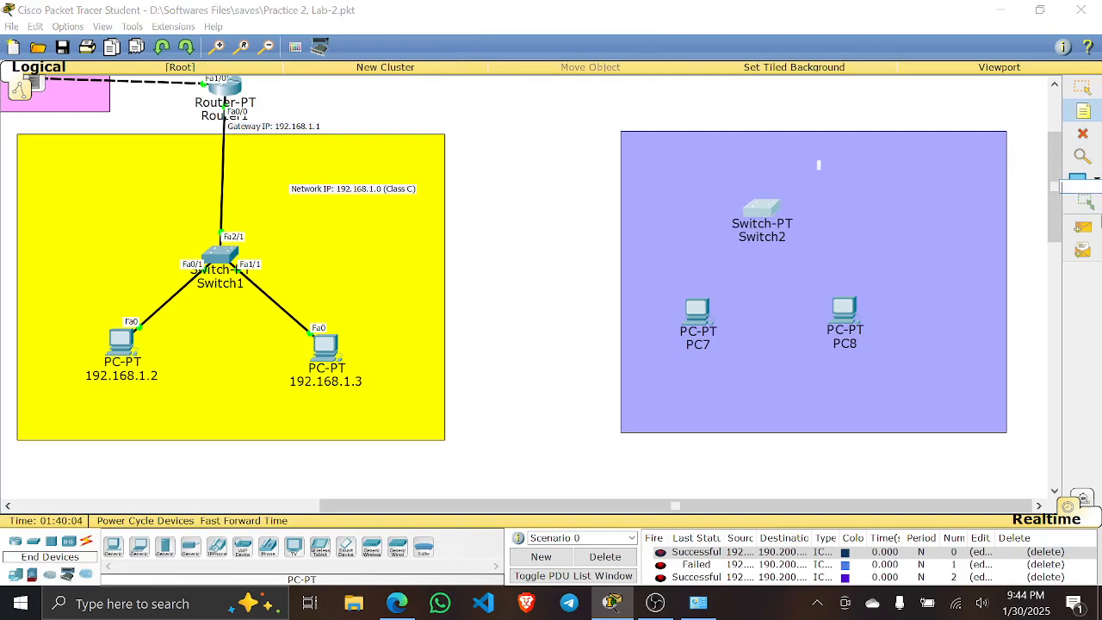
type("Network IP:")
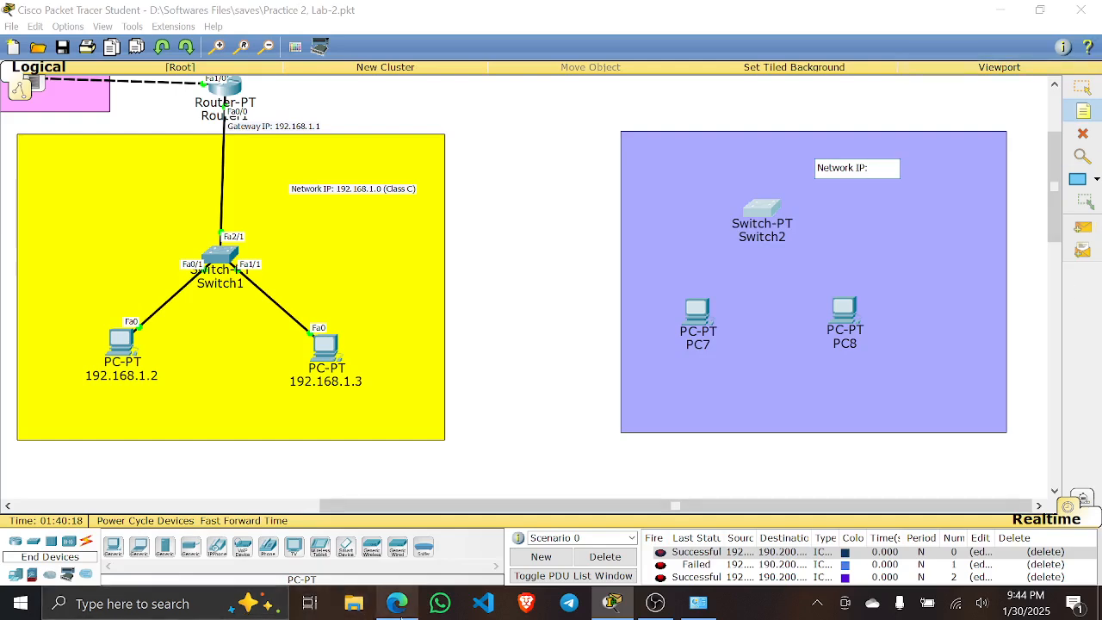
- Switch to the ChatGPT conversation in the browser and review the Class A address range and its reserved addresses
left_click(397, 602)
scroll(572, 269, "down", 10)
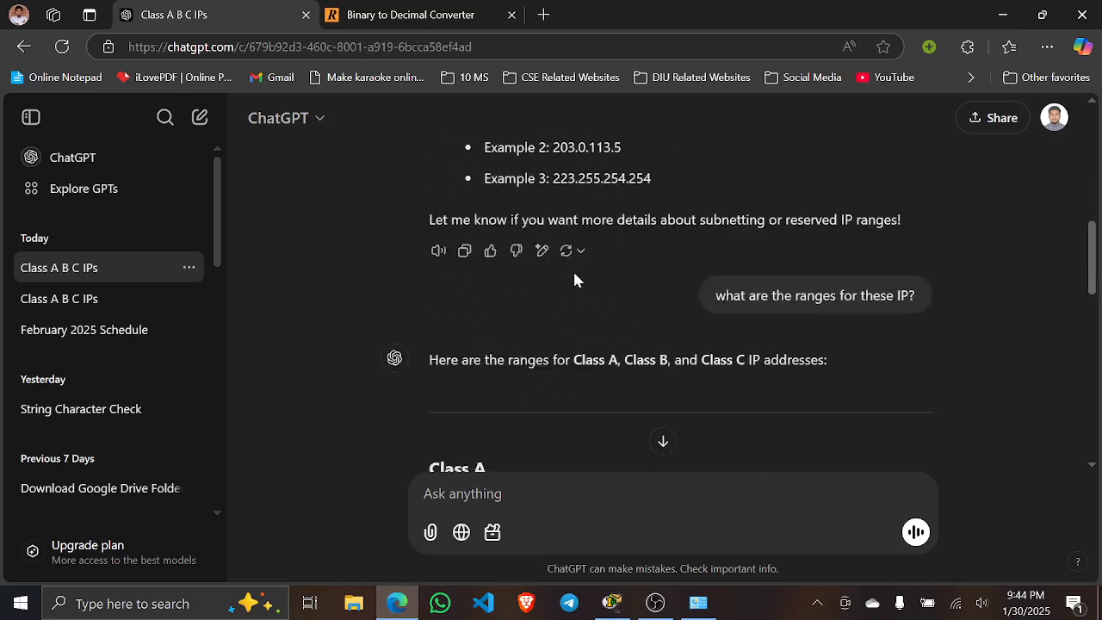
scroll(585, 284, "up", 7)
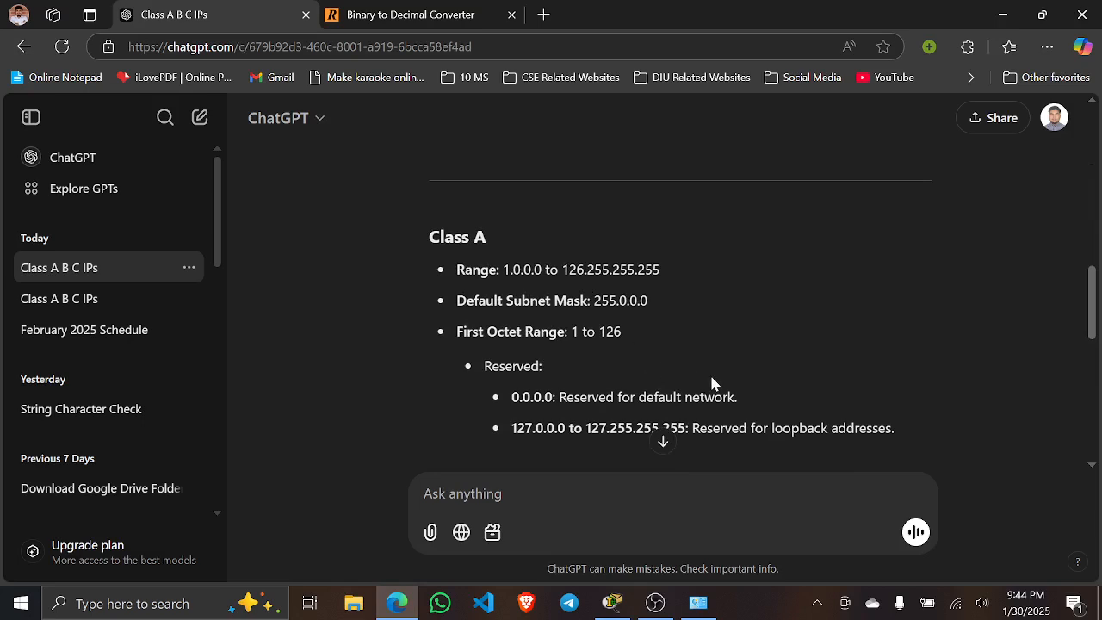
scroll(792, 349, "down", 1)
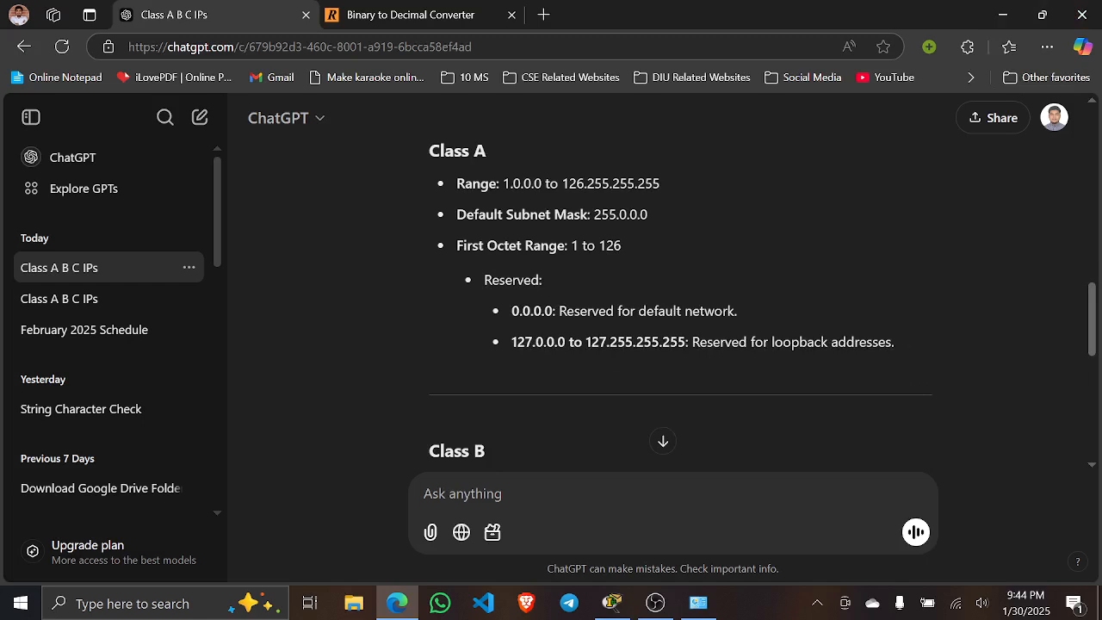
left_click_drag(692, 342, 799, 342)
left_click(723, 356)
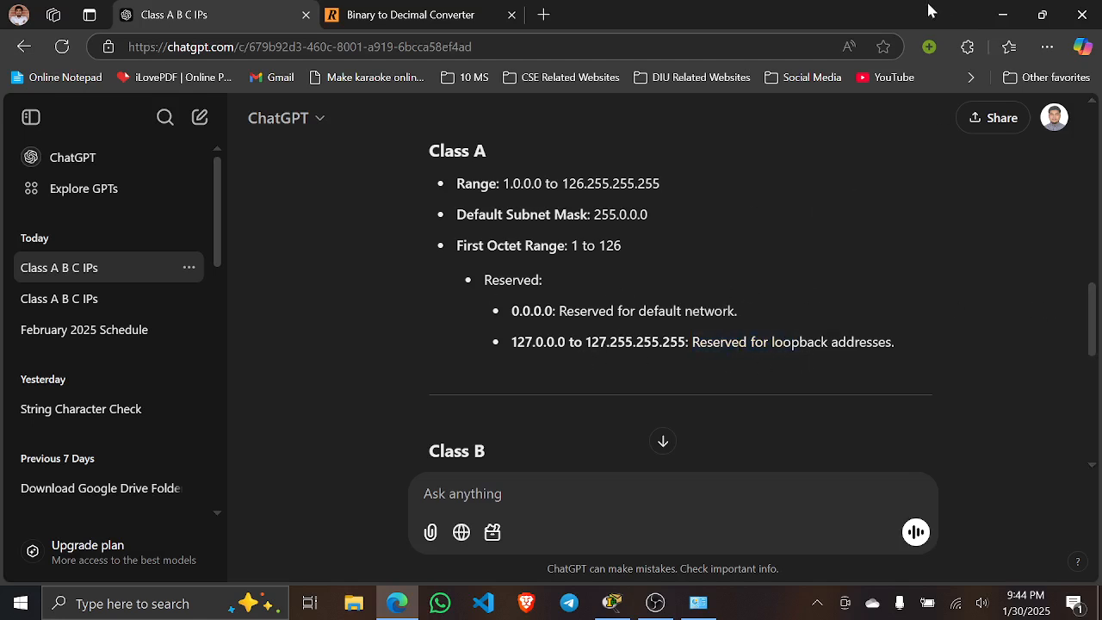
left_click(1003, 14)
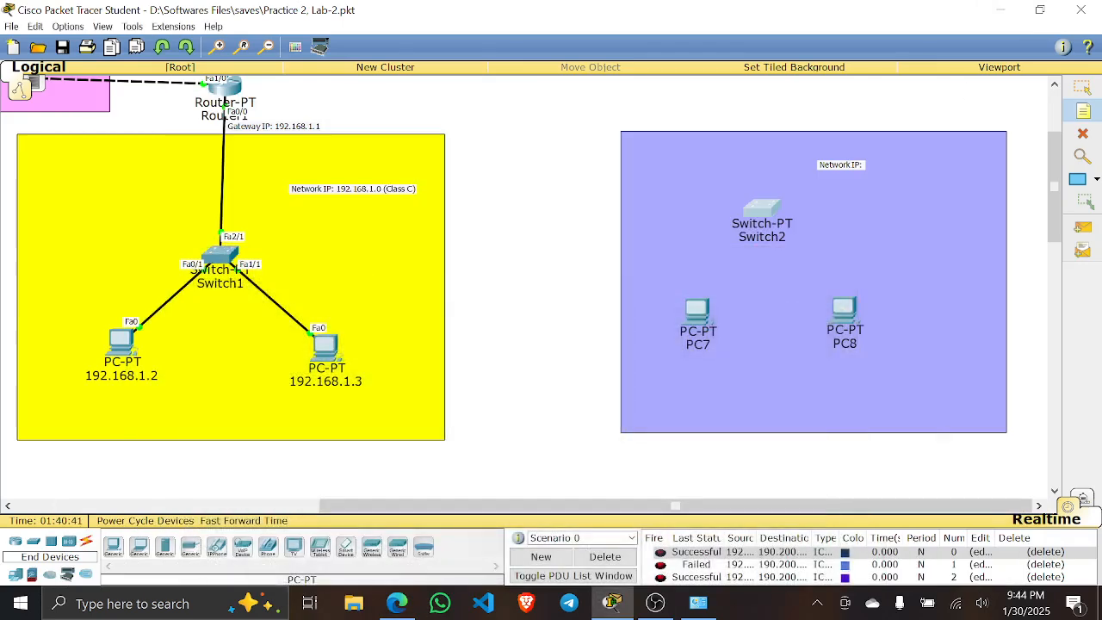
- Complete the new network's note as "Network IP: 100.0.0.0 (Class A)" and shift the lavender rectangle slightly toward the Class C network
double_click(858, 167)
type("1")
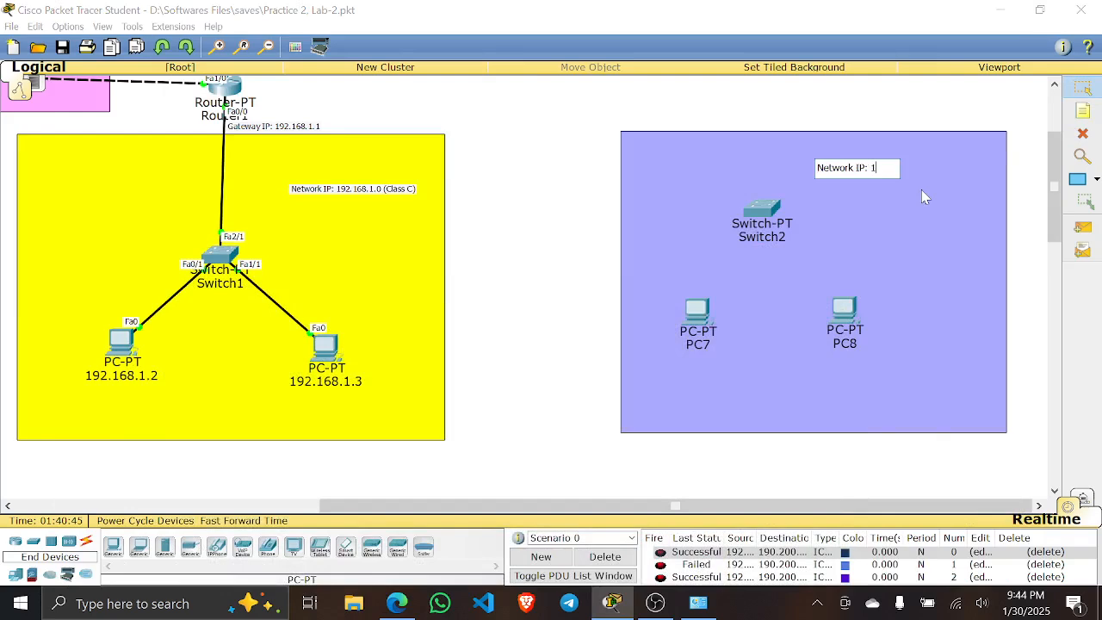
type("00.0.0.0")
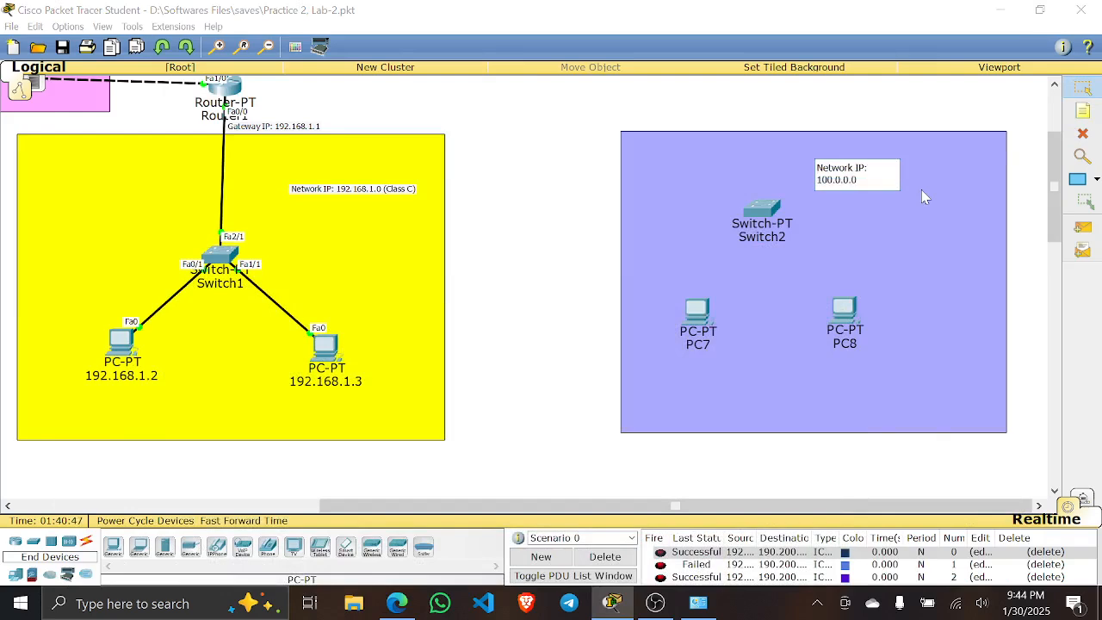
type(" (Class A)")
left_click(897, 108)
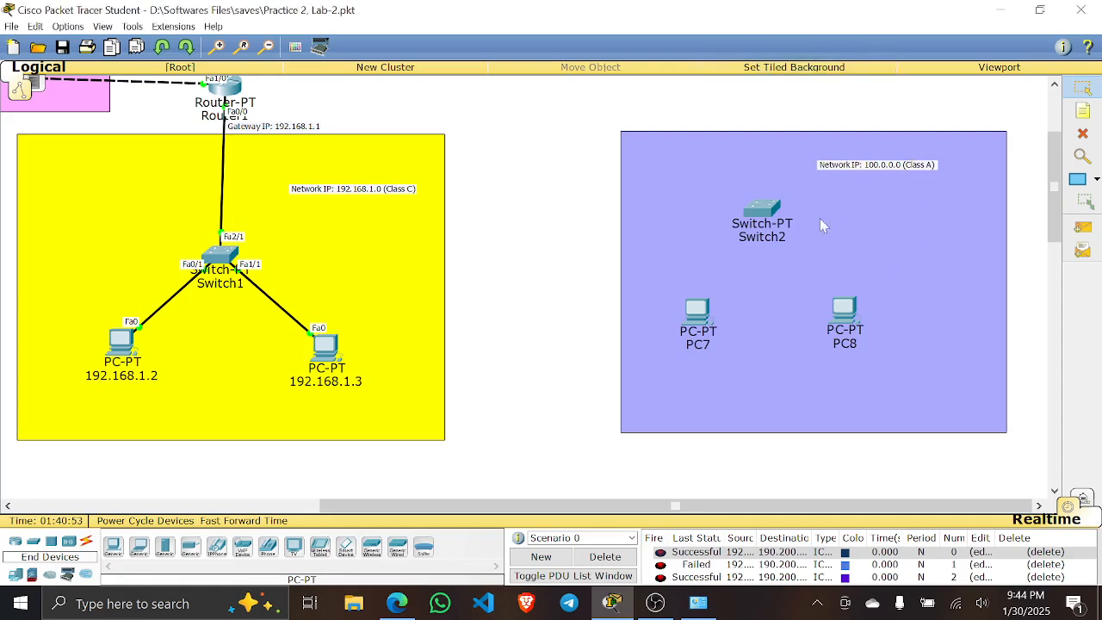
left_click_drag(751, 261, 720, 258)
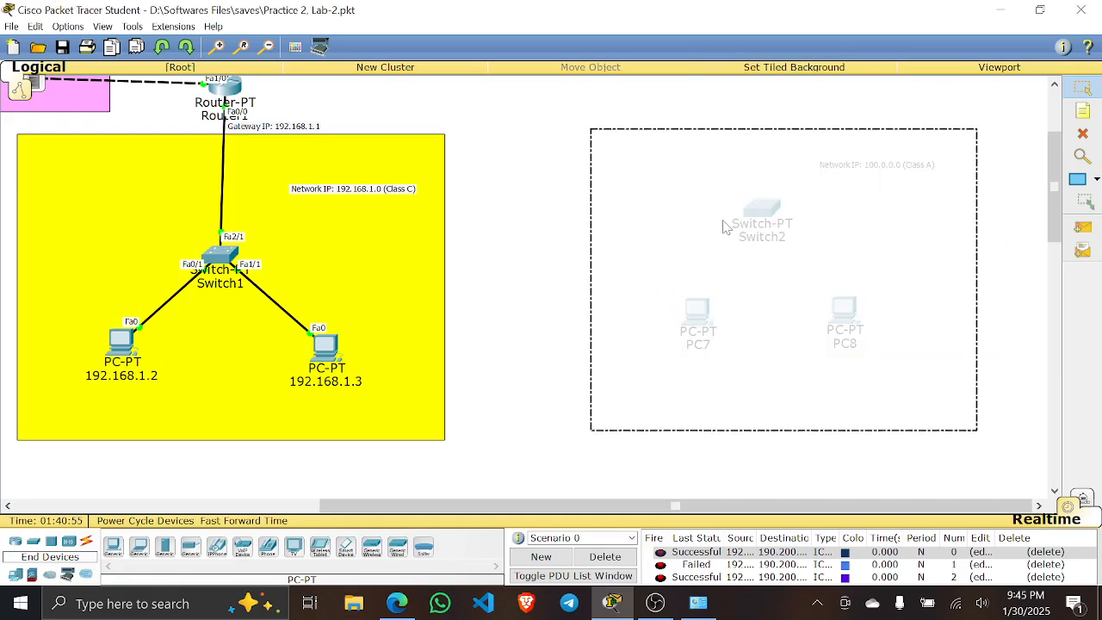
- Connect Switch2 to PC7 using the automatically chosen connection type
left_click(86, 542)
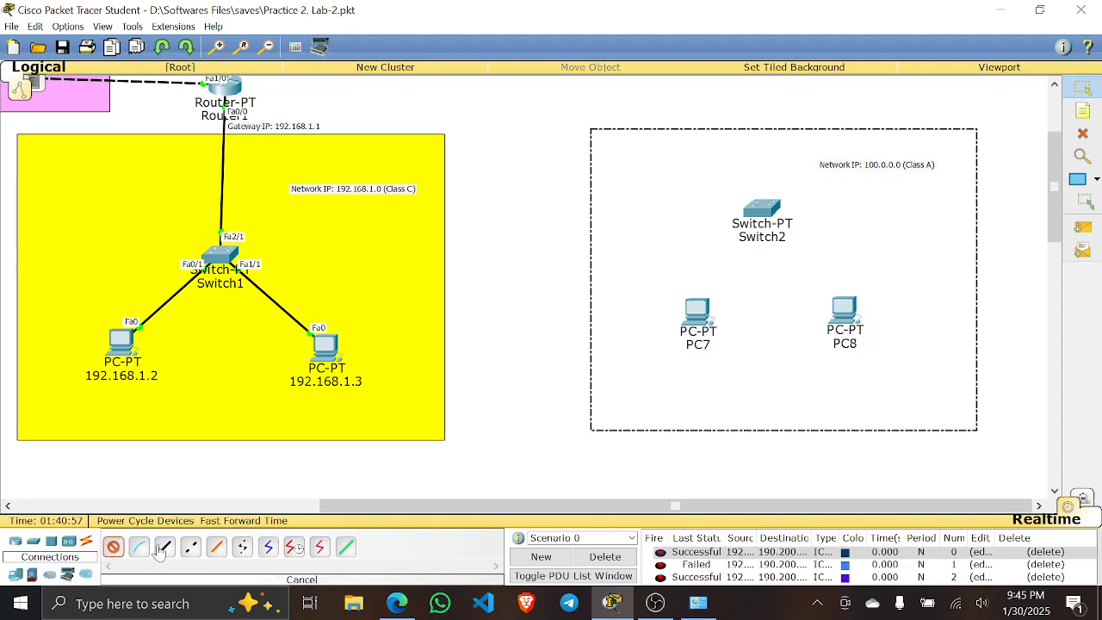
left_click(761, 210)
left_click(696, 310)
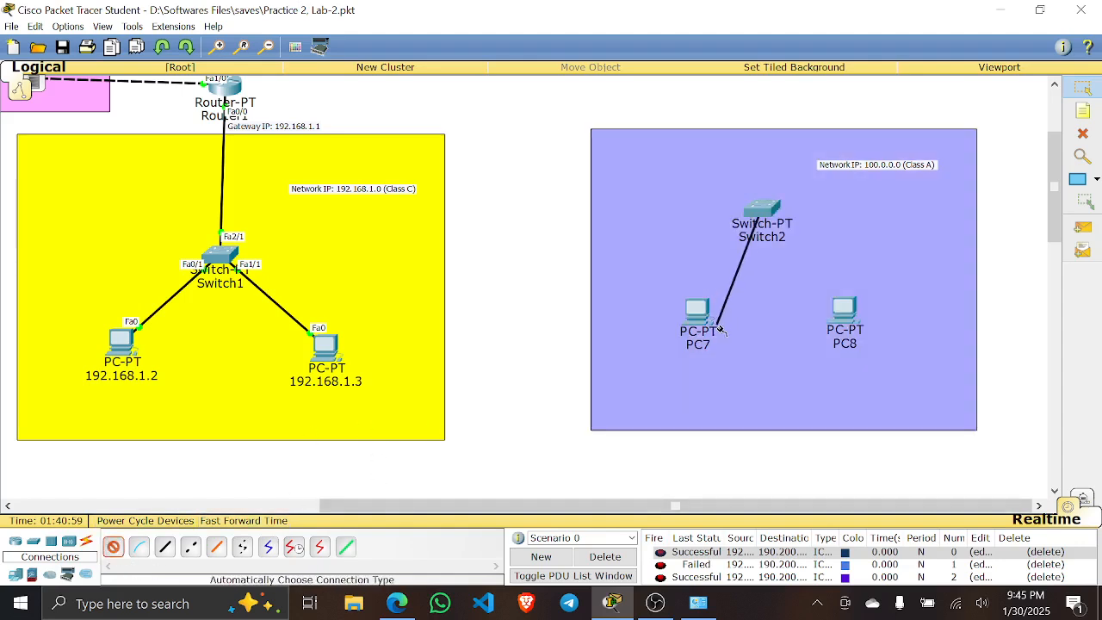
- Connect Switch2's FastEthernet1/1 port to PC8's FastEthernet0 port with a copper straight-through cable
left_click(165, 548)
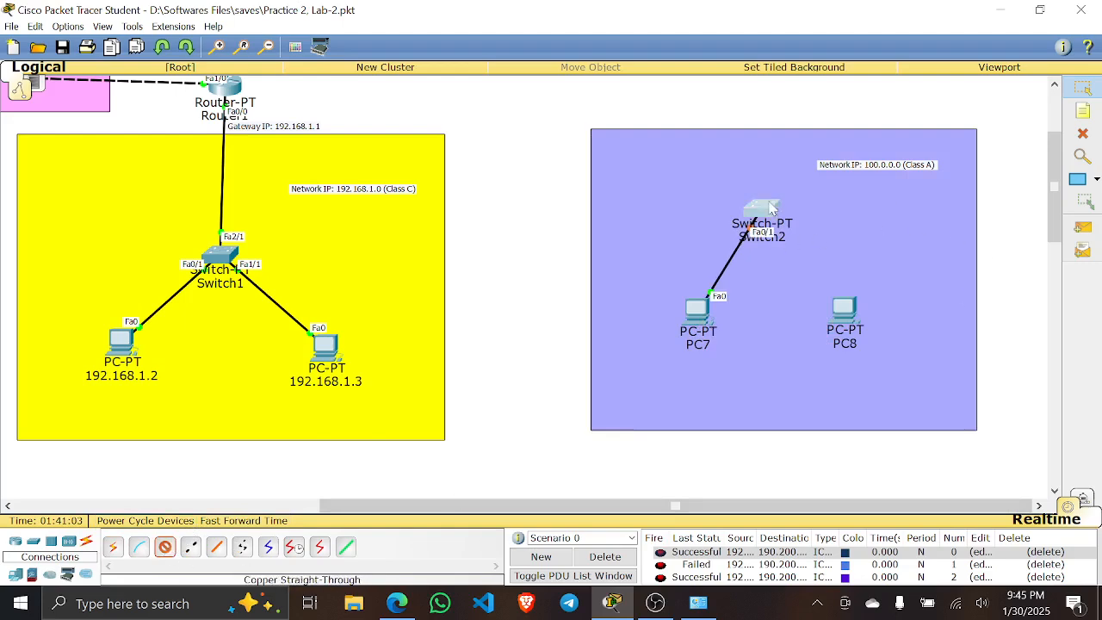
left_click(774, 229)
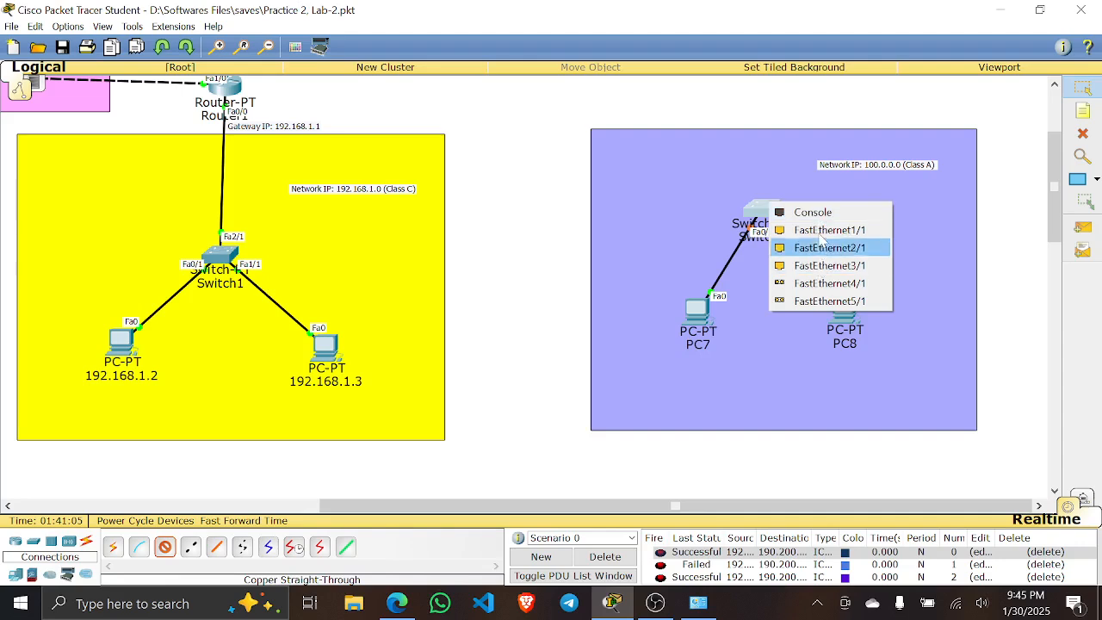
left_click(827, 230)
left_click(846, 320)
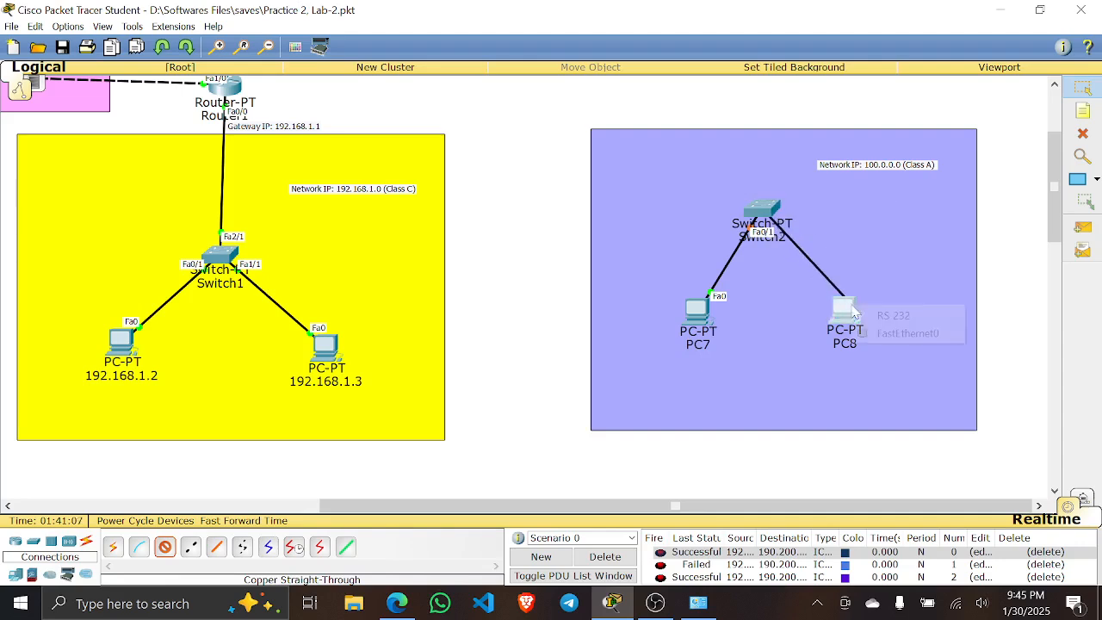
left_click(908, 334)
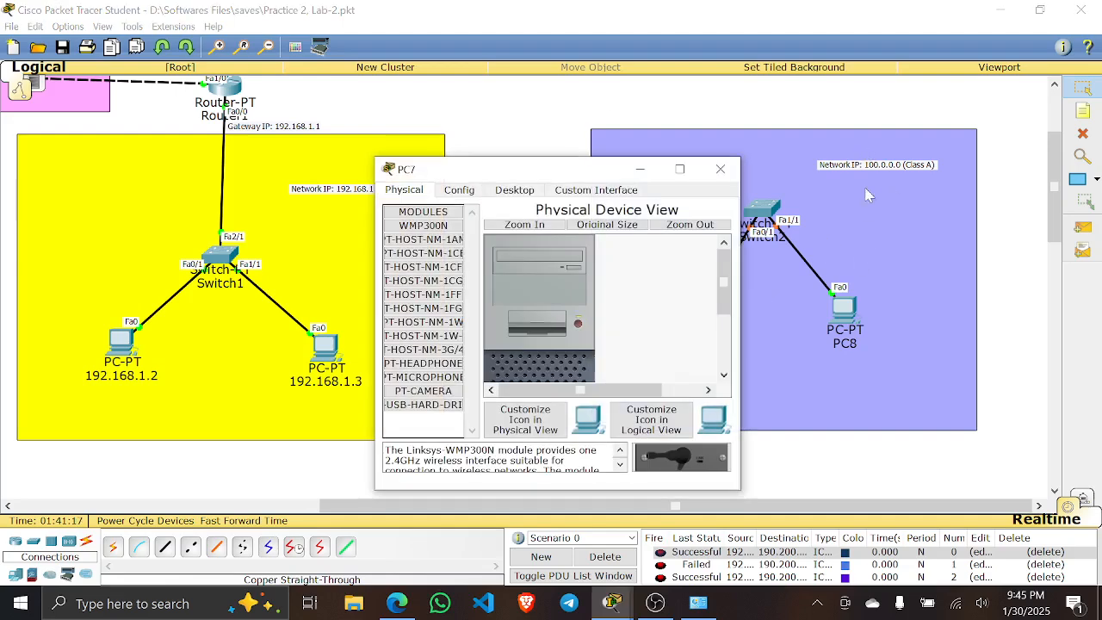
- Change PC7's display name to 100.0.0.2
left_click(697, 310)
left_click(465, 191)
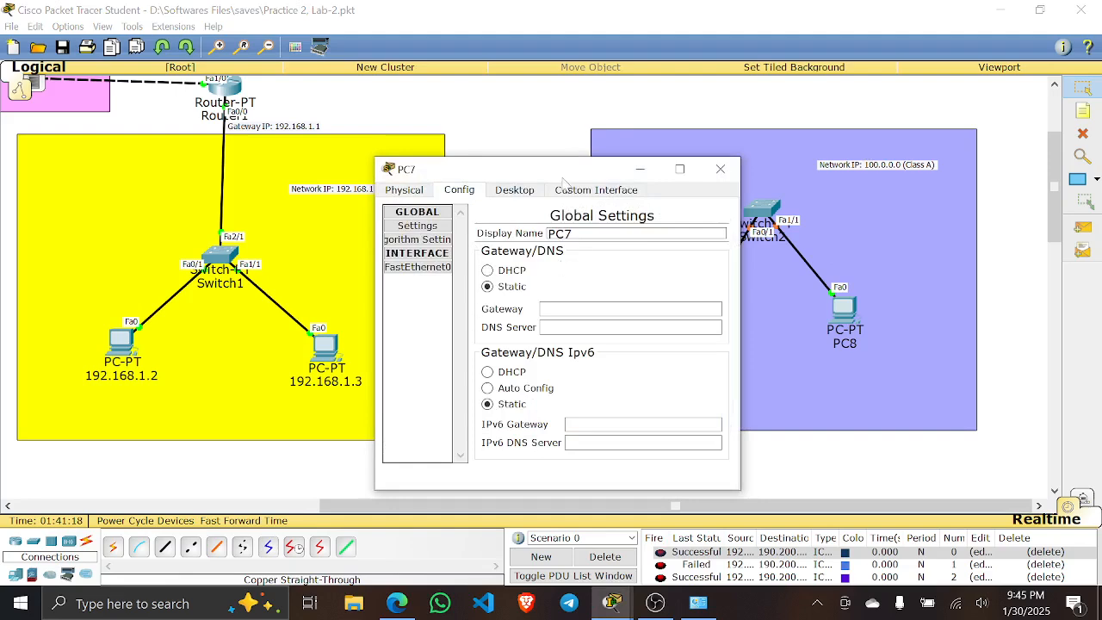
left_click_drag(541, 171, 422, 172)
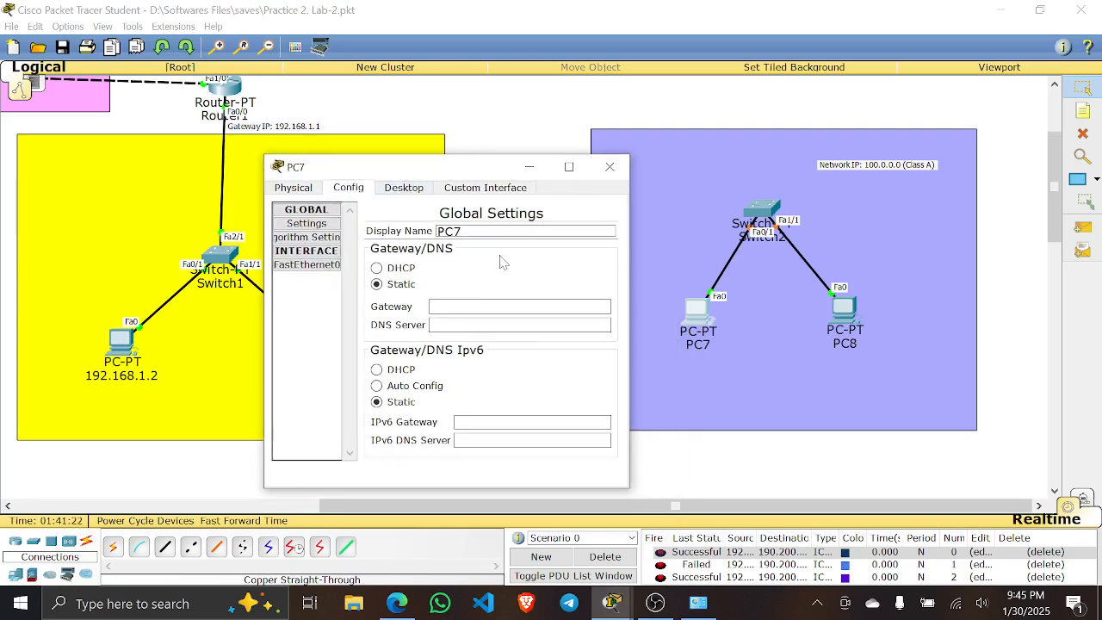
double_click(451, 231)
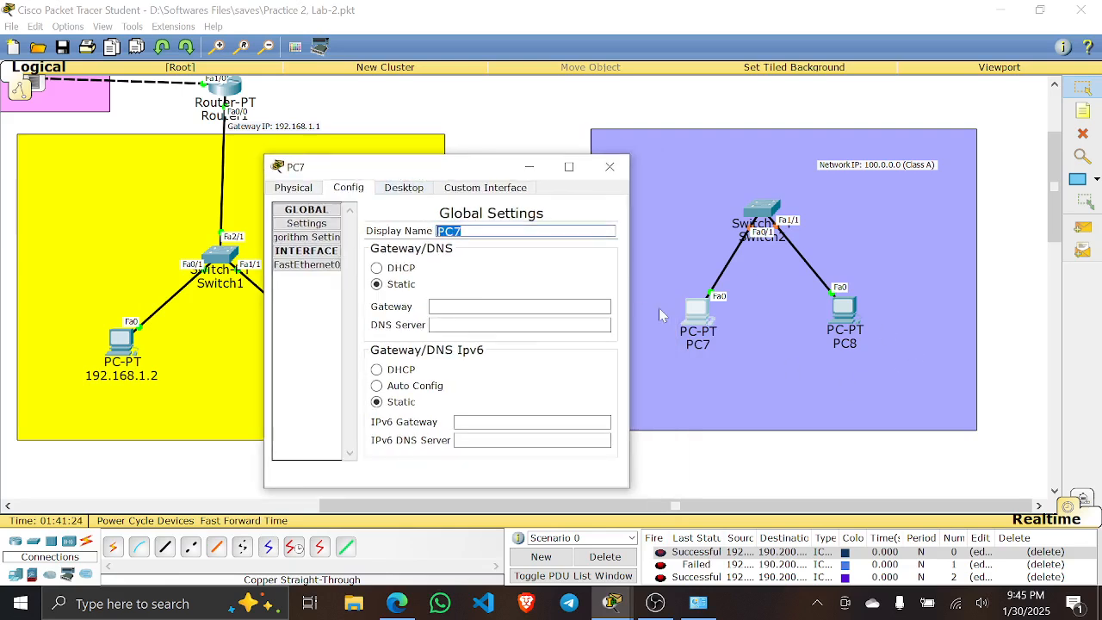
type("100")
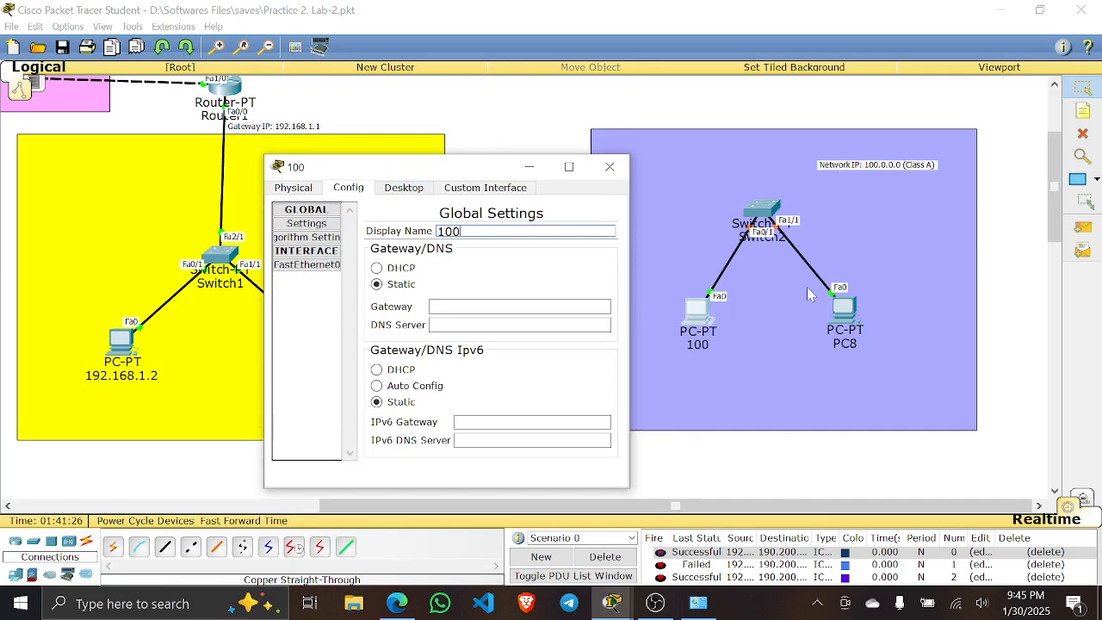
type(".0.0.2")
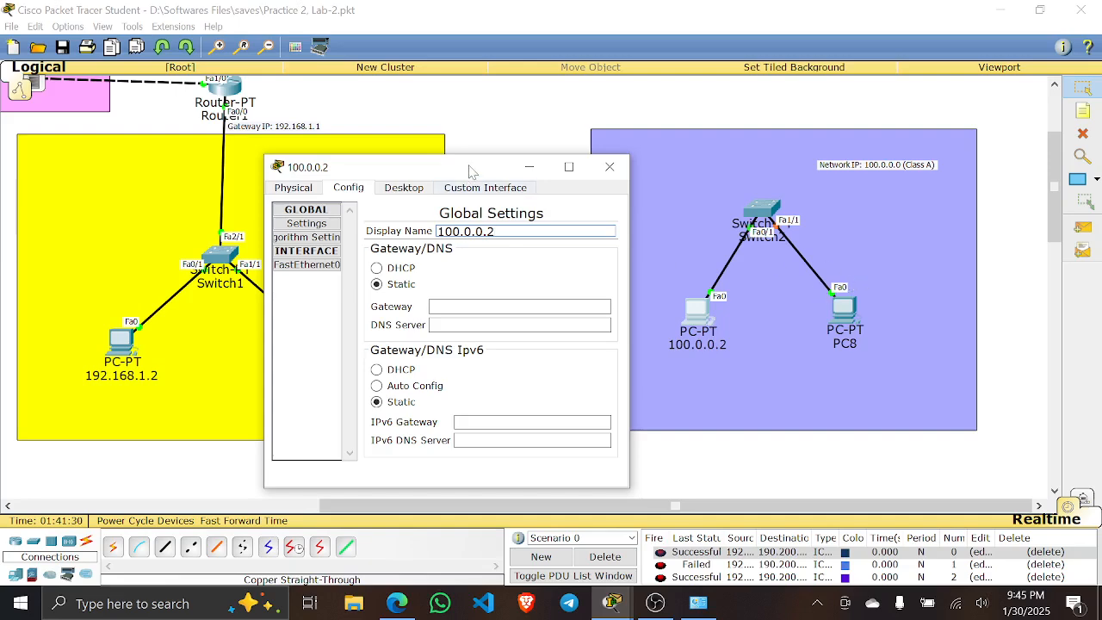
left_click_drag(472, 171, 431, 152)
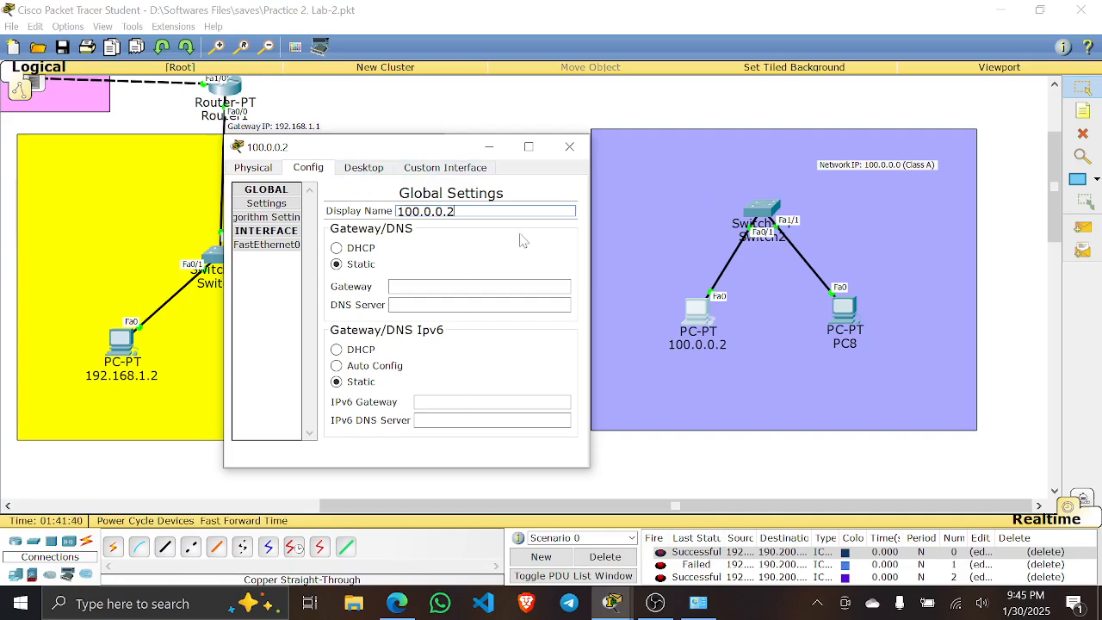
- Give the PC named 100.0.0.2 the static IP address 100.0.0.2 with subnet mask 255.0.0.0
key("ctrl+a")
key("ctrl+c")
left_click(365, 176)
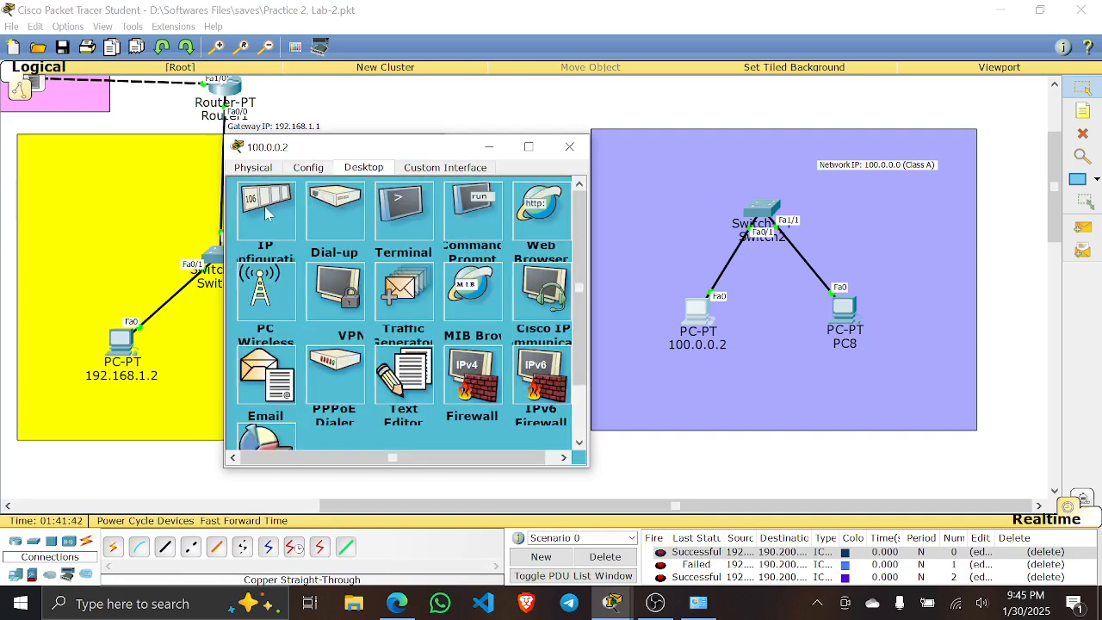
left_click(269, 213)
key("ctrl+v")
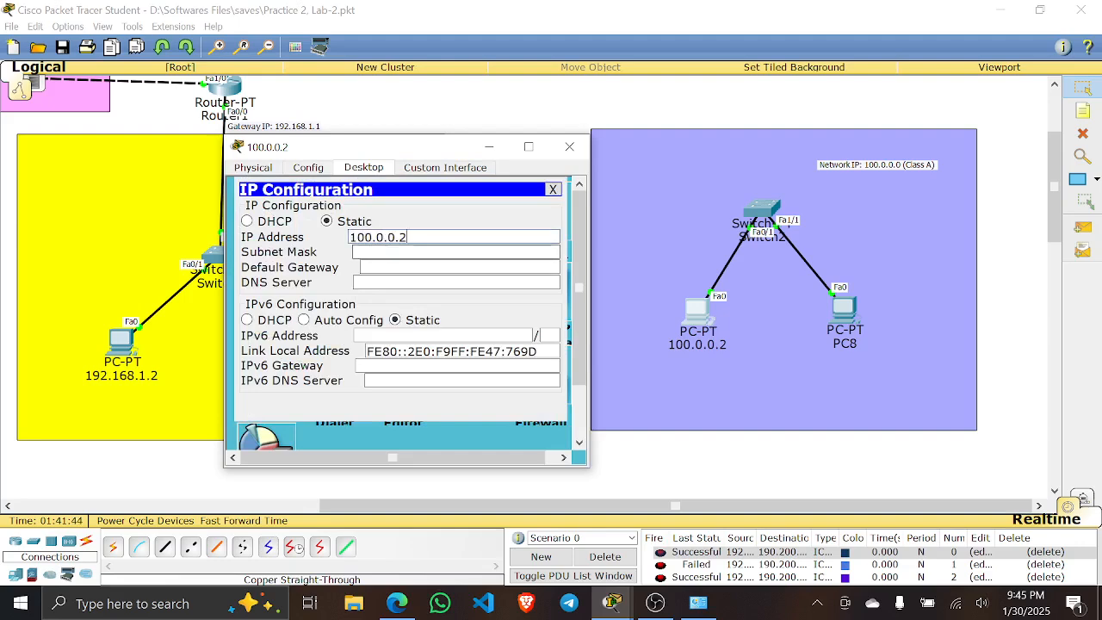
key("Tab")
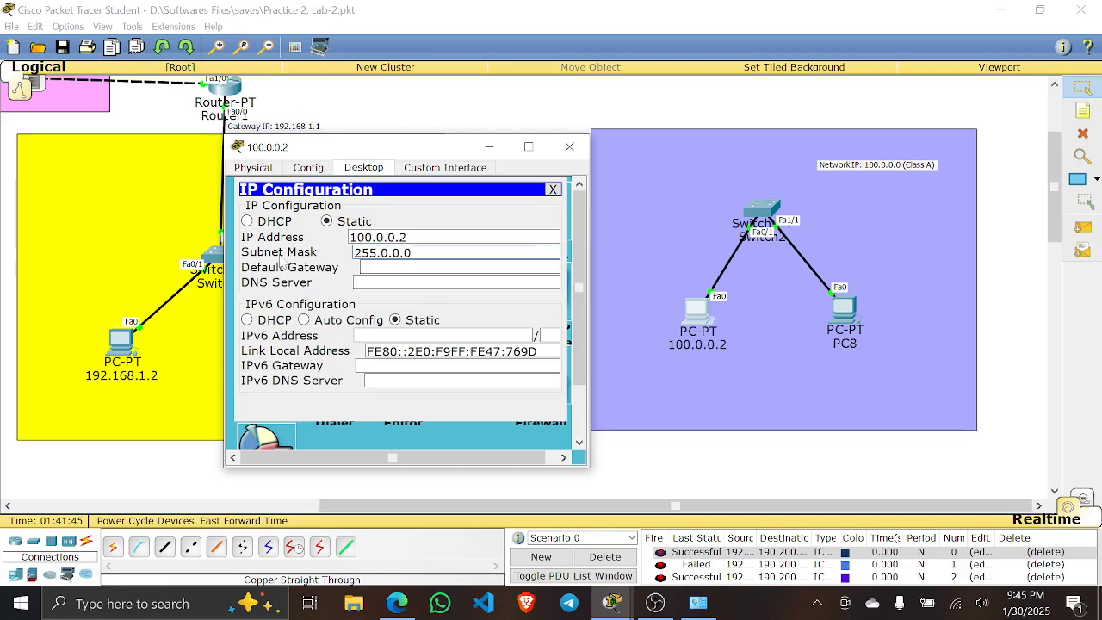
left_click(569, 146)
- Change PC8's display name to 100.0.0.3
left_click(843, 310)
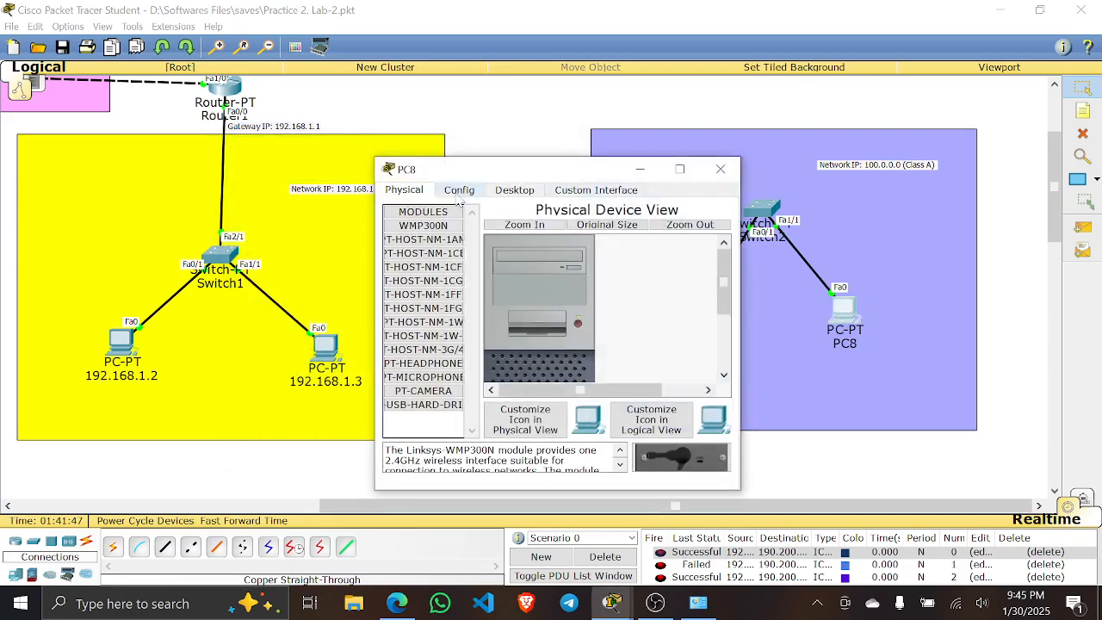
left_click(504, 191)
left_click(469, 191)
double_click(568, 234)
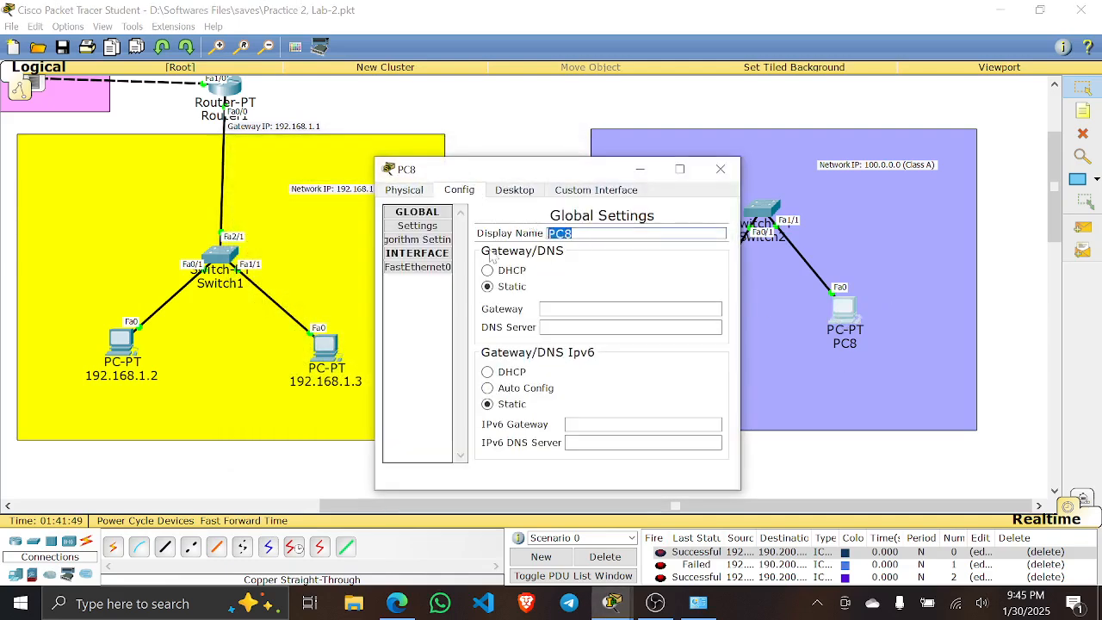
key("ctrl+v")
key("BackSpace")
type("3")
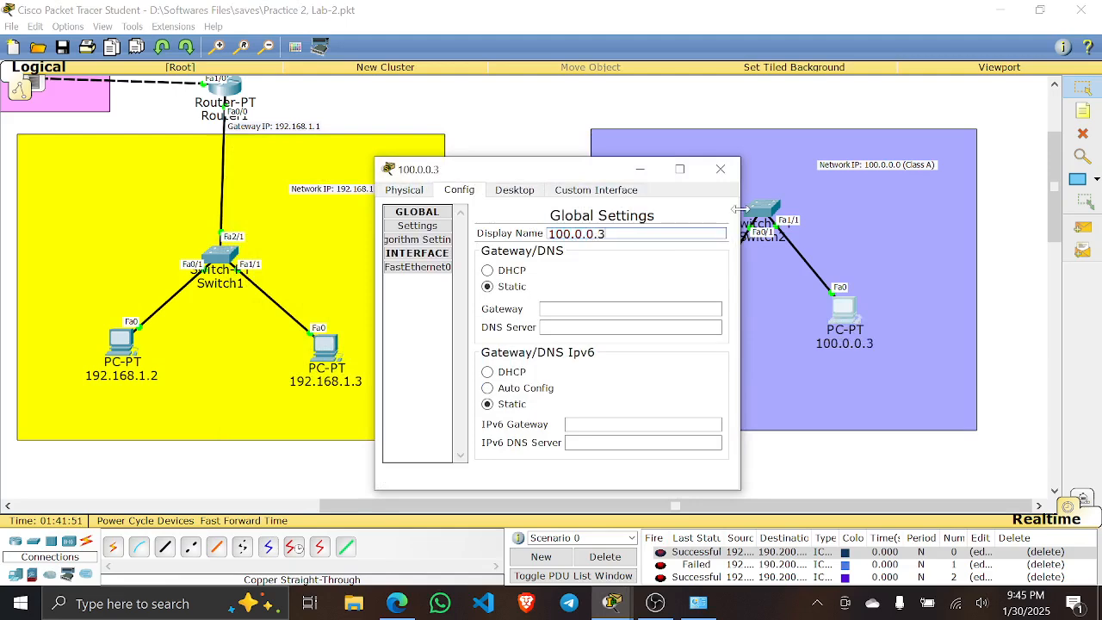
- Give the PC named 100.0.0.3 the static IP address 100.0.0.3 with subnet mask 255.0.0.0
key("ctrl+a")
key("ctrl+c")
left_click(514, 190)
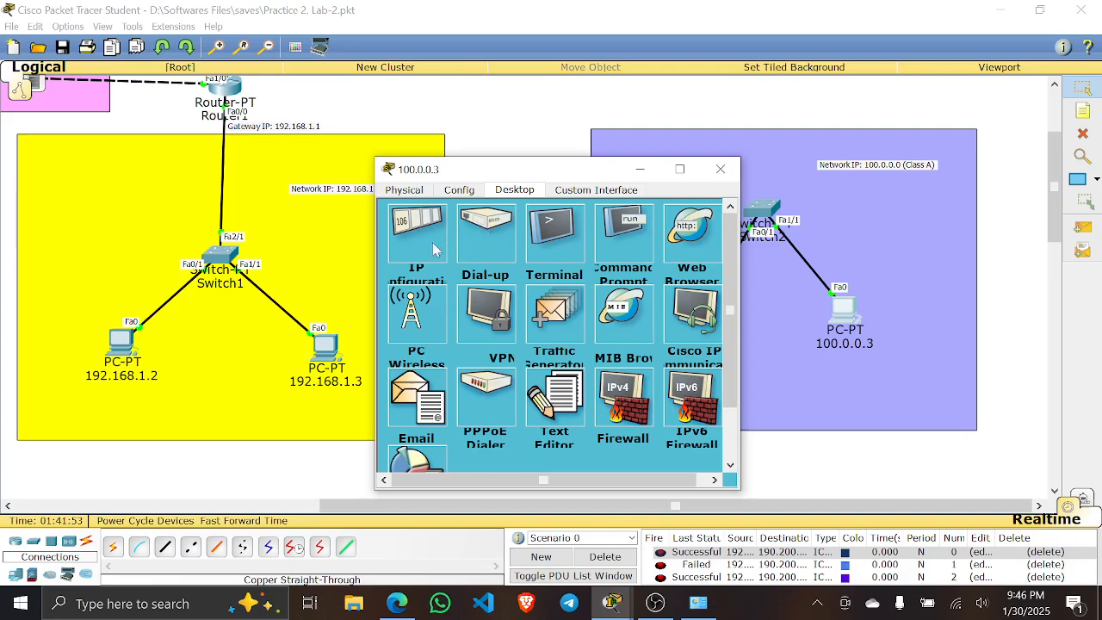
left_click(413, 231)
left_click(603, 259)
key("ctrl+v")
key("Tab")
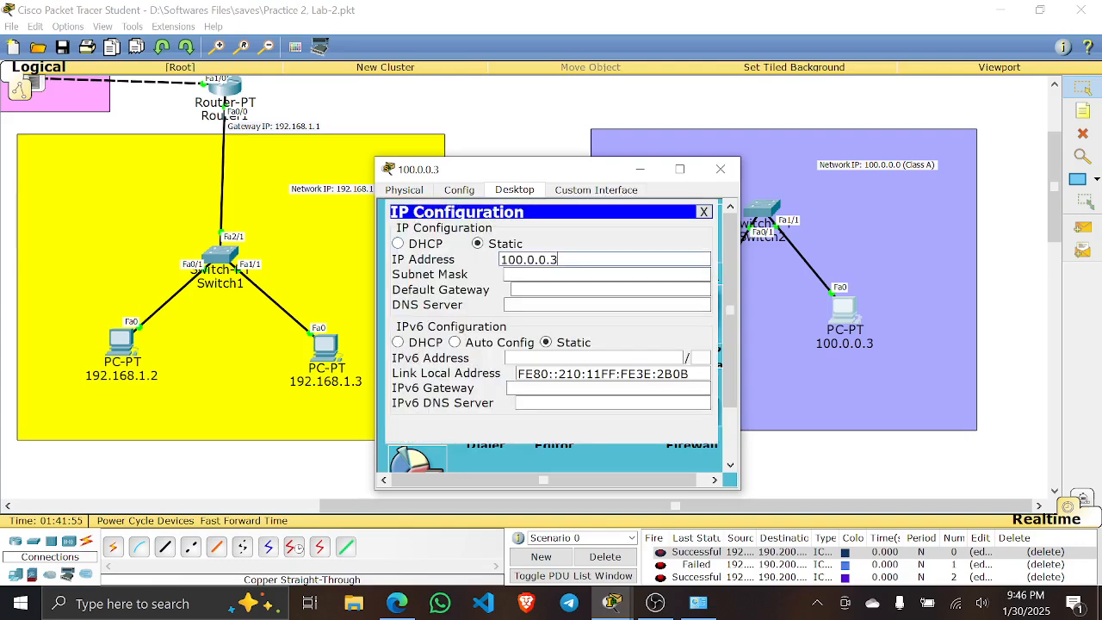
left_click(721, 172)
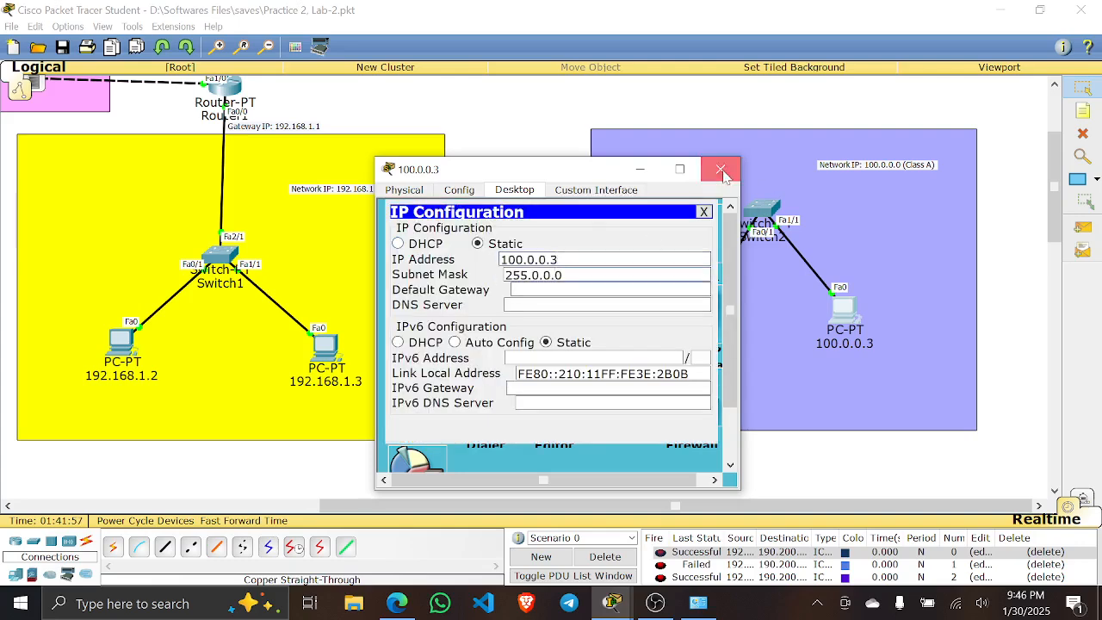
- Clear the selection and fast-forward the simulation time repeatedly
left_click(790, 378)
left_click(1005, 225)
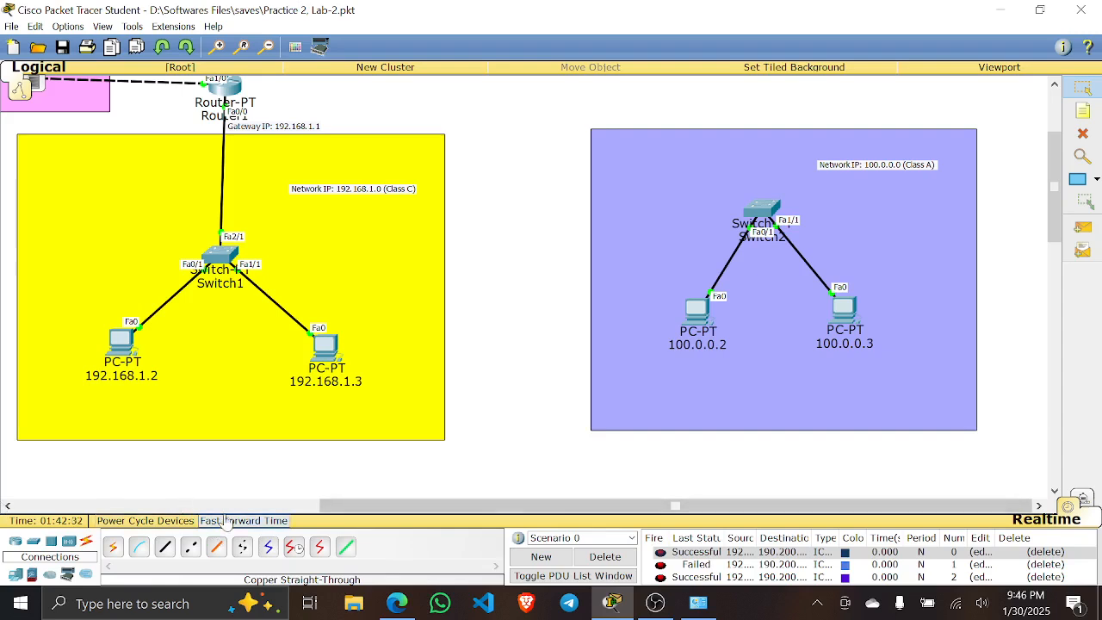
left_click(229, 522)
left_click(230, 522)
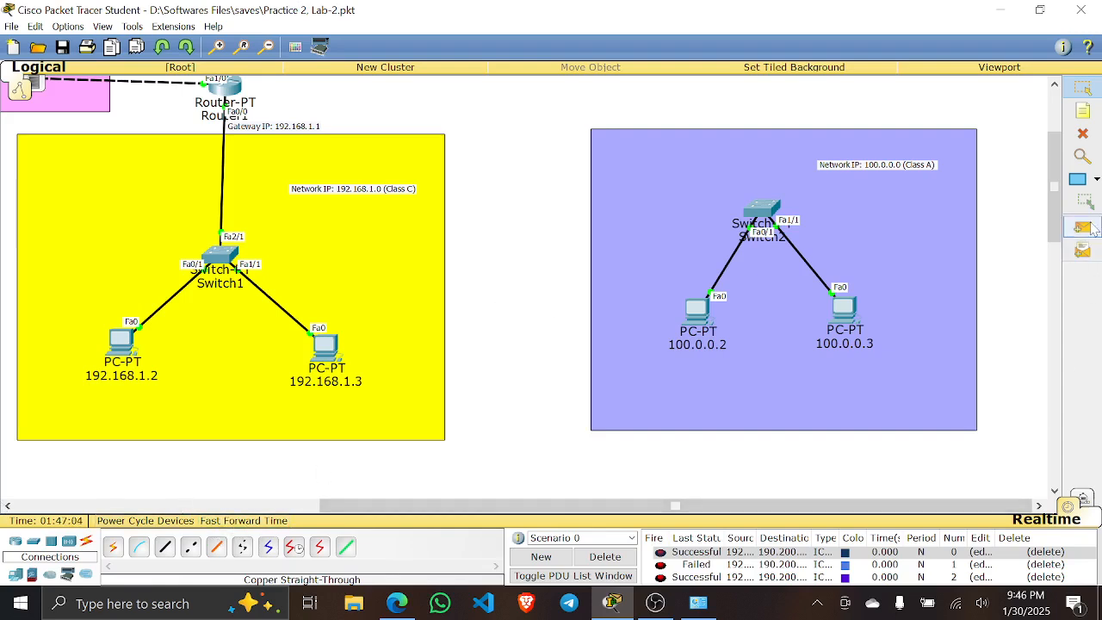
- Delete the old PDU scenario entries and send a simple PDU from PC 100.0.0.3 to PC 100.0.0.2
left_click(1088, 228)
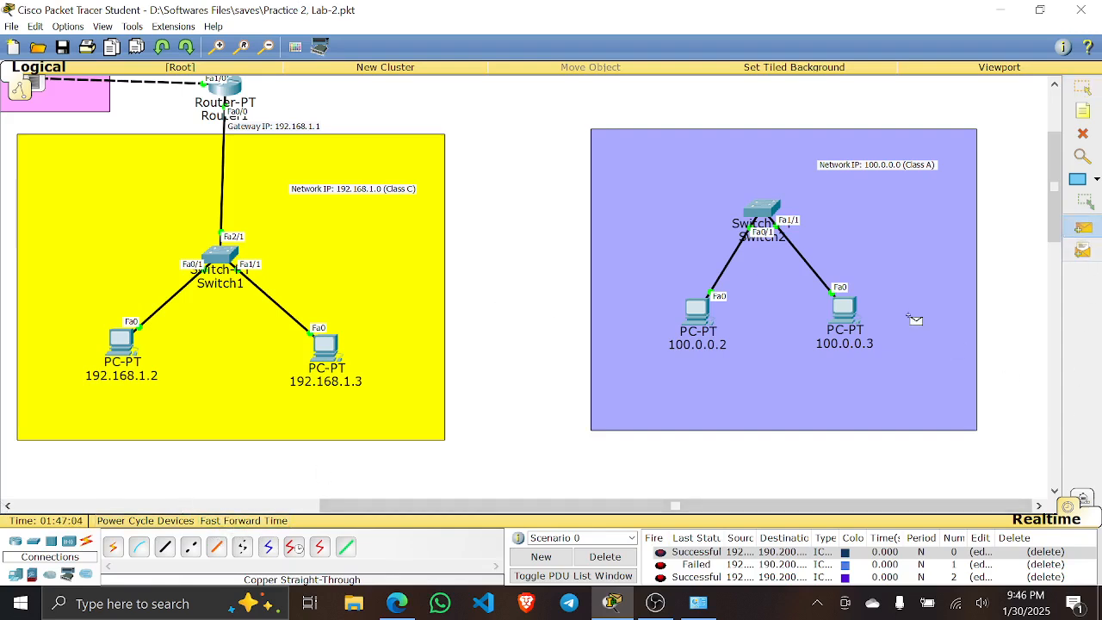
left_click(607, 560)
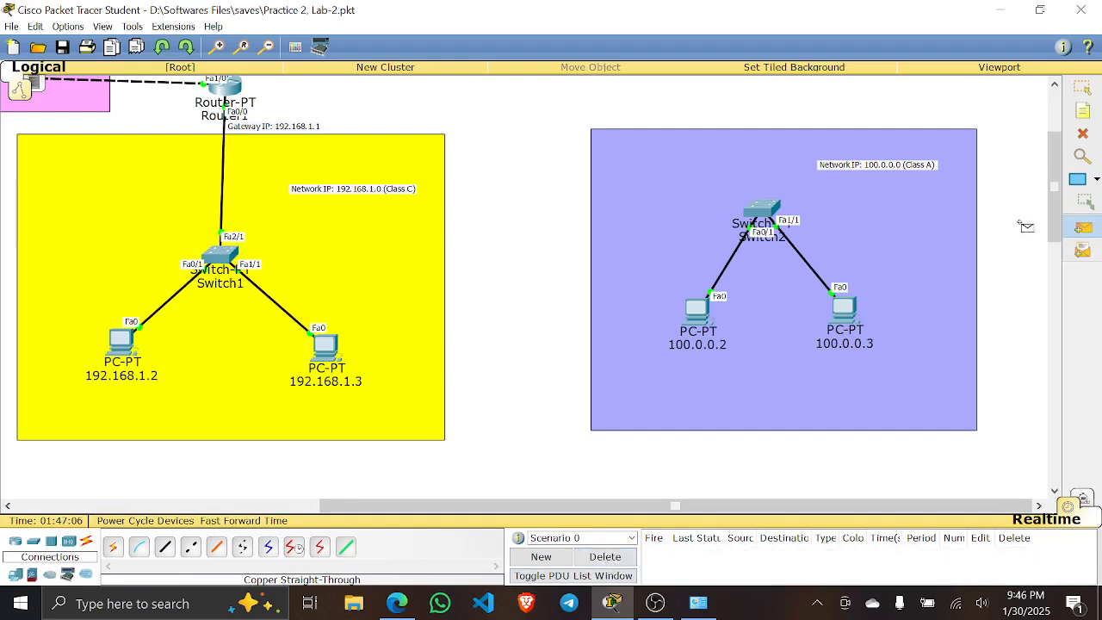
left_click(850, 303)
left_click(699, 315)
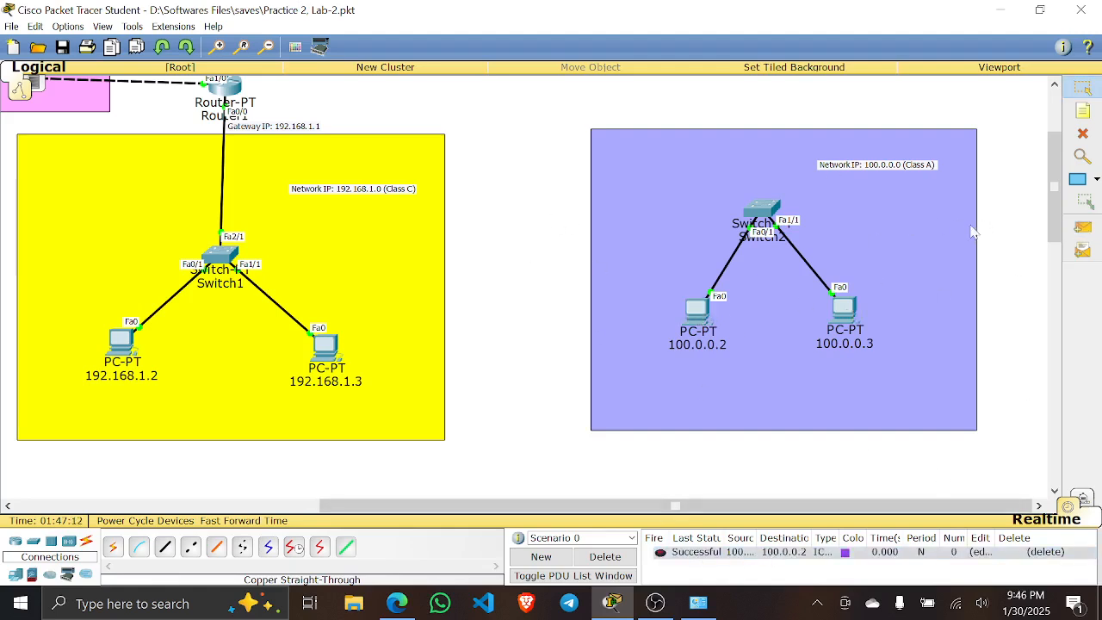
- Move the whole 100.0.0.0 network, including its rectangle, note, switch and PCs, farther away from the yellow Class C network
scroll(960, 287, "up", 2)
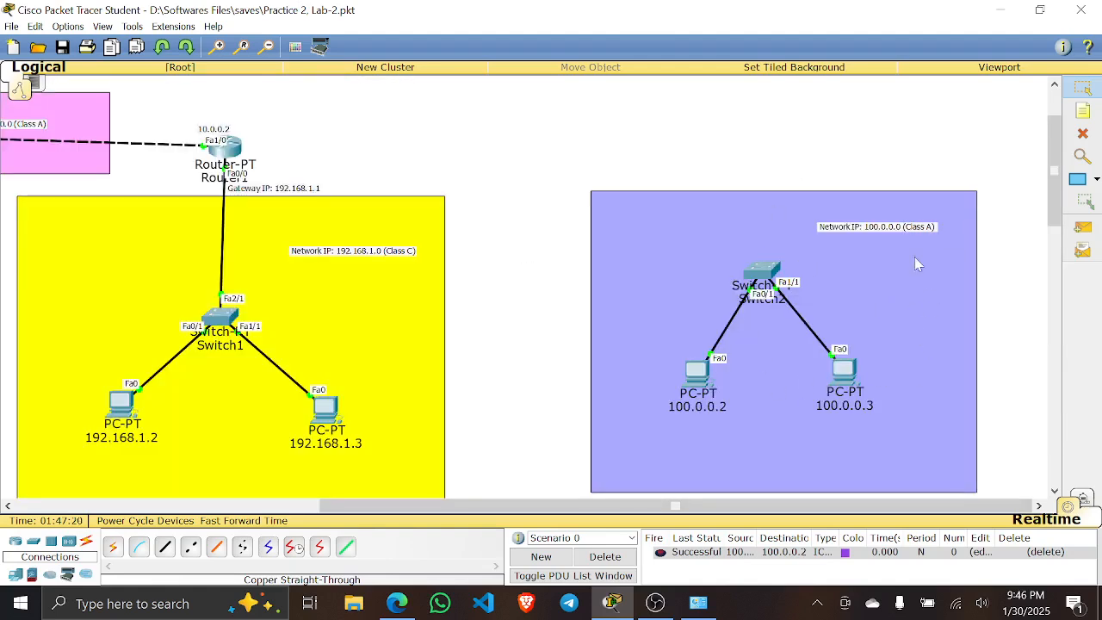
mouse_move(1054, 171)
left_mouse_down()
mouse_move(1054, 204)
mouse_move(1054, 184)
left_mouse_up()
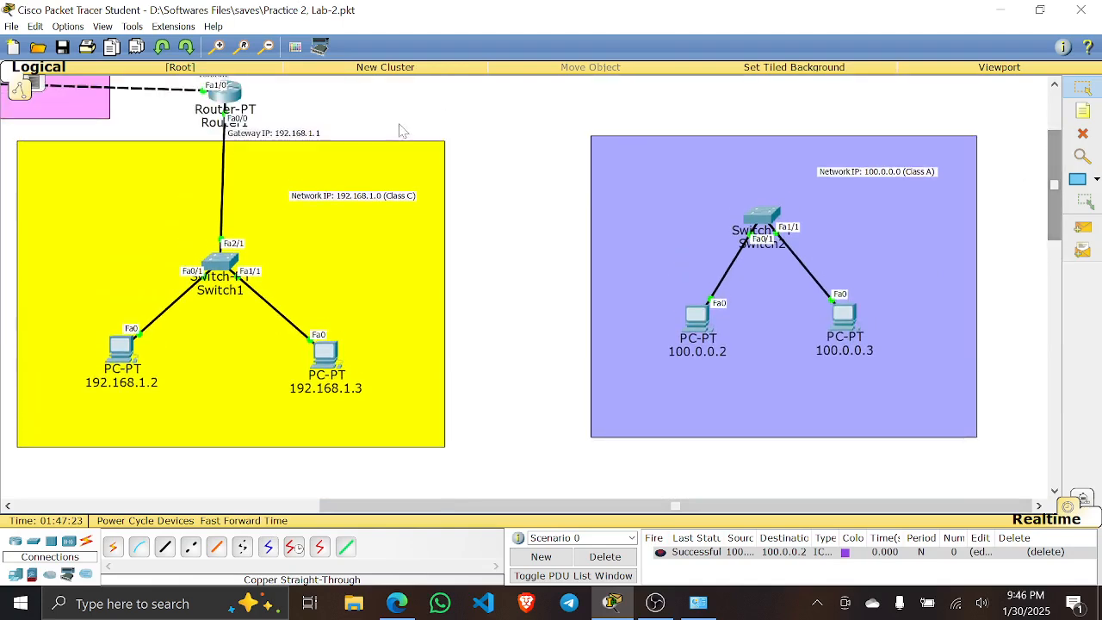
left_click(266, 47)
left_click(266, 48)
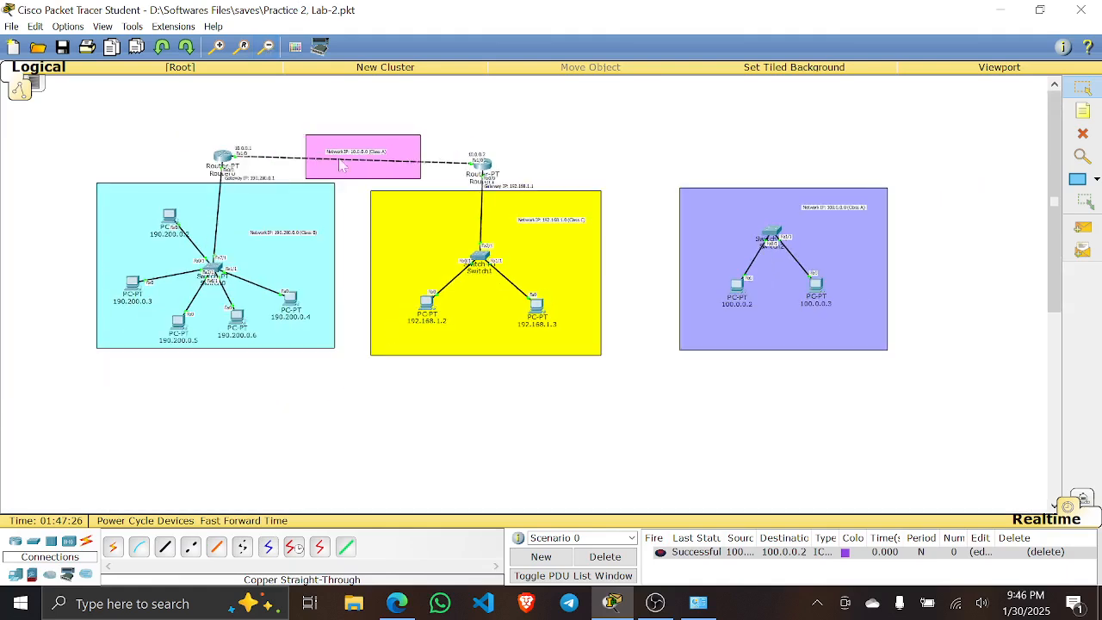
left_click_drag(661, 166, 979, 450)
left_click_drag(836, 260, 1015, 264)
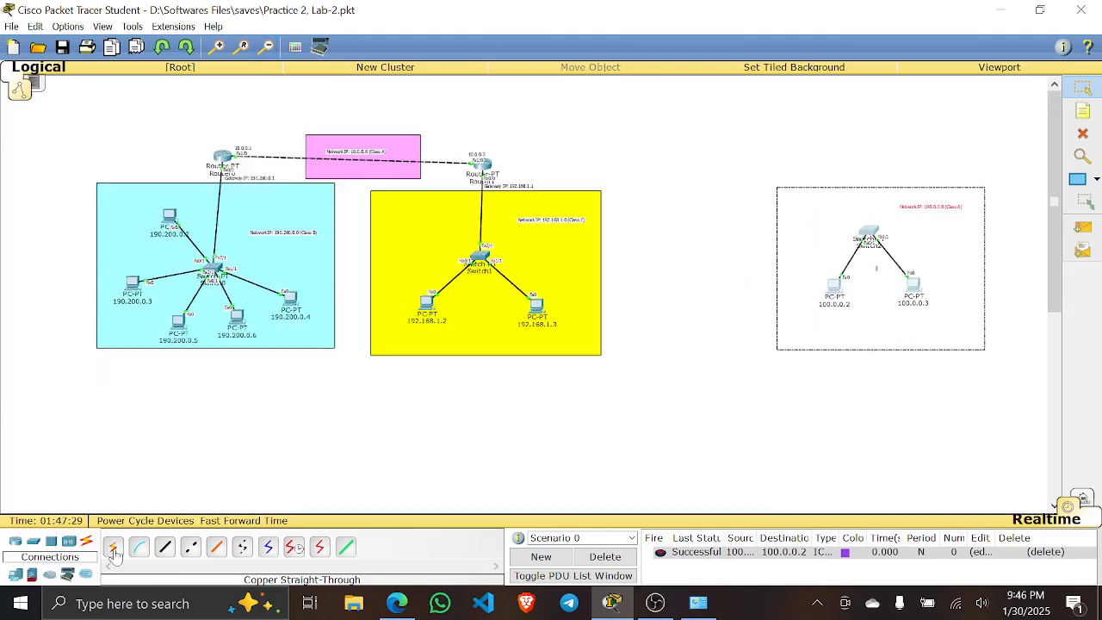
- Place two generic Router-PT routers, one above the gap between the Class C and 100.0.0.0 networks and one above the 100.0.0.0 network
left_click(15, 575)
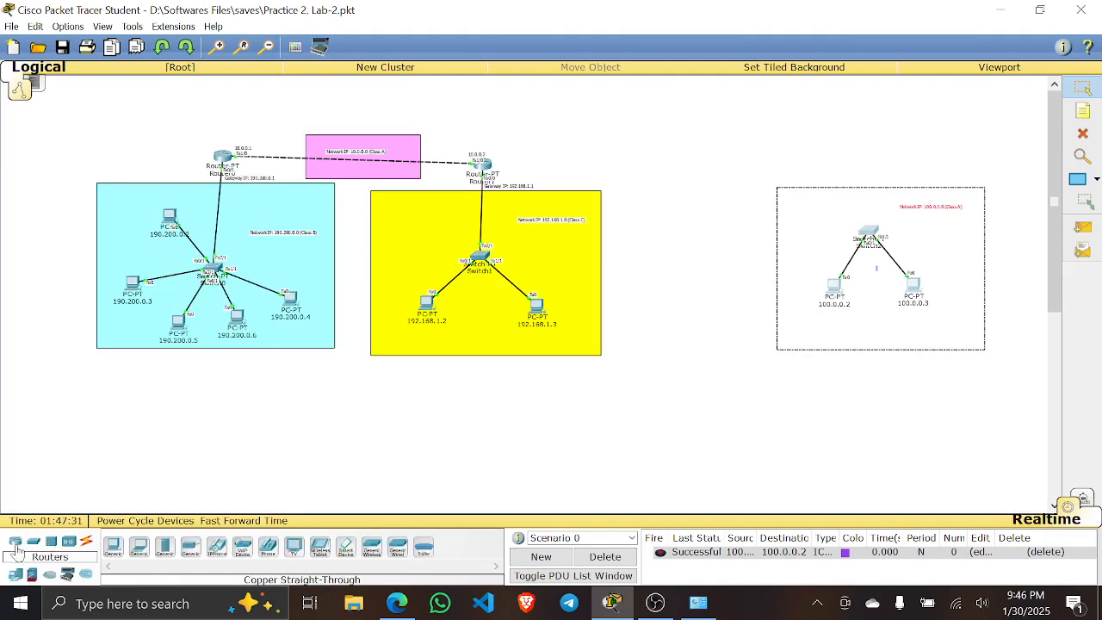
left_click(16, 543)
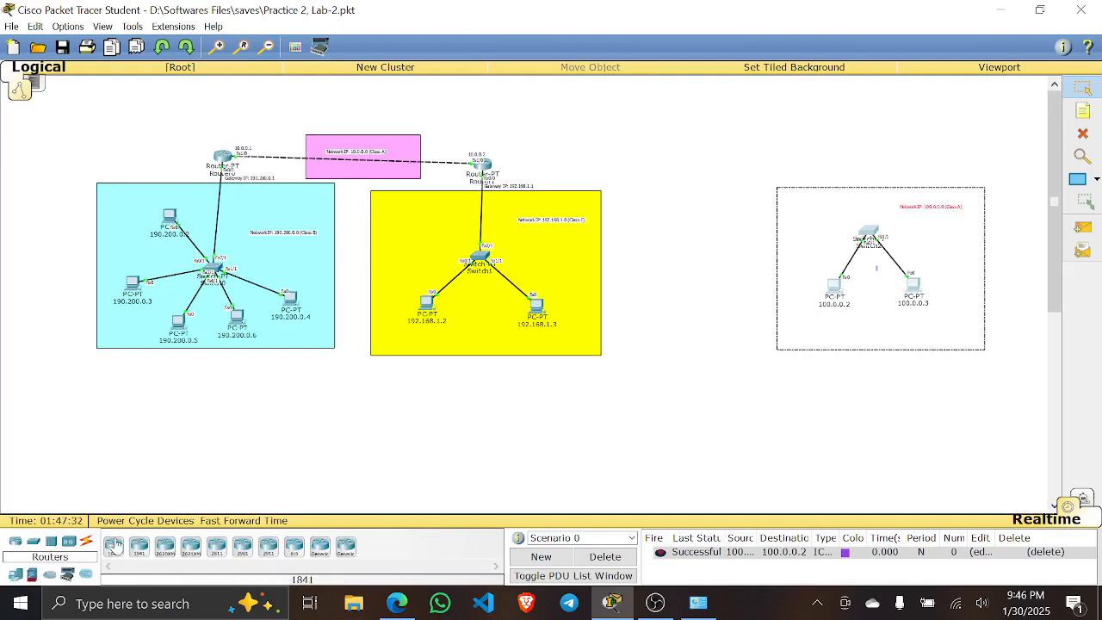
left_click(319, 546)
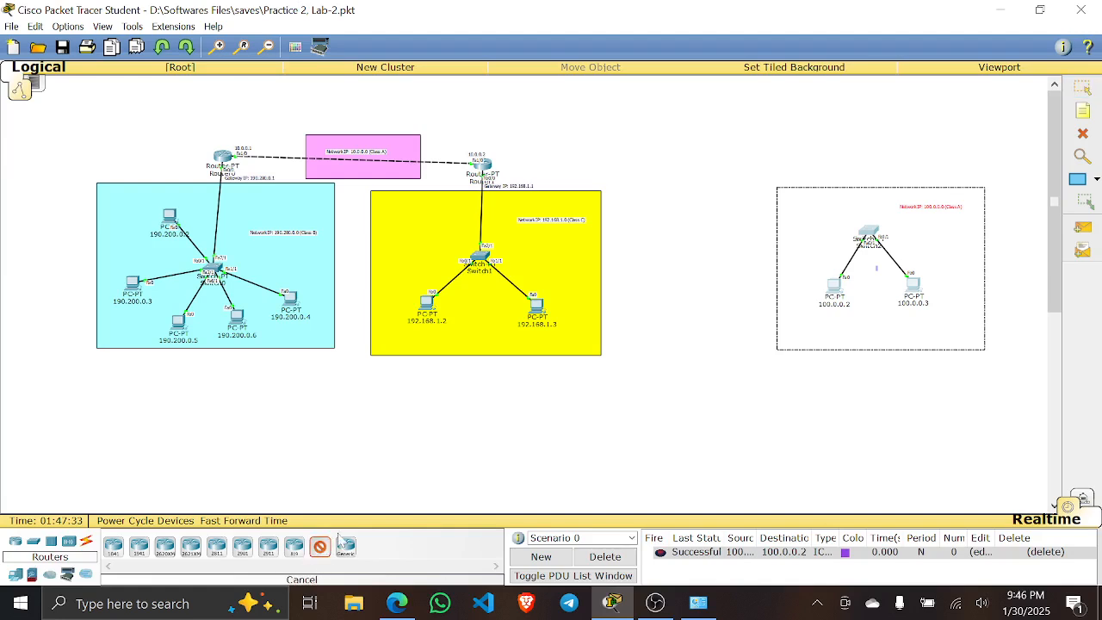
left_click(640, 128)
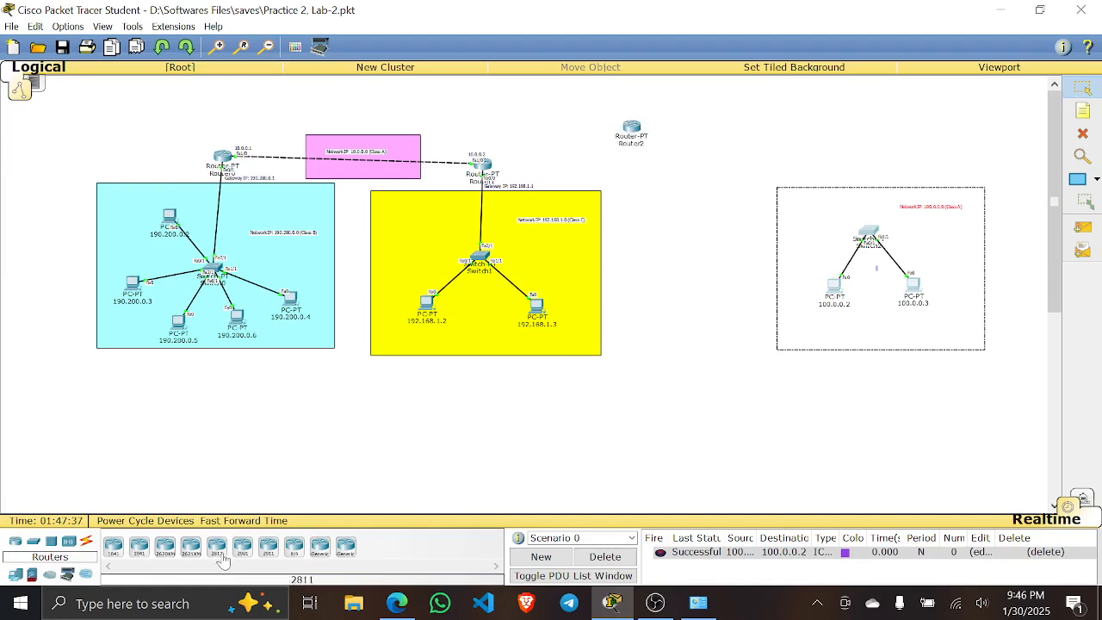
left_click(320, 546)
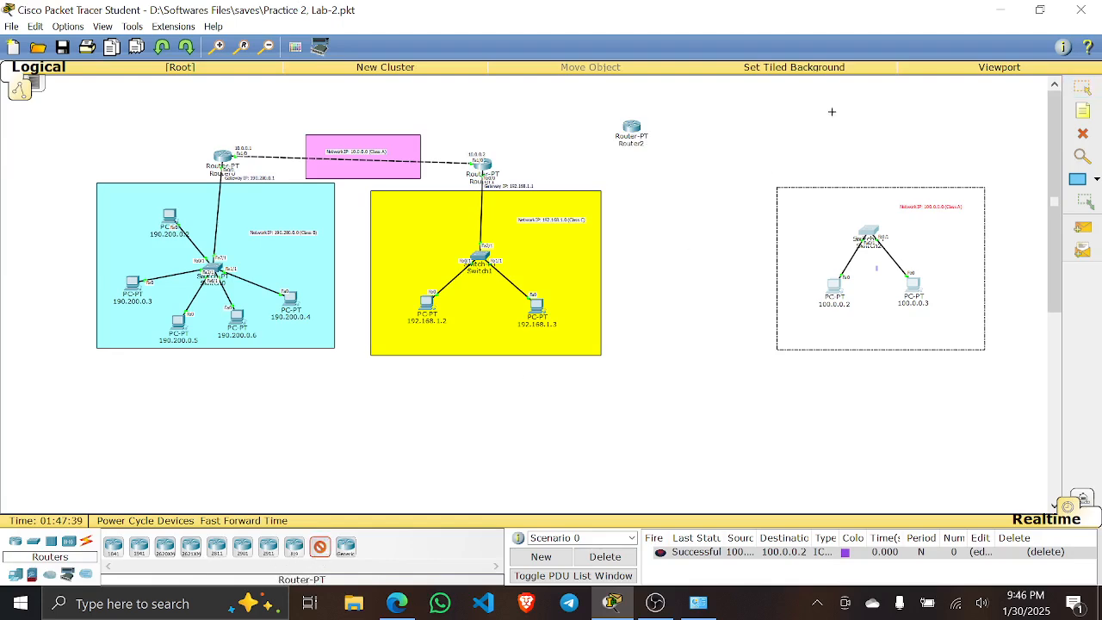
left_click(868, 107)
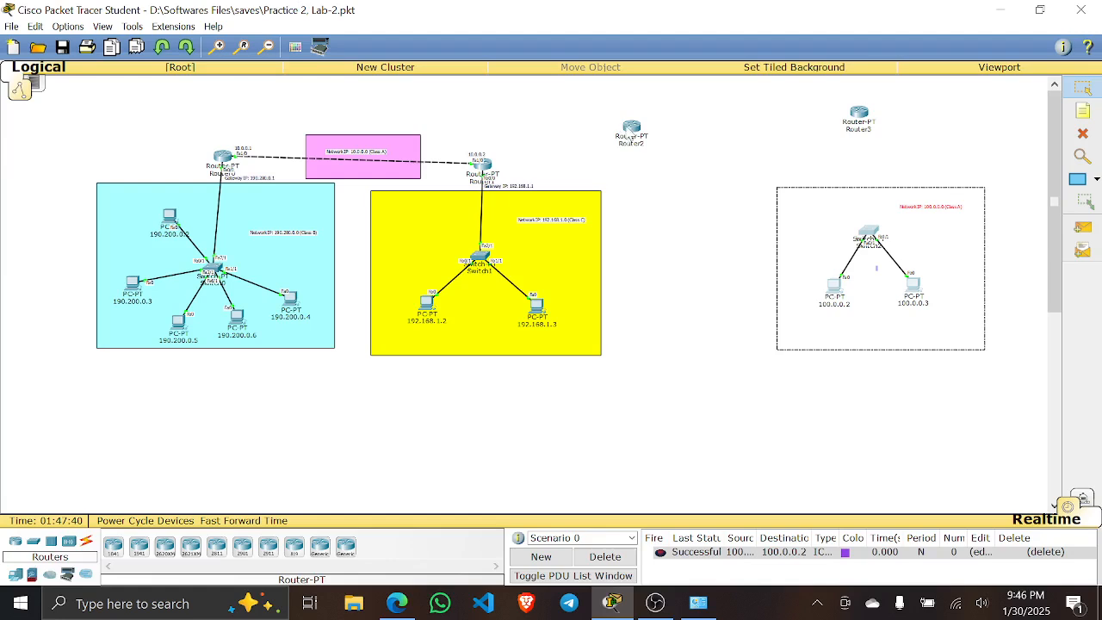
- Reposition Router3 just above the lavender rectangle over Switch2, and Router2 higher above the gap between the two networks
left_click_drag(631, 131, 652, 130)
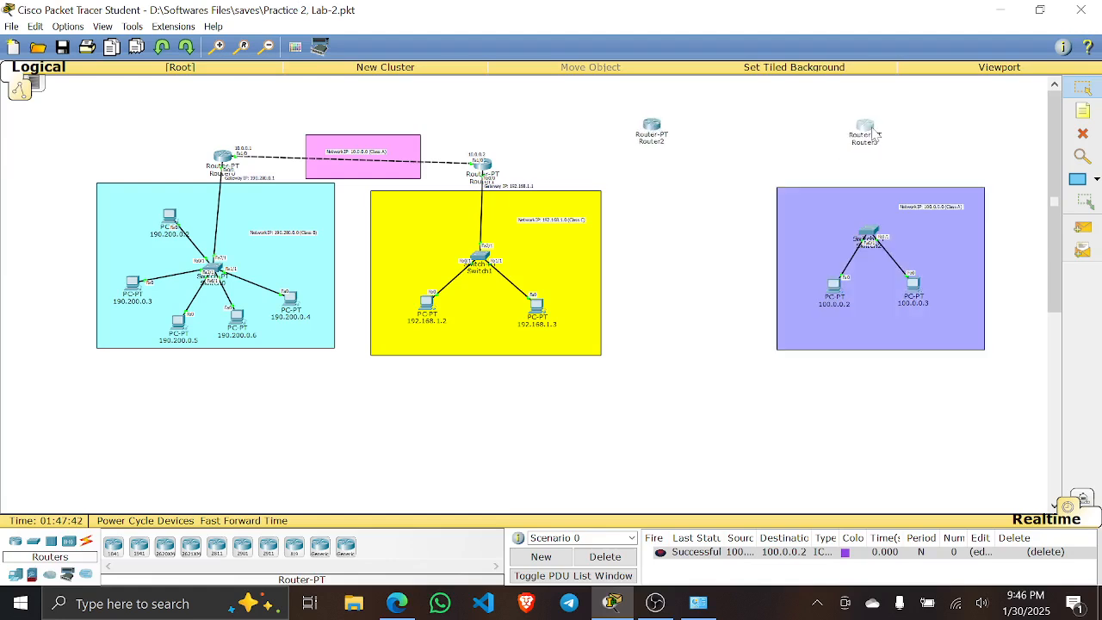
mouse_move(873, 133)
left_mouse_down()
mouse_move(877, 157)
mouse_move(877, 144)
left_mouse_up()
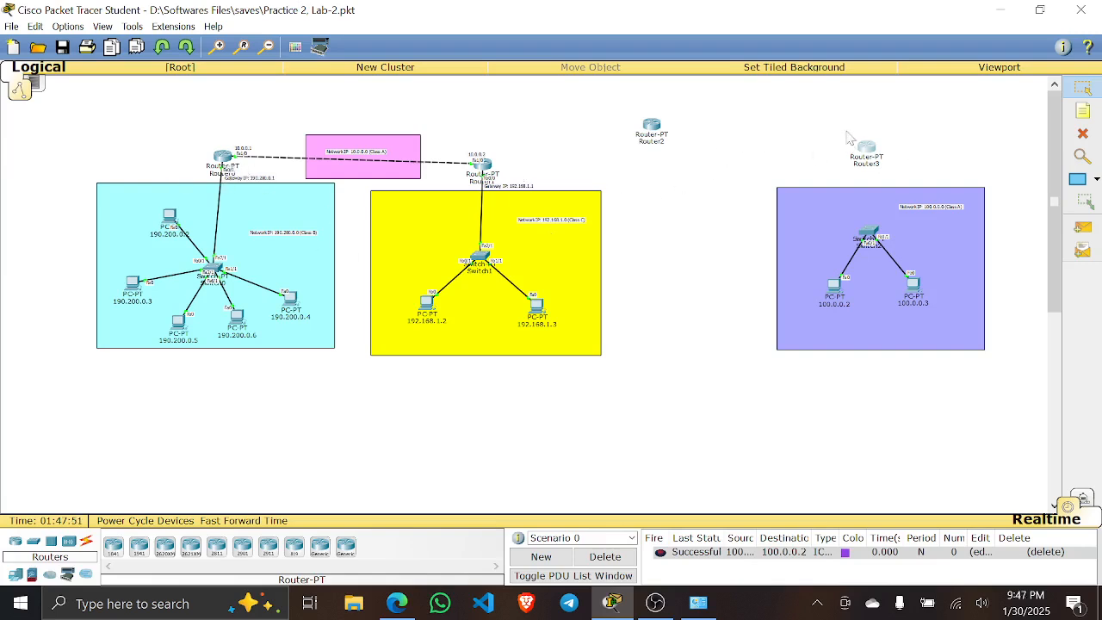
left_click_drag(864, 155, 869, 161)
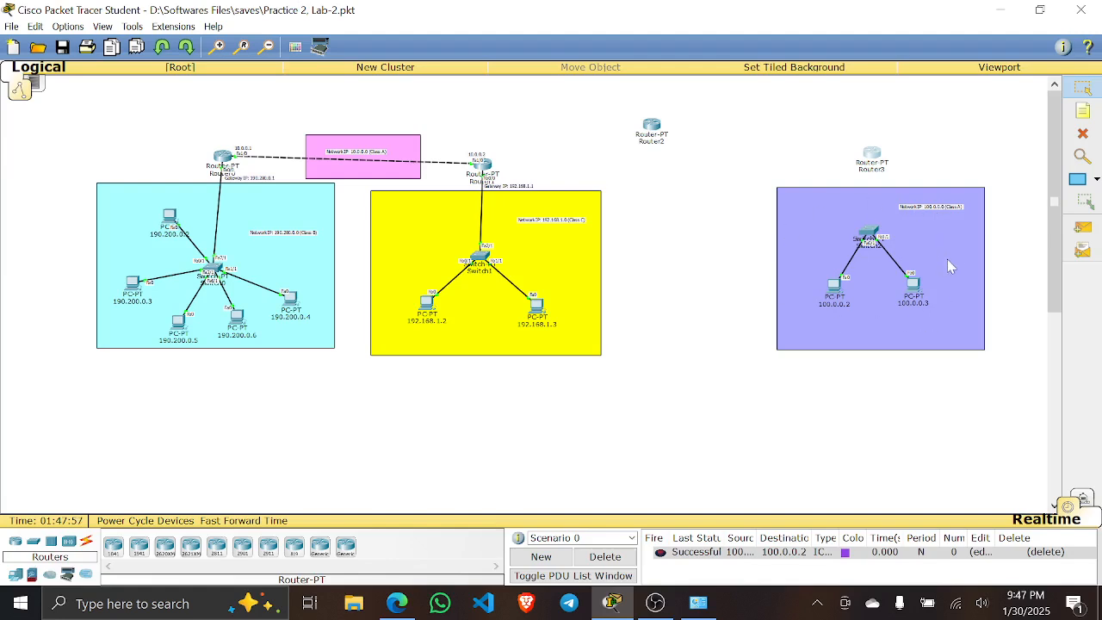
left_click_drag(658, 128, 667, 105)
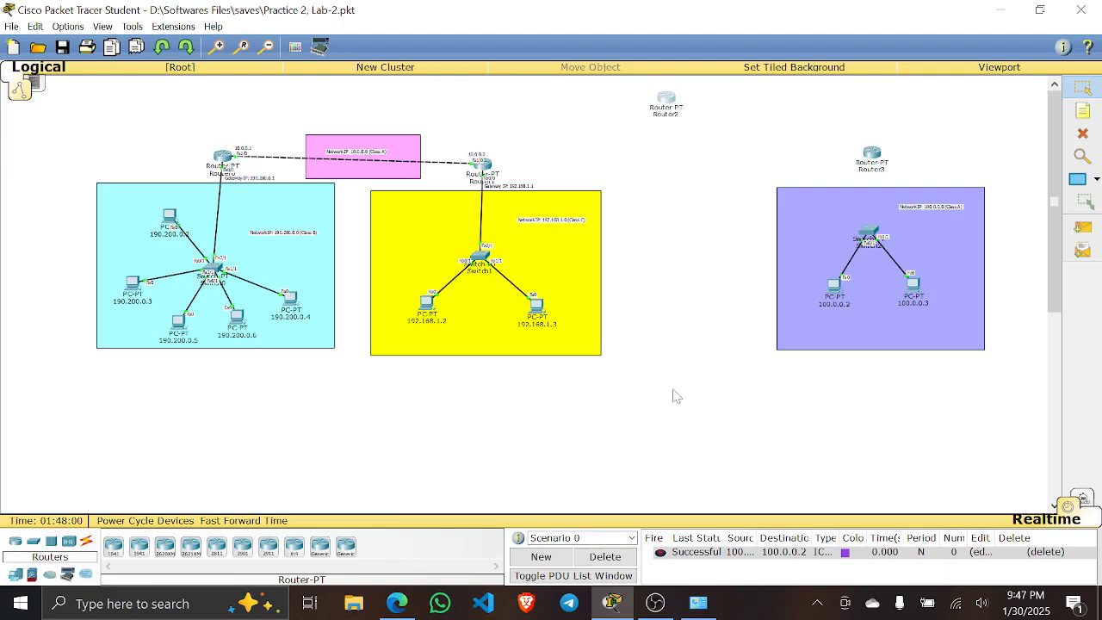
- Examine which ports Router1 and Router2 offer for a Copper Cross-Over cable
left_click(216, 47)
scroll(431, 506, "right", 1)
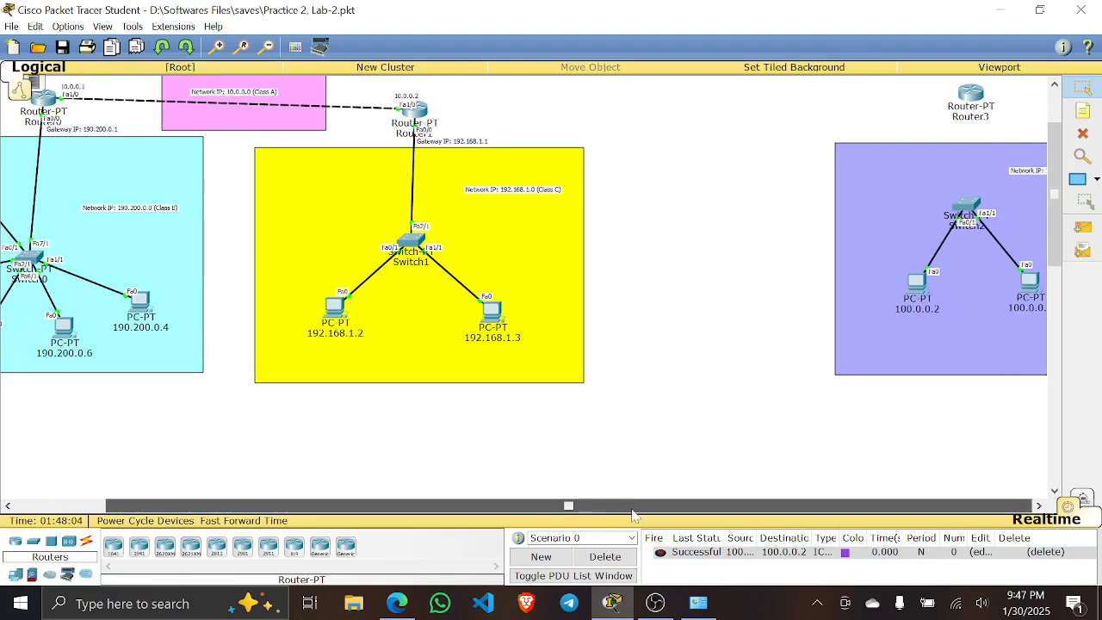
scroll(835, 278, "up", 2)
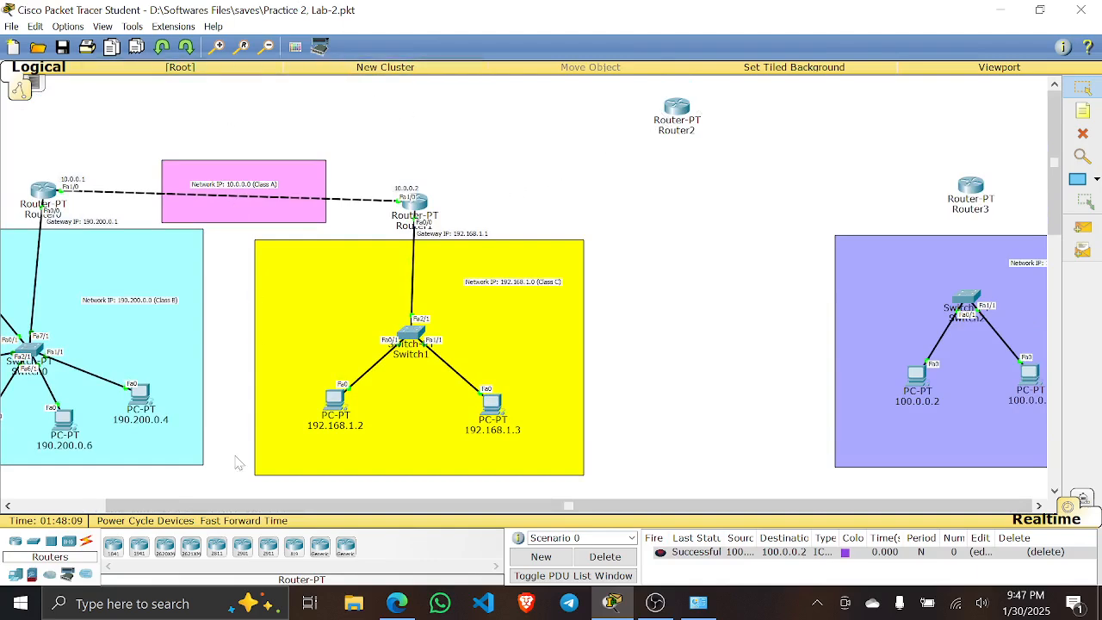
left_click(86, 540)
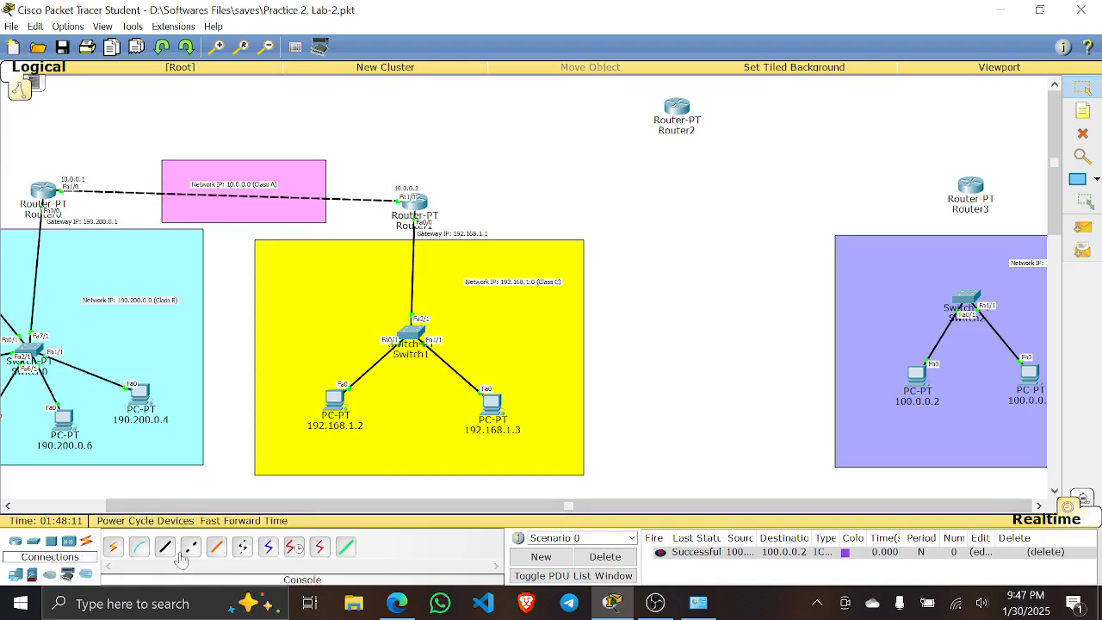
left_click(191, 552)
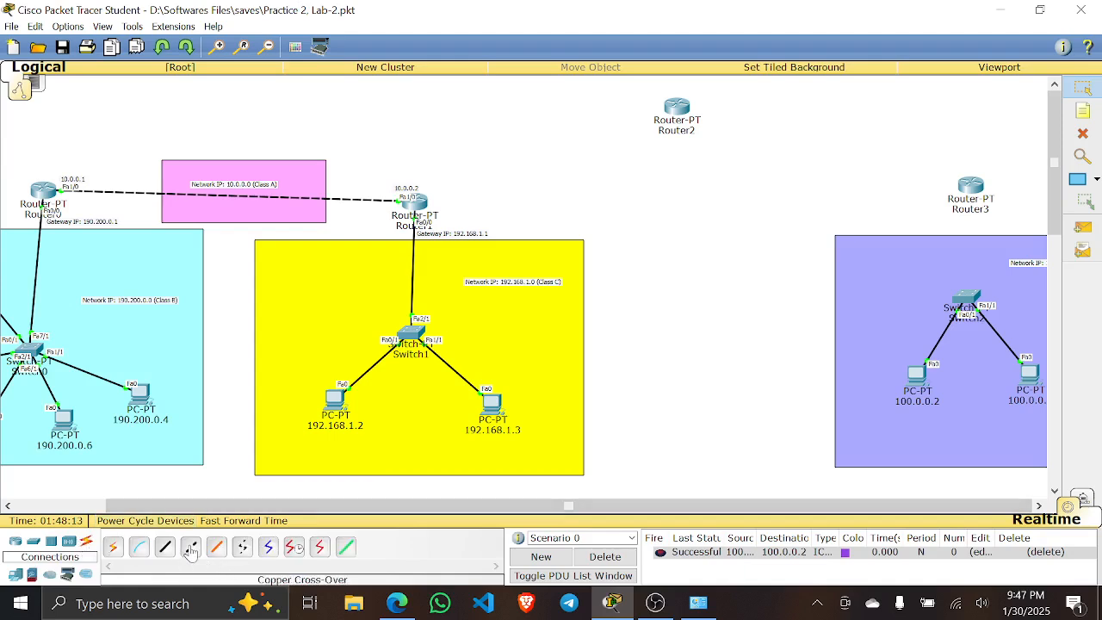
left_click(421, 203)
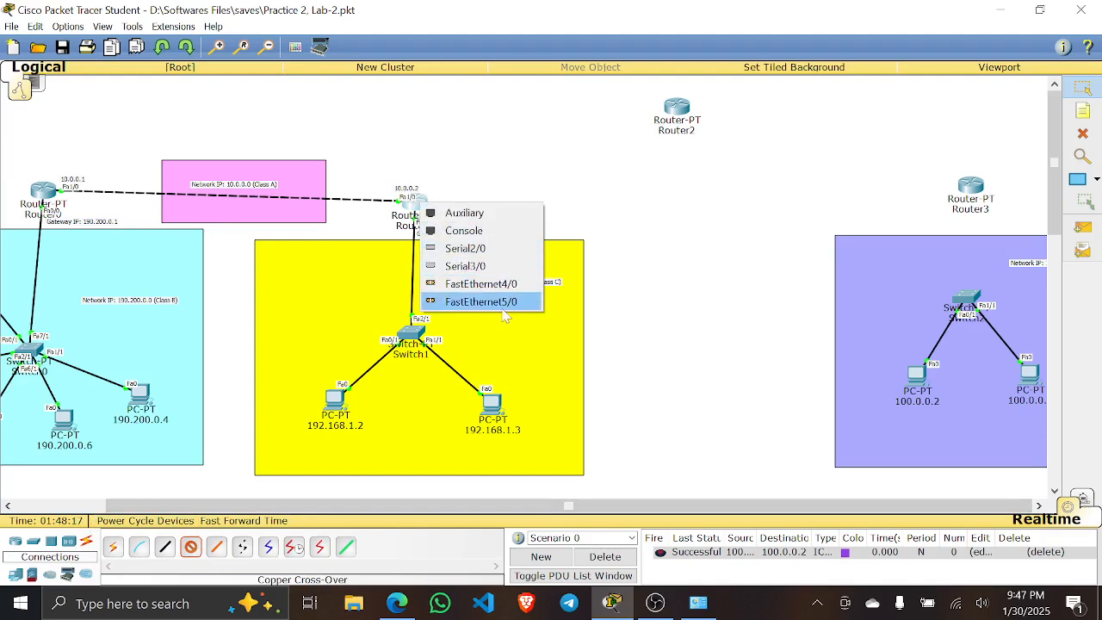
left_click(659, 169)
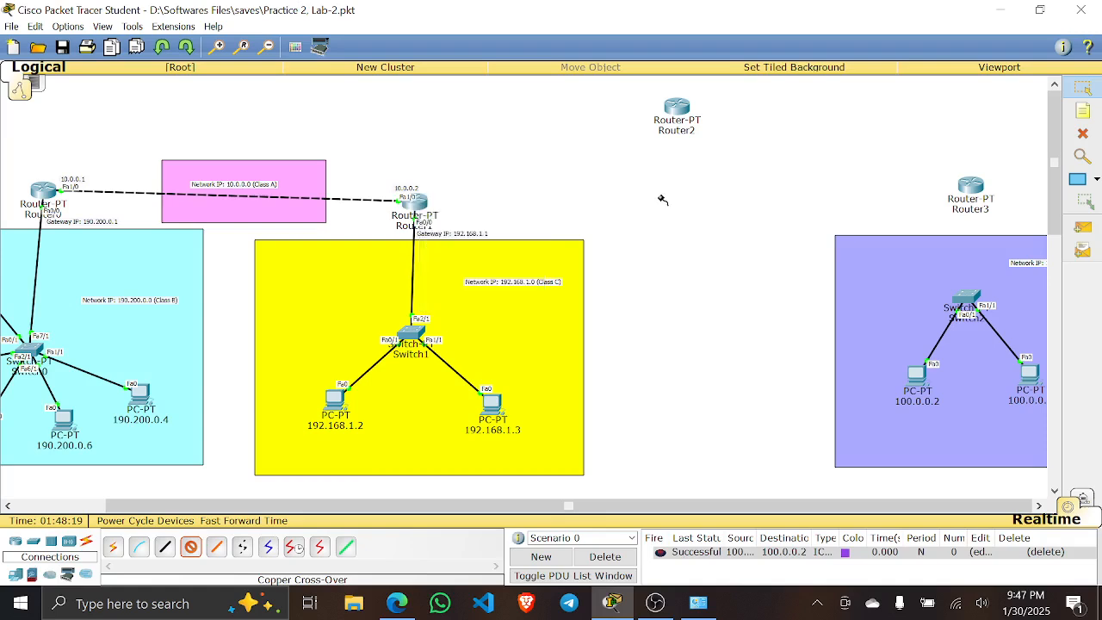
left_click(688, 106)
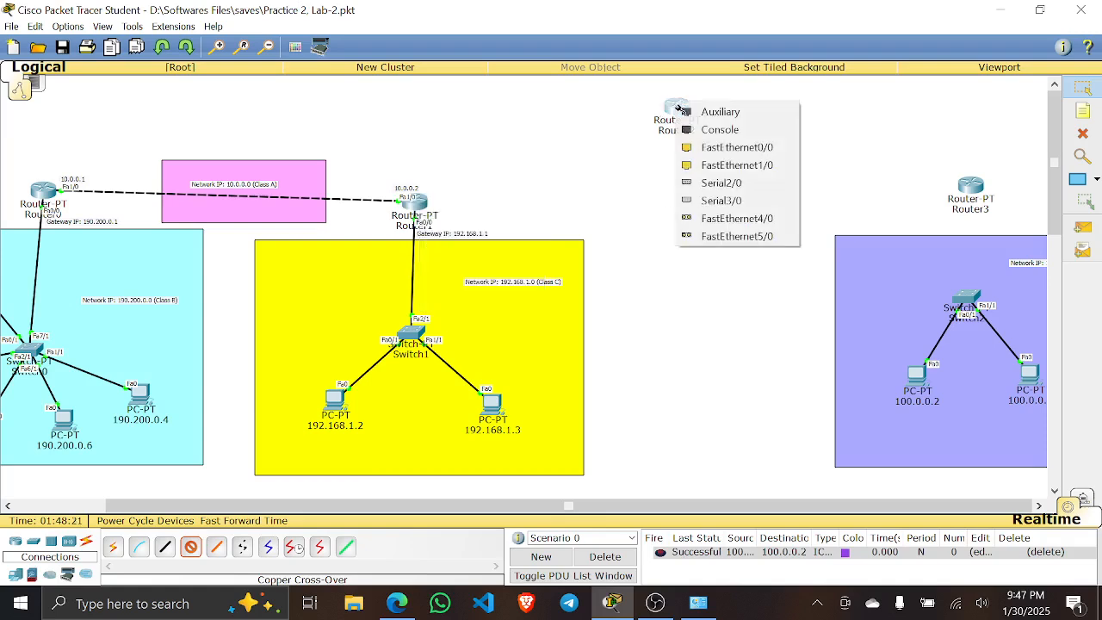
left_click(714, 152)
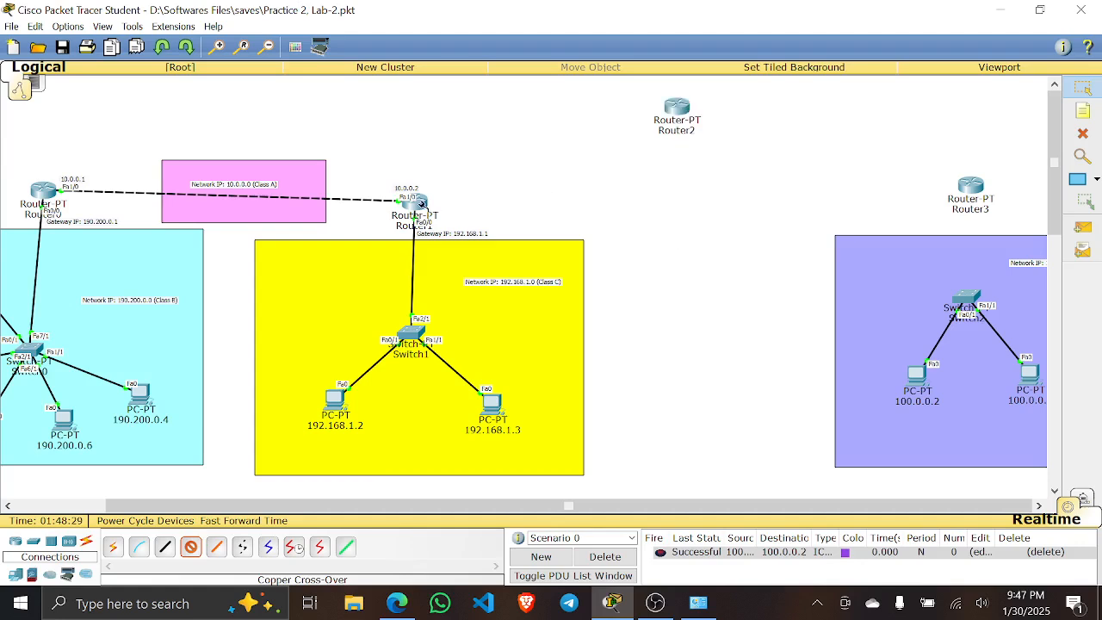
left_click(420, 203)
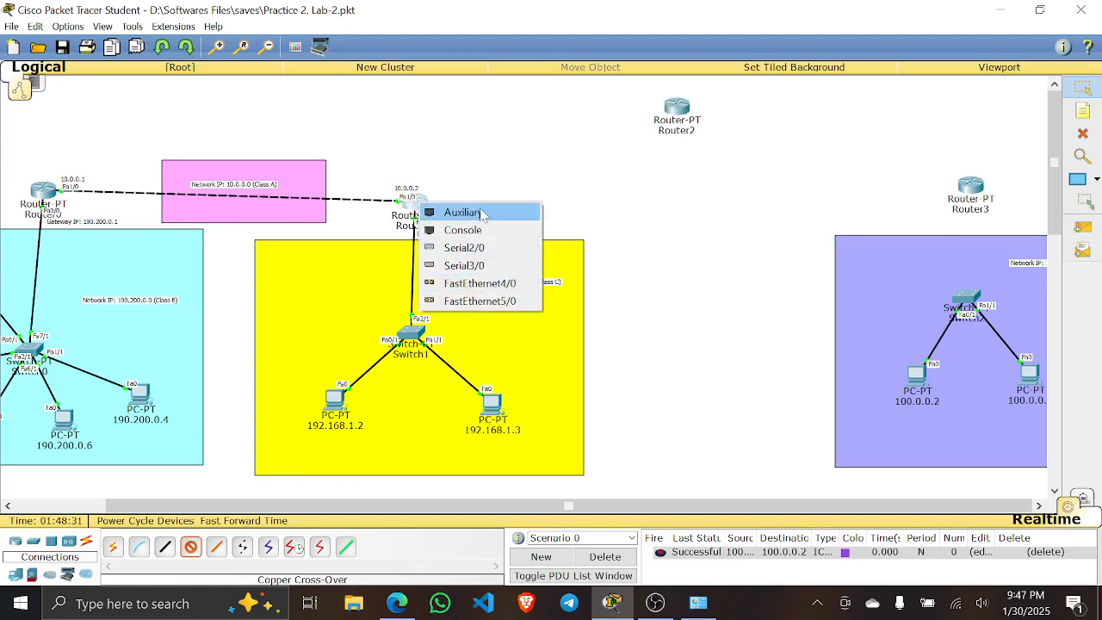
left_click(582, 190)
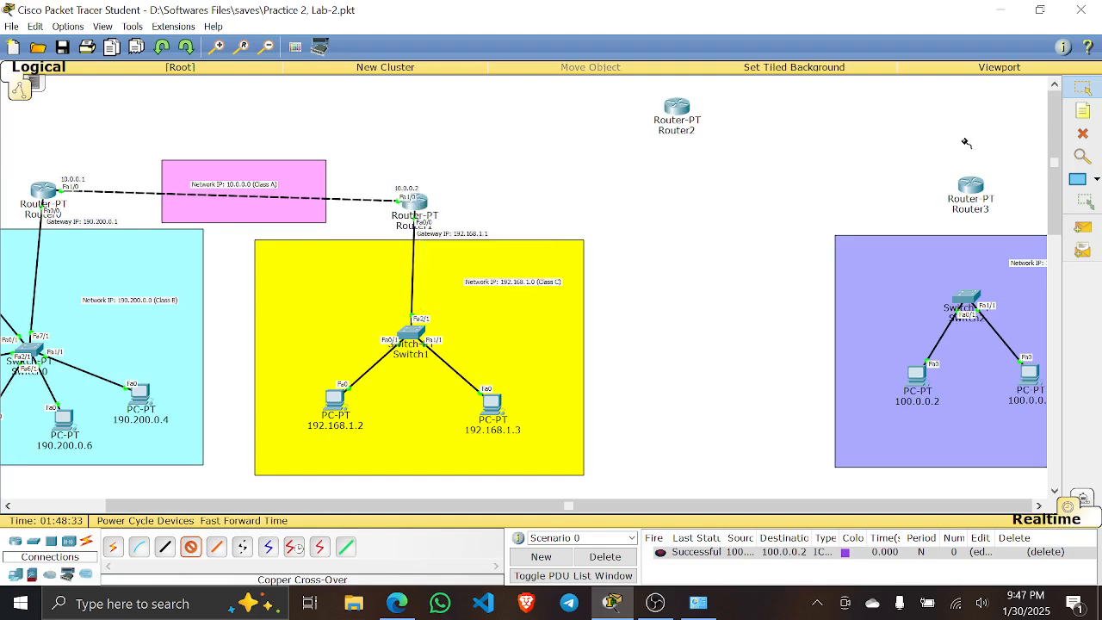
- Power off Router1 in its physical device view and select the PT-ROUTER-NM-1CFE Fast-Ethernet module
left_click(1082, 87)
left_click(414, 202)
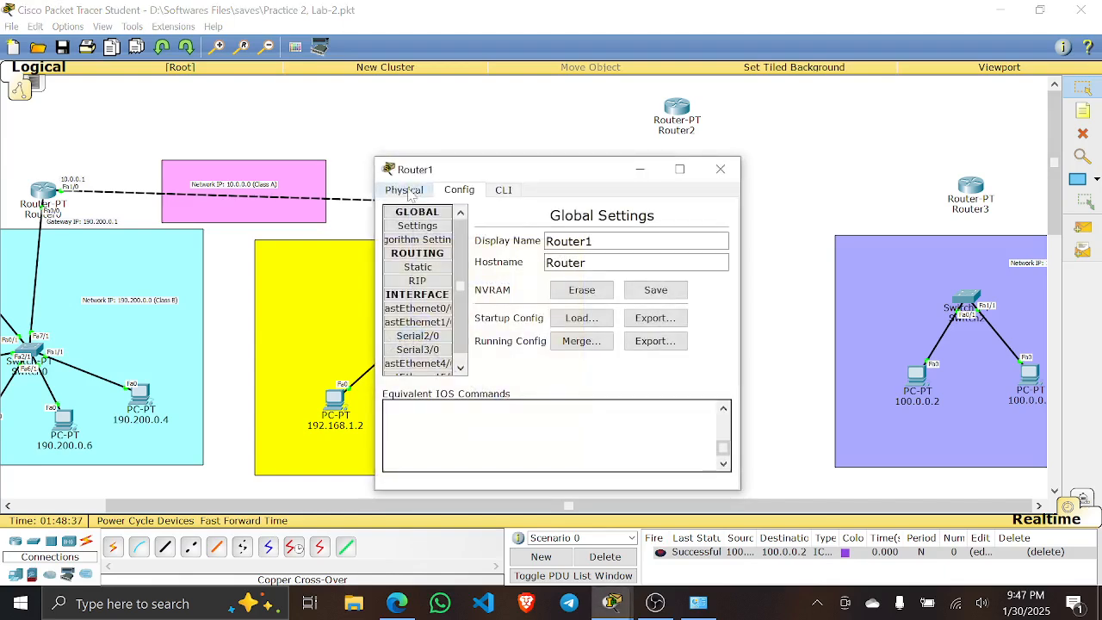
left_click(404, 189)
mouse_move(594, 315)
left_mouse_down()
mouse_move(613, 314)
mouse_move(600, 313)
left_mouse_up()
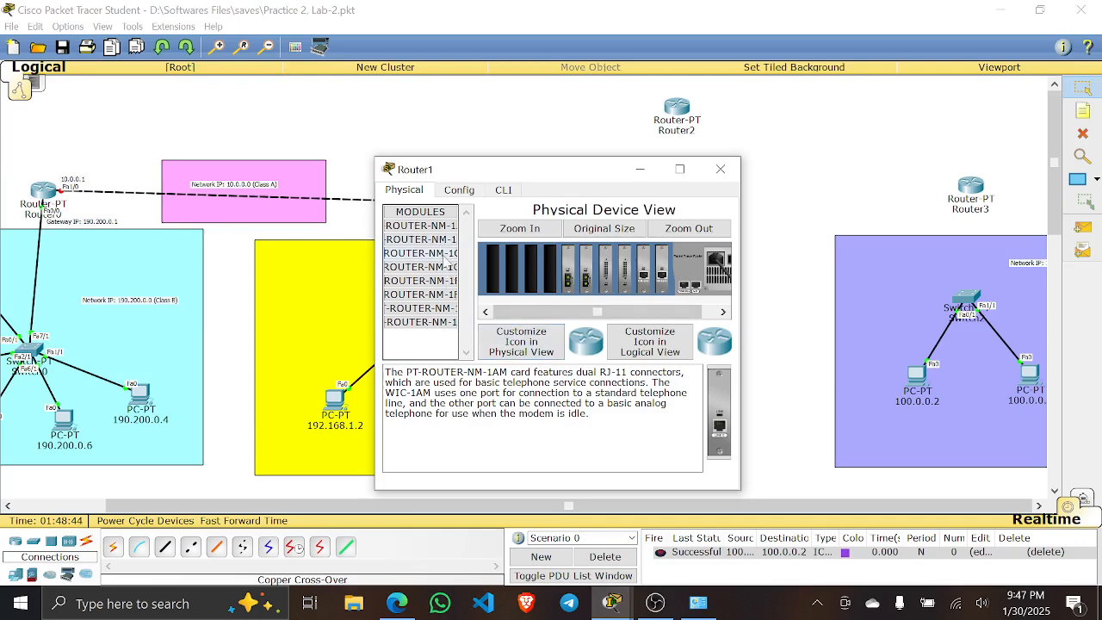
left_click(444, 256)
left_click(447, 268)
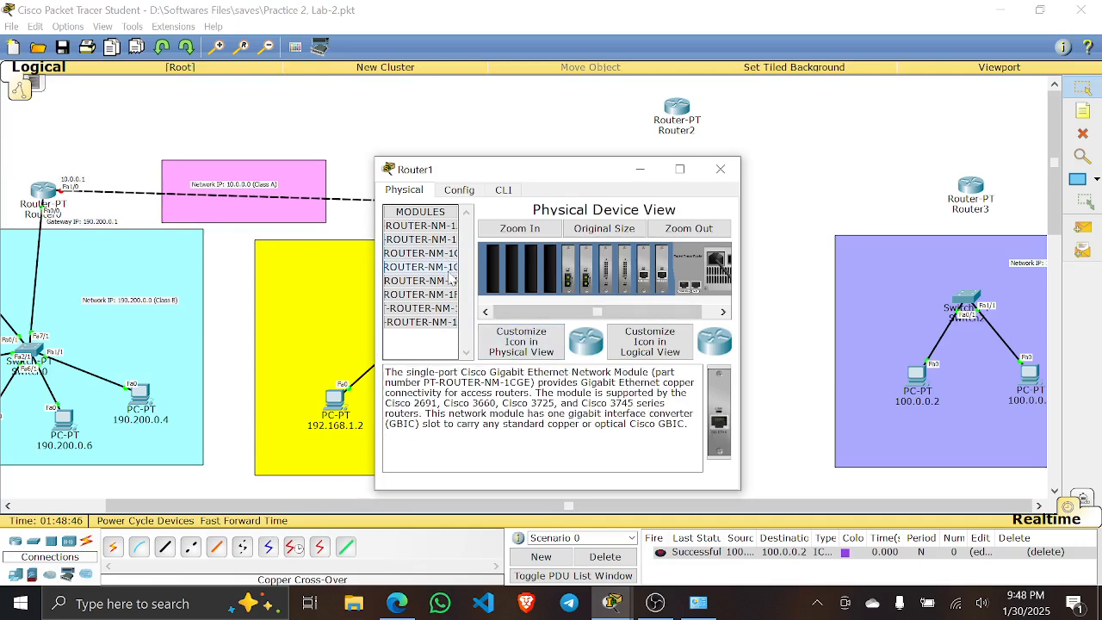
left_click(446, 252)
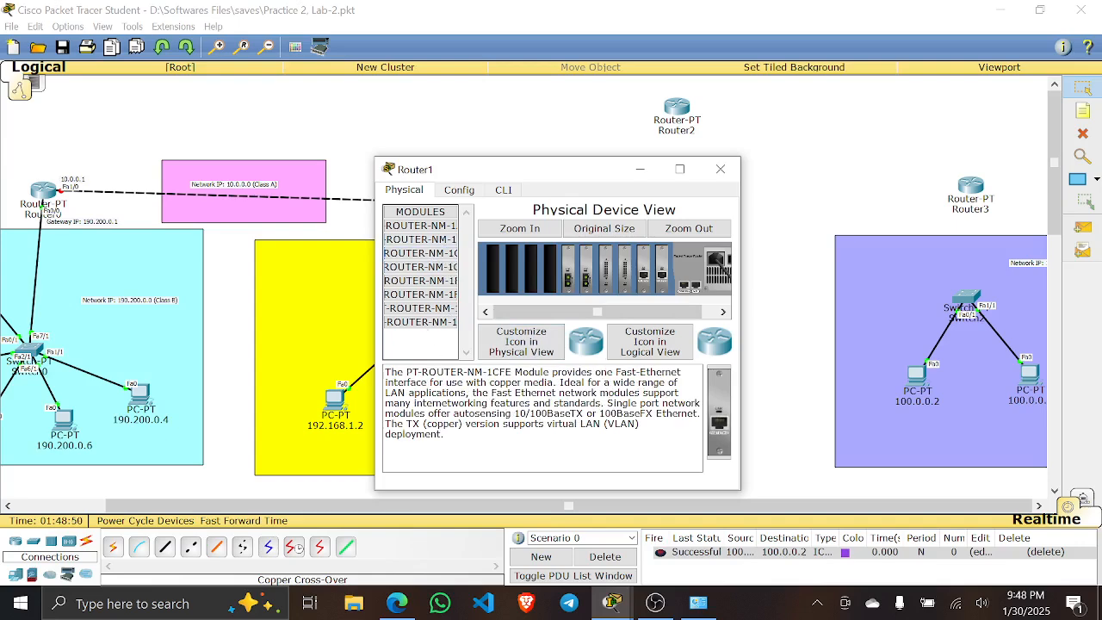
left_click_drag(492, 372, 406, 372)
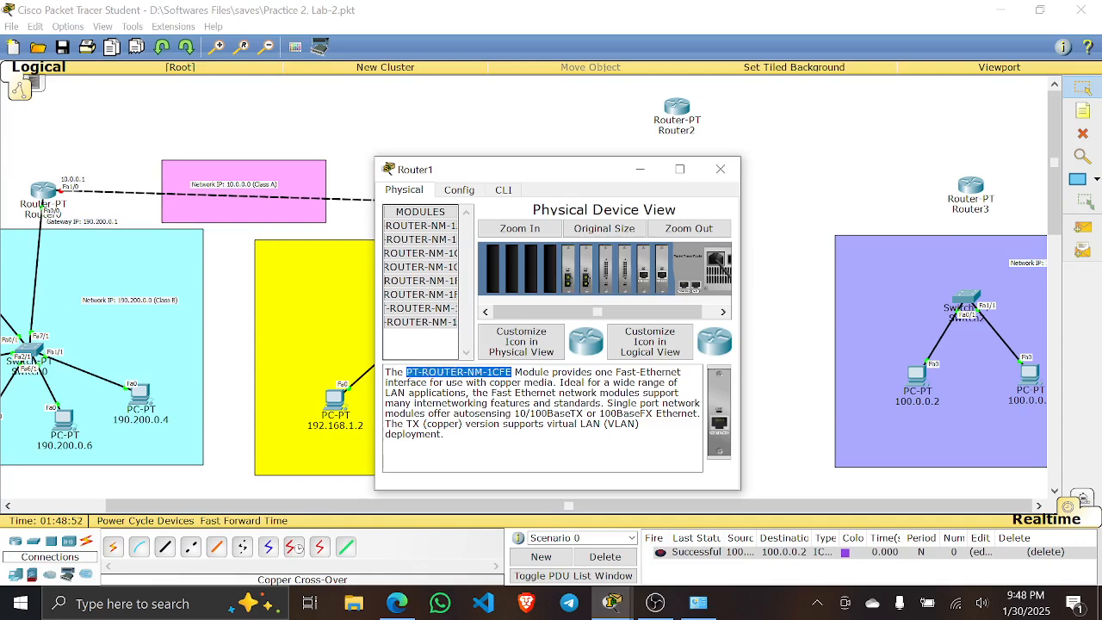
left_click(445, 255)
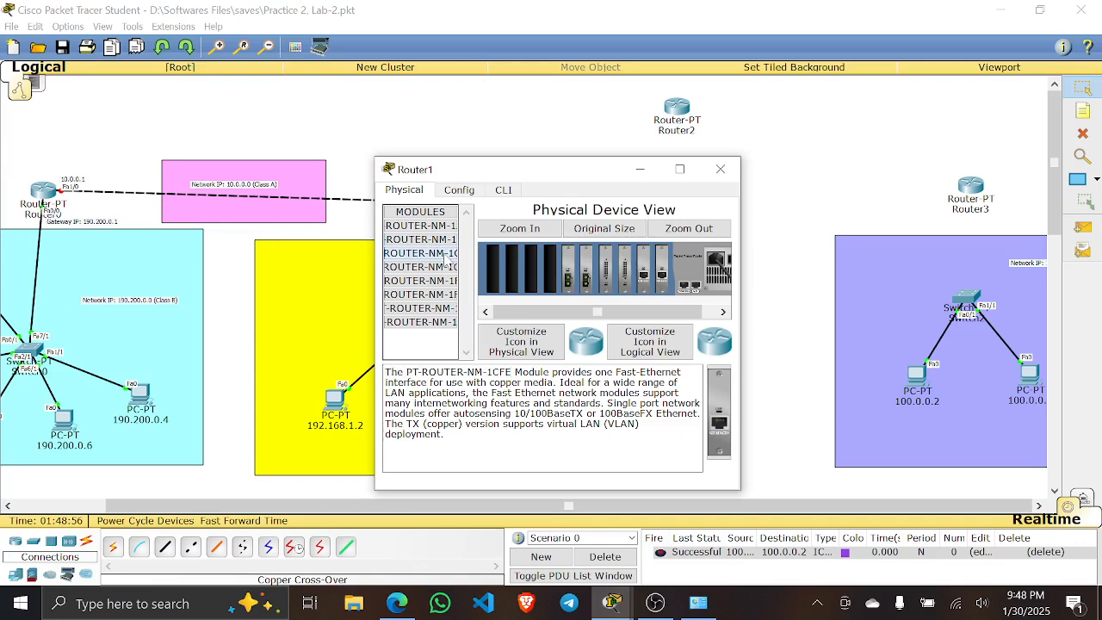
- Install PT-ROUTER-NM-1CFE modules in Router1's four empty slots and power the router back on
left_click_drag(445, 262, 551, 265)
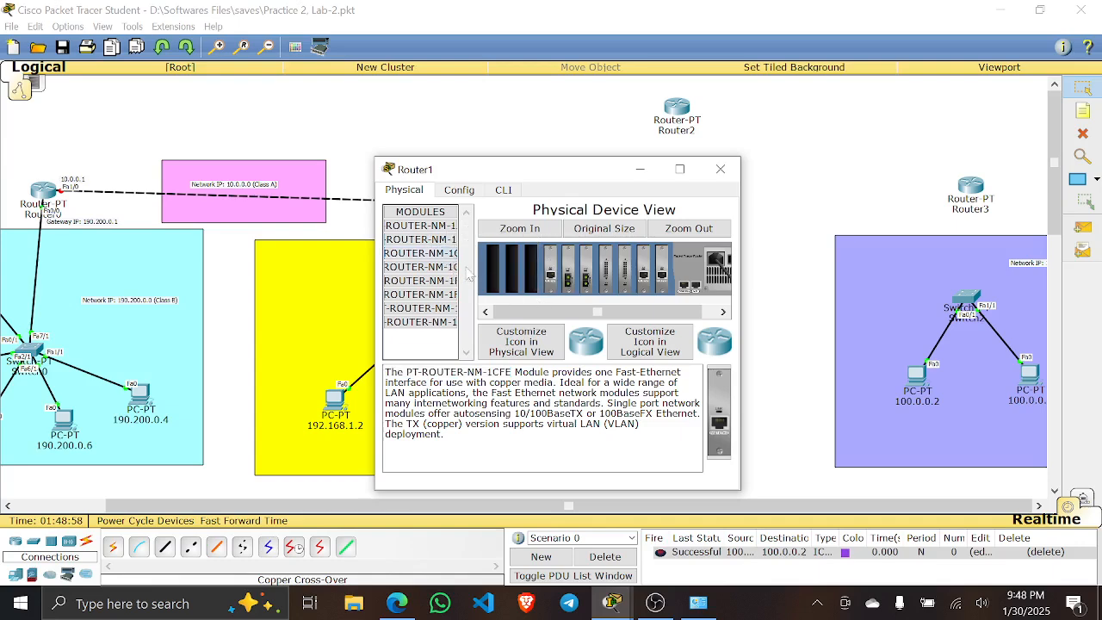
left_click_drag(444, 259, 528, 265)
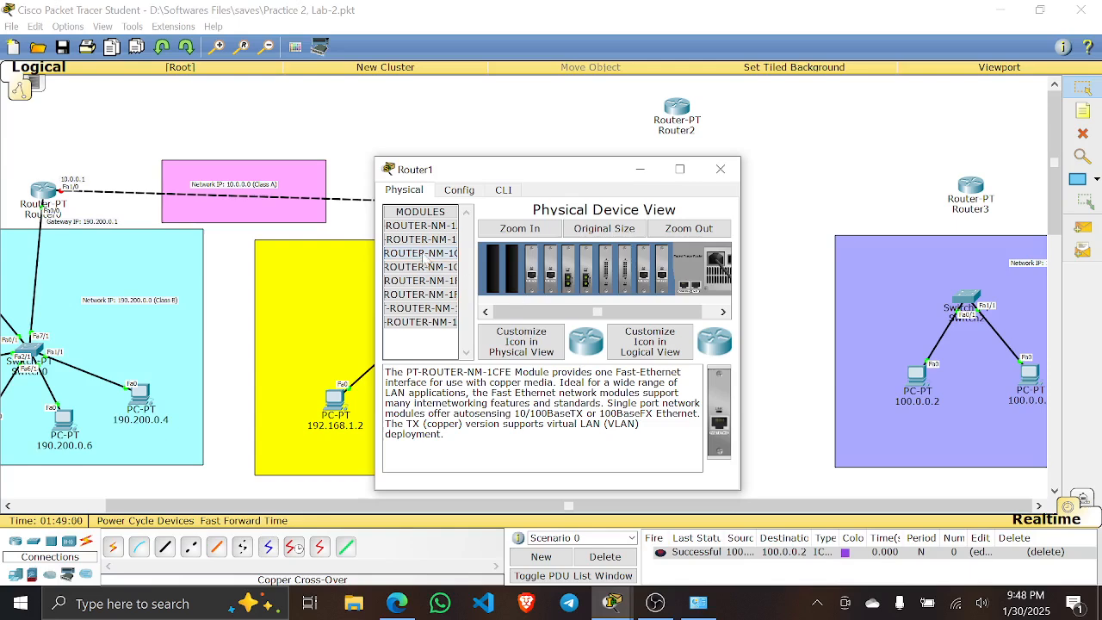
left_click_drag(438, 254, 506, 266)
left_click_drag(440, 255, 496, 270)
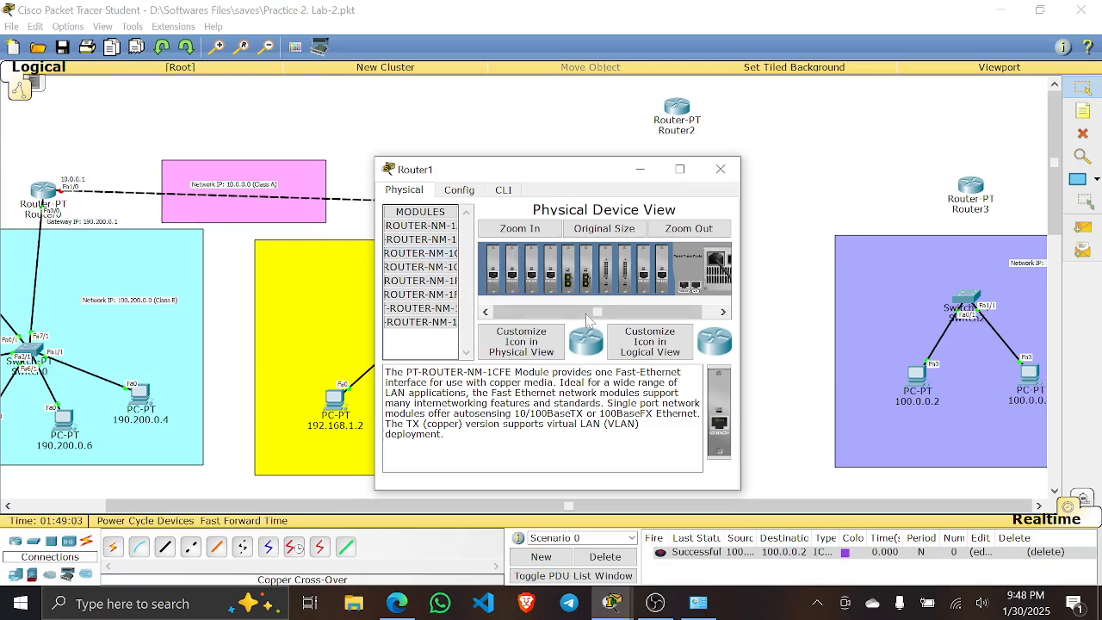
left_click_drag(588, 314, 601, 314)
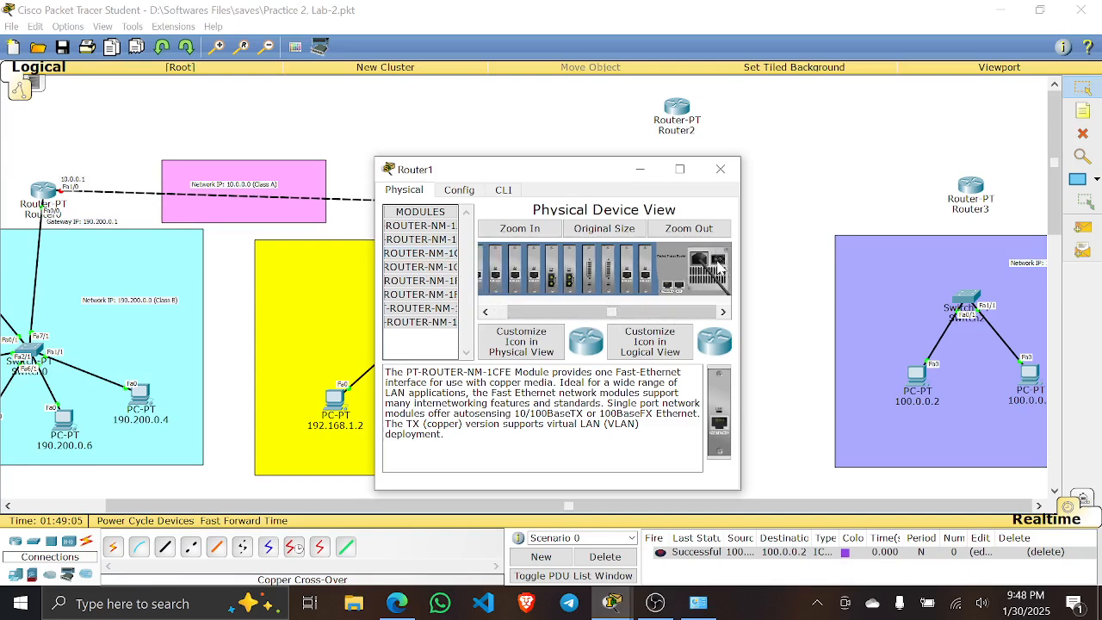
left_click_drag(591, 182, 520, 150)
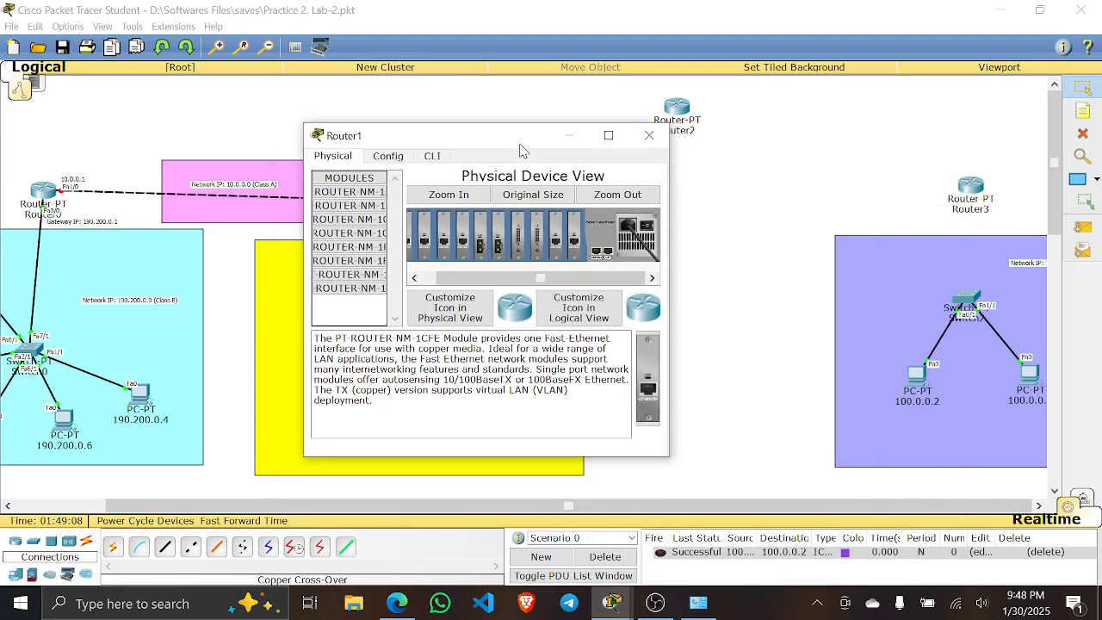
left_click(650, 136)
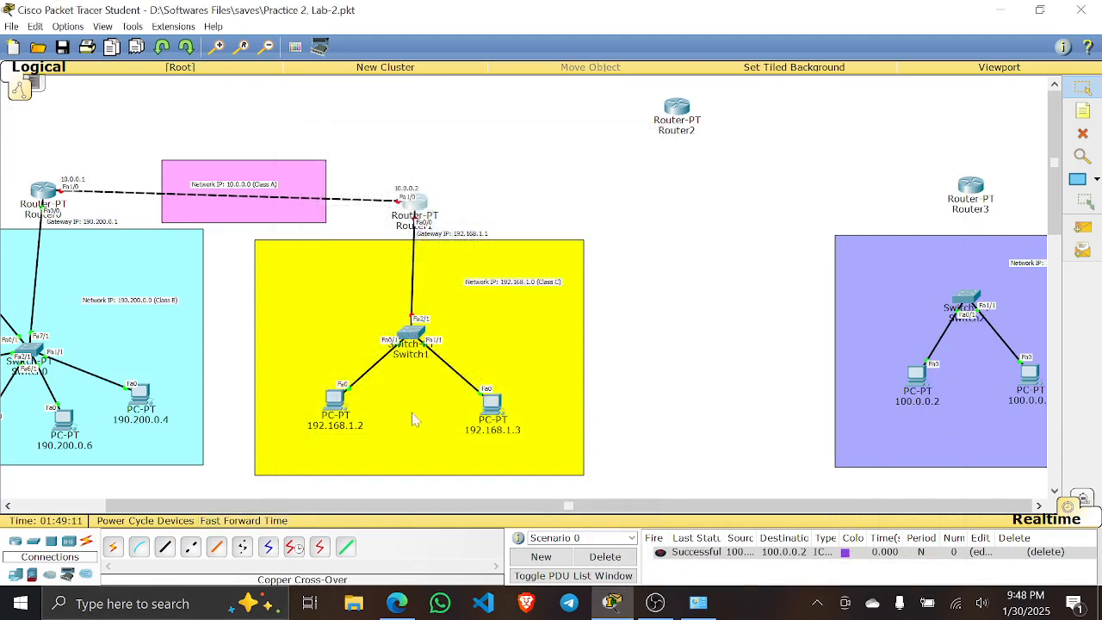
- Fast-forward the simulation time three times after Router1's restart
left_click(251, 528)
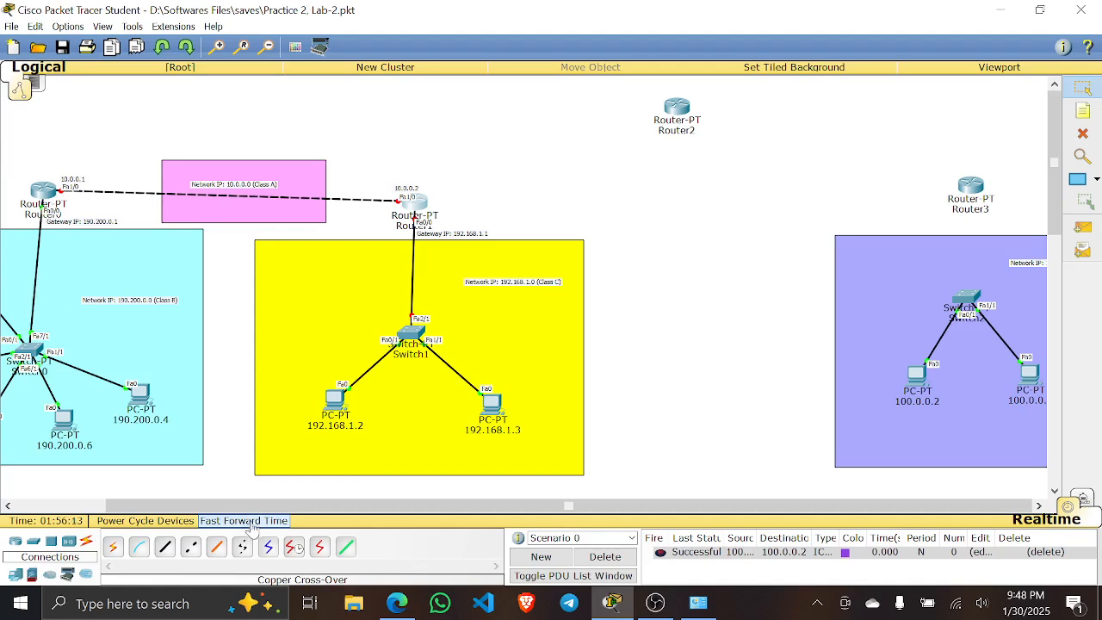
left_click(251, 528)
left_click(251, 528)
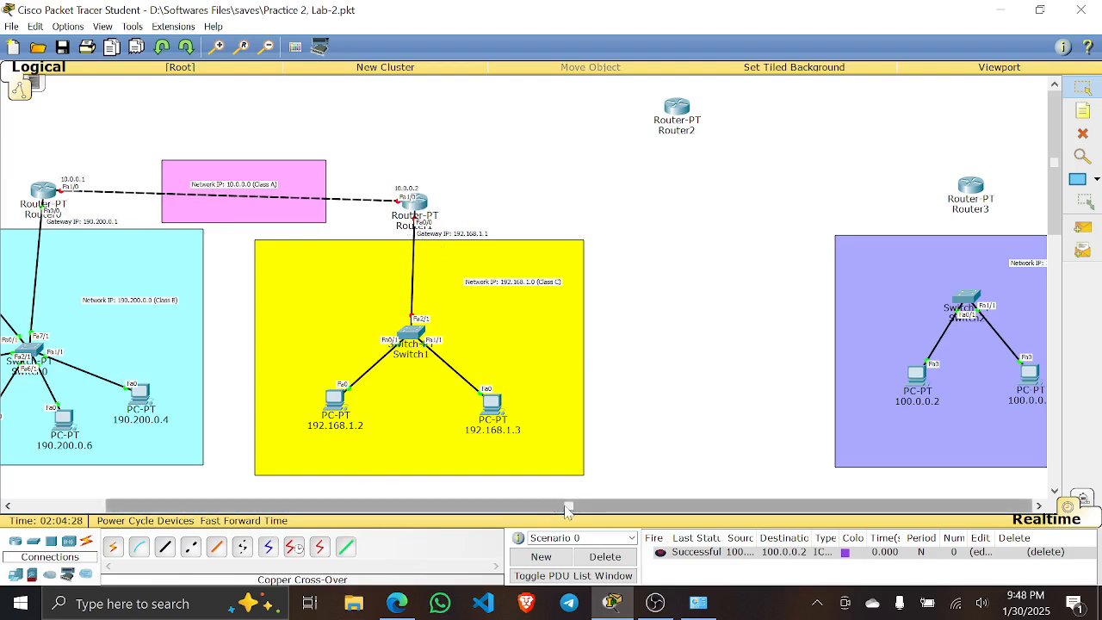
- Check the static routes in Router1's configuration
left_click(421, 214)
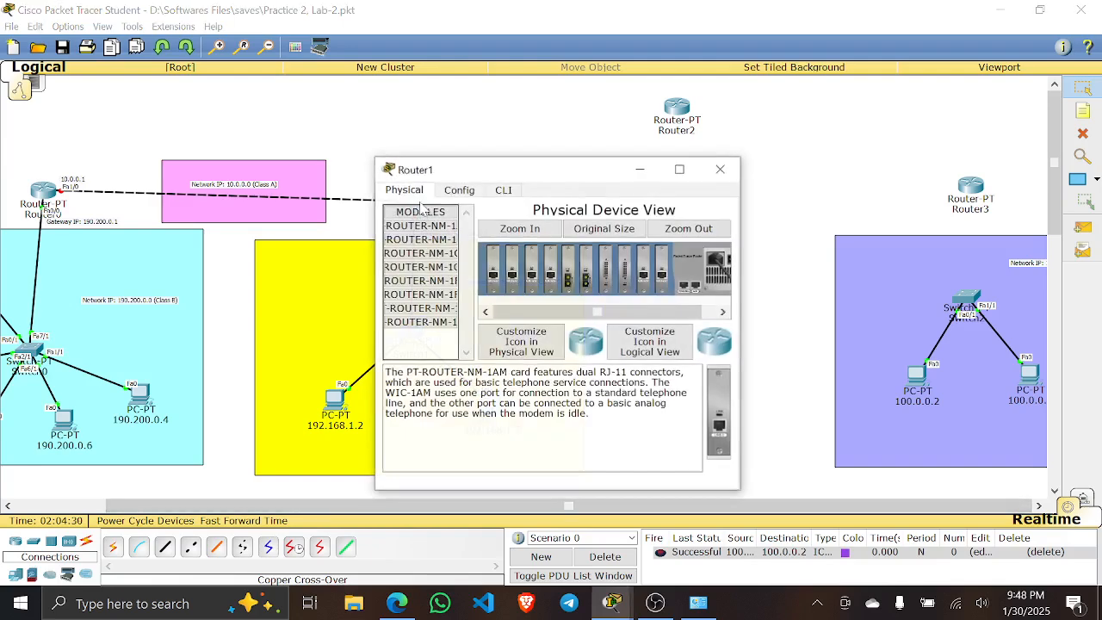
left_click(460, 190)
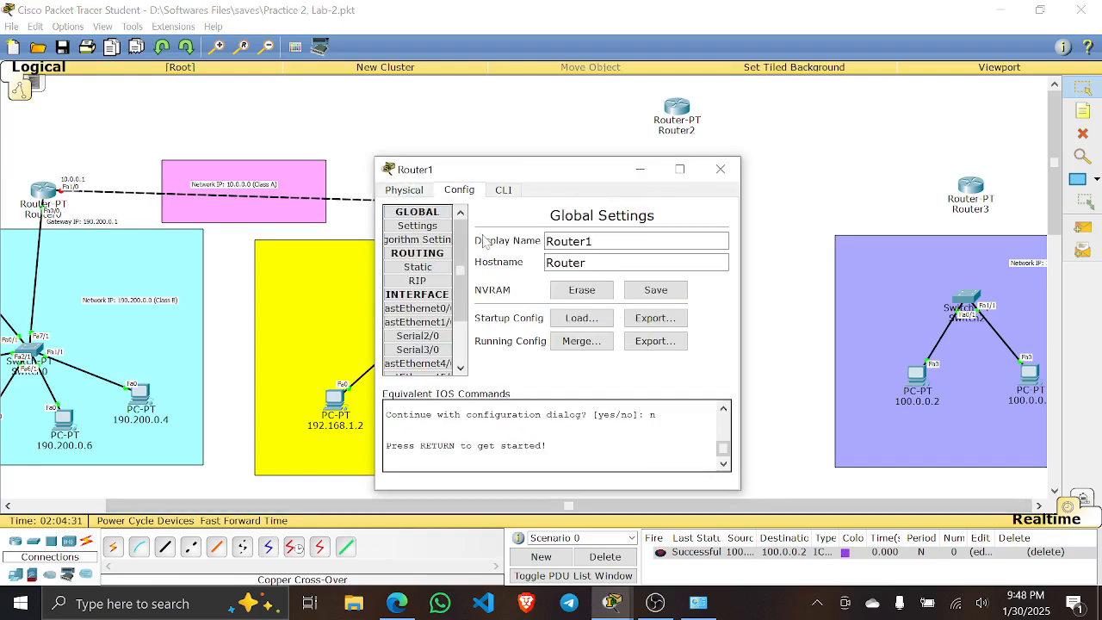
left_click(417, 267)
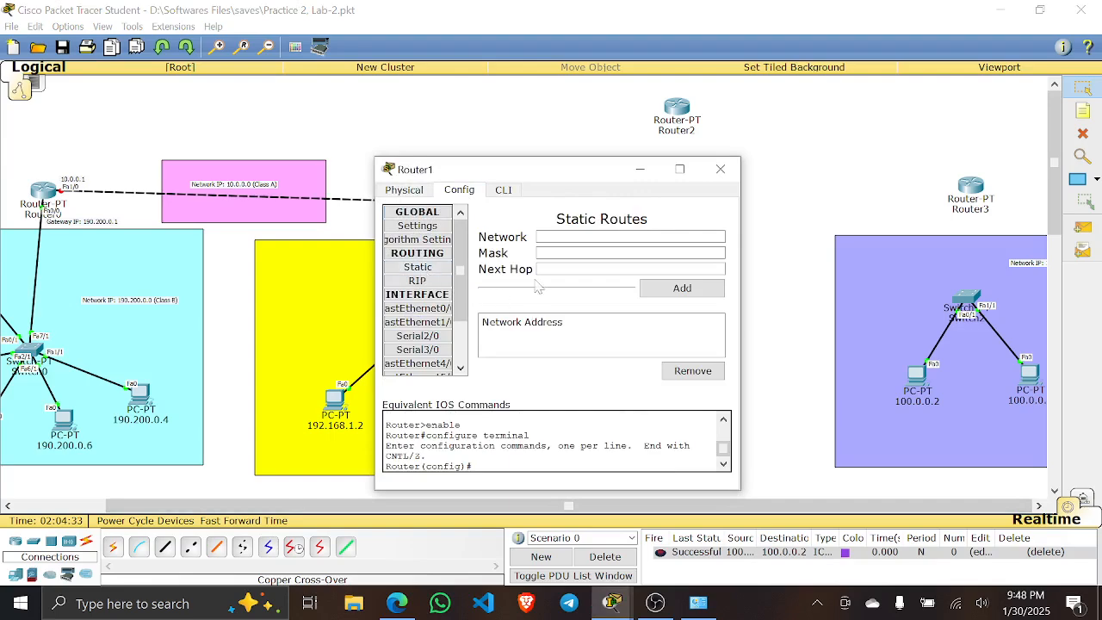
left_click_drag(530, 176, 719, 90)
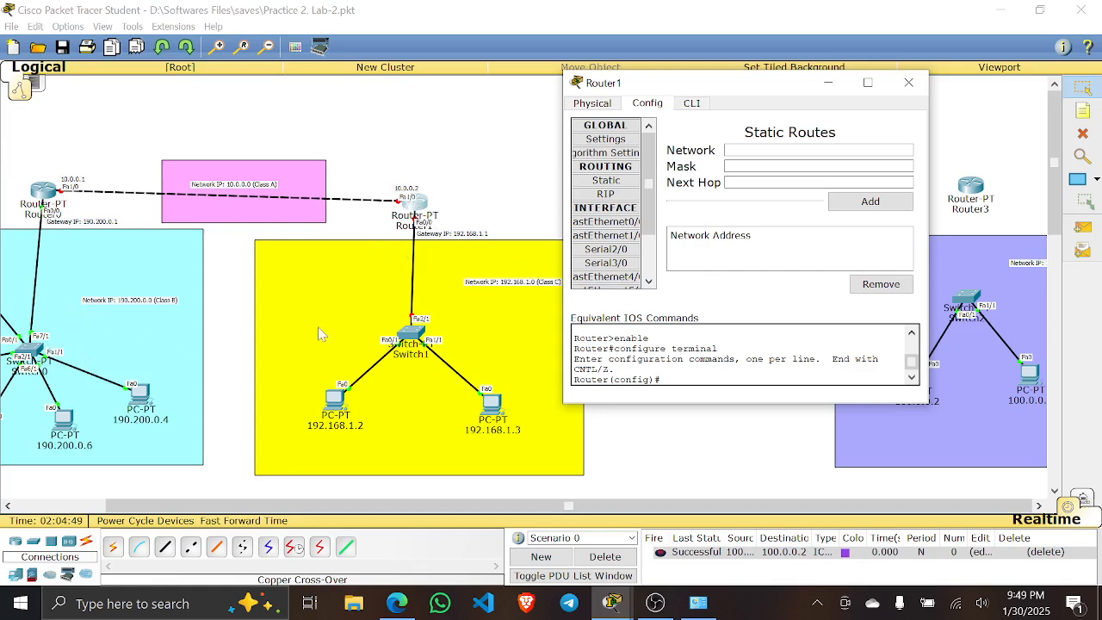
left_click(908, 82)
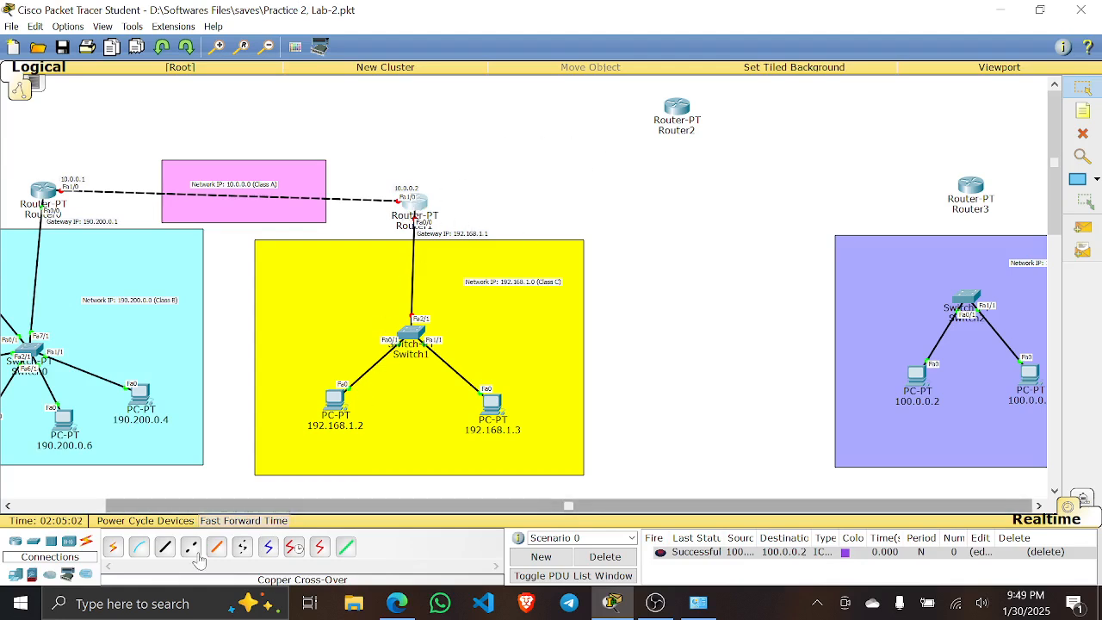
- Connect Router1's FastEthernet6/0 to Router2's FastEthernet0/0 with a Copper Cross-Over cable
left_click(294, 547)
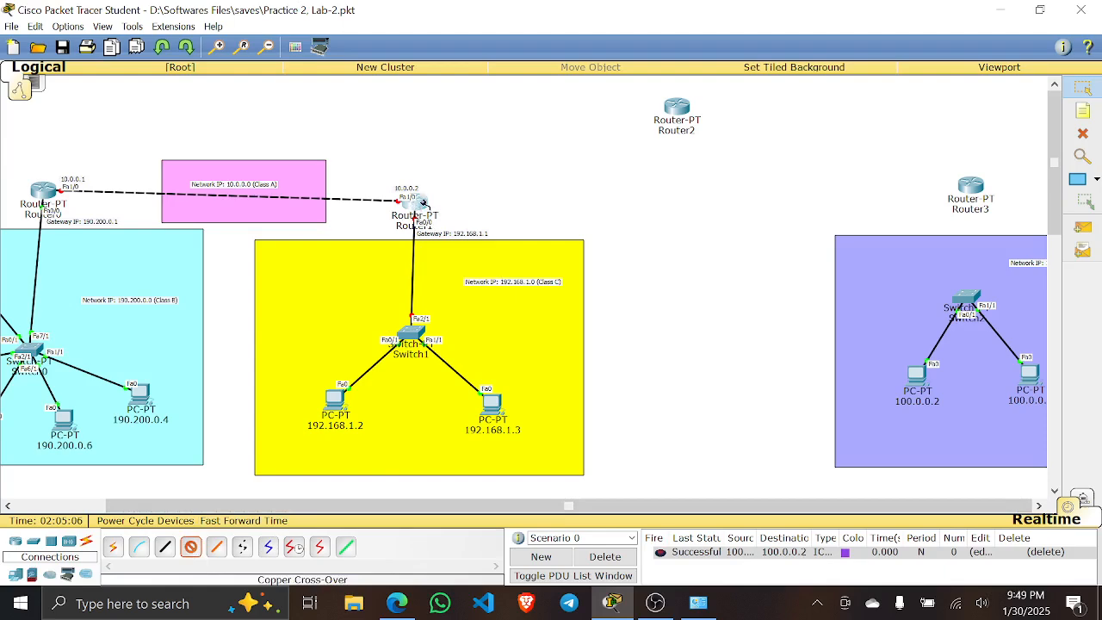
left_click(416, 204)
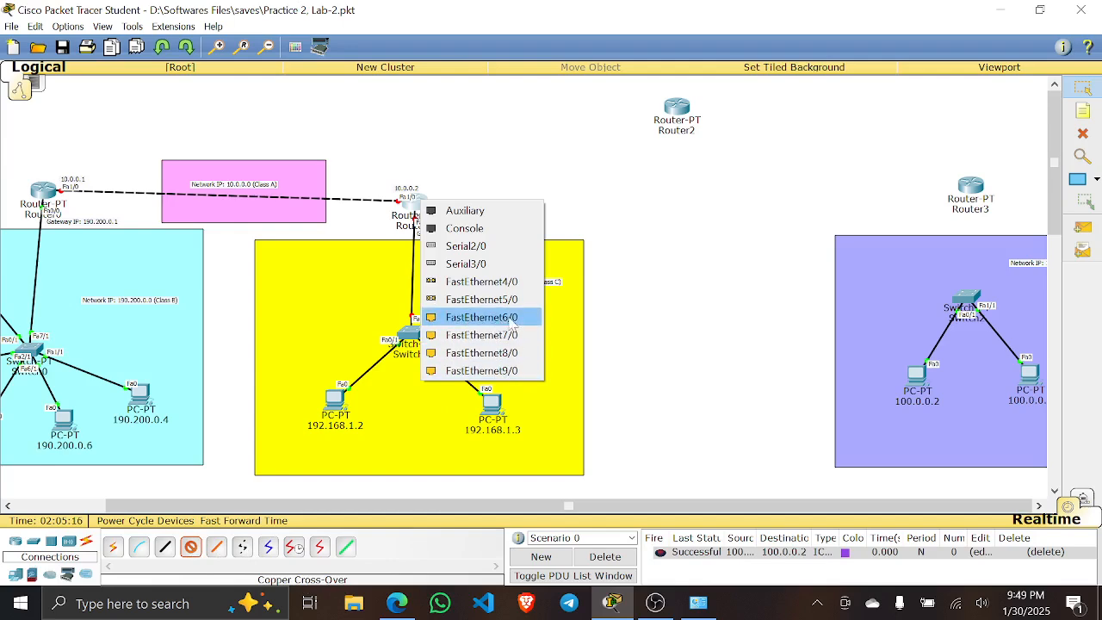
left_click(481, 317)
left_click(676, 109)
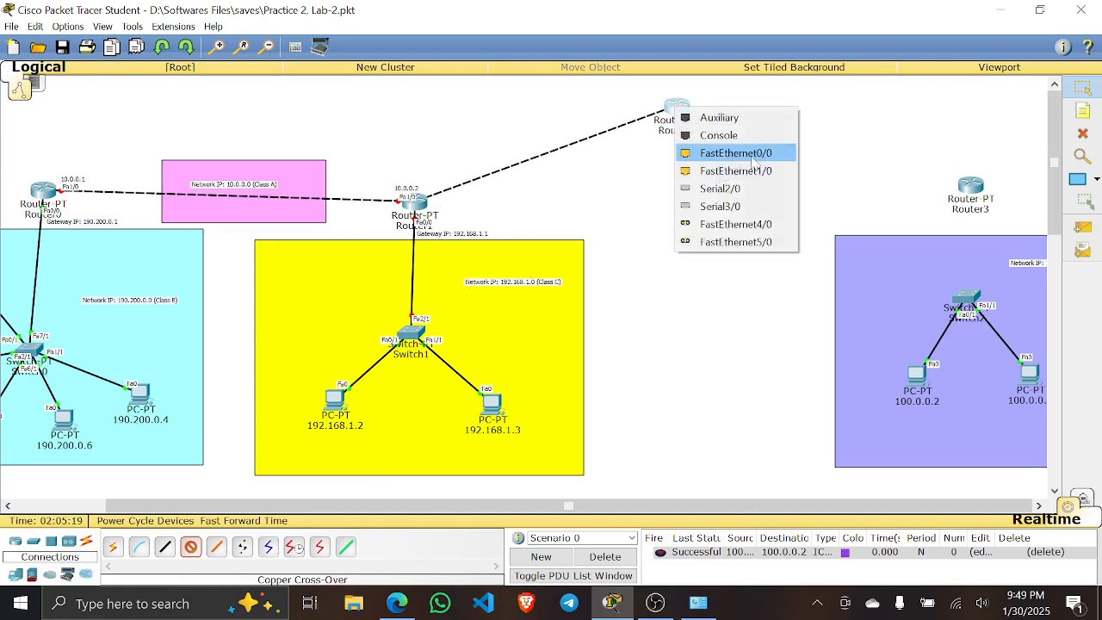
left_click(736, 153)
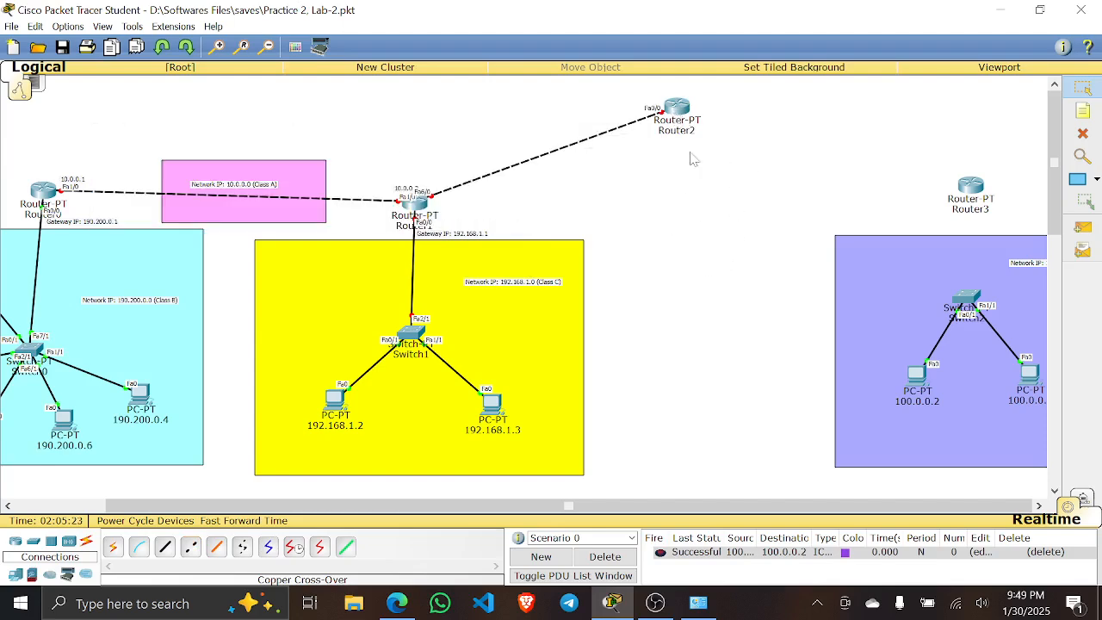
mouse_move(671, 120)
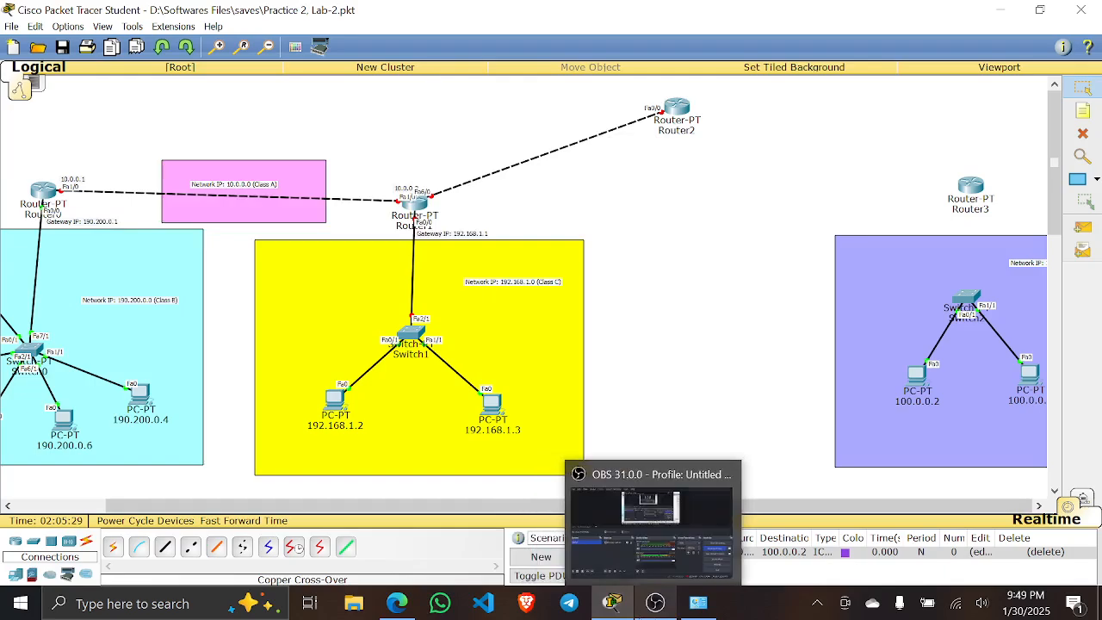
left_click(655, 602)
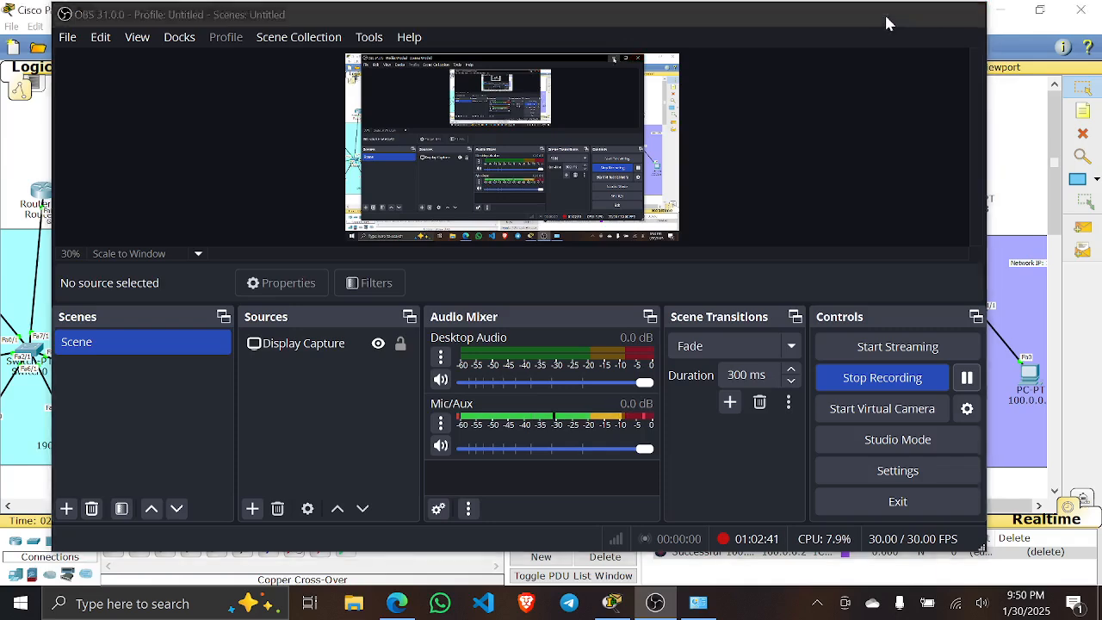
- Connect Router2's FastEthernet1/0 to Router3's FastEthernet1/0 with a Copper Cross-Over cable
left_click(885, 13)
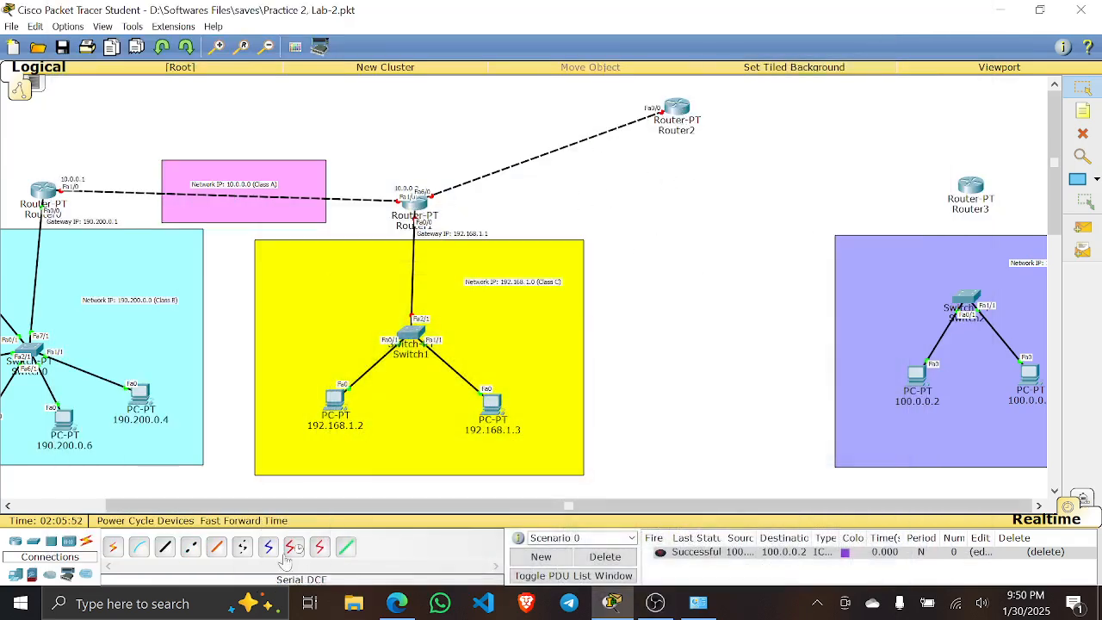
left_click(191, 546)
left_click(676, 107)
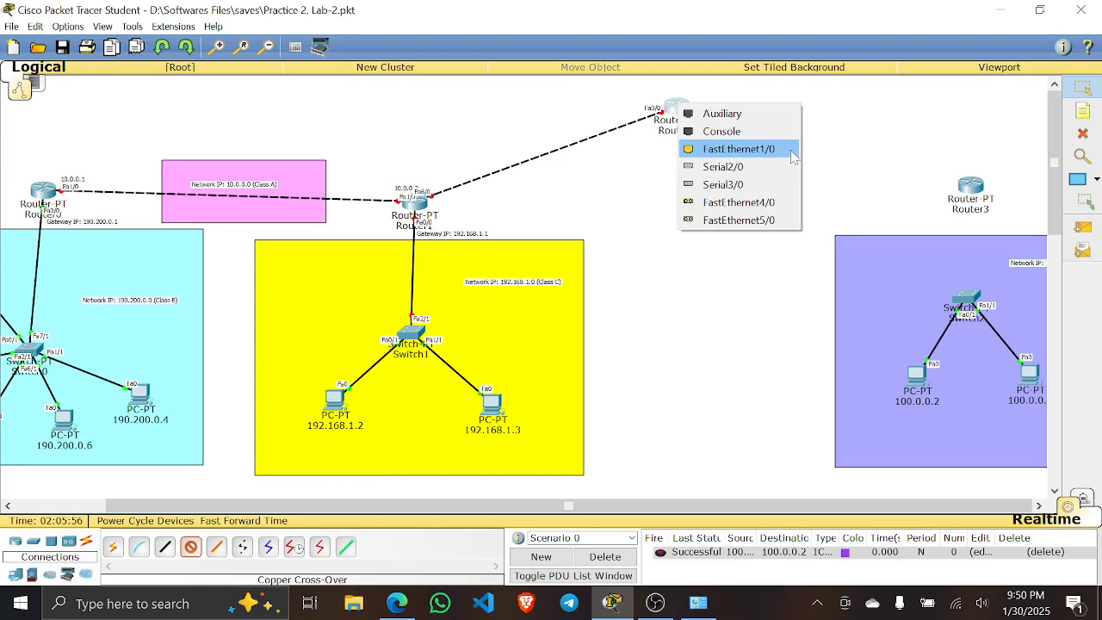
left_click(728, 151)
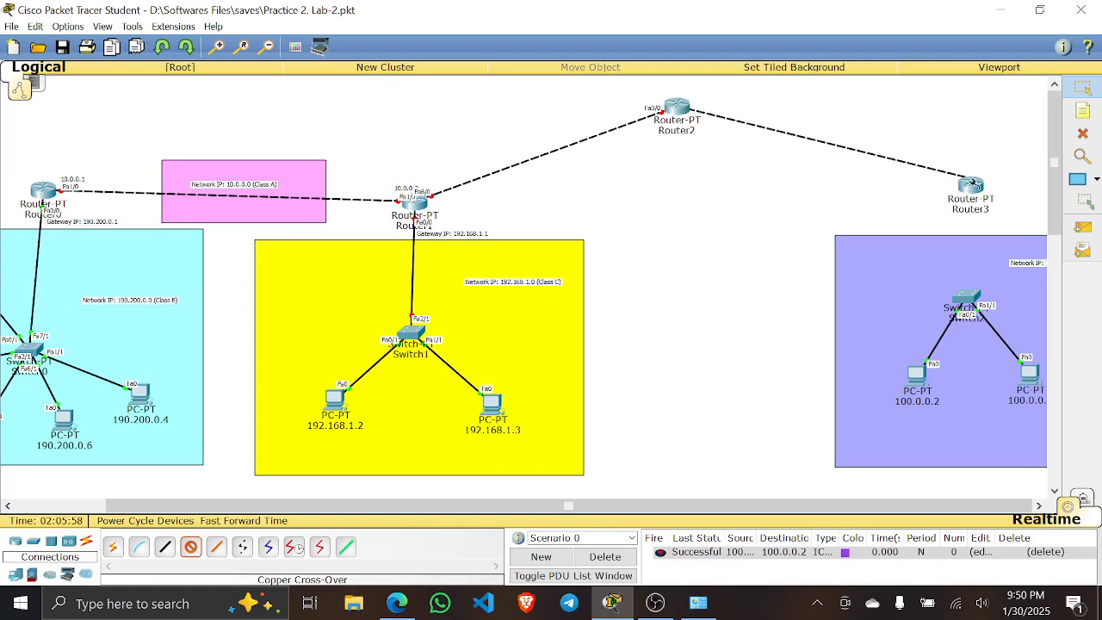
left_click(975, 190)
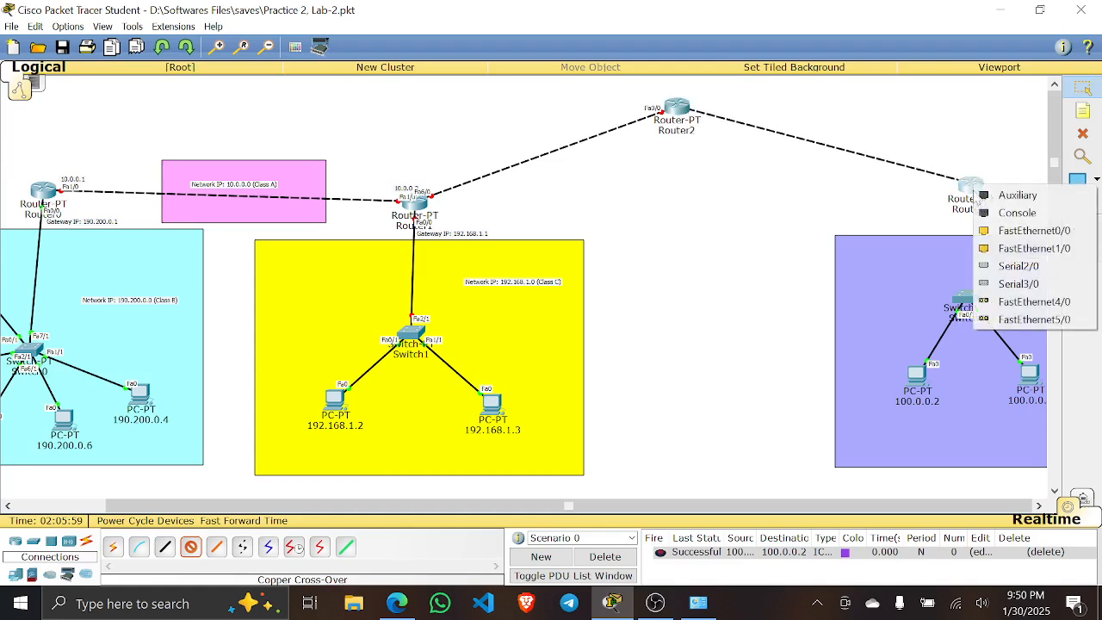
left_click(1029, 248)
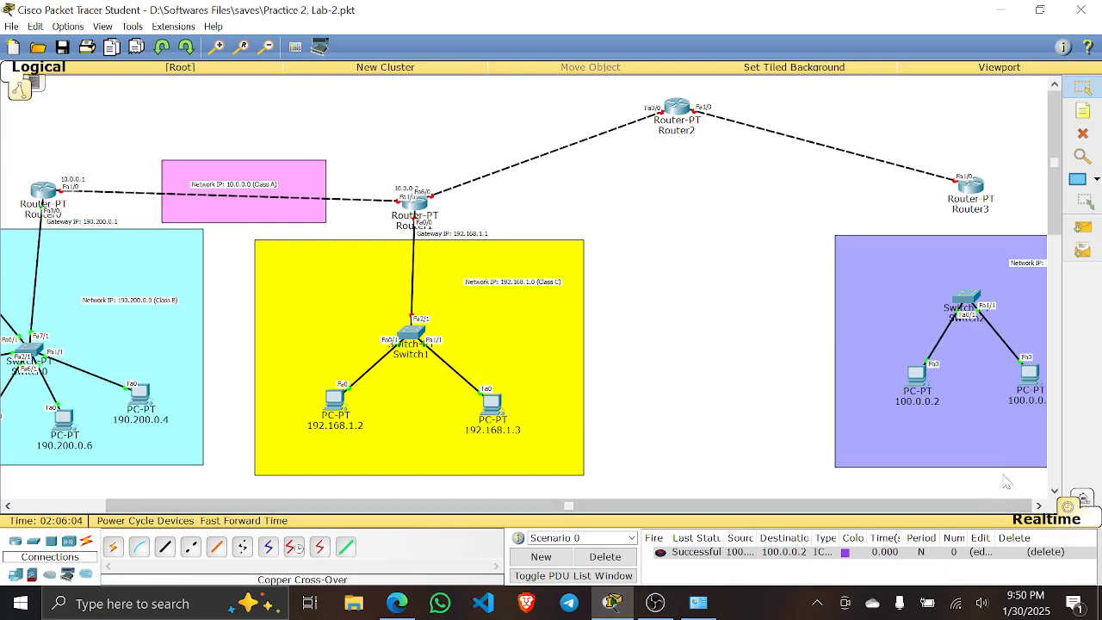
- Move Router3 and the 100.0.0.0 network group closer to the 192.168.1.0 network and nudge its lavender background rectangle into alignment
mouse_move(987, 506)
left_mouse_down()
mouse_move(884, 509)
mouse_move(1036, 498)
left_mouse_up()
scroll(859, 321, "down", 8)
scroll(859, 320, "up", 8)
left_click_drag(785, 206, 1098, 500)
left_click_drag(1031, 290, 931, 315)
left_click(666, 331)
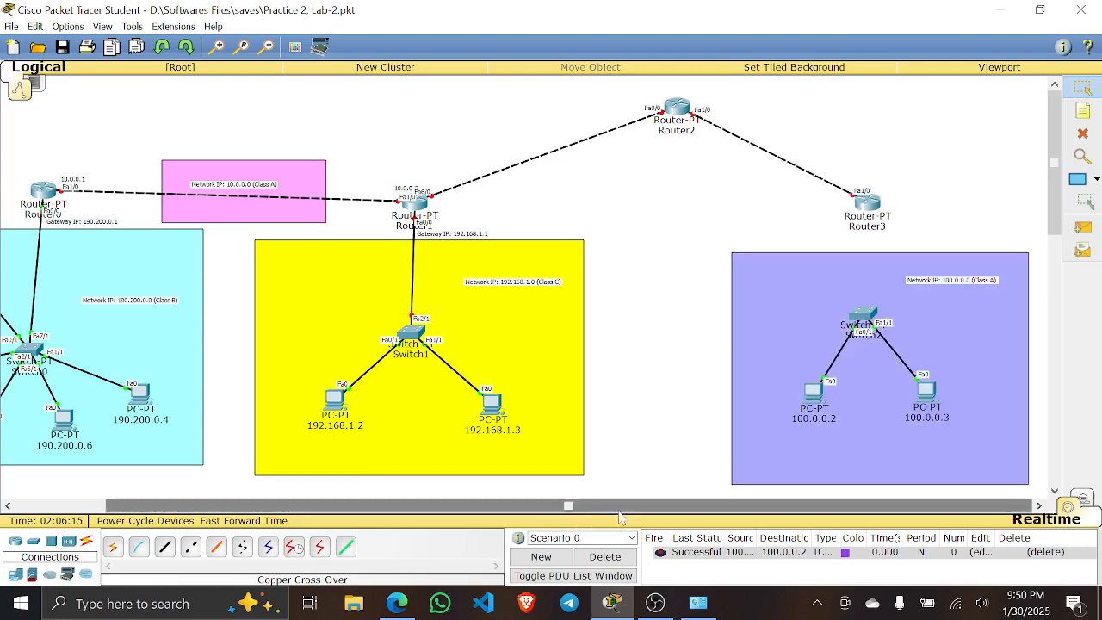
left_click_drag(570, 506, 504, 516)
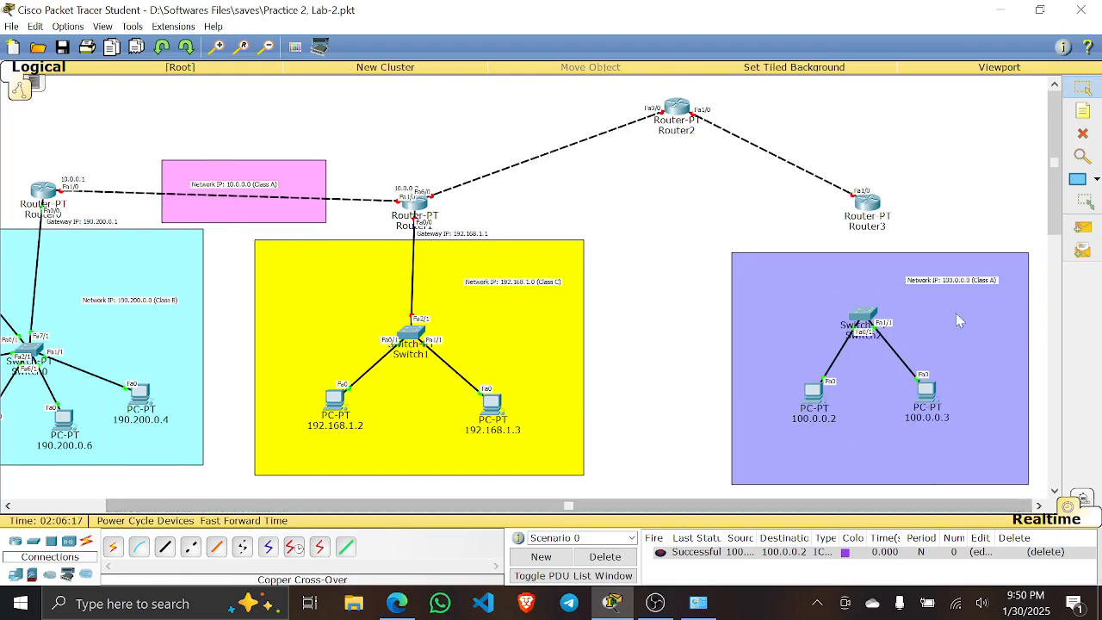
left_click(953, 315)
left_click_drag(950, 318, 961, 316)
left_click(726, 250)
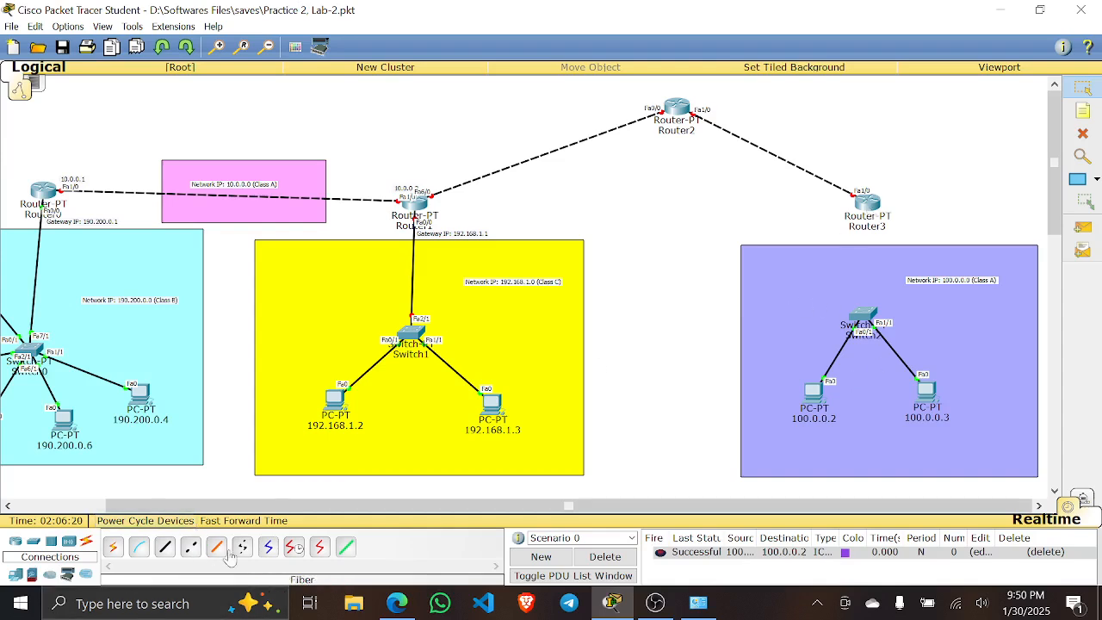
- Connect Router3's FastEthernet0/0 to Switch2's FastEthernet3/1 with a Copper Straight-Through cable
left_click(190, 547)
left_click(162, 551)
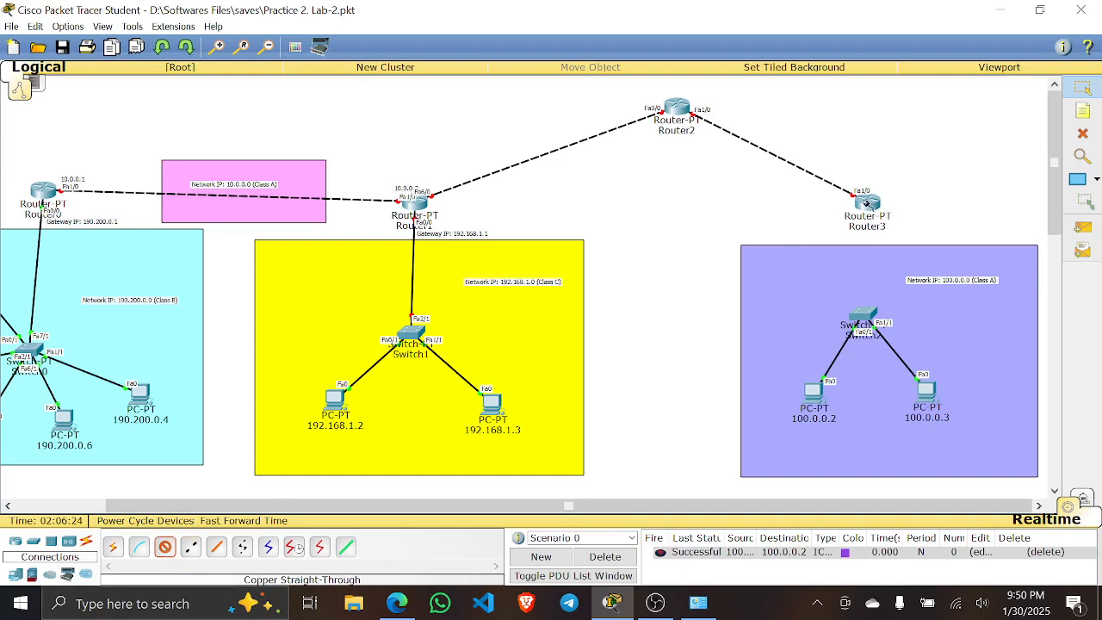
left_click(868, 204)
left_click(872, 246)
left_click(863, 313)
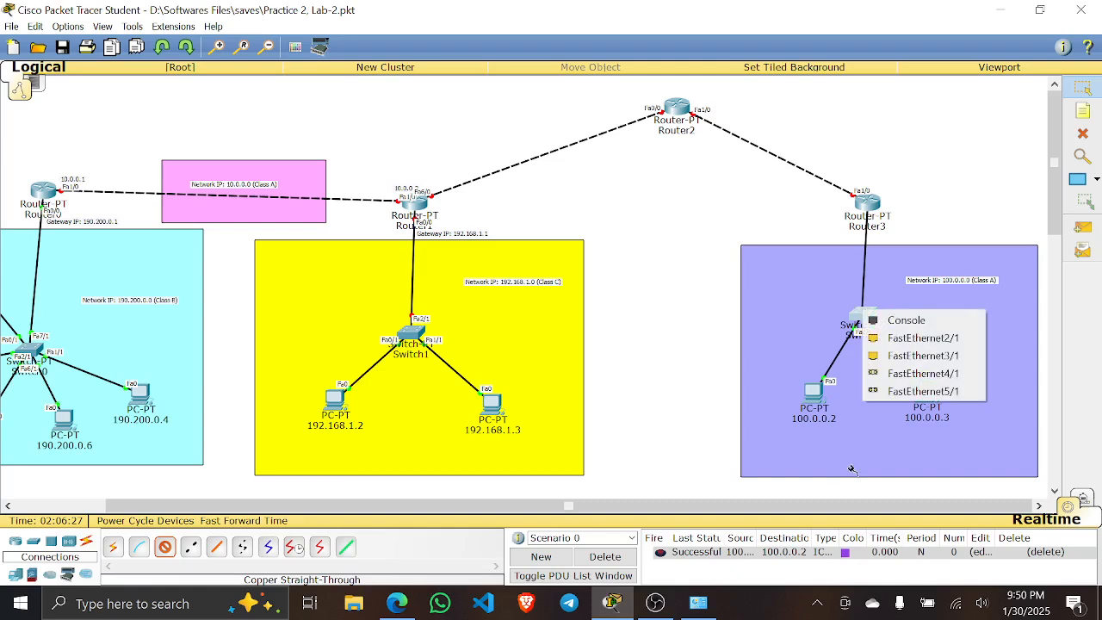
left_click(923, 356)
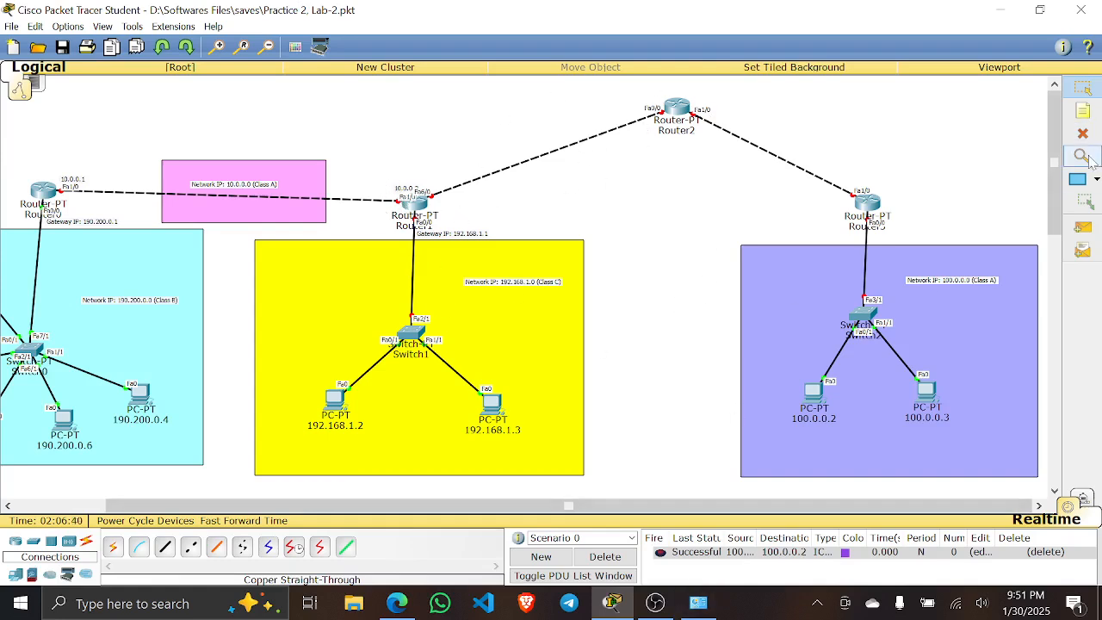
left_click(1077, 179)
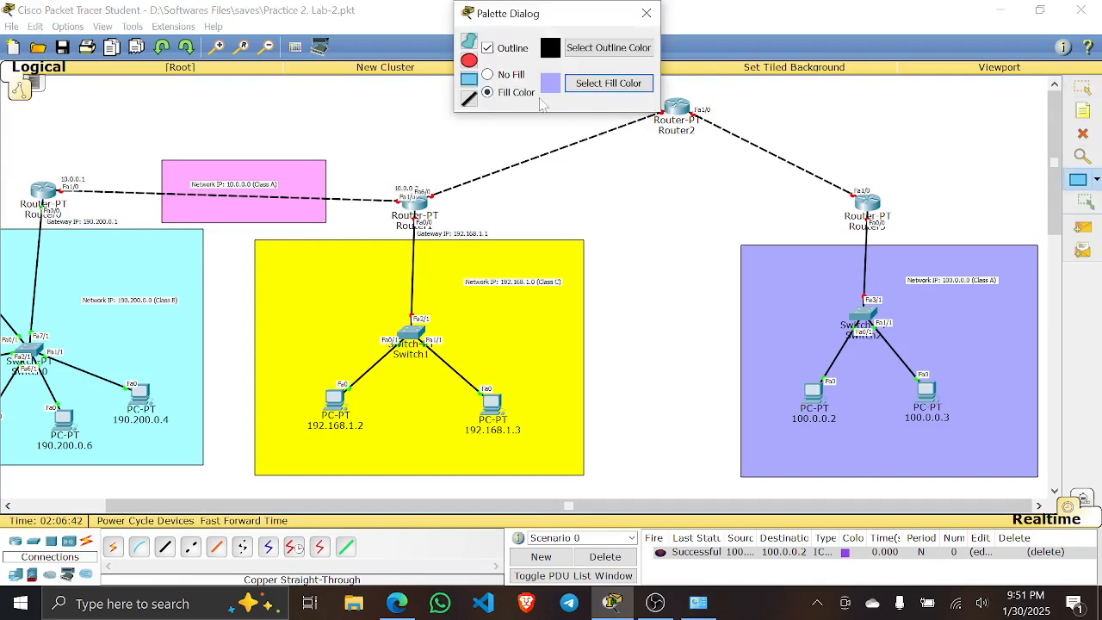
left_click(647, 13)
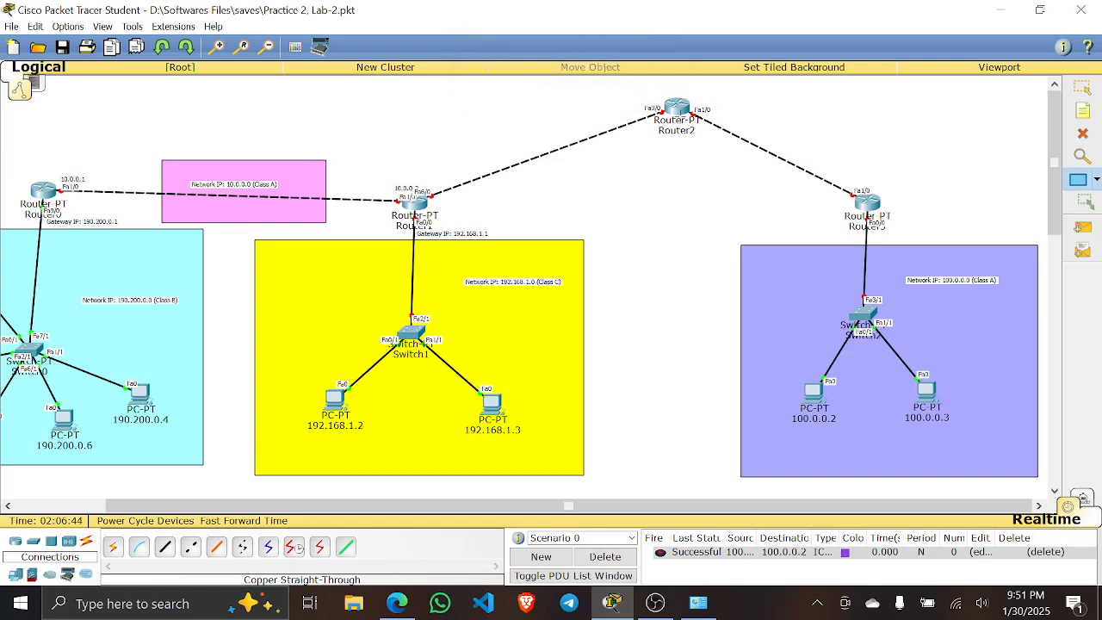
left_click(1082, 87)
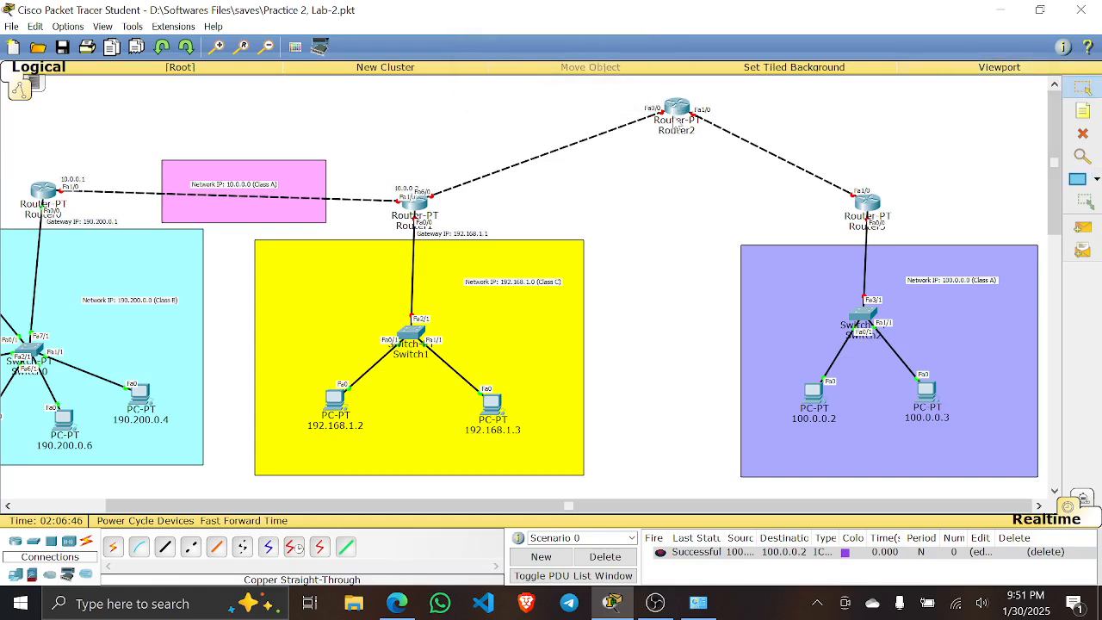
- Move Router2 down level with Router1 and Router3, and shift the yellow 192.168.1.0 network group farther below Router1
left_click_drag(669, 132, 652, 210)
left_click_drag(231, 234, 594, 492)
left_click_drag(471, 320, 461, 385)
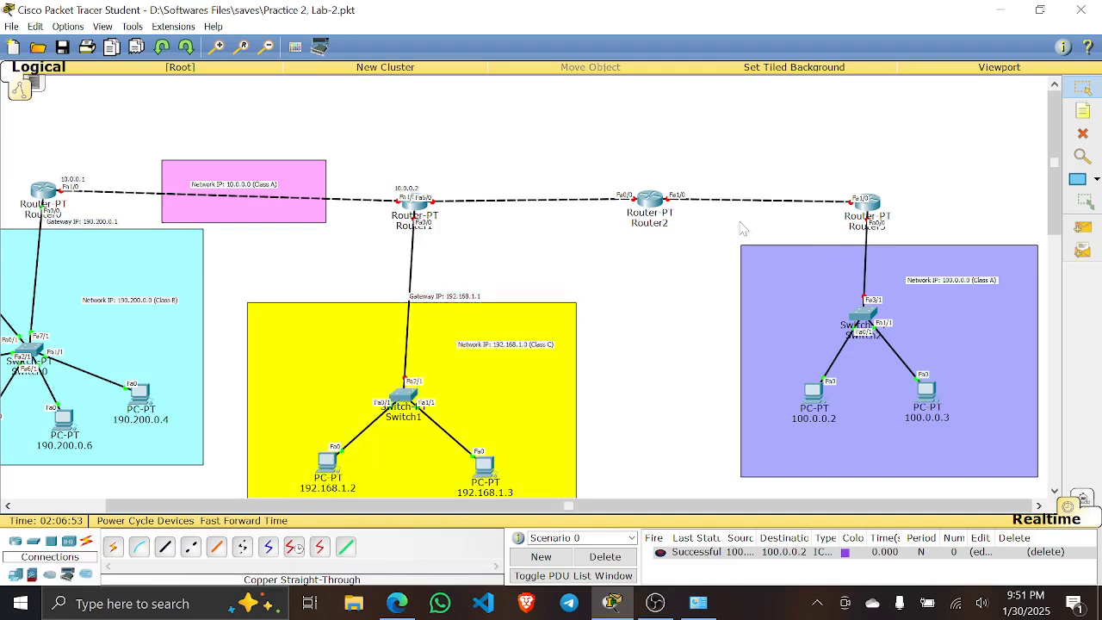
- Shift the 100.0.0.0 network group down level with the yellow network, keeping Router3 in line with Router2
left_click_drag(708, 235, 1047, 498)
left_click_drag(986, 392, 993, 450)
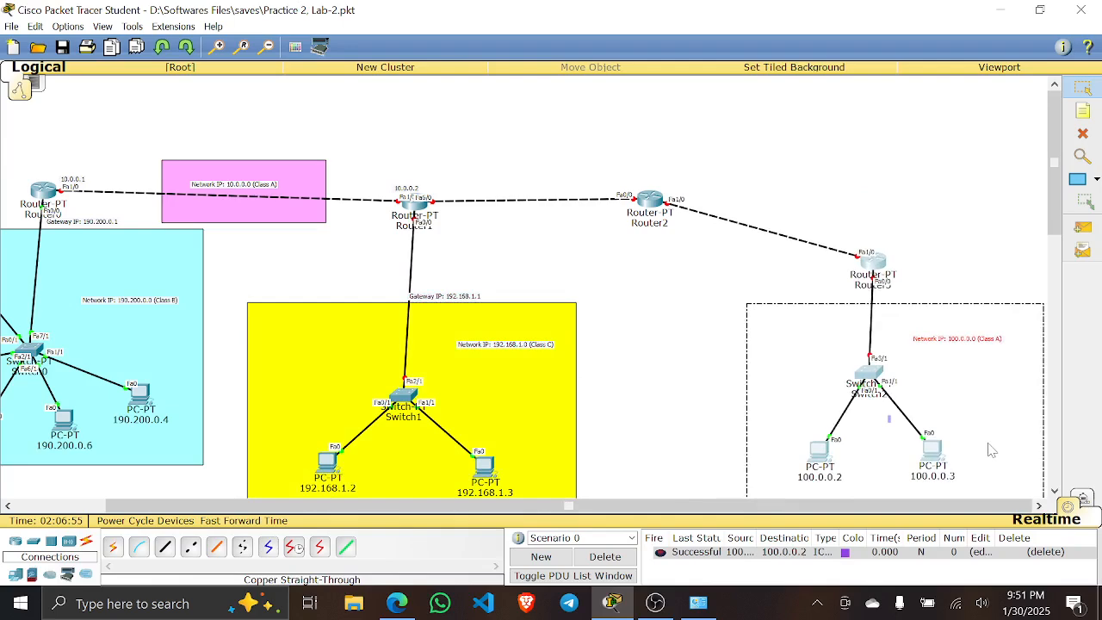
left_click(917, 195)
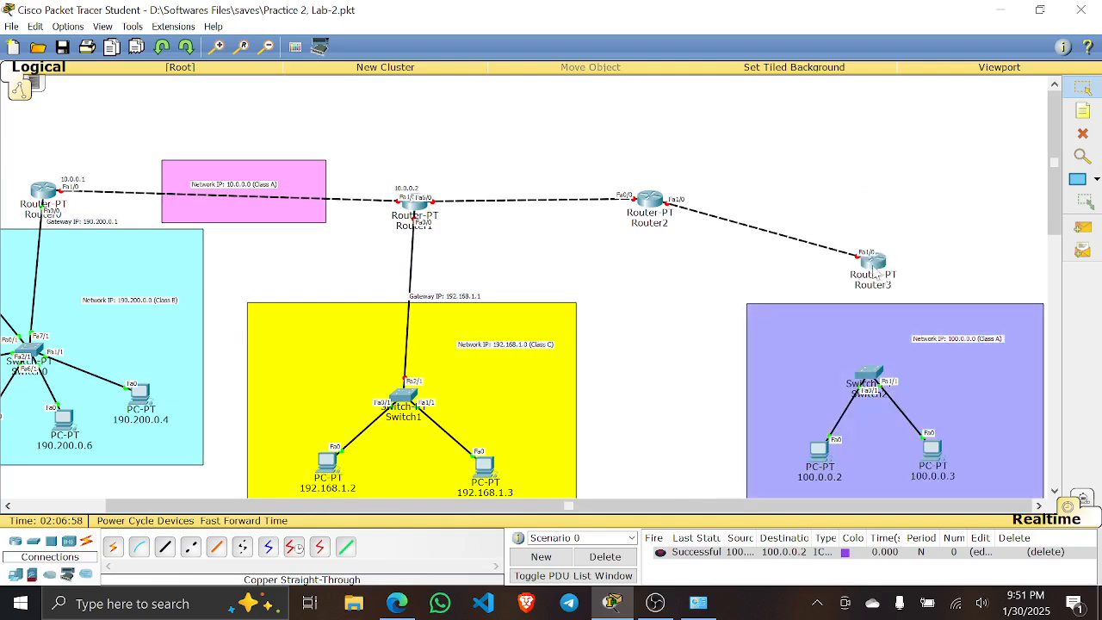
left_click_drag(872, 262, 875, 206)
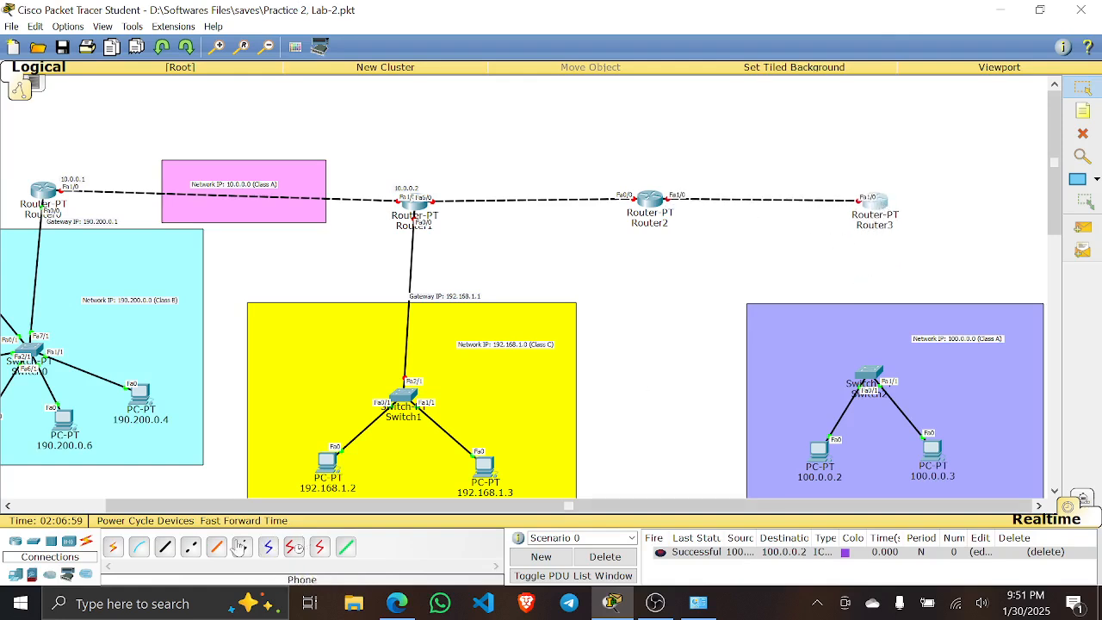
- Try to start a Copper Straight-Through connection from Router3 to Switch2
left_click(165, 546)
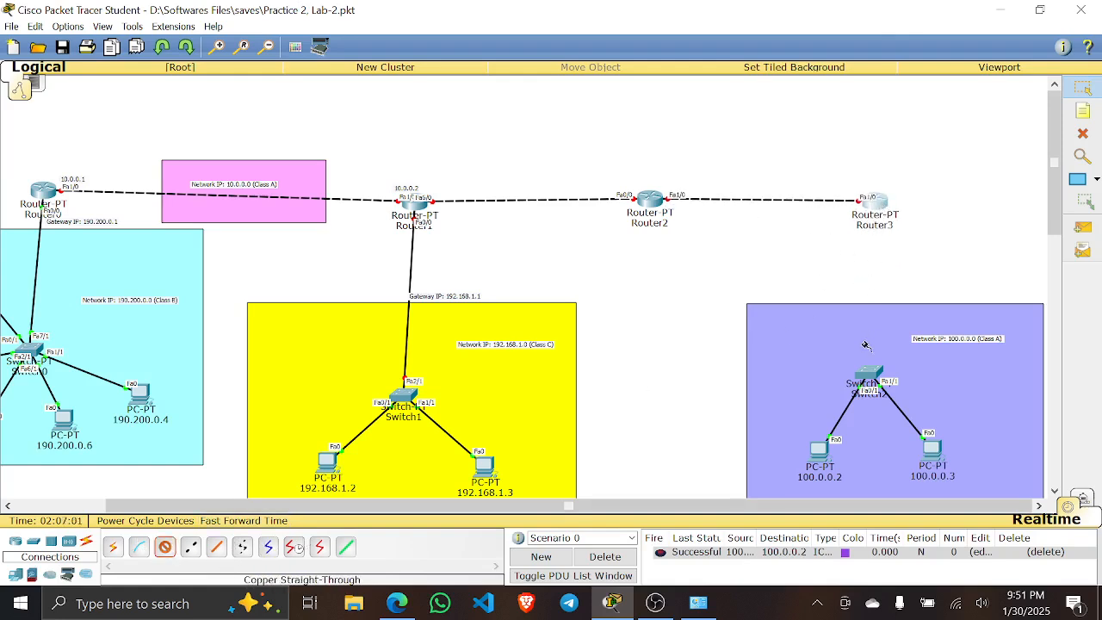
left_click(879, 209)
left_click(981, 234)
left_click(877, 202)
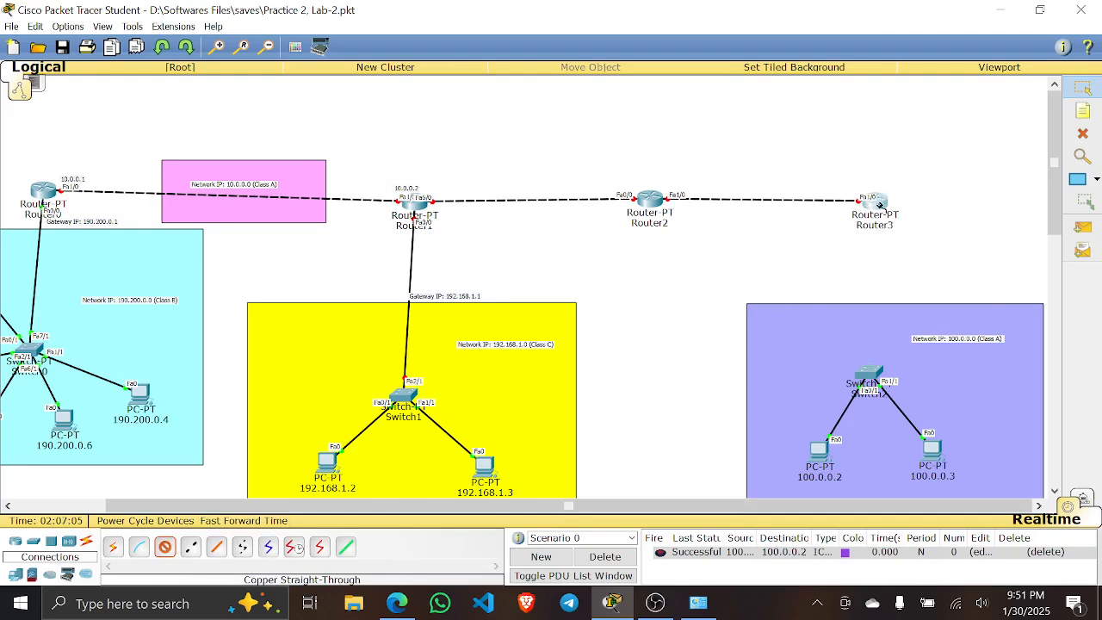
- Delete Router3 and undo the deletion
left_click(1082, 134)
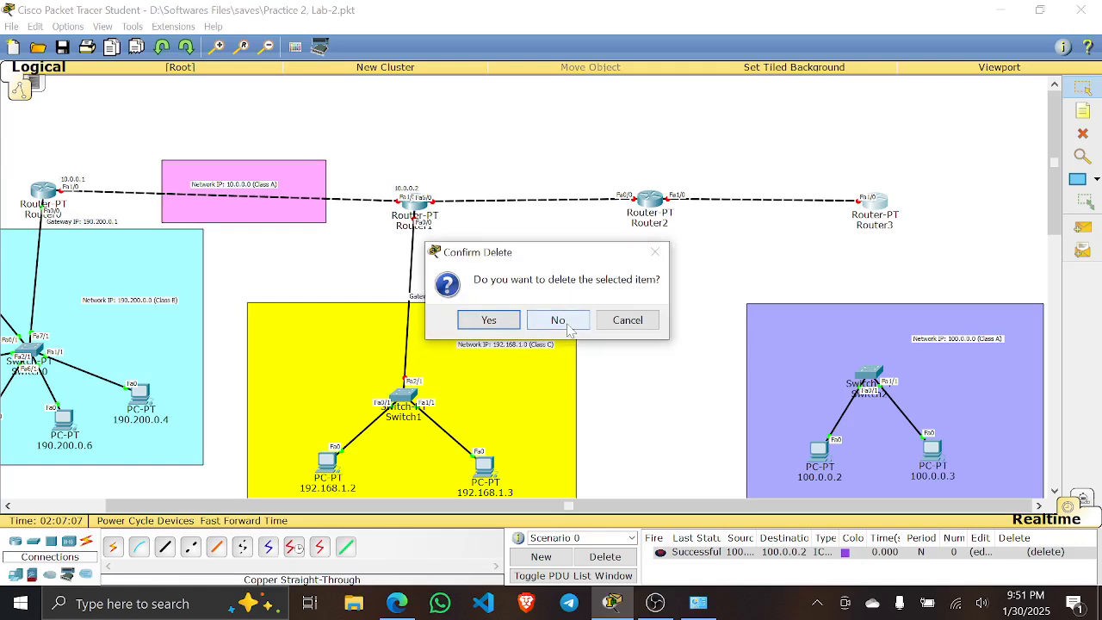
left_click(488, 319)
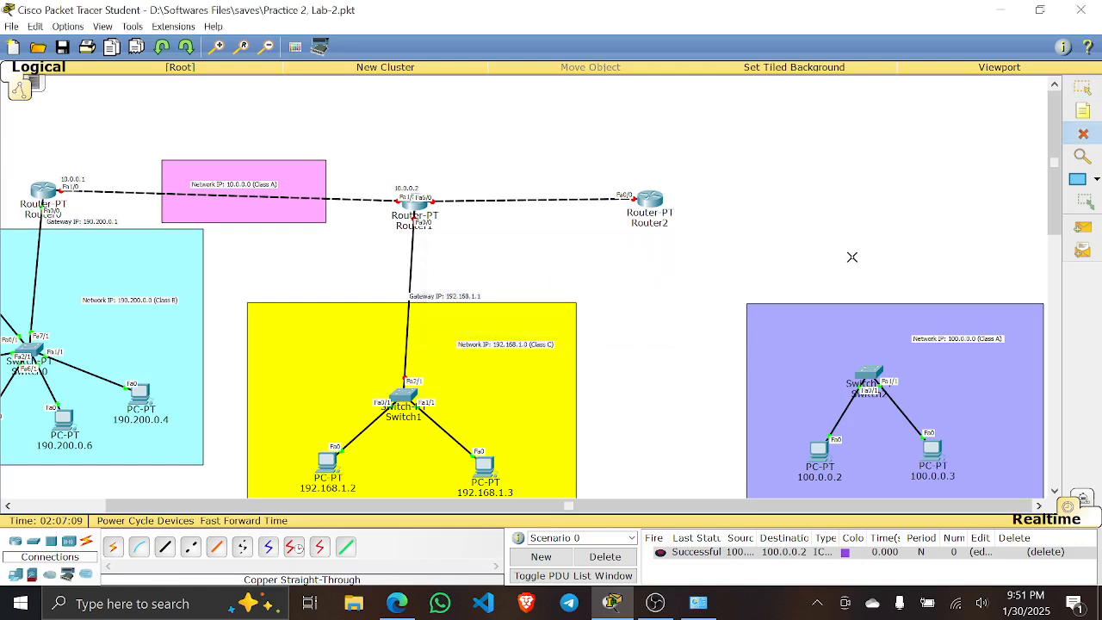
key("Escape")
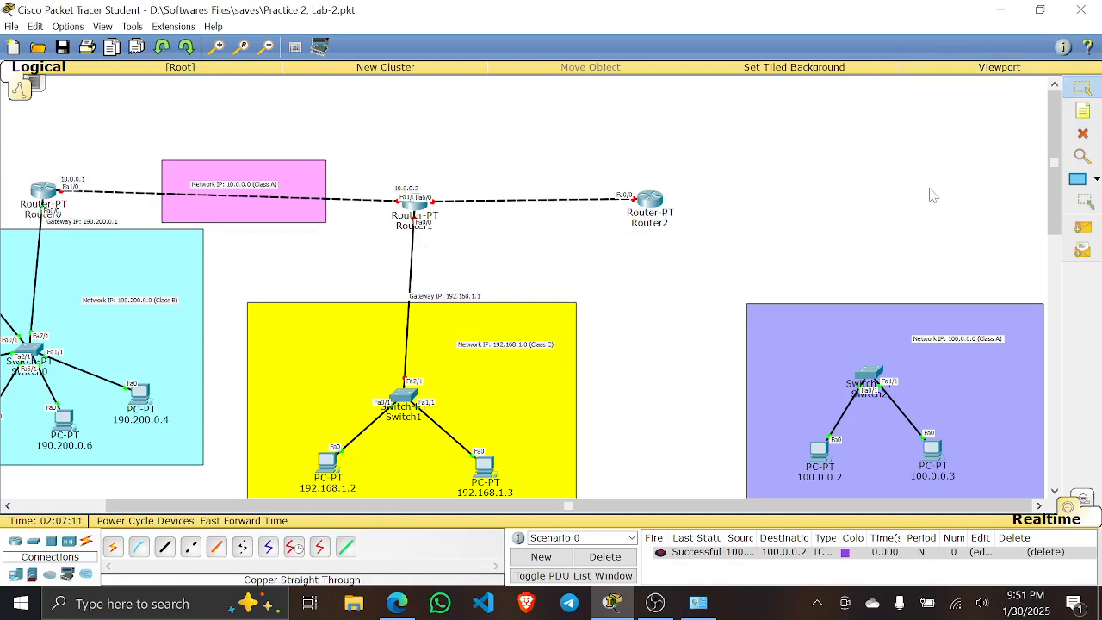
key("ctrl+z")
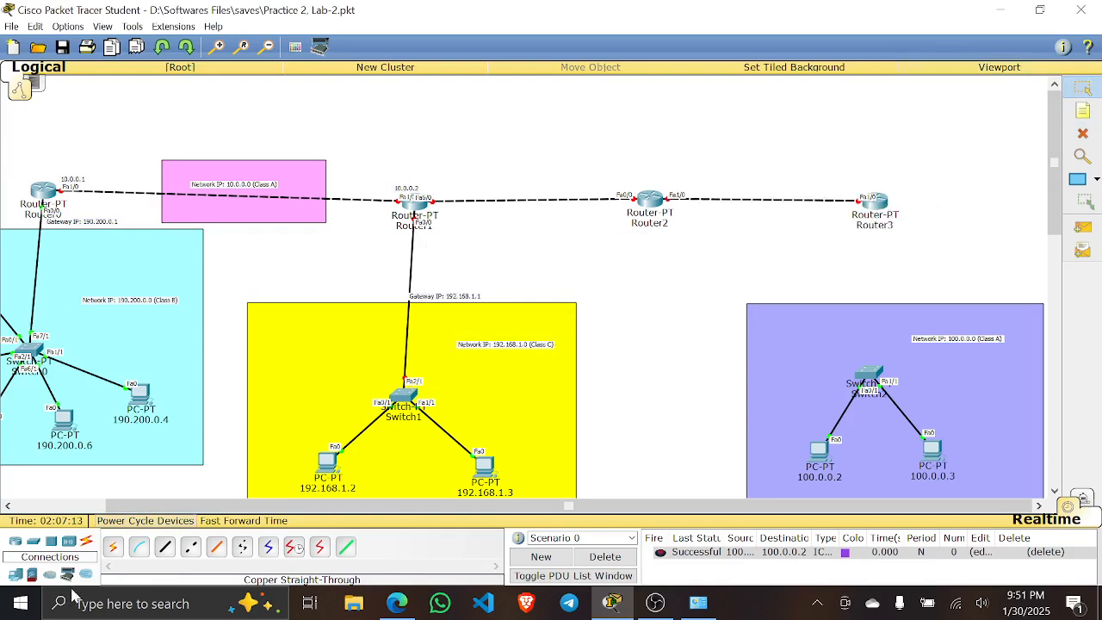
- Link Router3's FastEthernet0/0 to Switch2's FastEthernet3/1 using a Copper Straight-Through cable
left_click(165, 546)
left_click(874, 203)
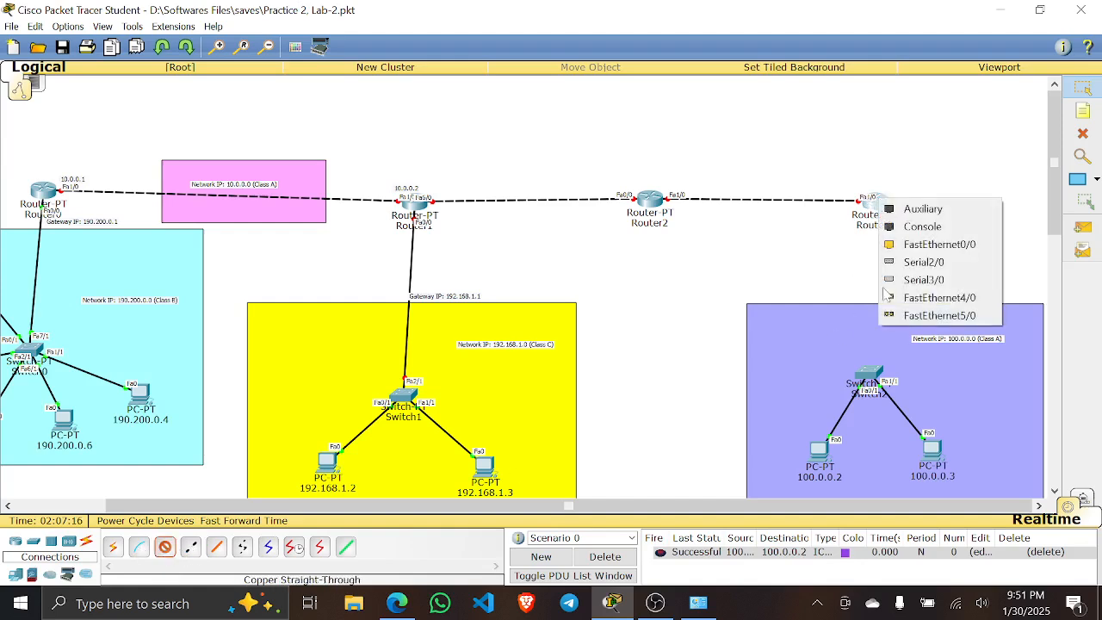
left_click(930, 244)
left_click(871, 373)
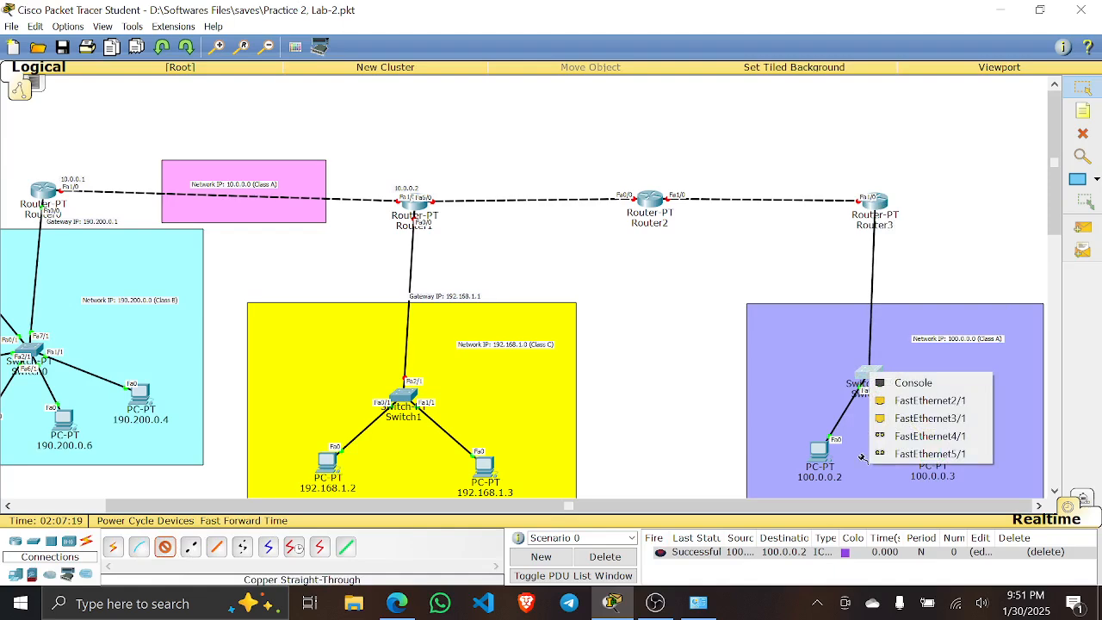
left_click(912, 418)
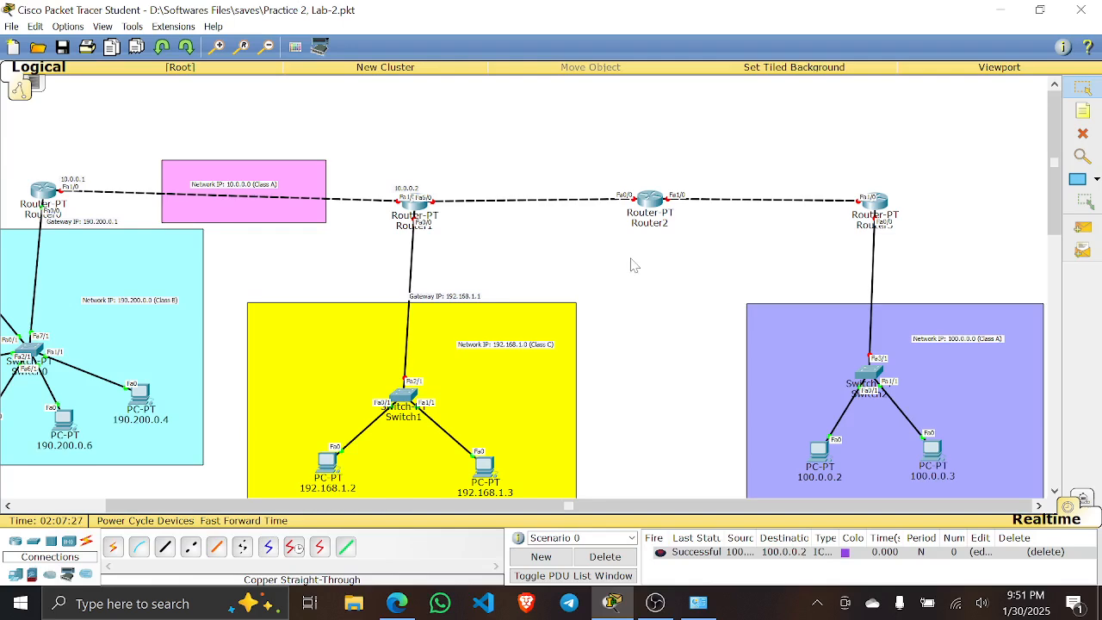
- Draw a rectangle with a purple fill (170, 0, 255) over the link between Router1 and Router2
mouse_move(520, 508)
left_mouse_down()
mouse_move(428, 514)
mouse_move(521, 529)
left_mouse_up()
left_click(1095, 180)
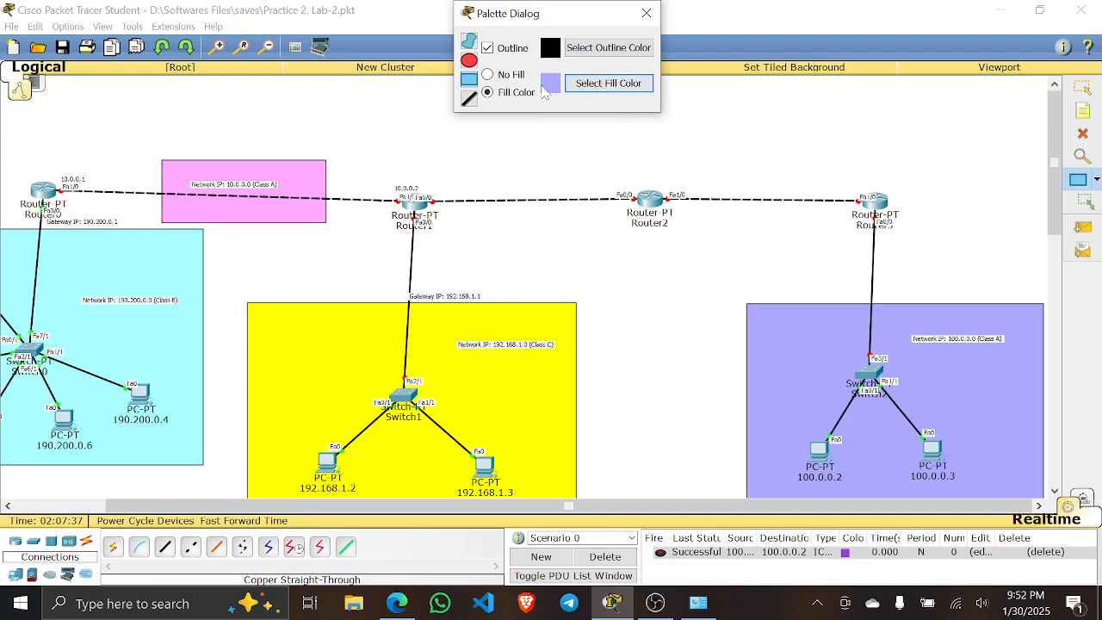
left_click(608, 83)
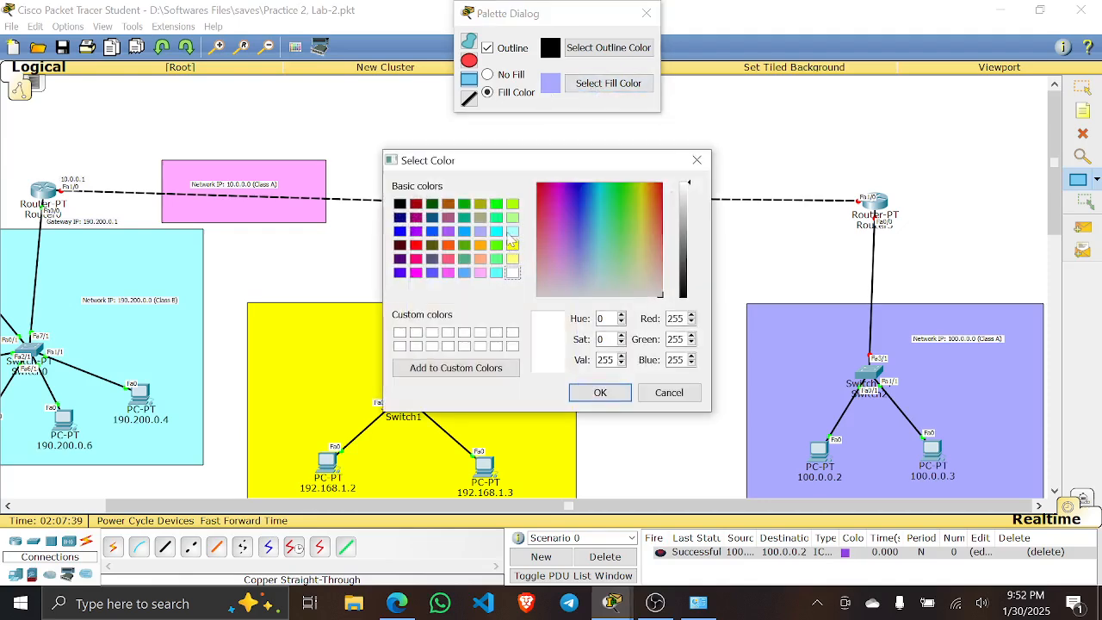
left_click(415, 232)
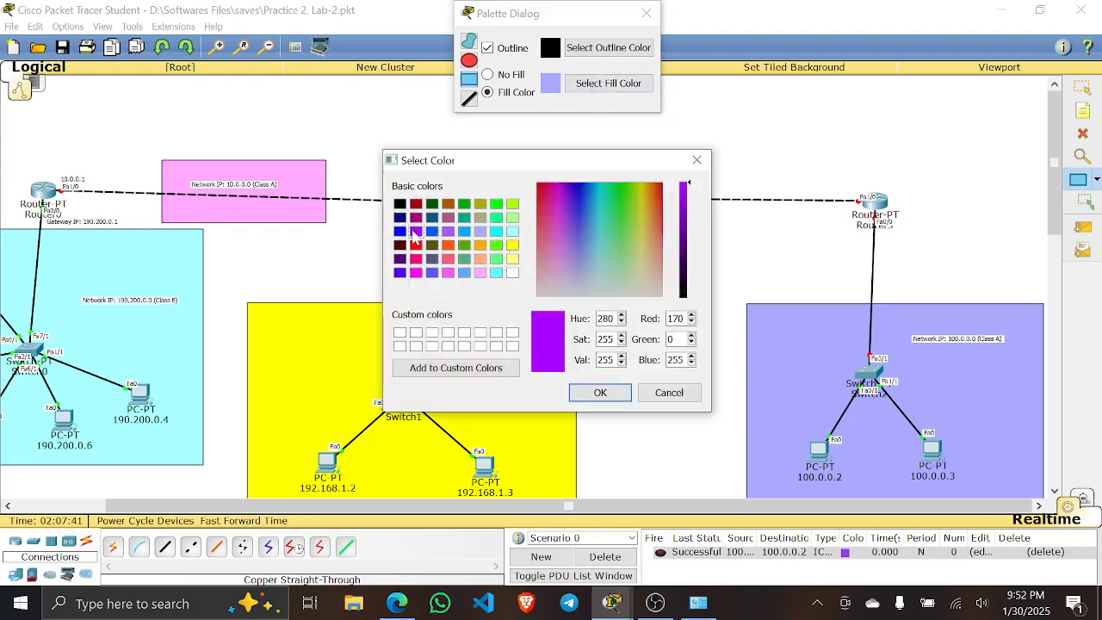
left_click(600, 392)
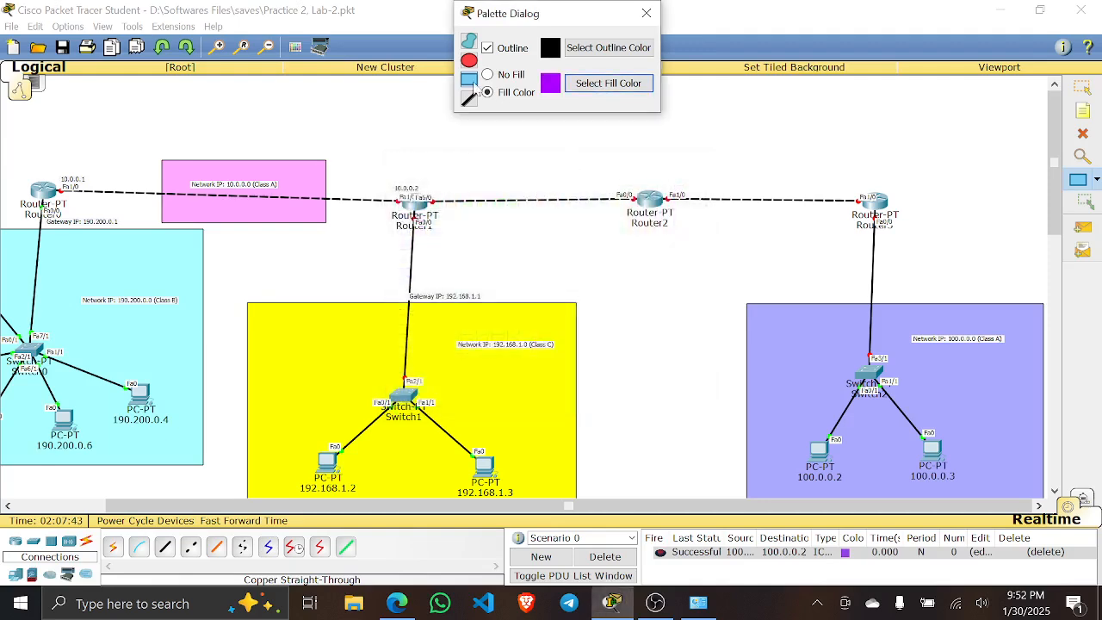
left_click(469, 79)
mouse_move(446, 172)
left_mouse_down()
mouse_move(583, 231)
mouse_move(611, 227)
left_mouse_up()
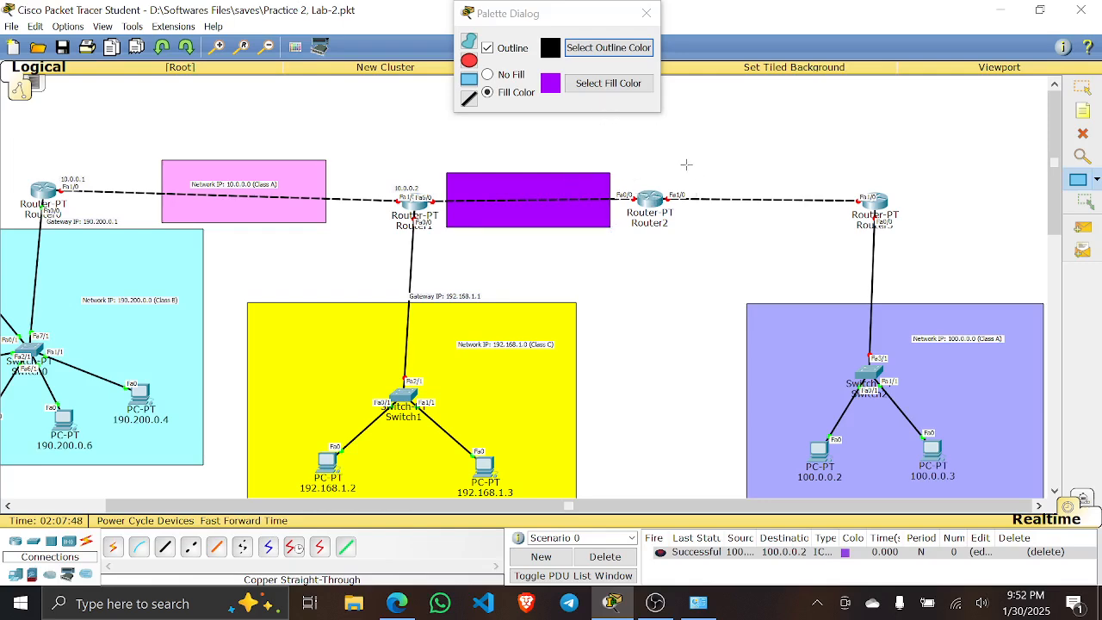
- Set the fill colour to red and draw a rectangle over the link between Router2 and Router3
left_click(608, 84)
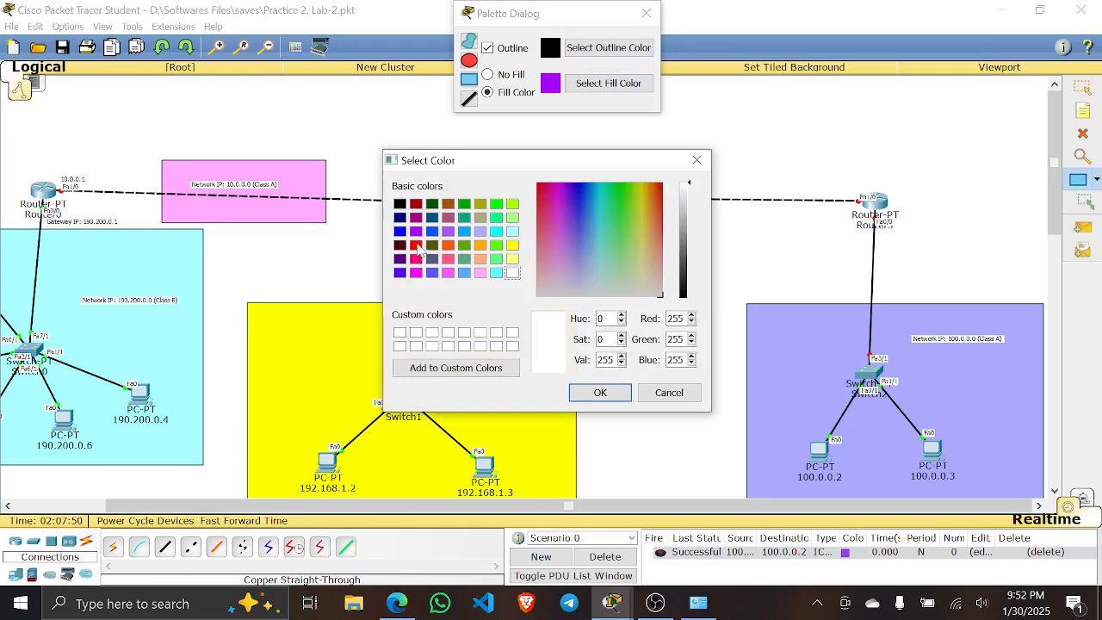
left_click(417, 246)
left_click(600, 392)
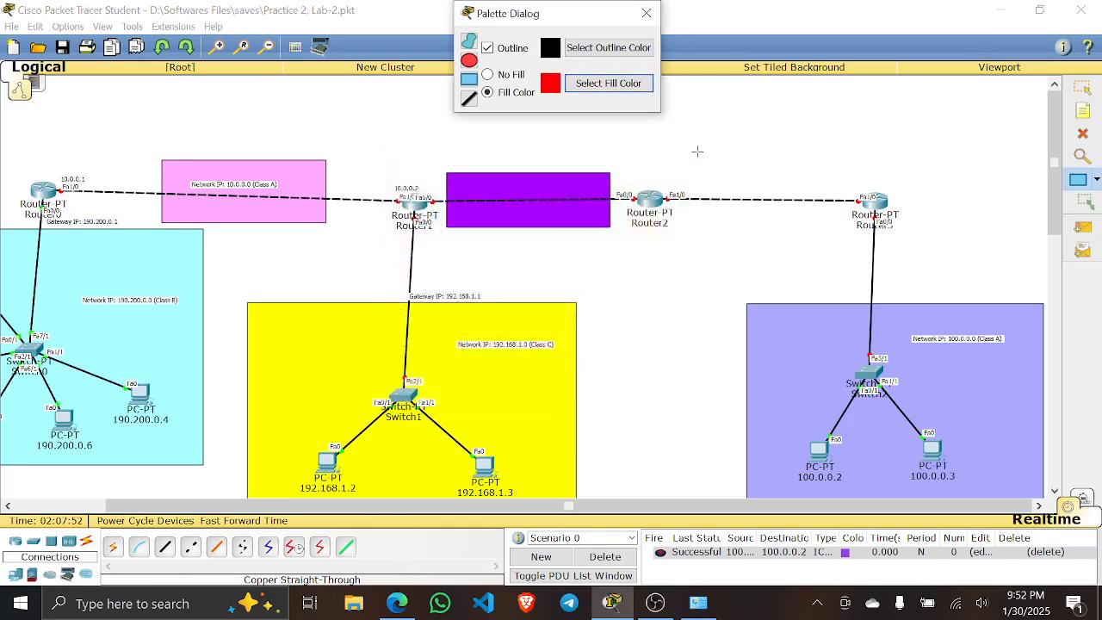
left_click_drag(698, 151, 845, 218)
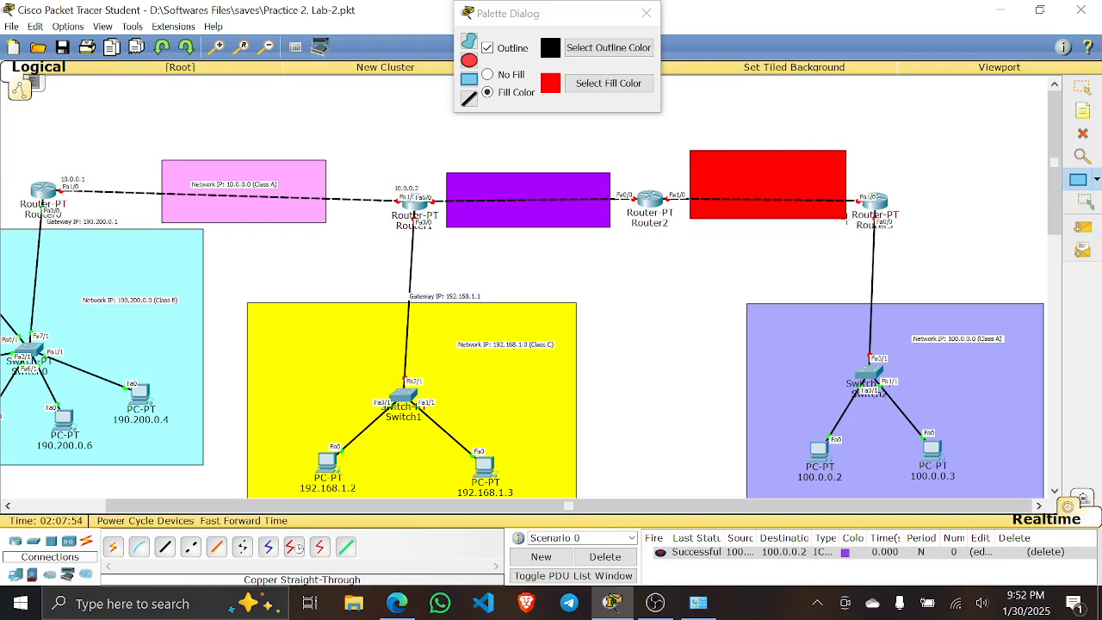
- Close the drawing palette and reposition the purple and red rectangles over the links on either side of Router2
left_click(646, 13)
left_click(1082, 87)
left_click(565, 185)
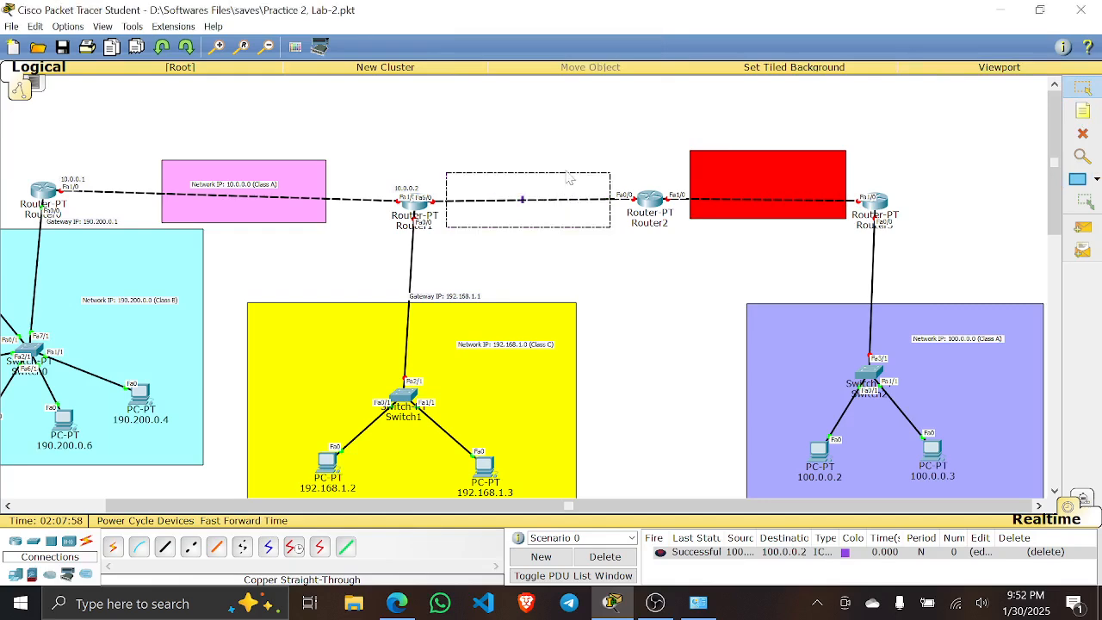
mouse_move(561, 183)
left_mouse_down()
mouse_move(564, 142)
mouse_move(560, 169)
left_mouse_up()
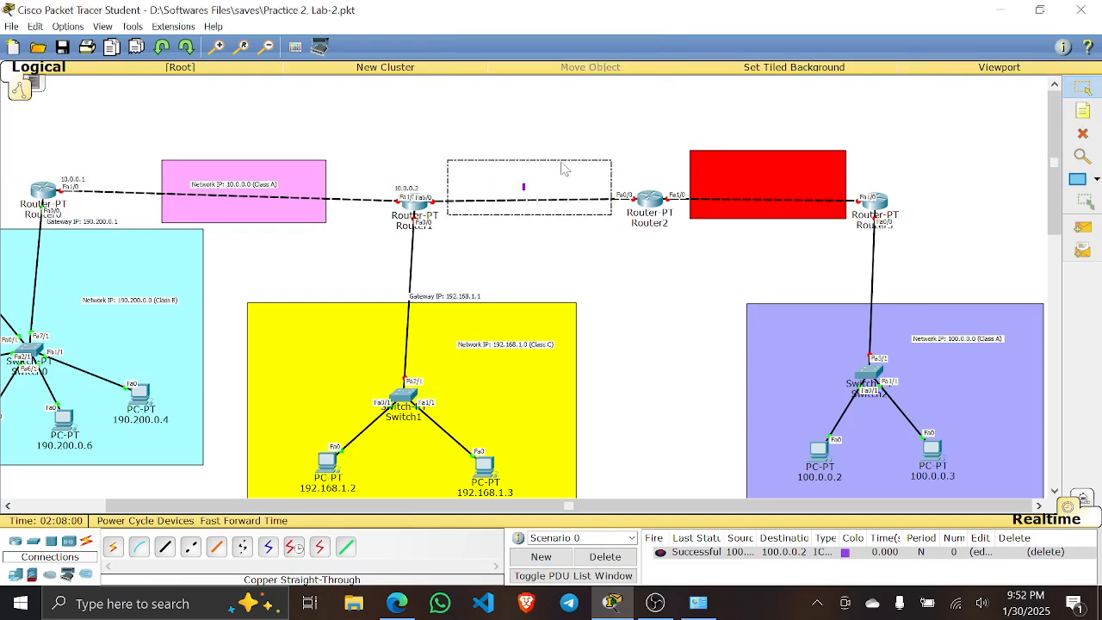
left_click_drag(784, 171, 792, 179)
left_click(691, 122)
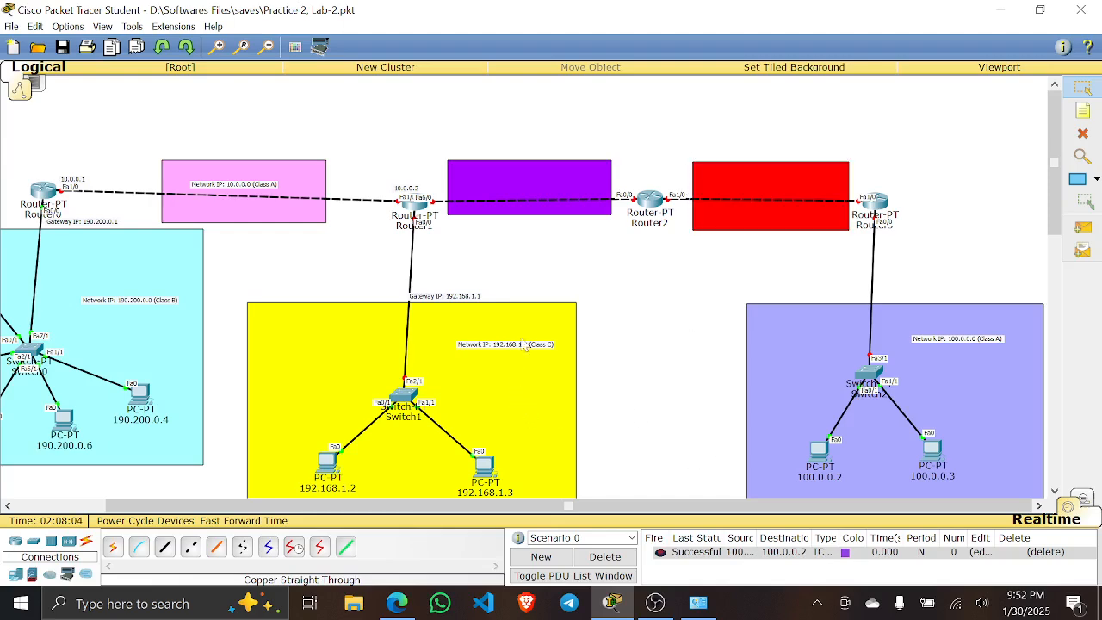
- Add the note "Network IP: 20.0.0.0" on the purple rectangle between Router1 and Router2
left_click(216, 48)
left_click(216, 48)
left_click(216, 47)
left_click(216, 47)
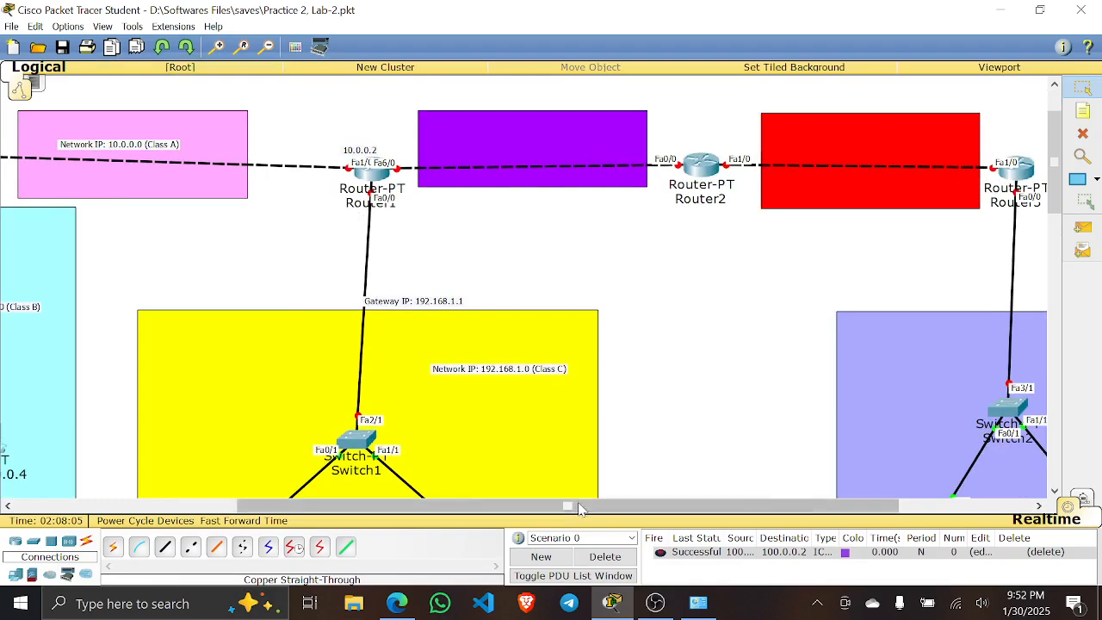
scroll(579, 505, "up", 1)
scroll(700, 385, "down", 1)
scroll(696, 308, "up", 3)
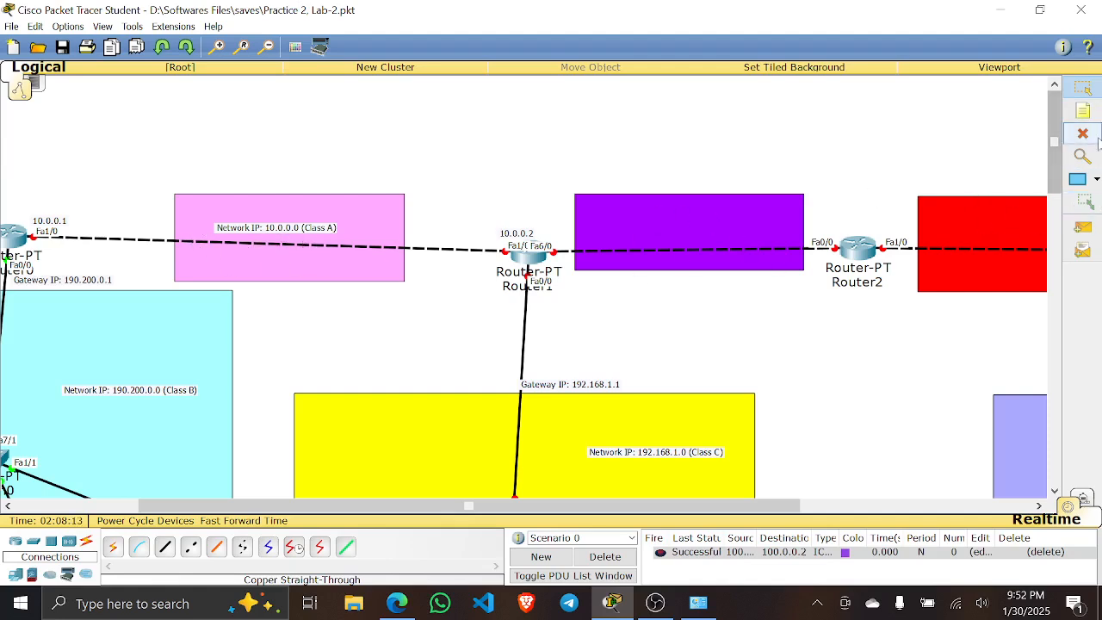
left_click(1087, 107)
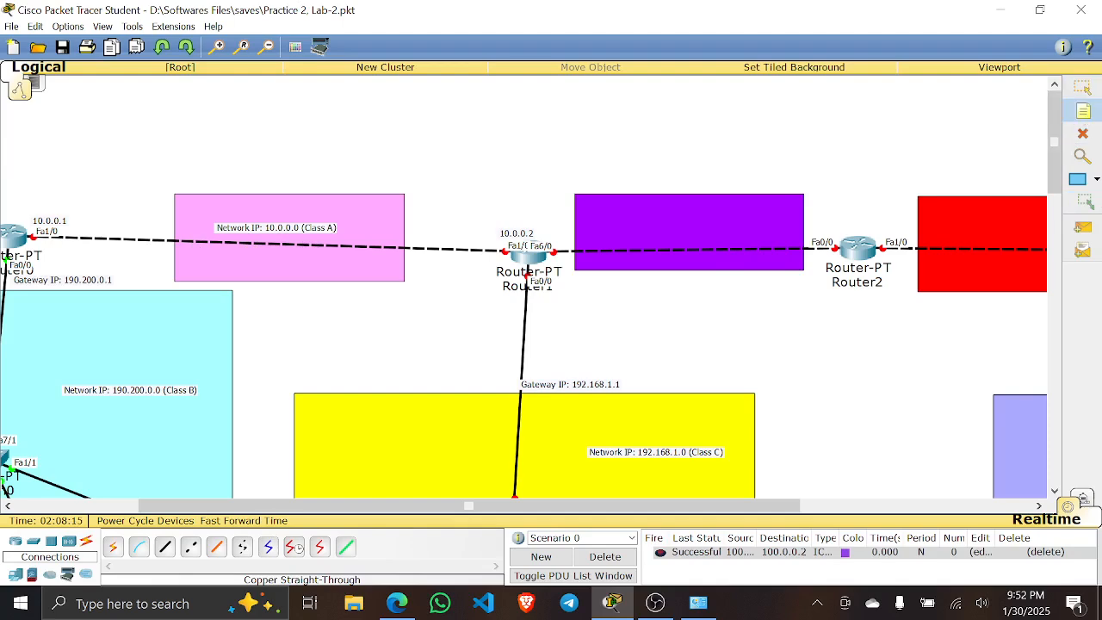
left_click(898, 273)
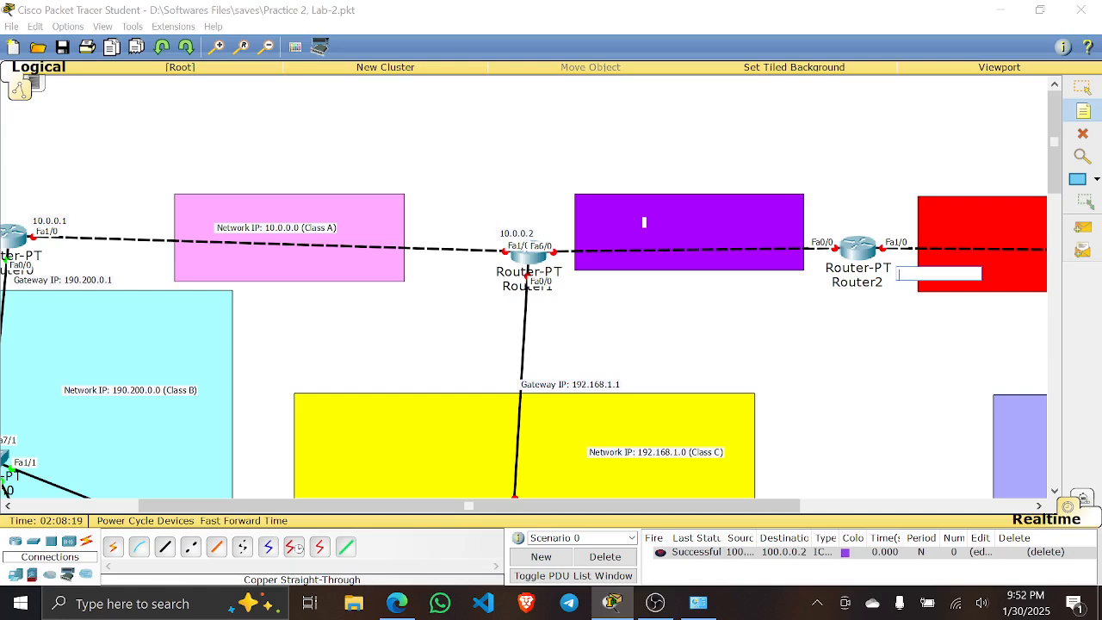
left_click(644, 222)
type("Network IP: 20.")
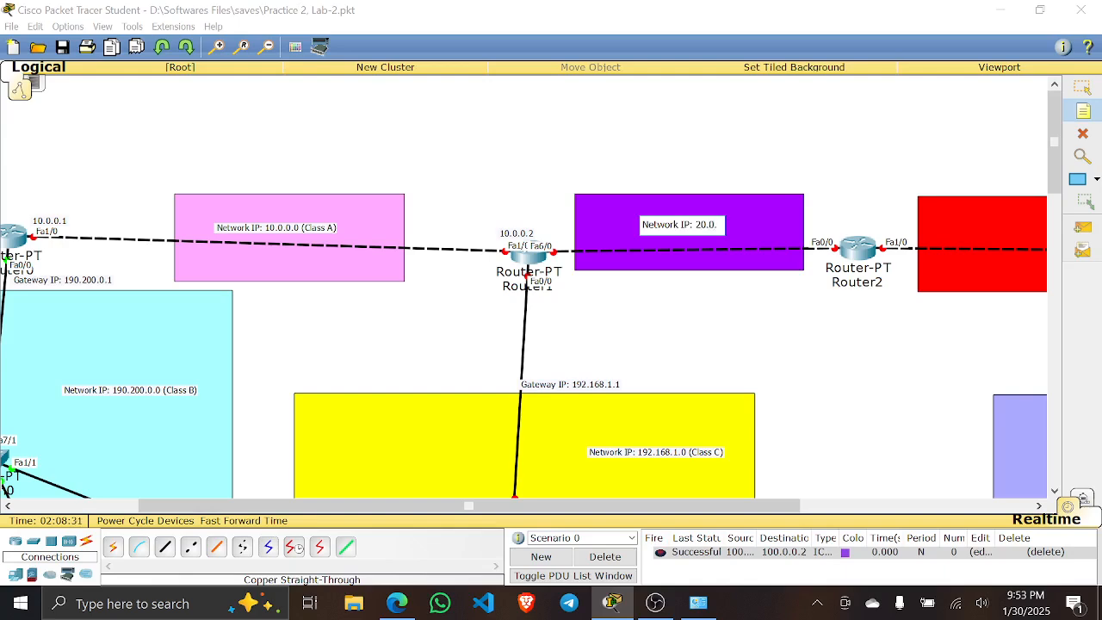
type("0.0")
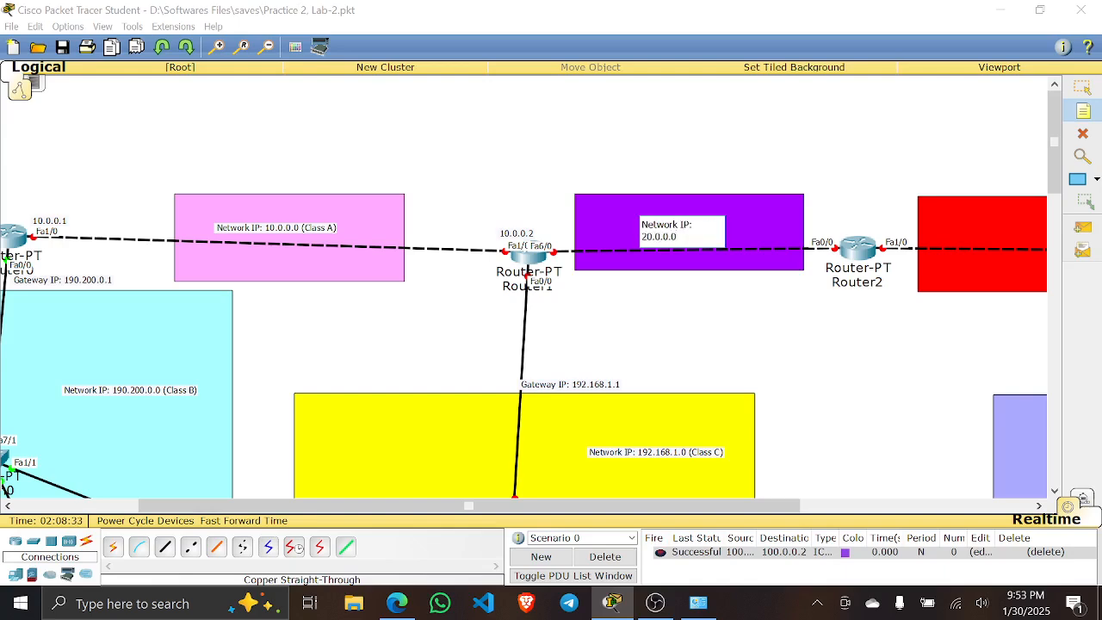
key("Return")
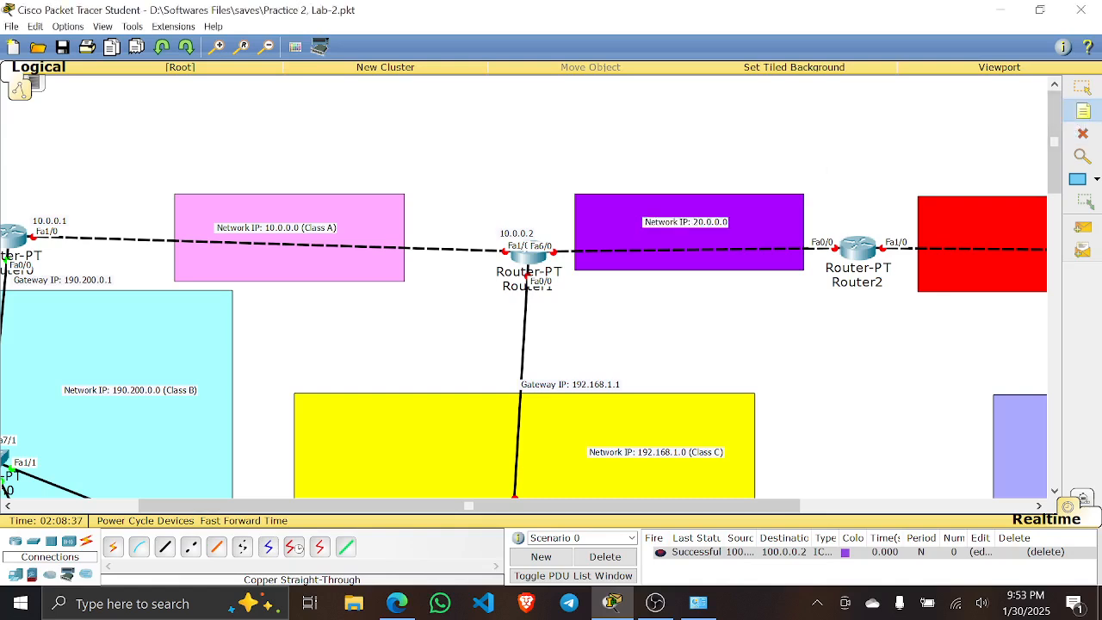
- Add the note "Network IP: 30.0.0.0" on the red rectangle between Router2 and Router3
left_click(989, 229)
type("Network IP:")
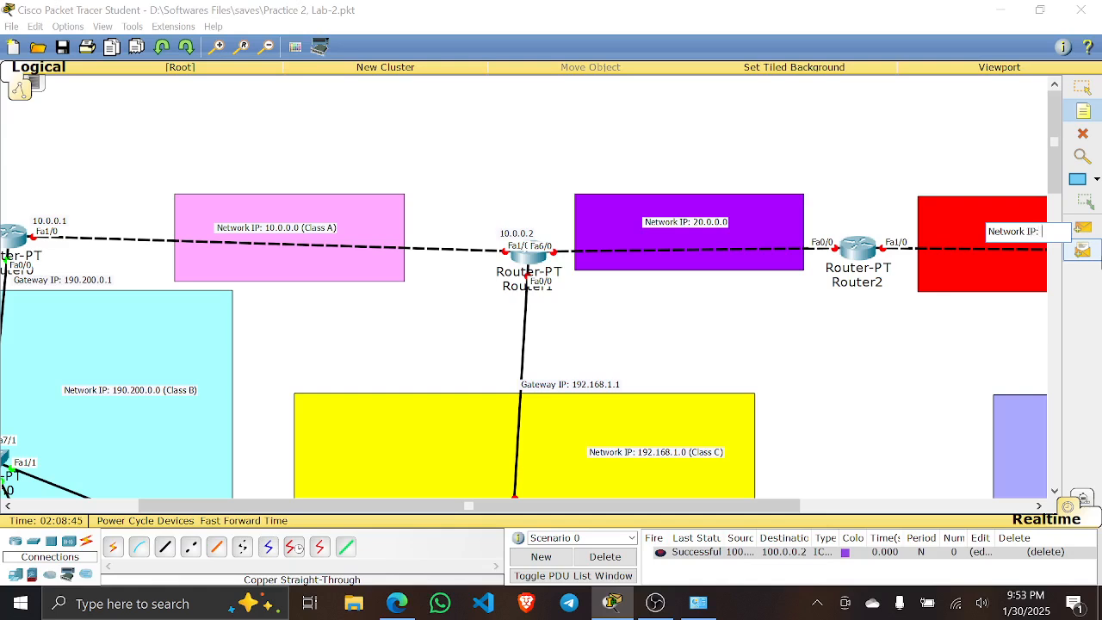
type("0.0.0.0")
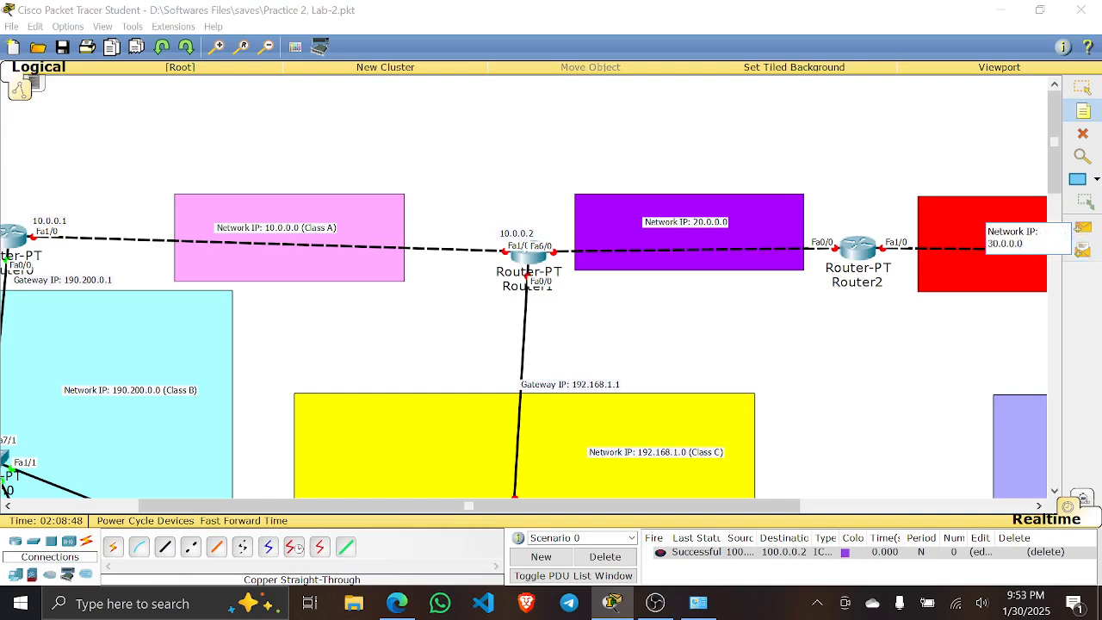
left_click(963, 183)
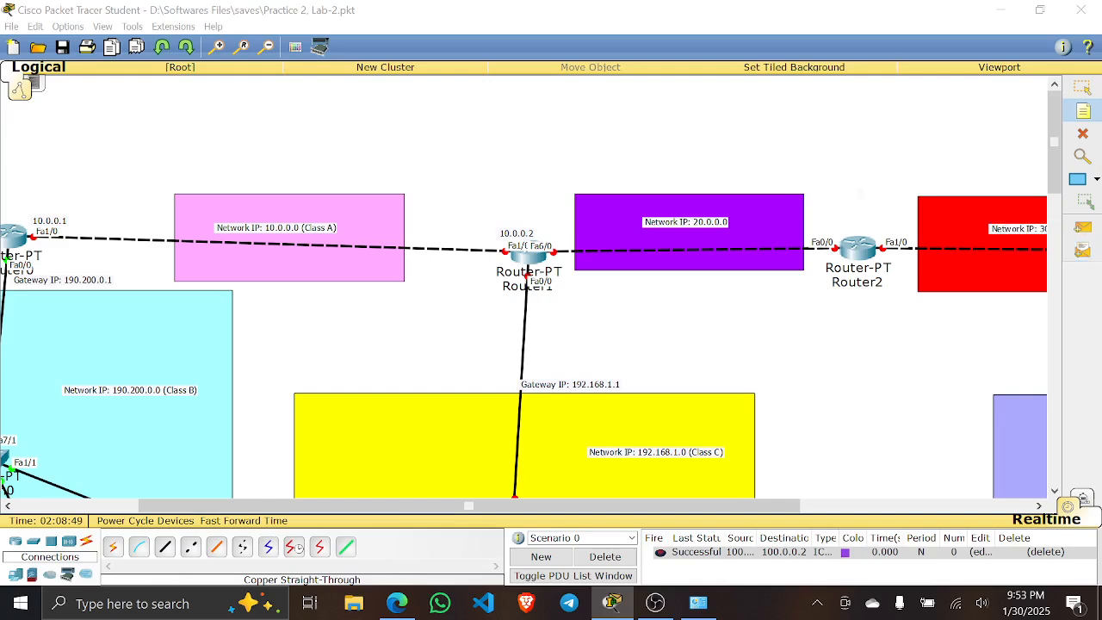
- Check the IP configuration of Router0's FastEthernet0/0 and FastEthernet1/0 interfaces, and close its configuration window
left_click_drag(561, 506, 699, 506)
left_click_drag(606, 506, 700, 506)
scroll(526, 287, "down", 5)
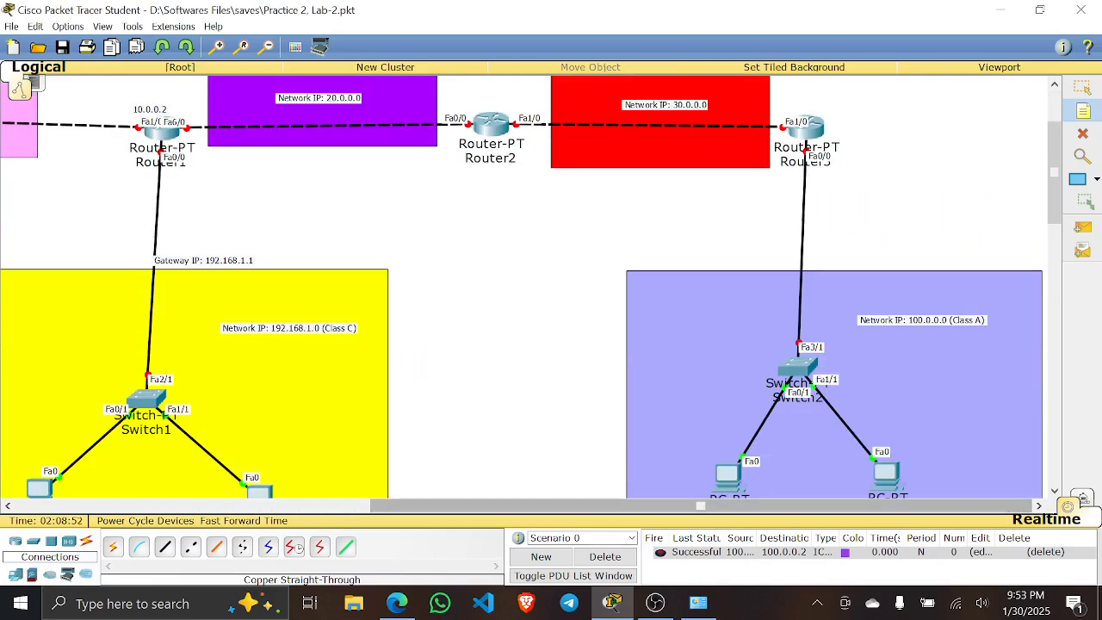
scroll(525, 286, "down", 2)
scroll(525, 287, "up", 5)
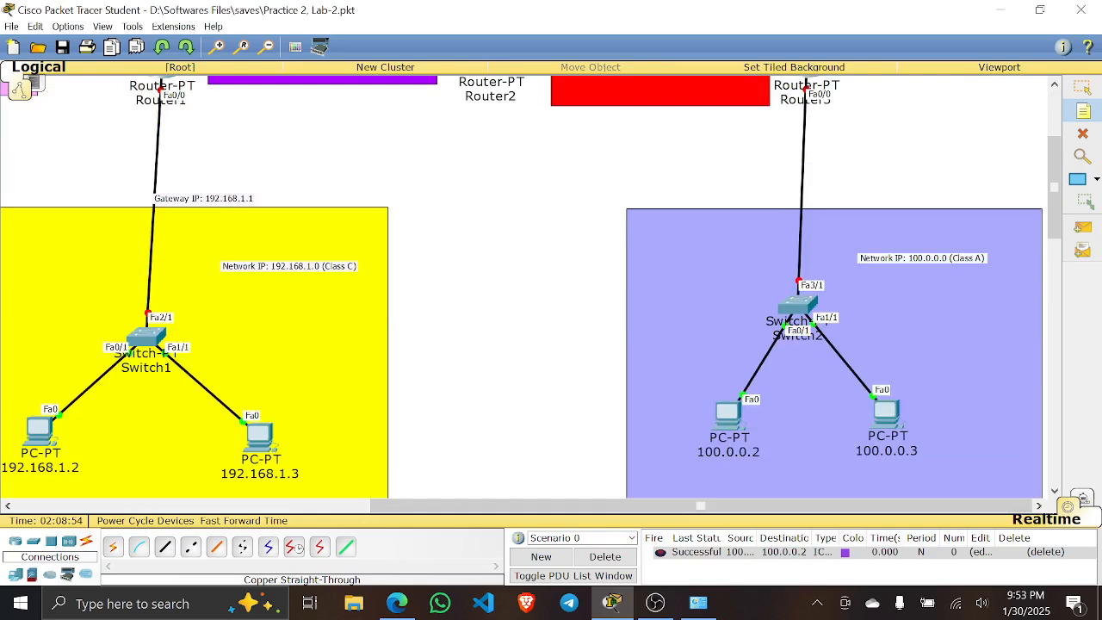
left_click_drag(700, 506, 346, 506)
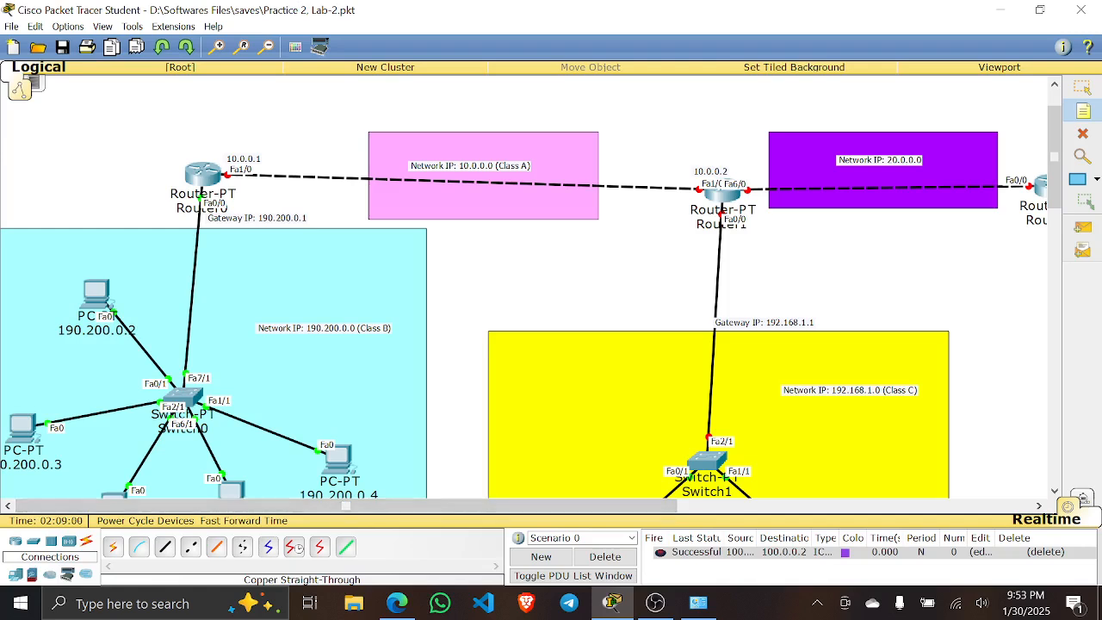
left_click(287, 210)
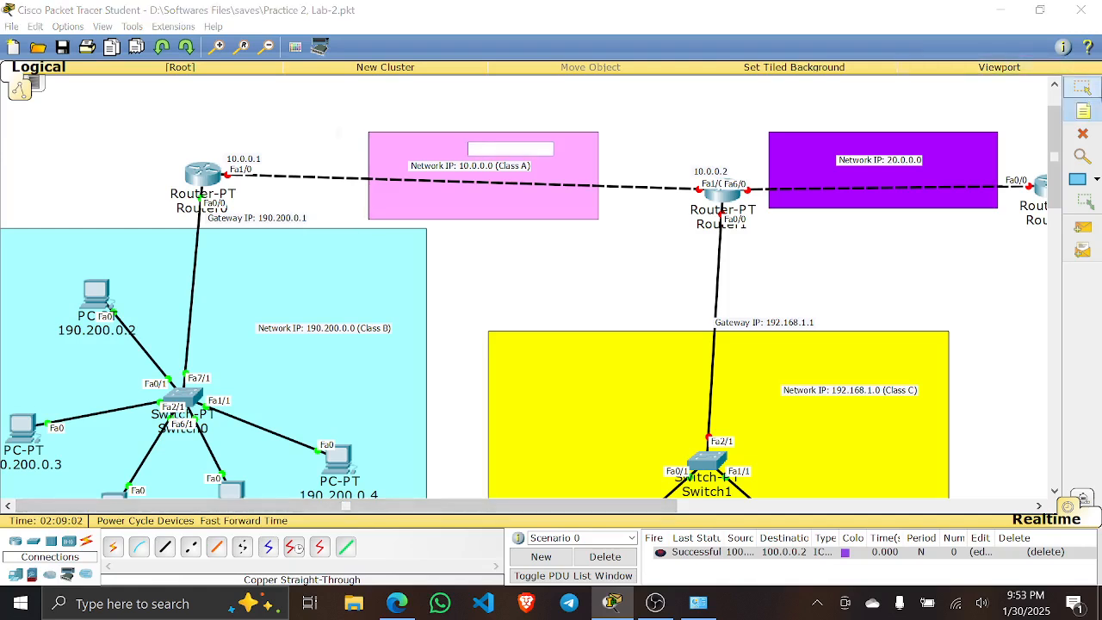
left_click(1082, 87)
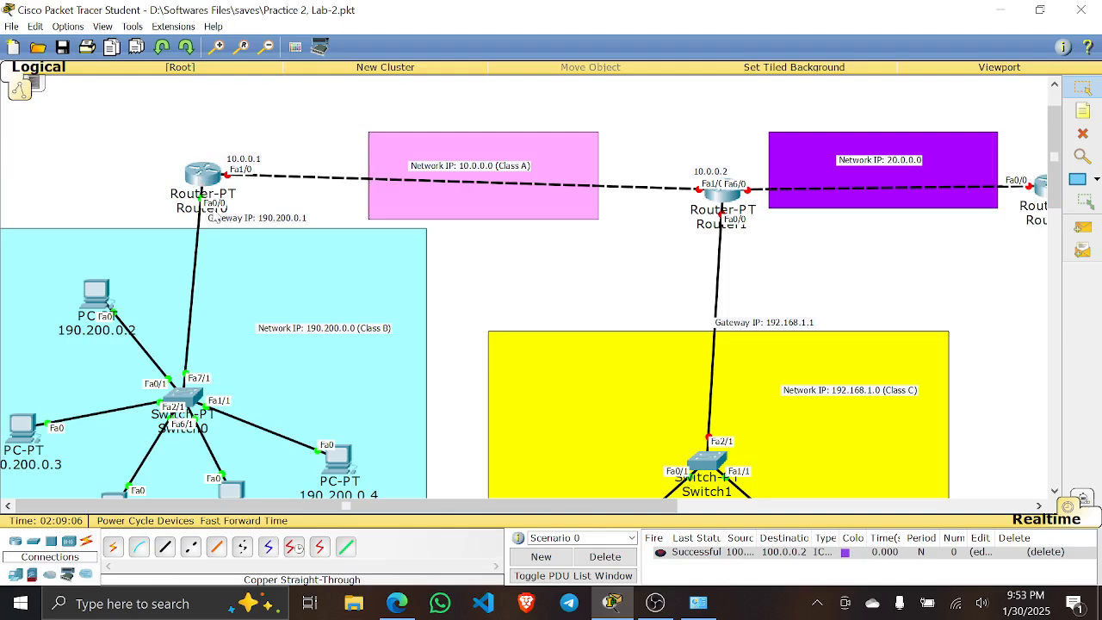
left_click(213, 175)
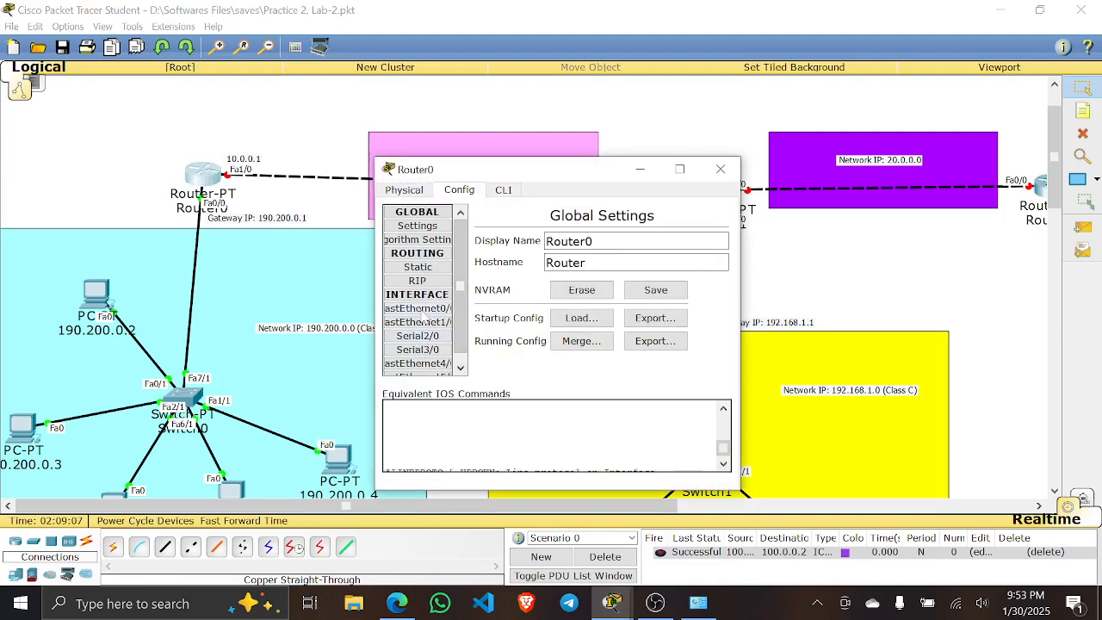
left_click(418, 310)
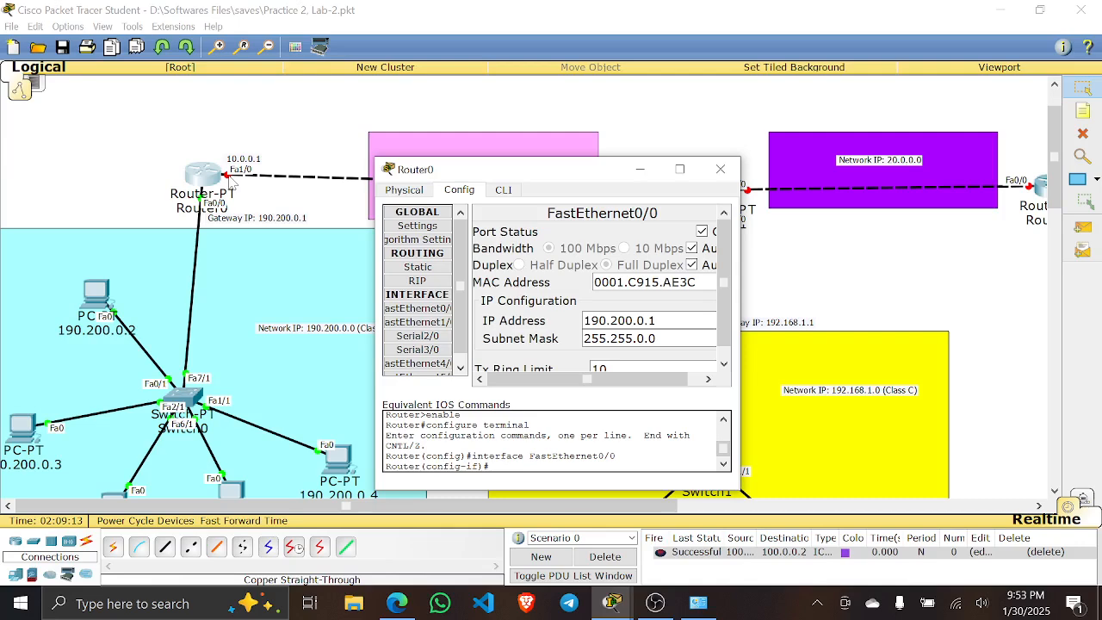
left_click(440, 322)
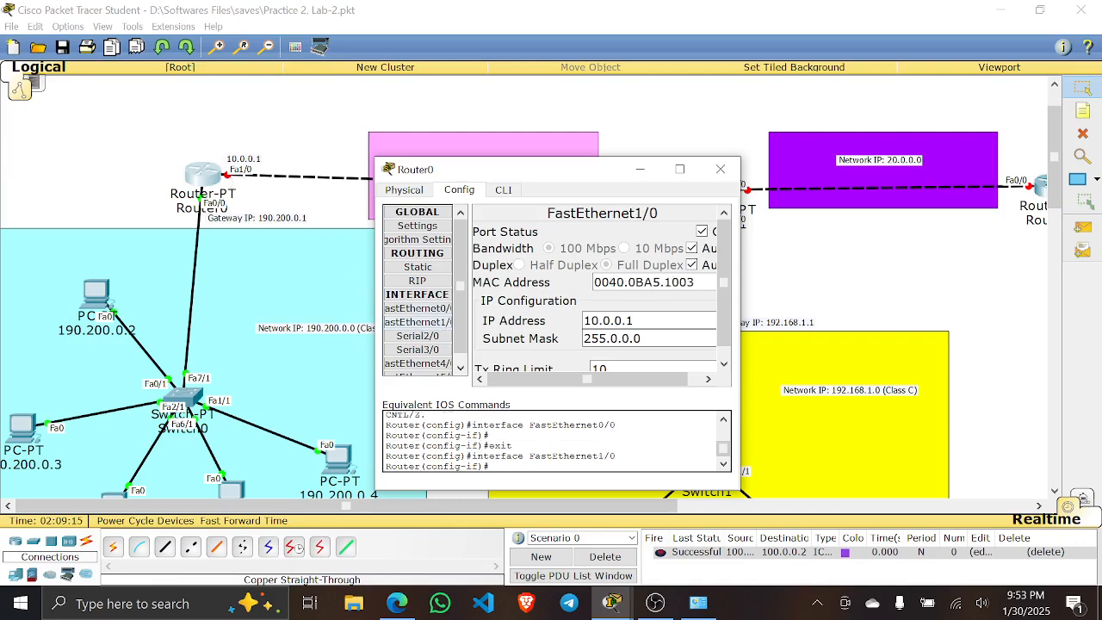
left_click(721, 169)
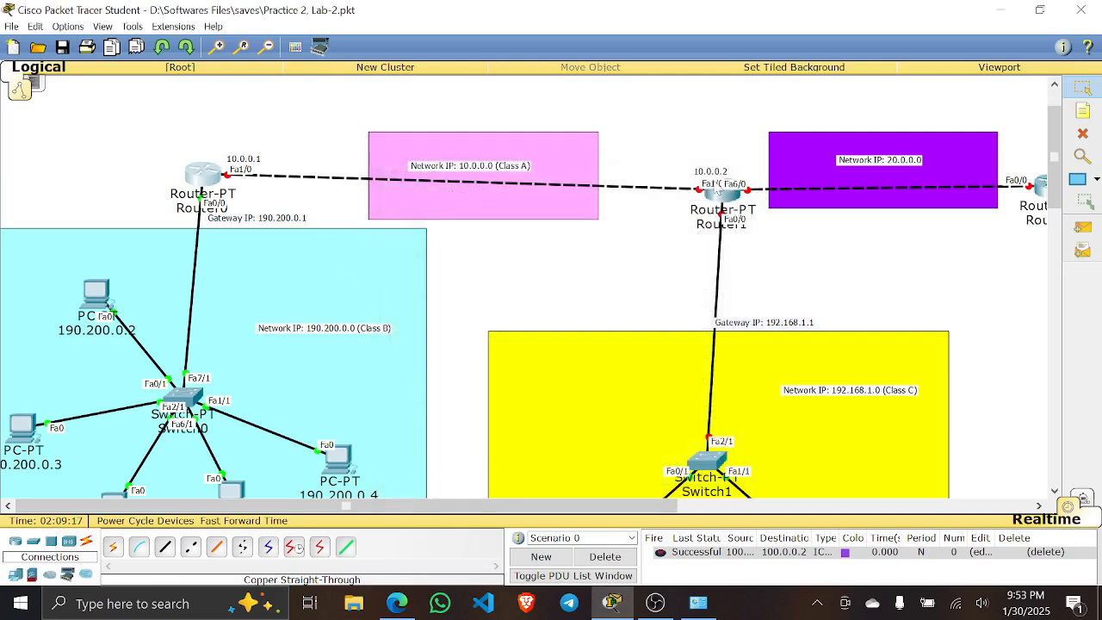
- Inspect Router1's FastEthernet1/0 interface settings and close the router's configuration window
left_click(723, 195)
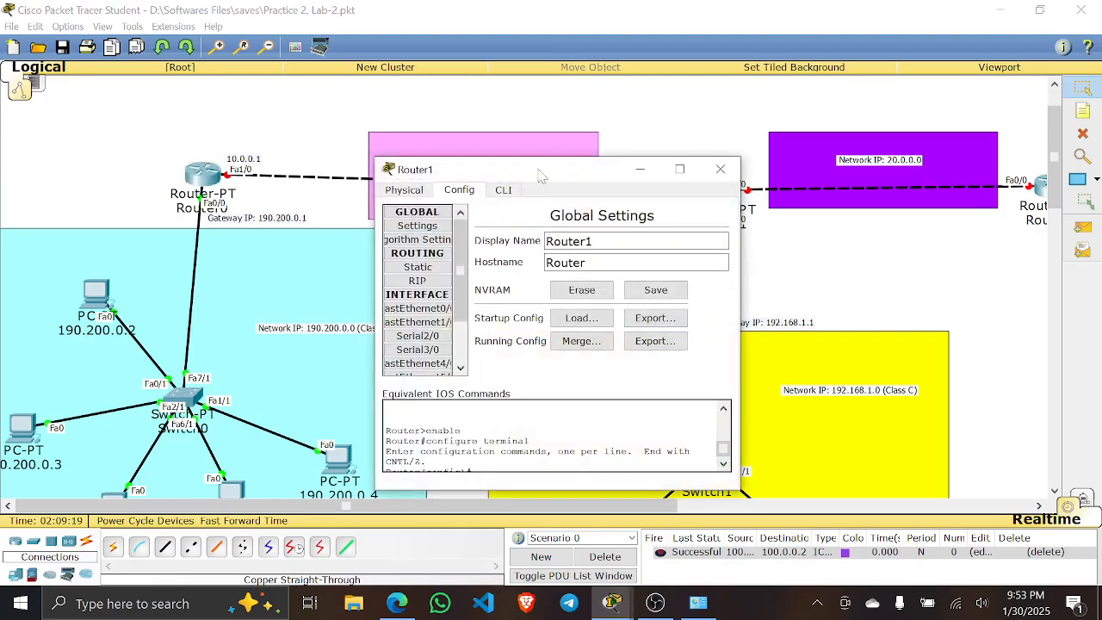
left_click_drag(538, 176, 385, 274)
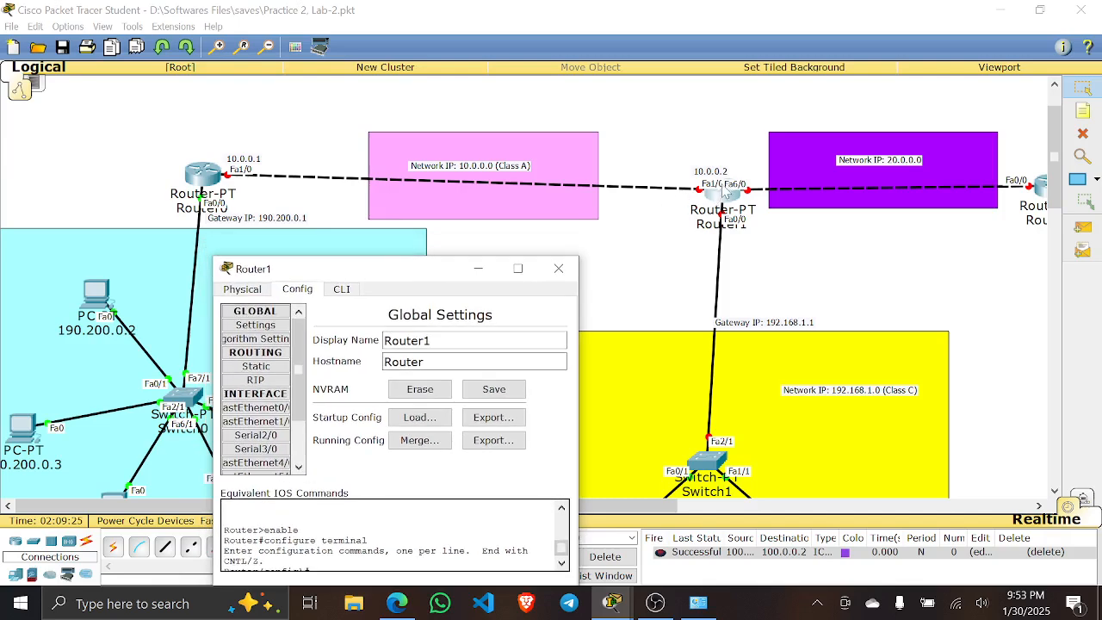
scroll(726, 201, "up", 1)
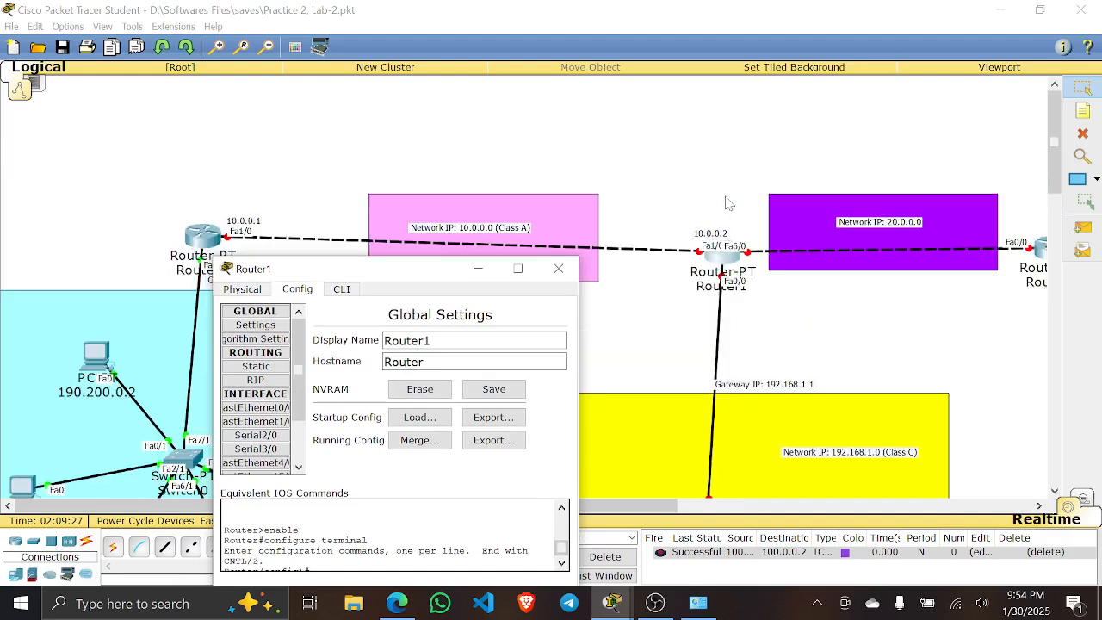
scroll(726, 201, "down", 6)
scroll(726, 201, "up", 6)
left_click(740, 258)
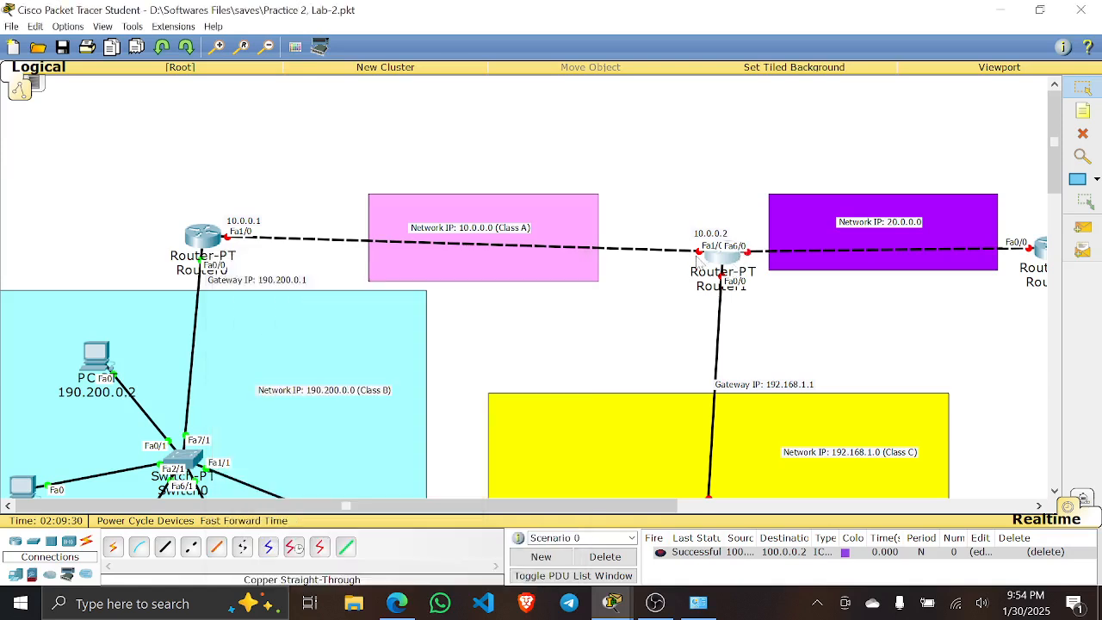
left_click(721, 262)
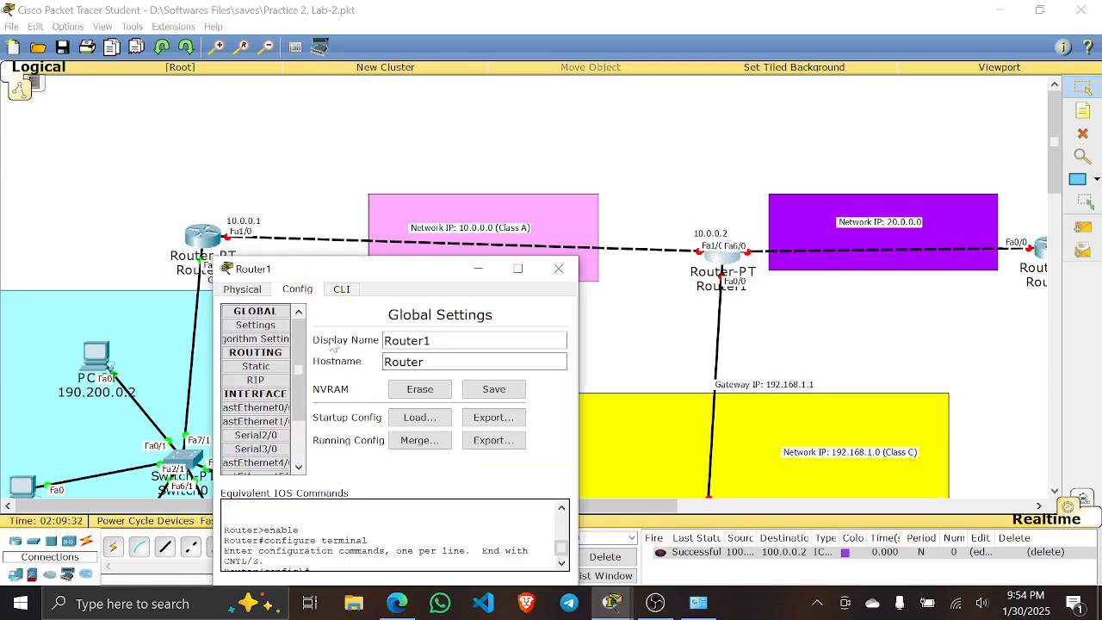
left_click(277, 422)
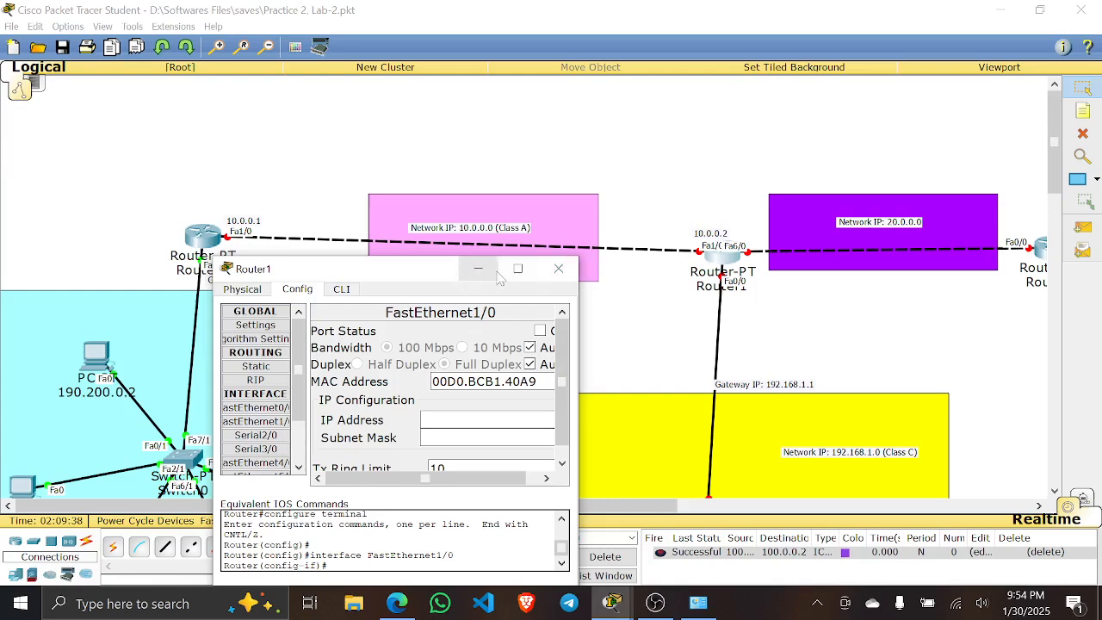
left_click(558, 268)
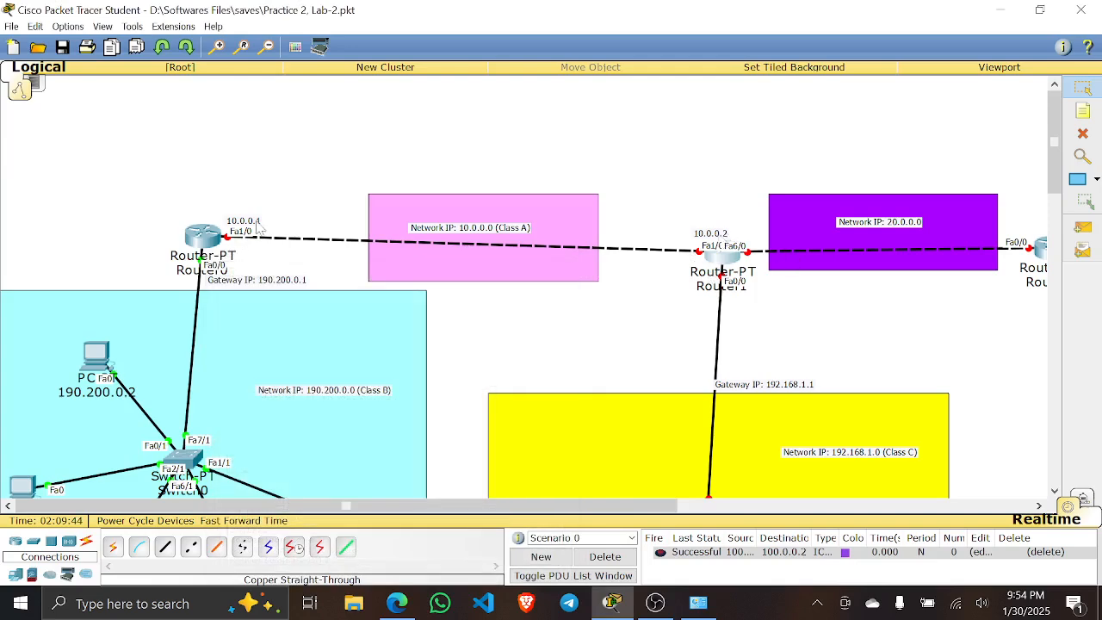
- Move the 10.0.0.1 and 10.0.0.2 notes clear of the port labels beside Router0 and Router1
left_click_drag(257, 222, 255, 215)
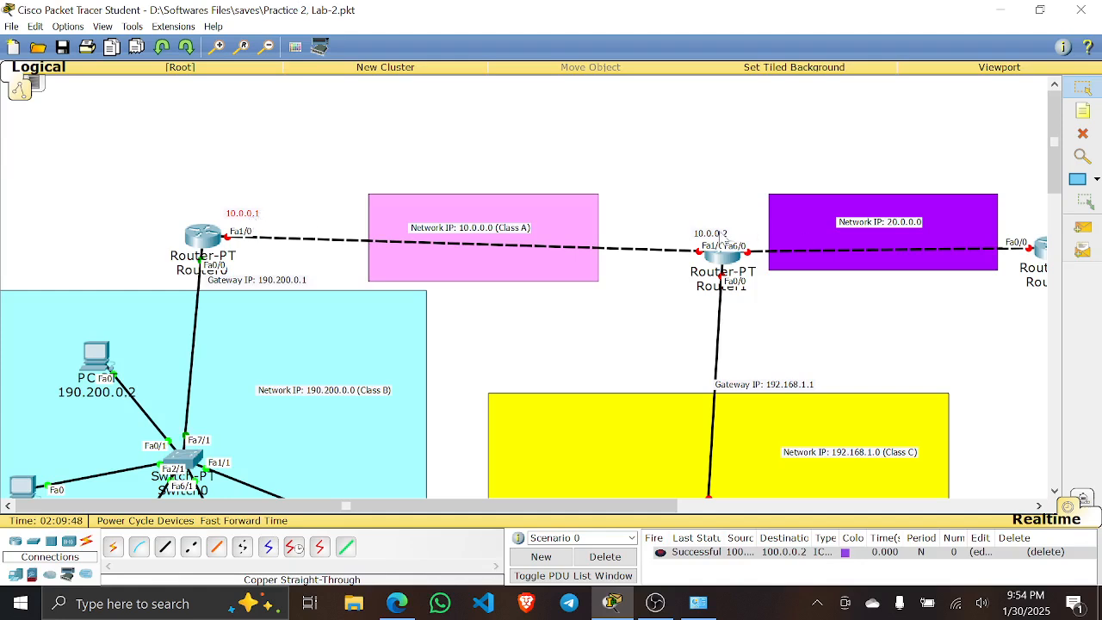
left_click_drag(720, 238, 691, 241)
left_click_drag(693, 233, 688, 233)
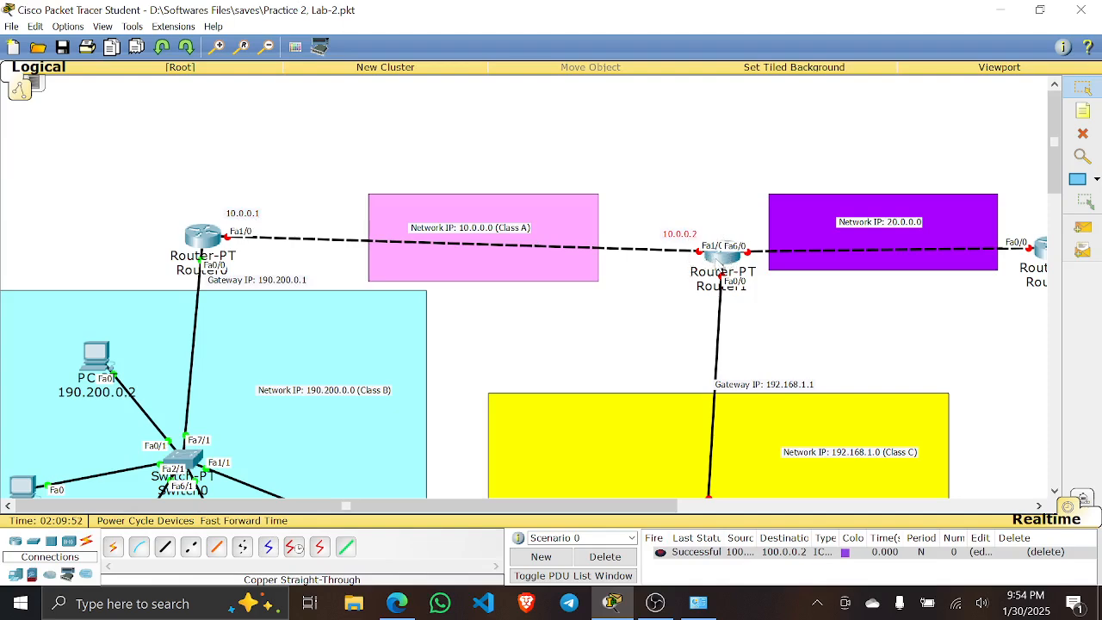
- Assign IP address 10.0.0.2 with subnet mask 255.0.0.0 to Router1's FastEthernet1/0 interface
left_click(730, 262)
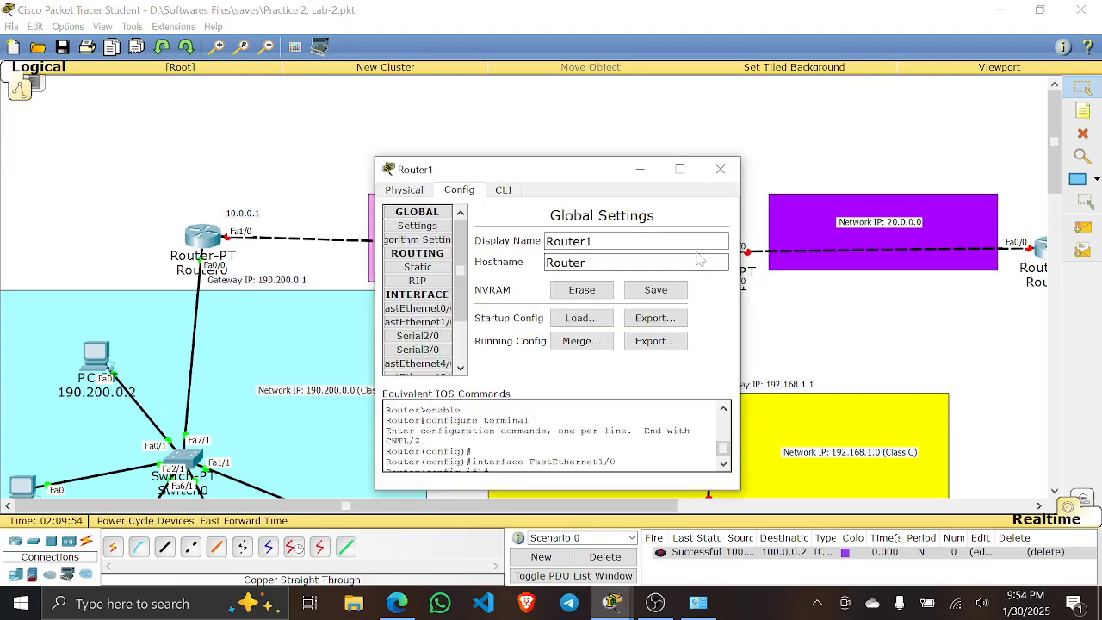
left_click(437, 321)
left_click_drag(529, 177, 404, 317)
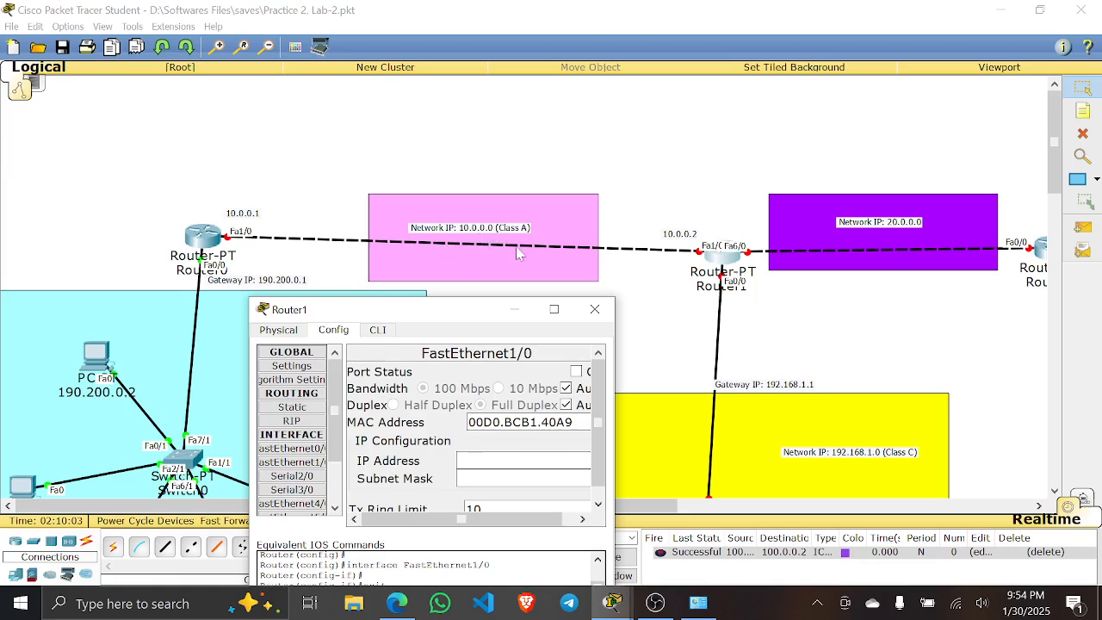
left_click(517, 461)
key("Tab")
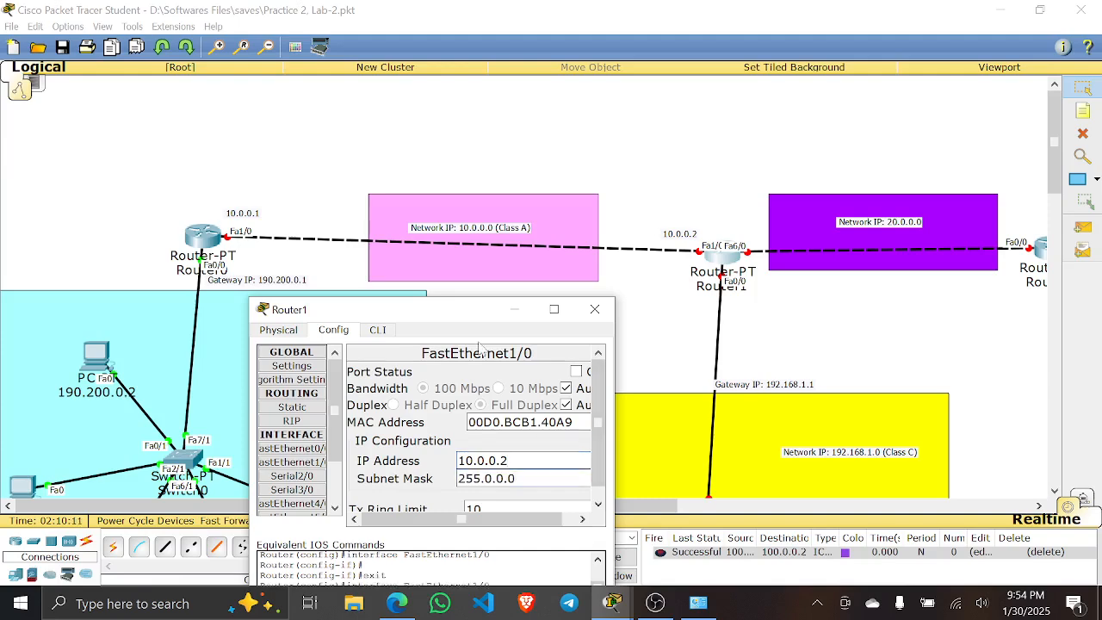
left_click_drag(439, 318, 385, 299)
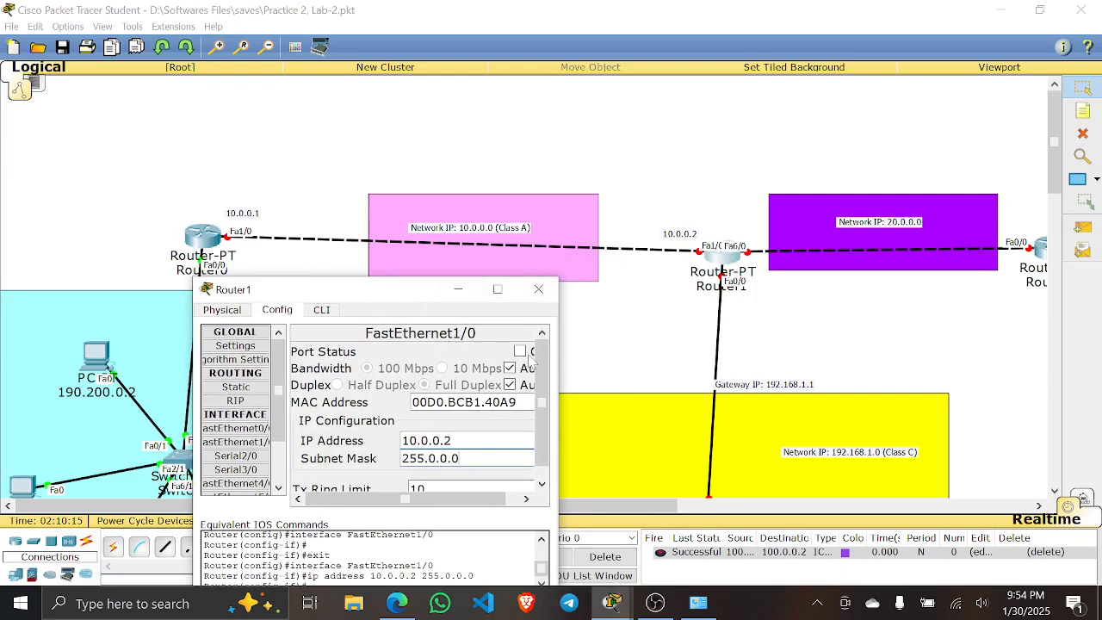
- Turn on Router1's FastEthernet1/0 port and close the router's configuration window
left_click(521, 353)
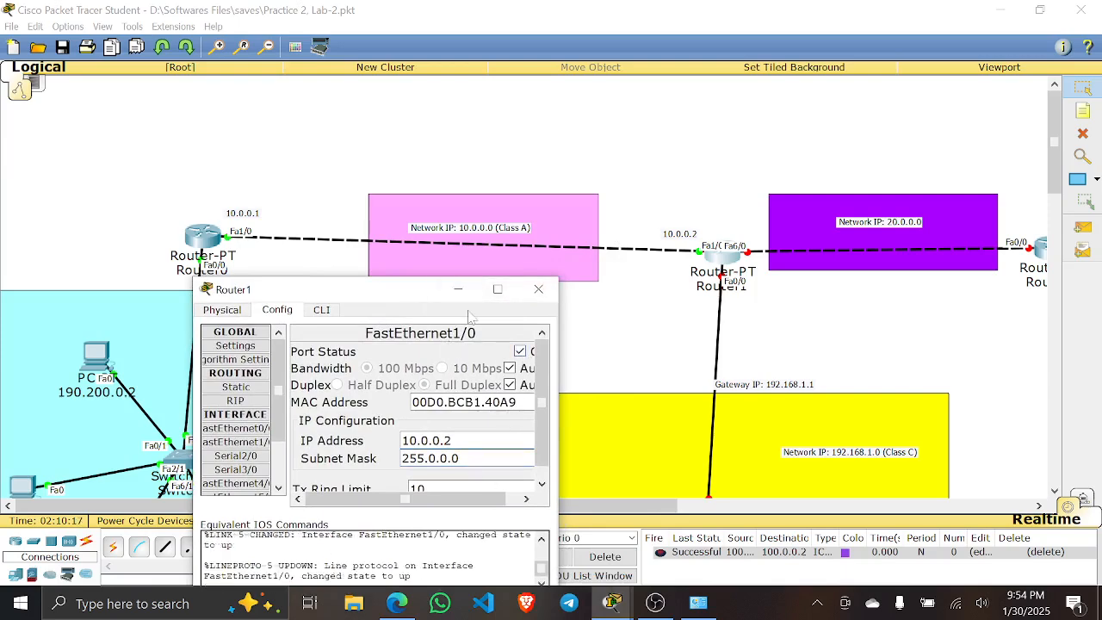
left_click(539, 289)
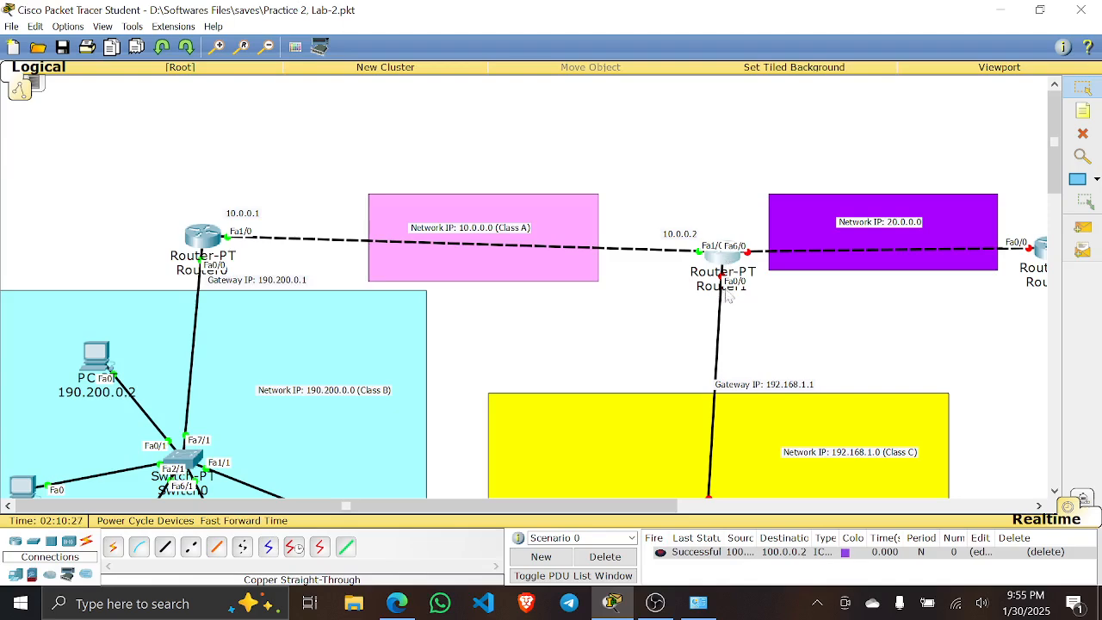
- Open Router1's FastEthernet0/0 settings, and move the Gateway IP: 192.168.1.1 note up to just below Router1's Fa0/0 port label
left_click(723, 255)
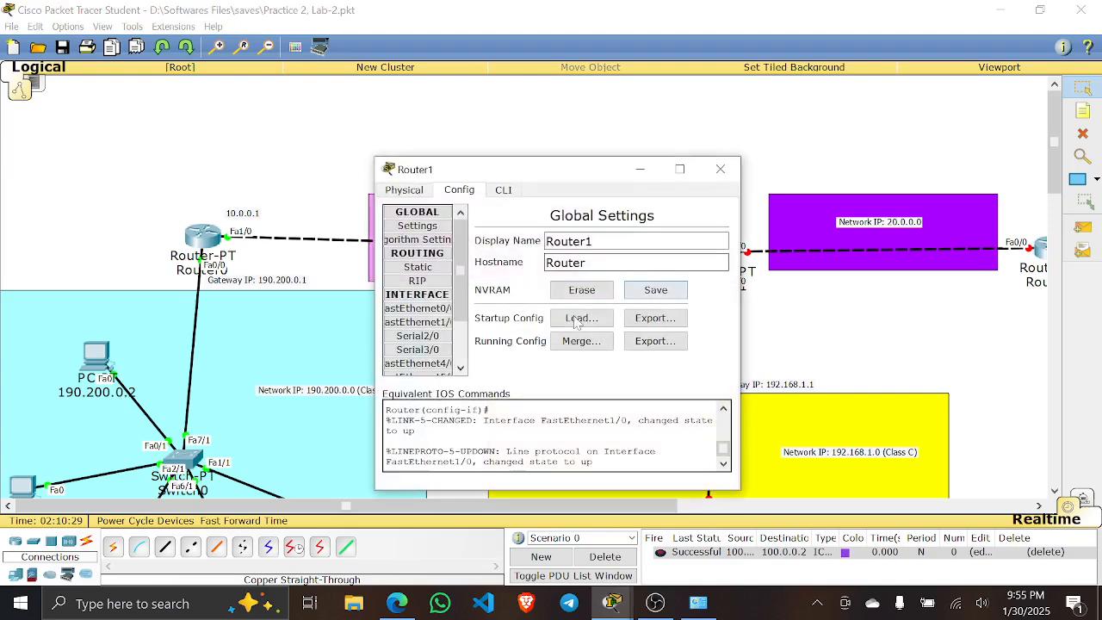
left_click(437, 310)
left_click_drag(546, 180, 318, 125)
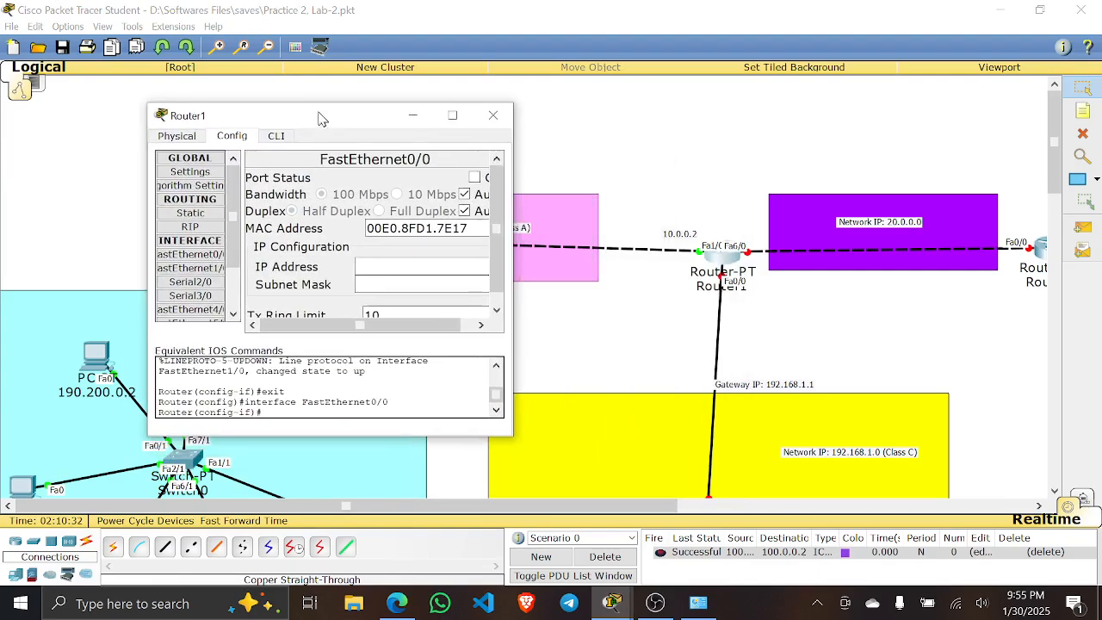
left_click(766, 394)
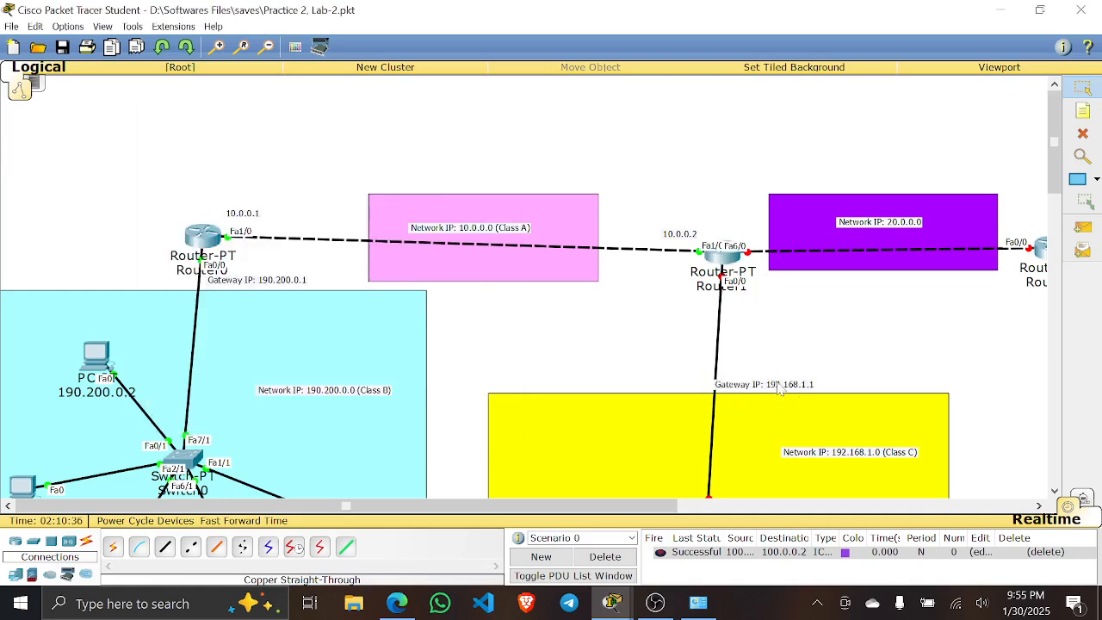
left_click_drag(779, 389, 791, 310)
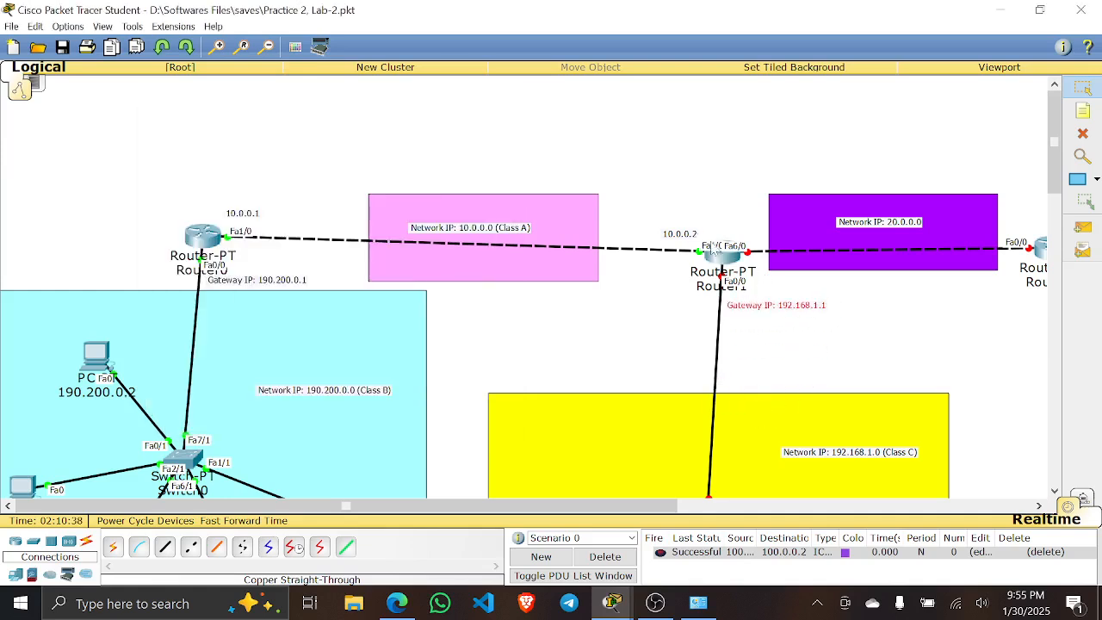
- Assign IP address 192.168.1.1 with subnet mask 255.255.255.0 to Router1's FastEthernet0/0 interface and turn its port on
left_click(722, 255)
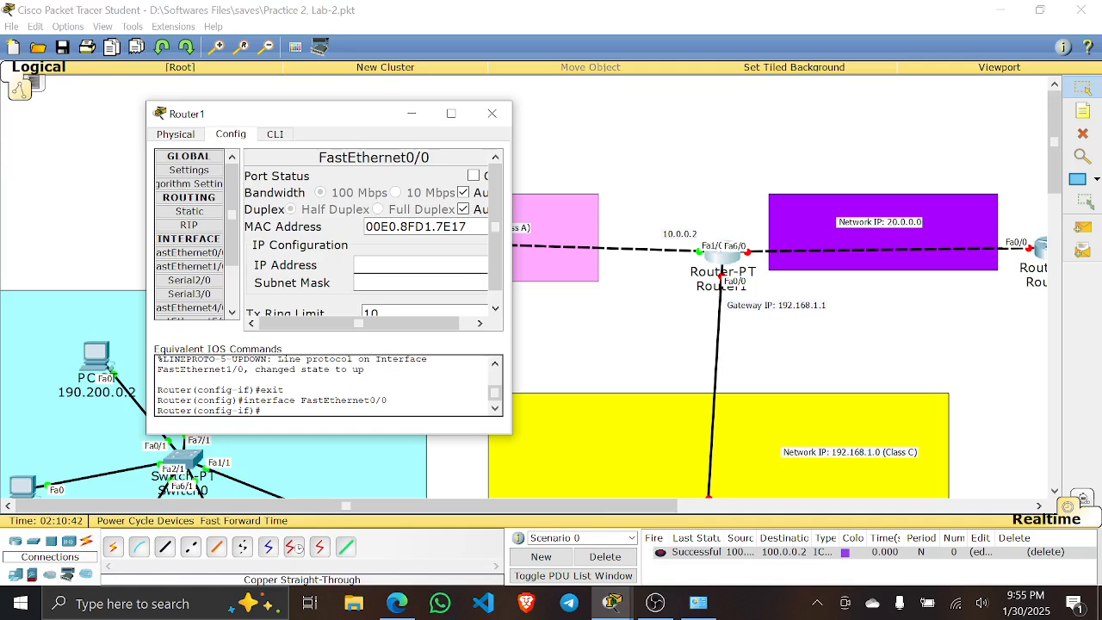
type("192.168.1.1")
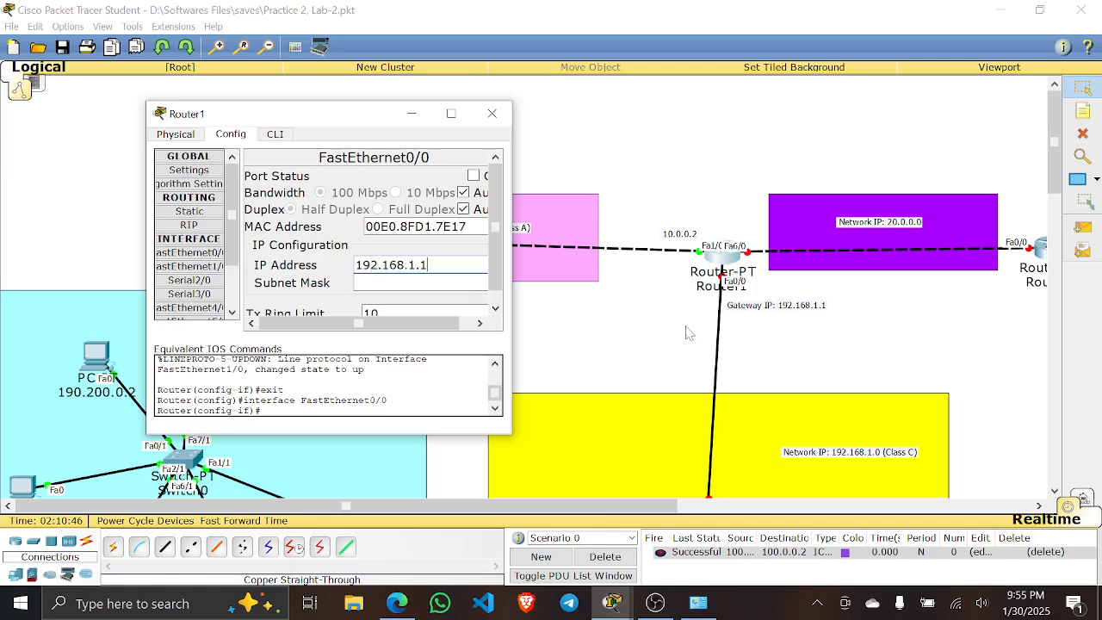
key("Tab")
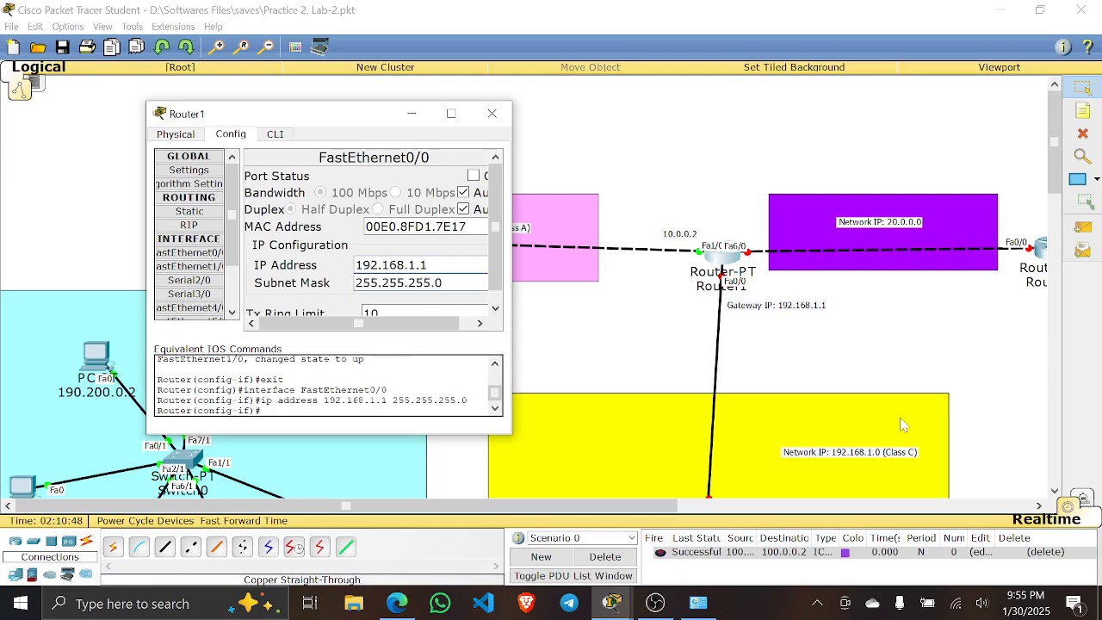
left_click(473, 176)
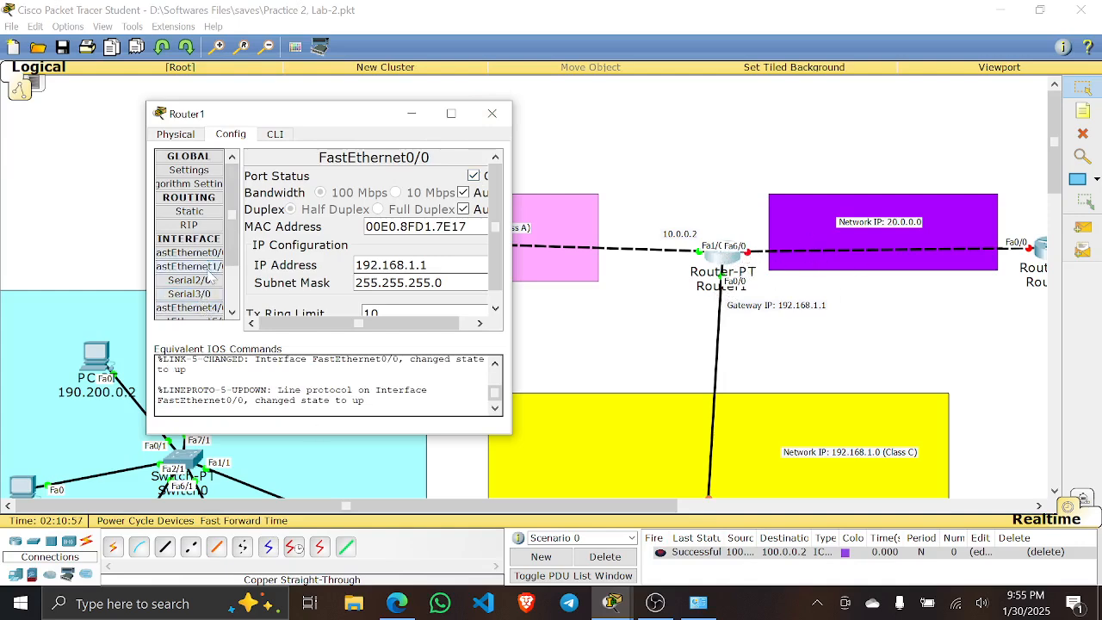
- Open Router1's FastEthernet6/0 interface settings and widen the configuration window to show the full fields
left_click_drag(231, 232, 237, 273)
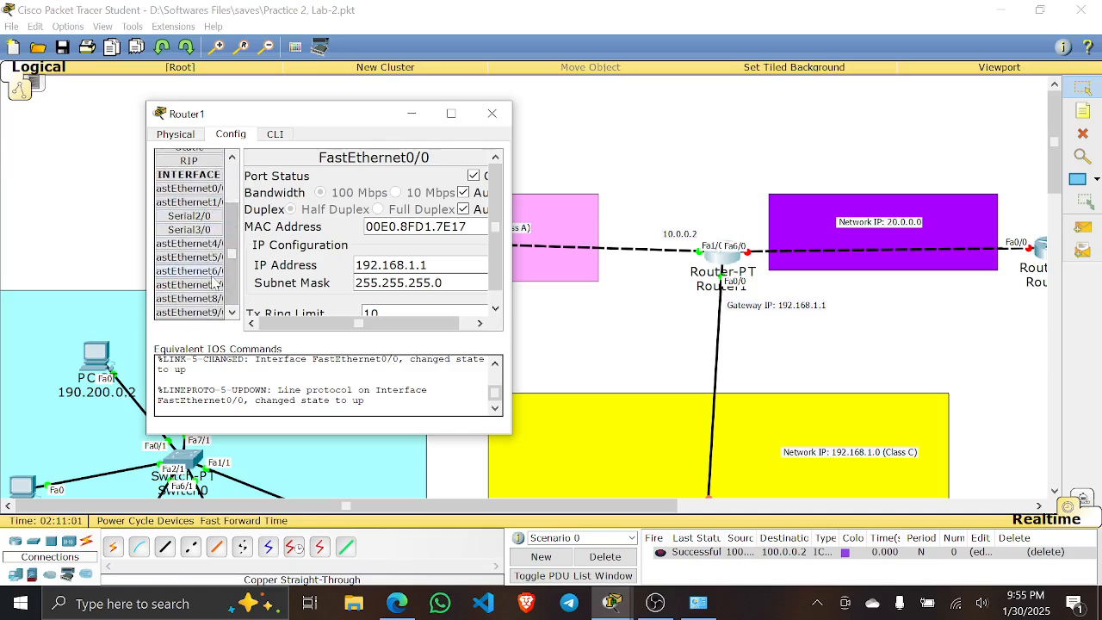
left_click(212, 272)
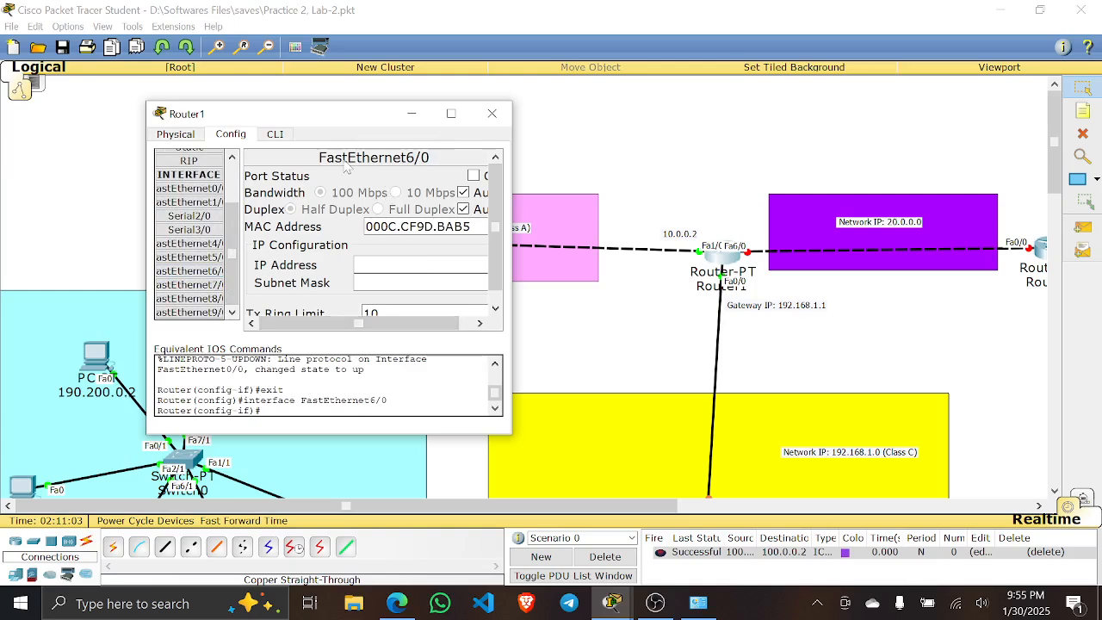
left_click_drag(512, 178, 569, 177)
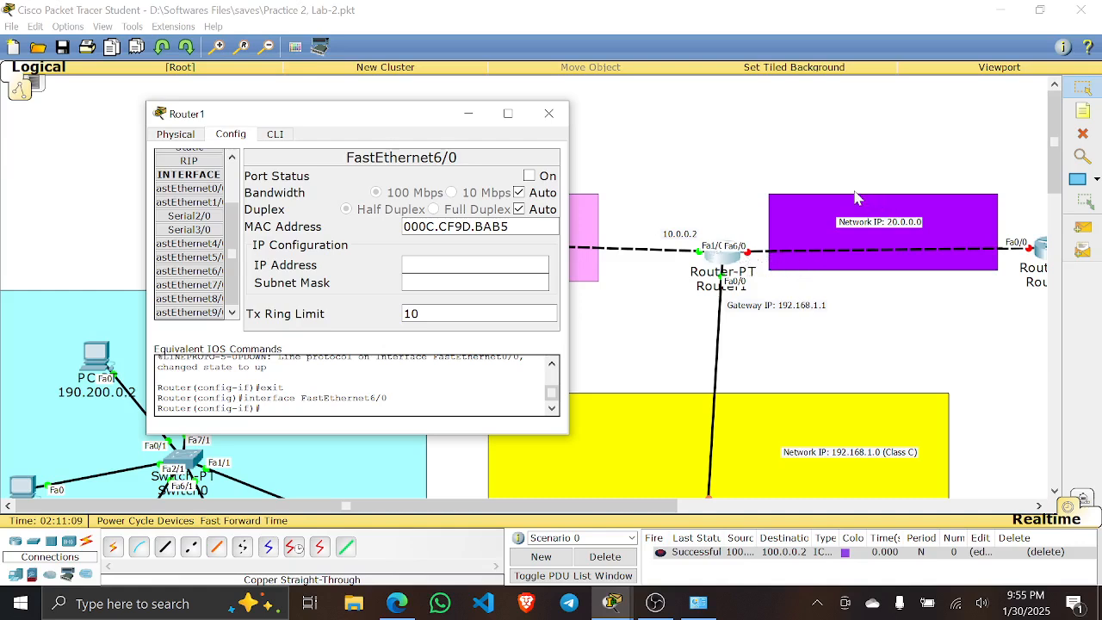
- Shift the purple rectangle of the 20.0.0.0 network slightly down and towards Router2
left_click_drag(652, 508, 823, 508)
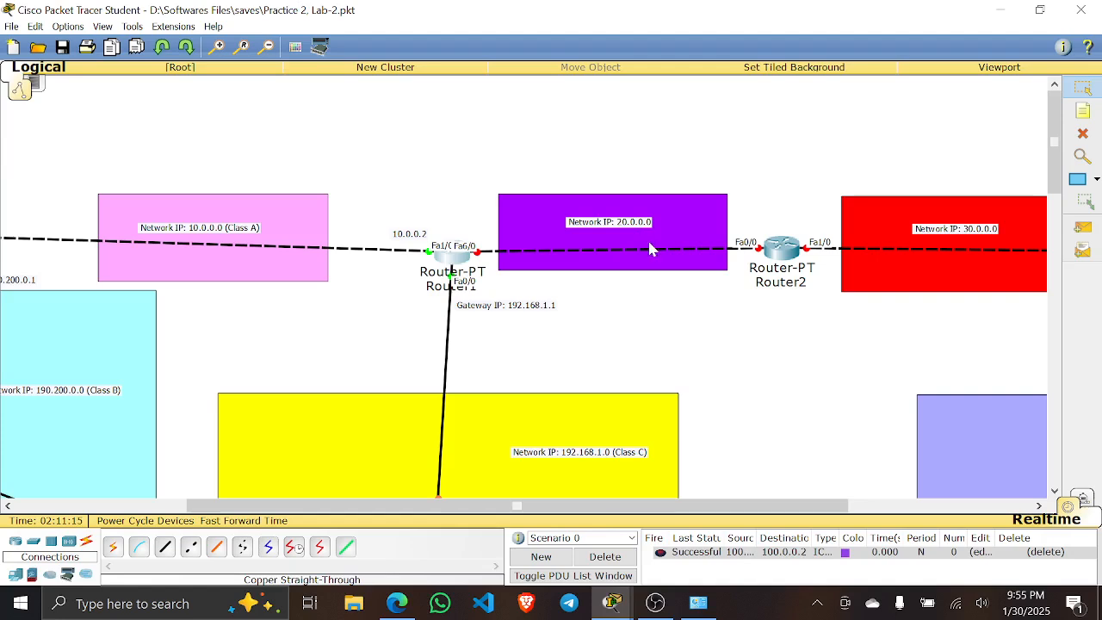
left_click_drag(672, 243, 679, 250)
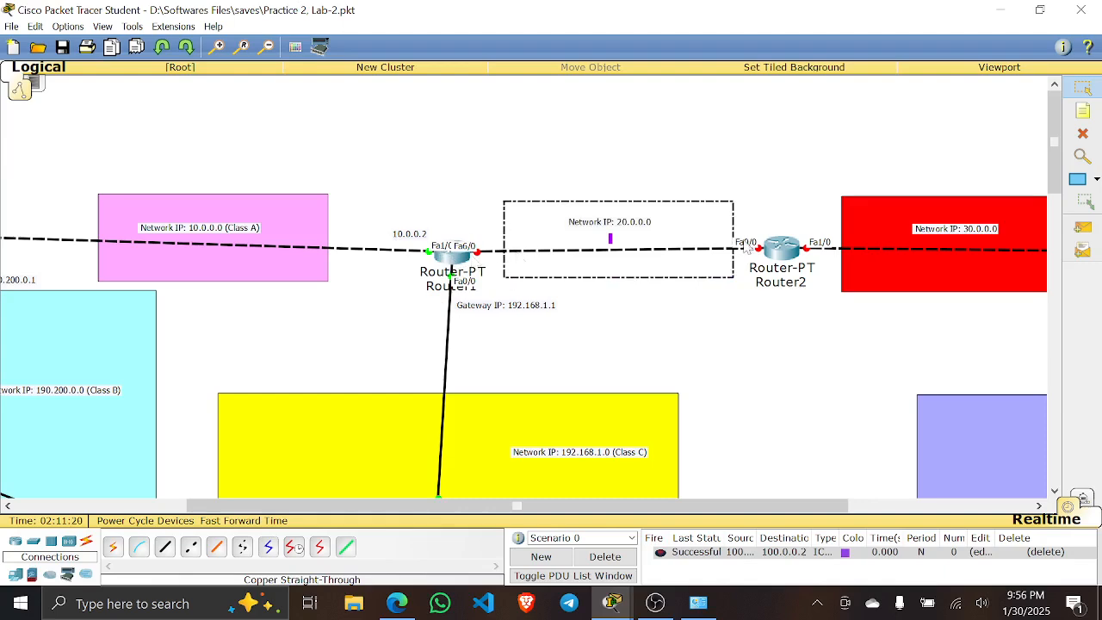
left_click(747, 335)
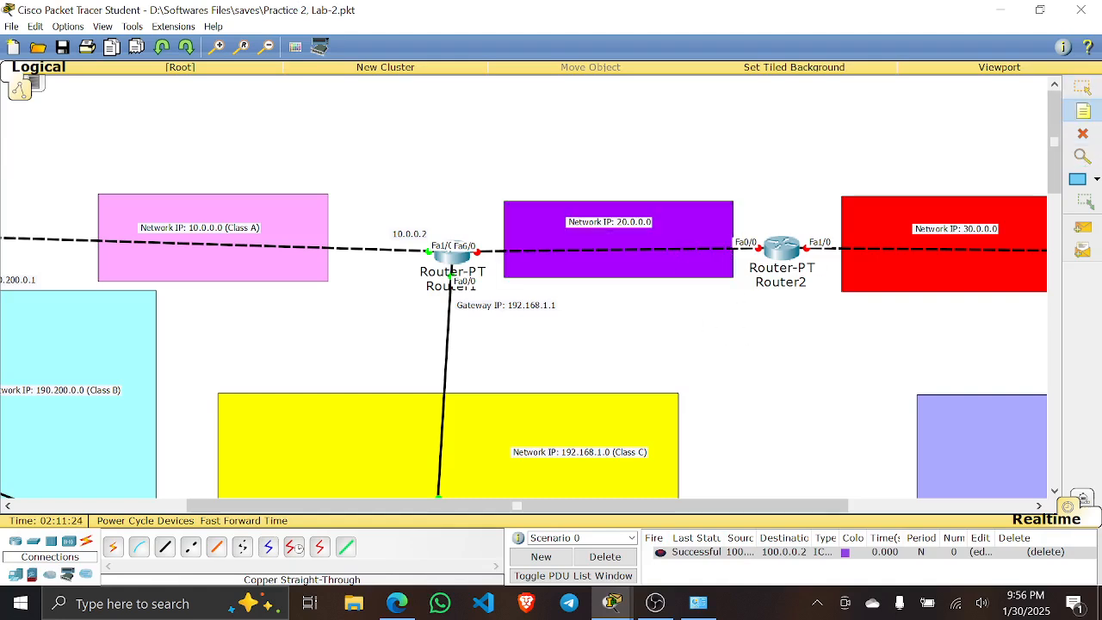
- Add a 20.0.0.1 note beside Router1's Fa6/0 port and a 20.0.0.2 note above Router2's Fa0/0 port
left_click(668, 303)
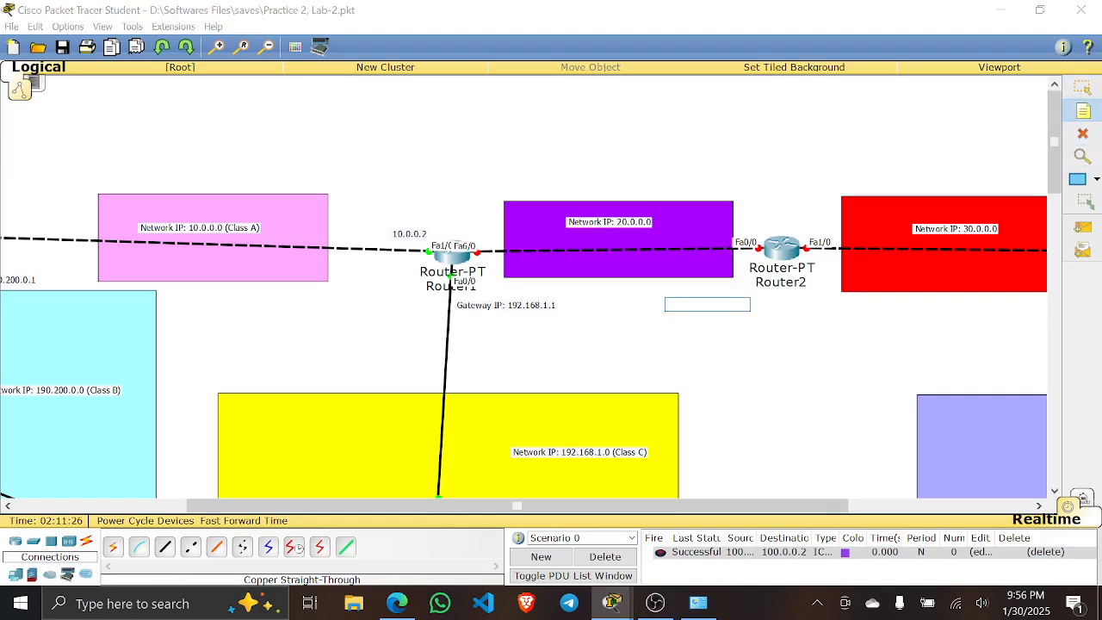
left_click(477, 245)
type("20.0.0.1")
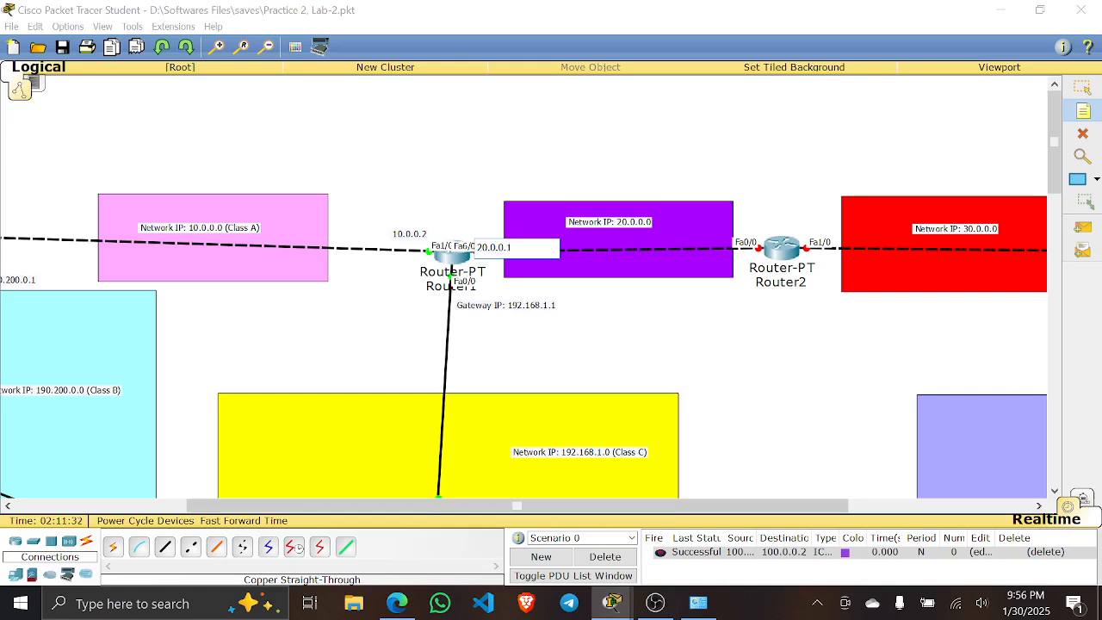
left_click(1032, 285)
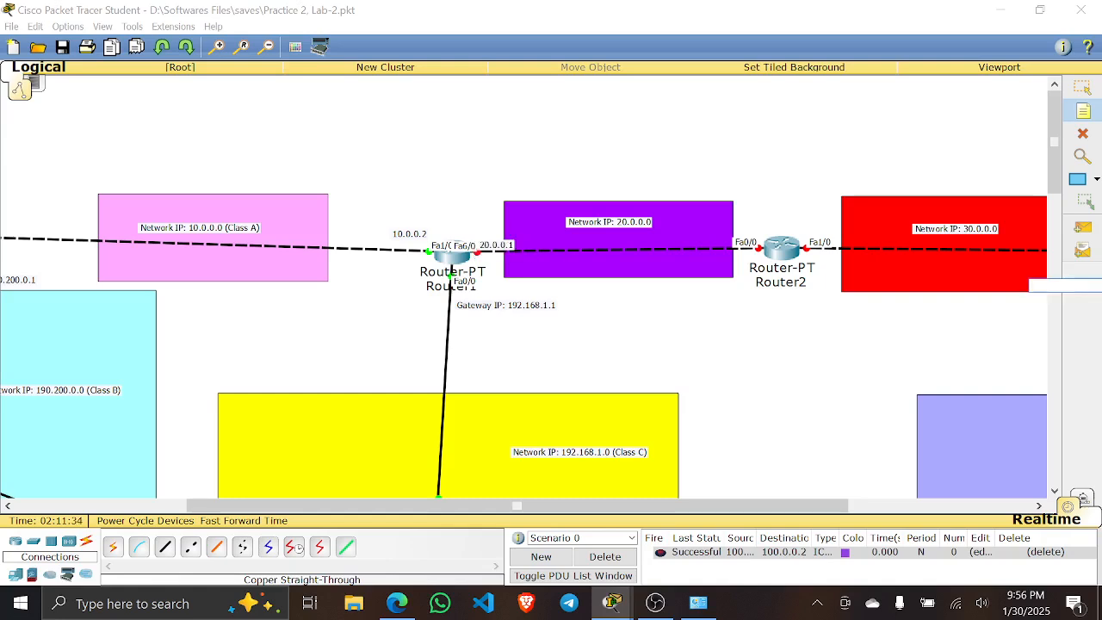
left_click(736, 231)
type("20.0.0.2")
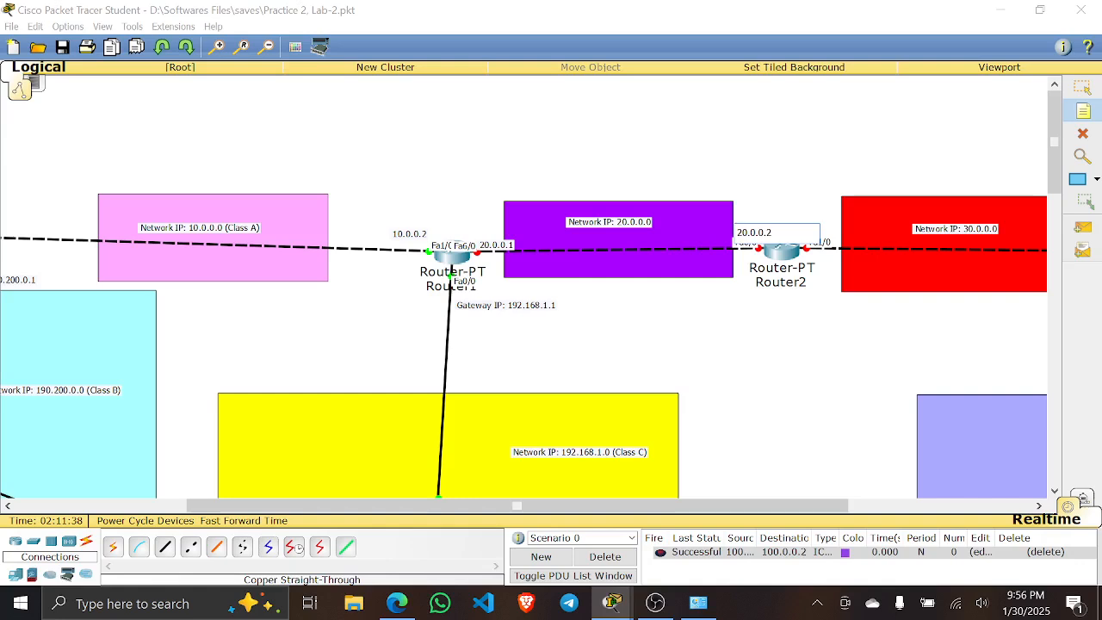
key("Return")
- Move the 20.0.0.2 and 20.0.0.1 notes clear of the Router2 icon and the link at Router1
left_click(1082, 88)
left_click(765, 230)
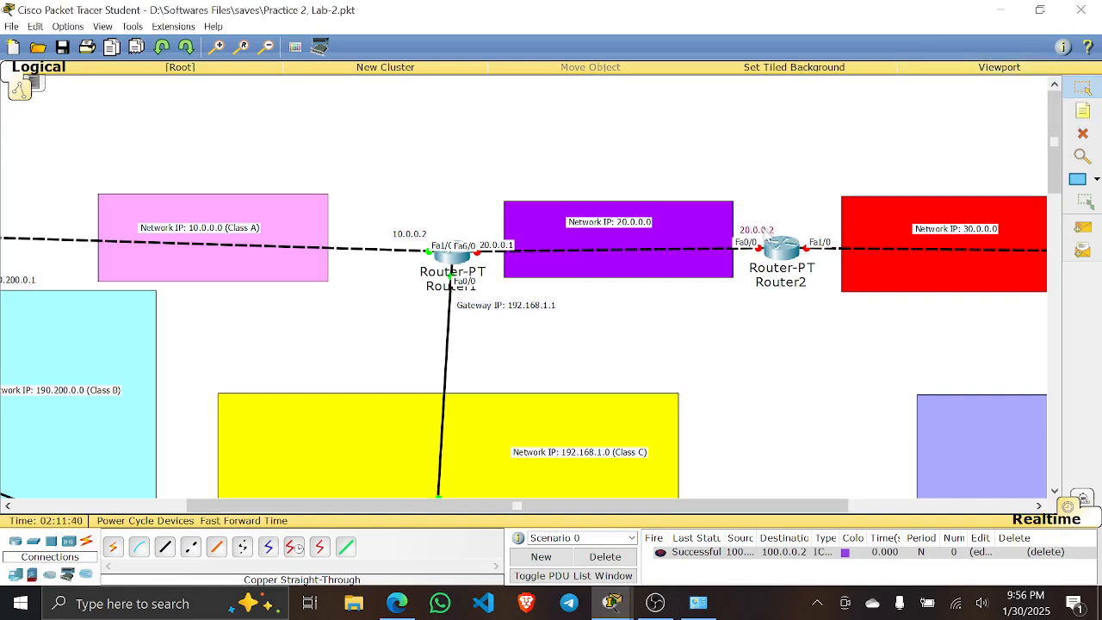
left_click_drag(764, 230, 751, 226)
left_click(722, 333)
mouse_move(495, 247)
left_mouse_down()
mouse_move(490, 227)
mouse_move(493, 242)
left_mouse_up()
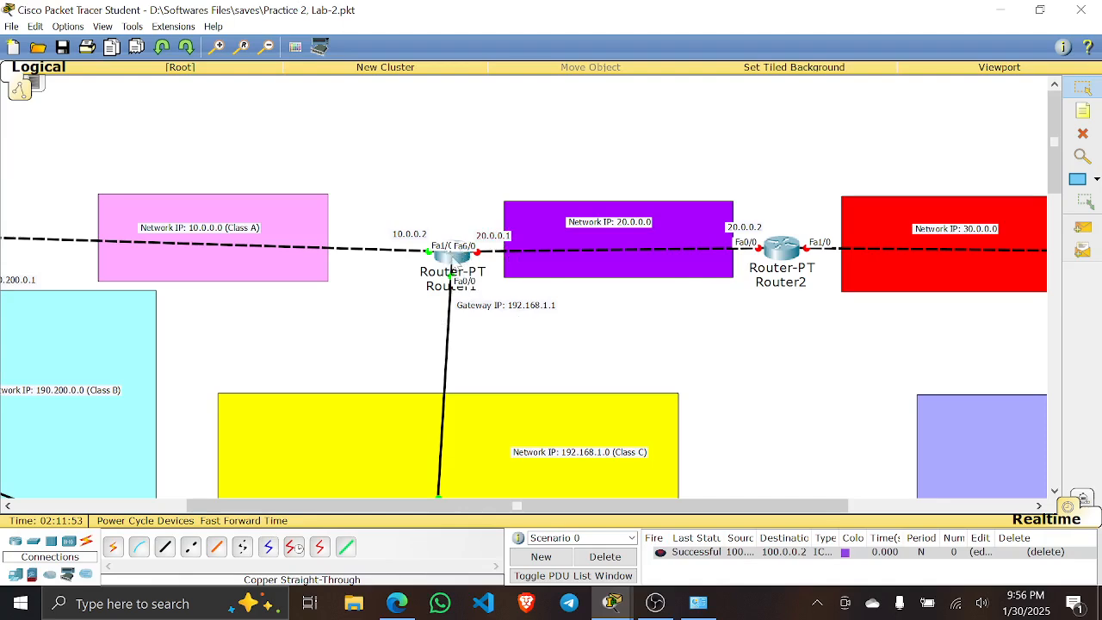
- Assign IP address 20.0.0.1 with subnet mask 255.0.0.0 to Router1's FastEthernet6/0 interface, turn its port on and close the window
left_click(453, 265)
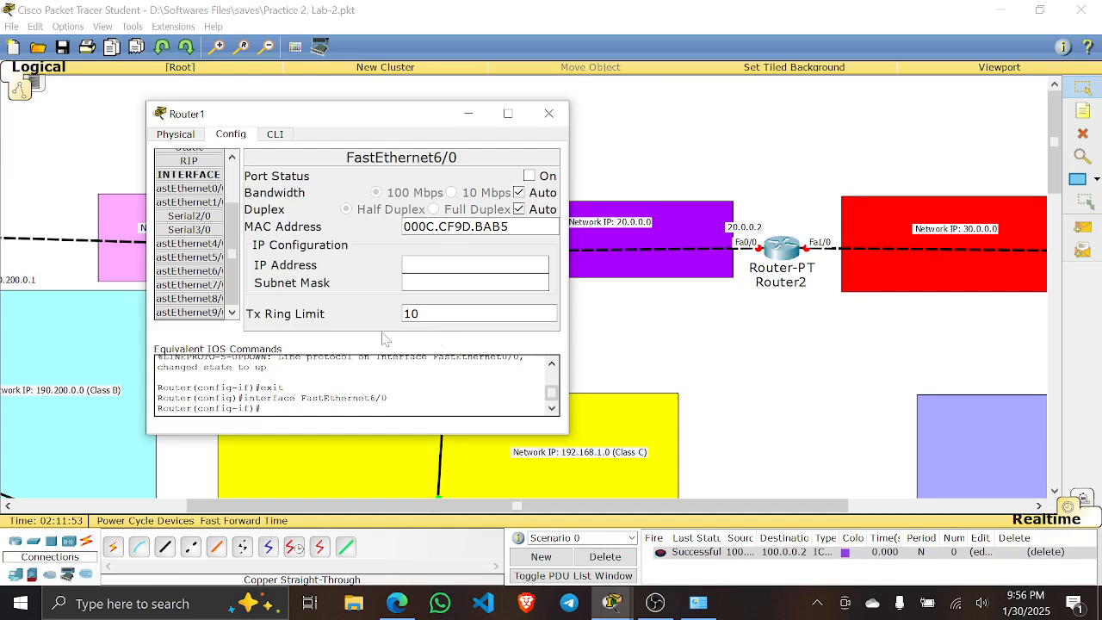
left_click(206, 272)
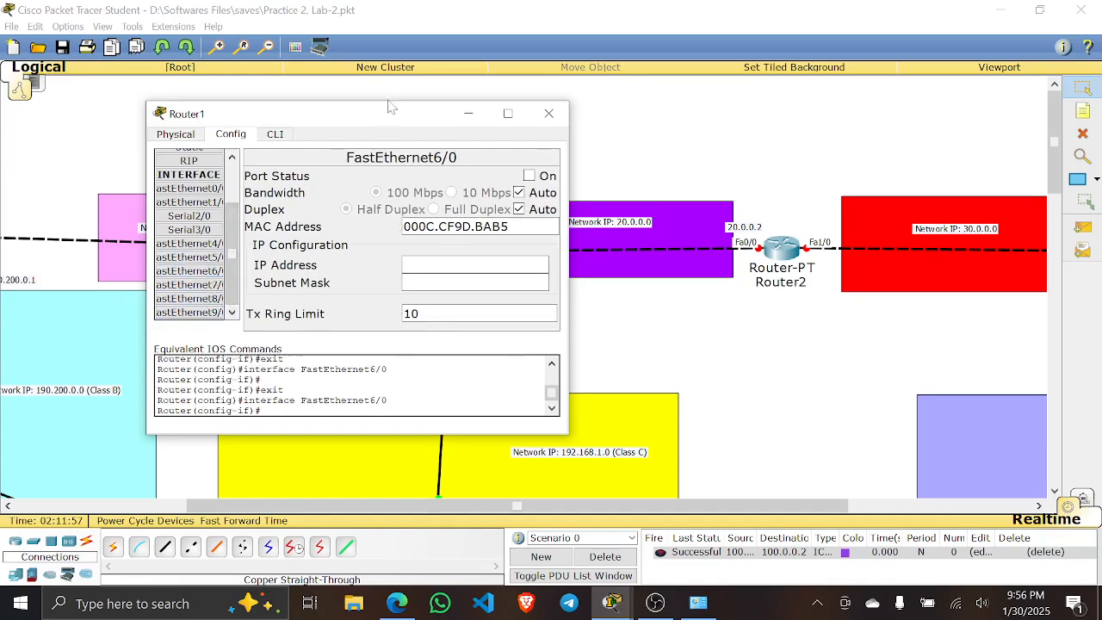
left_click_drag(390, 121, 351, 303)
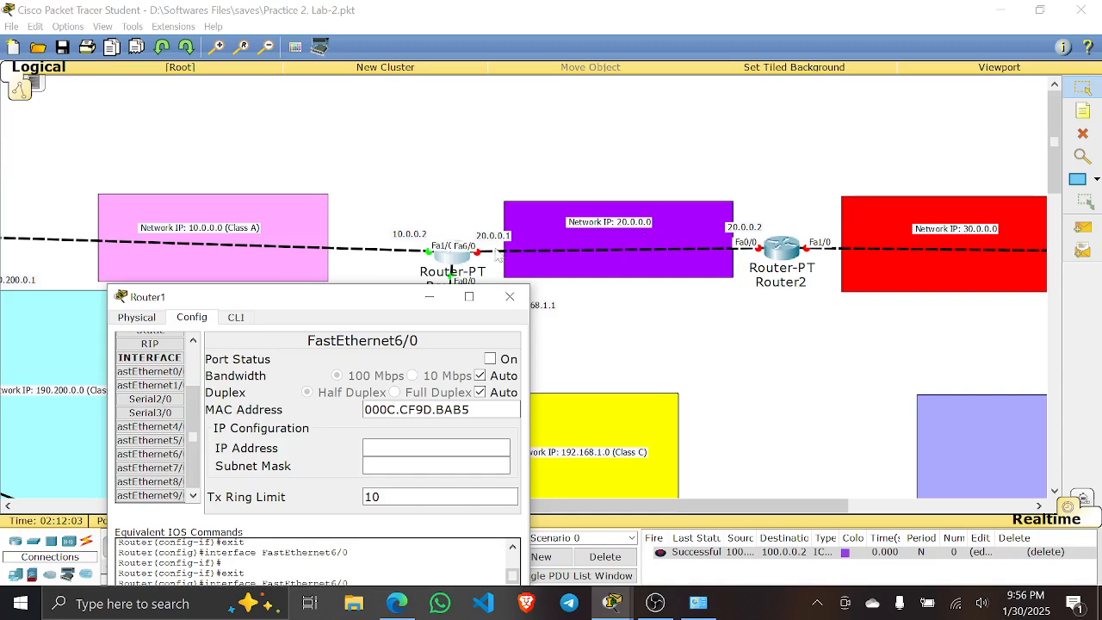
left_click(435, 448)
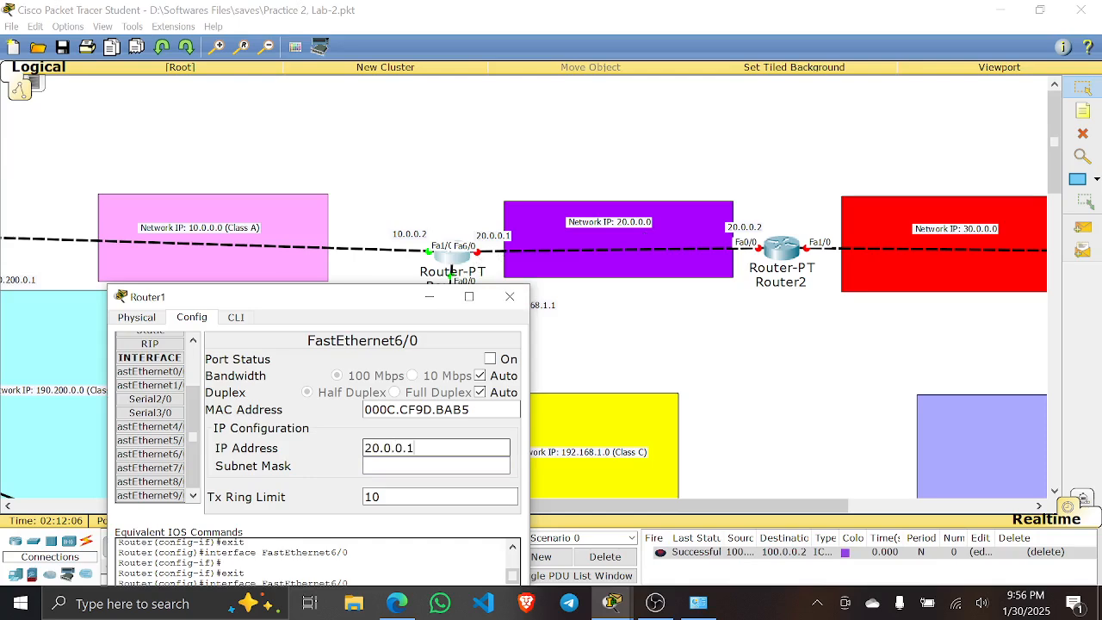
key("Tab")
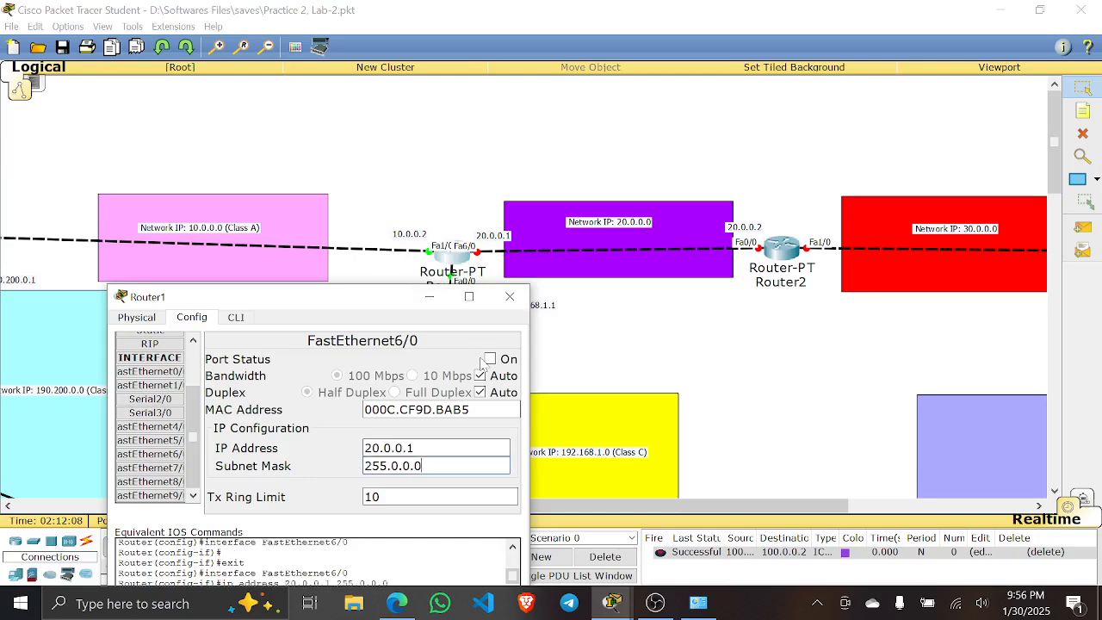
left_click(489, 359)
left_click(510, 296)
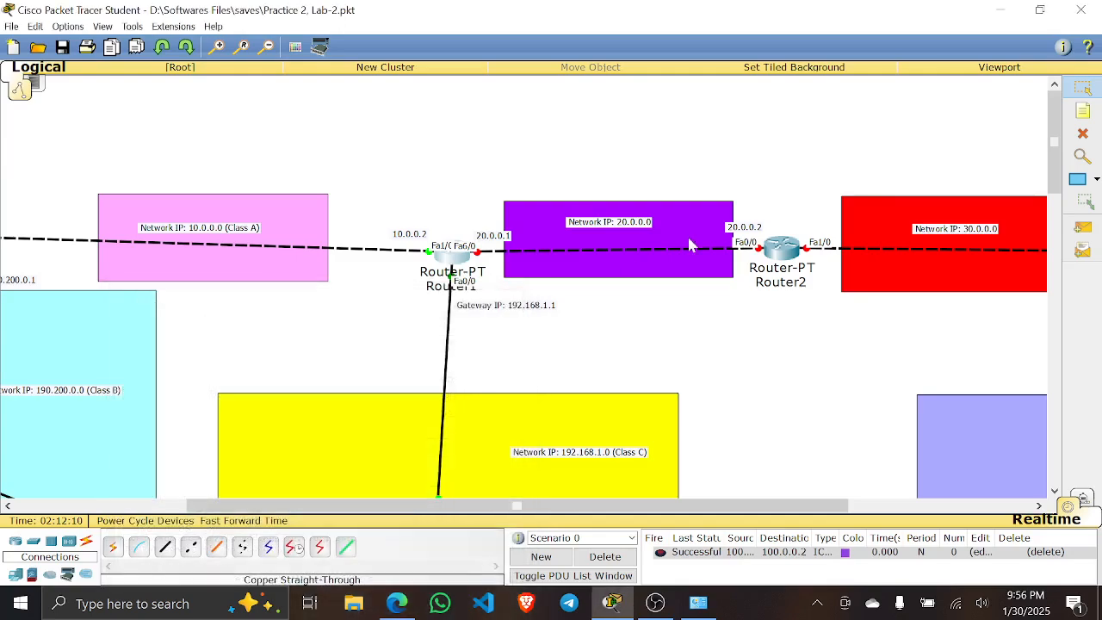
- Assign IP address 20.0.0.2 with subnet mask 255.0.0.0 to Router2's FastEthernet0/0 interface, turn its port on and close the window
left_click(781, 250)
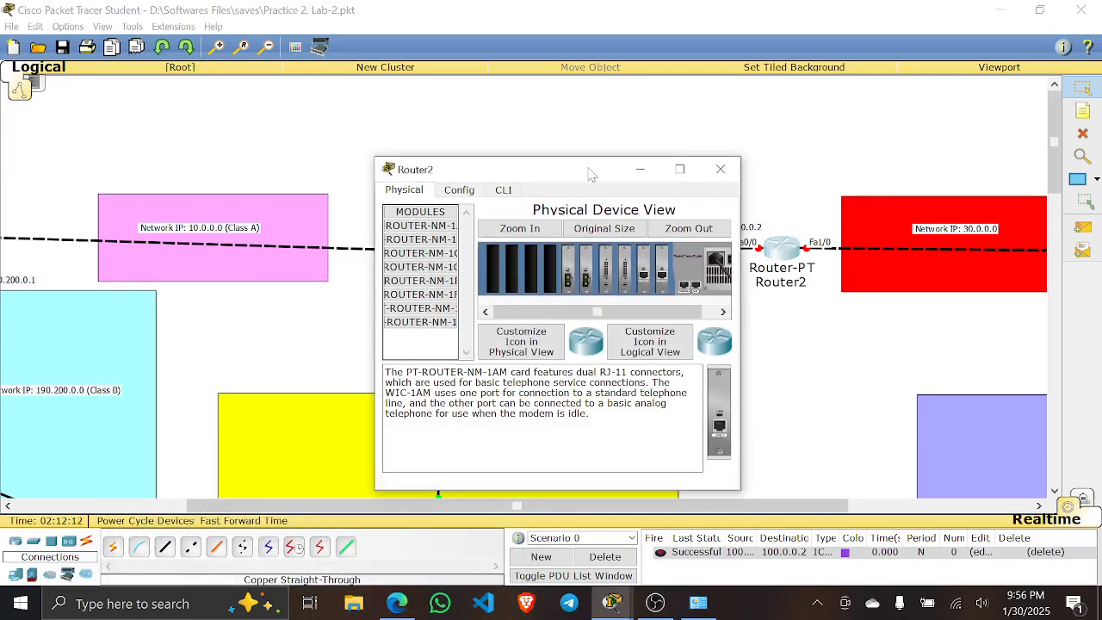
left_click_drag(590, 174, 823, 325)
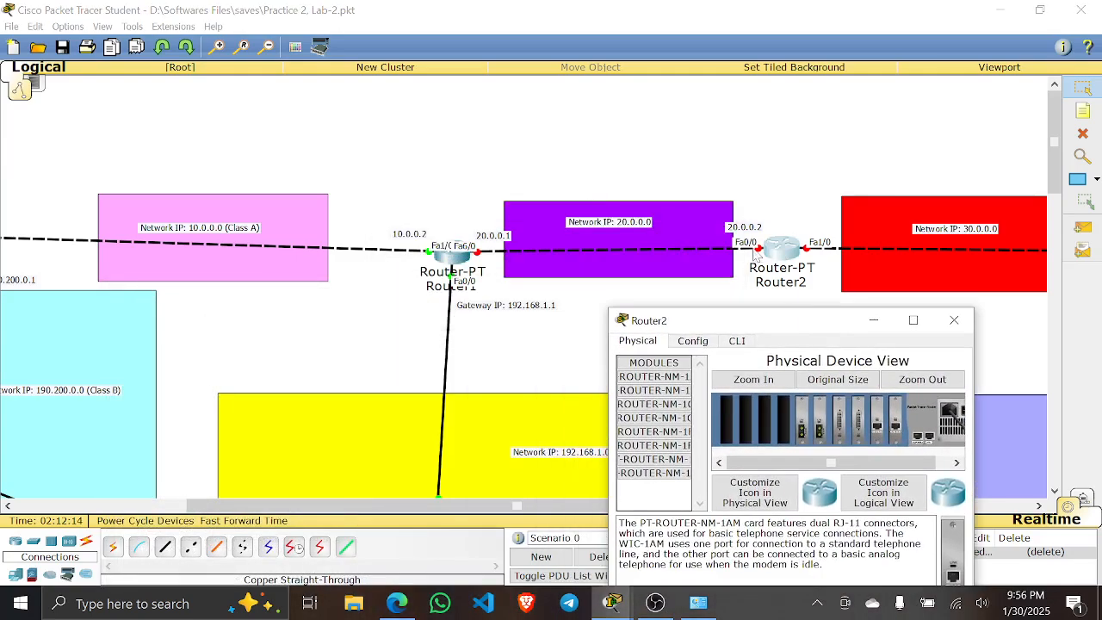
left_click(690, 341)
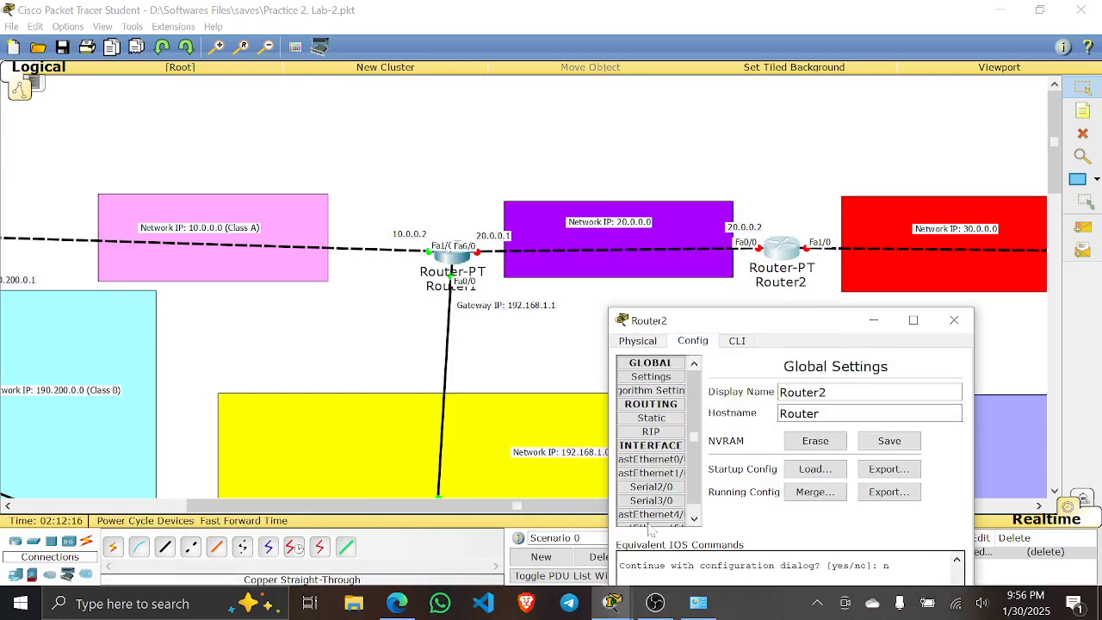
left_click(651, 460)
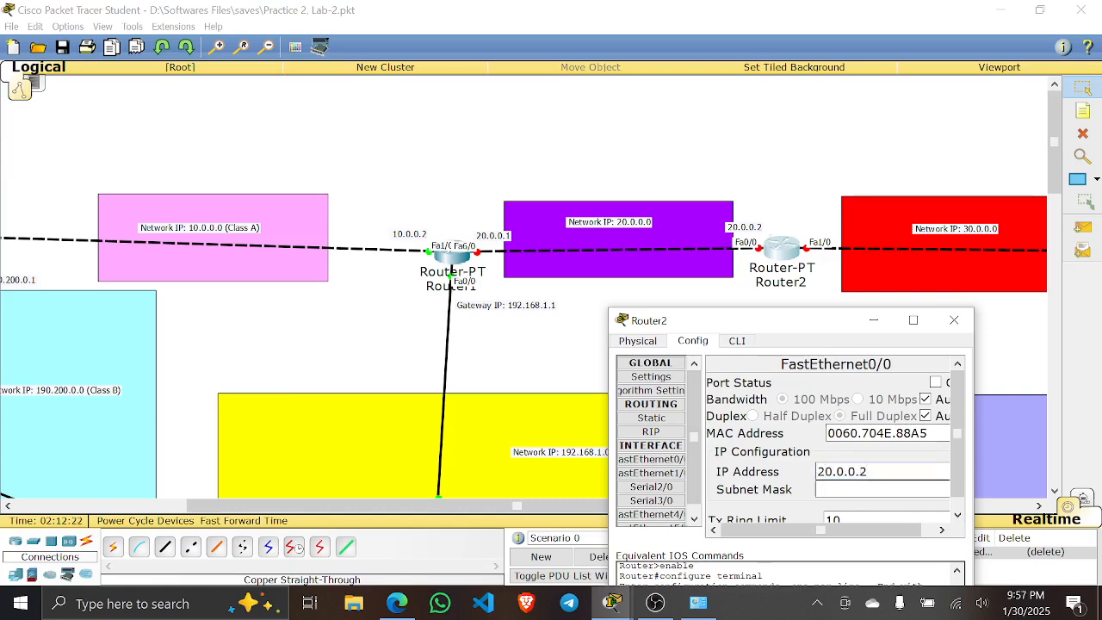
key("Tab")
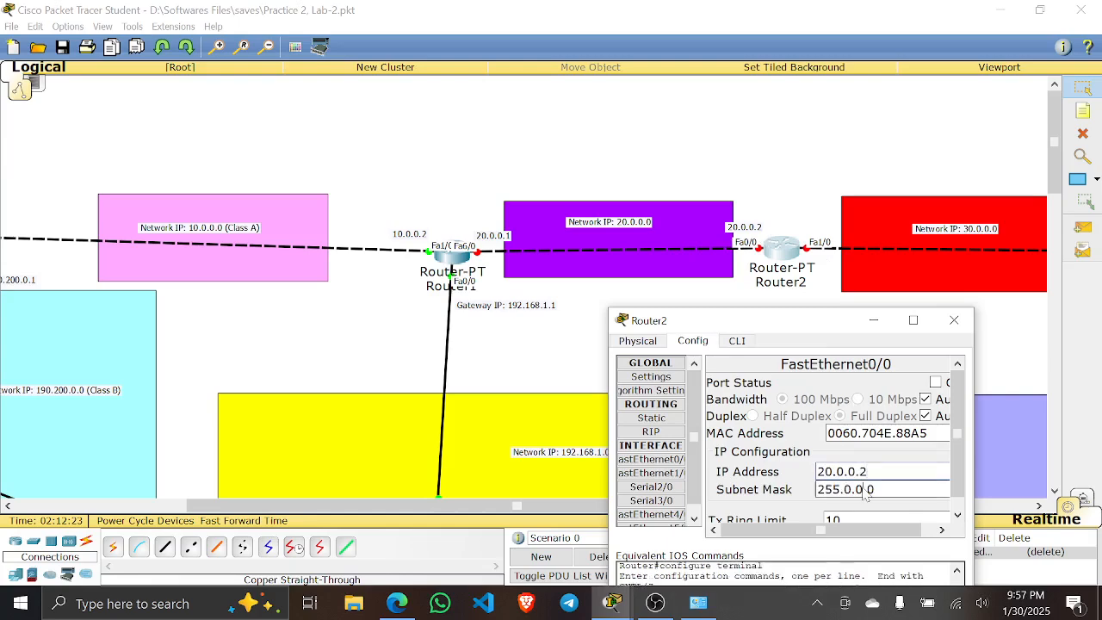
left_click(936, 383)
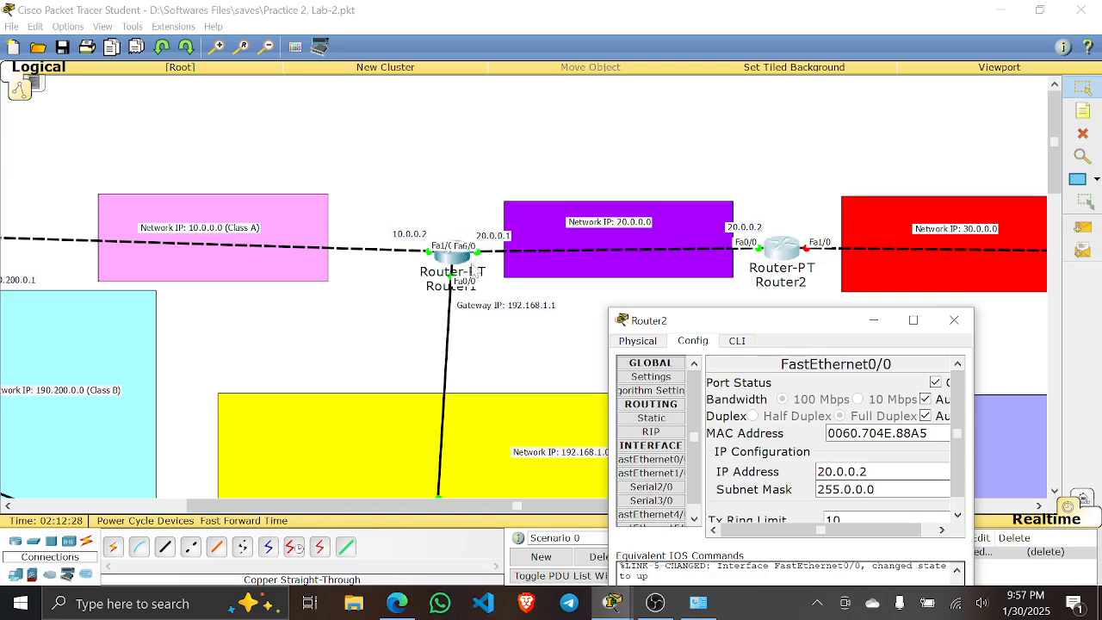
left_click(954, 320)
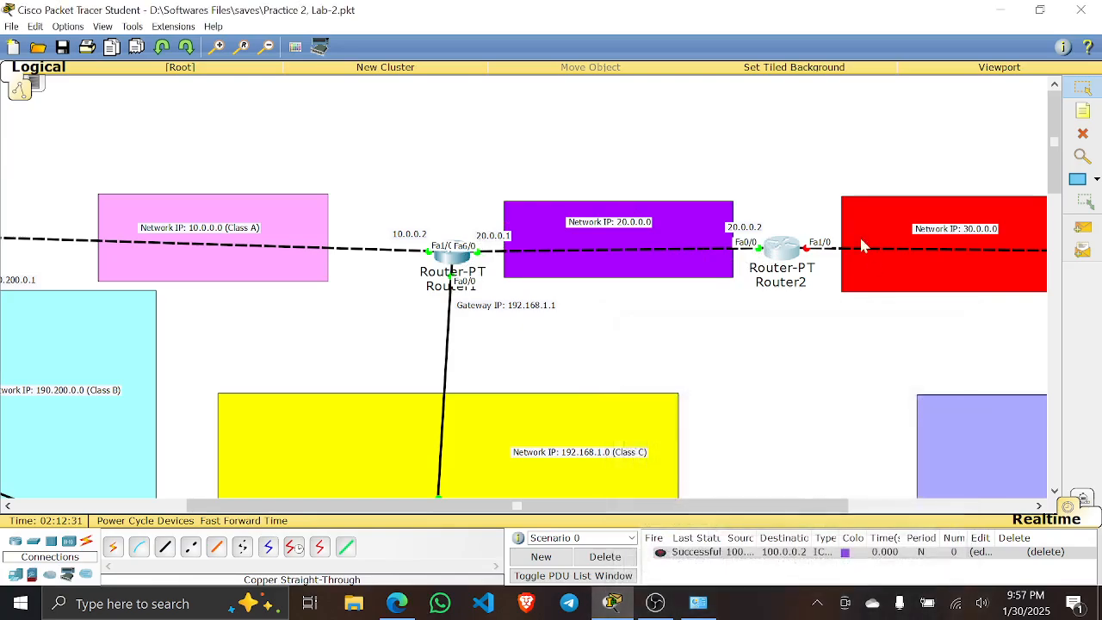
- Add a 30.0.0.1 note above Router2's Fa1/0 port
left_click(784, 250)
left_click_drag(597, 183, 579, 329)
left_click_drag(832, 514, 1016, 513)
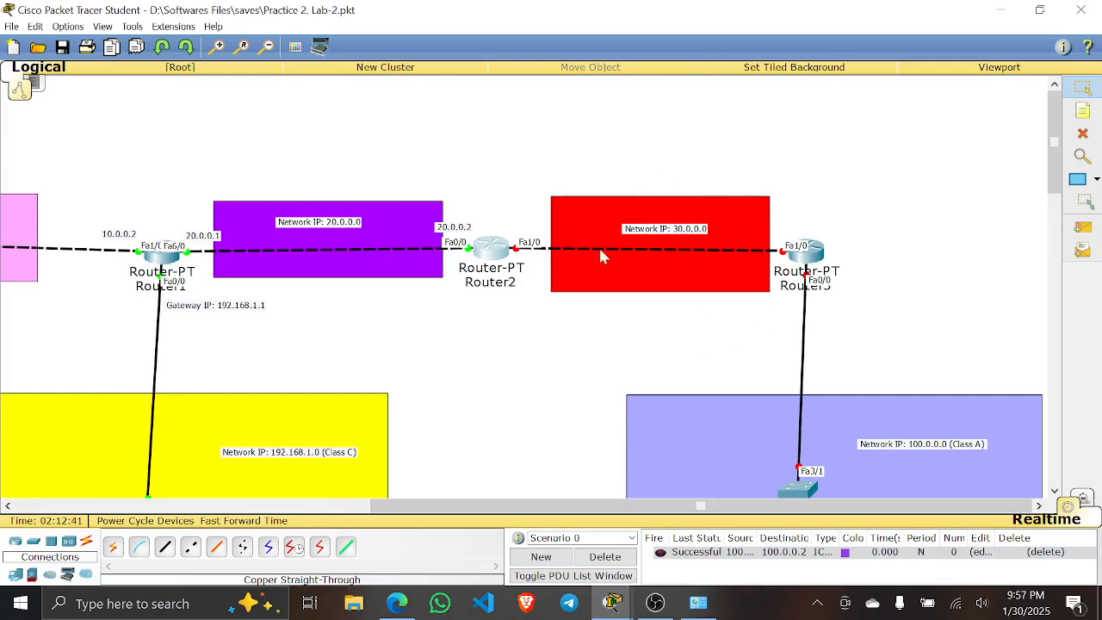
left_click(1083, 110)
left_click(771, 291)
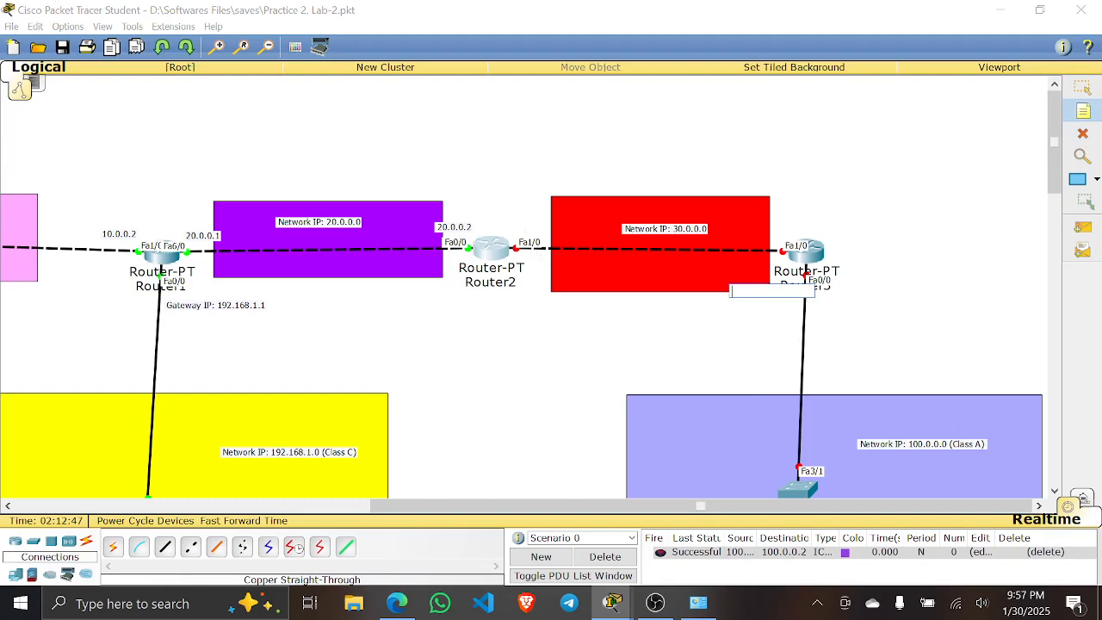
left_click(523, 233)
type("30.0.0.1")
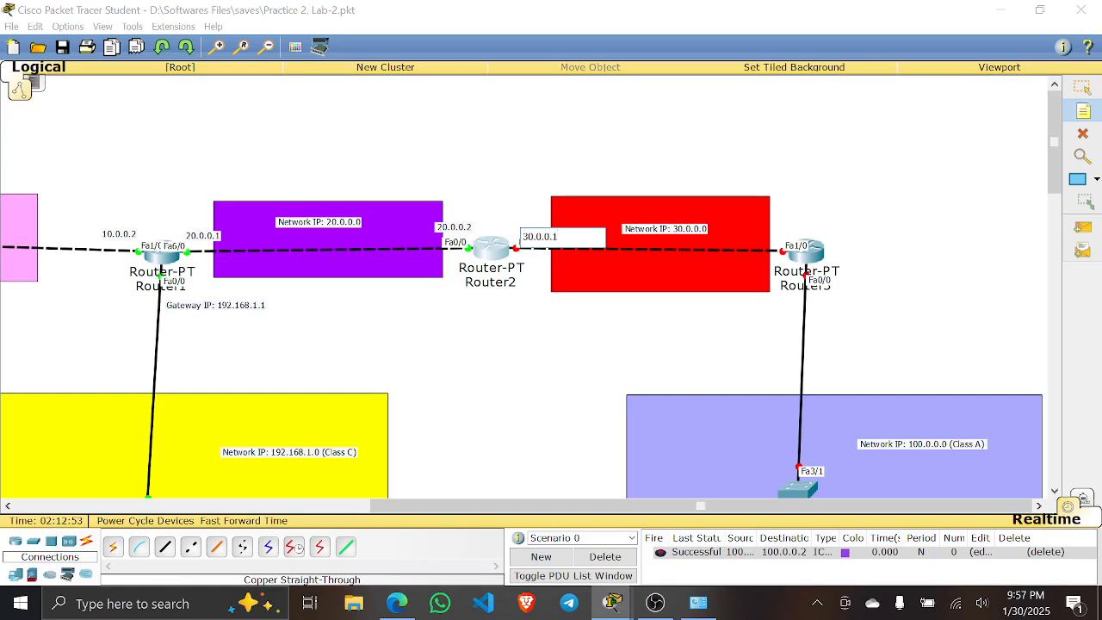
key("Return")
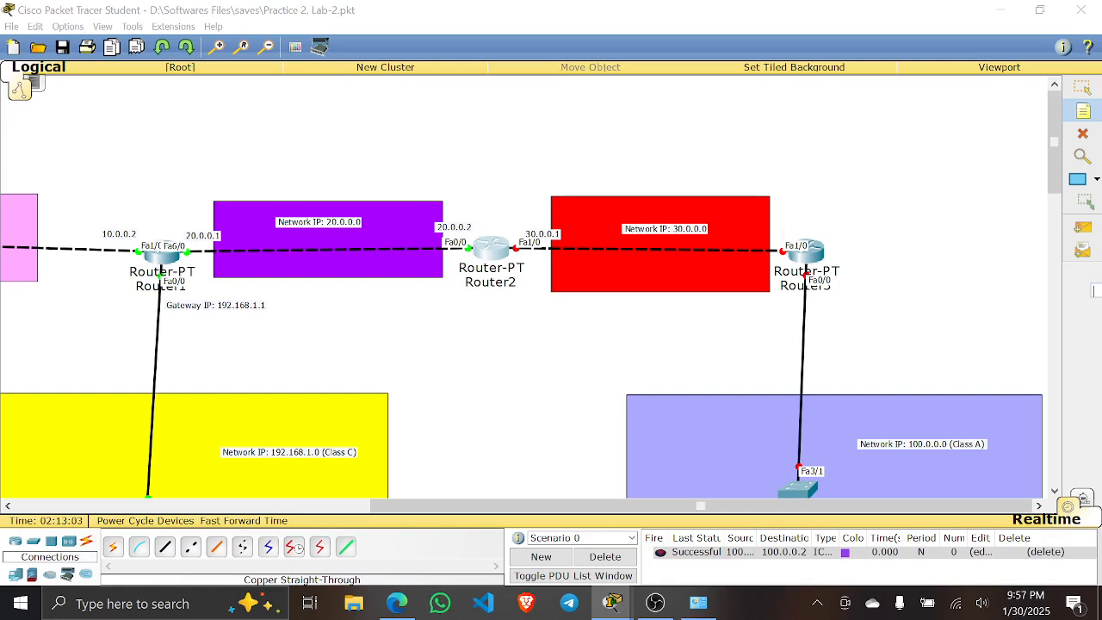
- Add a 30.0.0.2 note above Router3's Fa1/0 port, then shift it toward the red box and nudge the 30.0.0.1 note up clear of its port label
left_click(783, 234)
type("30.0.0.2")
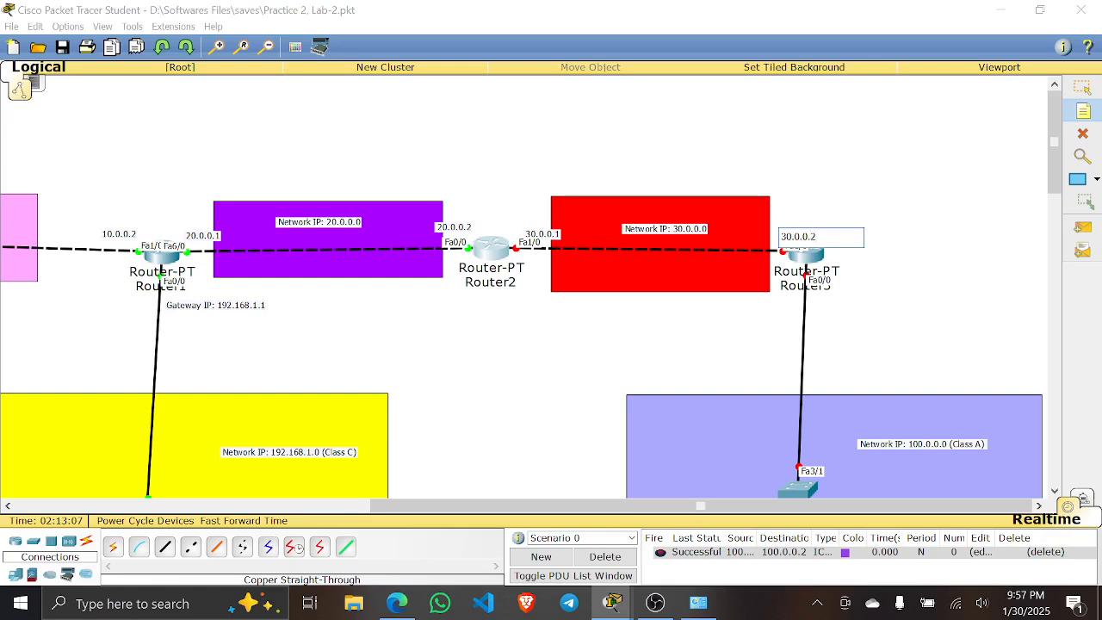
key("Return")
left_click(1083, 88)
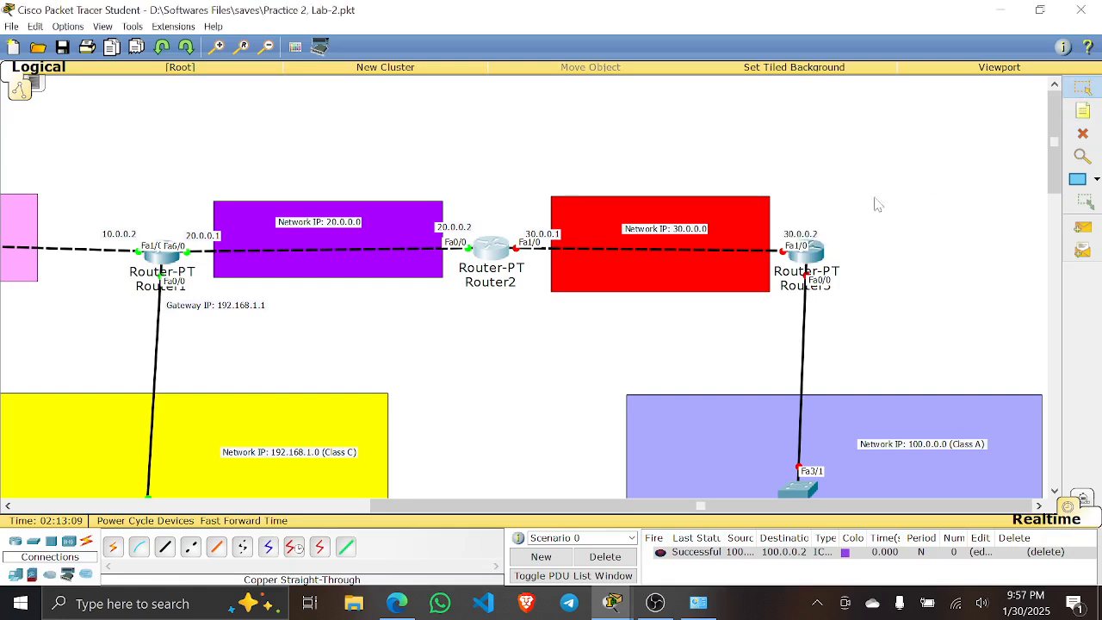
left_click_drag(807, 236, 794, 241)
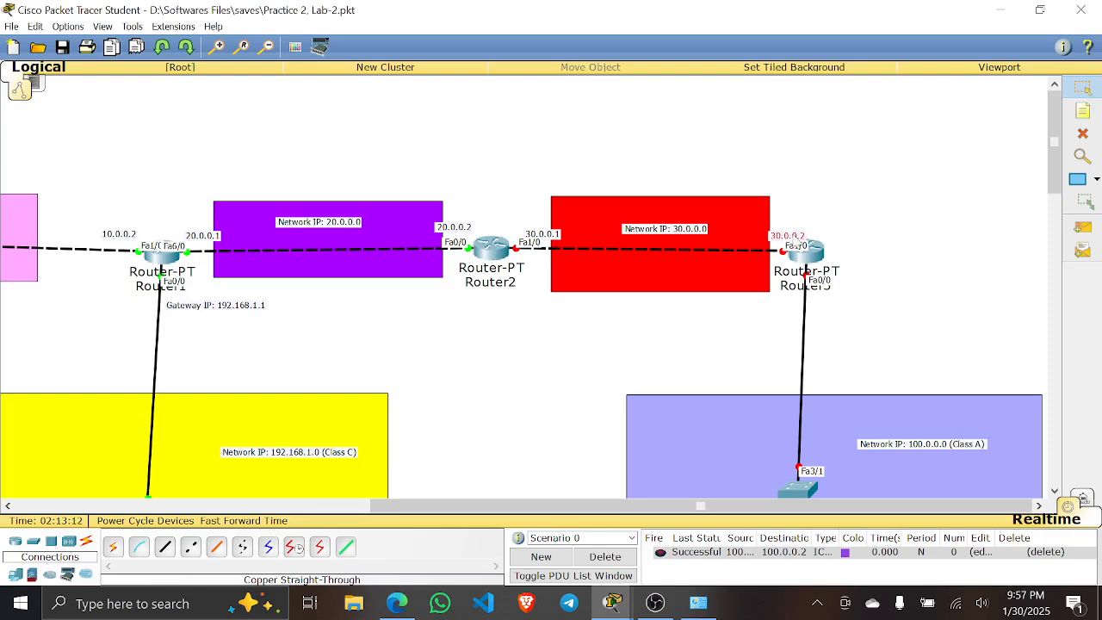
left_click_drag(537, 239, 534, 235)
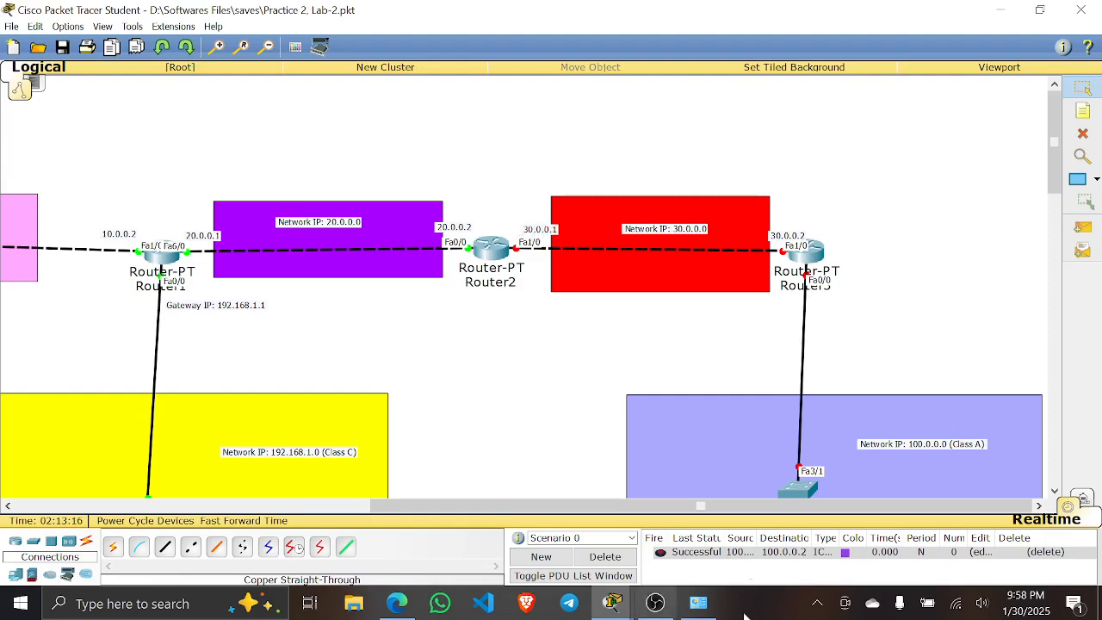
- Assign IP address 30.0.0.1 with subnet mask 255.0.0.0 to Router2's FastEthernet1/0 interface, turn its port on and close the window
left_click(491, 263)
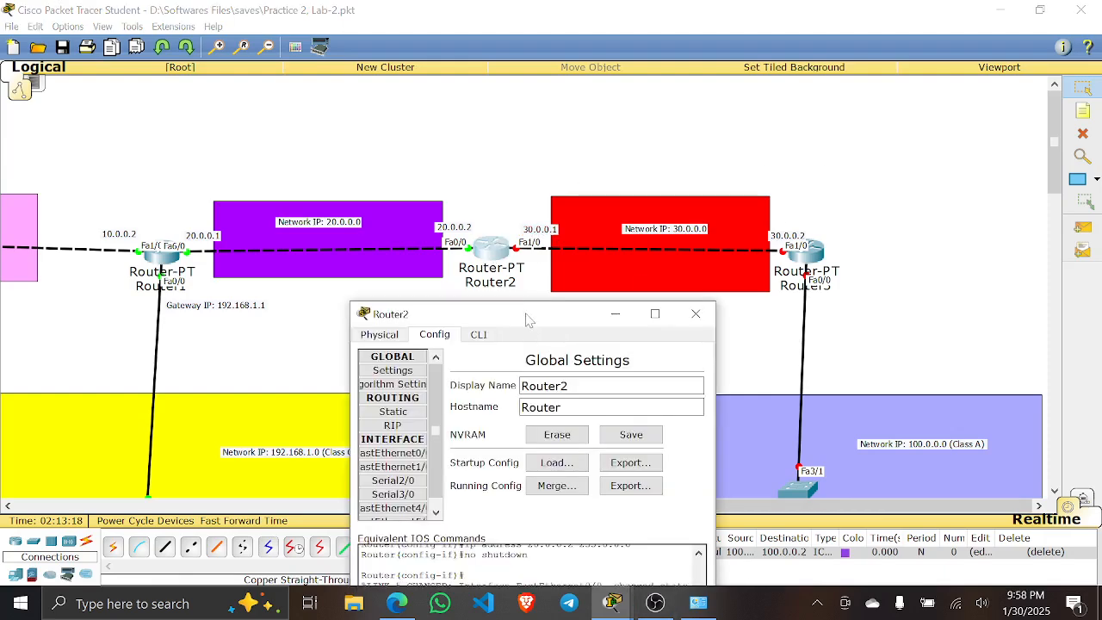
left_click_drag(529, 320, 582, 307)
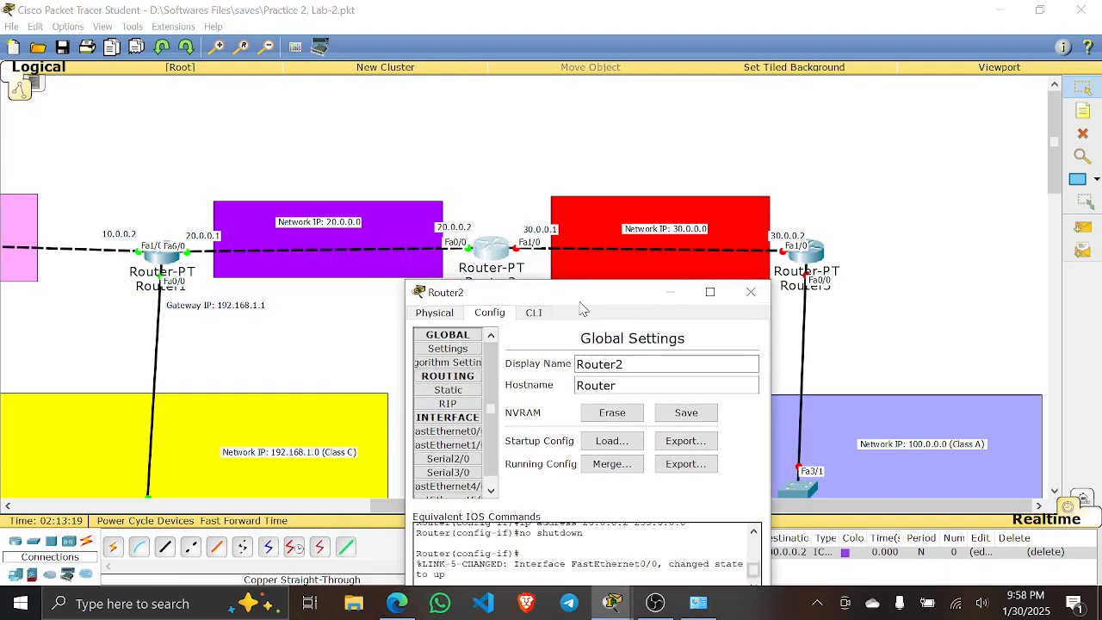
left_click(467, 446)
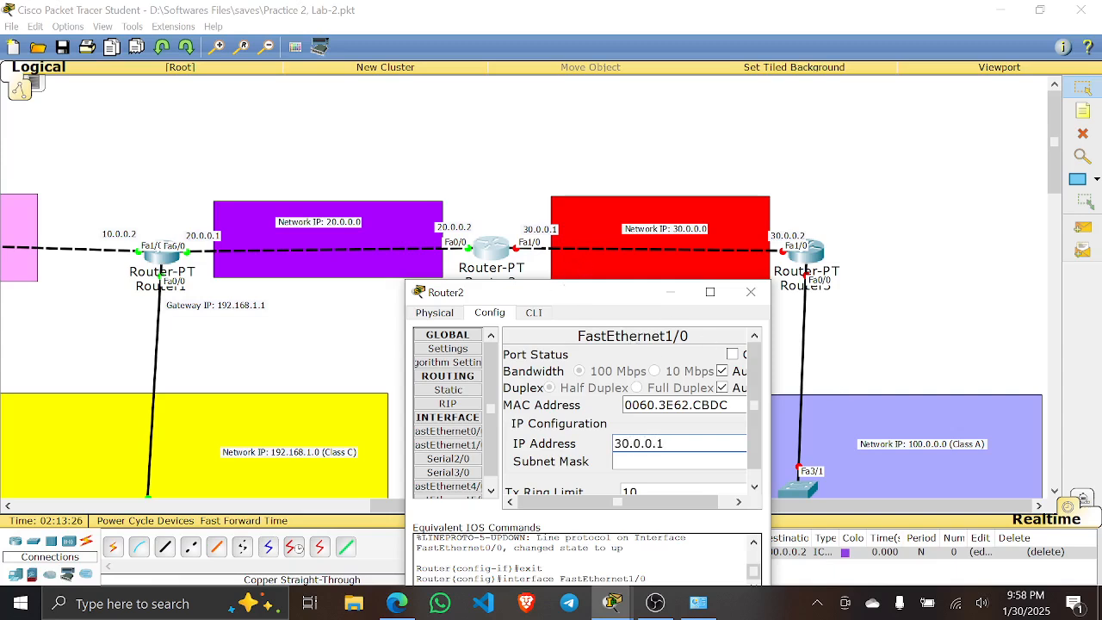
key("Tab")
left_click(733, 354)
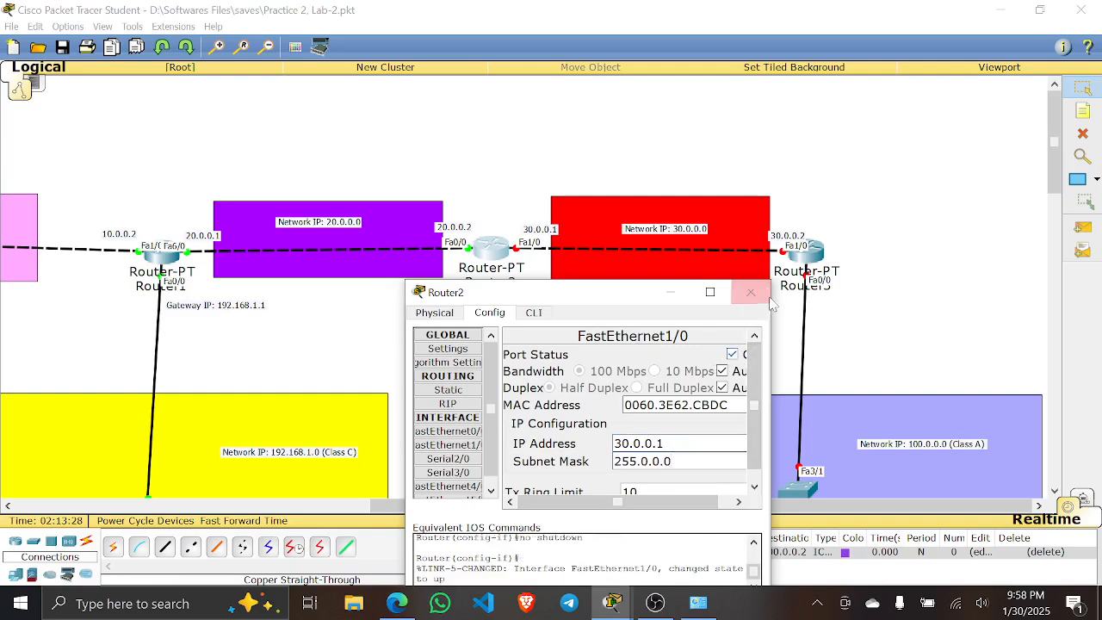
left_click(751, 292)
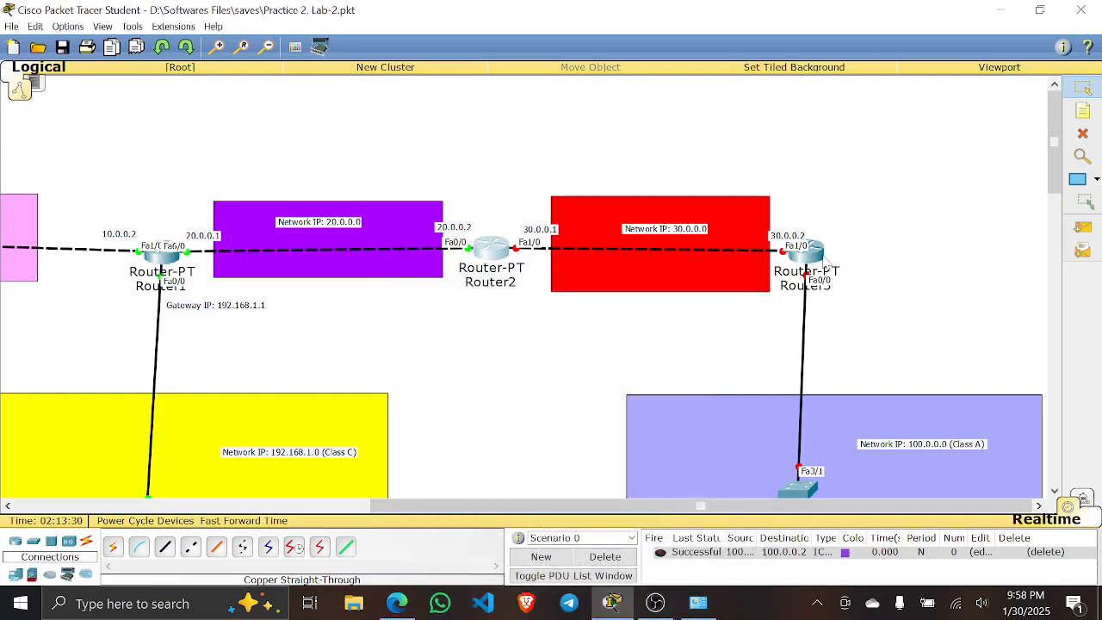
- Assign IP address 30.0.0.2 with subnet mask 255.0.0.0 to Router3's FastEthernet1/0 interface, turn its port on and close the window
left_click(814, 256)
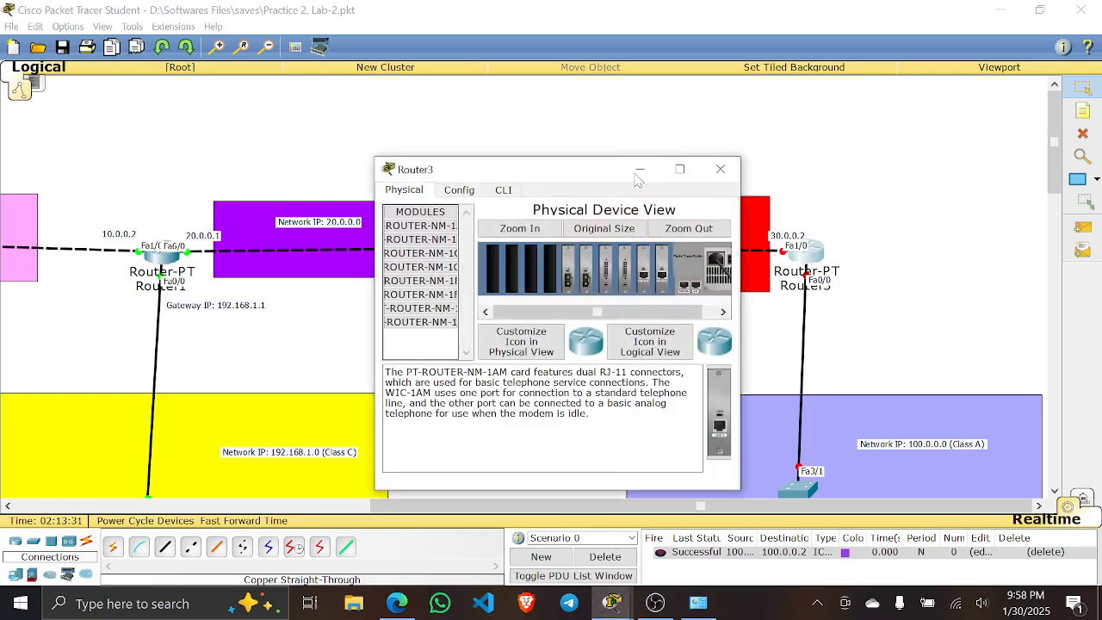
left_click_drag(637, 178, 458, 228)
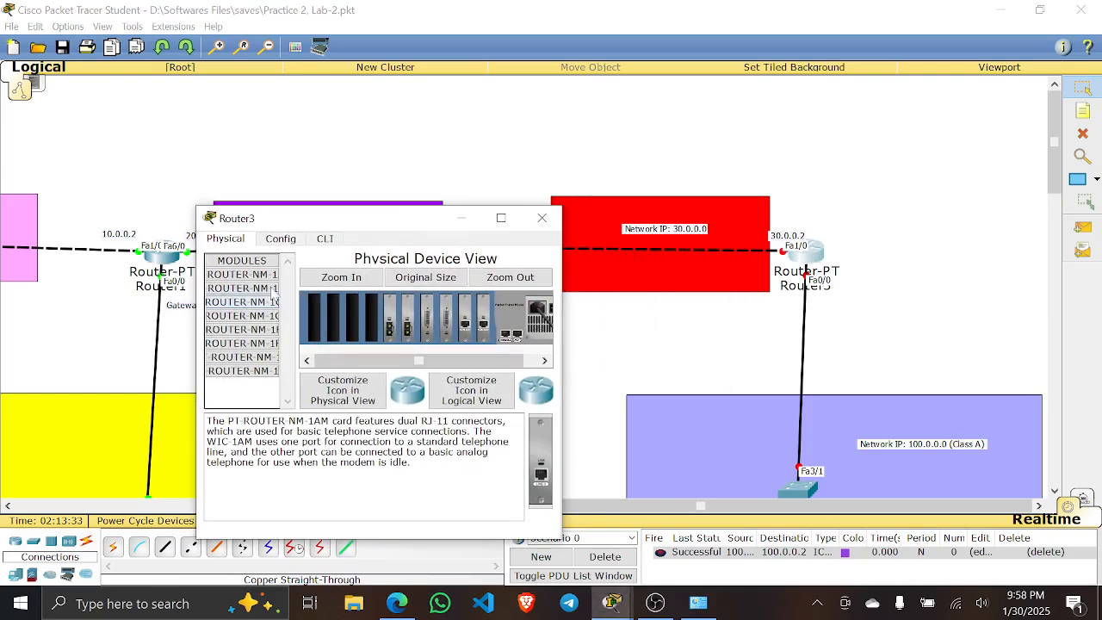
left_click(290, 240)
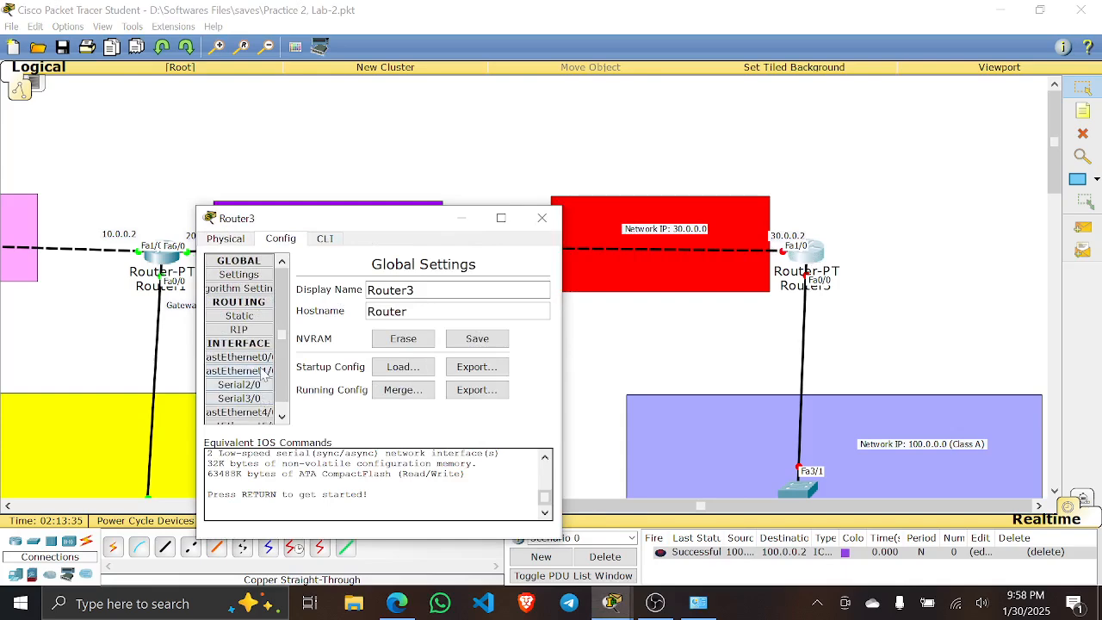
left_click(264, 372)
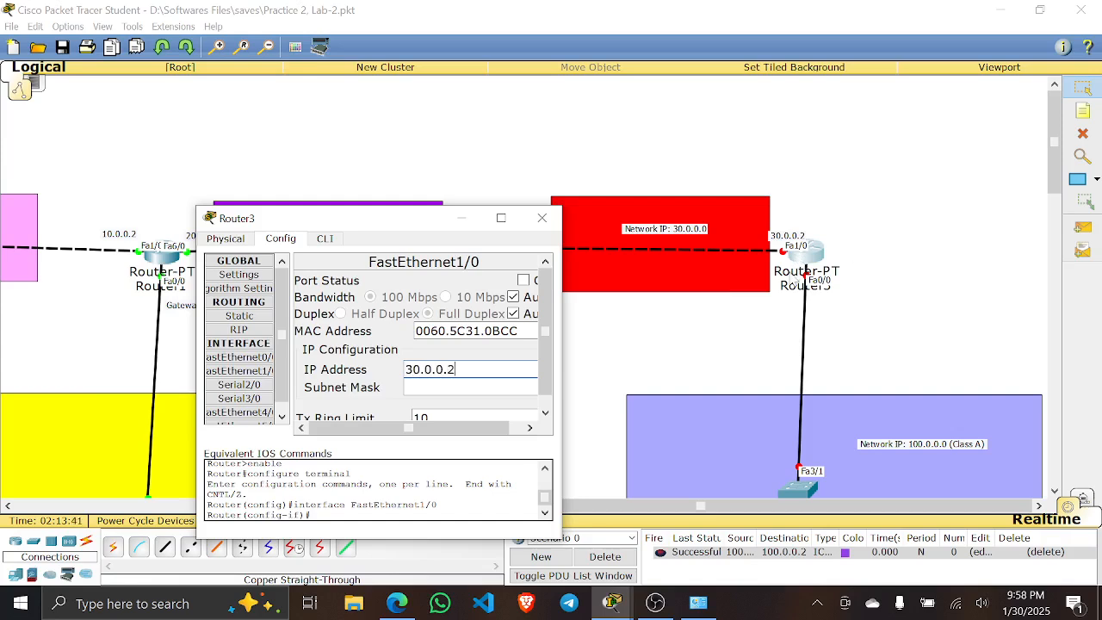
key("Tab")
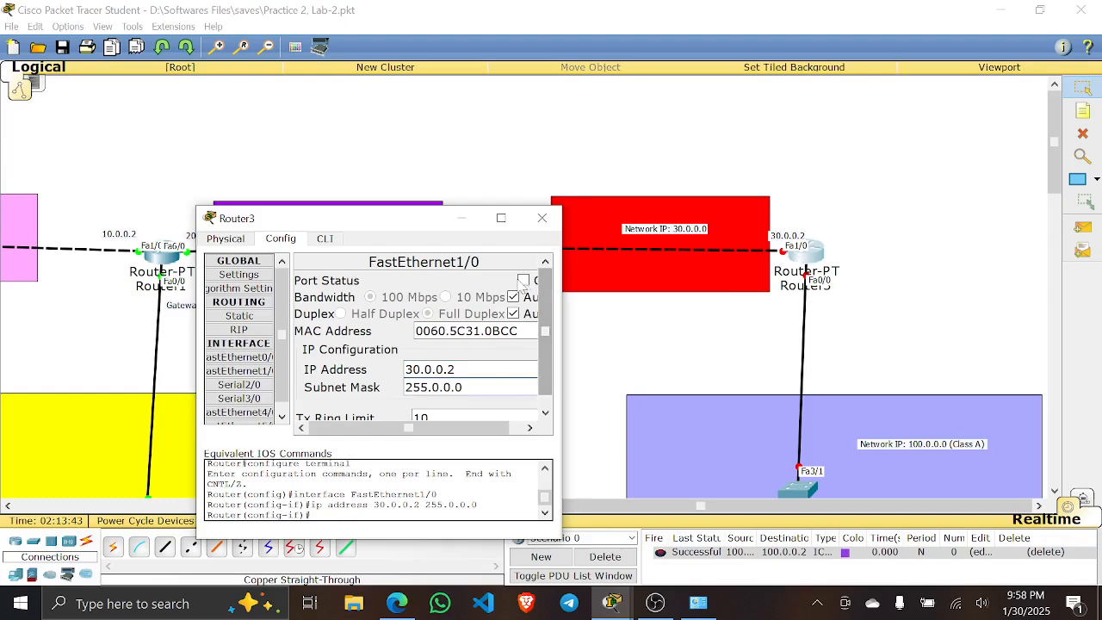
left_click(523, 281)
left_click(541, 218)
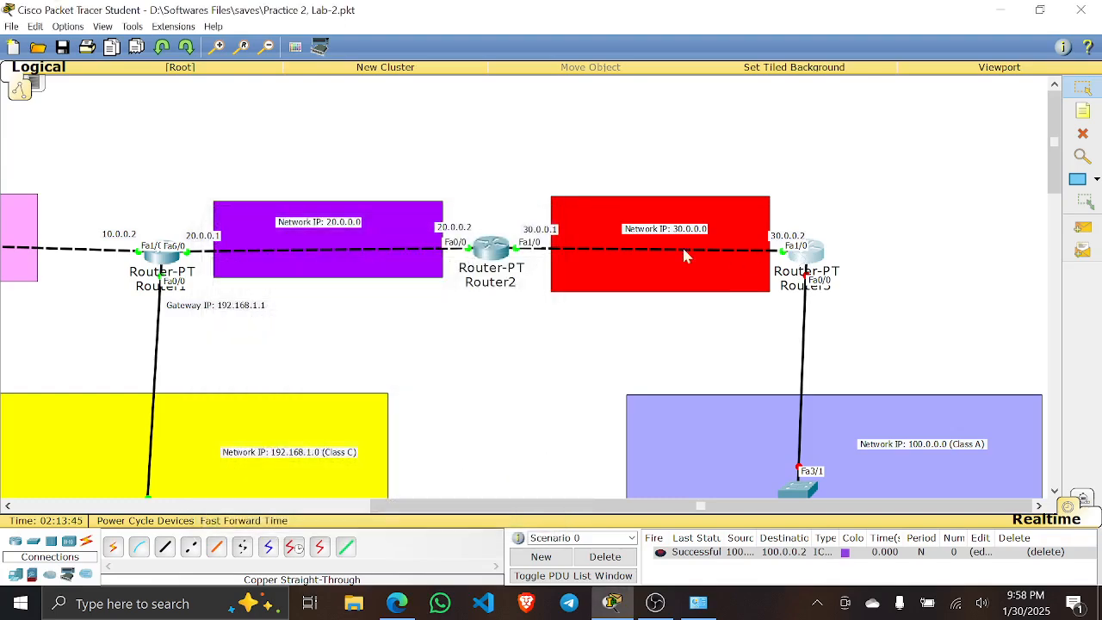
- Add a "Gateway IP: 100.0.0.1" note beside the link below Router3's Fa0/0 port and nudge it slightly closer to the router
scroll(882, 341, "down", 3)
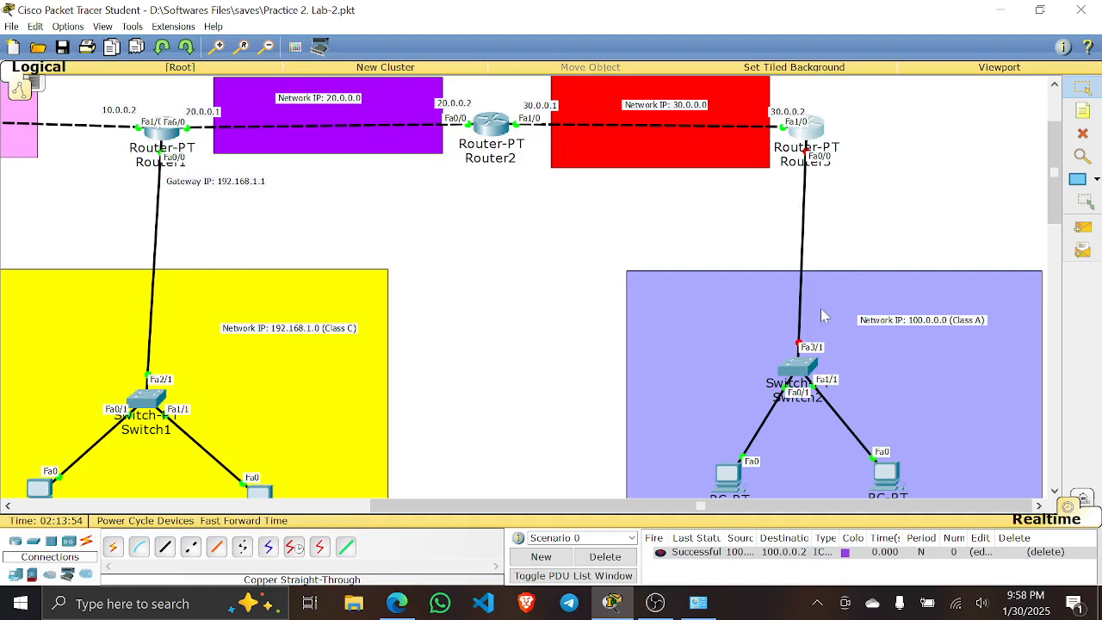
left_click(1083, 110)
left_click(814, 192)
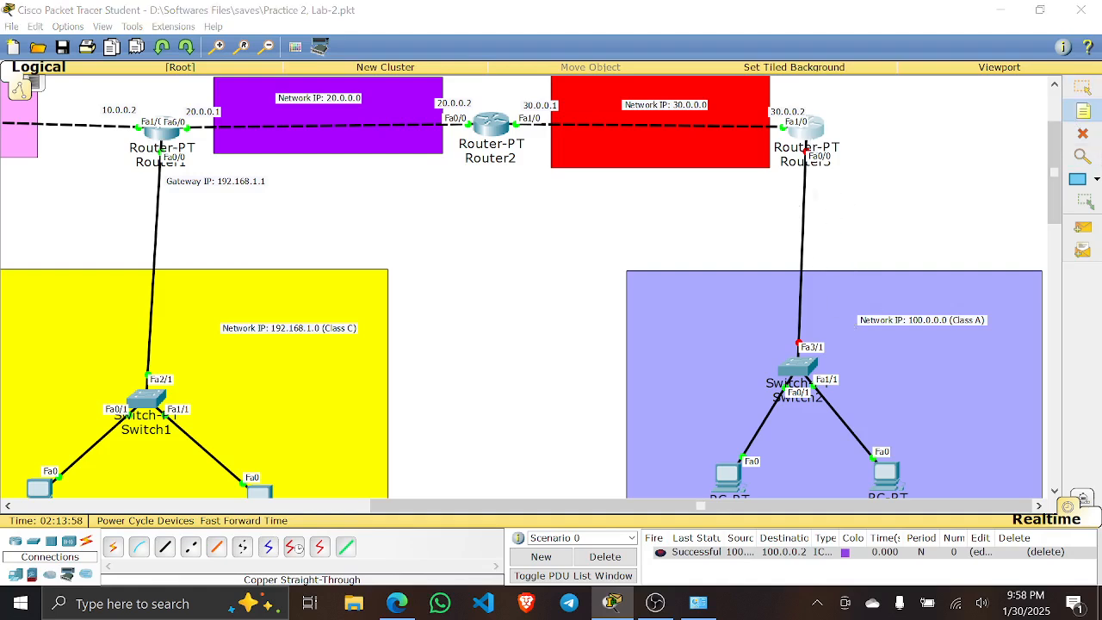
type("GA")
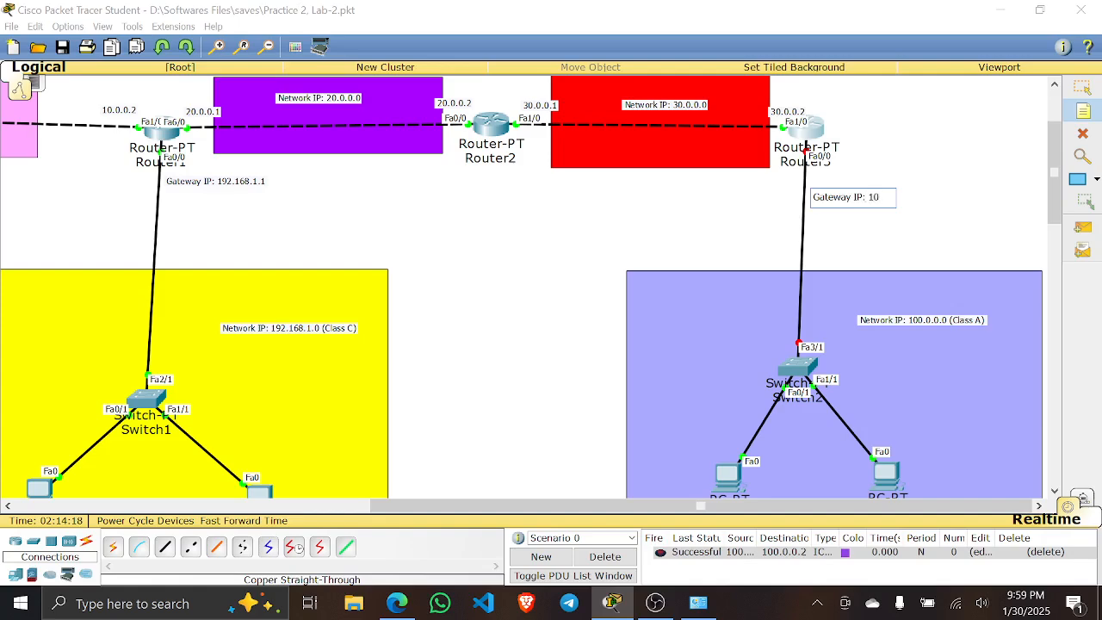
type("0.0.0.1")
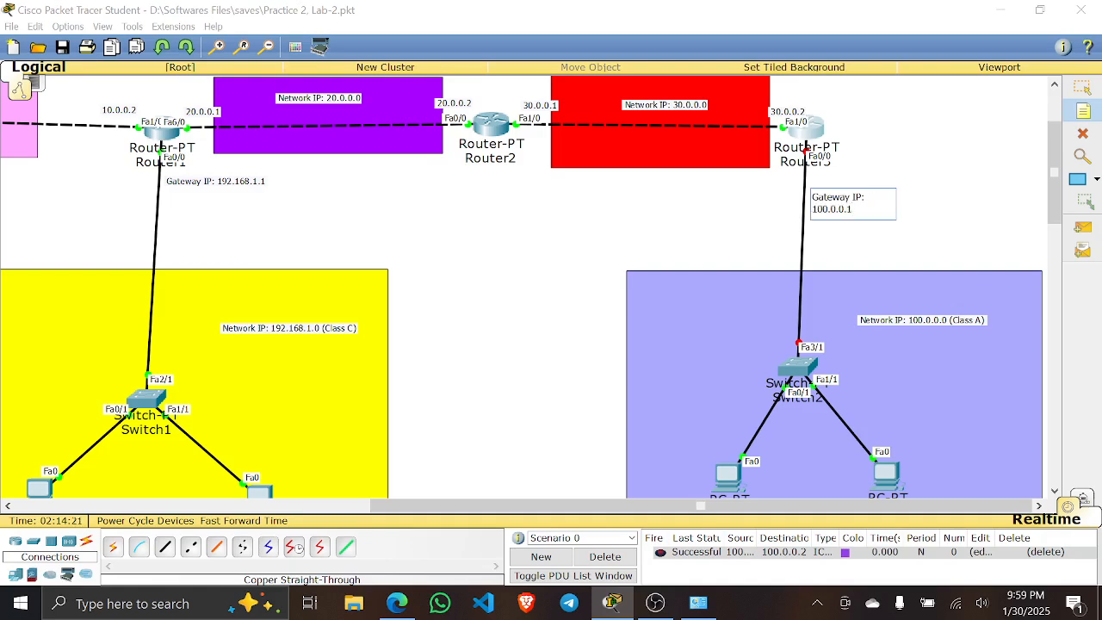
key("Return")
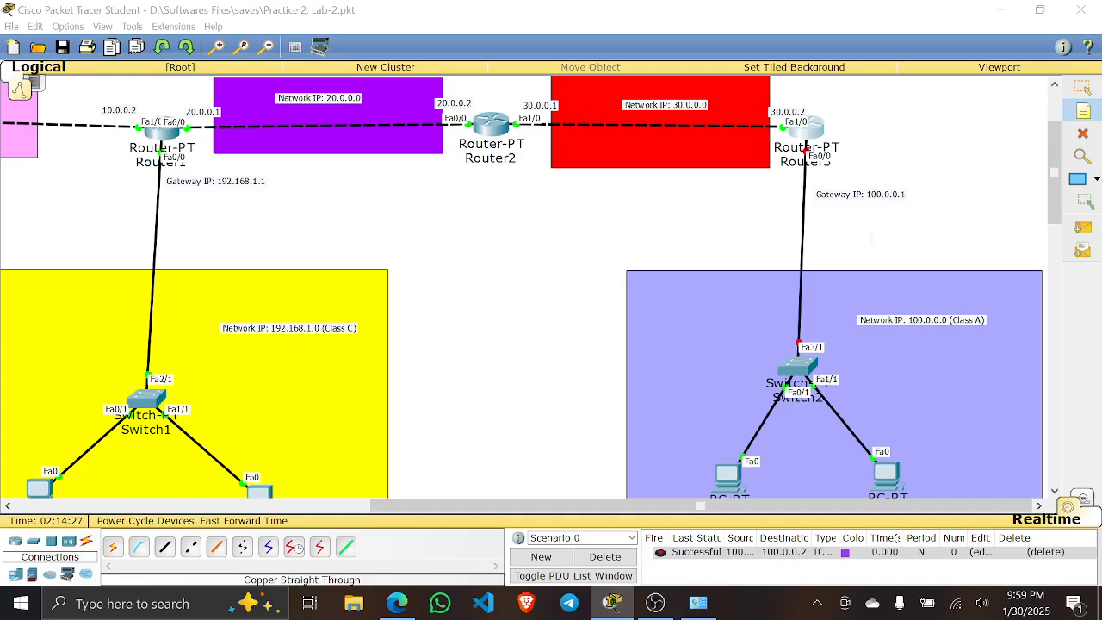
scroll(871, 239, "down", 1)
scroll(871, 238, "up", 1)
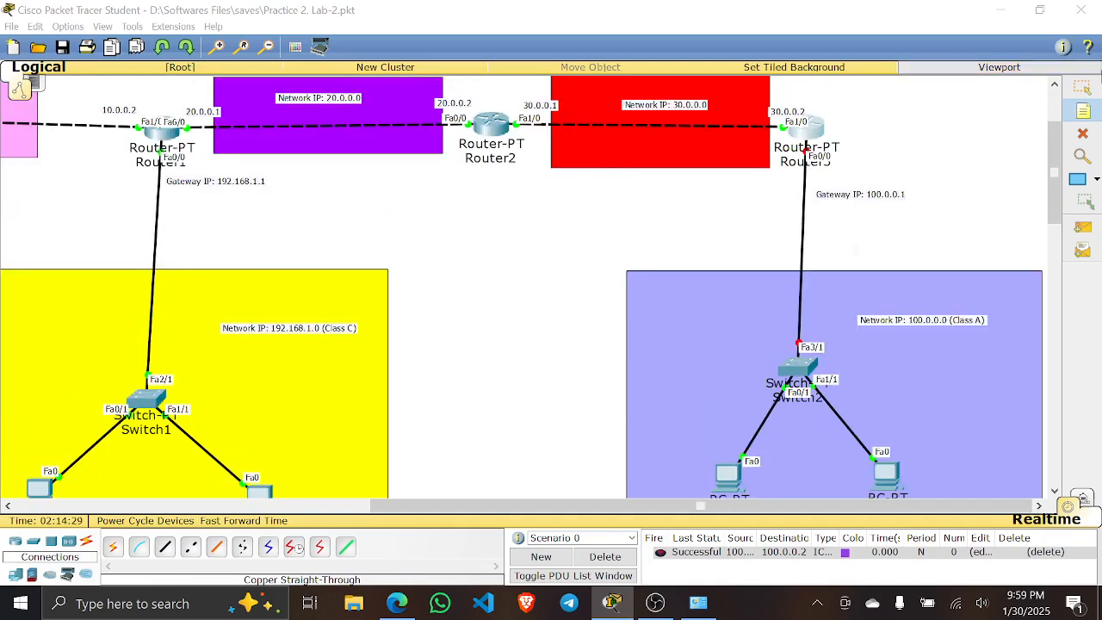
left_click(1082, 87)
mouse_move(848, 197)
left_mouse_down()
mouse_move(852, 177)
mouse_move(847, 192)
left_mouse_up()
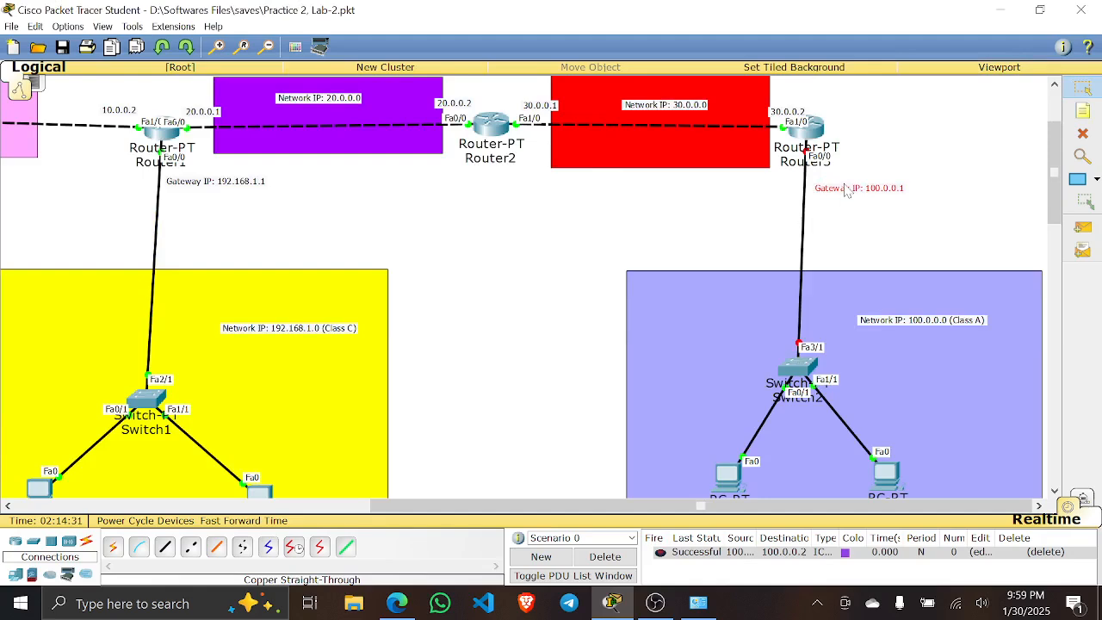
- Assign IP address 100.0.0.1 with subnet mask 255.0.0.0 to Router3's FastEthernet0/0 interface, turn its port on and close the window
left_click(808, 138)
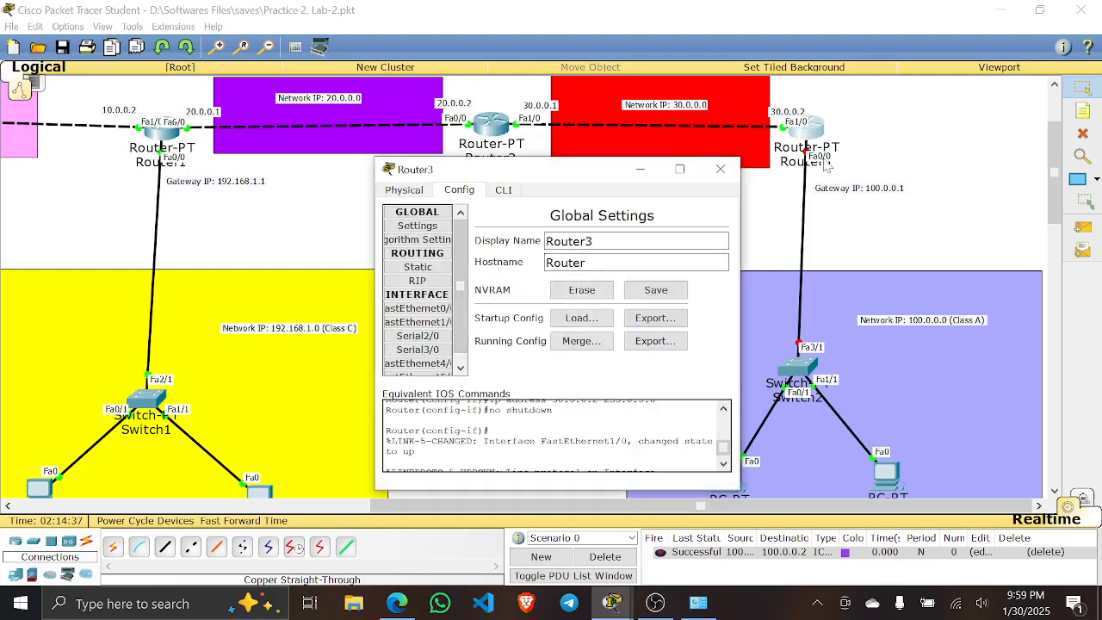
scroll(421, 293, "down", 1)
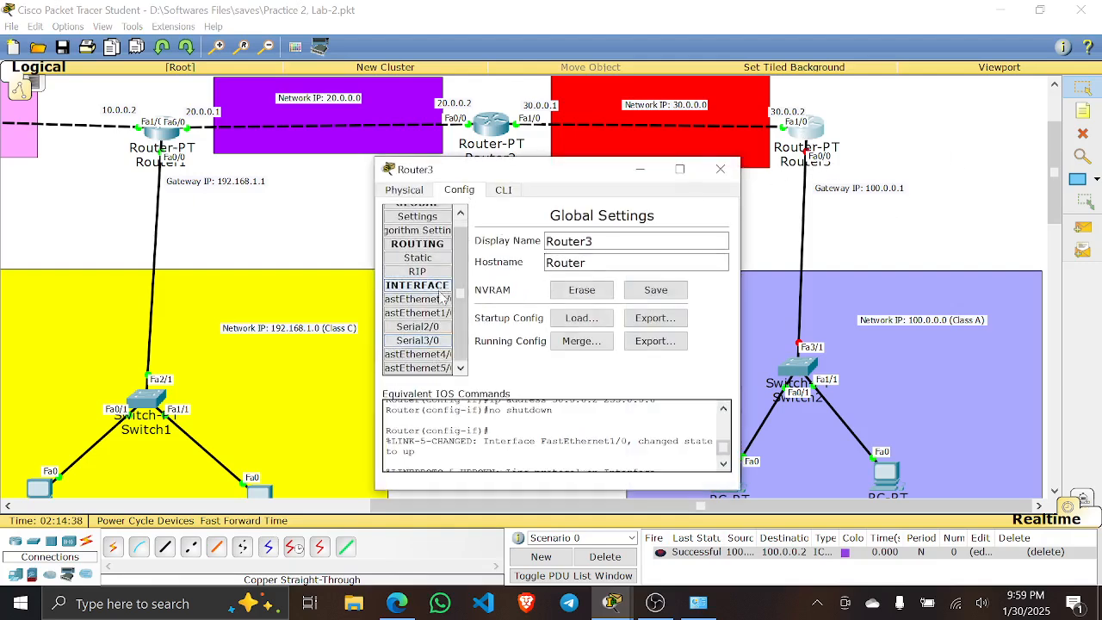
left_click(430, 299)
left_click(620, 320)
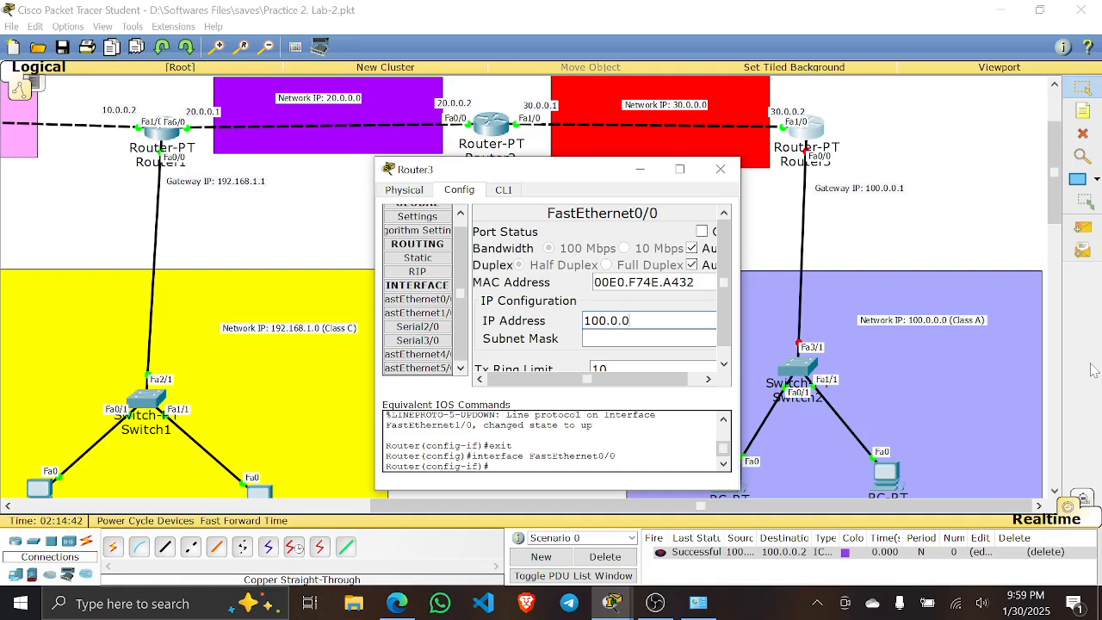
type("100.0.0.1")
key("Tab")
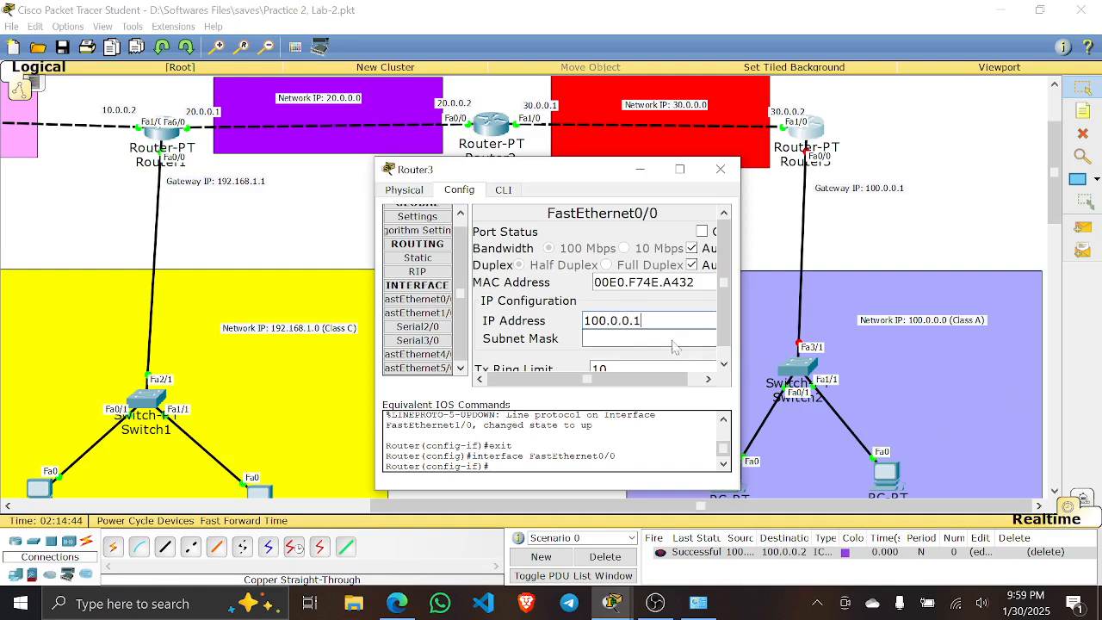
left_click(701, 231)
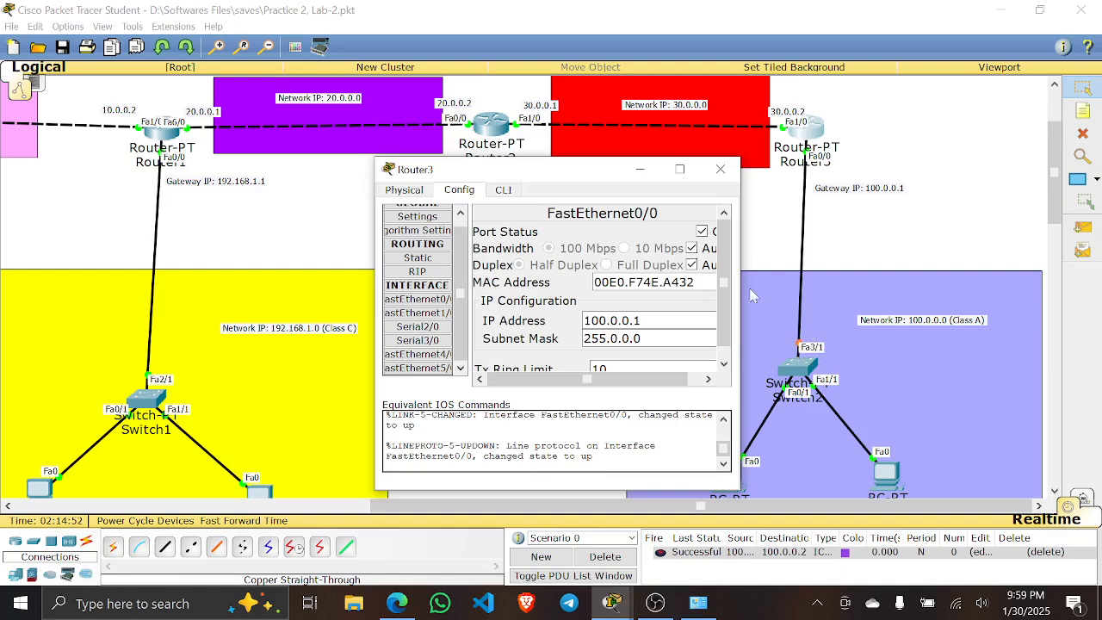
left_click(719, 170)
scroll(892, 320, "down", 2)
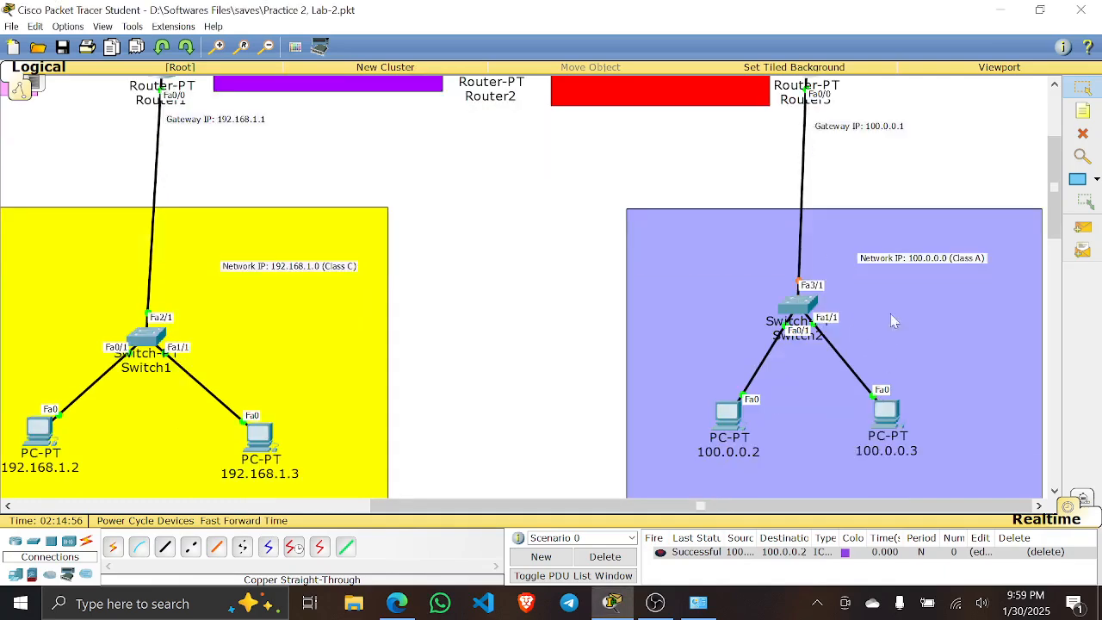
scroll(893, 320, "down", 2)
scroll(891, 213, "up", 4)
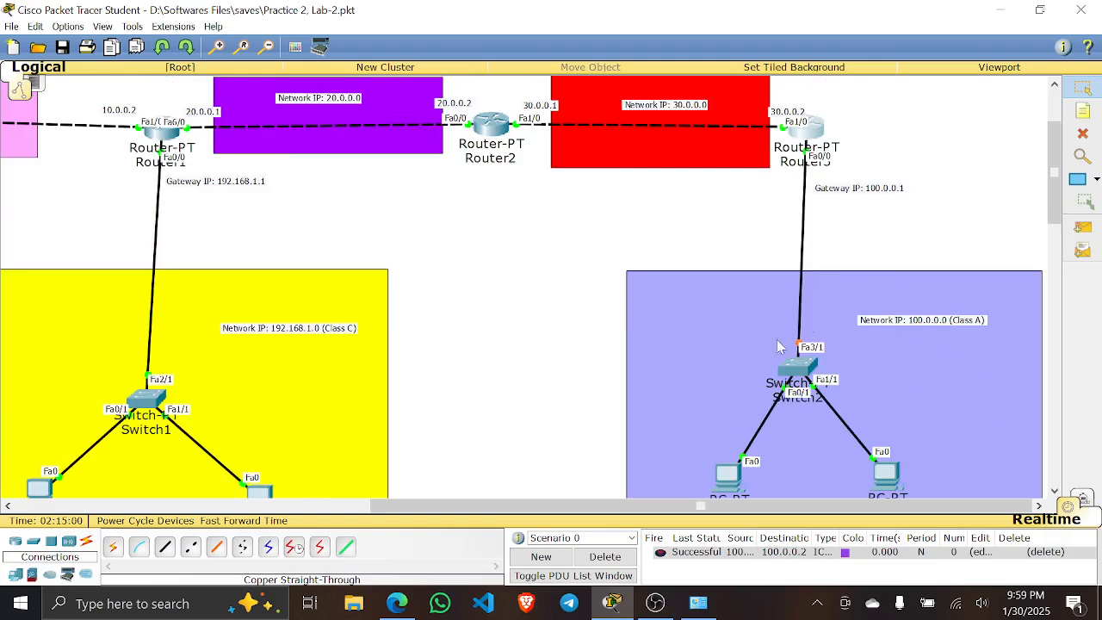
scroll(878, 336, "down", 2)
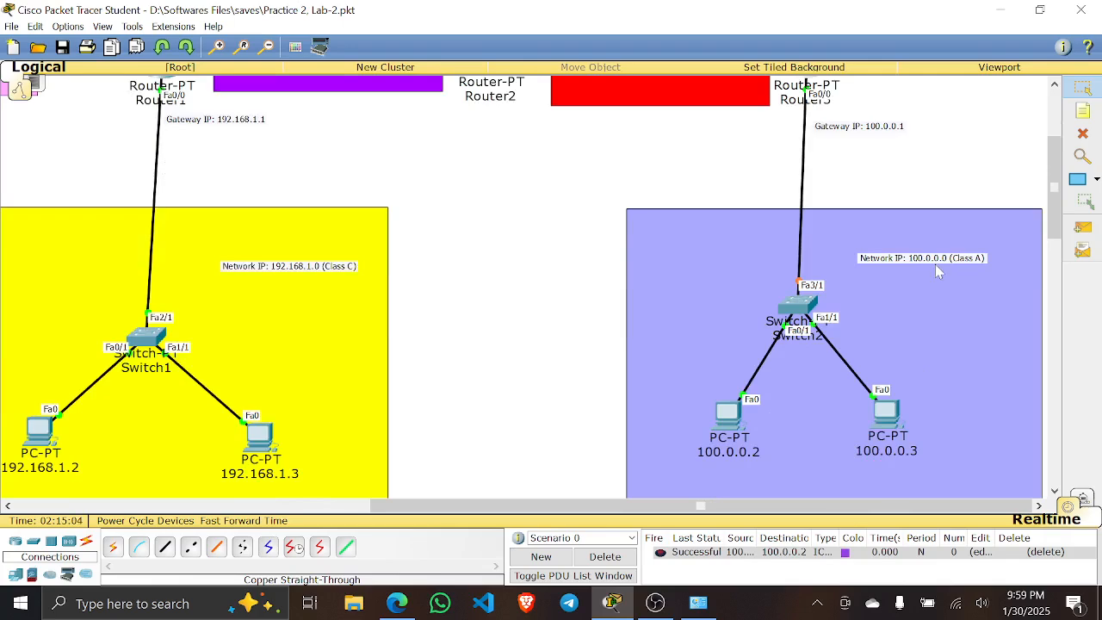
scroll(947, 293, "down", 2)
scroll(881, 377, "up", 4)
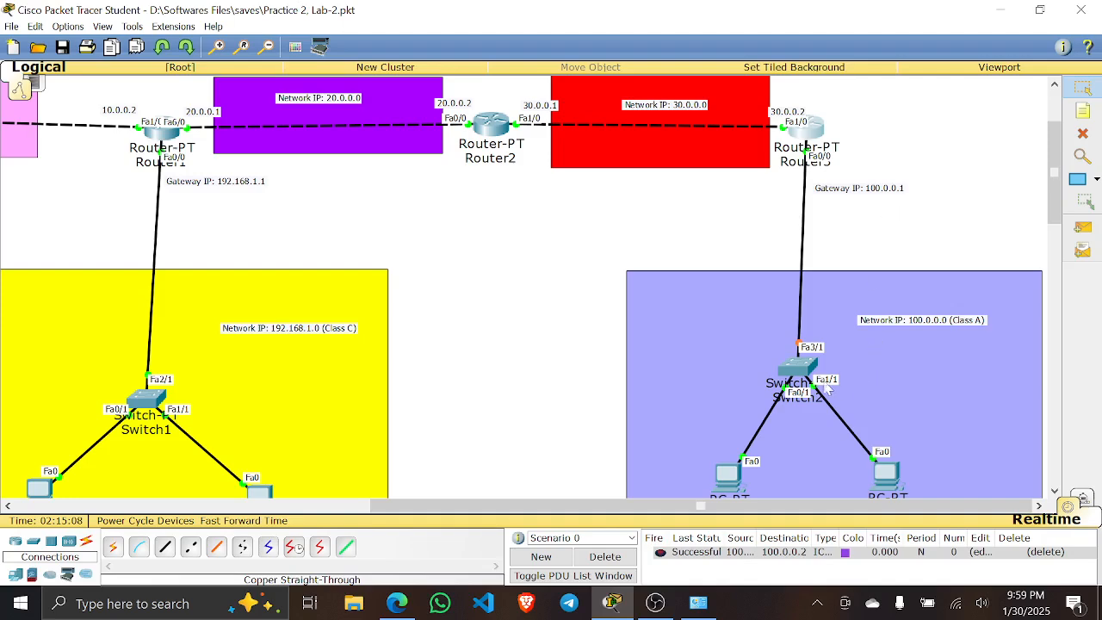
- Set the default gateway of PC 100.0.0.2 to 100.0.0.1 in its IP configuration and close the PC's window
scroll(829, 389, "down", 2)
left_click(723, 440)
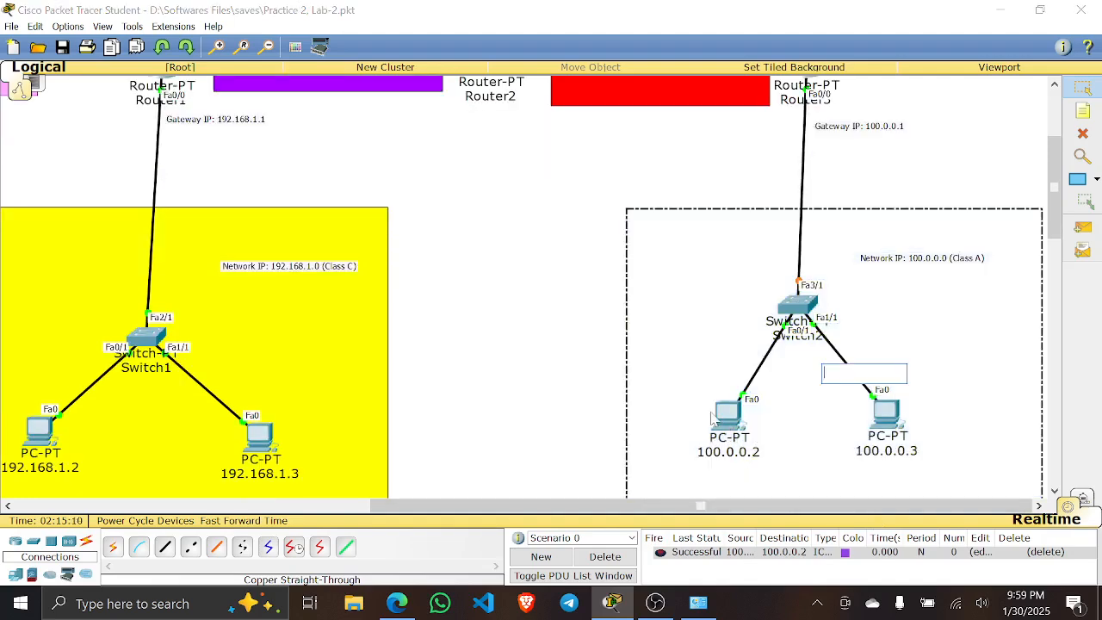
left_click(391, 226)
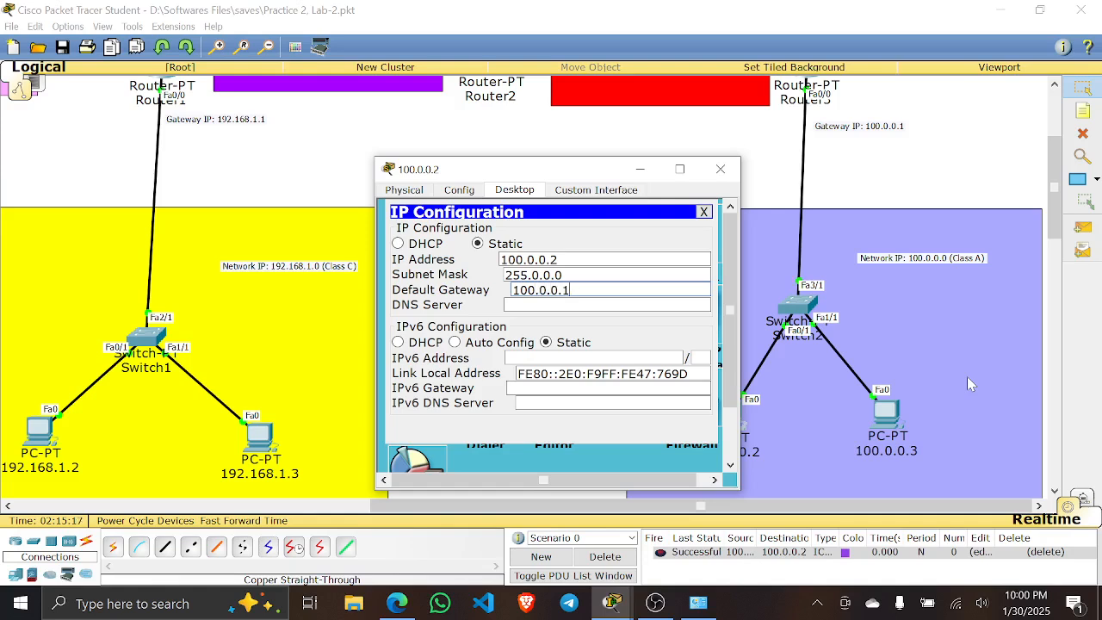
left_click(721, 169)
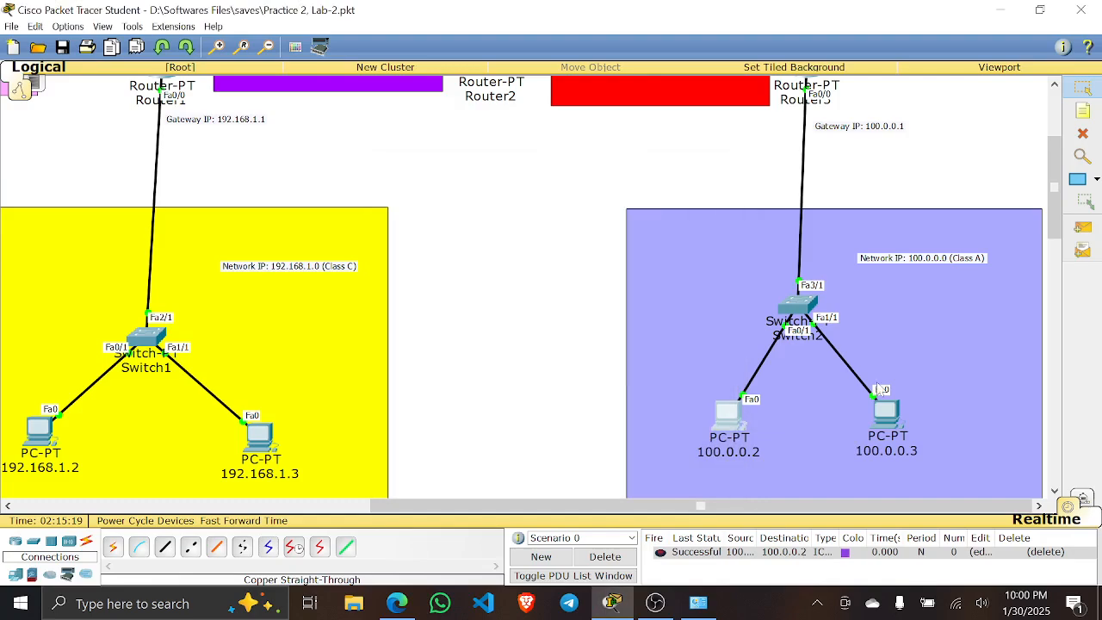
- Set the default gateway of PC 100.0.0.3 to 100.0.0.1 in its IP configuration and close the PC's window
left_click(886, 412)
left_click(403, 234)
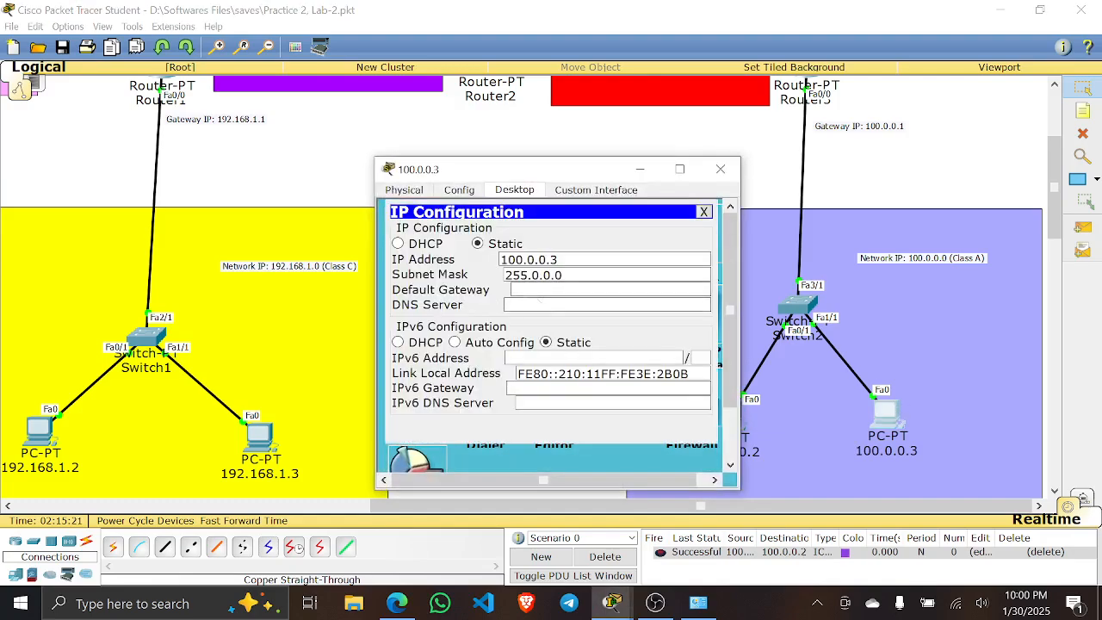
type("100.0.0.1")
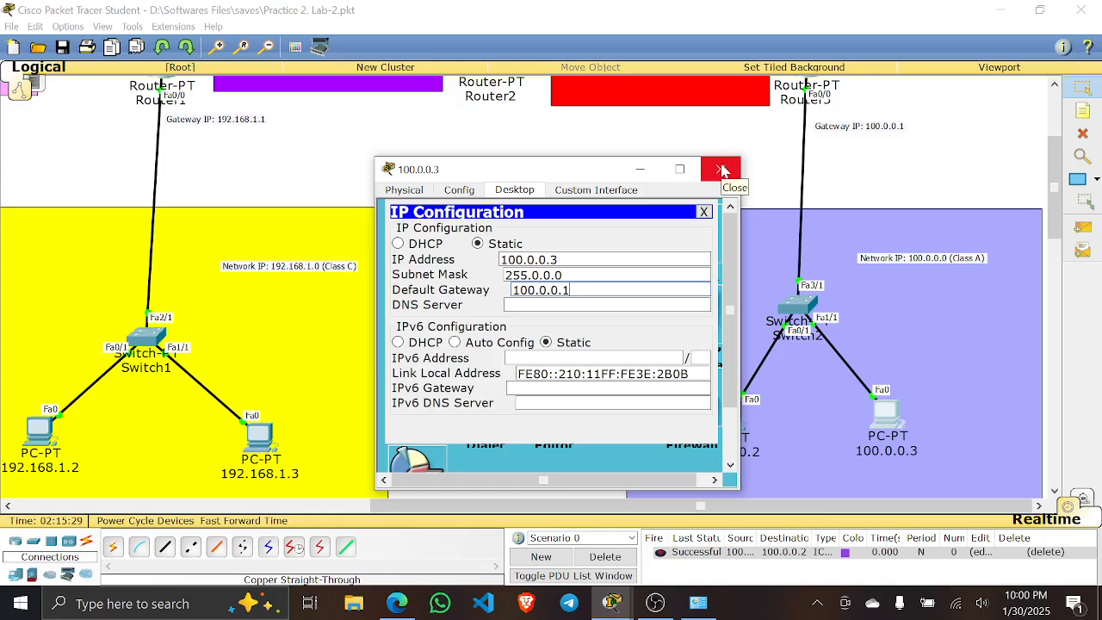
left_click(721, 170)
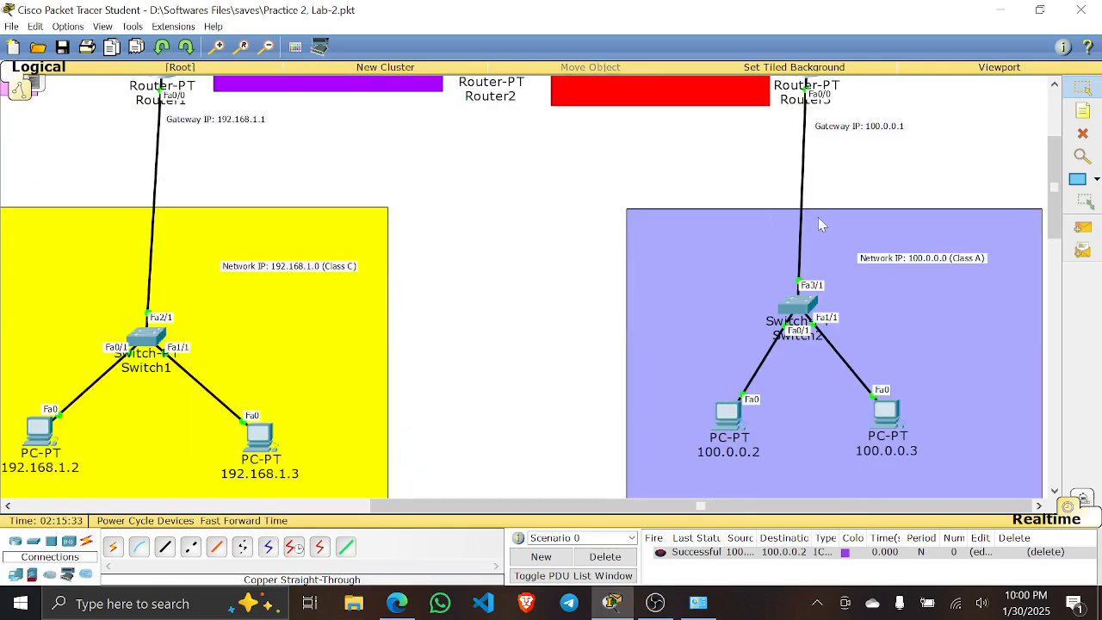
- Check the default gateway in the IP configurations of PC 192.168.1.3 and PC 190.200.0.4, closing each window
scroll(822, 224, "up", 3)
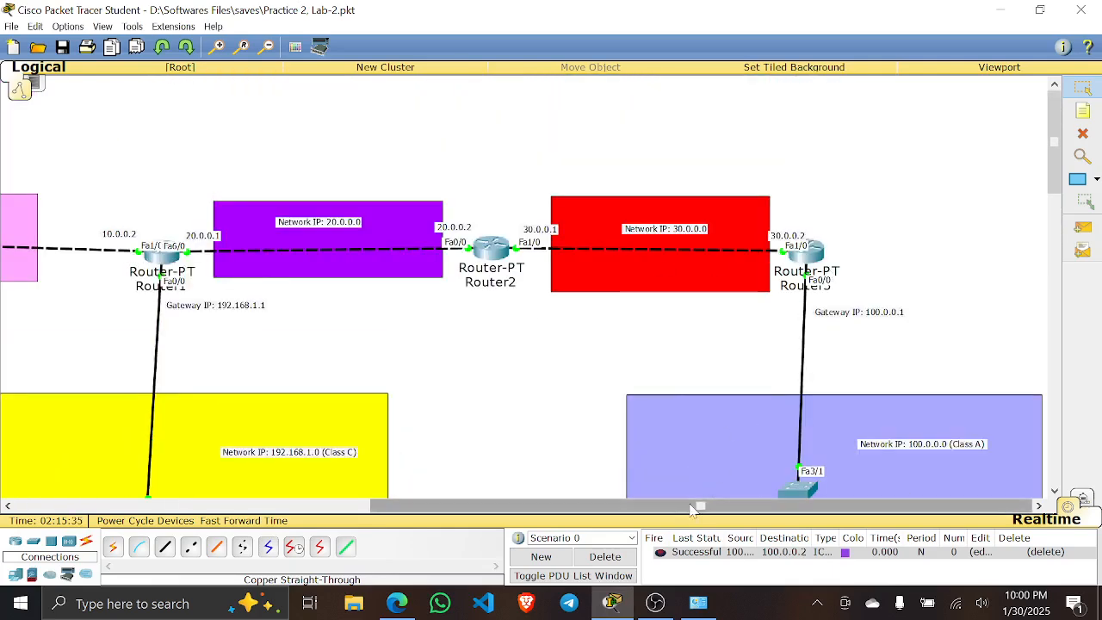
left_click_drag(432, 505, 407, 507)
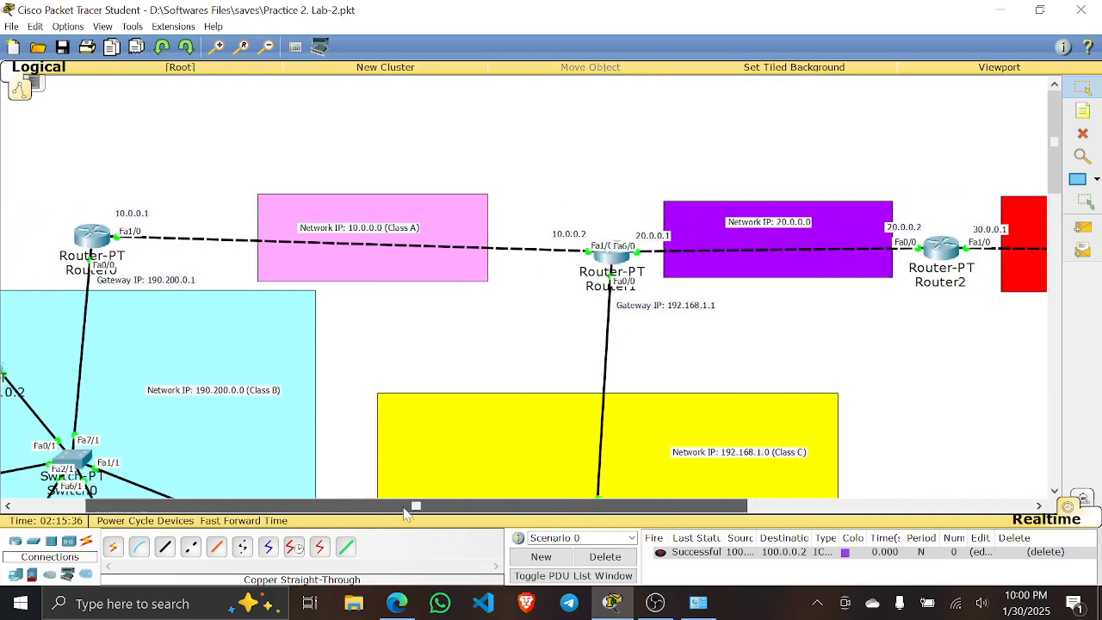
scroll(406, 351, "down", 4)
scroll(406, 351, "up", 2)
scroll(406, 352, "down", 7)
scroll(406, 351, "up", 8)
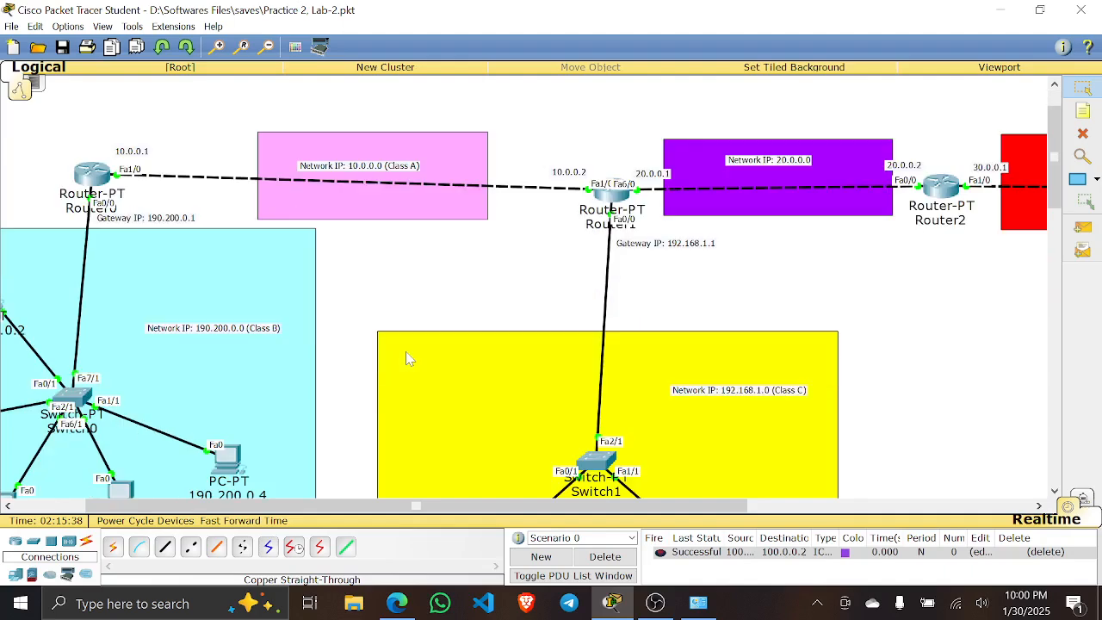
scroll(689, 454, "down", 2)
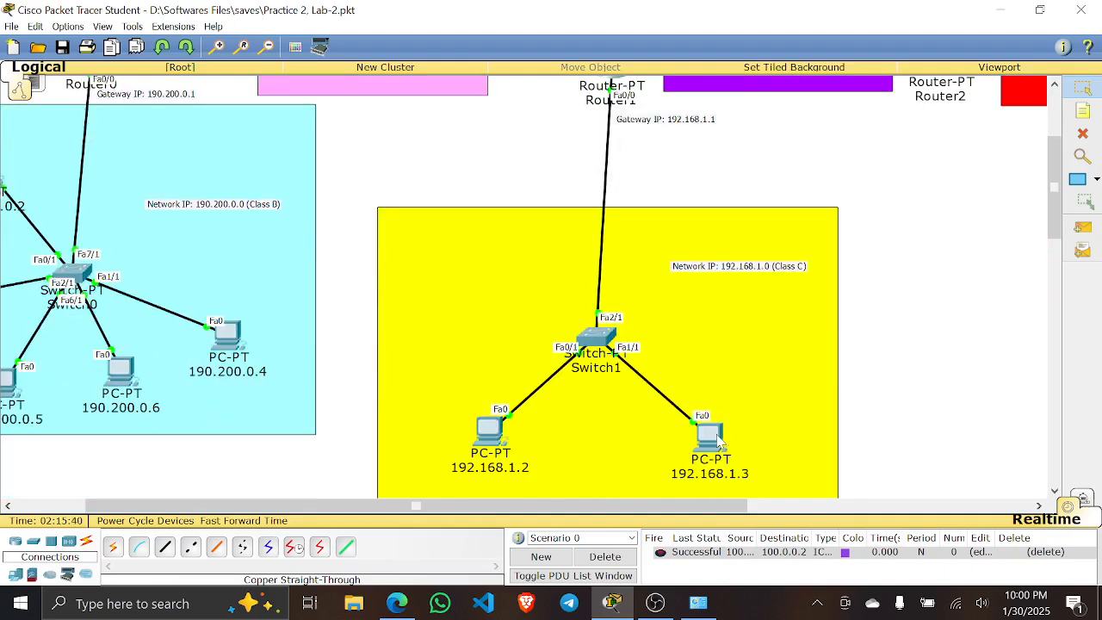
left_click(719, 441)
left_click(417, 231)
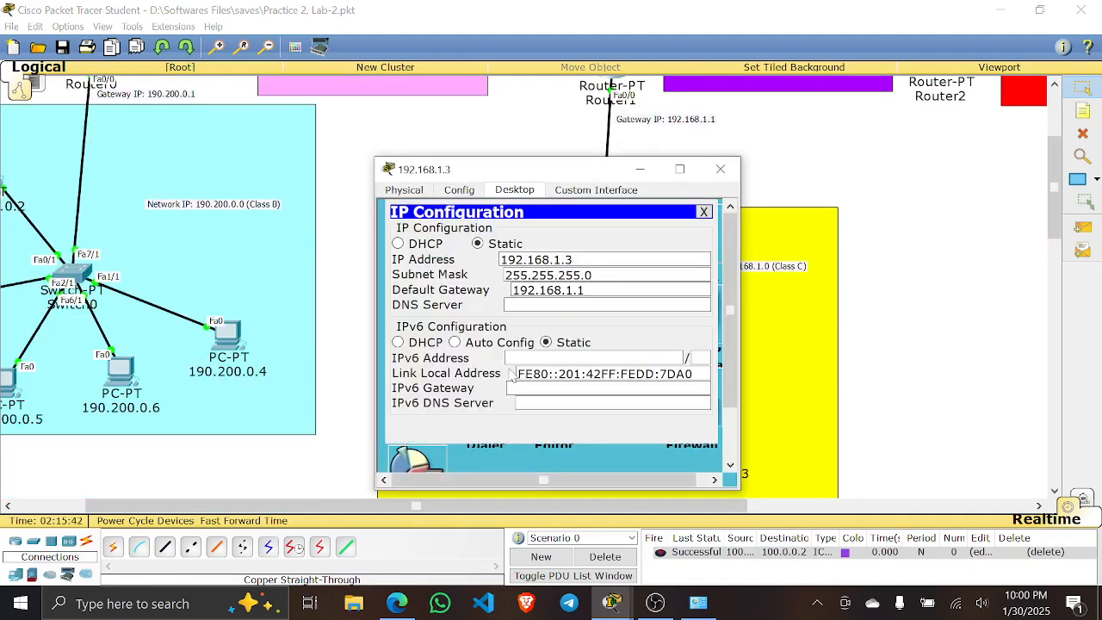
left_click(720, 169)
left_click(232, 338)
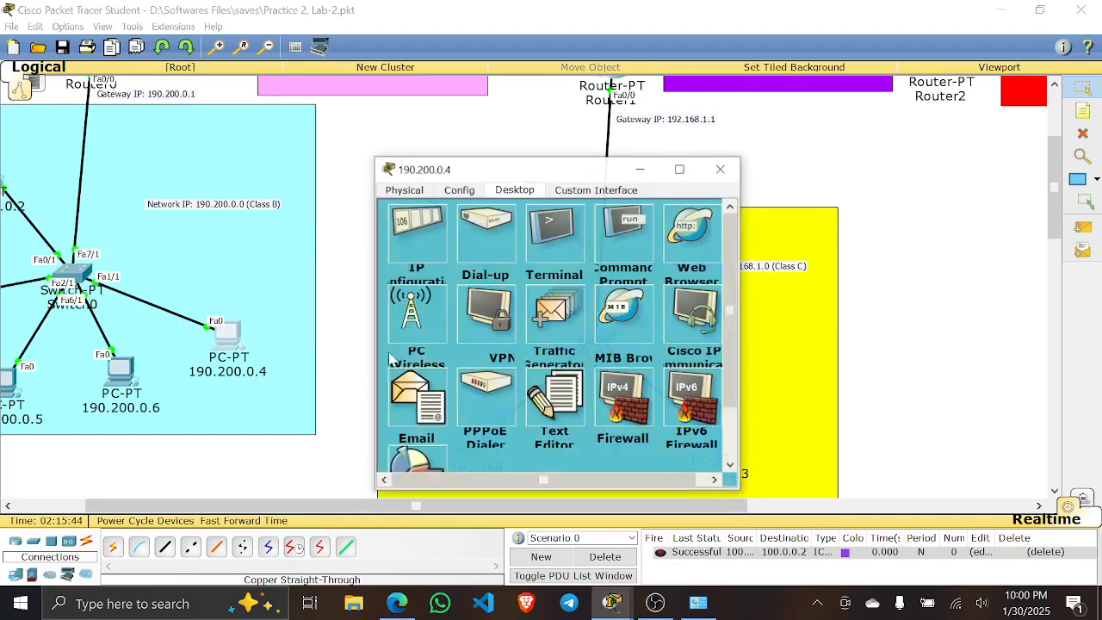
left_click(411, 247)
left_click(721, 168)
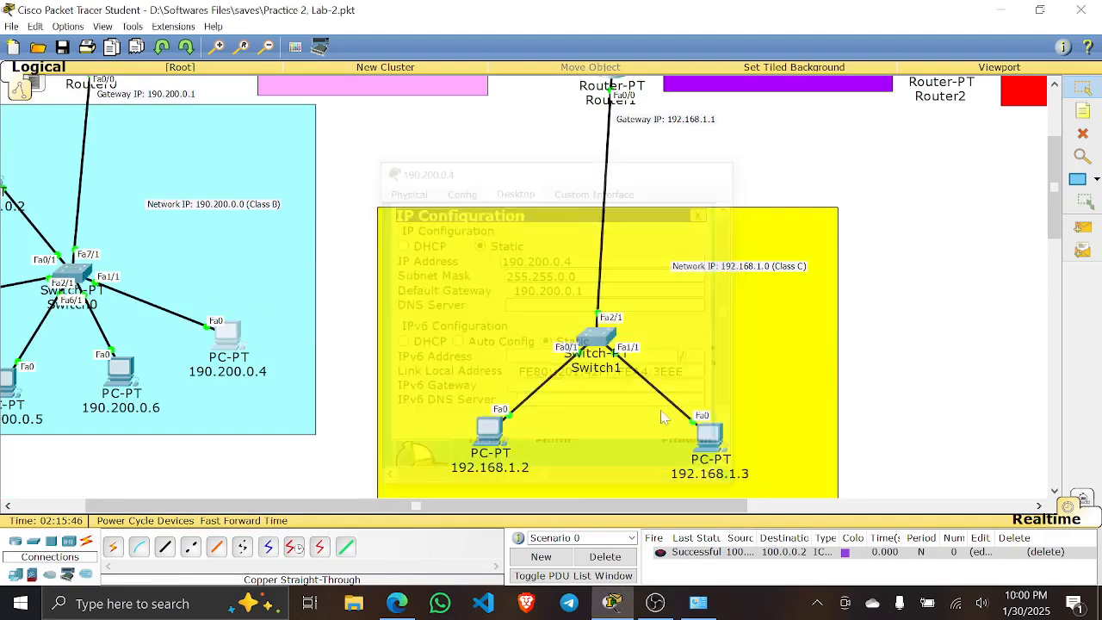
- Check the IP configuration of PC 100.0.0.2 in the Class A network and close its window
left_click_drag(575, 507, 952, 500)
left_click(728, 415)
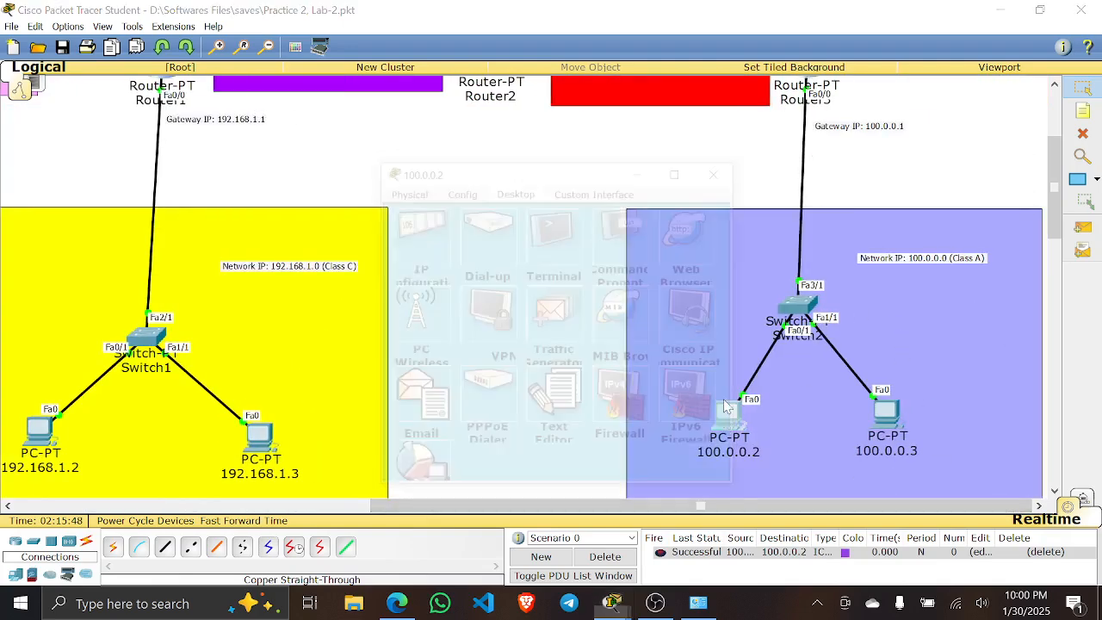
left_click(403, 226)
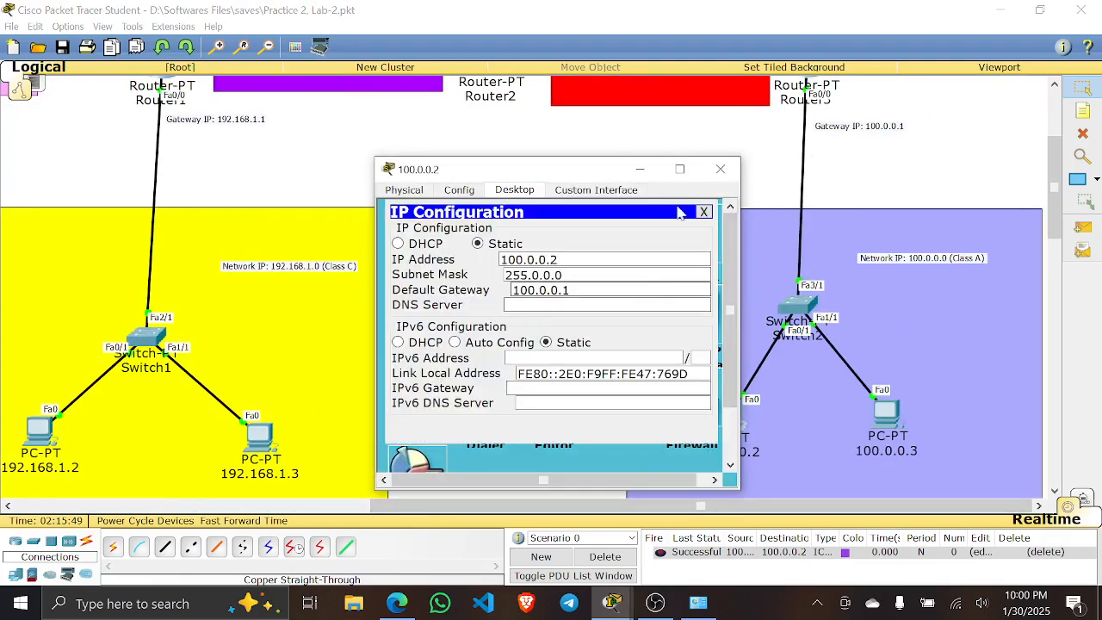
left_click(721, 169)
- Find Epic Pen through the Windows search and launch it over the Packet Tracer workspace
left_click_drag(681, 506, 433, 502)
scroll(600, 507, "up", 5)
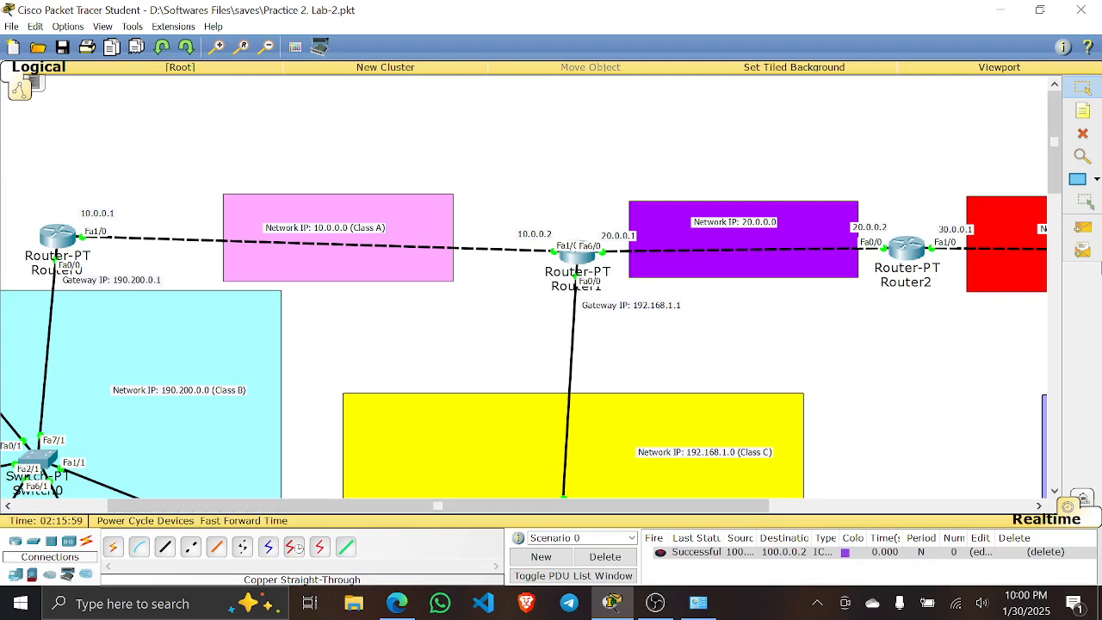
left_click(158, 592)
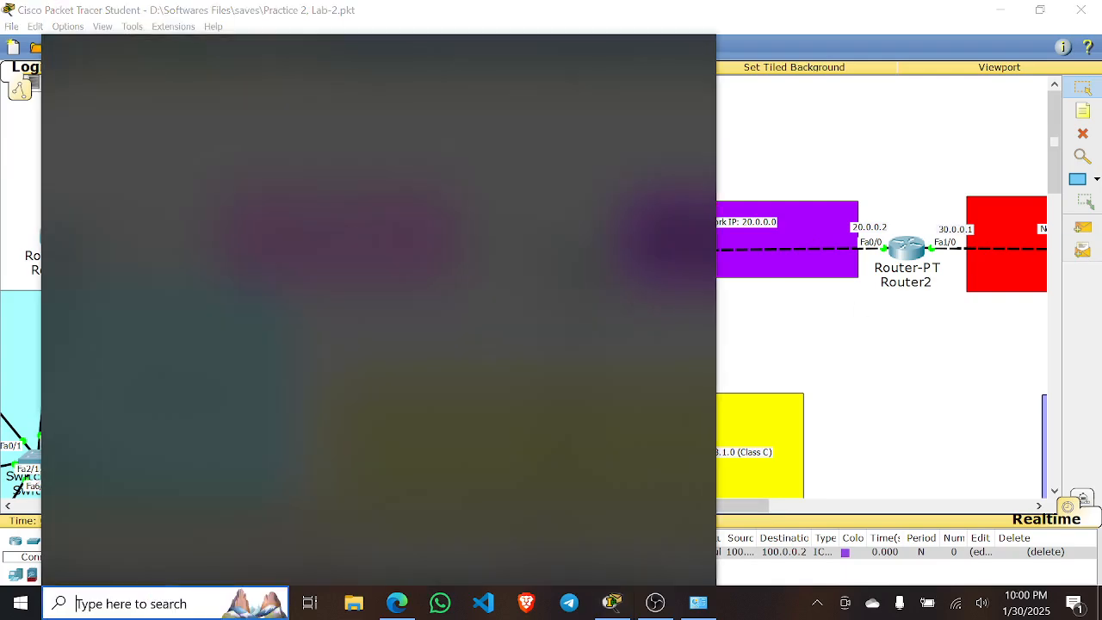
type("epi")
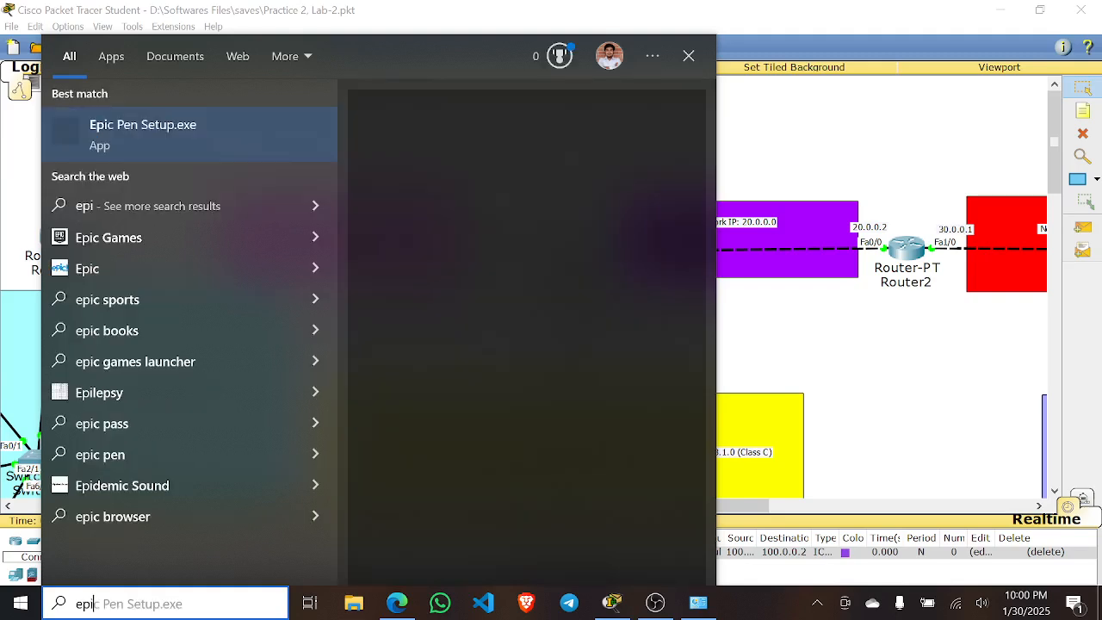
key("Return")
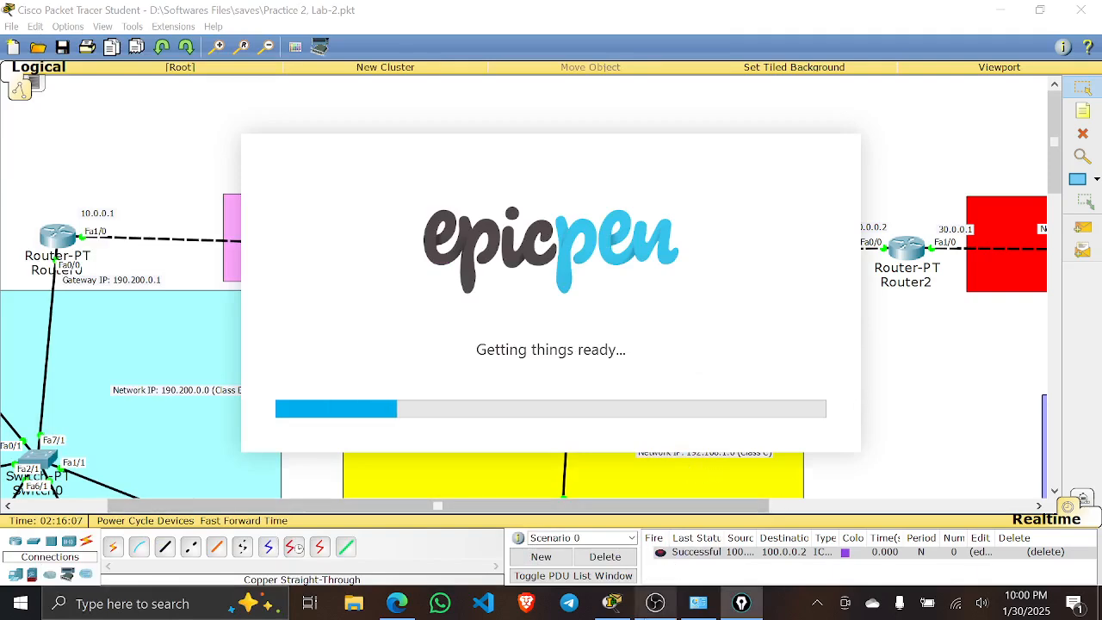
left_click(655, 602)
left_click(967, 380)
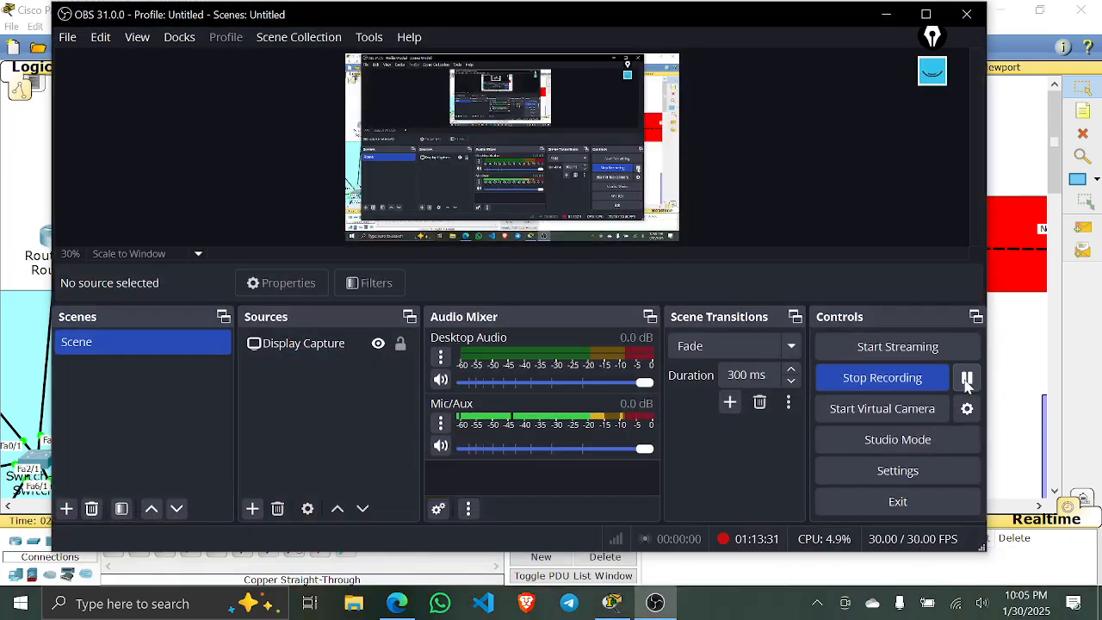
left_click(892, 20)
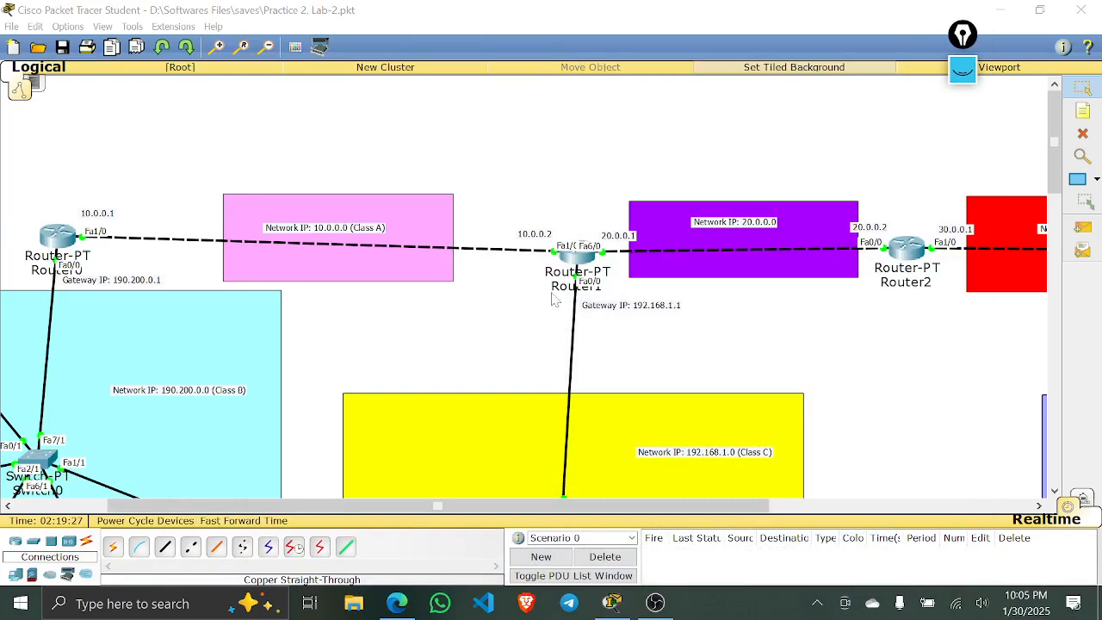
- Review the whole topology from Router0 to Router3, including the inter-router networks and the LANs below them
left_click_drag(439, 502, 347, 502)
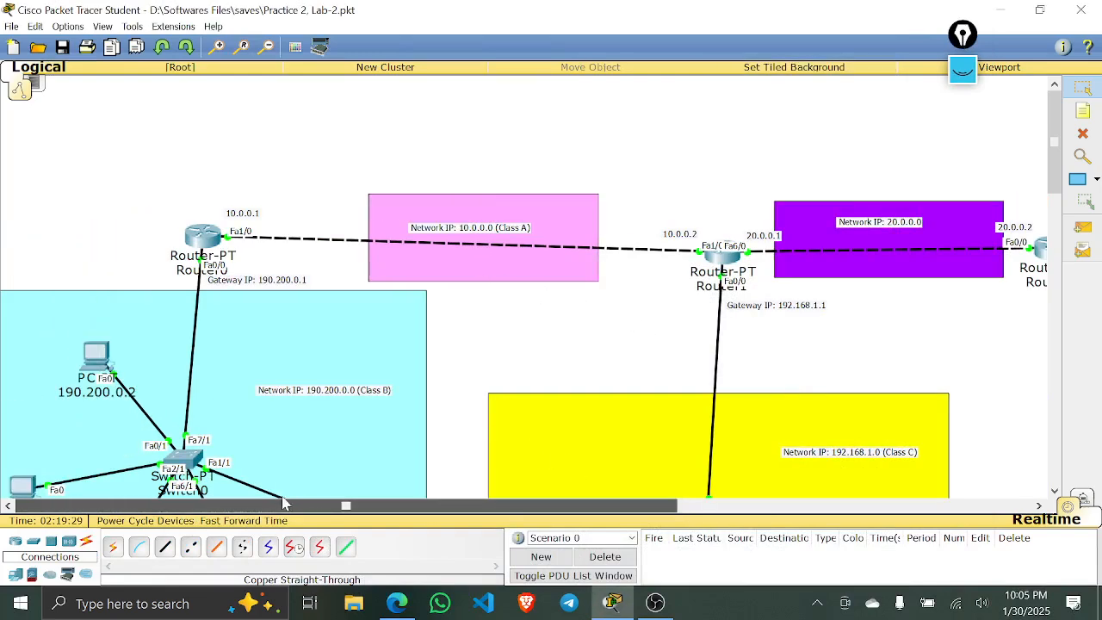
left_click(266, 48)
left_click(267, 48)
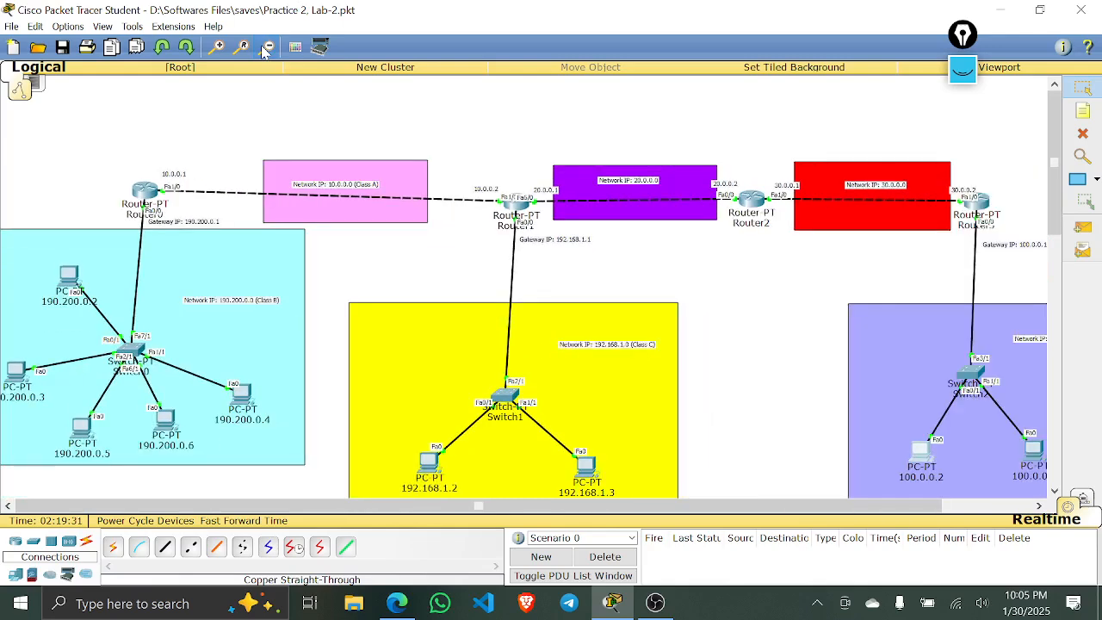
left_click(266, 48)
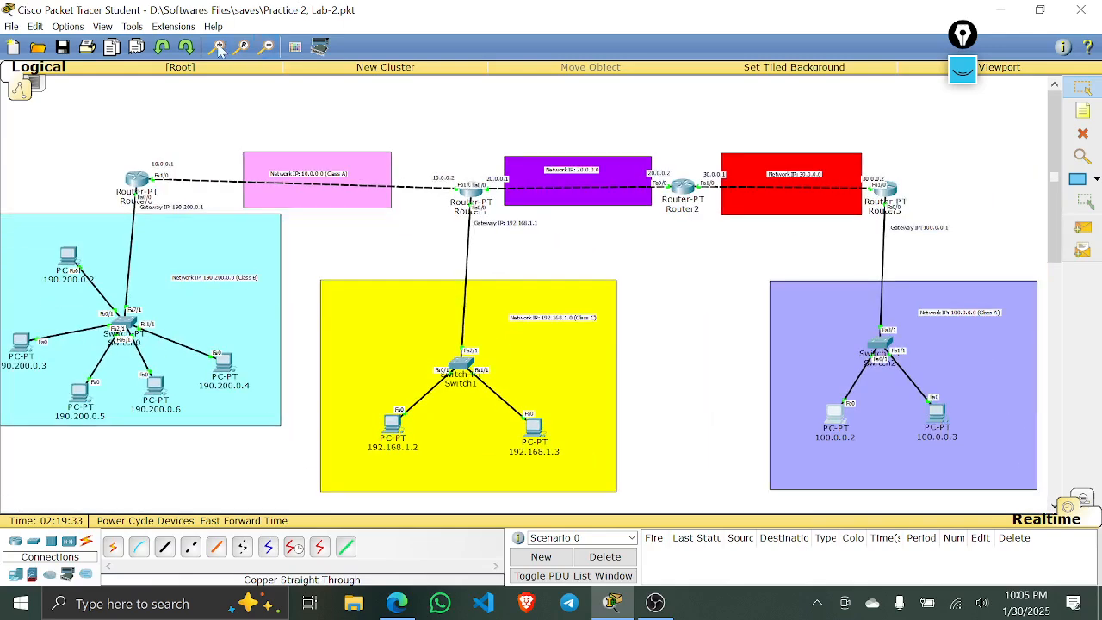
left_click(220, 48)
left_click(220, 48)
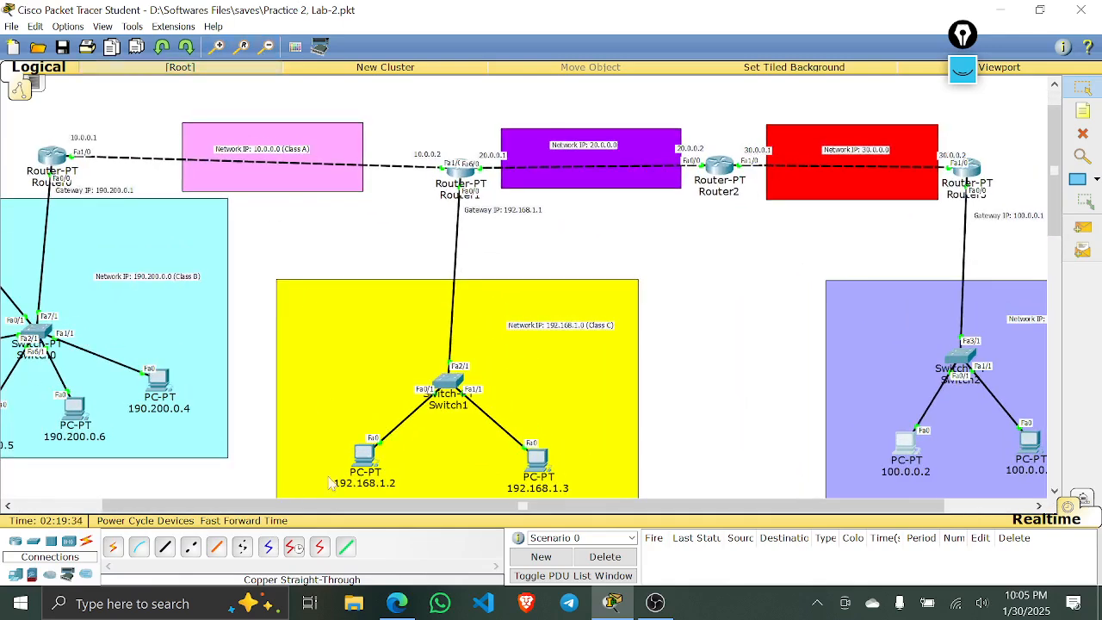
left_click_drag(335, 508, 250, 510)
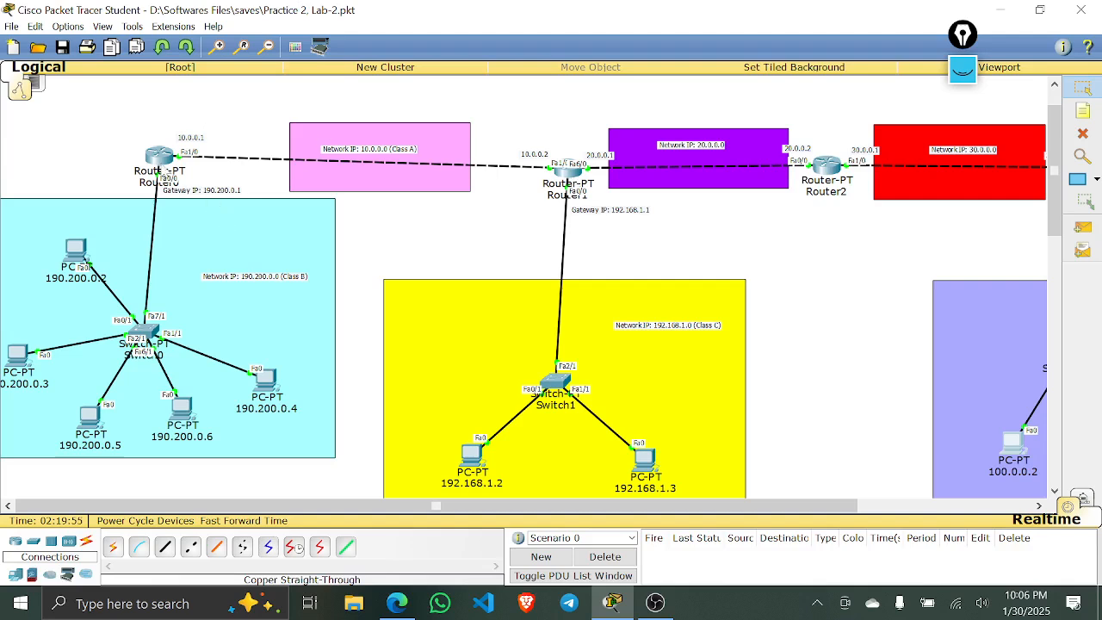
mouse_move(161, 171)
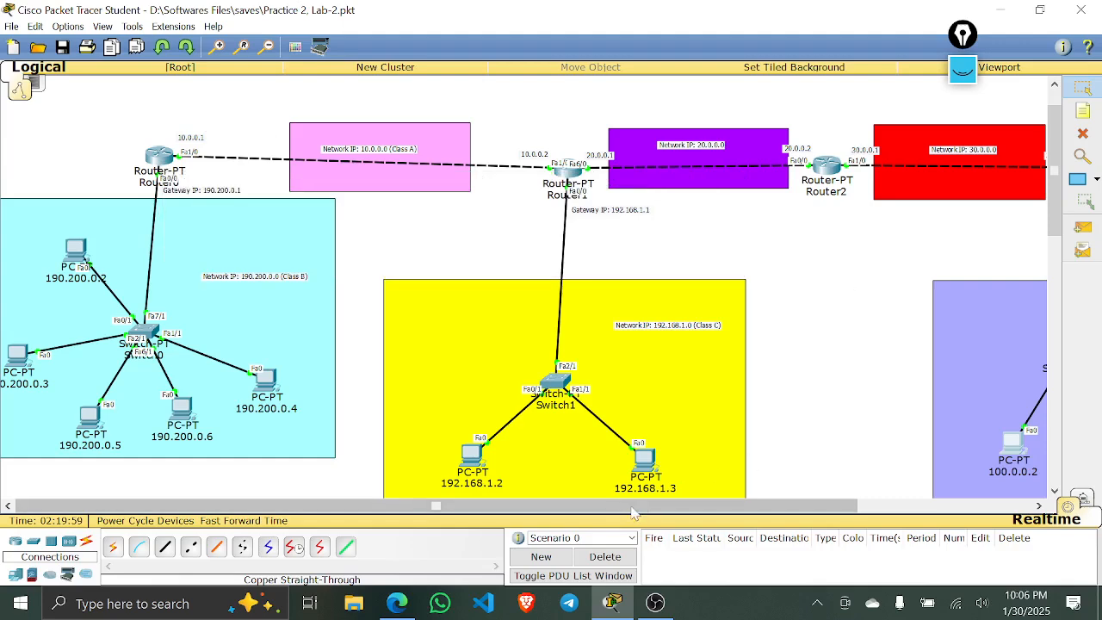
left_click(269, 49)
left_click(273, 50)
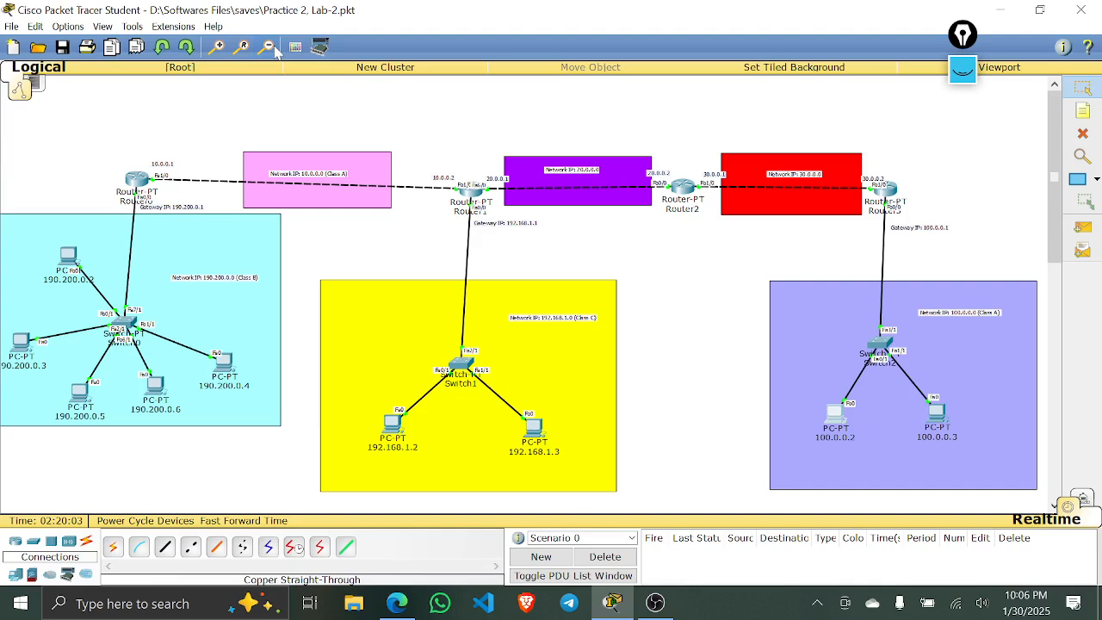
- With Epic Pen's pen in pink, circle Router0 and draw arrows from it to its directly connected 10.0.0.0 and 190.200.0.0 networks
left_click_drag(969, 79, 1029, 84)
left_click(1023, 78)
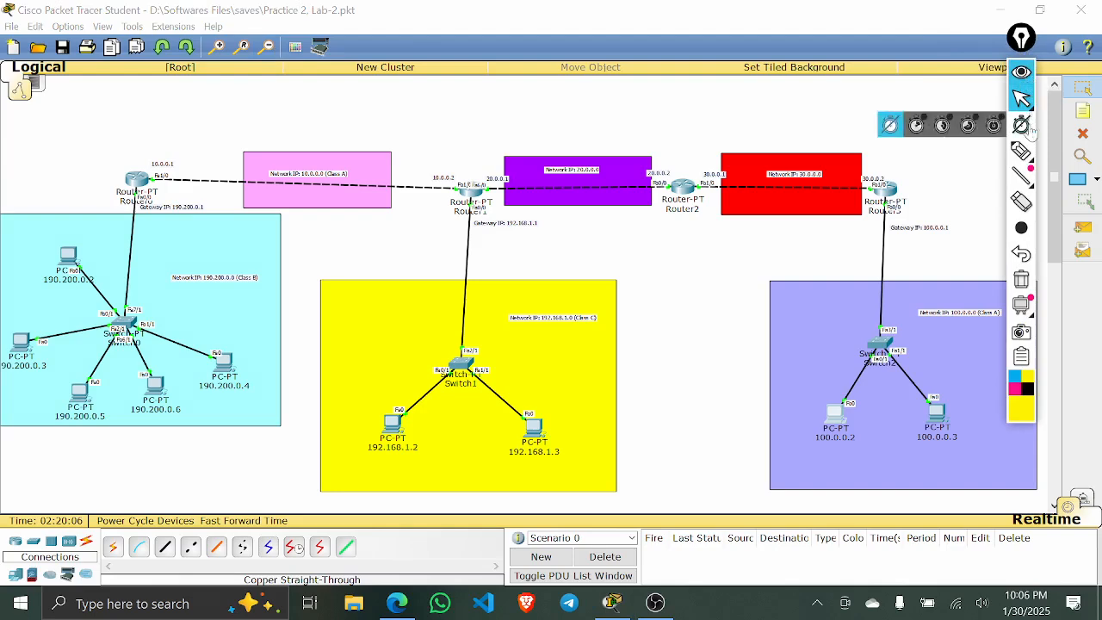
mouse_move(1024, 172)
left_click(1021, 153)
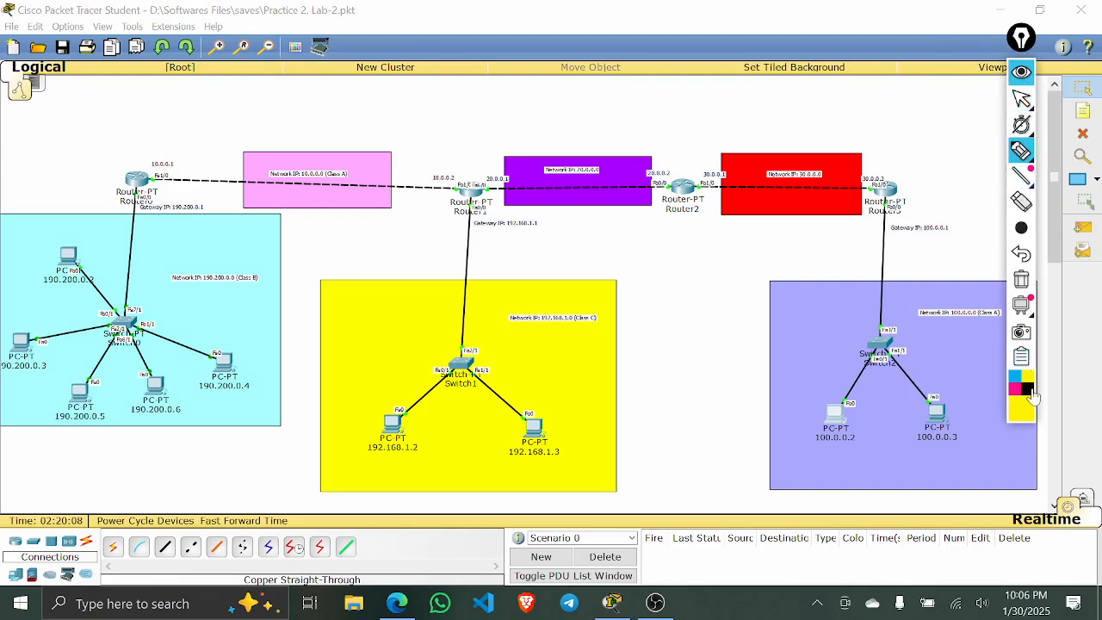
left_click(1014, 388)
mouse_move(148, 146)
left_mouse_down()
mouse_move(133, 225)
mouse_move(153, 150)
mouse_move(123, 150)
left_mouse_up()
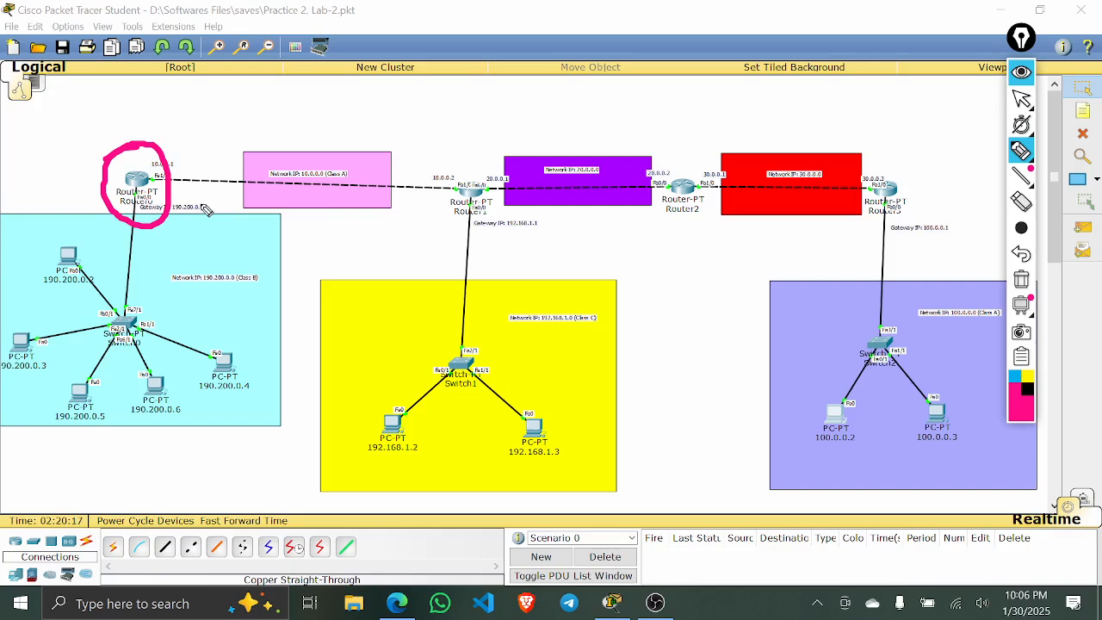
mouse_move(162, 155)
left_mouse_down()
mouse_move(168, 134)
mouse_move(274, 165)
mouse_move(251, 151)
mouse_move(289, 135)
left_mouse_up()
mouse_move(151, 222)
left_mouse_down()
mouse_move(150, 276)
mouse_move(179, 259)
left_mouse_up()
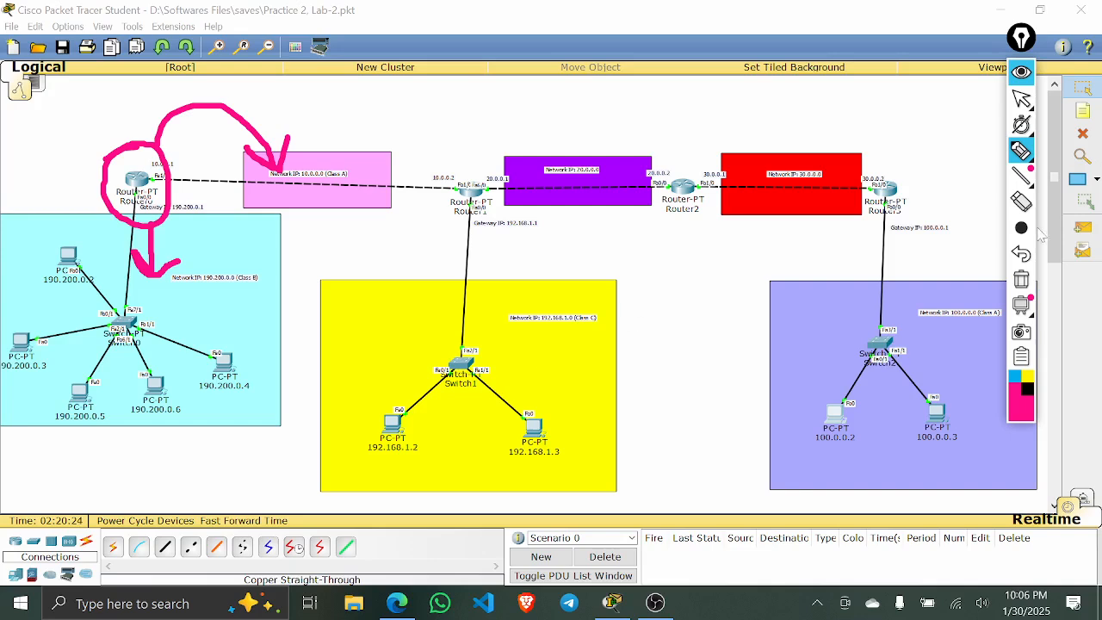
- Switch the pen to blue and draw arrows from Router0 to the remote 20.0.0.0, 192.168.1.0, 30.0.0.0 and 100.0.0.0 networks
left_click(1015, 377)
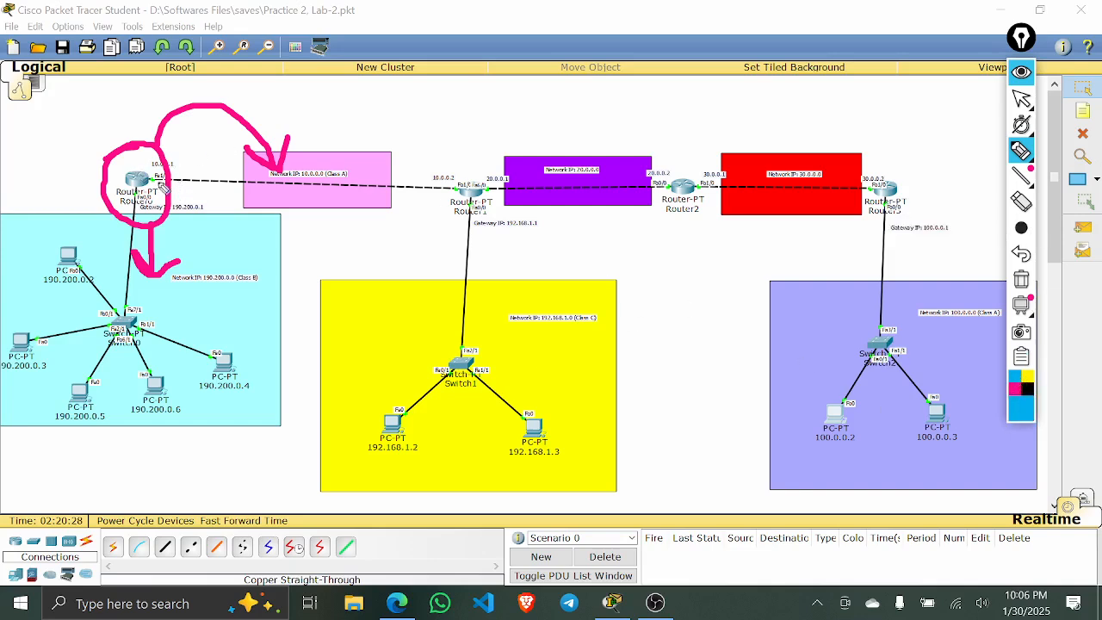
mouse_move(162, 168)
left_mouse_down()
mouse_move(340, 110)
mouse_move(555, 142)
mouse_move(550, 176)
mouse_move(523, 164)
left_mouse_up()
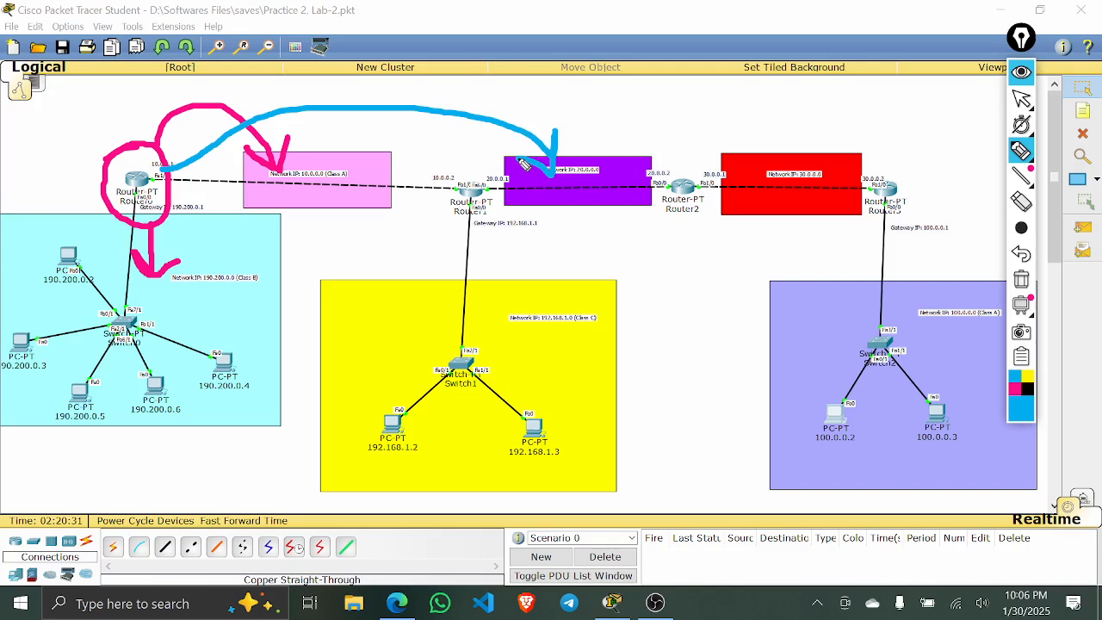
mouse_move(160, 193)
left_mouse_down()
mouse_move(222, 208)
mouse_move(333, 315)
mouse_move(288, 315)
left_mouse_up()
mouse_move(165, 186)
left_mouse_down()
mouse_move(460, 221)
mouse_move(726, 217)
mouse_move(719, 203)
left_mouse_up()
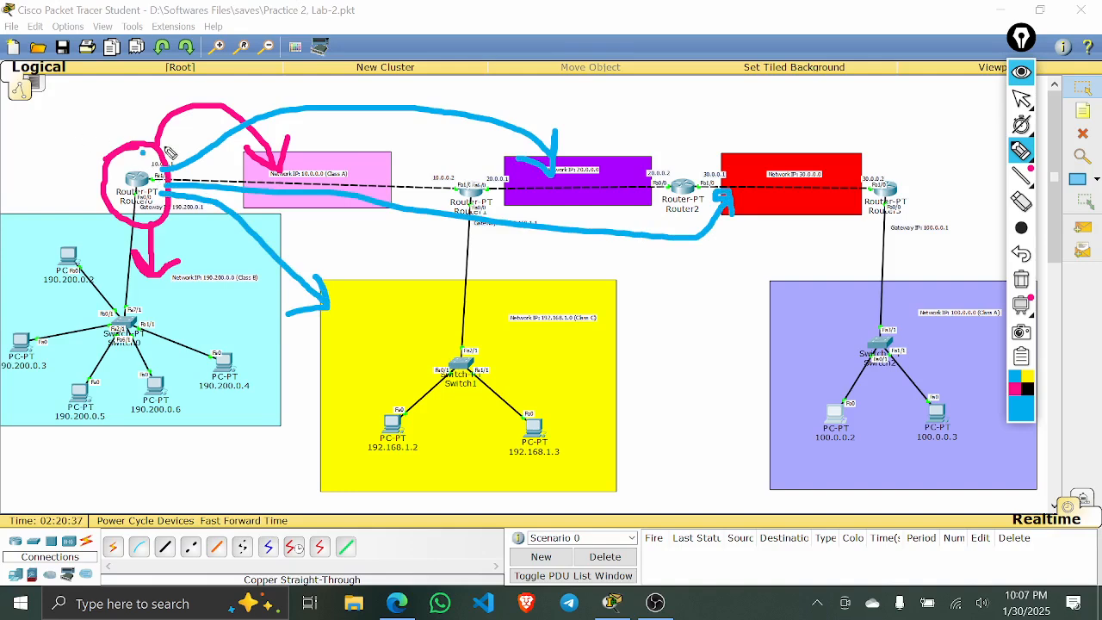
mouse_move(170, 152)
left_mouse_down()
mouse_move(620, 106)
mouse_move(945, 158)
mouse_move(950, 316)
mouse_move(971, 274)
left_mouse_up()
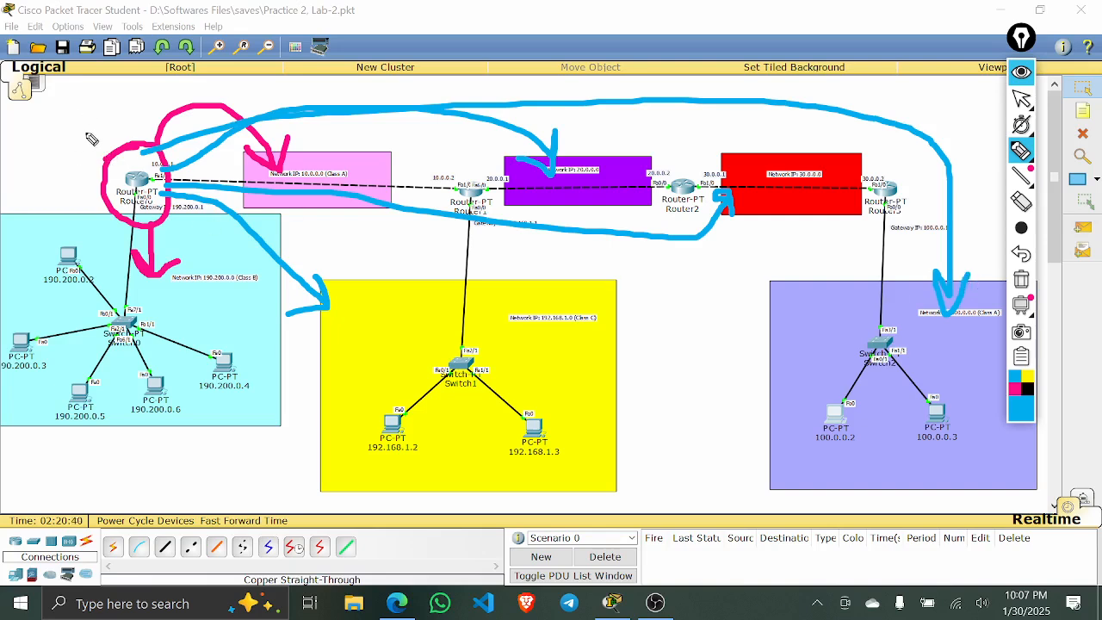
- Write "R1" in blue beside Router0 and mark the 20.0.0.0, 192.168.1.0, 30.0.0.0 and 100.0.0.0 networks with short check strokes
mouse_move(66, 108)
left_mouse_down()
mouse_move(65, 153)
mouse_move(98, 156)
left_mouse_up()
left_click_drag(113, 109, 114, 139)
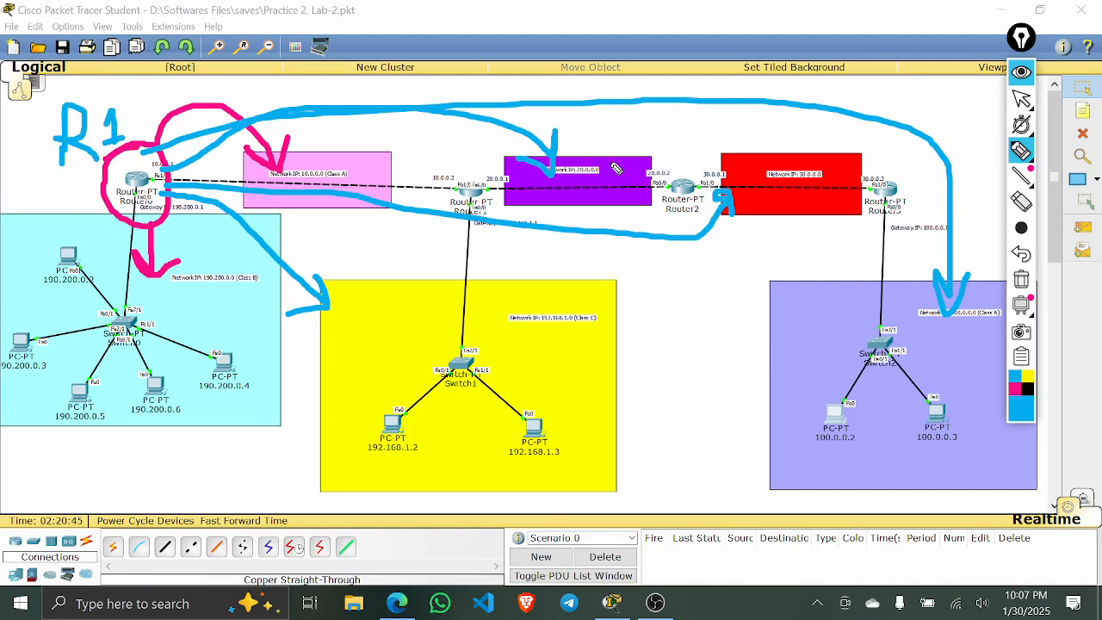
left_click_drag(607, 163, 643, 115)
left_click_drag(674, 255, 600, 315)
left_click_drag(809, 187, 845, 143)
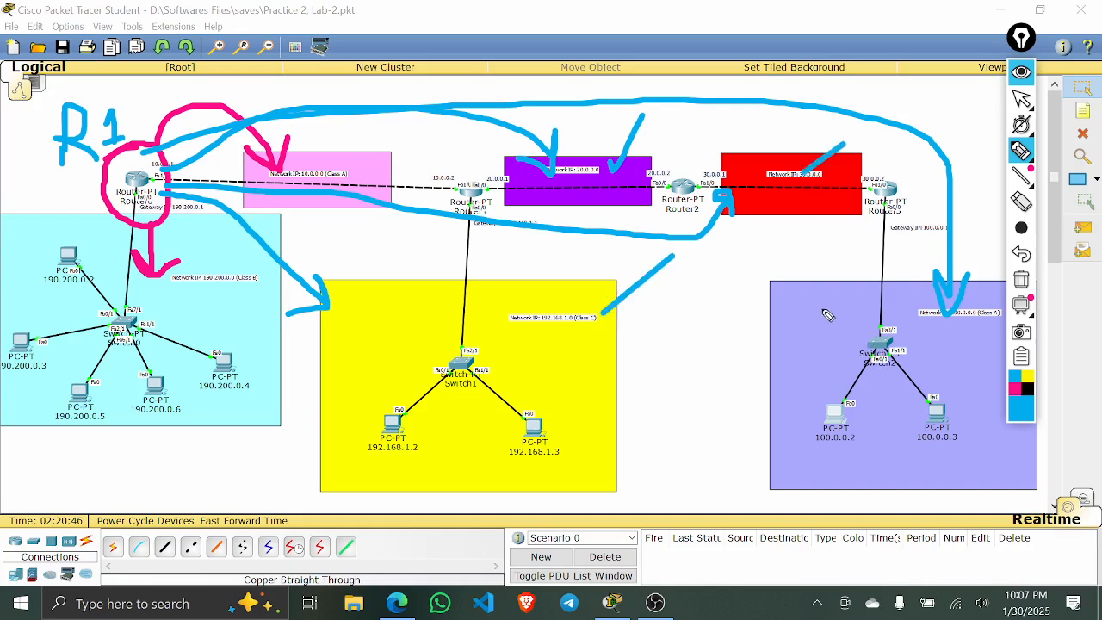
left_click_drag(817, 296, 869, 266)
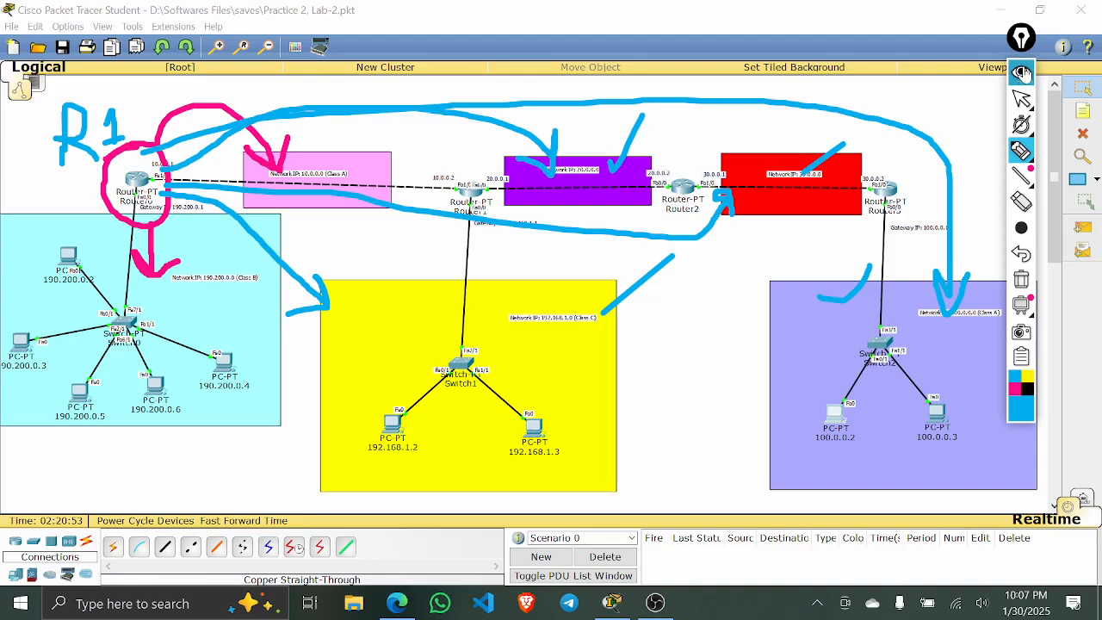
- Clear all pen annotations, return to the normal pointer, and briefly open Router0's configuration window
left_click(1021, 278)
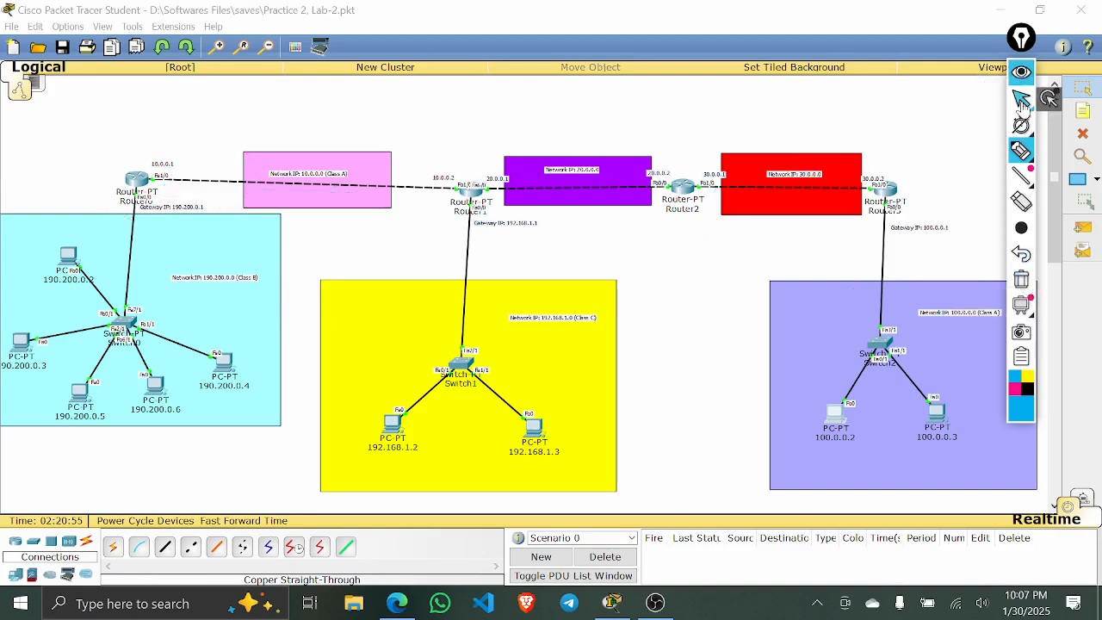
left_click(1022, 100)
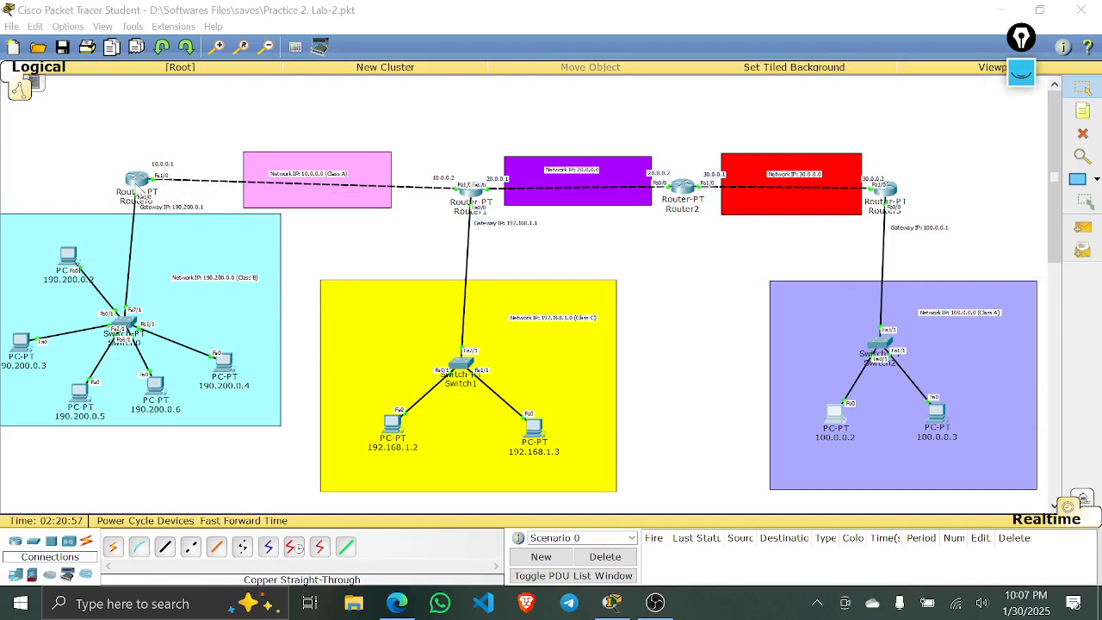
left_click(138, 181)
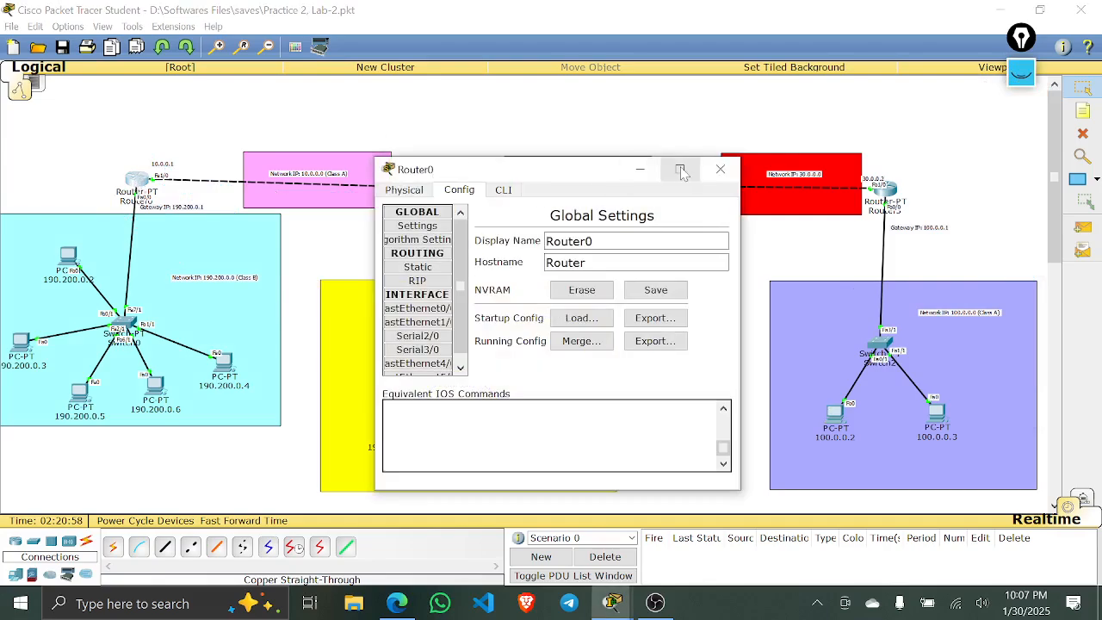
left_click(720, 169)
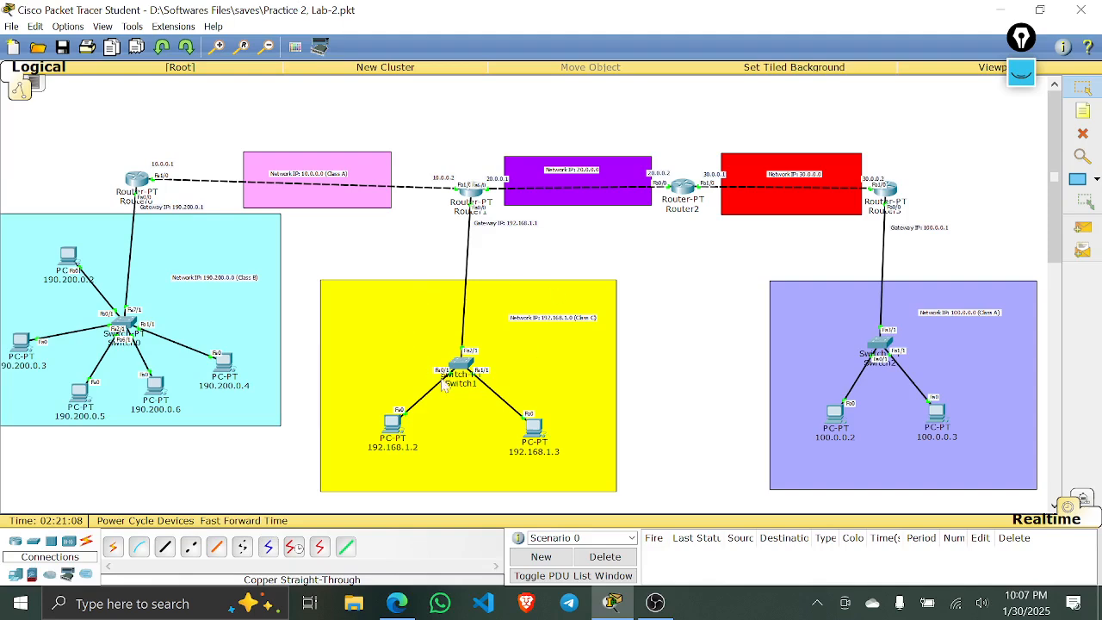
- Review Router0's static routes with its window moved clear of the Router0–Router1 link, and minimize the window
left_click(219, 47)
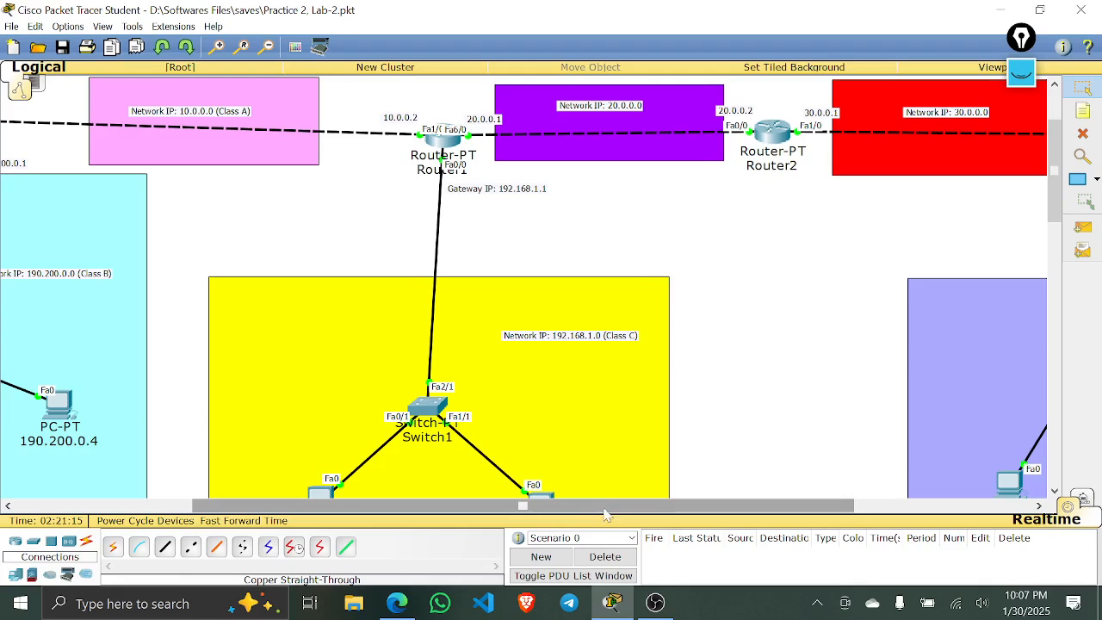
left_click_drag(512, 506, 335, 465)
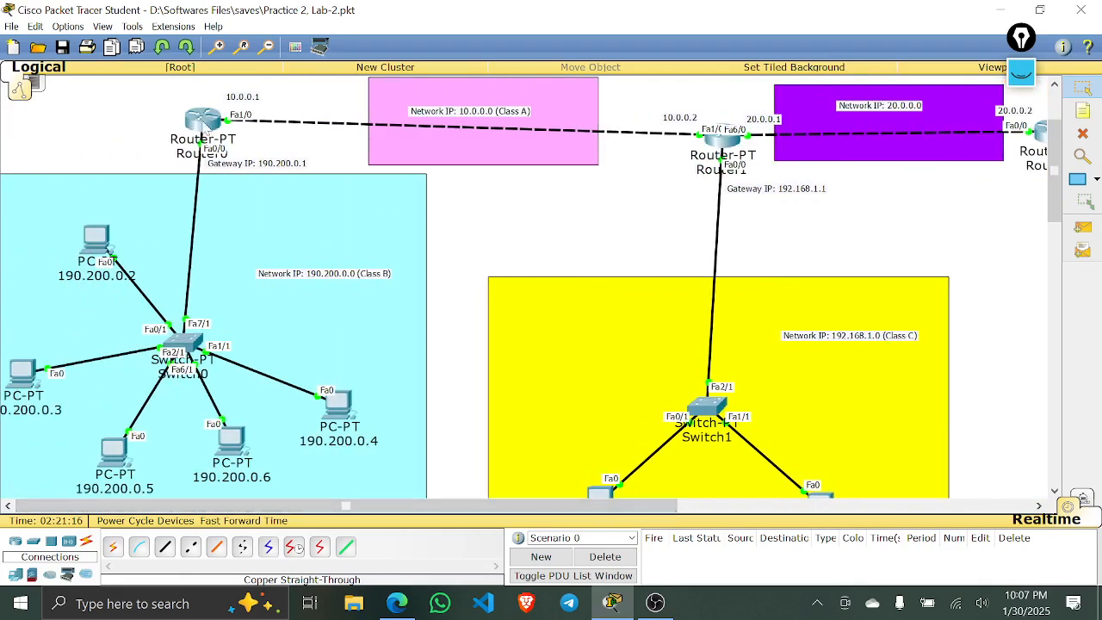
left_click(208, 122)
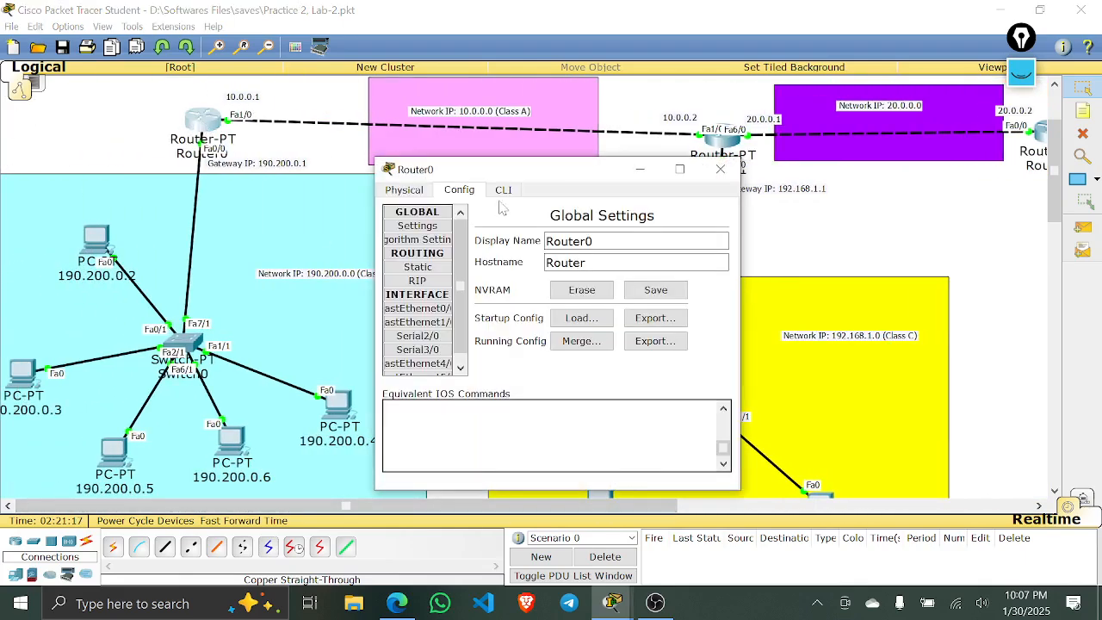
left_click(417, 267)
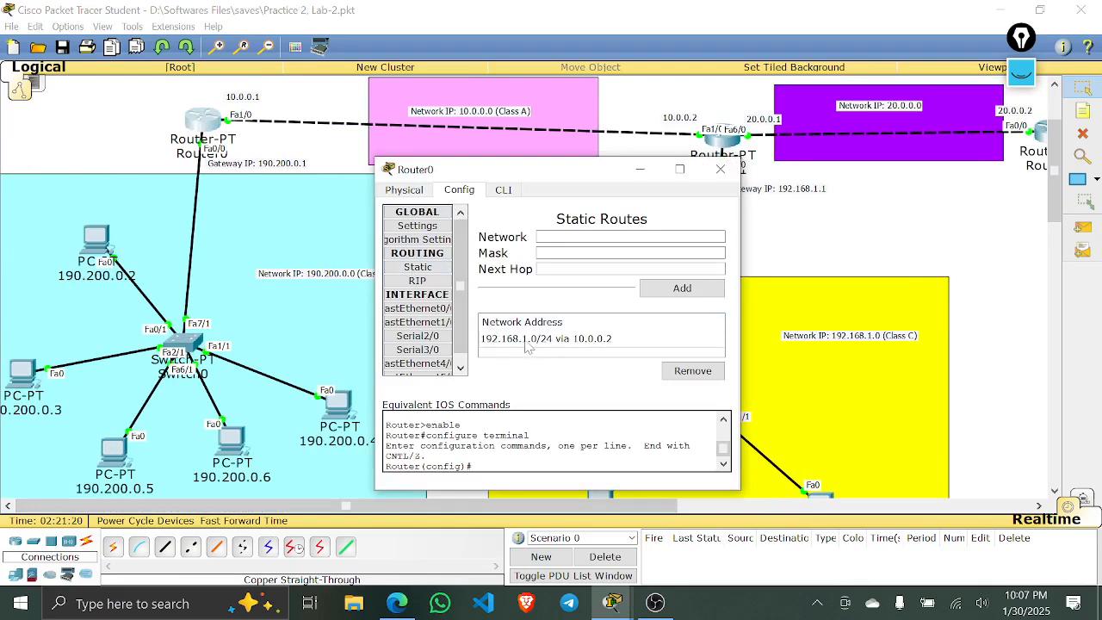
left_click_drag(602, 157, 236, 194)
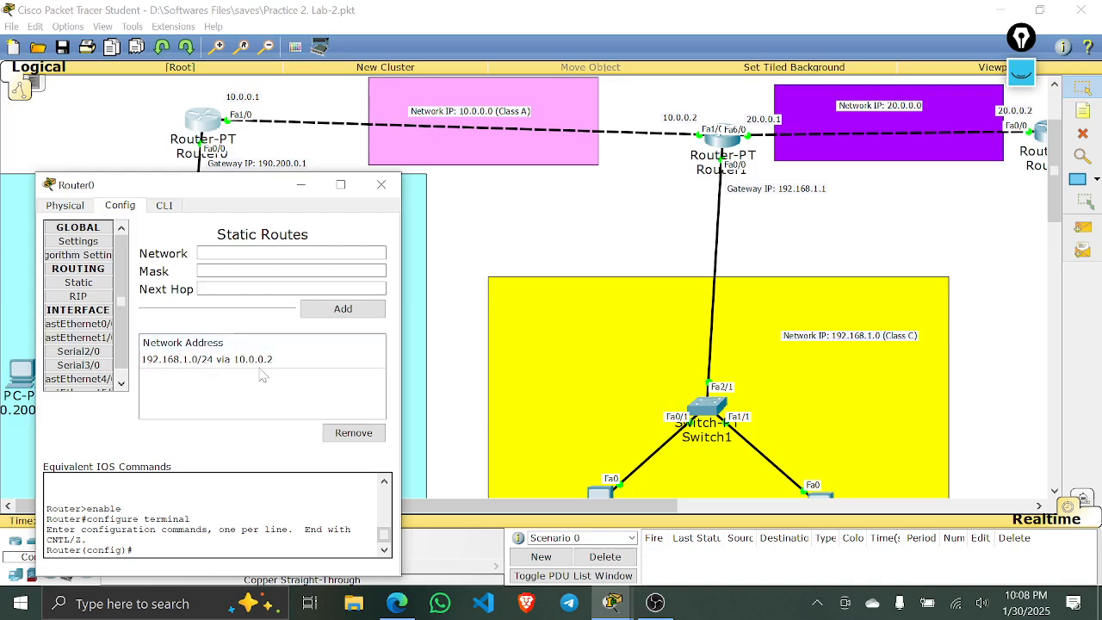
left_click_drag(304, 185, 298, 216)
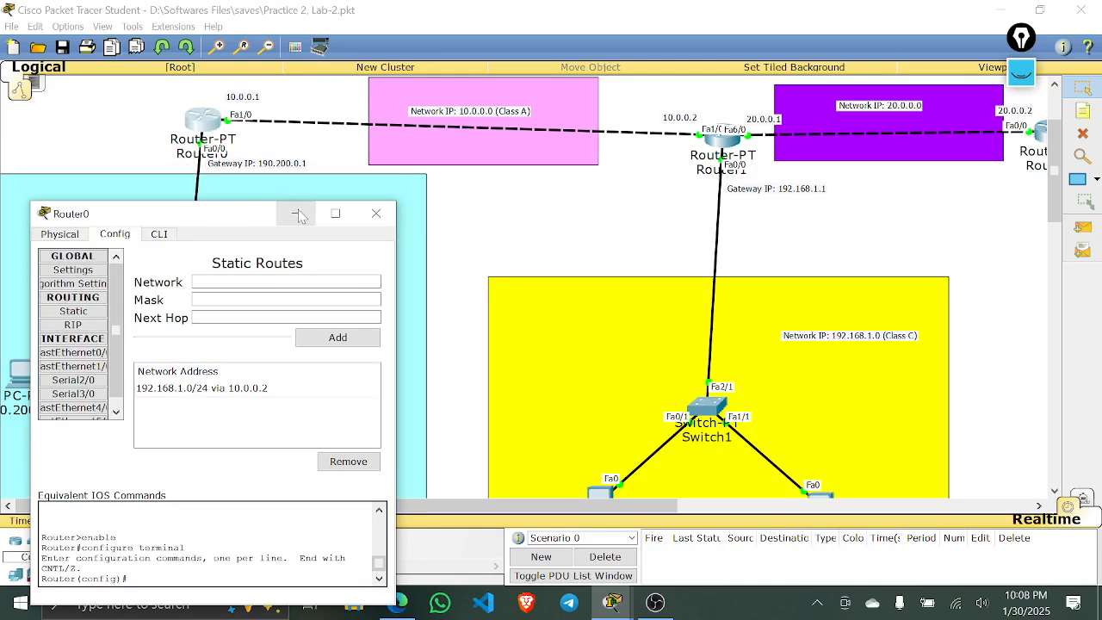
left_click(297, 214)
- In pink, circle Router0 and PC 190.200.0.4, draw an arrow from Router0 to the 192.168.1.0 network, and clear the drawings
left_click(1021, 37)
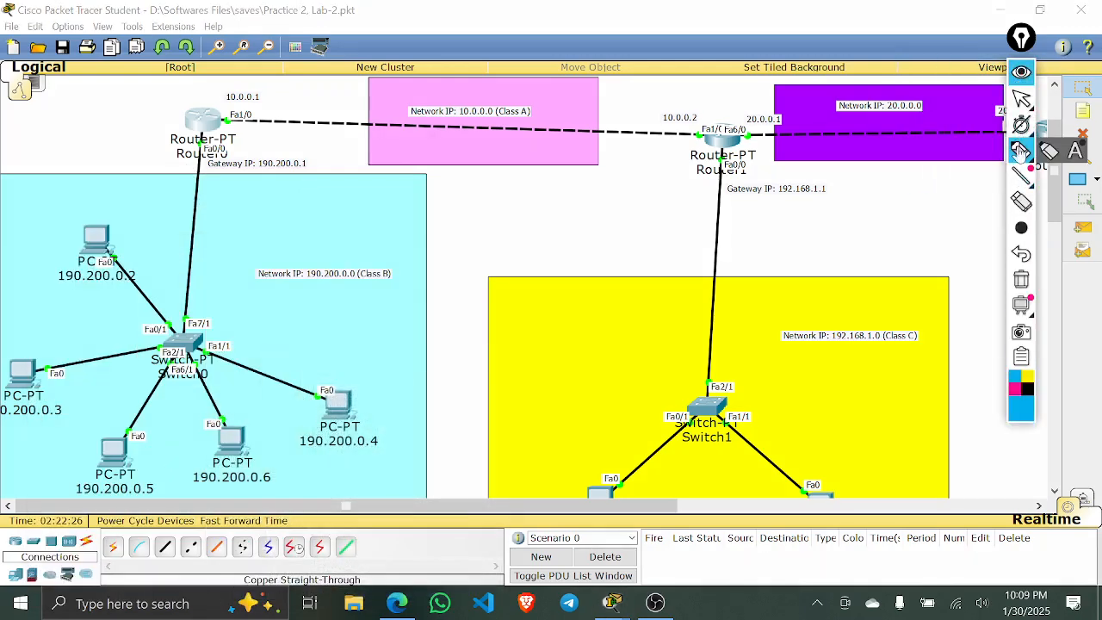
left_click(1020, 151)
left_click(1014, 388)
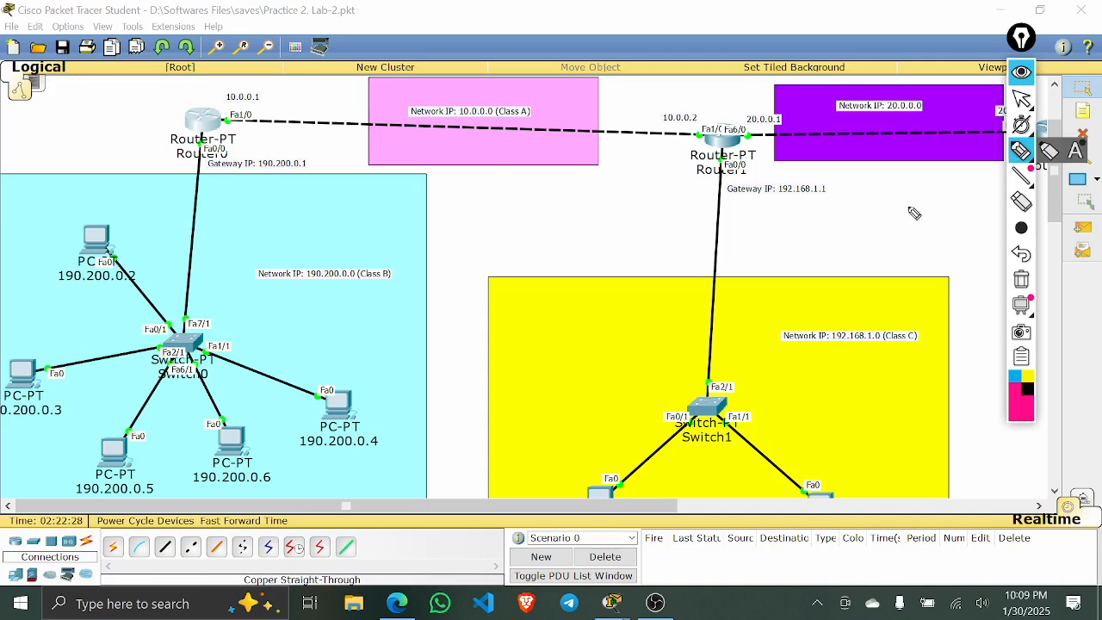
mouse_move(228, 103)
left_mouse_down()
mouse_move(165, 112)
mouse_move(246, 121)
mouse_move(514, 345)
mouse_move(499, 351)
left_mouse_up()
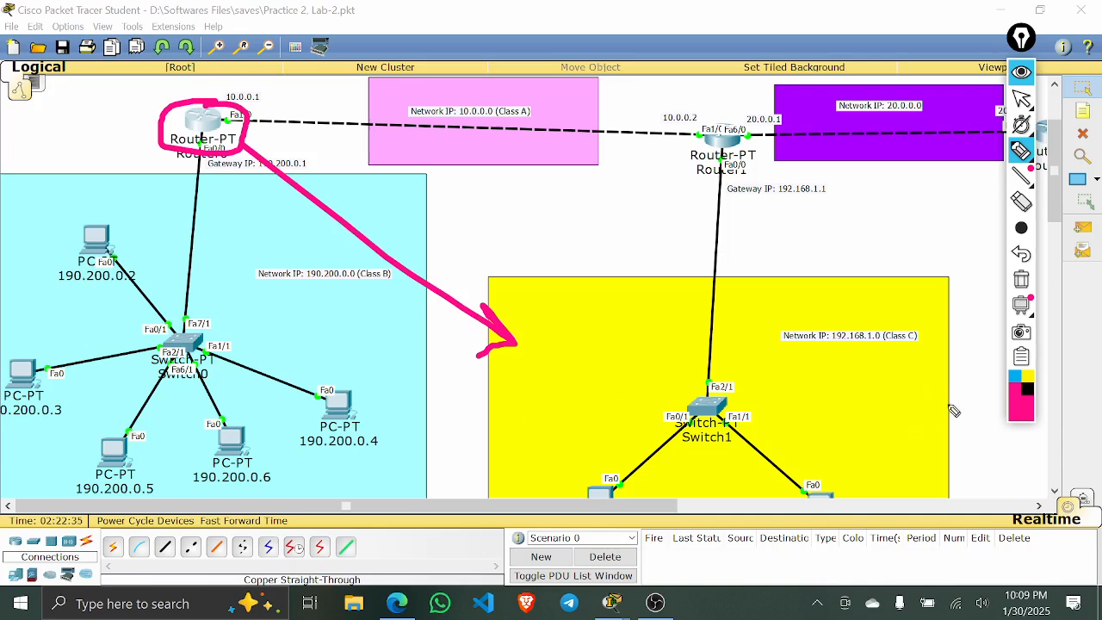
mouse_move(312, 380)
left_mouse_down()
mouse_move(394, 417)
mouse_move(312, 363)
left_mouse_up()
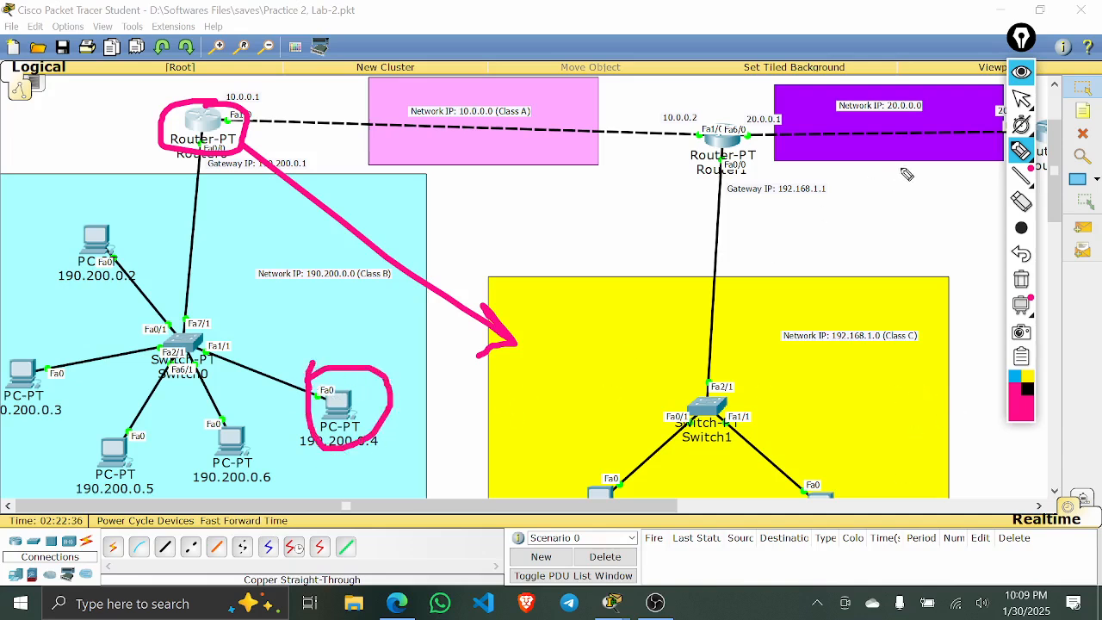
left_click(1021, 279)
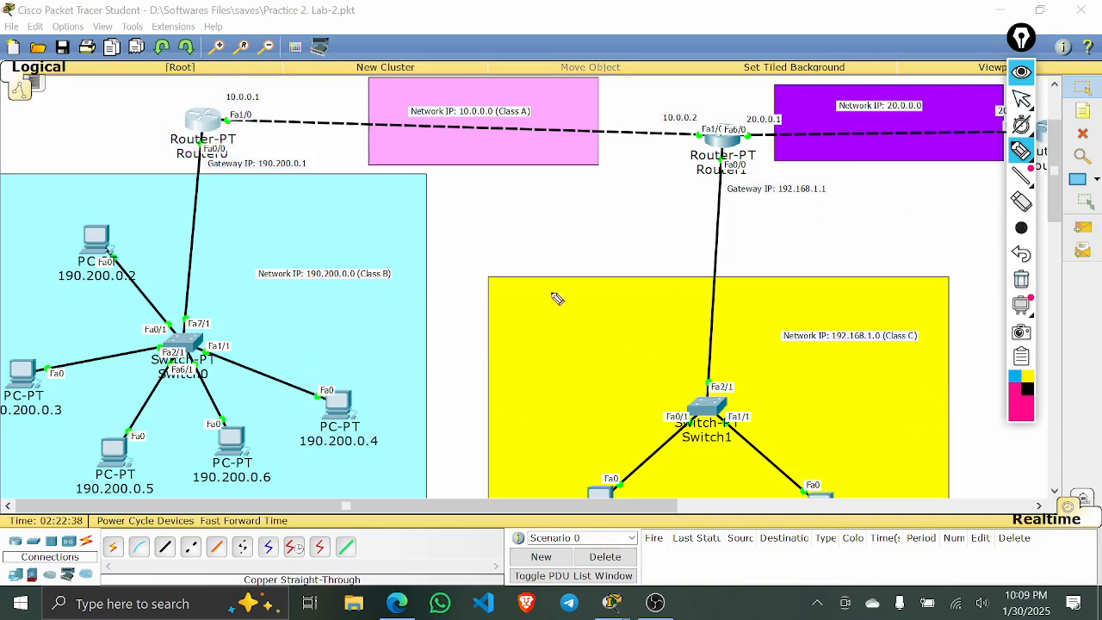
- Trace in pink the path from PC 190.200.0.4 through Router0 and Router1 to the 192.168.1.0 network, emphasizing both routers, and clear the drawings
mouse_move(318, 396)
left_mouse_down()
mouse_move(348, 454)
mouse_move(276, 215)
mouse_move(228, 129)
mouse_move(711, 162)
mouse_move(697, 172)
mouse_move(714, 172)
mouse_move(704, 323)
mouse_move(745, 306)
left_mouse_up()
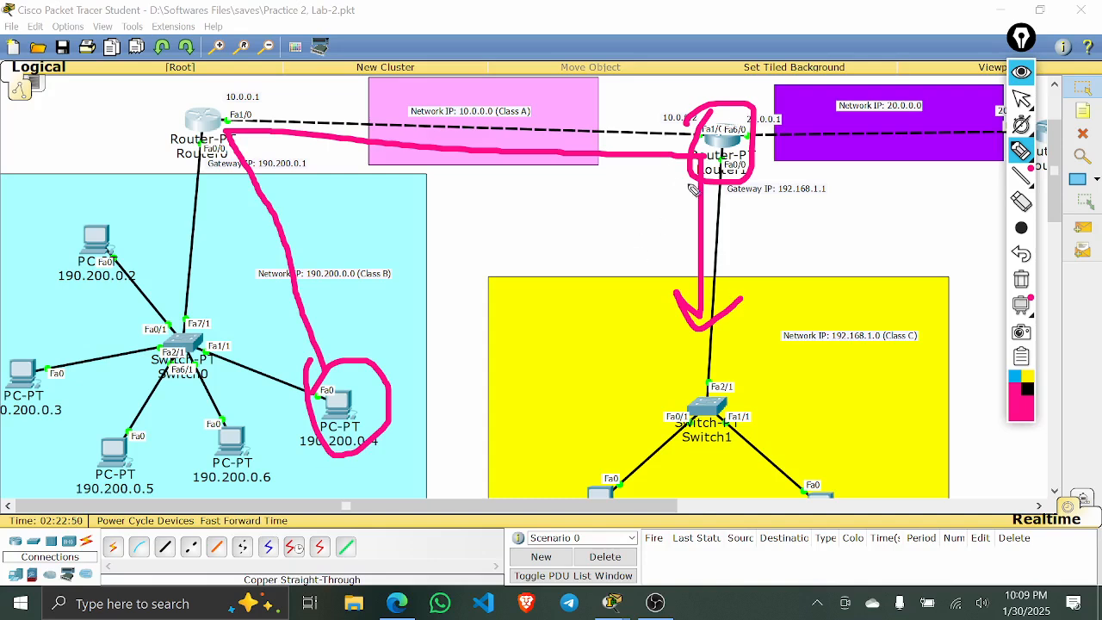
mouse_move(618, 256)
left_mouse_down()
mouse_move(689, 159)
mouse_move(686, 217)
left_mouse_up()
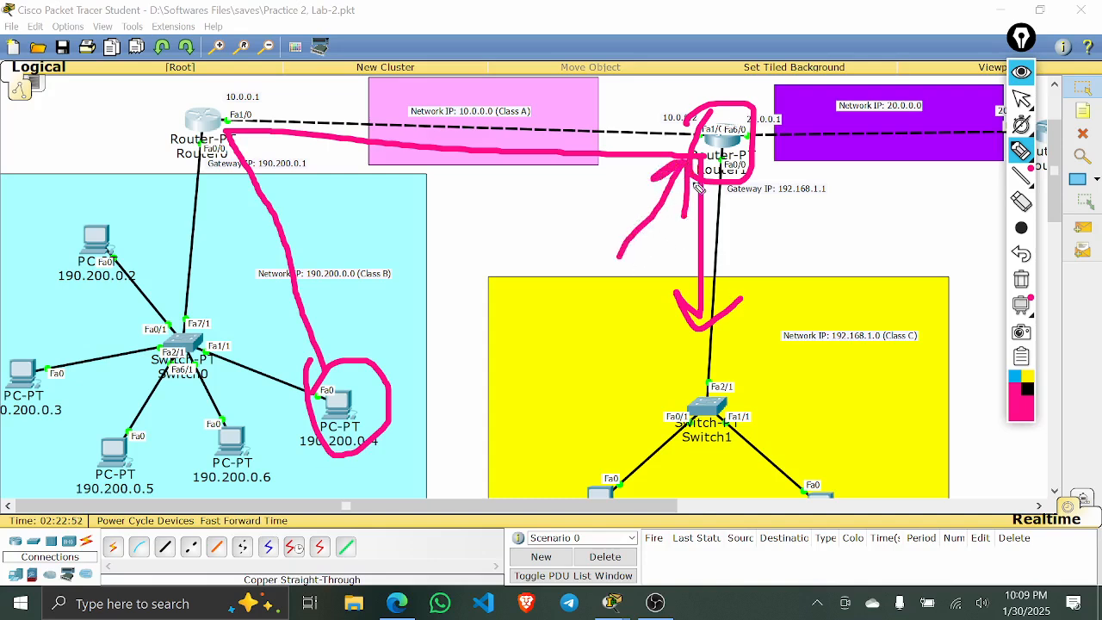
mouse_move(202, 82)
left_mouse_down()
mouse_move(189, 176)
mouse_move(234, 79)
mouse_move(202, 82)
left_mouse_up()
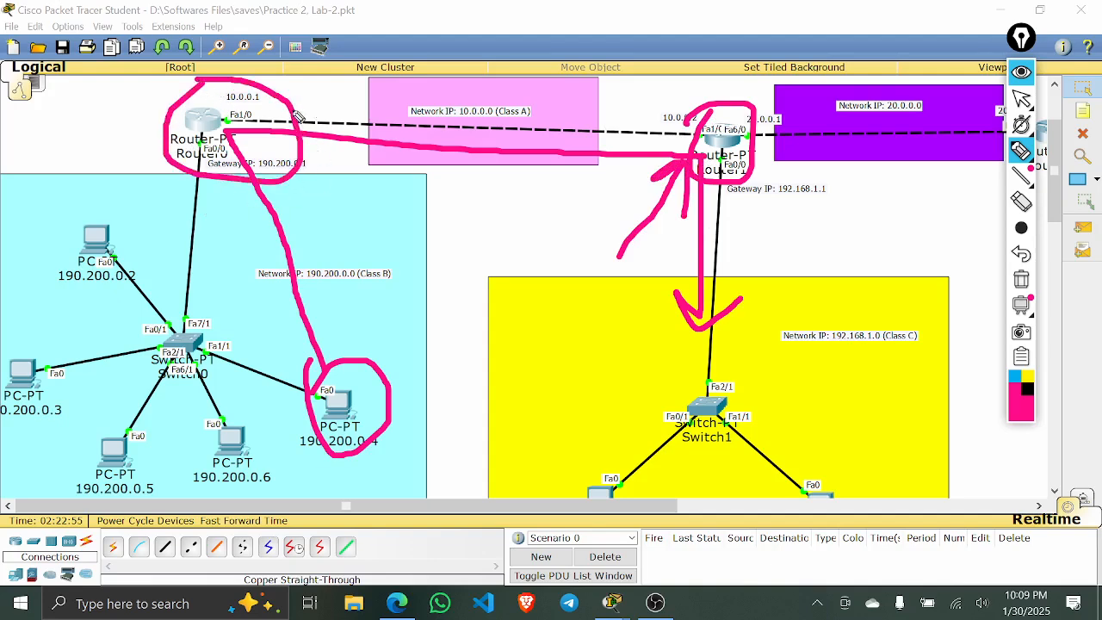
mouse_move(297, 112)
left_mouse_down()
mouse_move(682, 110)
mouse_move(668, 134)
left_mouse_up()
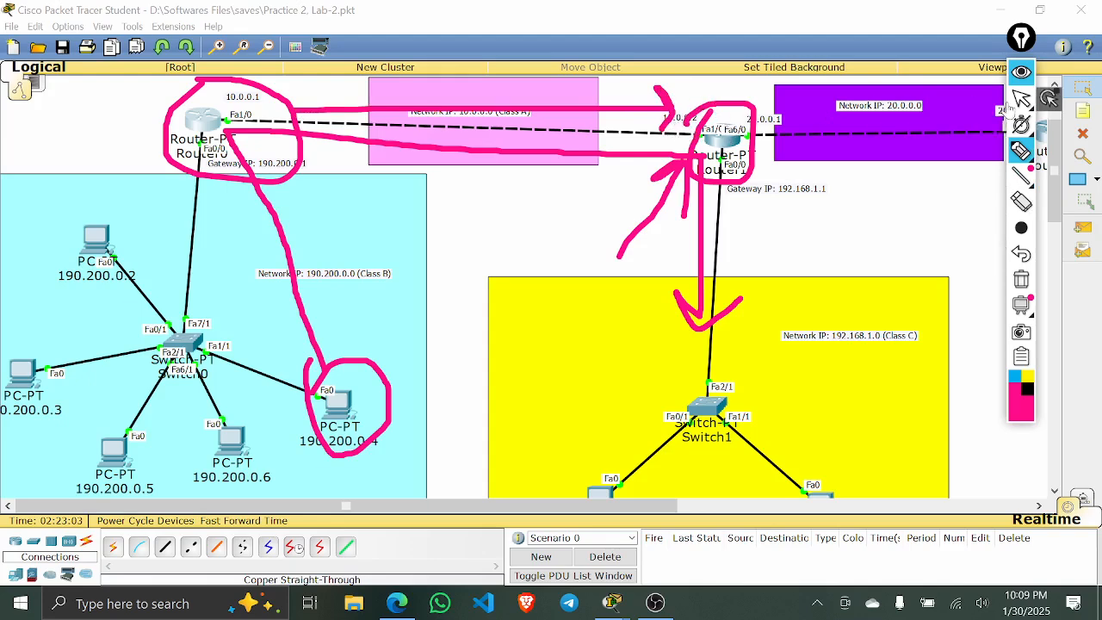
left_click(1021, 72)
left_click(1021, 72)
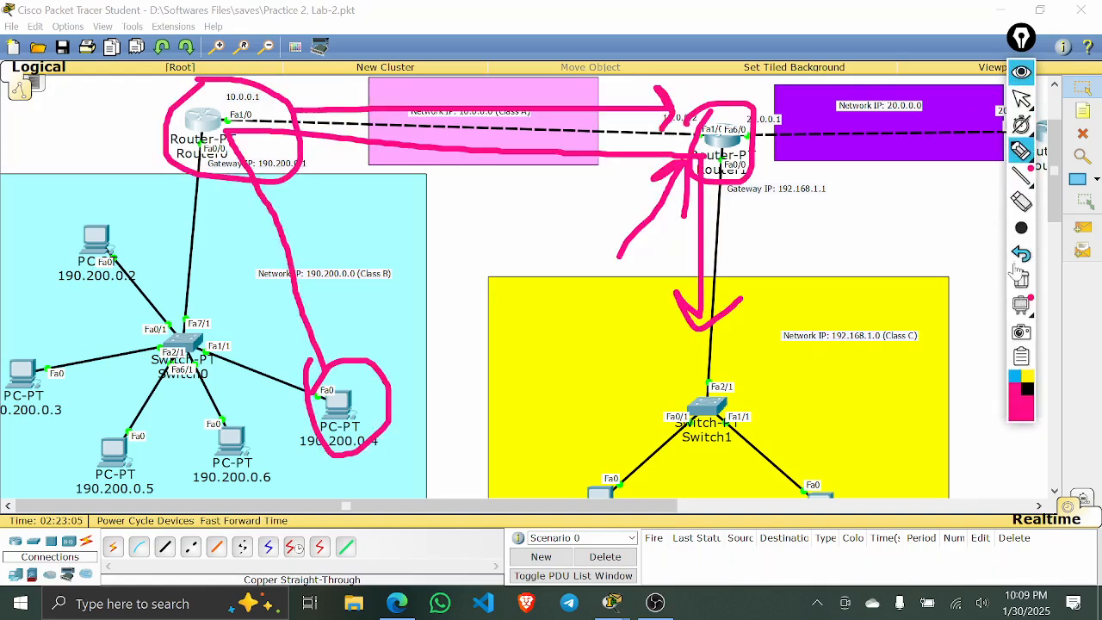
left_click(1021, 279)
- Circle the next-hop address 10.0.0.2 at Router1 in pink and draw arrows pointing to Router0 and to that address
mouse_move(710, 105)
left_mouse_down()
mouse_move(665, 113)
mouse_move(680, 151)
mouse_move(714, 103)
mouse_move(687, 105)
left_mouse_up()
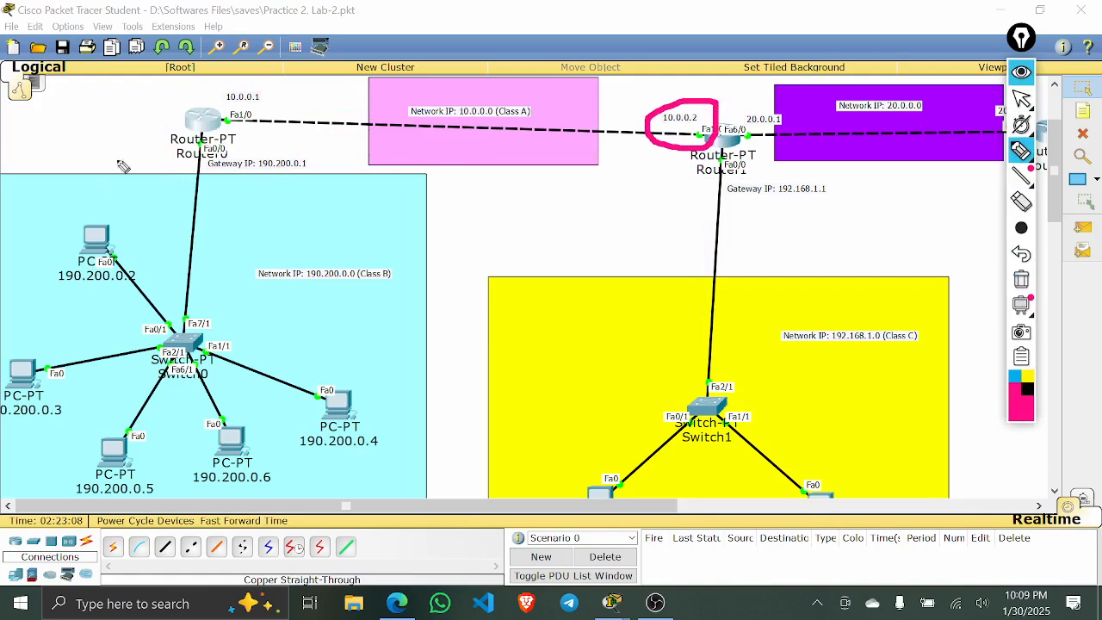
mouse_move(93, 186)
left_mouse_down()
mouse_move(116, 112)
mouse_move(187, 148)
left_mouse_up()
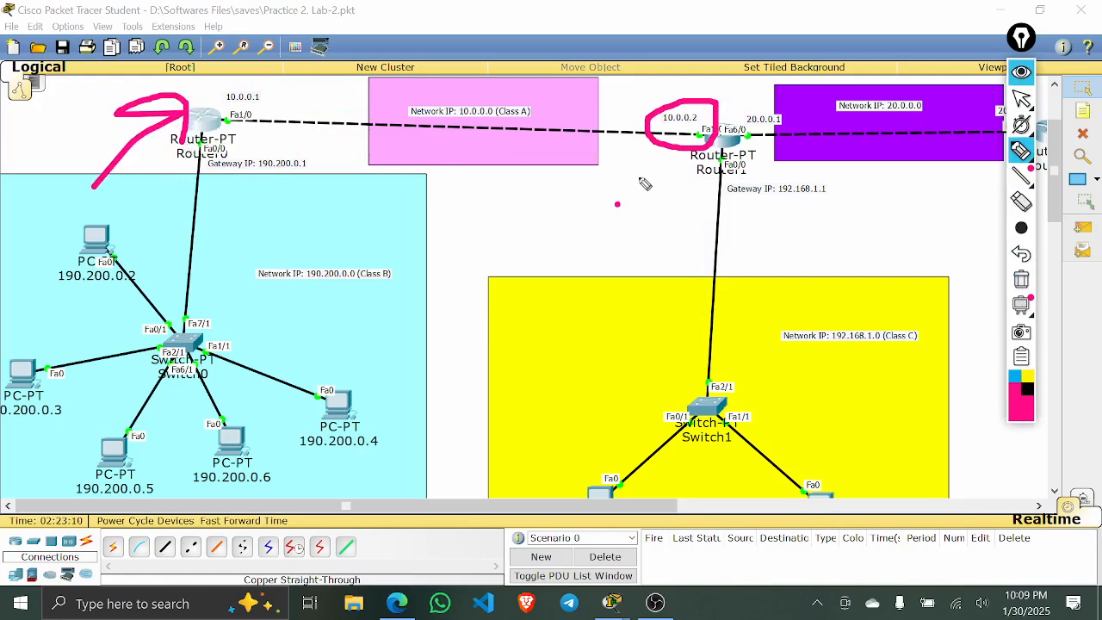
left_click_drag(616, 205, 667, 148)
mouse_move(603, 157)
left_mouse_down()
mouse_move(664, 150)
mouse_move(668, 188)
left_mouse_up()
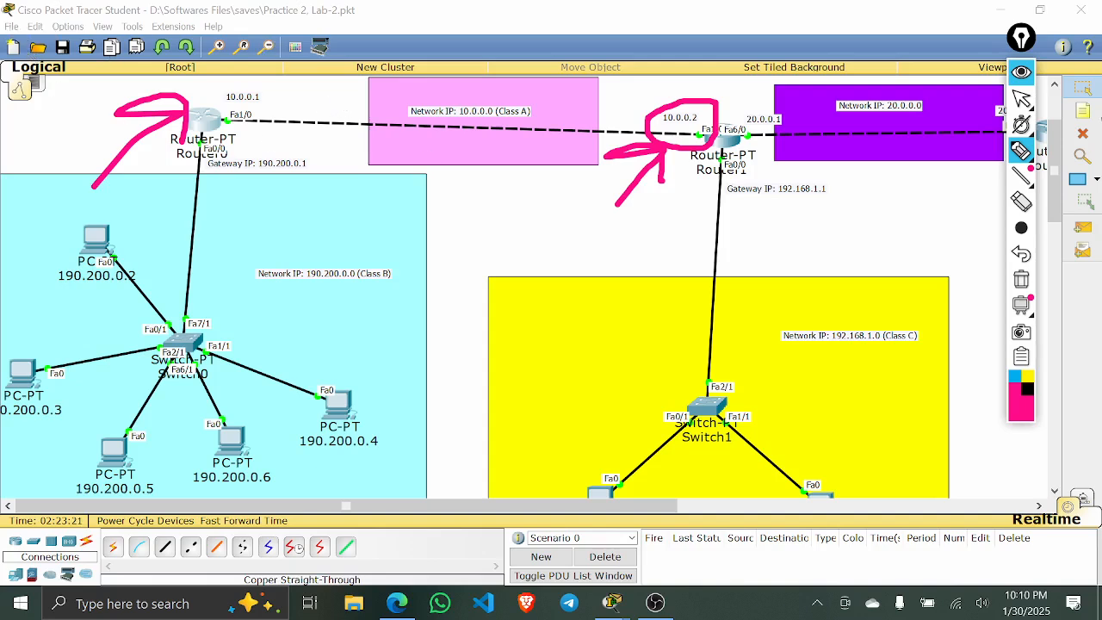
- Clear the annotations and circle Router0 in pink with the whole topology in view
left_click(1021, 99)
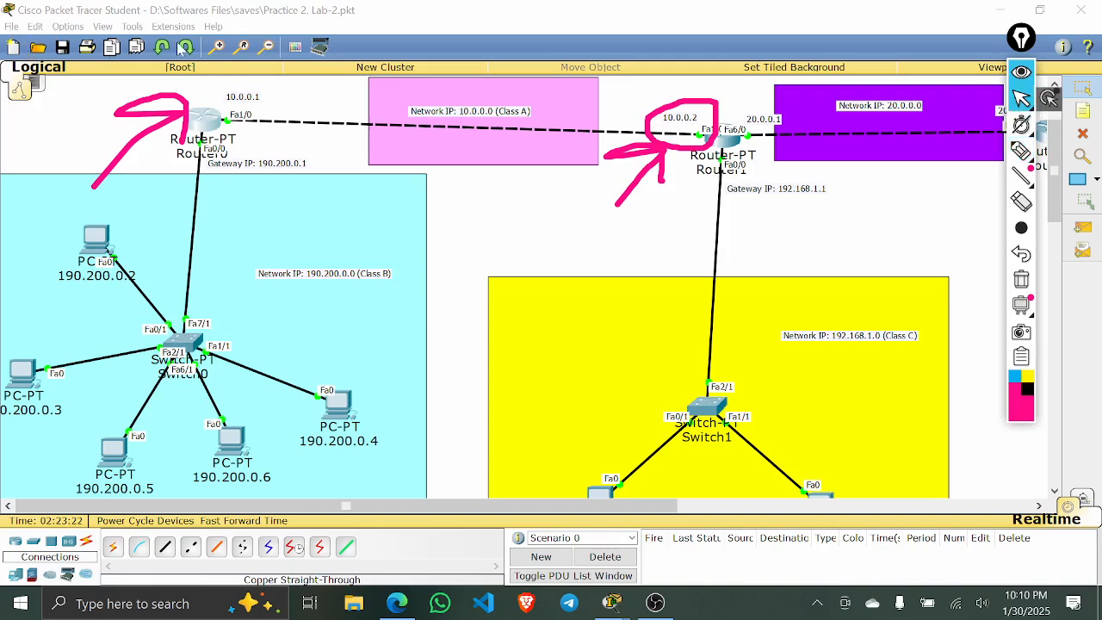
left_click(267, 47)
left_click(267, 47)
left_click(268, 47)
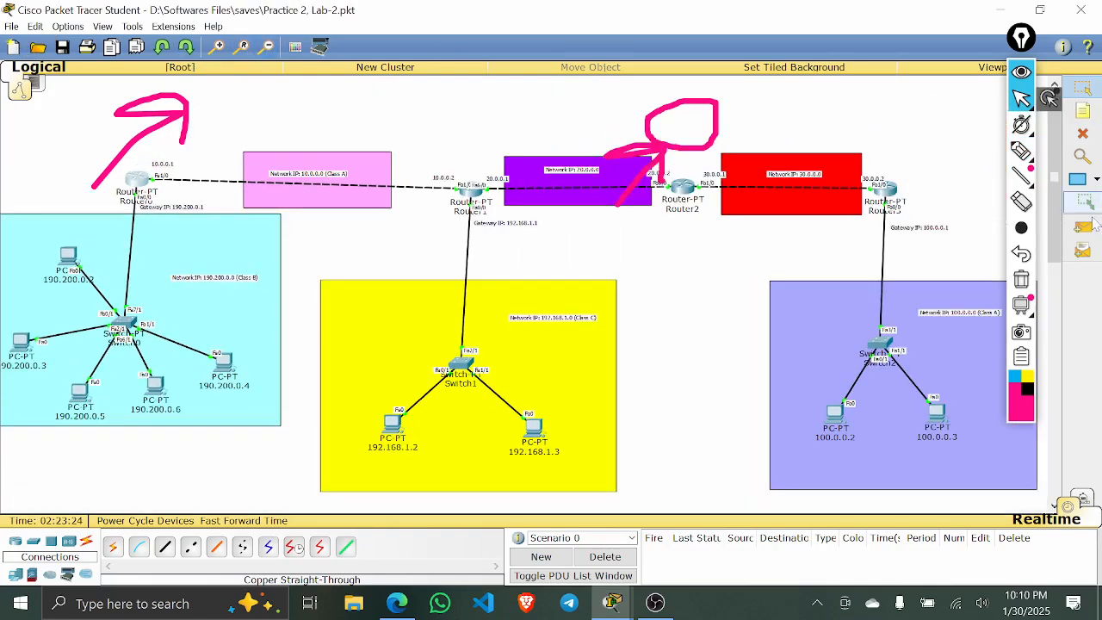
left_click(1021, 279)
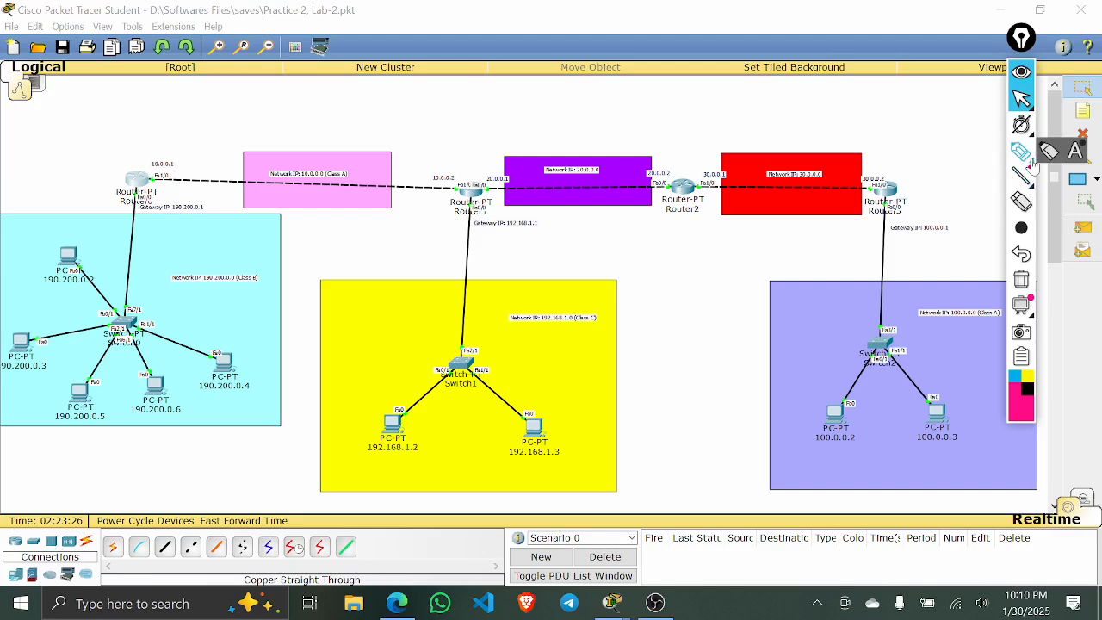
left_click(1024, 157)
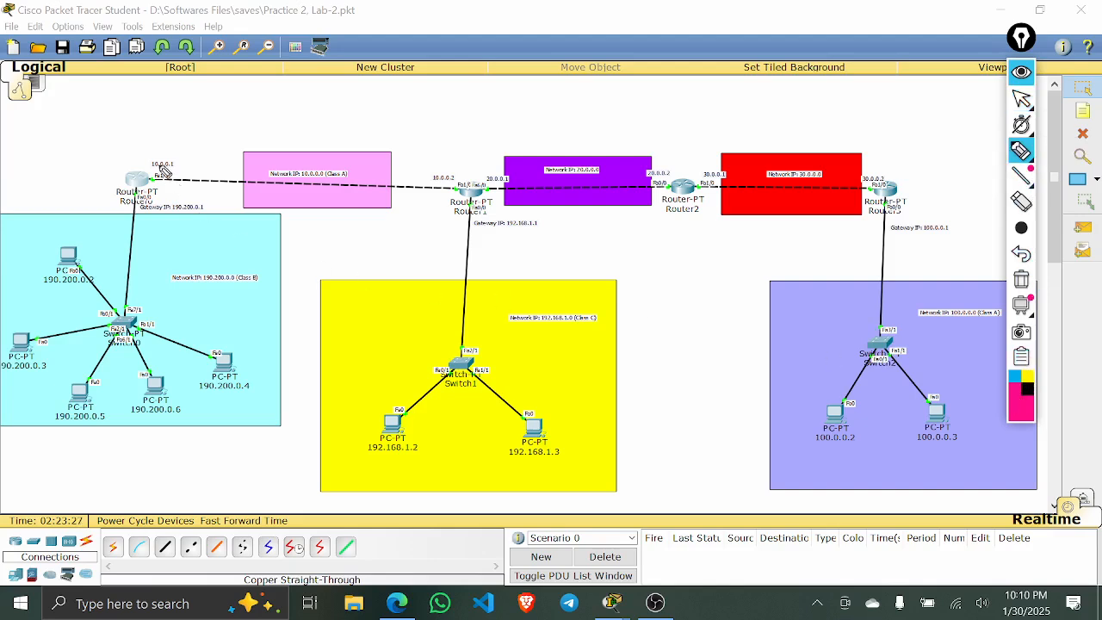
mouse_move(116, 136)
left_mouse_down()
mouse_move(197, 226)
mouse_move(146, 155)
mouse_move(77, 143)
left_mouse_up()
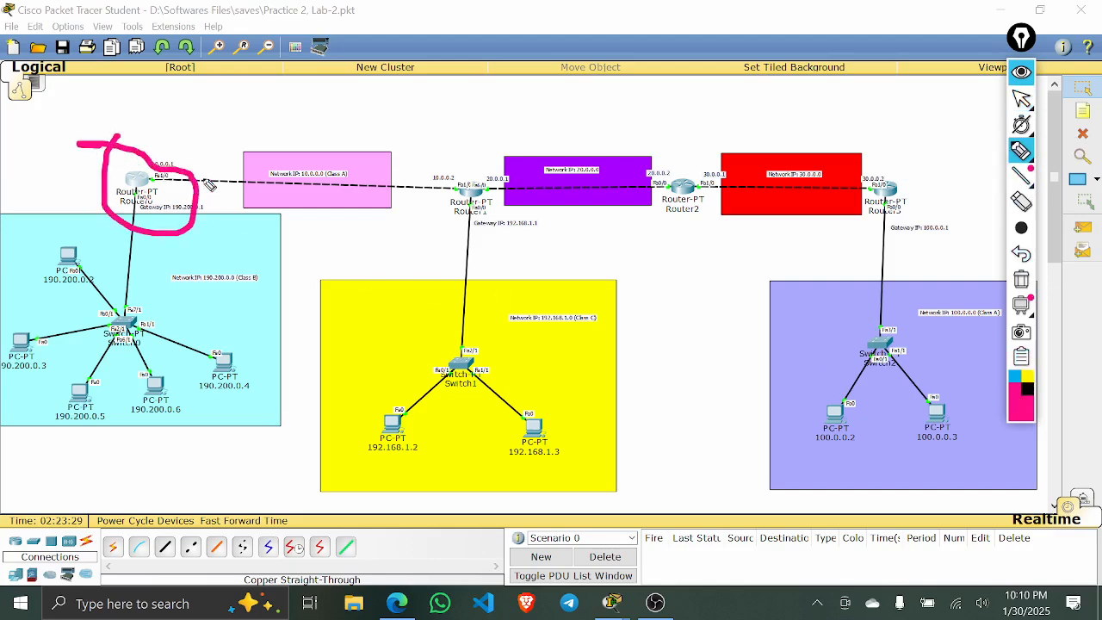
- In pink, draw an arrow from Router0 to the 100.0.0.0 network and trace the path from PC 190.200.0.4 through all four routers to that network
mouse_move(189, 181)
left_mouse_down()
mouse_move(239, 123)
mouse_move(804, 244)
mouse_move(773, 280)
mouse_move(854, 287)
left_mouse_up()
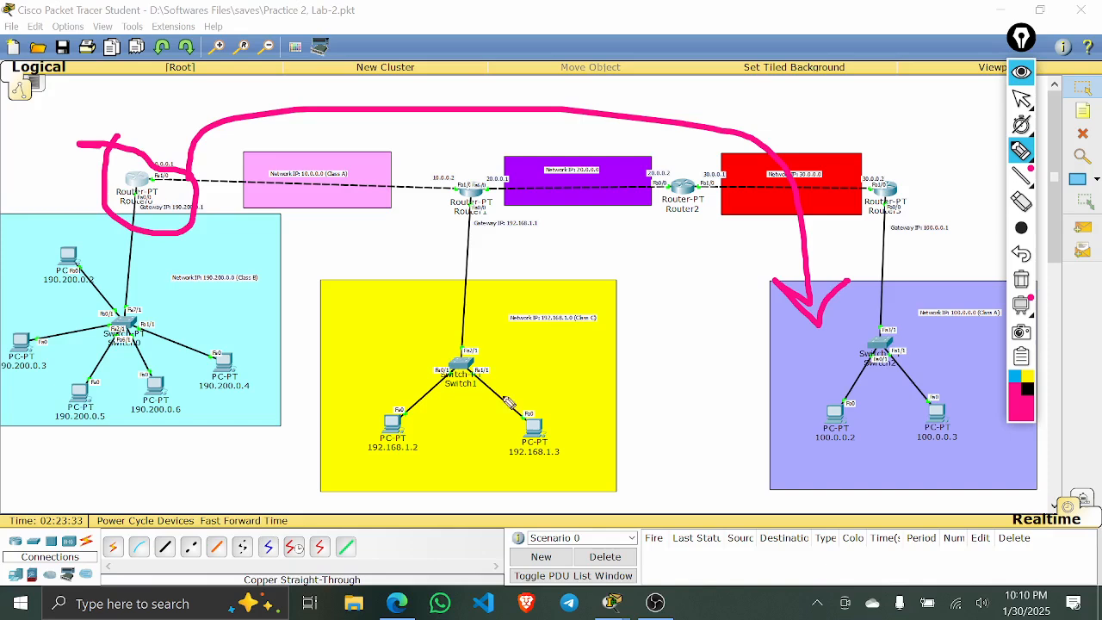
mouse_move(233, 327)
left_mouse_down()
mouse_move(204, 363)
mouse_move(240, 335)
mouse_move(175, 269)
mouse_move(159, 200)
mouse_move(473, 203)
mouse_move(435, 191)
mouse_move(460, 202)
mouse_move(438, 224)
left_mouse_up()
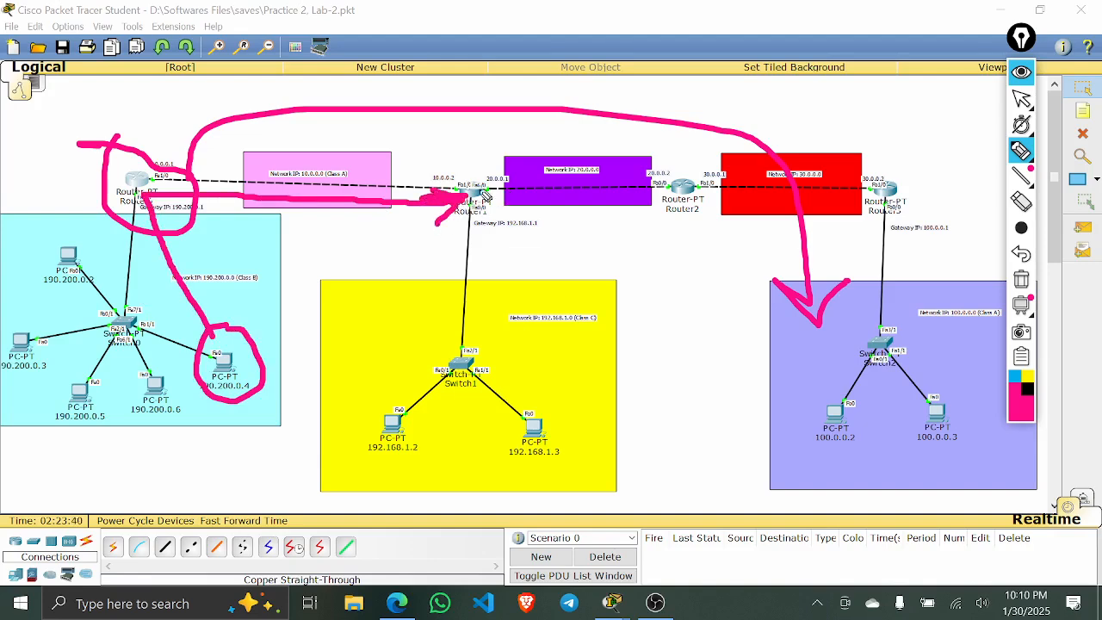
mouse_move(484, 196)
left_mouse_down()
mouse_move(651, 200)
mouse_move(679, 188)
mouse_move(645, 215)
mouse_move(742, 186)
mouse_move(869, 186)
mouse_move(864, 334)
left_mouse_up()
left_click_drag(833, 294, 862, 335)
left_click_drag(892, 300, 864, 336)
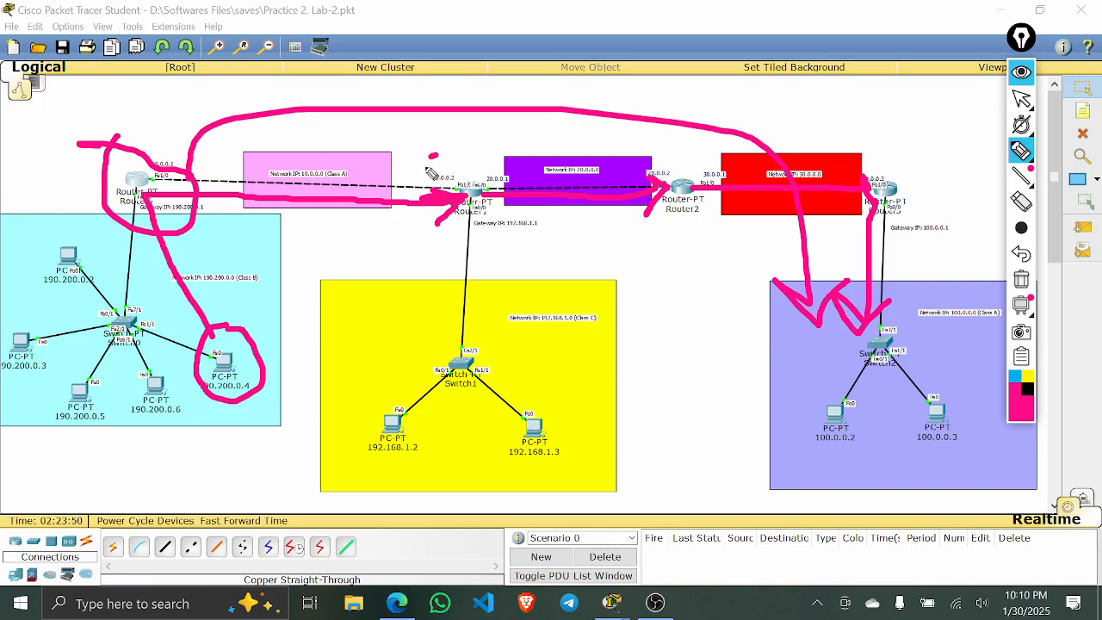
- Circle the next-hop address 10.0.0.2 at Router1 in pink, then clear all drawings and collapse the annotation tools
mouse_move(436, 156)
left_mouse_down()
mouse_move(472, 224)
mouse_move(527, 194)
mouse_move(434, 166)
mouse_move(433, 152)
mouse_move(415, 176)
mouse_move(452, 208)
mouse_move(463, 183)
mouse_move(419, 191)
mouse_move(465, 155)
mouse_move(411, 169)
mouse_move(447, 164)
left_mouse_up()
key("ctrl+z")
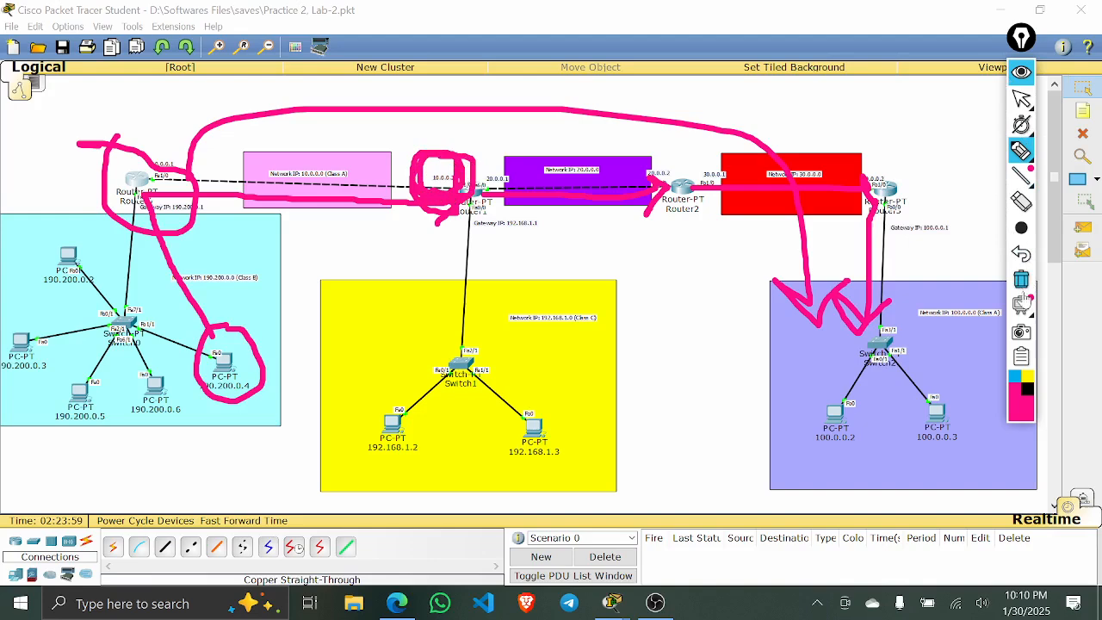
left_click(1021, 279)
left_click(1016, 76)
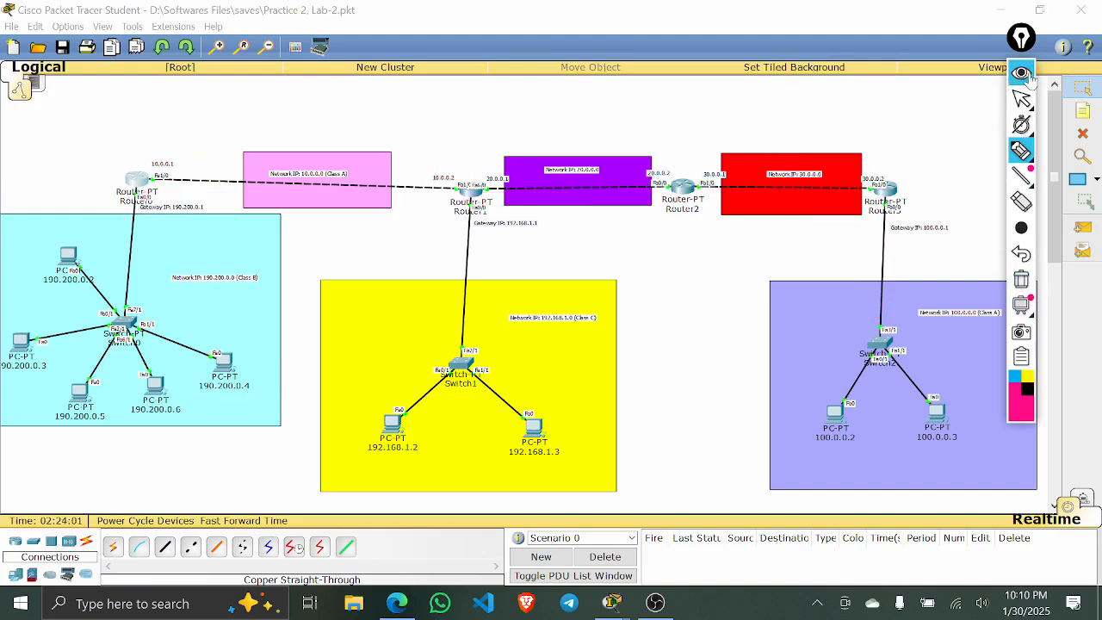
- Enter network 20.0.0.0 with mask 255.0.0.0 for a new static route on Router0
left_click(150, 197)
left_click_drag(198, 221, 162, 231)
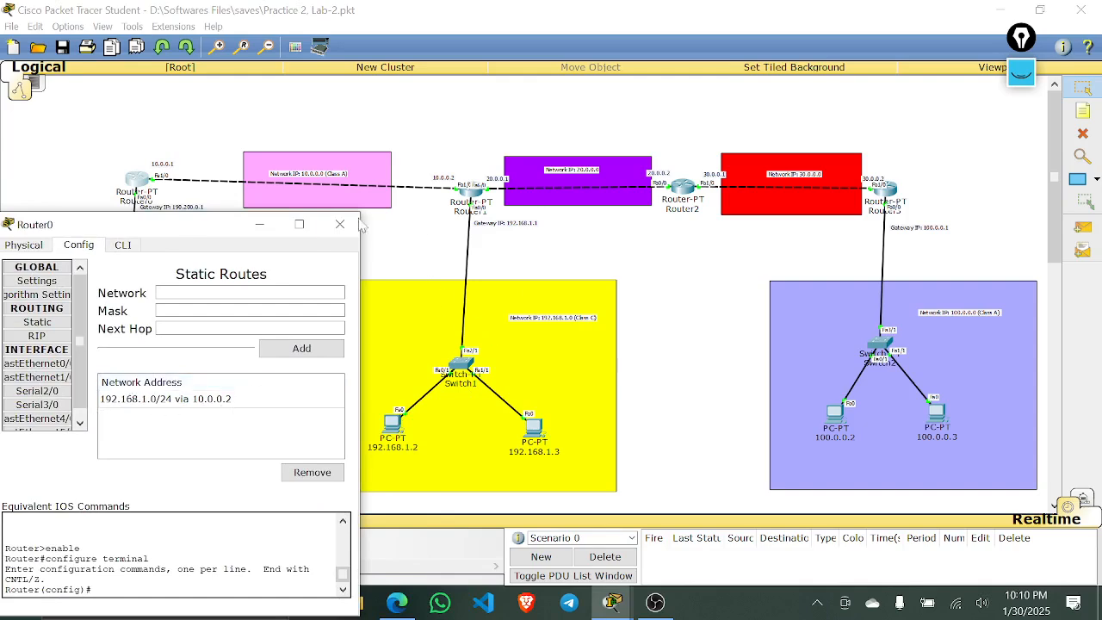
left_click_drag(229, 228, 226, 276)
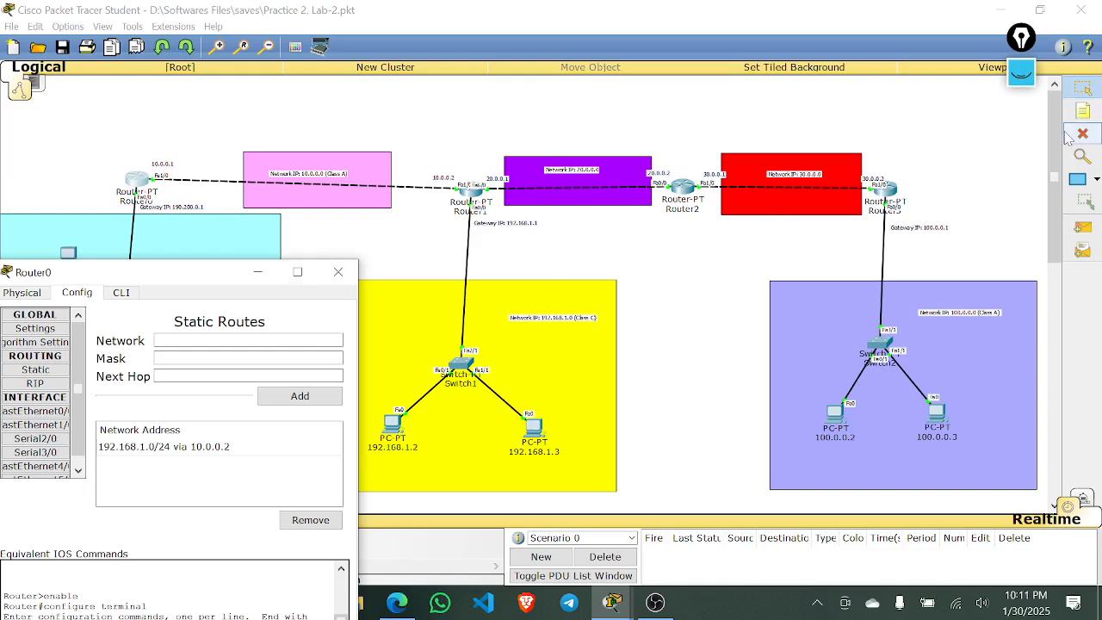
left_click(216, 47)
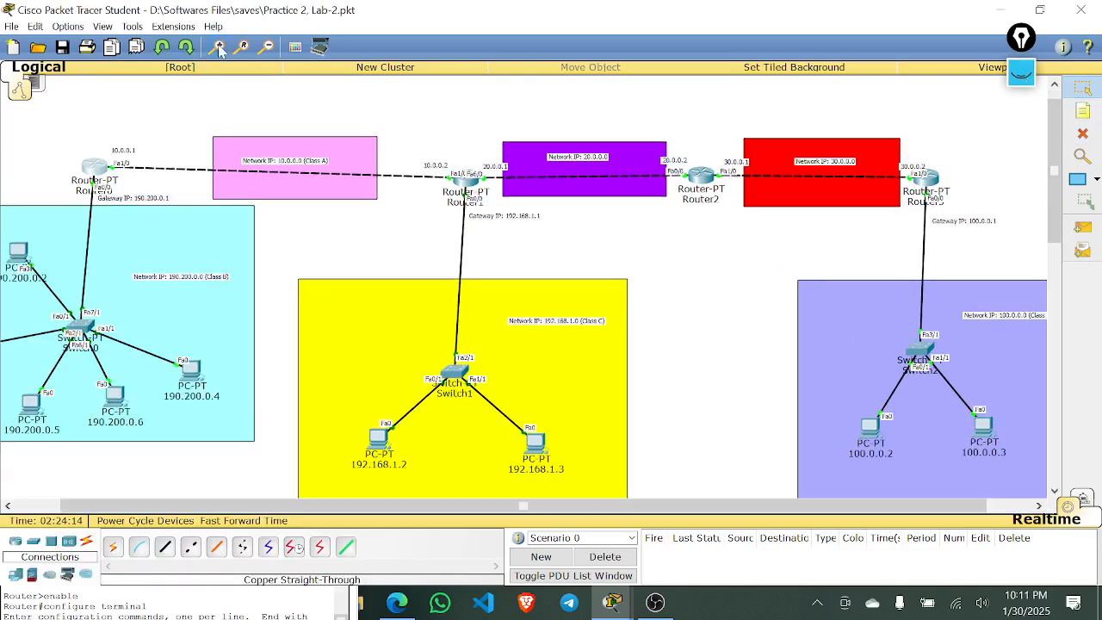
left_click(216, 46)
left_click(217, 46)
scroll(988, 309, "up", 2)
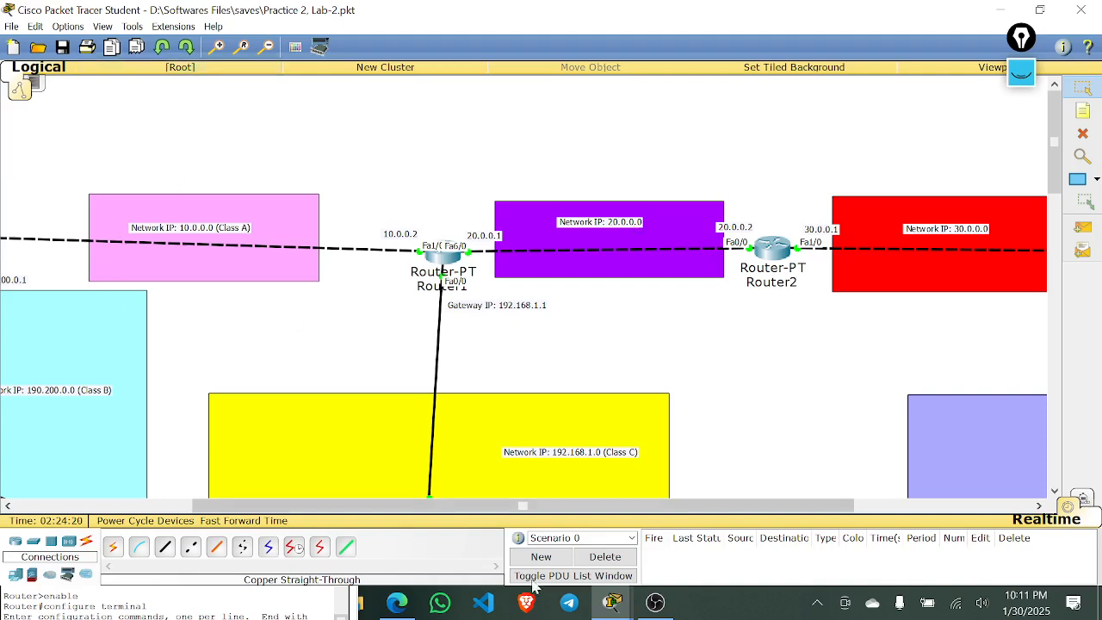
mouse_move(624, 610)
left_click(708, 527)
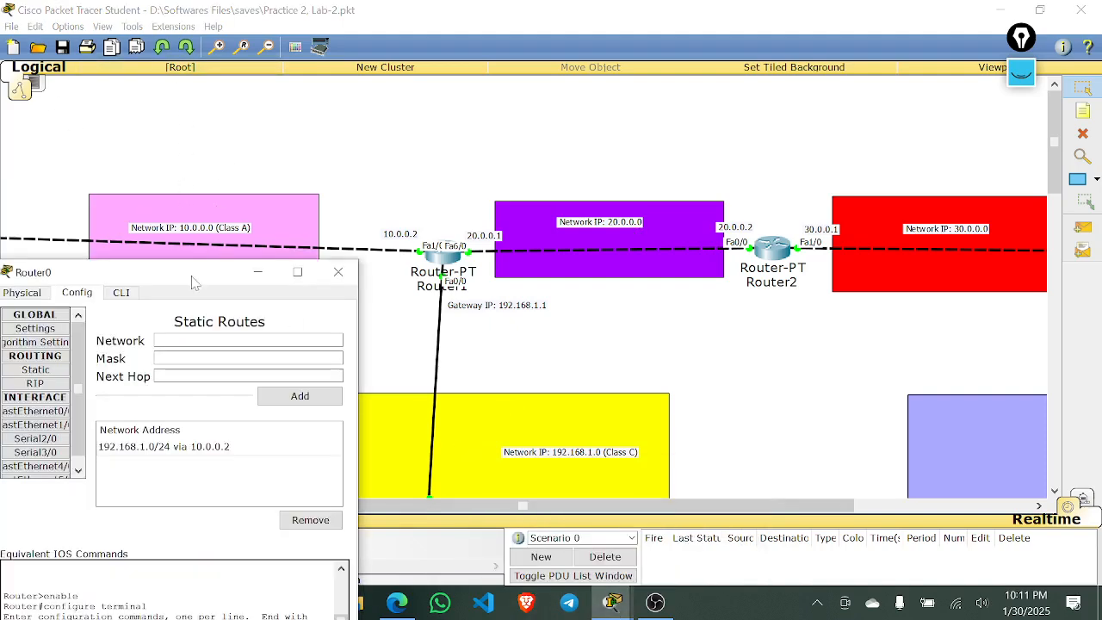
left_click_drag(175, 275, 164, 278)
left_click(182, 342)
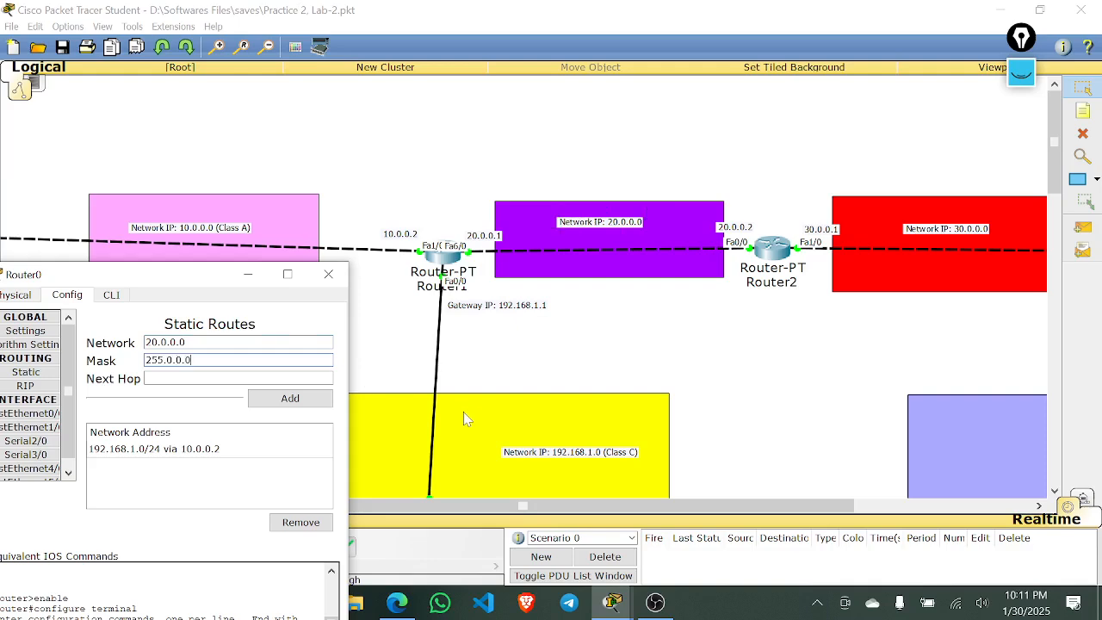
key("Tab")
- Set the next hop to 10.0.0.2 and add the 20.0.0.0 static route to Router0
left_click_drag(145, 278, 155, 387)
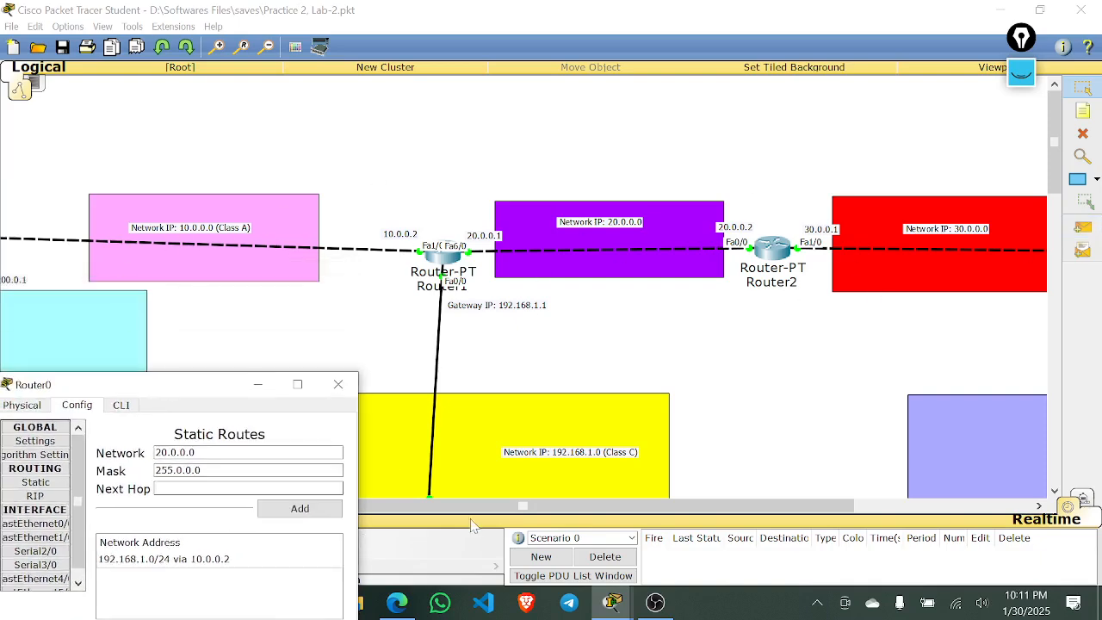
left_click_drag(552, 508, 443, 507)
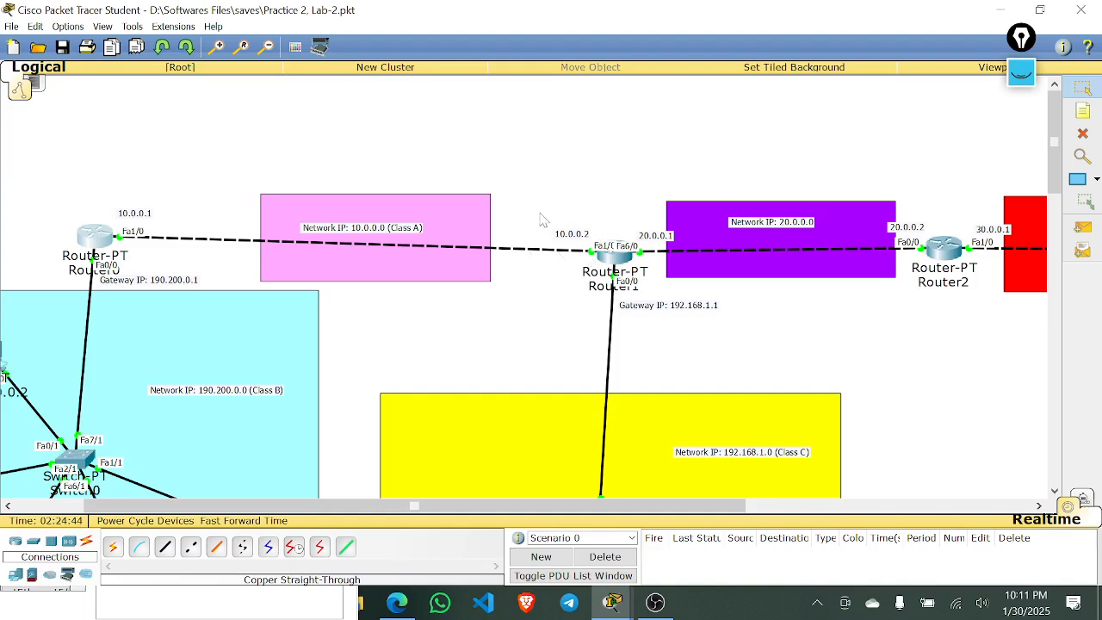
mouse_move(612, 602)
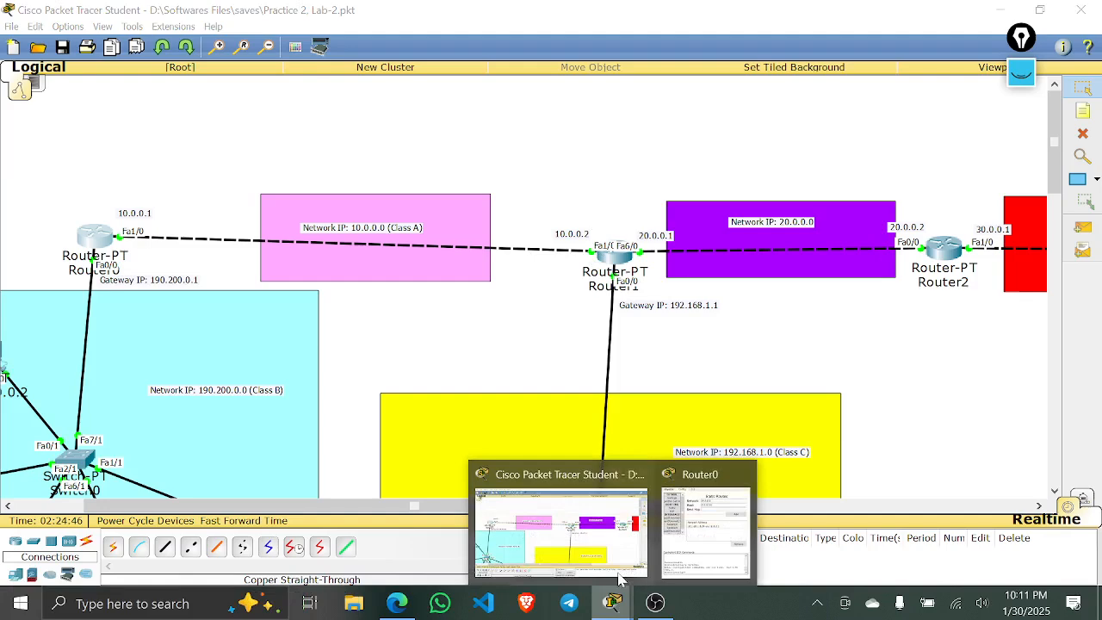
left_click(626, 517)
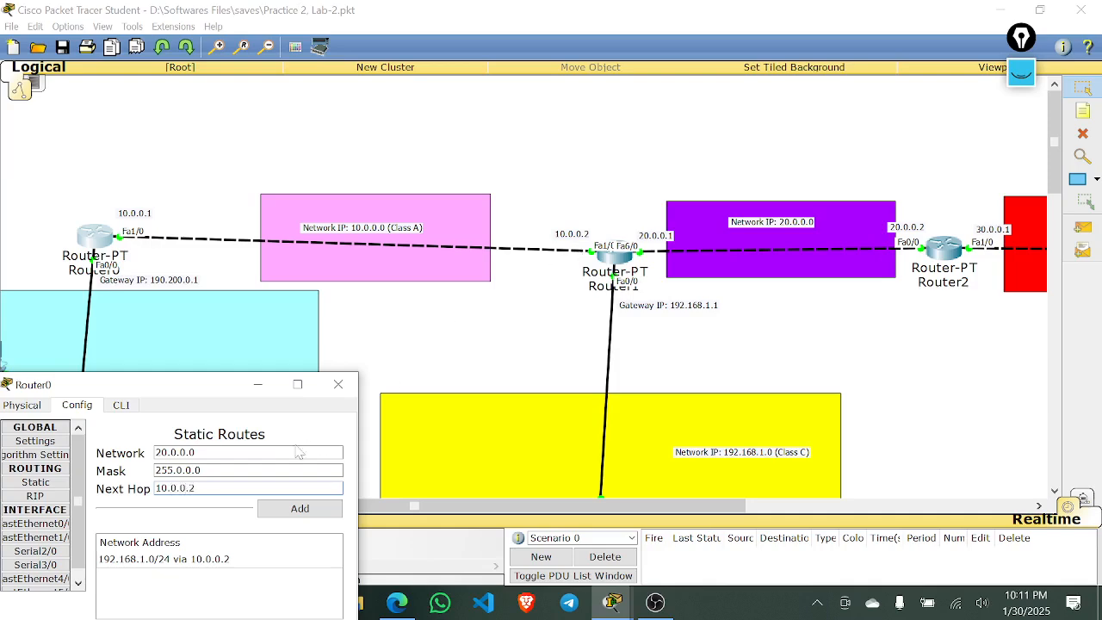
left_click_drag(206, 394, 106, 270)
left_click(306, 370)
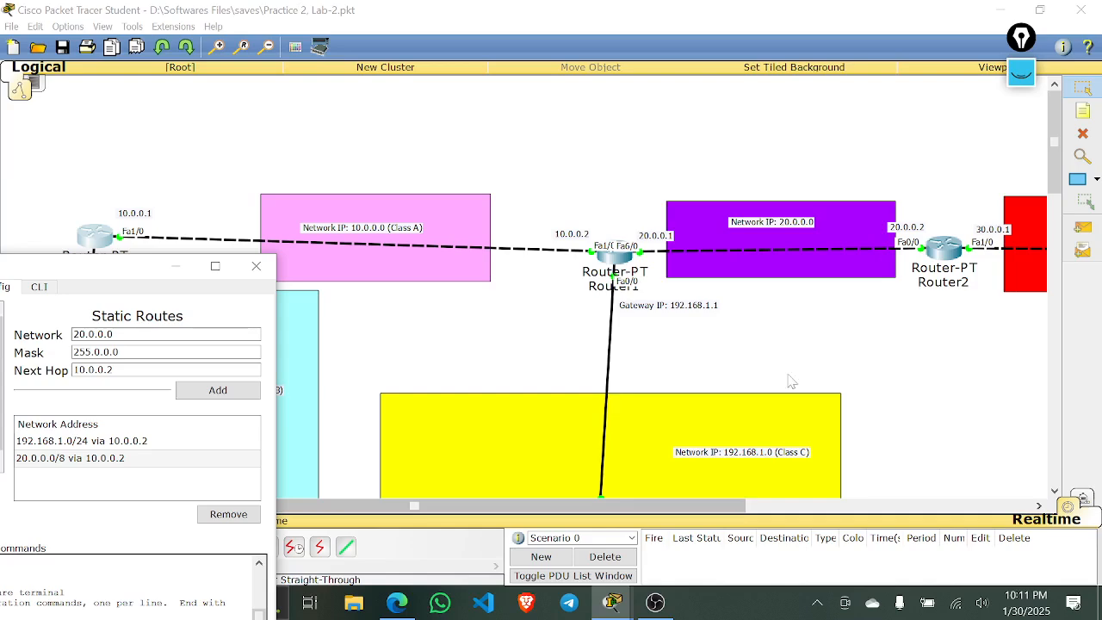
- Change the network in Router0's static route entry to 30.0.0.0, reusing mask 255.0.0.0 and next hop 10.0.0.2
left_click(710, 514)
left_click_drag(710, 514, 974, 514)
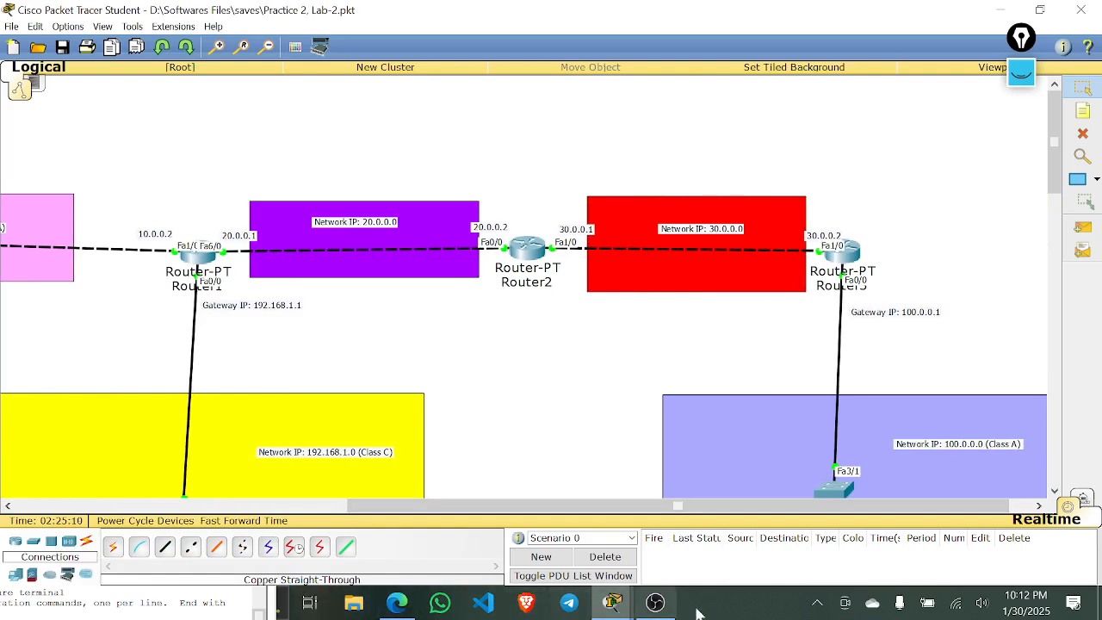
mouse_move(627, 613)
left_click(715, 516)
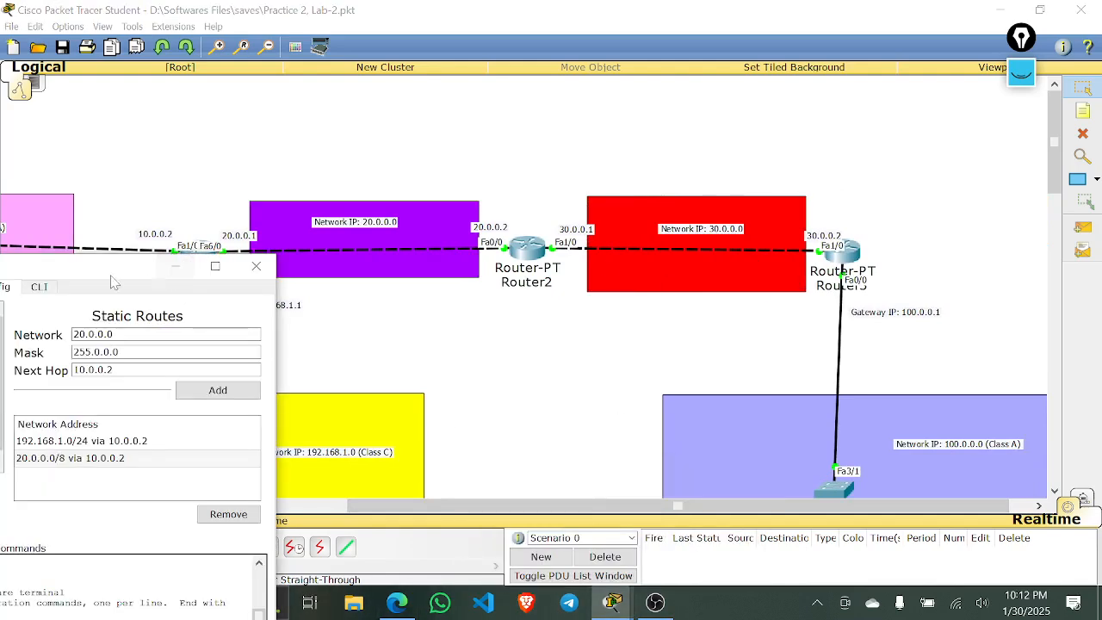
left_click_drag(111, 281, 157, 242)
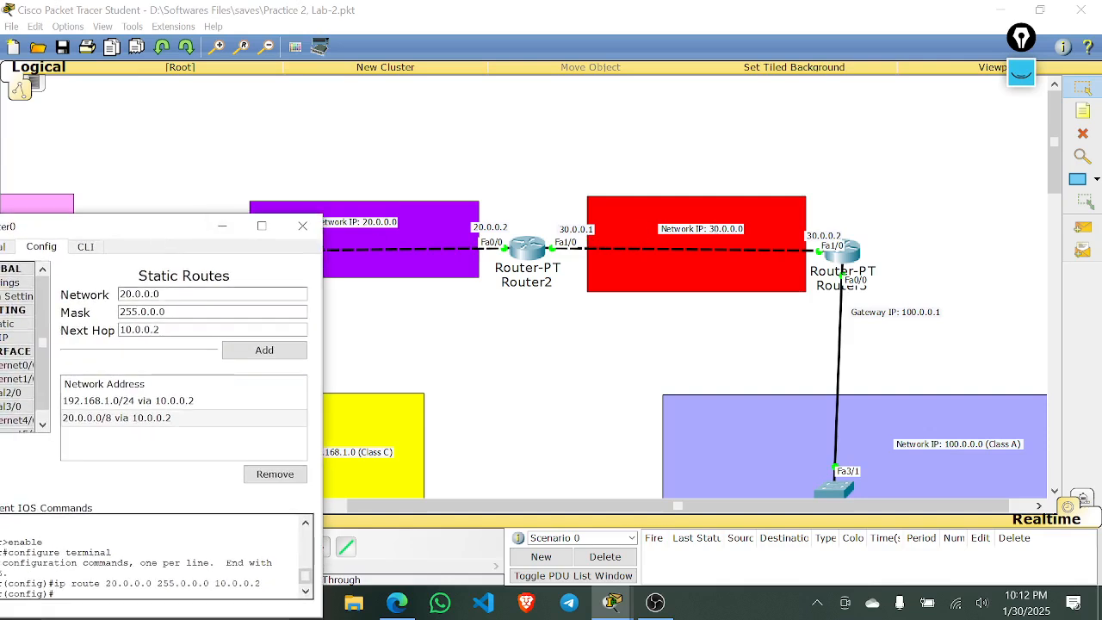
key("Delete")
type("3")
key("Tab")
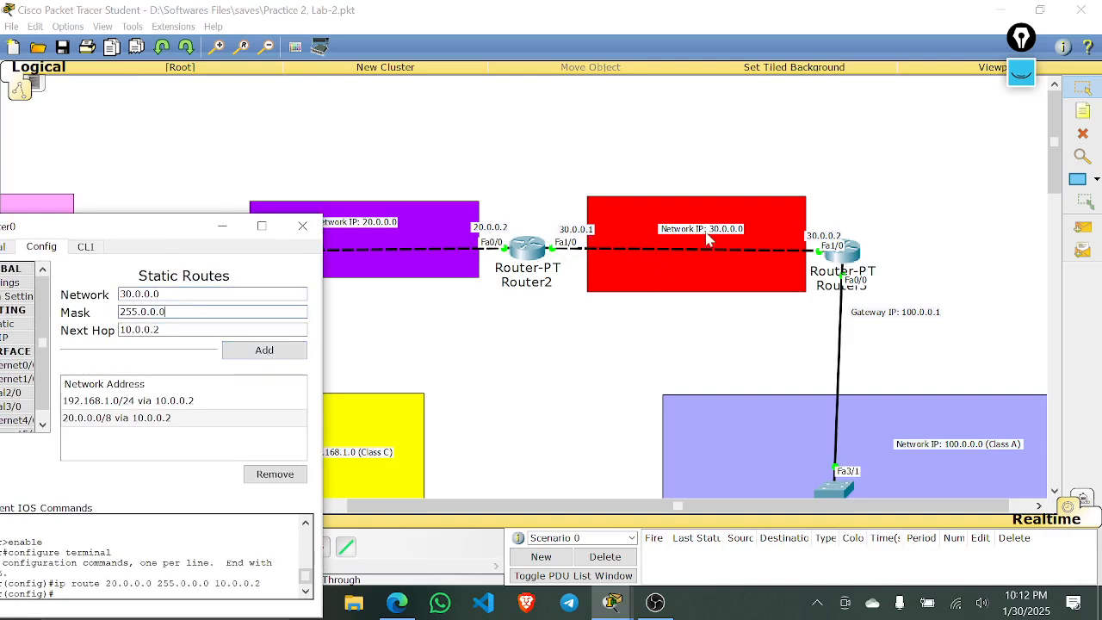
key("Tab")
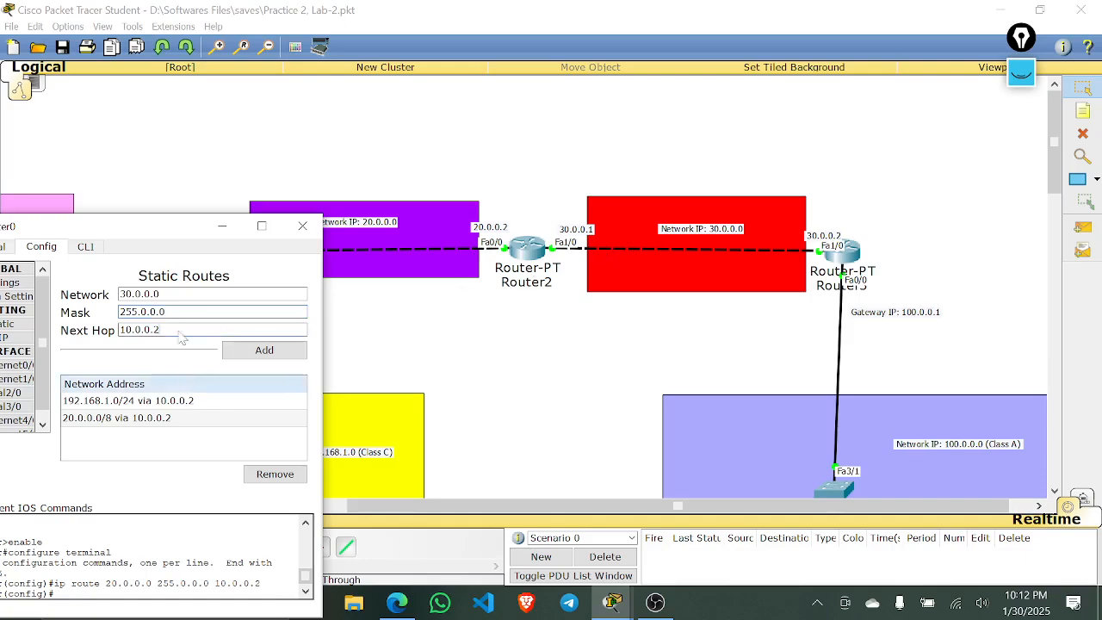
- Check the next-hop address between Router0 and Router1 in the topology and add the 30.0.0.0 static route via 10.0.0.2 to Router0
left_click_drag(154, 228, 254, 321)
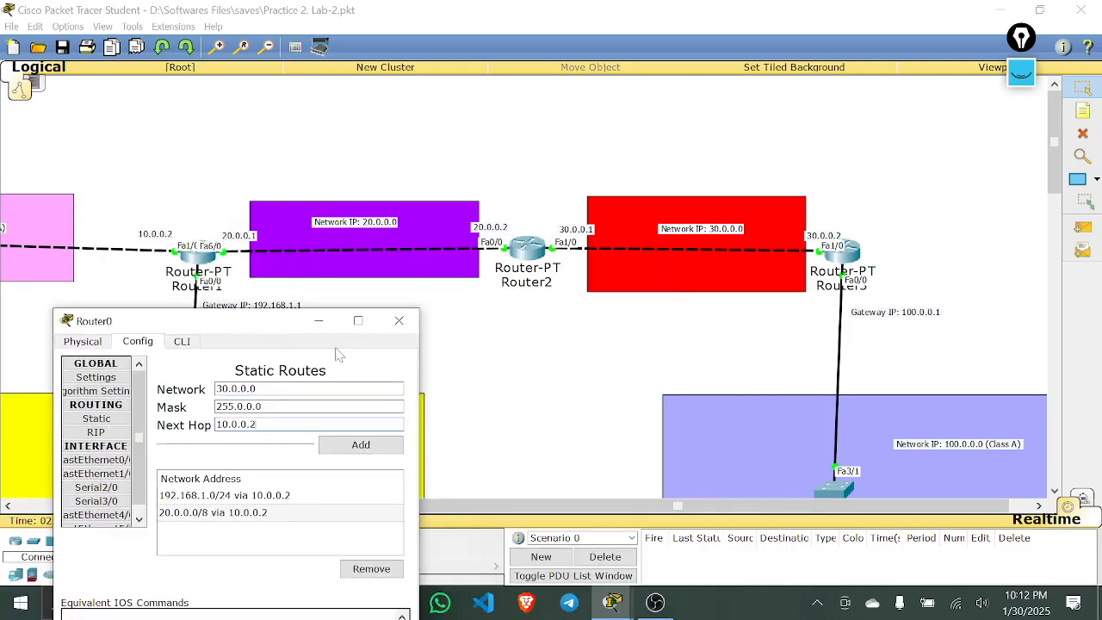
left_click_drag(734, 506, 485, 512)
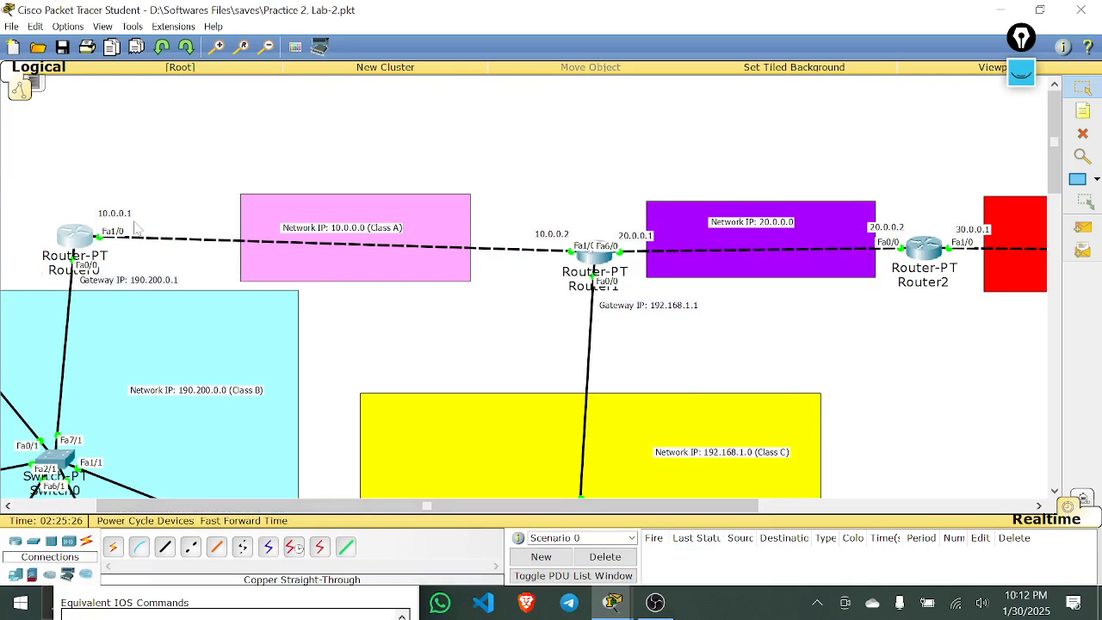
left_click_drag(603, 506, 671, 506)
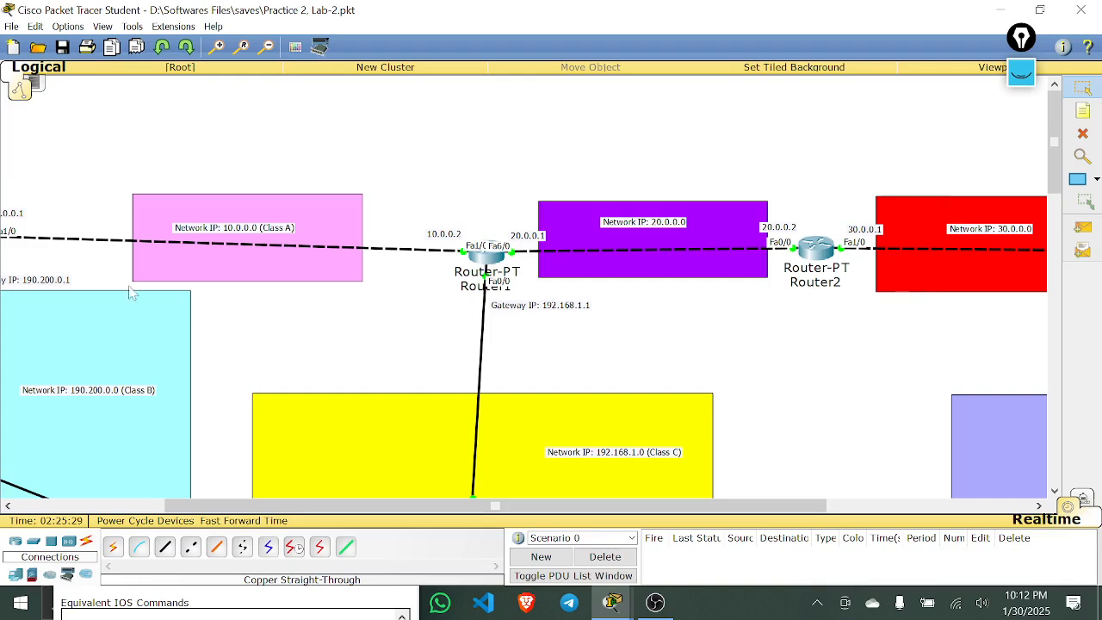
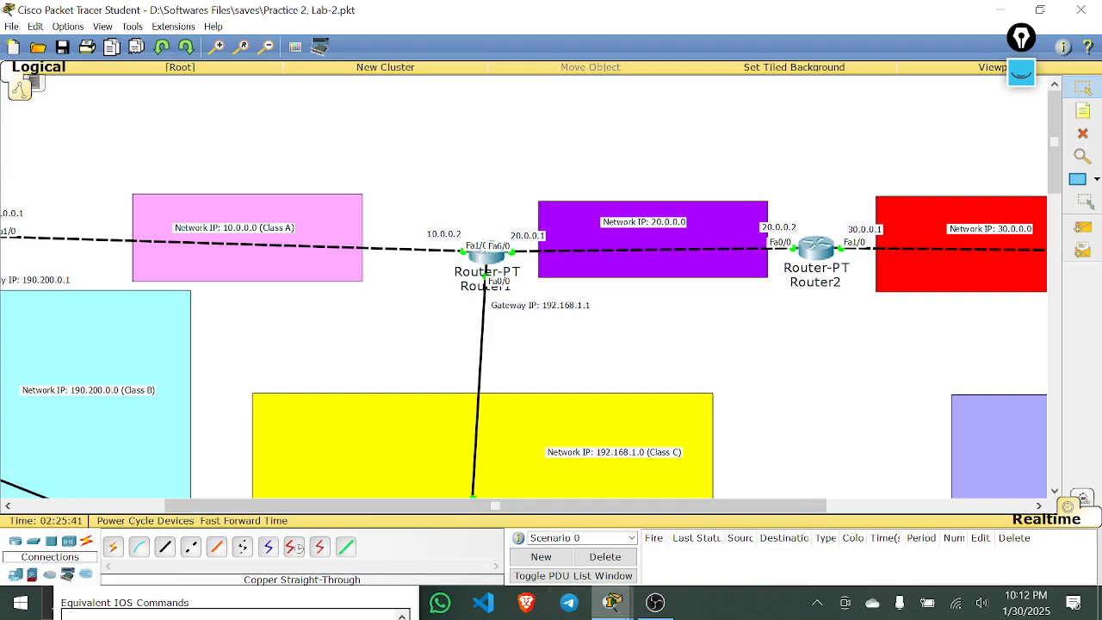
mouse_move(612, 603)
left_click(702, 529)
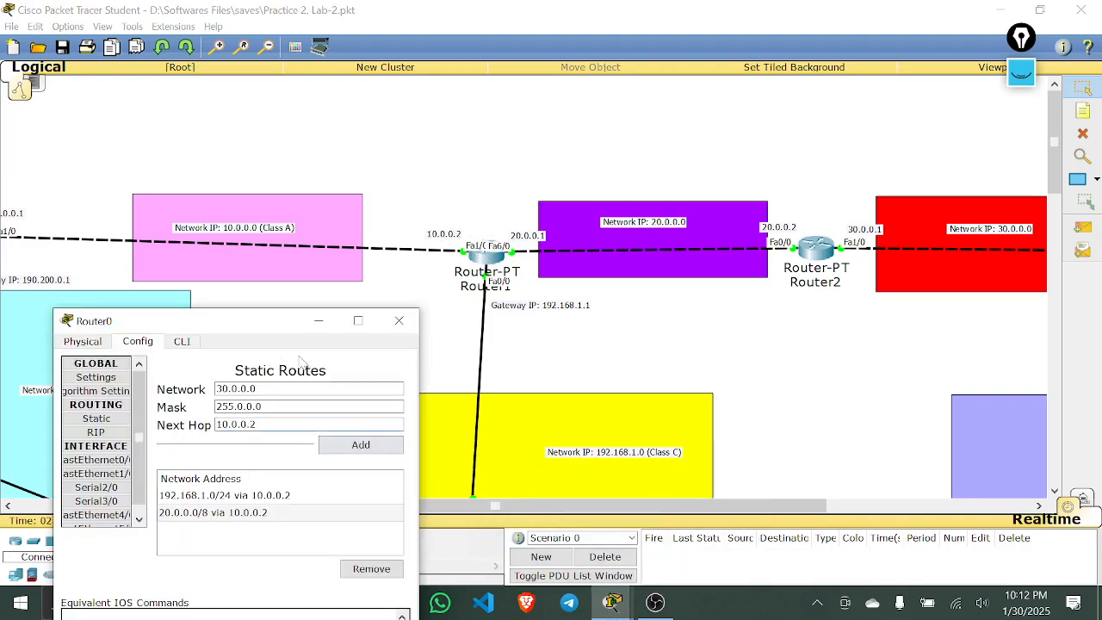
left_click_drag(245, 331, 239, 314)
left_click(338, 429)
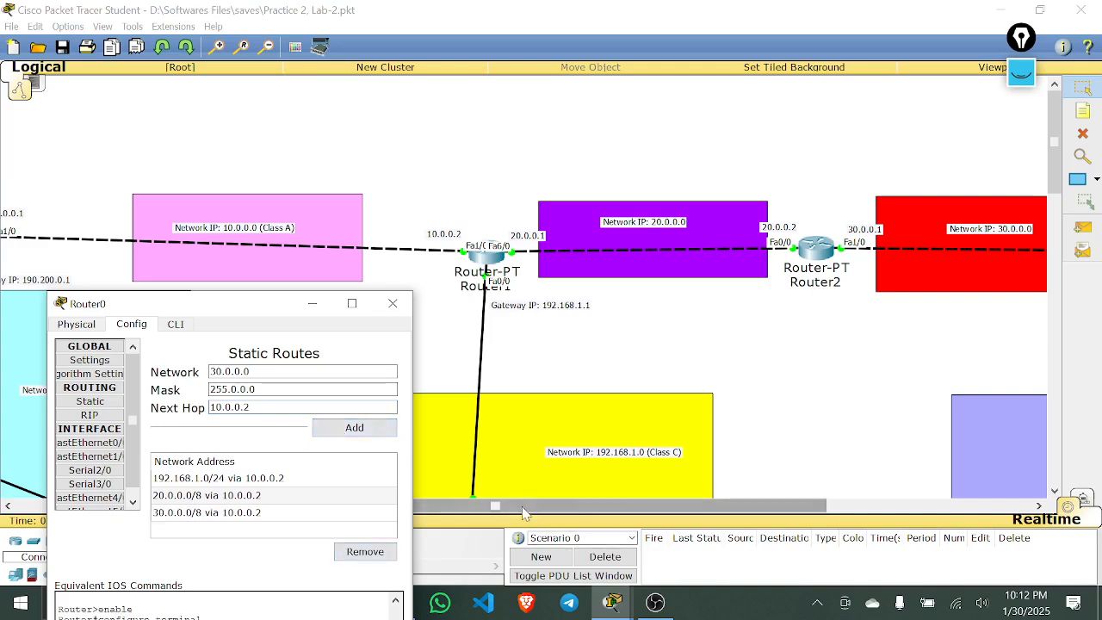
- Add a static route to network 100.0.0.0 with mask 255.0.0.0 via 10.0.0.2 on Router0 and close its configuration window
left_click_drag(540, 508, 736, 506)
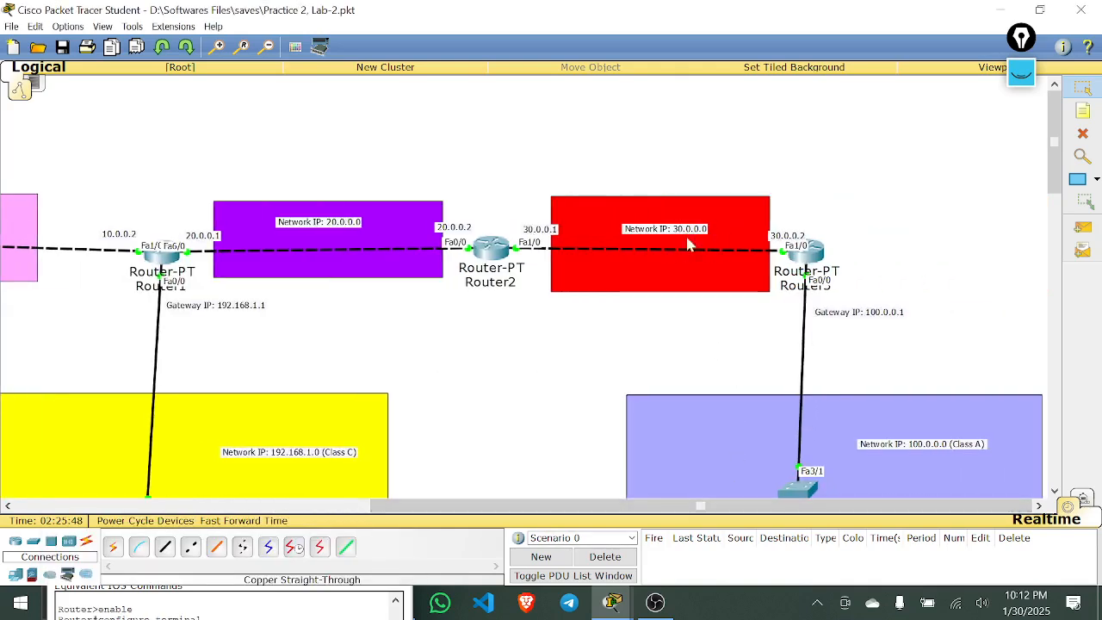
scroll(1057, 198, "down", 3)
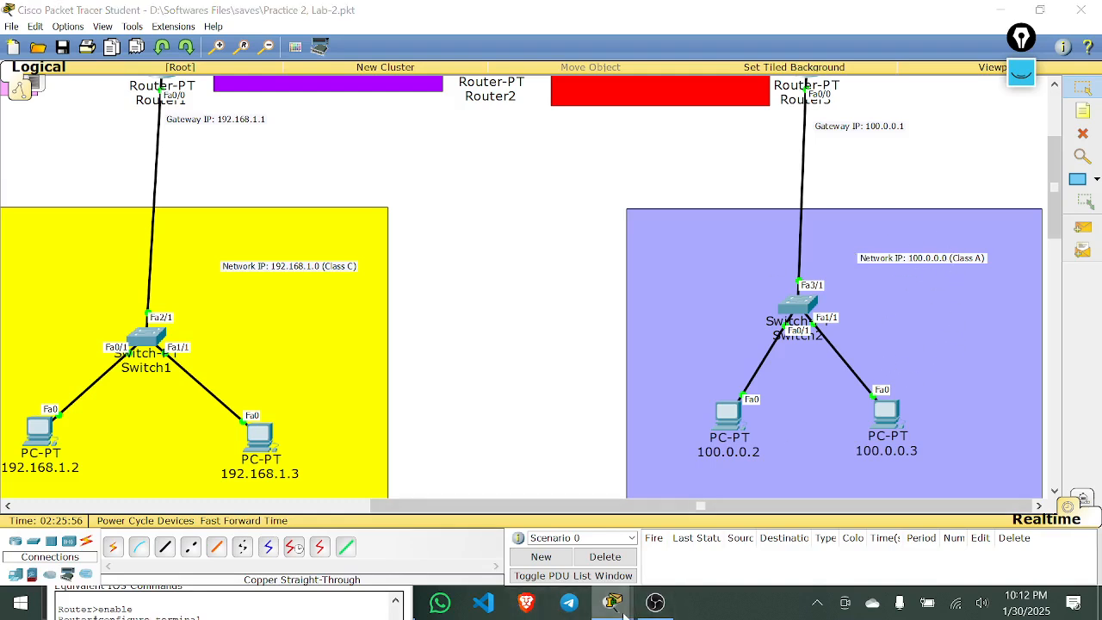
mouse_move(612, 603)
left_click(698, 542)
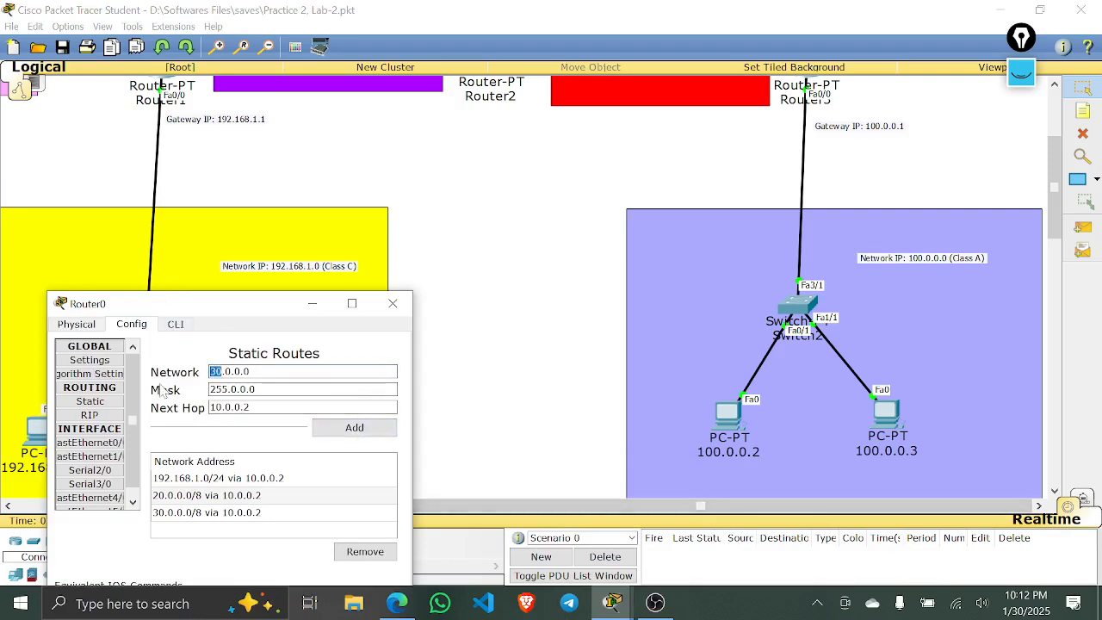
type("100")
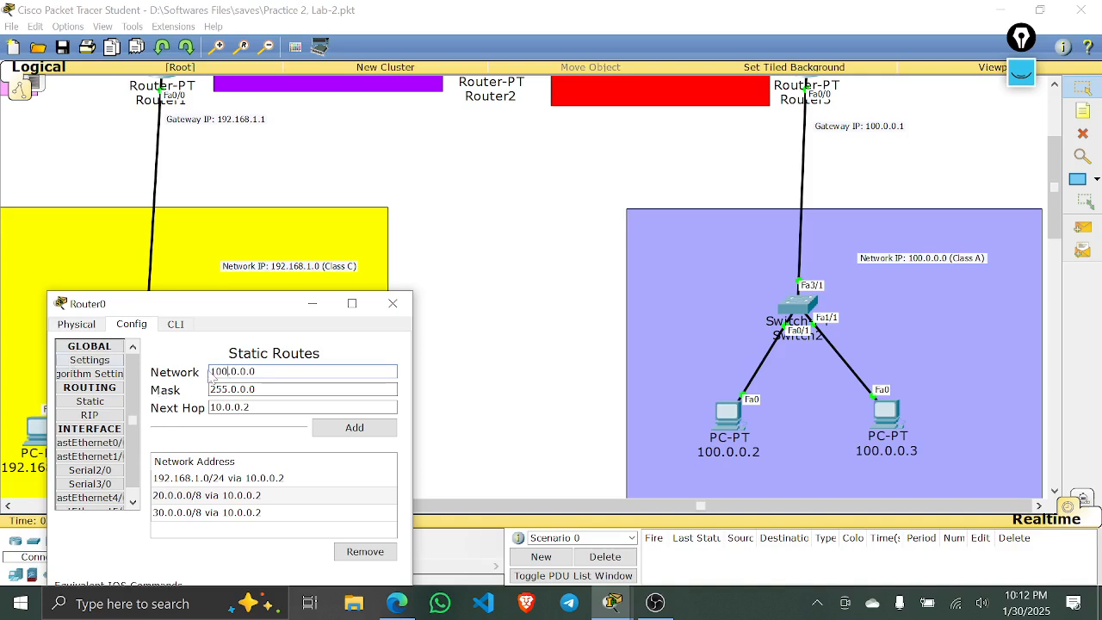
left_click(351, 429)
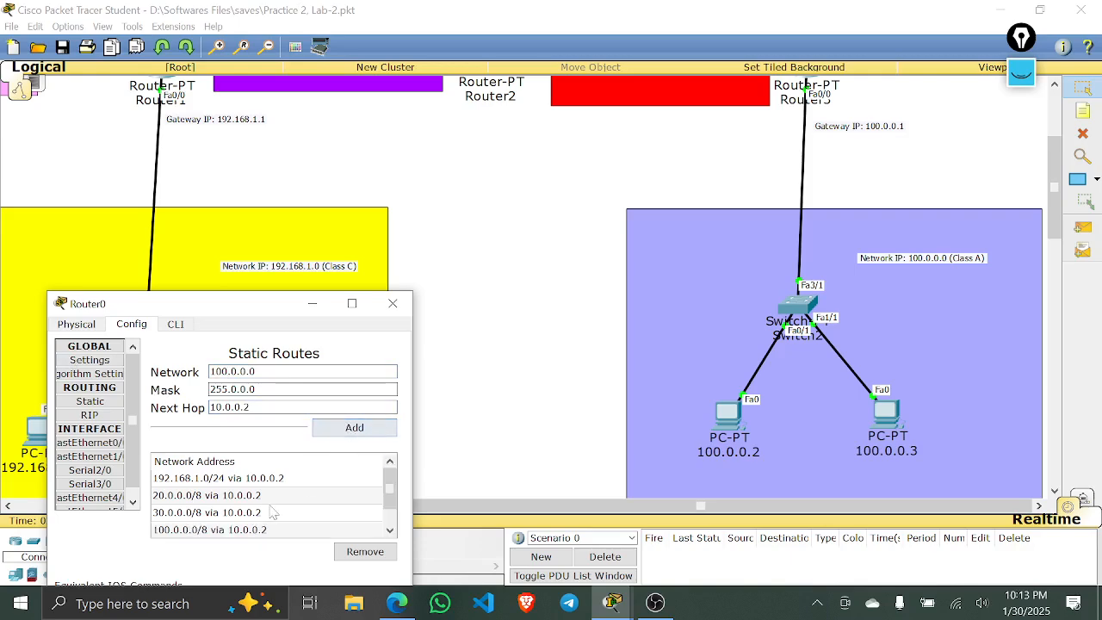
left_click(392, 304)
- Open Router1's configuration window with the whole topology in view
scroll(244, 317, "left", 10)
scroll(243, 317, "up", 4)
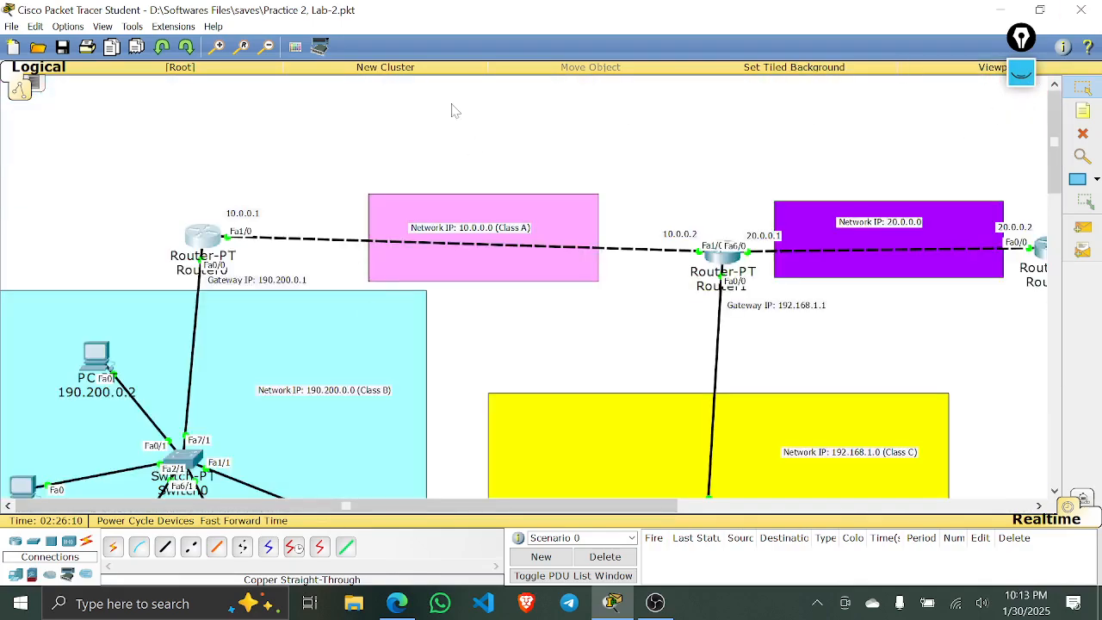
left_click(267, 48)
left_click(267, 48)
left_click(266, 48)
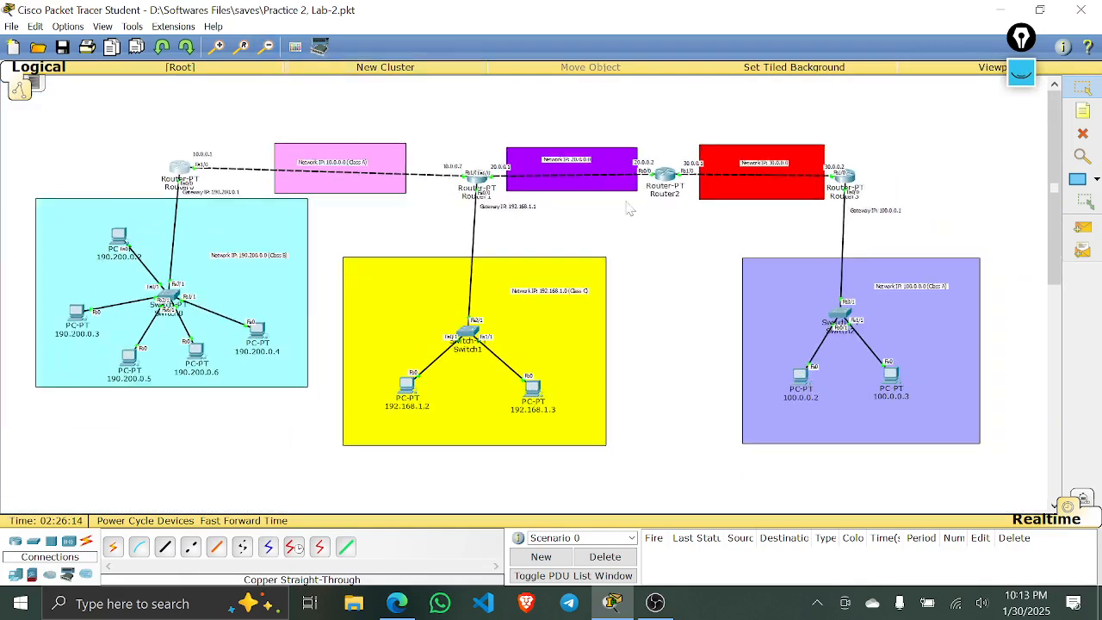
left_click(485, 184)
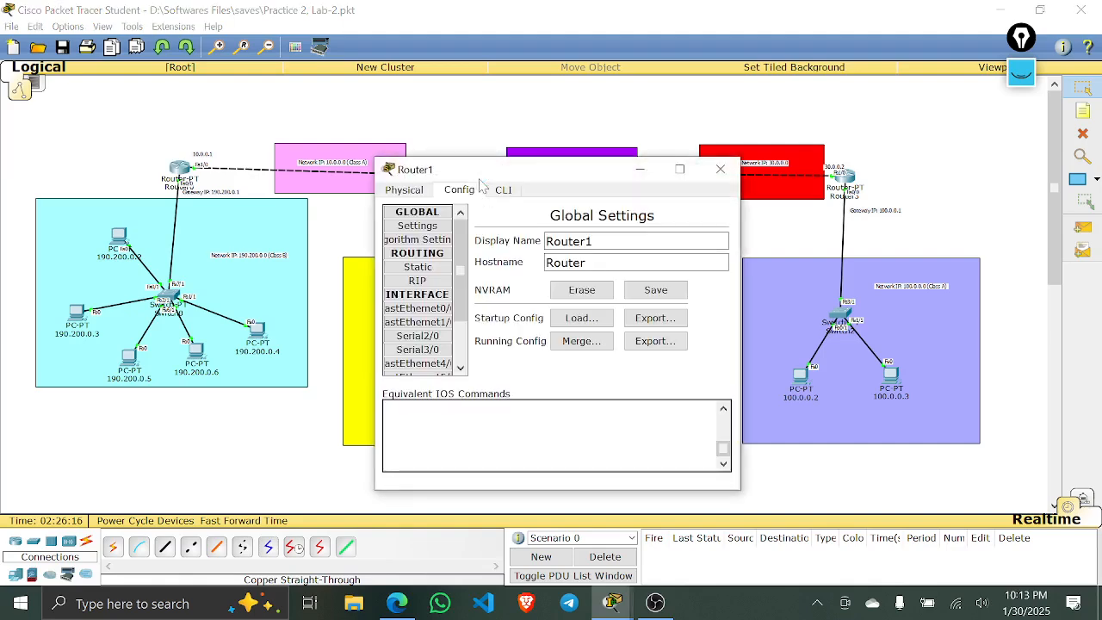
- Reopen Router1's configuration, check its static routes list, and close the window
left_click(721, 169)
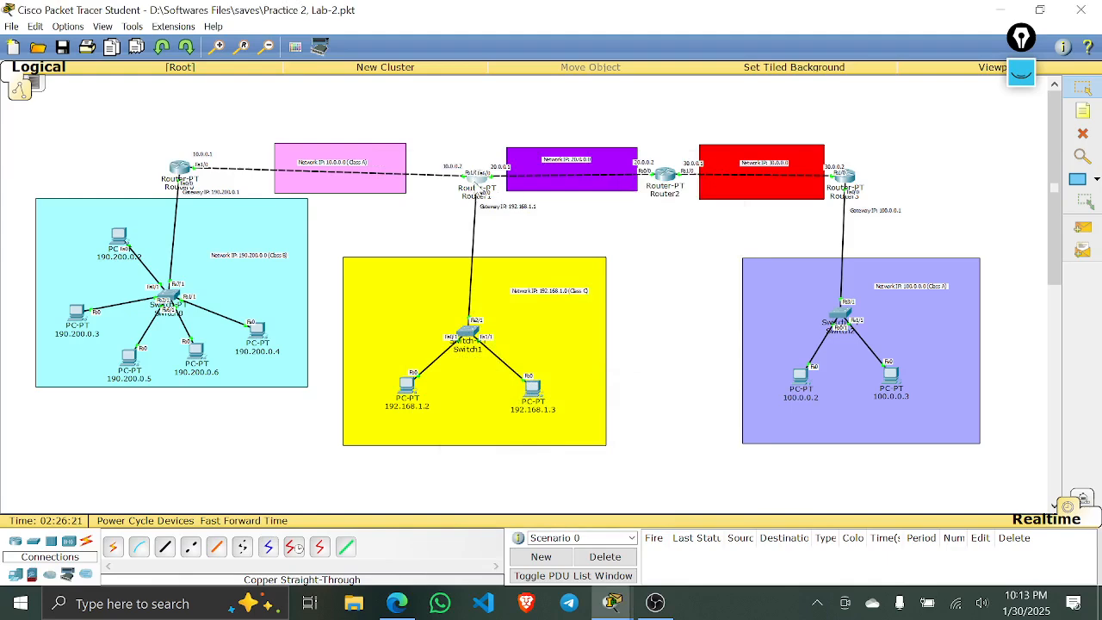
left_click(479, 182)
left_click(418, 267)
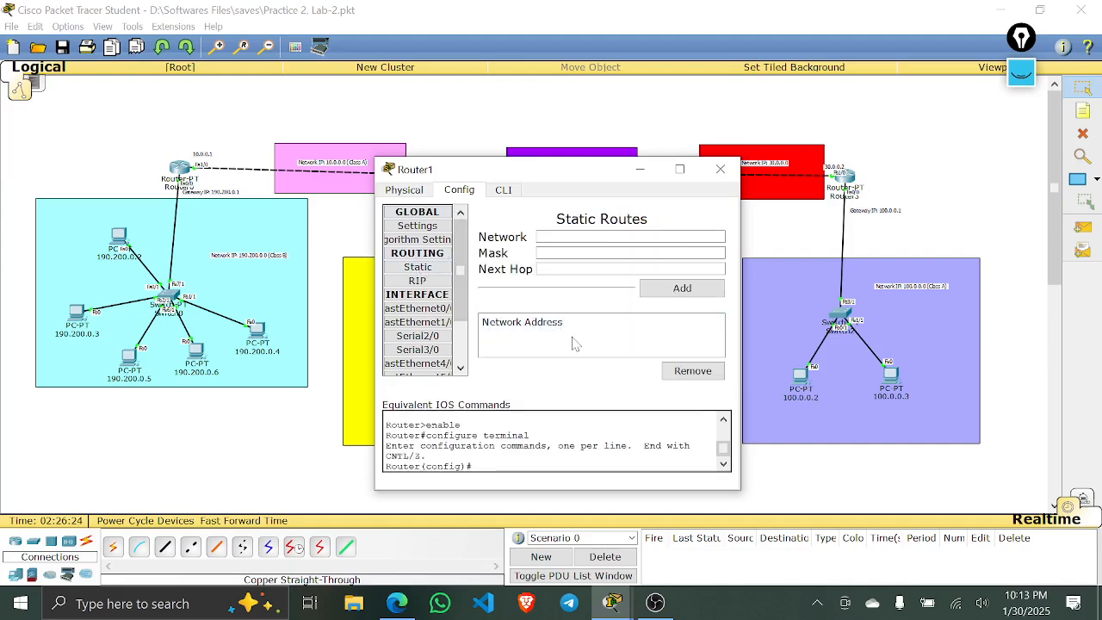
left_click(721, 169)
- Open Router0's static routes, enlarge the window to review the configured entries, and close it
left_click(179, 167)
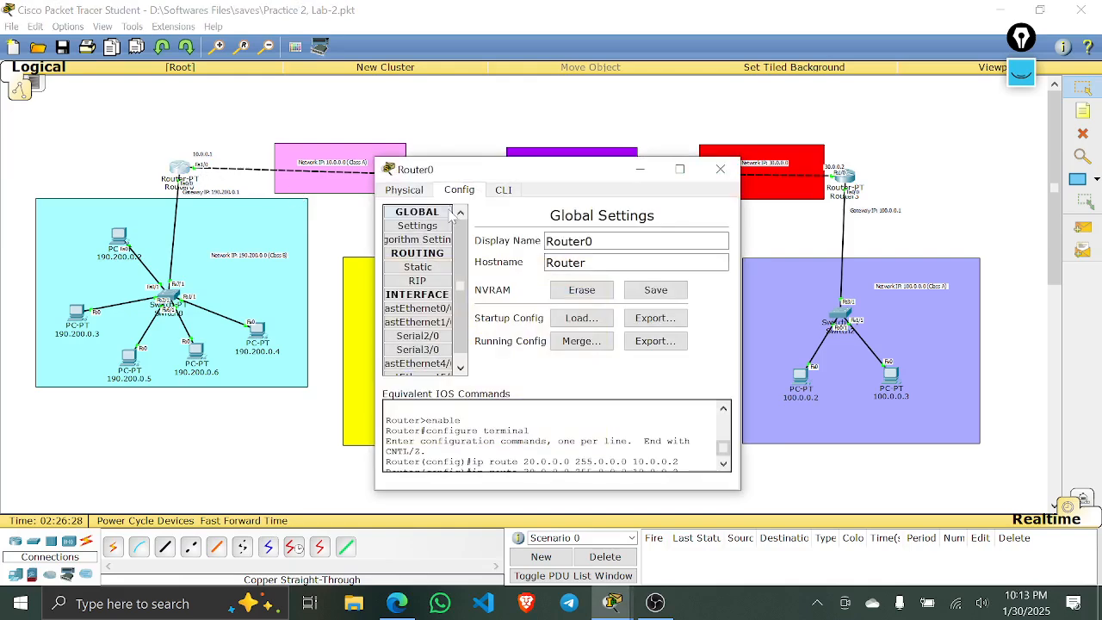
left_click(419, 268)
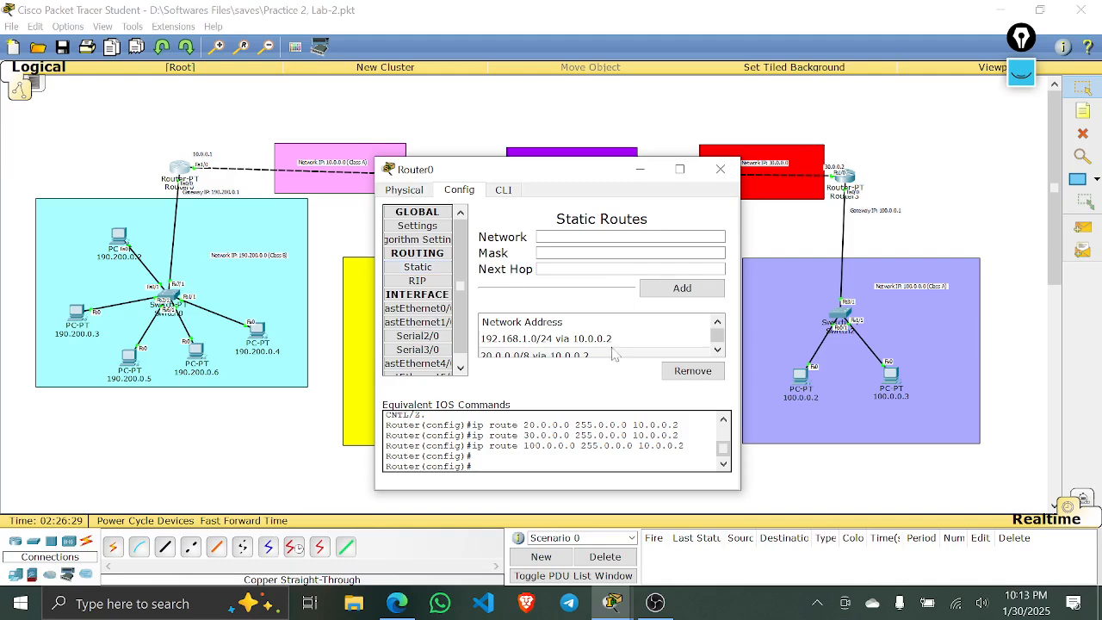
left_click_drag(587, 157, 590, 91)
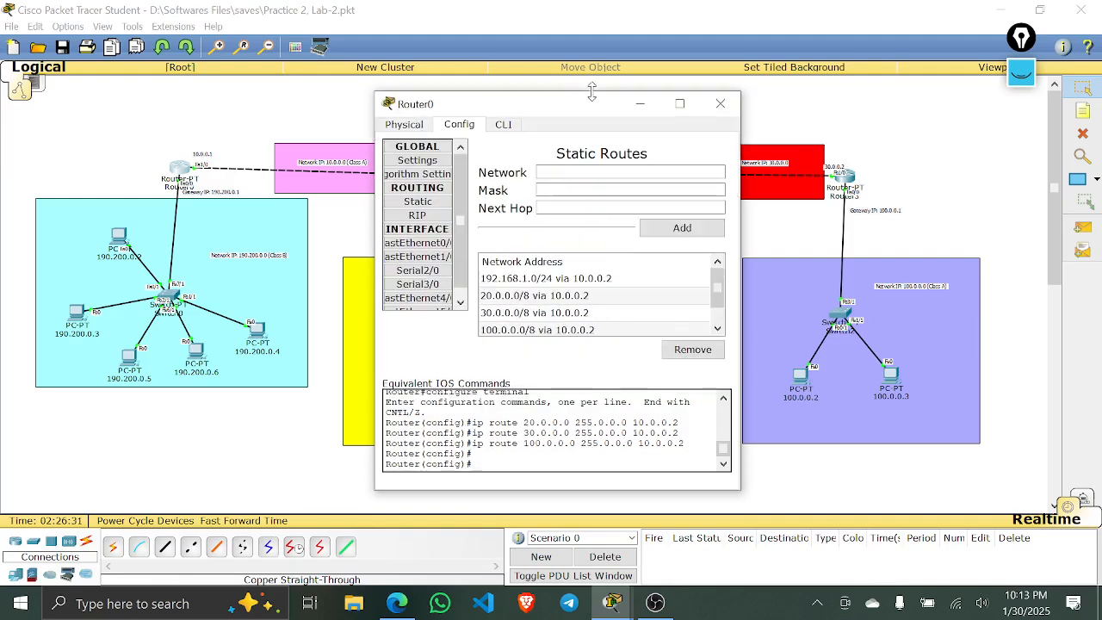
left_click(551, 279)
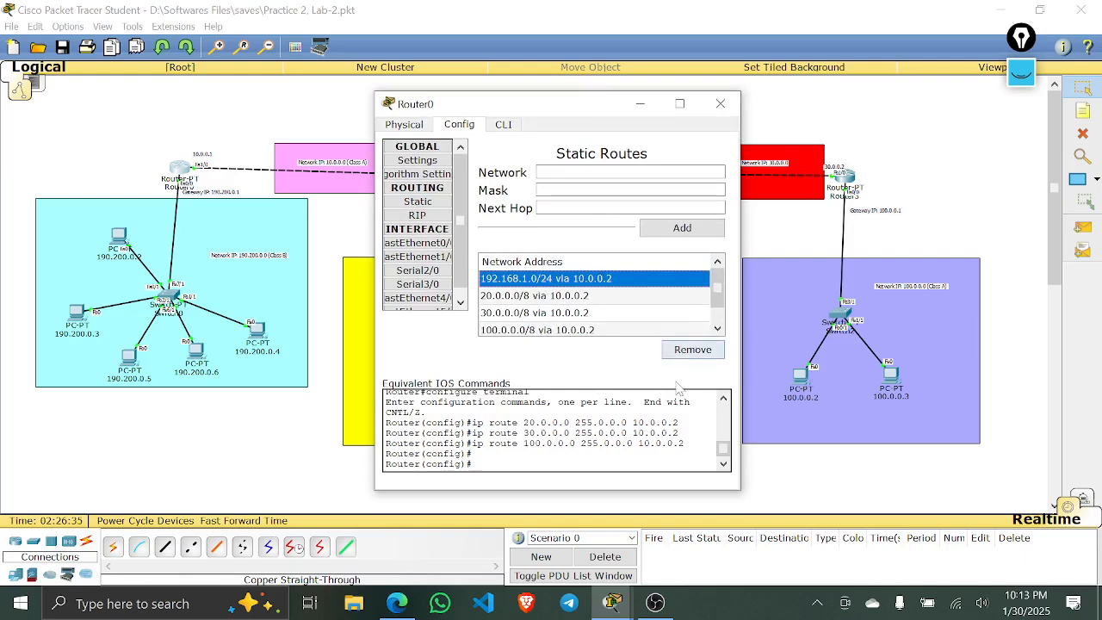
left_click(640, 103)
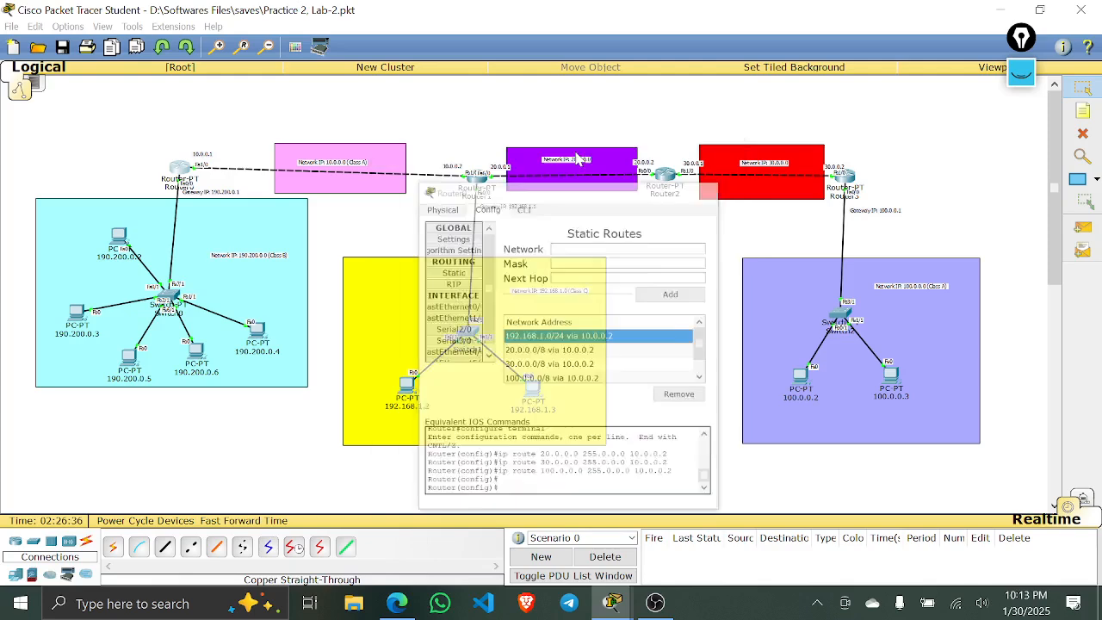
mouse_move(612, 603)
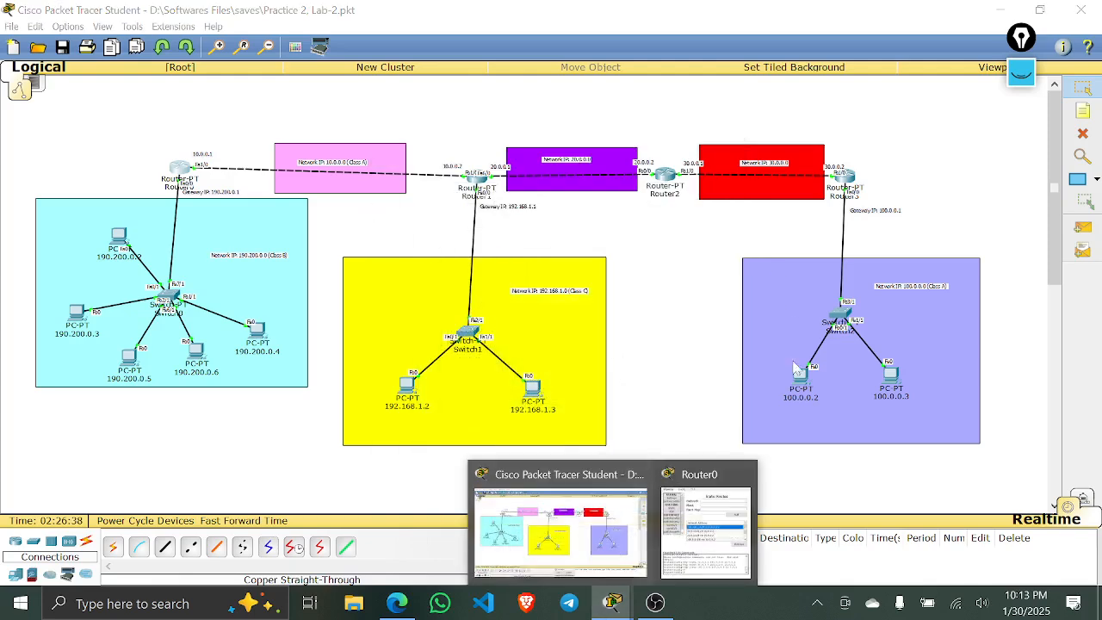
left_click(743, 472)
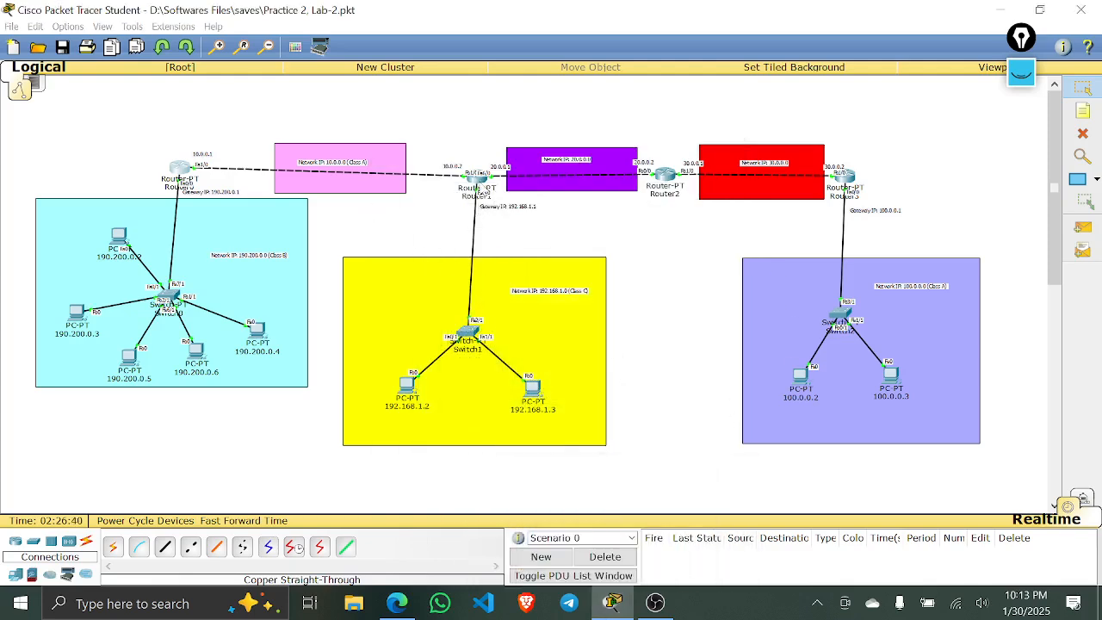
- With Router1's configuration open below the topology, circle Router1 in pink and draw arrows to its connected networks 10.0.0.0, 20.0.0.0 and 192.168.1.0
left_click(476, 176)
left_click_drag(552, 176, 508, 404)
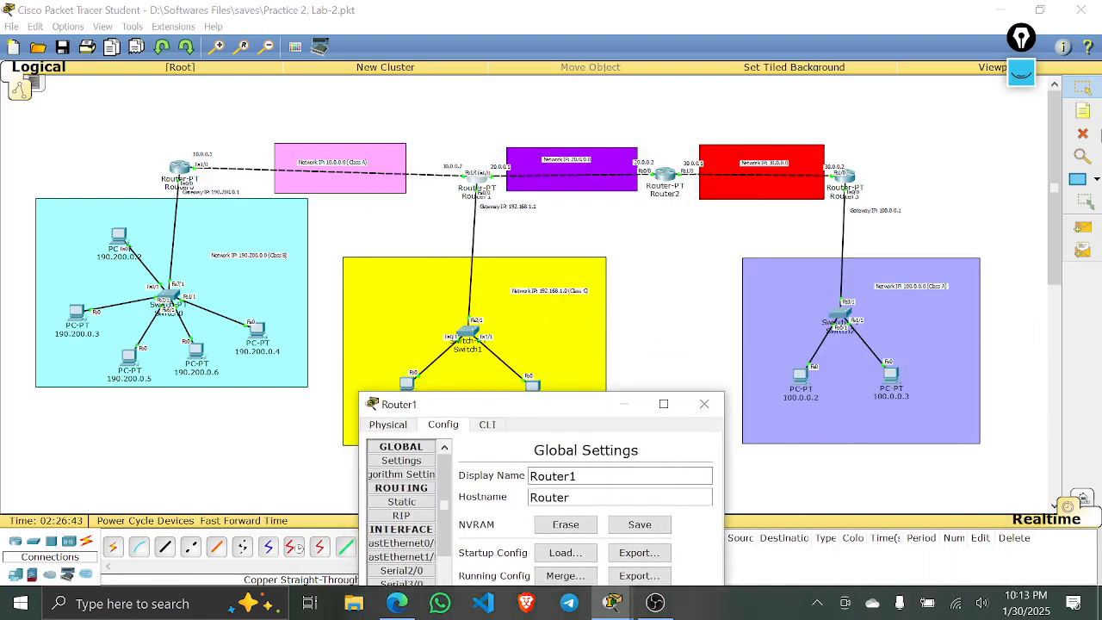
left_click(1021, 74)
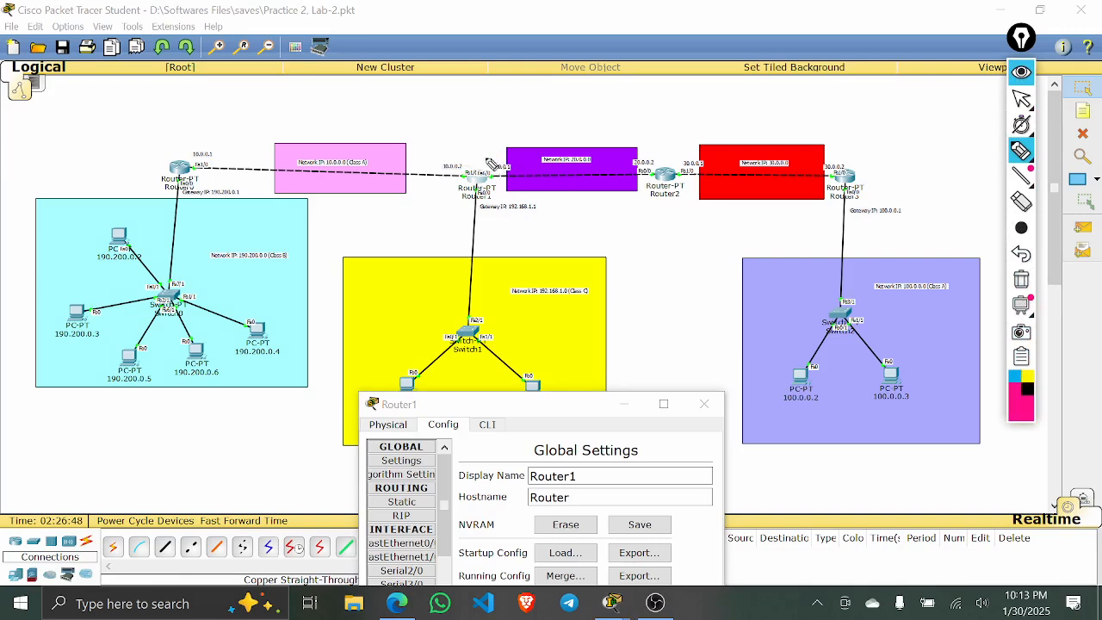
mouse_move(498, 162)
left_mouse_down()
mouse_move(479, 214)
mouse_move(469, 162)
mouse_move(559, 173)
mouse_move(571, 134)
left_mouse_up()
mouse_move(444, 158)
left_mouse_down()
mouse_move(351, 138)
mouse_move(336, 157)
mouse_move(397, 139)
left_mouse_up()
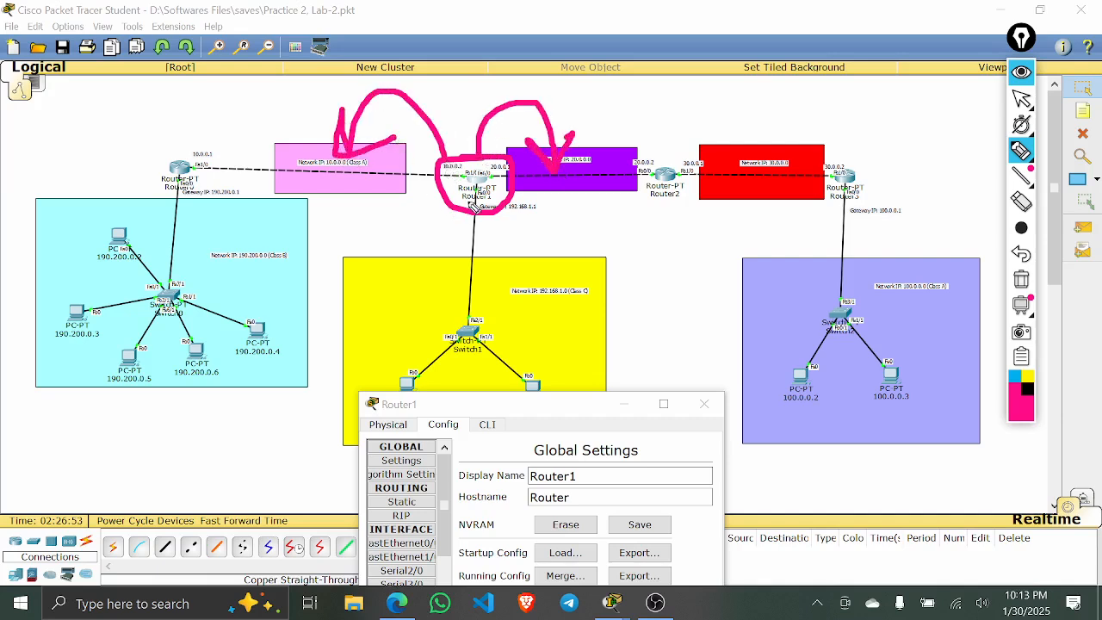
mouse_move(474, 212)
left_mouse_down()
mouse_move(435, 281)
mouse_move(469, 294)
left_mouse_up()
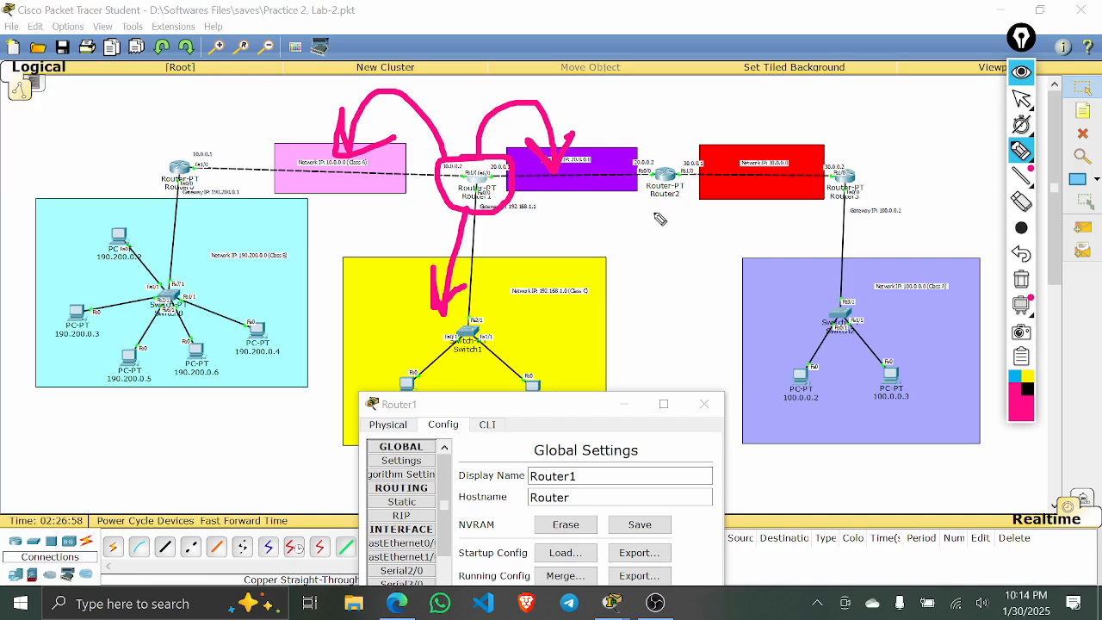
- Draw blue arrows from Router1 to its remote networks 30.0.0.0, 190.200.0.0 and 100.0.0.0
left_click(1014, 378)
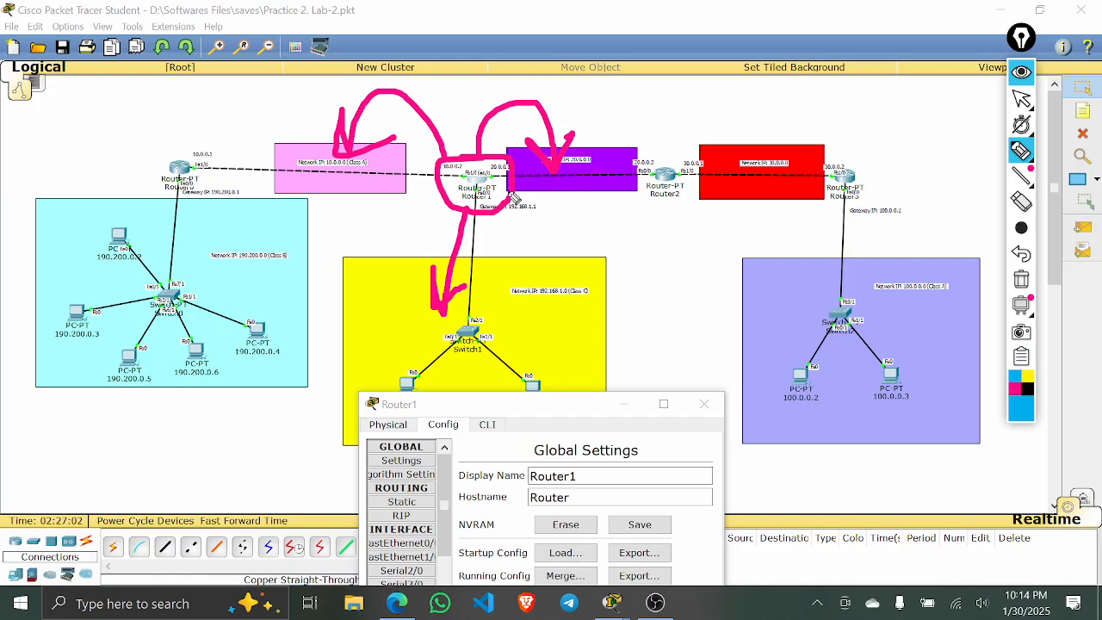
mouse_move(513, 198)
left_mouse_down()
mouse_move(693, 241)
mouse_move(745, 202)
mouse_move(750, 226)
left_mouse_up()
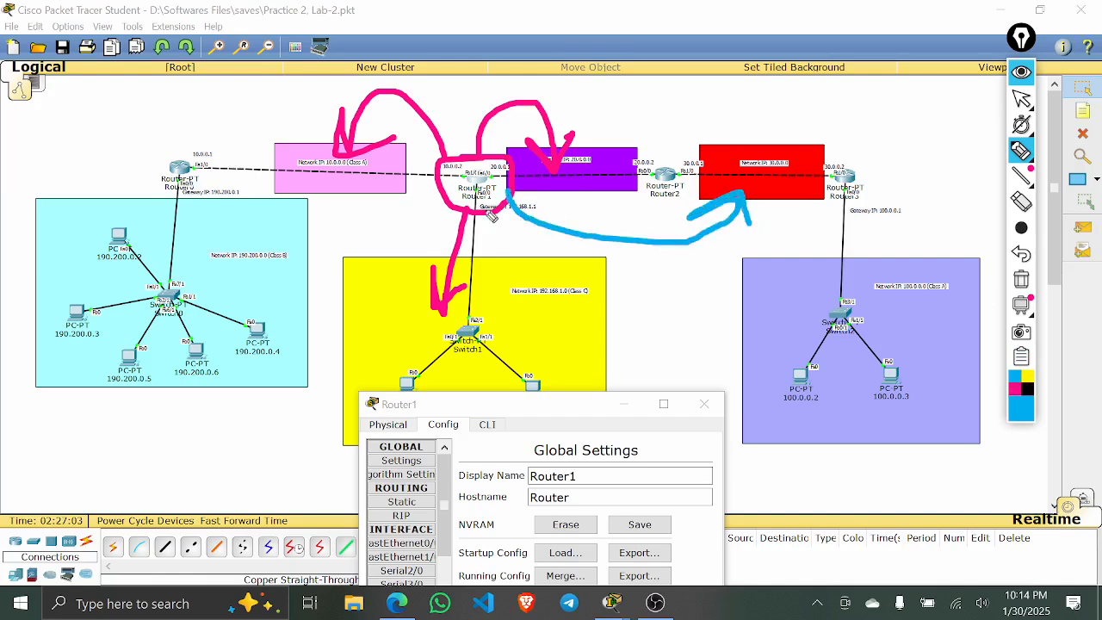
left_click_drag(443, 196, 266, 263)
mouse_move(300, 230)
left_mouse_down()
mouse_move(260, 266)
mouse_move(330, 276)
left_mouse_up()
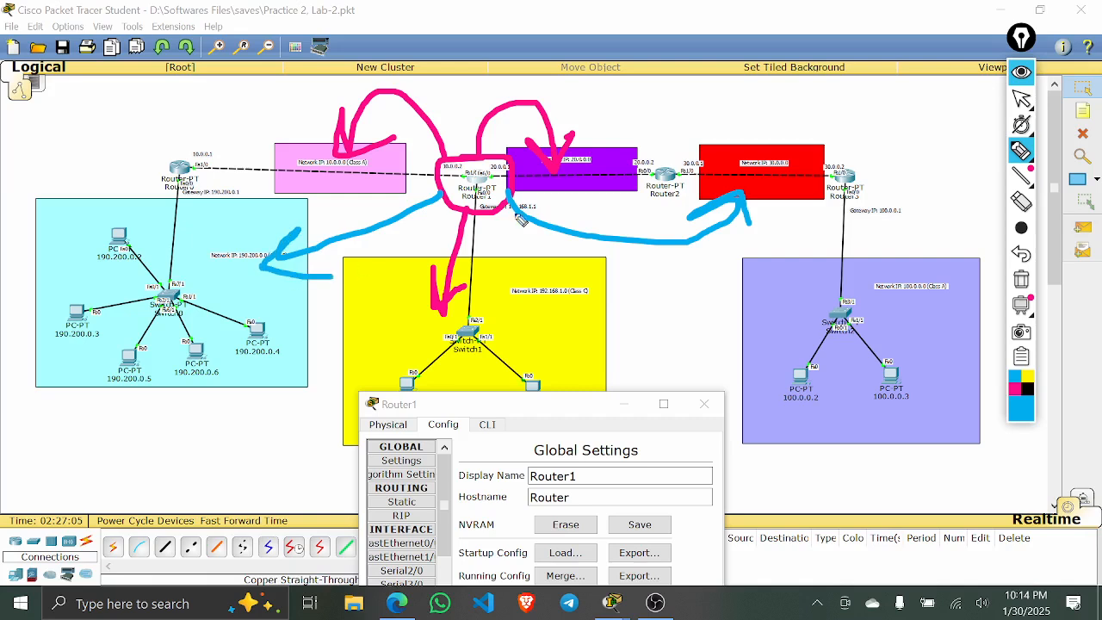
left_click_drag(495, 211, 742, 299)
mouse_move(713, 260)
left_mouse_down()
mouse_move(745, 303)
mouse_move(713, 329)
left_mouse_up()
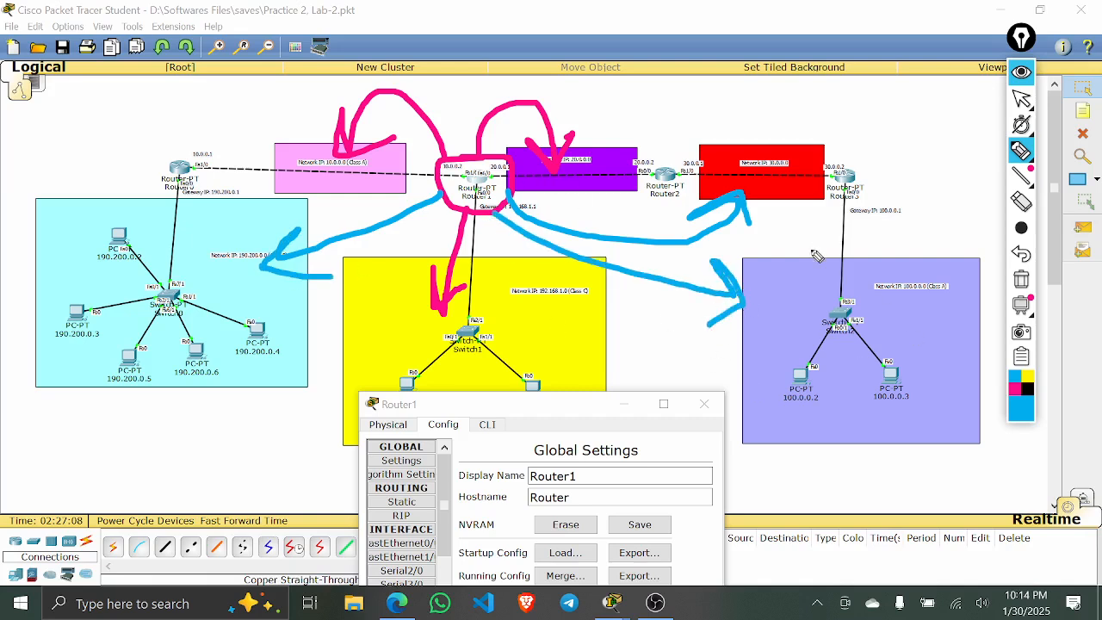
- Clear all drawn annotations, leave drawing mode, and dismiss Router1's configuration window
left_click(1030, 187)
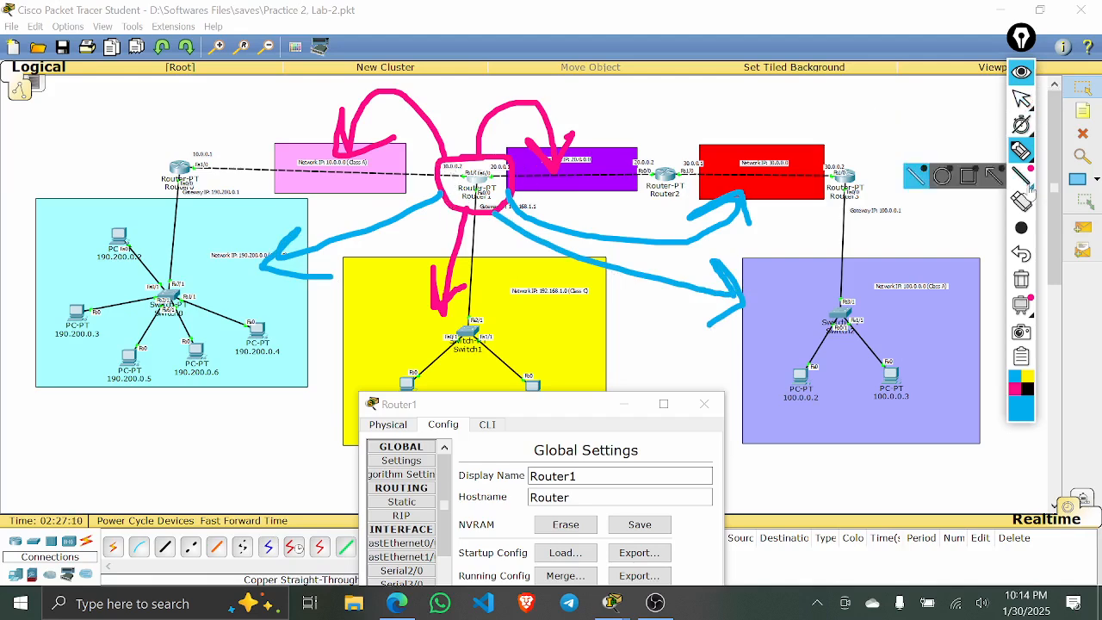
left_click(1021, 279)
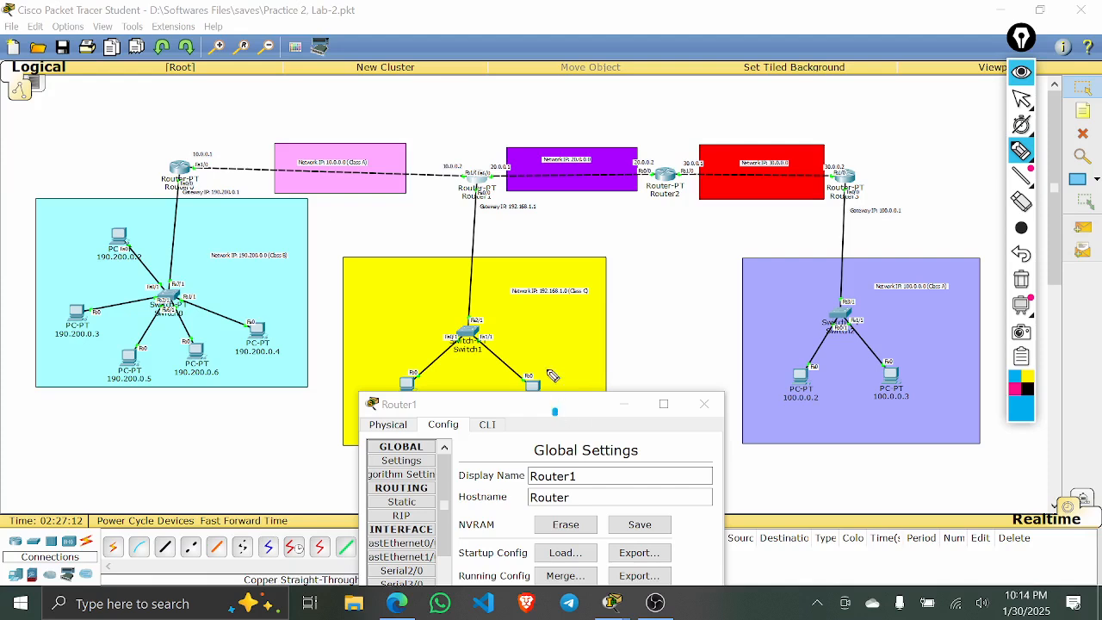
left_click_drag(556, 412, 544, 368)
left_click(1021, 279)
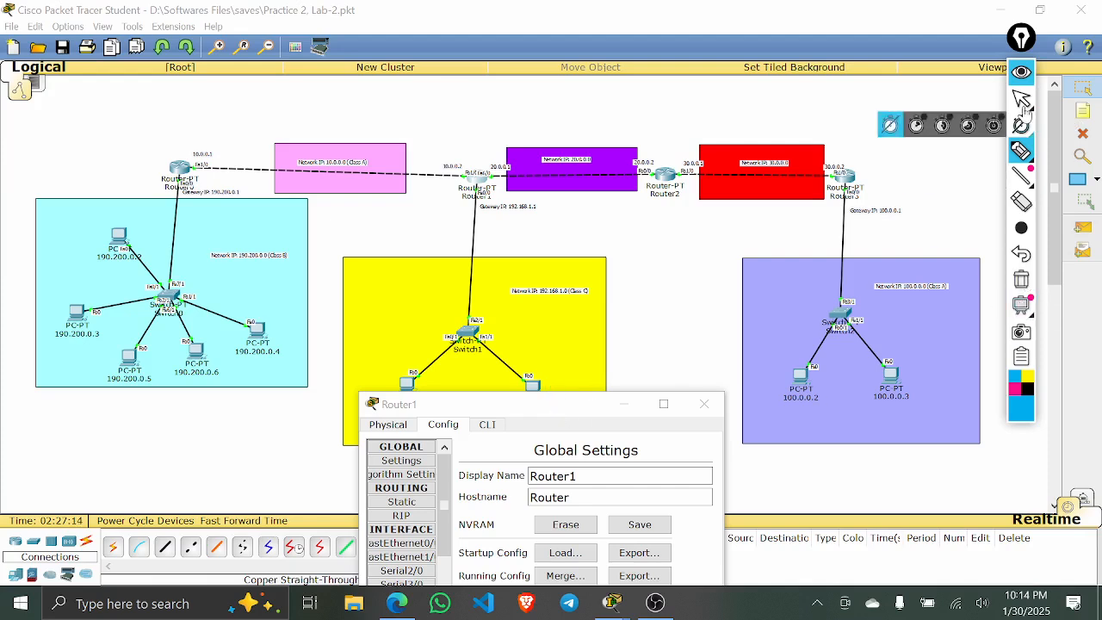
left_click(1023, 102)
mouse_move(571, 395)
left_mouse_down()
mouse_move(577, 300)
mouse_move(551, 286)
left_mouse_up()
left_click(665, 283)
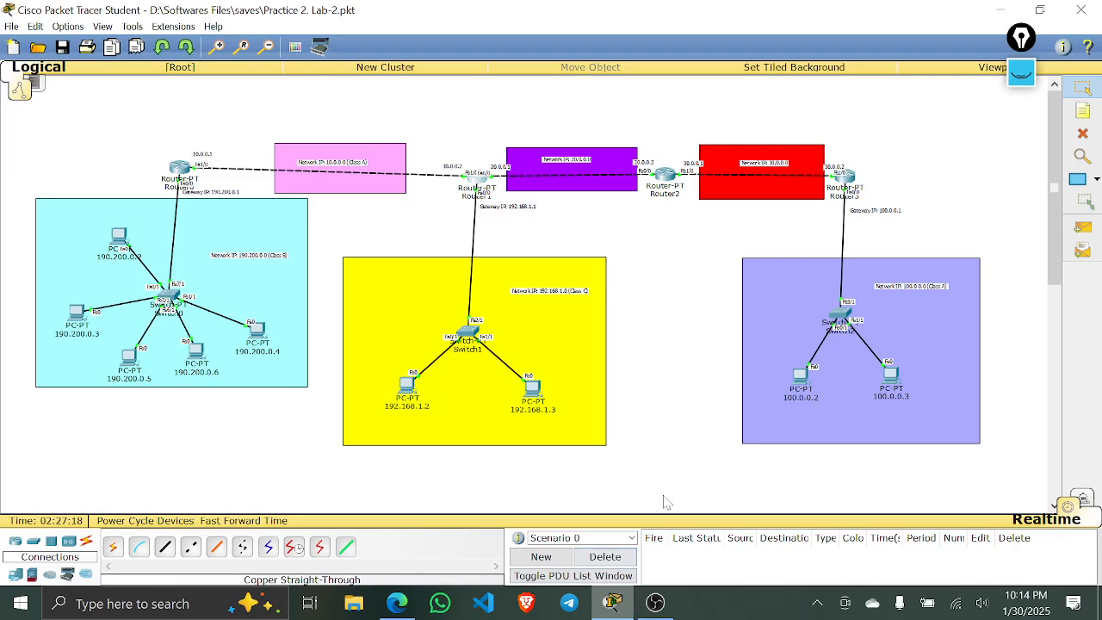
- Open Router1's static routes beside the visible router links and enter network 190.200.0.0 with mask 255.255.0.0
left_click(479, 182)
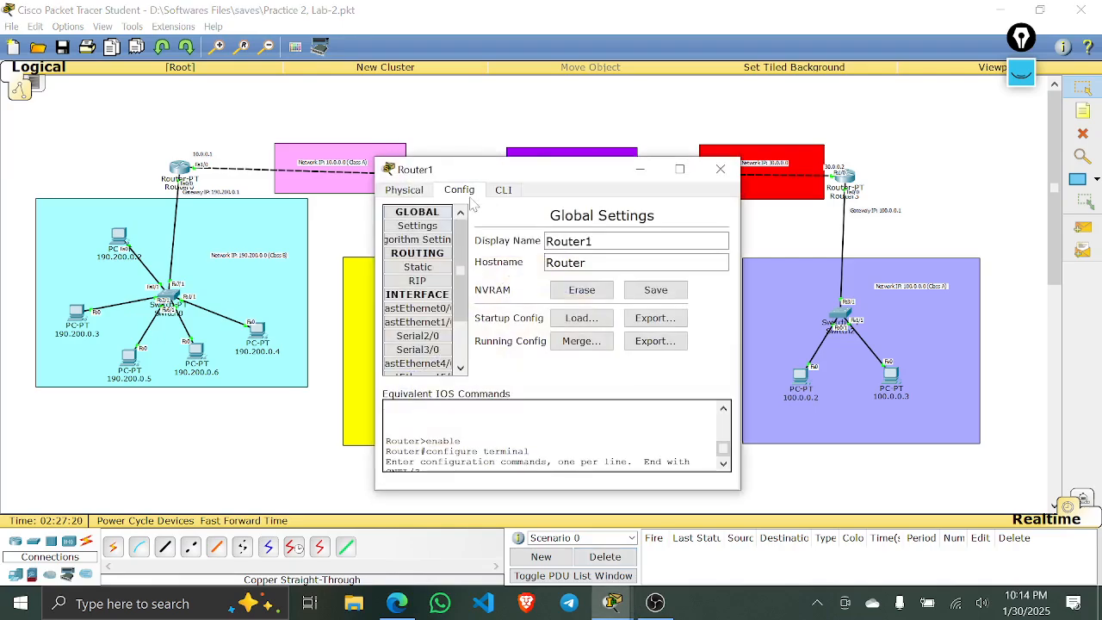
left_click(418, 267)
left_click_drag(552, 177, 527, 283)
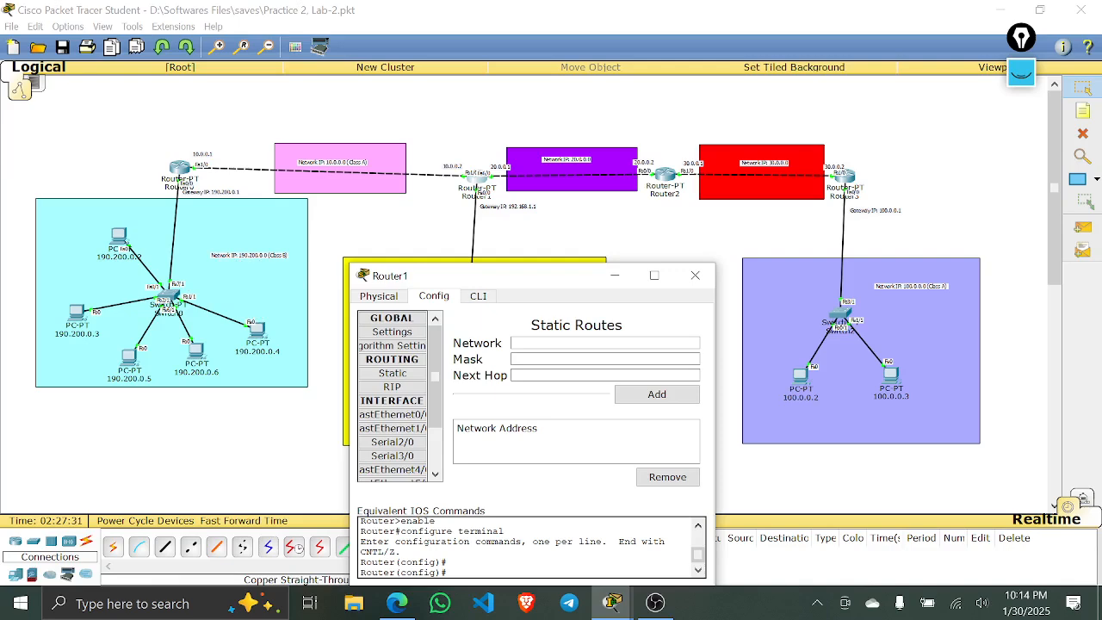
left_click(568, 342)
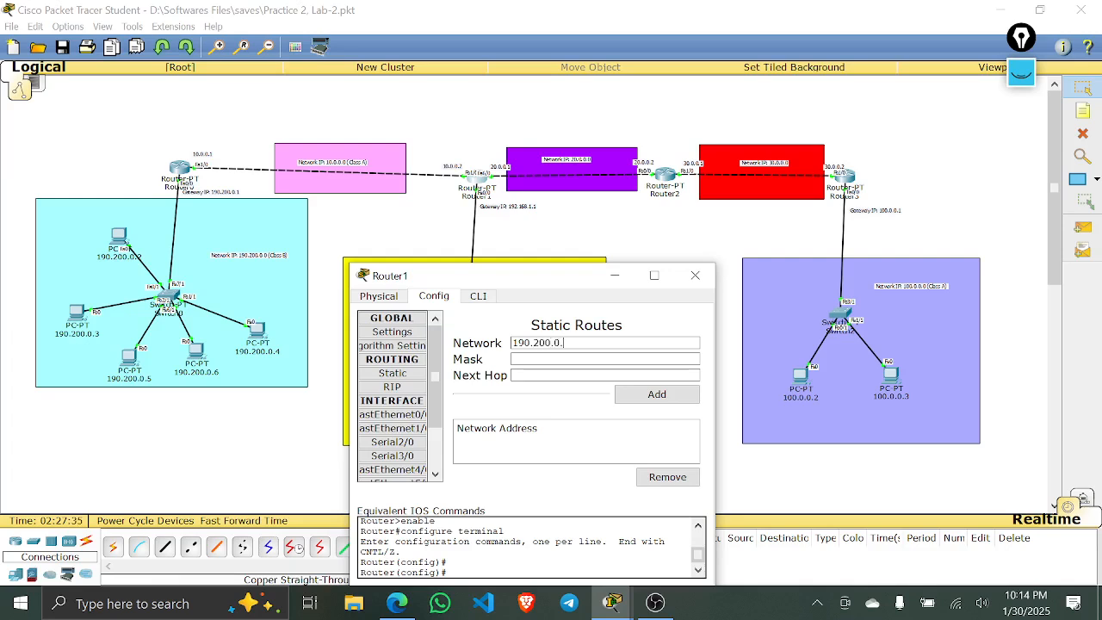
type("190.200.0.0")
key("Tab")
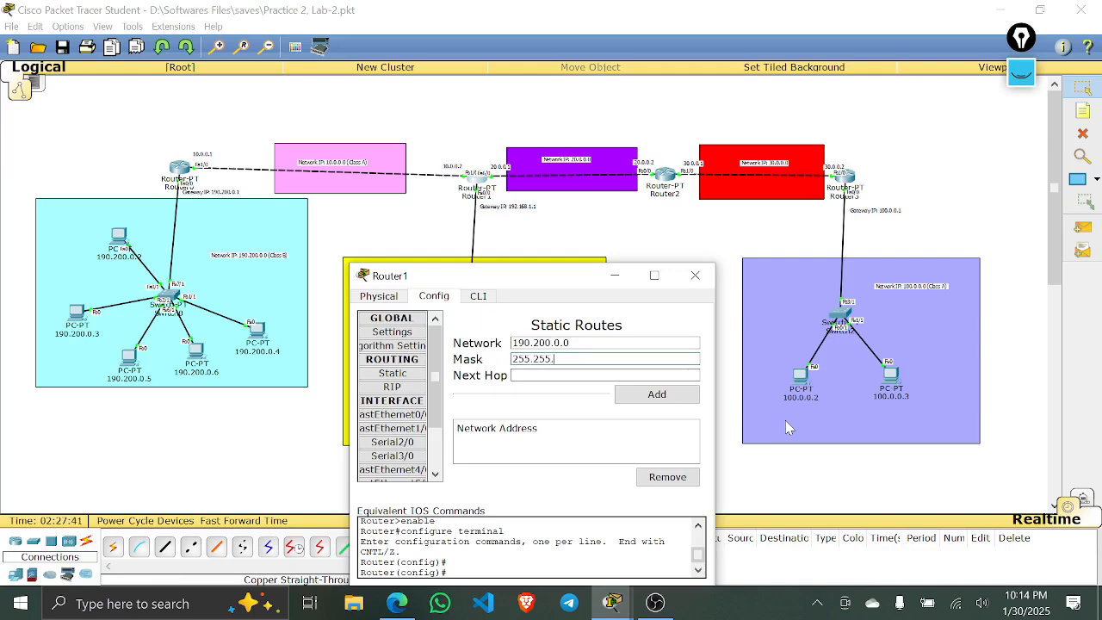
type("255.255.0.0")
key("Tab")
- Minimize Router1's window, annotate the path from Router1 to network 190.200.0.0 through Router0's 10.0.0.1 interface, and leave drawing mode
left_click(615, 275)
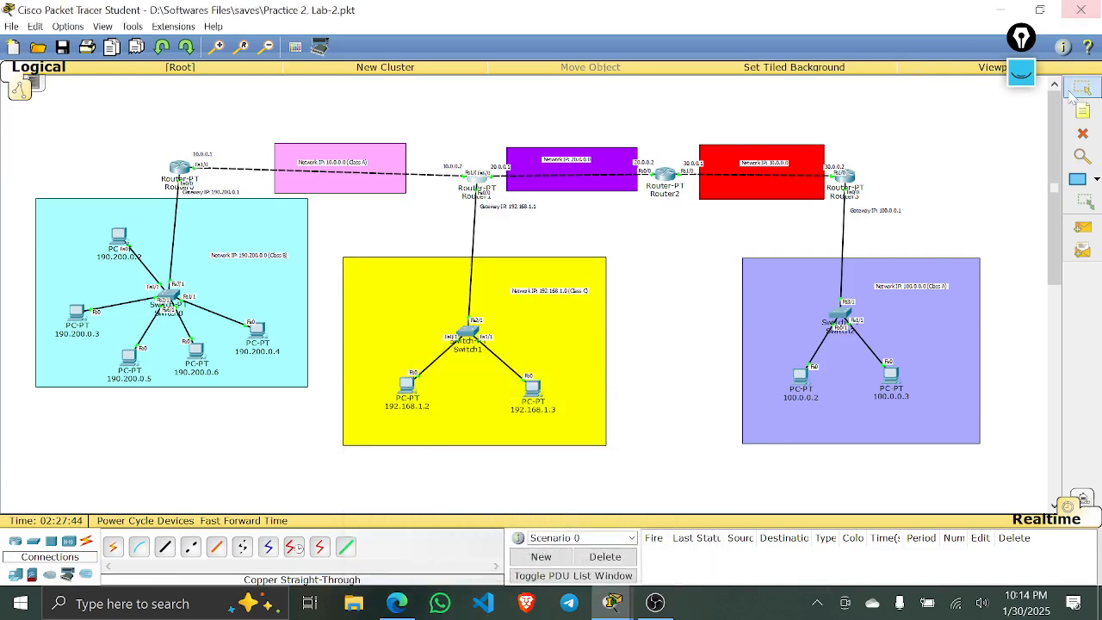
left_click(1021, 73)
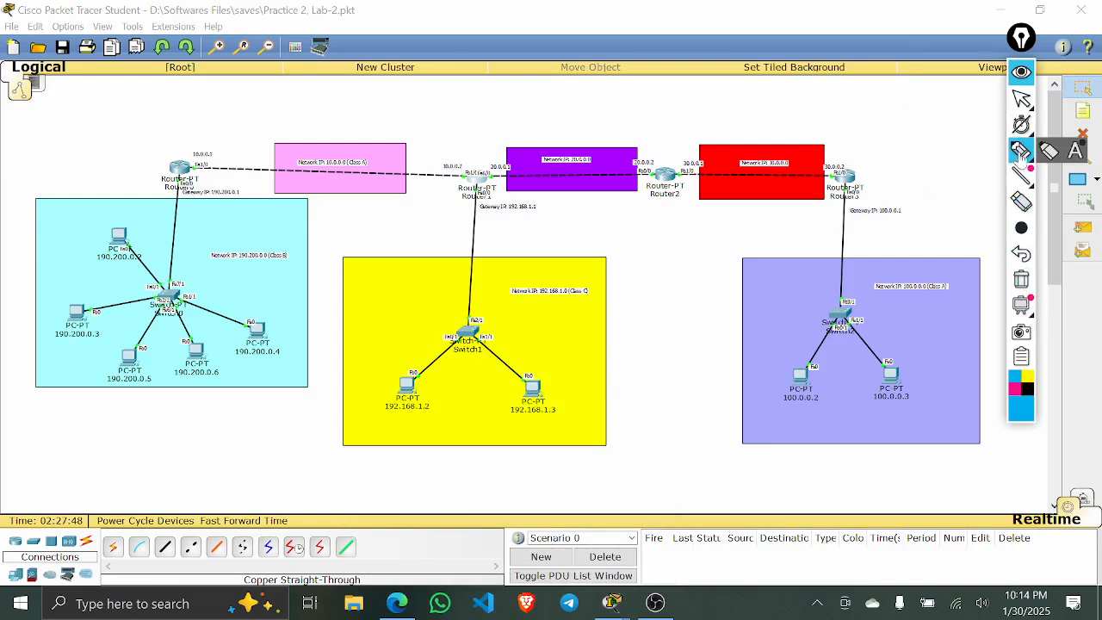
mouse_move(482, 152)
left_mouse_down()
mouse_move(455, 211)
mouse_move(532, 164)
mouse_move(469, 155)
left_mouse_up()
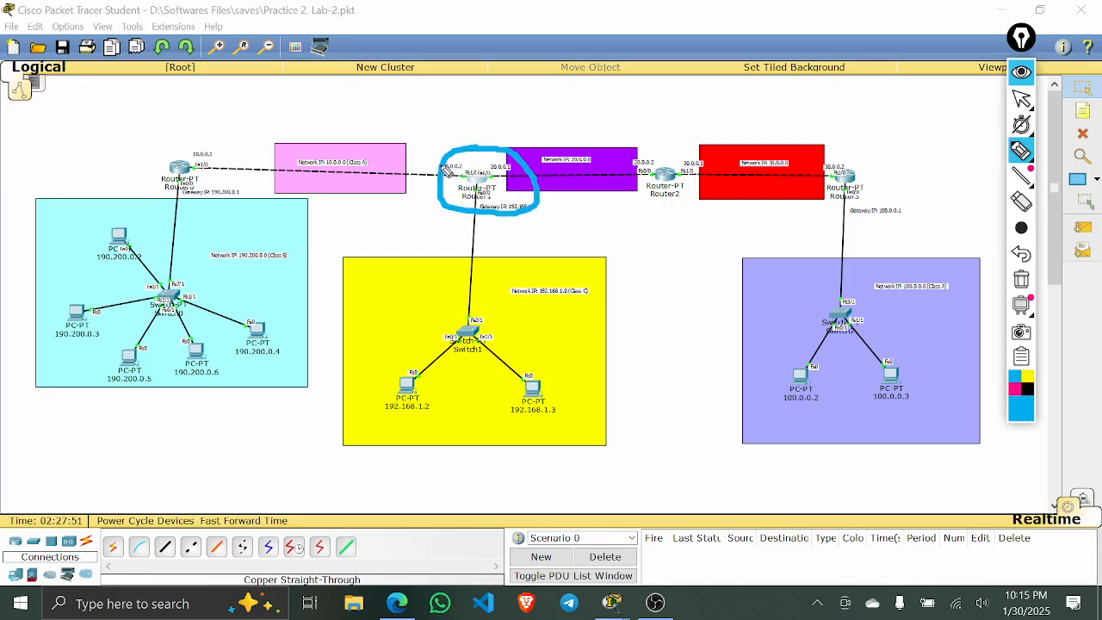
mouse_move(447, 208)
left_mouse_down()
mouse_move(288, 260)
mouse_move(286, 272)
mouse_move(320, 277)
left_mouse_up()
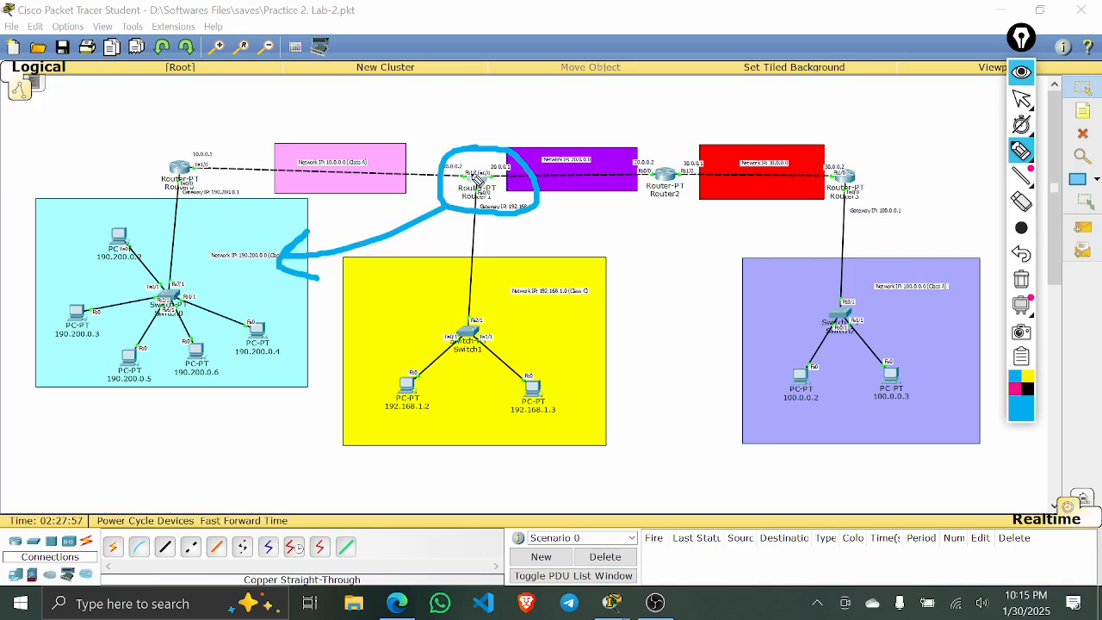
mouse_move(474, 189)
left_mouse_down()
mouse_move(425, 172)
mouse_move(213, 168)
left_mouse_up()
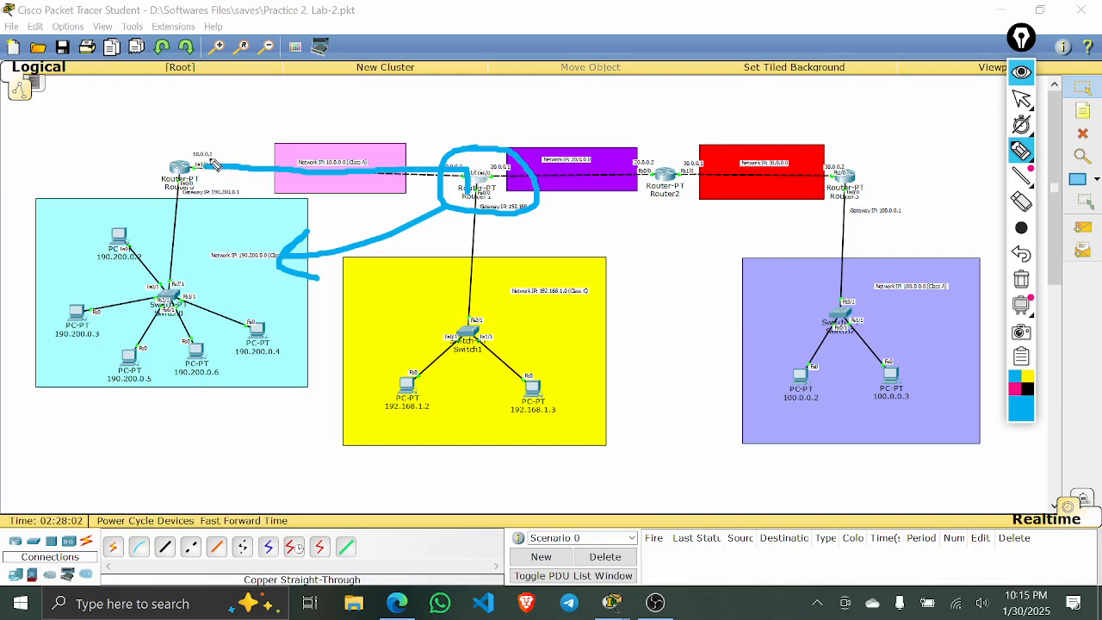
left_click_drag(222, 155, 225, 181)
left_click_drag(208, 132, 191, 134)
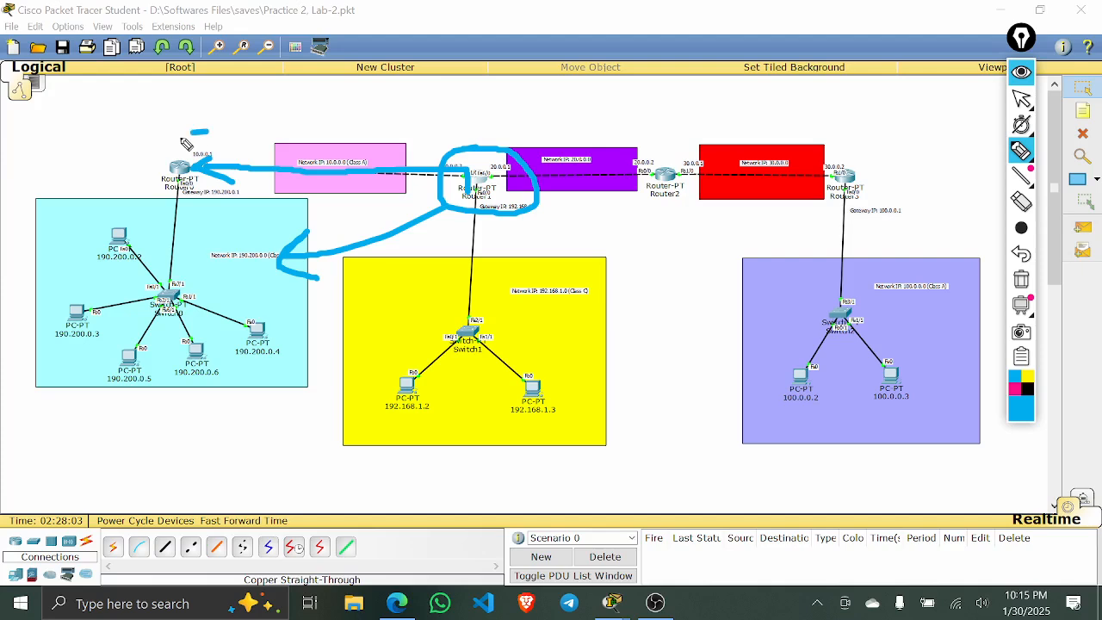
mouse_move(216, 177)
left_mouse_down()
mouse_move(229, 163)
mouse_move(186, 128)
mouse_move(183, 164)
mouse_move(238, 170)
left_mouse_up()
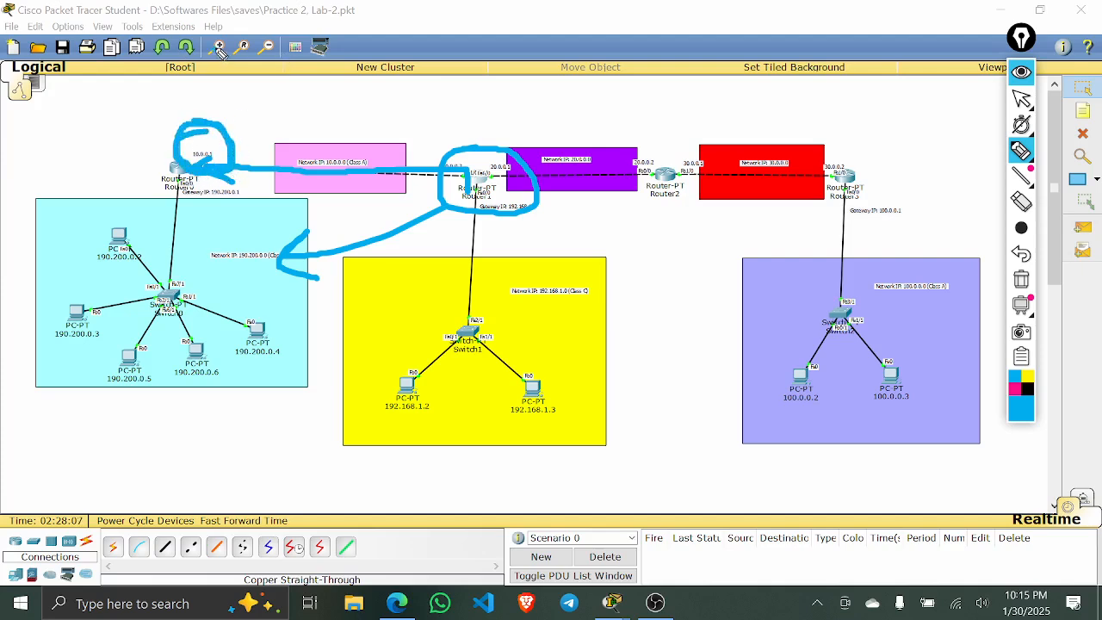
left_click(1022, 99)
left_click(1022, 73)
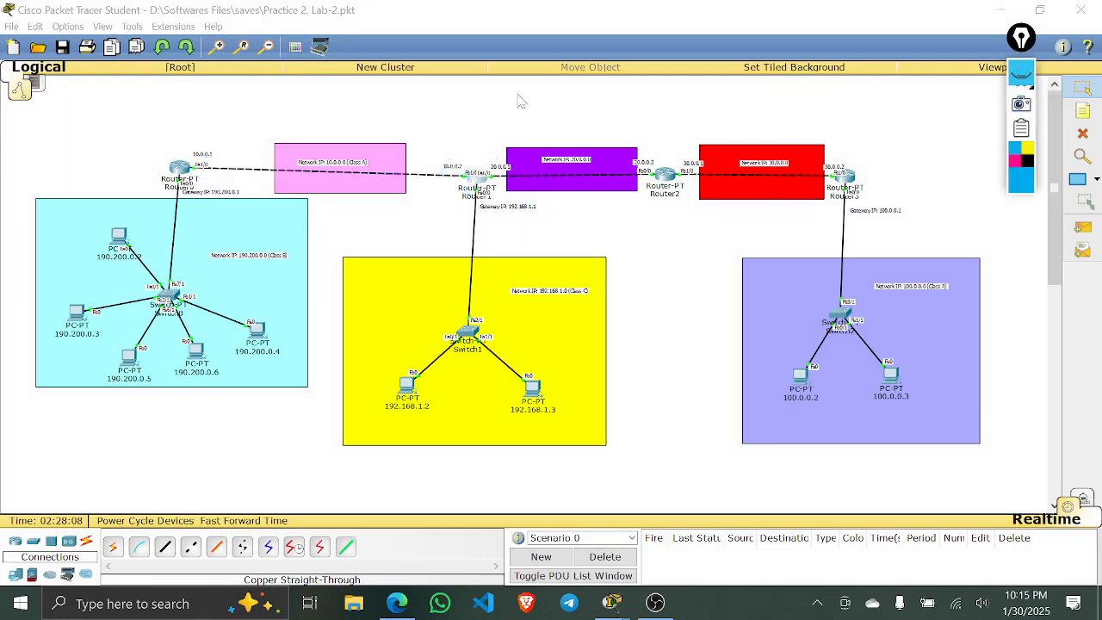
- Examine the interface addresses on the link between Router0 and Router1 at closer range to identify the next hop
left_click(219, 48)
left_click(219, 47)
left_click(219, 47)
left_click(219, 47)
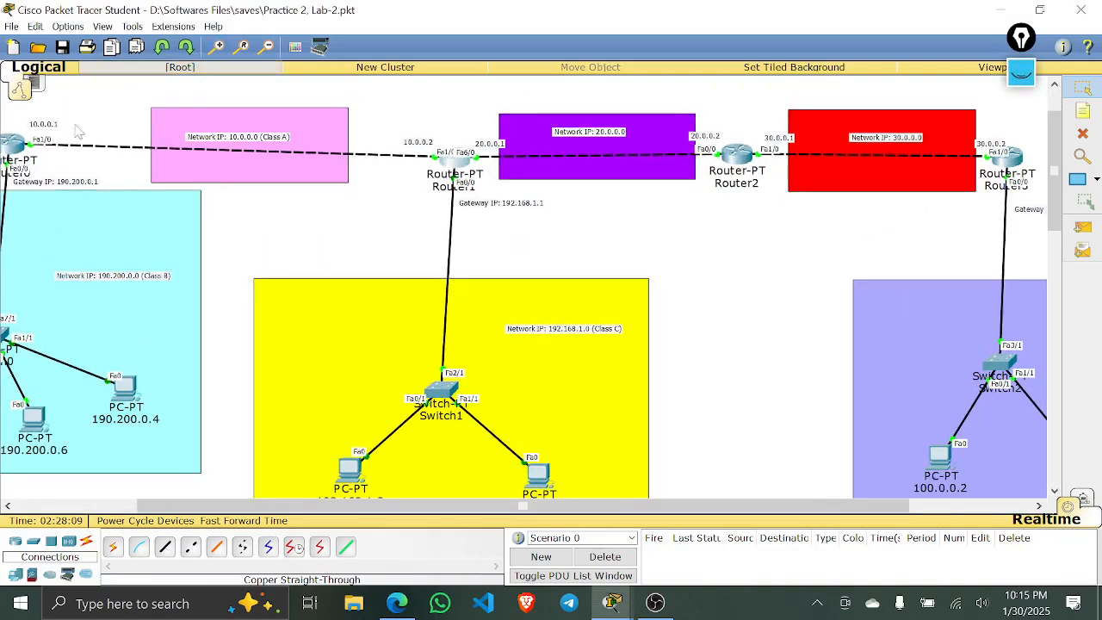
scroll(138, 259, "left", 3)
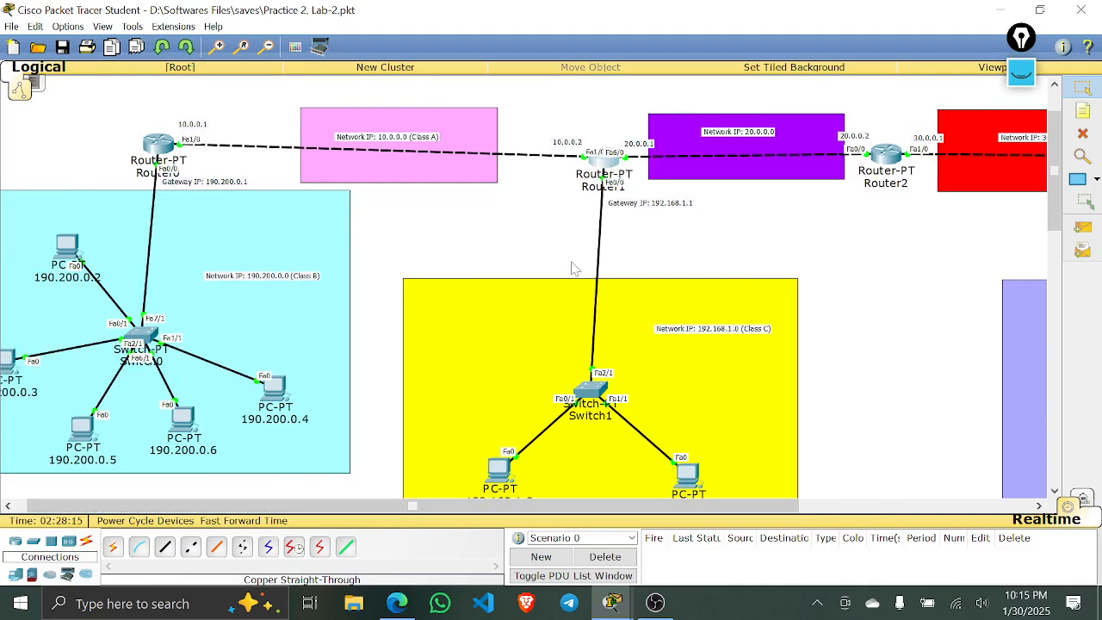
- Set the next hop to 10.0.0.1 and add the 190.200.0.0 route to Router1's static routes
left_click(602, 164)
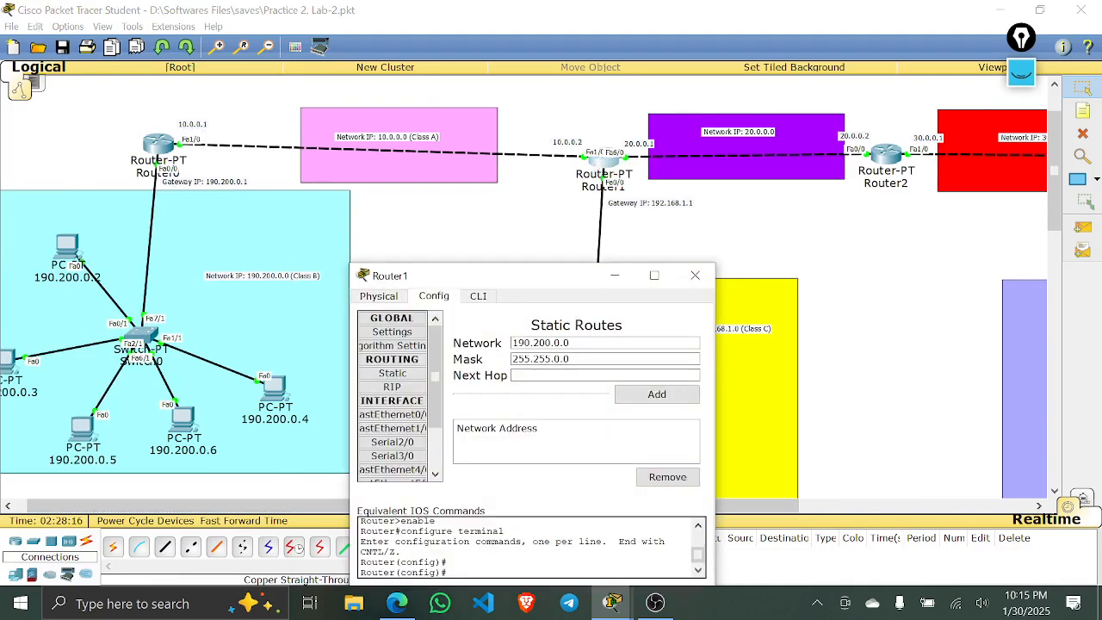
left_click(580, 376)
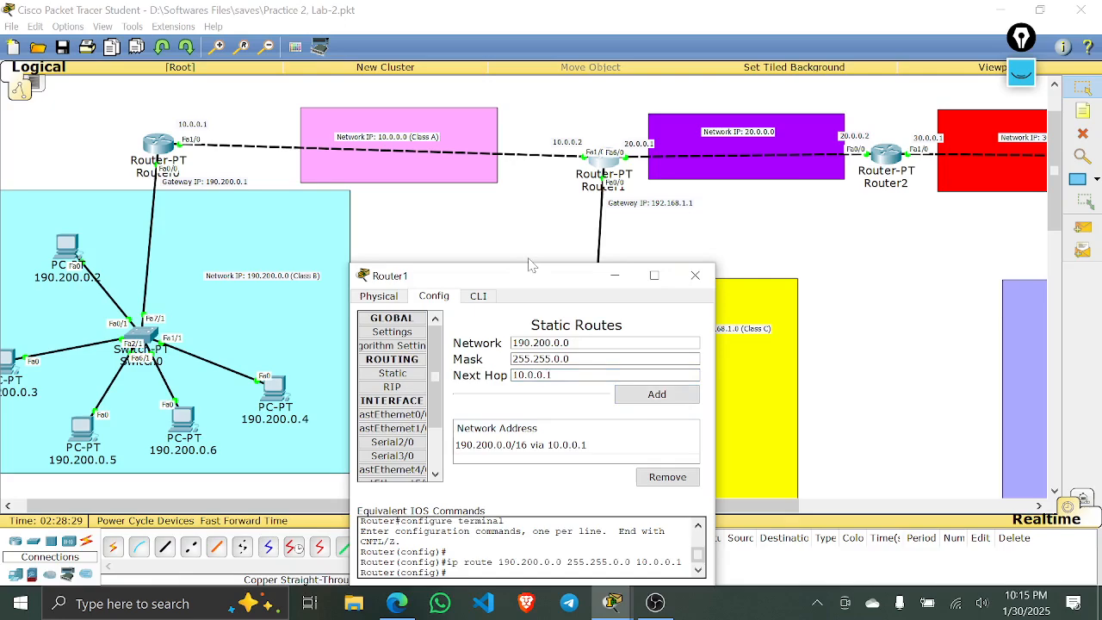
left_click_drag(534, 265, 534, 316)
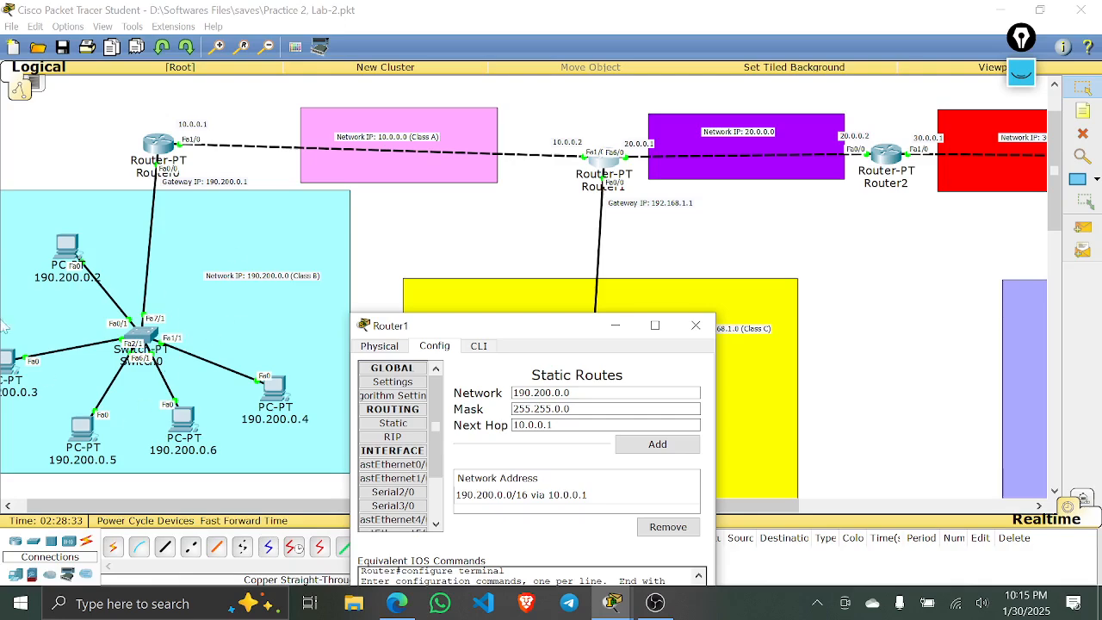
- Enter network 30.0.0.0 with mask 255.0.0.0 for Router1's second static route
left_click_drag(460, 330, 211, 241)
left_click_drag(544, 509, 762, 508)
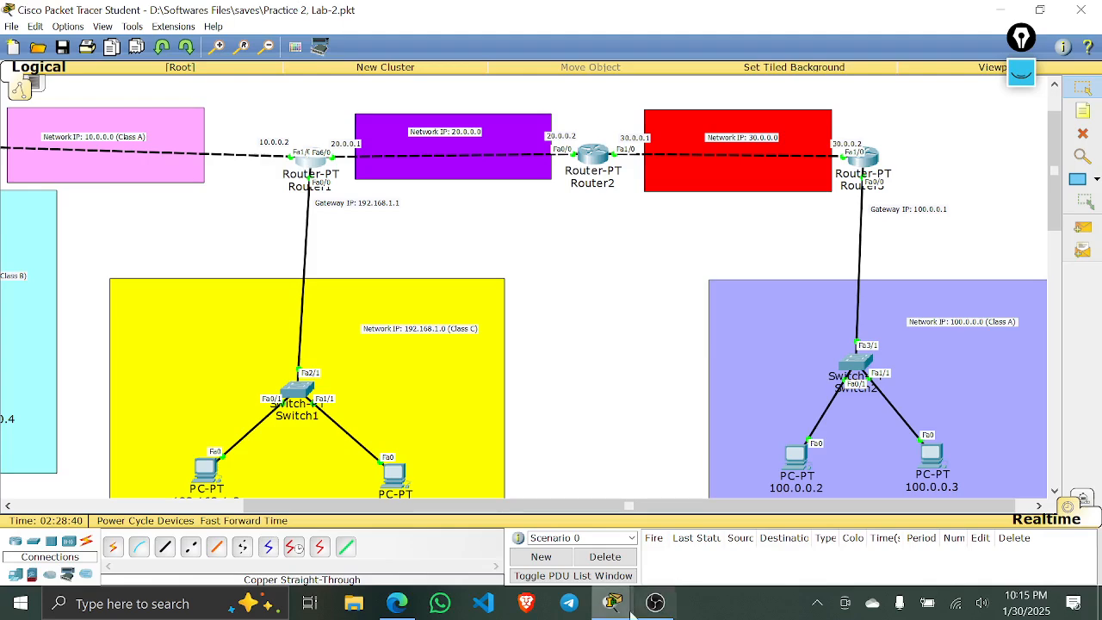
mouse_move(612, 602)
left_click(682, 562)
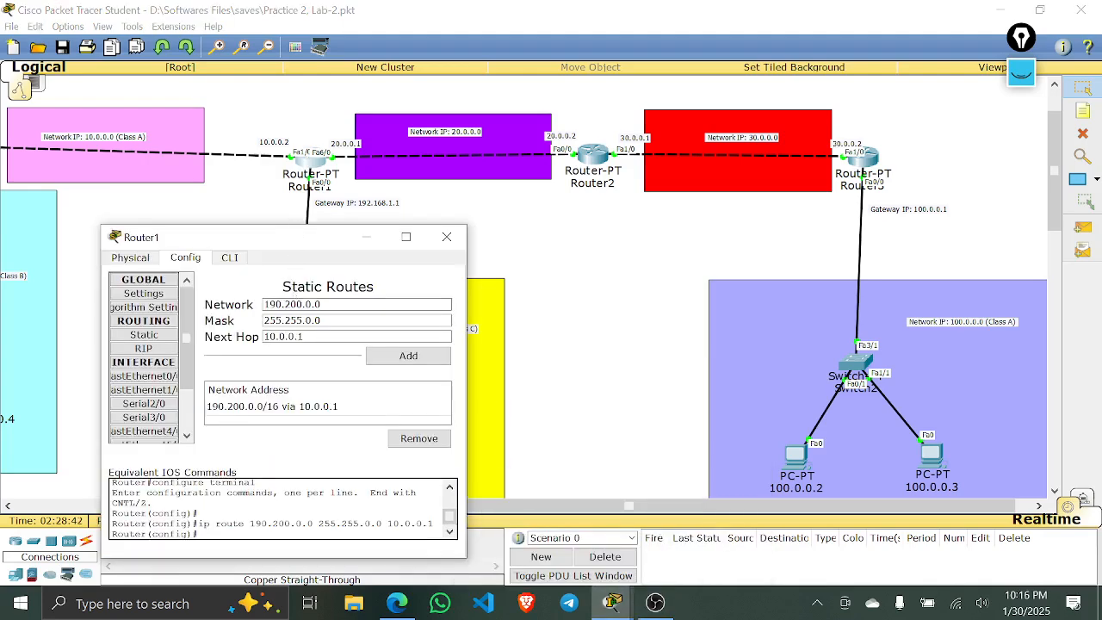
left_click_drag(278, 305, 262, 305)
type("30.")
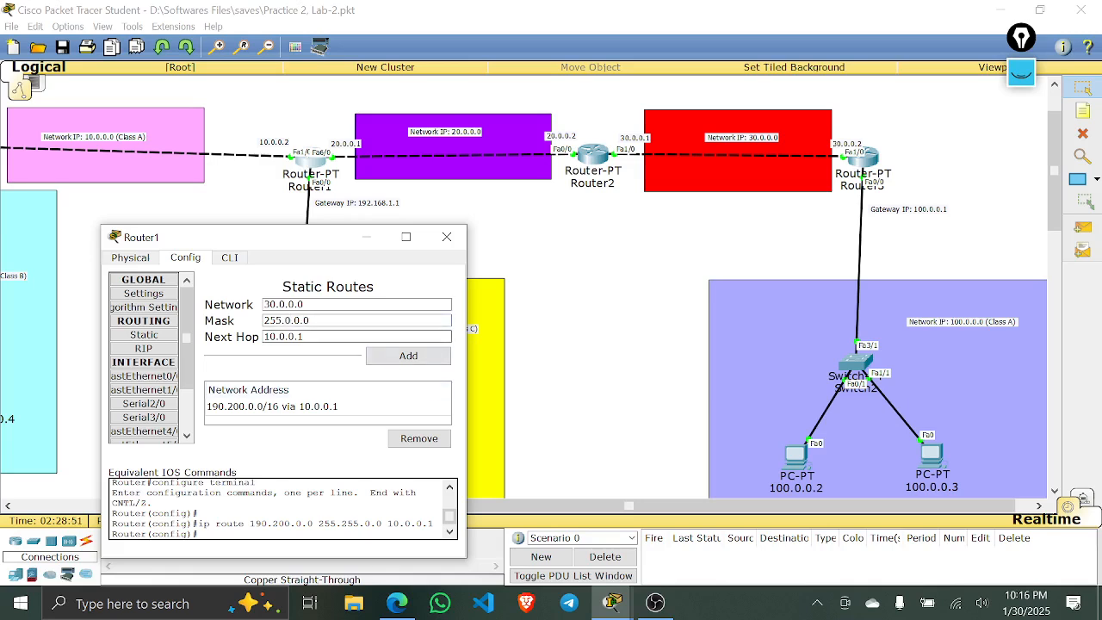
- Clear the old annotations, trace the link from Switch1 up to Router1, and circle Router1 with the pen
left_click_drag(295, 247, 307, 314)
left_click_drag(671, 506, 522, 506)
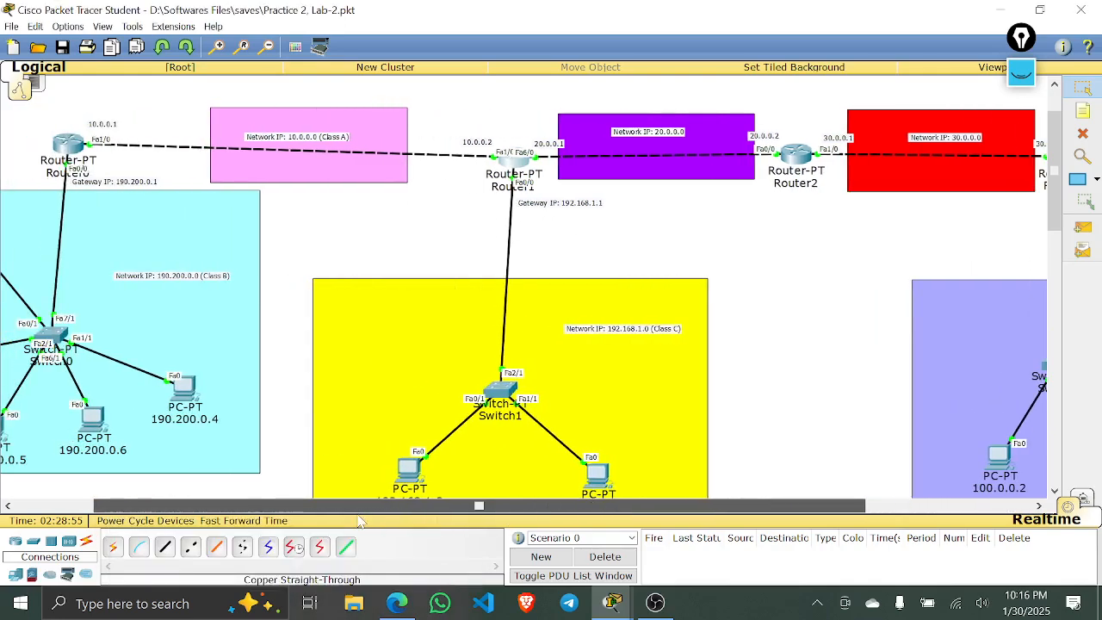
left_click(1021, 72)
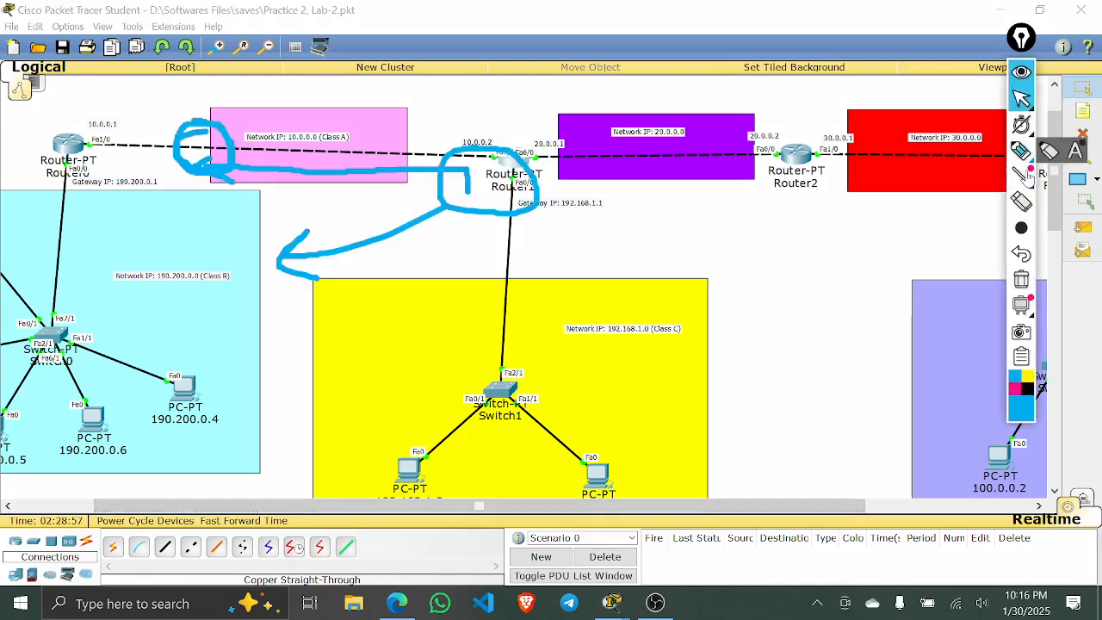
left_click(1023, 150)
left_click(1021, 279)
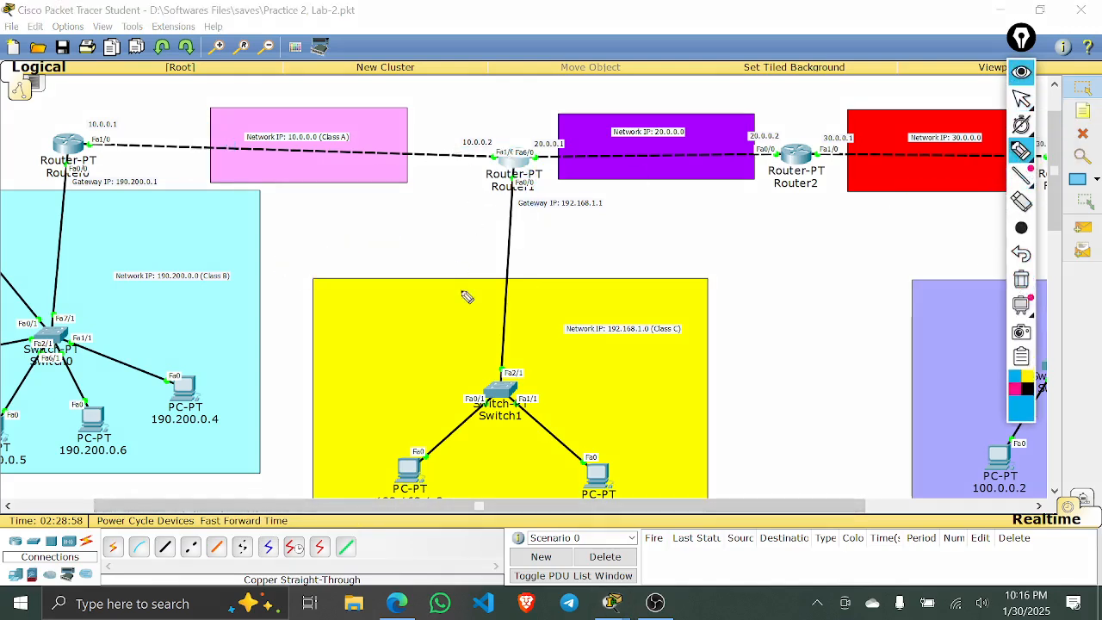
mouse_move(501, 398)
left_mouse_down()
mouse_move(508, 220)
mouse_move(541, 168)
mouse_move(498, 187)
mouse_move(549, 170)
left_mouse_up()
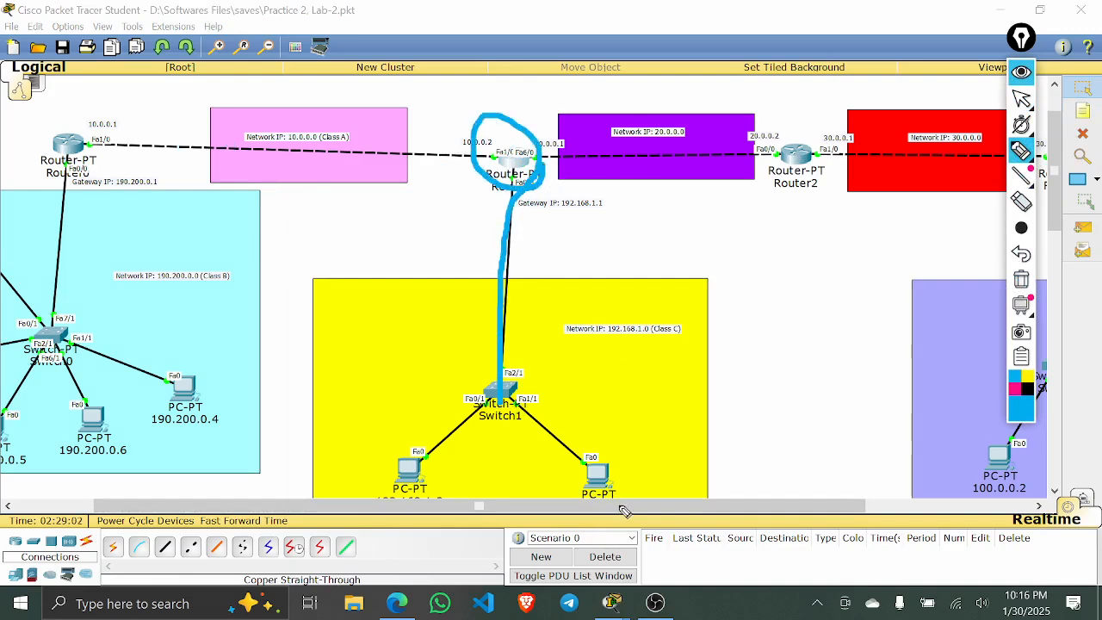
- Replace the drawing with an annotated path from Router1 to network 30.0.0.0 through Router2's 20.0.0.2 interface, clear it, and leave drawing mode
mouse_move(1020, 155)
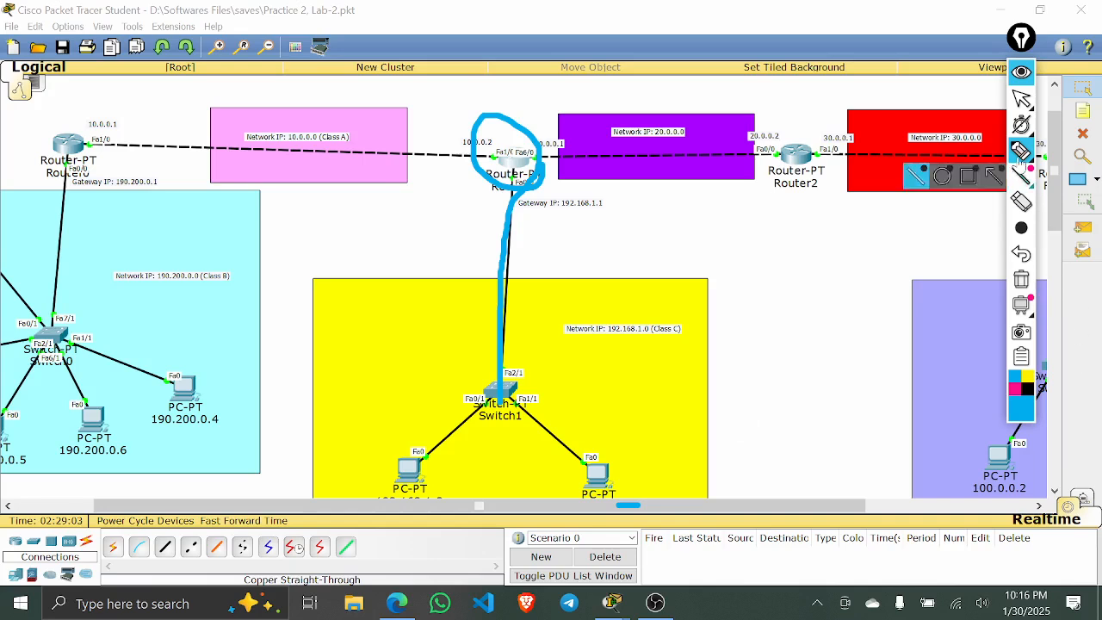
left_click(1021, 99)
left_click_drag(763, 509, 843, 509)
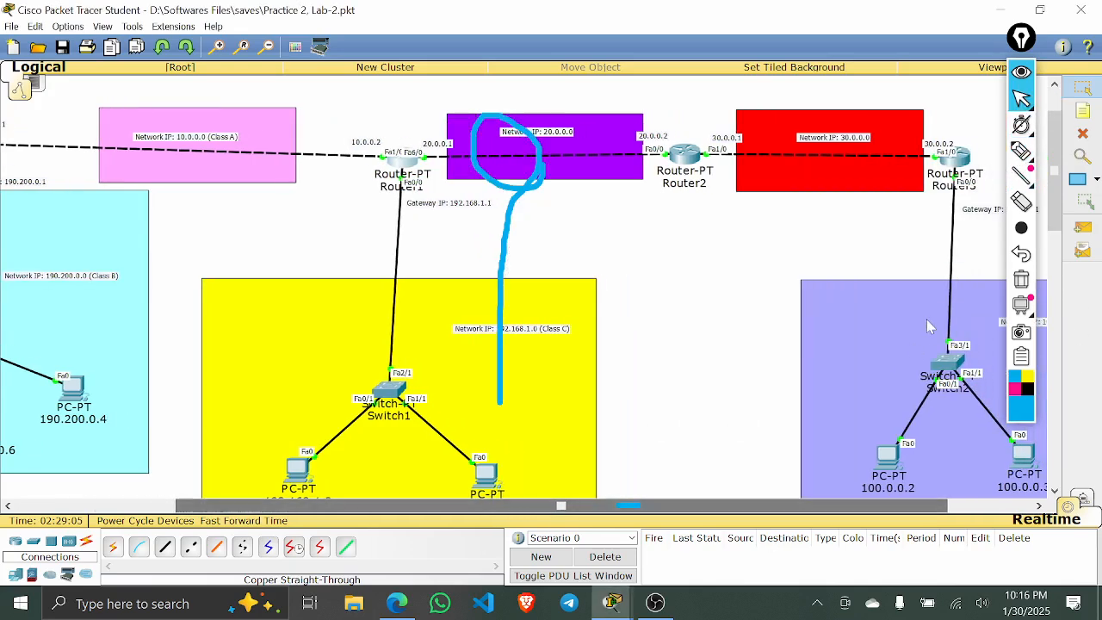
left_click(1021, 279)
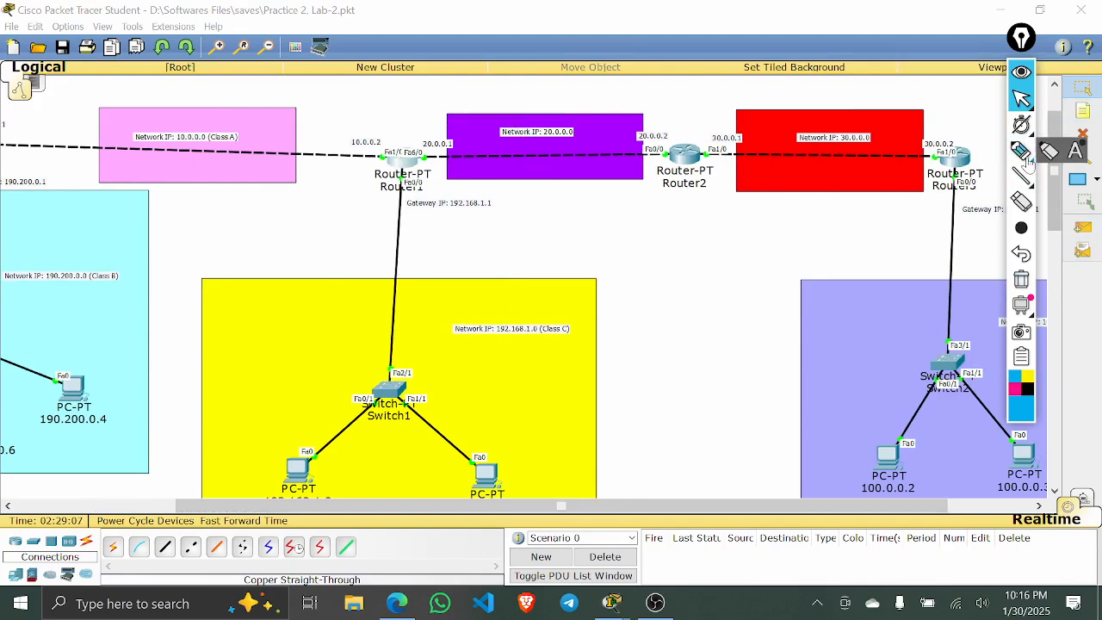
left_click(1021, 153)
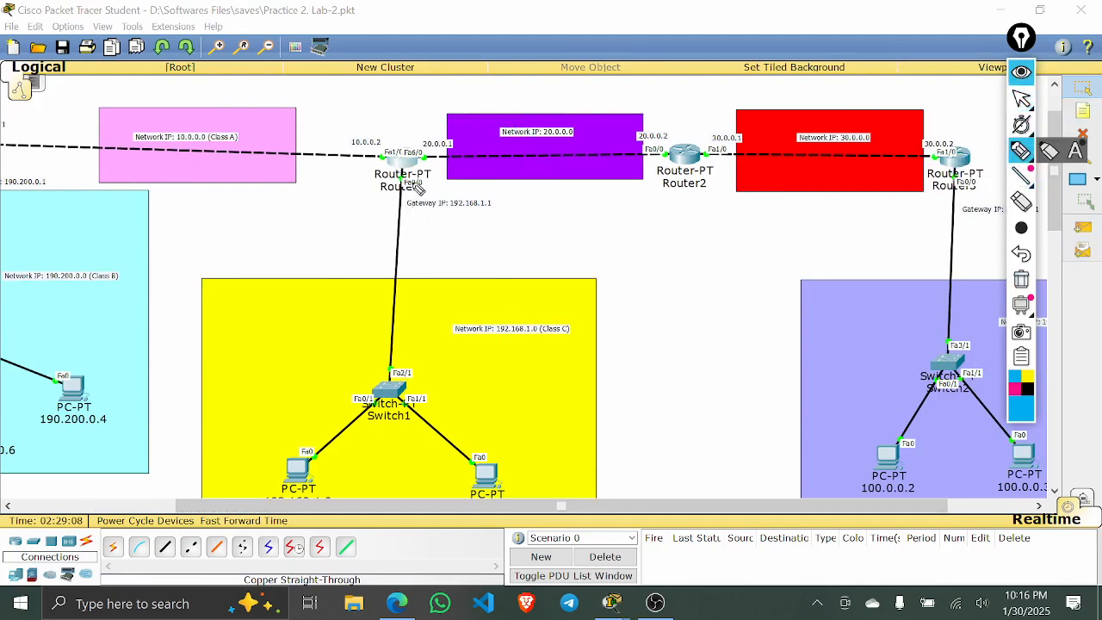
mouse_move(434, 141)
left_mouse_down()
mouse_move(366, 148)
mouse_move(473, 161)
mouse_move(446, 160)
mouse_move(769, 138)
left_mouse_up()
mouse_move(442, 165)
left_mouse_down()
mouse_move(632, 158)
mouse_move(597, 139)
mouse_move(629, 169)
mouse_move(622, 177)
left_mouse_up()
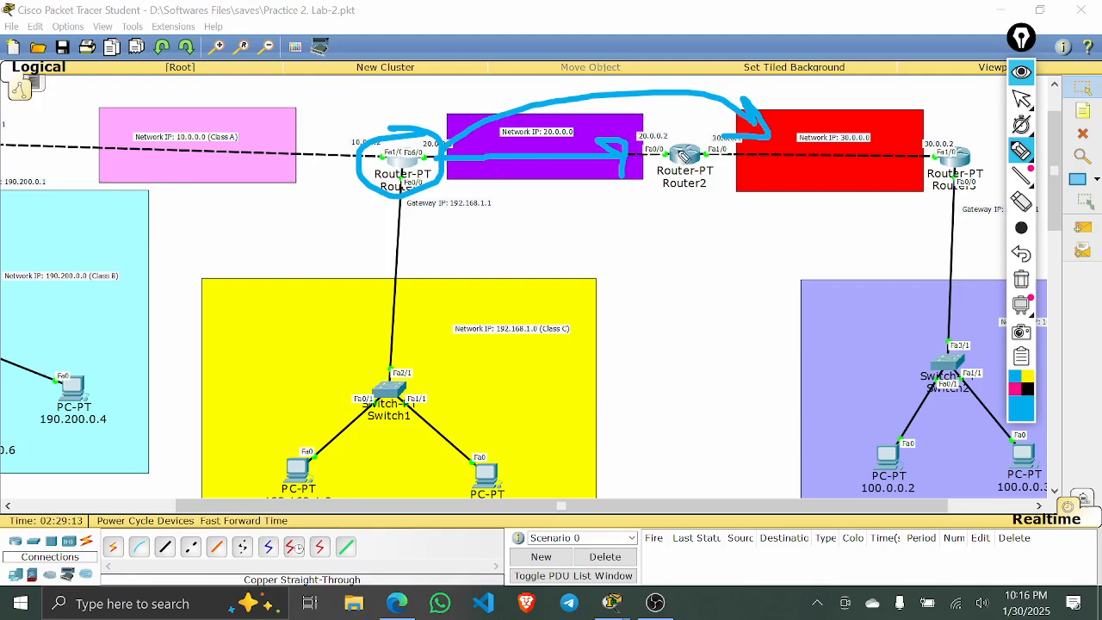
mouse_move(664, 125)
left_mouse_down()
mouse_move(638, 125)
mouse_move(627, 145)
mouse_move(668, 147)
left_mouse_up()
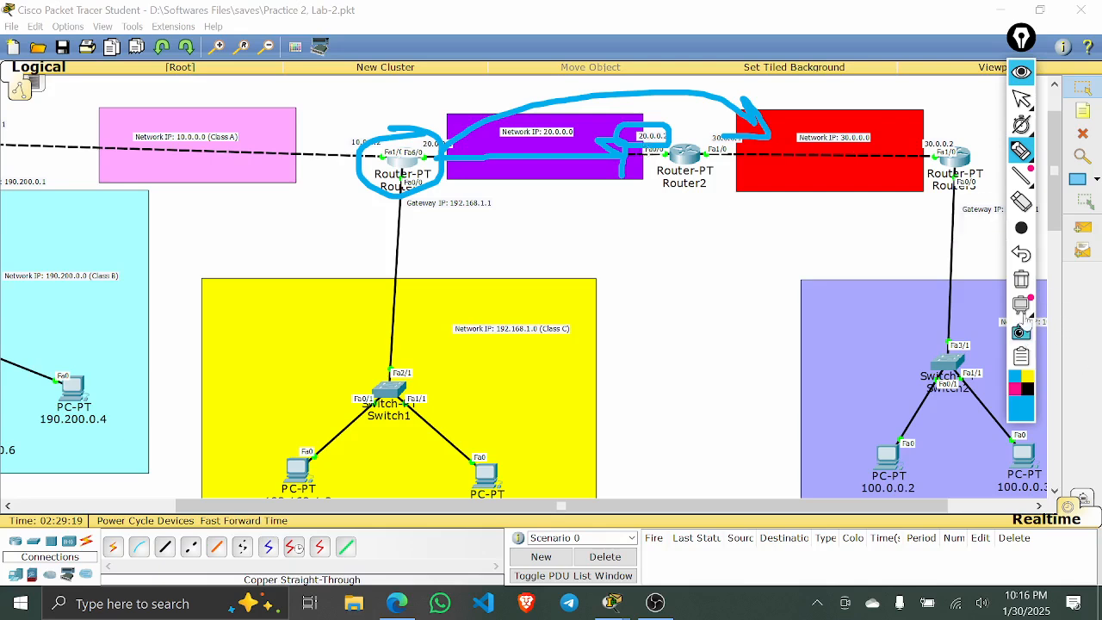
left_click(1021, 279)
left_click(1026, 96)
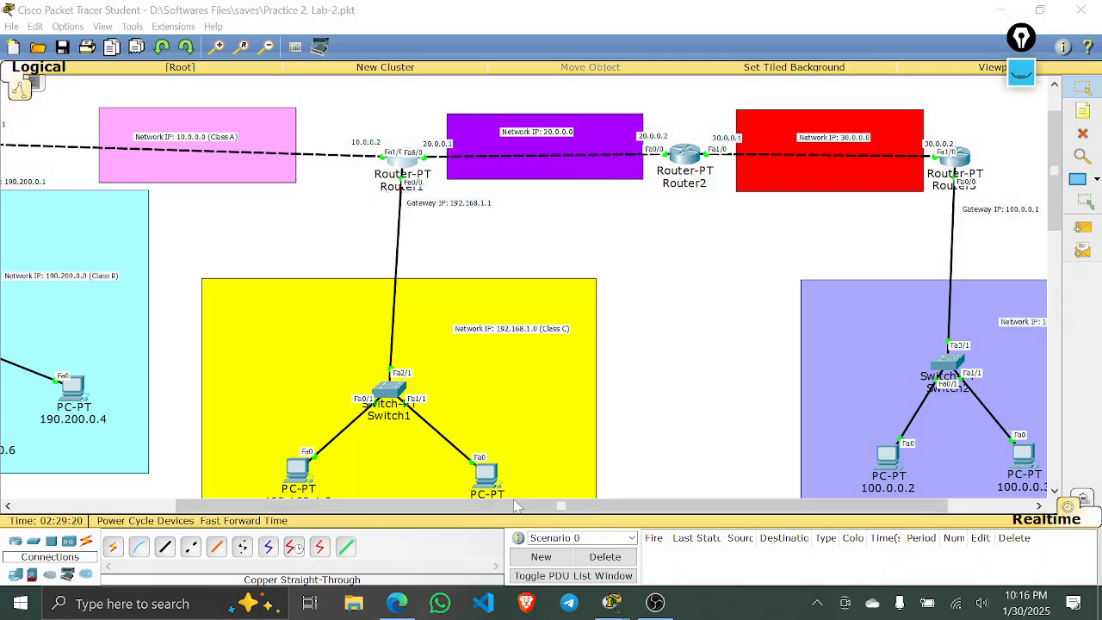
- Set the next hop to 20.0.0.2 and add the 30.0.0.0 route to Router1's static routes
left_click(401, 169)
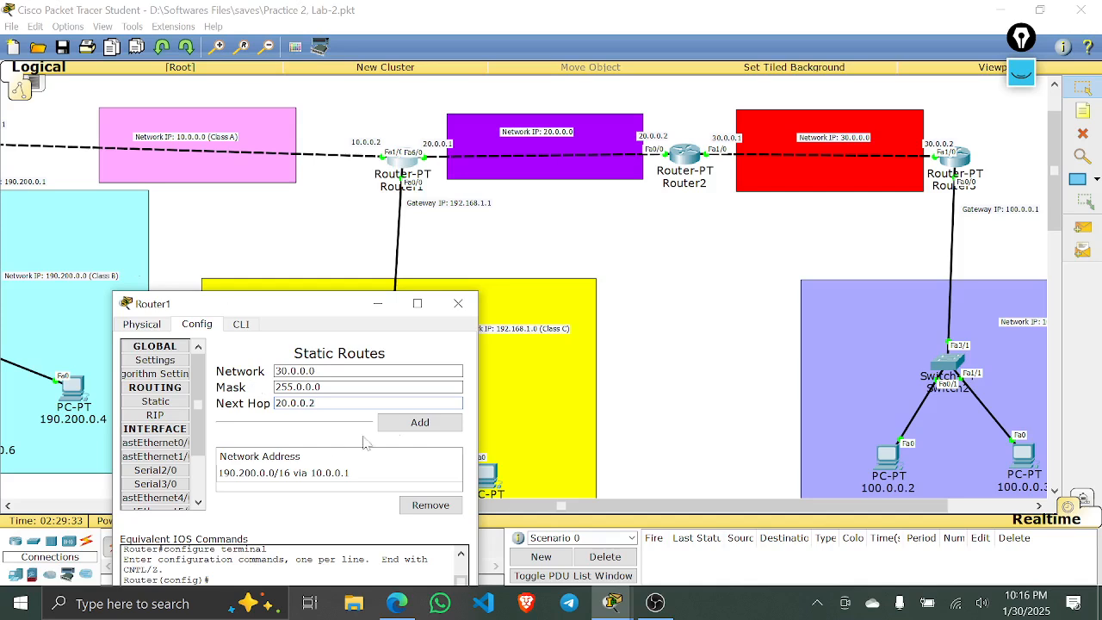
left_click(419, 422)
scroll(355, 480, "up", 1)
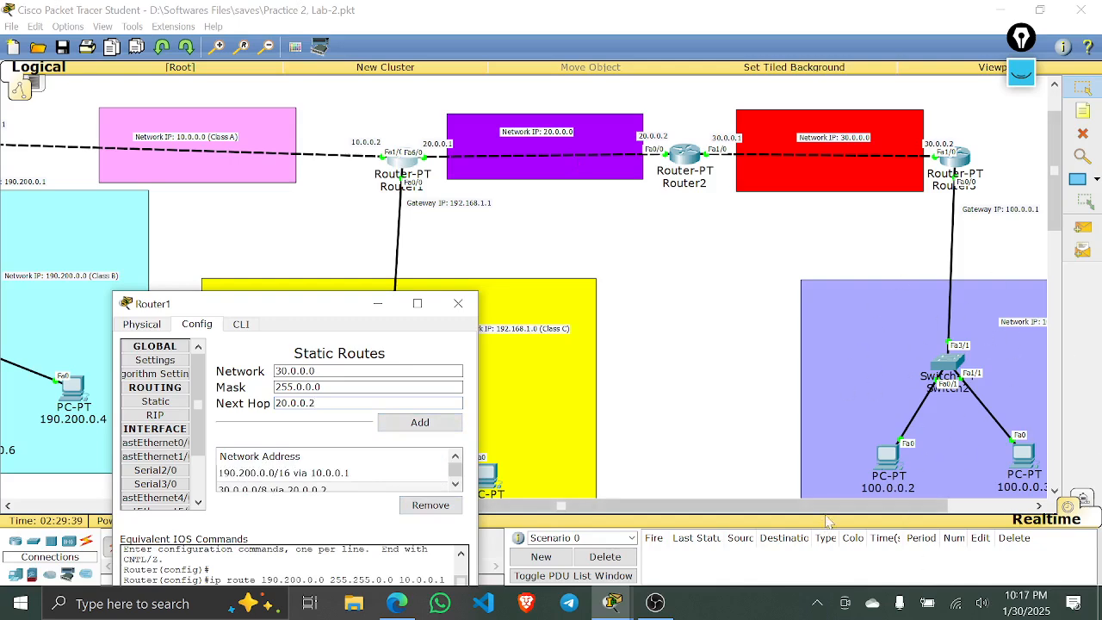
- Enter network 100.0.0.0 with mask 255.0.0.0 for Router1's third static route
left_click_drag(835, 509, 912, 508)
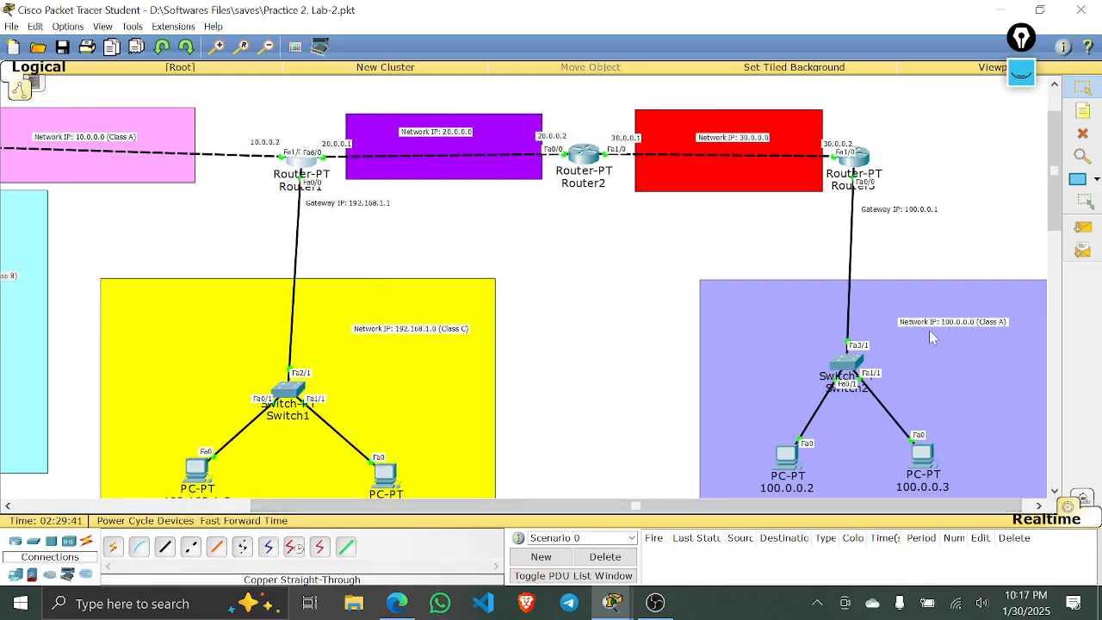
mouse_move(612, 603)
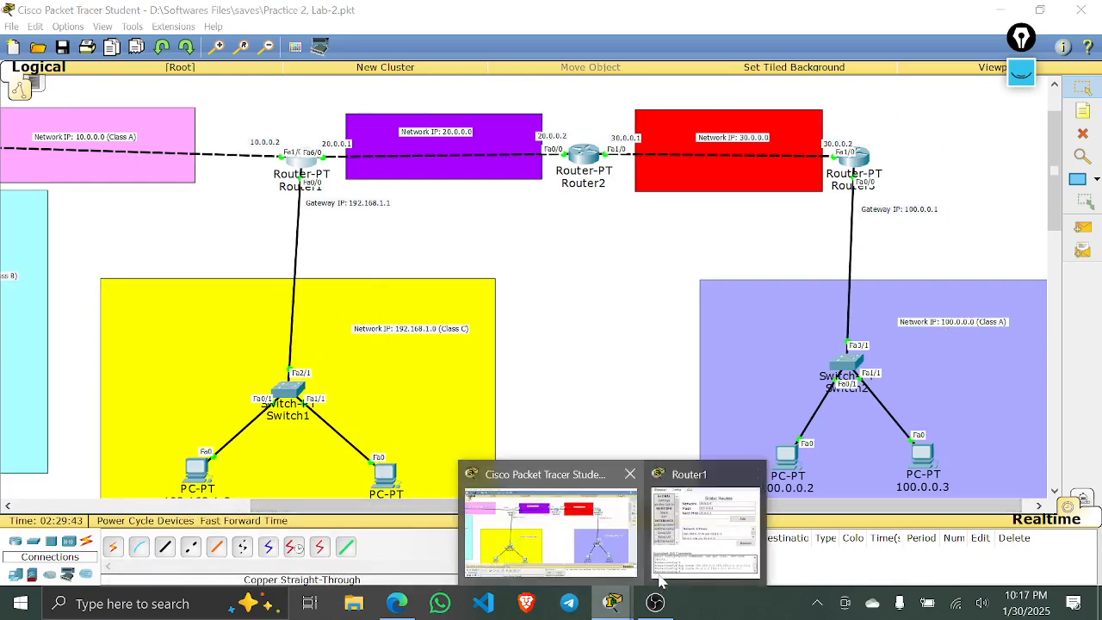
left_click(680, 524)
left_click(315, 404)
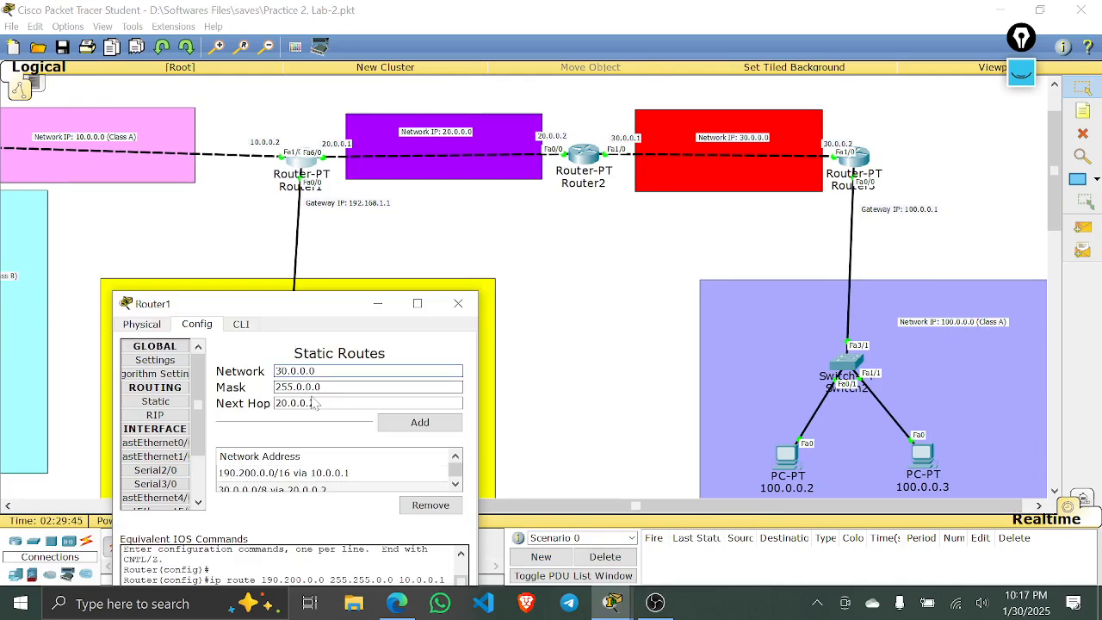
type("10")
left_click(329, 371)
- Minimize Router1's window and annotate the path from Router1 to network 100.0.0.0, circling Router2's 20.0.0.2 address as next hop
left_click(377, 303)
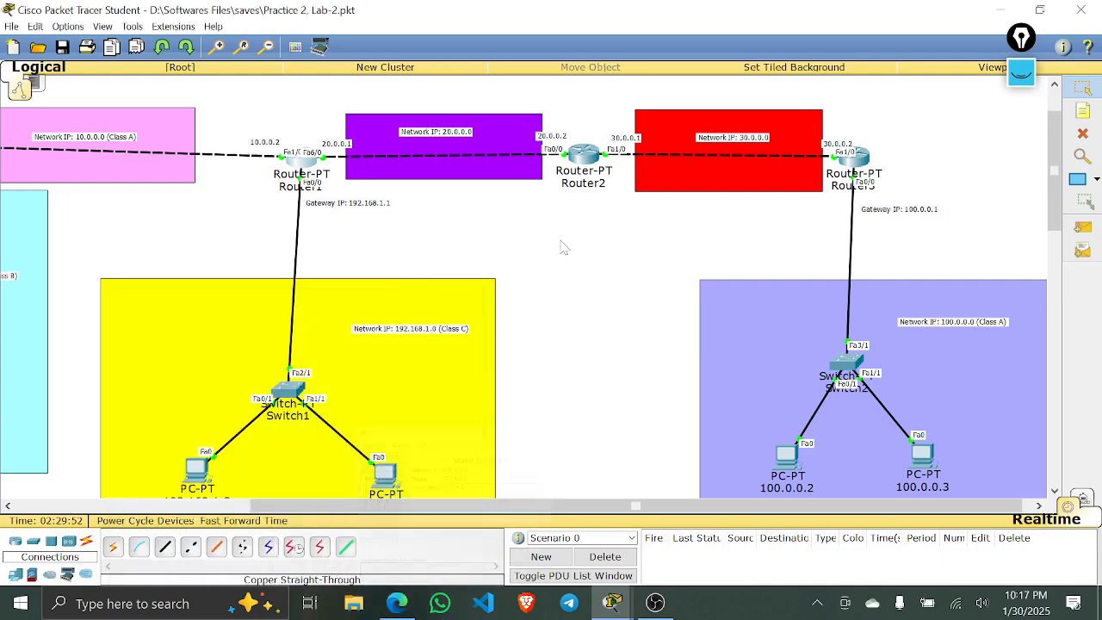
left_click(1016, 74)
left_click(1020, 152)
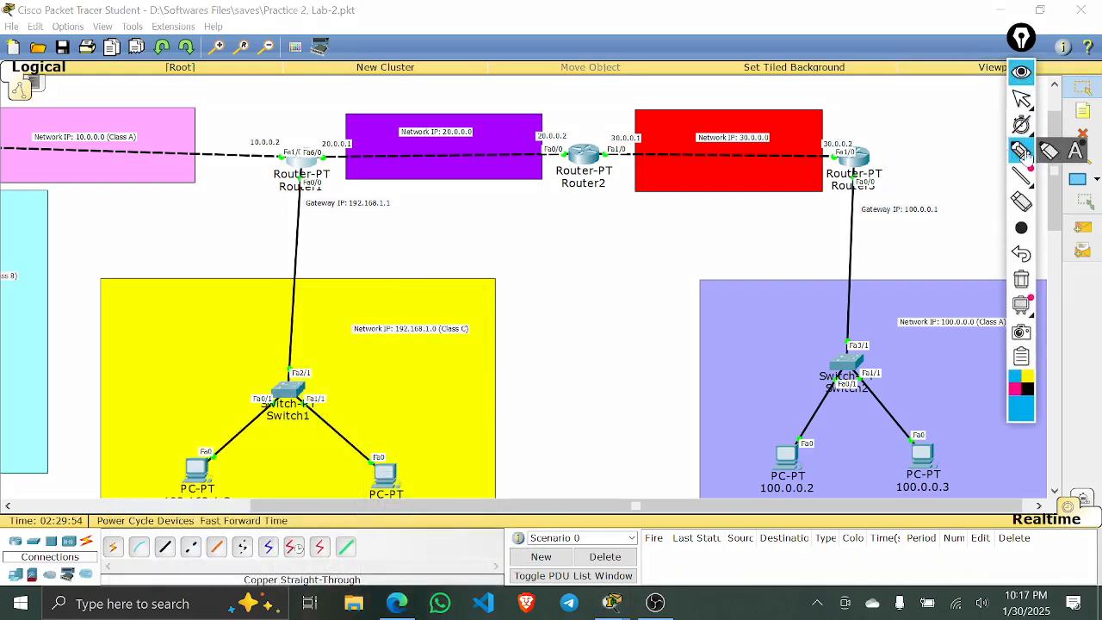
mouse_move(348, 143)
left_mouse_down()
mouse_move(331, 211)
mouse_move(337, 171)
mouse_move(669, 315)
mouse_move(680, 306)
mouse_move(670, 346)
left_mouse_up()
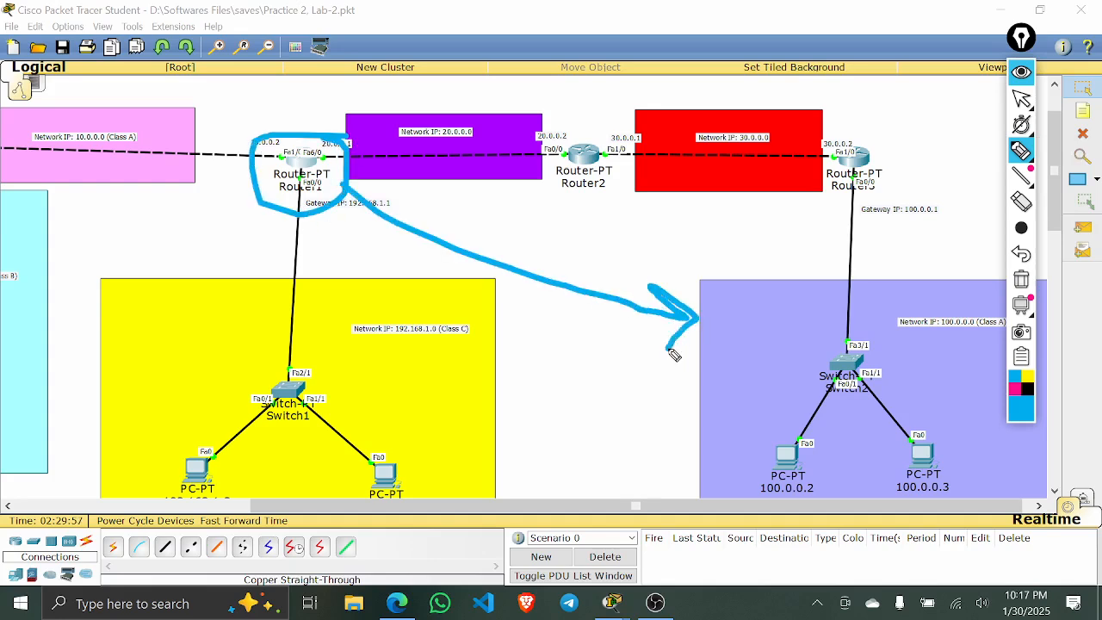
mouse_move(344, 157)
left_mouse_down()
mouse_move(535, 154)
mouse_move(529, 170)
left_mouse_up()
mouse_move(586, 233)
left_mouse_down()
mouse_move(592, 185)
mouse_move(604, 213)
left_mouse_up()
mouse_move(549, 106)
left_mouse_down()
mouse_move(532, 138)
mouse_move(539, 167)
left_mouse_up()
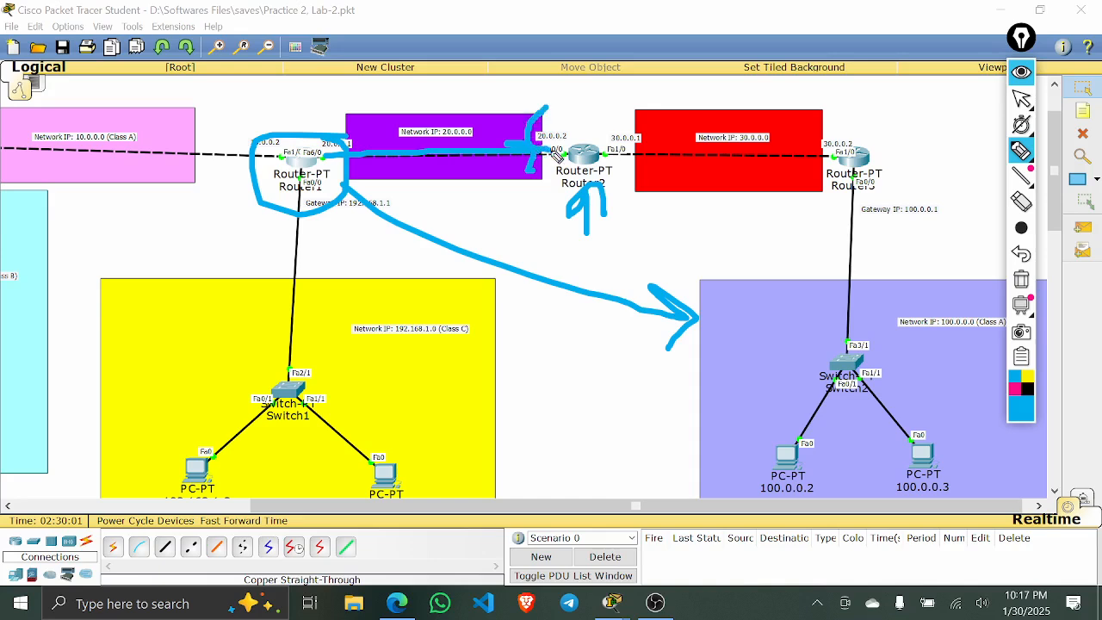
left_click_drag(594, 129, 539, 112)
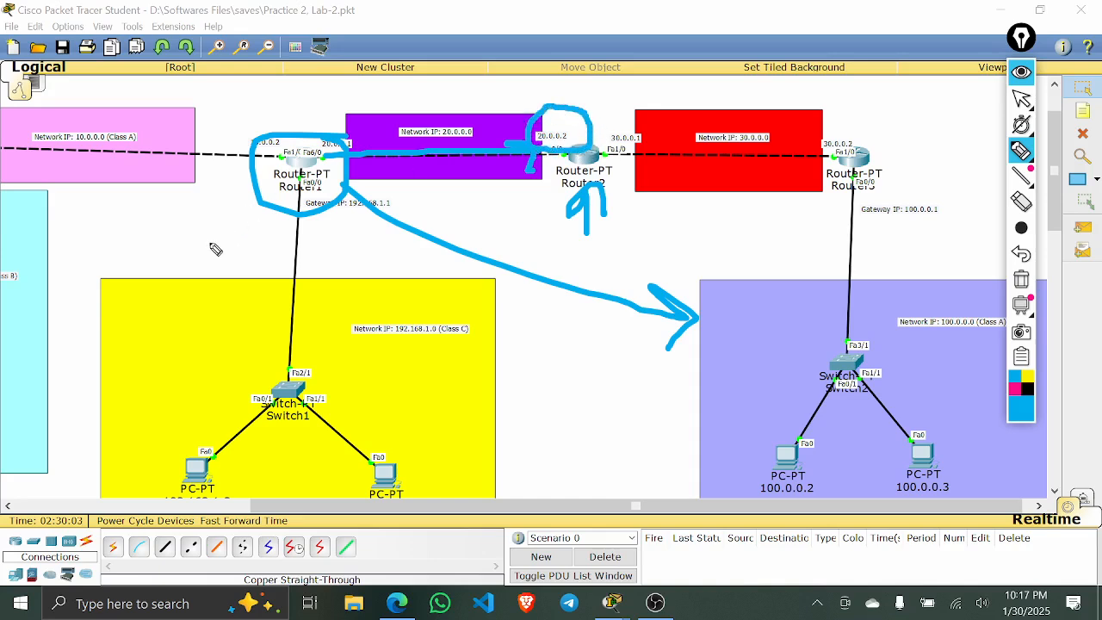
- Draw arrows pointing at Router1 and at Router2's near interface, then clear all annotations and leave drawing mode
mouse_move(179, 275)
left_mouse_down()
mouse_move(277, 200)
mouse_move(190, 211)
left_mouse_up()
left_click_drag(272, 198, 274, 232)
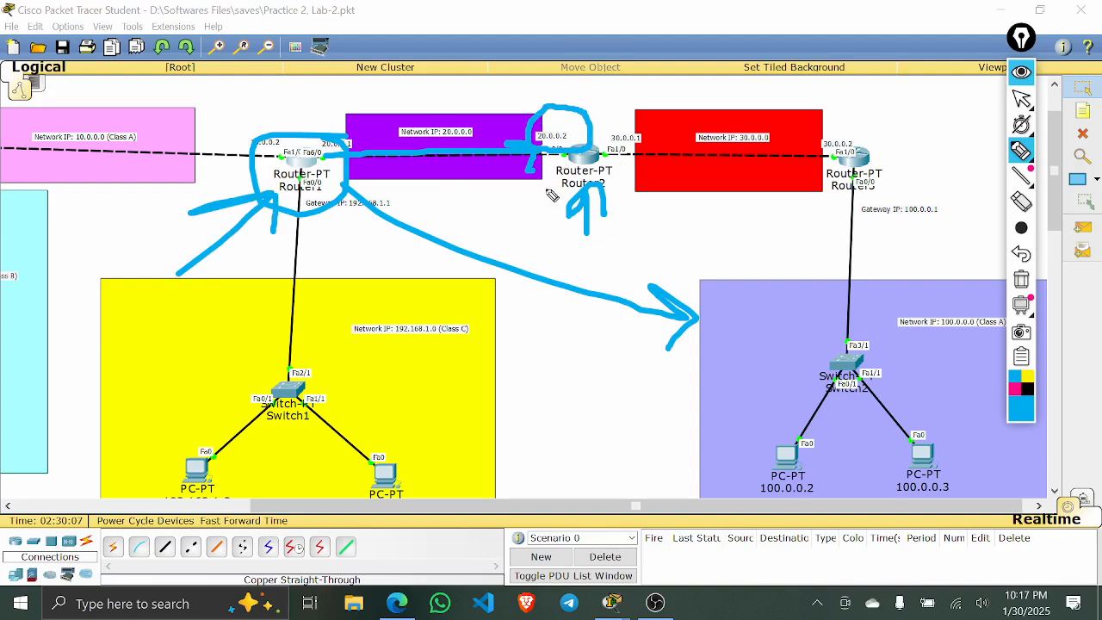
mouse_move(546, 190)
left_mouse_down()
mouse_move(548, 158)
mouse_move(562, 164)
left_mouse_up()
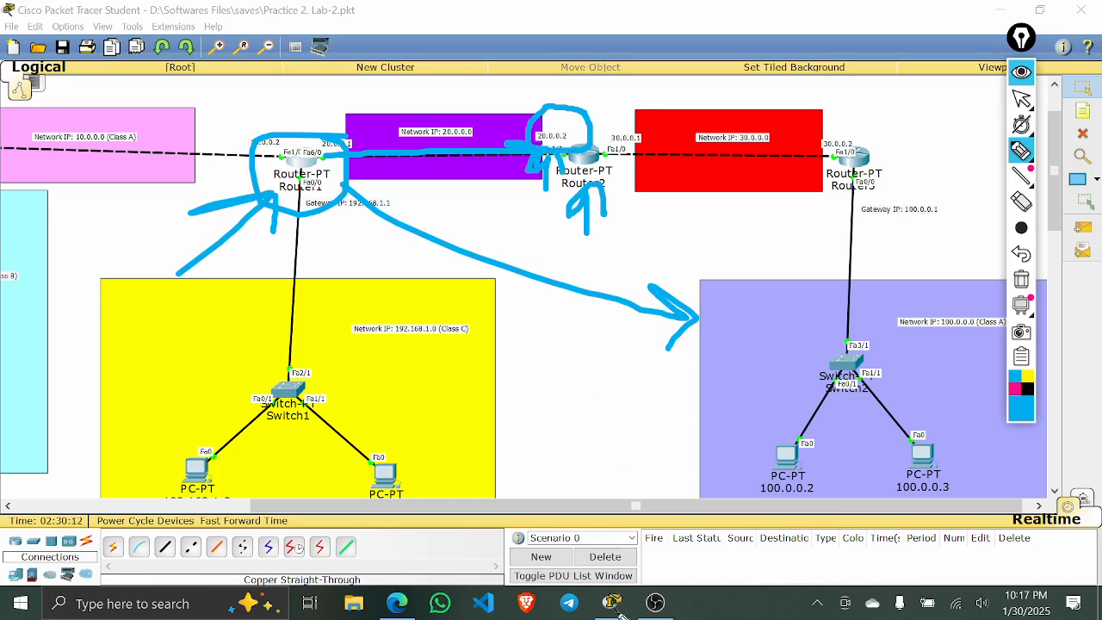
left_click(1020, 279)
left_click(1021, 72)
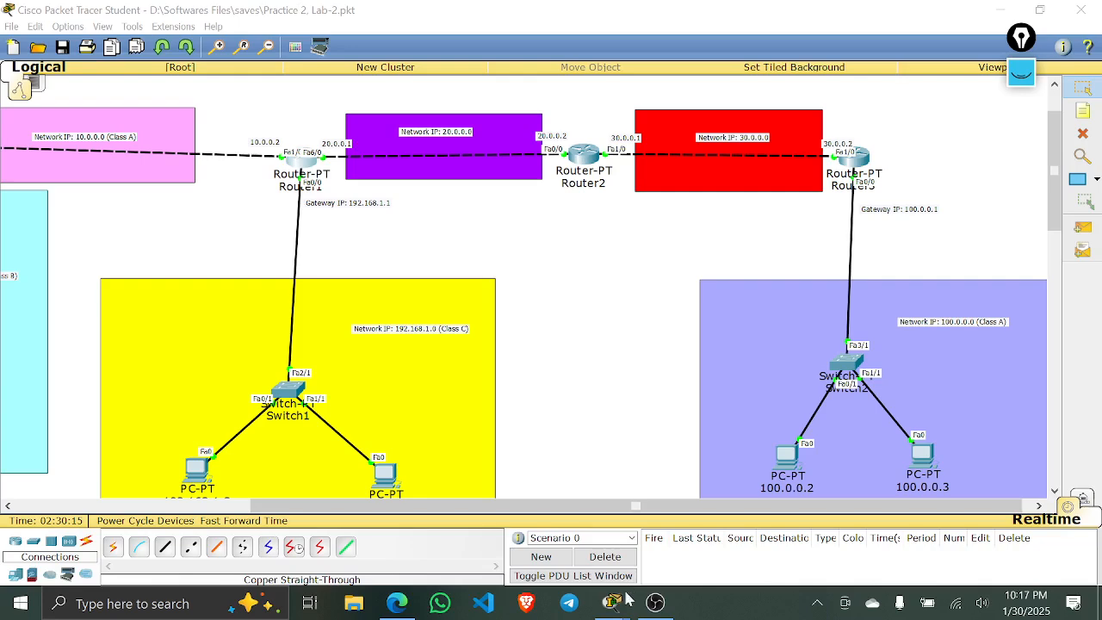
- Add the 100.0.0.0 route via next hop 20.0.0.2 to Router1 and close its configuration window
mouse_move(612, 603)
left_click(702, 491)
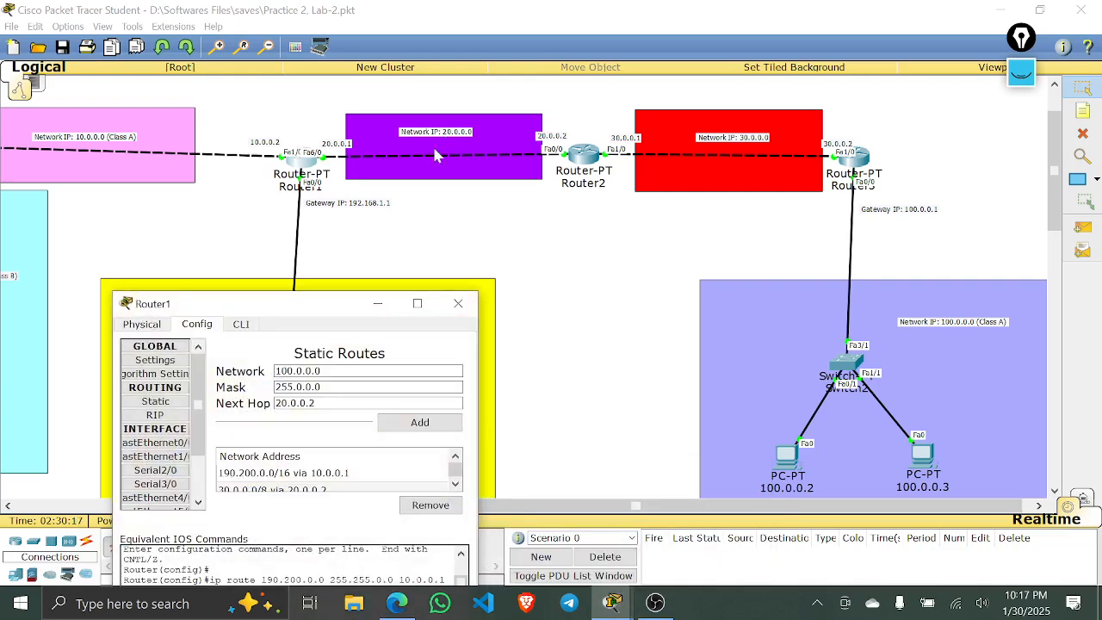
left_click_drag(332, 307, 370, 217)
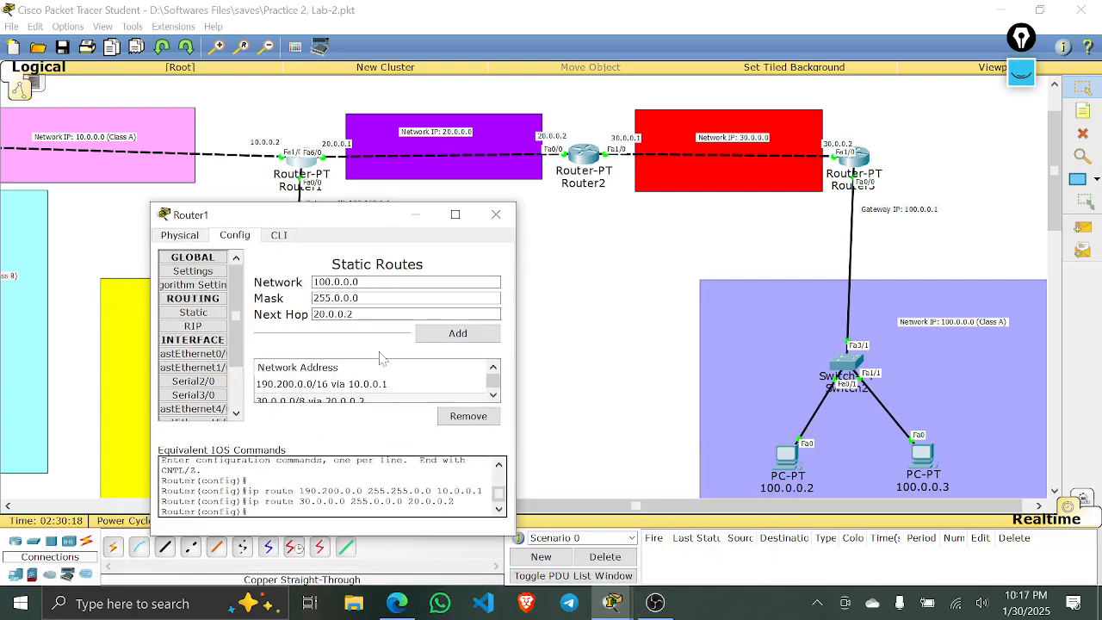
scroll(378, 398, "down", 1)
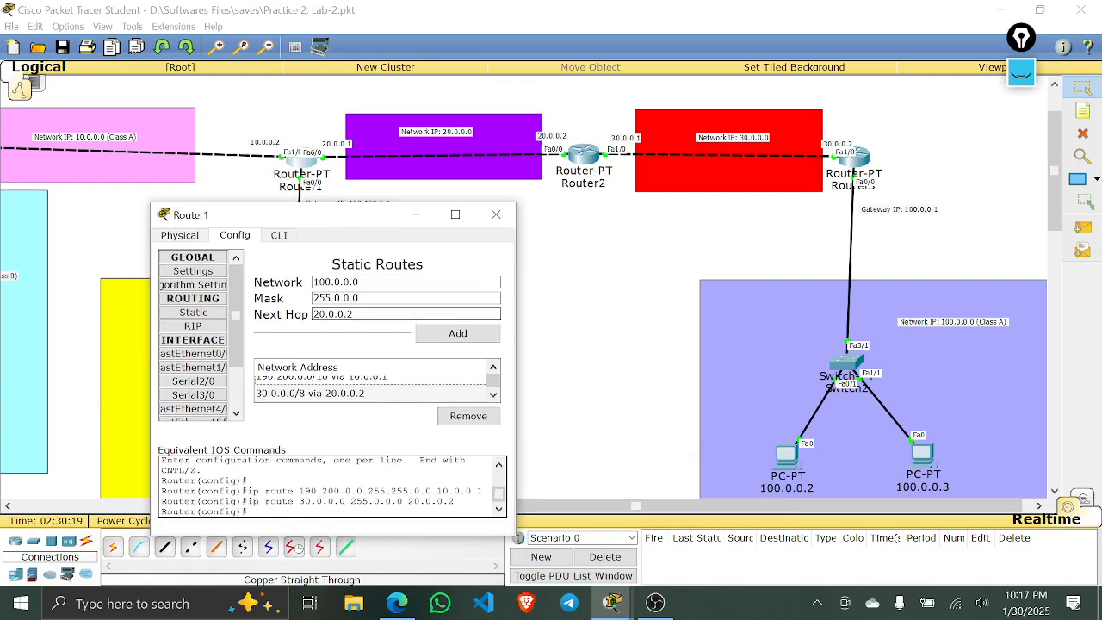
left_click(469, 336)
left_click_drag(388, 202, 388, 69)
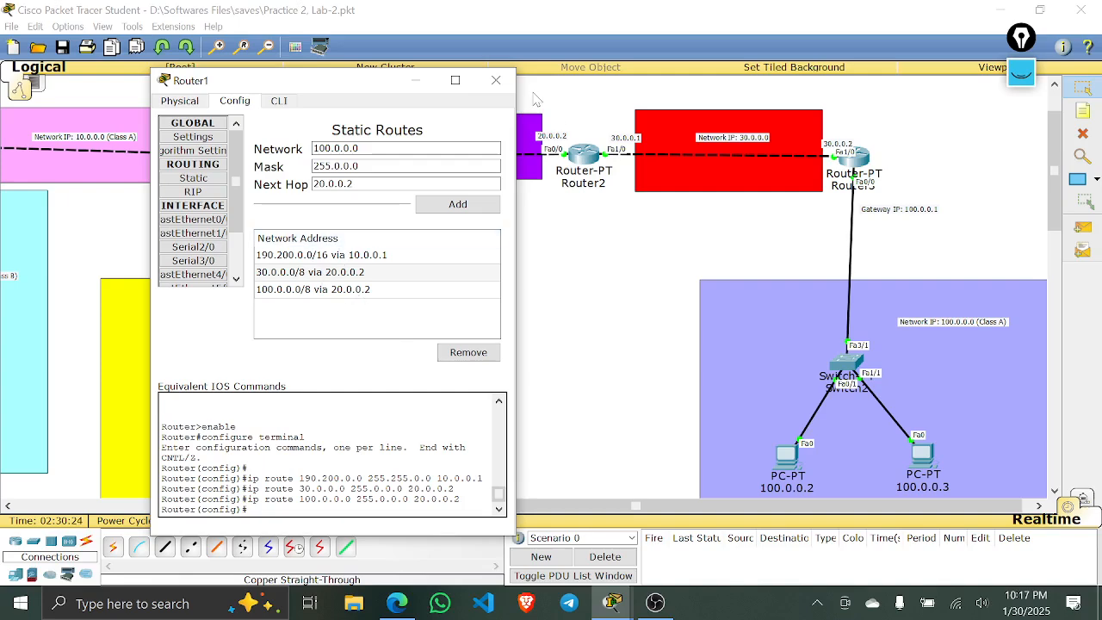
left_click(496, 80)
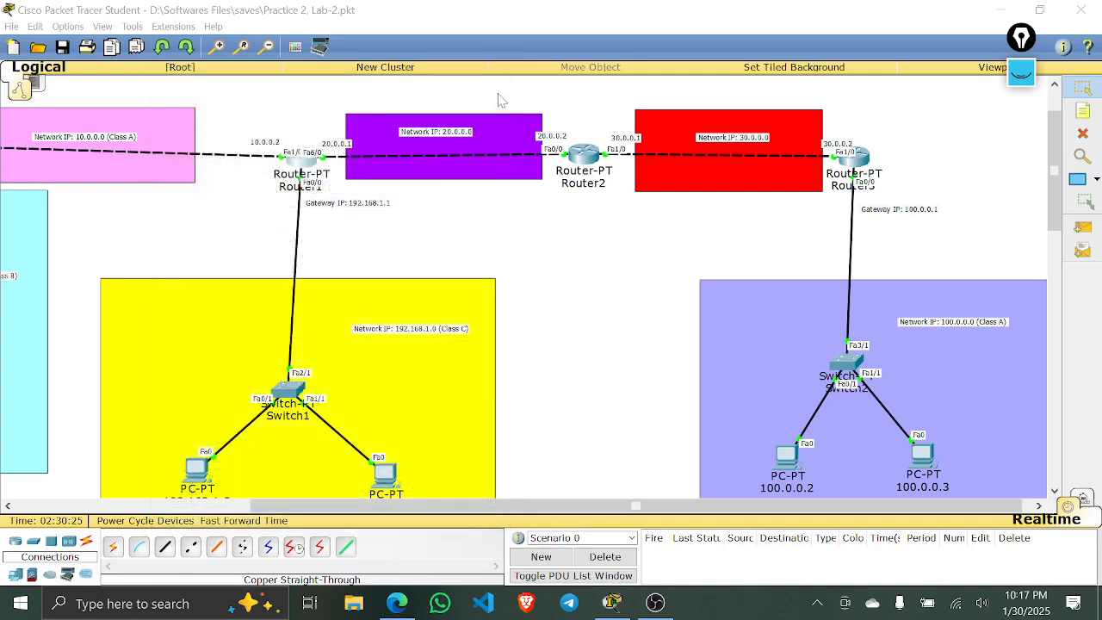
- Open Router2's configuration window, move it clear of the routers, and show its static routing settings
left_click(571, 153)
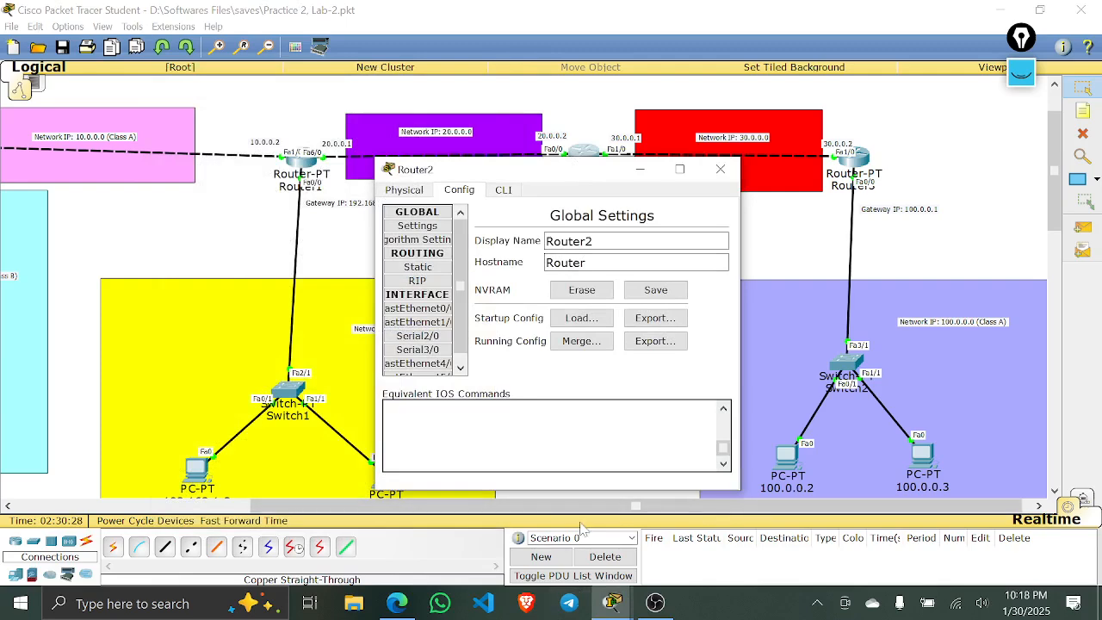
left_click_drag(583, 508, 512, 508)
scroll(796, 279, "down", 10)
scroll(796, 279, "up", 10)
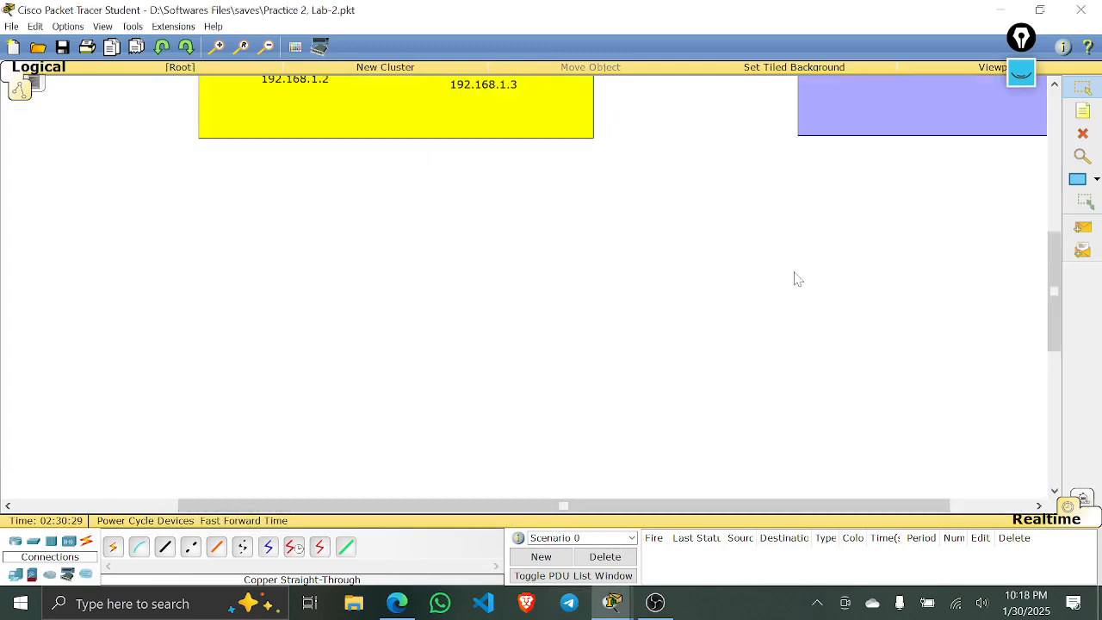
left_click(268, 47)
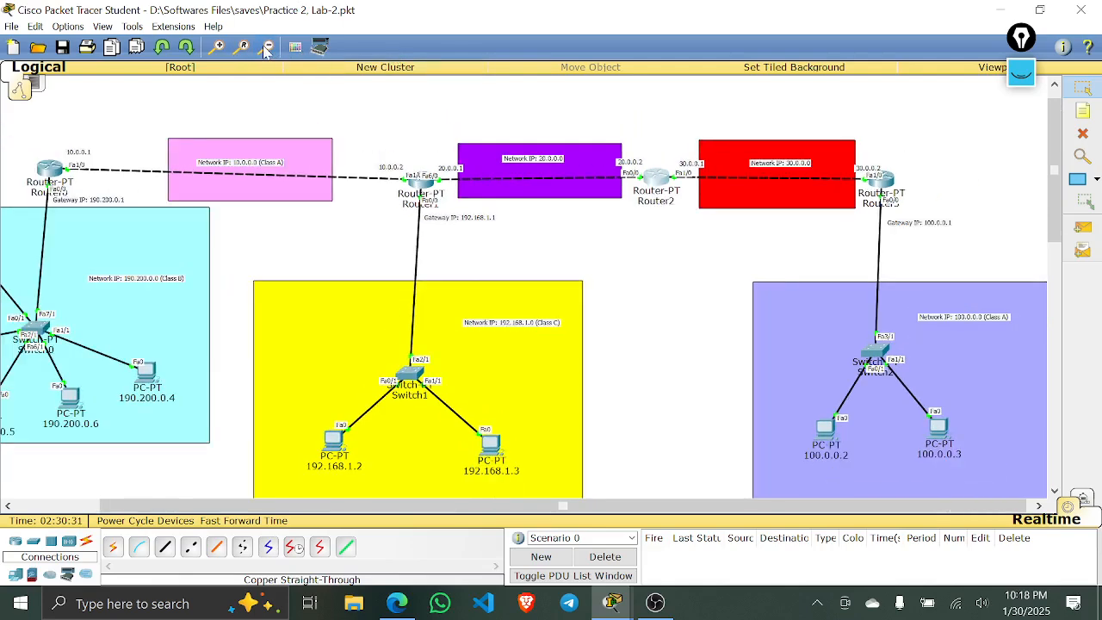
left_click(267, 47)
left_click(267, 47)
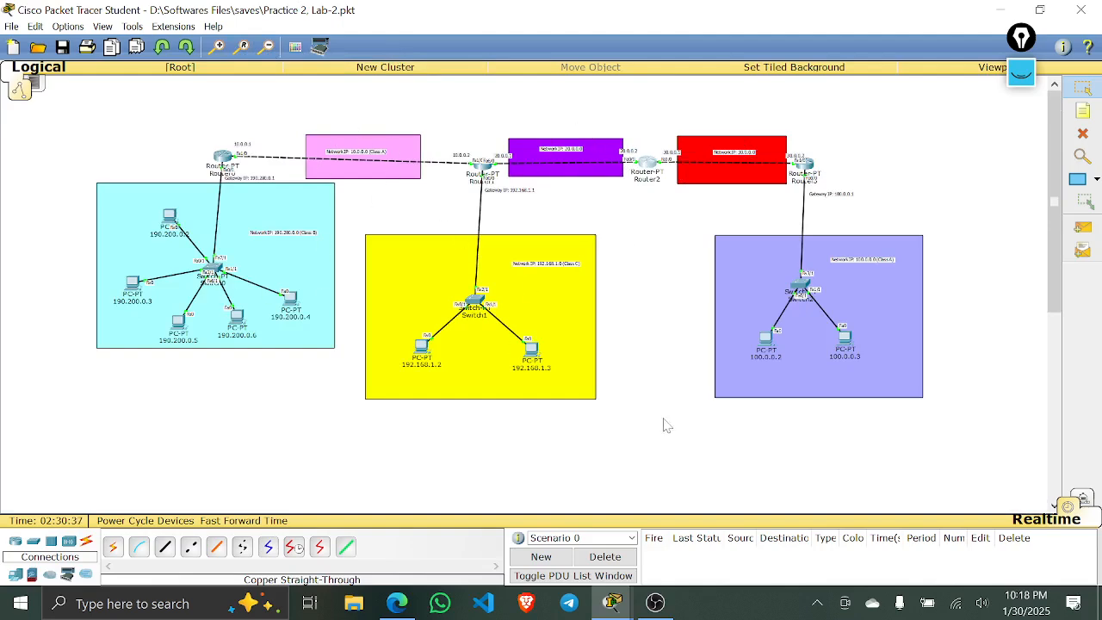
left_click(647, 168)
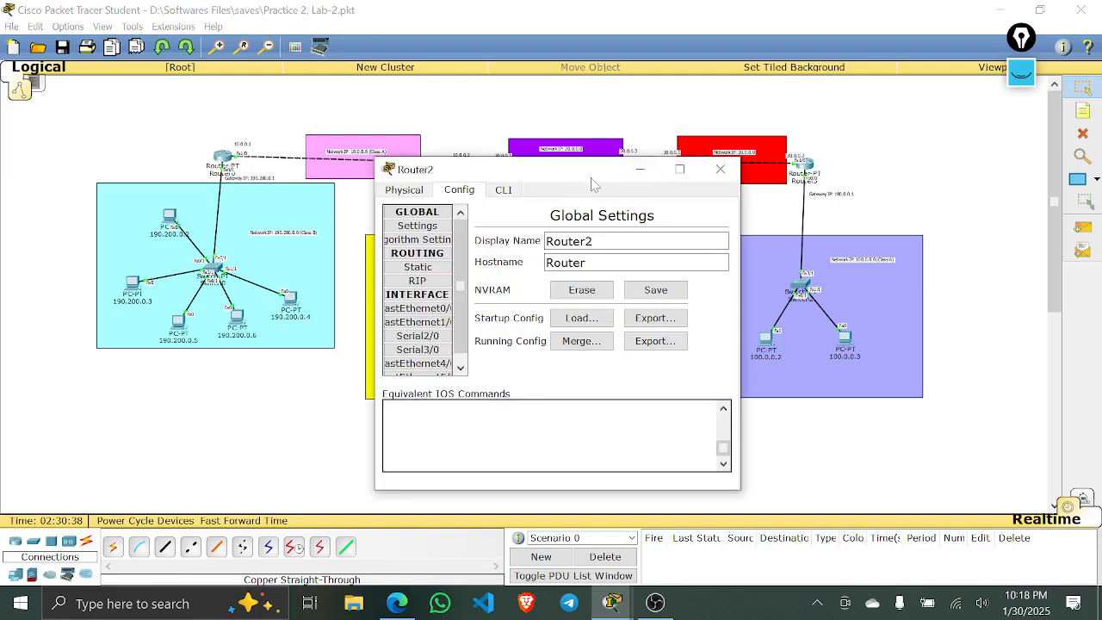
left_click_drag(603, 169, 591, 209)
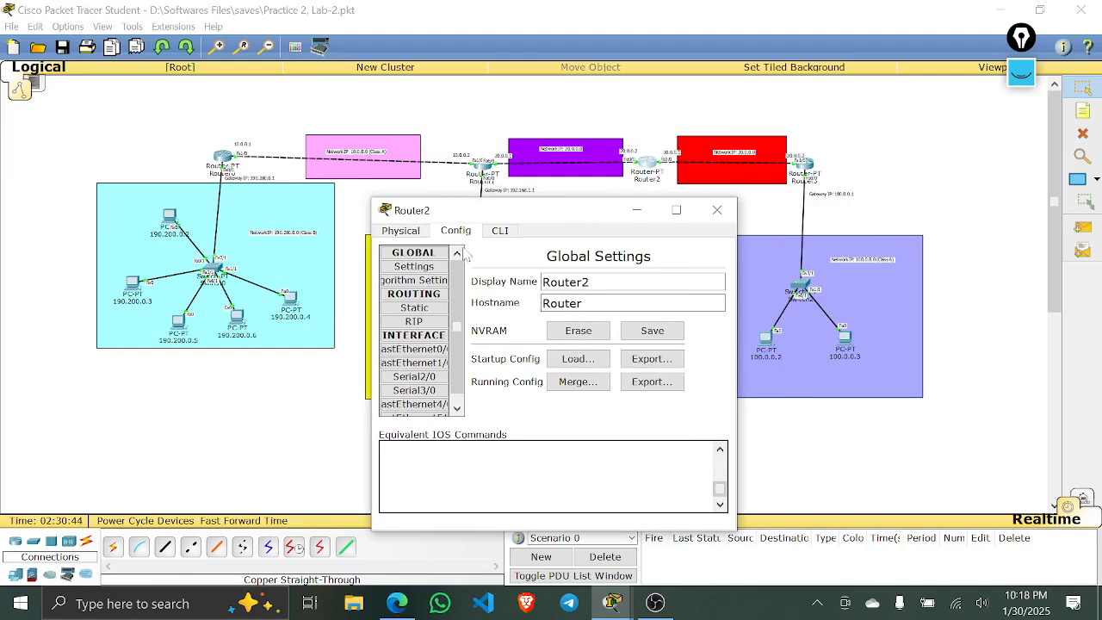
left_click(403, 308)
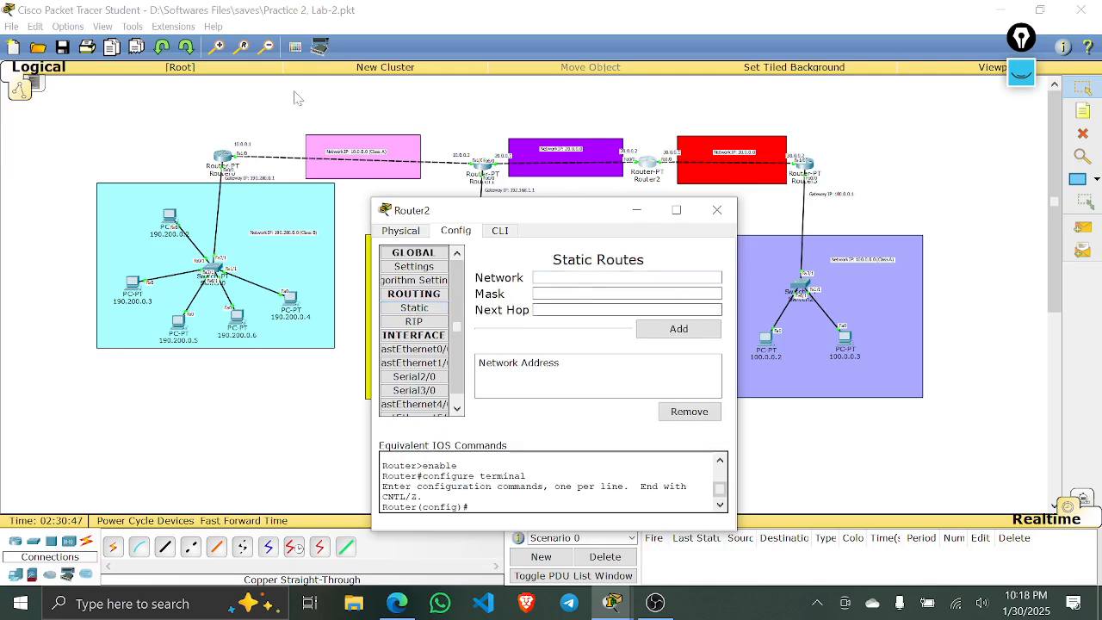
- Enter network 190.200.0.0 with mask 255.255.0.0 for Router2's first static route
left_click(221, 48)
left_click(220, 47)
left_click(221, 47)
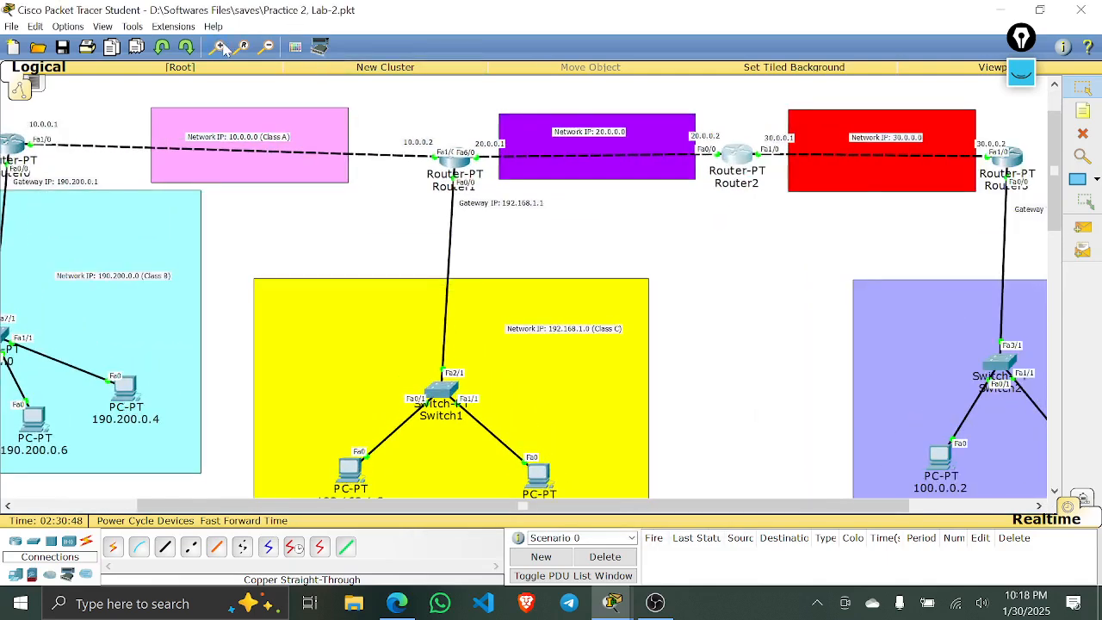
left_click(223, 46)
left_click_drag(264, 506, 191, 505)
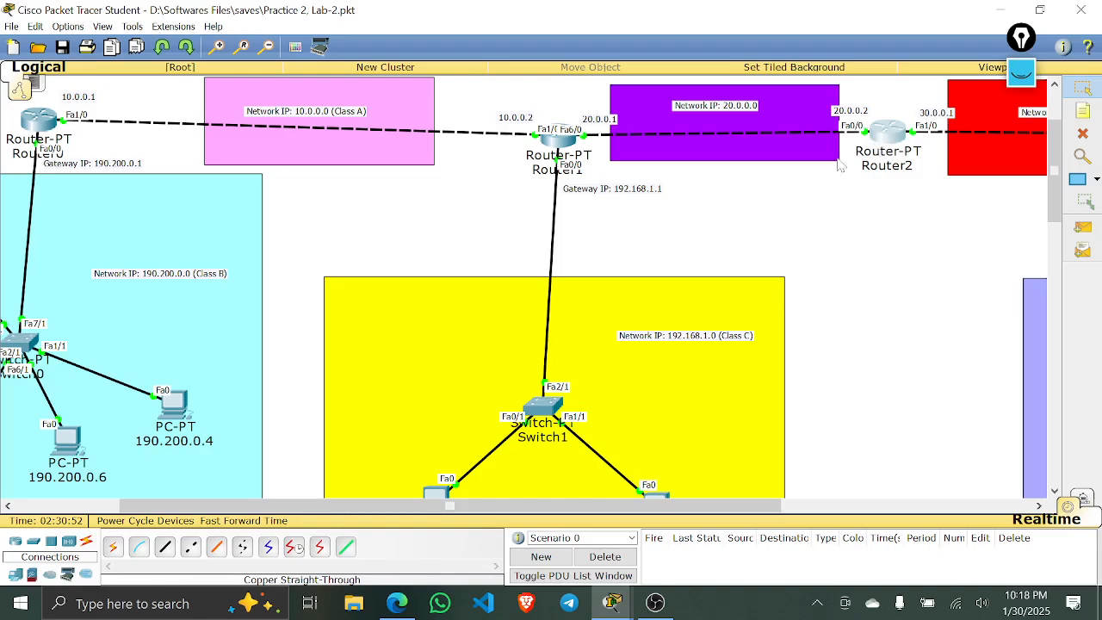
mouse_move(654, 602)
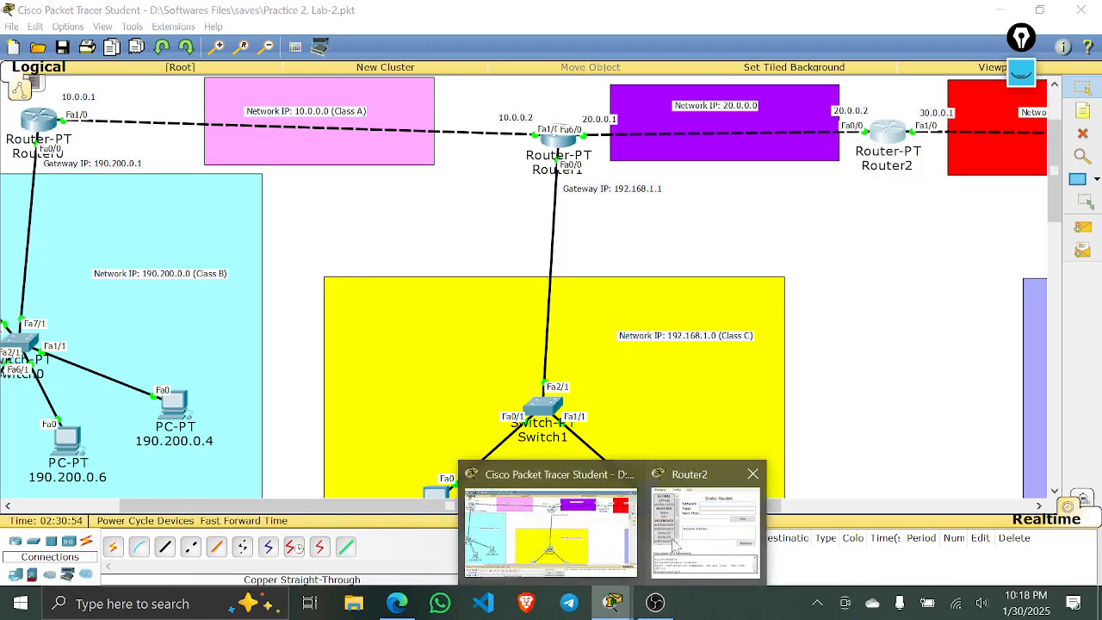
left_click(671, 538)
type("190.200.0.0")
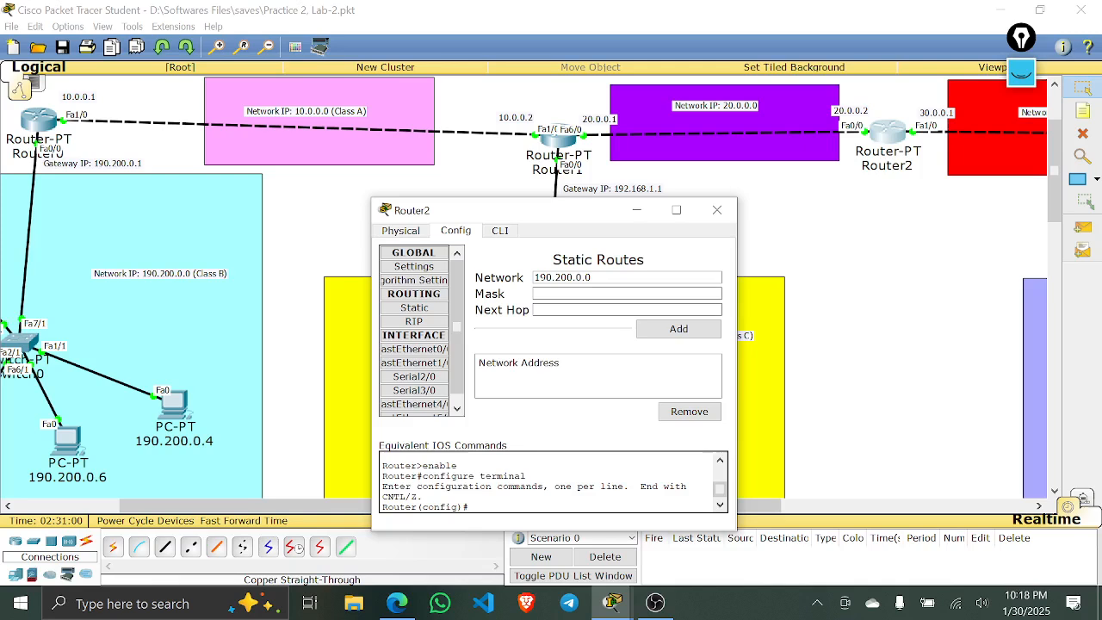
key("Tab")
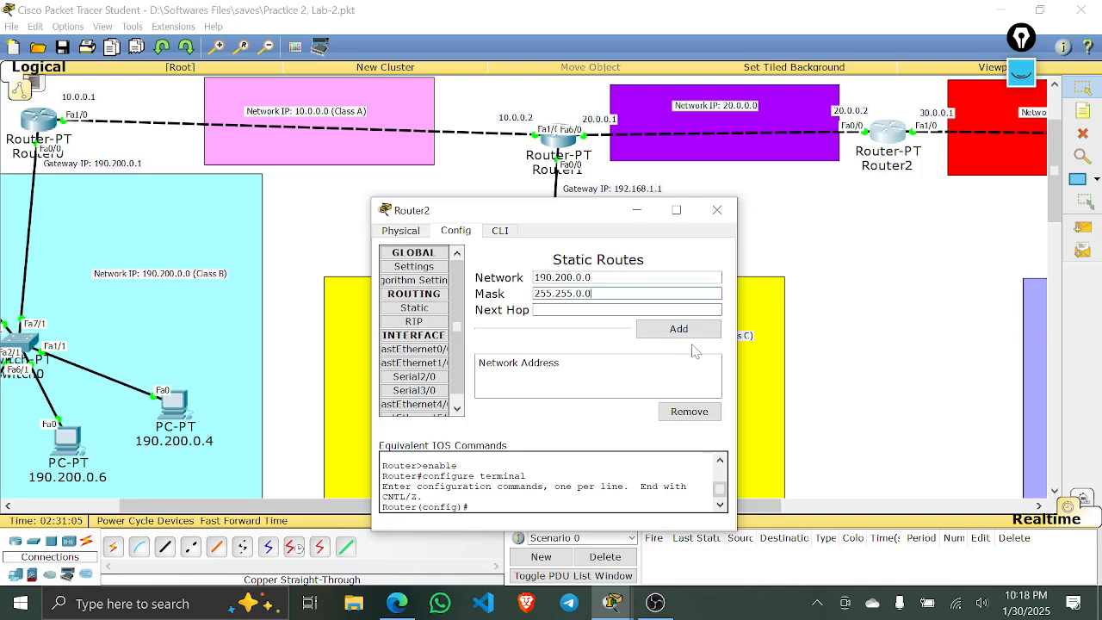
- Minimize Router2's window, circle Router2 in the topology, and draw an arrow from it to network 190.200.0.0
left_click(637, 210)
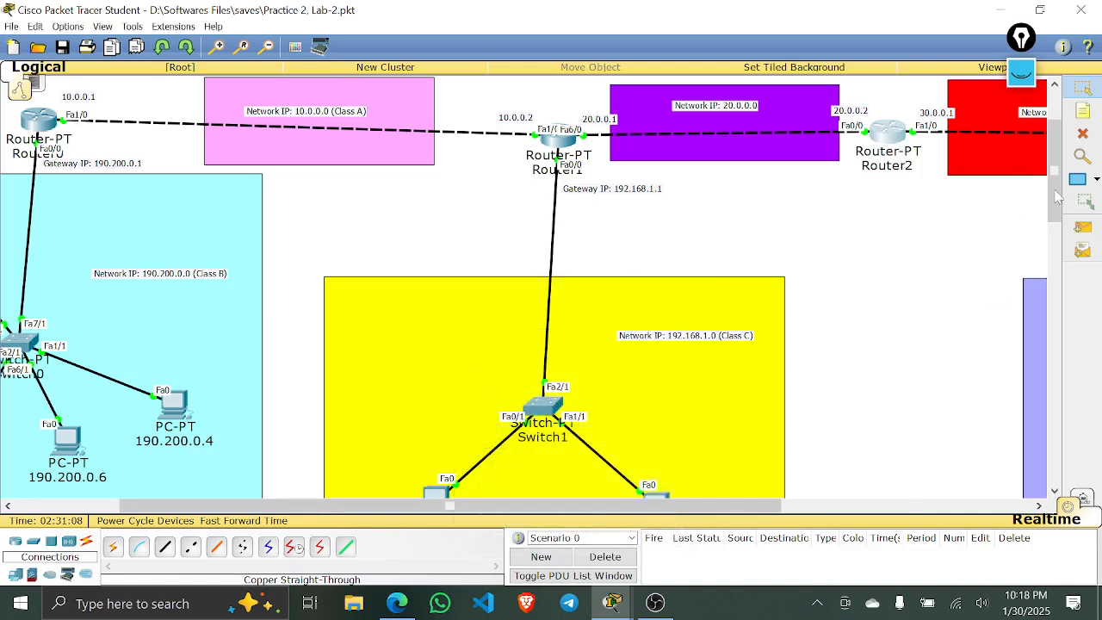
left_click(1021, 74)
left_click(1022, 154)
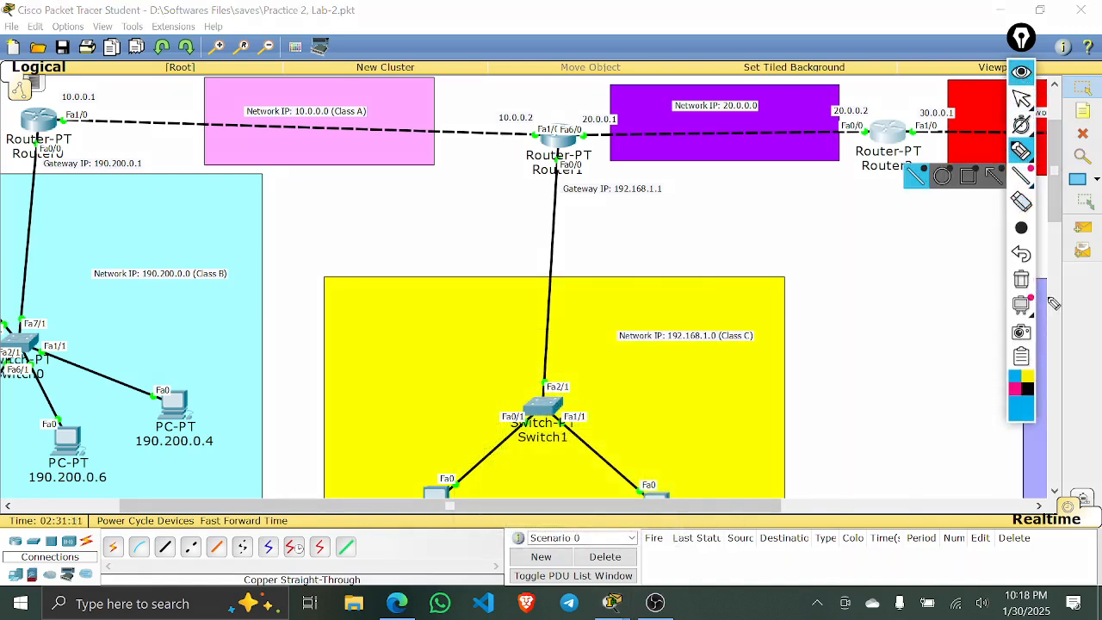
mouse_move(876, 108)
left_mouse_down()
mouse_move(968, 146)
mouse_move(854, 86)
mouse_move(848, 112)
left_mouse_up()
mouse_move(847, 151)
left_mouse_down()
mouse_move(408, 276)
mouse_move(281, 258)
mouse_move(258, 277)
mouse_move(287, 312)
left_mouse_up()
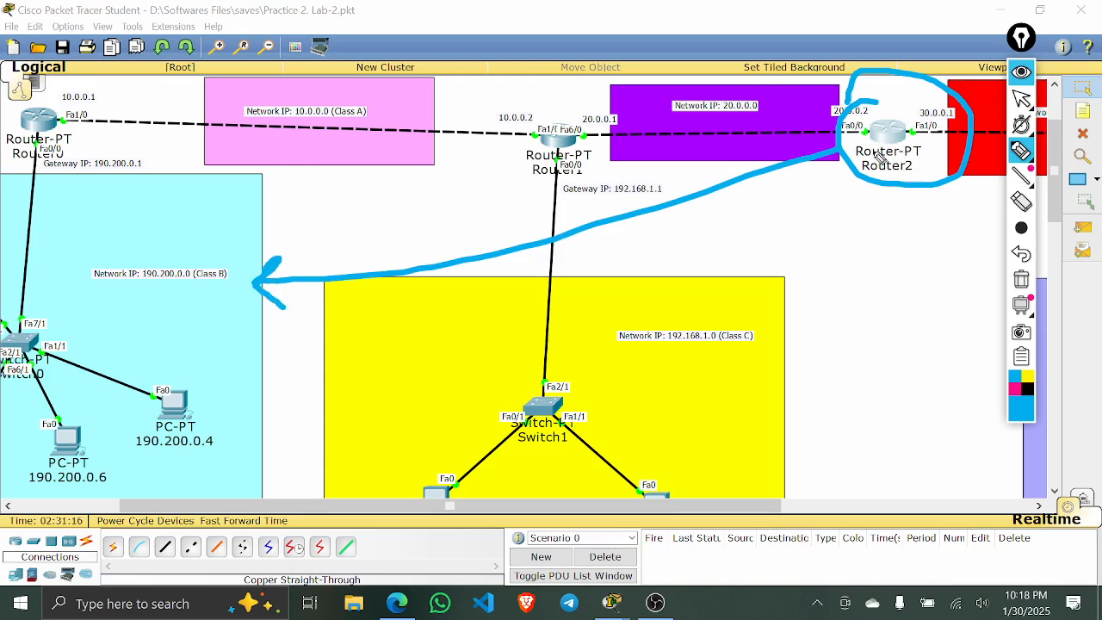
- Trace the link from Router2 to Router1 and circle Router1's 20.0.0.1 address as the next hop
mouse_move(809, 135)
left_mouse_down()
mouse_move(592, 136)
mouse_move(575, 106)
mouse_move(651, 101)
left_mouse_up()
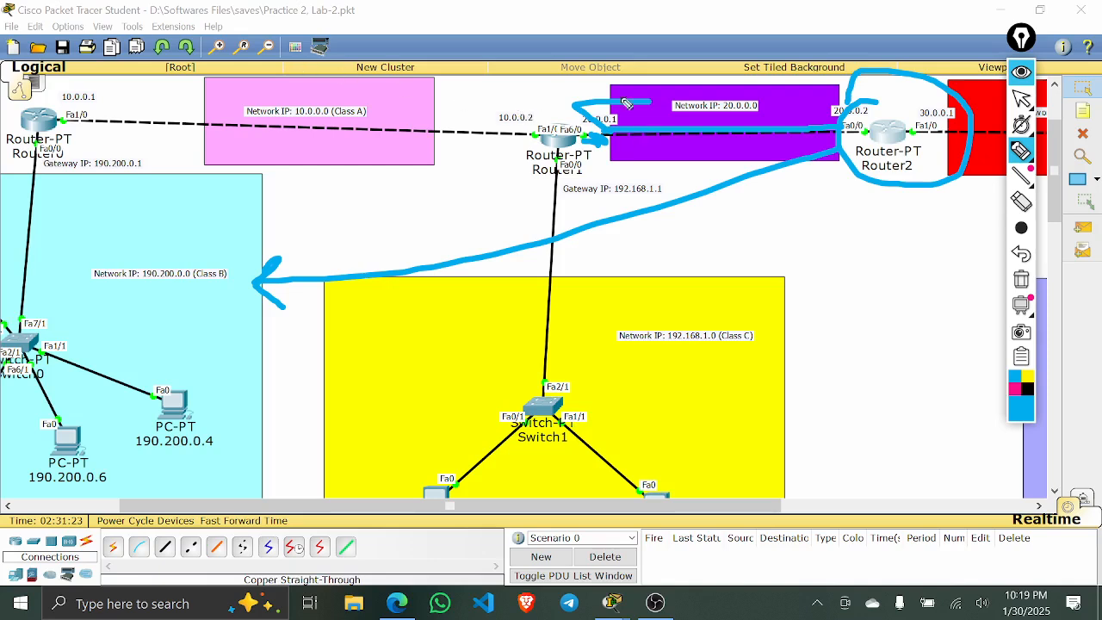
left_click(1020, 255)
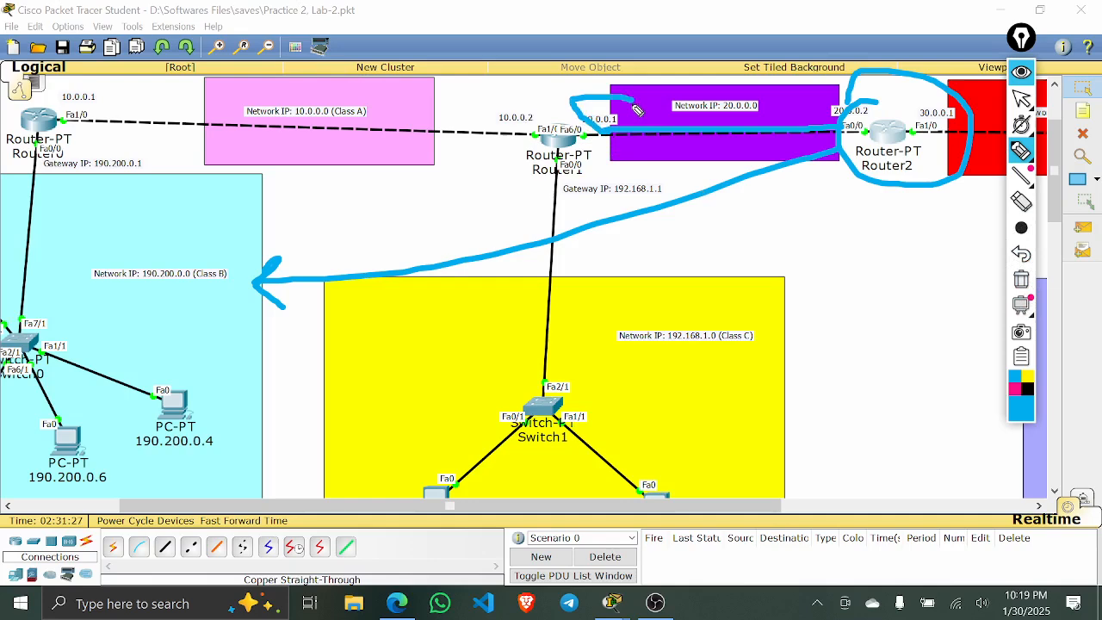
mouse_move(602, 133)
left_mouse_down()
mouse_move(534, 125)
mouse_move(637, 123)
mouse_move(555, 104)
mouse_move(614, 133)
mouse_move(584, 139)
left_mouse_up()
key("ctrl+z")
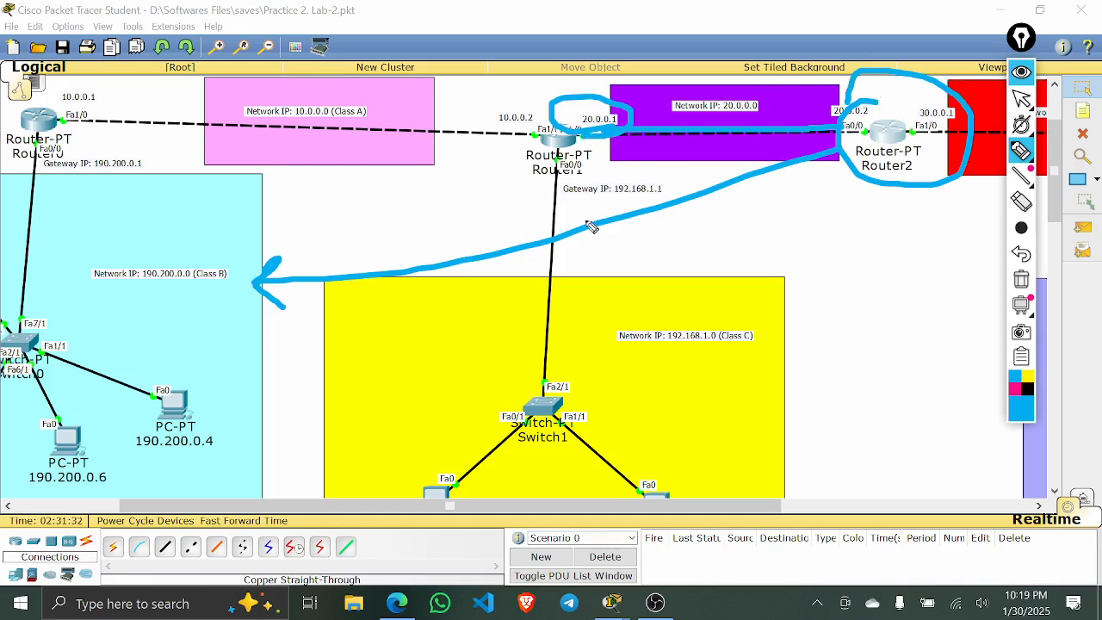
- Draw an arrow pointing at Router1, then clear all annotations and leave drawing mode
mouse_move(401, 181)
left_mouse_down()
mouse_move(504, 153)
mouse_move(531, 127)
mouse_move(596, 129)
mouse_move(538, 172)
left_mouse_up()
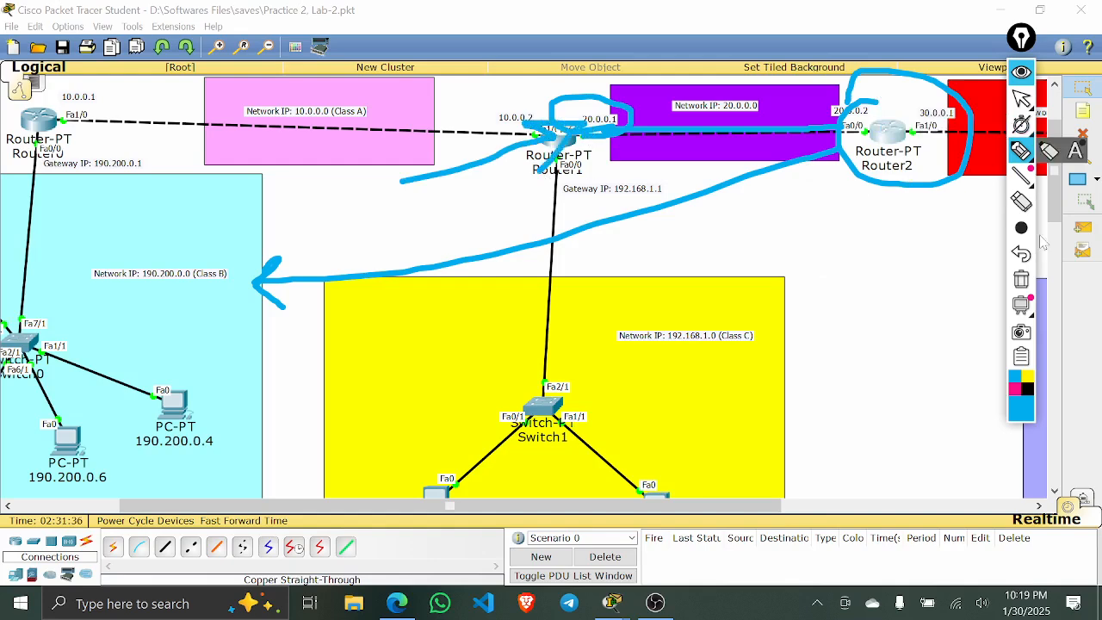
left_click(1021, 280)
left_click(1021, 72)
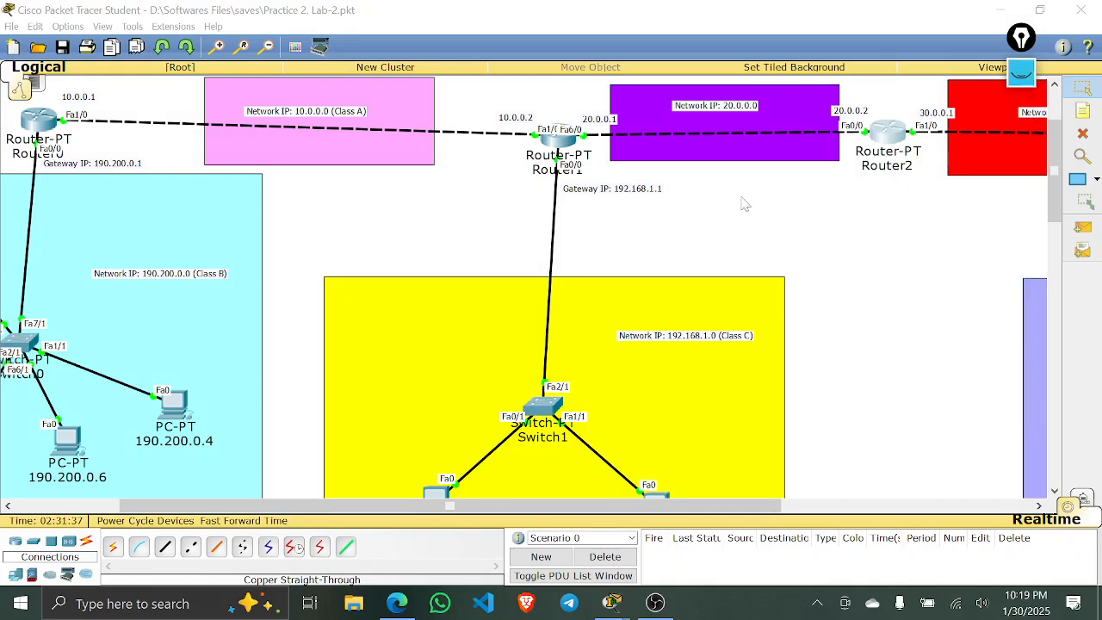
- Reopen Router2's window and add the 190.200.0.0 route with next hop 20.0.0.1
left_click(889, 138)
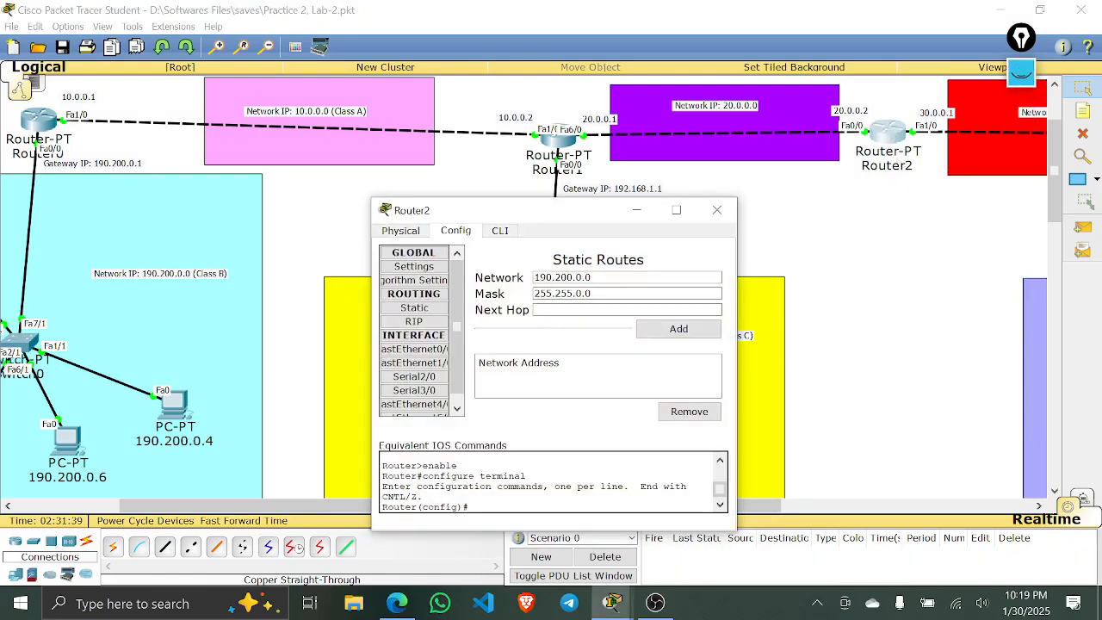
left_click_drag(555, 211, 618, 199)
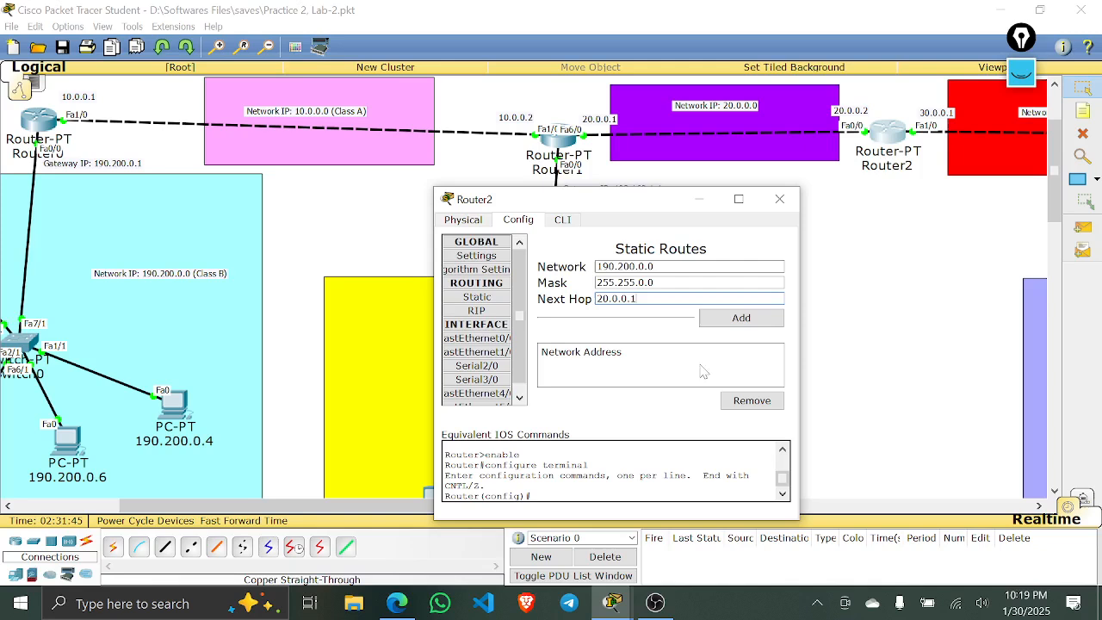
left_click(736, 320)
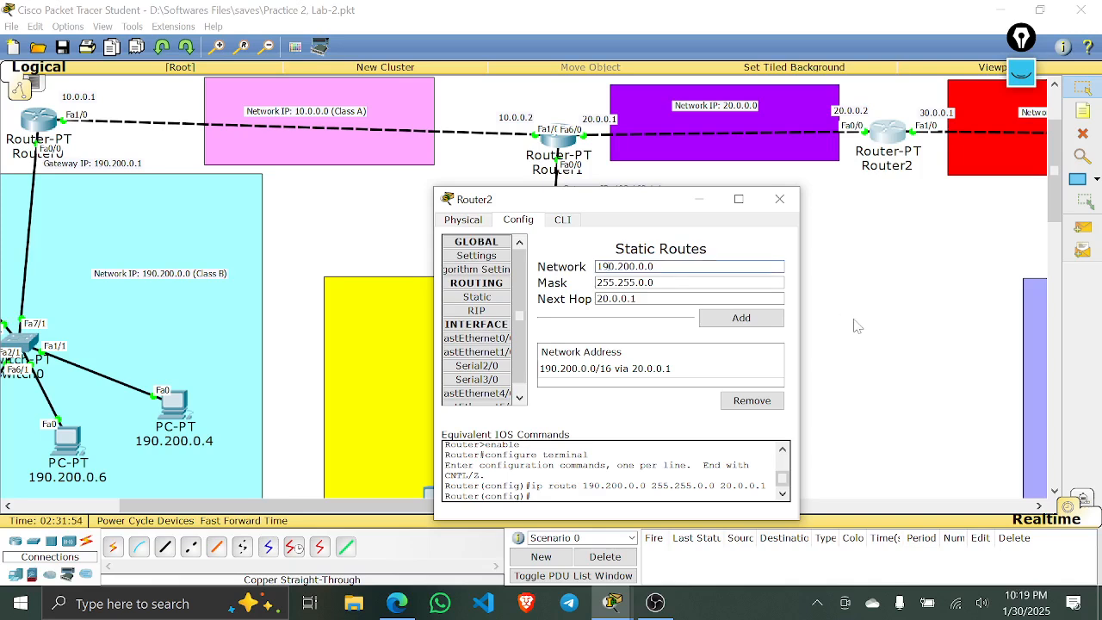
- Add a static route on Router2 to network 10.0.0.0 with mask 255.0.0.0 via next hop 20.0.0.1
key("BackSpace")
key("BackSpace")
type("1")
key("BackSpace")
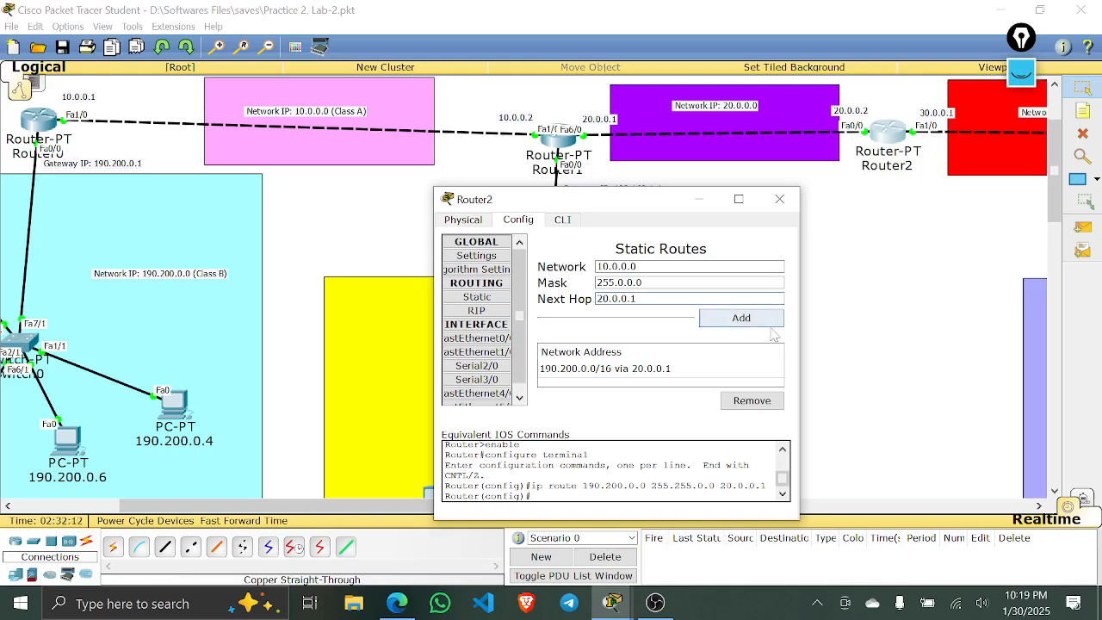
left_click(742, 317)
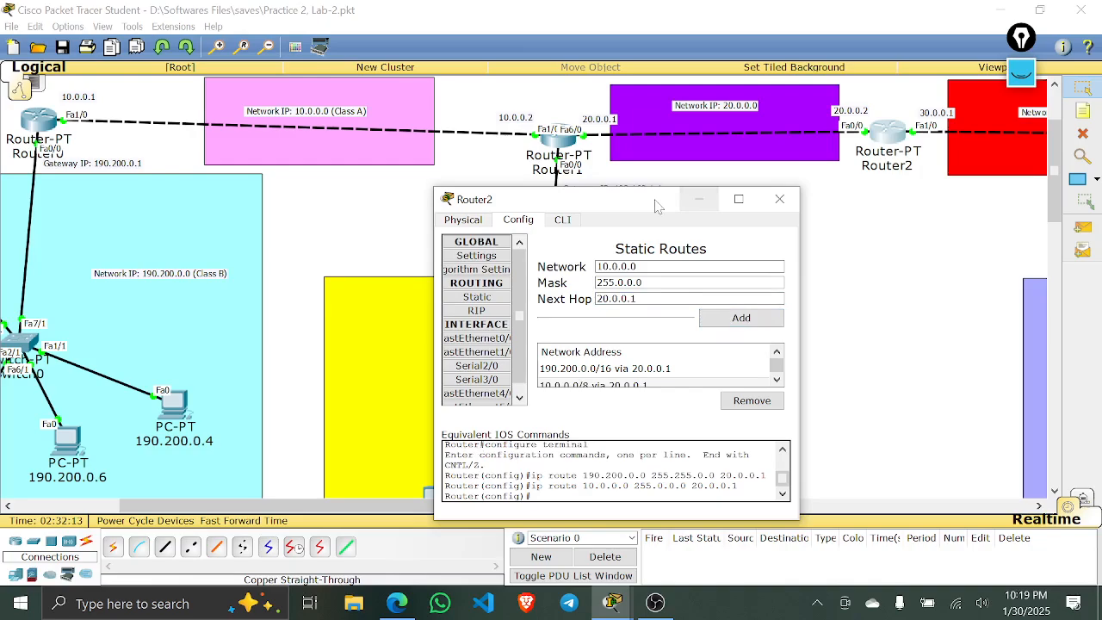
- Add a static route on Router2 to network 192.168.1.0 with mask 255.255.255.0 via next hop 20.0.0.1
left_click_drag(654, 205, 218, 182)
left_click_drag(248, 249, 40, 232)
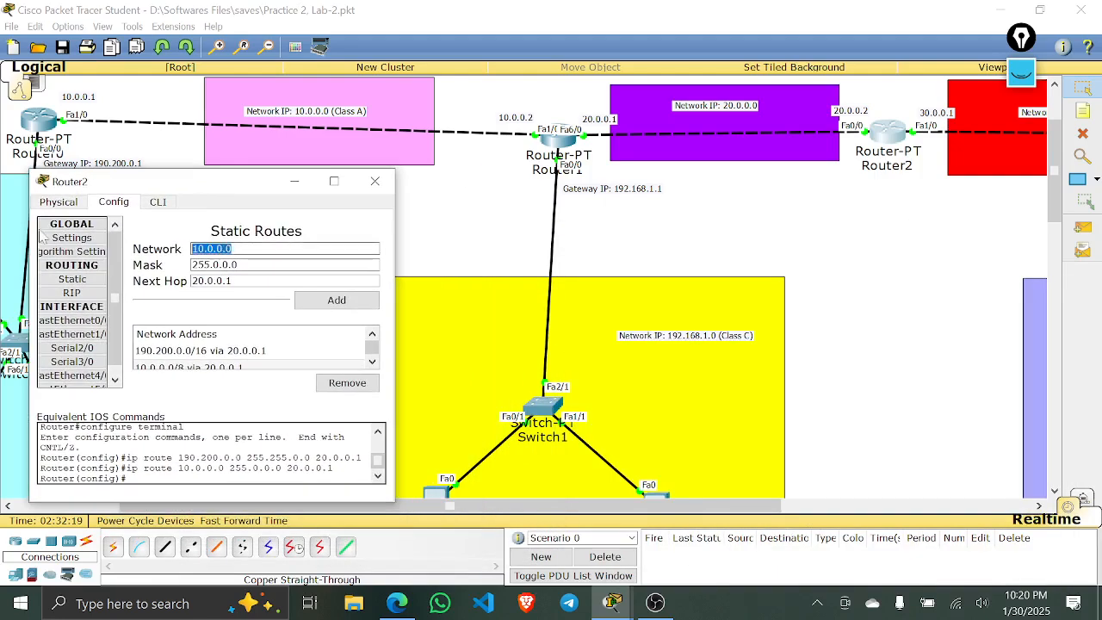
type("192.168.1")
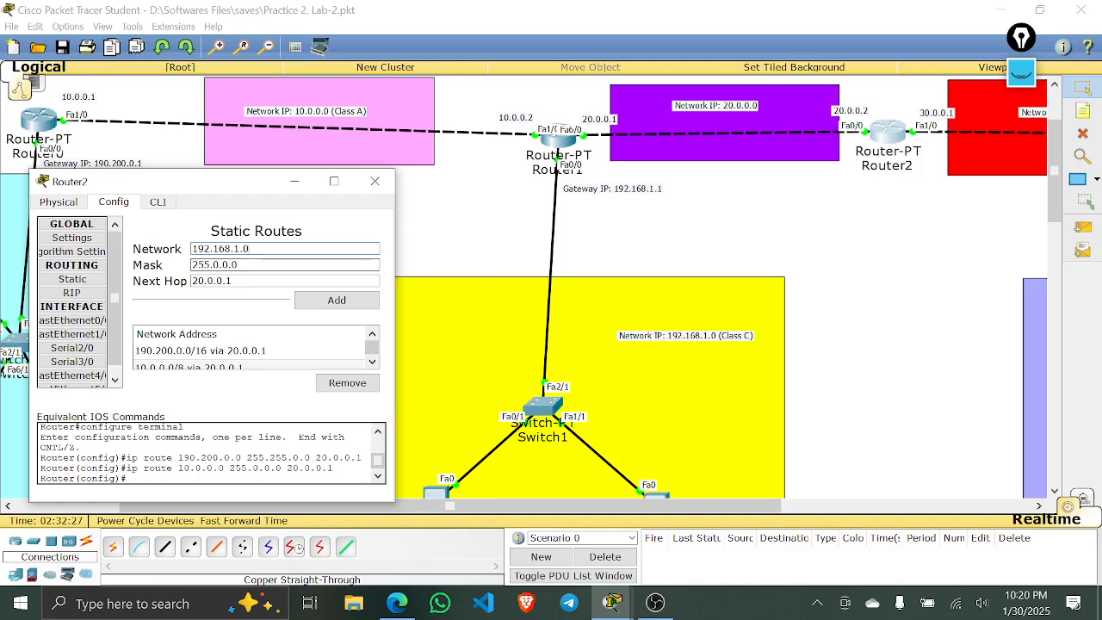
left_click_drag(241, 265, 191, 265)
type("255.")
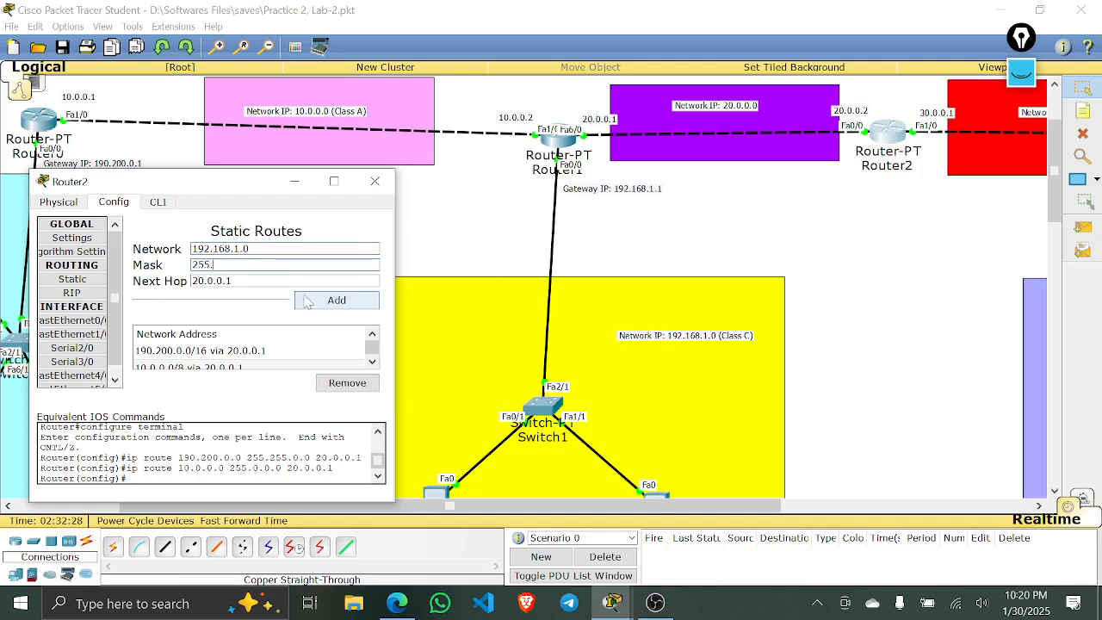
type("255.0")
left_click_drag(231, 280, 207, 281)
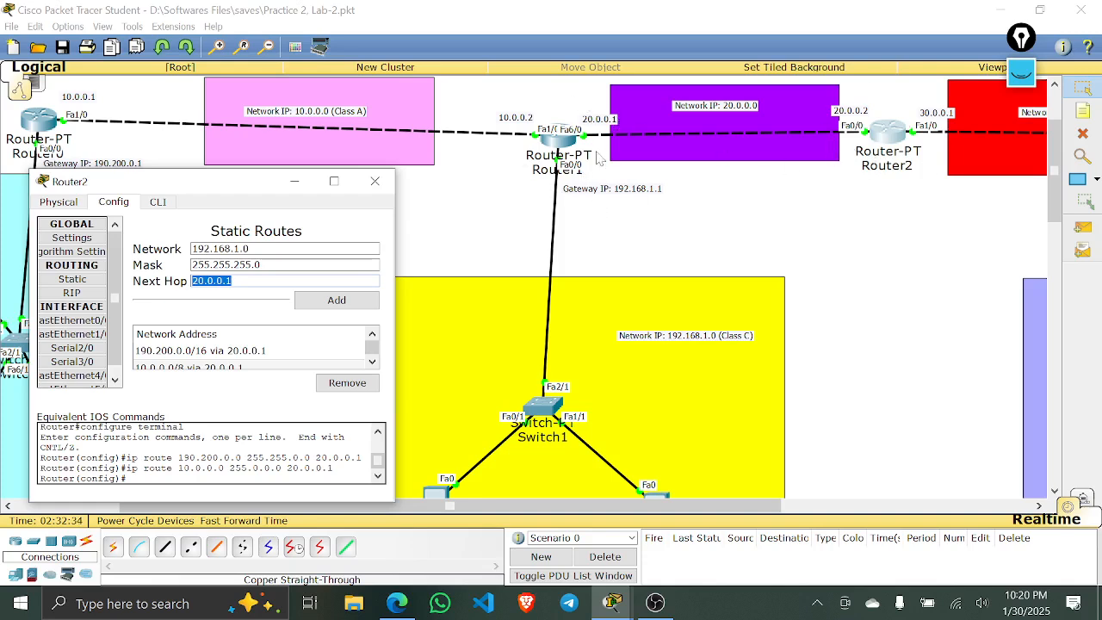
key("Right")
left_click(320, 303)
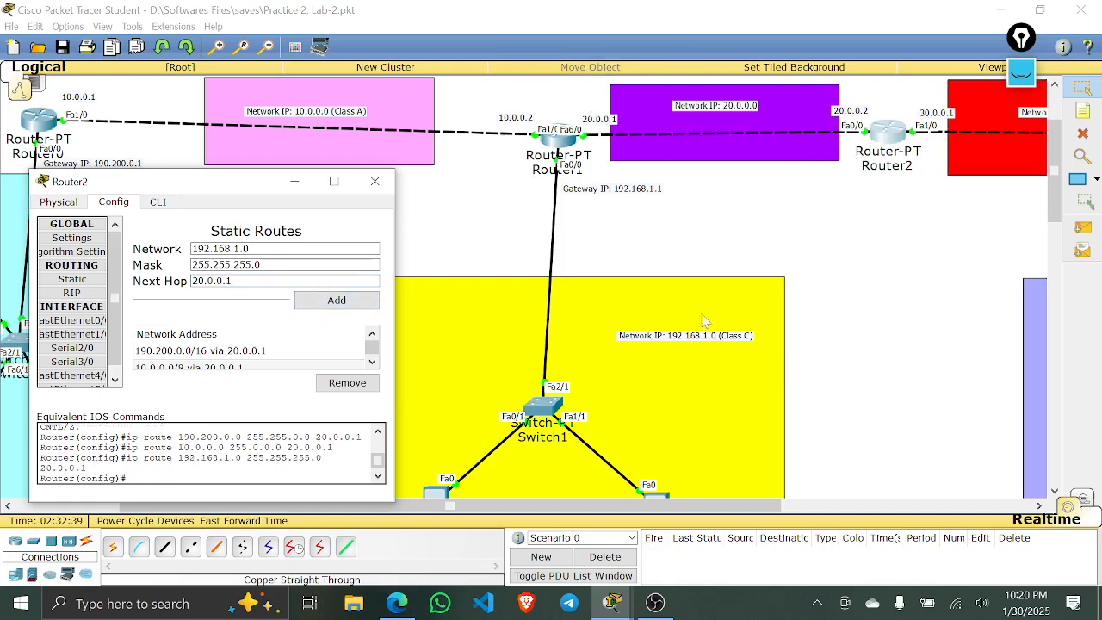
- Review Router2's static route list and enlarge its window to show every entry
scroll(254, 366, "down", 2)
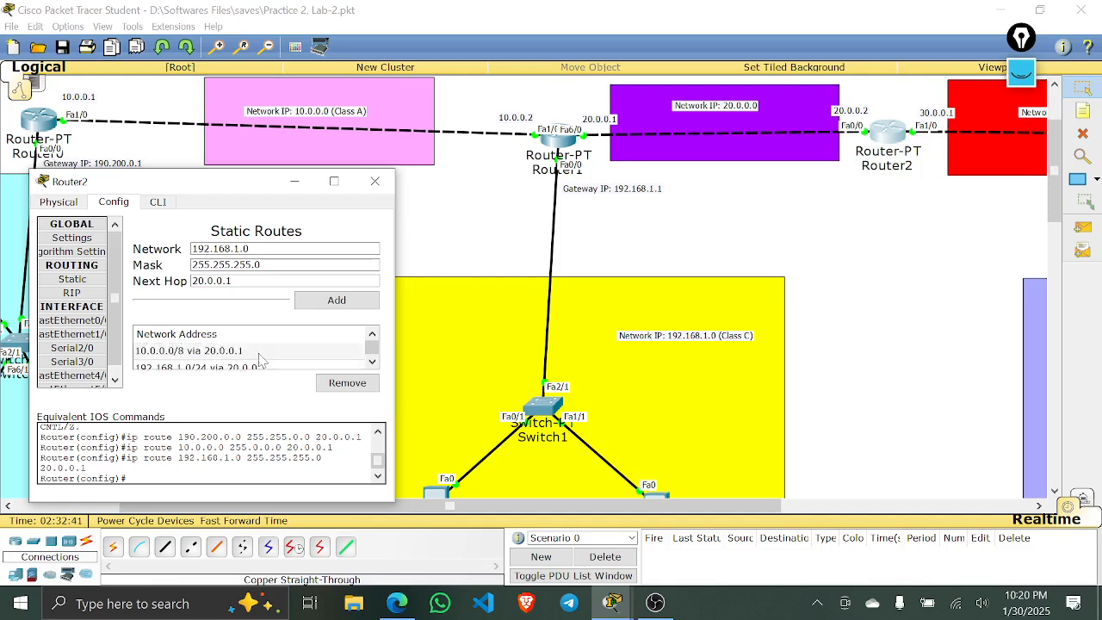
scroll(254, 366, "up", 2)
left_click_drag(231, 165, 249, 83)
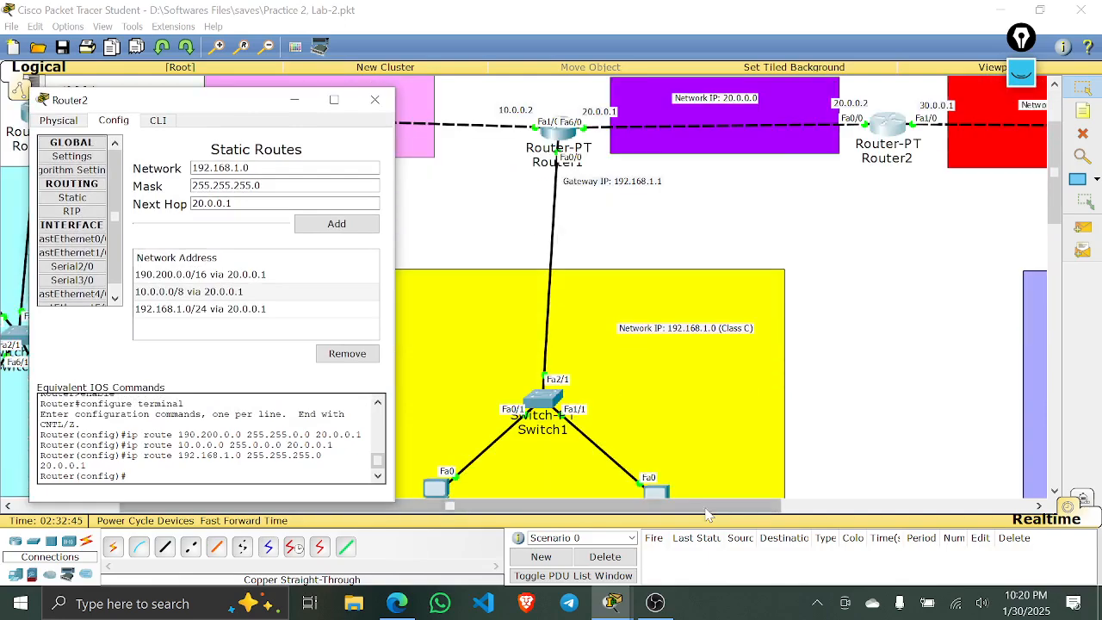
- Circle Router2, draw arrows to the 100.0.0.0 network and Router3, circle Router3's 30.0.0.2 interface, and clear the annotations
left_click_drag(721, 504, 948, 474)
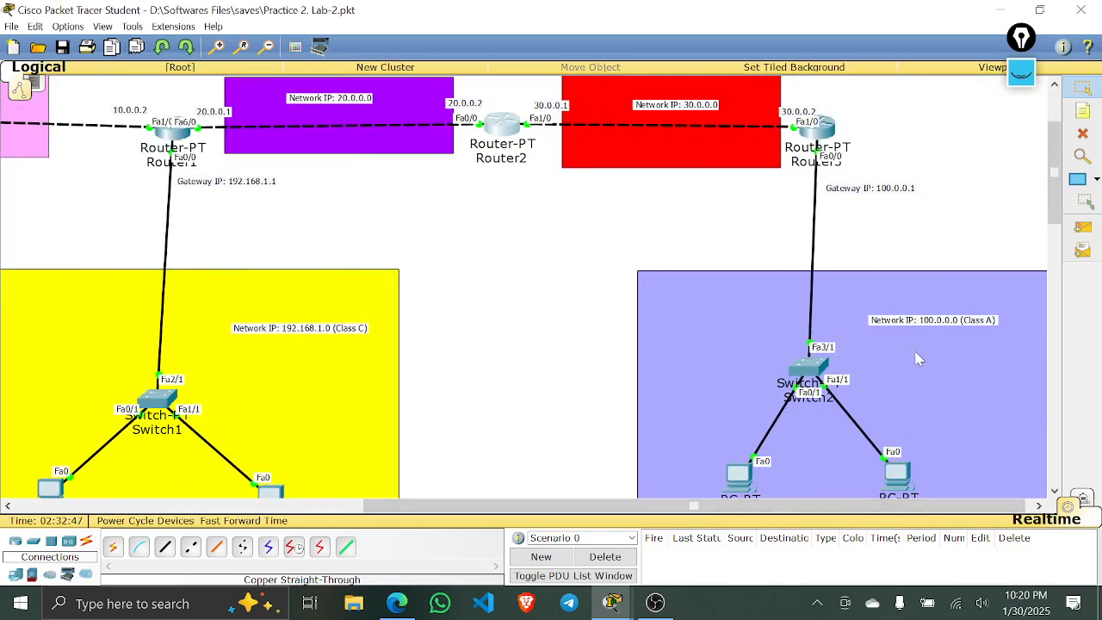
scroll(915, 352, "up", 1)
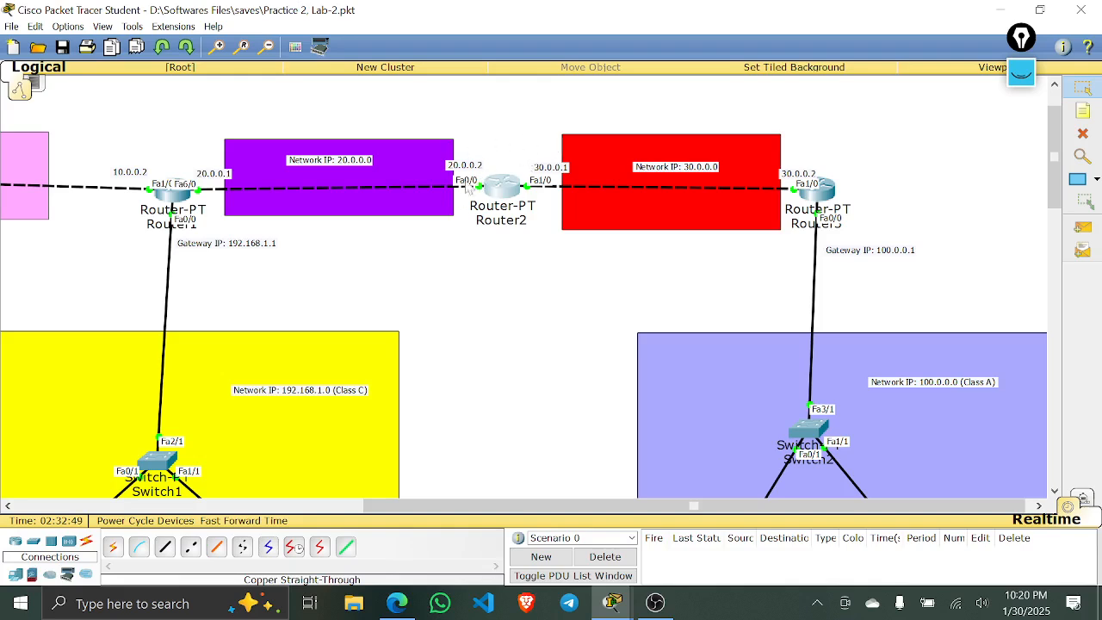
left_click(1026, 92)
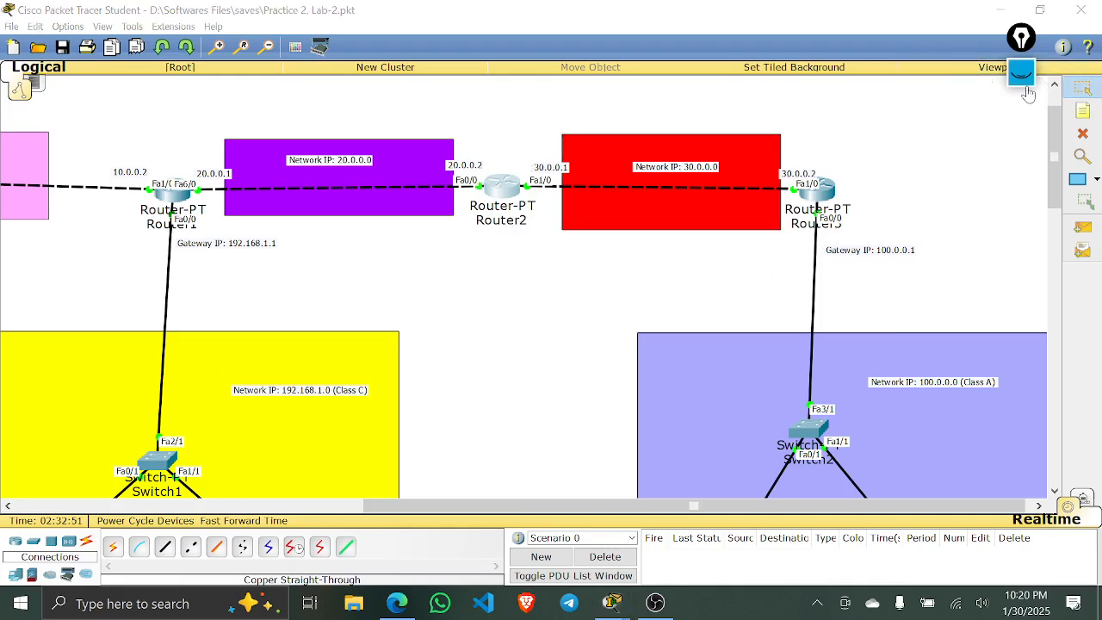
left_click(1023, 78)
left_click(1021, 152)
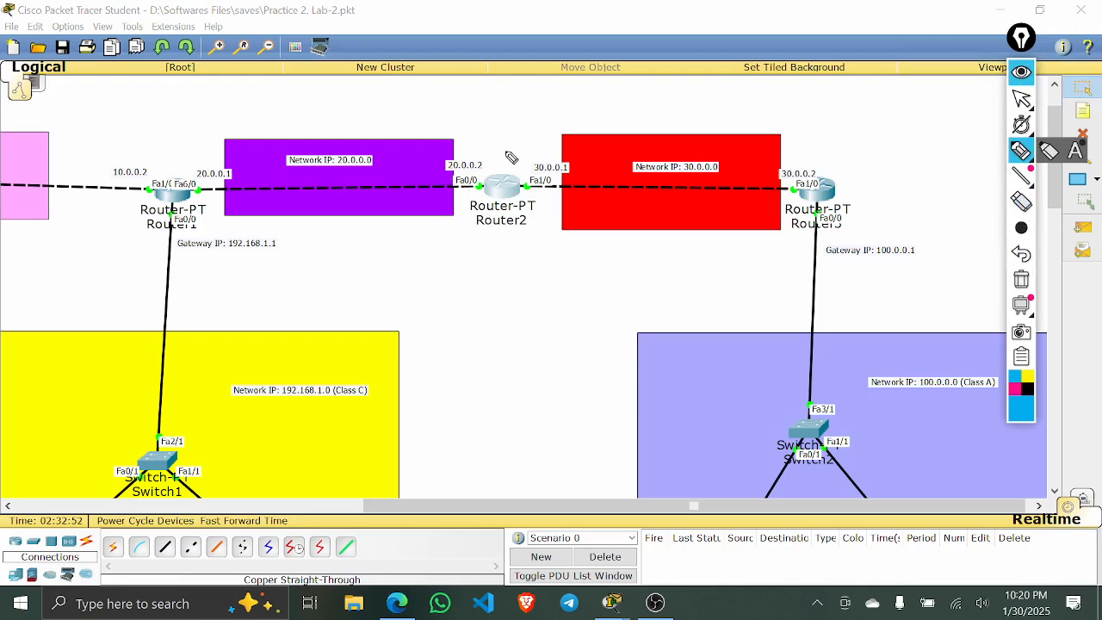
mouse_move(511, 158)
left_mouse_down()
mouse_move(560, 159)
mouse_move(521, 153)
left_mouse_up()
mouse_move(541, 250)
left_mouse_down()
mouse_move(637, 340)
mouse_move(611, 385)
mouse_move(669, 433)
mouse_move(661, 366)
left_mouse_up()
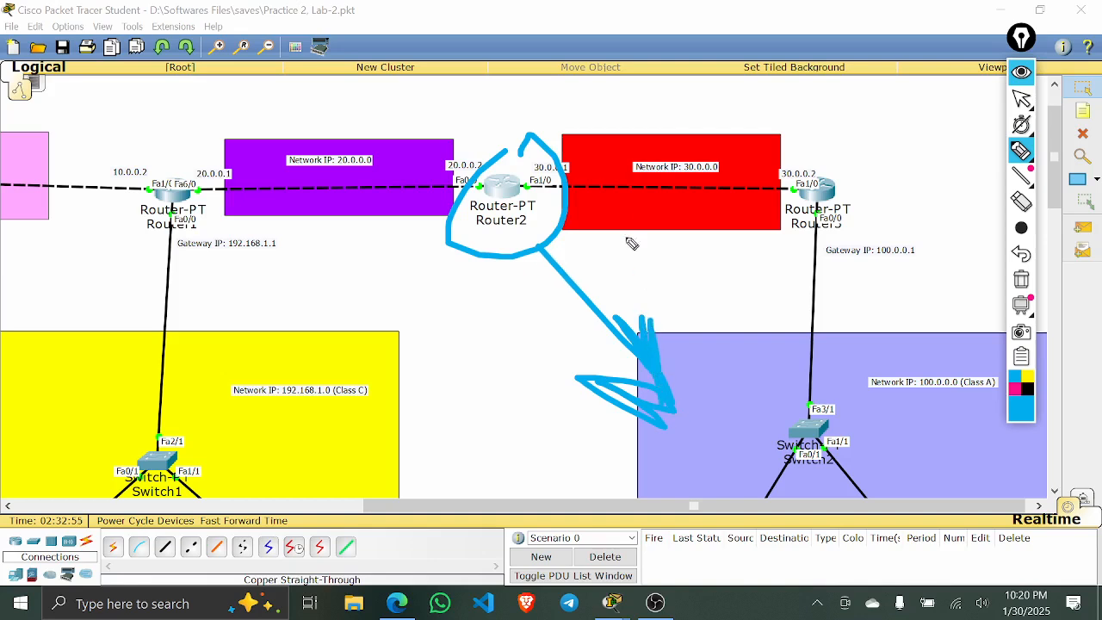
mouse_move(527, 188)
left_mouse_down()
mouse_move(788, 184)
mouse_move(805, 203)
mouse_move(756, 226)
left_mouse_up()
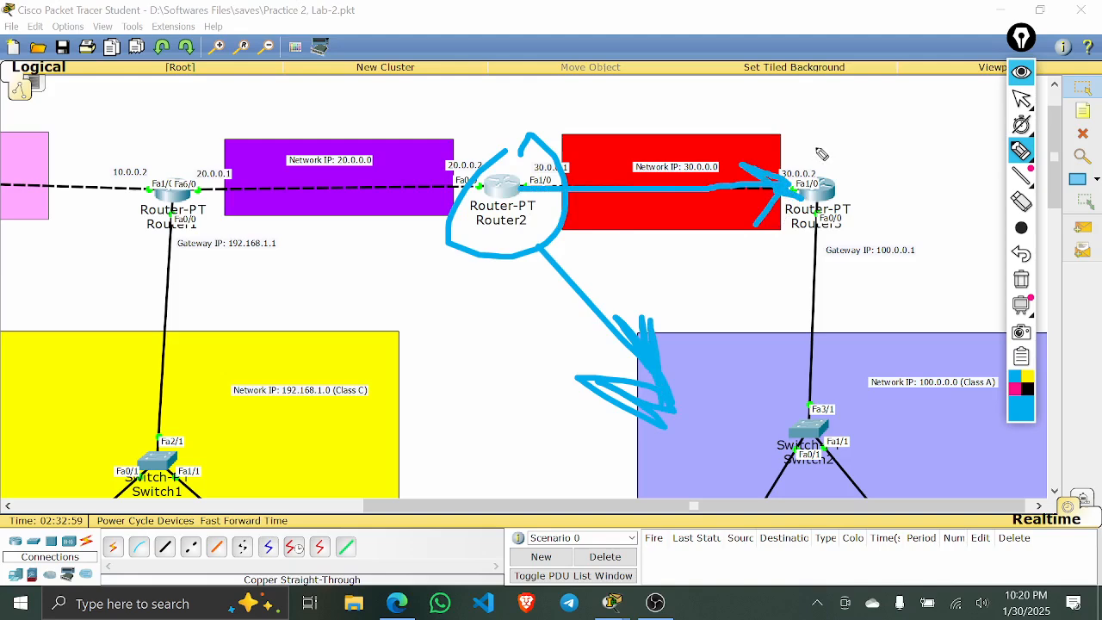
mouse_move(784, 145)
left_mouse_down()
mouse_move(765, 157)
mouse_move(832, 195)
mouse_move(791, 142)
mouse_move(777, 141)
left_mouse_up()
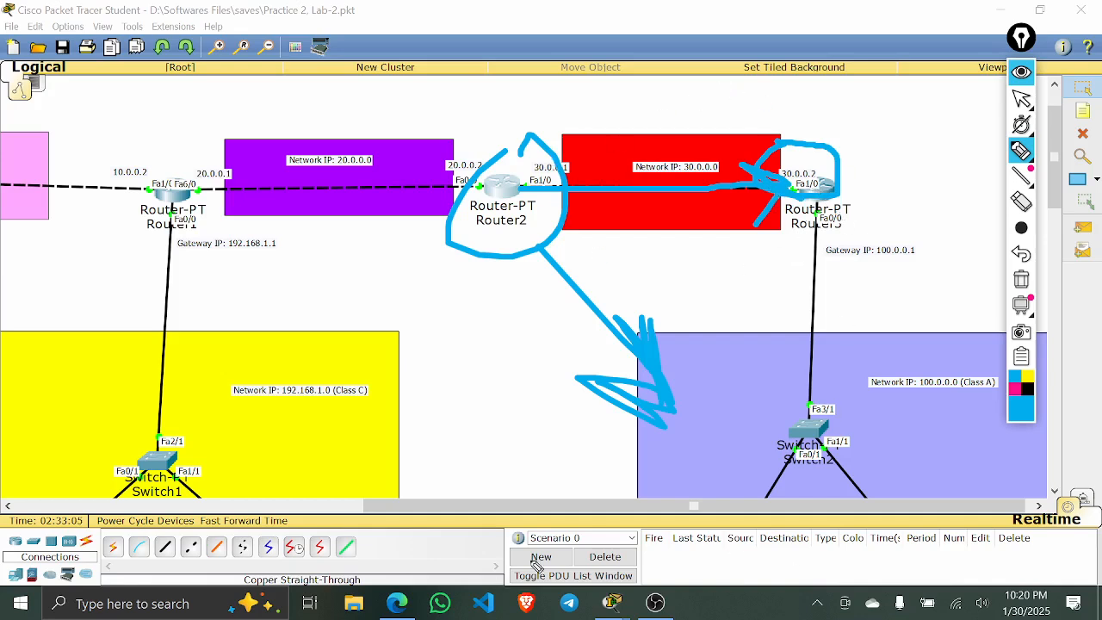
left_click(1021, 279)
left_click(1021, 98)
- Add a static route on Router2 to network 100.0.0.0 with mask 255.0.0.0 via next hop 30.0.0.2 and minimize its window
left_click(502, 190)
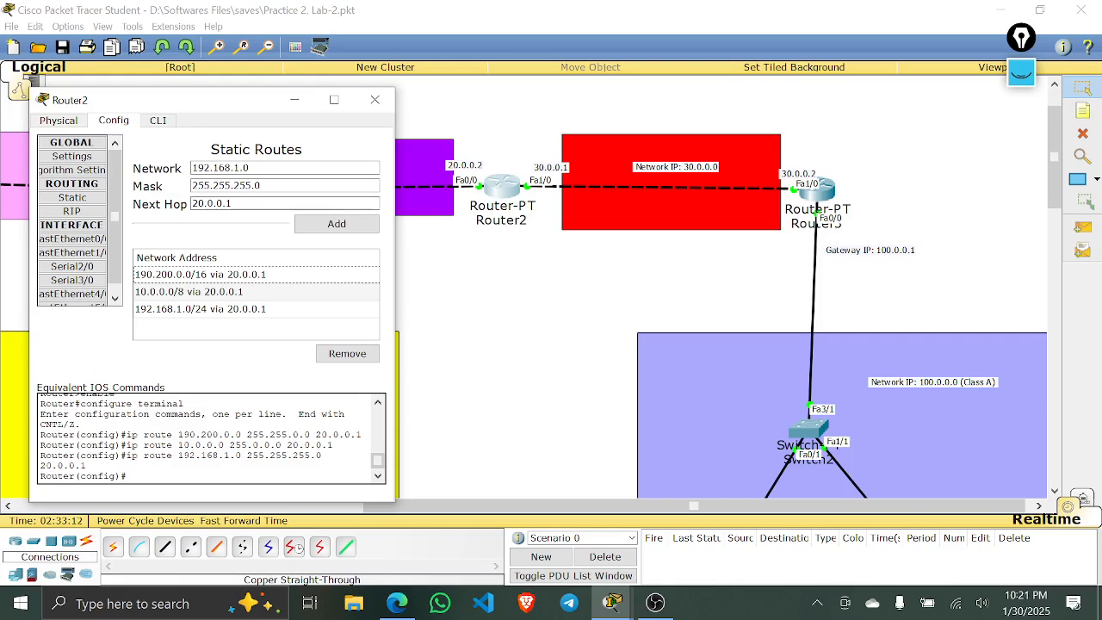
triple_click(226, 168)
type("100")
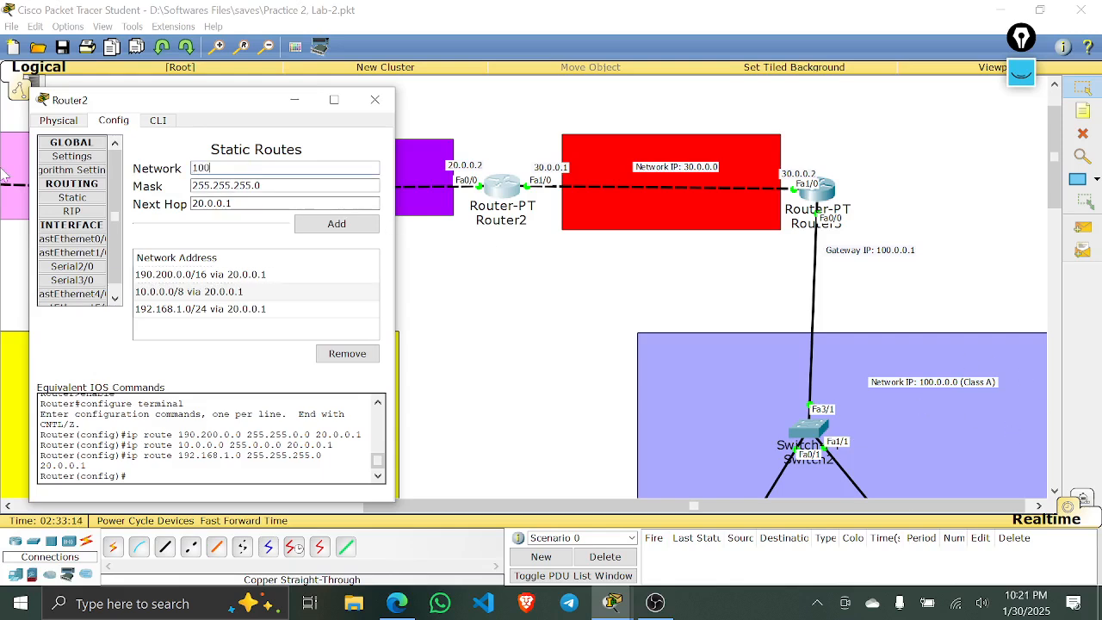
type(".0.0.0")
key("Tab")
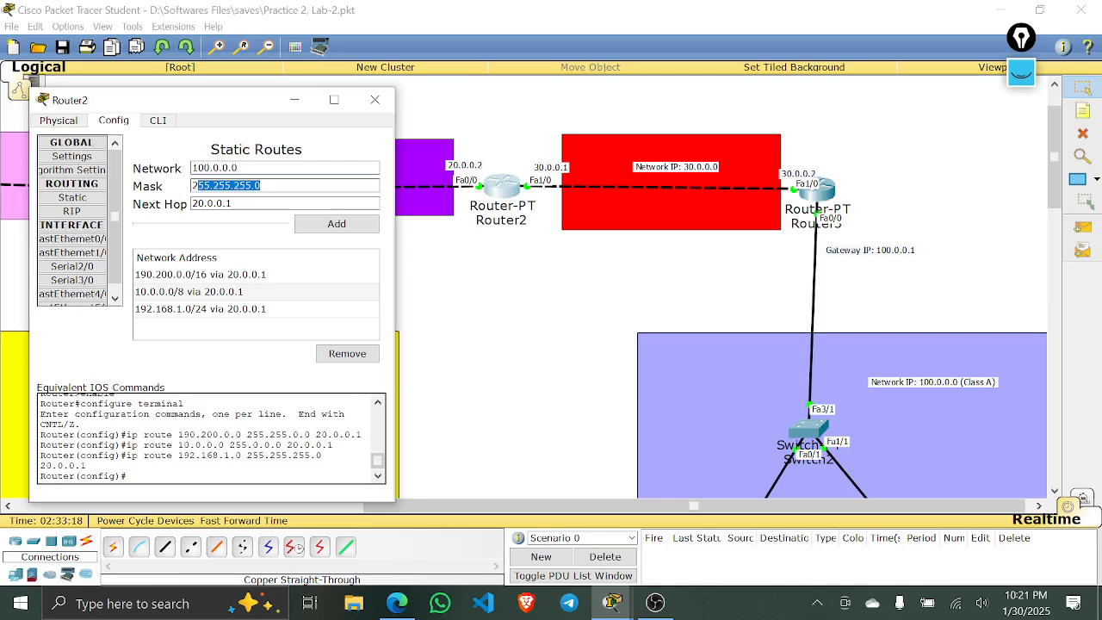
type("255.0.0")
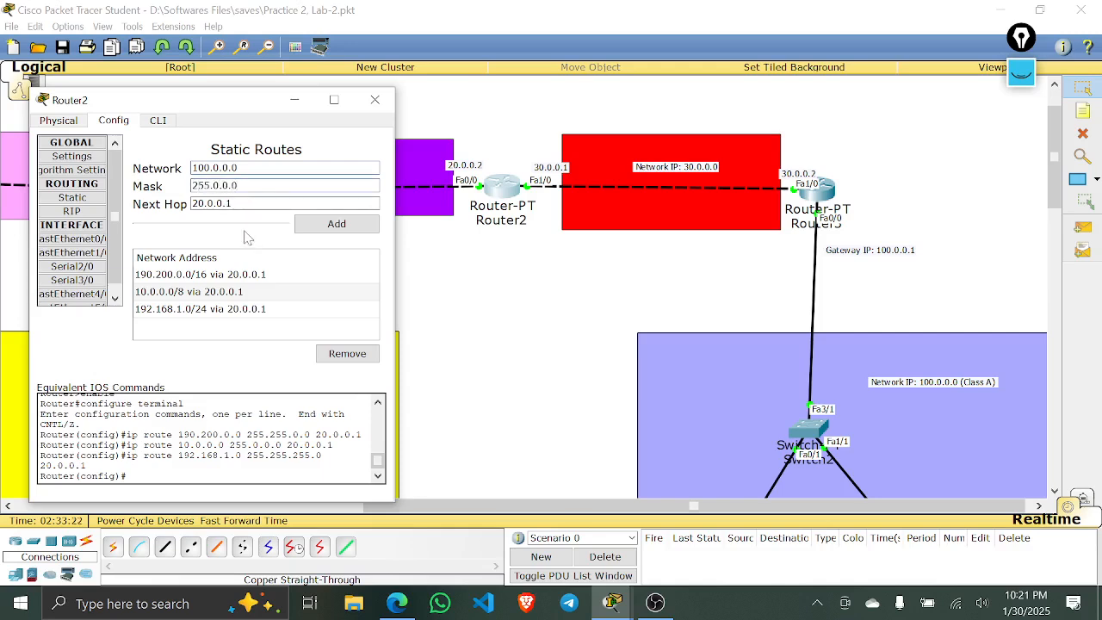
key("Tab")
key("BackSpace")
left_click(193, 204)
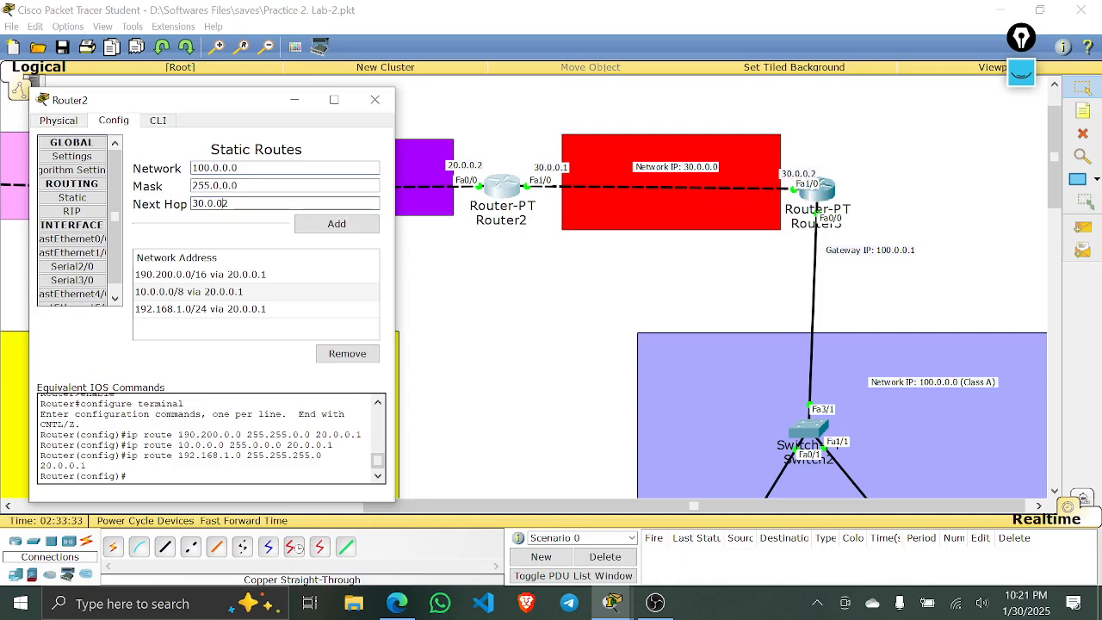
left_click(337, 224)
left_click(294, 100)
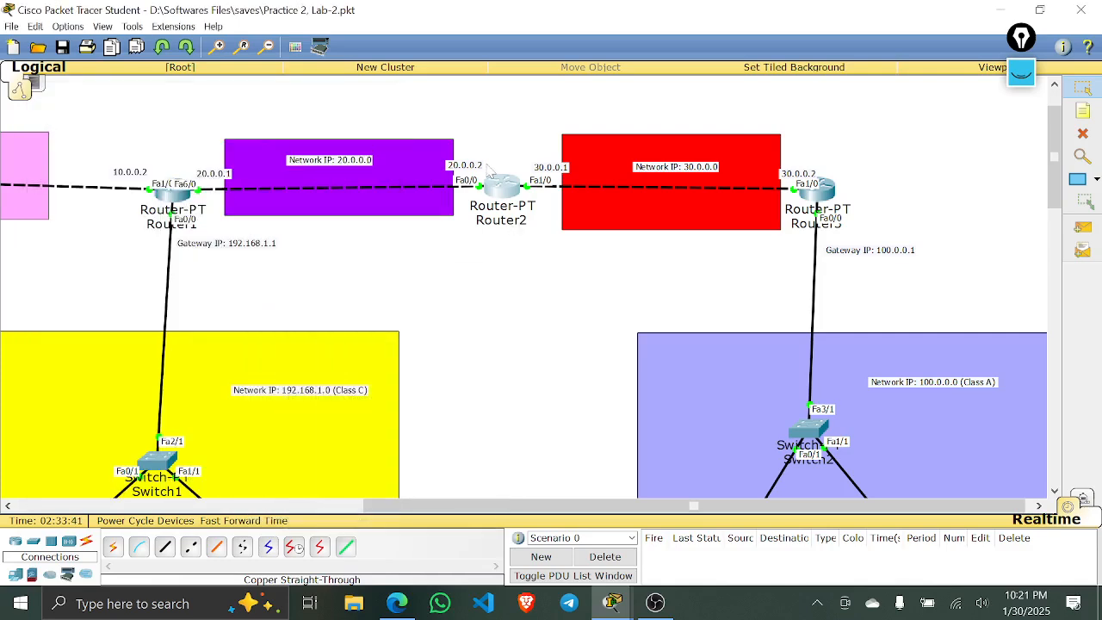
- Open Router3's static route settings and place its window below the row of routers
left_click(268, 46)
left_click(268, 47)
left_click(268, 47)
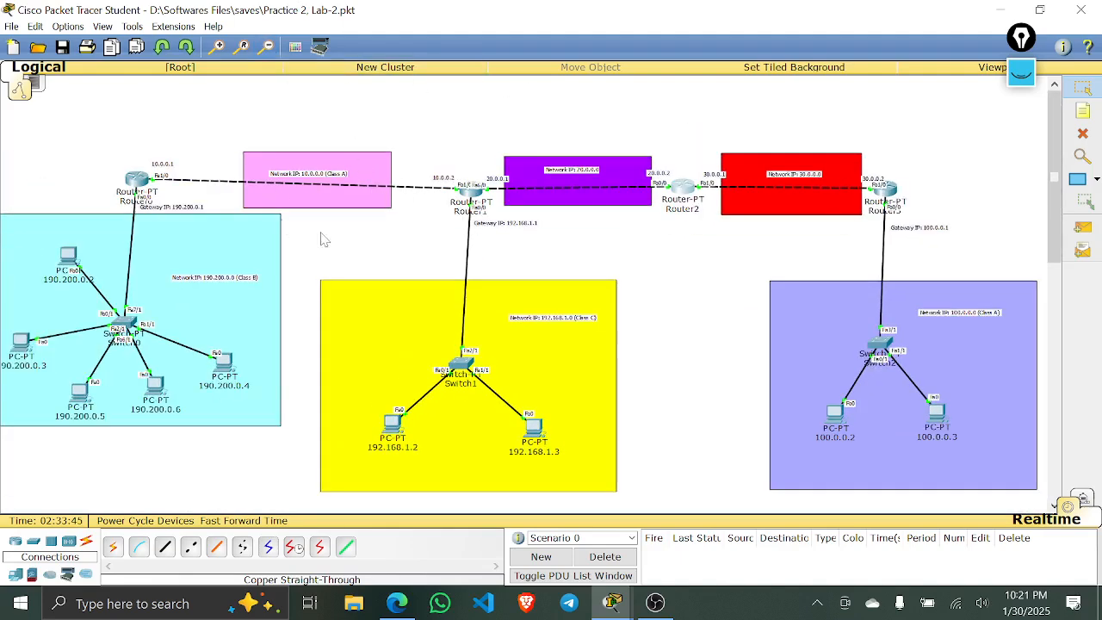
left_click(892, 195)
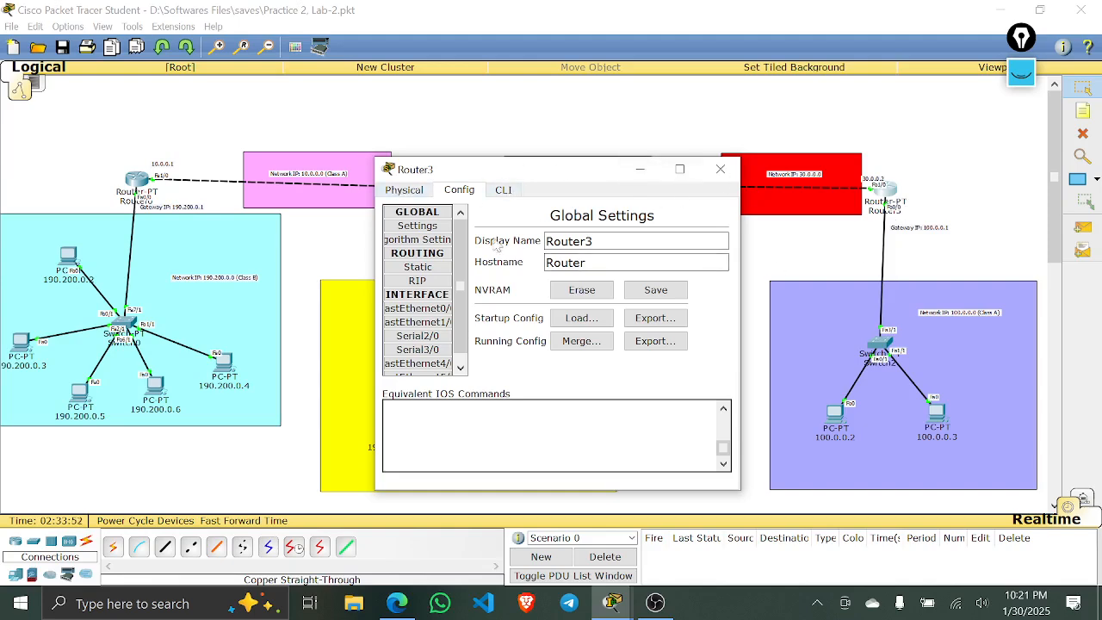
left_click(417, 267)
left_click_drag(582, 178, 615, 415)
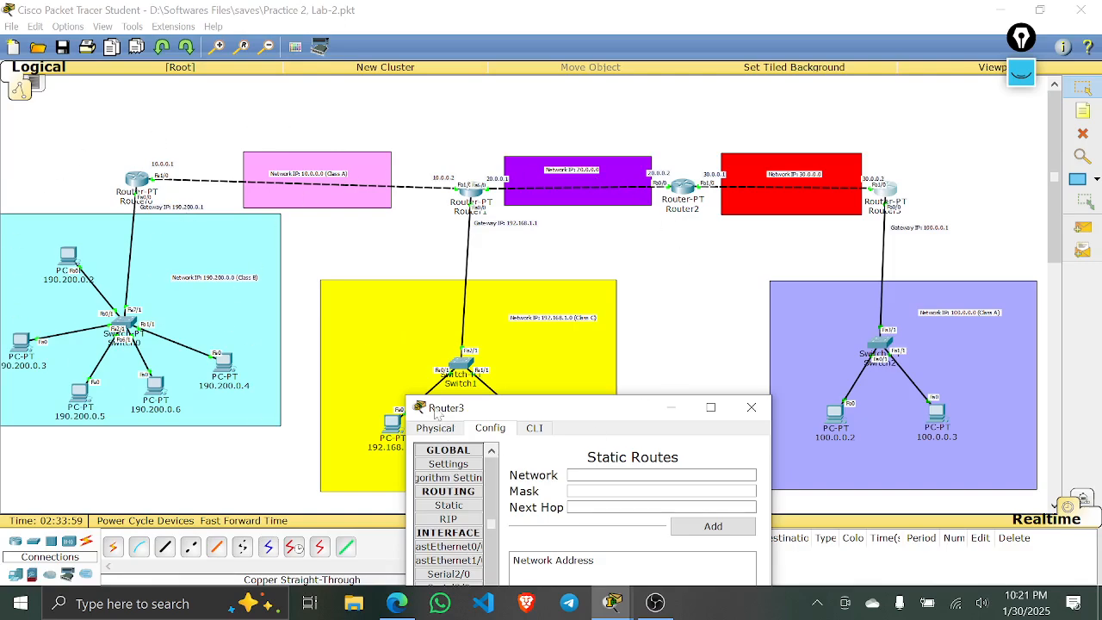
left_click_drag(517, 409, 410, 239)
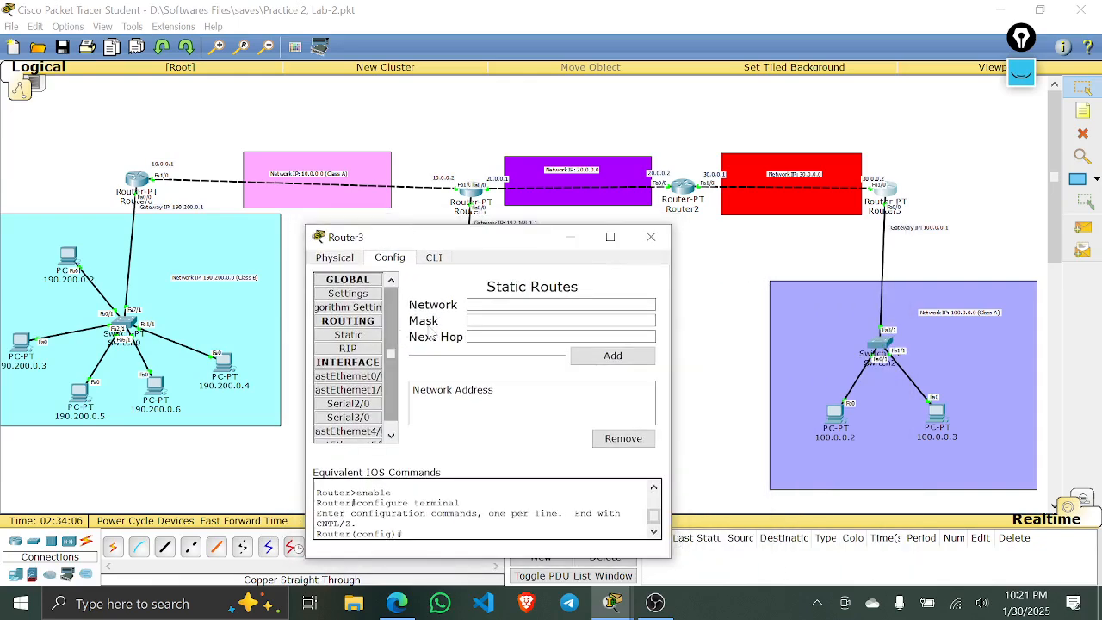
- Add a static route on Router3 to network 190.200.0.0 with mask 255.255.0.0 via next hop 30.0.0.1
left_click(503, 305)
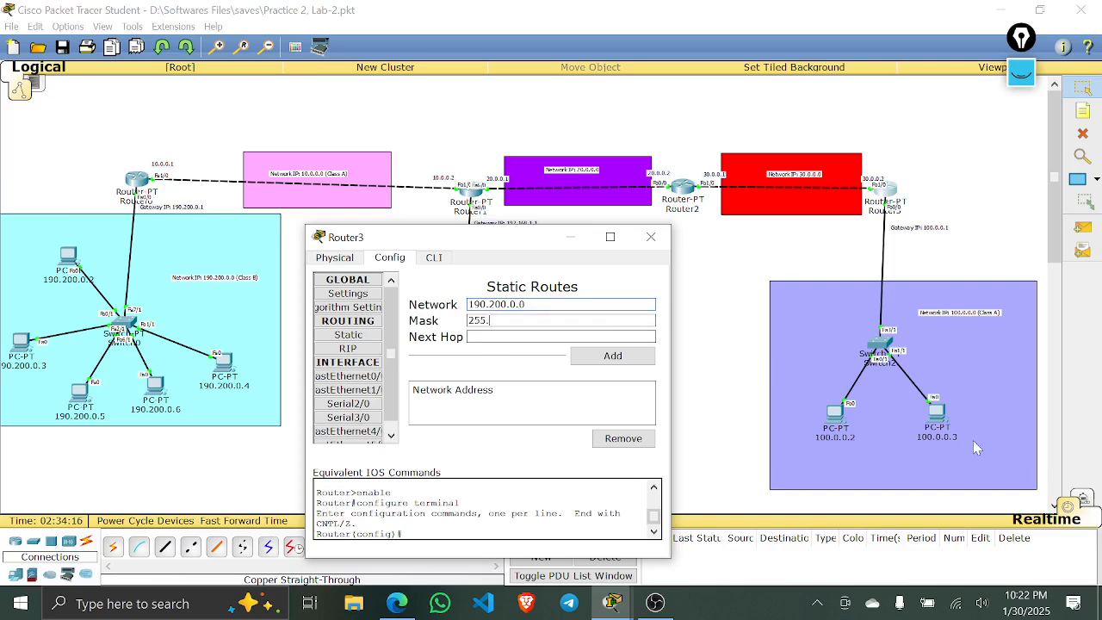
type("255.255.0.0")
key("Tab")
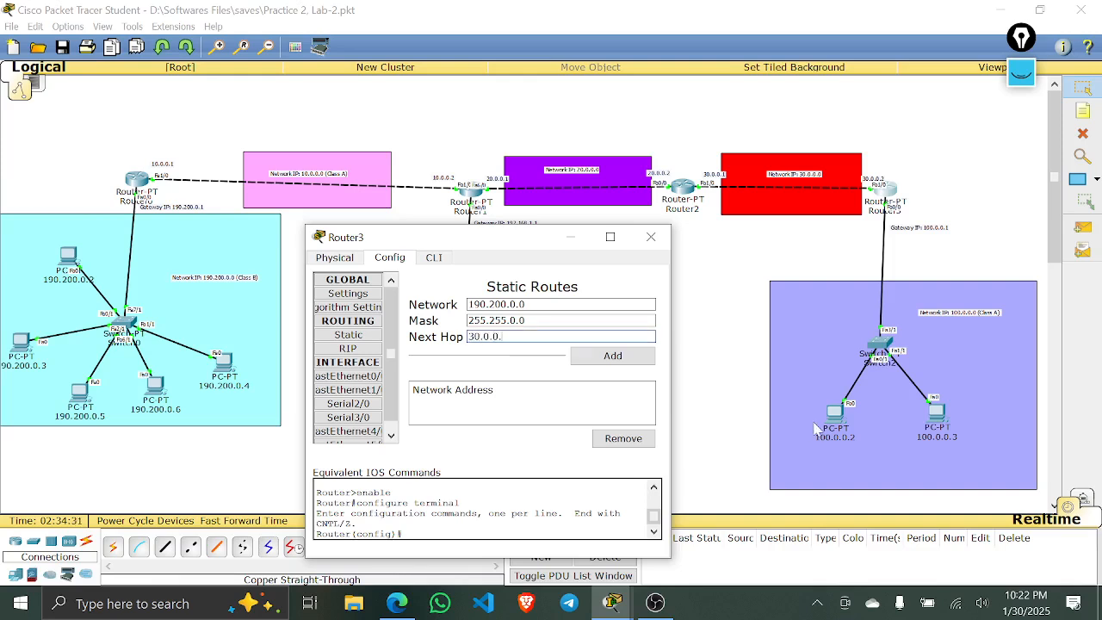
left_click(610, 359)
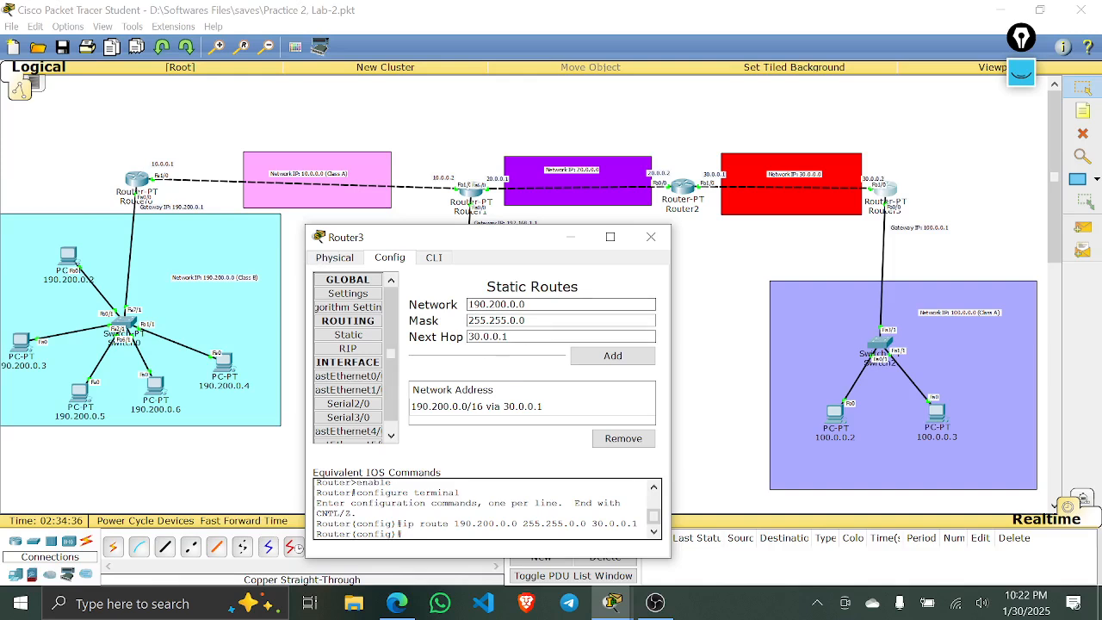
- Add a static route on Router3 to network 10.0.0.0 with mask 255.0.0.0 via next hop 30.0.0.1
left_click(482, 304)
key("BackSpace")
key("BackSpace")
type("1")
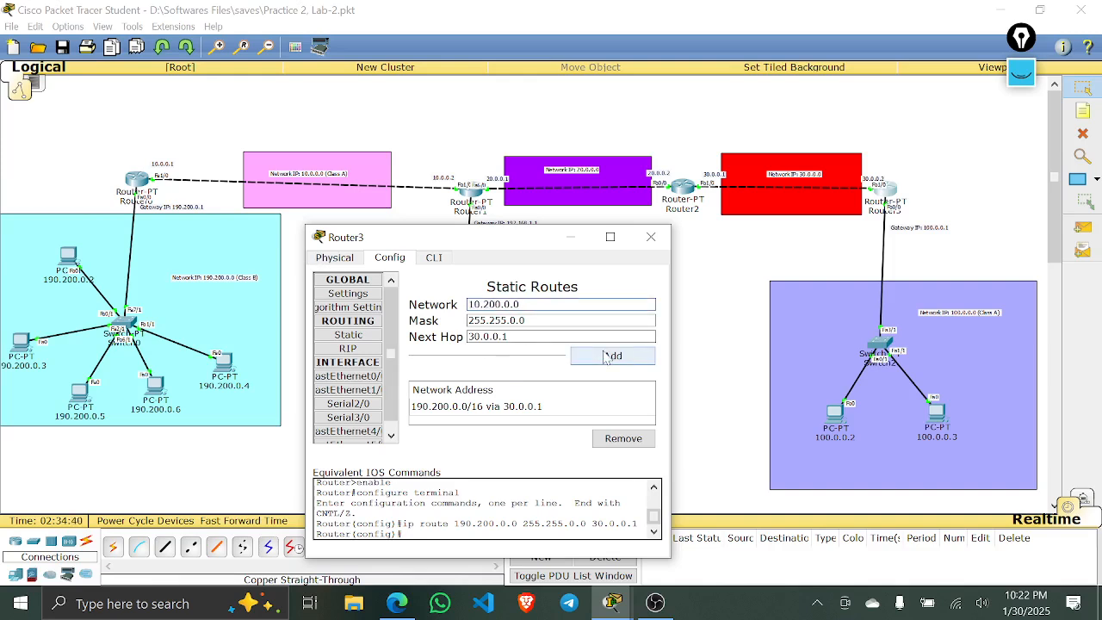
key("Right")
key("Right")
key("Delete")
key("Delete")
key("Delete")
key("Delete")
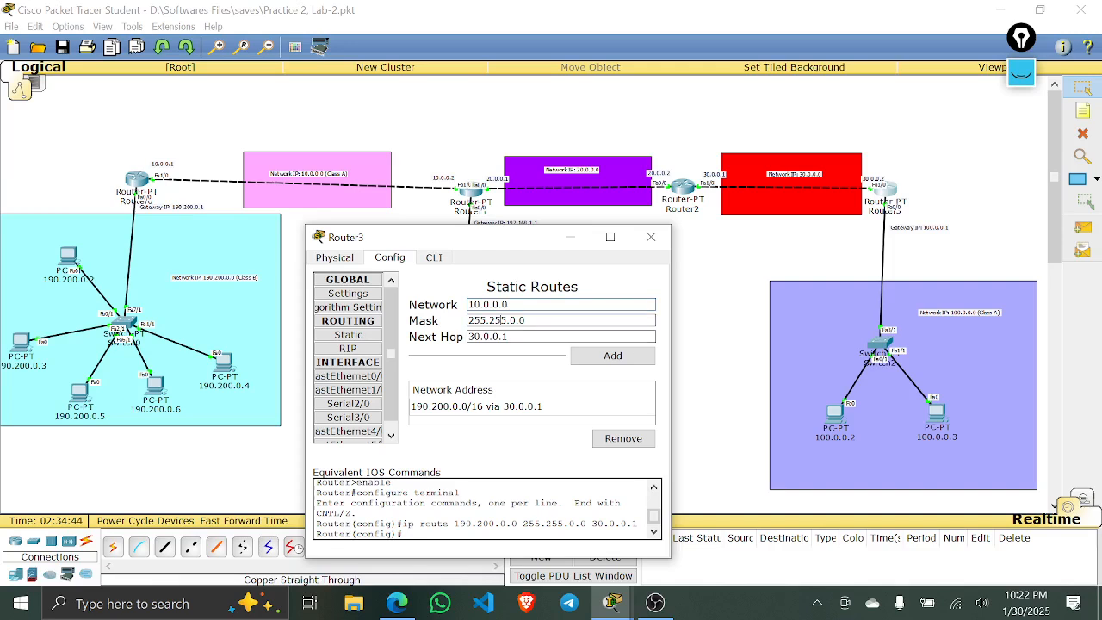
key("Right")
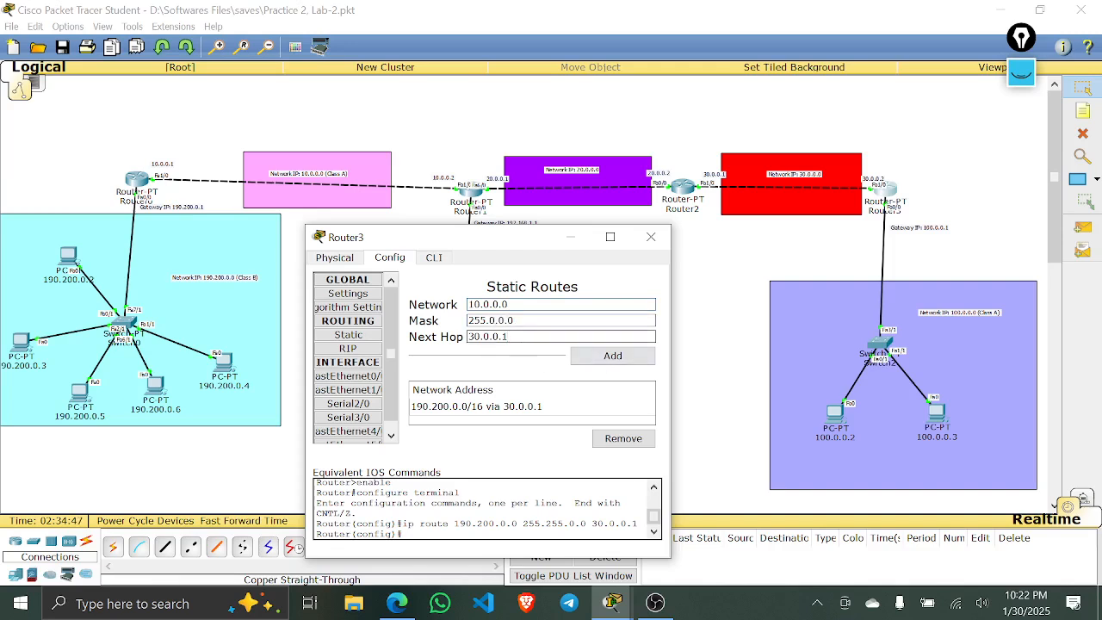
left_click_drag(522, 337, 289, 336)
left_click(612, 361)
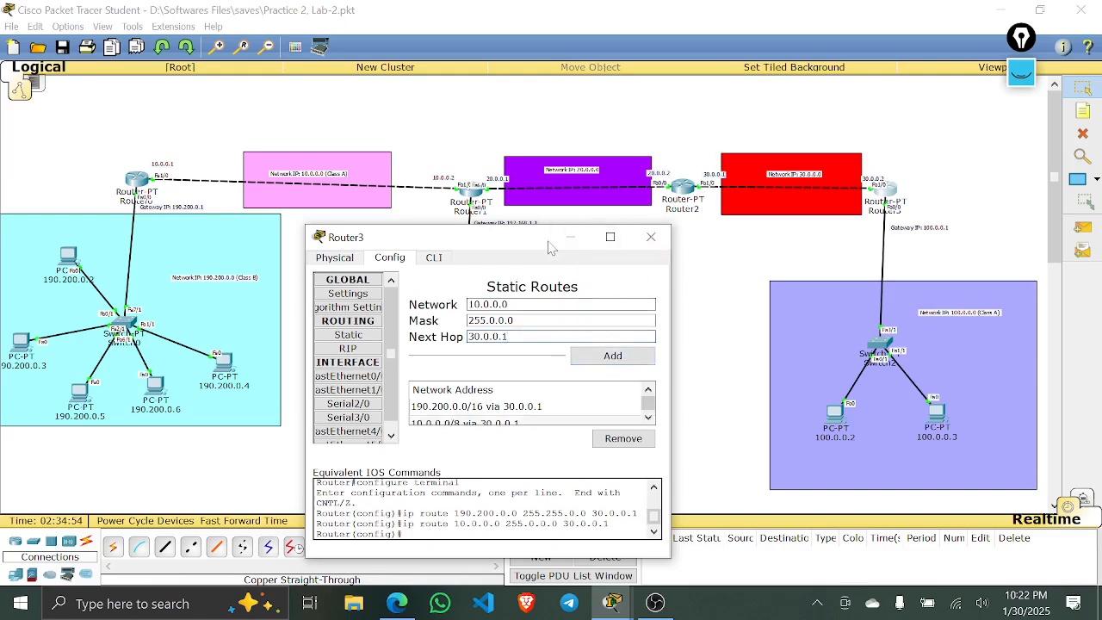
- Add a static route on Router3 to network 192.168.1.0 with mask 255.255.255.0 via next hop 30.0.0.1
left_click_drag(551, 248, 801, 325)
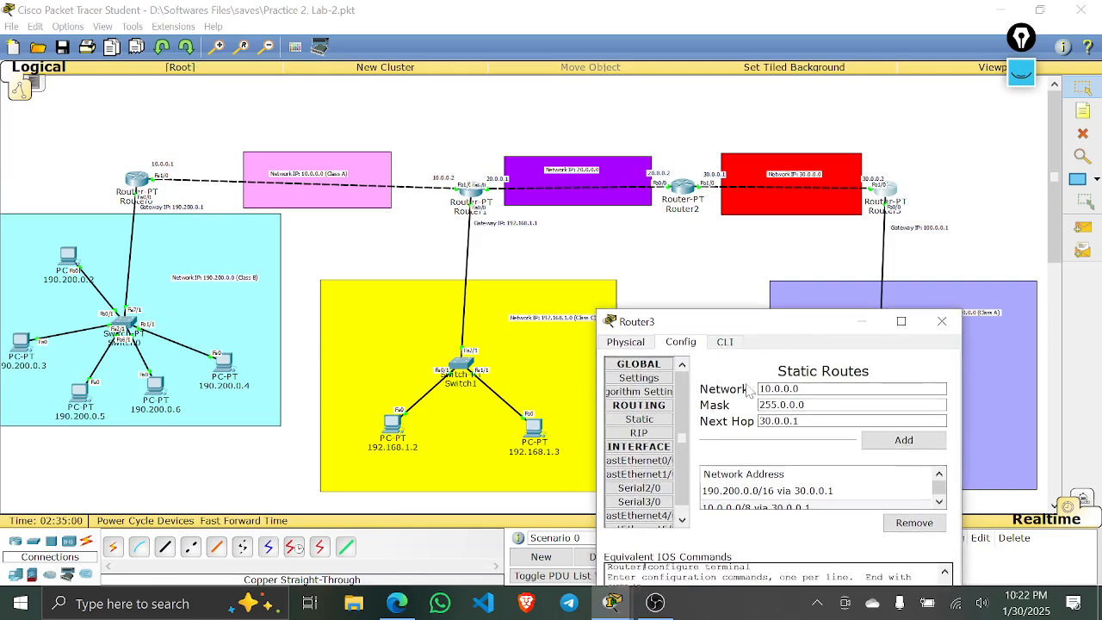
left_click_drag(835, 388, 582, 385)
type("192.168.1")
left_click_drag(823, 406, 758, 405)
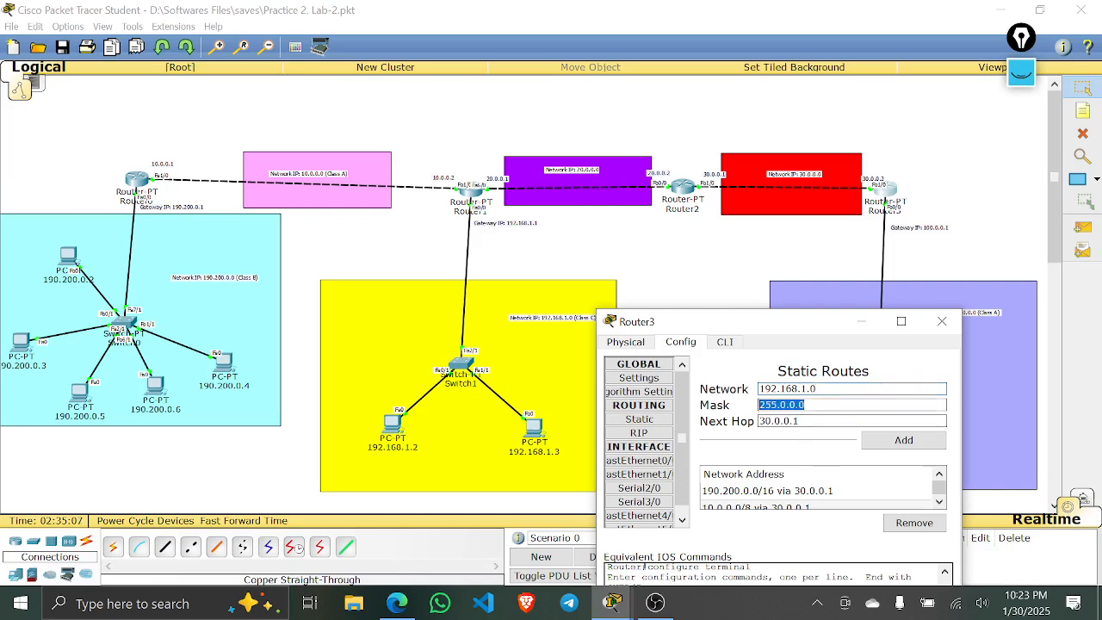
type("255.255.")
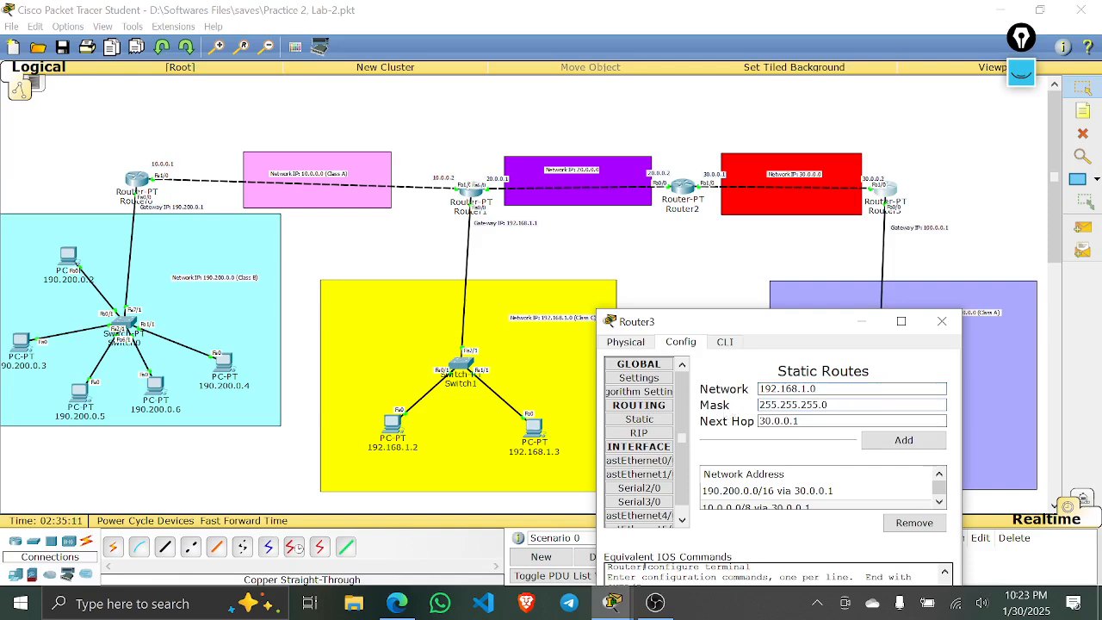
left_click_drag(861, 421, 758, 421)
left_click(885, 446)
- Add a static route on Router3 to network 20.0.0.0 with mask 255.0.0.0 via next hop 30.0.0.1 and close its window
left_click_drag(797, 323, 327, 234)
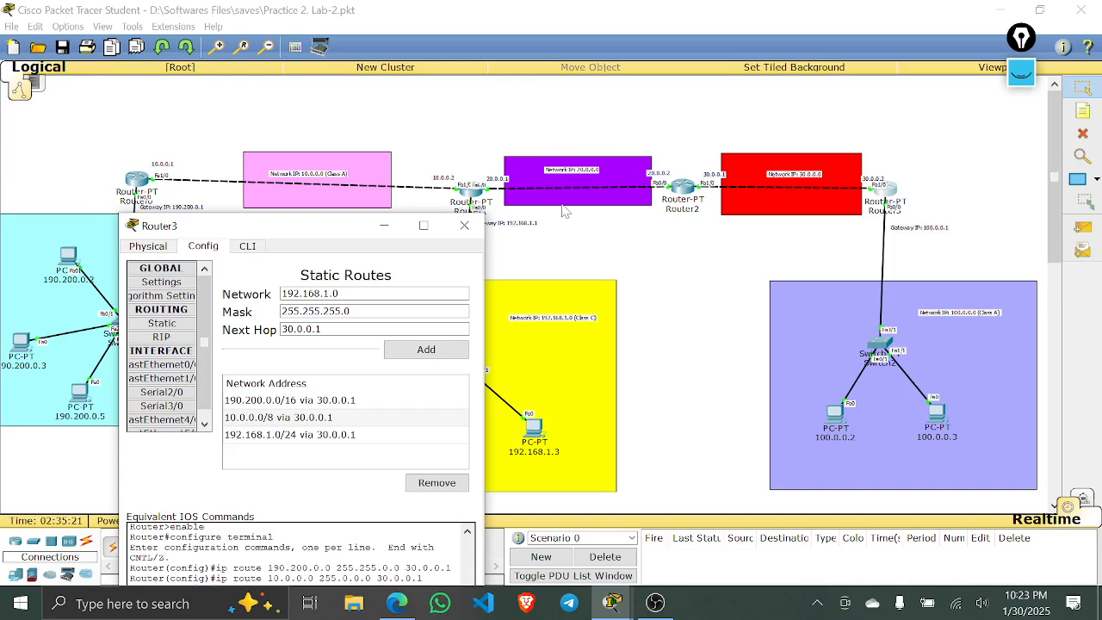
double_click(335, 294)
type("20.0.0")
key("Tab")
type("2")
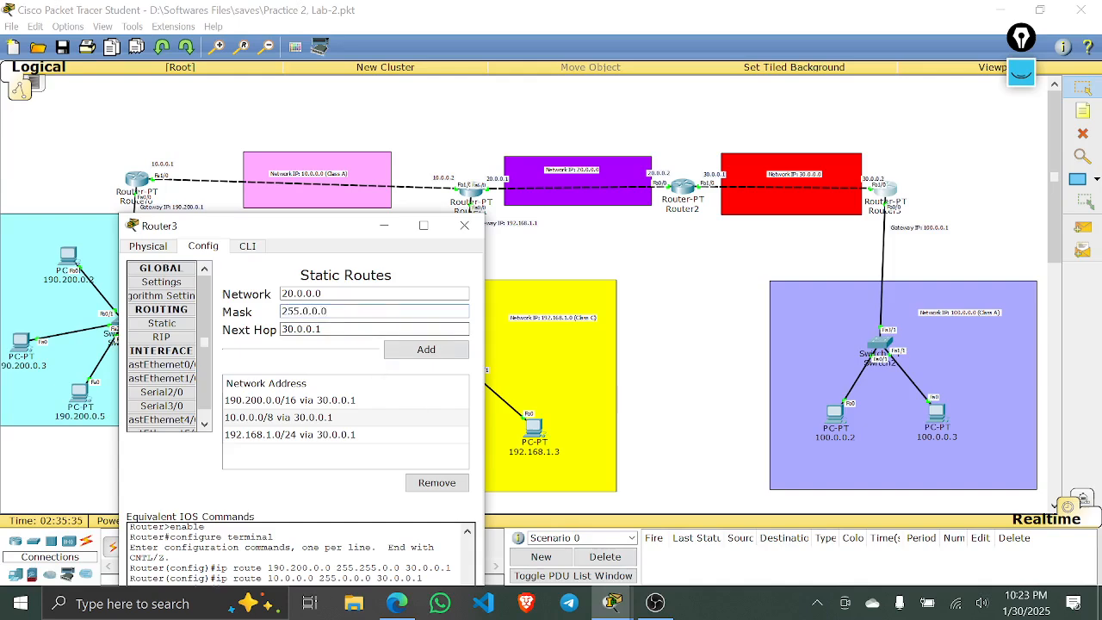
key("Tab")
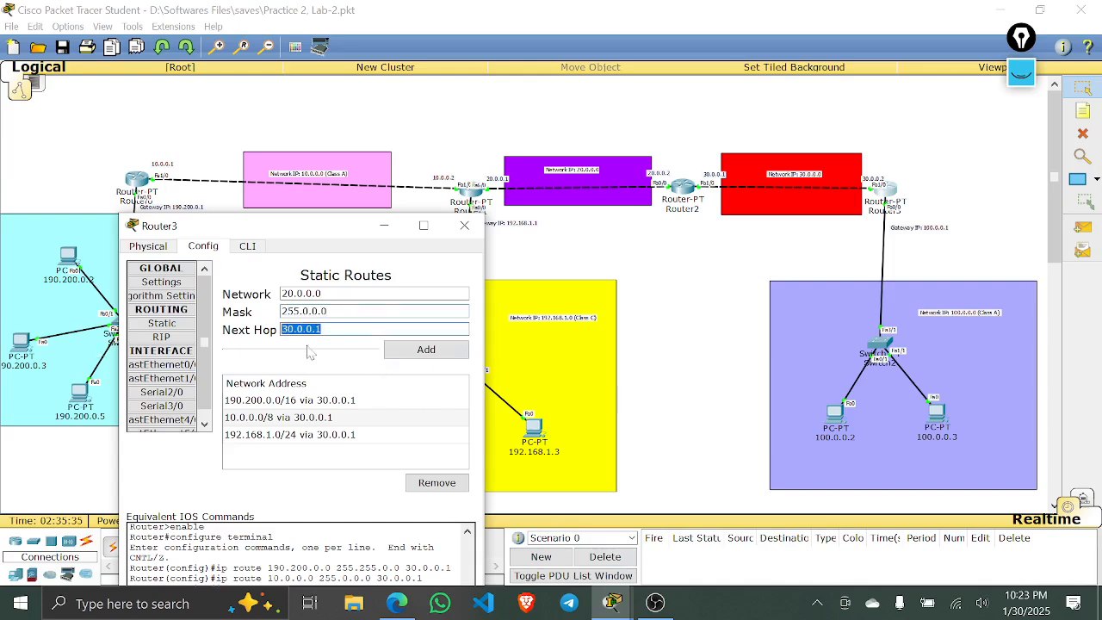
left_click(426, 349)
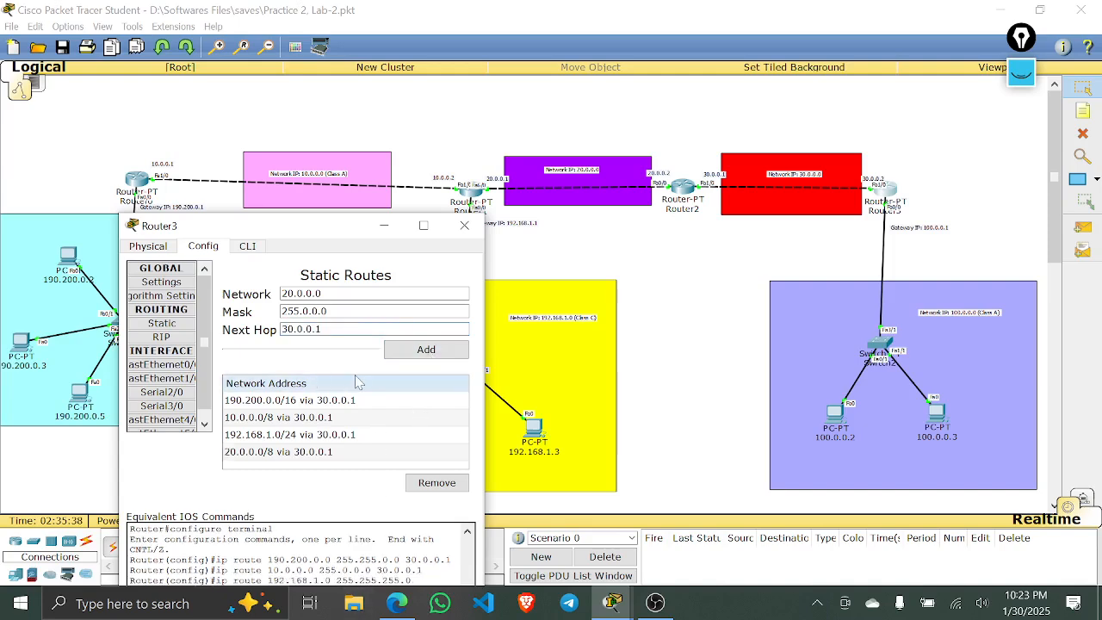
left_click(465, 226)
scroll(689, 479, "down", 2)
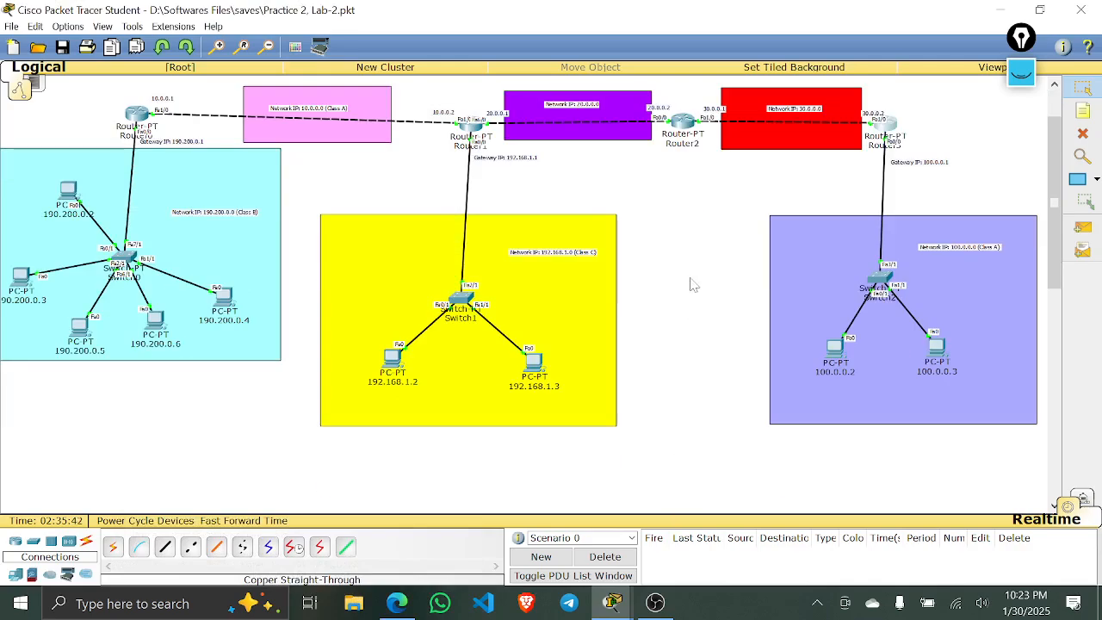
scroll(688, 281, "up", 2)
scroll(693, 284, "down", 12)
scroll(693, 284, "up", 12)
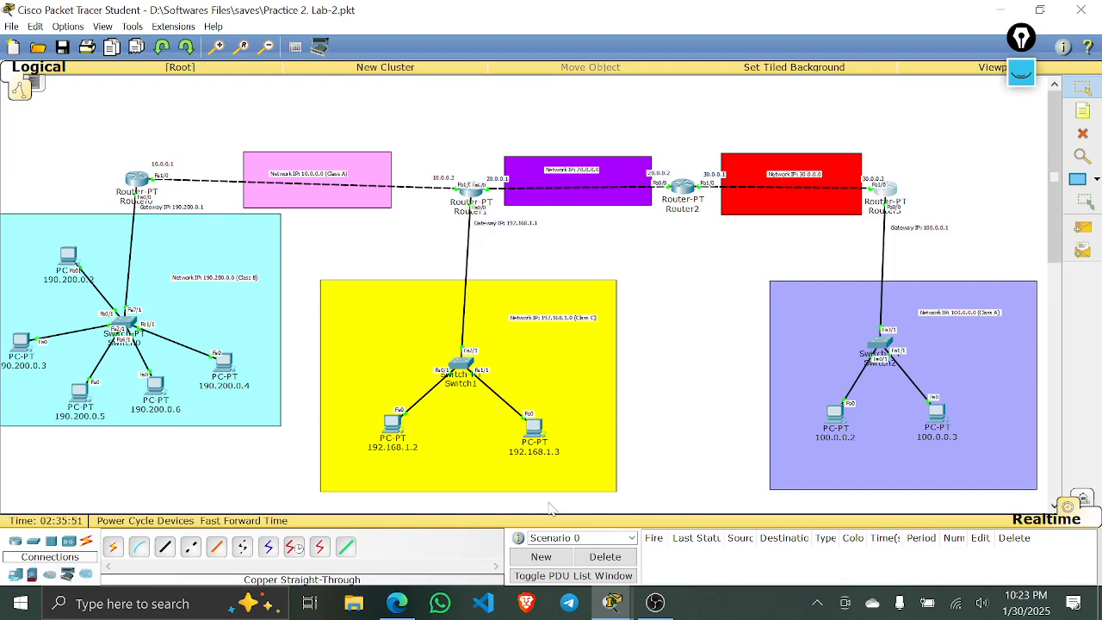
left_click(219, 47)
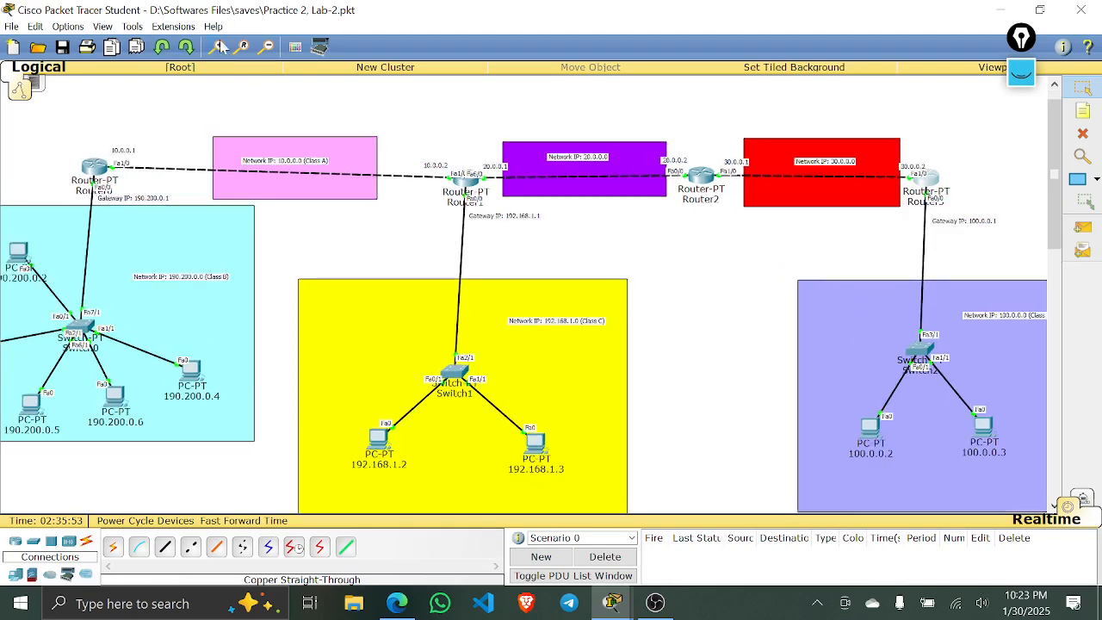
mouse_move(340, 510)
left_mouse_down()
mouse_move(291, 510)
mouse_move(361, 508)
left_mouse_up()
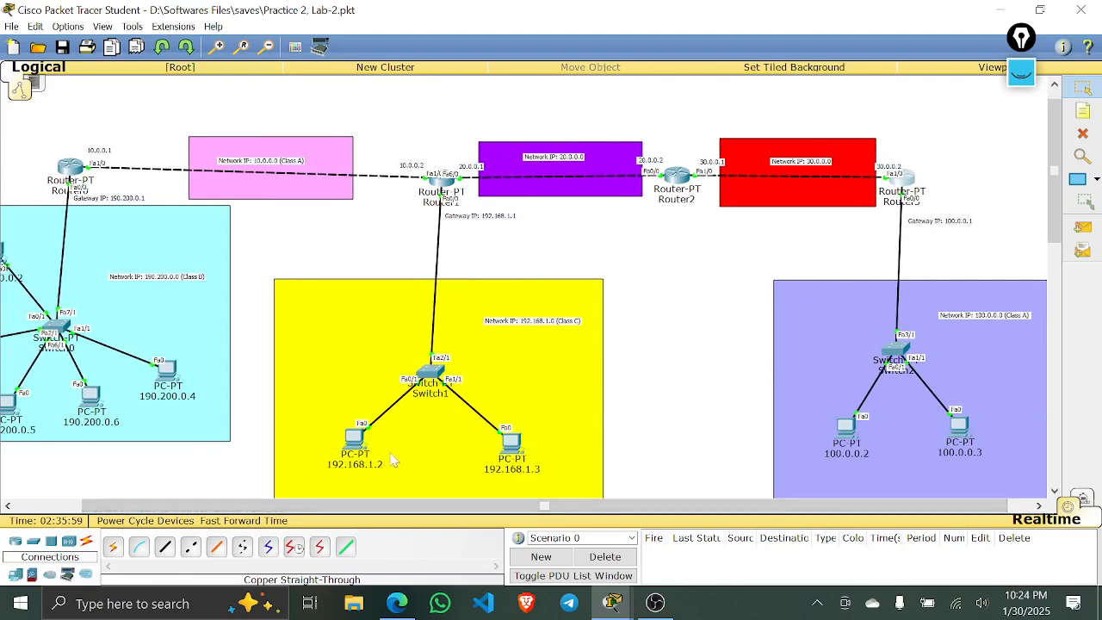
- Fast-forward the simulation time and send a simple PDU from PC 190.200.0.4 to PC 190.200.0.6
left_click(240, 521)
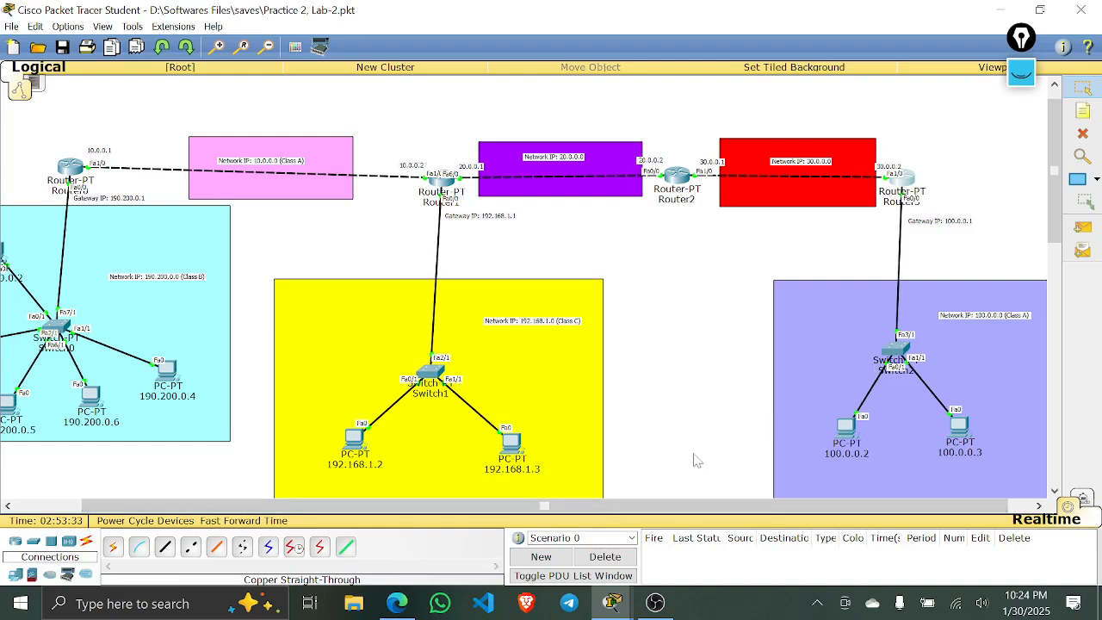
left_click_drag(554, 507, 487, 507)
left_click(1083, 226)
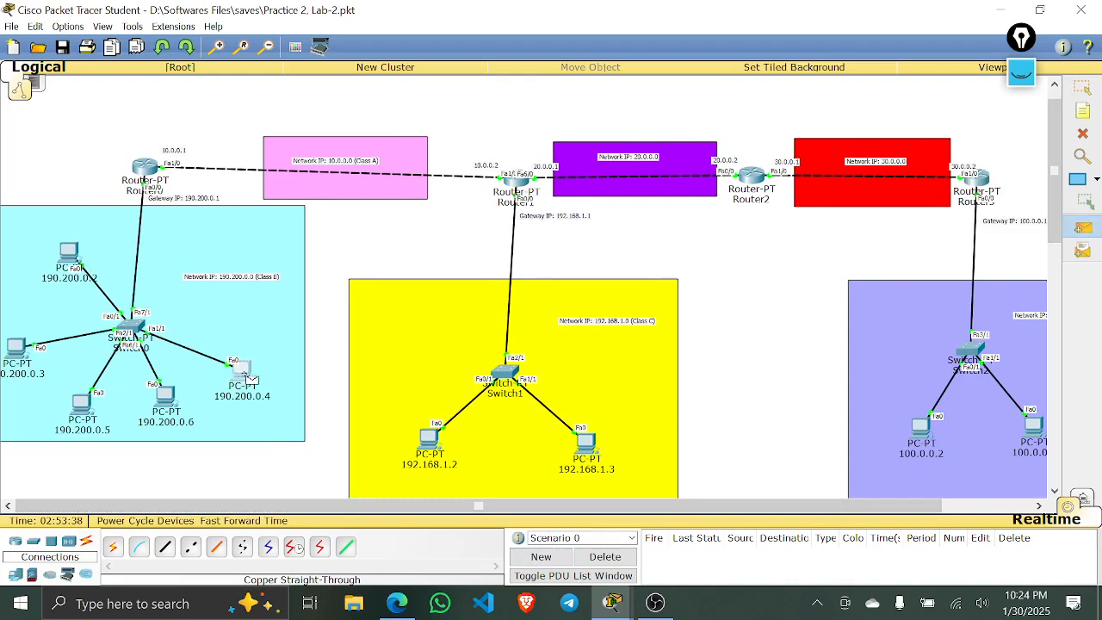
left_click(243, 370)
left_click(172, 394)
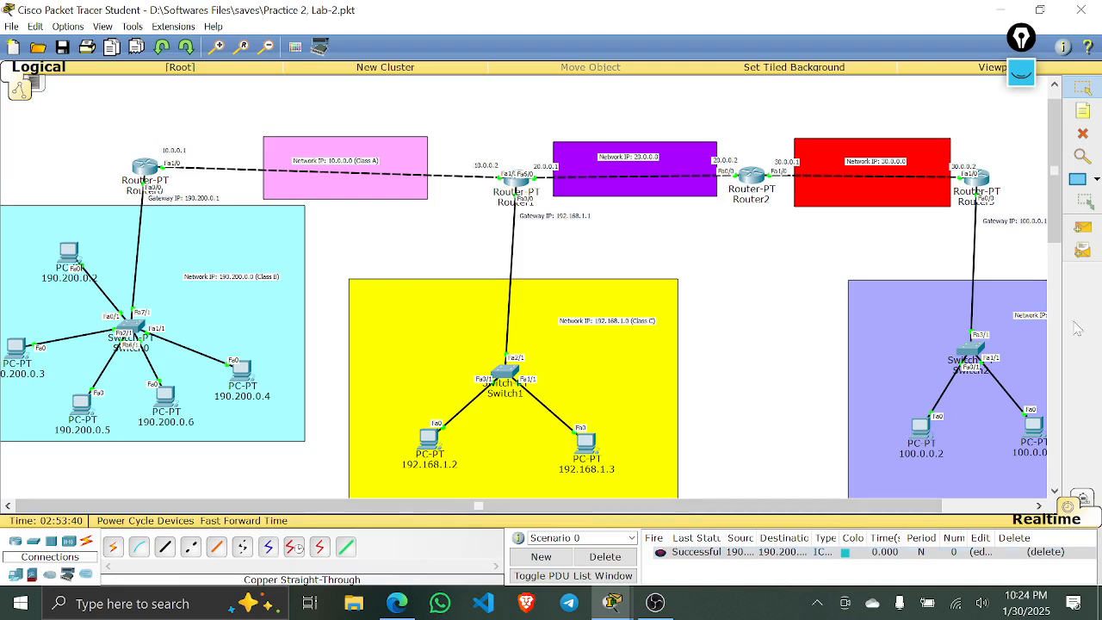
- Send a simple PDU from PC 192.168.1.3 to PC 192.168.1.2 within the yellow Class C network
left_click(1082, 228)
left_click(589, 446)
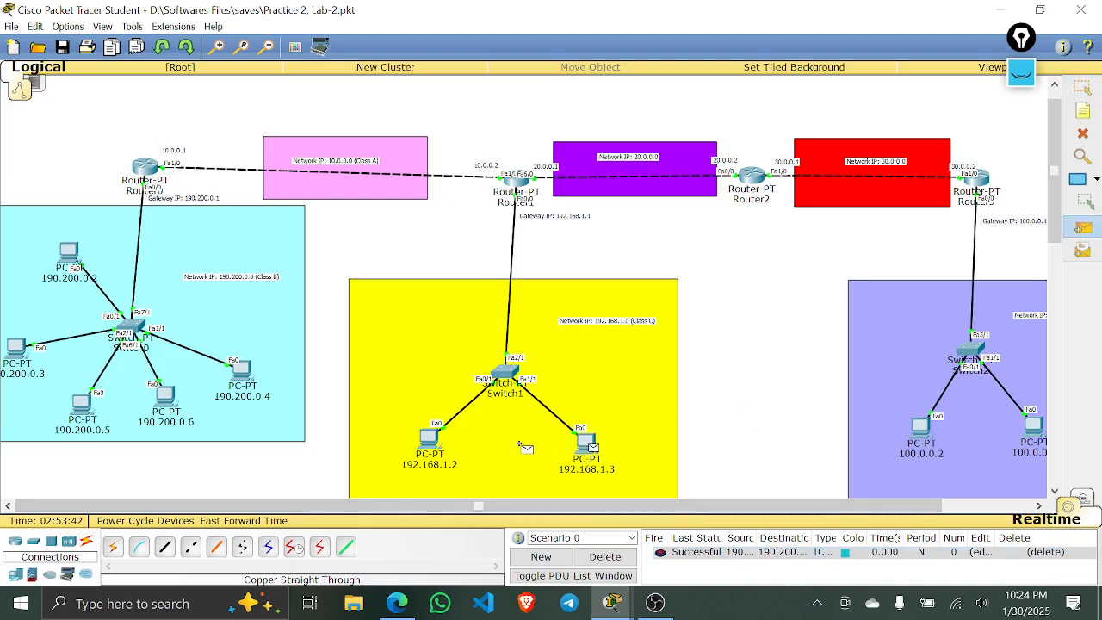
left_click(431, 441)
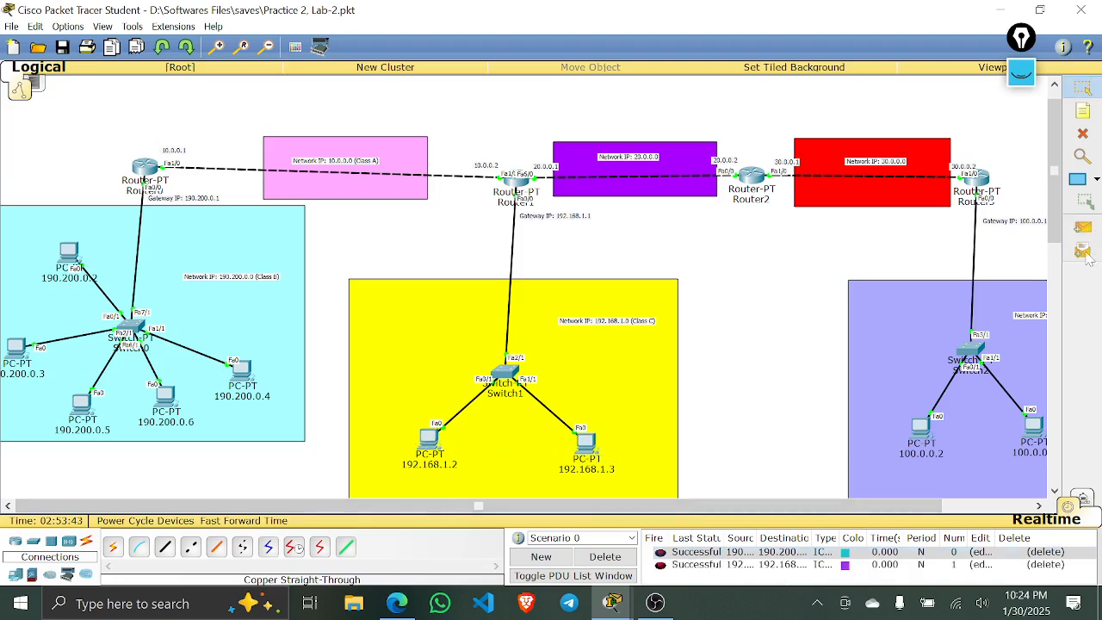
- Send a simple PDU from PC 100.0.0.2 to PC 100.0.0.3, and delete all PDUs of Scenario 0
left_click(1082, 228)
left_click(920, 427)
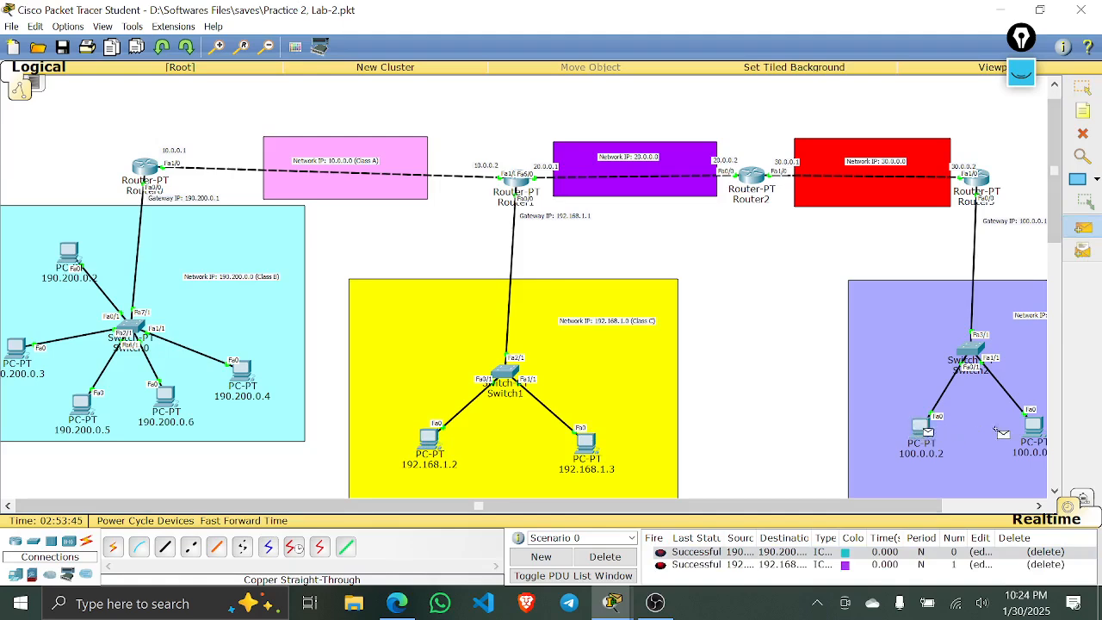
left_click(1034, 425)
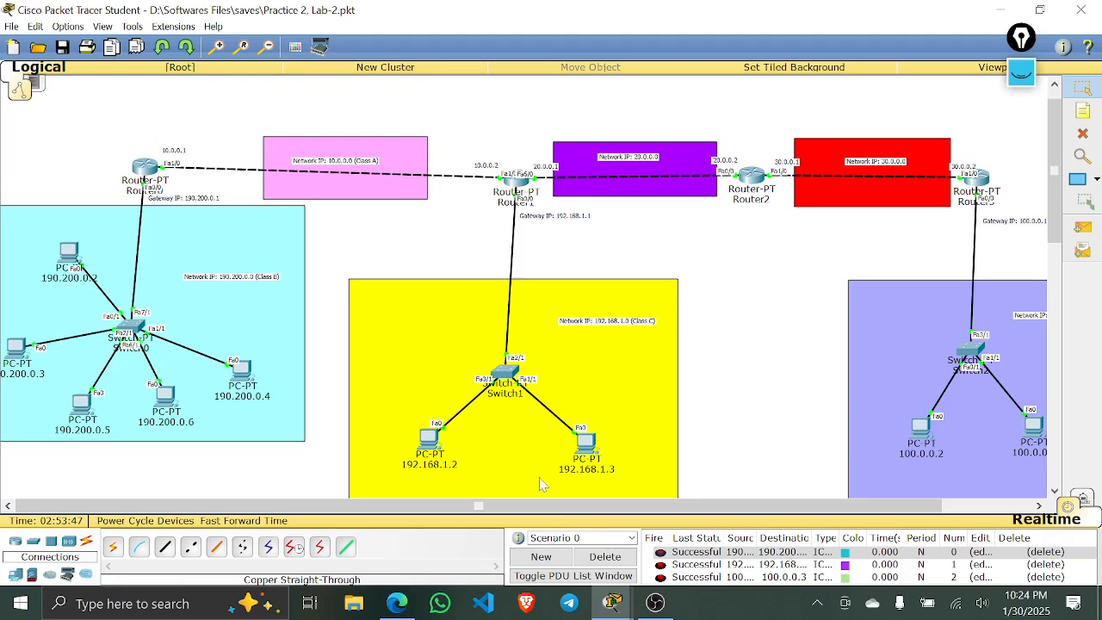
left_click(606, 557)
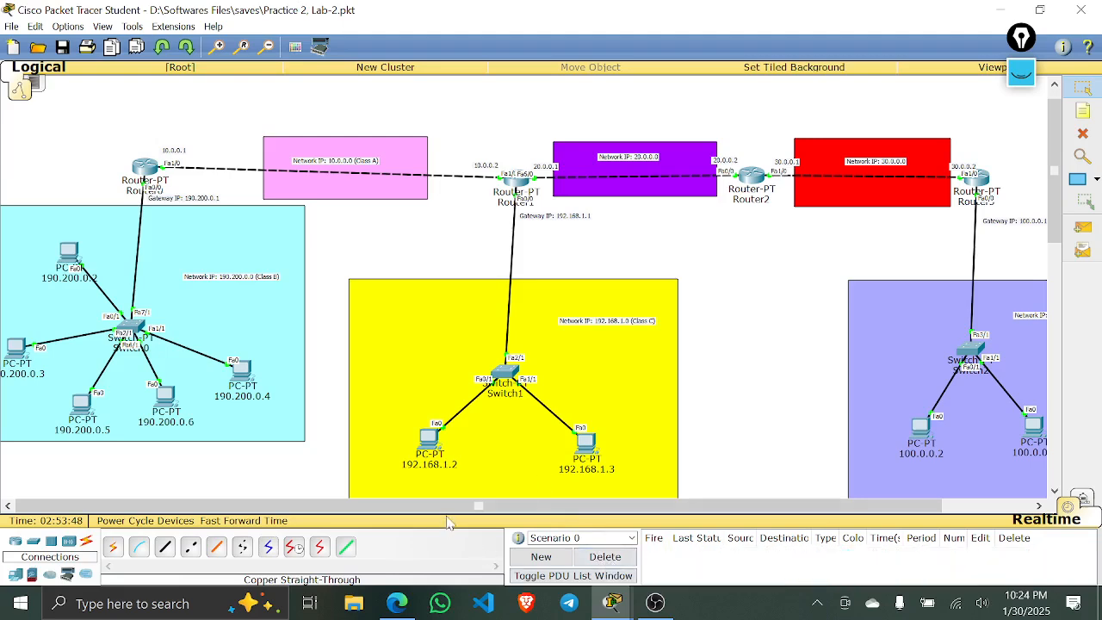
- Test routing between networks by sending a simple PDU from PC 192.168.1.2 to PC 190.200.0.4
left_click_drag(453, 508, 476, 509)
scroll(353, 345, "down", 1)
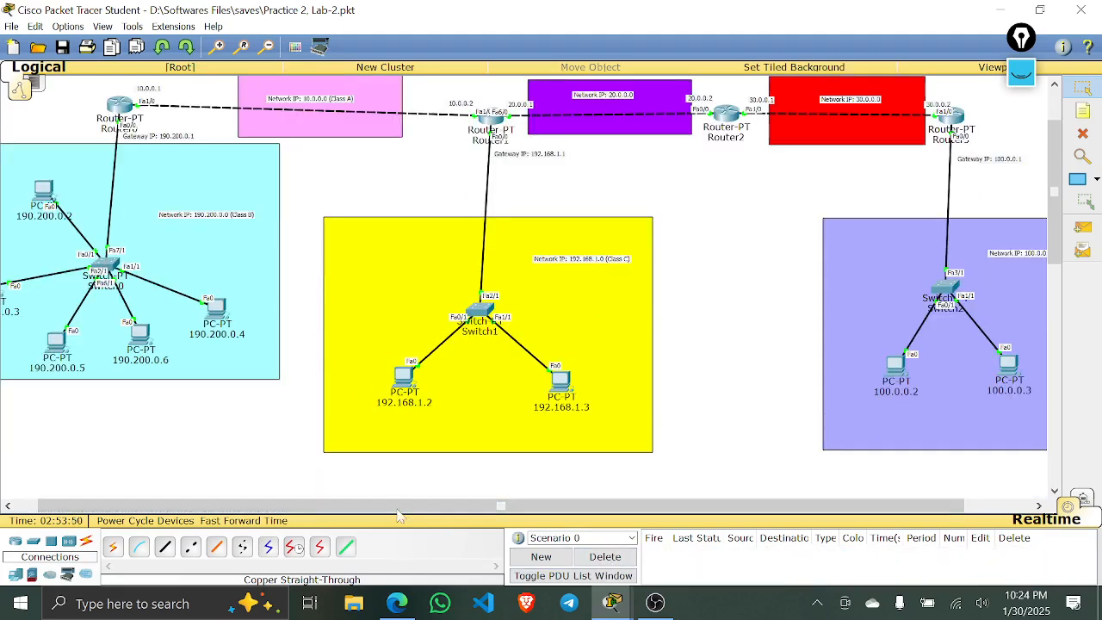
left_click_drag(398, 508, 309, 502)
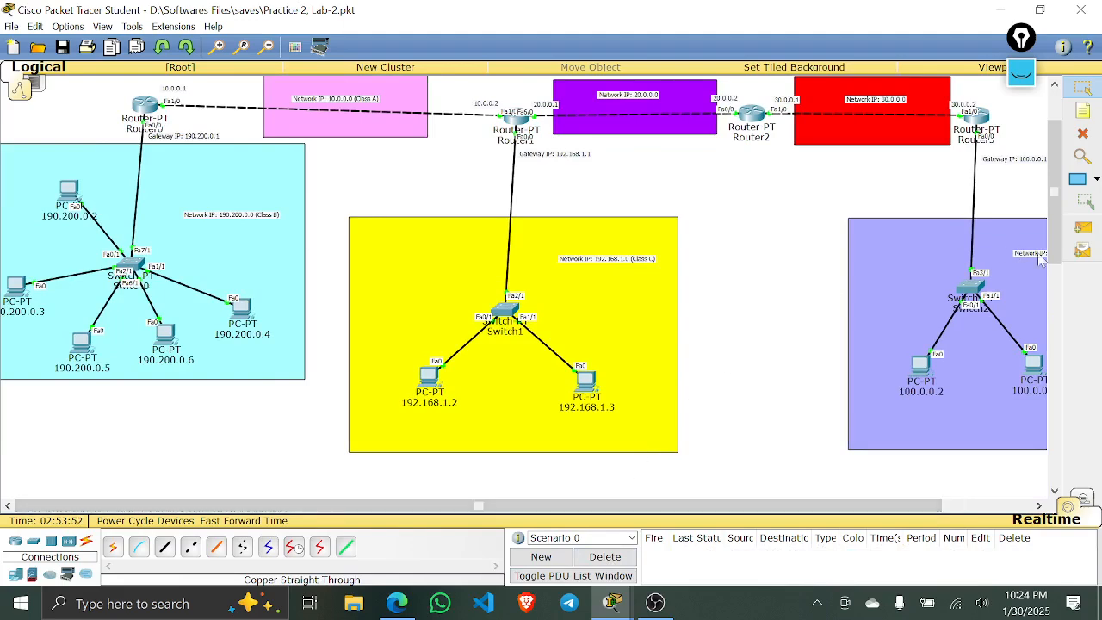
left_click(1082, 227)
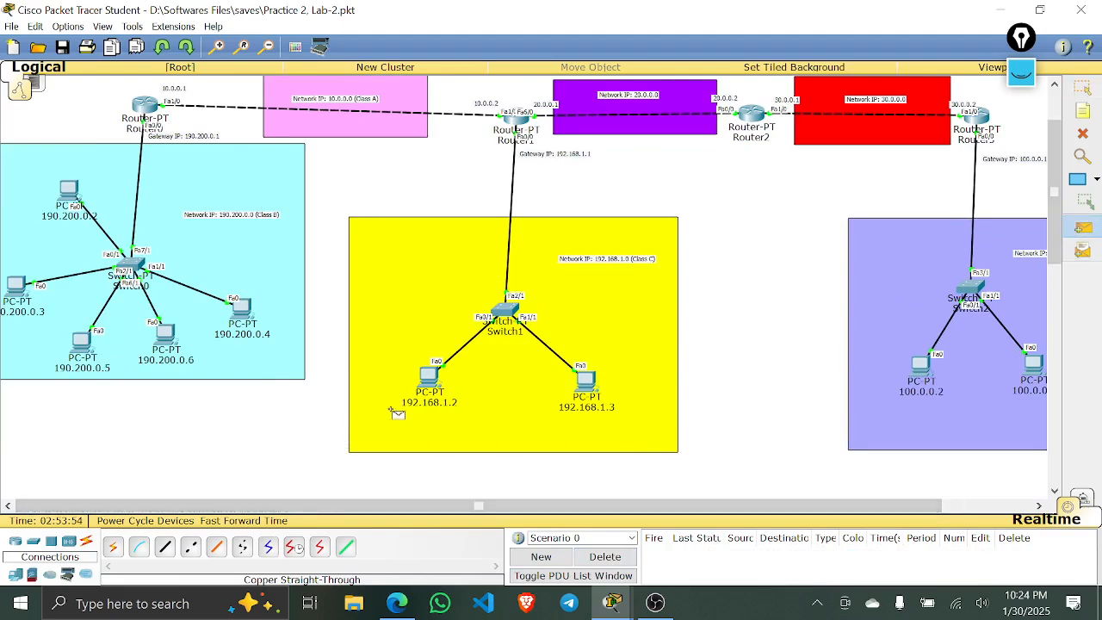
left_click(429, 377)
left_click(249, 315)
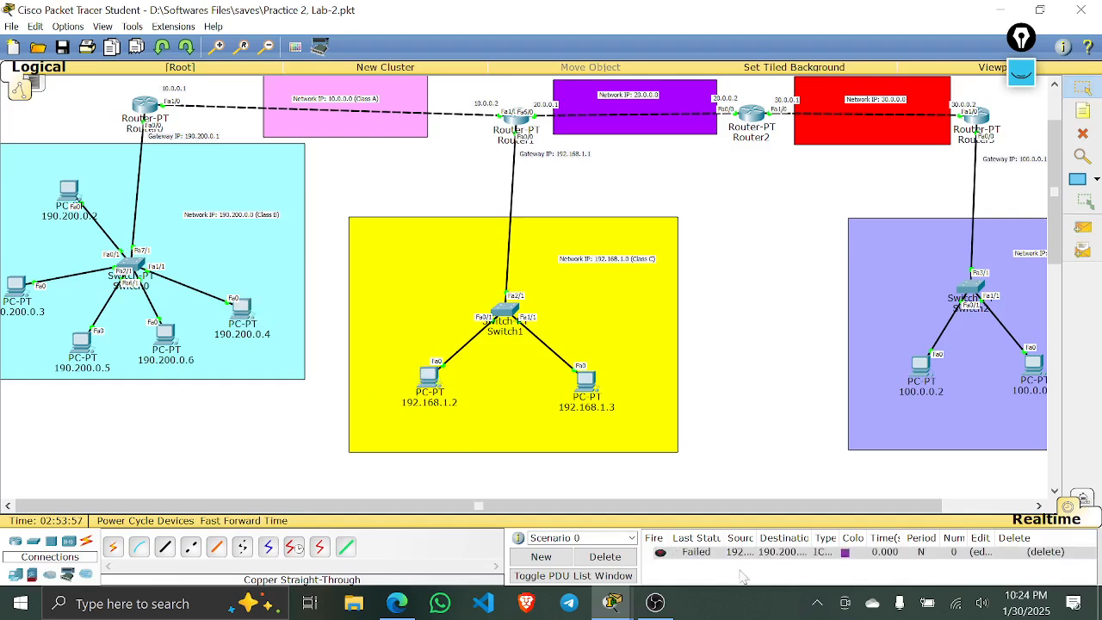
- Send the simple PDU from PC 192.168.1.2 to PC 190.200.0.4 two more times
left_click(1091, 227)
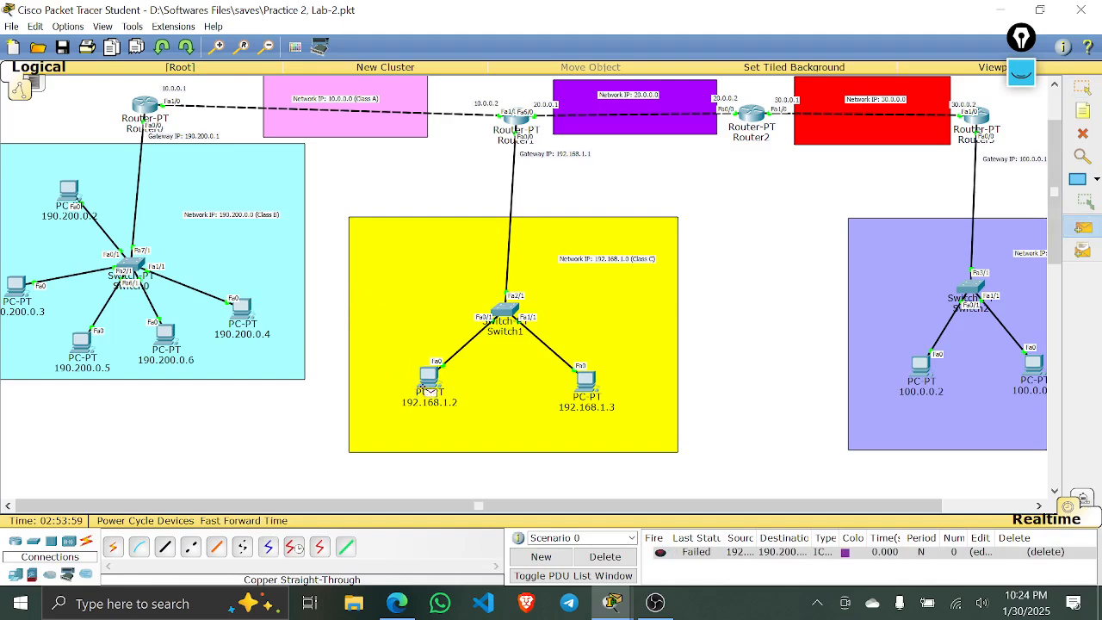
left_click(429, 377)
left_click(247, 314)
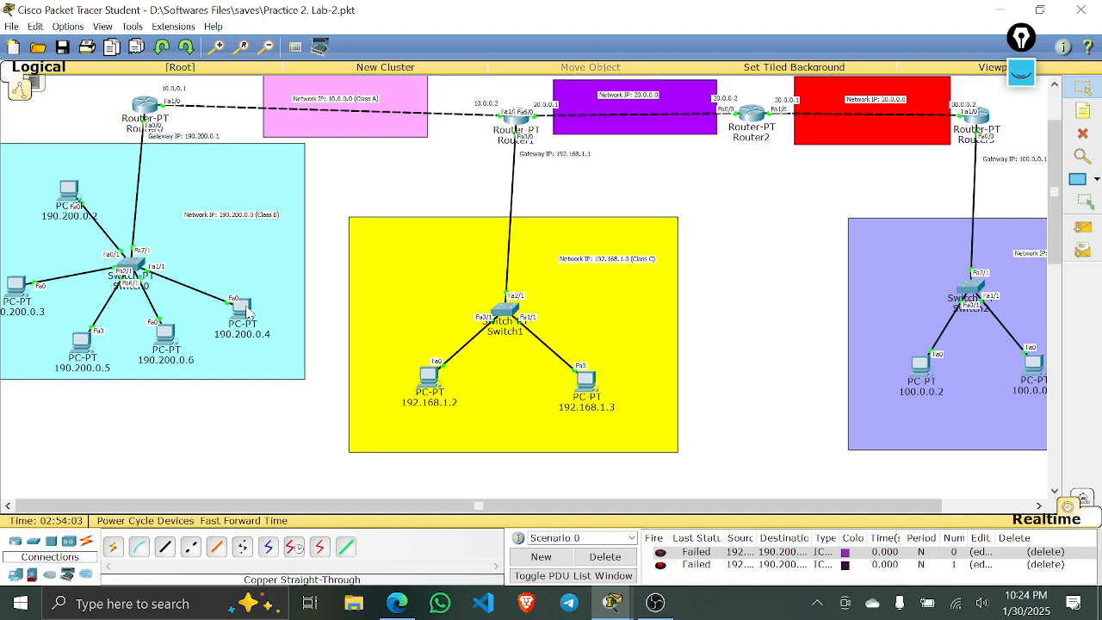
left_click(1083, 227)
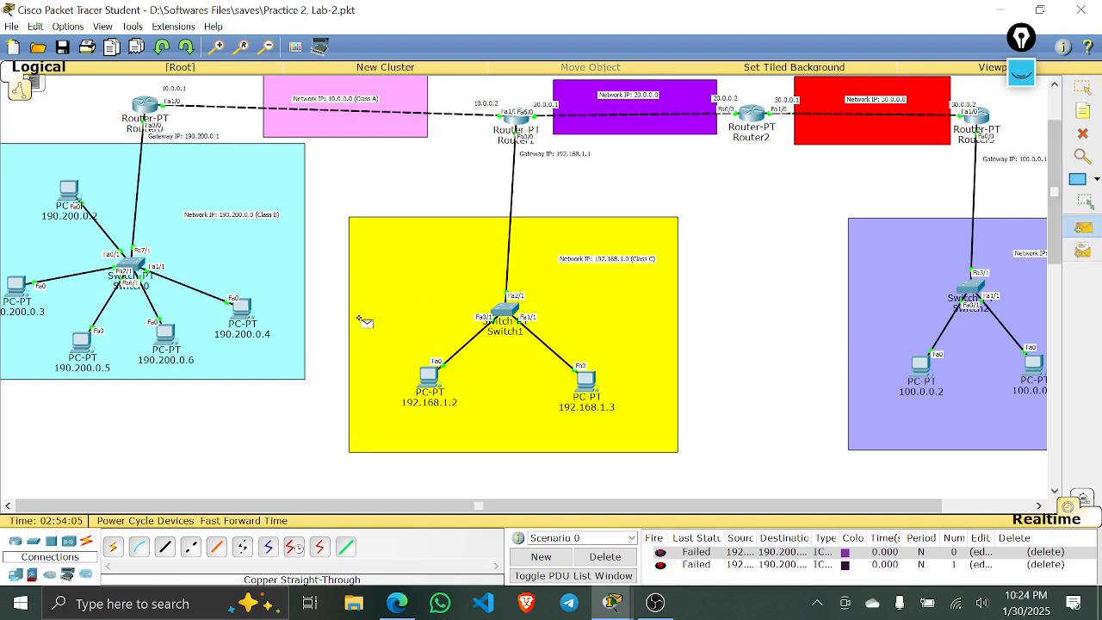
left_click(430, 377)
left_click(248, 312)
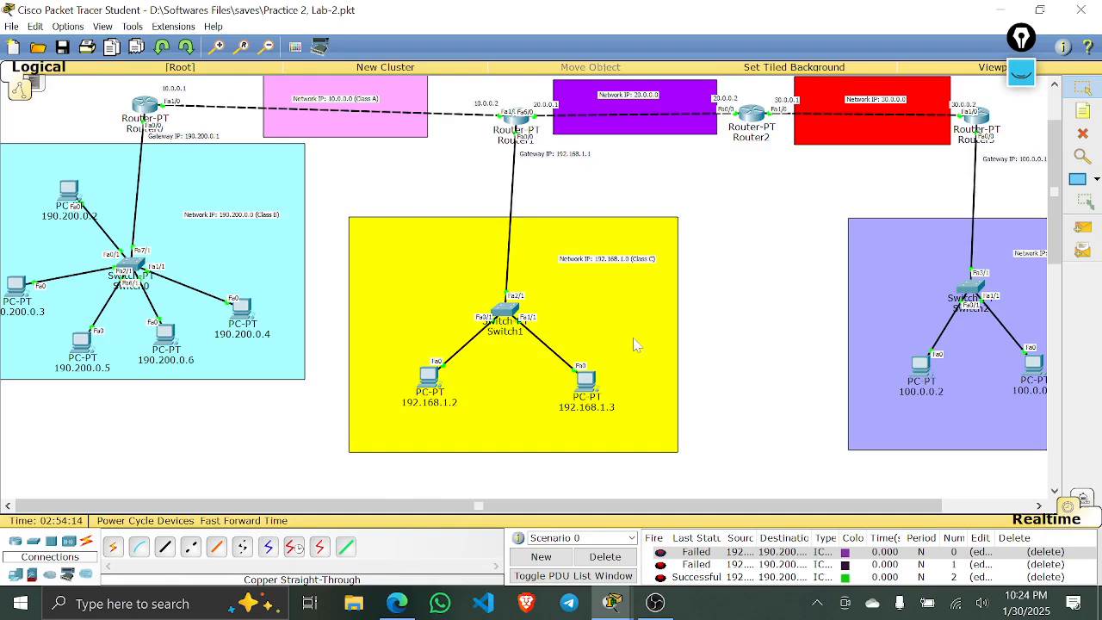
- Send a simple PDU from PC 100.0.0.2 to PC 192.168.1.3, and clear Scenario 0's PDU list
left_click(1082, 226)
left_click(925, 365)
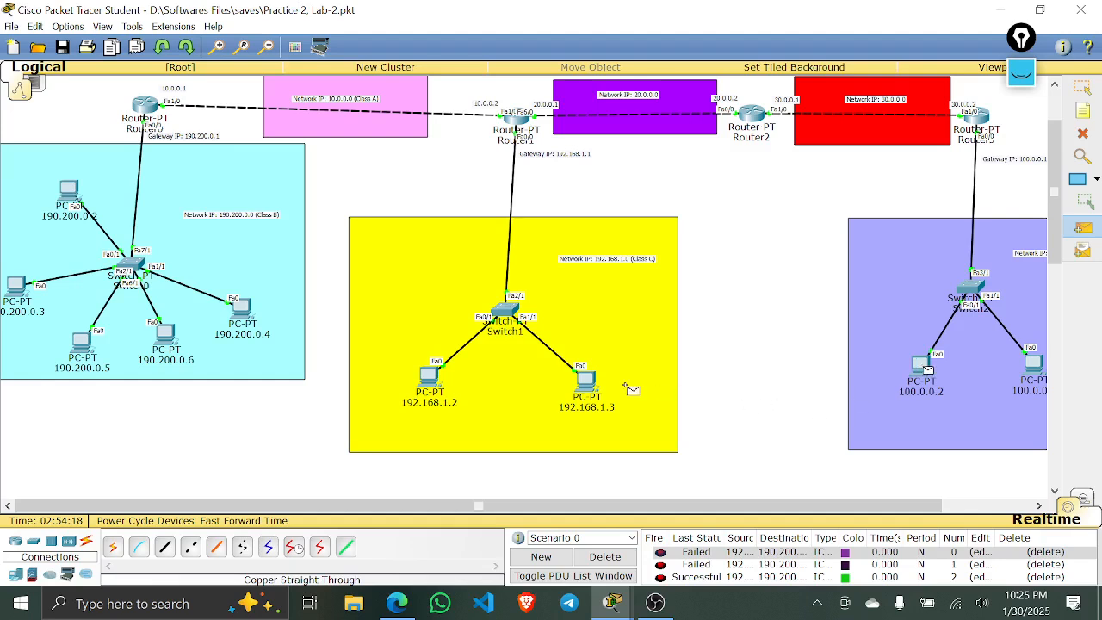
left_click(588, 384)
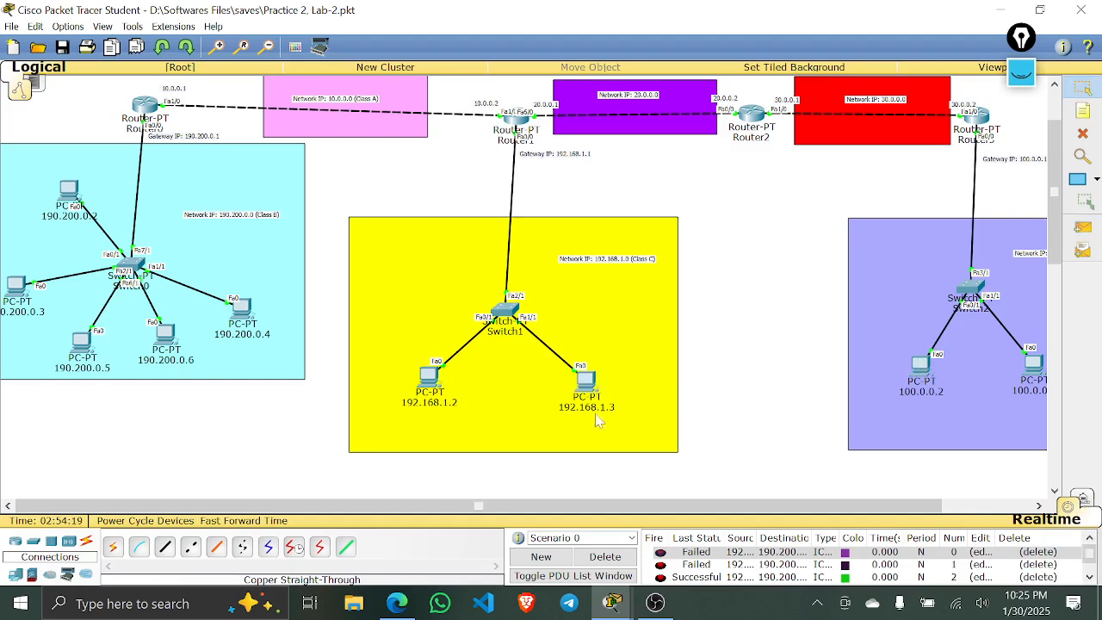
left_click(604, 556)
- Send a simple PDU from PC 100.0.0.2 to PC 192.168.1.3 in the cleared scenario
left_click(1083, 227)
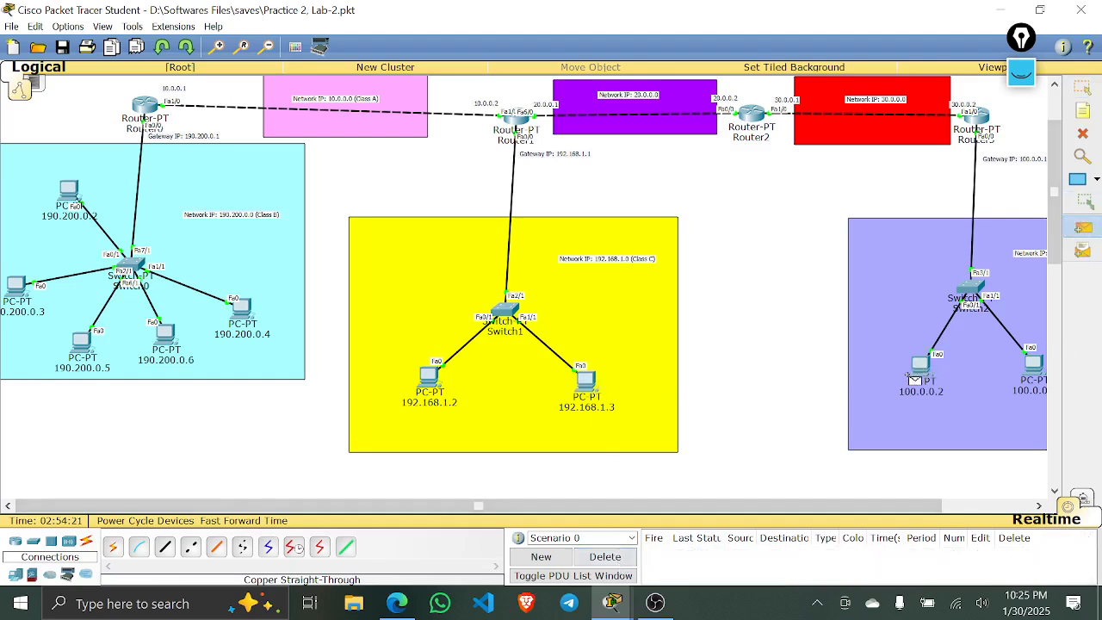
left_click(924, 365)
left_click(588, 389)
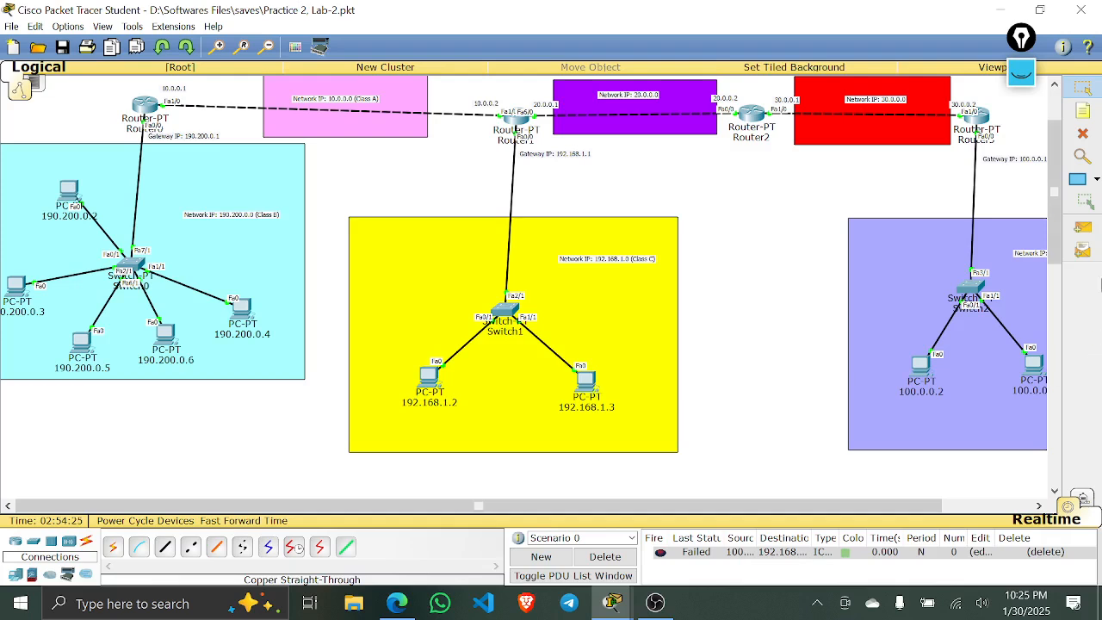
- Repeat the simple PDU from PC 100.0.0.2 to PC 192.168.1.3 two more times
left_click(1082, 227)
left_click(925, 365)
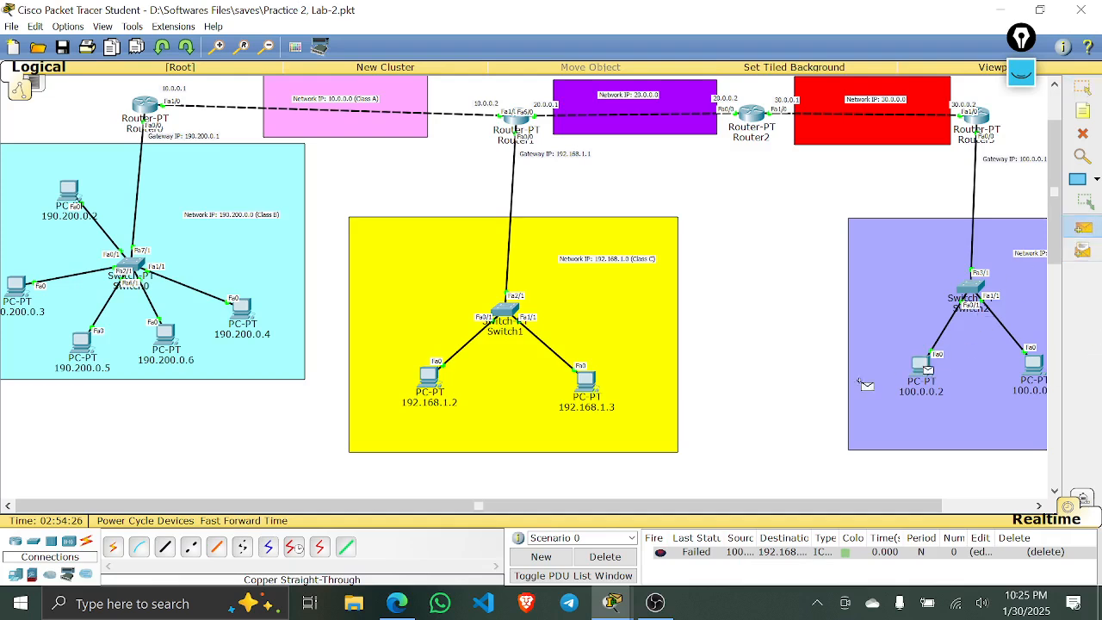
left_click(586, 379)
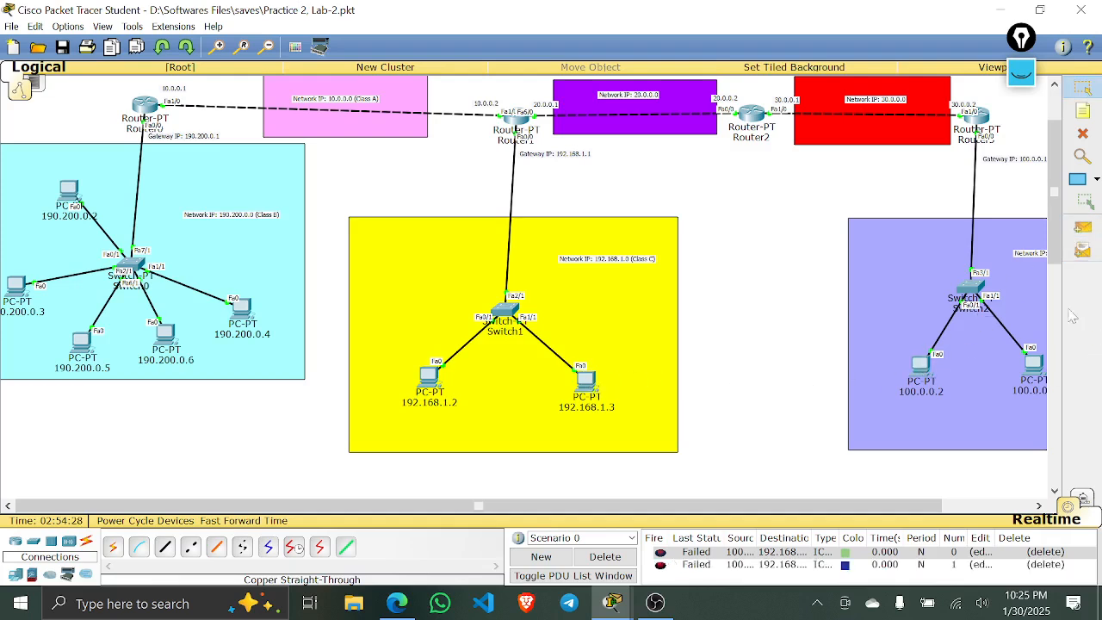
left_click(1082, 227)
left_click(924, 365)
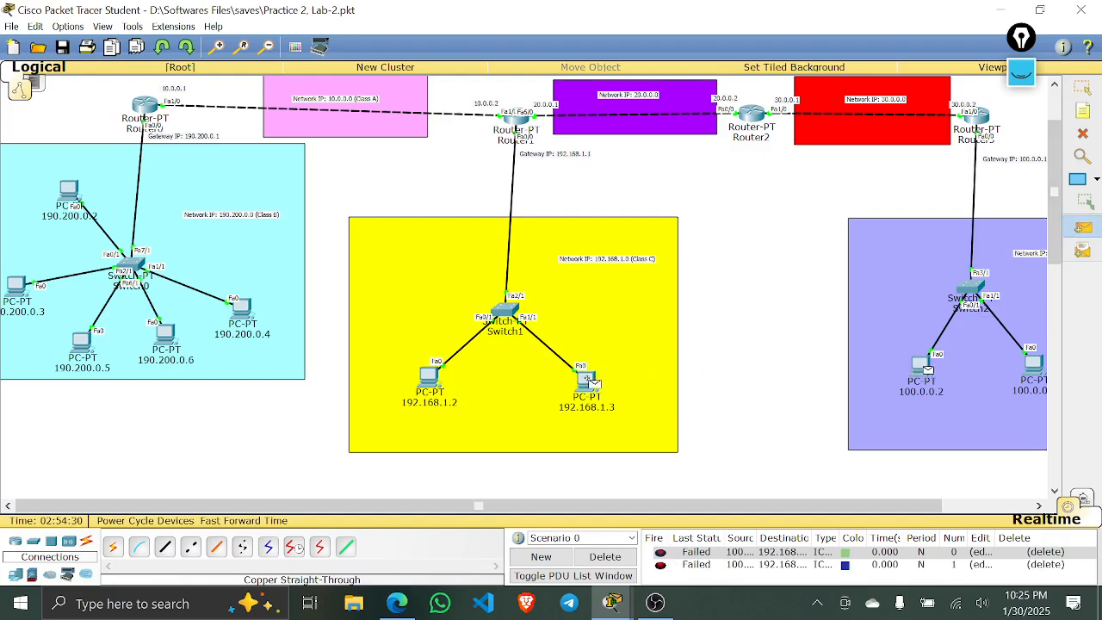
left_click(588, 379)
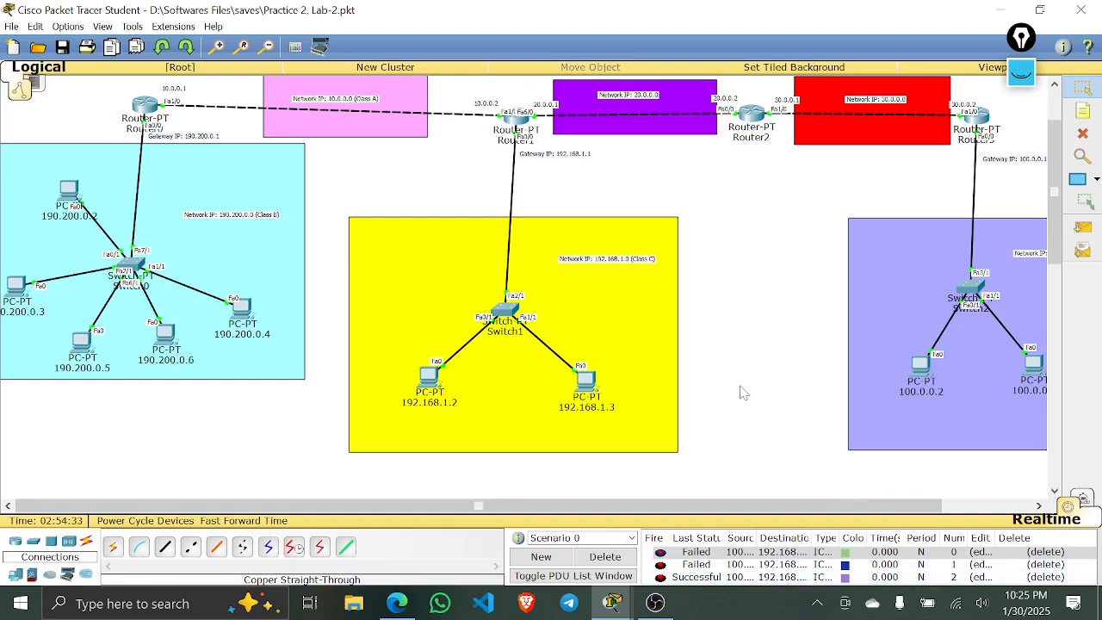
- Examine the static routes configured on Router1 and close its window
scroll(745, 234, "up", 3)
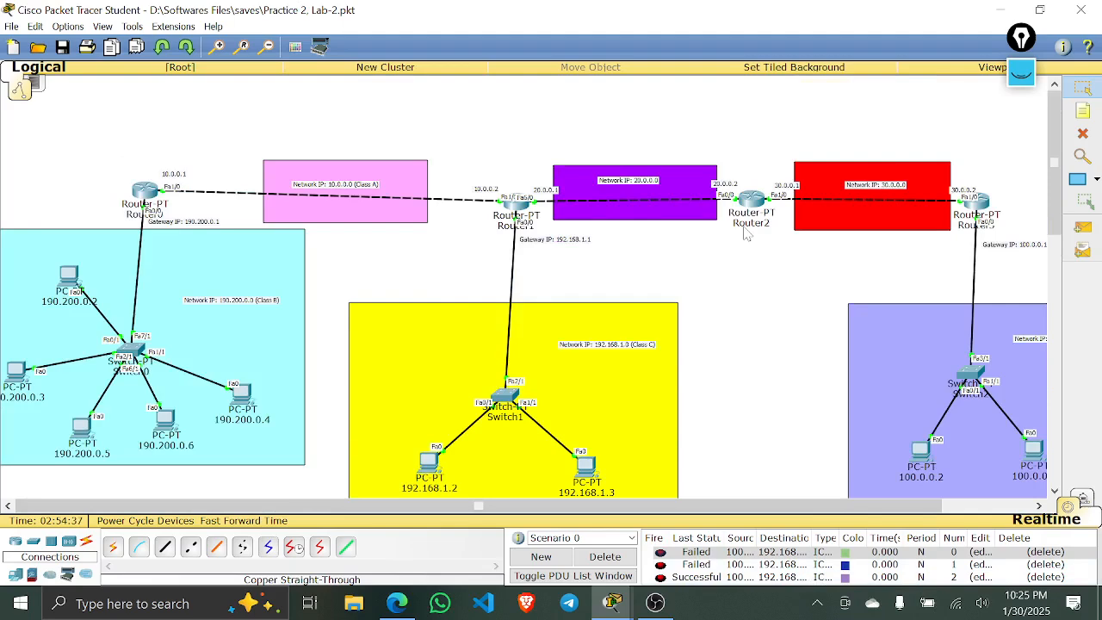
scroll(746, 234, "down", 2)
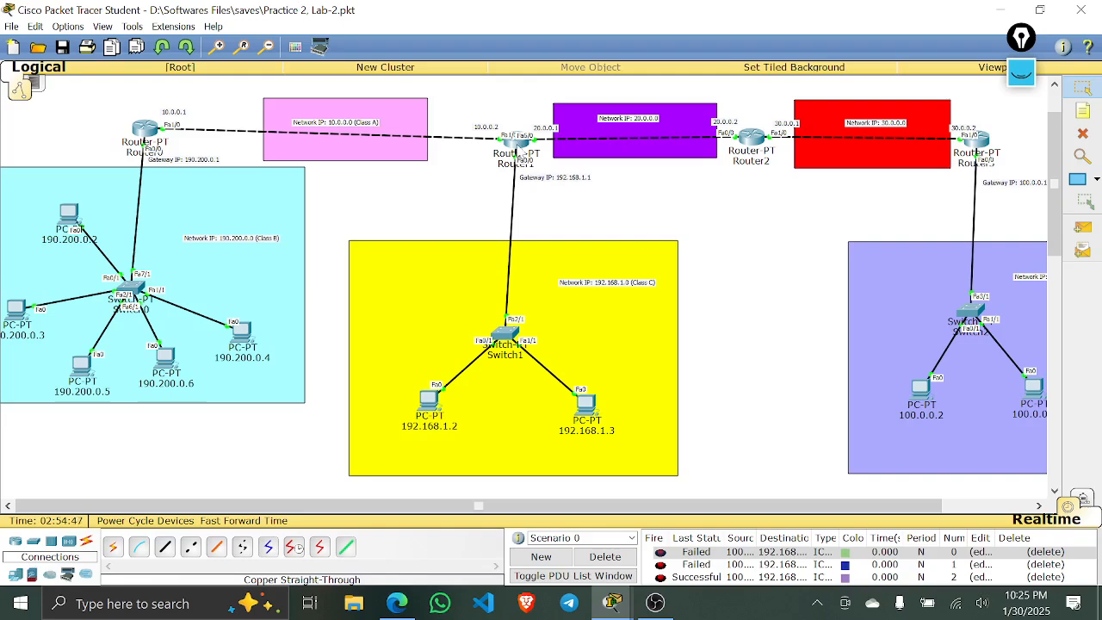
left_click(516, 142)
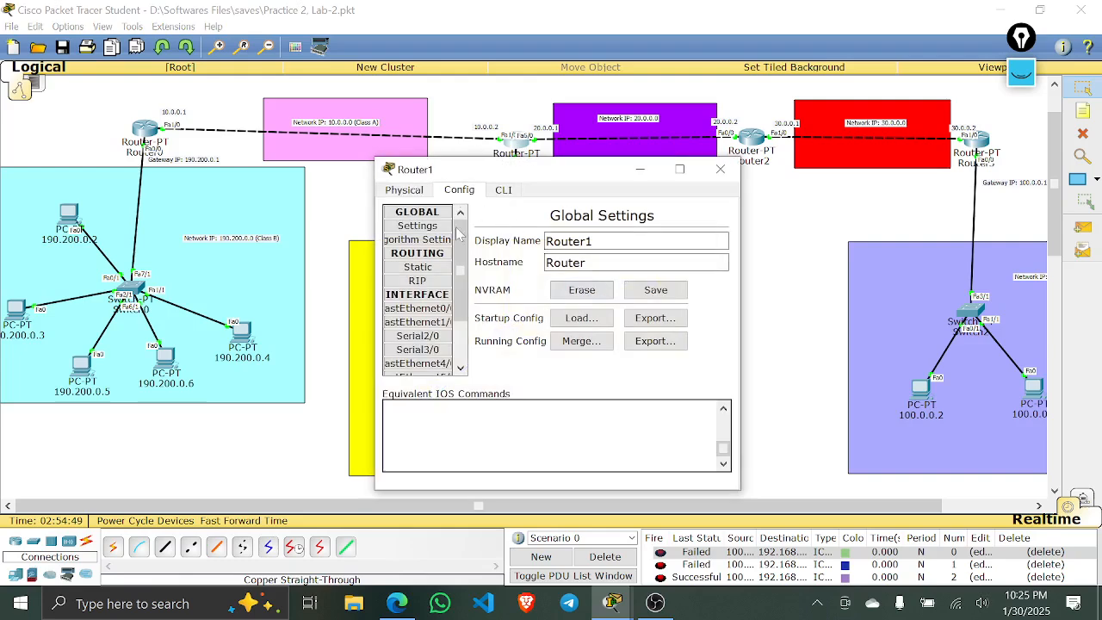
left_click(418, 267)
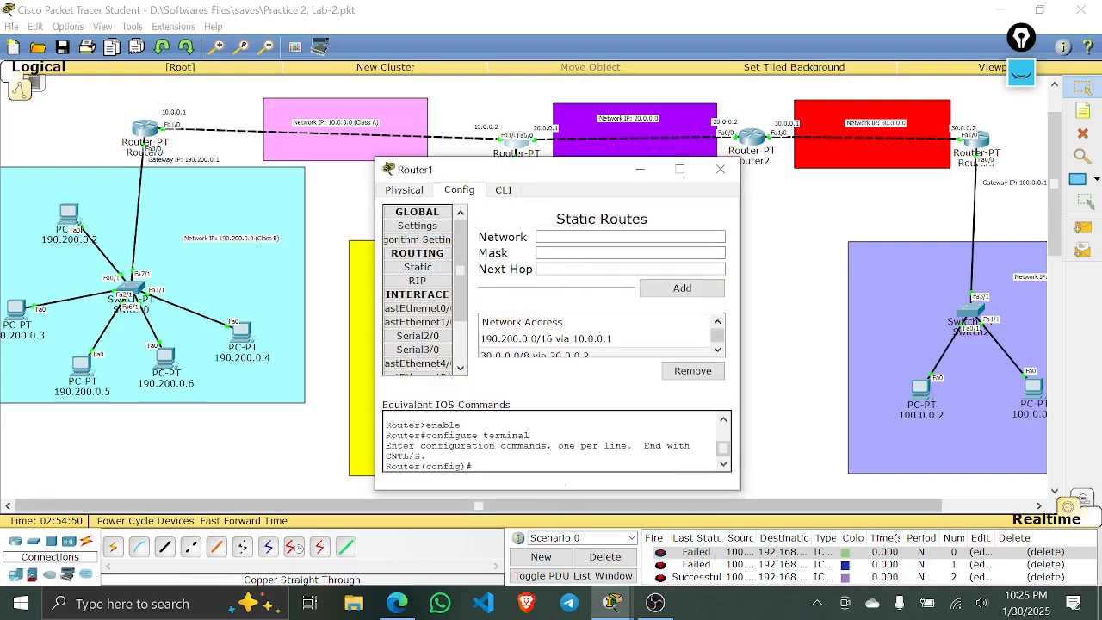
left_click(721, 169)
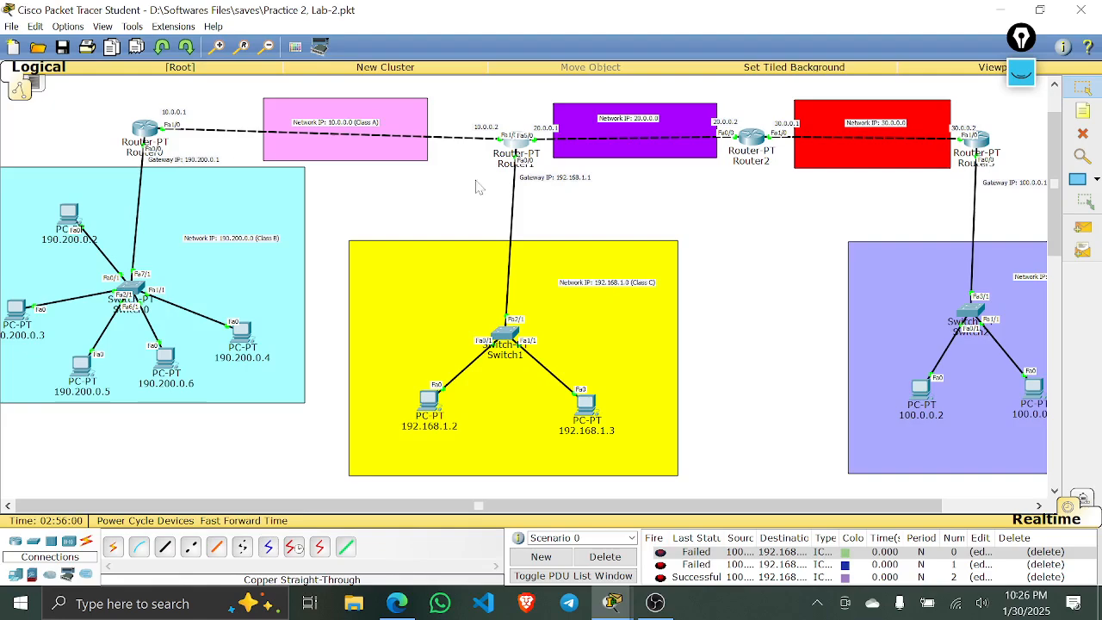
left_click(656, 605)
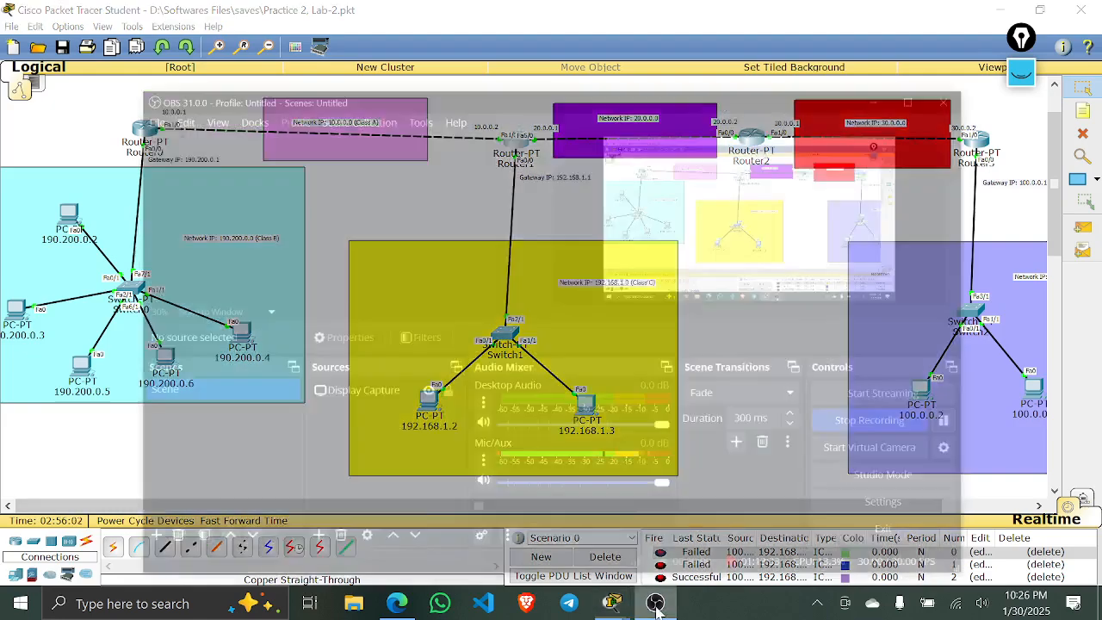